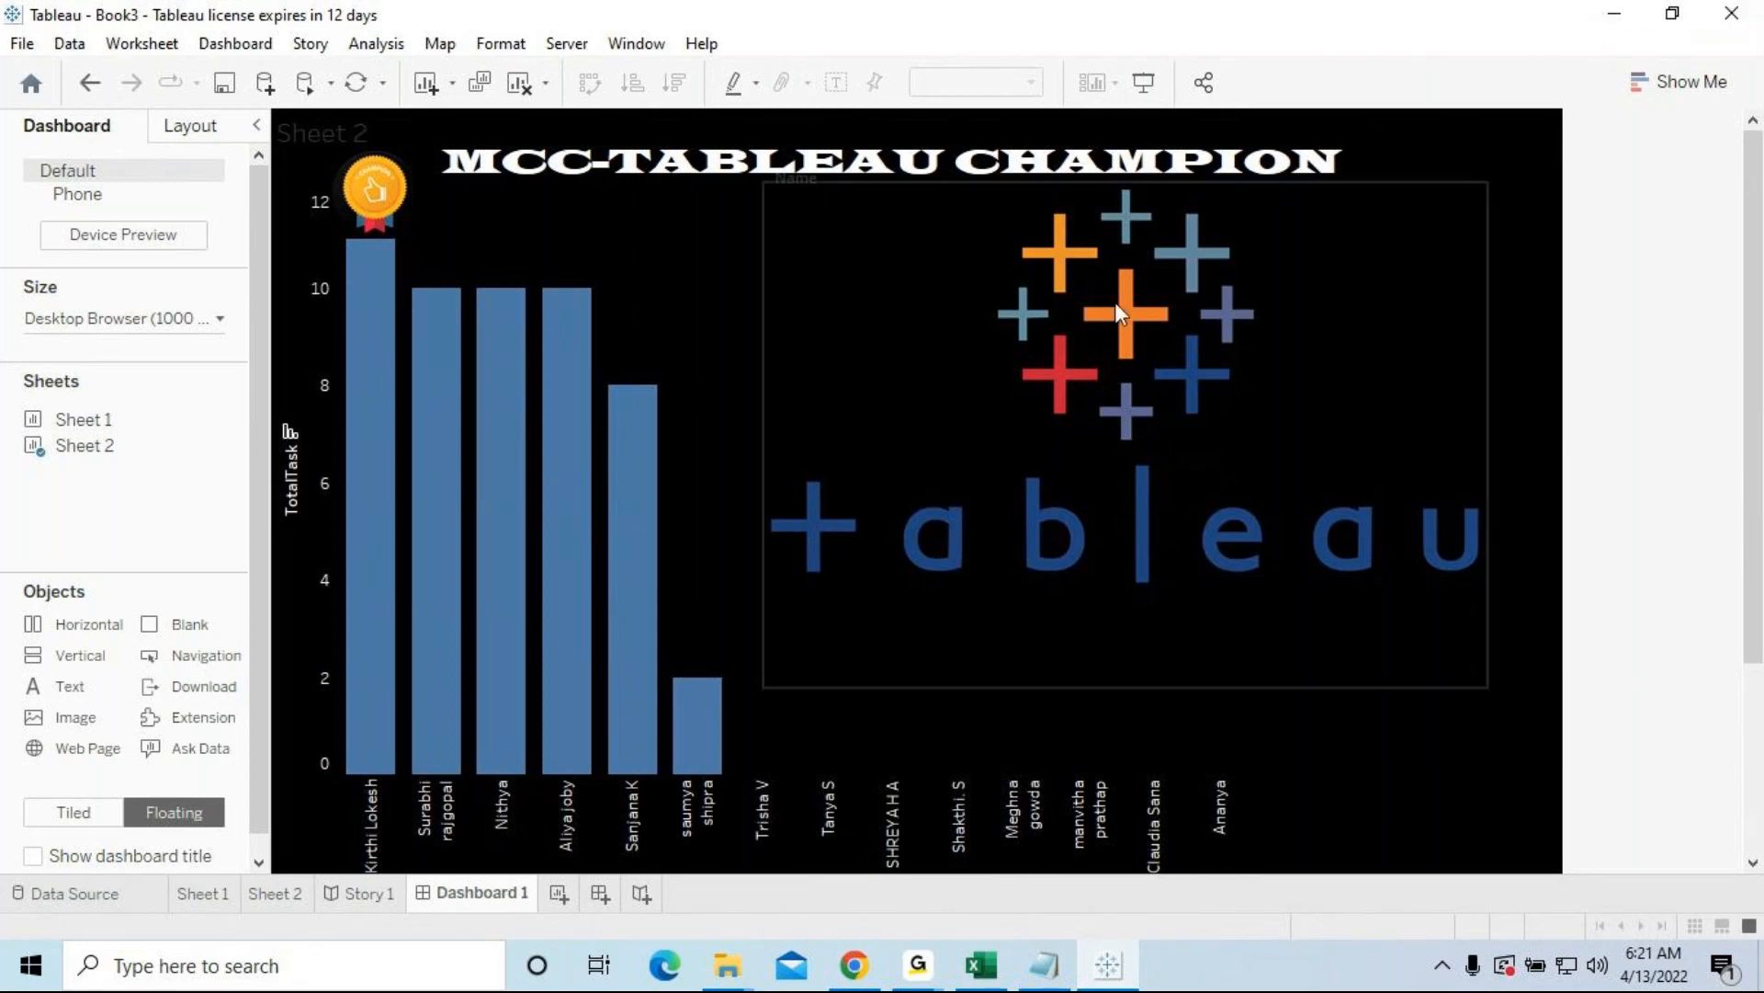
Step: Save the workbook as "Mcc-Performance Report" in the Tableau folder on the Desktop
{"action": "key", "text": "ctrl+s"}
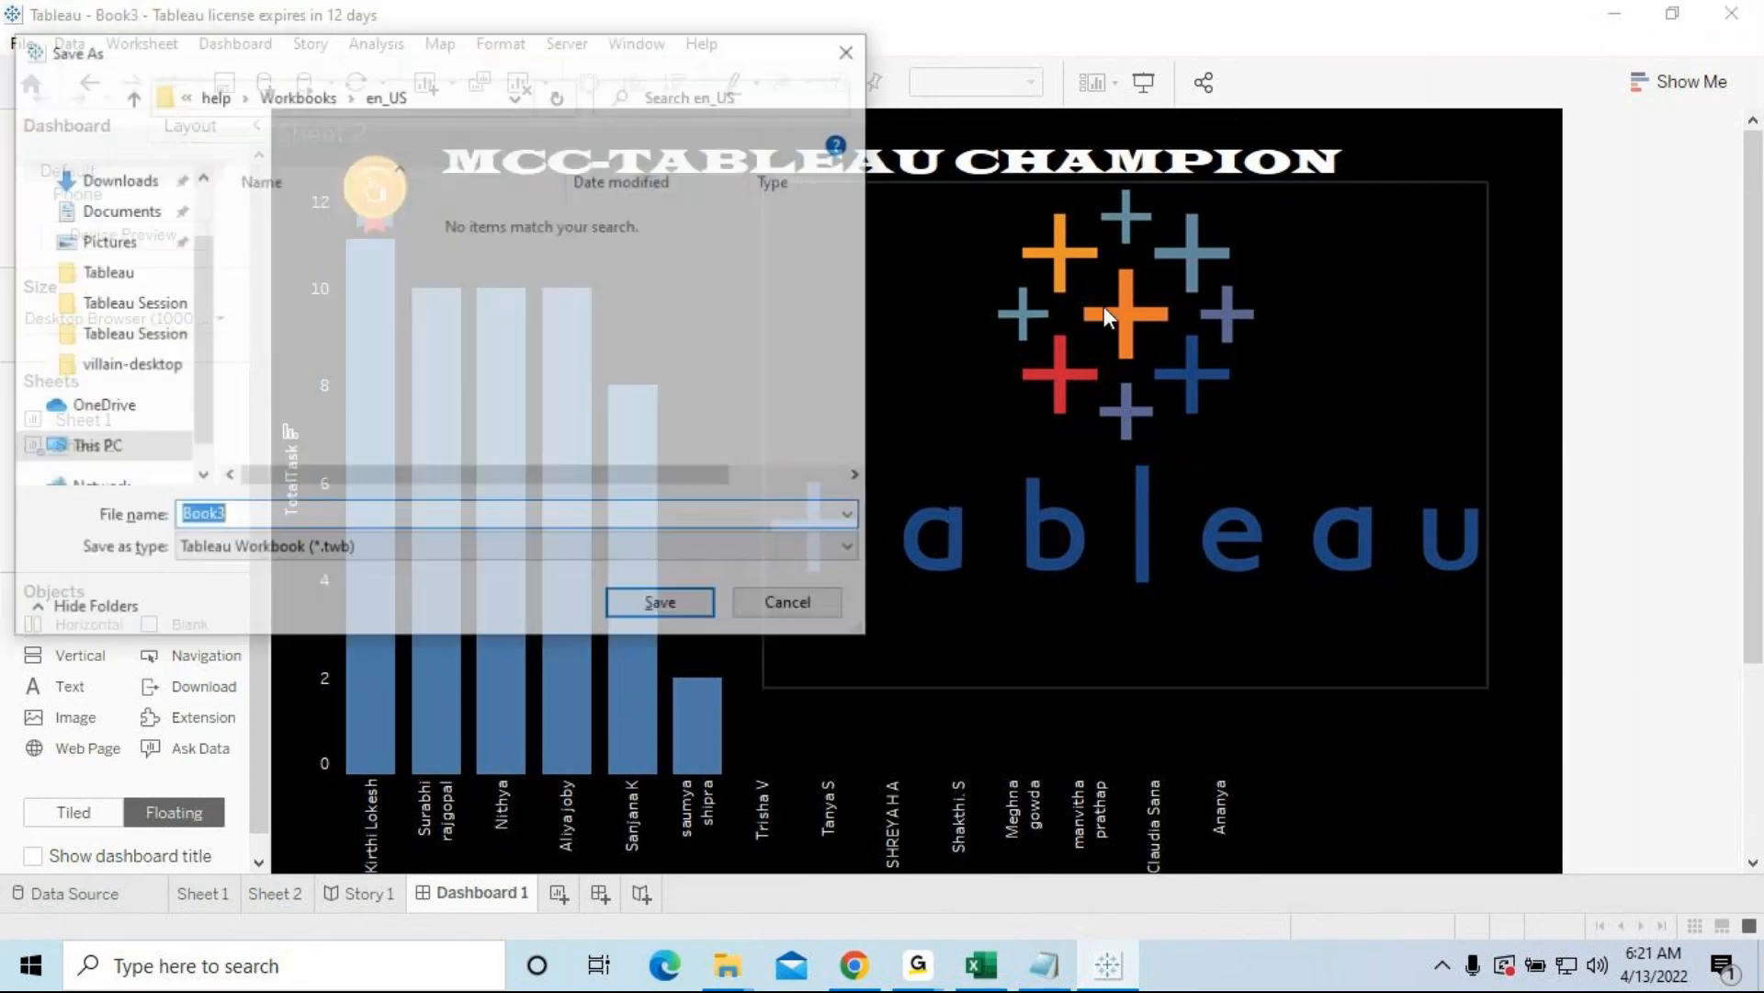
{"action": "scroll", "coordinate": [201, 288], "scroll_direction": "up", "scroll_amount": 3}
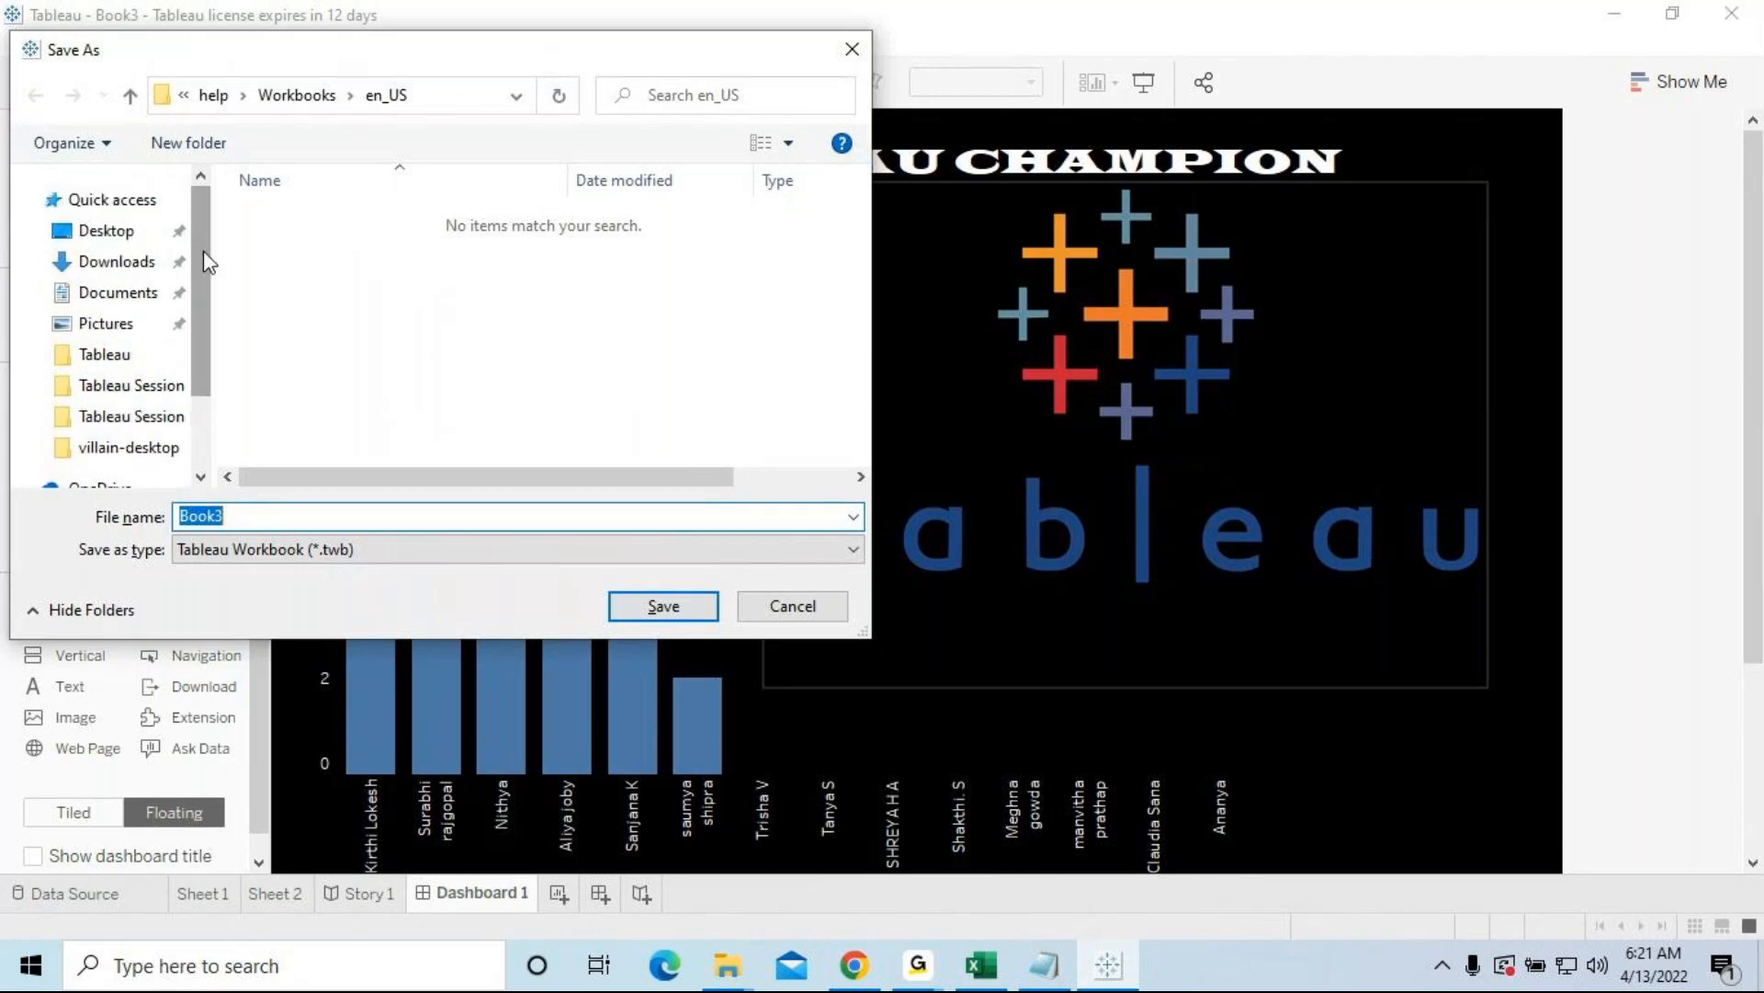
{"action": "left_click", "coordinate": [124, 237]}
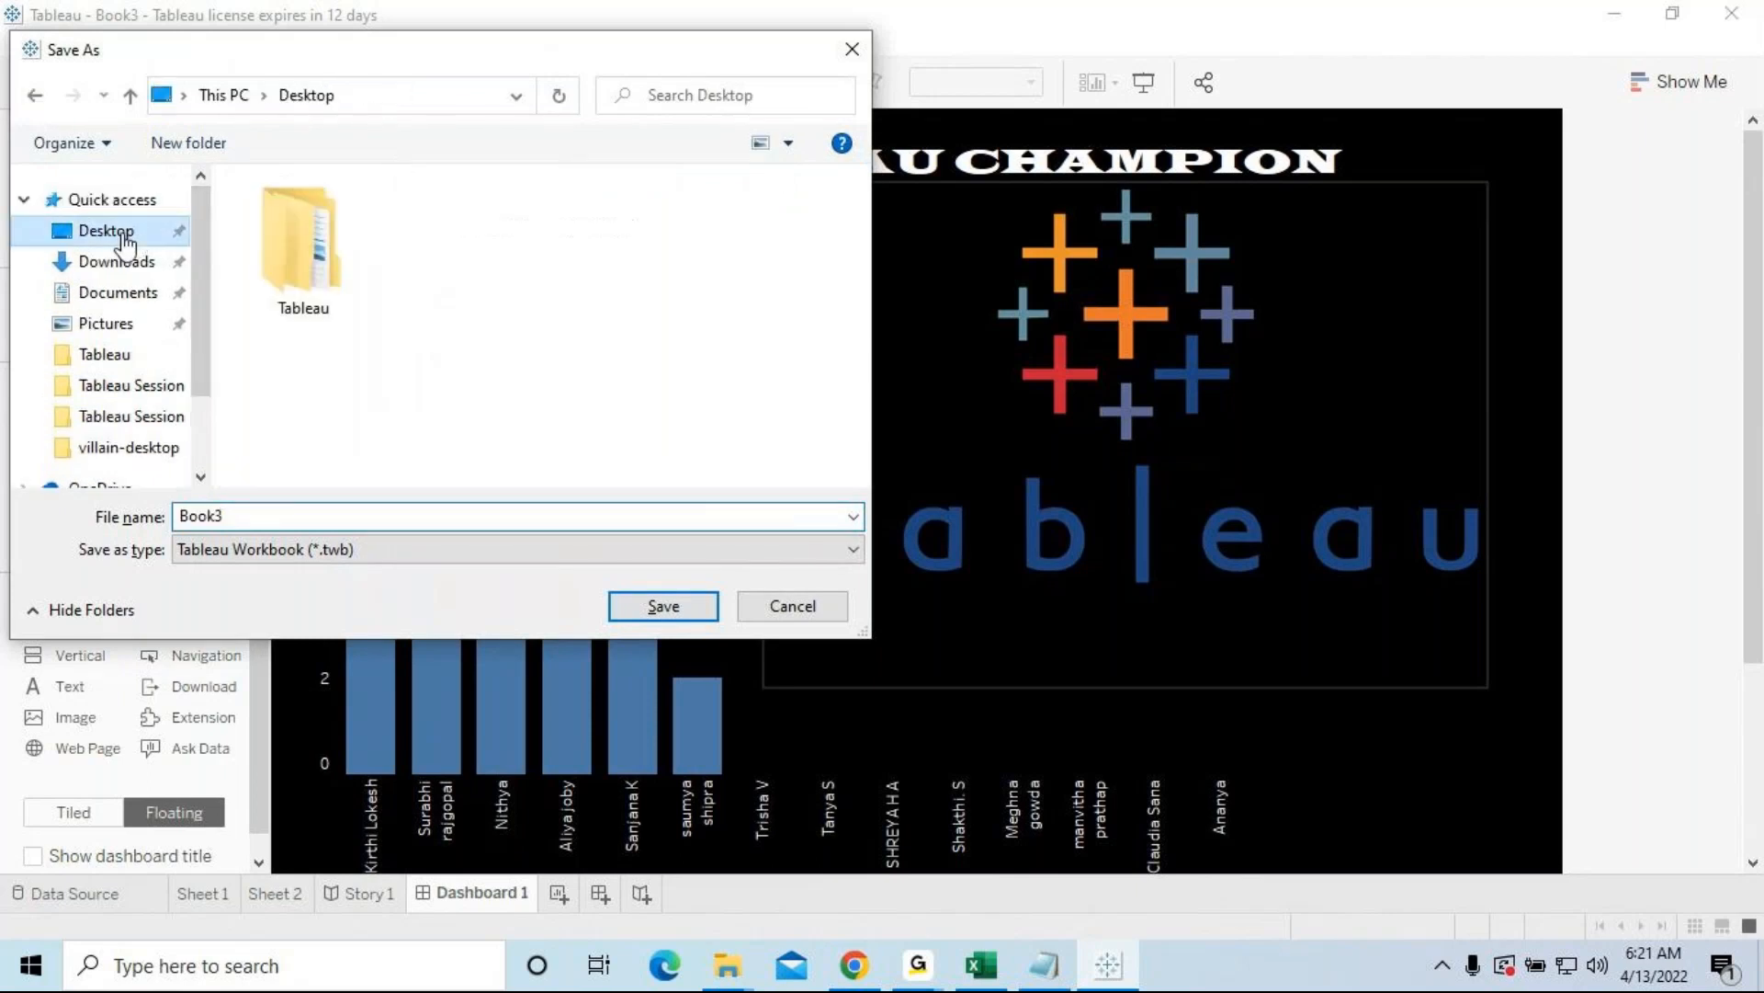
{"action": "double_click", "coordinate": [288, 274]}
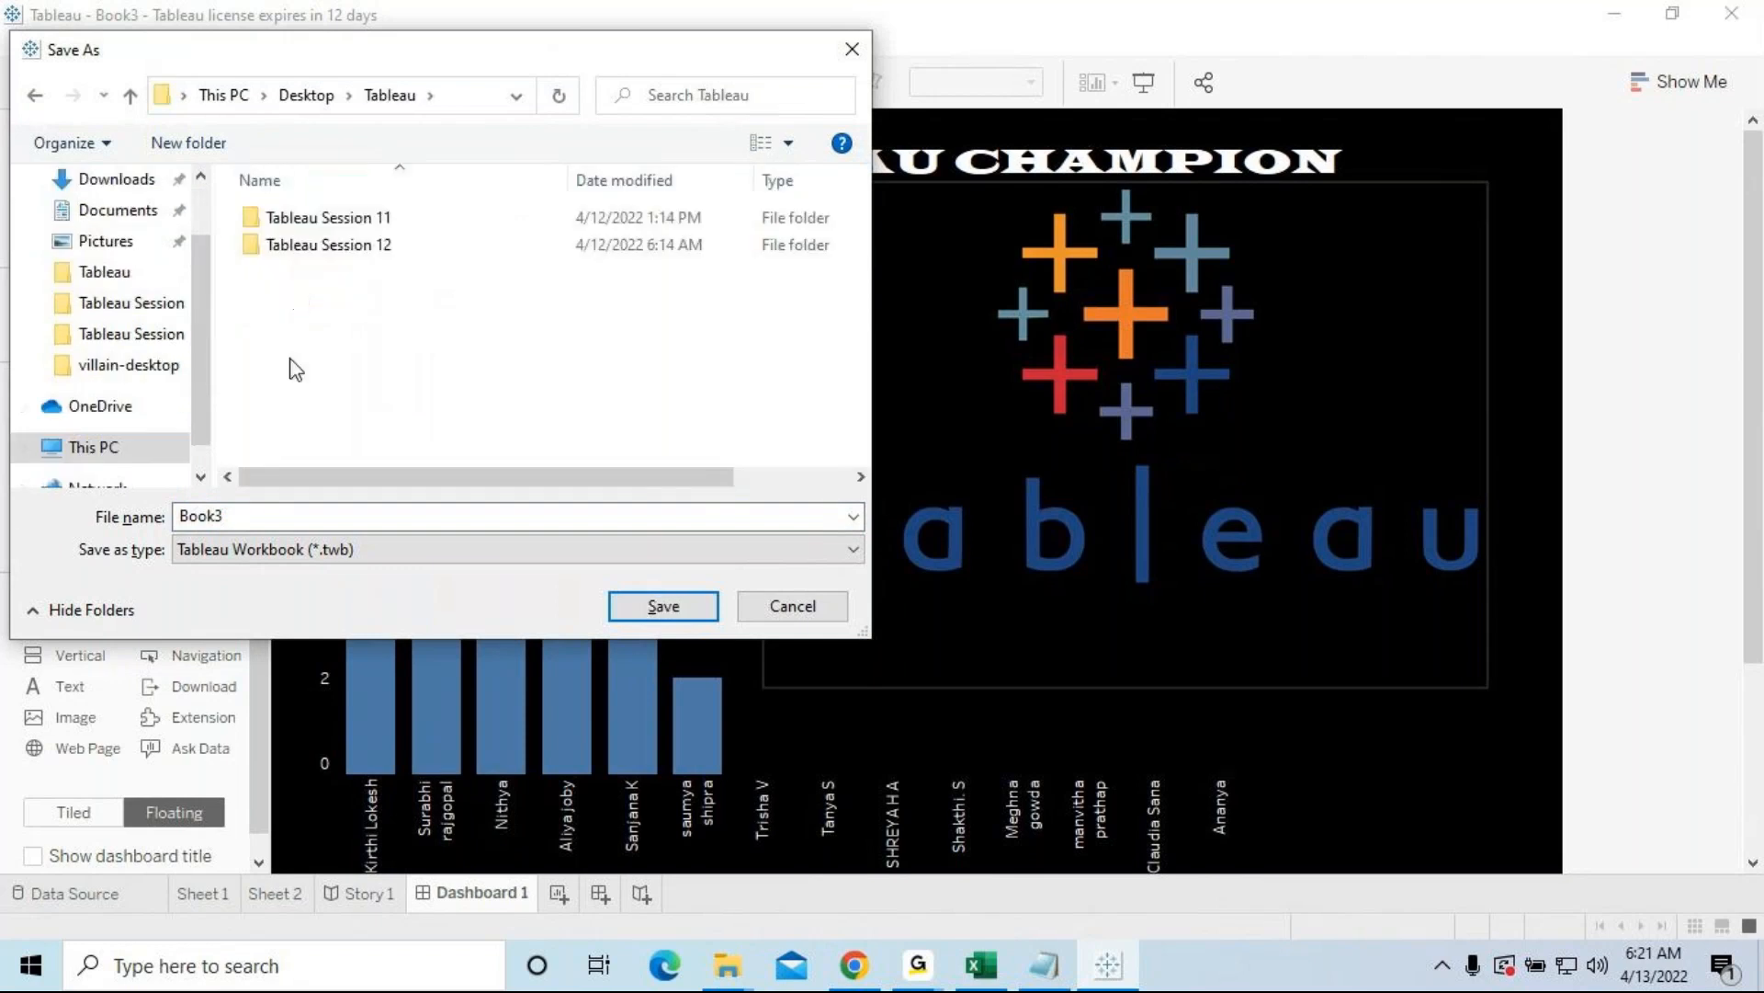
{"action": "double_click", "coordinate": [252, 520]}
{"action": "type", "text": "Mcc-Performan"}
{"action": "key", "text": "BackSpace"}
{"action": "key", "text": "BackSpace"}
{"action": "key", "text": "BackSpace"}
{"action": "type", "text": "rmance"}
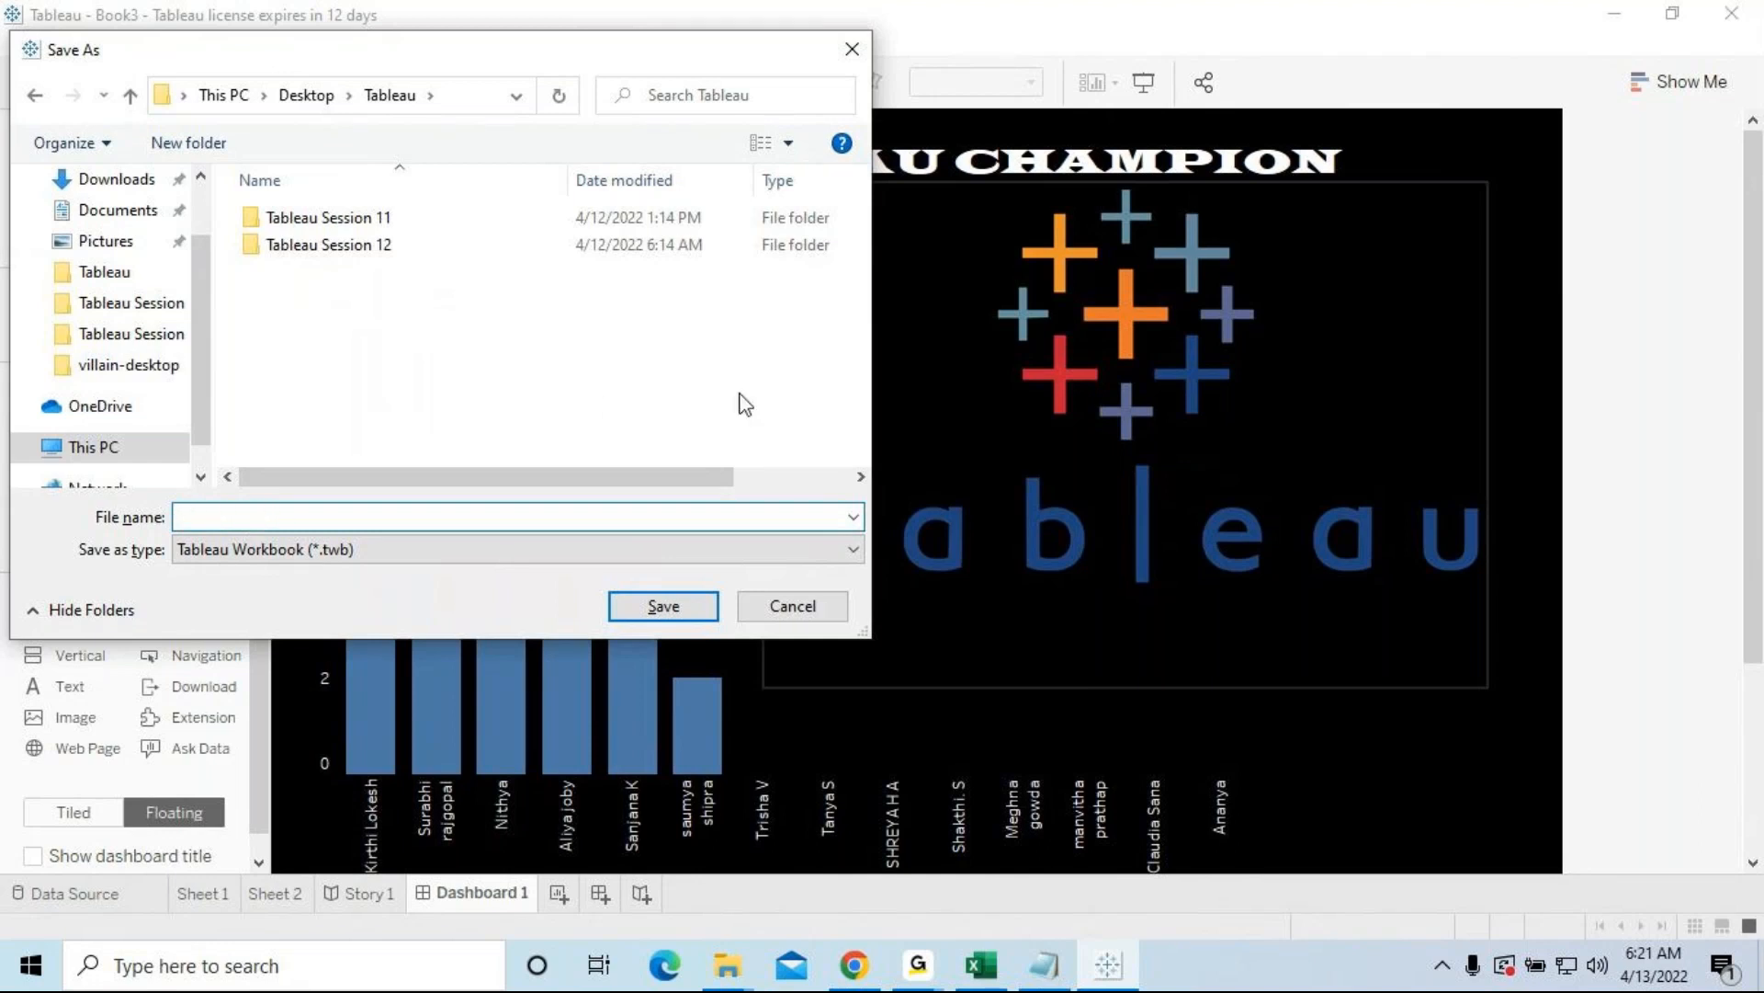
{"action": "type", "text": " Report"}
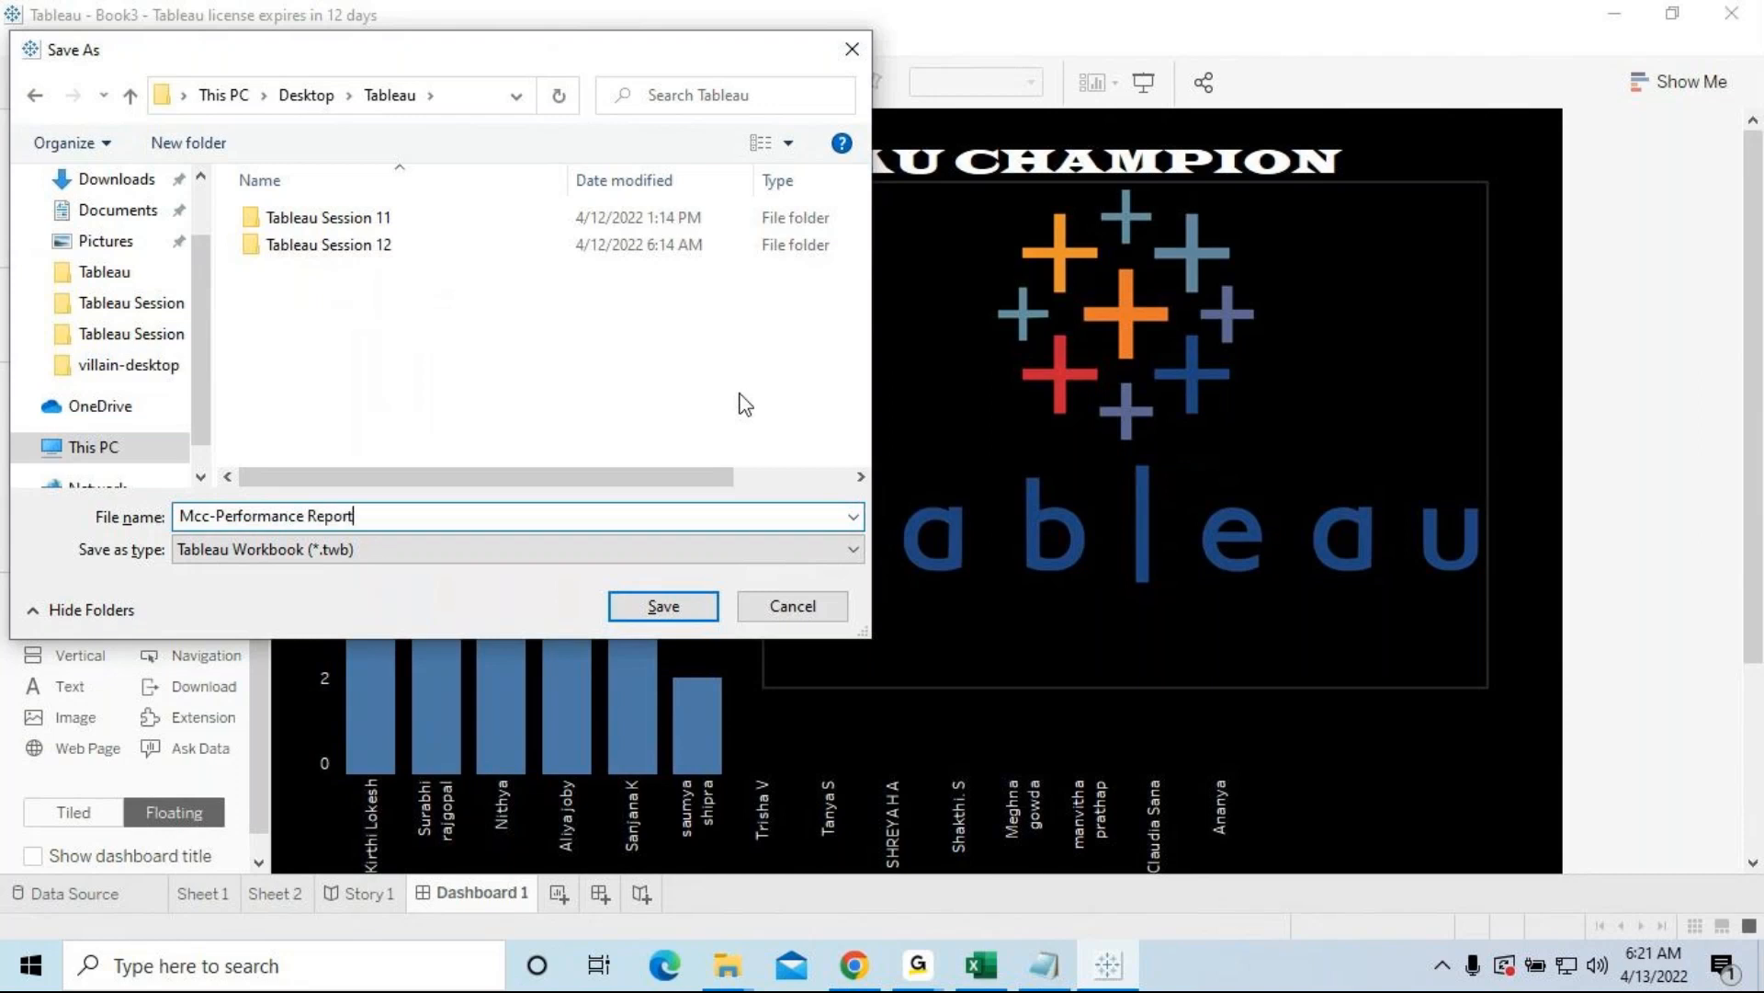
{"action": "left_click", "coordinate": [662, 605]}
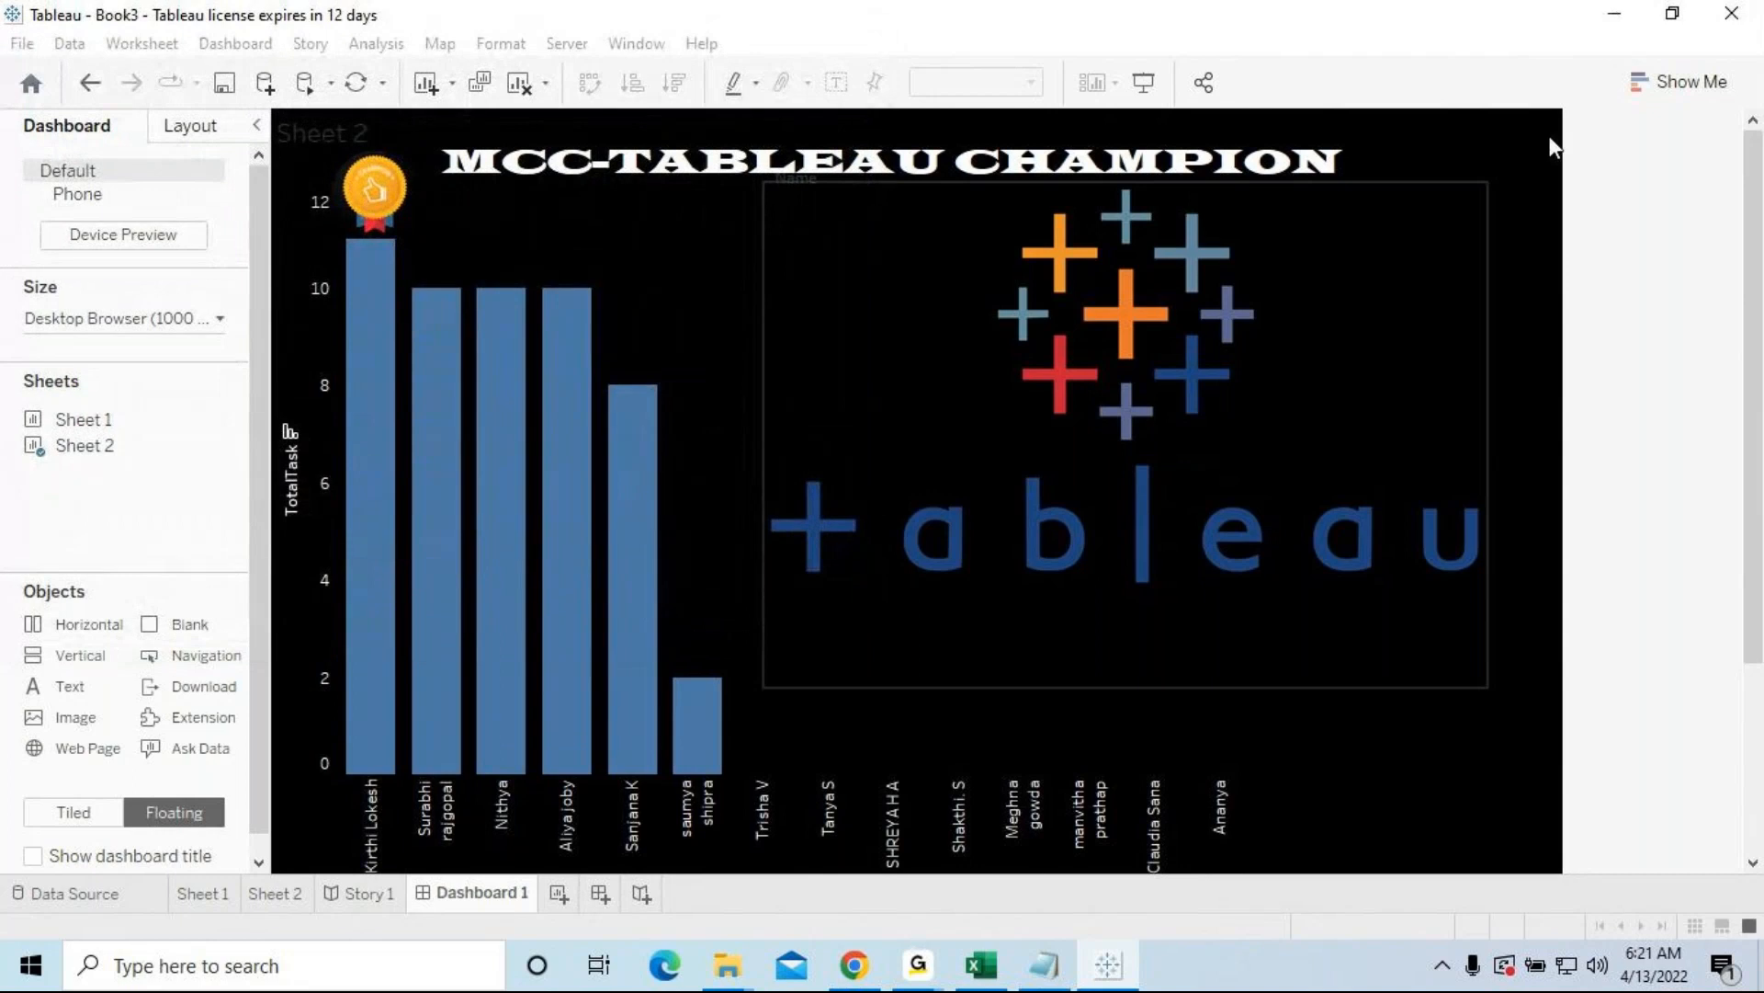
Step: Close the Tableau workbook and minimize the Excel performance rating workbook to reach the desktop
{"action": "left_click", "coordinate": [1733, 16]}
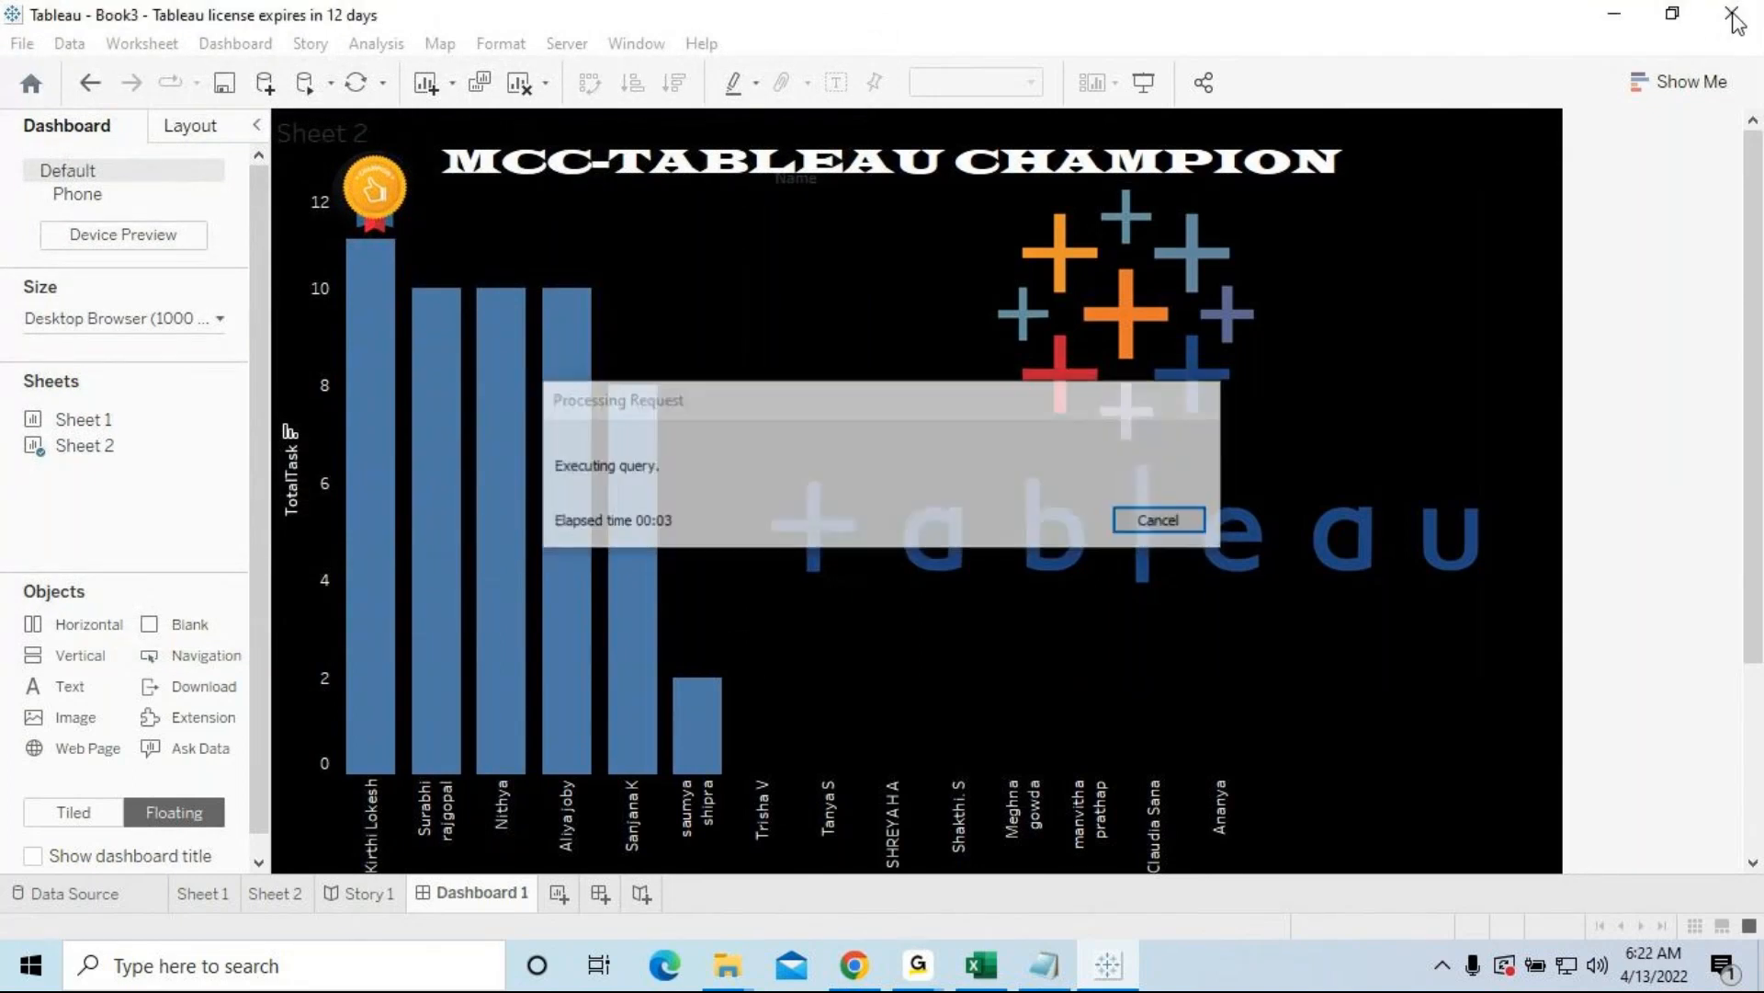
{"action": "left_click", "coordinate": [881, 545]}
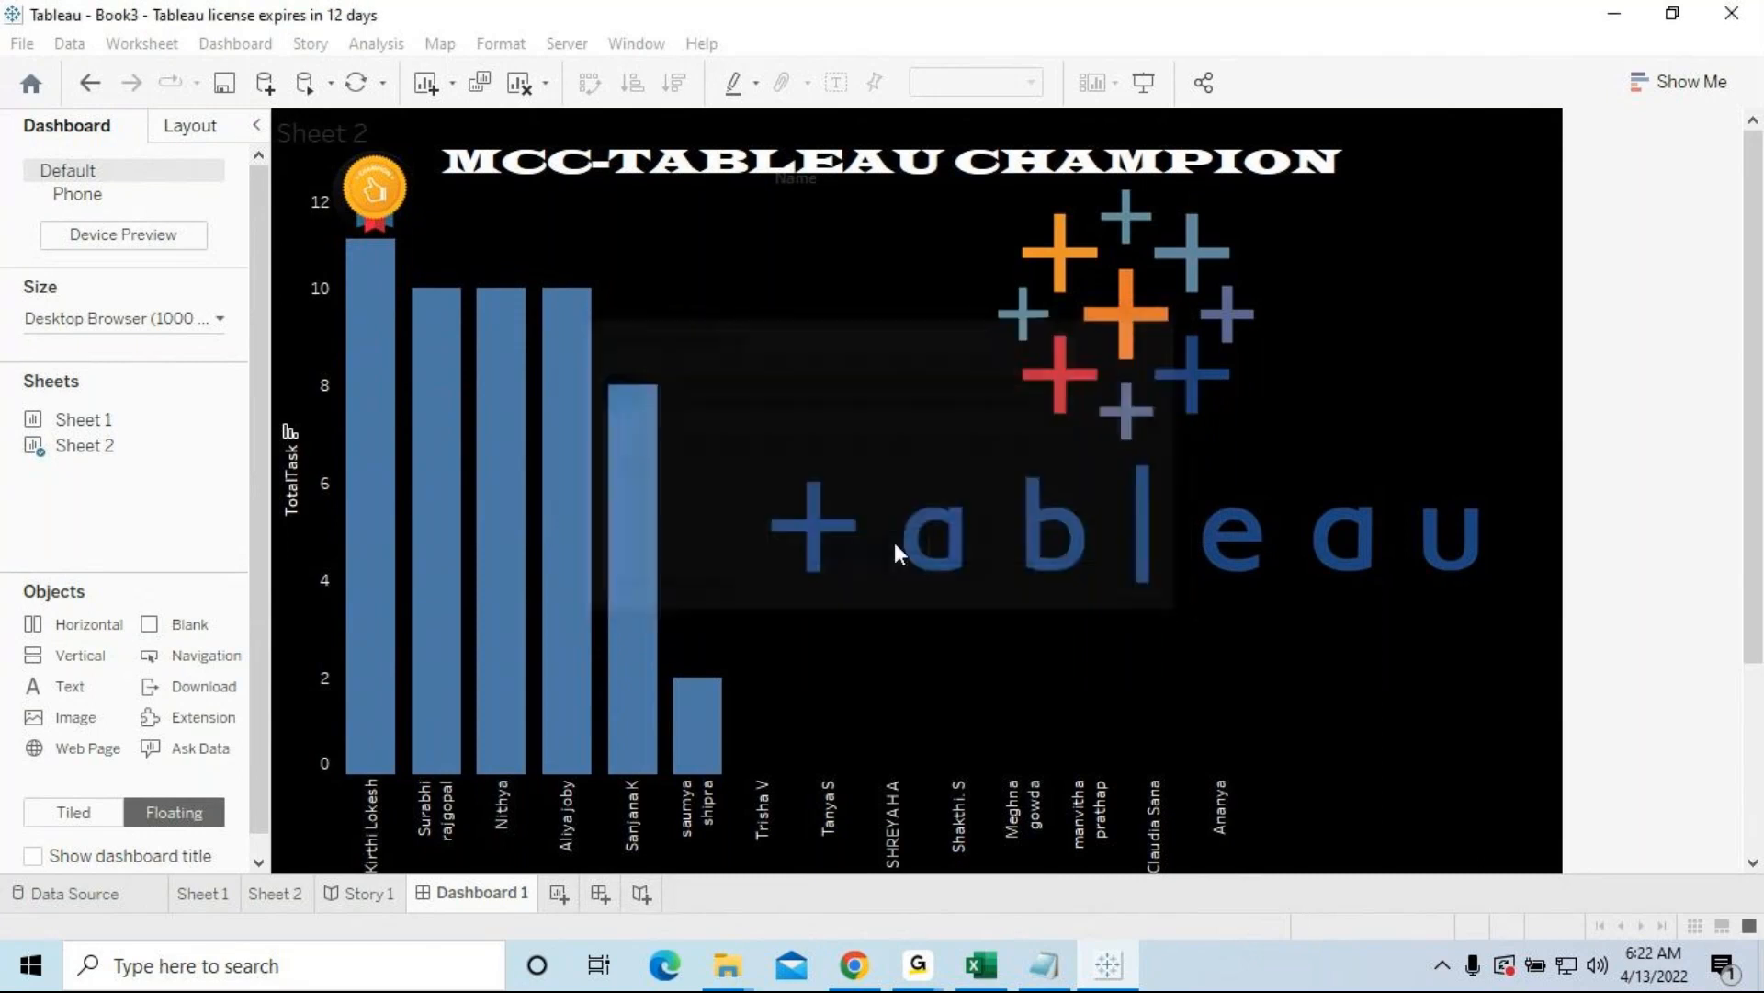
{"action": "left_click", "coordinate": [1744, 20]}
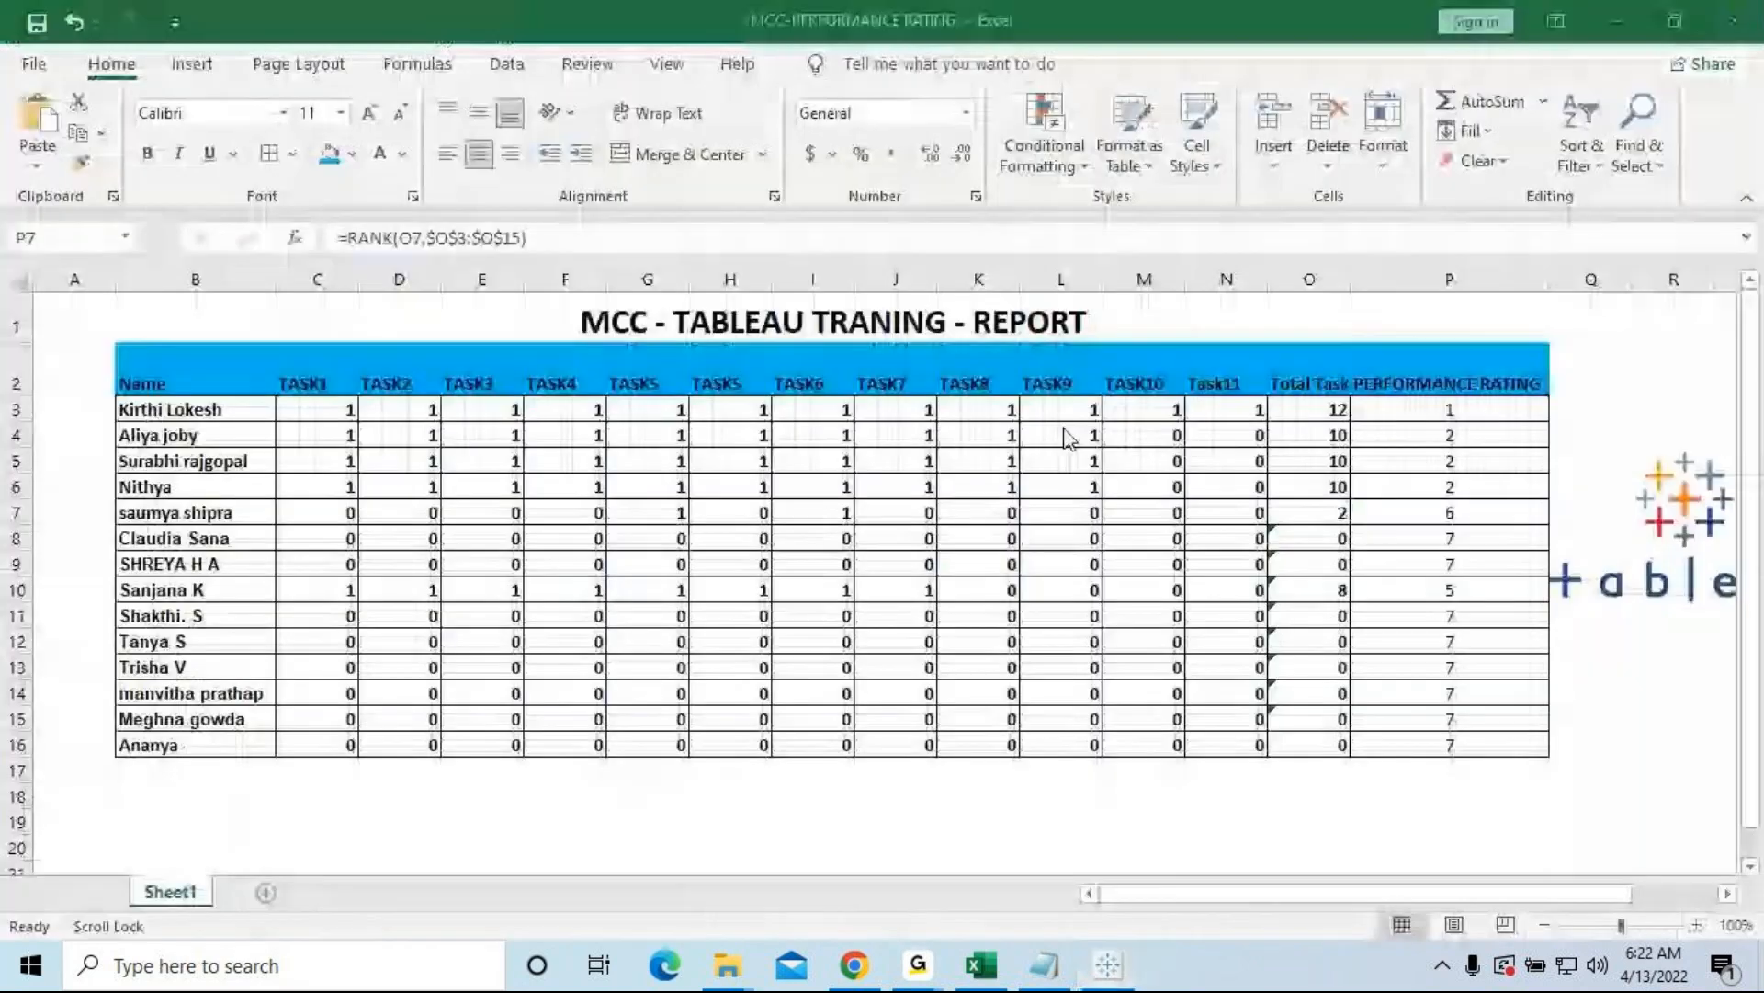
{"action": "left_click", "coordinate": [1225, 592]}
{"action": "left_click", "coordinate": [1617, 20]}
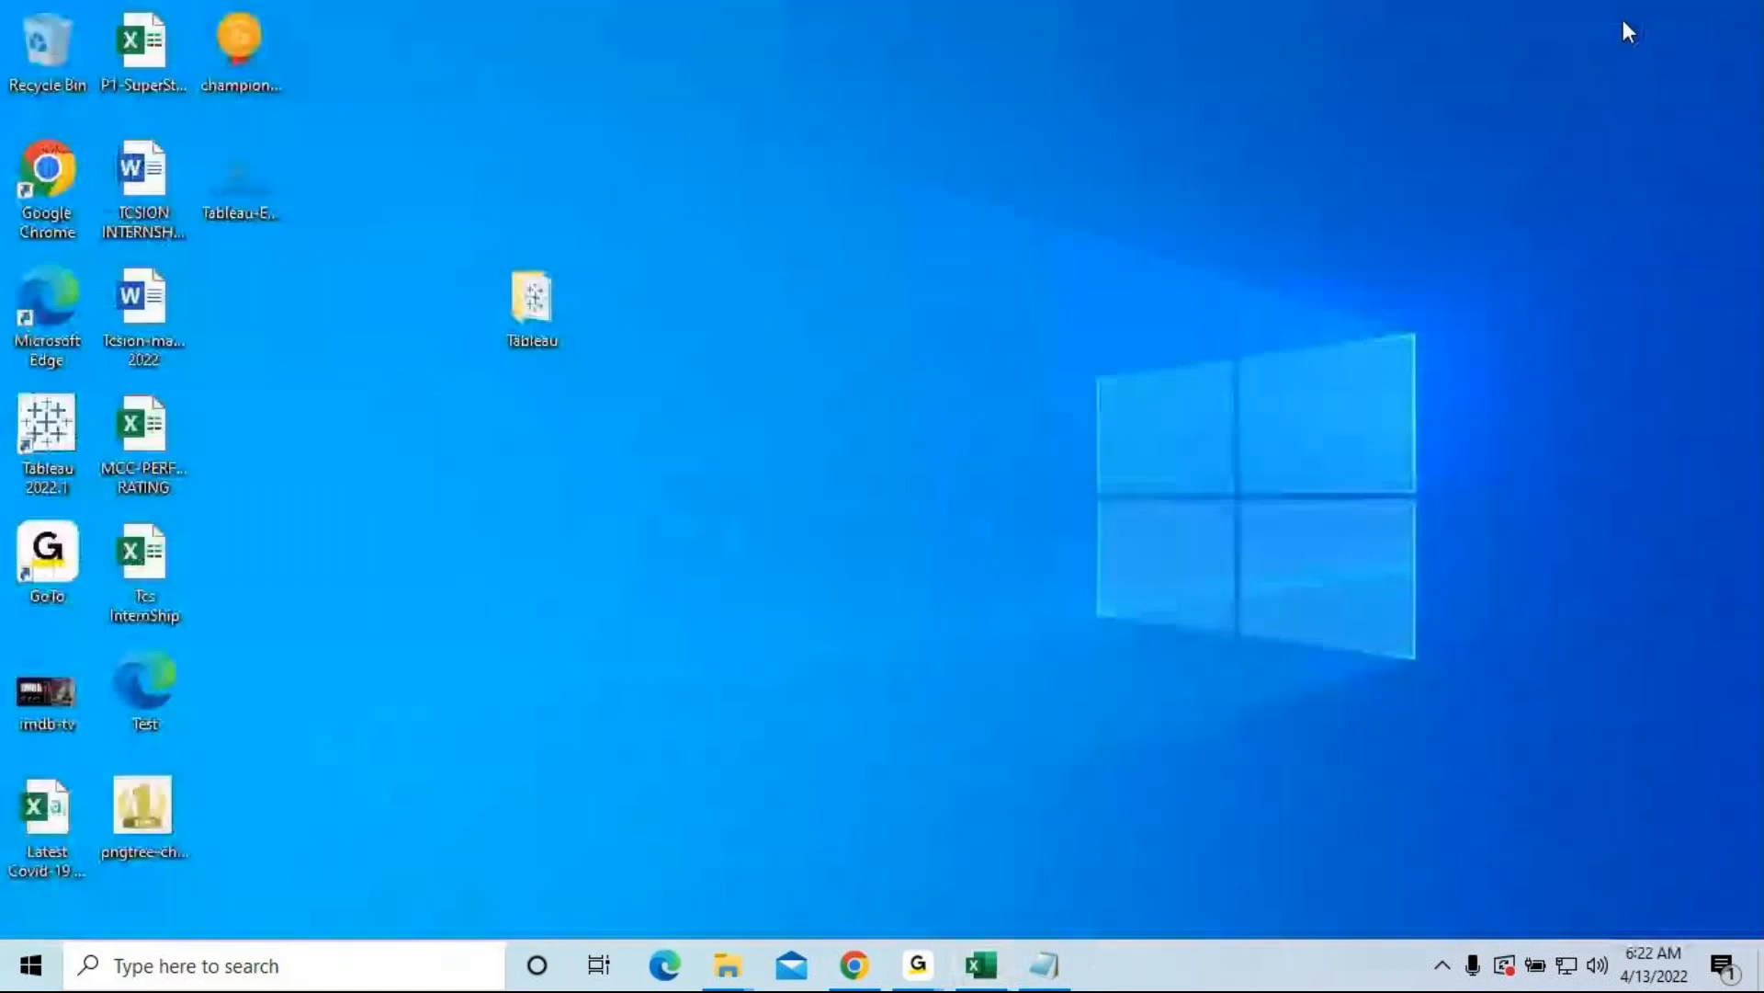
Step: Open a new Notepad document, then move and narrow its window so the desktop's Tableau folder is uncovered
{"action": "left_click", "coordinate": [237, 983]}
{"action": "type", "text": "notepad"}
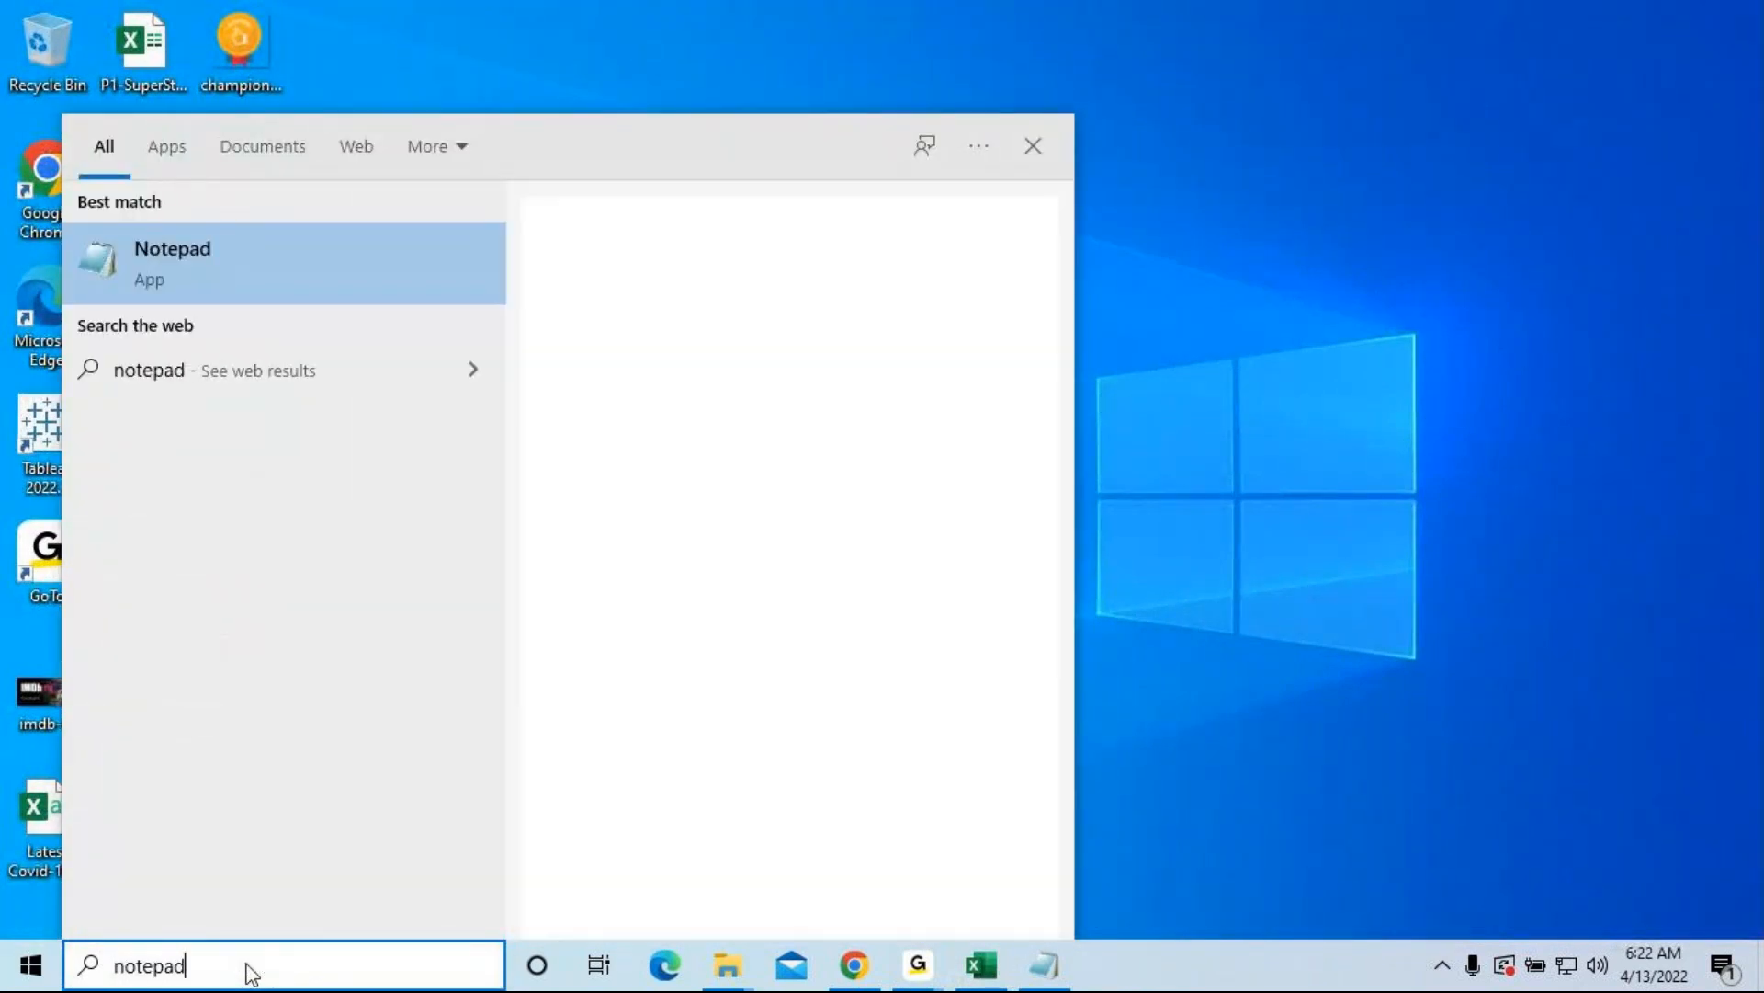
{"action": "left_click", "coordinate": [323, 256]}
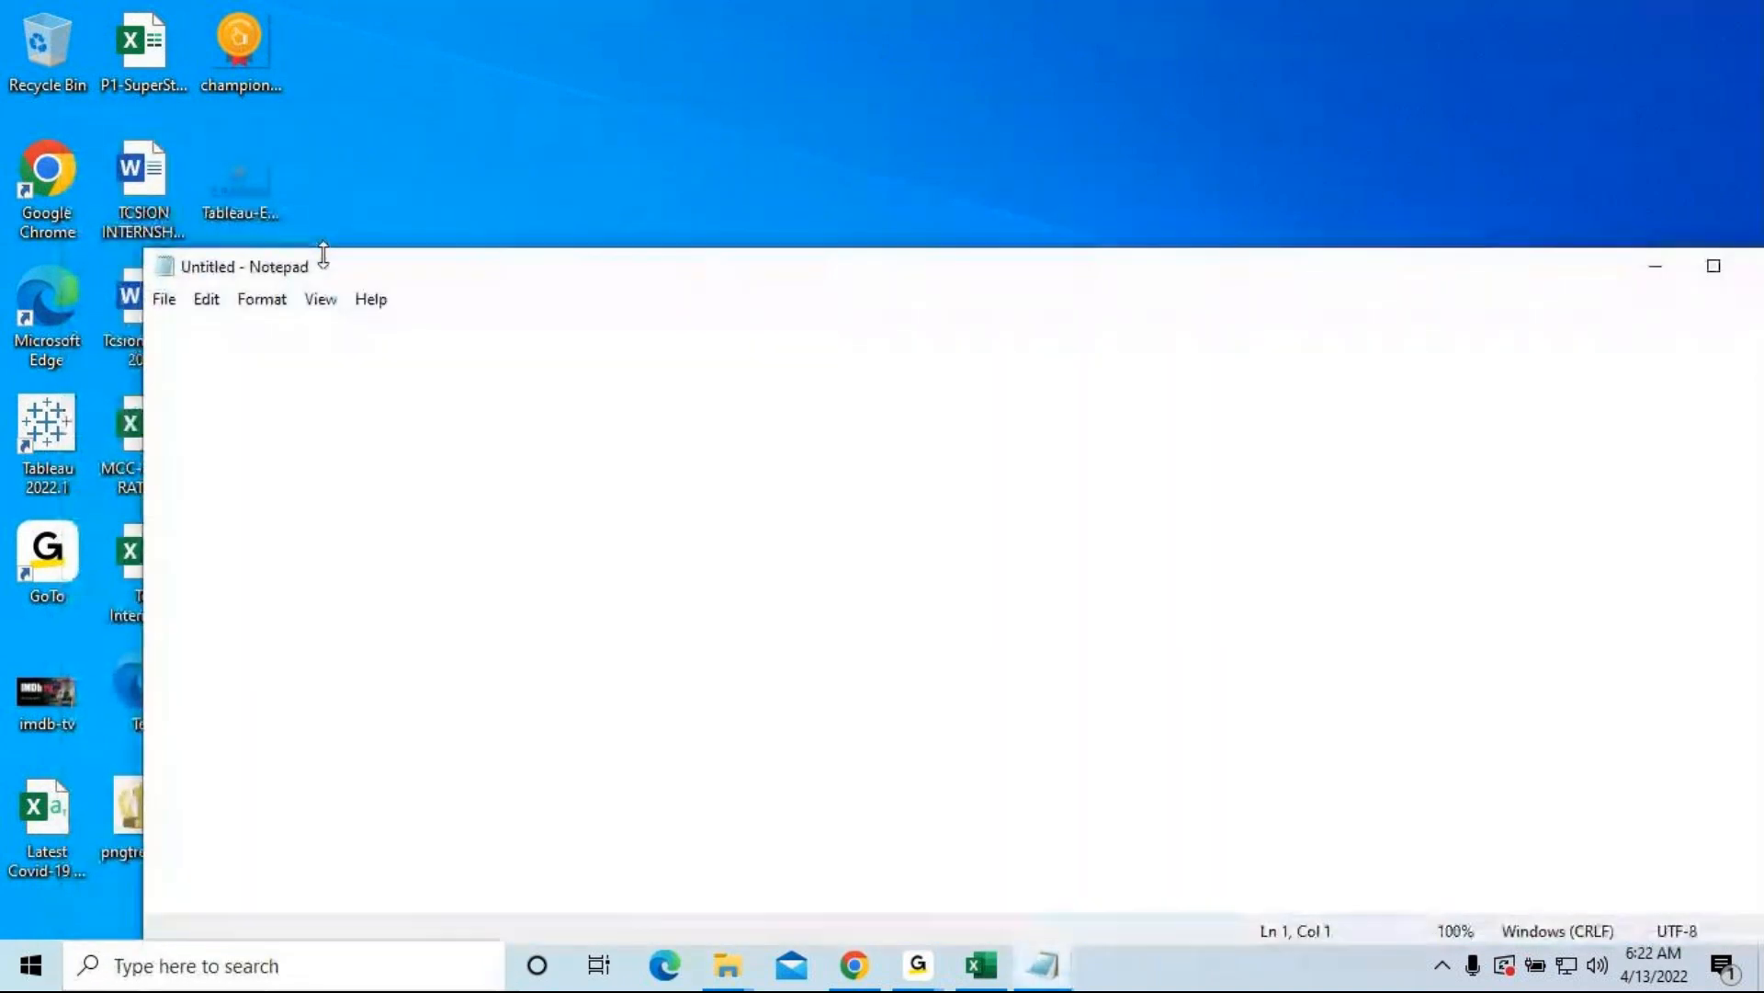
{"action": "left_click_drag", "start_coordinate": [1239, 271], "coordinate": [1214, 182]}
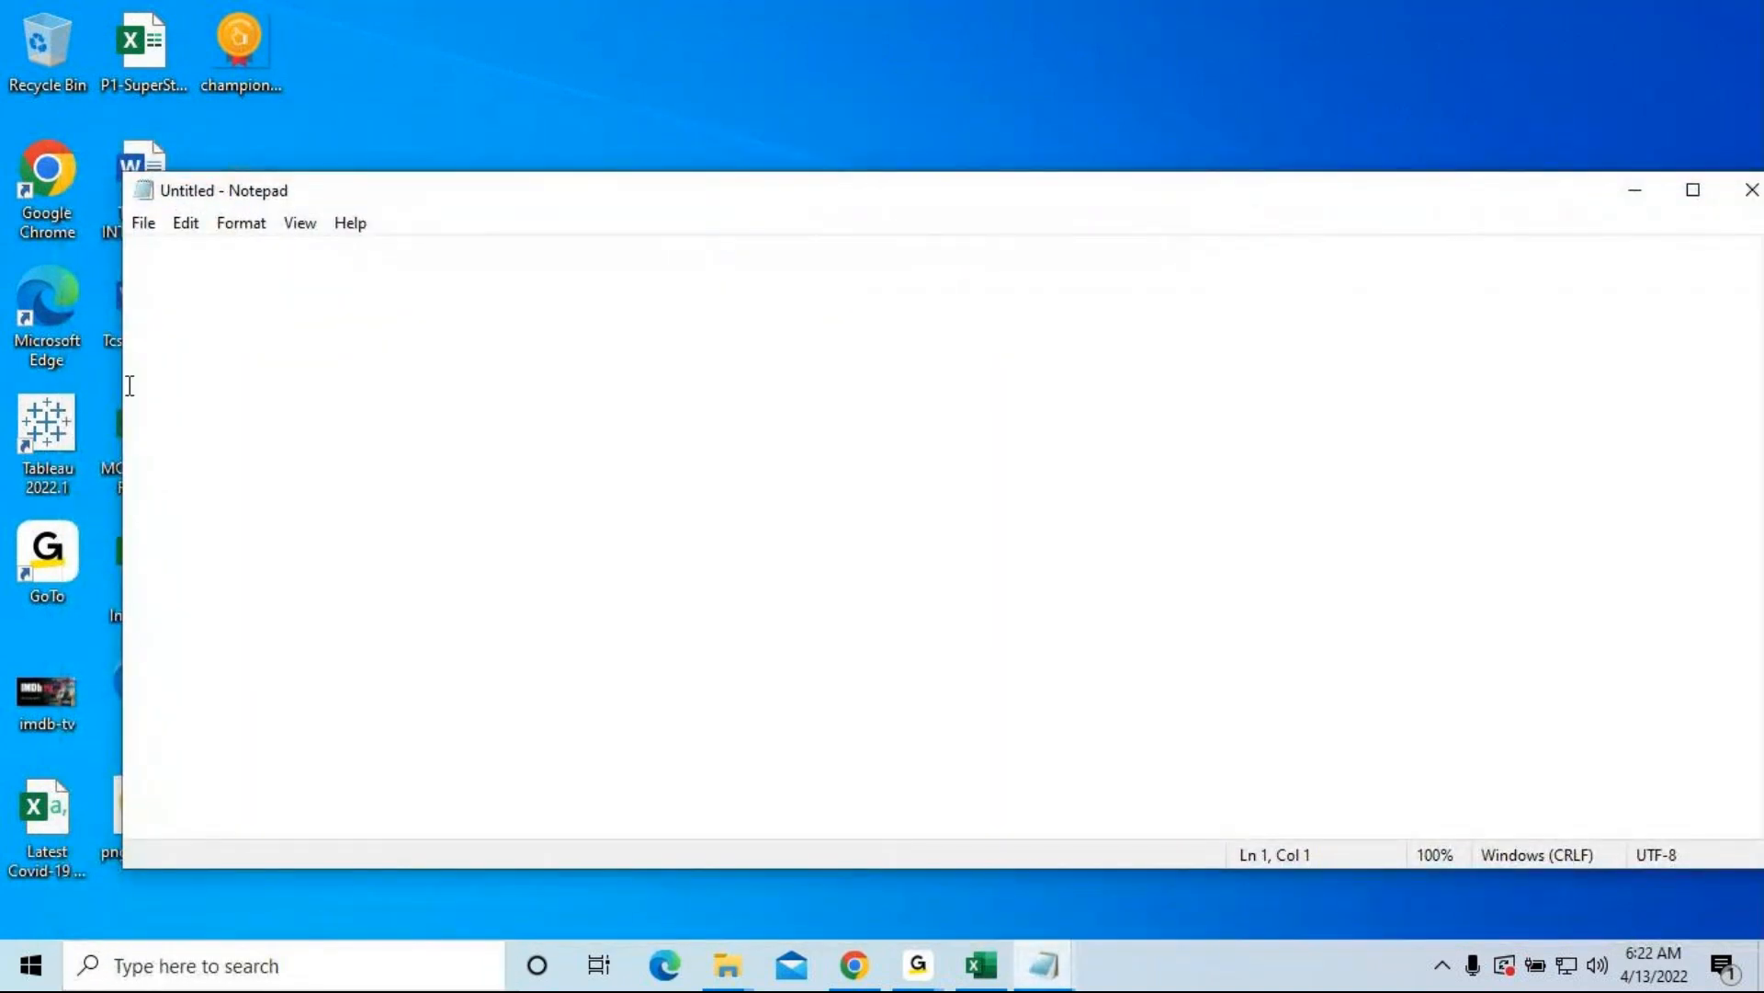
{"action": "left_click_drag", "start_coordinate": [121, 377], "coordinate": [551, 422]}
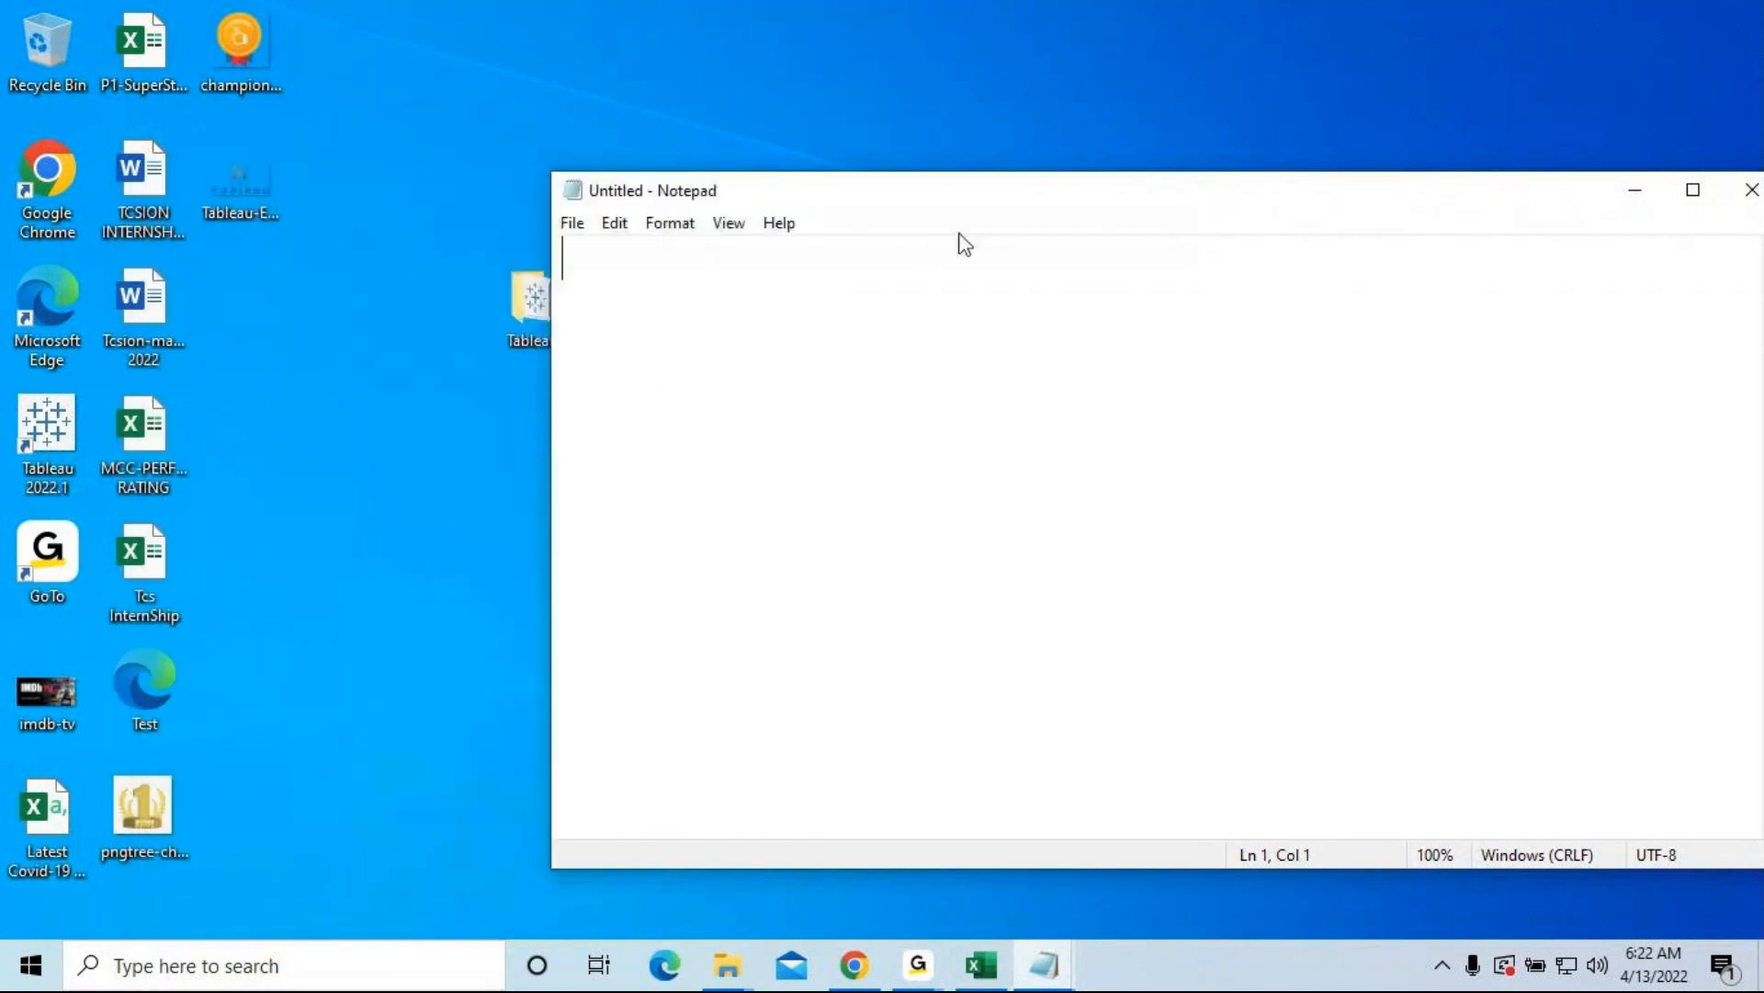
{"action": "left_click_drag", "start_coordinate": [996, 202], "coordinate": [972, 181]}
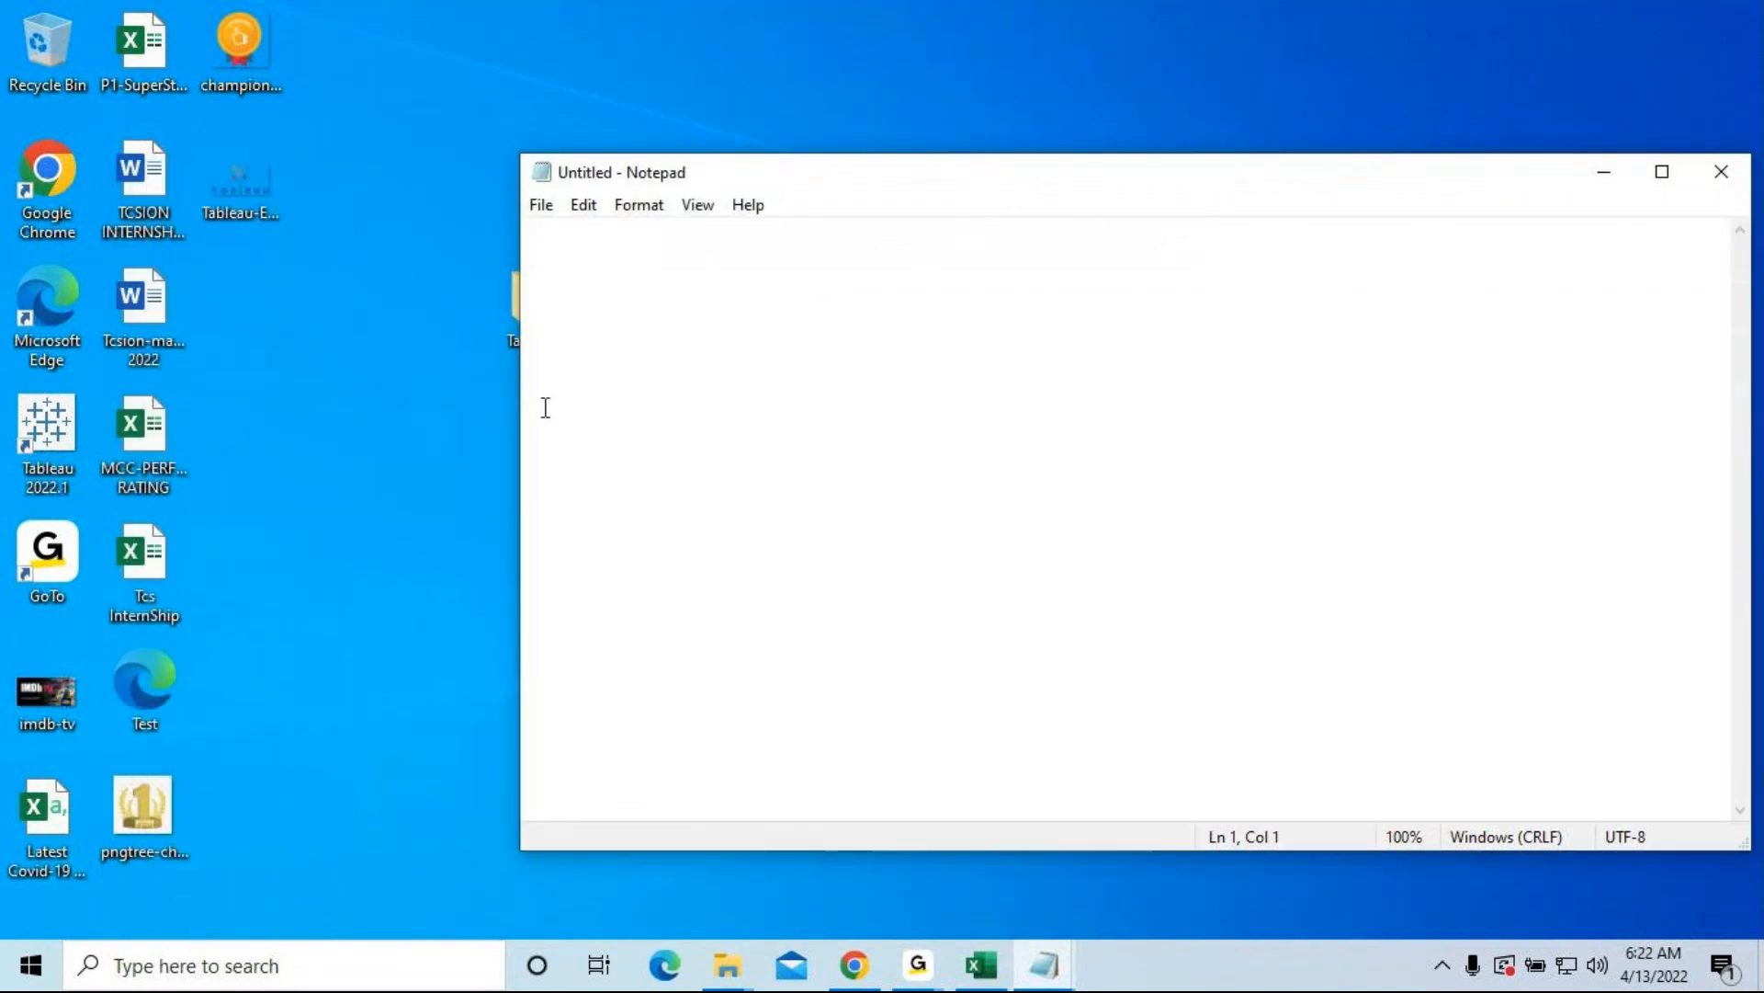
{"action": "left_click_drag", "start_coordinate": [522, 395], "coordinate": [697, 421]}
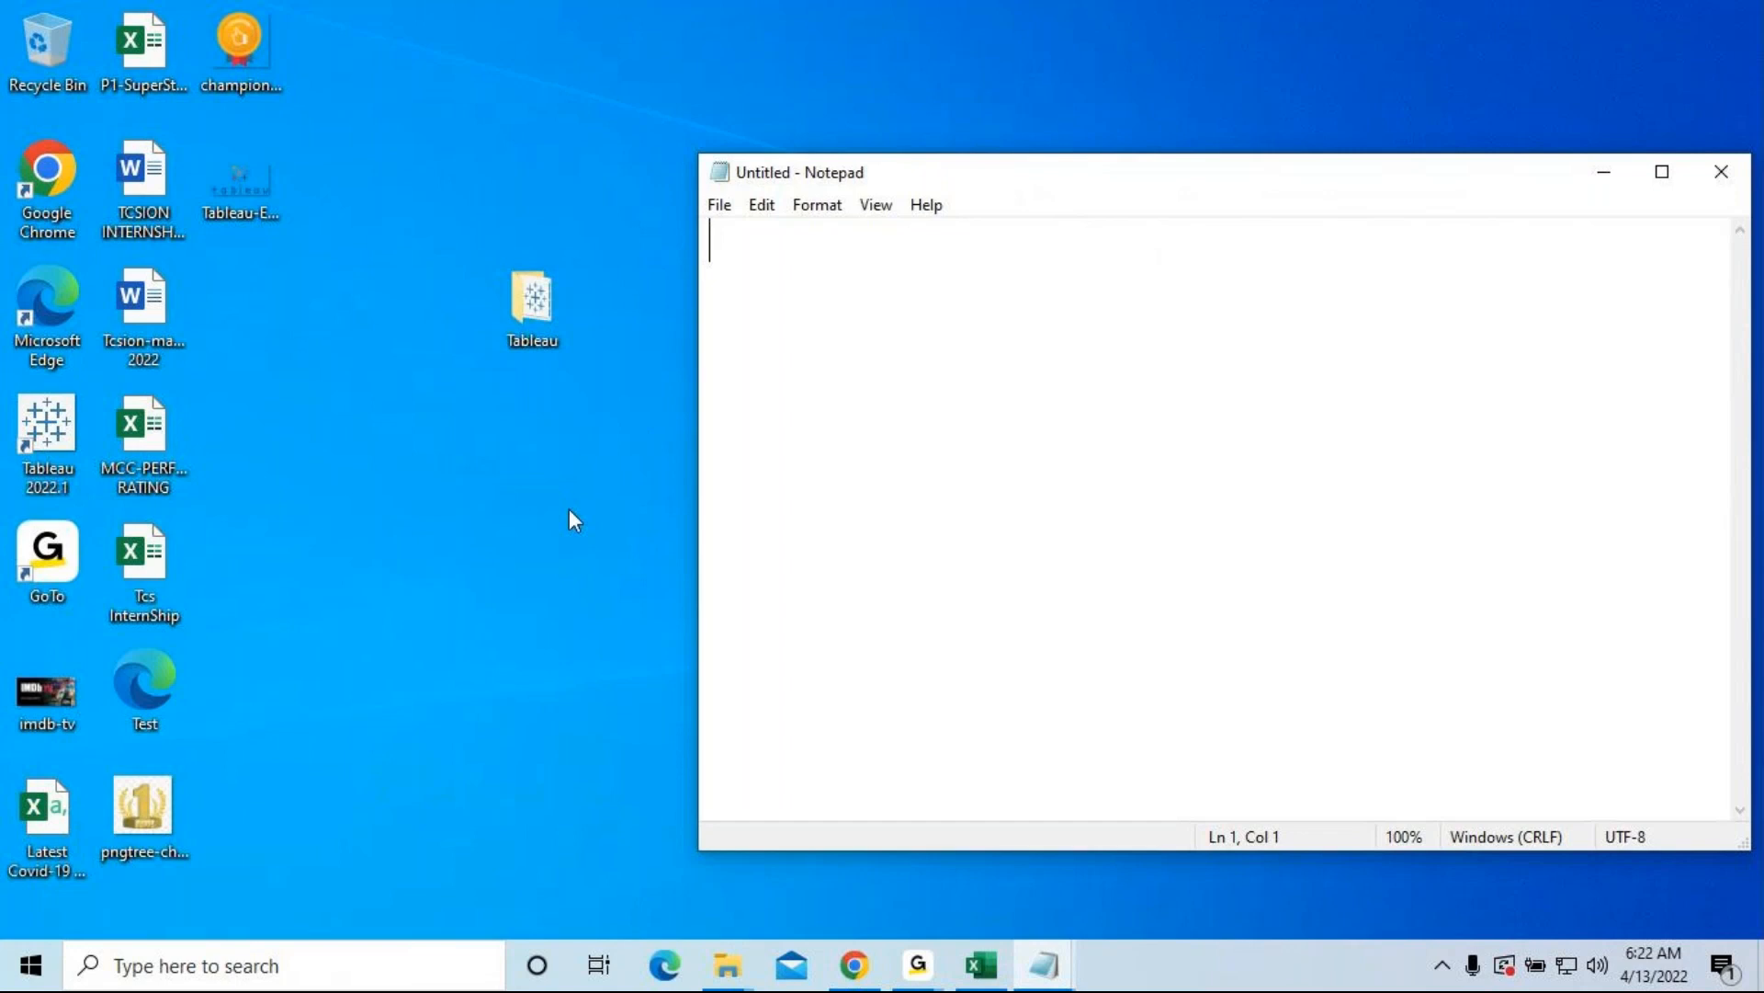
Step: Create a folder named "Tableau Session 13" inside the desktop's Tableau folder and open it
{"action": "double_click", "coordinate": [532, 303]}
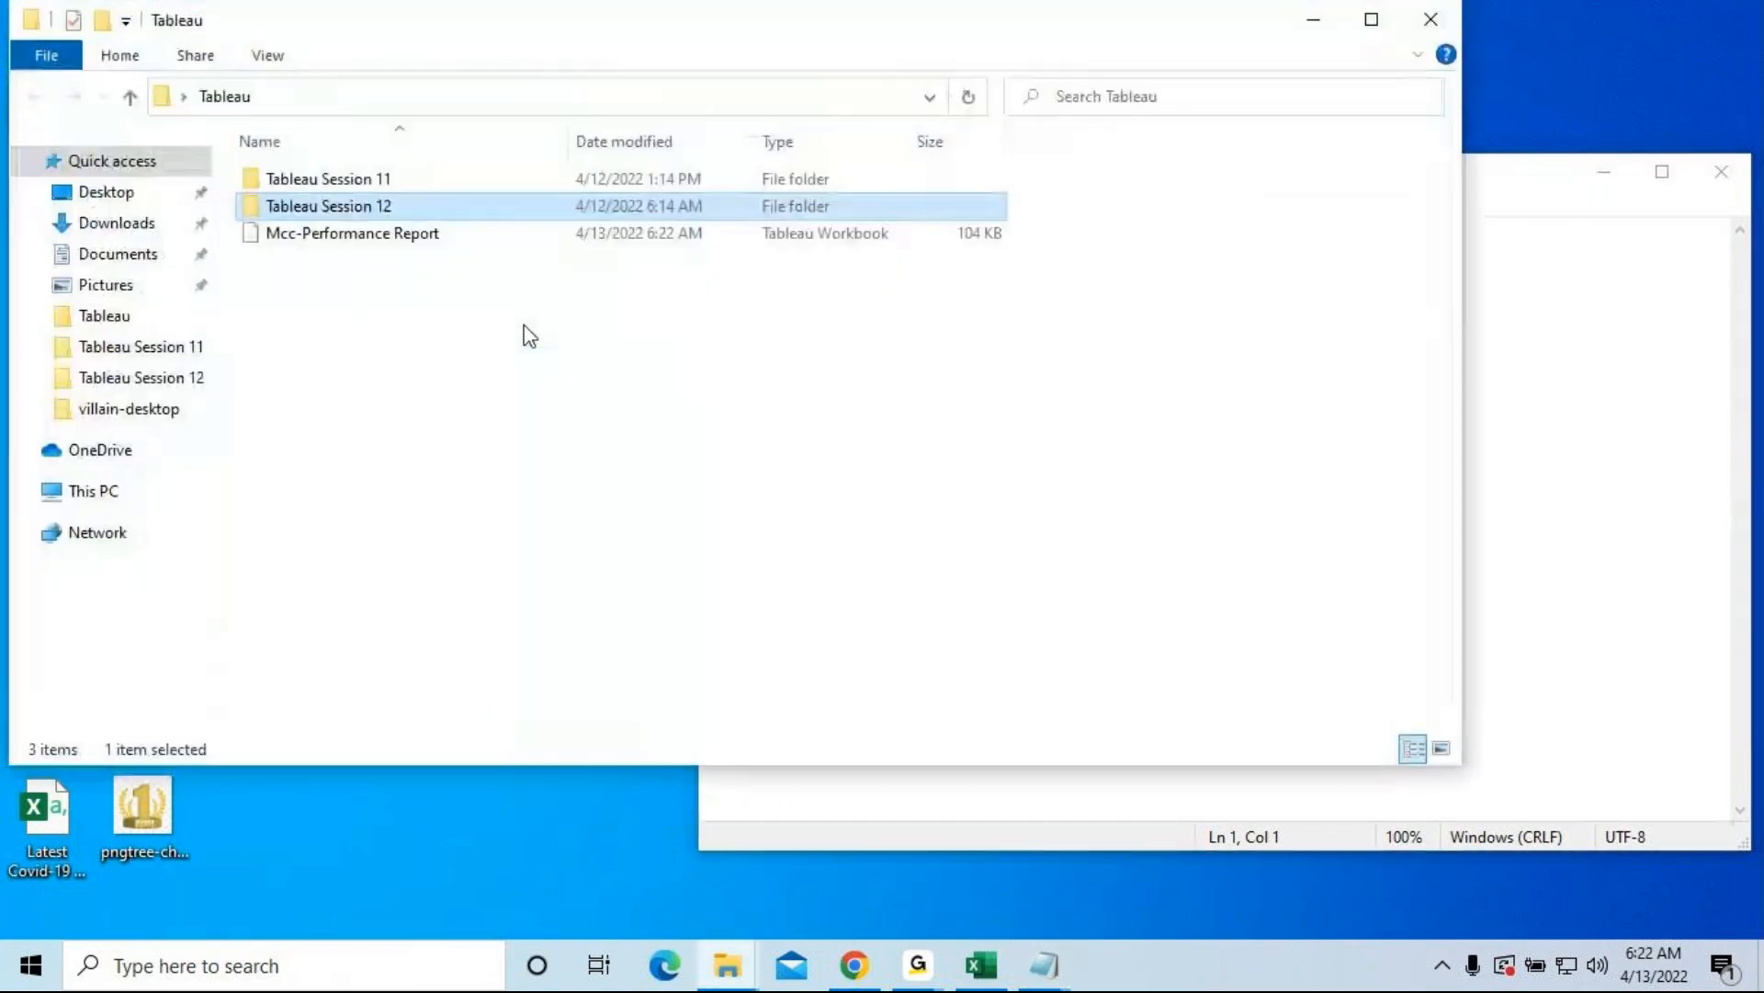
{"action": "left_click", "coordinate": [355, 333]}
{"action": "left_click", "coordinate": [102, 20]}
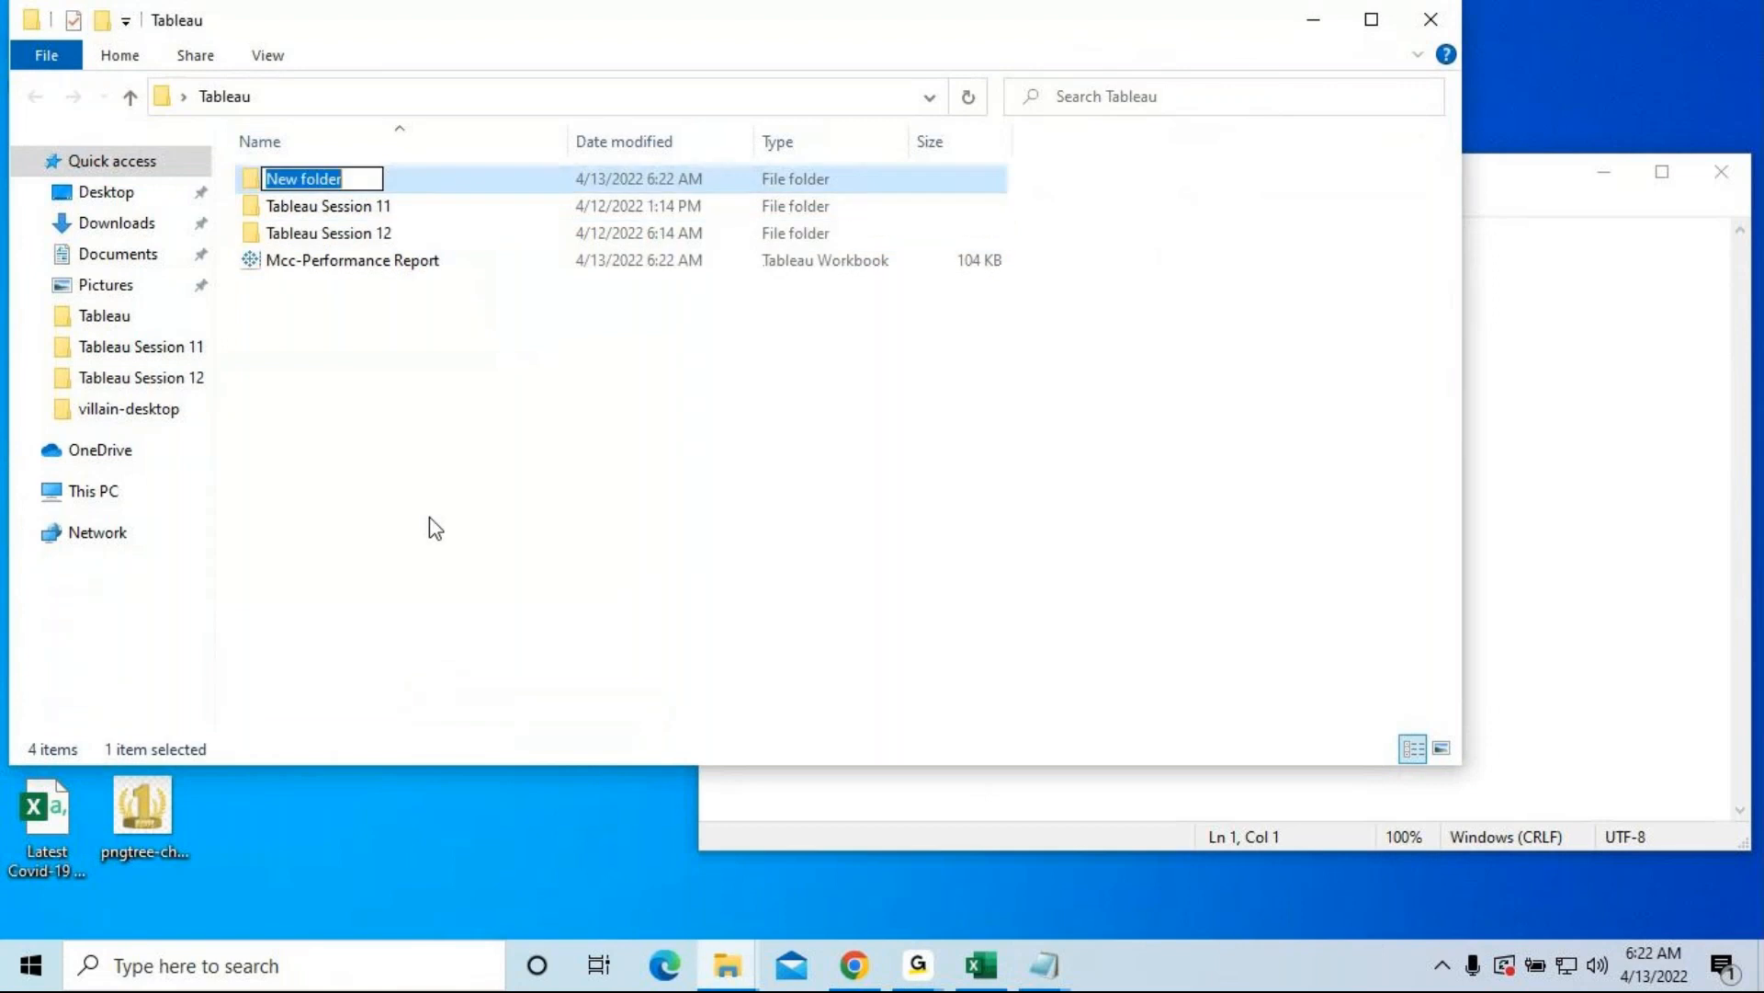
{"action": "type", "text": "Tab"}
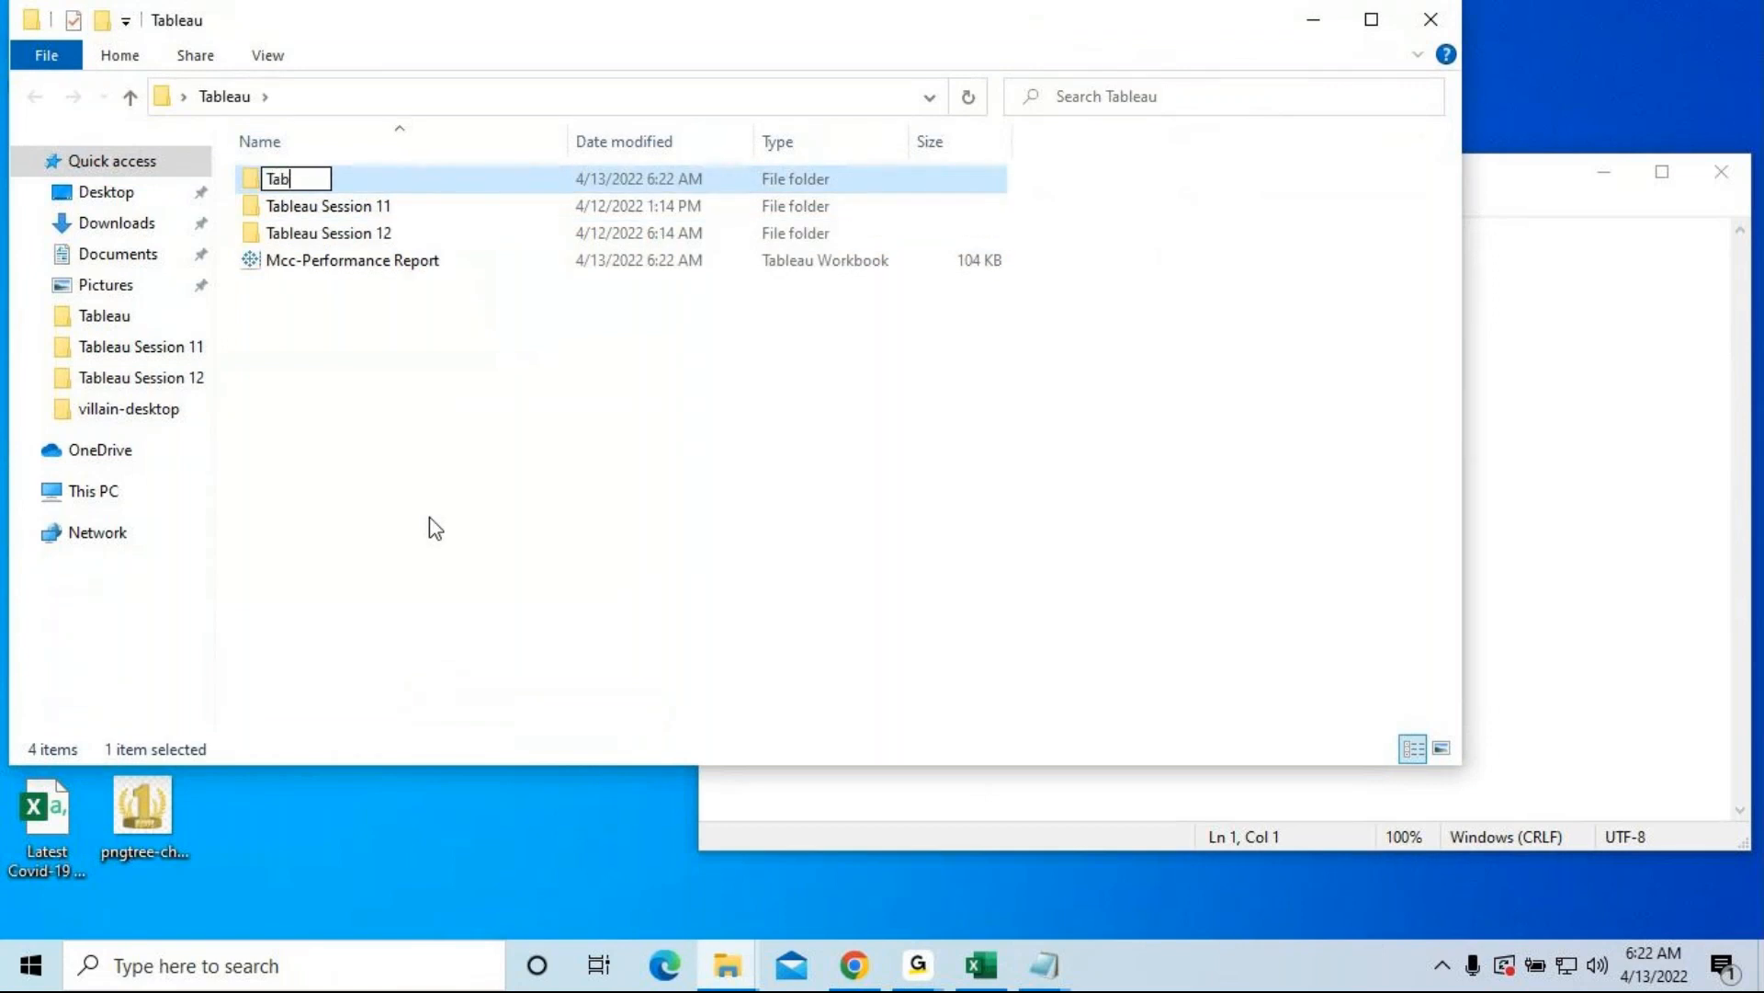
{"action": "type", "text": "leau Sessio"}
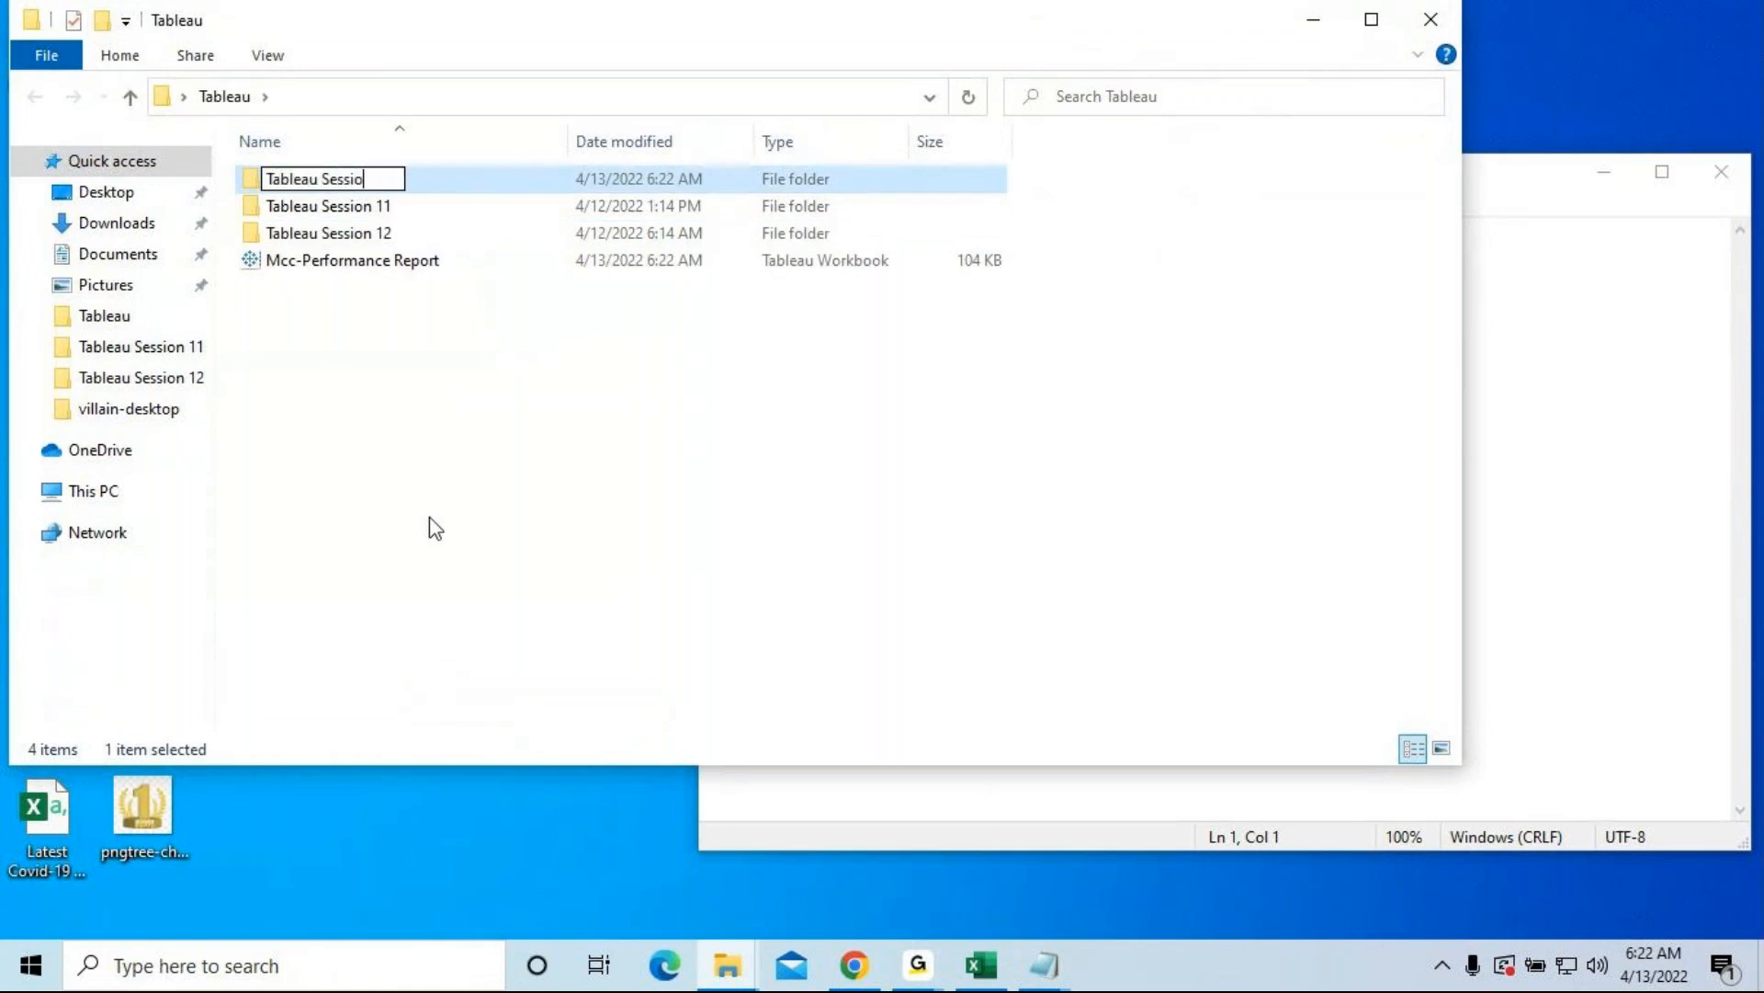
{"action": "type", "text": "n 13"}
{"action": "key", "text": "Return"}
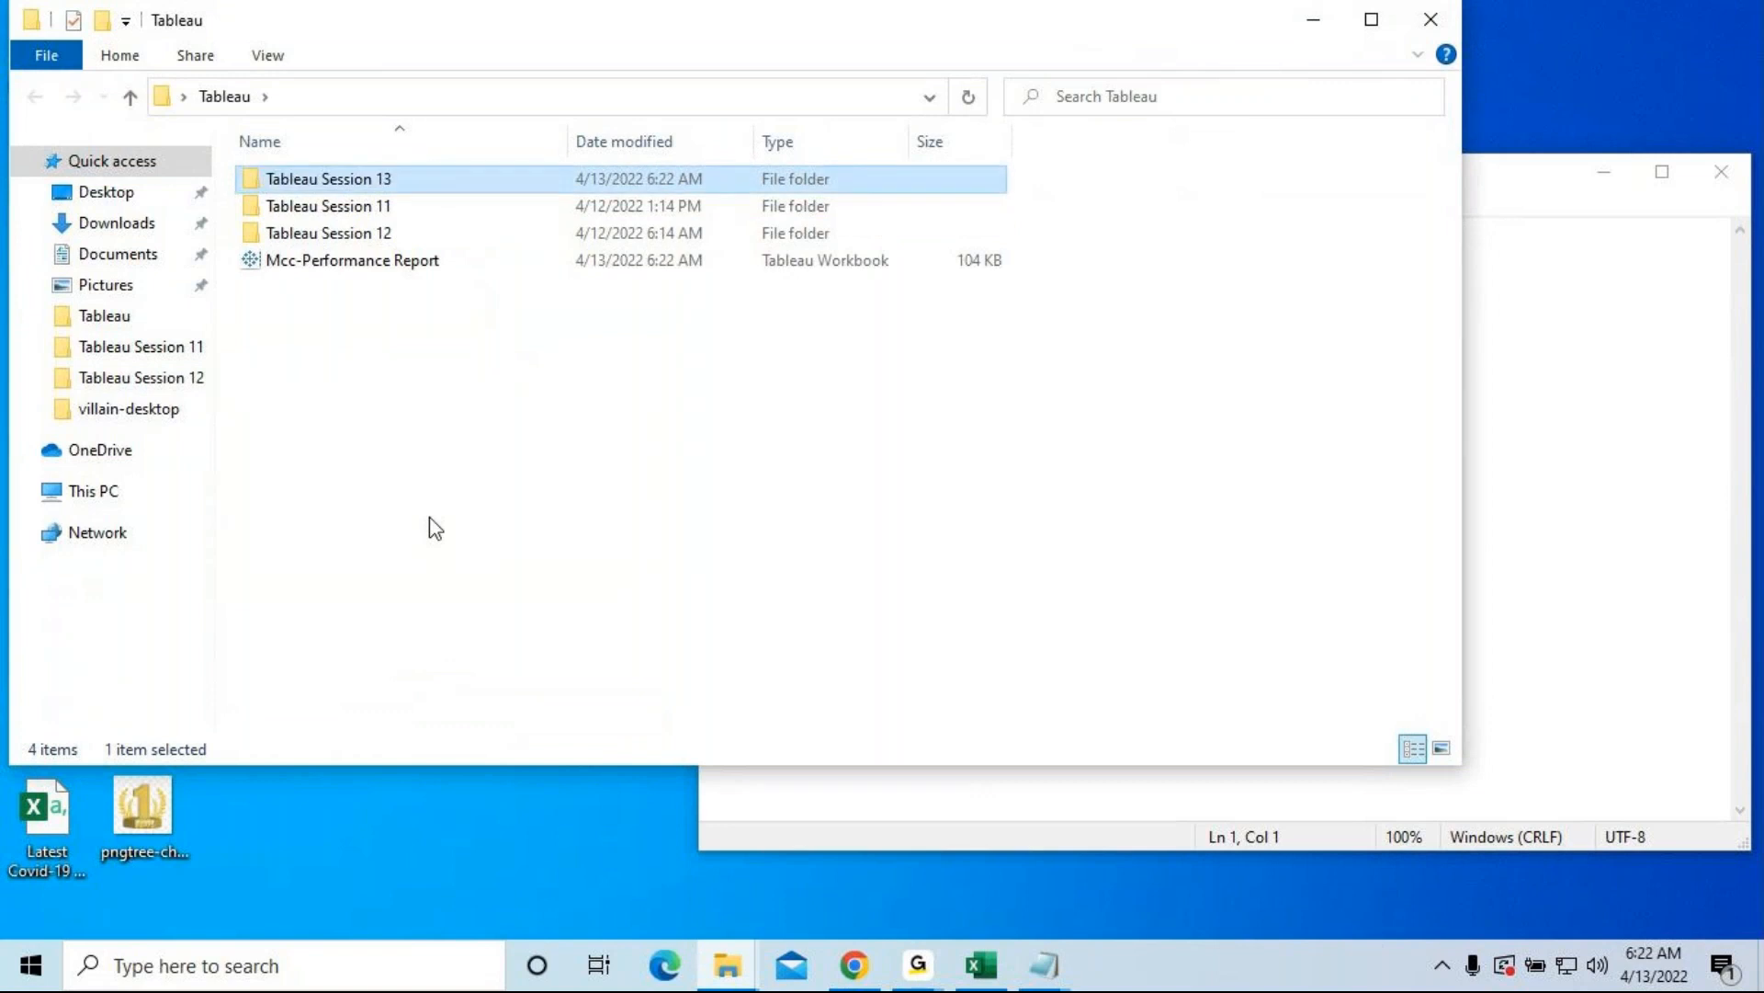
{"action": "double_click", "coordinate": [398, 184]}
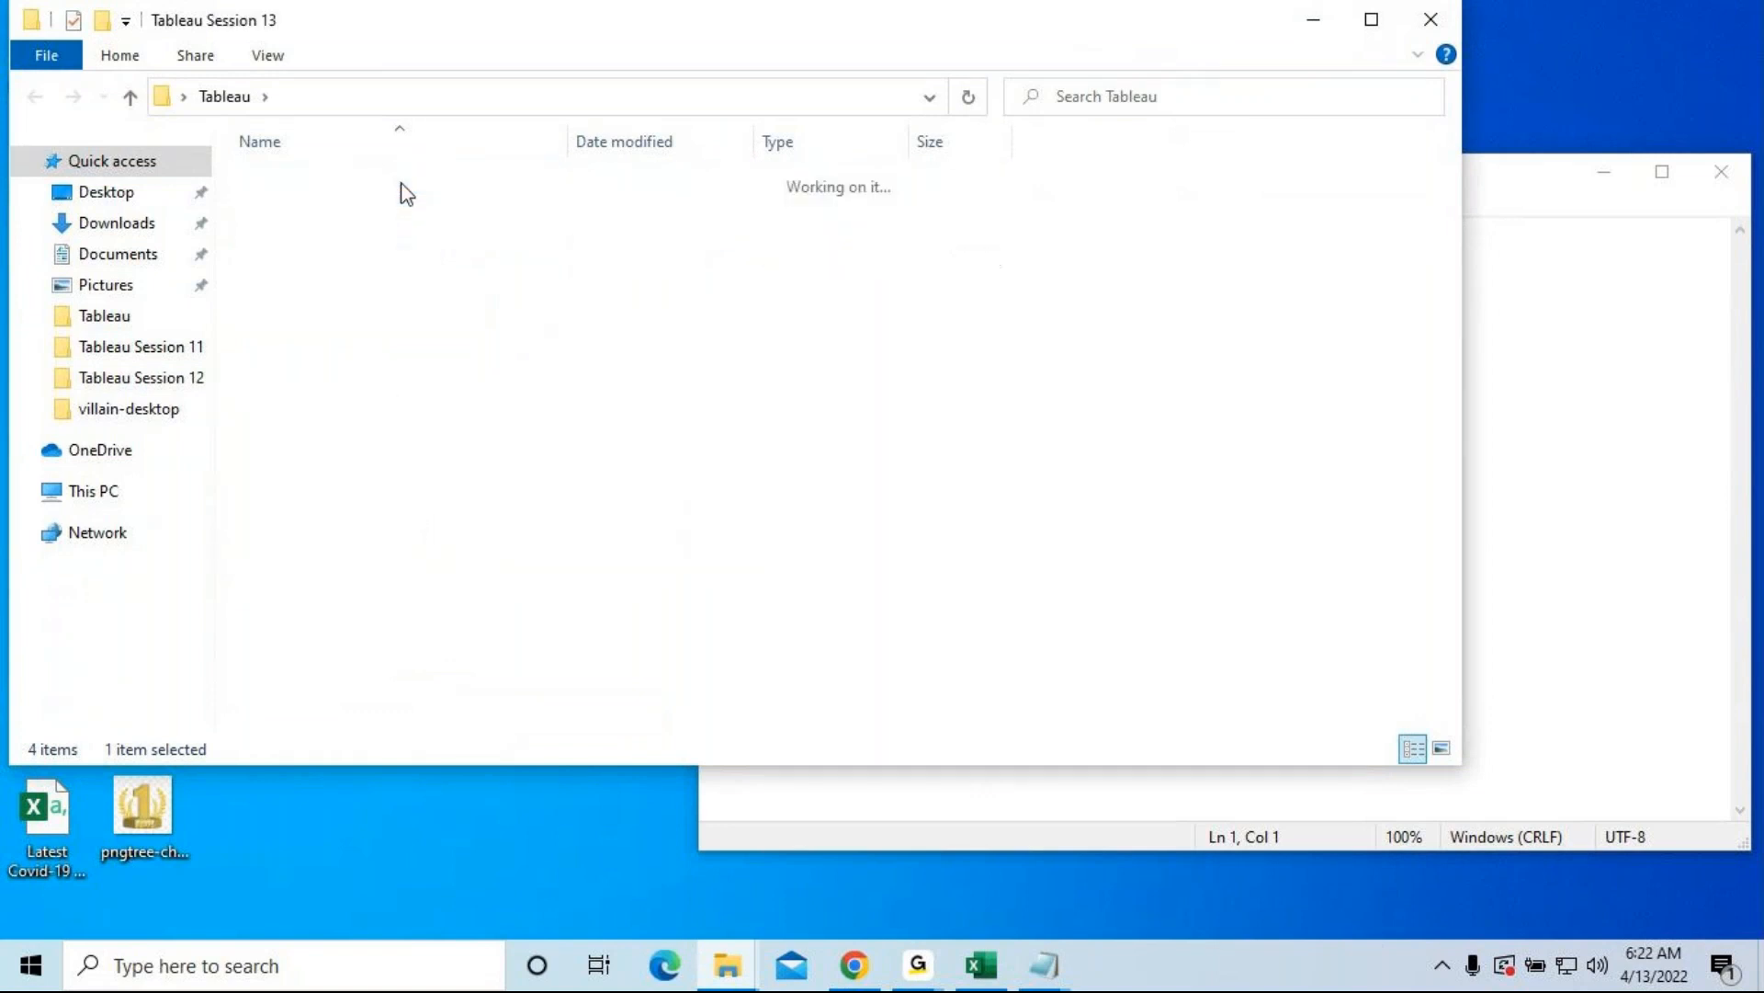
Step: Write the heading "Types Of Charts:" in the blank Notepad document, with "1. Donut Chart" on the line below
{"action": "left_click", "coordinate": [1551, 496]}
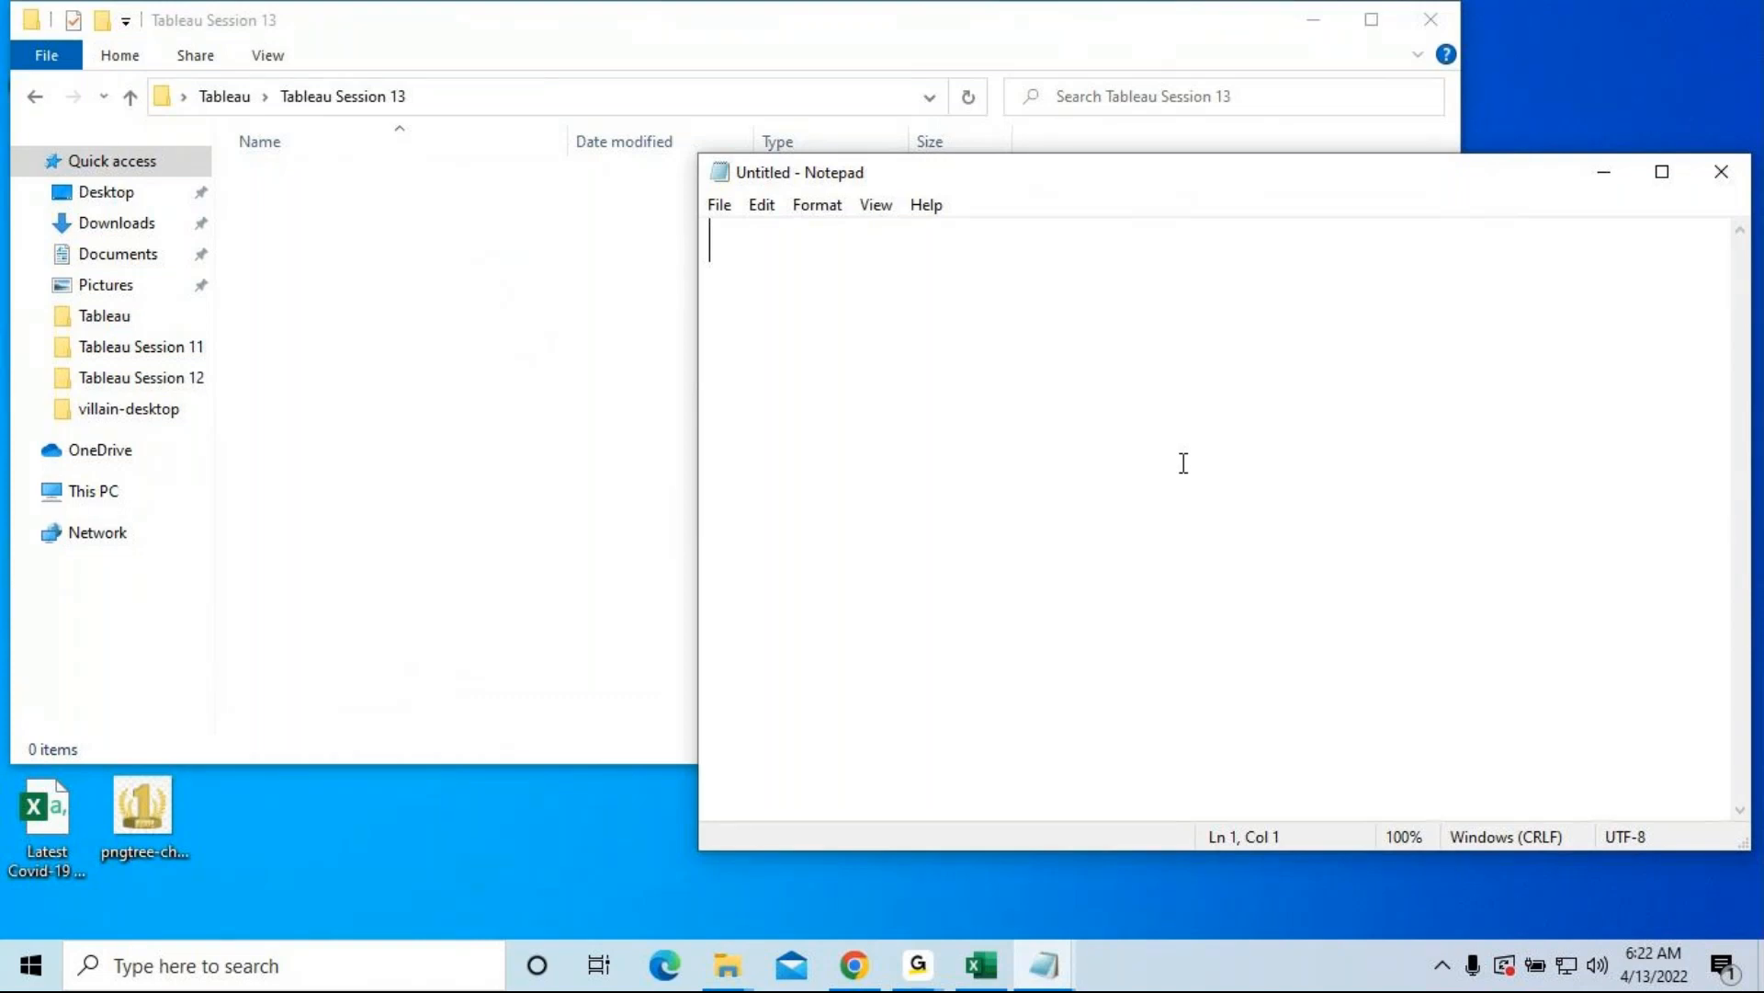
{"action": "type", "text": "Types Of Charts:"}
{"action": "key", "text": "Return"}
{"action": "type", "text": "1."}
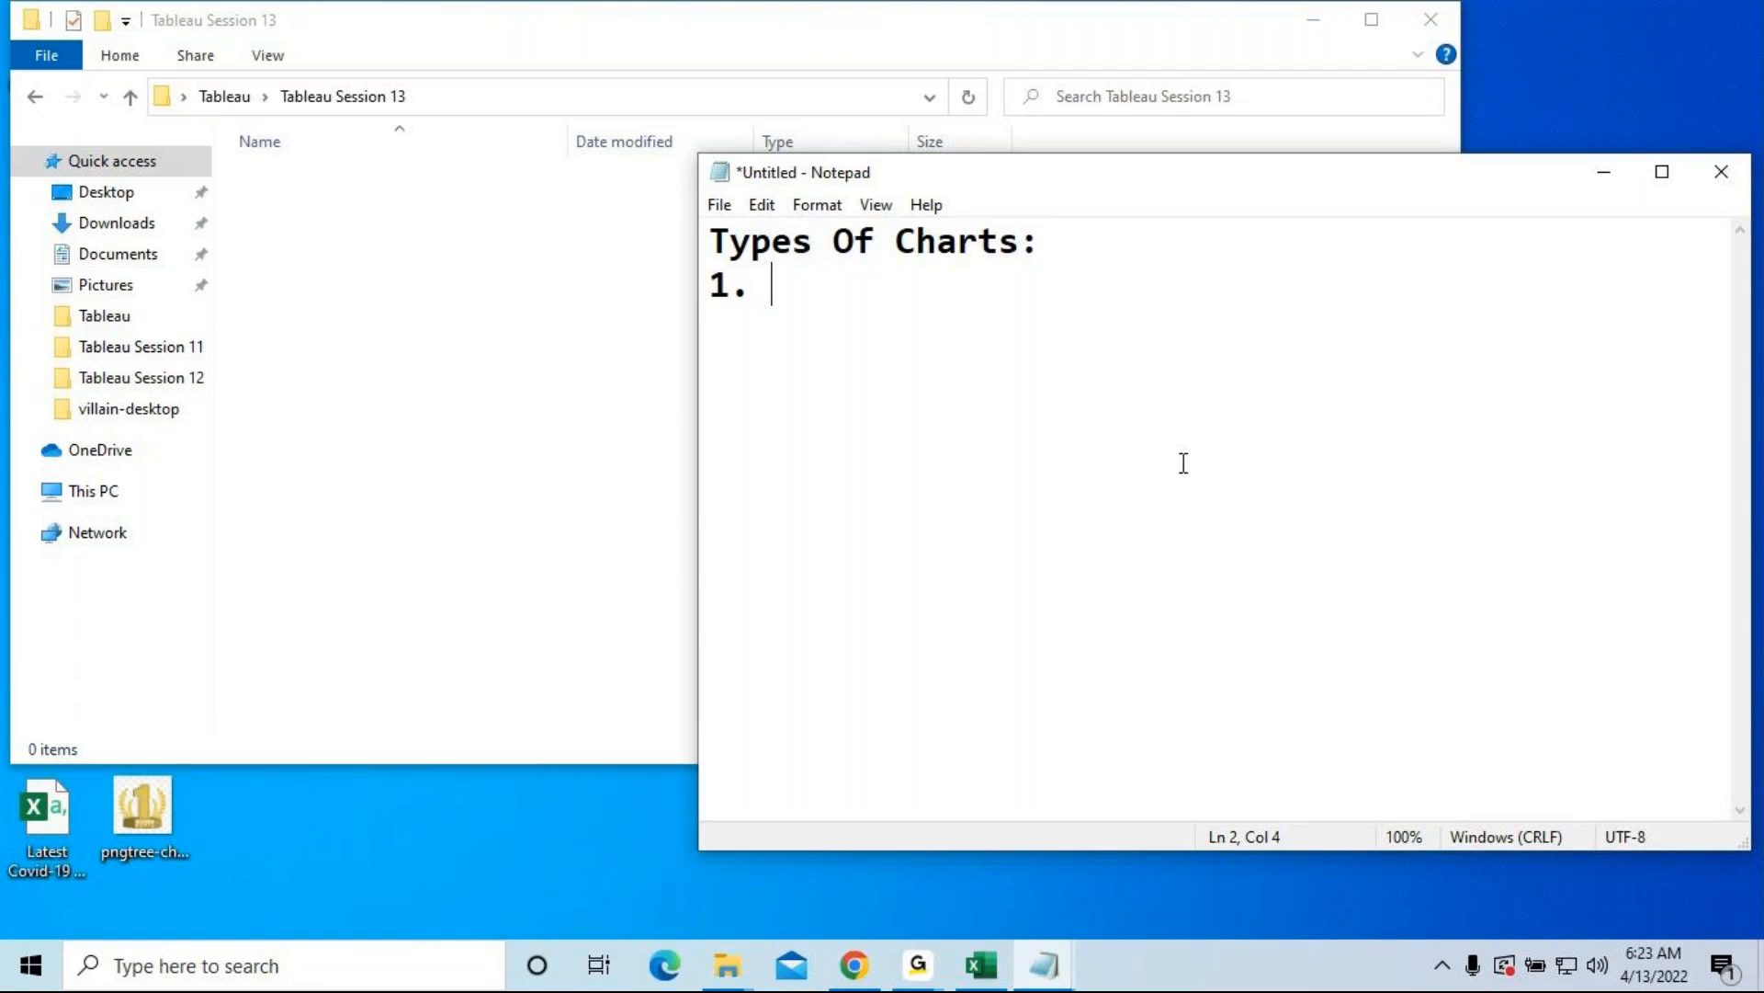
{"action": "type", "text": "Donut Chart"}
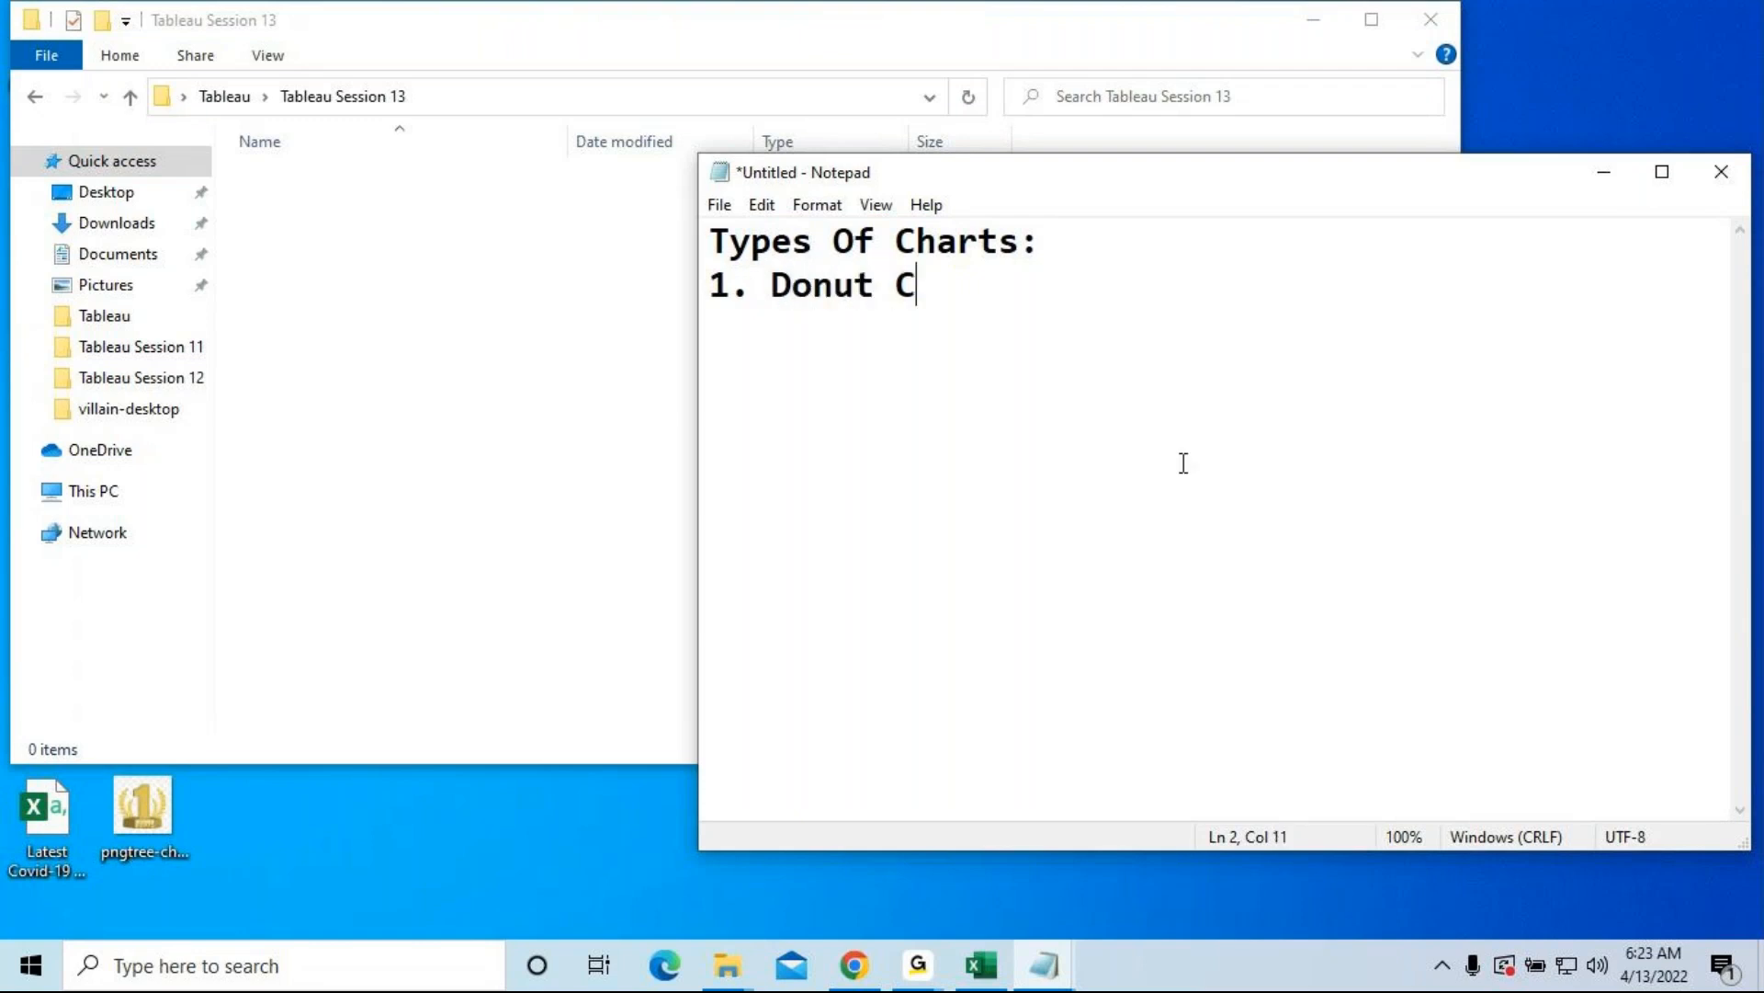
Step: Add the list lines "2. Lollipop Chart" and "3. WaterFall Chart" below the Donut Chart entry
{"action": "key", "text": "Return"}
{"action": "type", "text": "2. "}
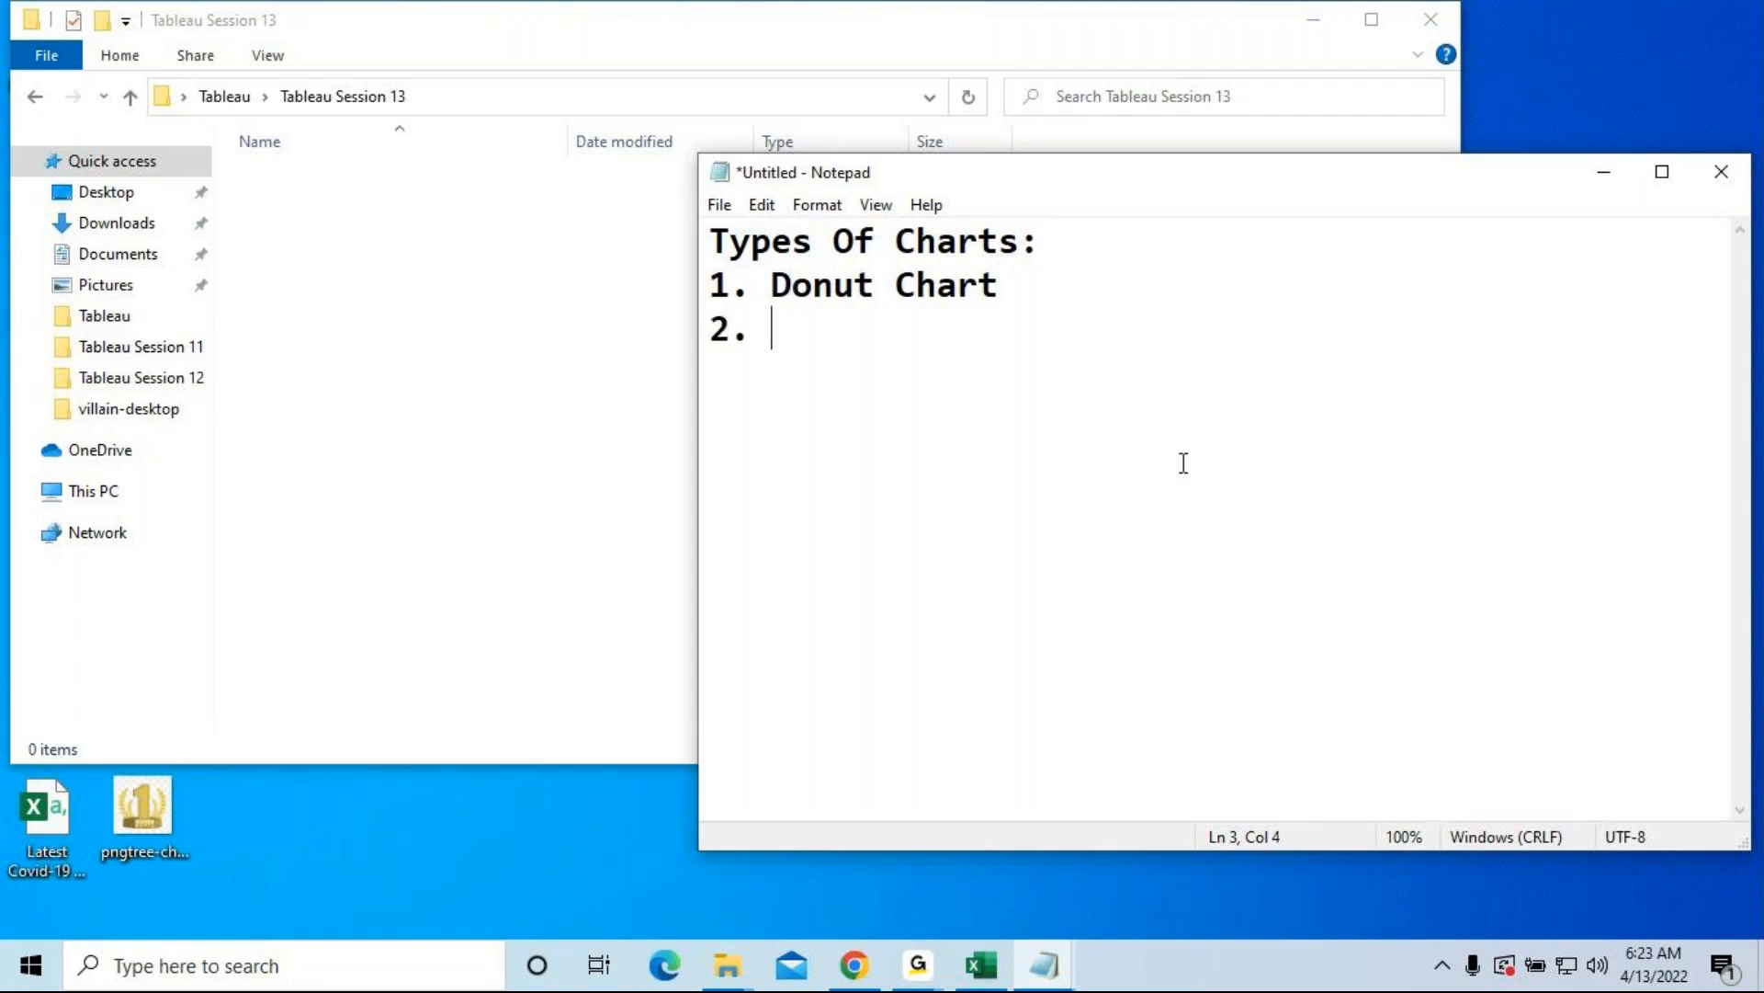
{"action": "type", "text": "Lollipop C"}
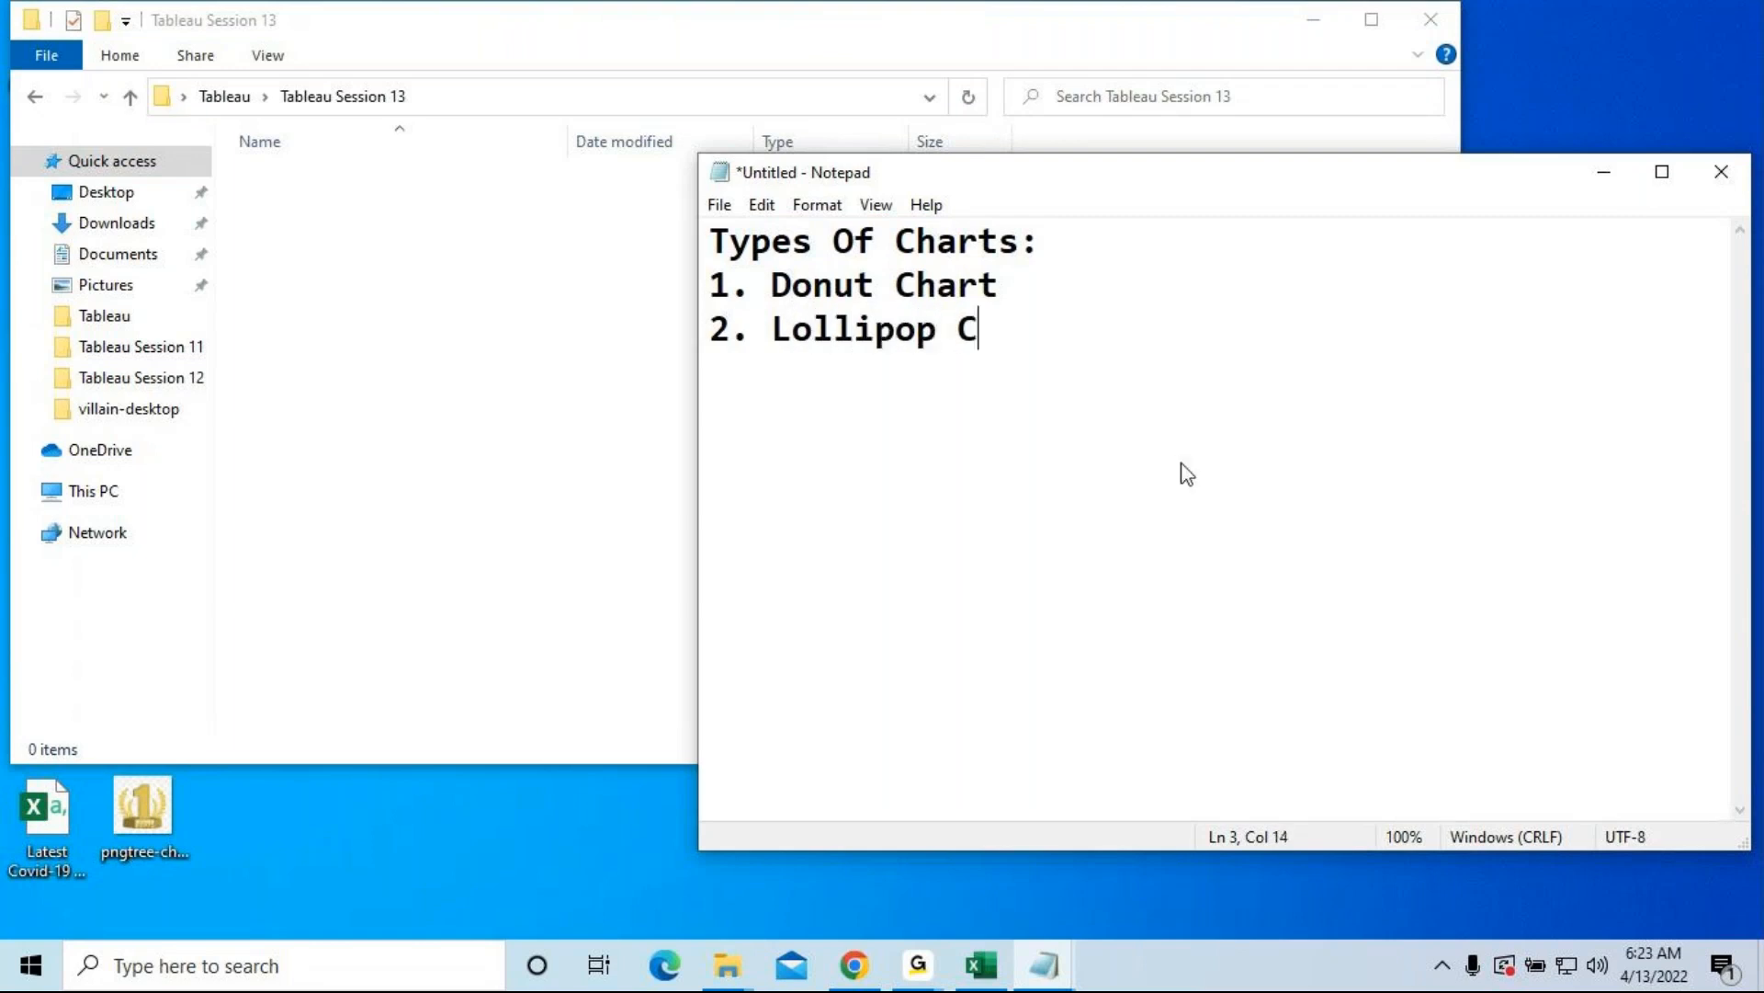
{"action": "type", "text": "hart"}
{"action": "key", "text": "Return"}
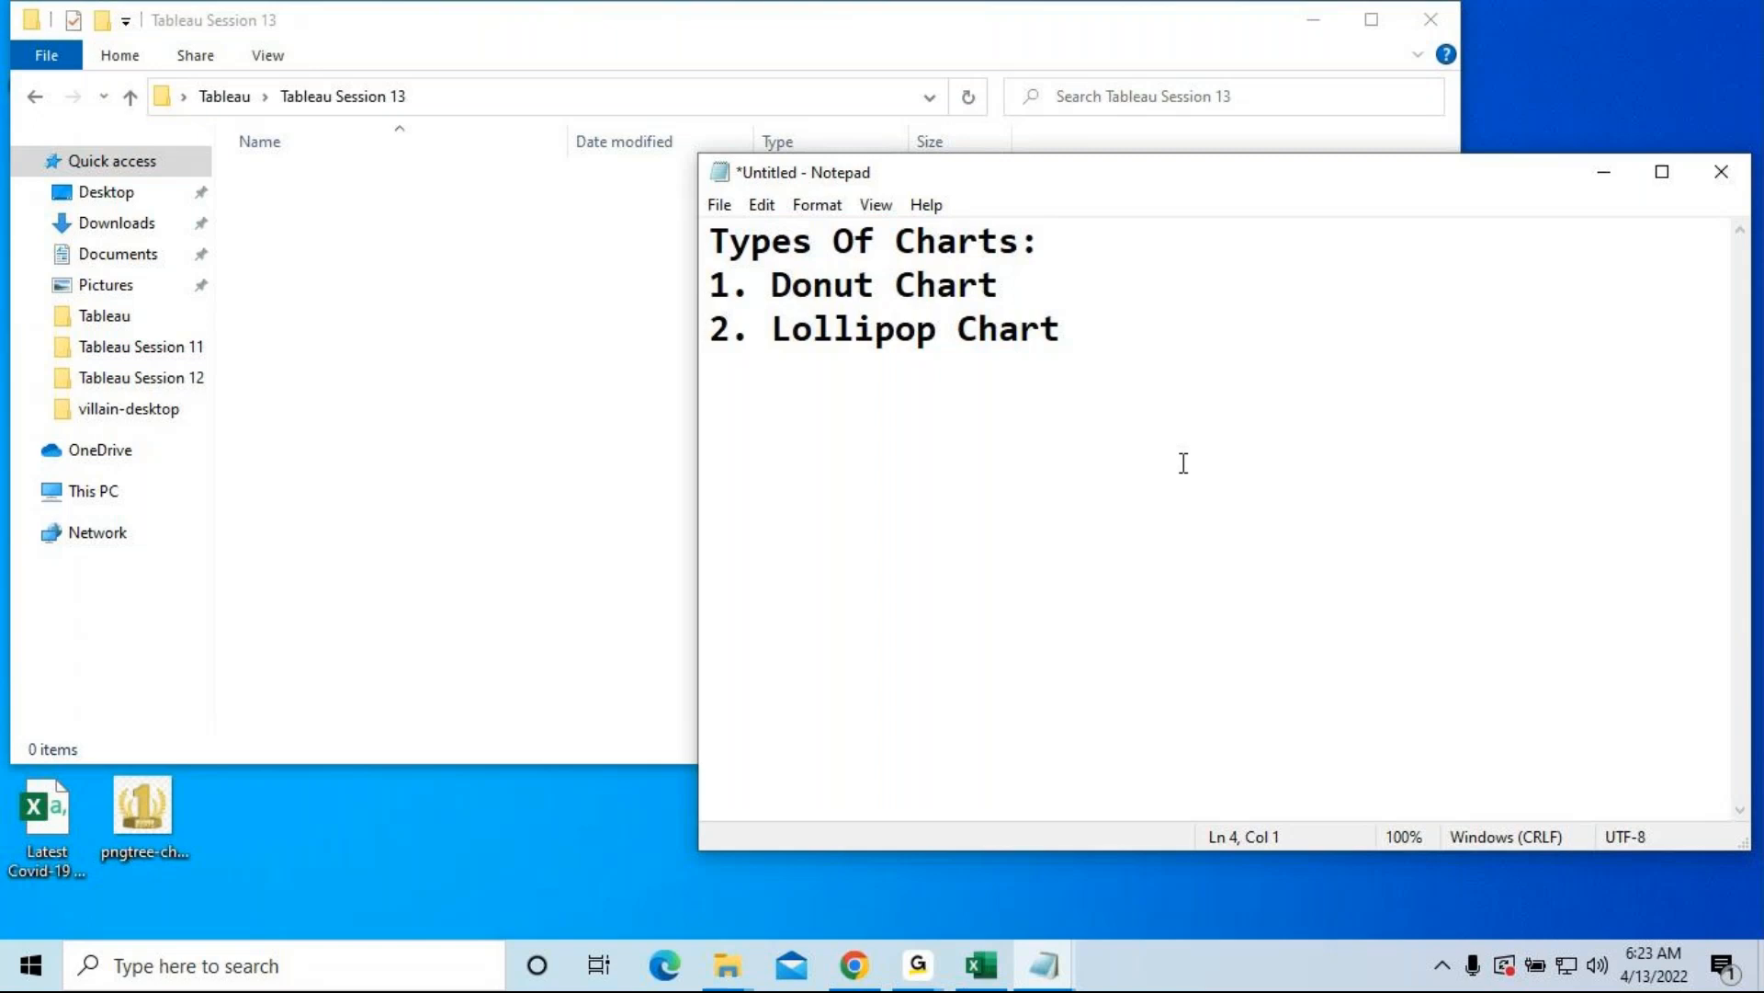
{"action": "type", "text": "3. WaterFall Chart"}
{"action": "key", "text": "Return"}
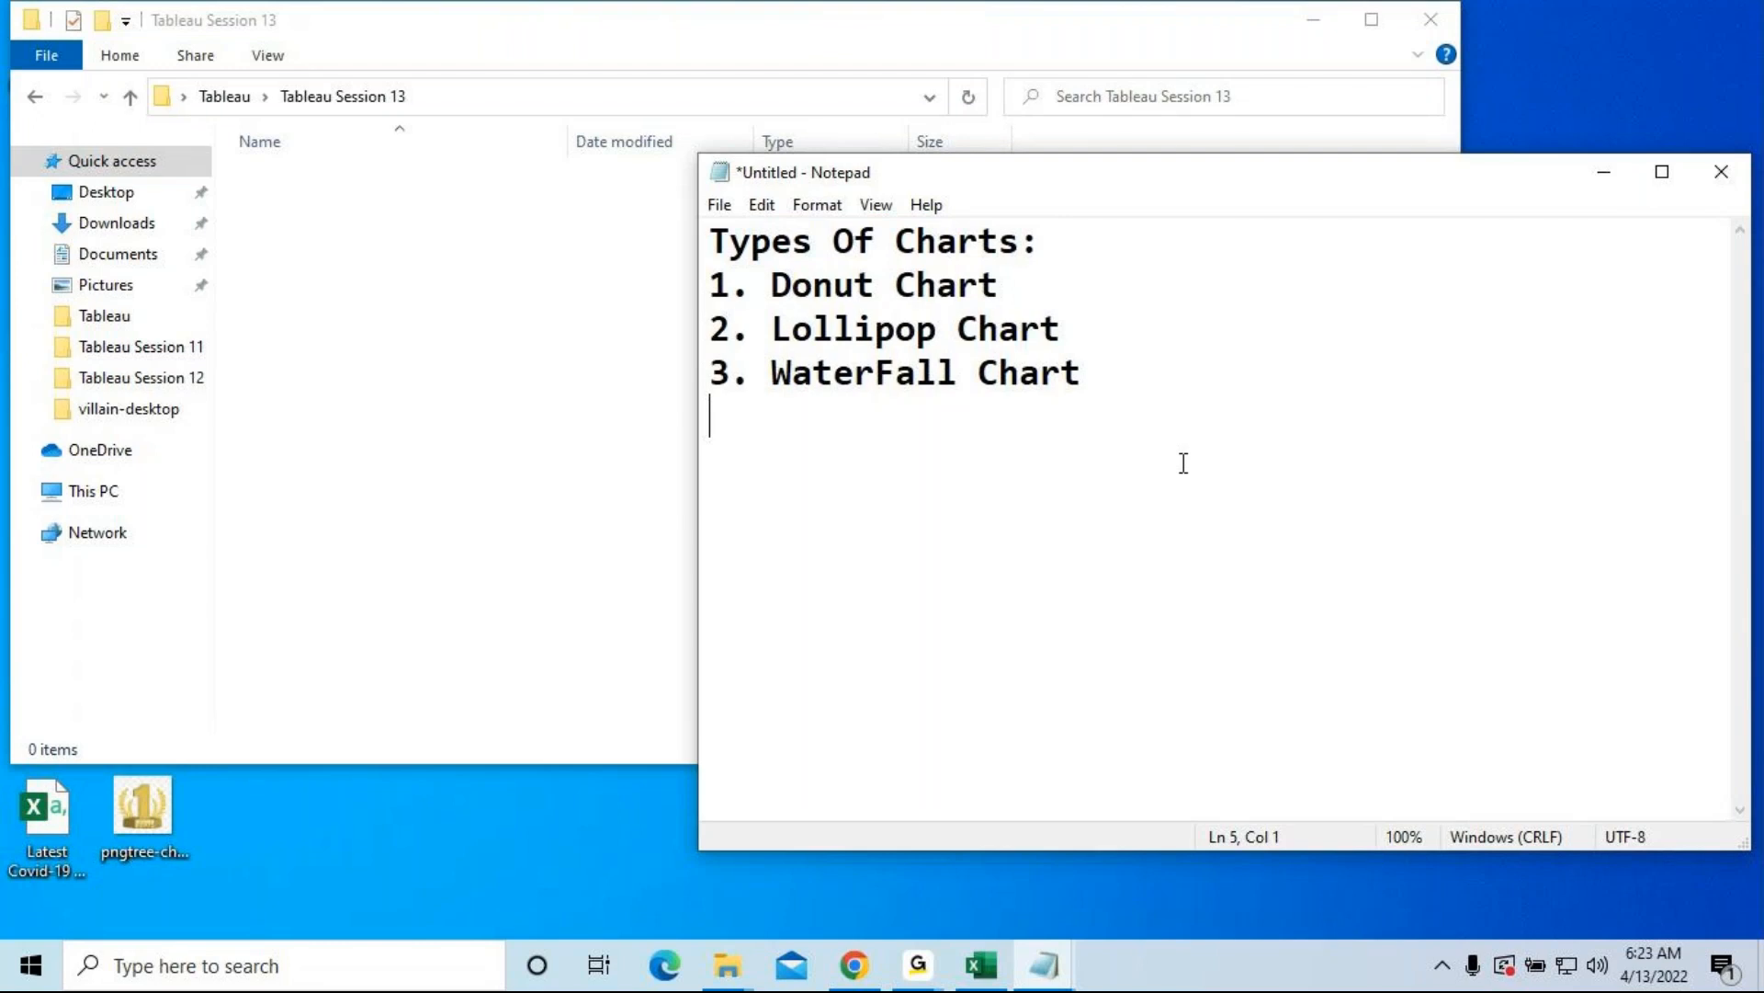
Step: Add the fourth list line "4. Text Chart [ Sub-total, Grand total ]"
{"action": "type", "text": "4. Text Chart ["}
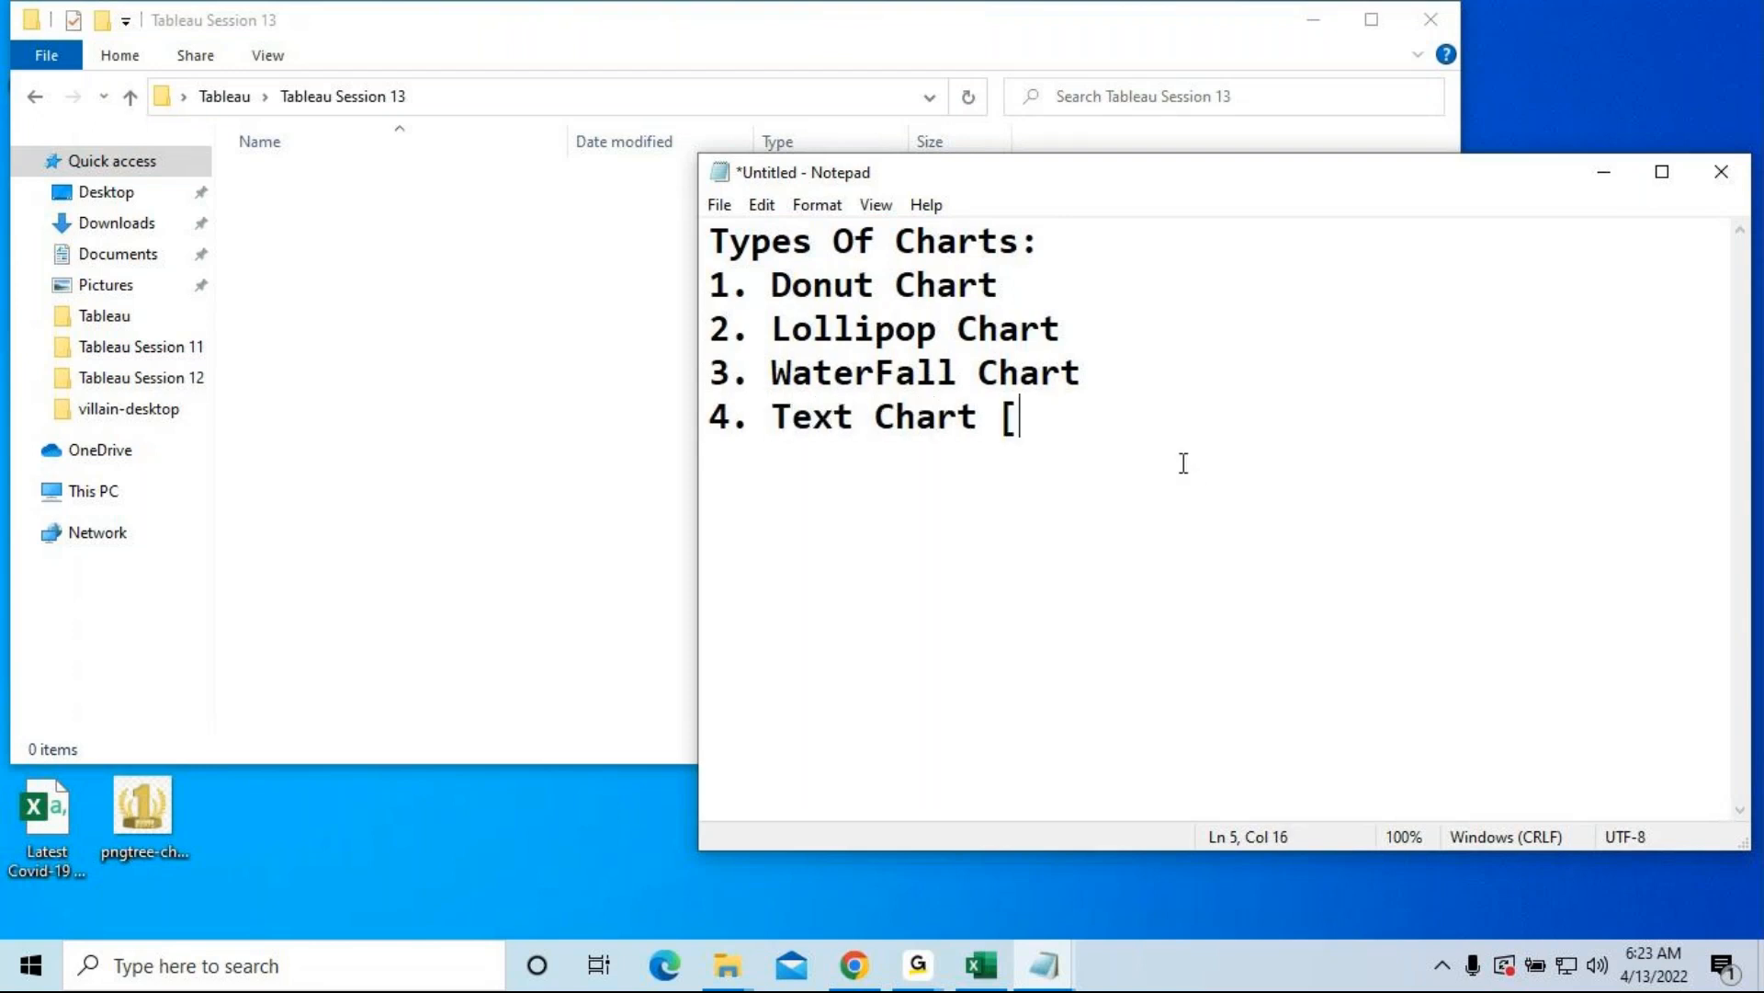
{"action": "type", "text": " Sub-total, Gran"}
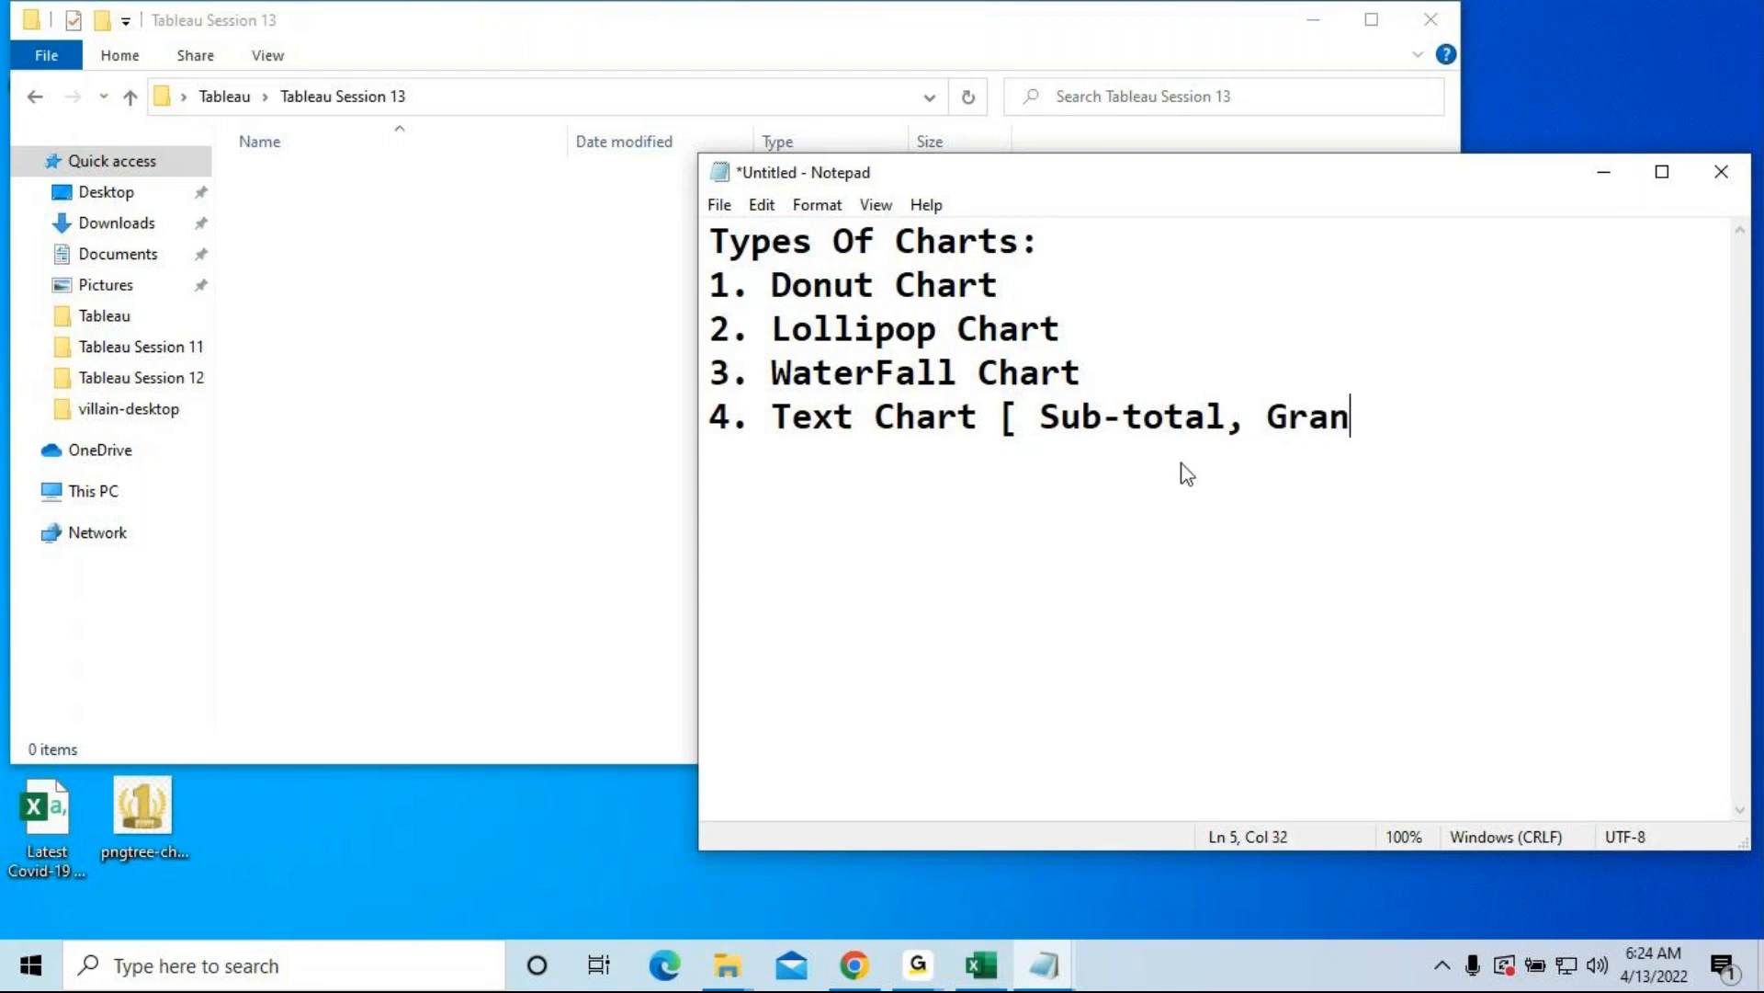
{"action": "type", "text": "d total ]"}
{"action": "key", "text": "Return"}
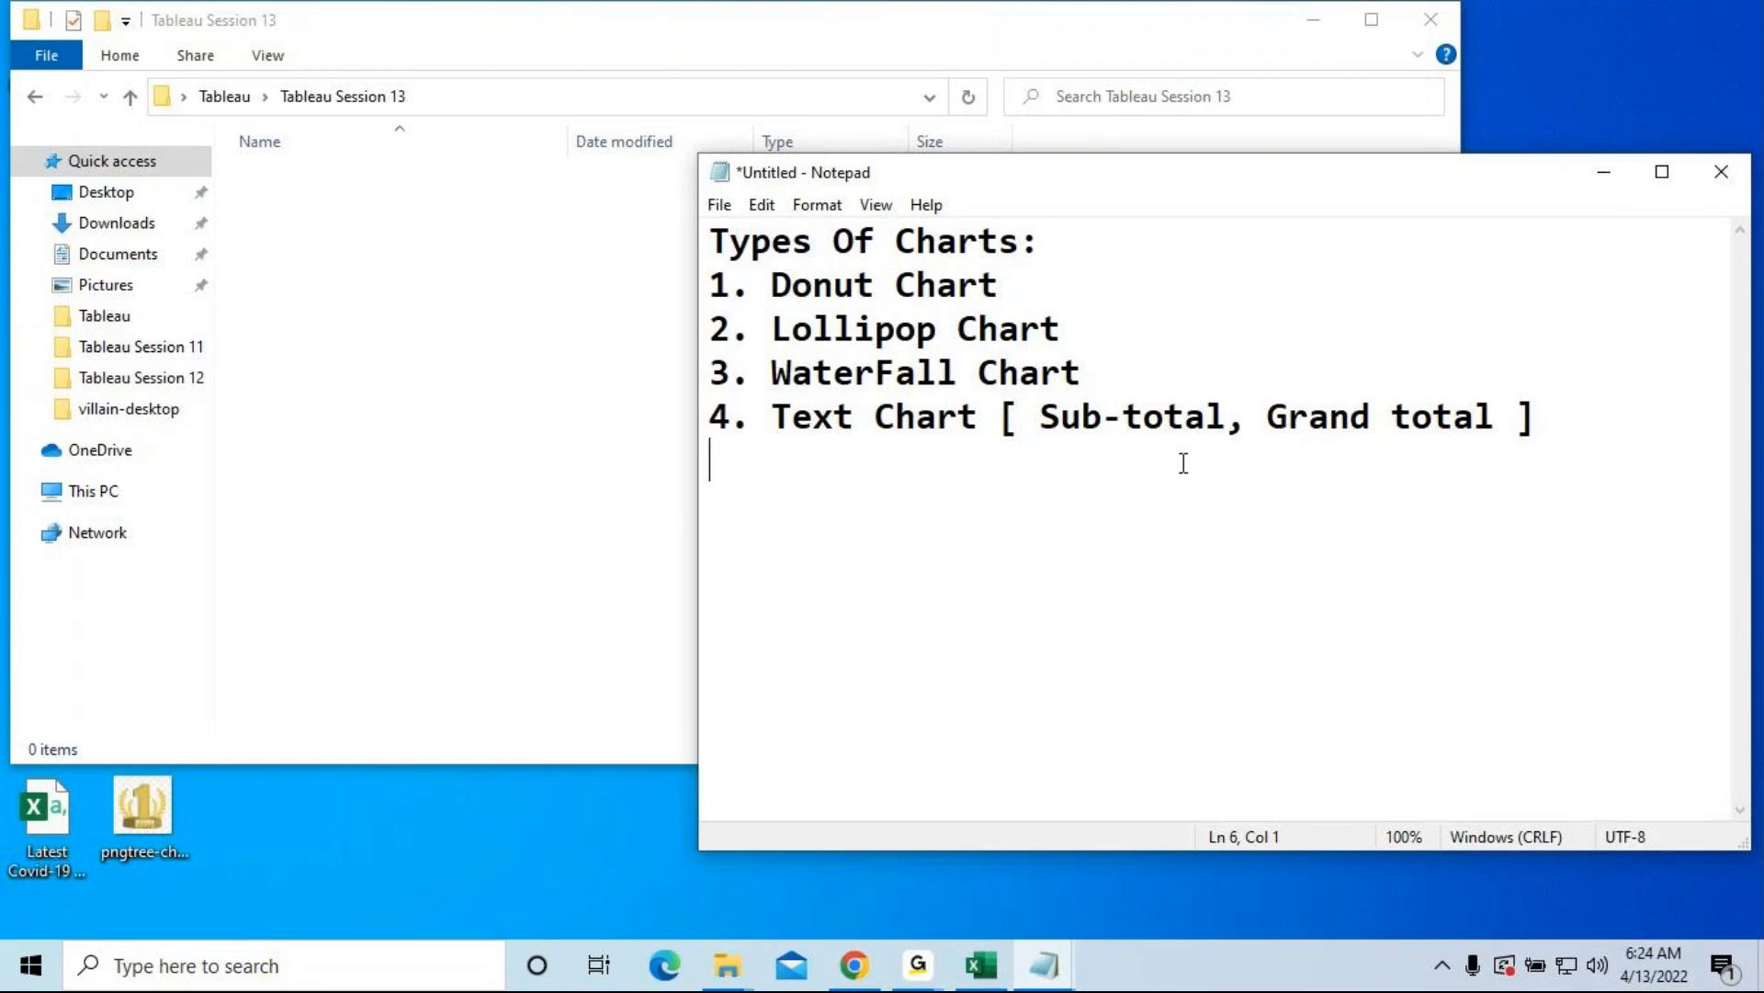
Step: Save the Notepad document as "Note" in the Tableau Session 13 folder inside the desktop's Tableau folder
{"action": "key", "text": "ctrl+s"}
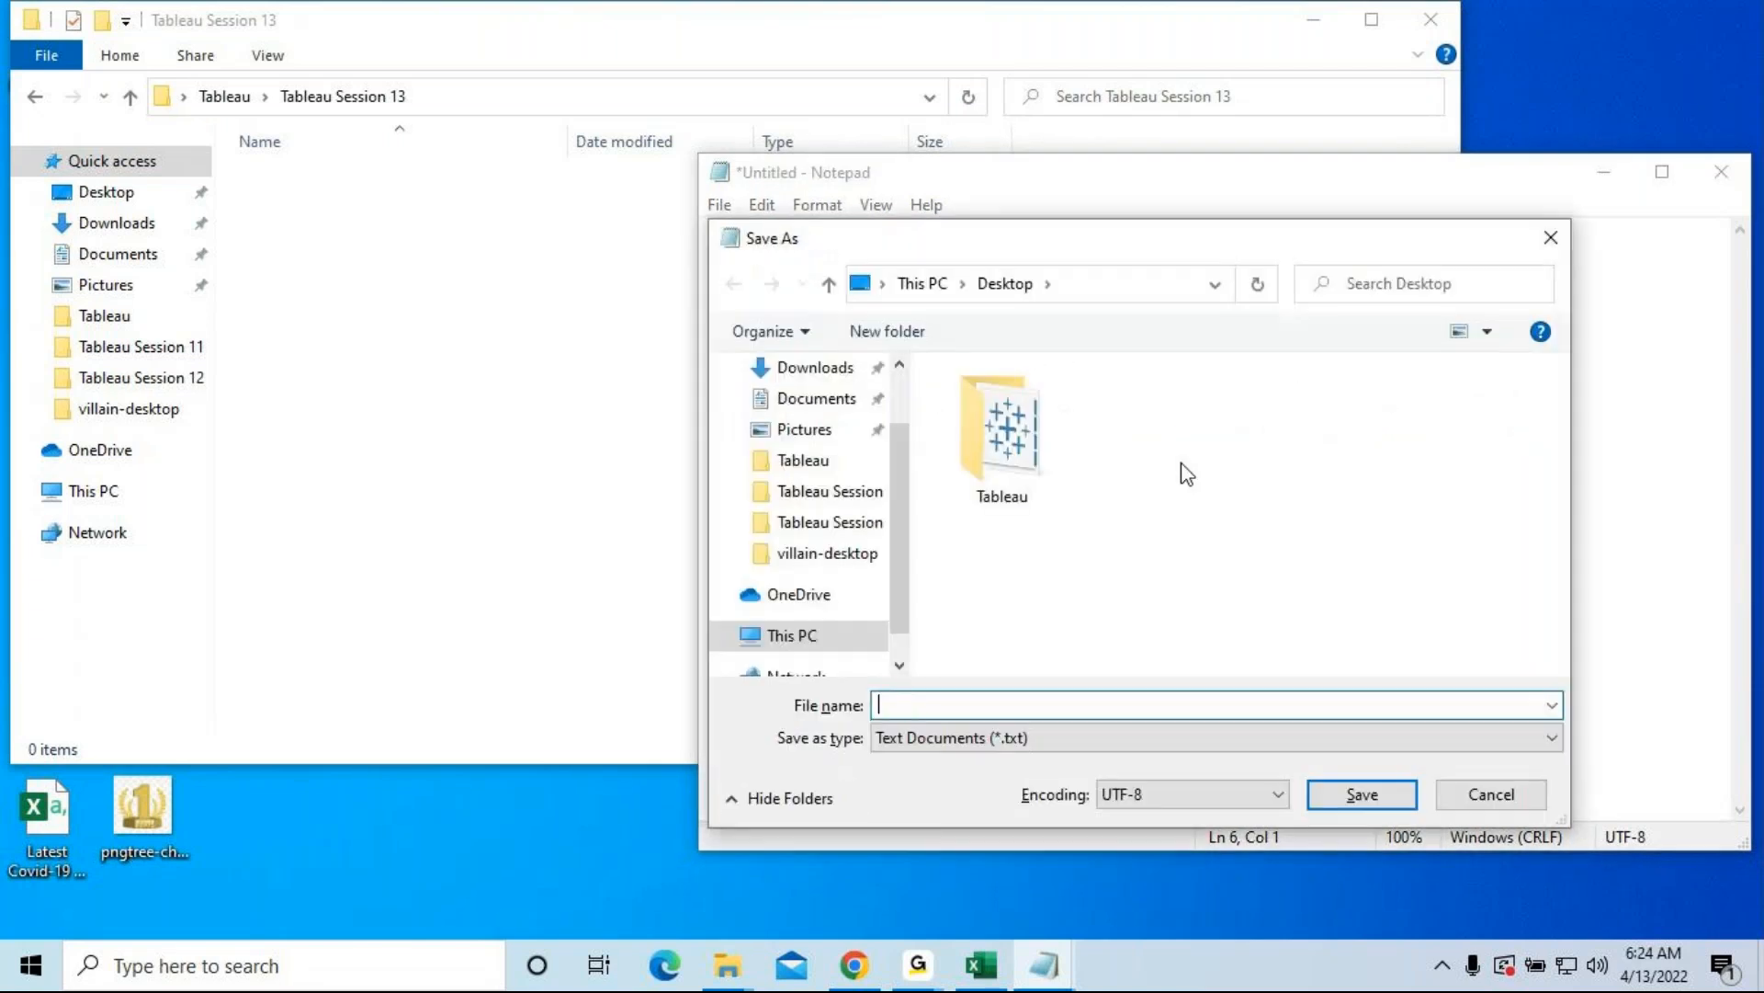
{"action": "double_click", "coordinate": [1003, 432]}
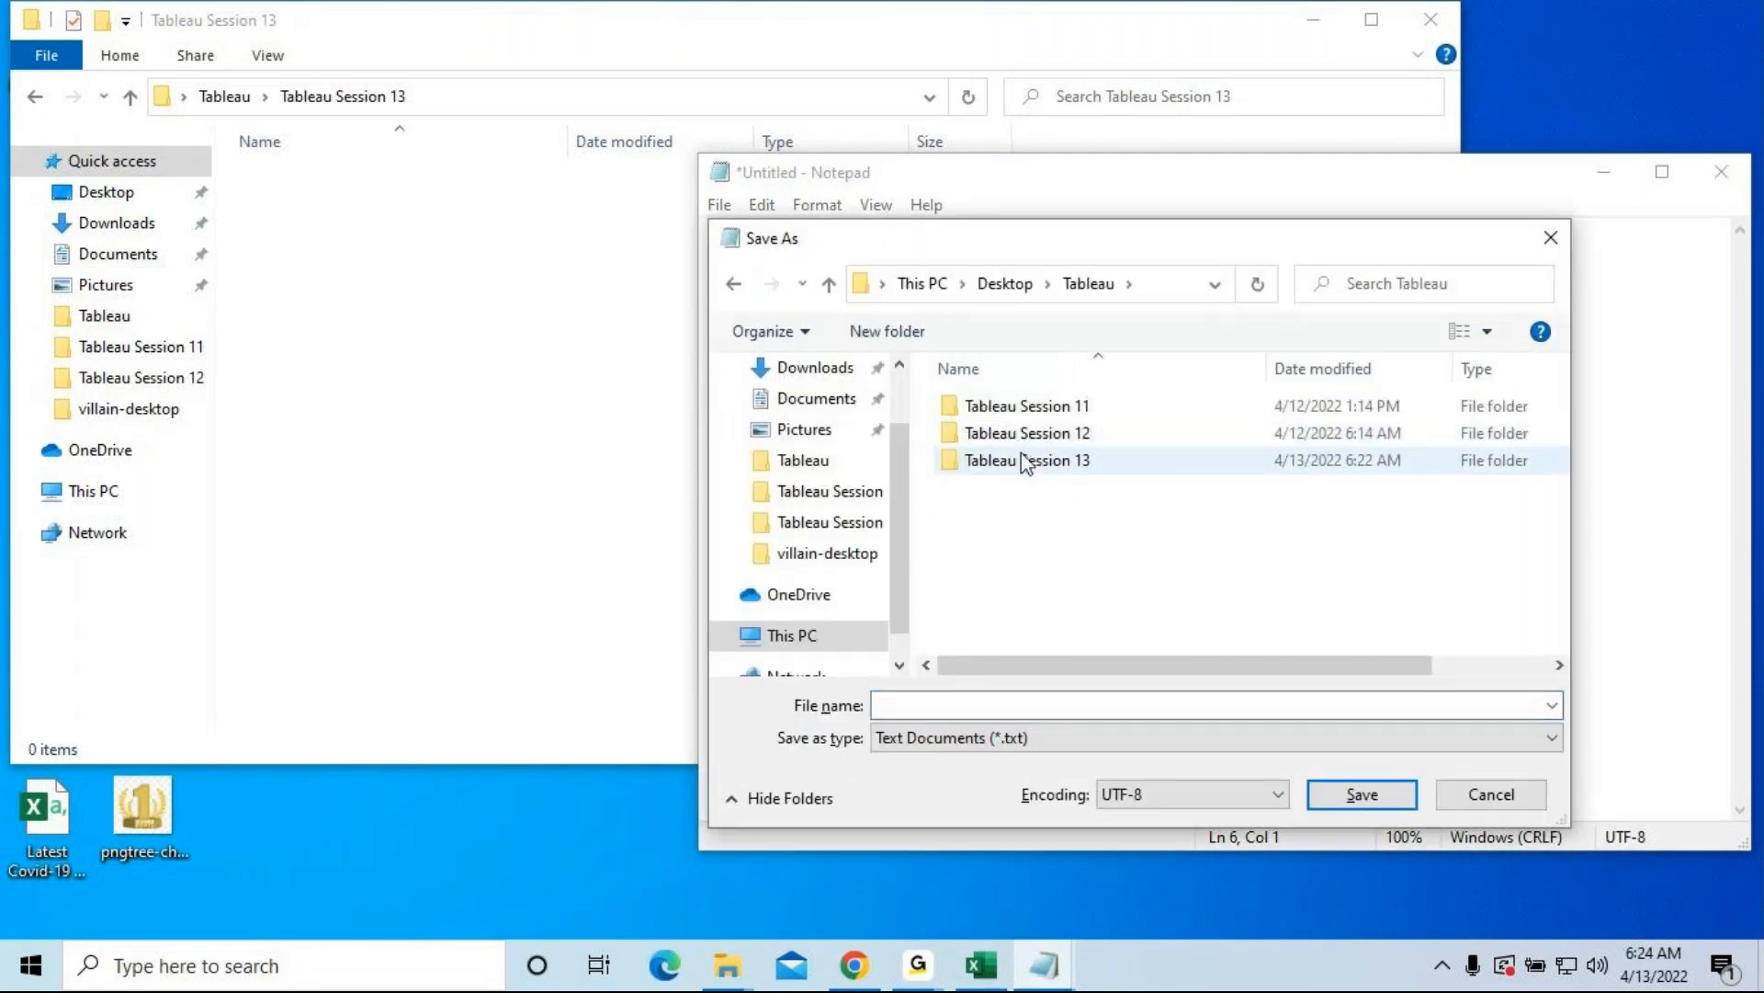
{"action": "double_click", "coordinate": [1033, 461]}
{"action": "left_click", "coordinate": [908, 704]}
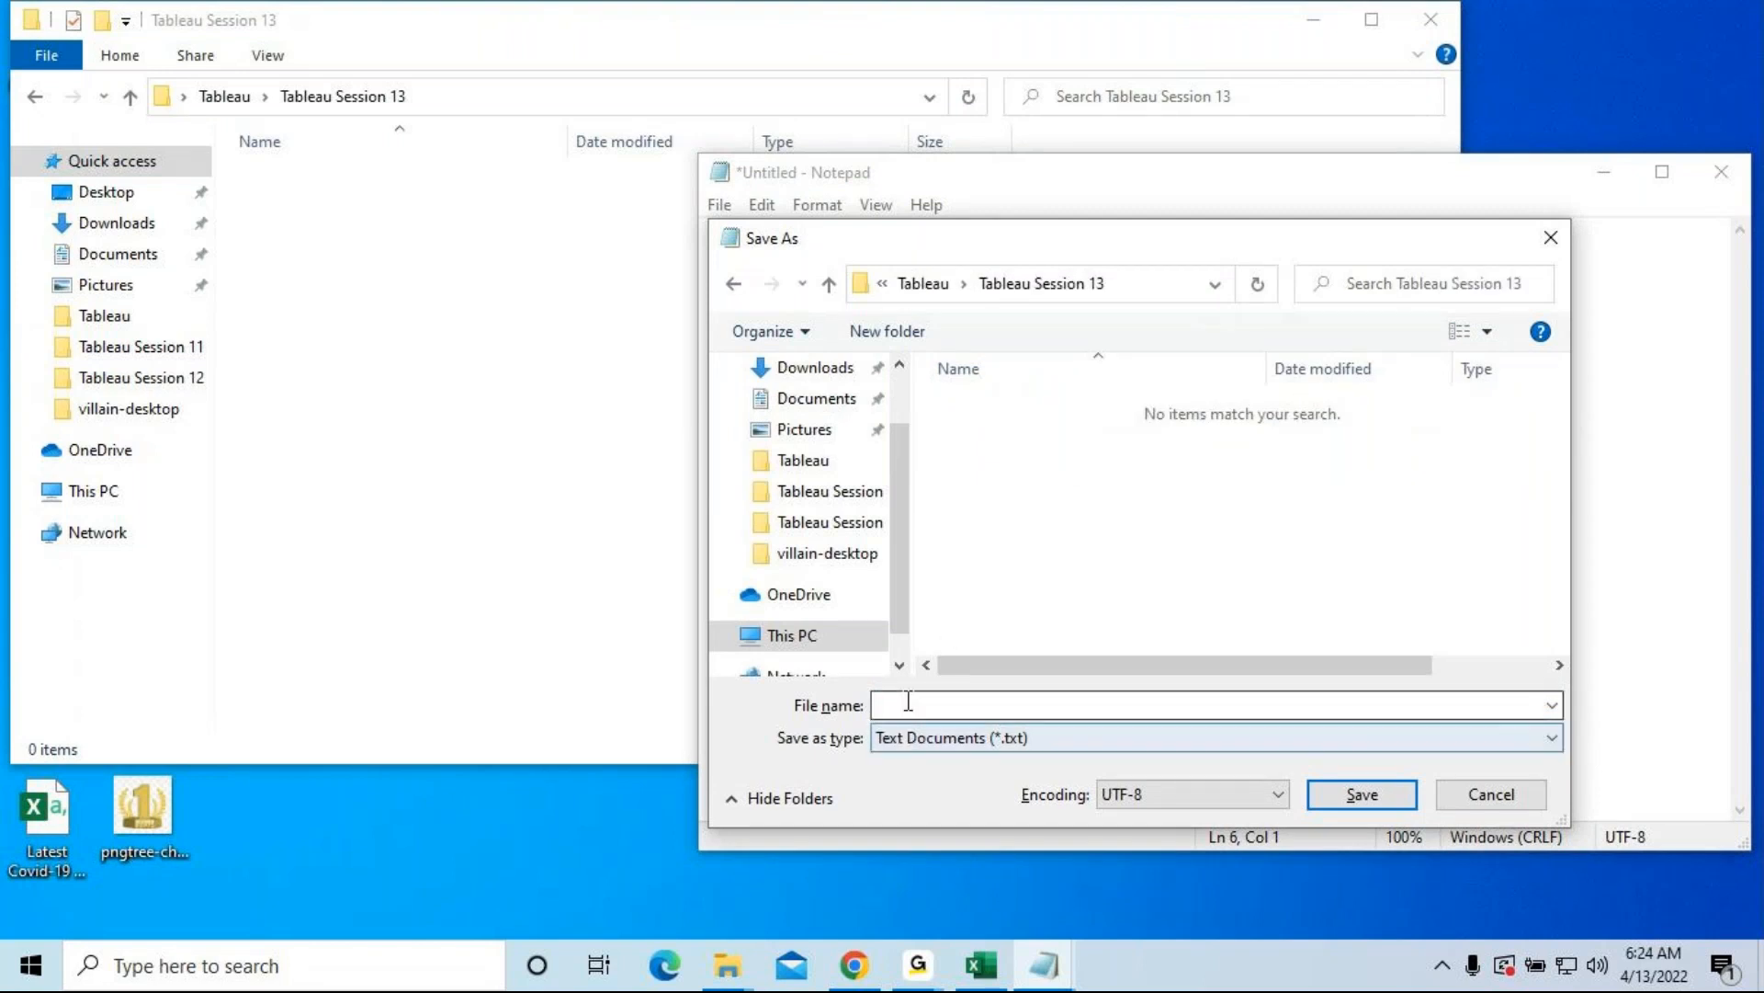
{"action": "type", "text": "Note"}
{"action": "key", "text": "Return"}
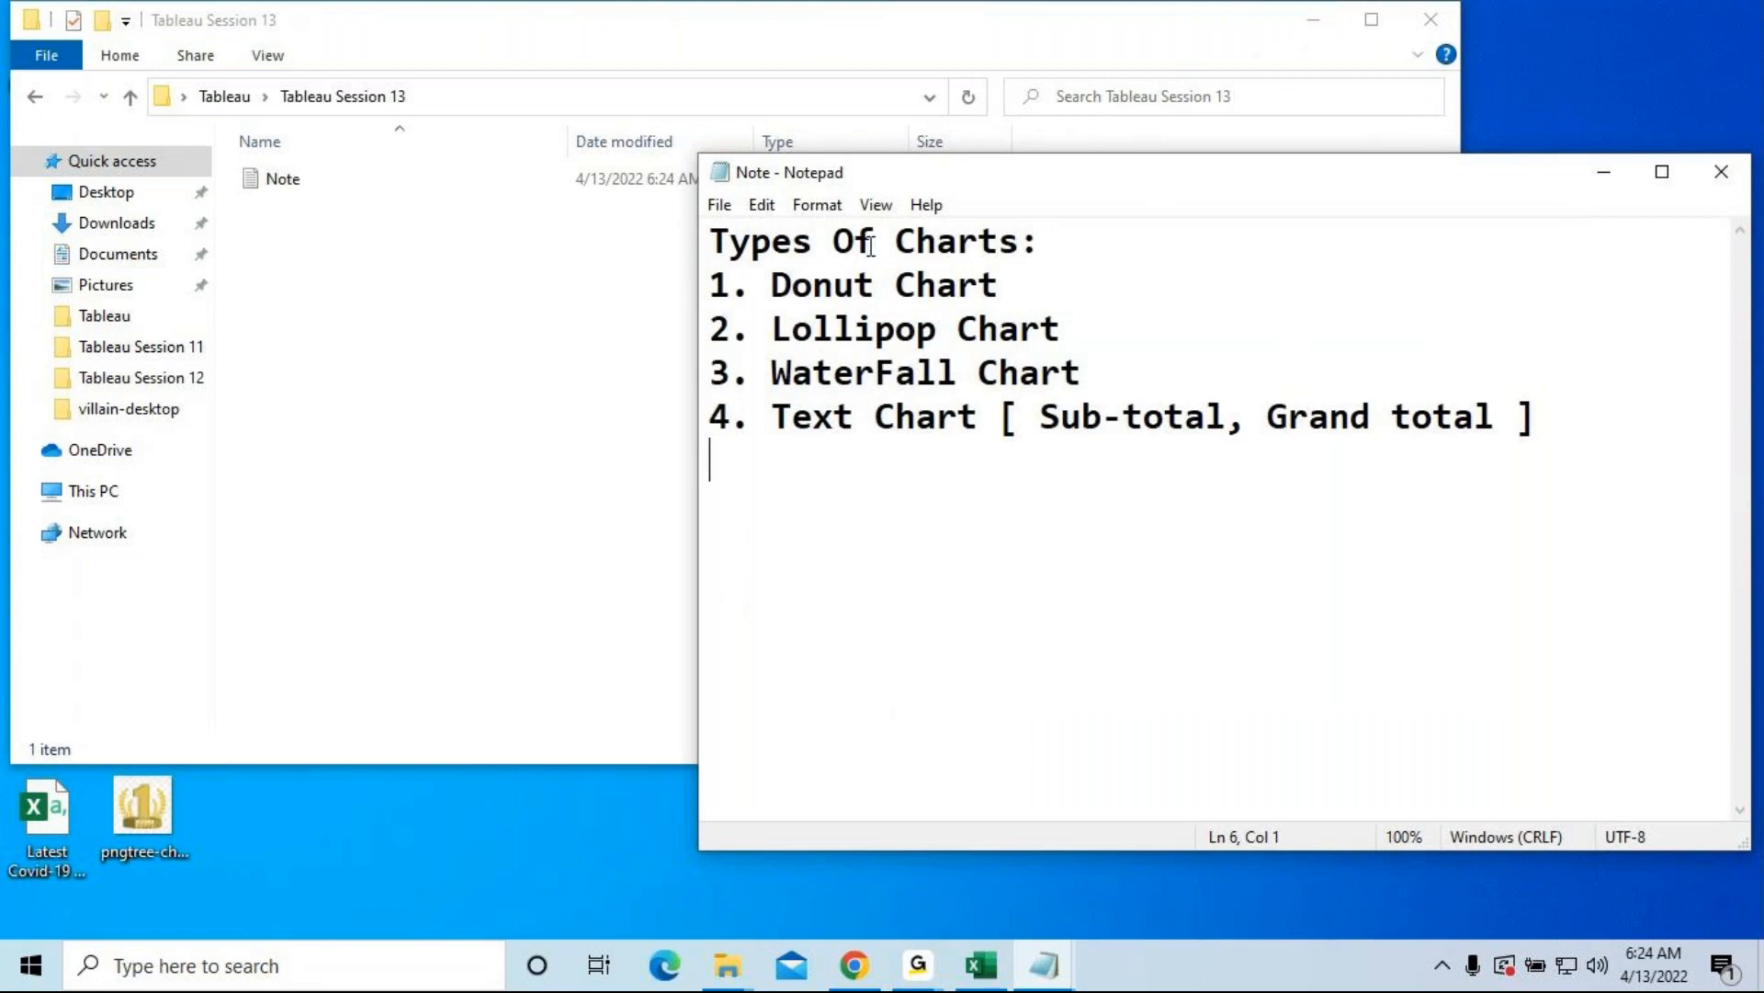
Step: Insert the line "How To Download Dataset :" above the "Types Of Charts:" heading
{"action": "left_click", "coordinate": [719, 239]}
{"action": "key", "text": "Return"}
{"action": "key", "text": "Up"}
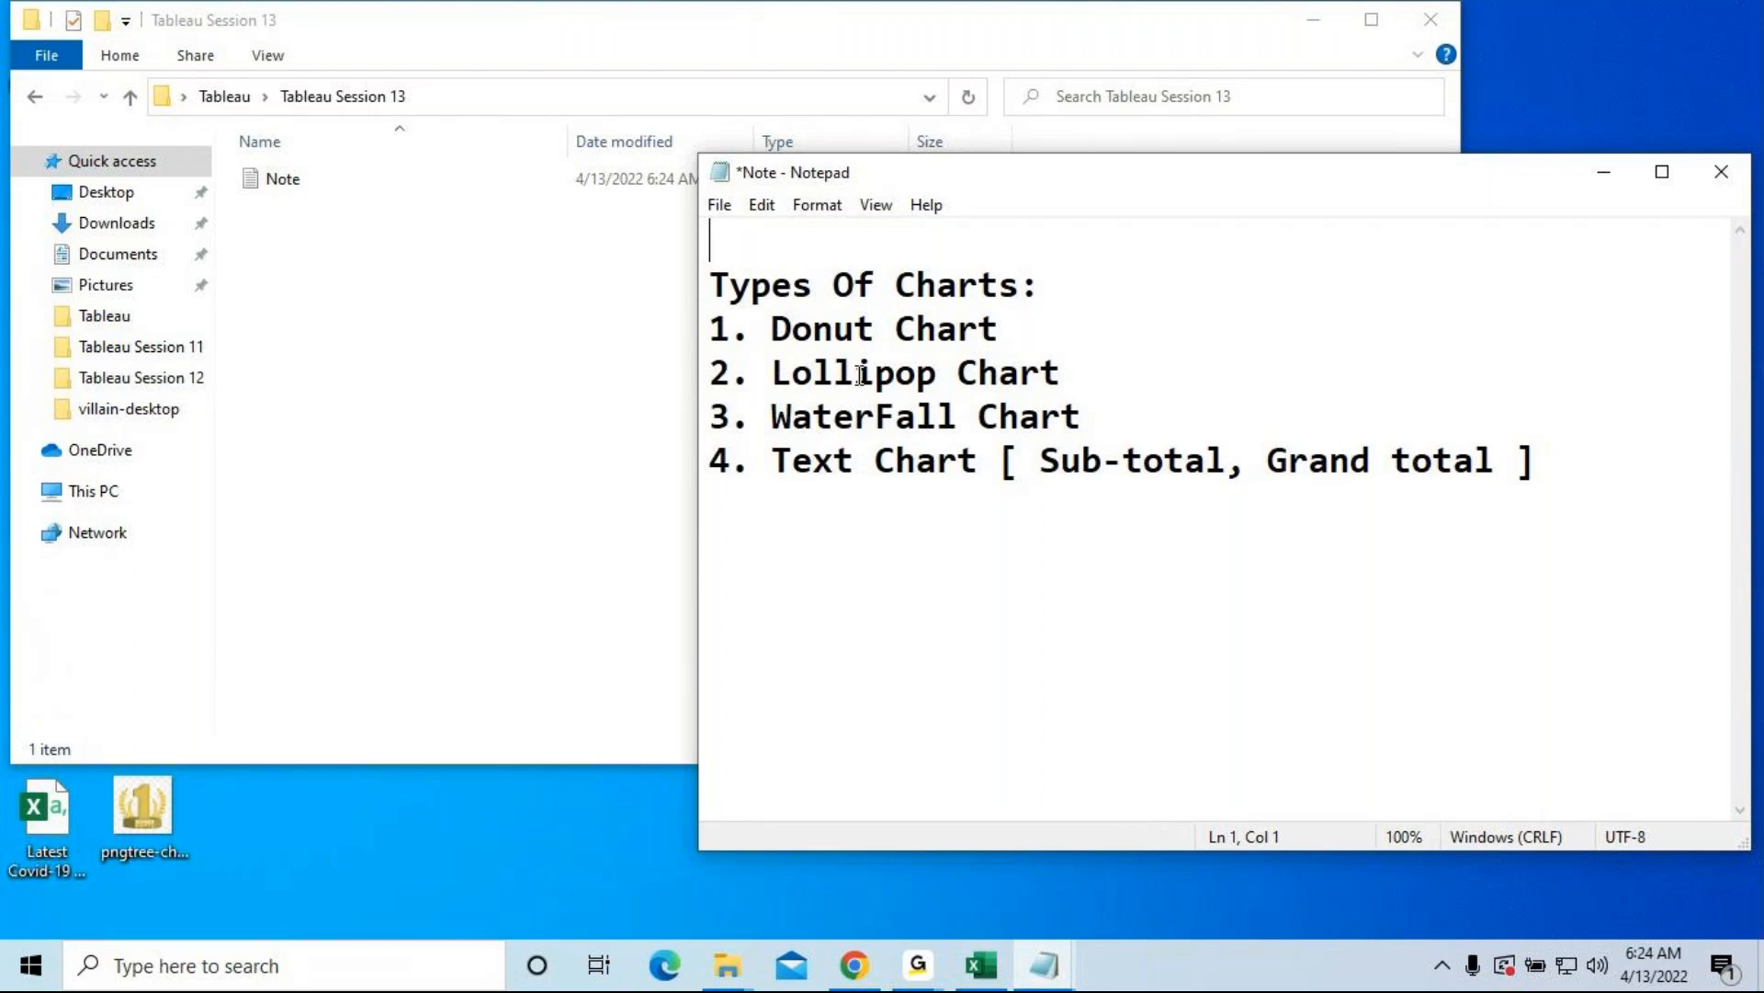
{"action": "type", "text": "How To Downlo"}
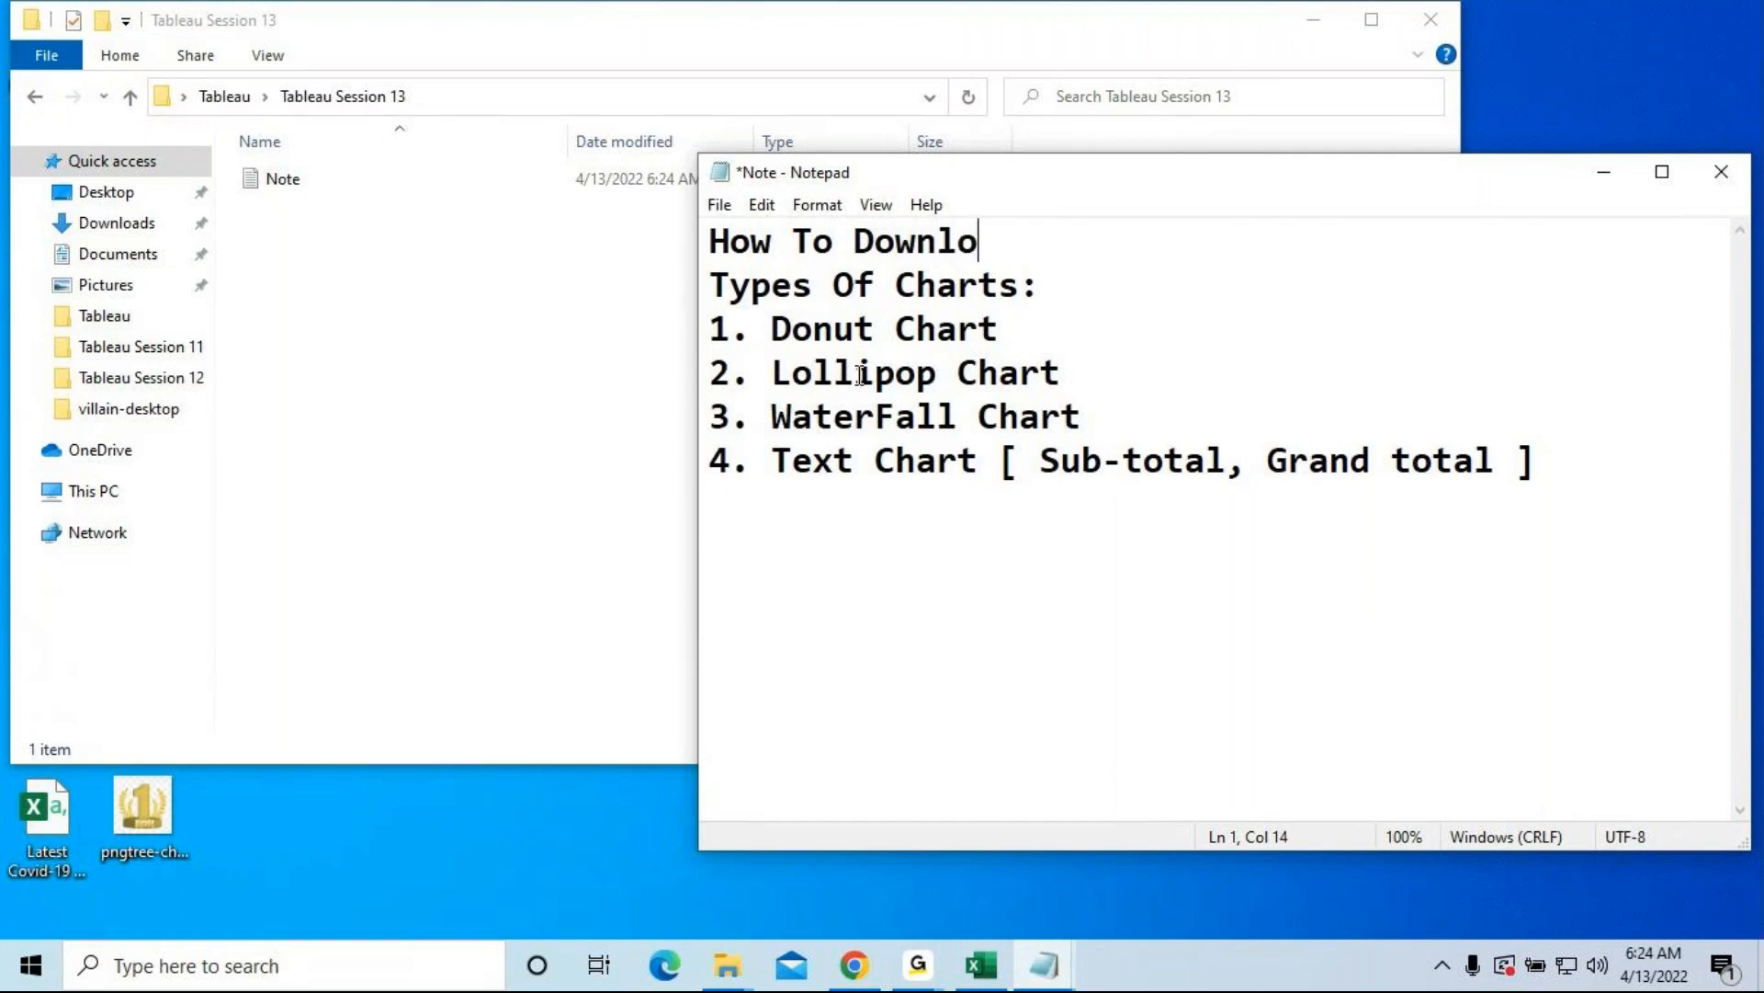
{"action": "key", "text": "BackSpace"}
{"action": "type", "text": "o"}
{"action": "type", "text": "ad Dataset :"}
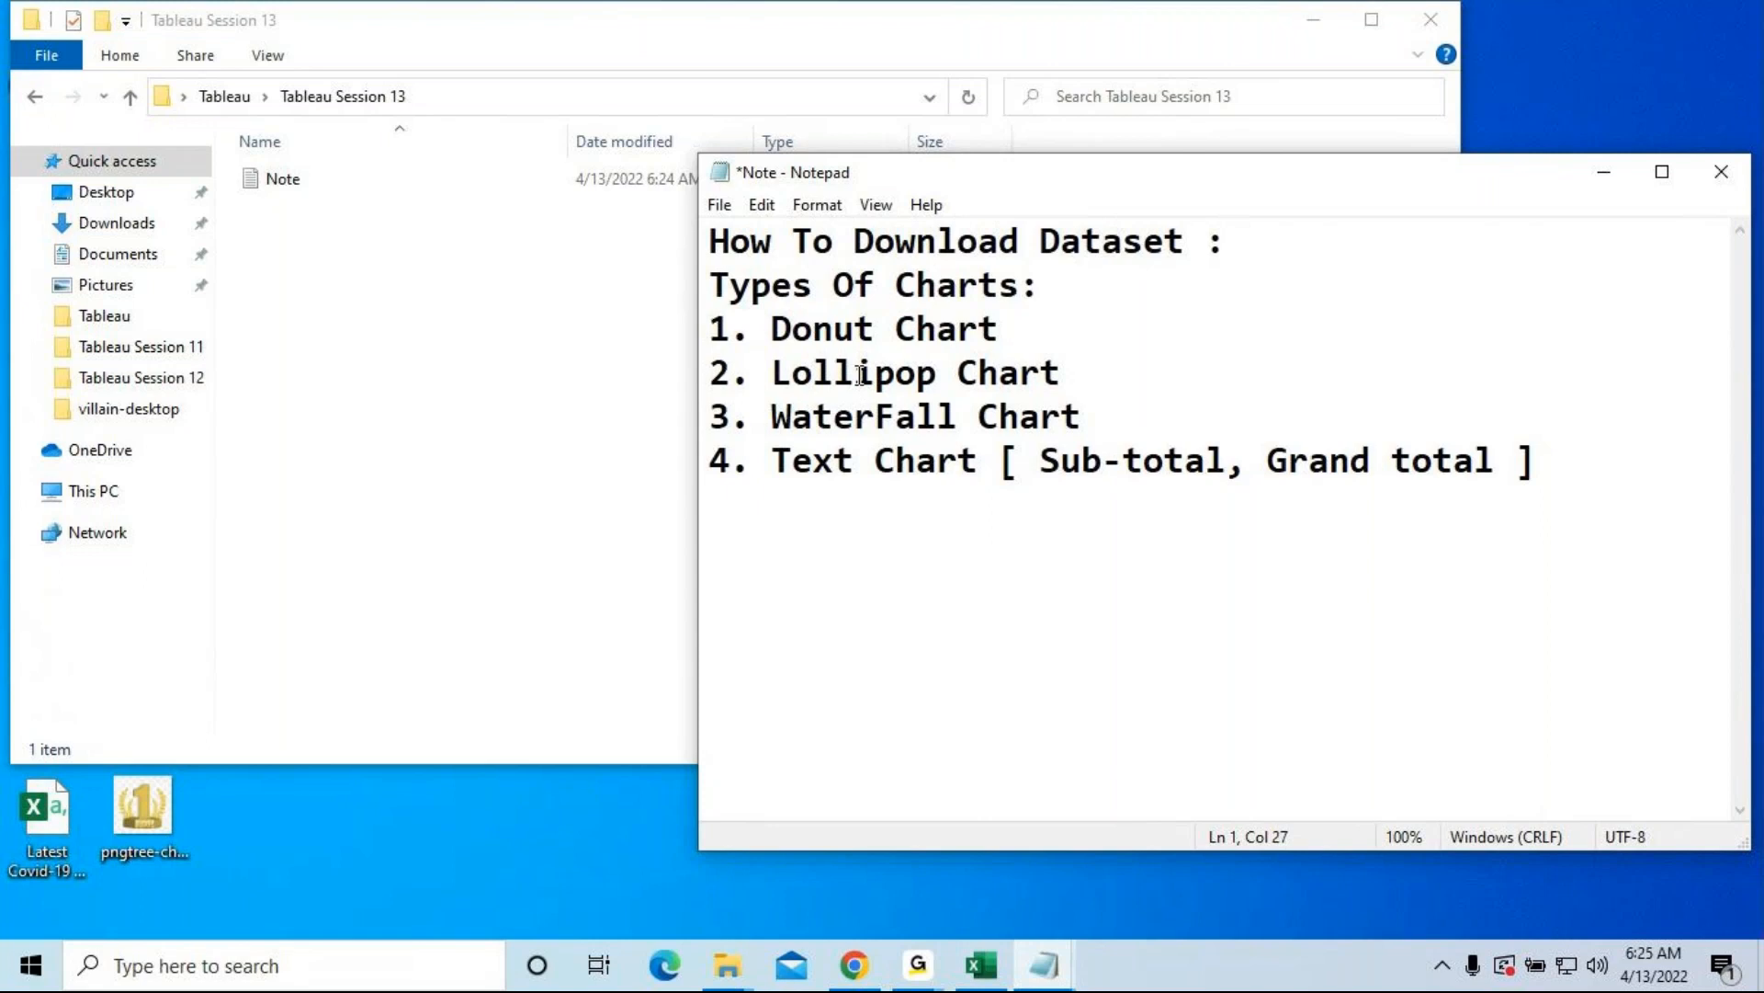
Step: Append "[kaggle]" in square brackets to the end of the "How To Download Dataset :" line
{"action": "type", "text": " kaggle"}
{"action": "key", "text": "BackSpace"}
{"action": "type", "text": "]"}
{"action": "key", "text": "Left"}
{"action": "key", "text": "Left"}
{"action": "key", "text": "Left"}
{"action": "key", "text": "Left"}
{"action": "key", "text": "Left"}
{"action": "key", "text": "Left"}
{"action": "key", "text": "Left"}
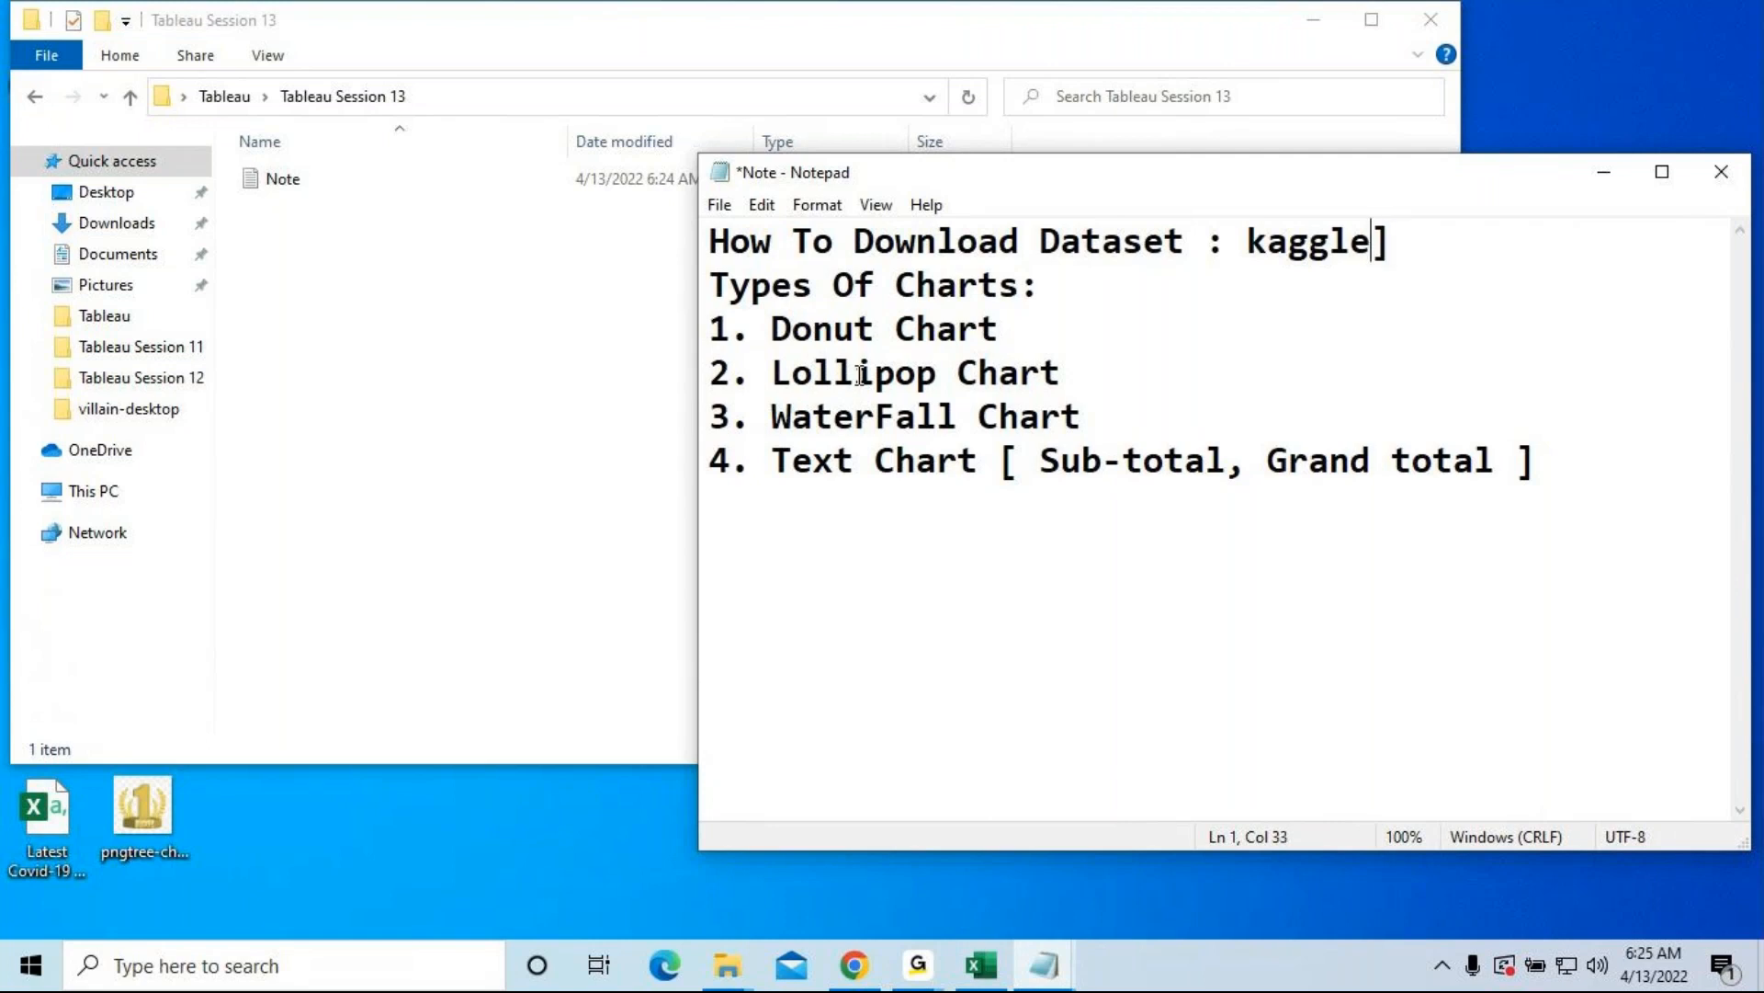
{"action": "type", "text": "["}
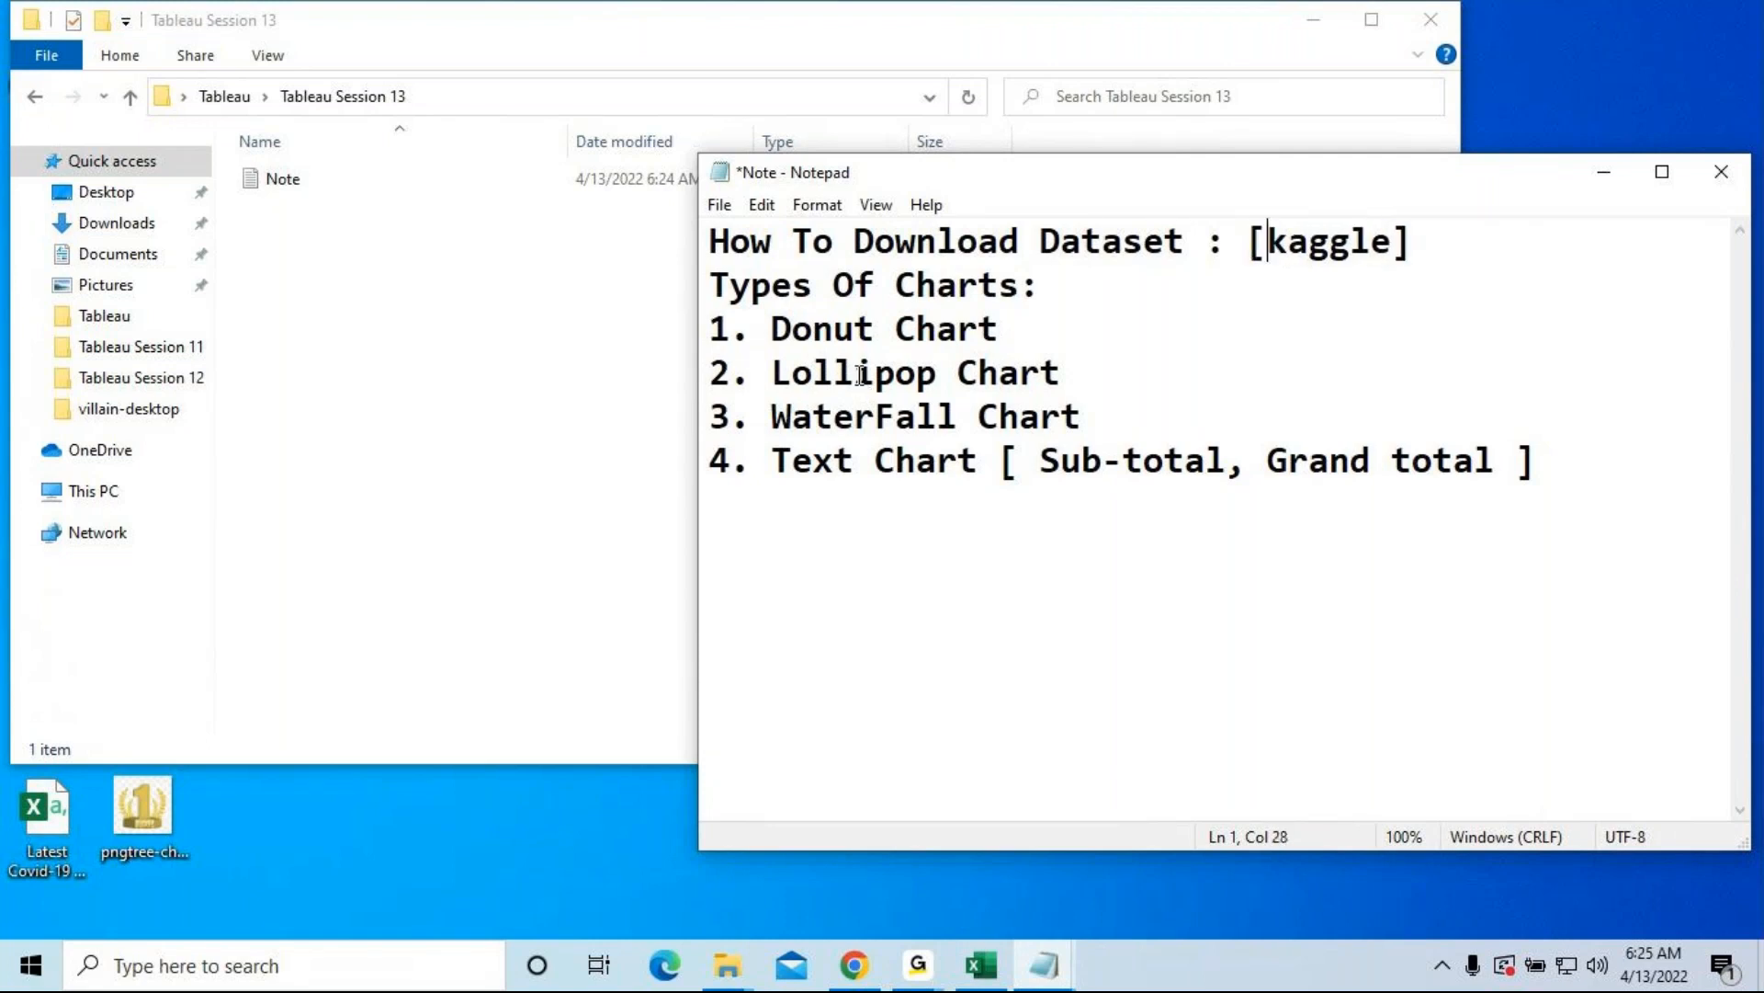
{"action": "left_click", "coordinate": [1461, 240]}
{"action": "left_click_drag", "start_coordinate": [1461, 240], "coordinate": [709, 241]}
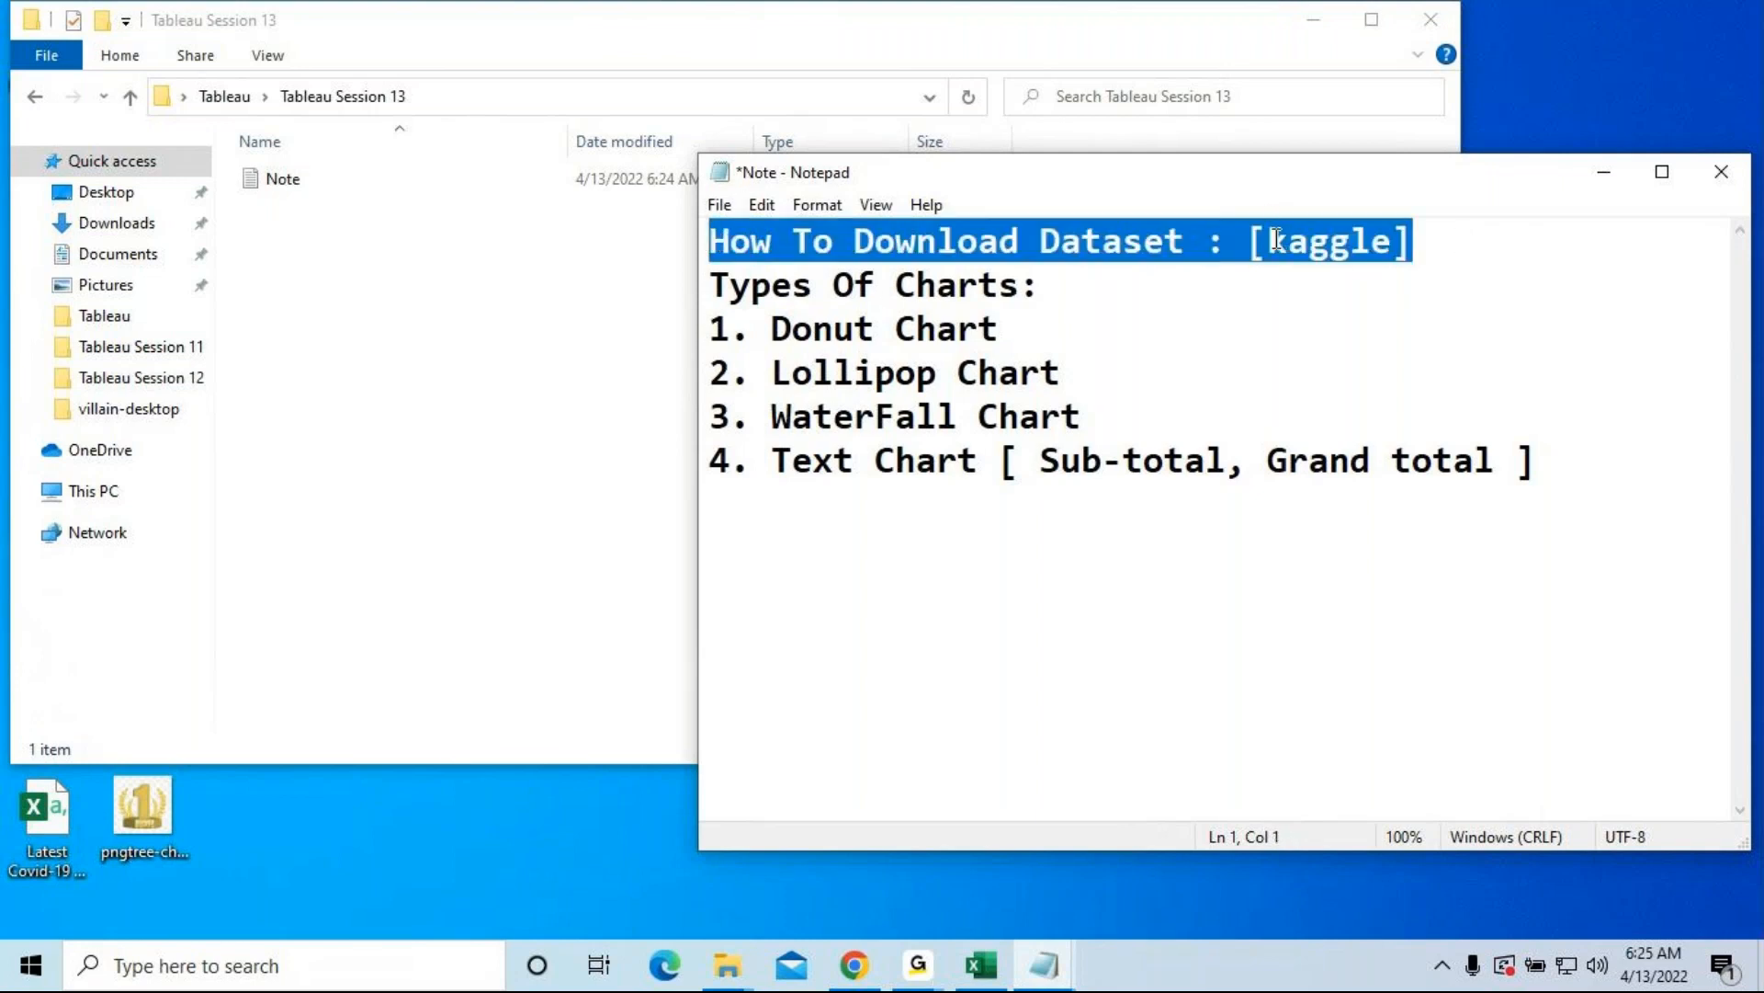
{"action": "left_click", "coordinate": [1276, 239]}
{"action": "left_click_drag", "start_coordinate": [1278, 241], "coordinate": [1395, 241]}
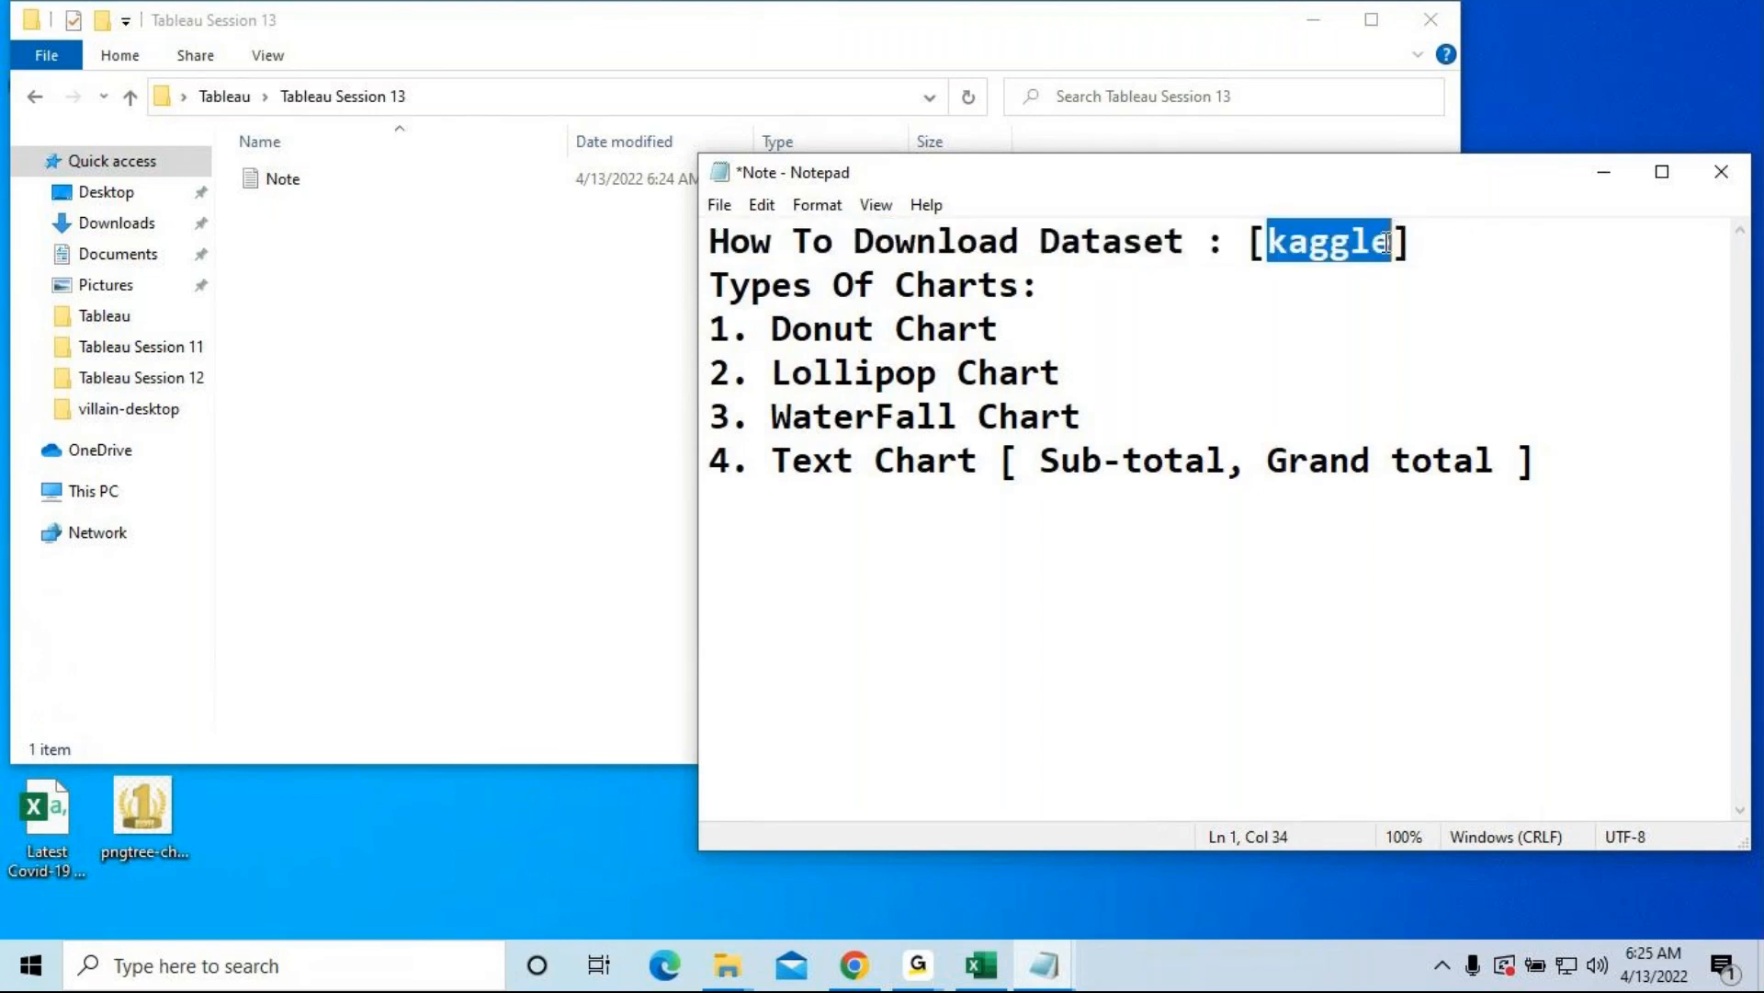
Step: Add the line "Super store.xlsx" directly below the dataset download line
{"action": "left_click", "coordinate": [1450, 240]}
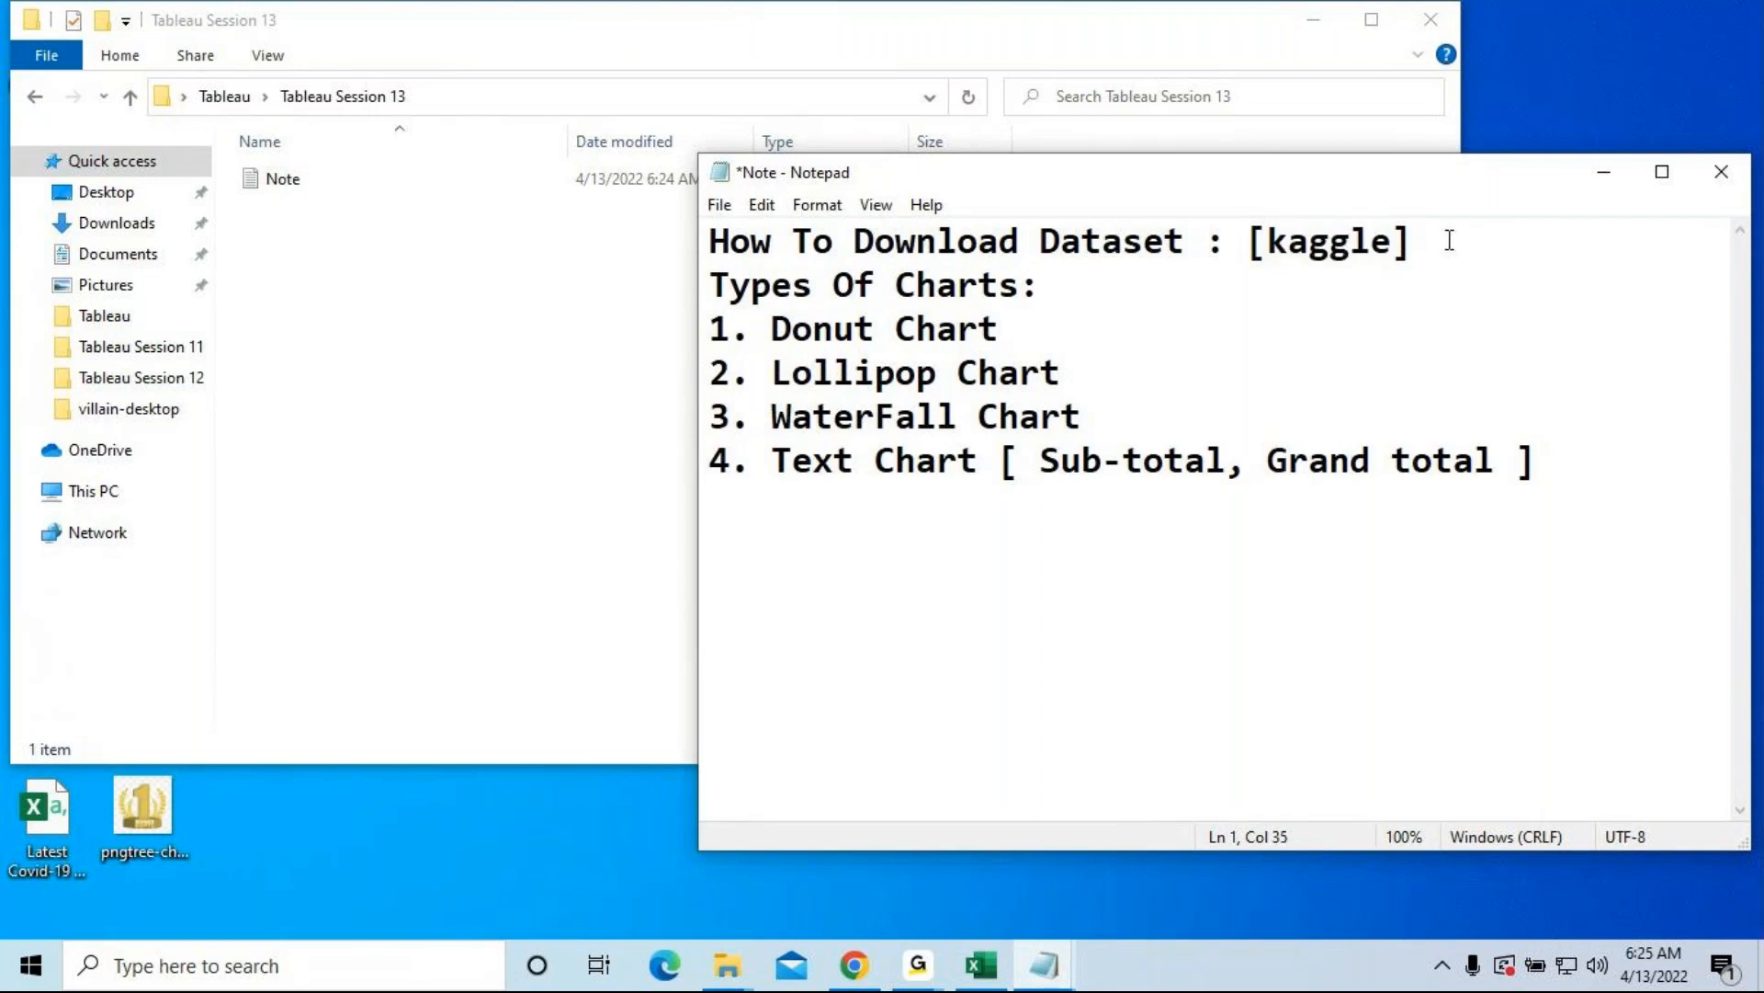
{"action": "key", "text": "Return"}
{"action": "type", "text": "Super "}
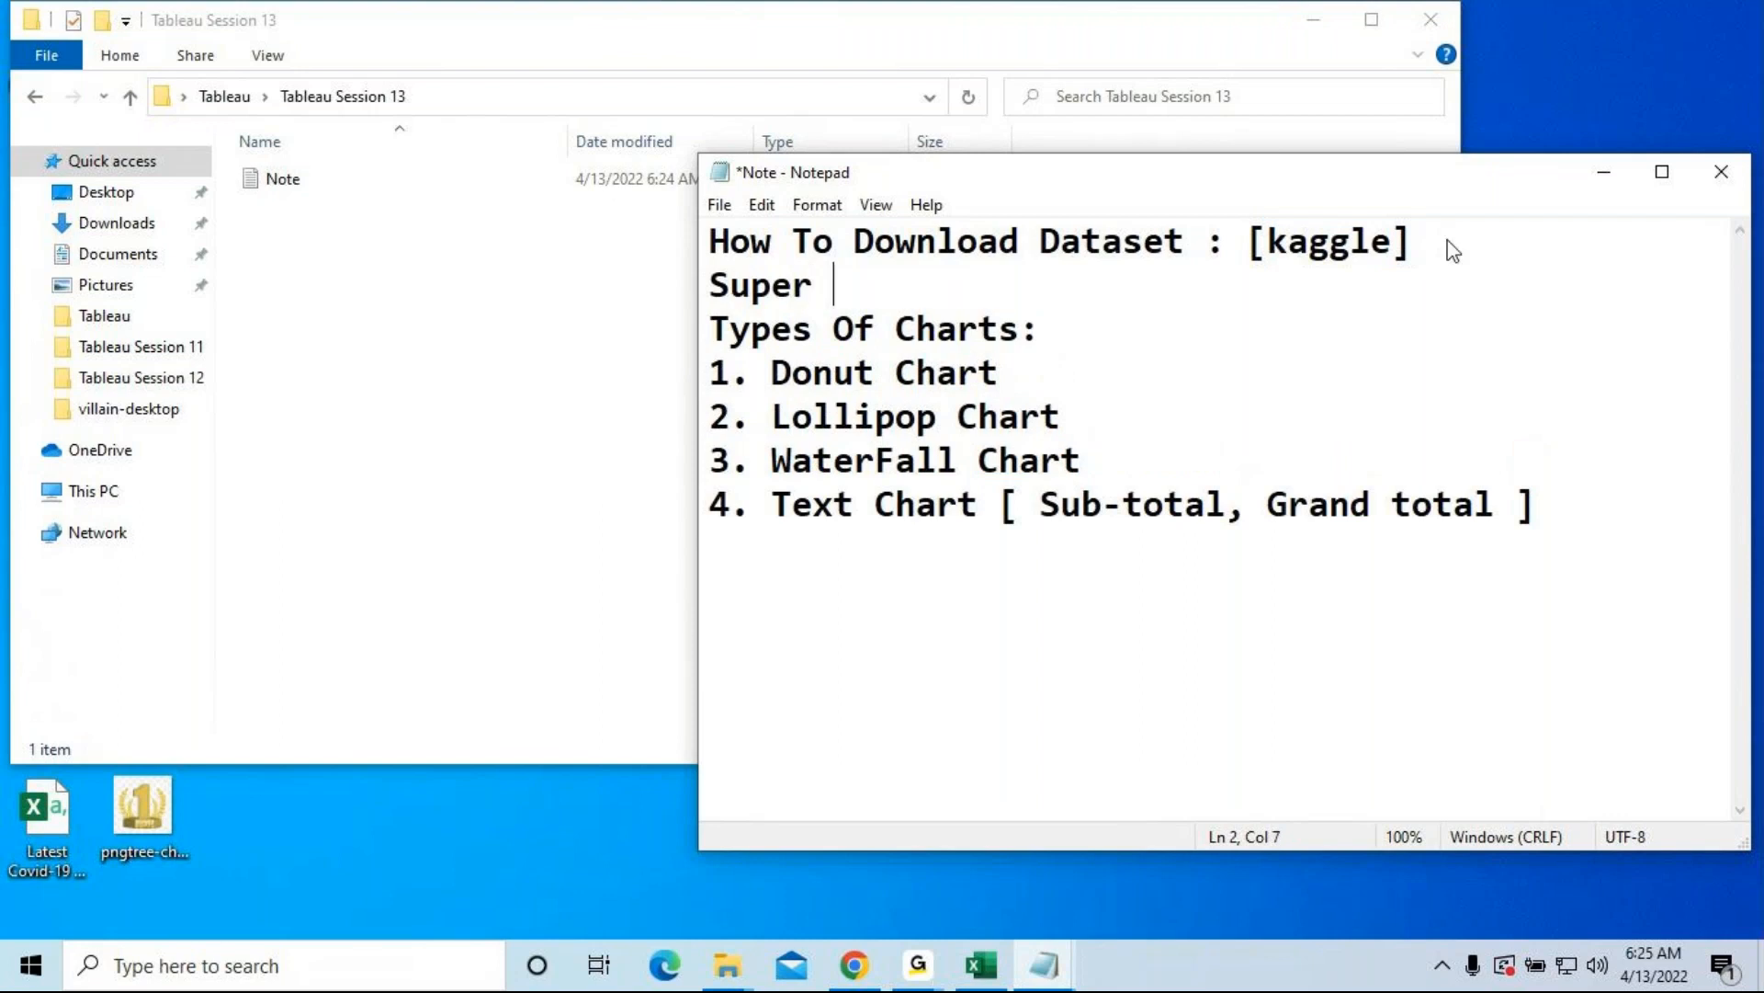
{"action": "type", "text": "store.xlsx"}
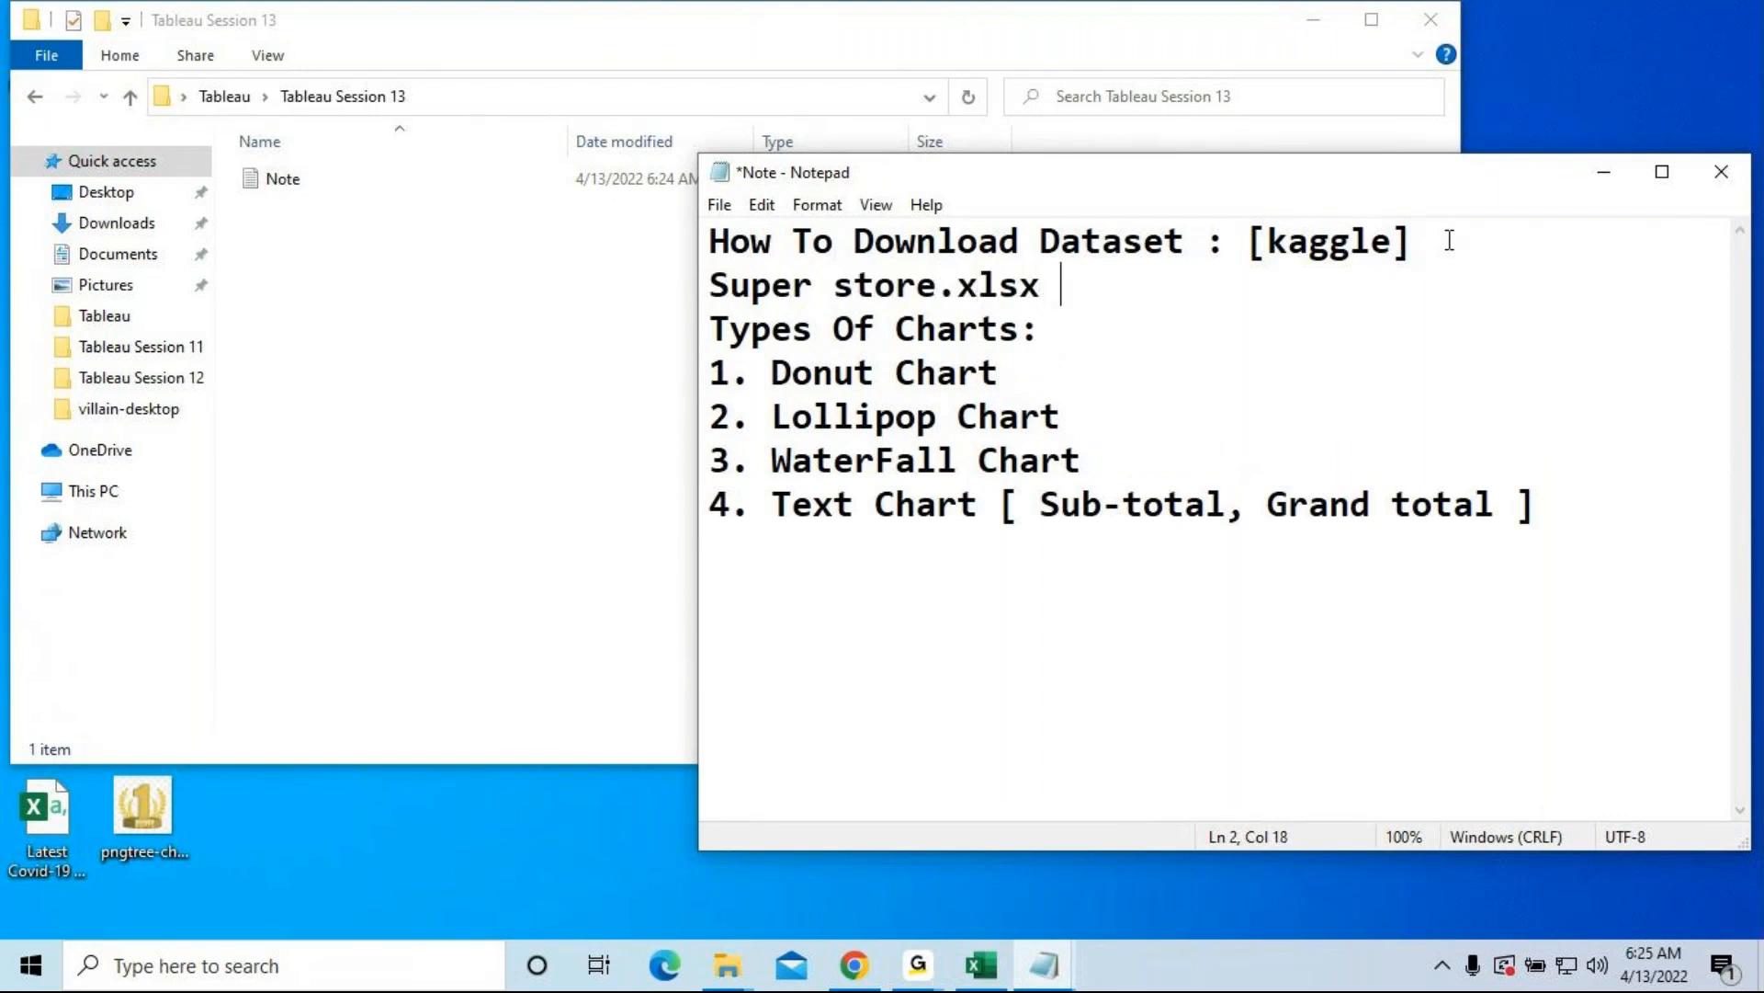
{"action": "left_click", "coordinate": [1447, 241]}
{"action": "key", "text": "Return"}
{"action": "left_click", "coordinate": [1058, 333]}
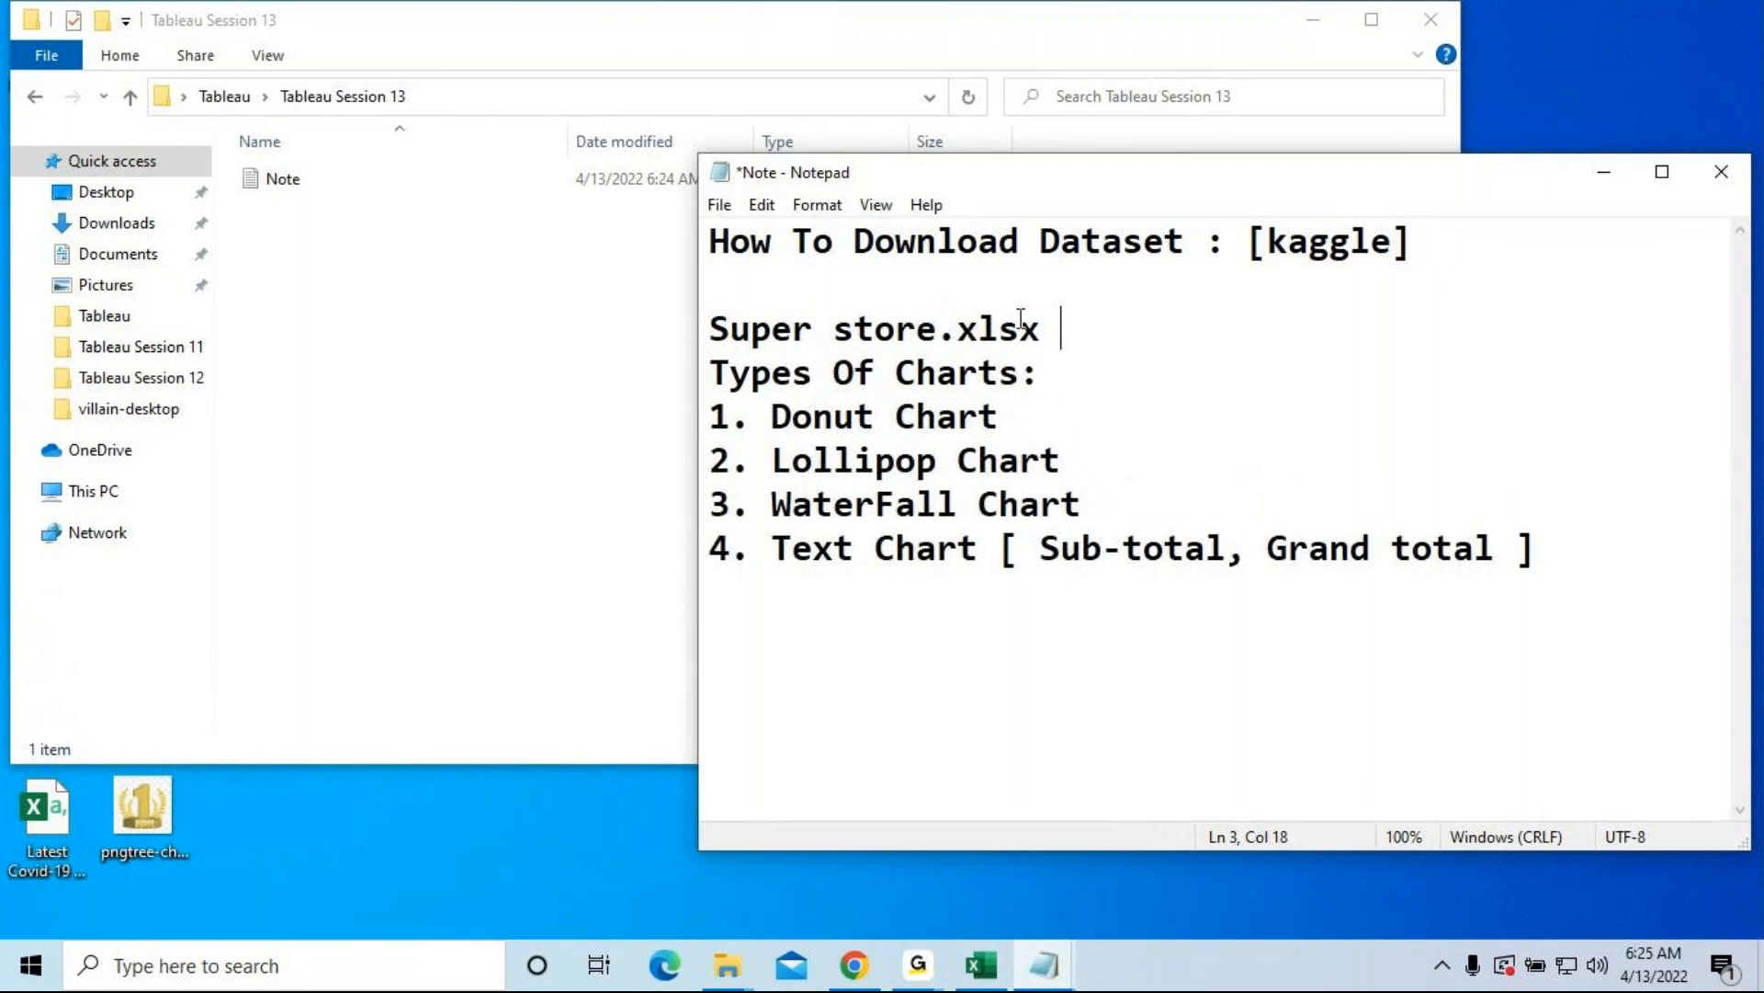
{"action": "key", "text": "Return"}
{"action": "left_click", "coordinate": [832, 285]}
{"action": "key", "text": "BackSpace"}
{"action": "left_click", "coordinate": [772, 327]}
{"action": "key", "text": "BackSpace"}
{"action": "left_click_drag", "start_coordinate": [1063, 285], "coordinate": [643, 276]}
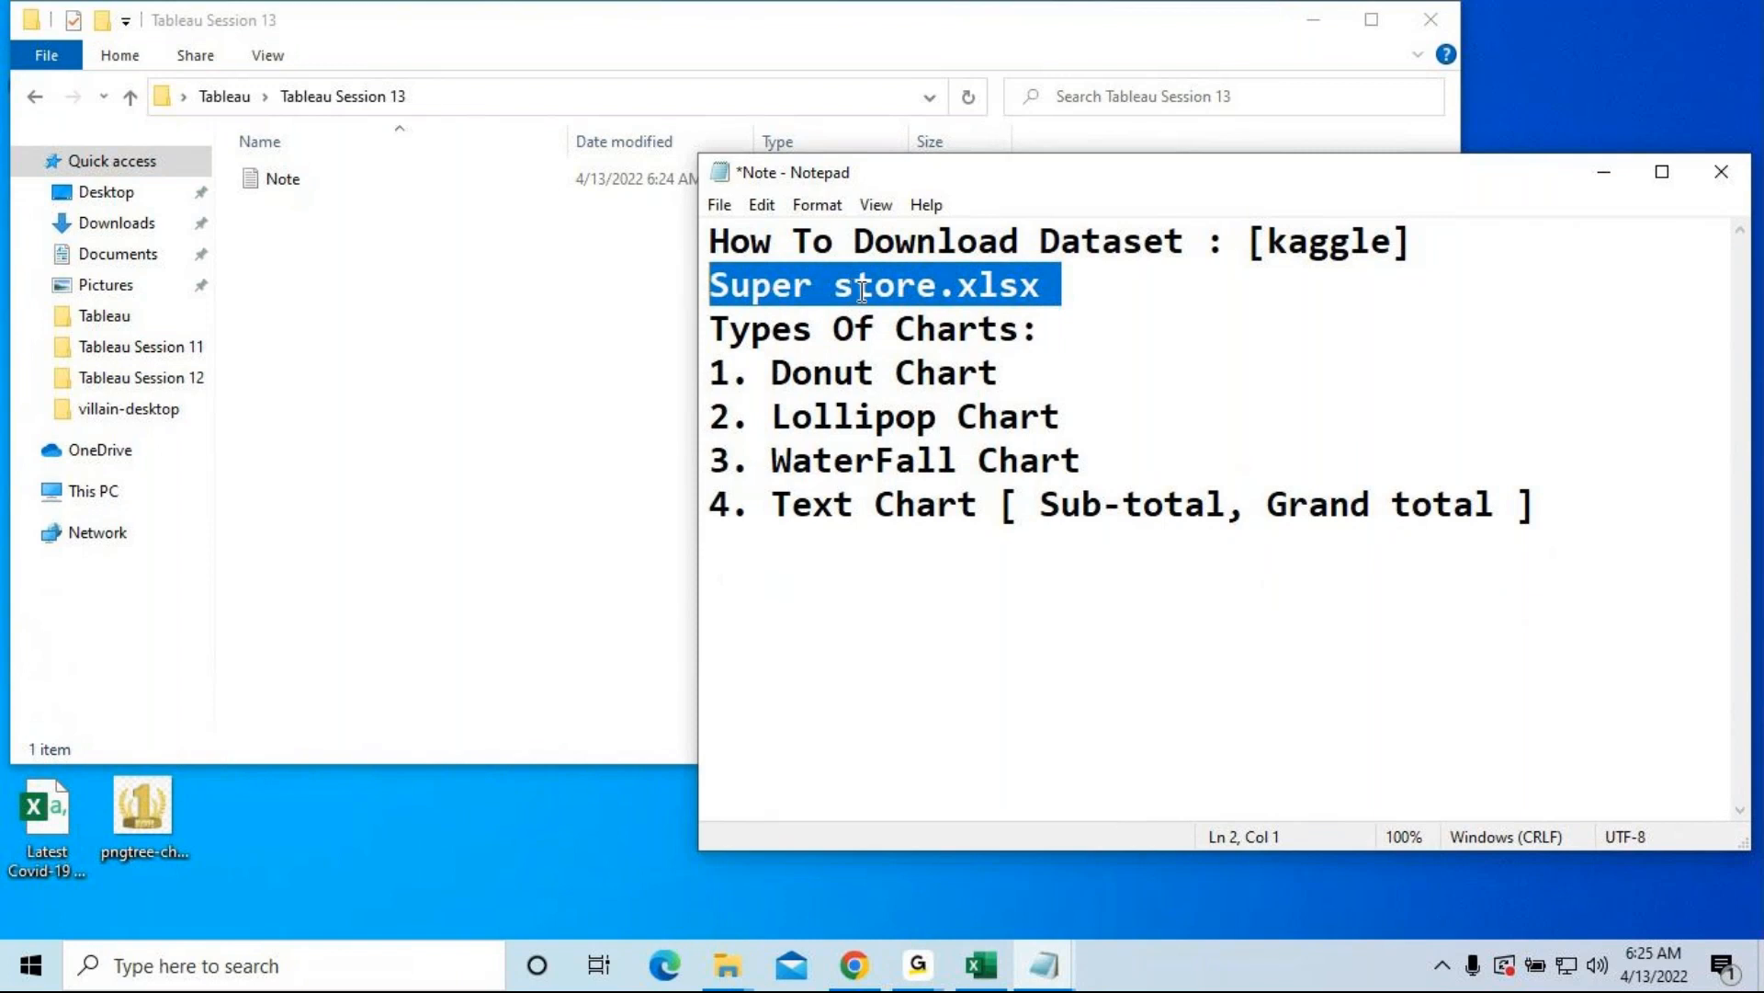
Step: Minimize the folder window, switch to Chrome and close the Android Asset, tableau png and champion png tabs
{"action": "left_click", "coordinate": [1308, 26]}
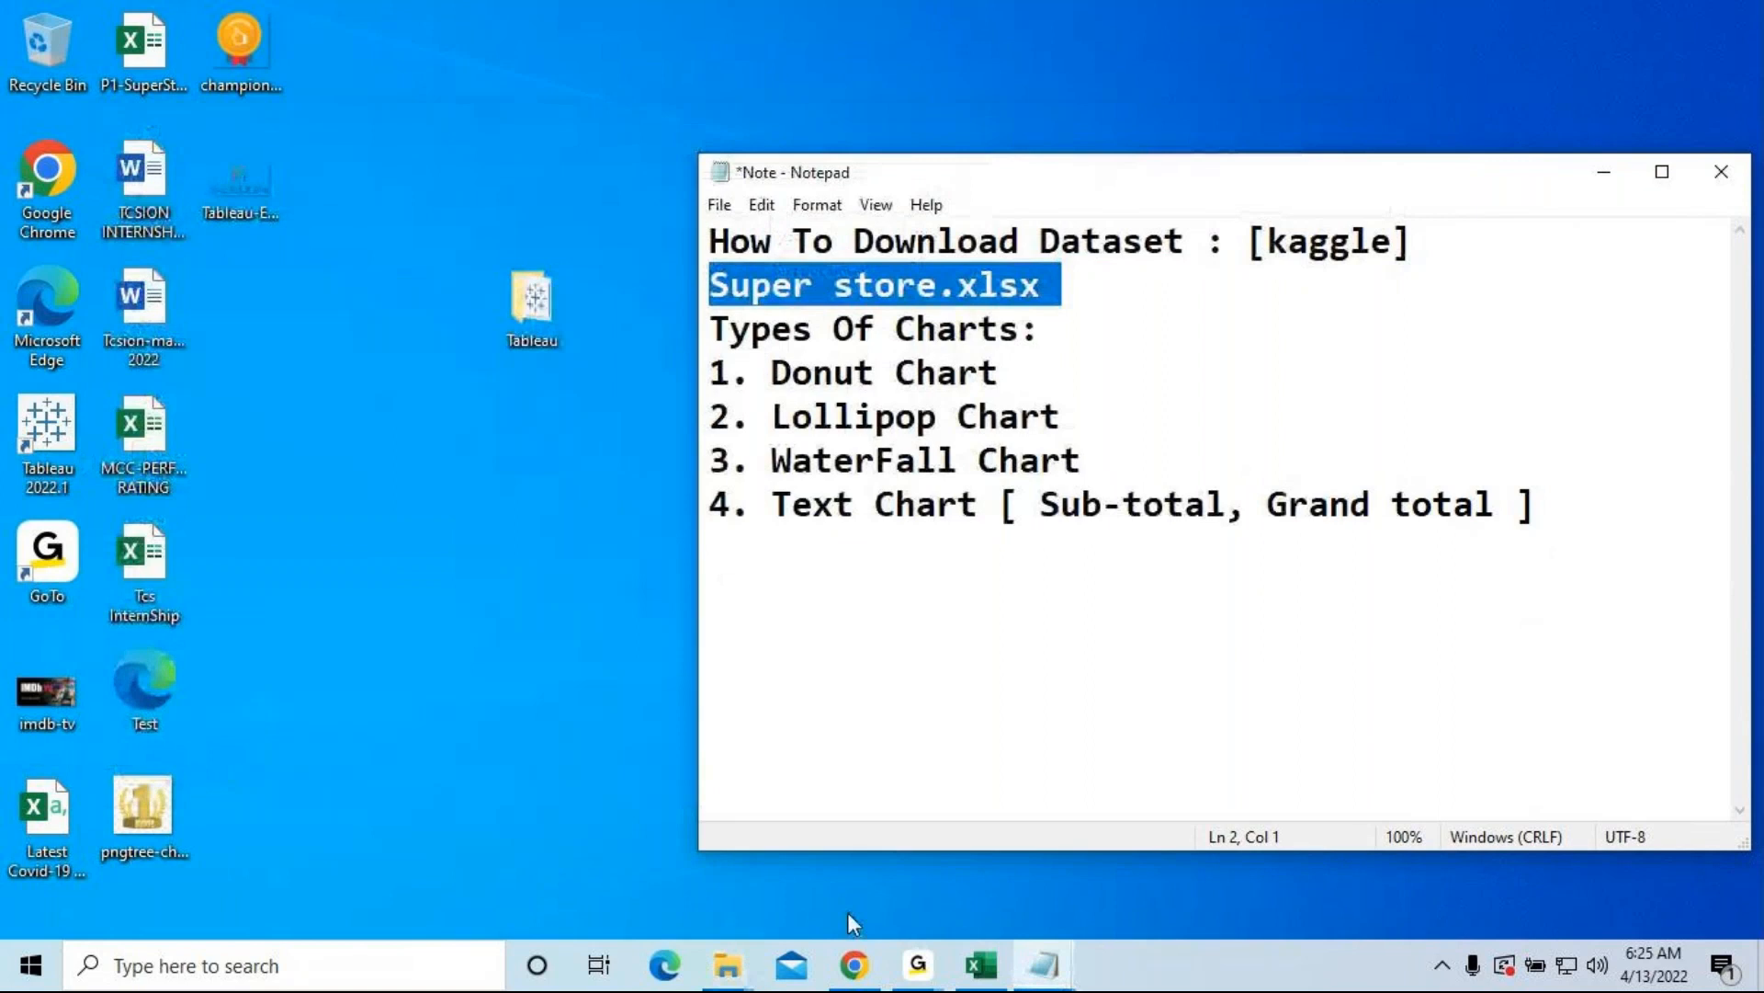
{"action": "left_click", "coordinate": [854, 967]}
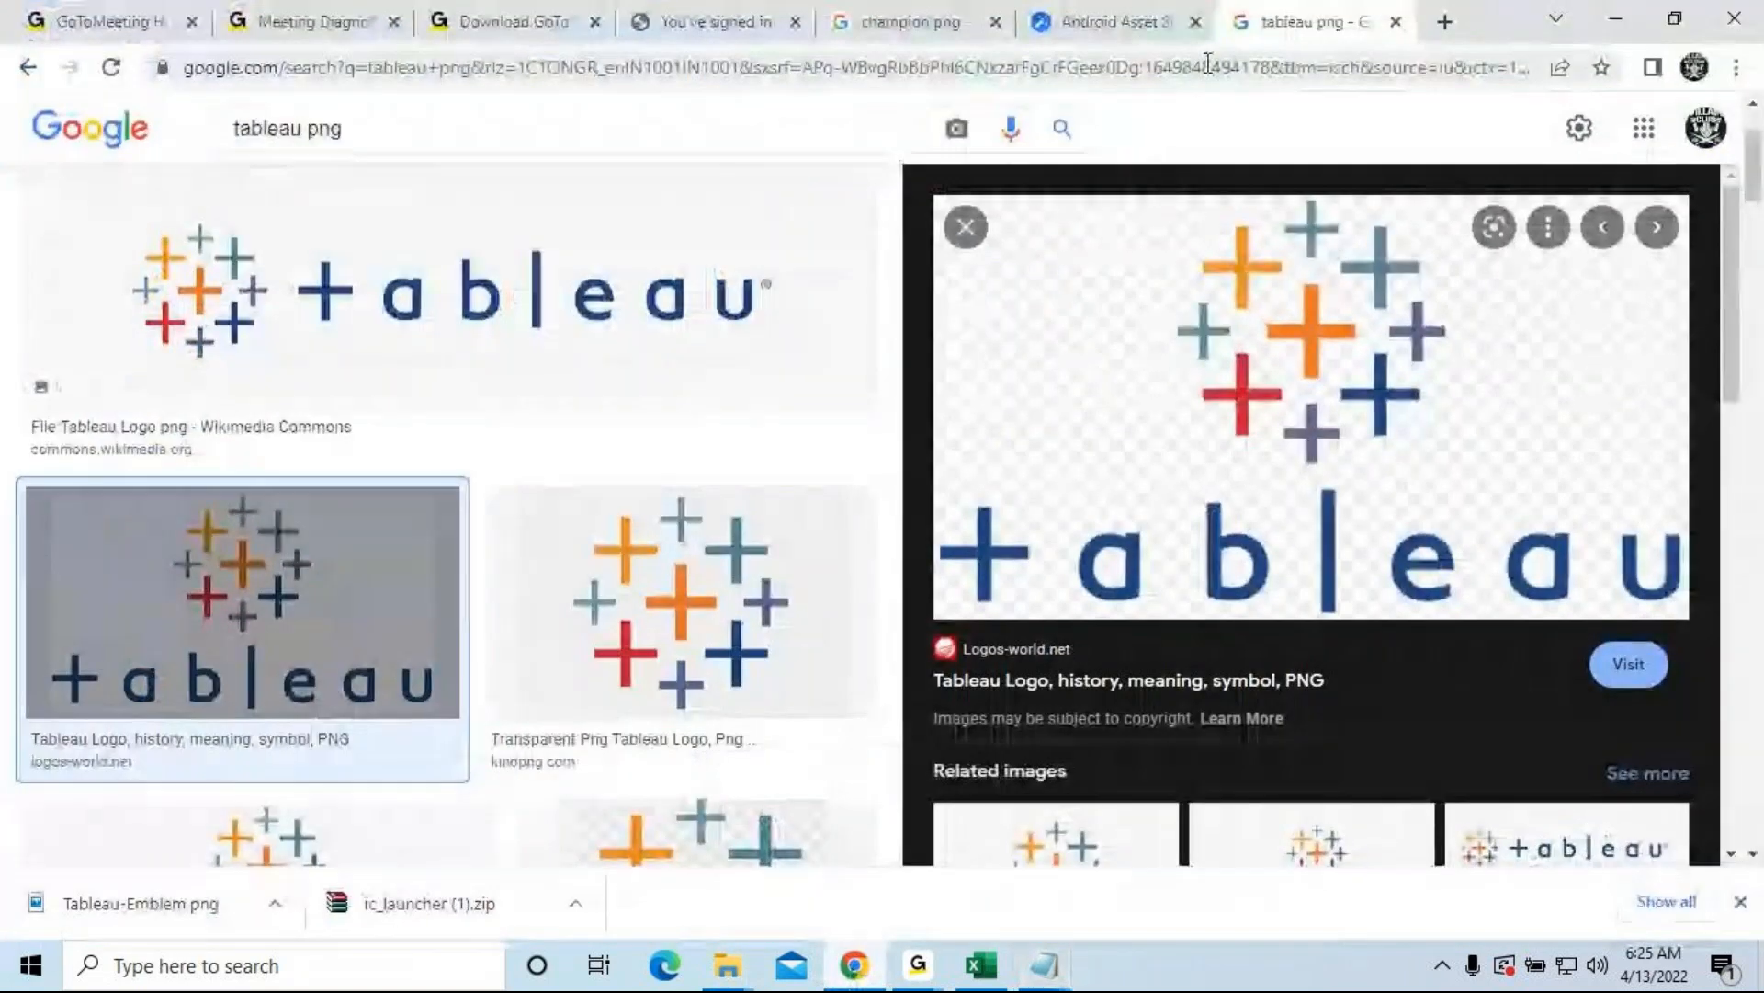
{"action": "left_click", "coordinate": [1195, 22]}
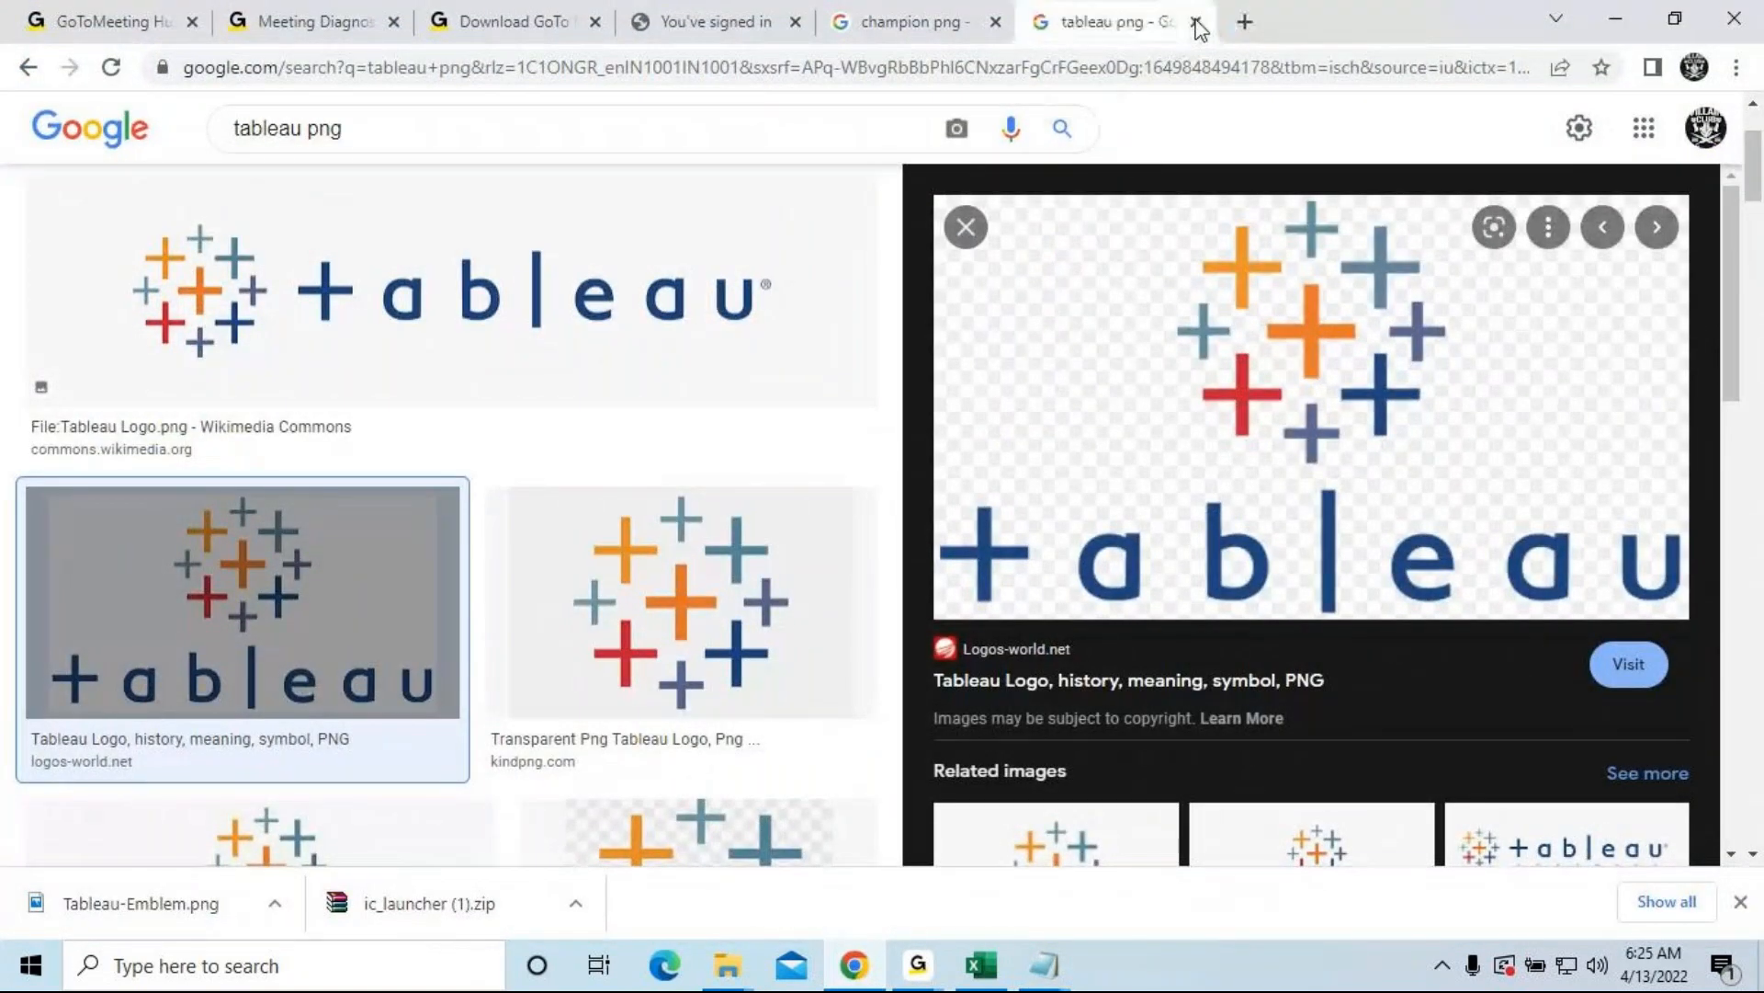
{"action": "left_click", "coordinate": [996, 22]}
{"action": "left_click", "coordinate": [996, 22]}
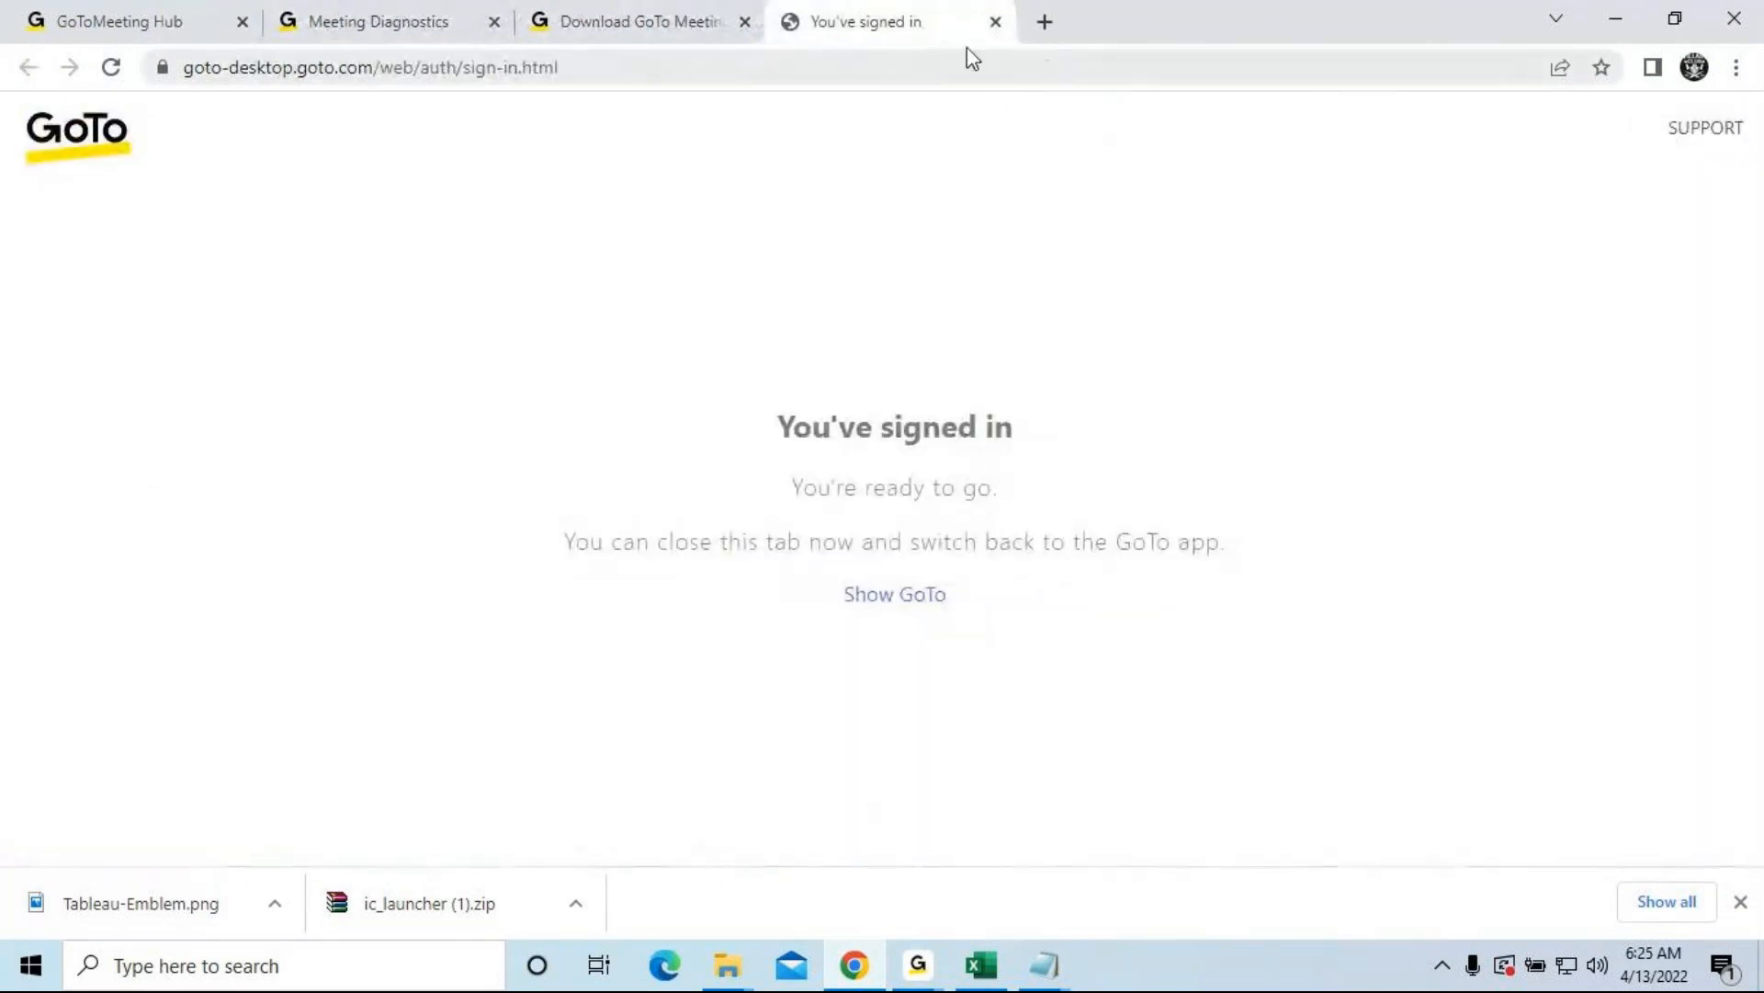
Step: Search Google for "super store dataset" in a new tab
{"action": "left_click", "coordinate": [1044, 22]}
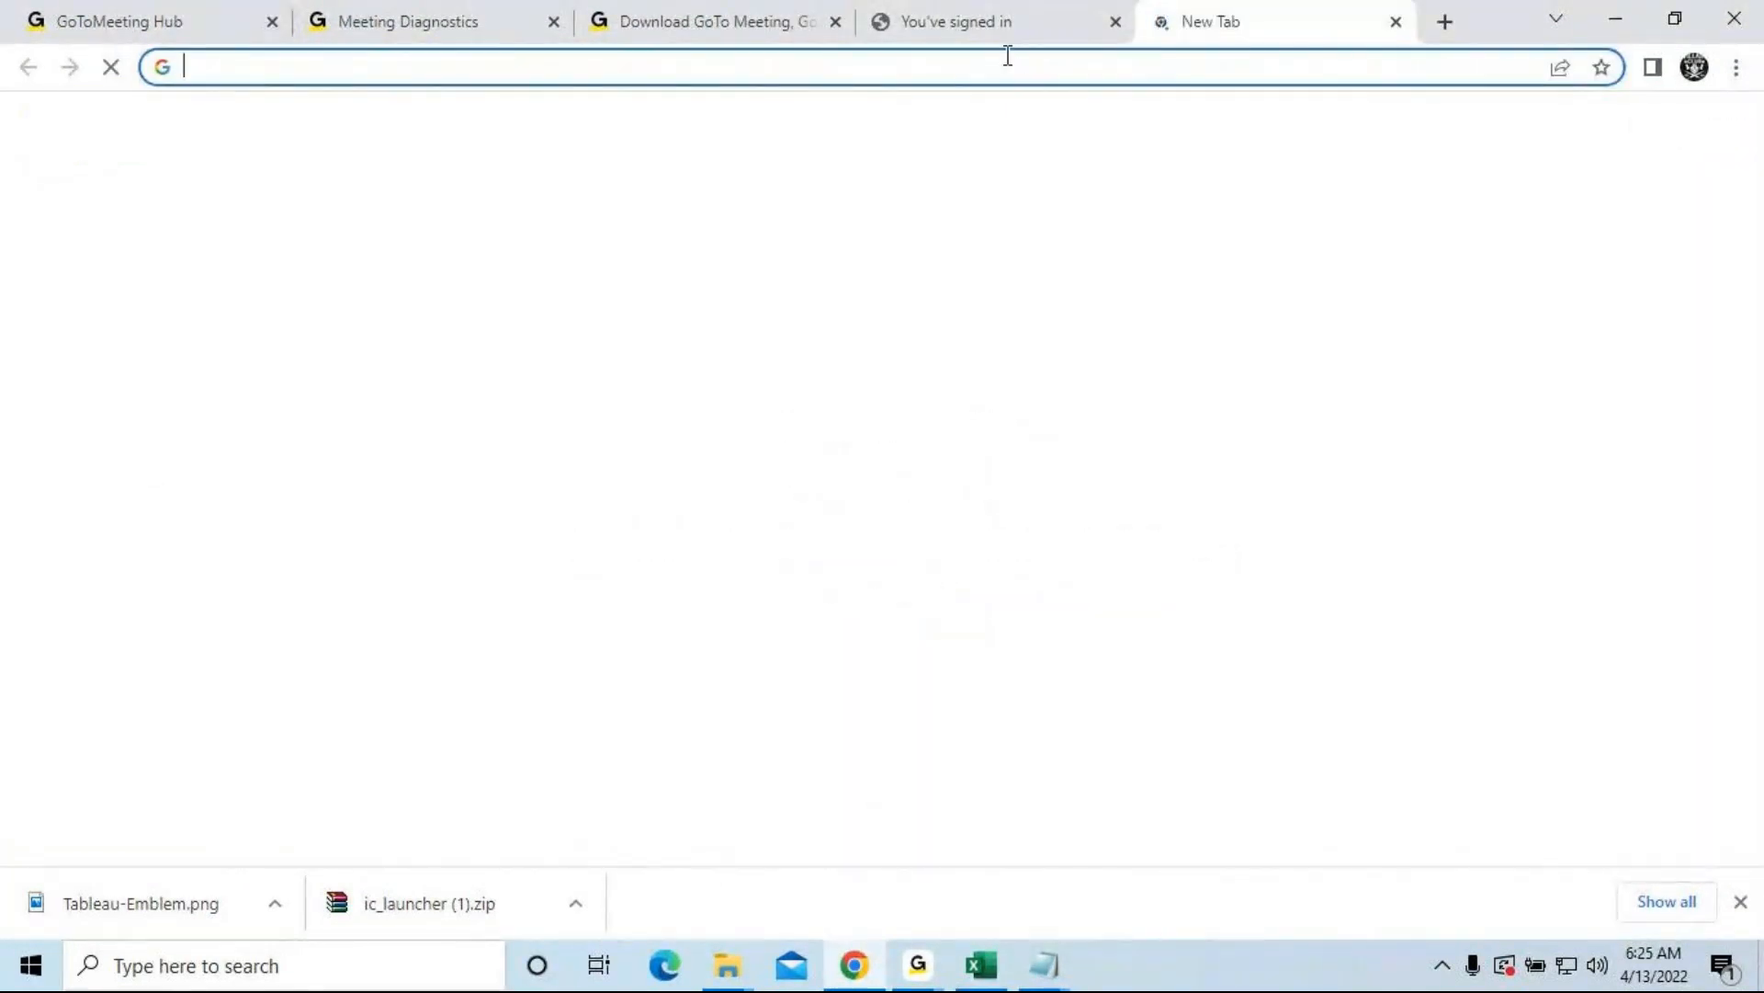
{"action": "type", "text": "super"}
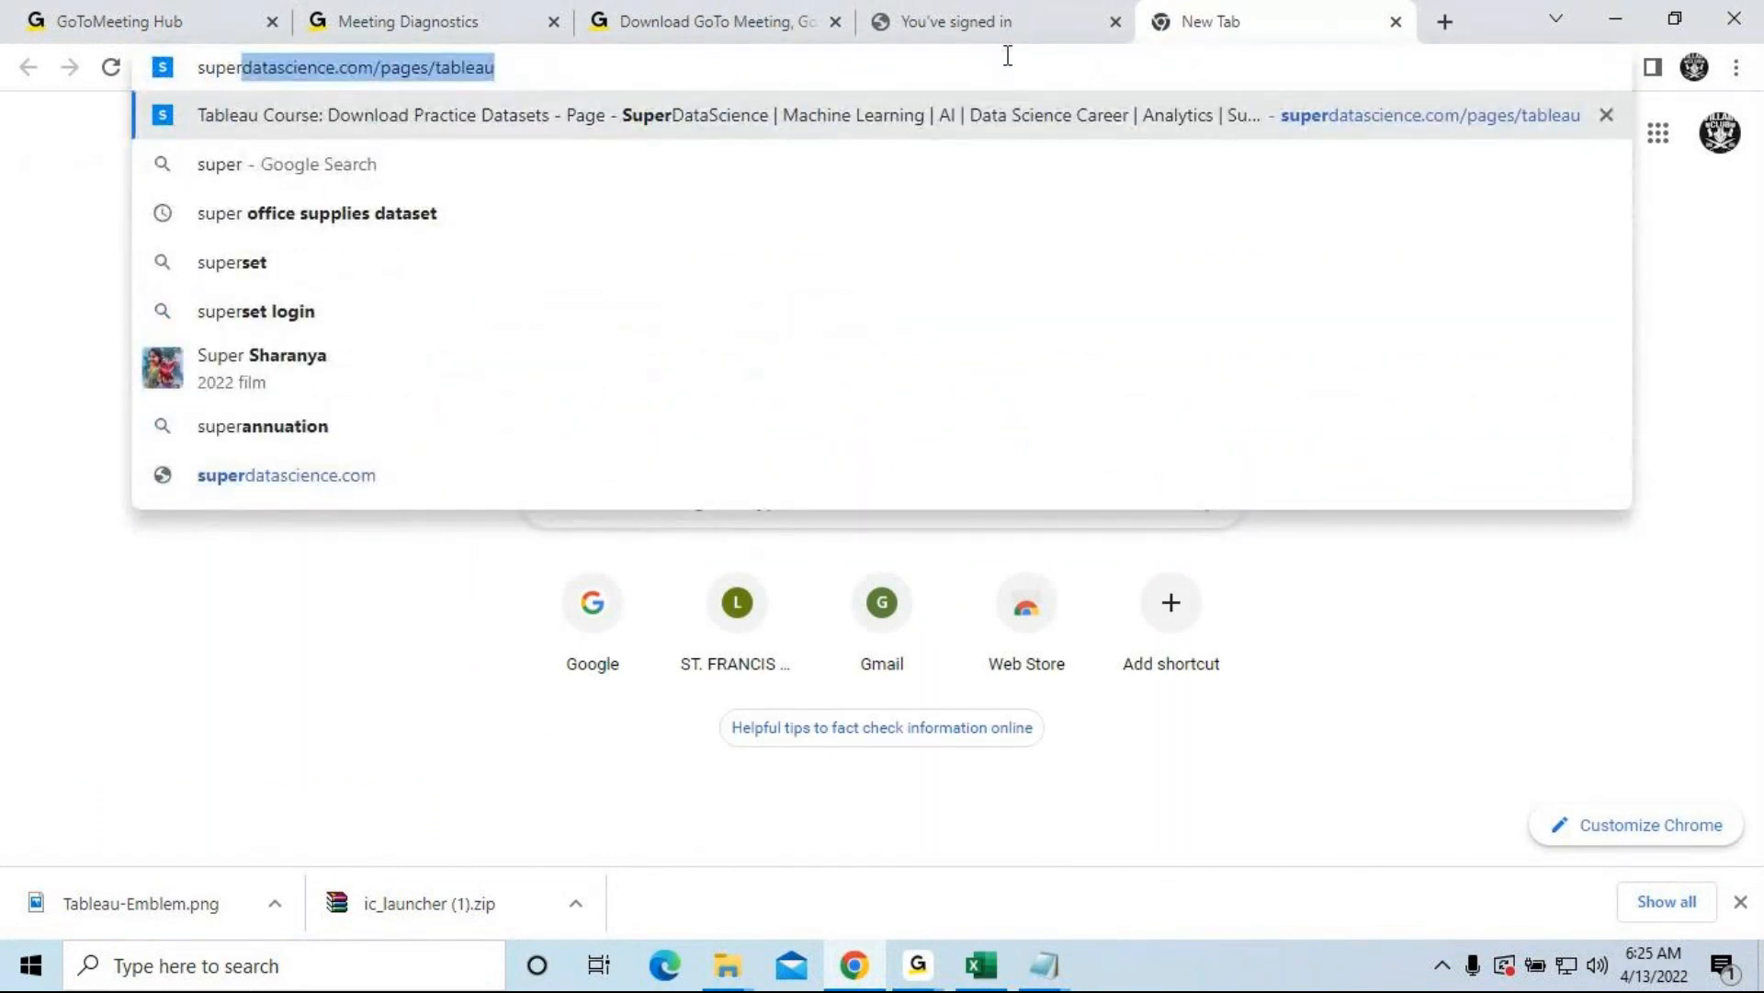
{"action": "type", "text": " store"}
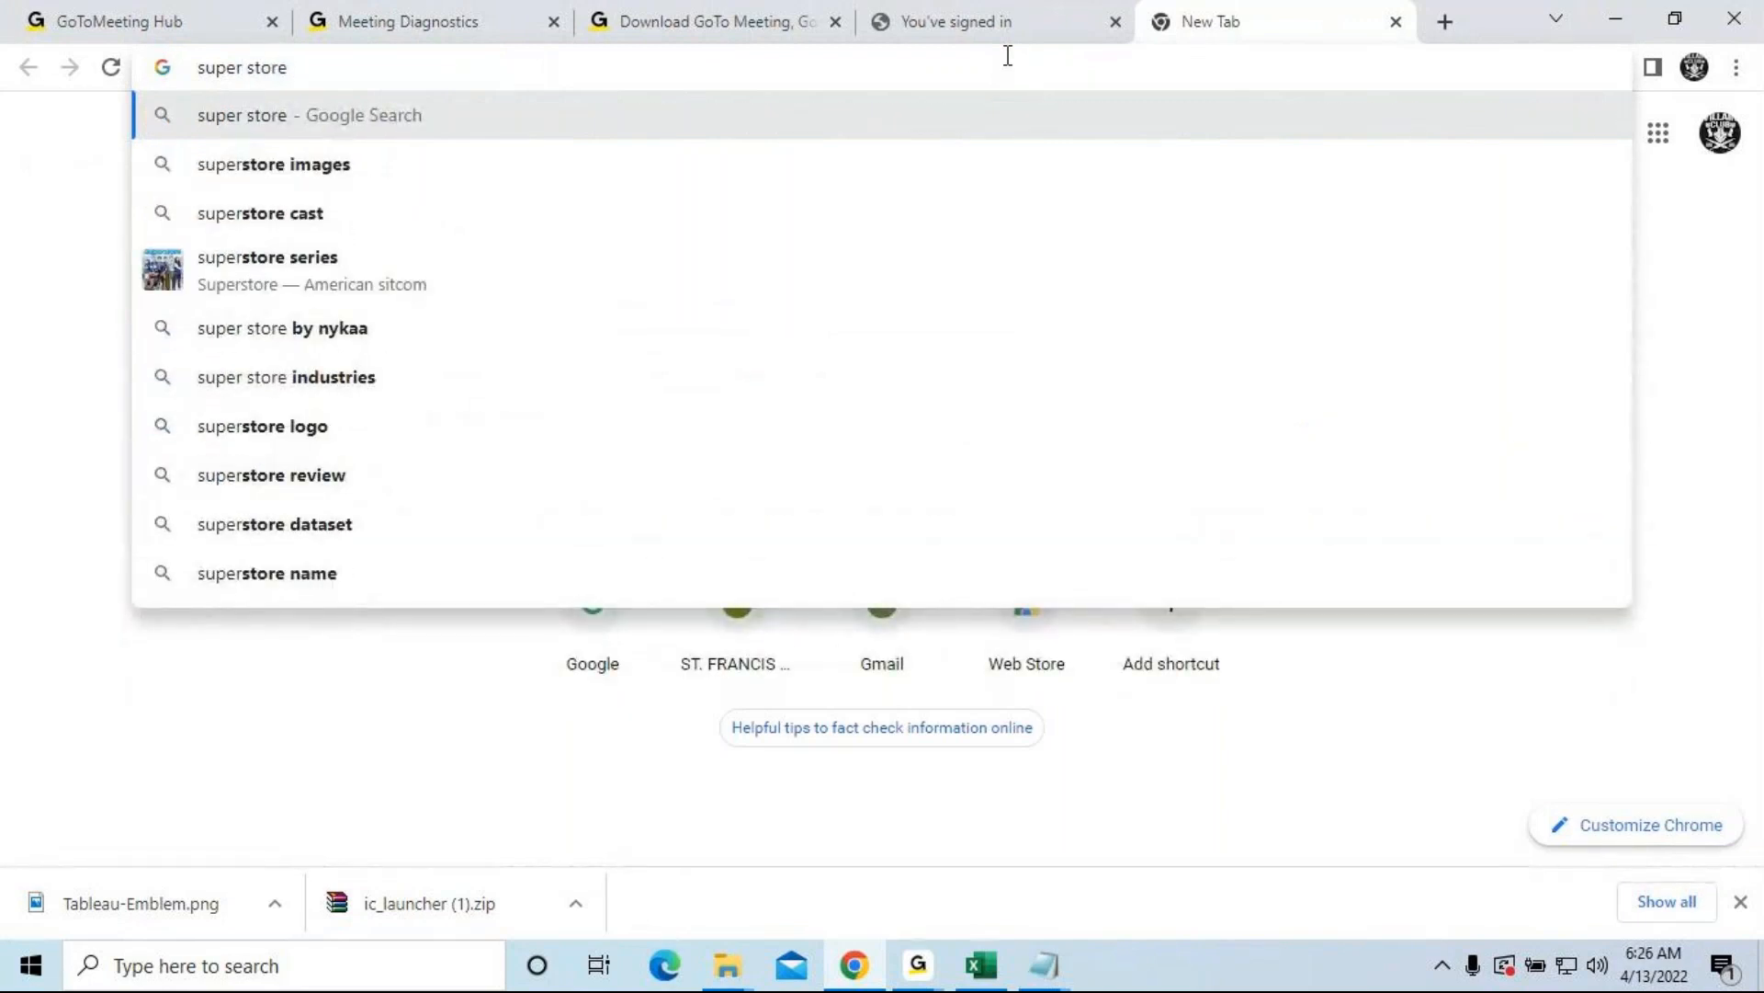
{"action": "type", "text": " dataset"}
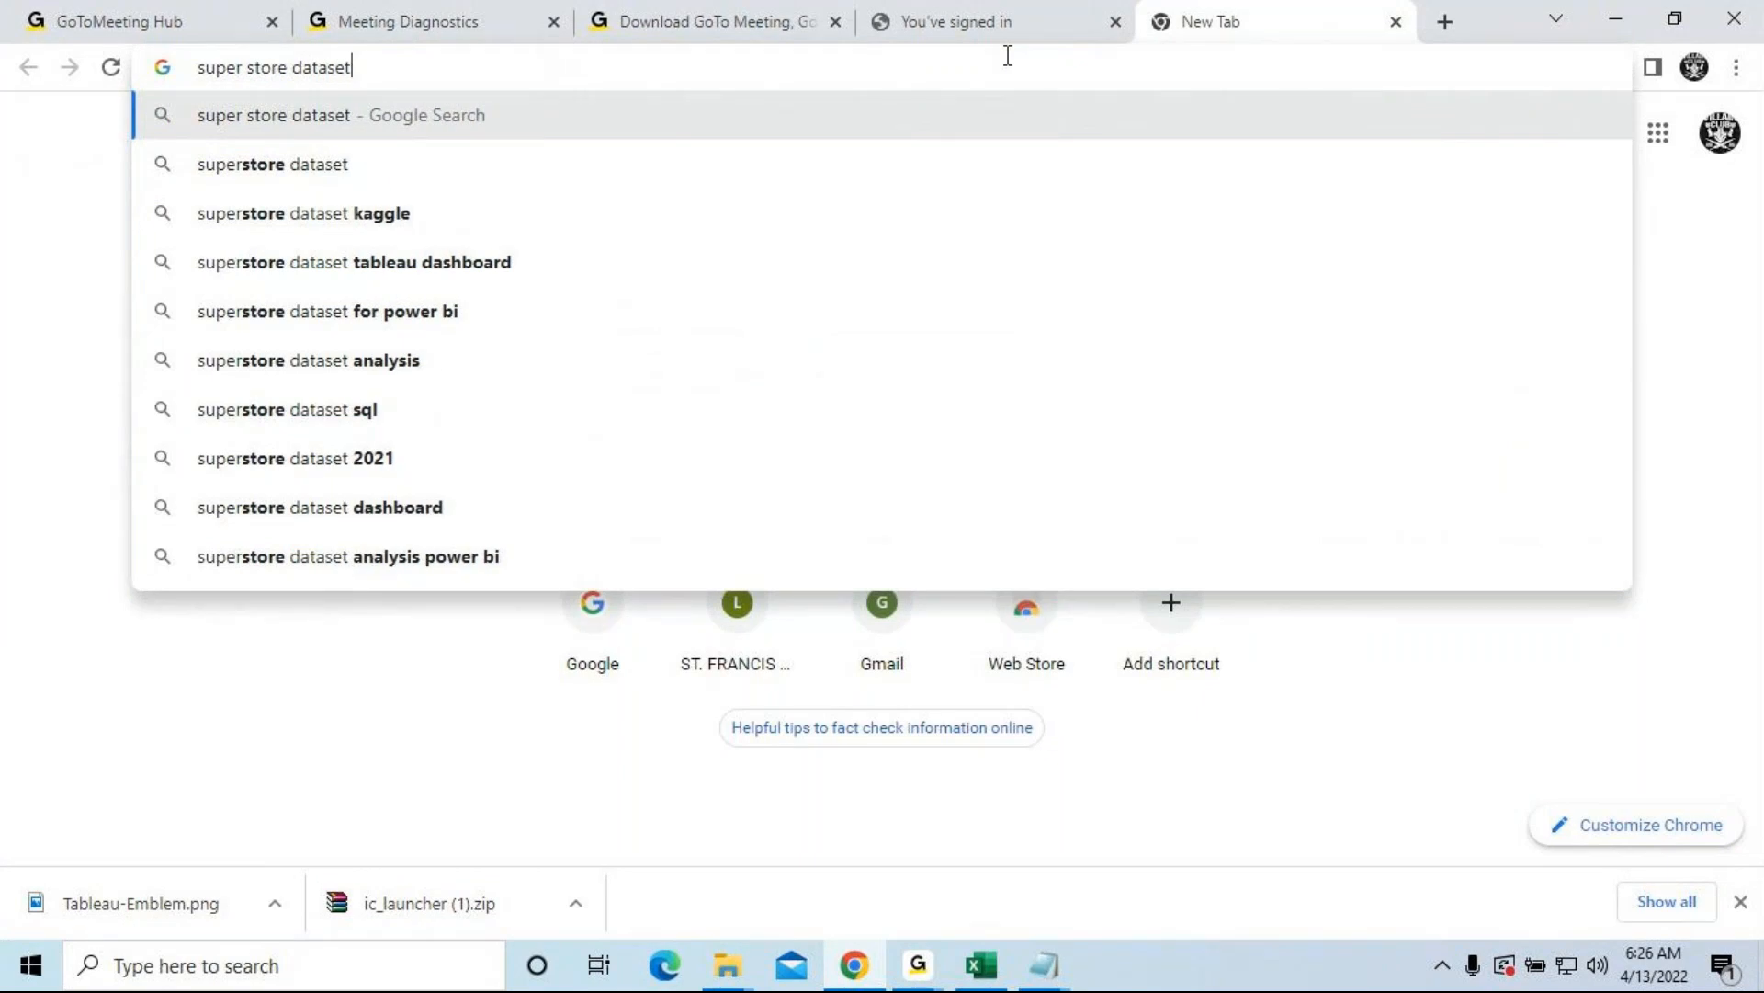
{"action": "key", "text": "Return"}
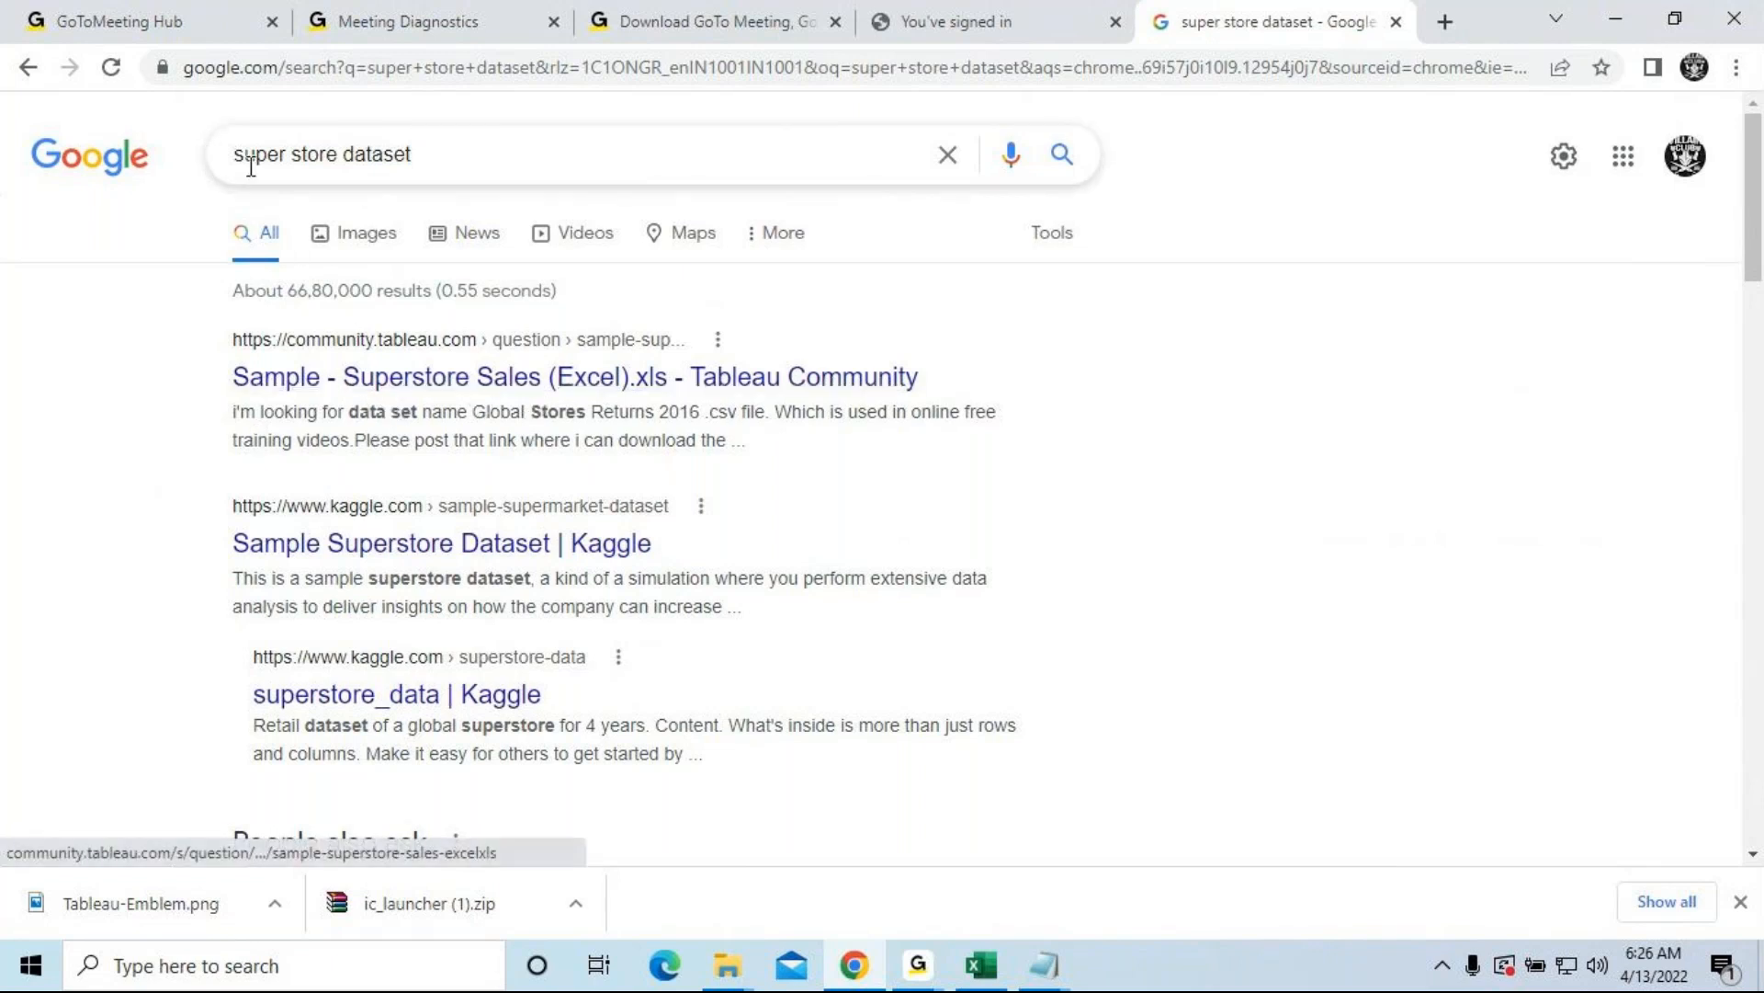
Step: Open the Tableau Community result for Sample - Superstore Sales (Excel).xls and download the attached Excel file
{"action": "left_click", "coordinate": [502, 377]}
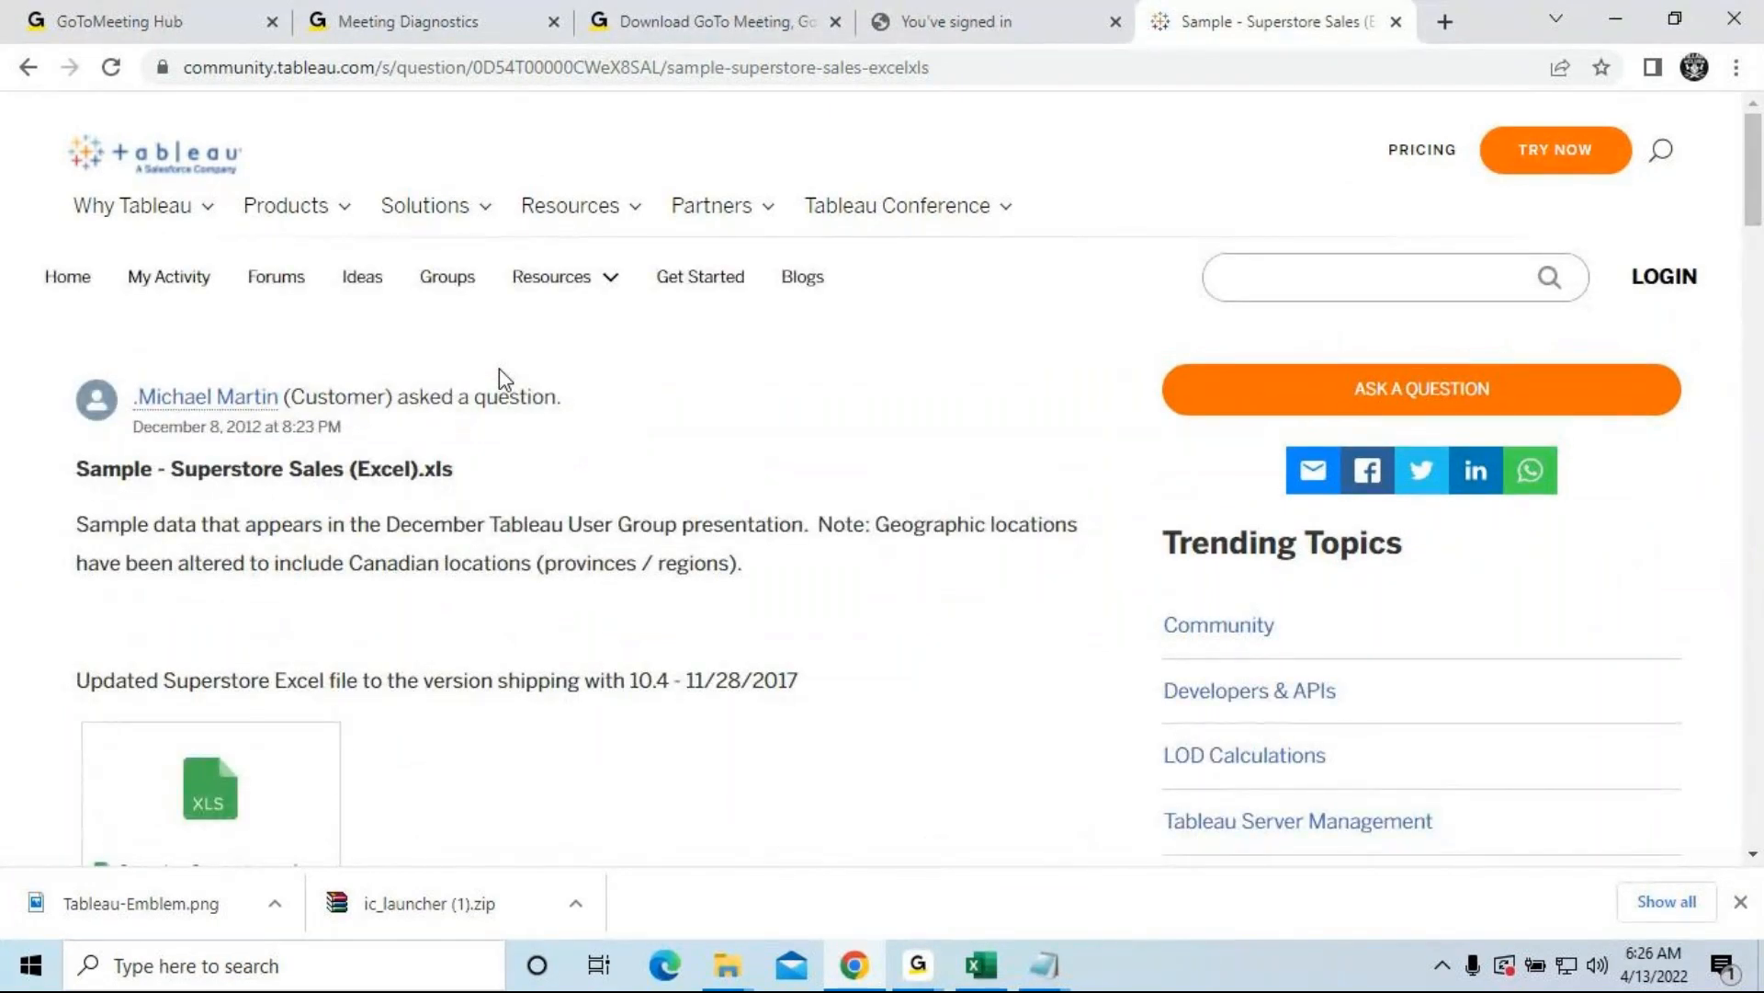
{"action": "scroll", "coordinate": [555, 441], "scroll_direction": "down", "scroll_amount": 1}
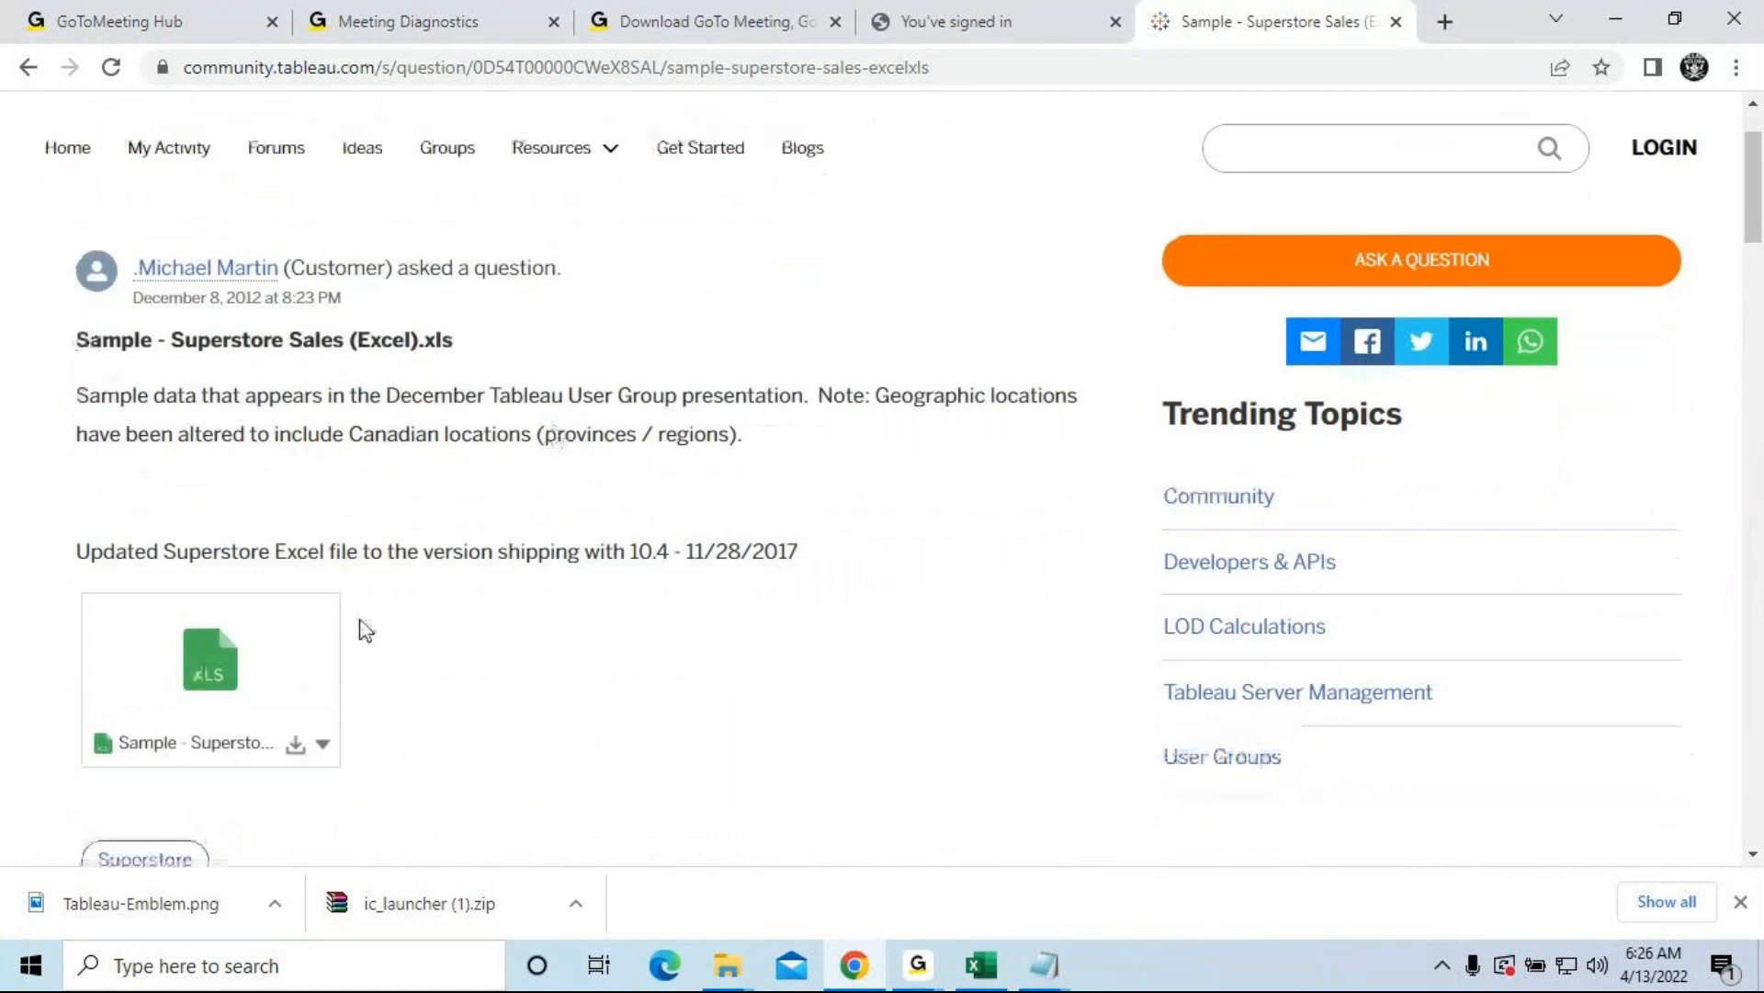
{"action": "mouse_move", "coordinate": [241, 627]}
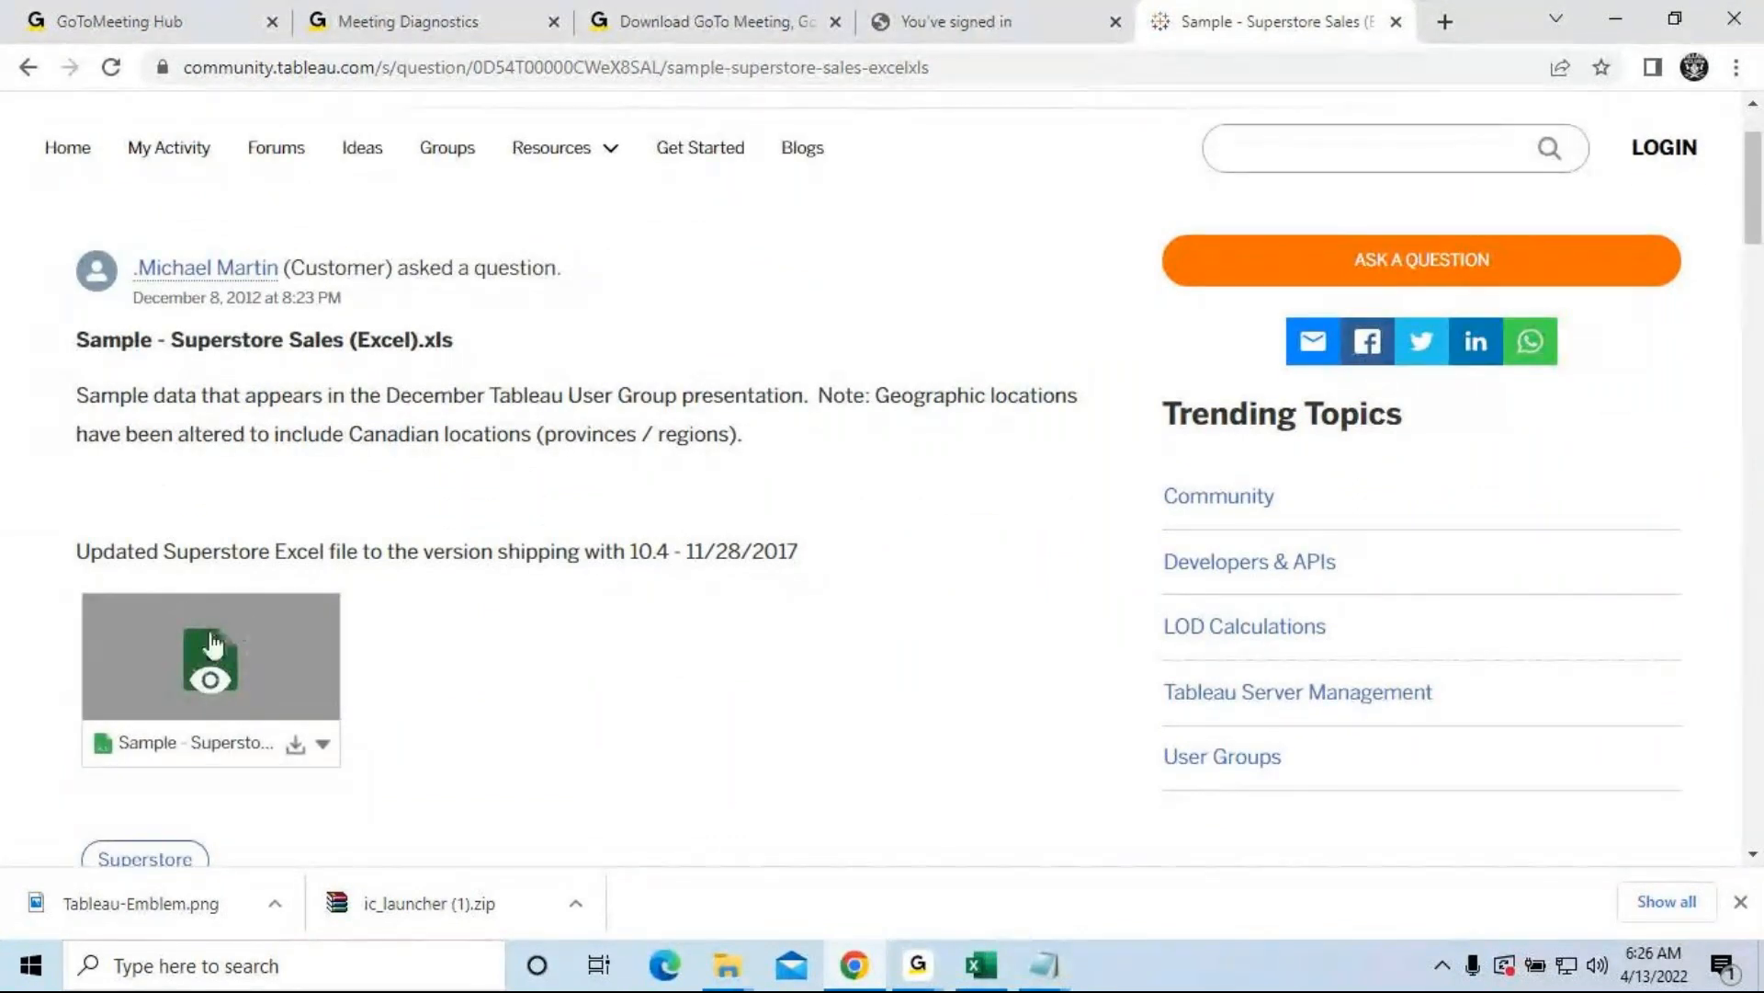
{"action": "left_click", "coordinate": [295, 748]}
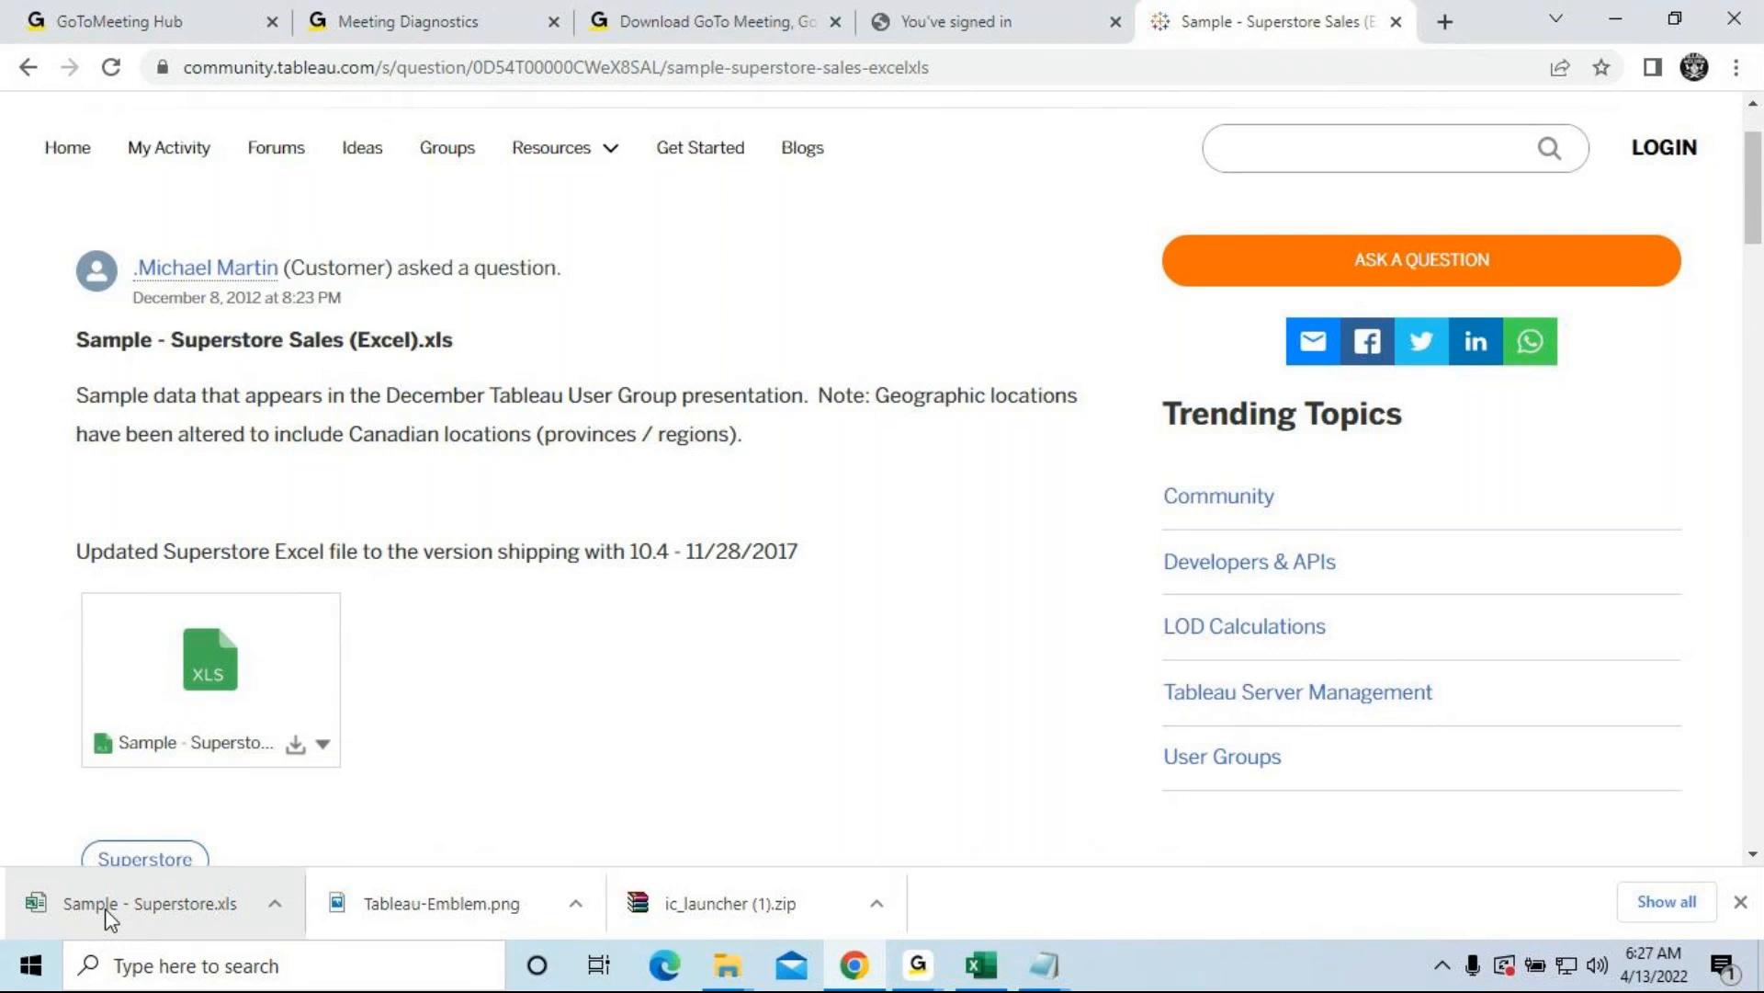
Step: Locate the downloaded Sample - Superstore file in its folder, copy it, and minimize the Downloads and browser windows
{"action": "left_click", "coordinate": [917, 970]}
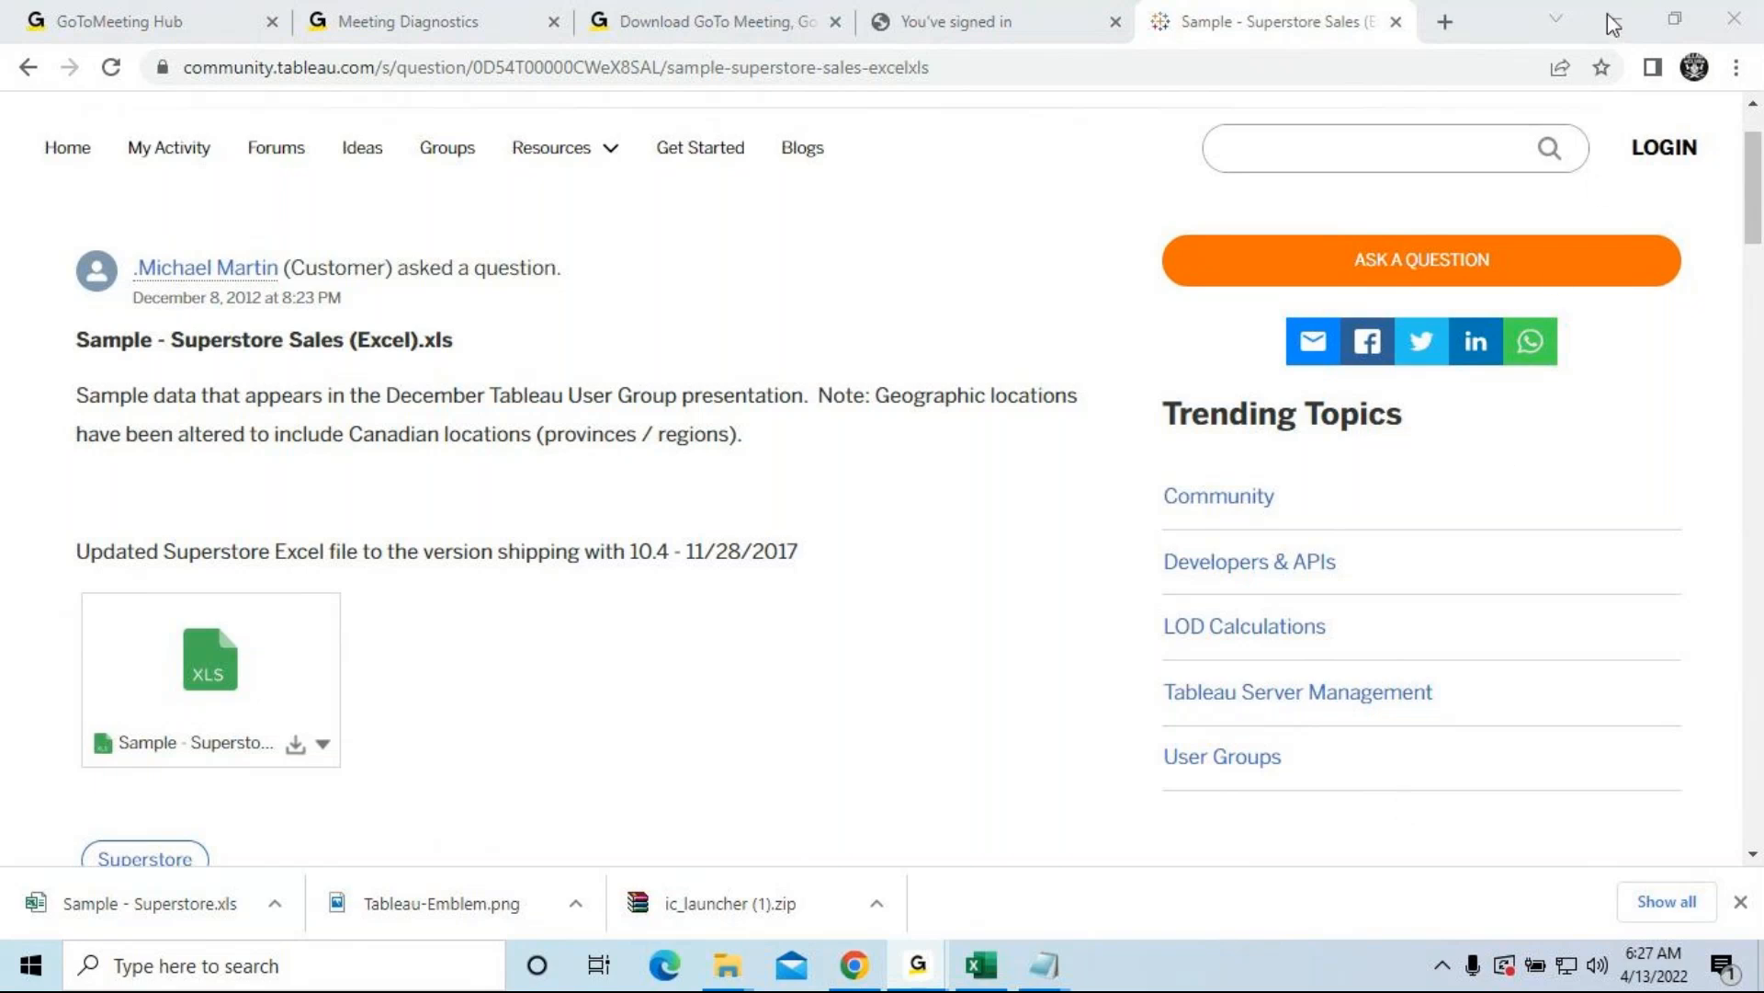
{"action": "left_click", "coordinate": [275, 904]}
{"action": "left_click", "coordinate": [322, 826]}
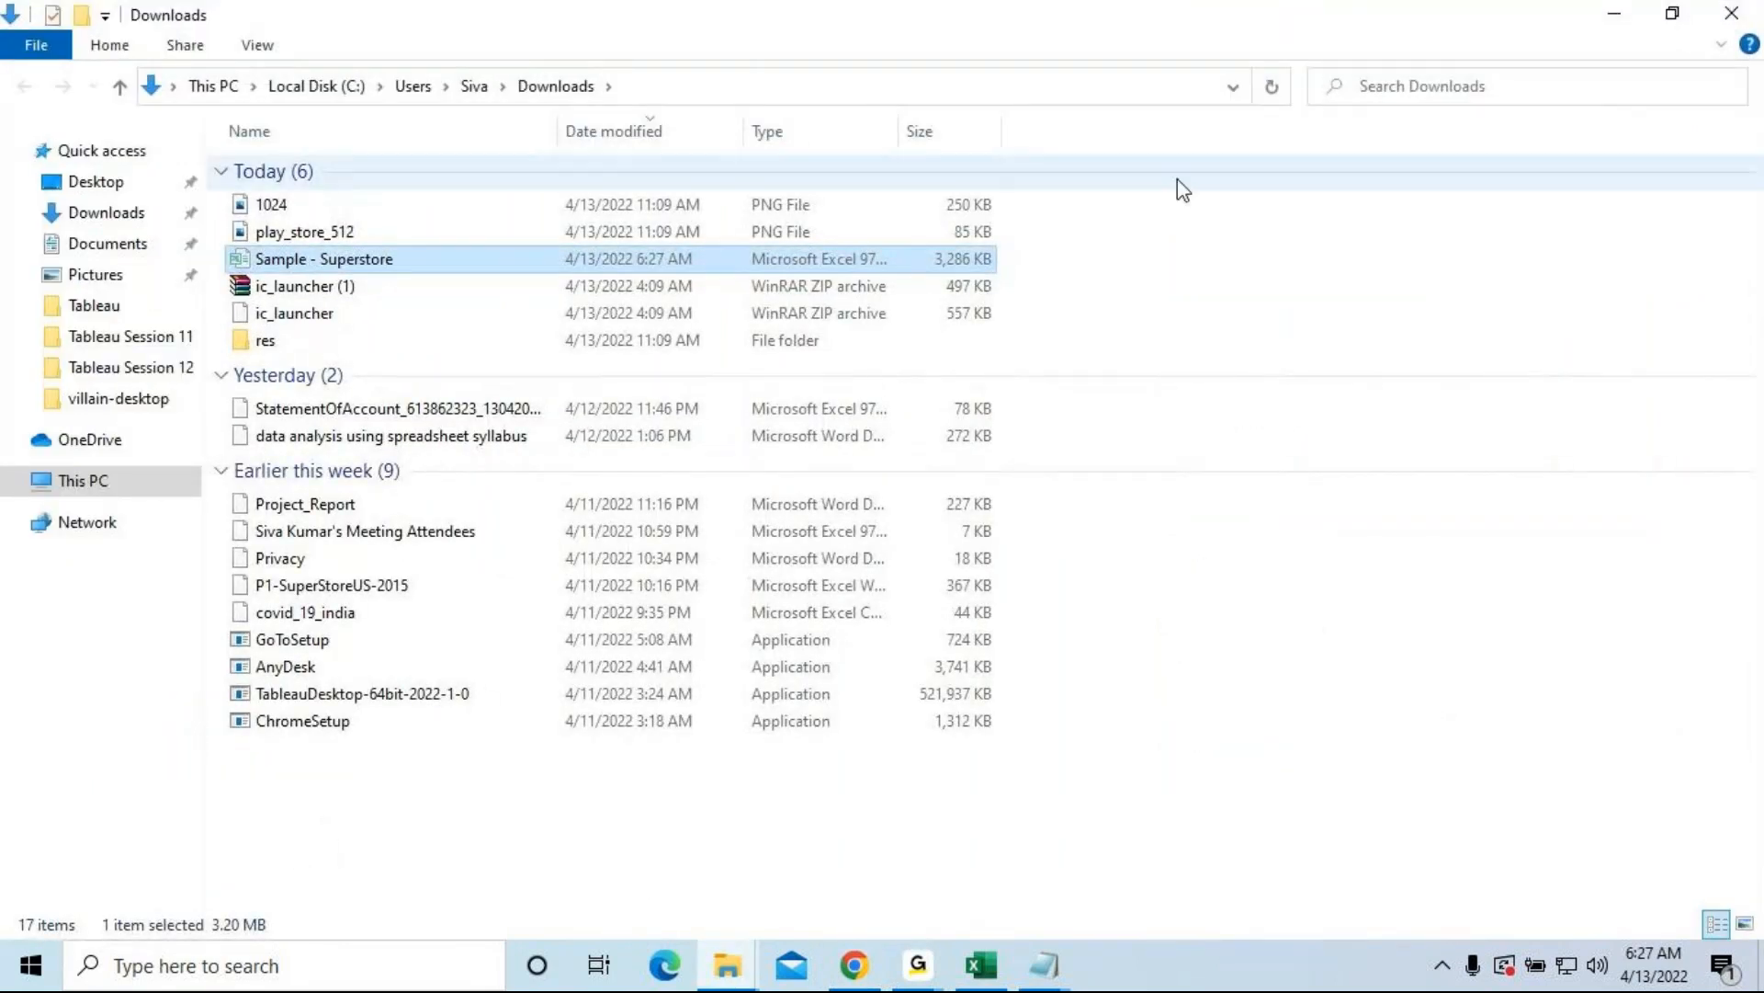
{"action": "left_click", "coordinate": [1614, 15]}
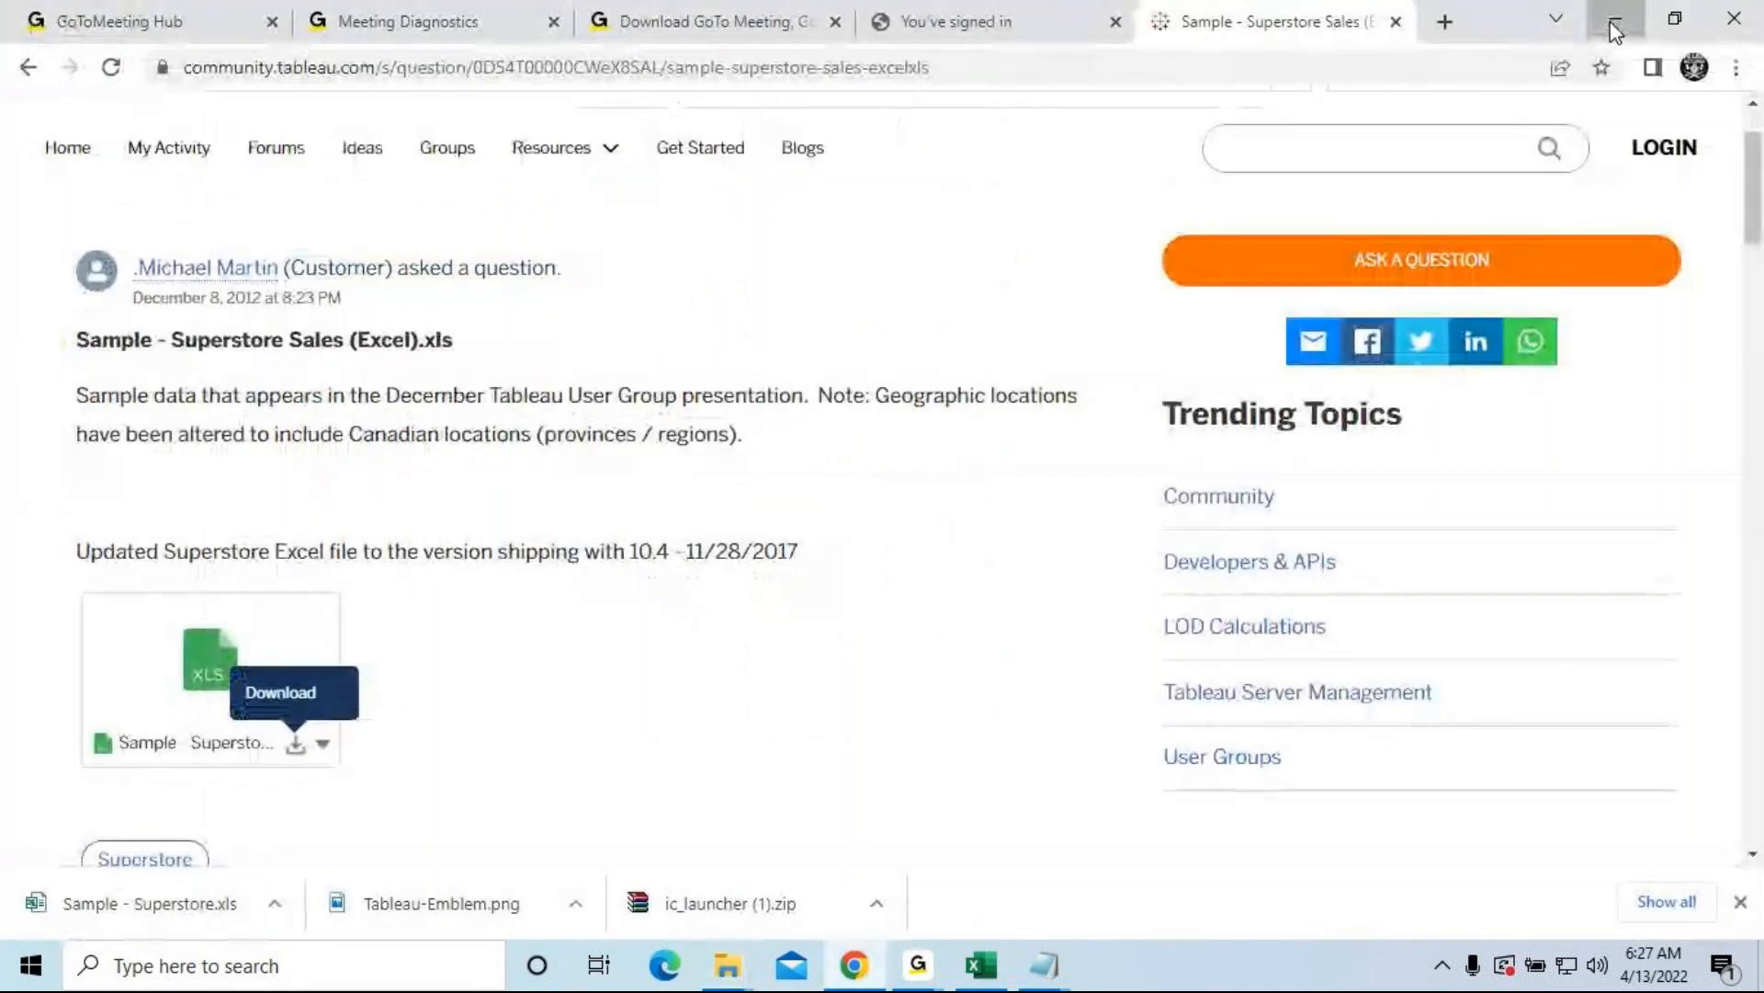
{"action": "left_click", "coordinate": [1613, 20]}
Step: Paste the Sample - Superstore file into the Tableau Session 13 folder inside the desktop's Tableau folder
{"action": "double_click", "coordinate": [542, 316]}
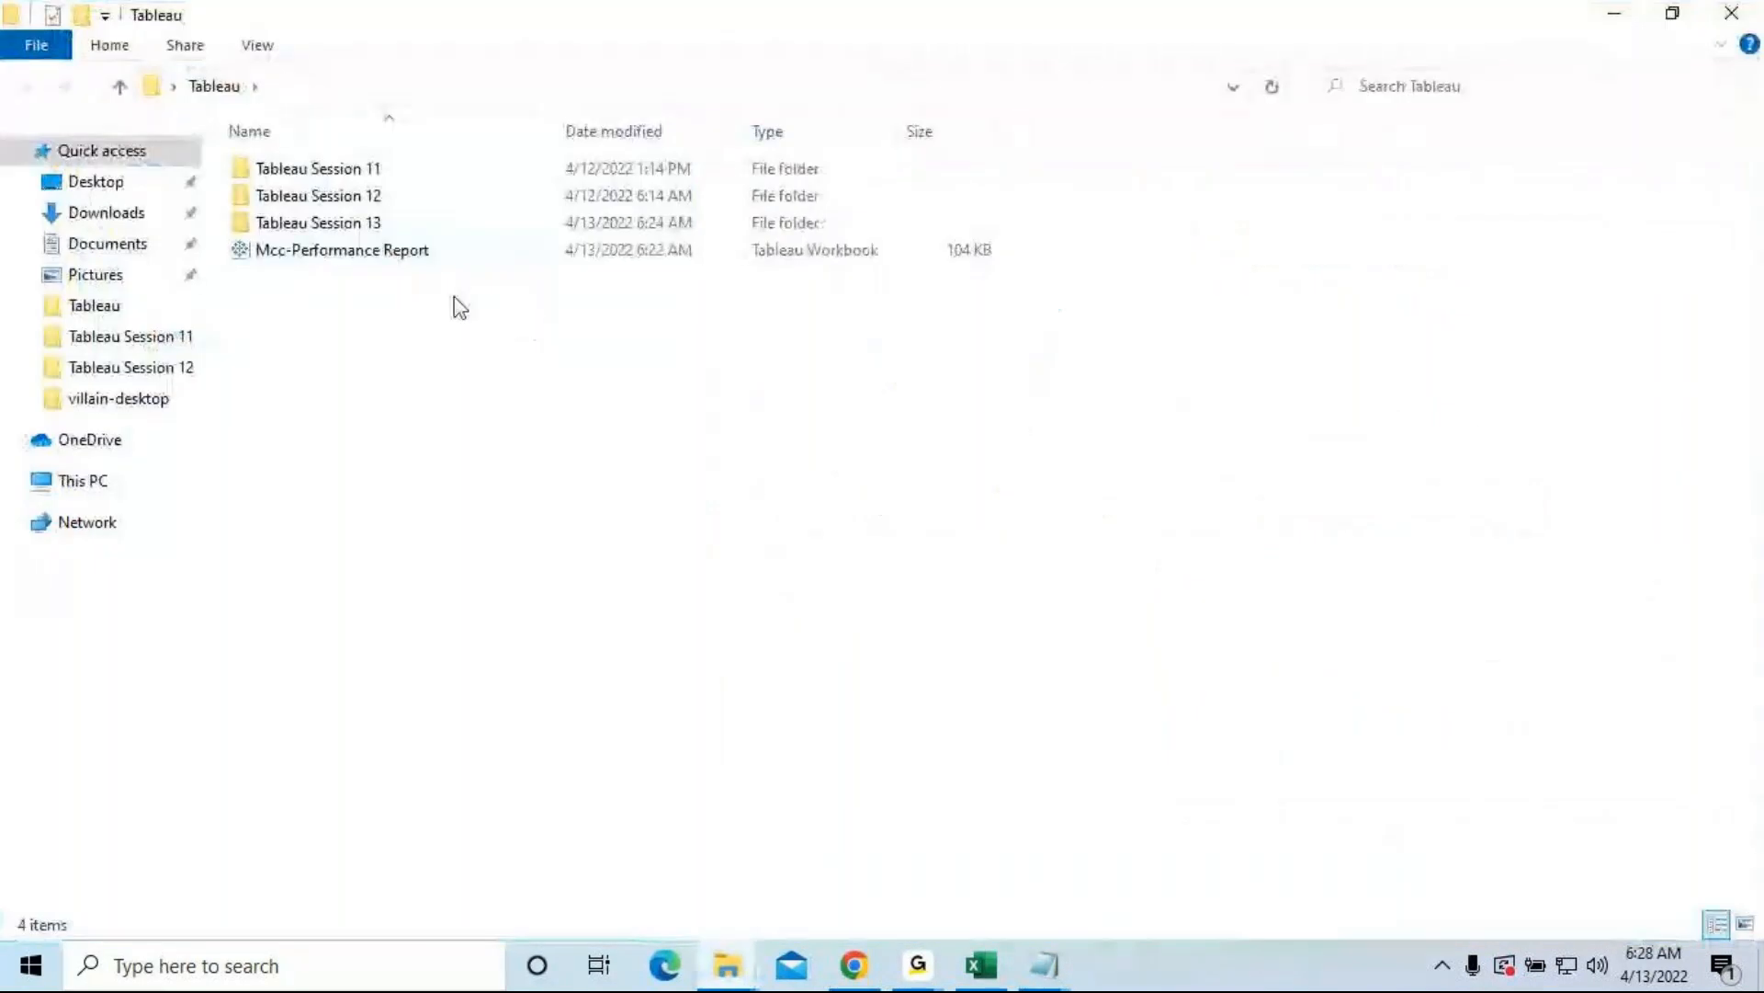
{"action": "double_click", "coordinate": [331, 223]}
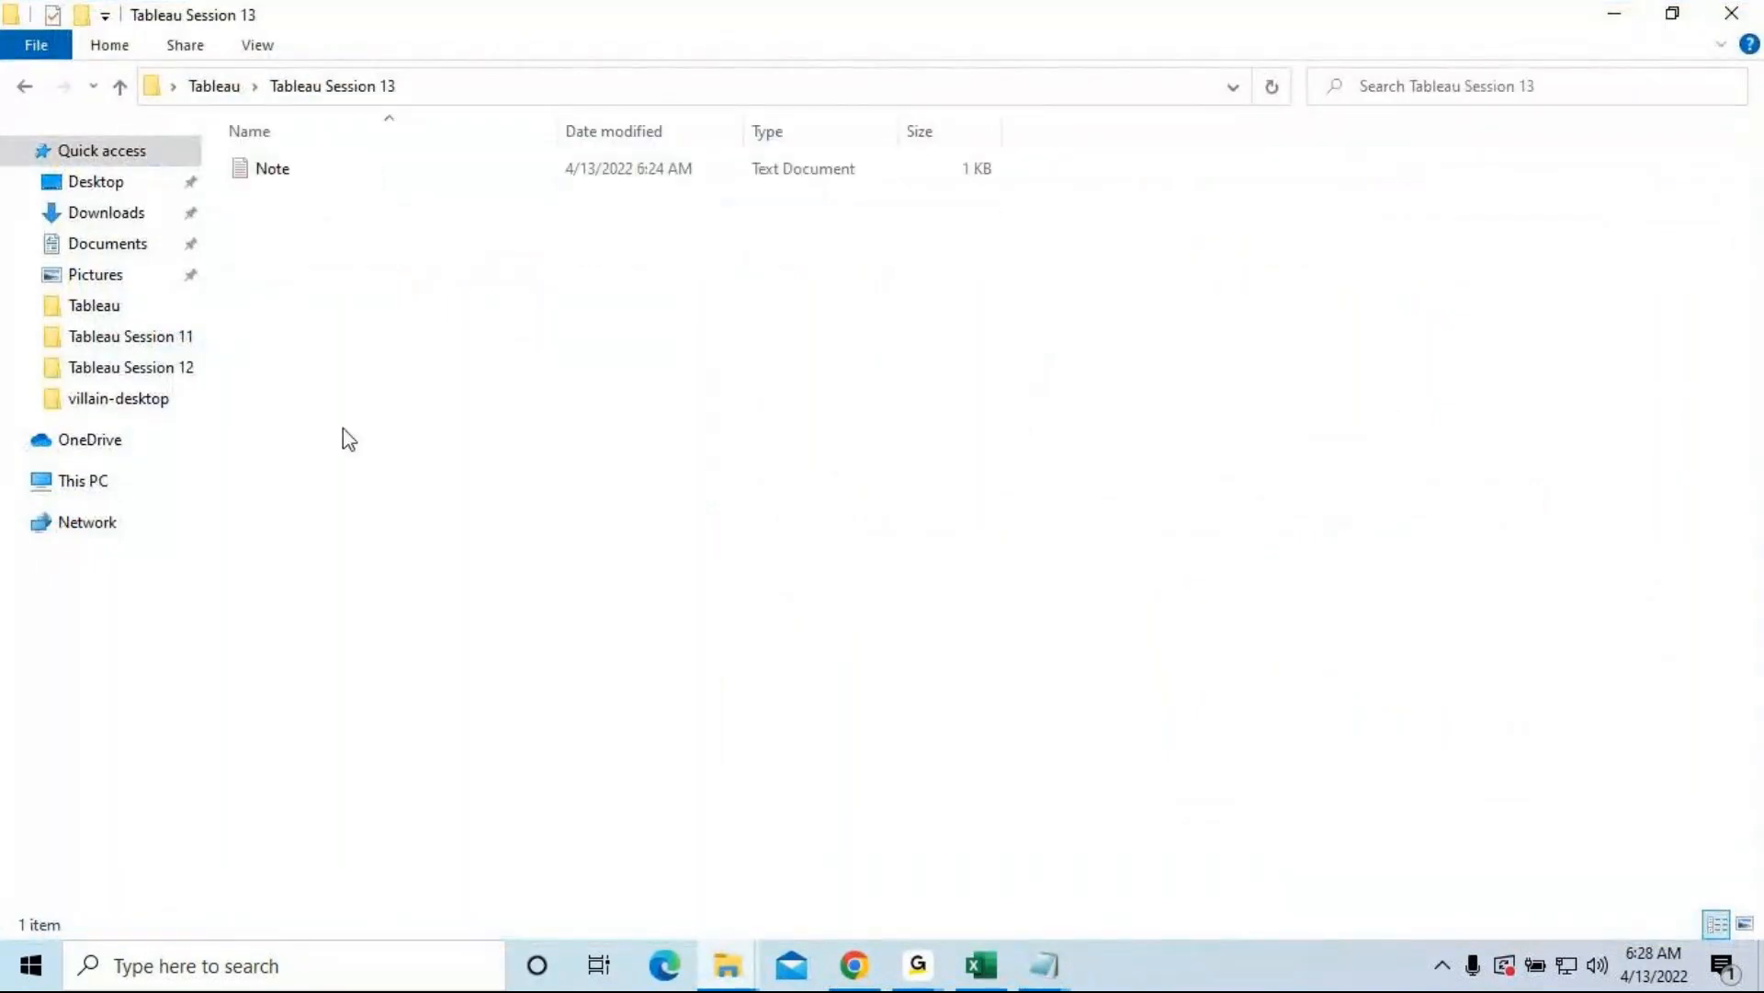
{"action": "key", "text": "ctrl+v"}
{"action": "left_click", "coordinate": [363, 505]}
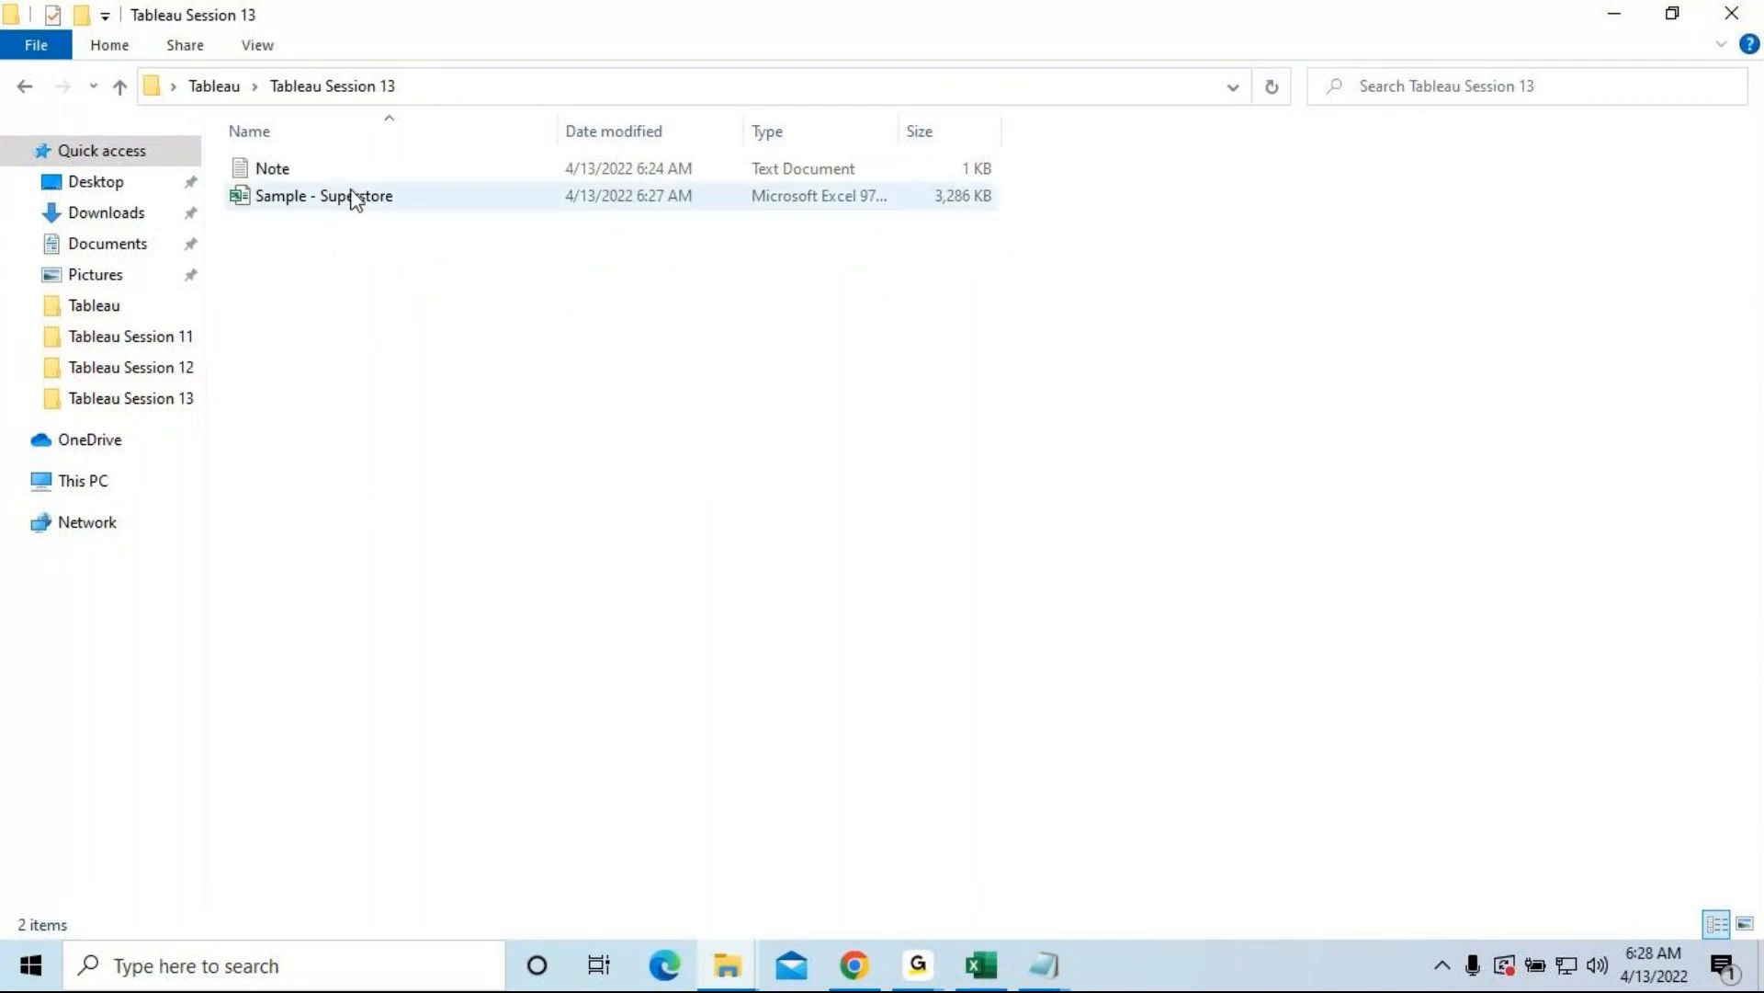
Step: Launch Tableau 2022.1 and continue with the product trial
{"action": "left_click", "coordinate": [311, 982]}
{"action": "type", "text": "t"}
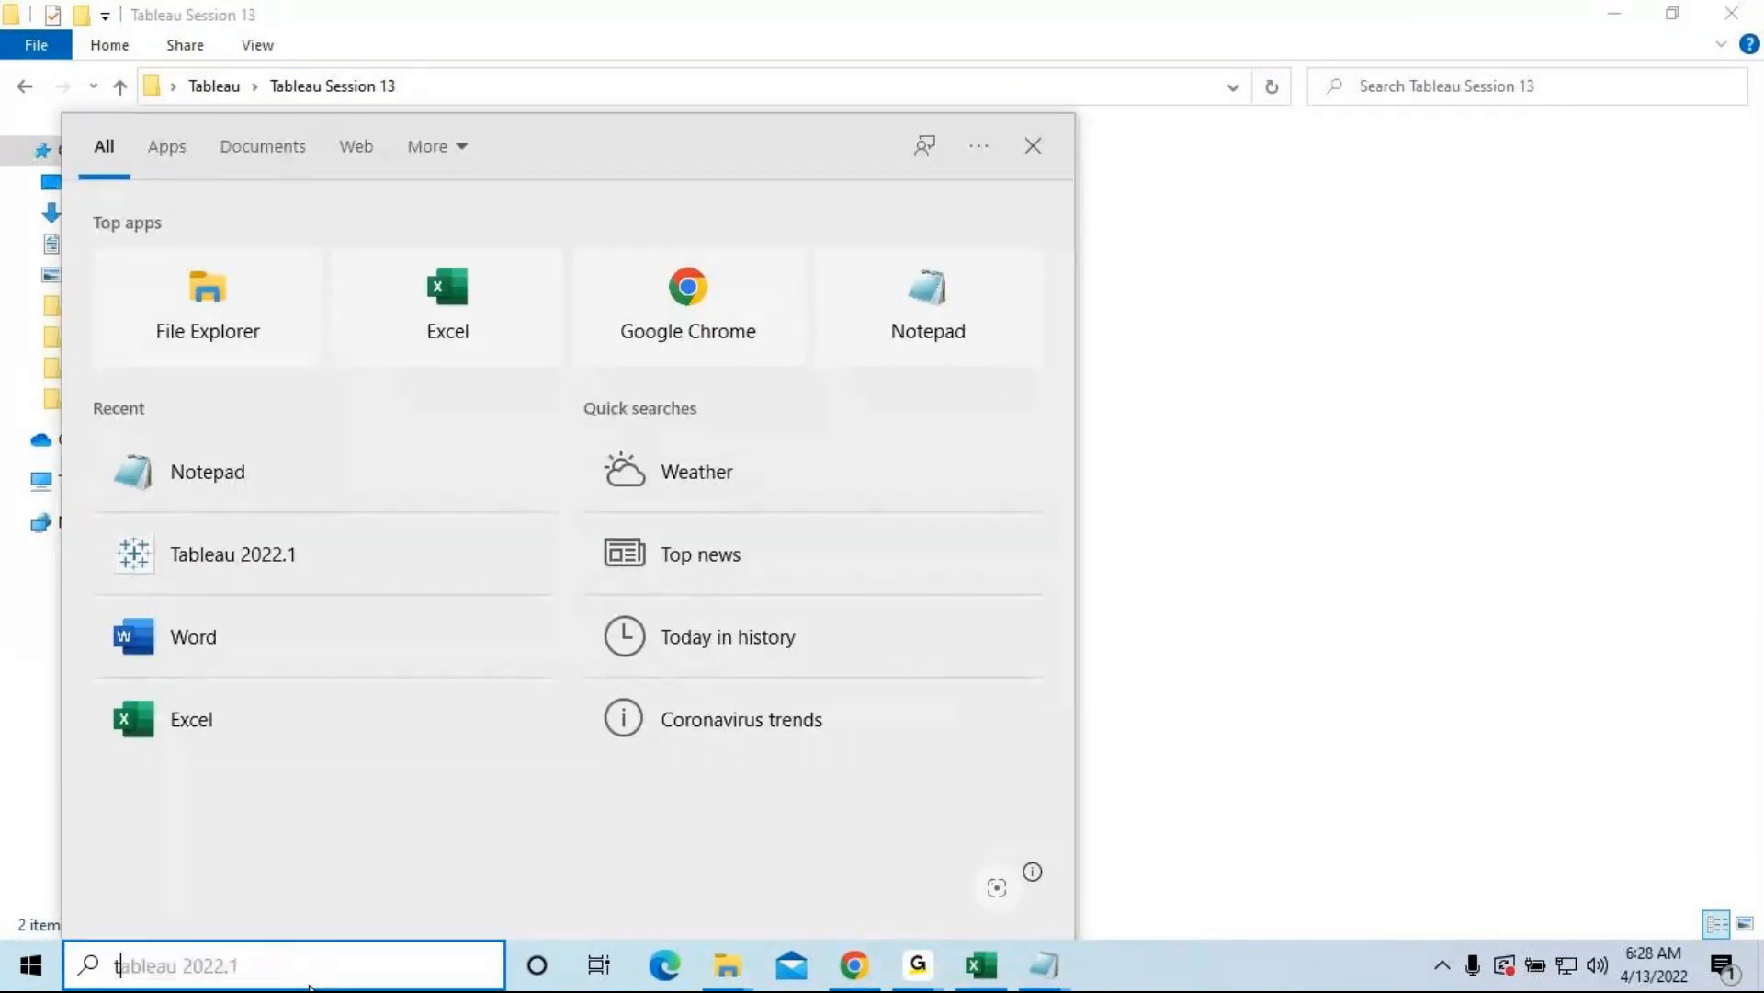
{"action": "type", "text": "ableau"}
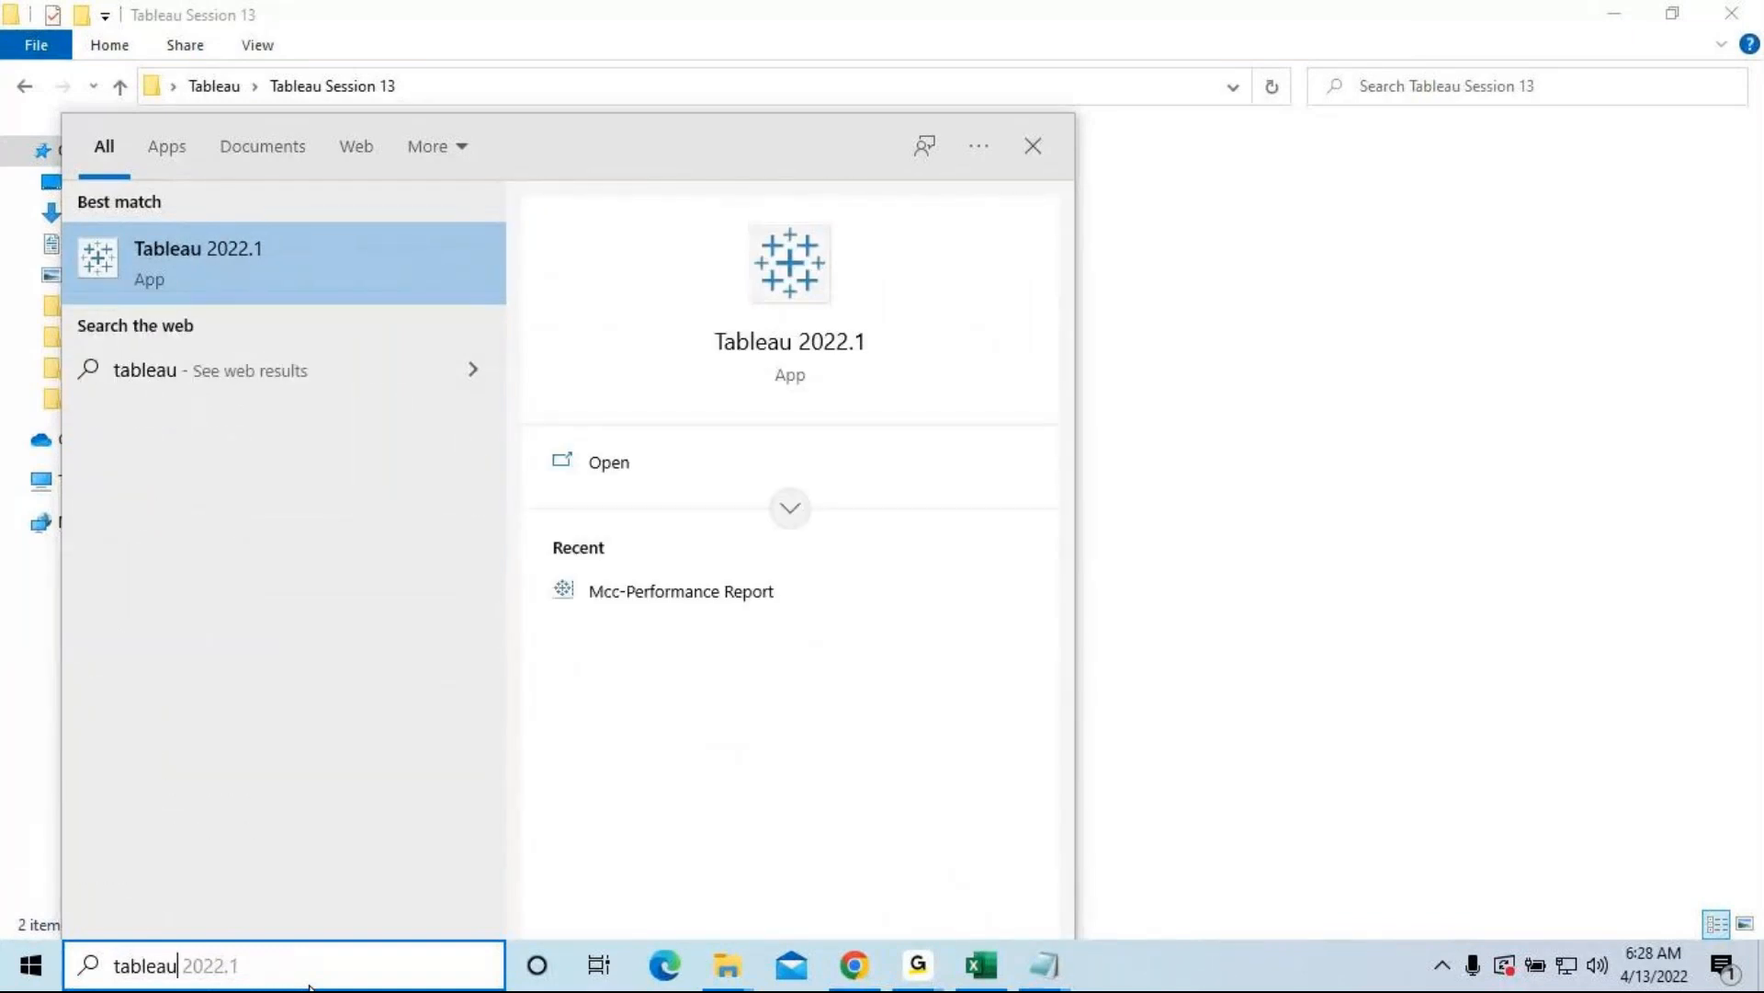
{"action": "left_click", "coordinate": [263, 274]}
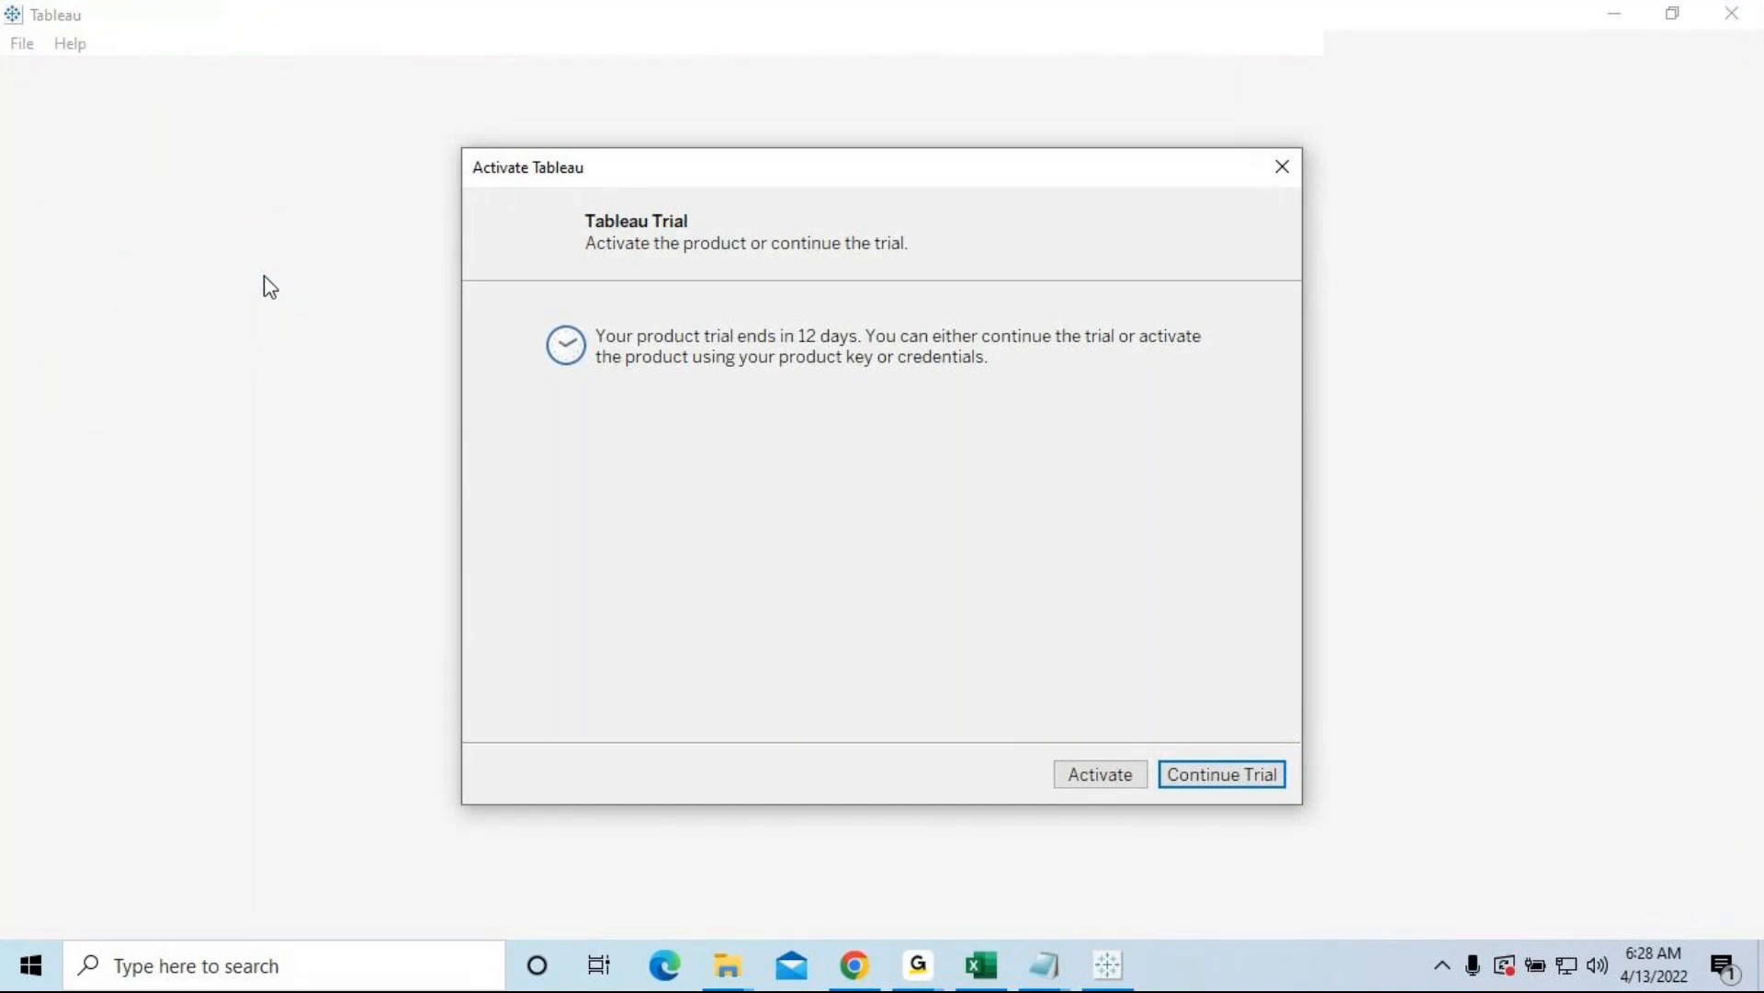
{"action": "left_click", "coordinate": [1193, 777]}
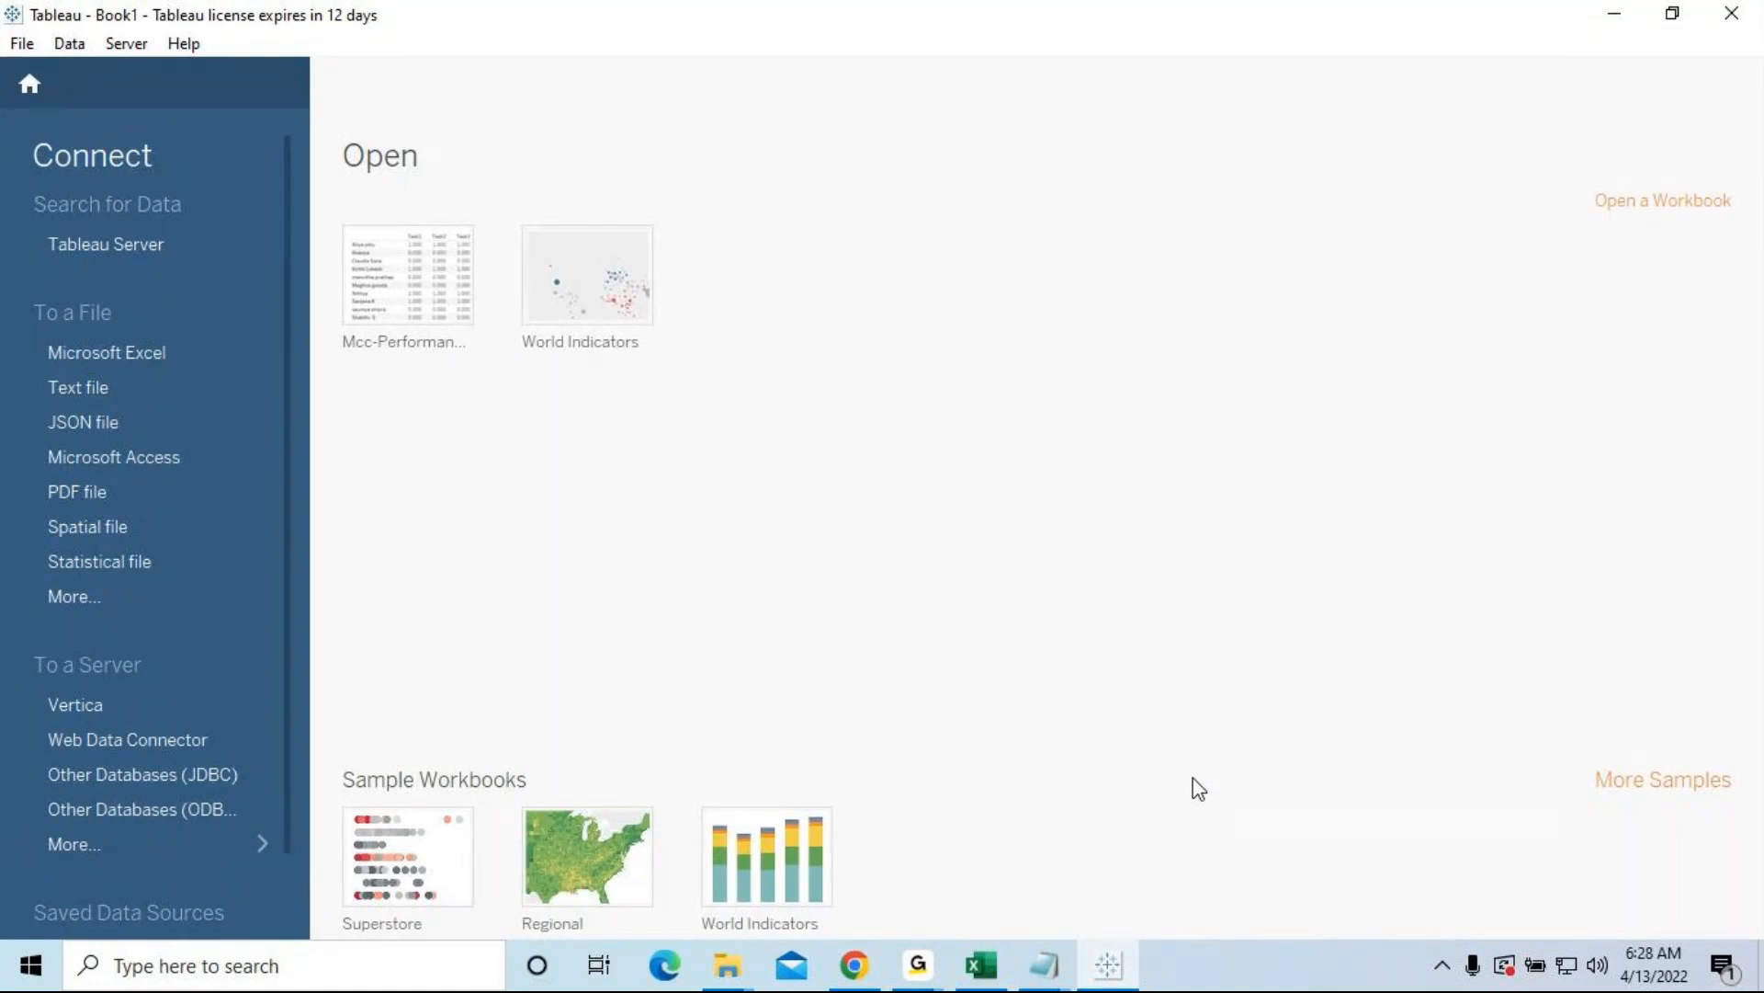
Step: Connect to the Sample - Superstore Excel workbook in the Tableau Session 13 folder inside the desktop's Tableau folder
{"action": "left_click", "coordinate": [114, 360]}
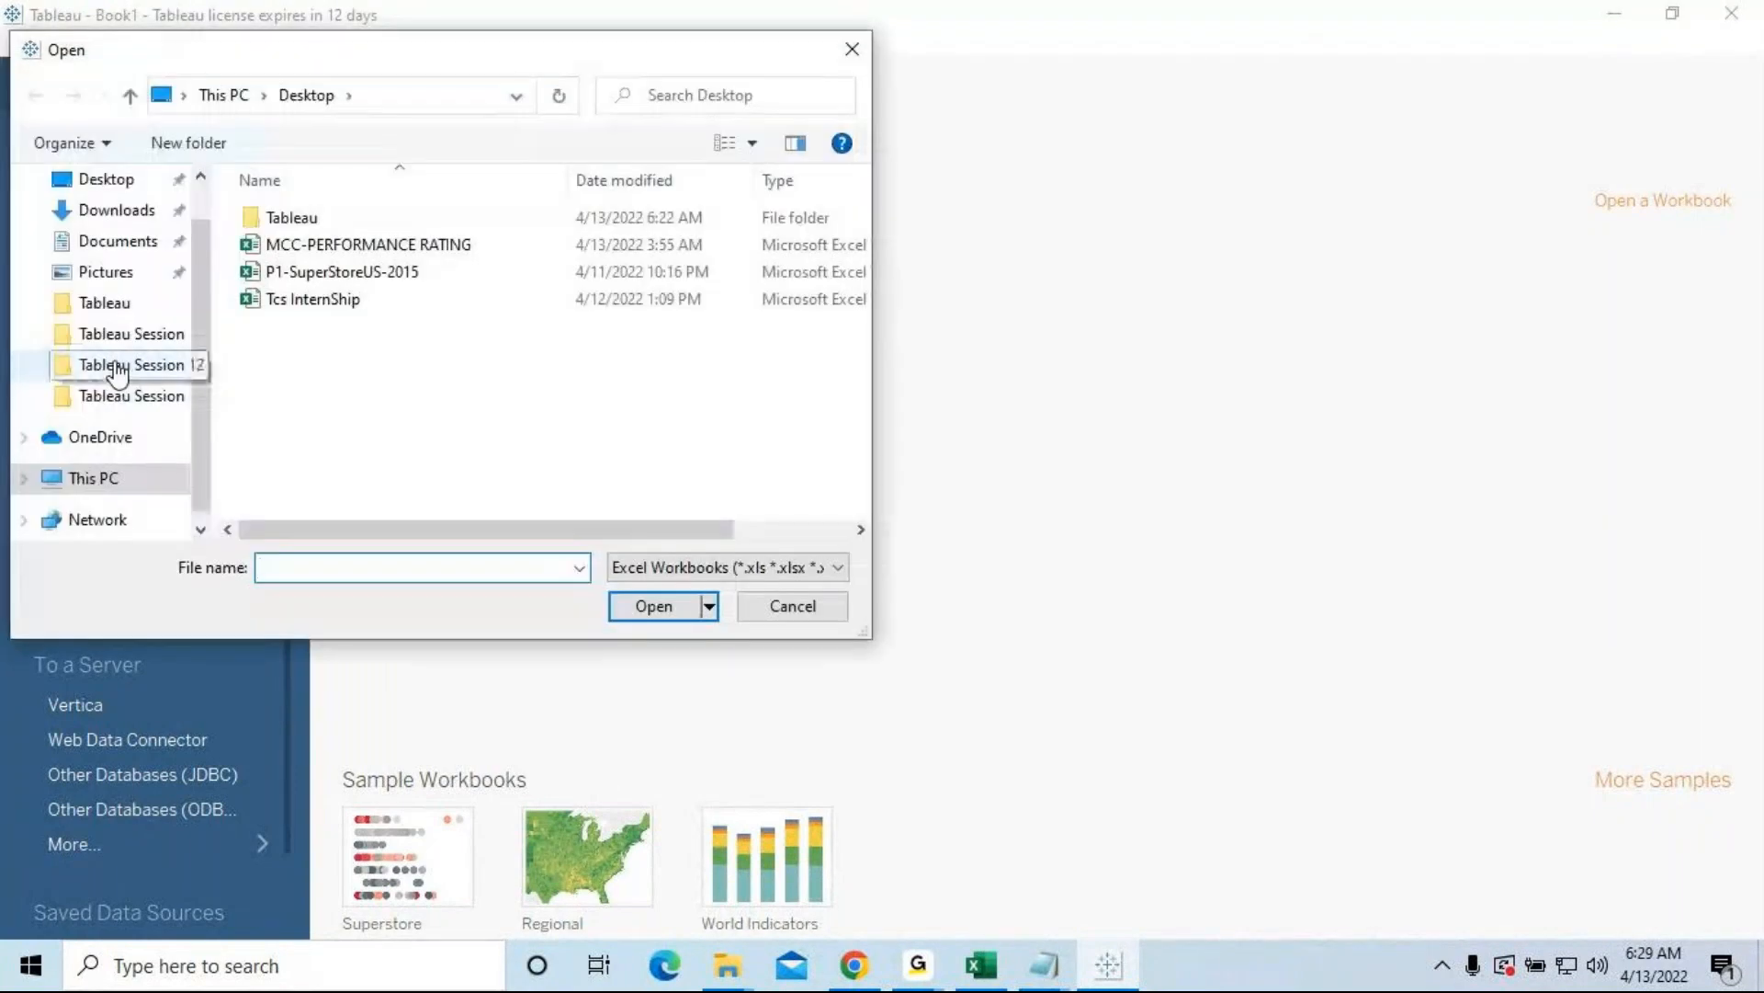
{"action": "left_click", "coordinate": [320, 219]}
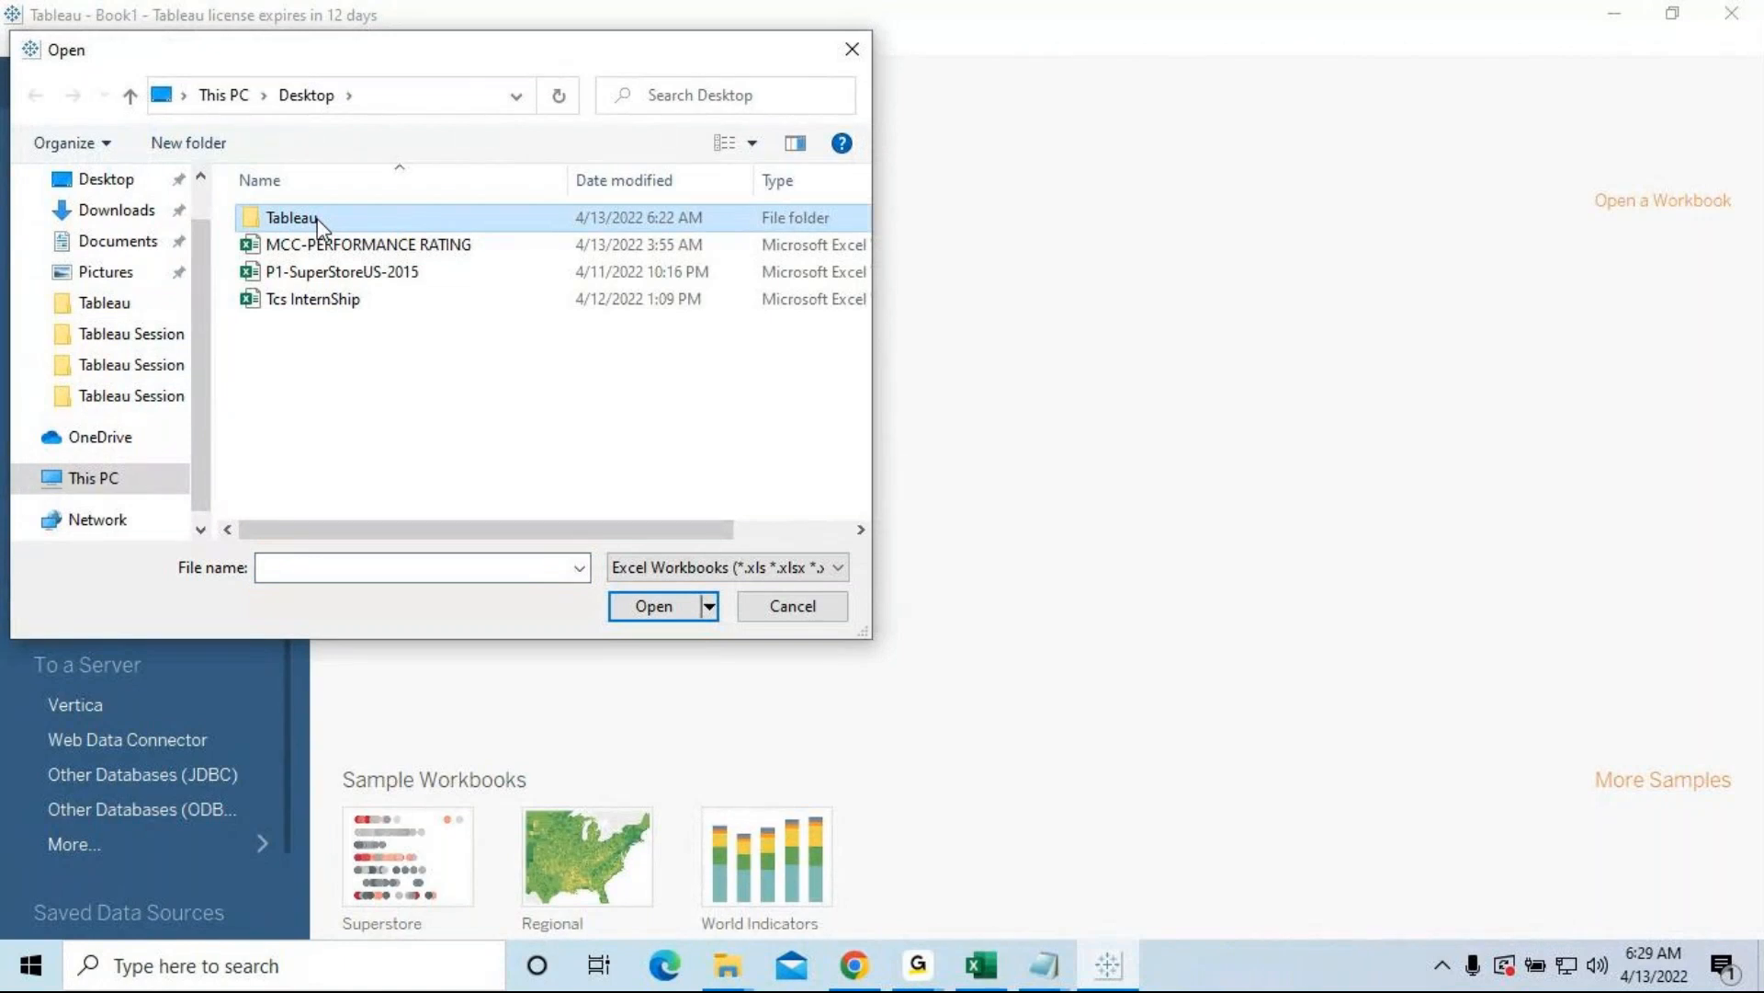
{"action": "double_click", "coordinate": [317, 218]}
{"action": "double_click", "coordinate": [318, 281]}
{"action": "left_click", "coordinate": [329, 224]}
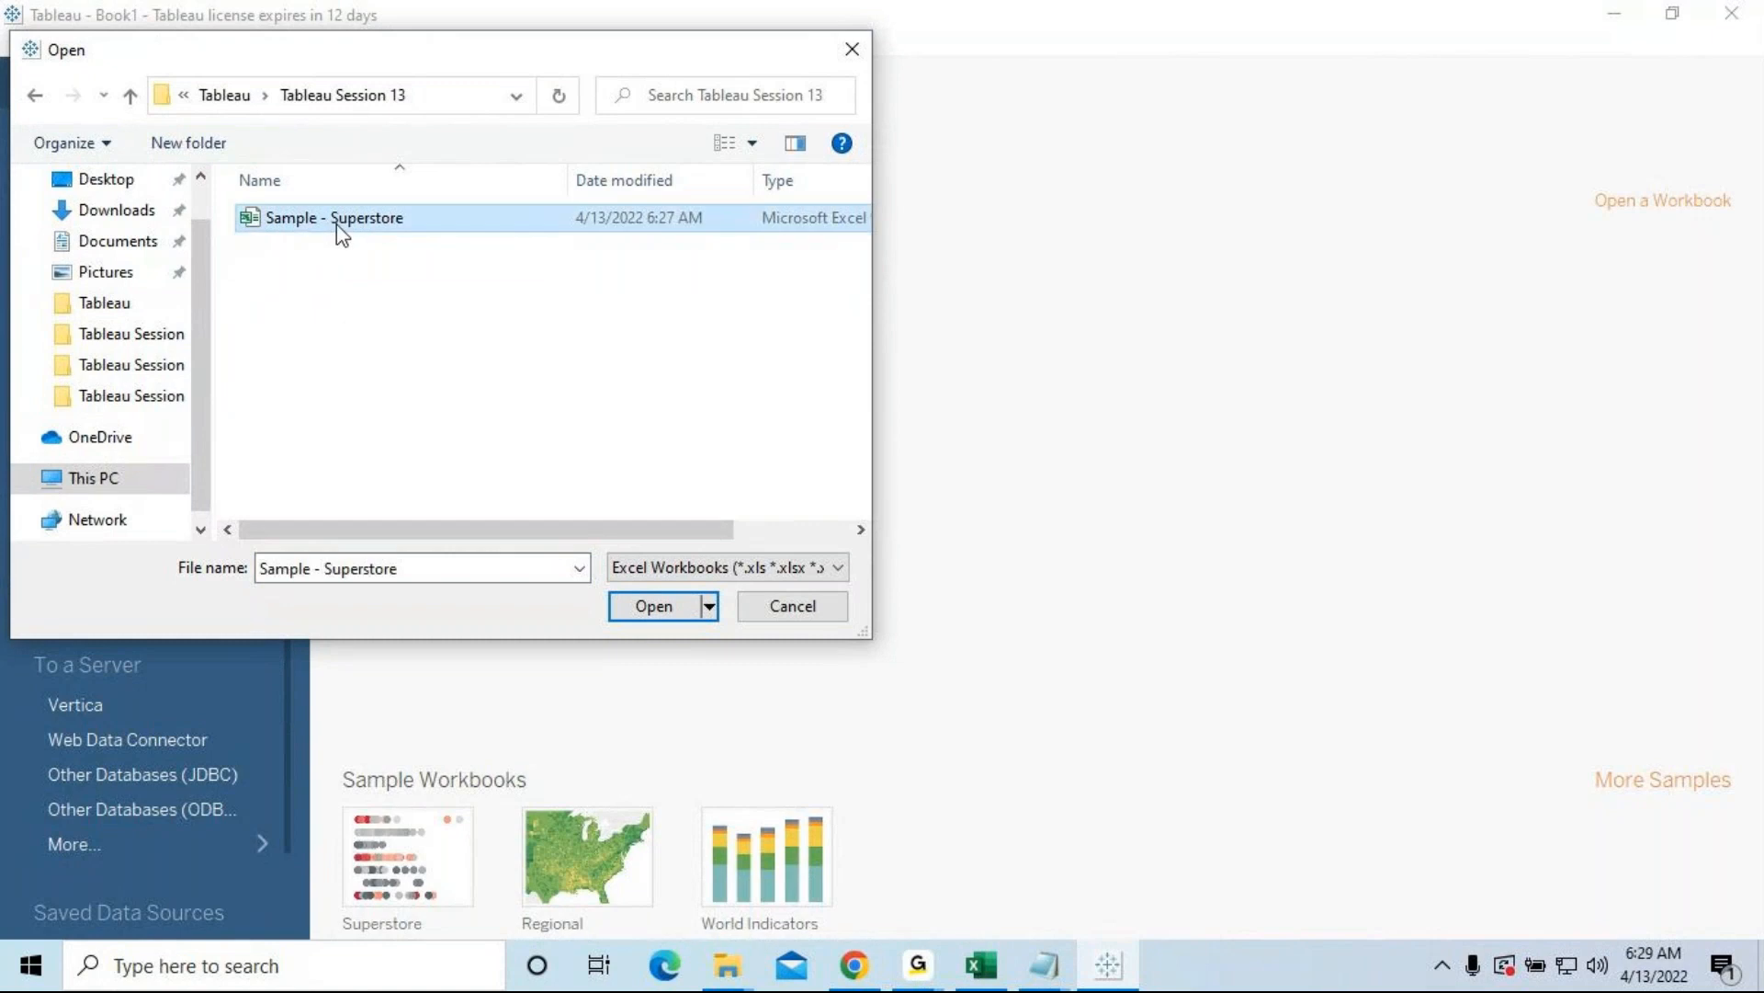
{"action": "left_click", "coordinate": [643, 610]}
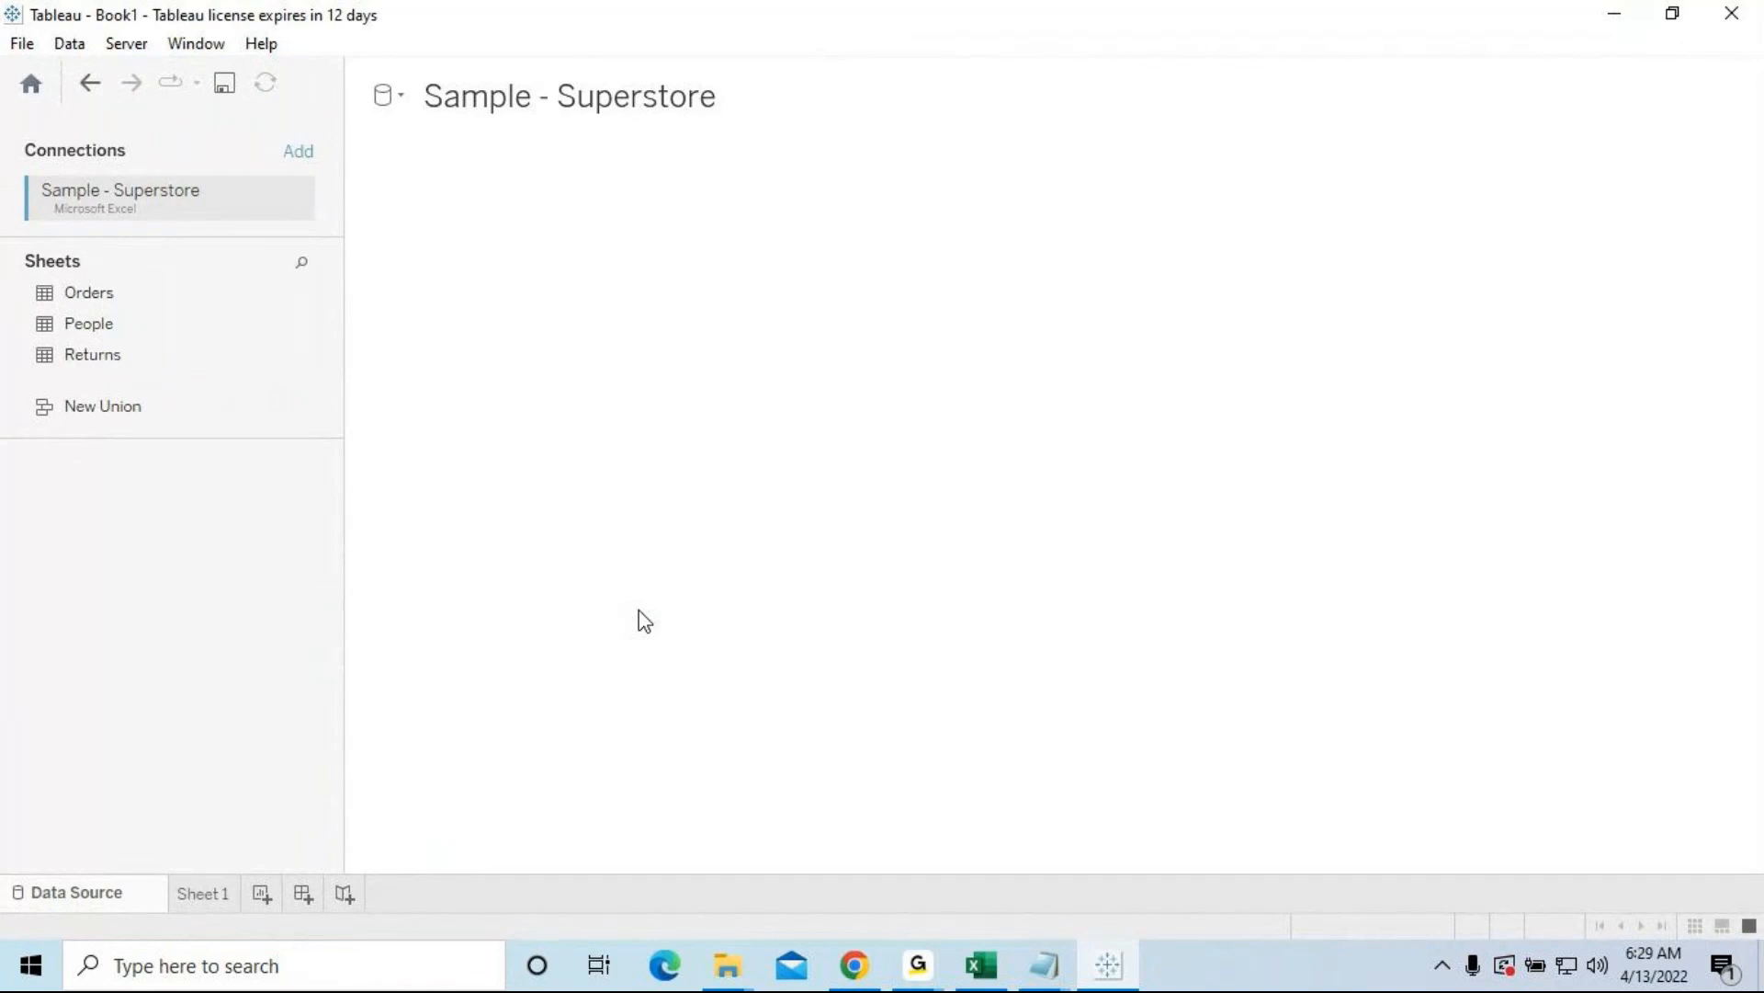
Step: Add the Orders sheet to the data source, collapse its table details to preview the data, and go to Sheet 1
{"action": "left_click", "coordinate": [109, 303]}
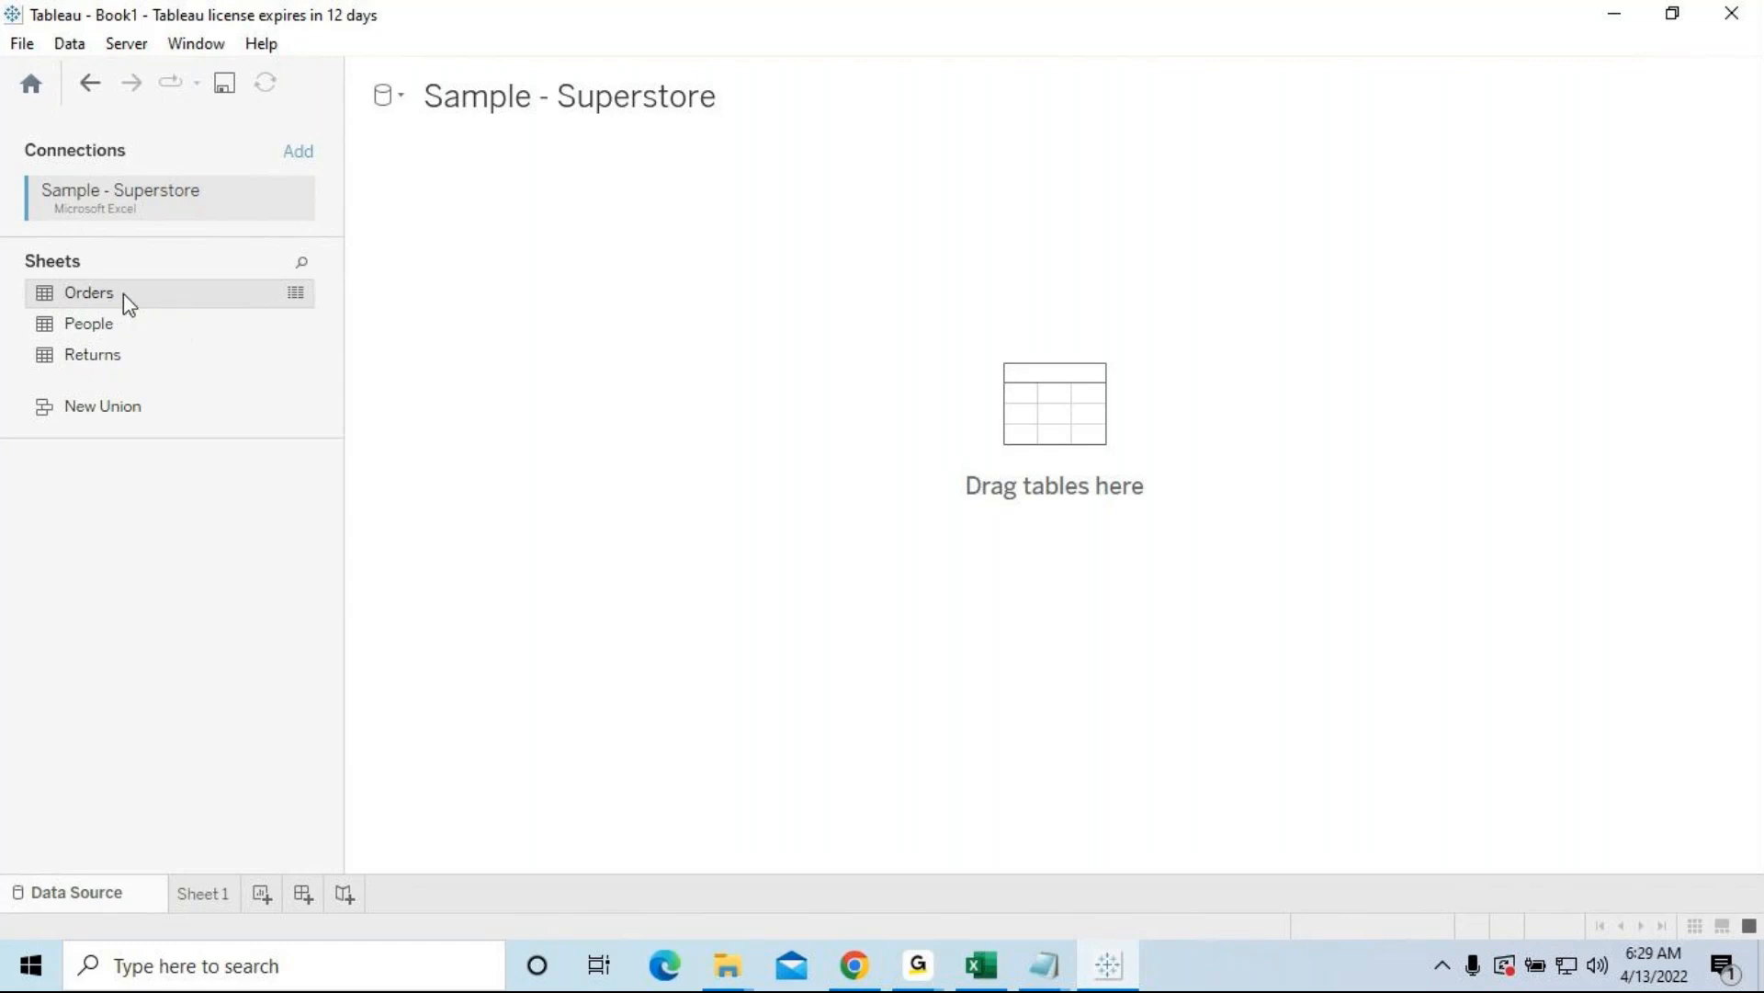
{"action": "double_click", "coordinate": [123, 294]}
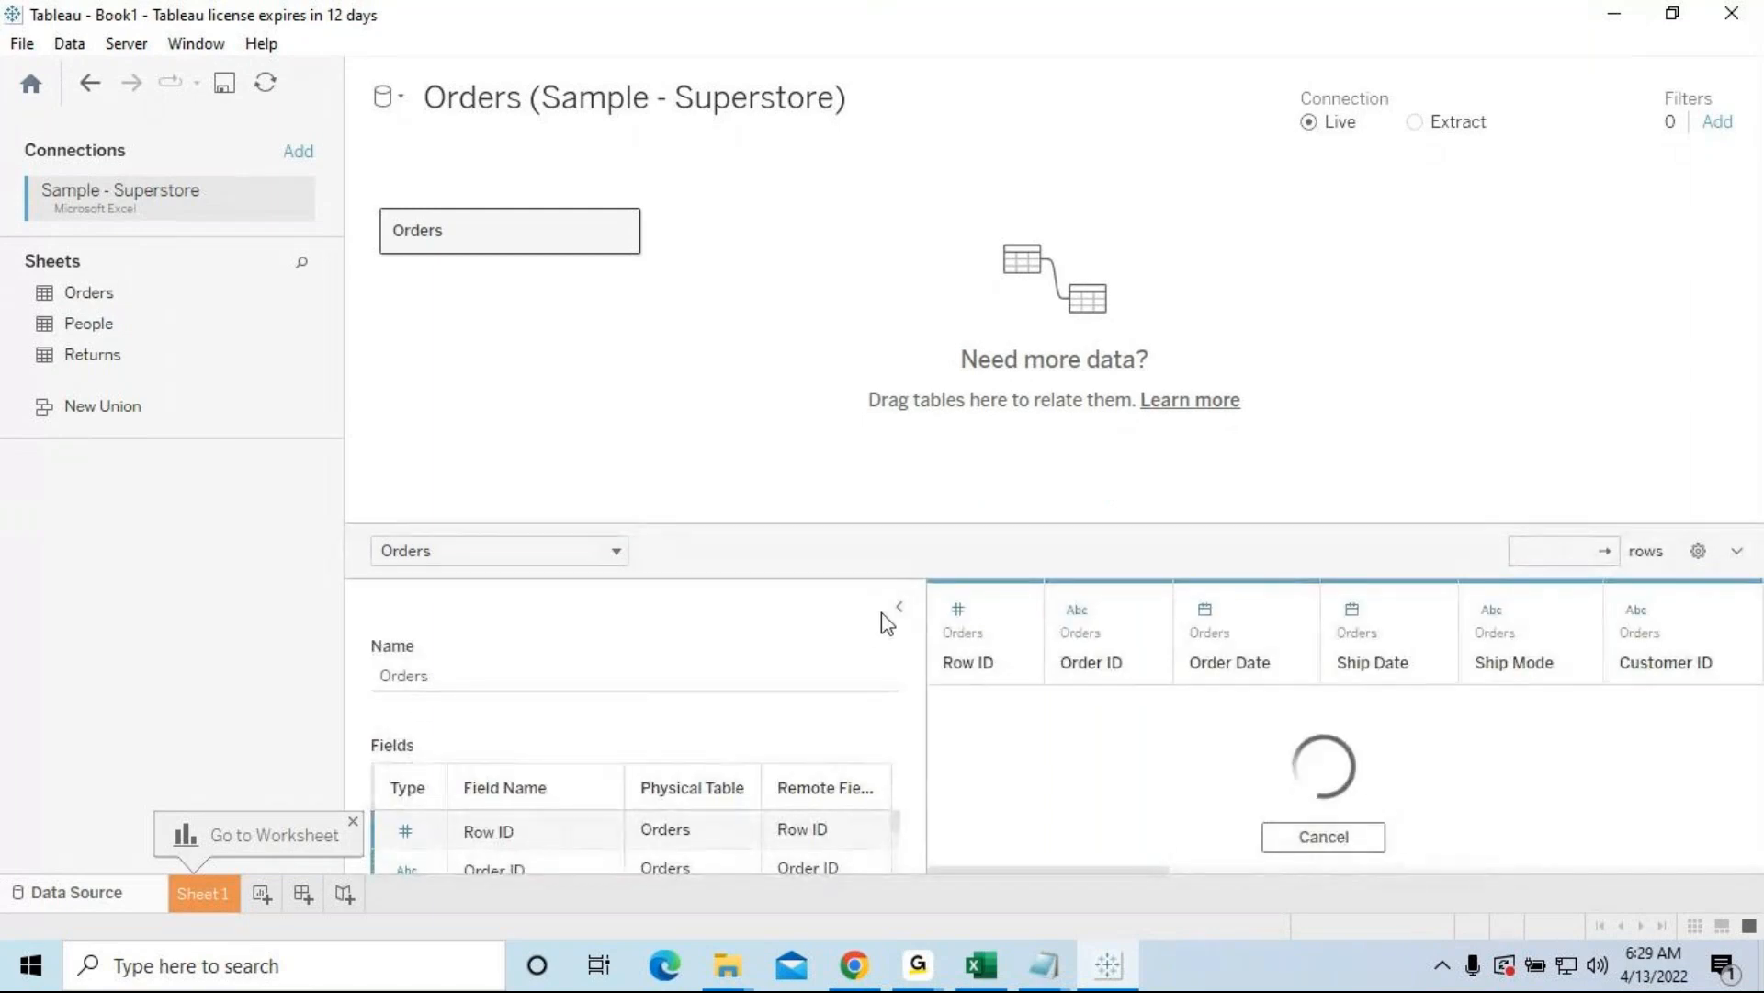
{"action": "left_click", "coordinate": [899, 606]}
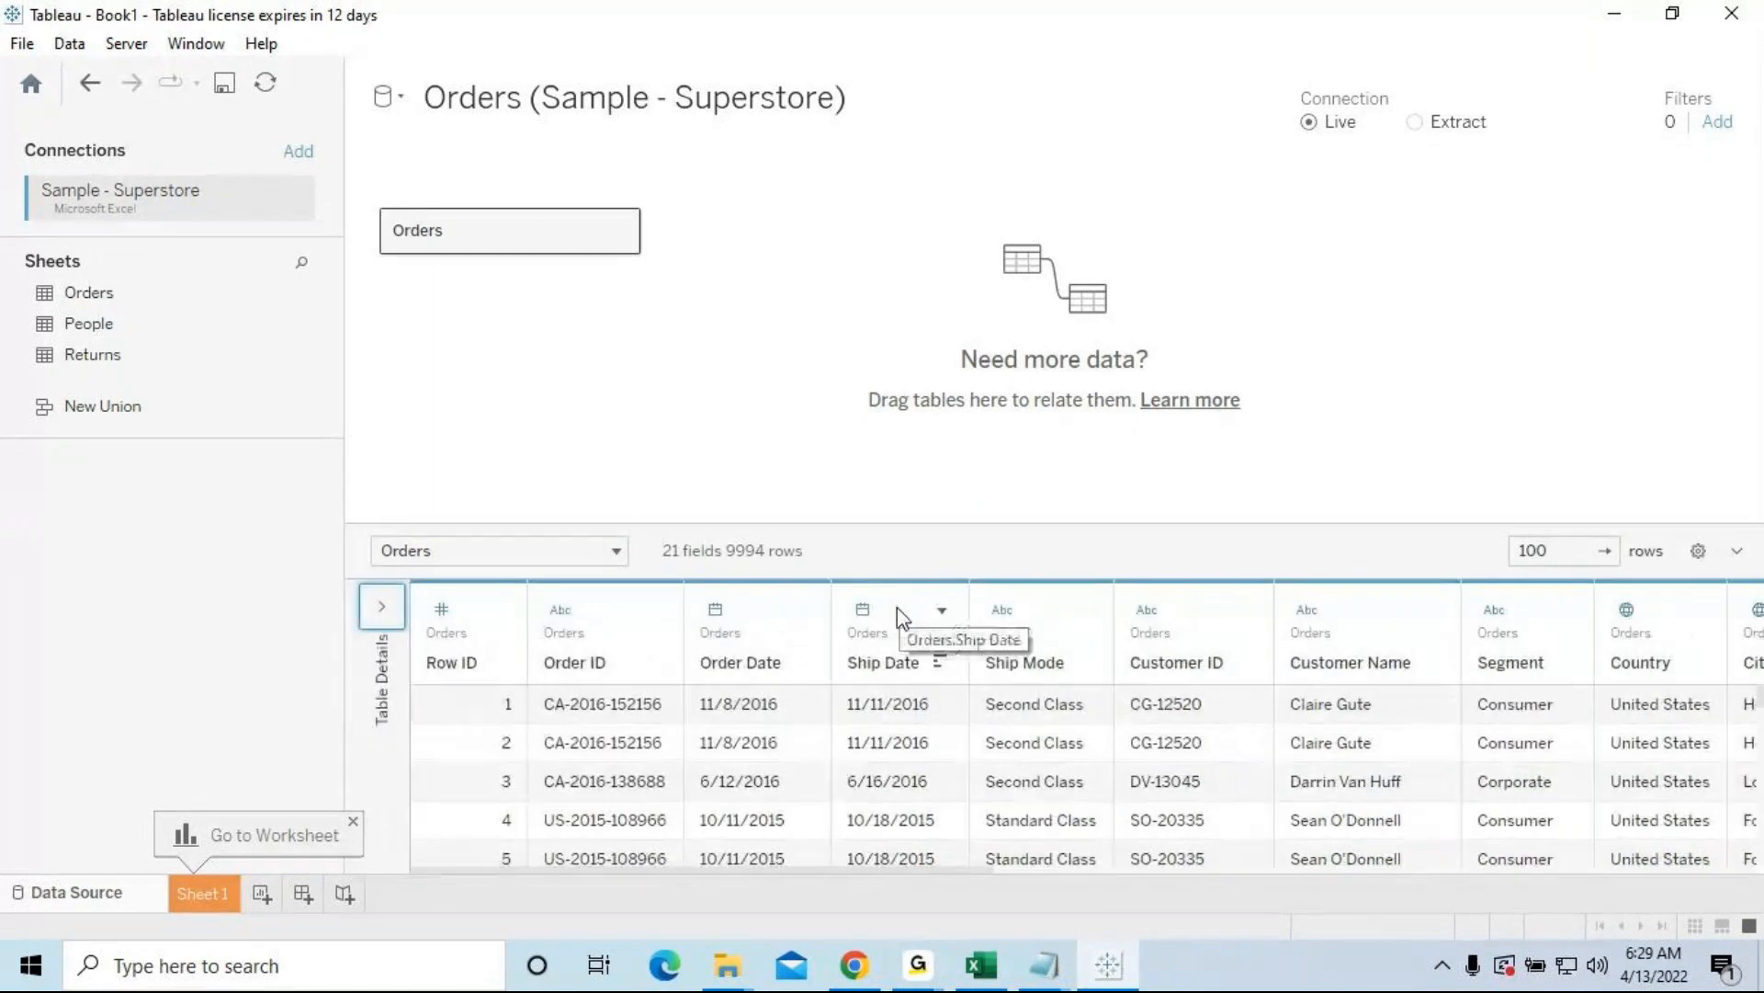
{"action": "left_click_drag", "start_coordinate": [873, 868], "coordinate": [784, 912]}
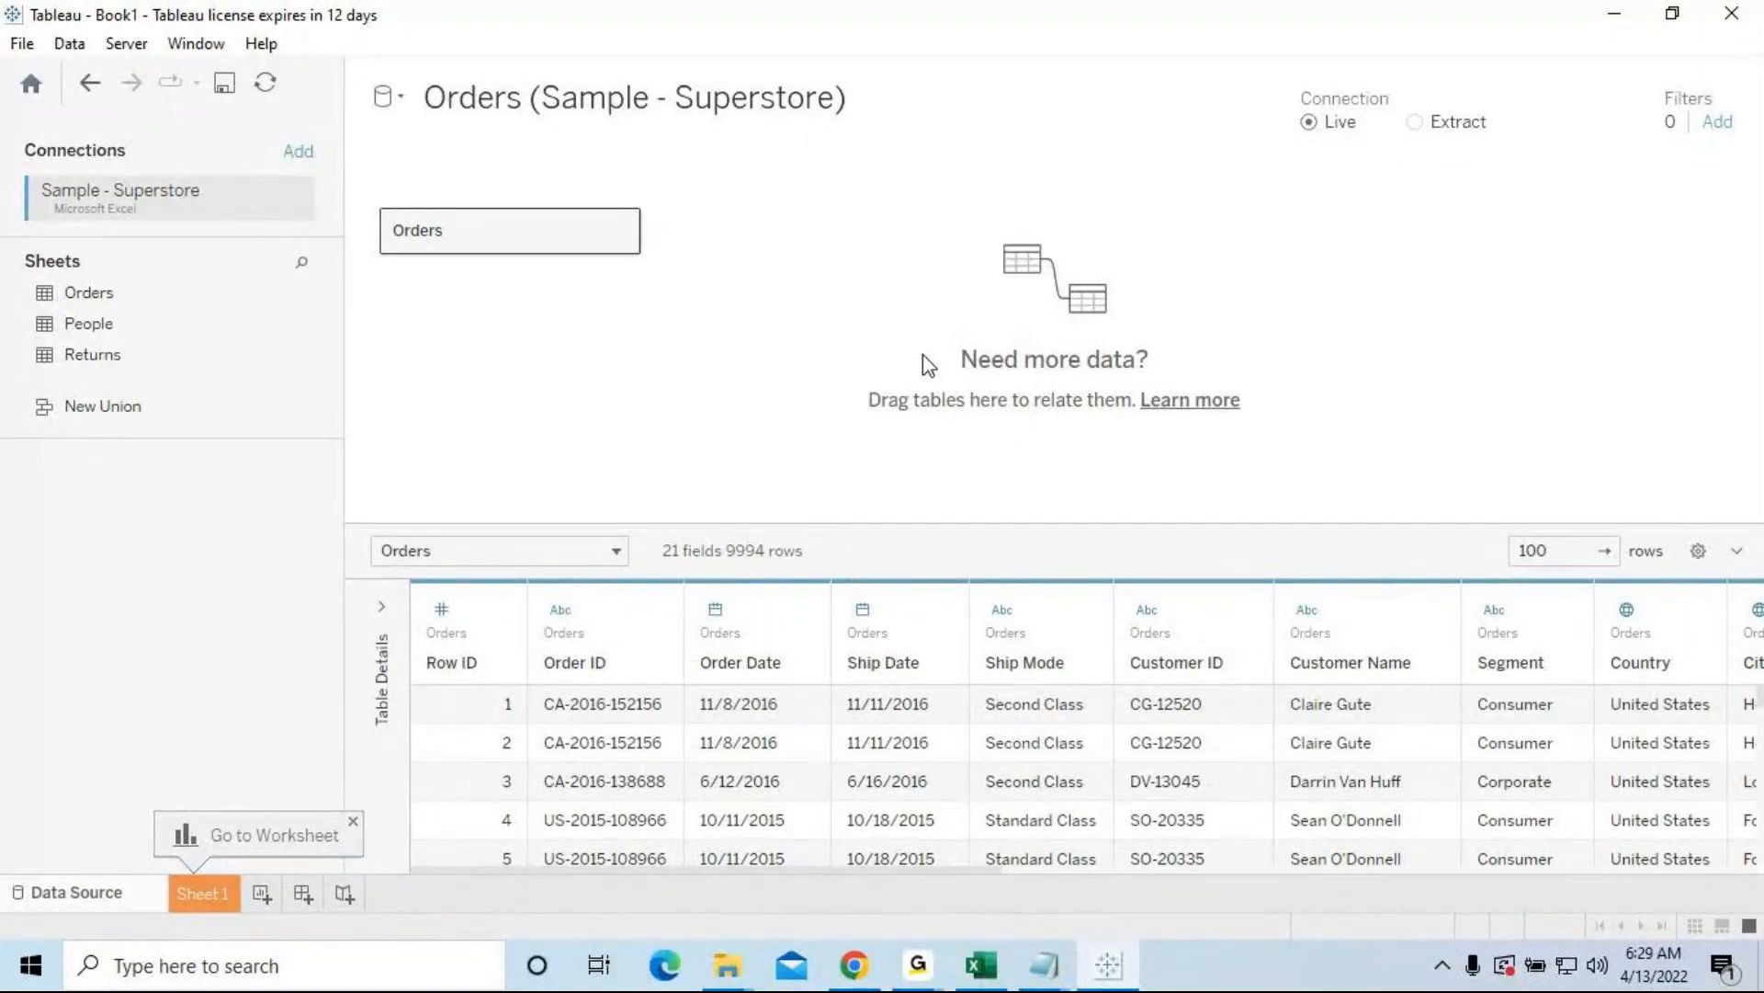
{"action": "left_click", "coordinate": [206, 891]}
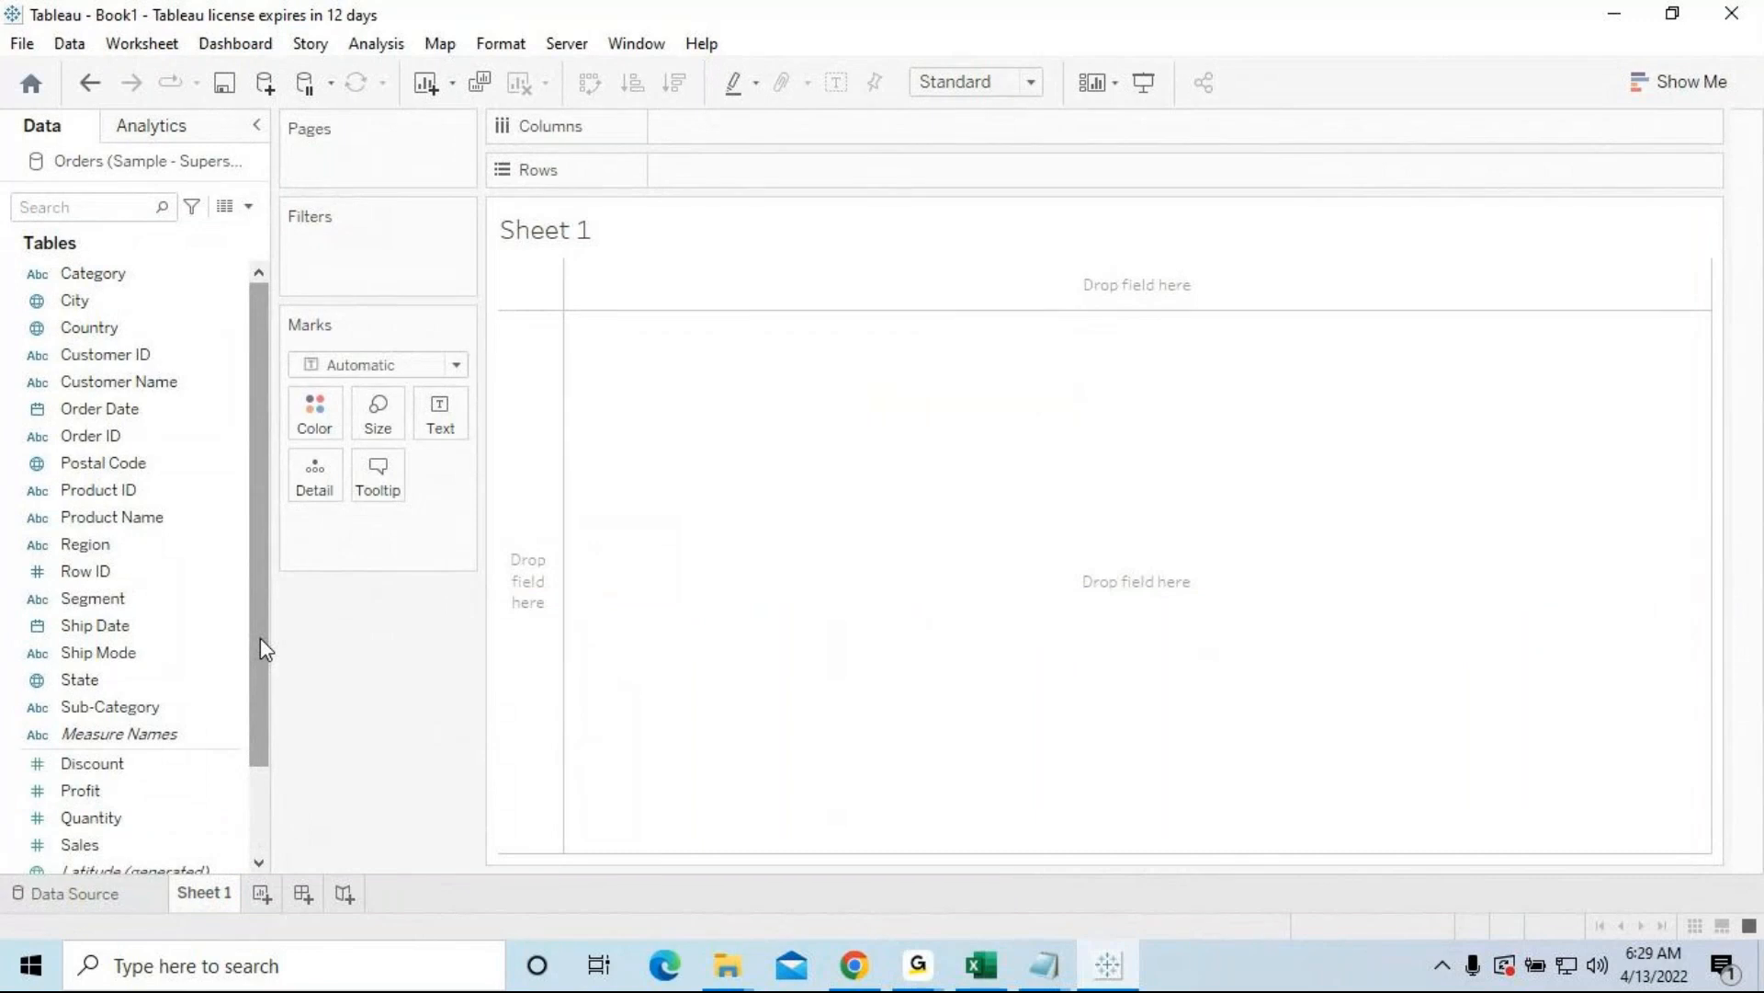
Step: Switch to the Notepad note, review its list of chart types, and return to the Tableau worksheet
{"action": "left_click", "coordinate": [1055, 979]}
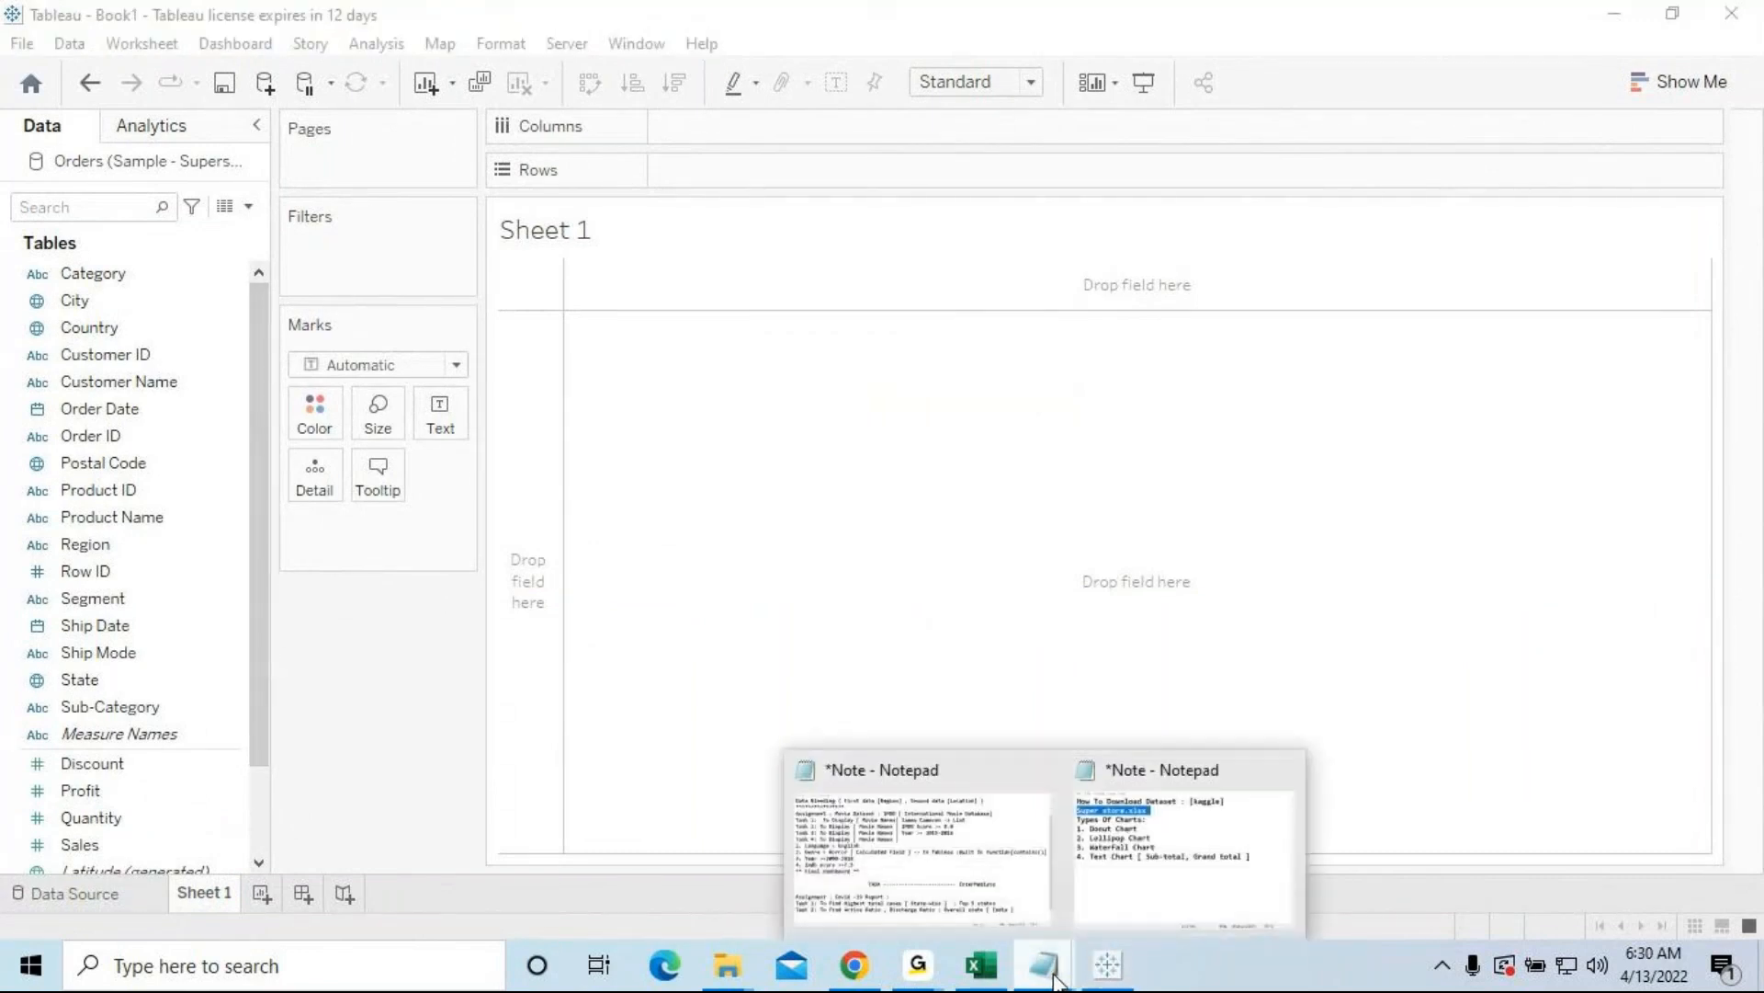
{"action": "left_click", "coordinate": [1095, 885]}
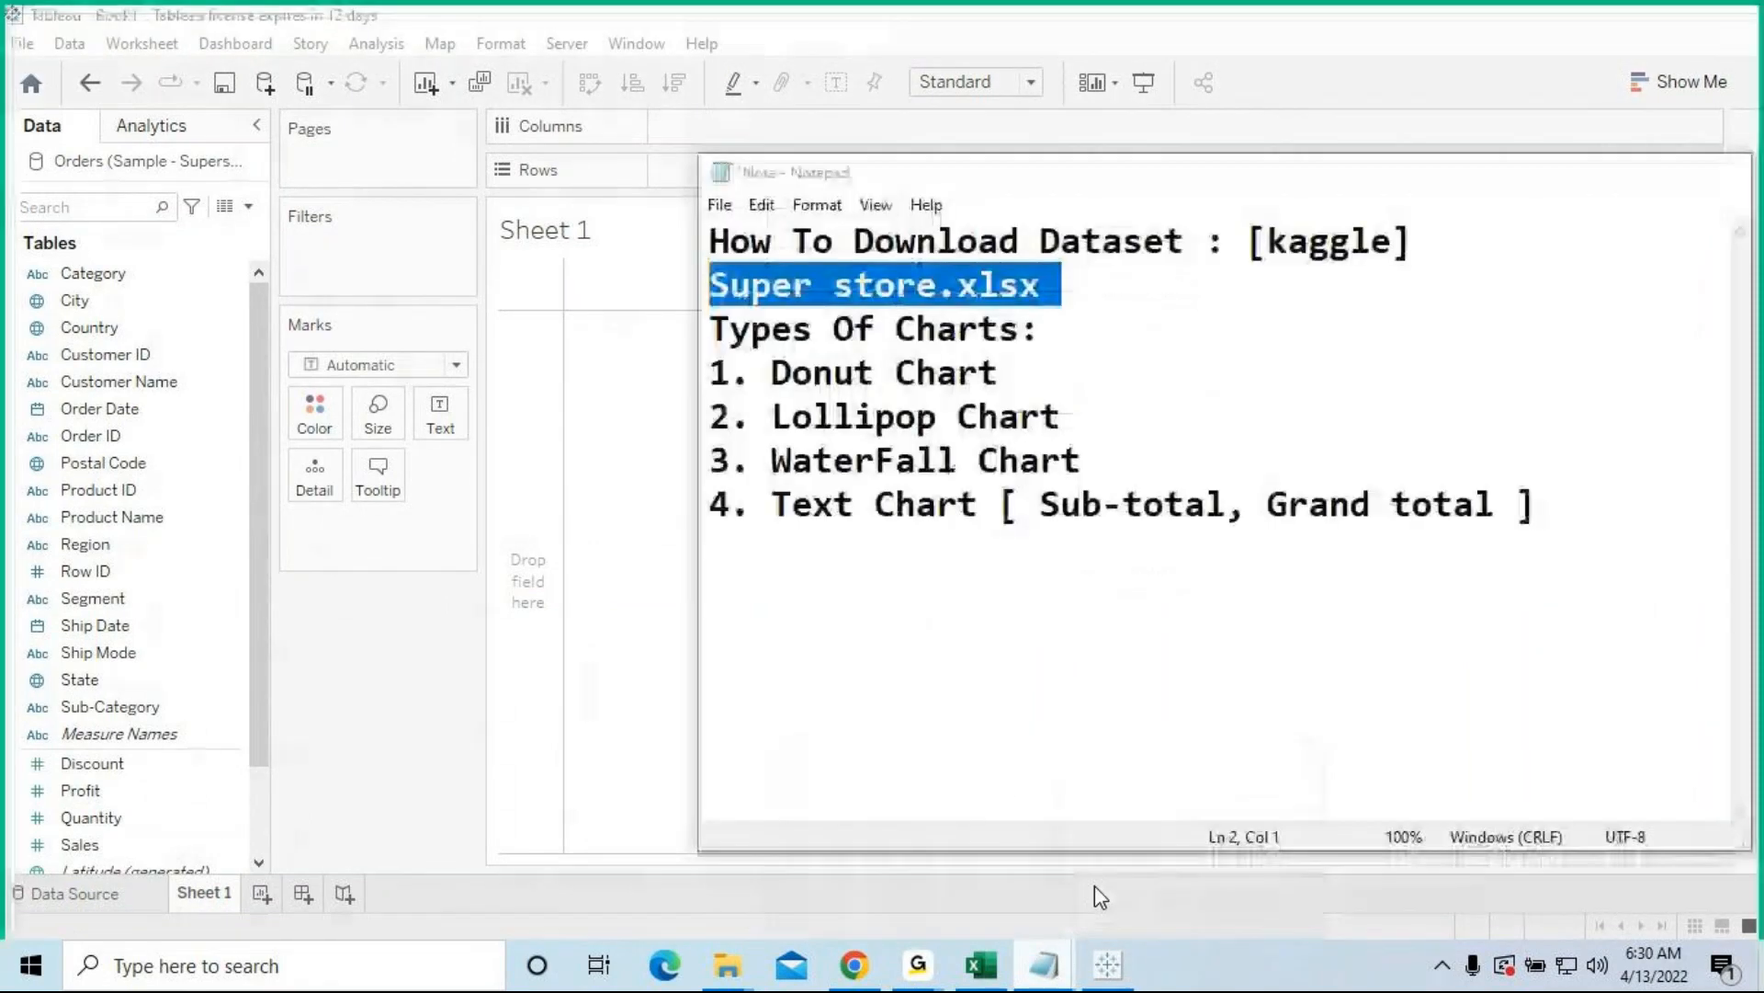
{"action": "left_click", "coordinate": [1059, 305]}
{"action": "left_click_drag", "start_coordinate": [1014, 368], "coordinate": [765, 372]}
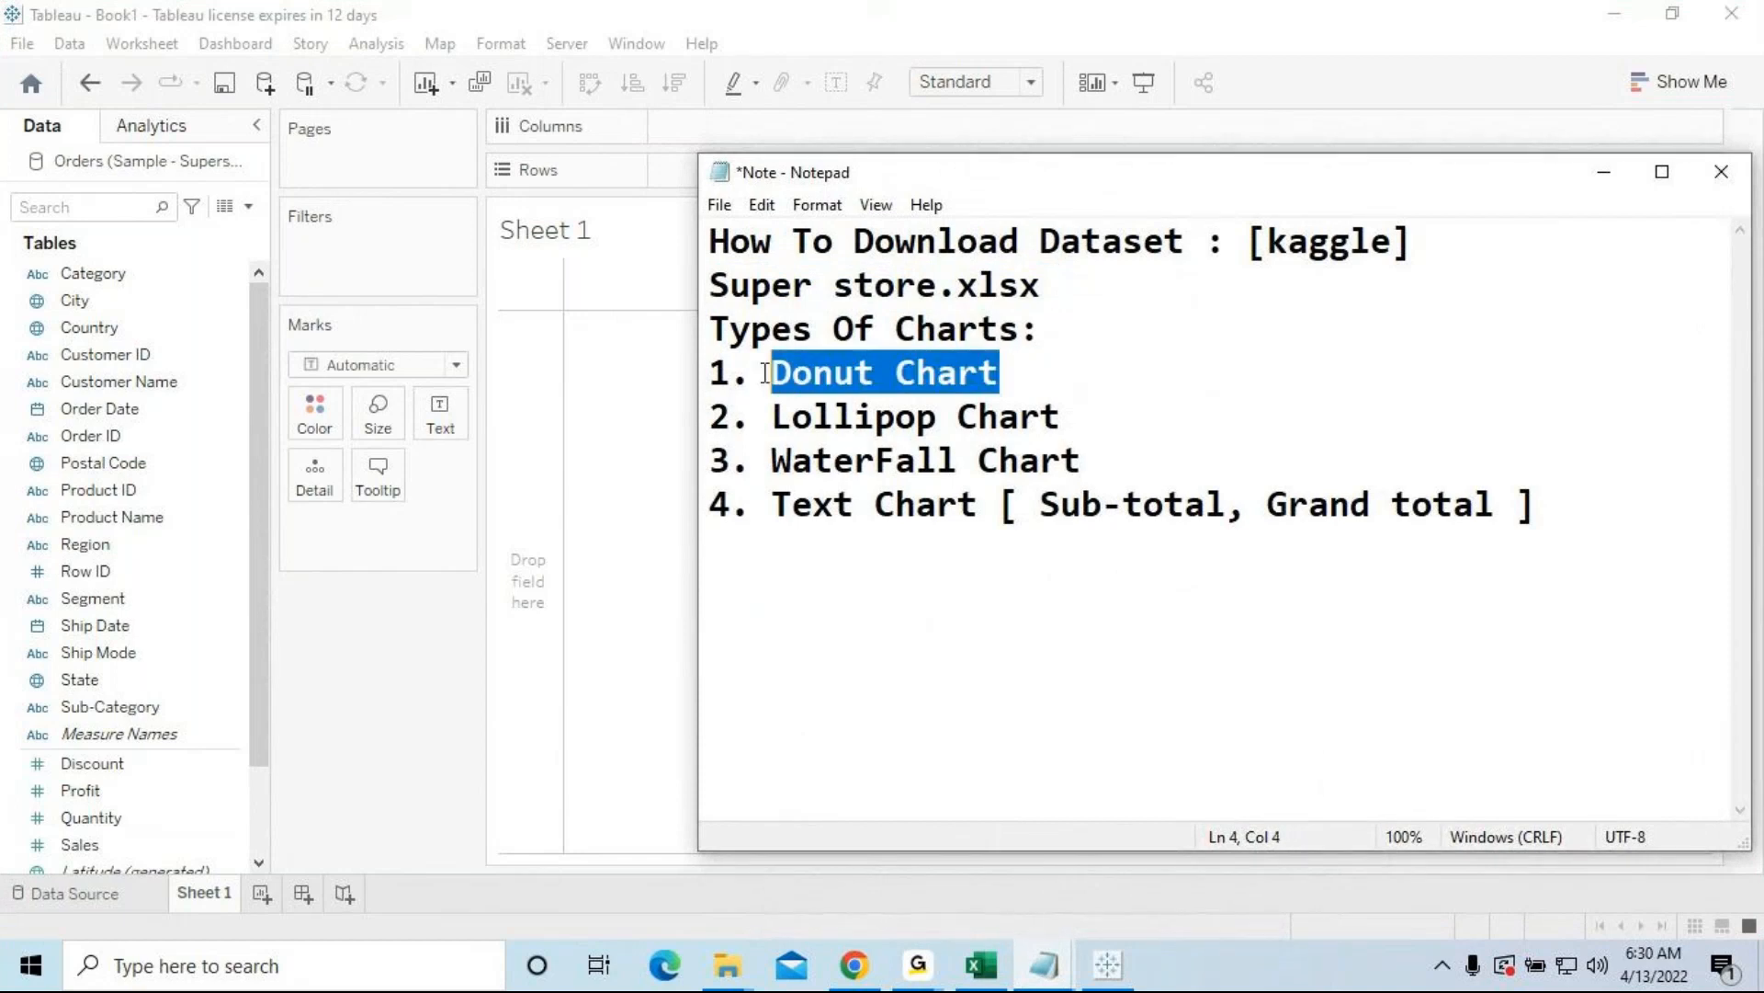
{"action": "left_click_drag", "start_coordinate": [1077, 418], "coordinate": [772, 418]}
{"action": "left_click_drag", "start_coordinate": [1077, 462], "coordinate": [1539, 510]}
{"action": "left_click", "coordinate": [1530, 623]}
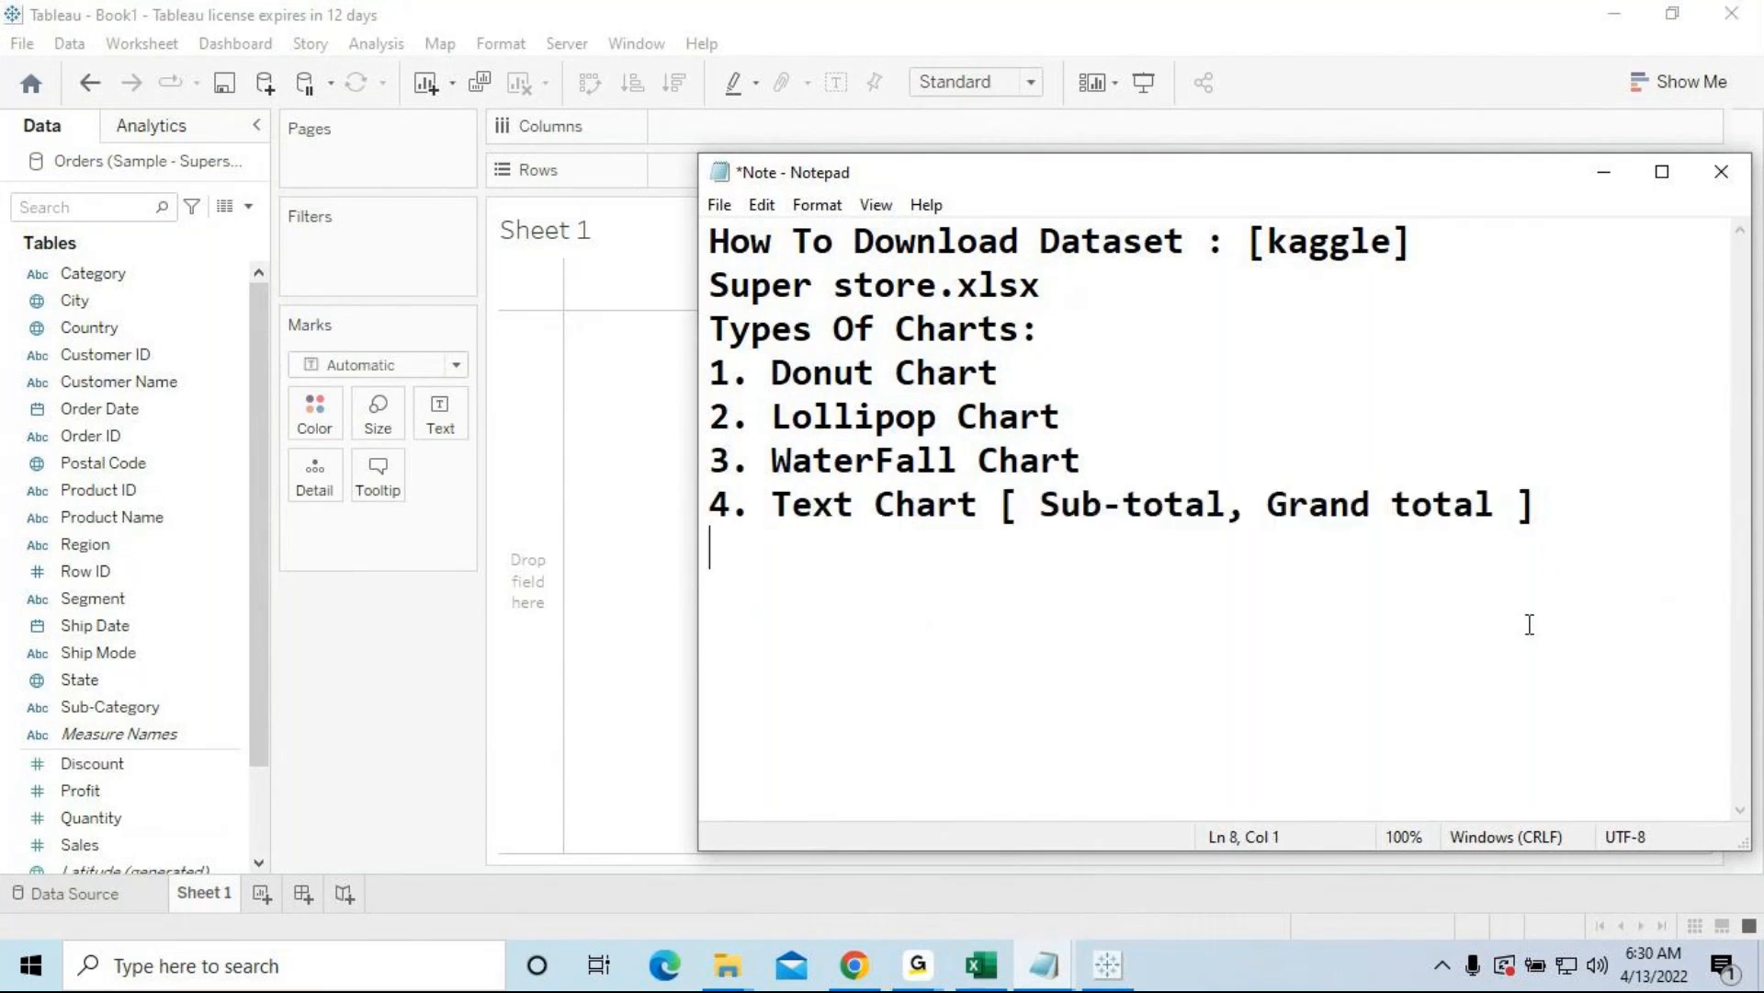
{"action": "left_click", "coordinate": [1605, 174]}
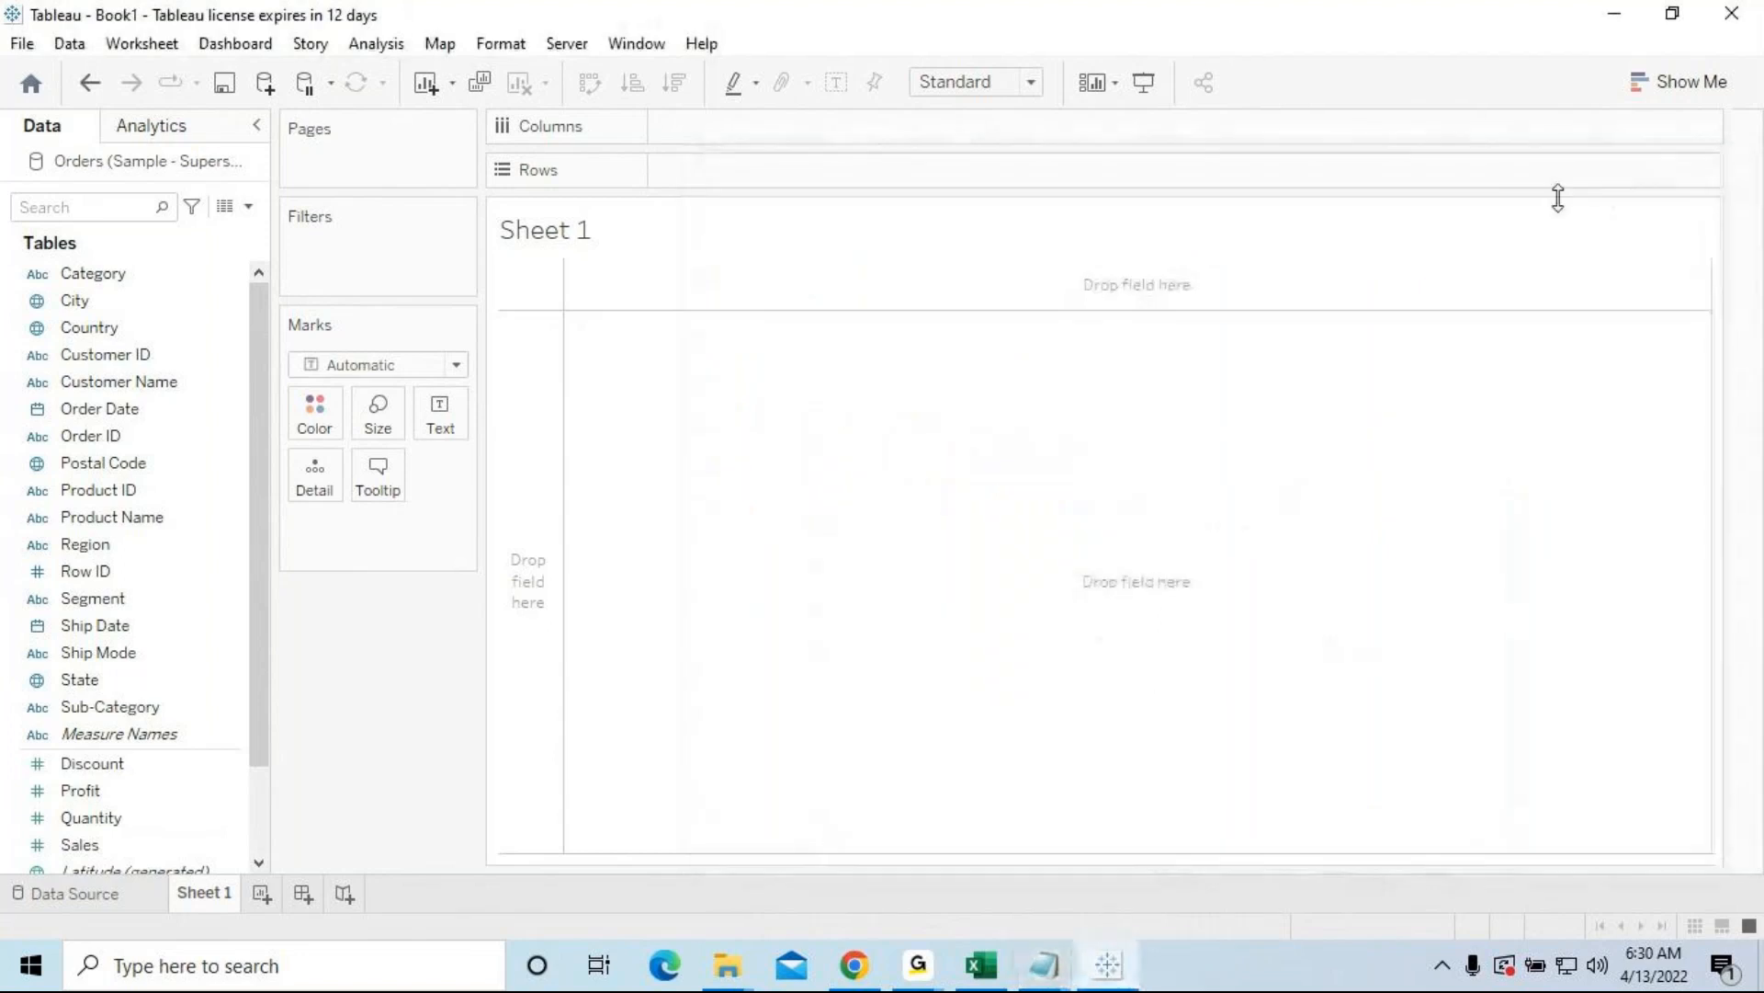
Step: In the Notepad note, extend the Donut Chart line with ": Create Calculated Field[Donut]-> Set Value as 0" and widen the window to fit it
{"action": "left_click_drag", "start_coordinate": [267, 458], "coordinate": [266, 631]}
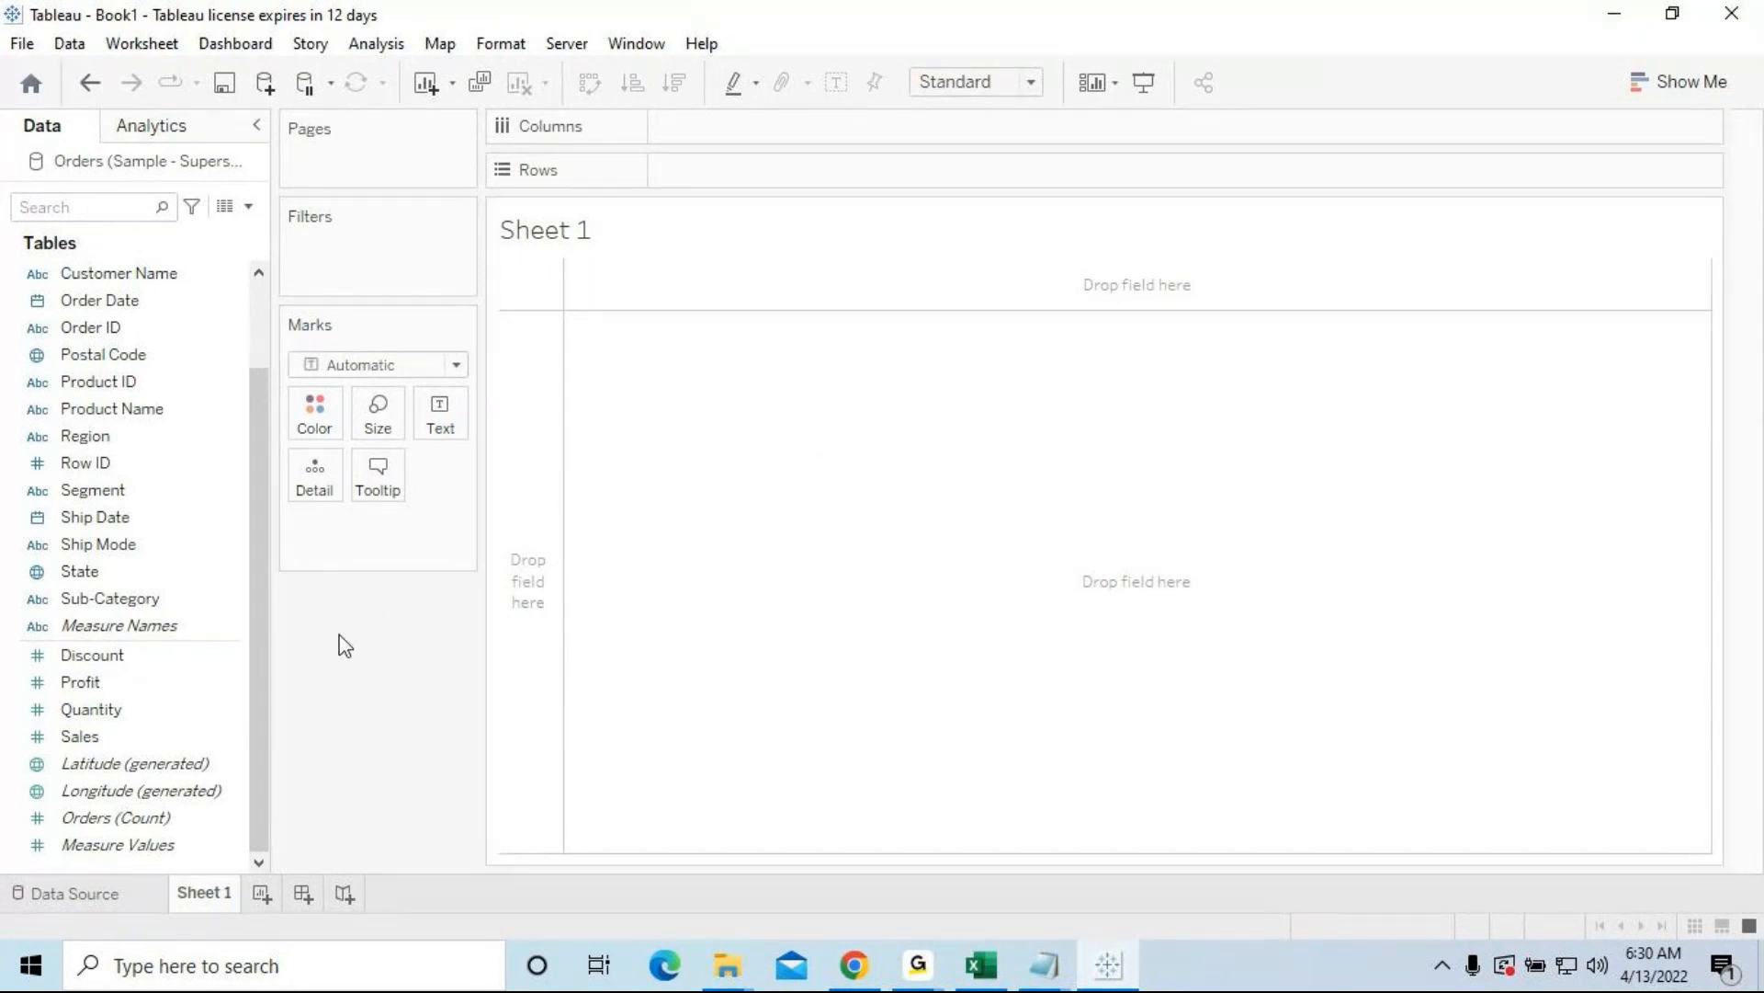
{"action": "left_click", "coordinate": [1049, 980]}
{"action": "left_click", "coordinate": [1018, 363]}
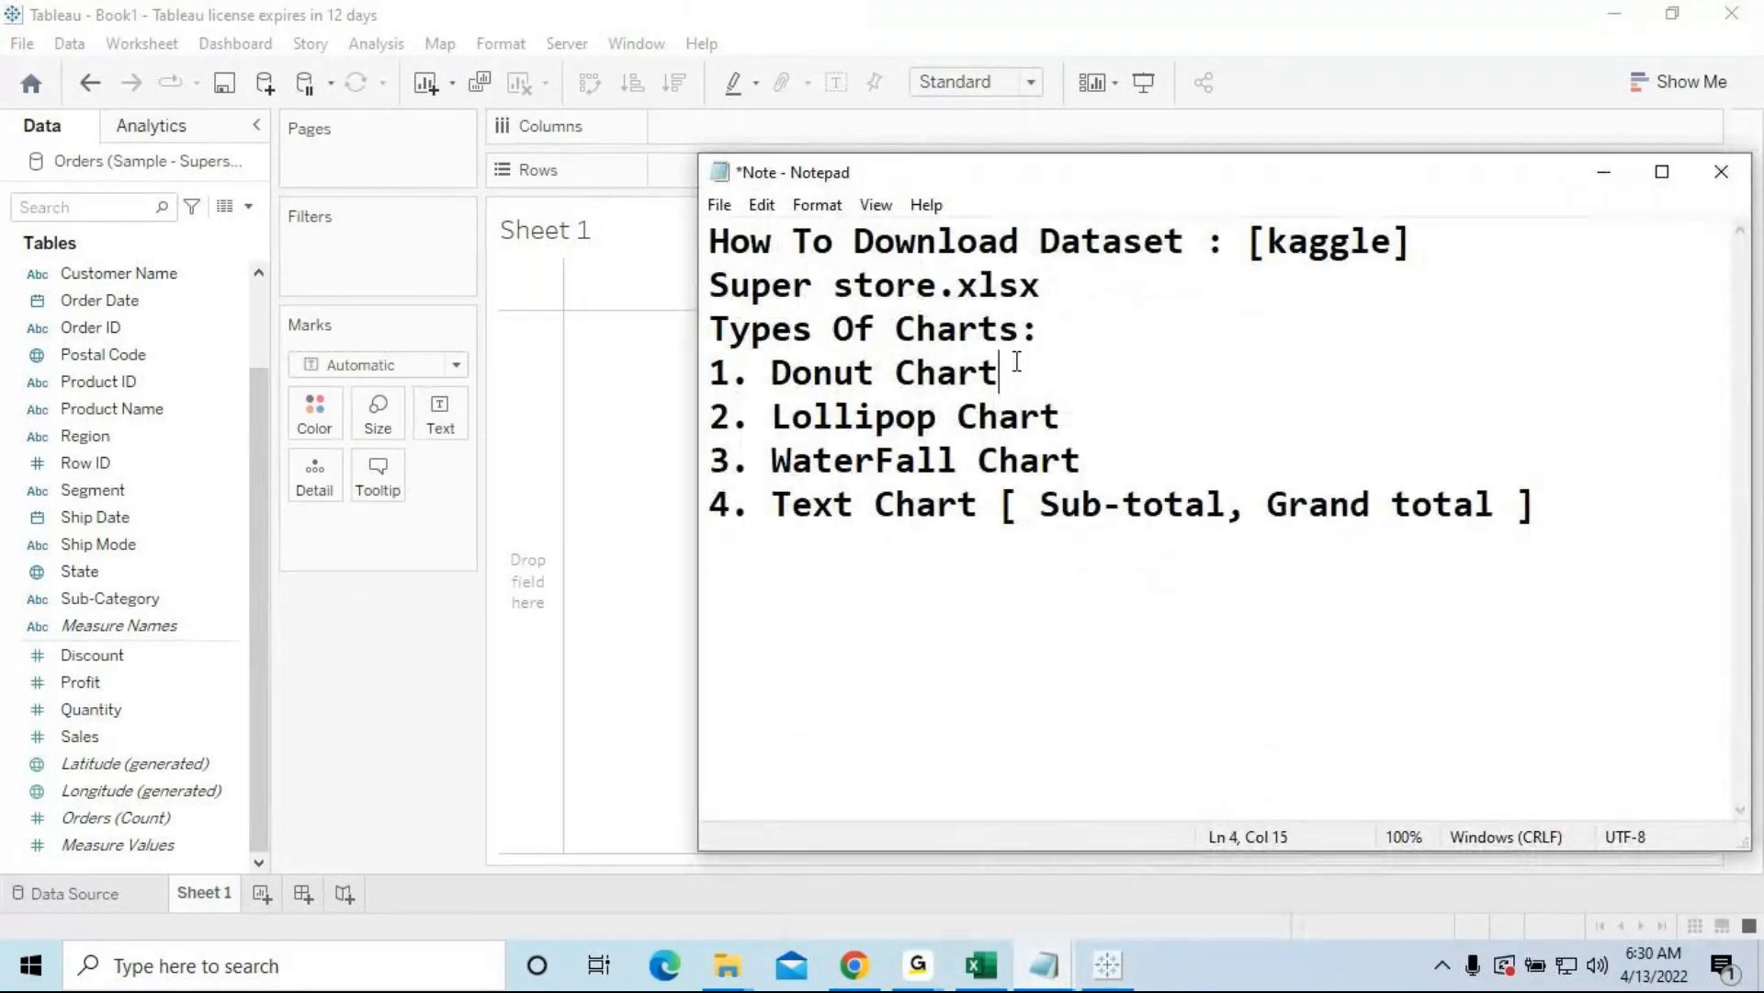
{"action": "type", "text": ": Create C"}
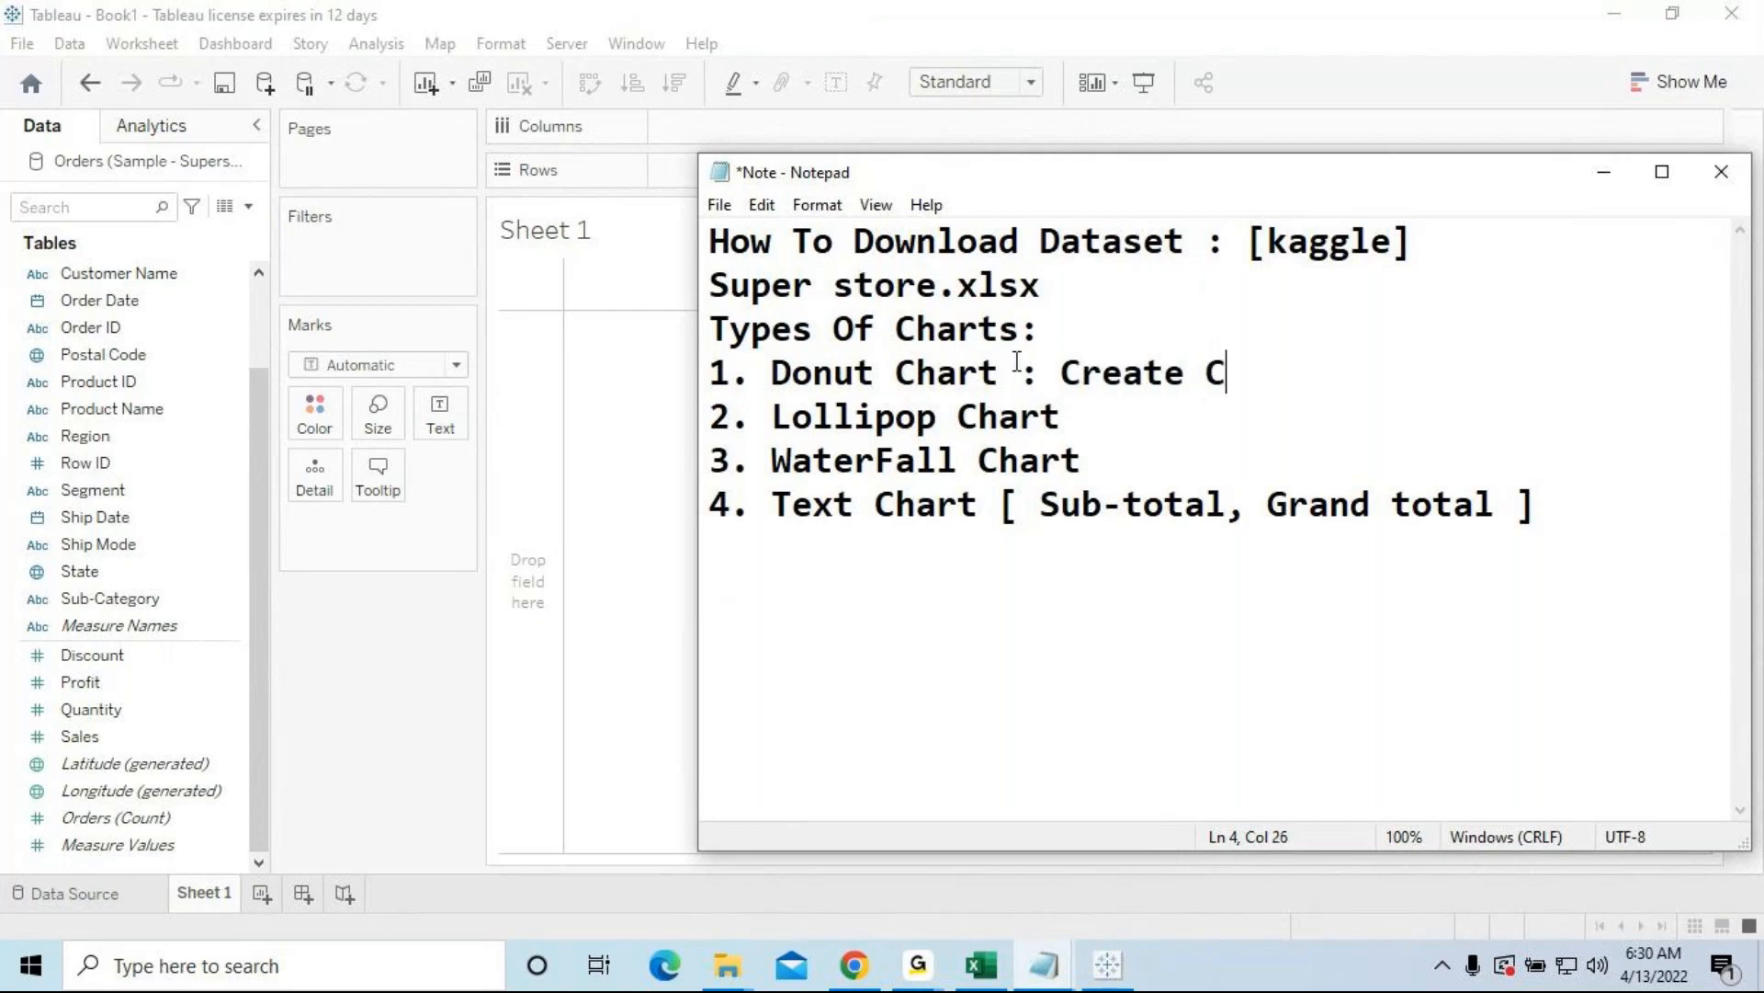
{"action": "type", "text": "alculated "}
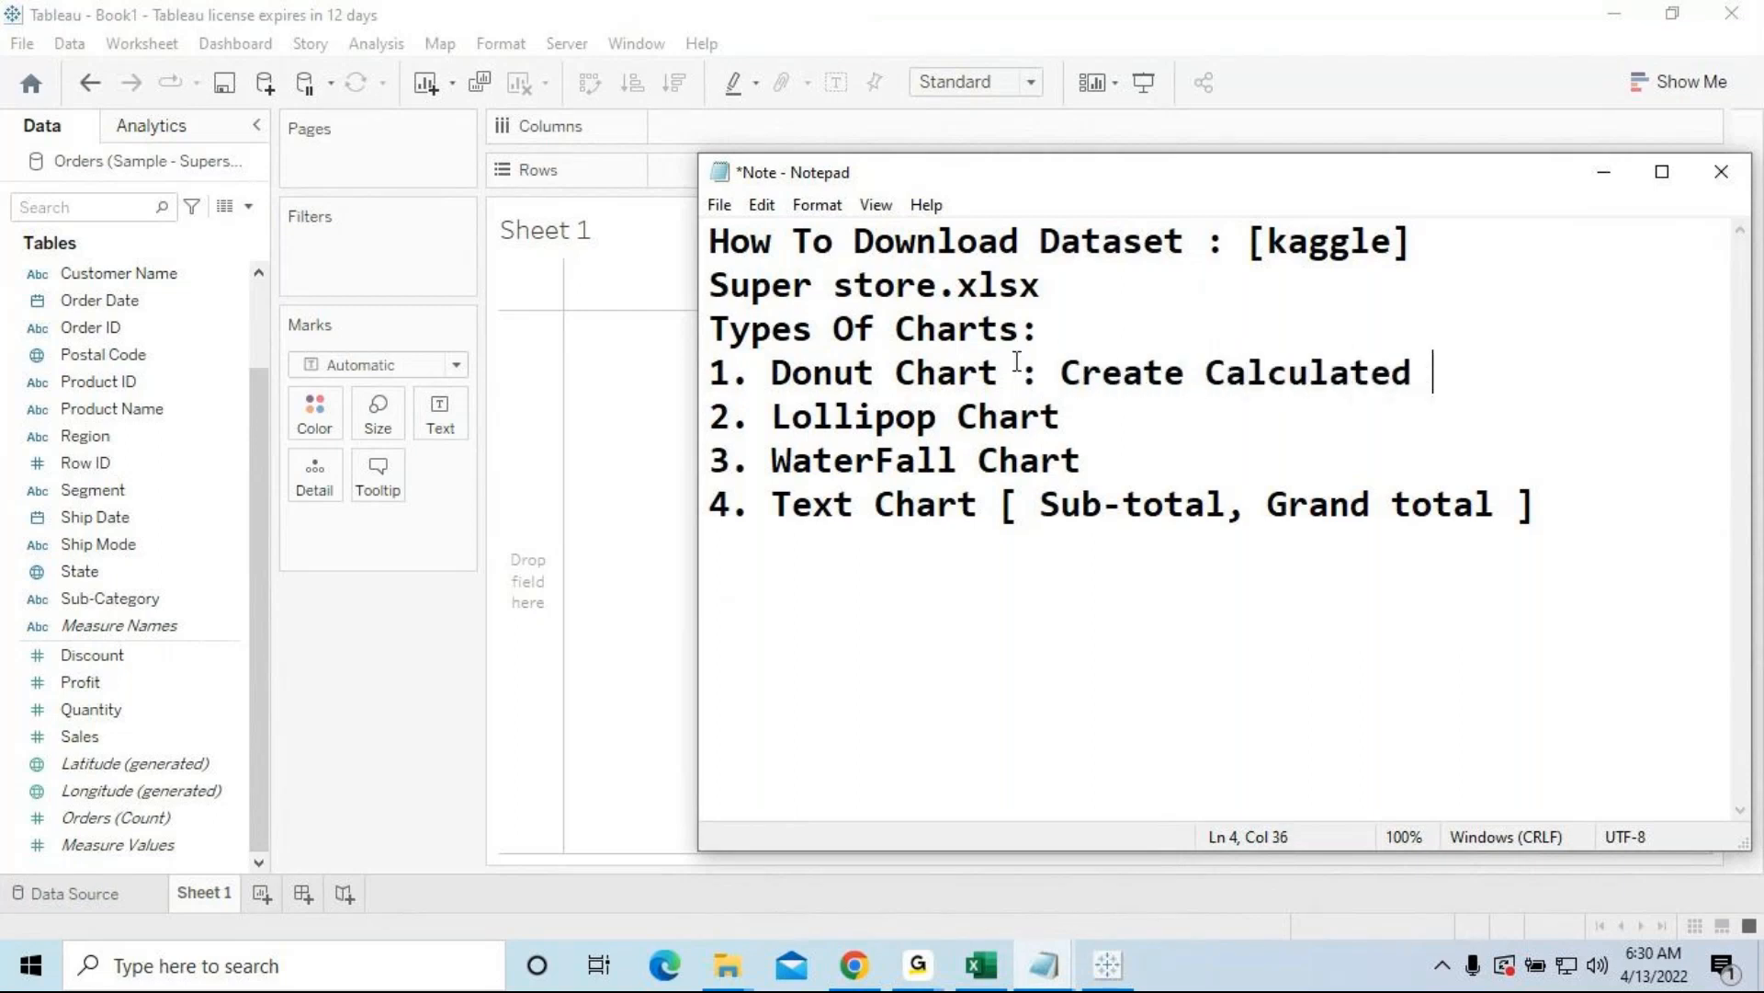
{"action": "type", "text": "Field["}
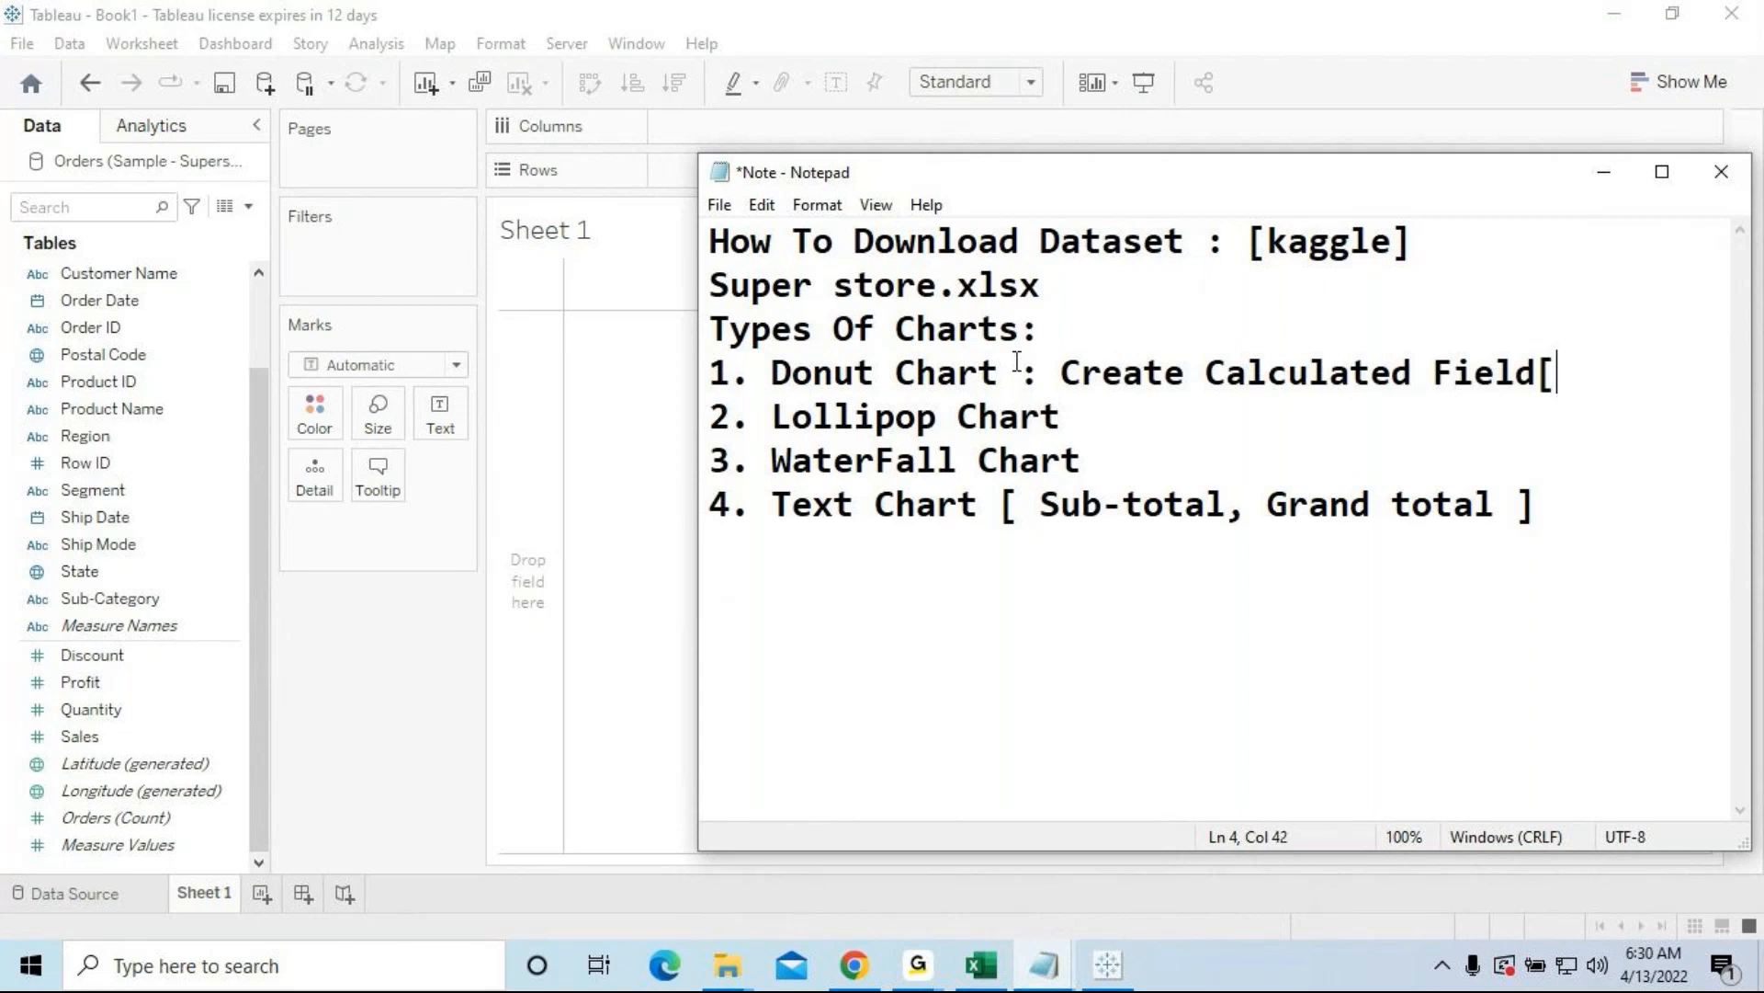
{"action": "type", "text": "Donut]"}
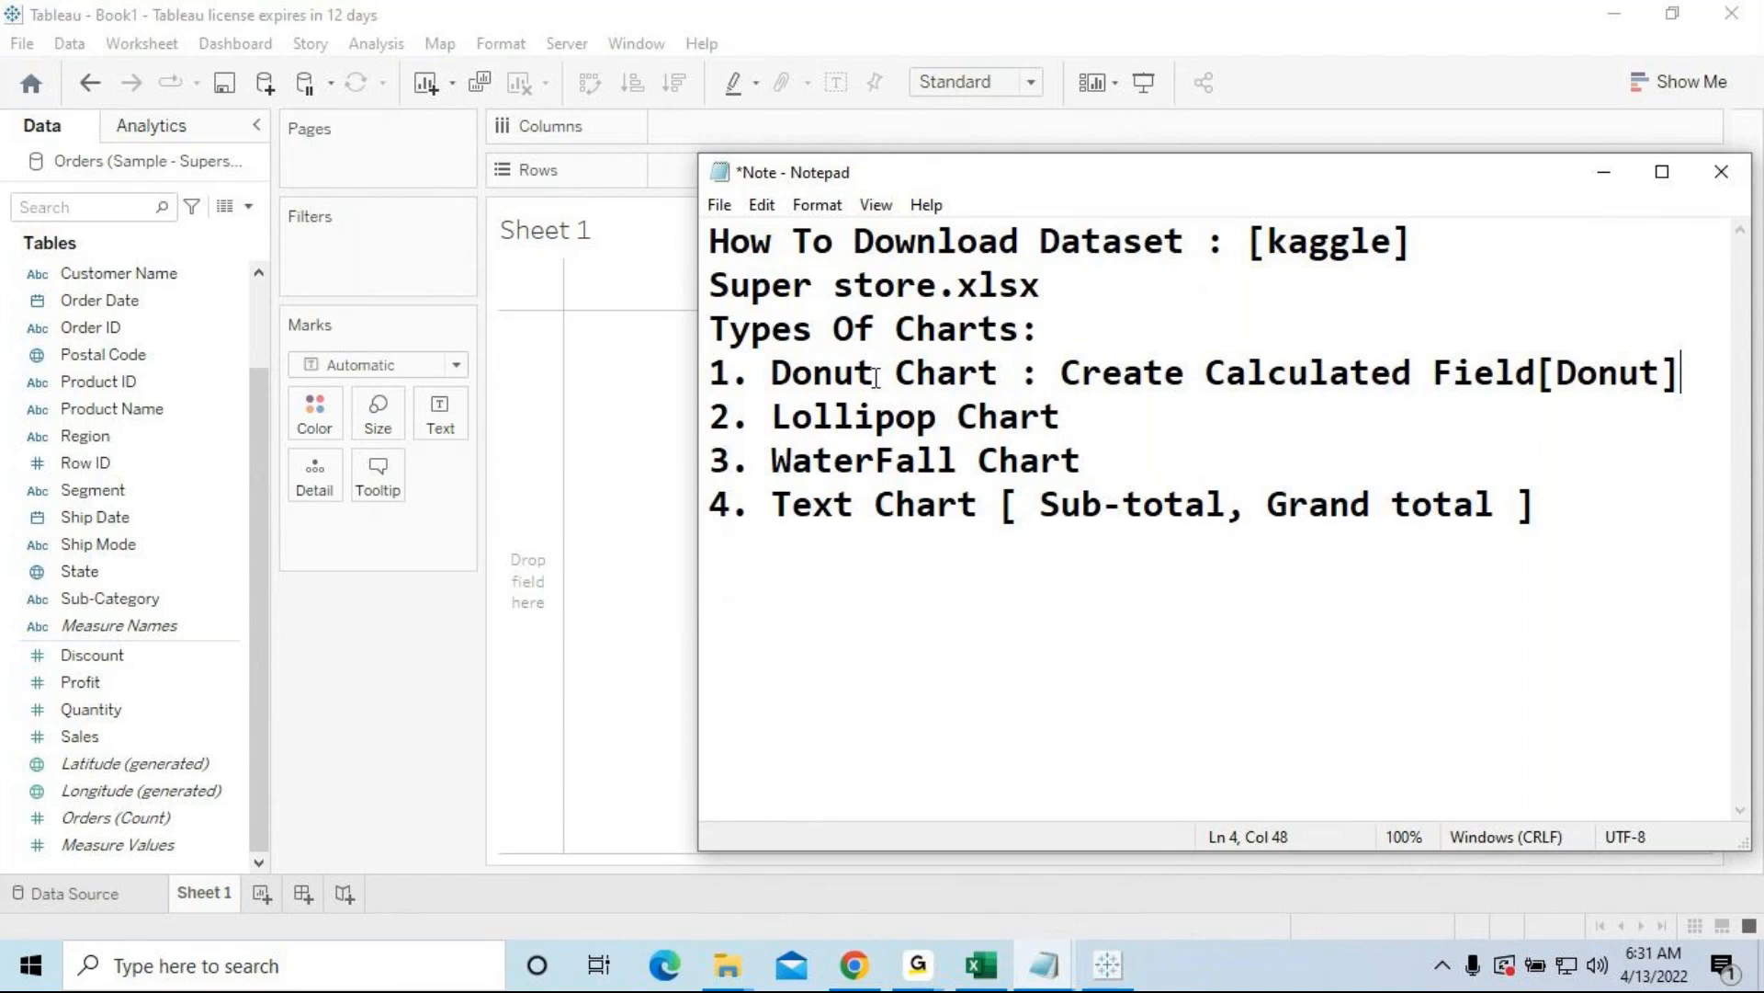
{"action": "left_click_drag", "start_coordinate": [691, 389], "coordinate": [399, 400]}
{"action": "type", "text": "-> Set Va"}
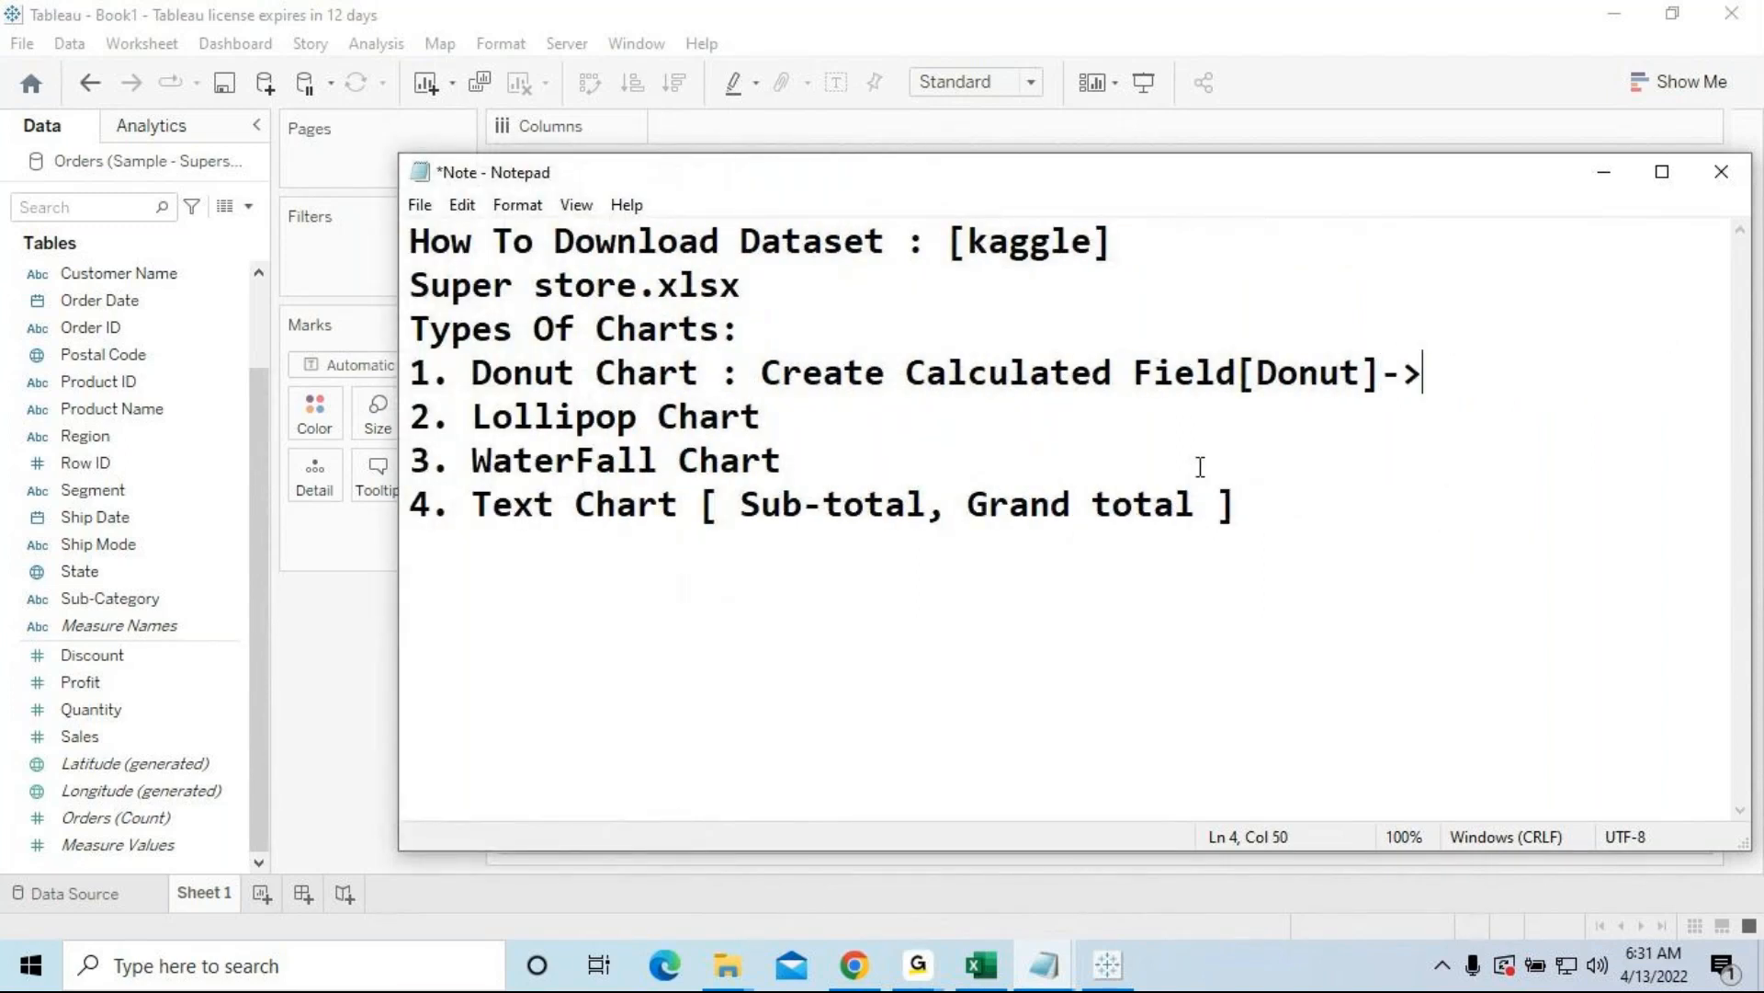
{"action": "type", "text": "lue as "}
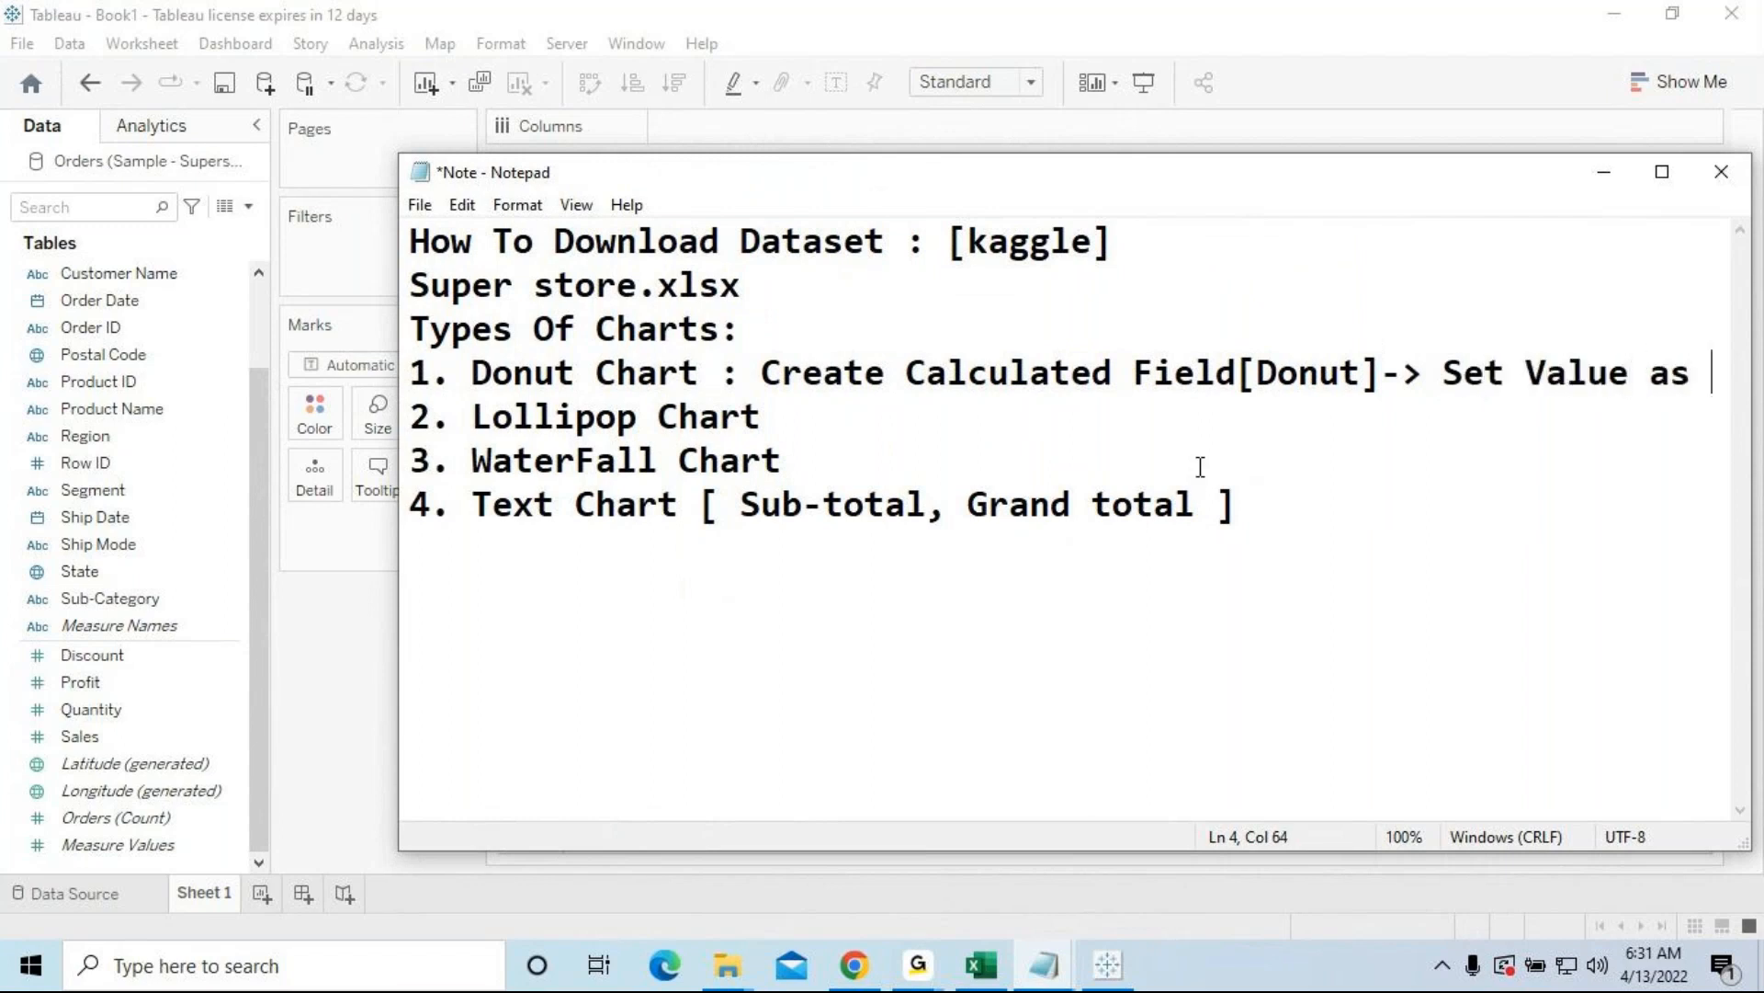
{"action": "type", "text": "0"}
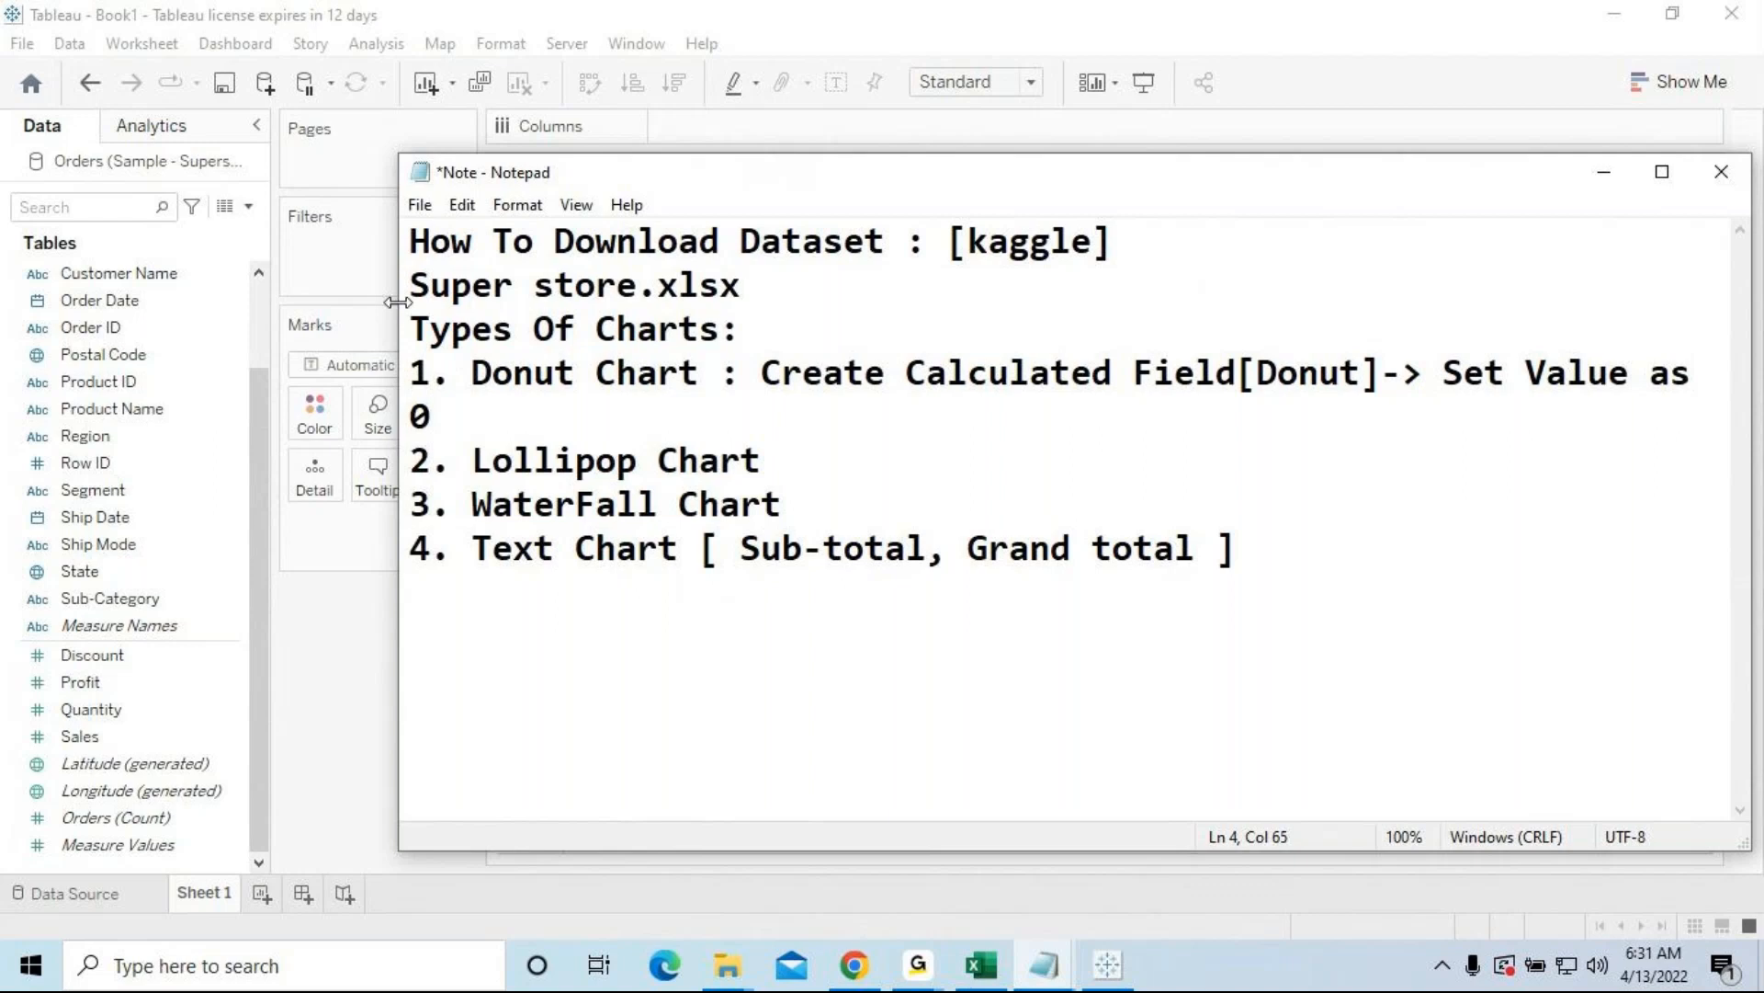
{"action": "left_click_drag", "start_coordinate": [395, 300], "coordinate": [182, 300]}
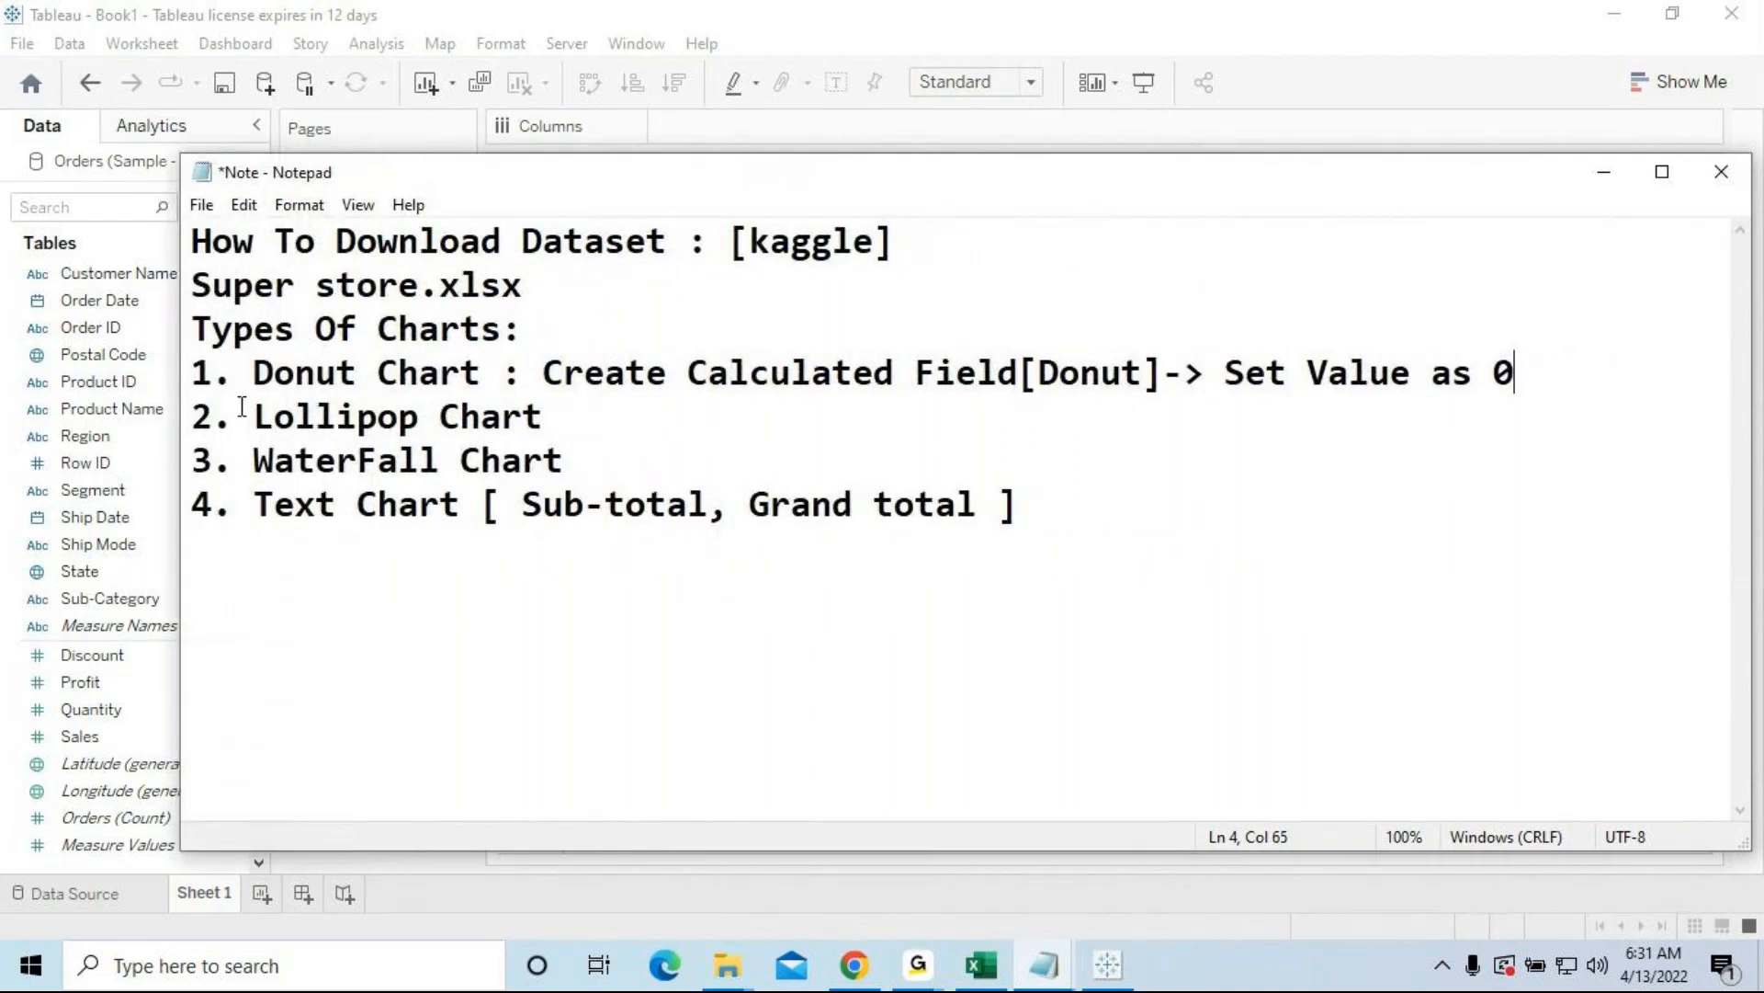
Step: Review the calculated field name and value in the note's Donut Chart line, then return to the Tableau worksheet
{"action": "left_click_drag", "start_coordinate": [250, 378], "coordinate": [1022, 381]}
{"action": "left_click", "coordinate": [531, 371]}
{"action": "left_click", "coordinate": [1038, 374]}
{"action": "left_click_drag", "start_coordinate": [1060, 371], "coordinate": [1153, 375]}
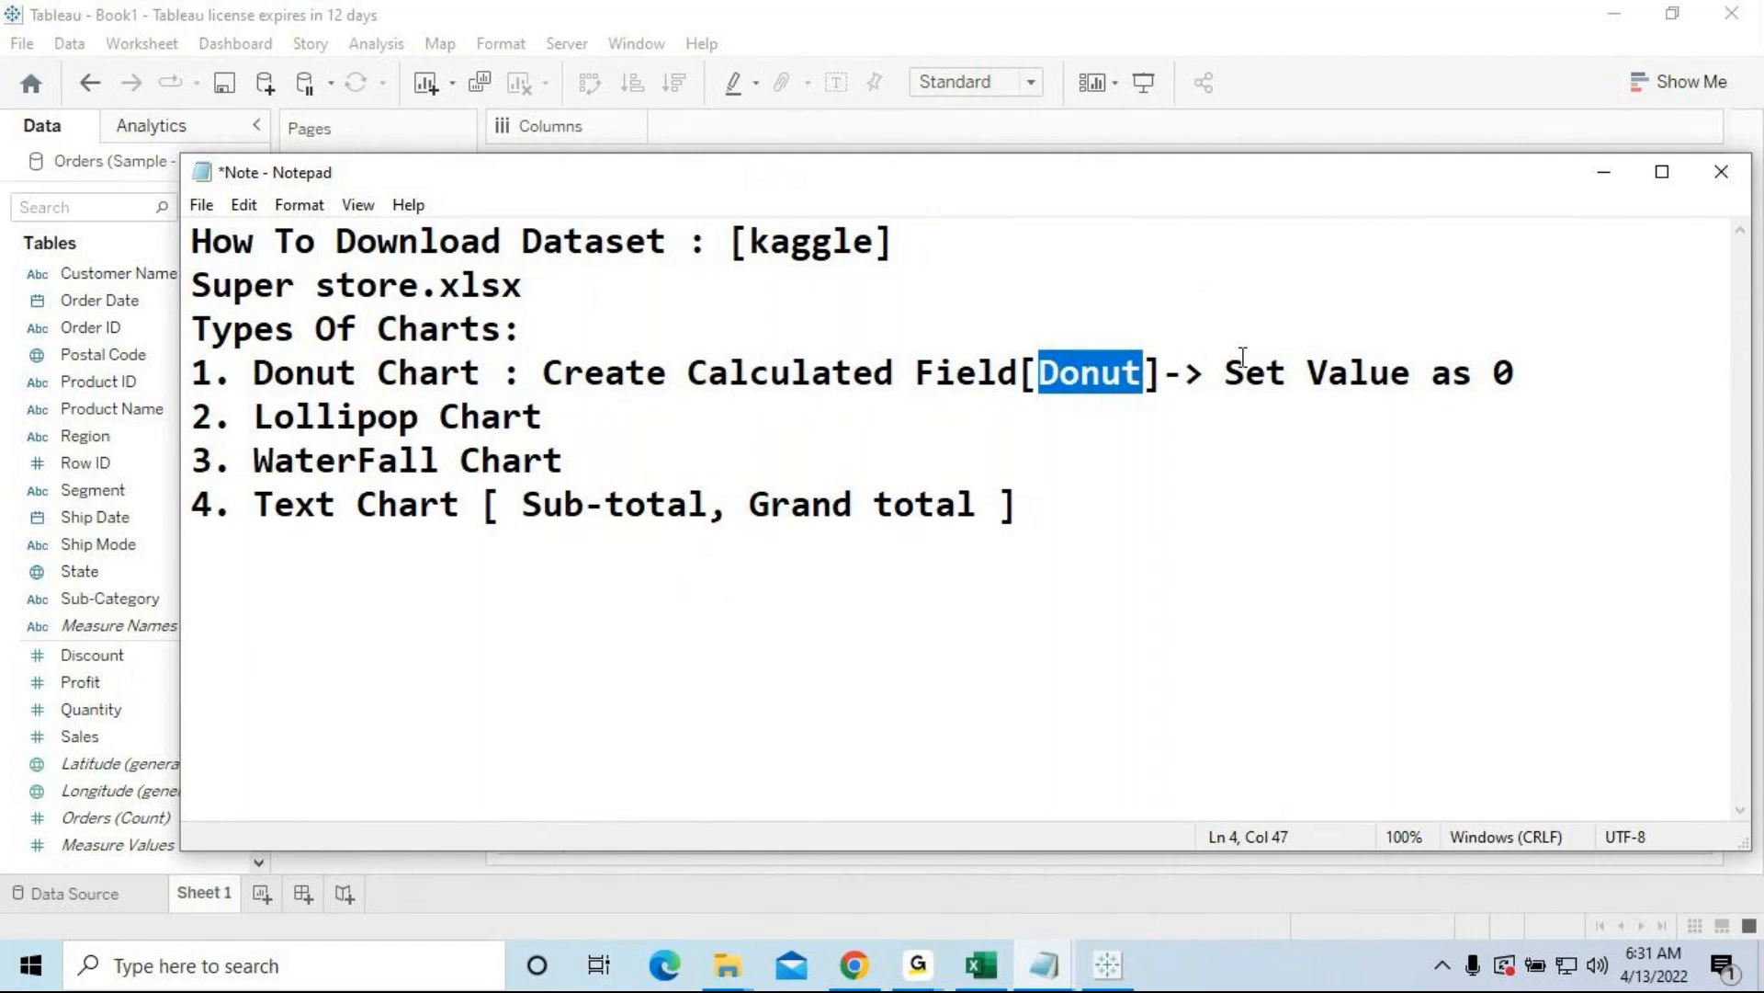
{"action": "left_click_drag", "start_coordinate": [1234, 372], "coordinate": [1514, 380]}
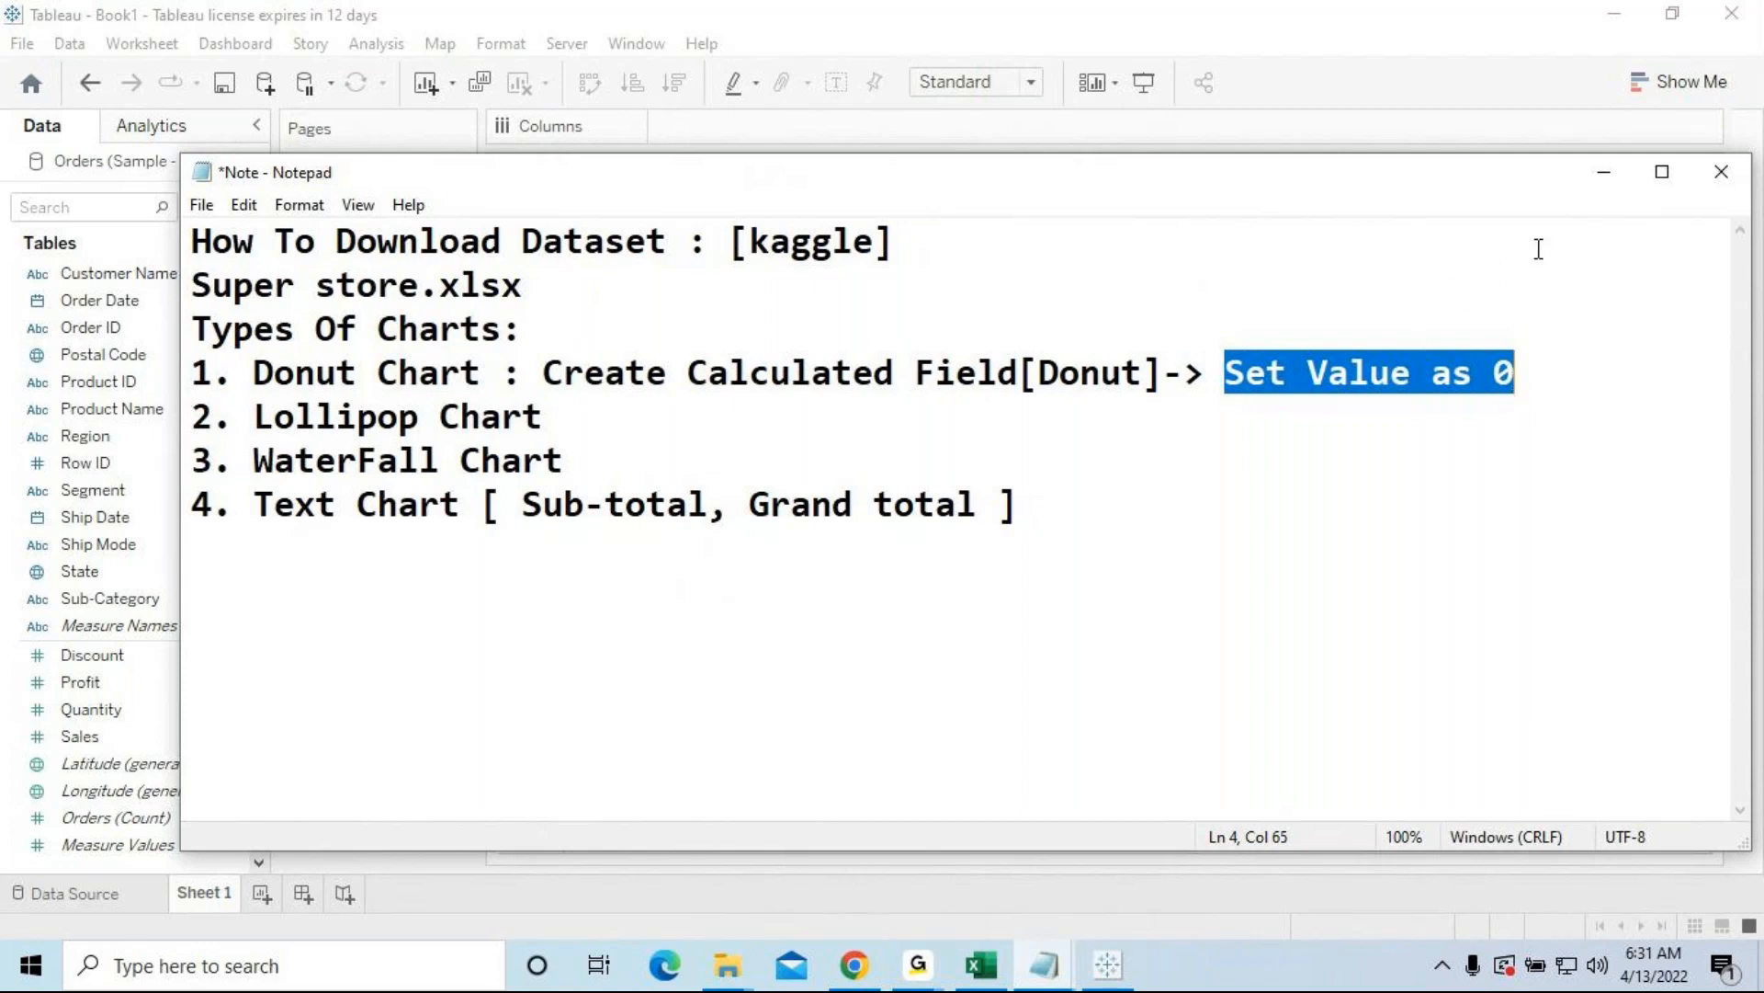
{"action": "left_click", "coordinate": [1603, 187]}
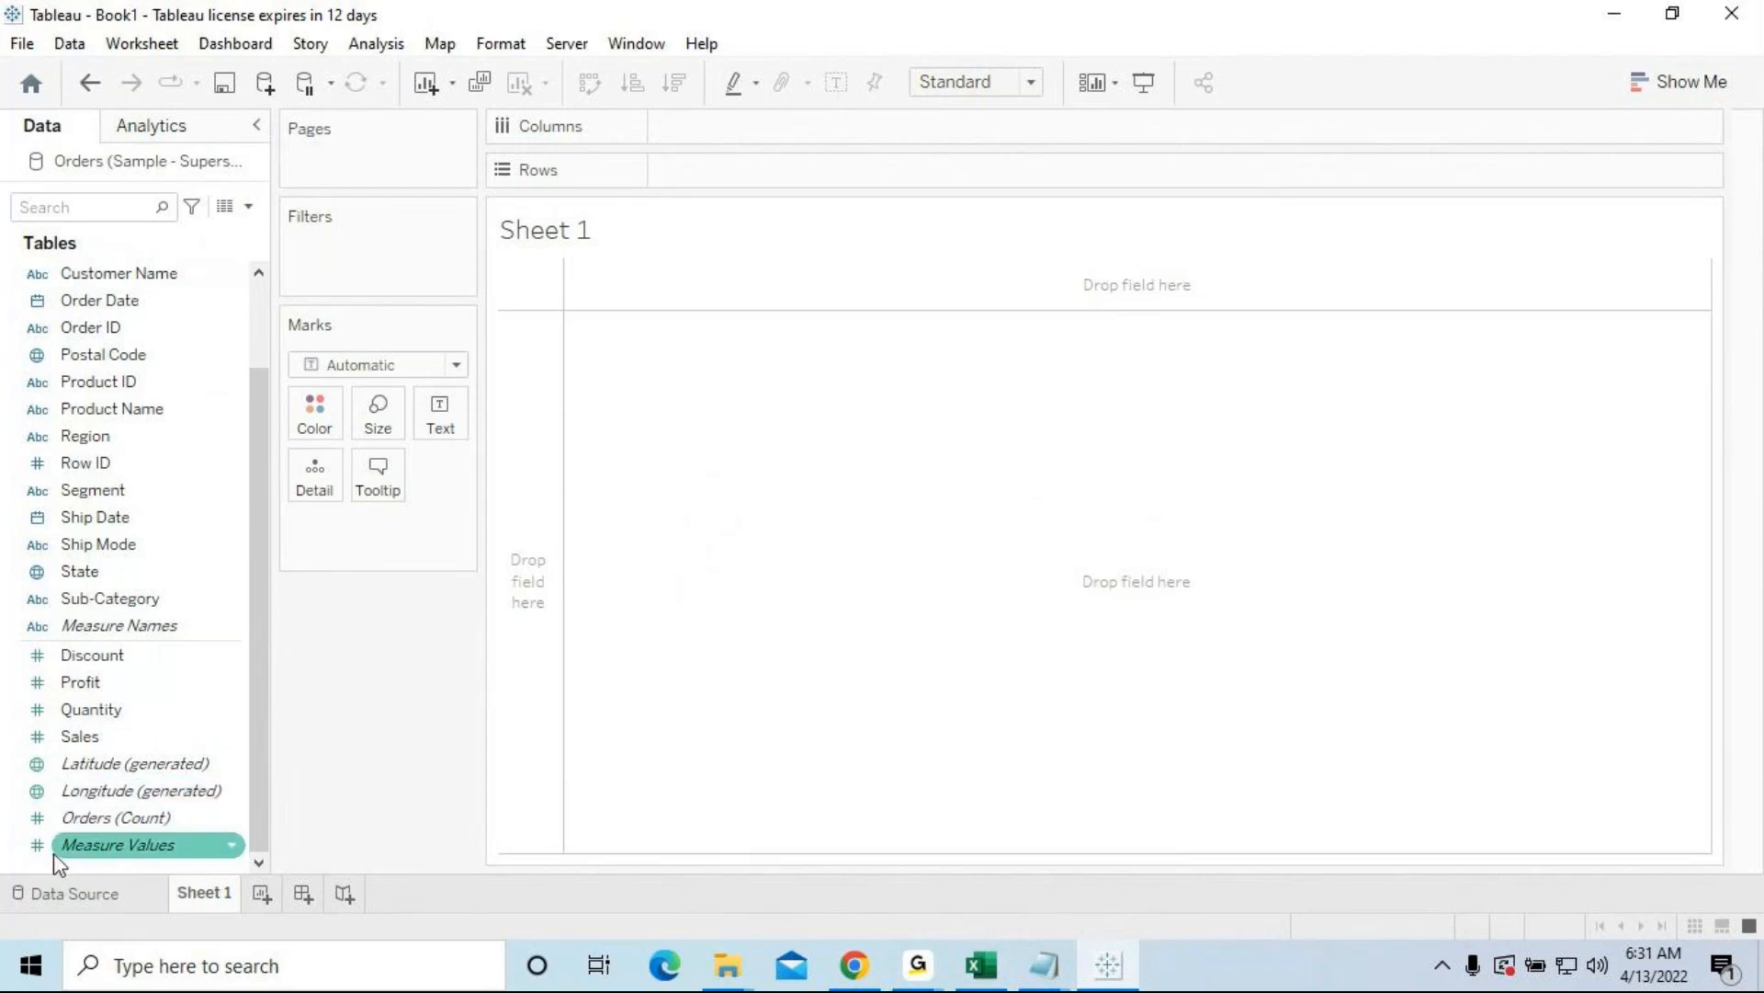
{"action": "right_click", "coordinate": [123, 874]}
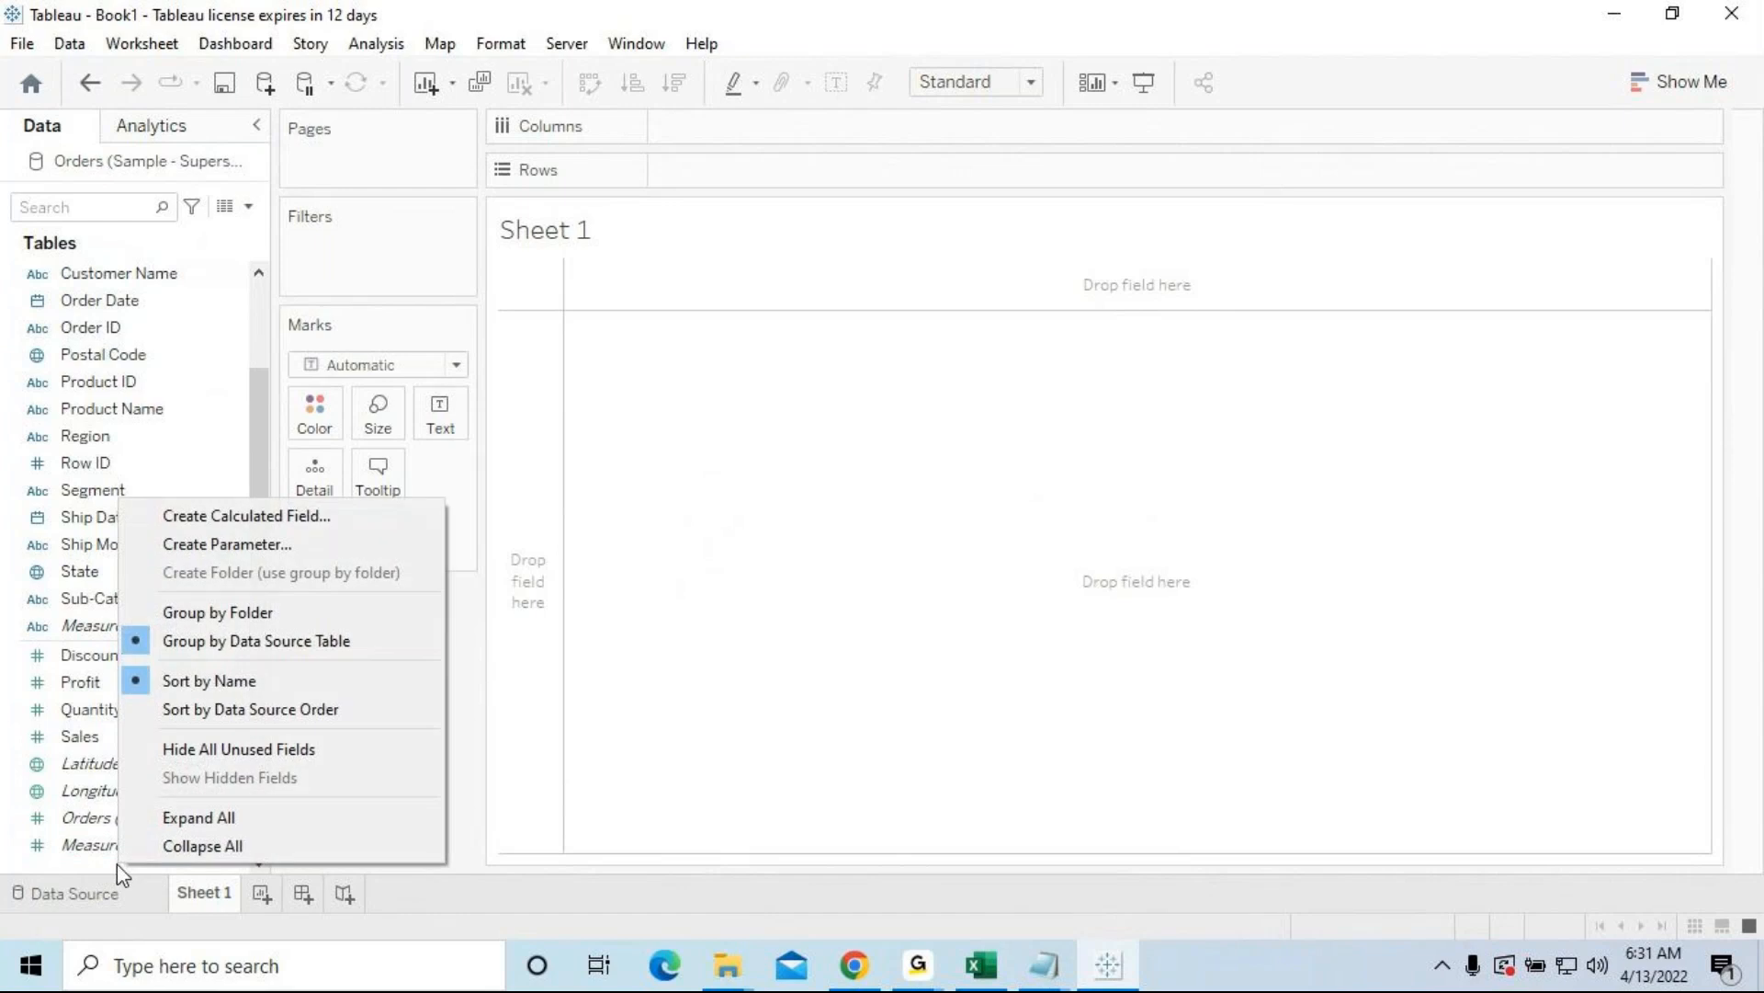
{"action": "left_click", "coordinate": [102, 864]}
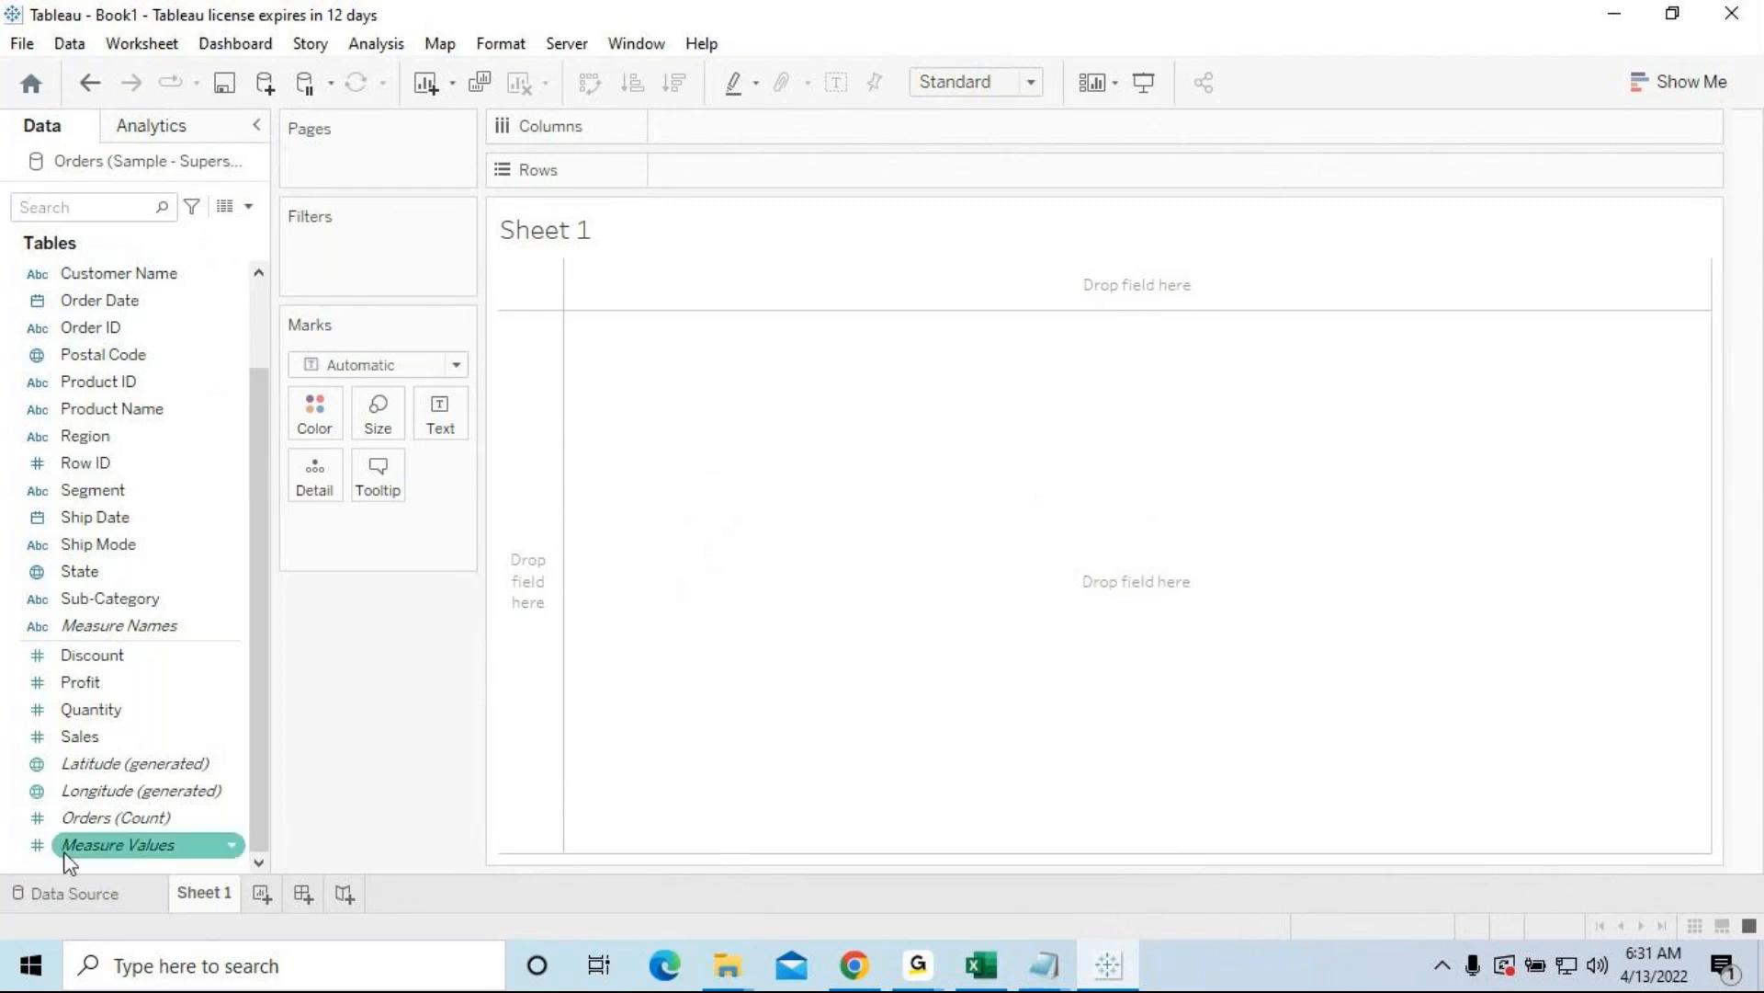
{"action": "left_click", "coordinate": [147, 658]}
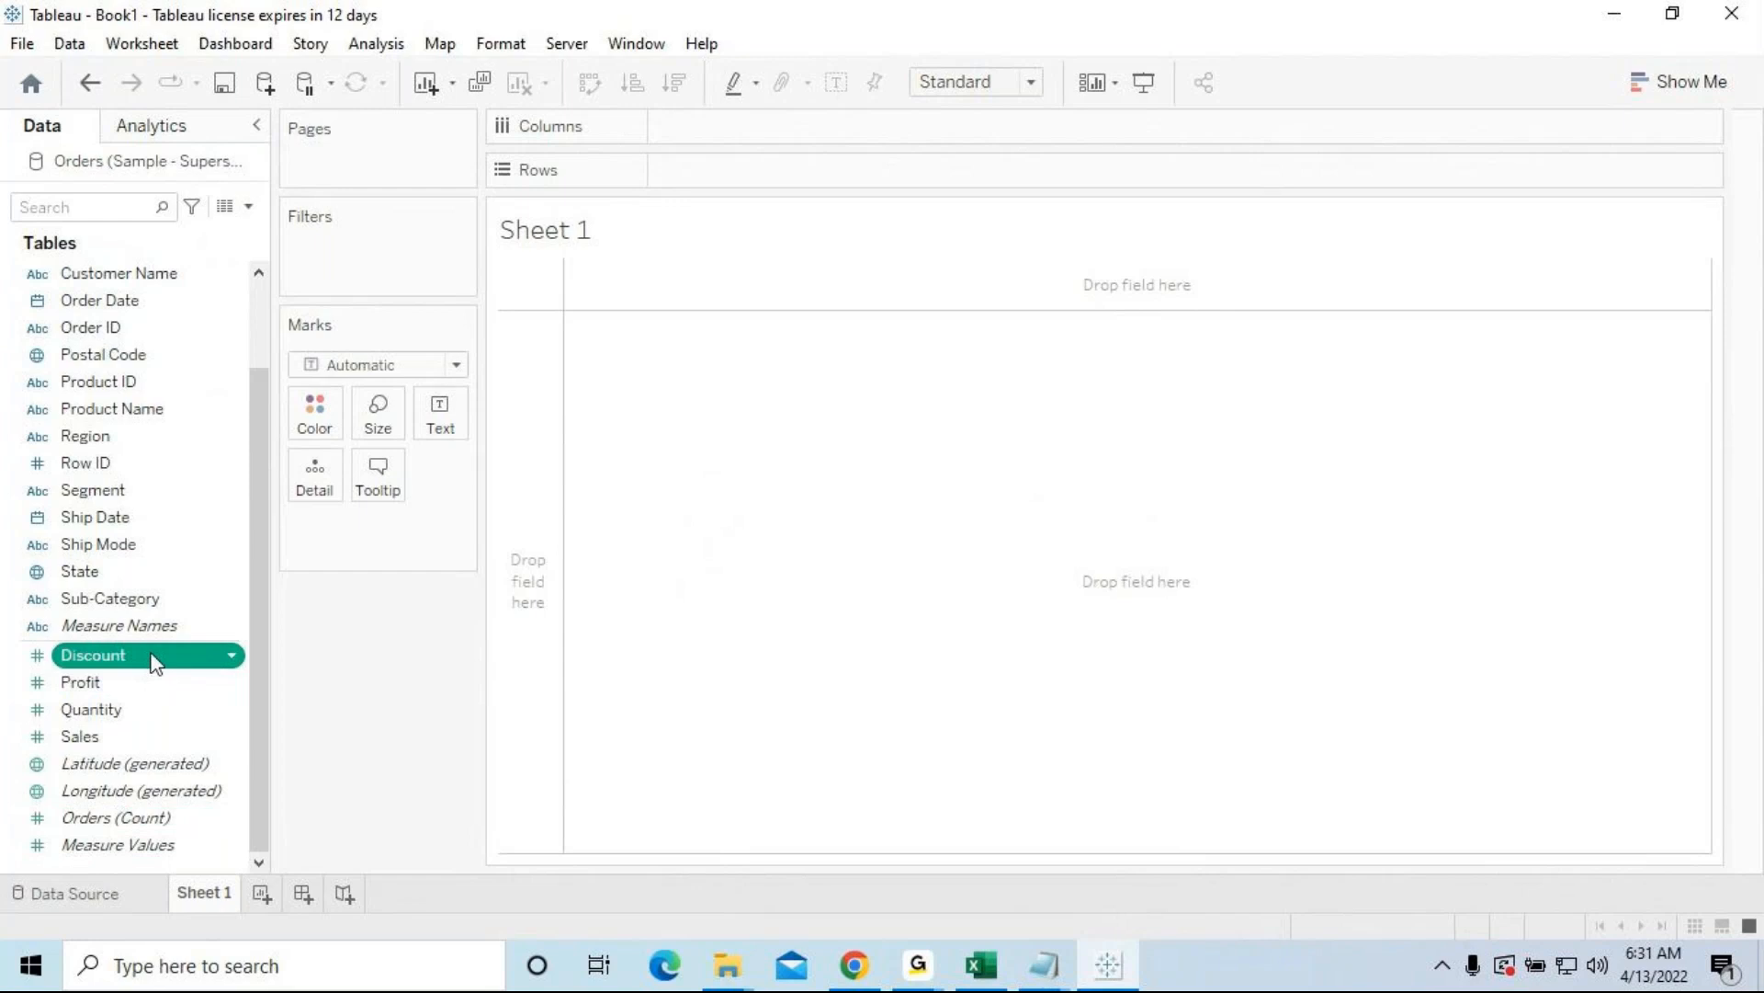
{"action": "right_click", "coordinate": [154, 661]}
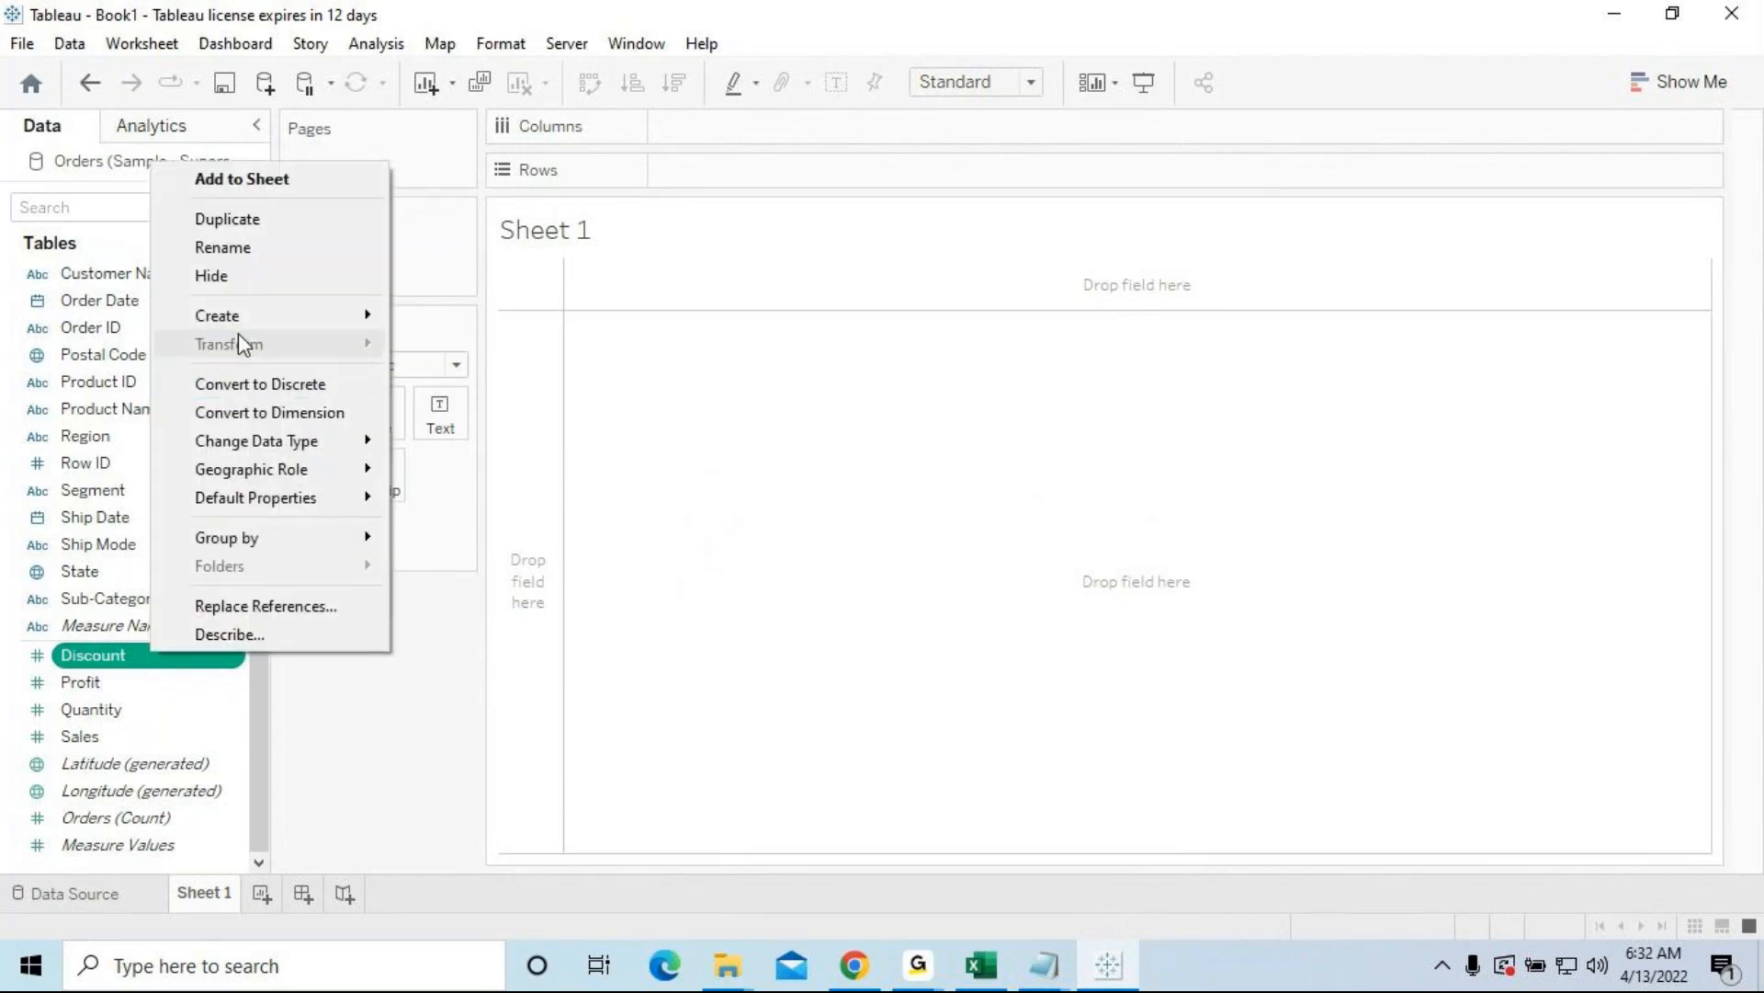
{"action": "mouse_move", "coordinate": [241, 312]}
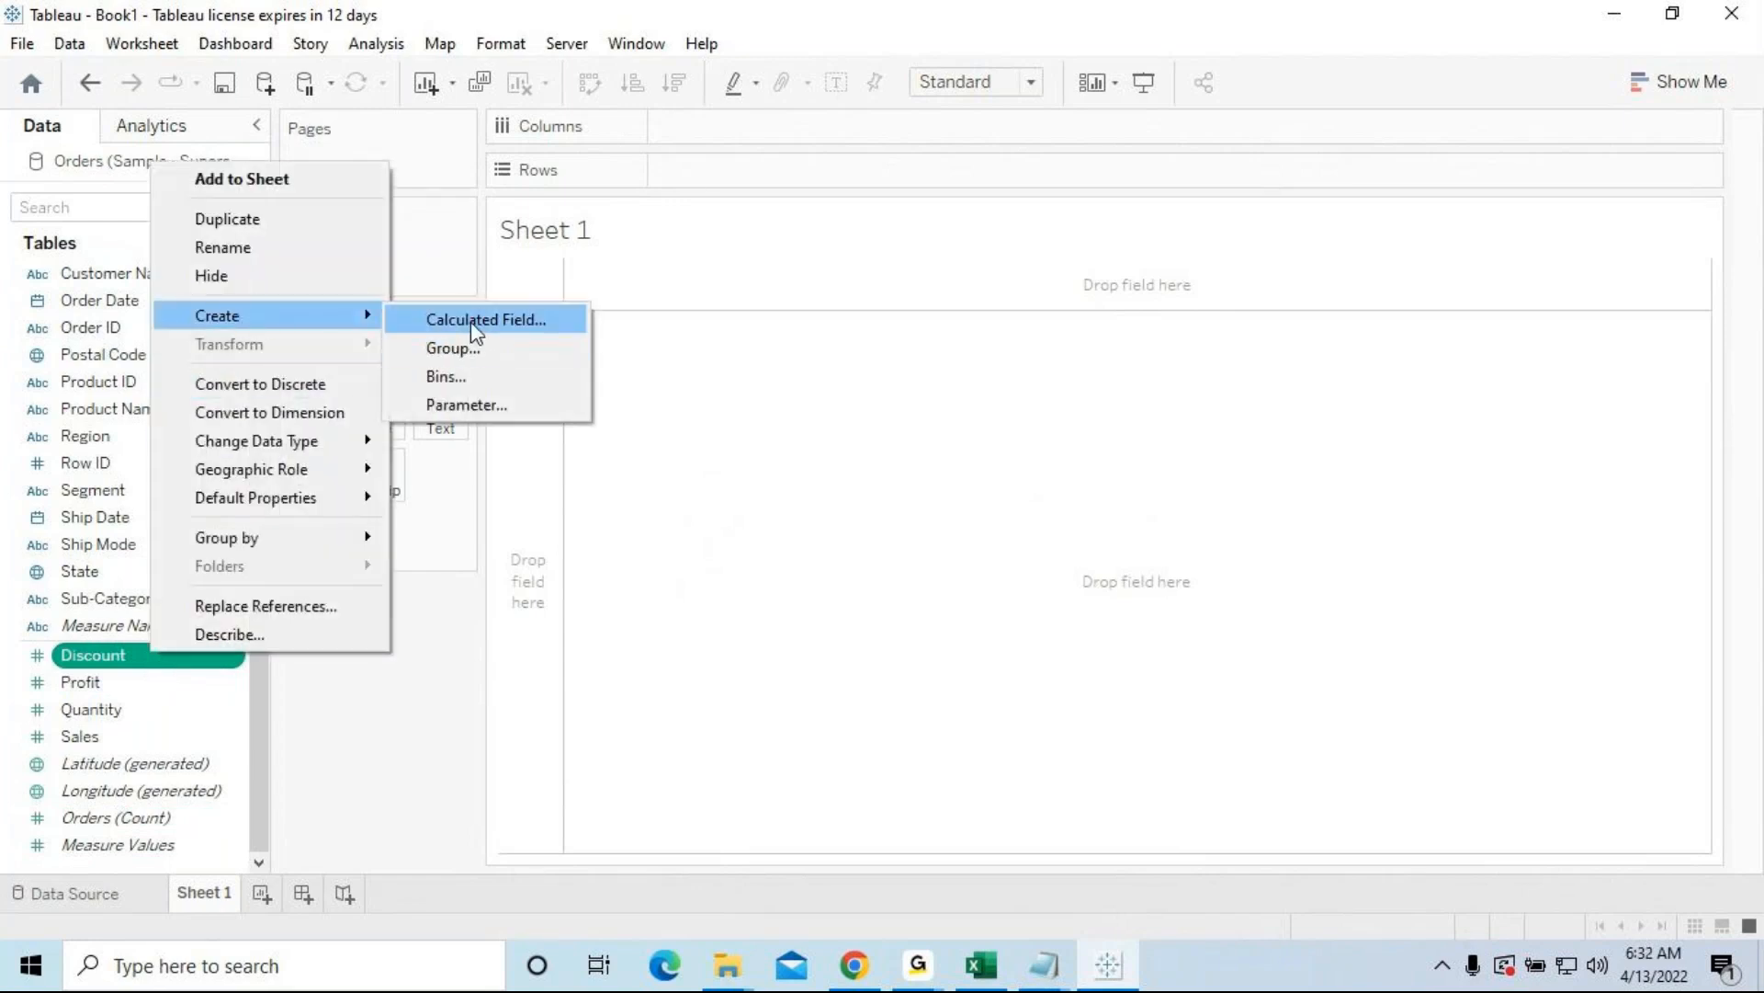
{"action": "left_click", "coordinate": [112, 866]}
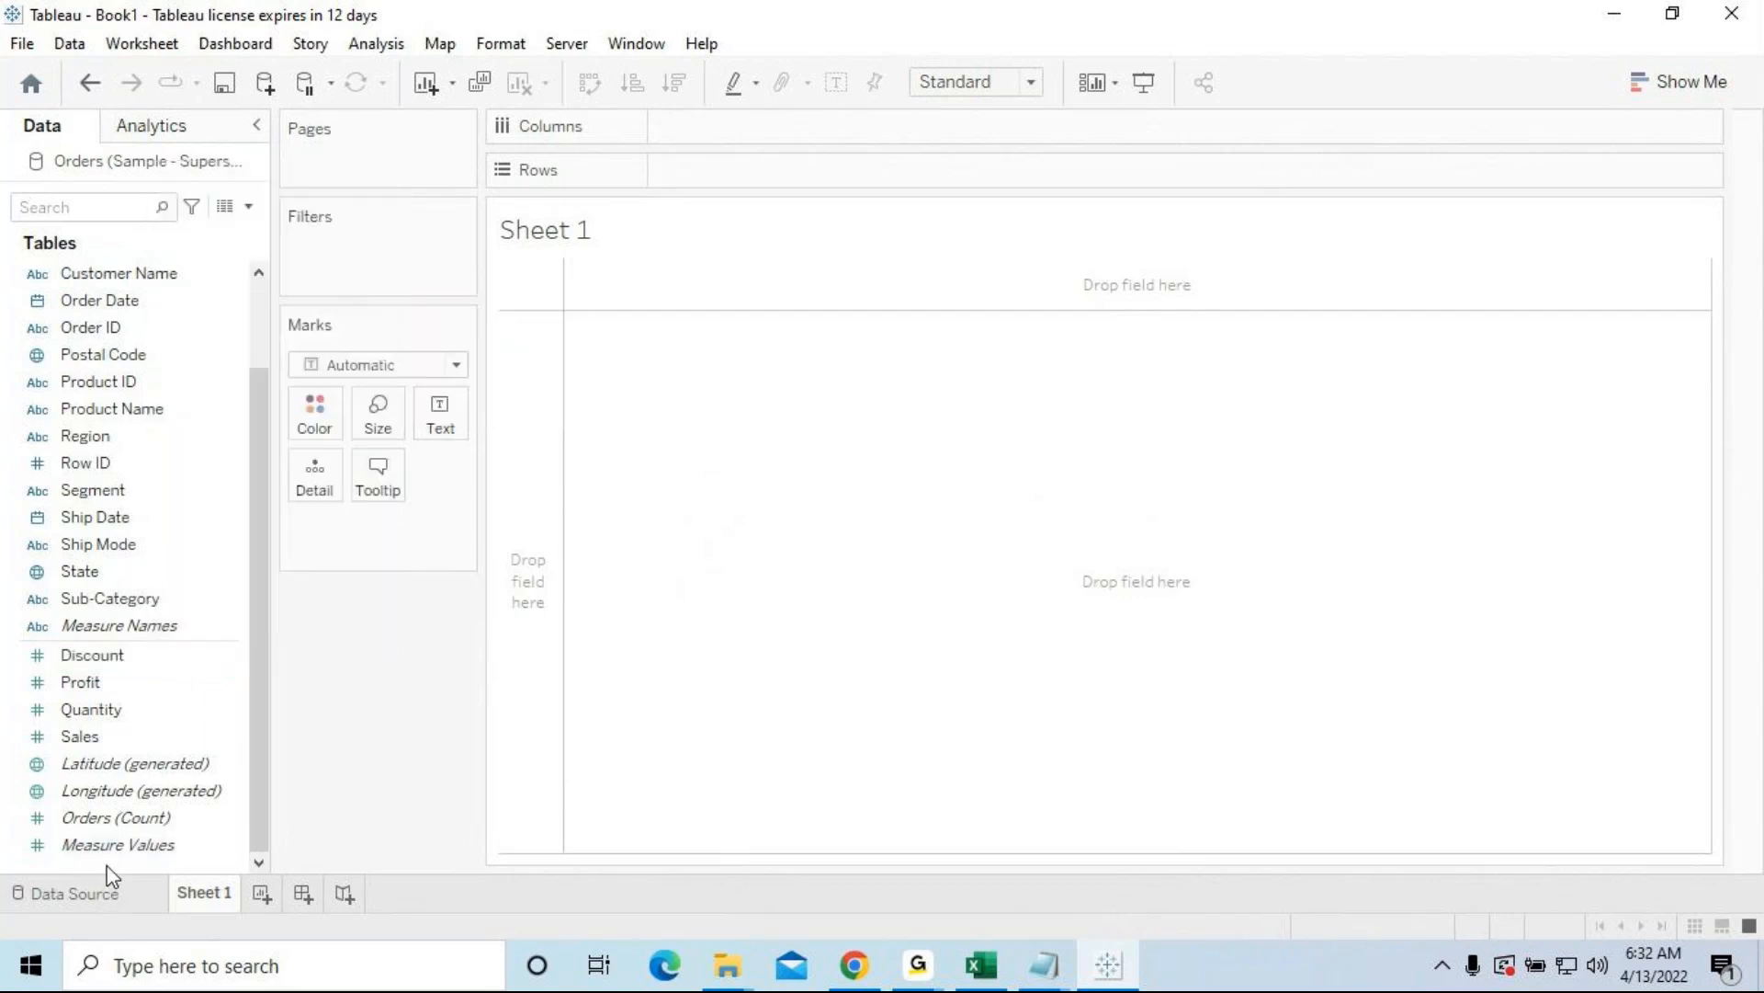
Step: Create a calculated field named Donut with the formula 0 and apply it
{"action": "right_click", "coordinate": [107, 866]}
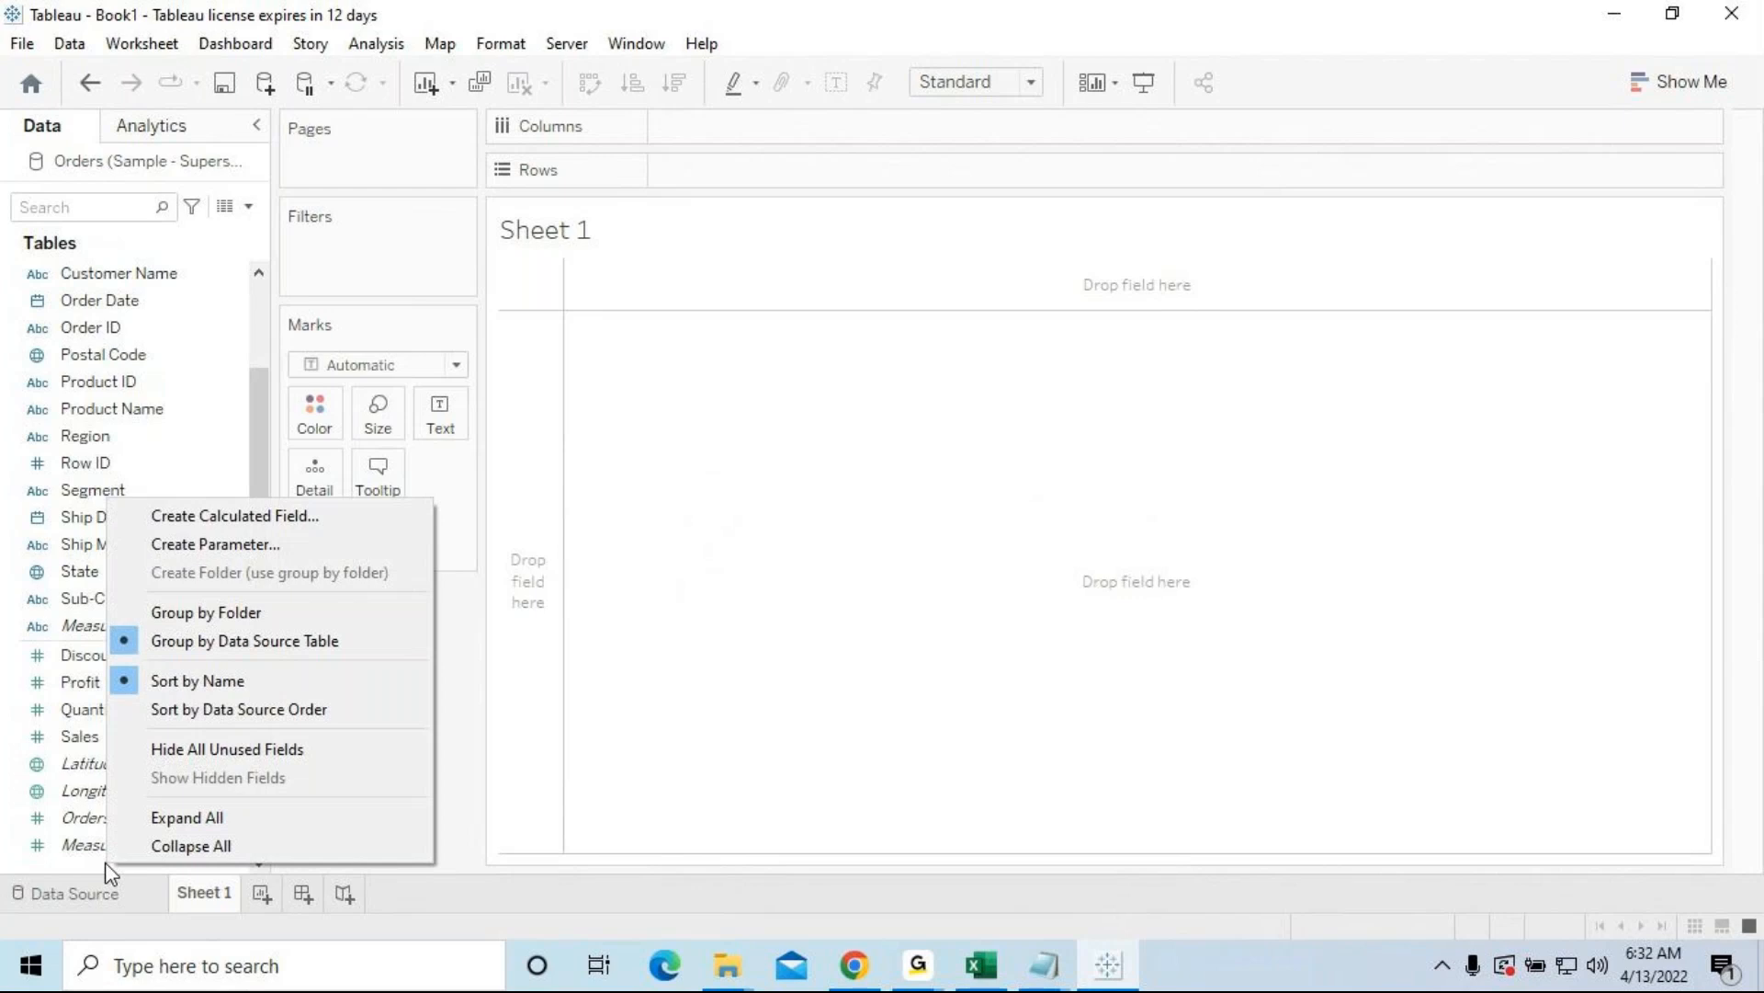
{"action": "left_click", "coordinate": [338, 524]}
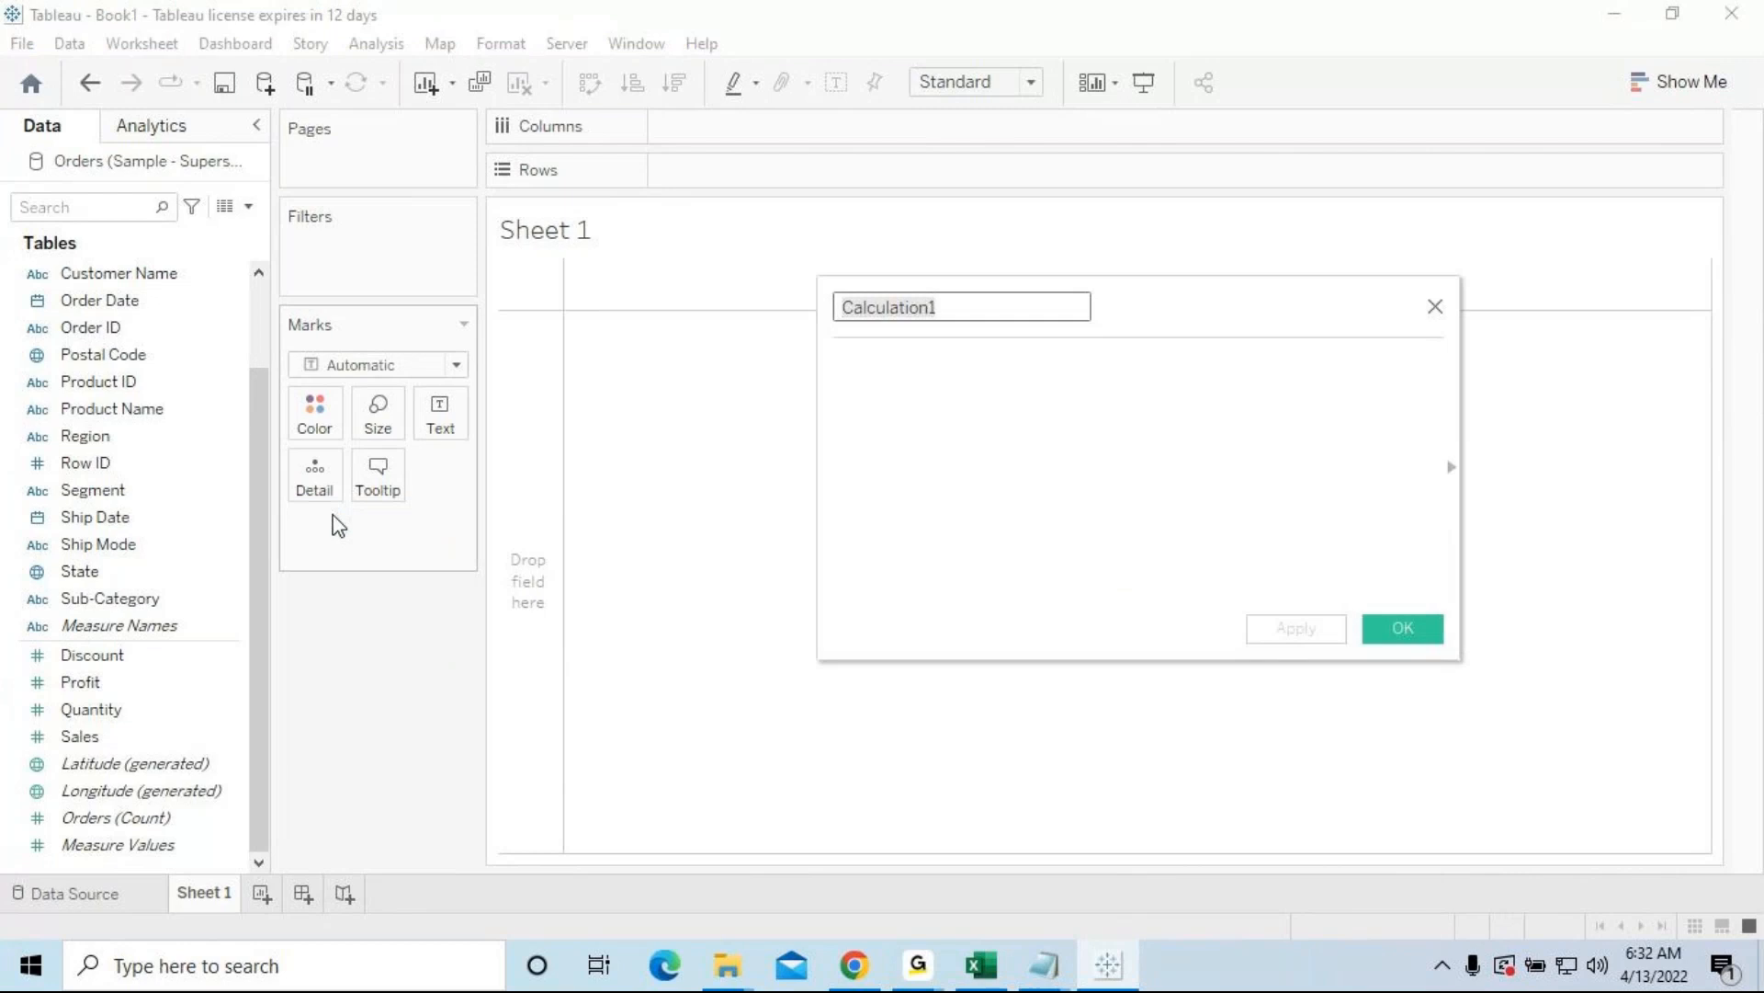
{"action": "type", "text": "Donut"}
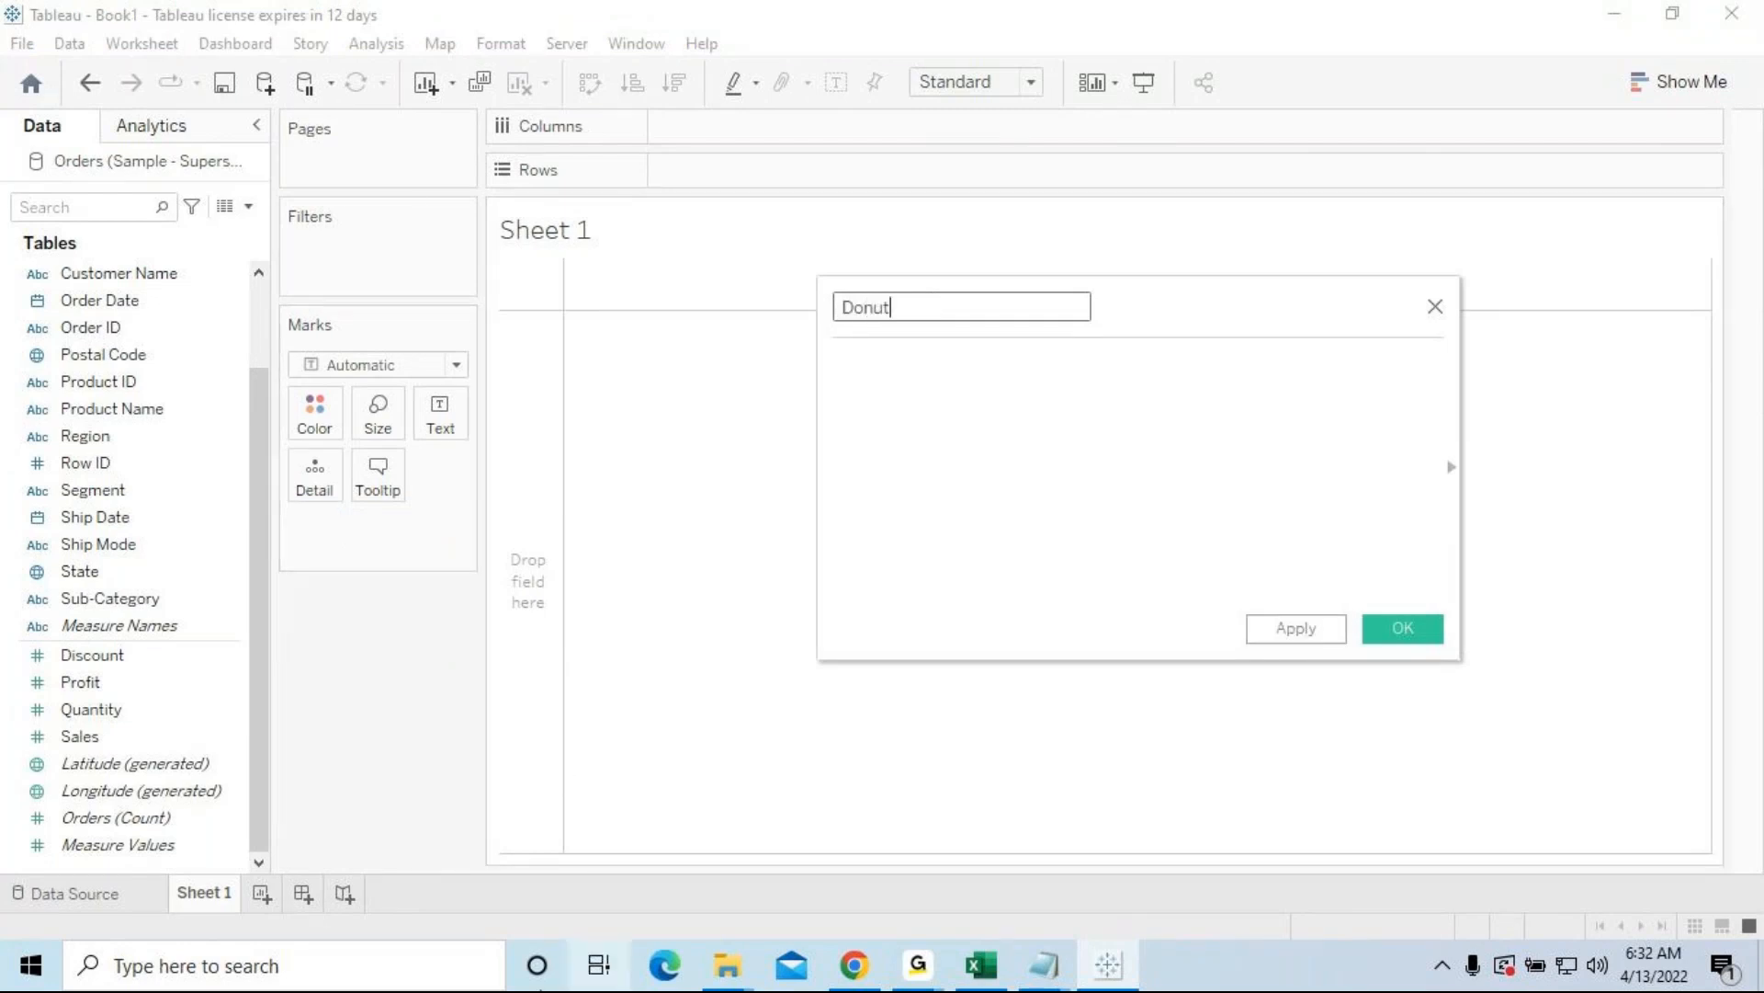
{"action": "left_click", "coordinate": [930, 400]}
{"action": "type", "text": "0"}
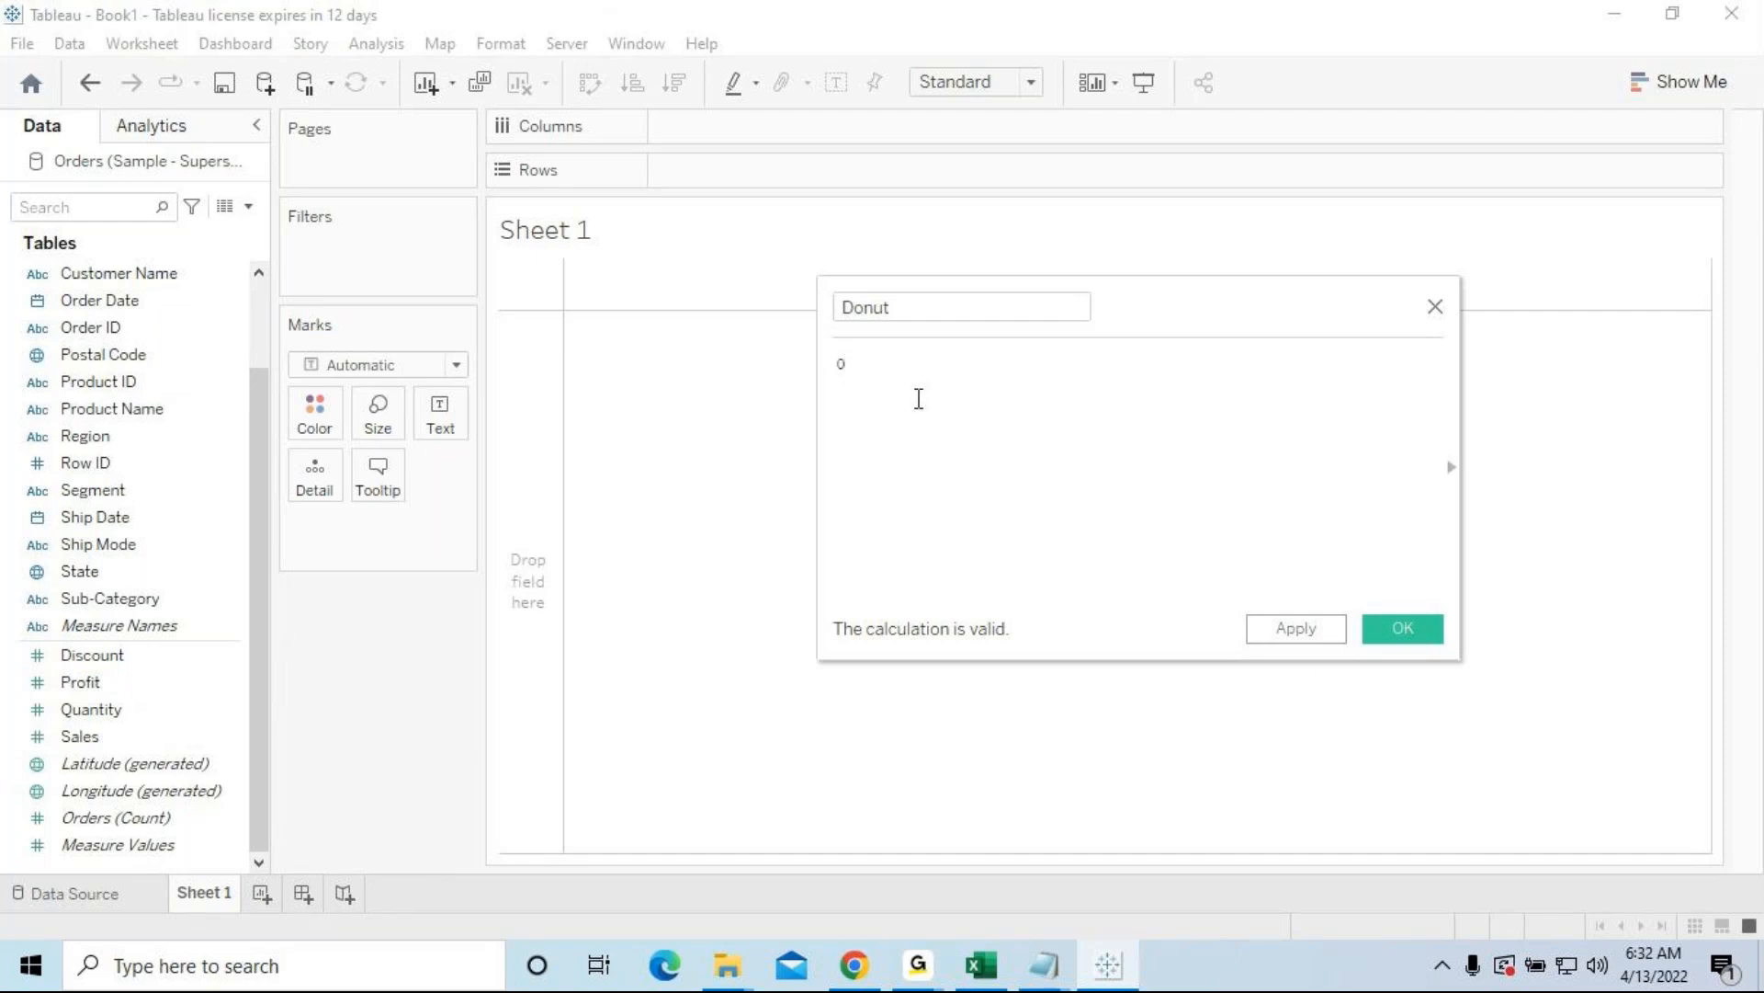
{"action": "left_click", "coordinate": [1296, 634]}
{"action": "left_click", "coordinate": [1380, 639]}
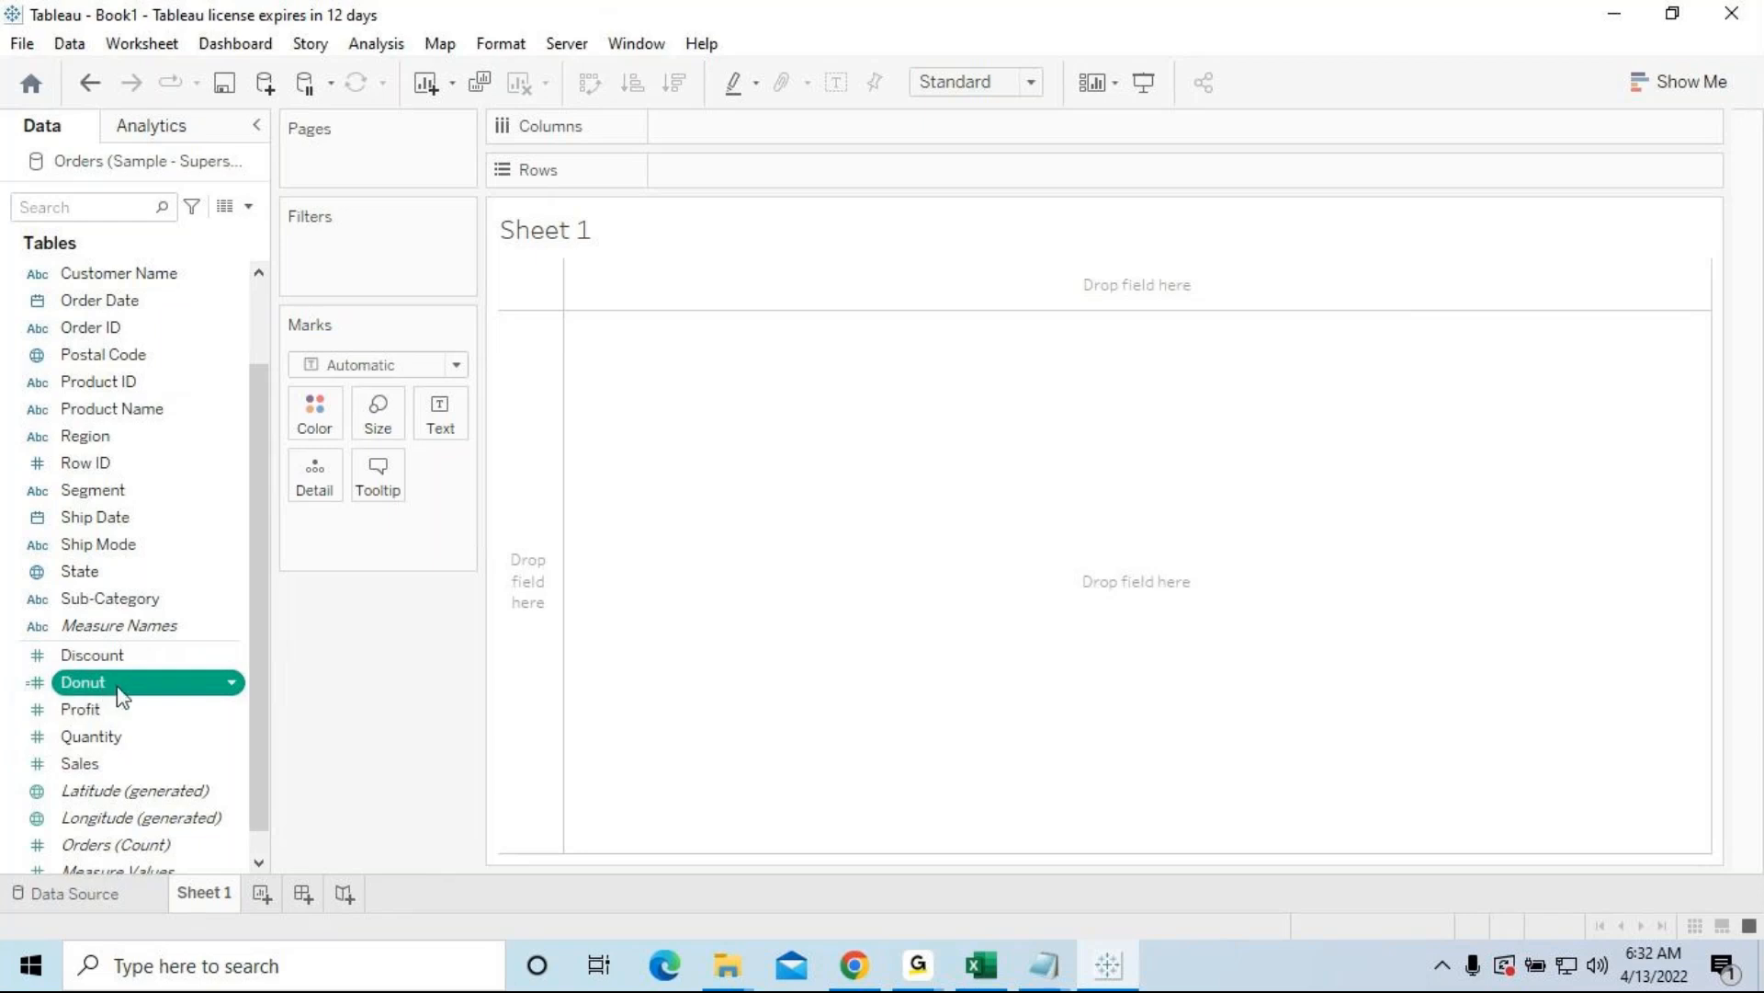
Step: Place the Donut field on Rows twice, side by side
{"action": "mouse_move", "coordinate": [120, 696]}
{"action": "left_mouse_down"}
{"action": "mouse_move", "coordinate": [202, 642]}
{"action": "mouse_move", "coordinate": [693, 160]}
{"action": "mouse_move", "coordinate": [730, 185]}
{"action": "left_mouse_up"}
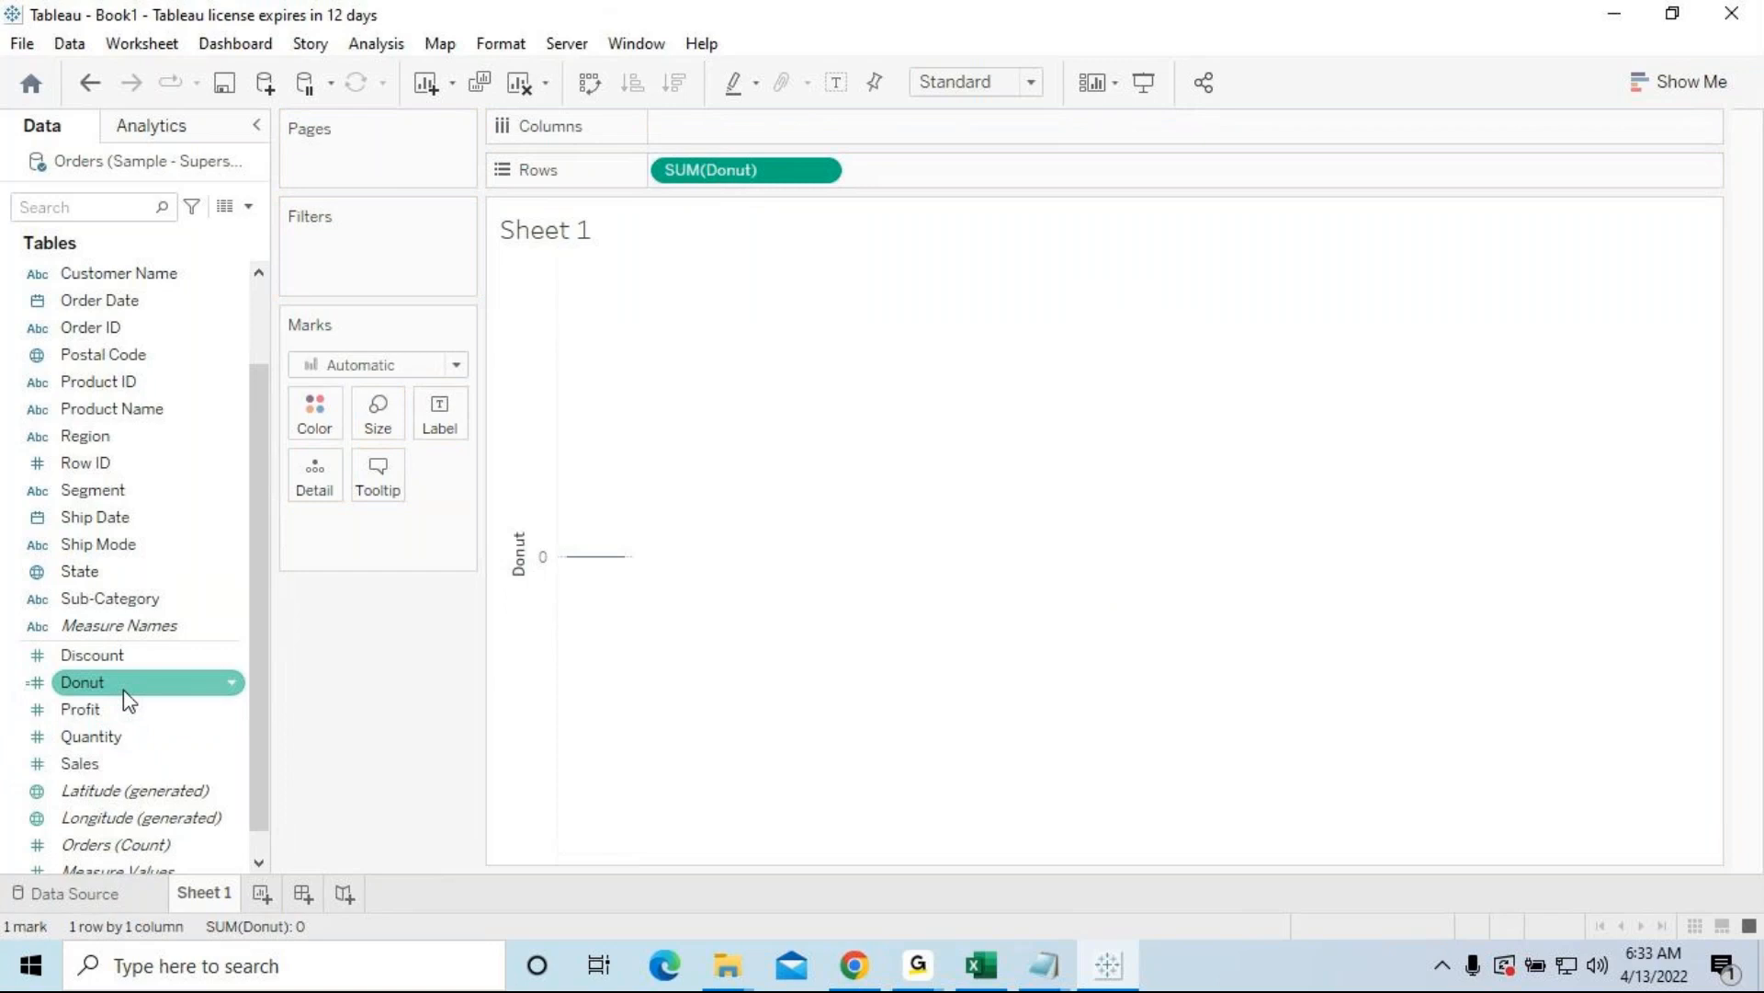
{"action": "left_click_drag", "start_coordinate": [123, 689], "coordinate": [948, 175]}
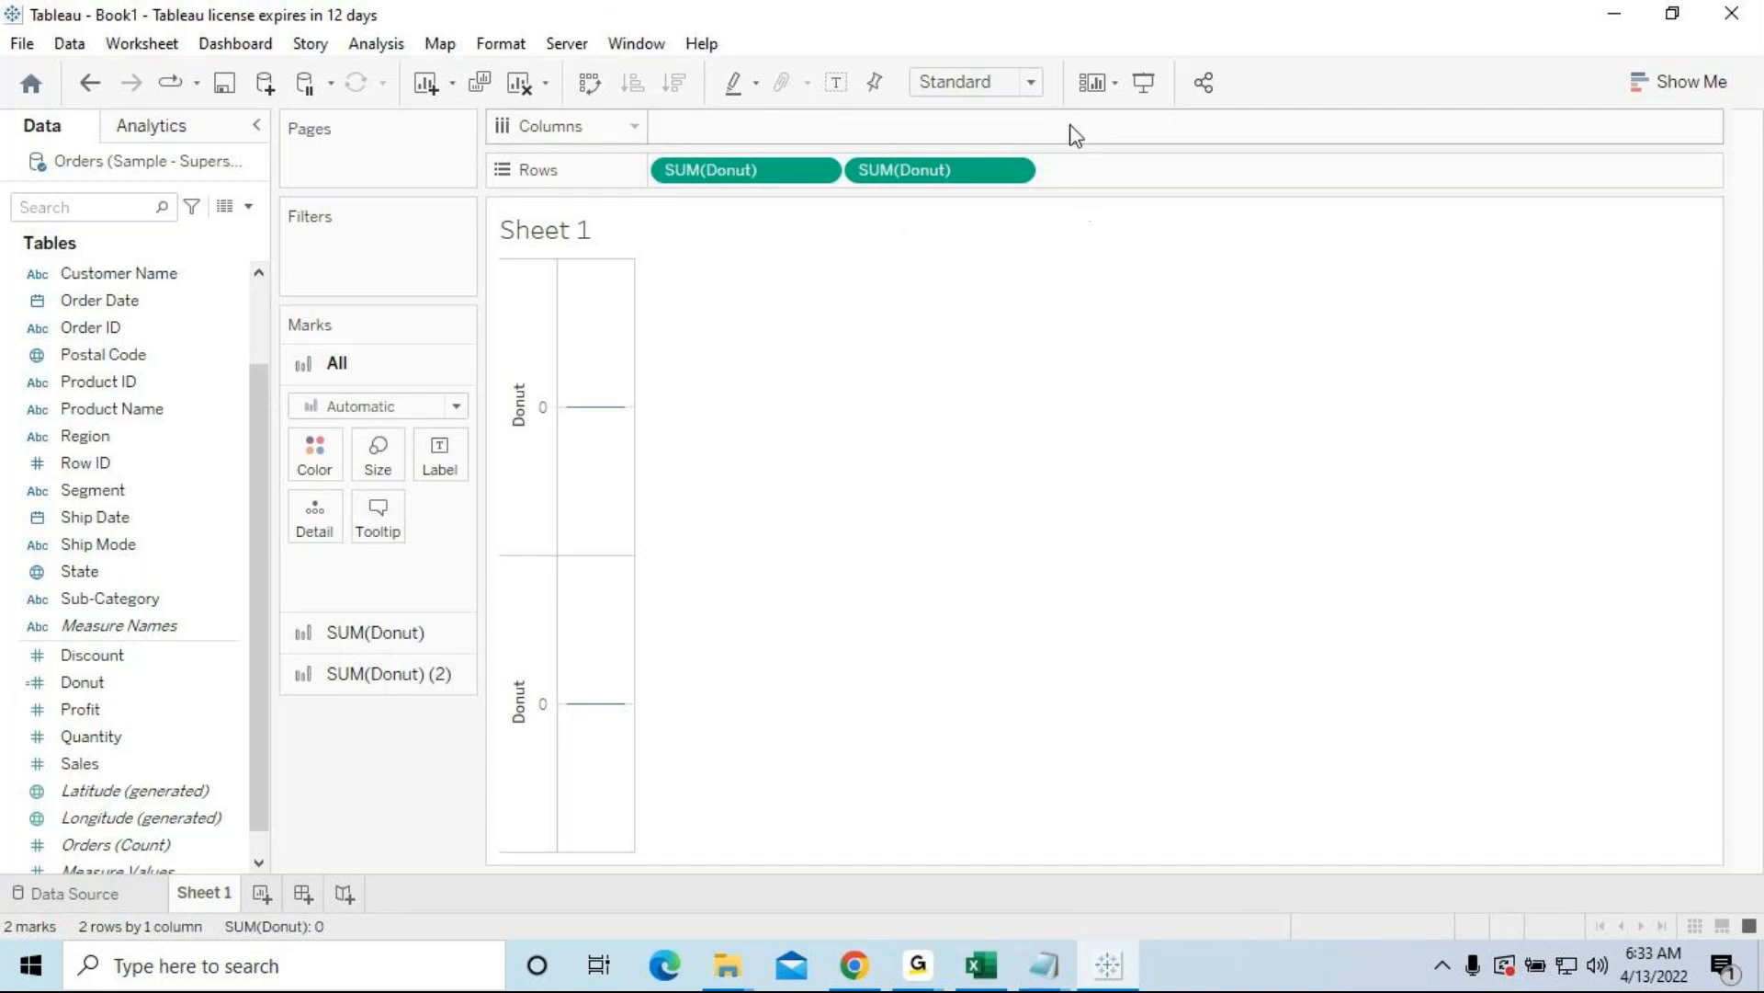
{"action": "left_click", "coordinate": [1014, 170]}
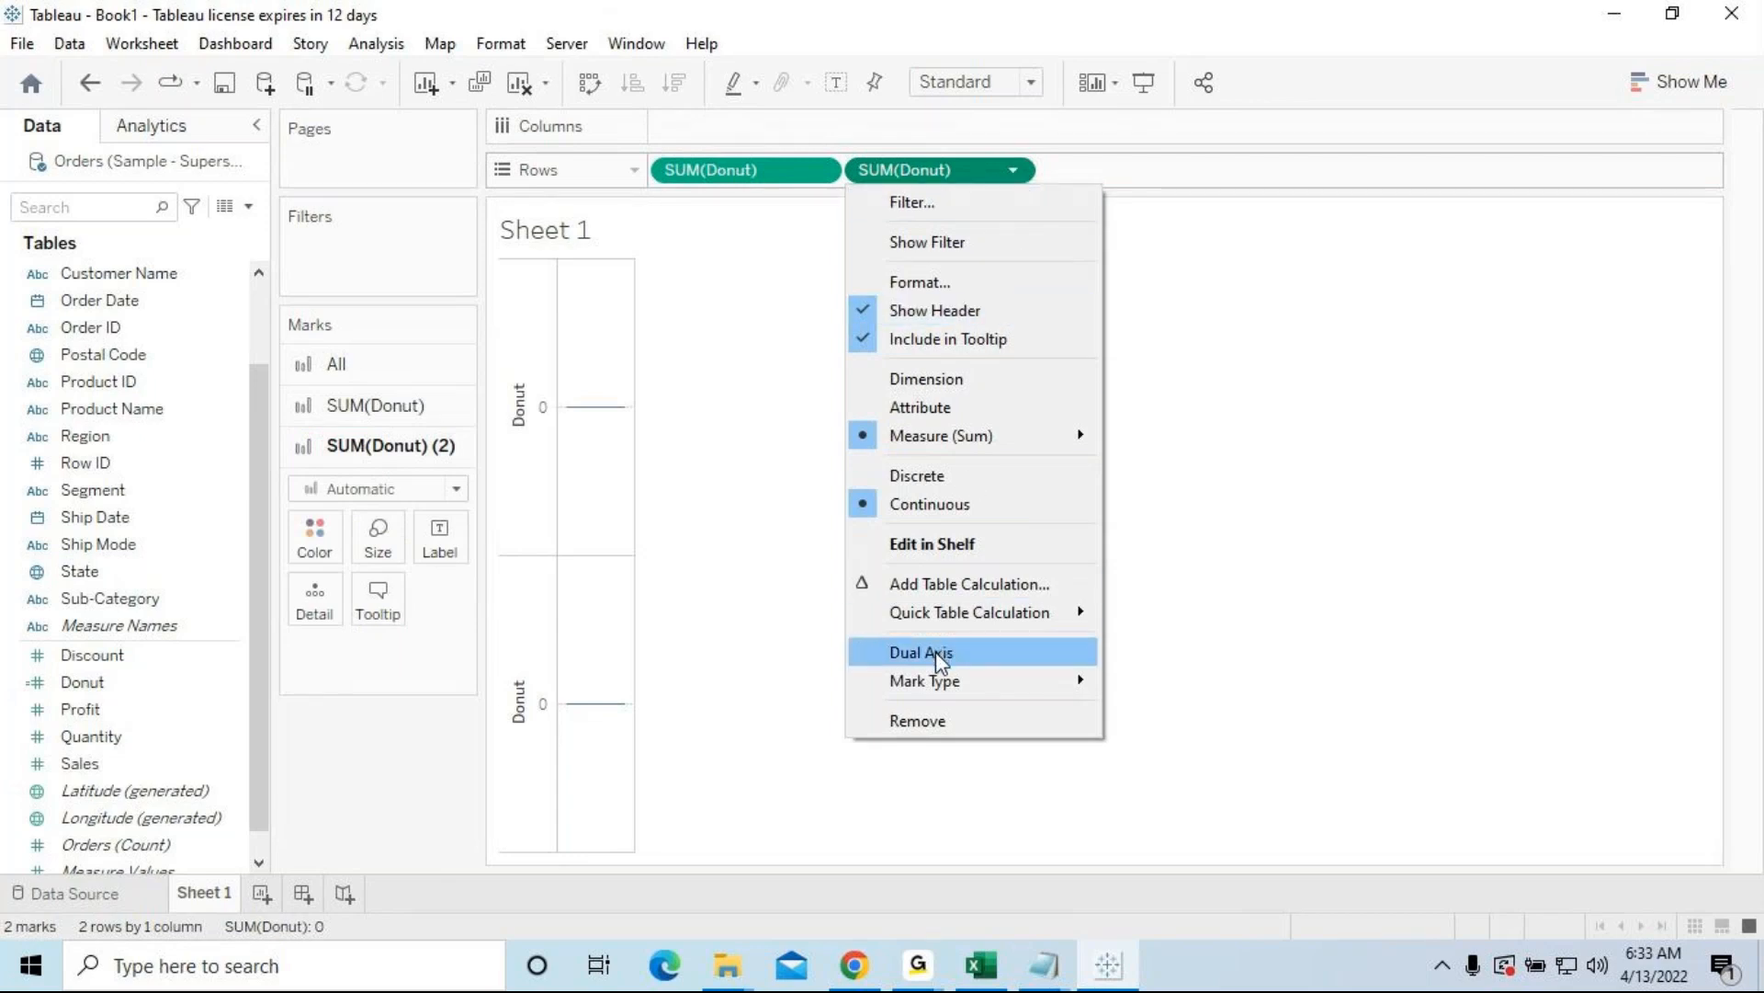
{"action": "left_click", "coordinate": [738, 388]}
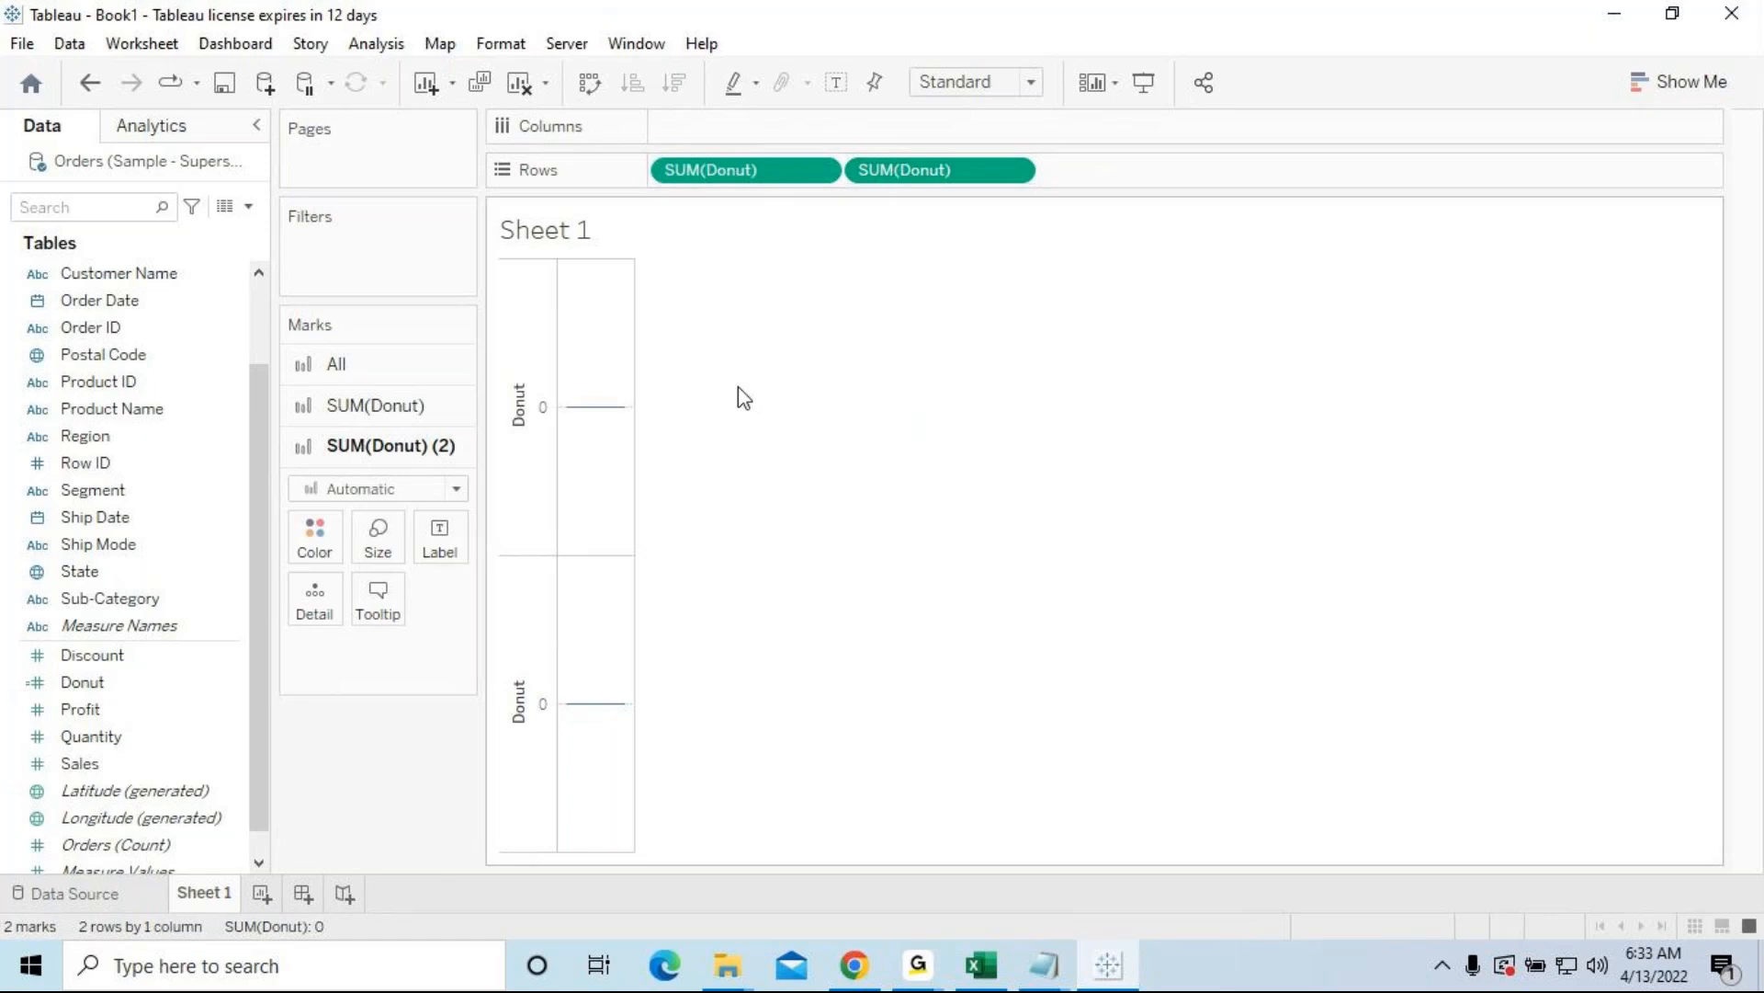
Step: Hide the header of the Donut axis in the view
{"action": "left_click", "coordinate": [530, 316]}
{"action": "right_click", "coordinate": [531, 315]}
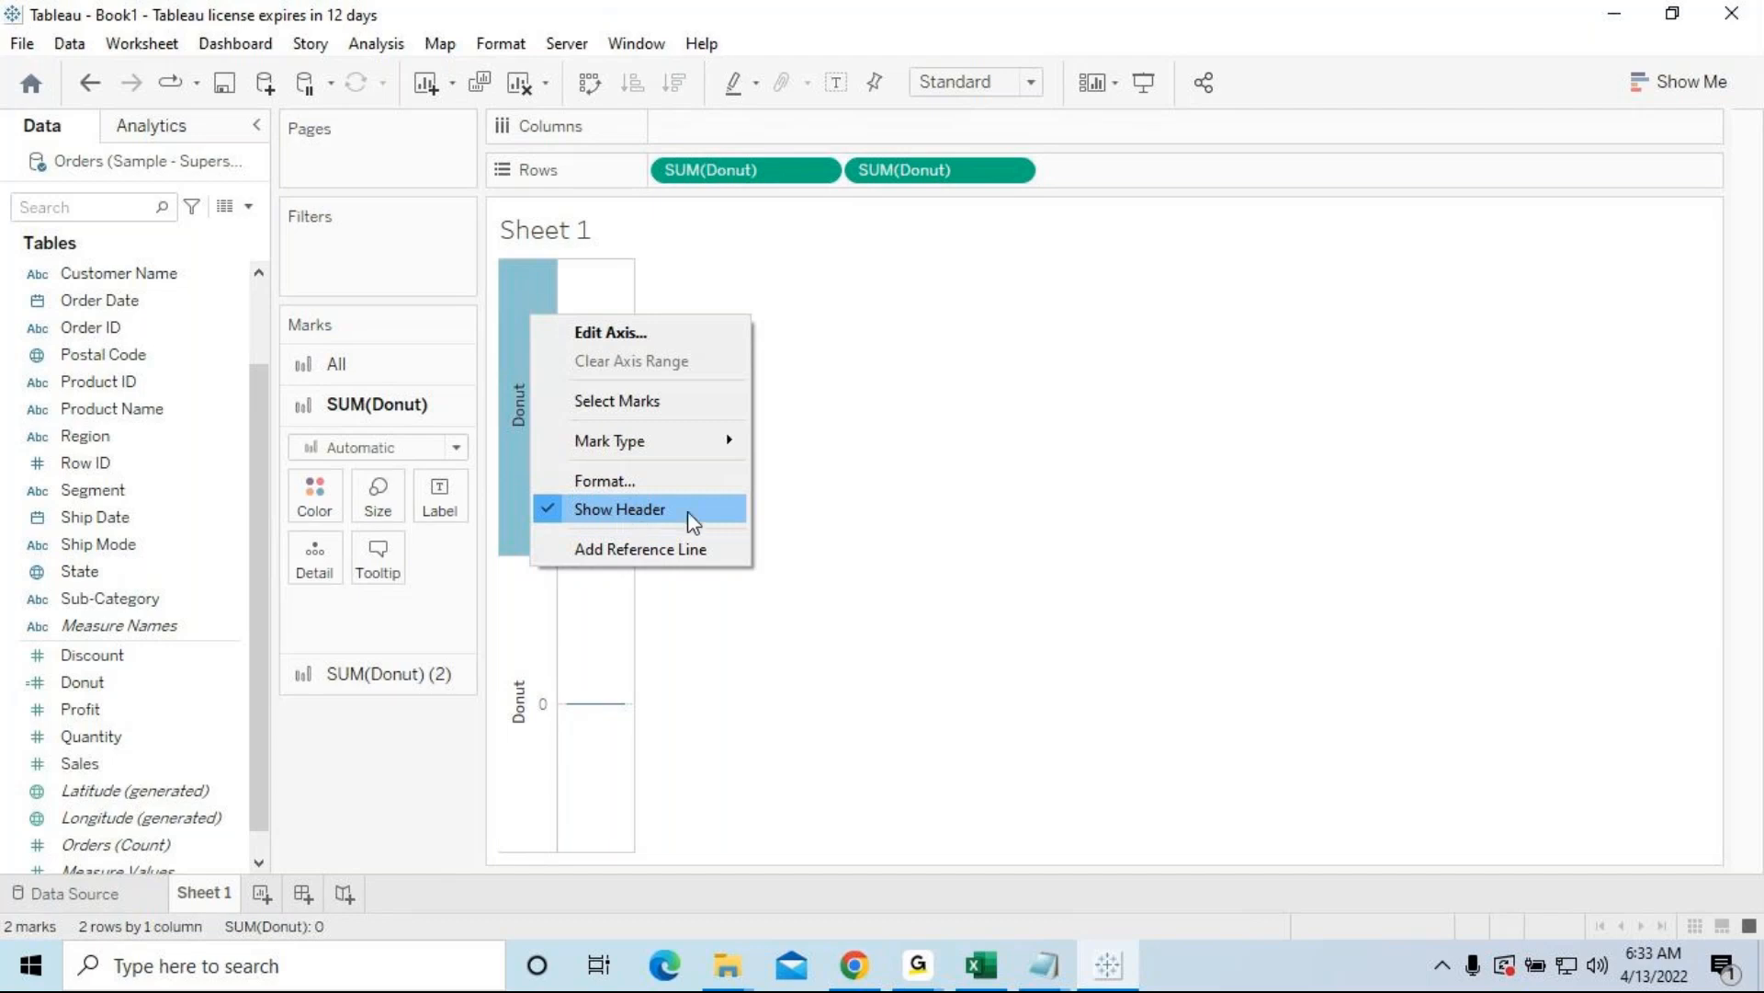
{"action": "left_click", "coordinate": [1067, 397]}
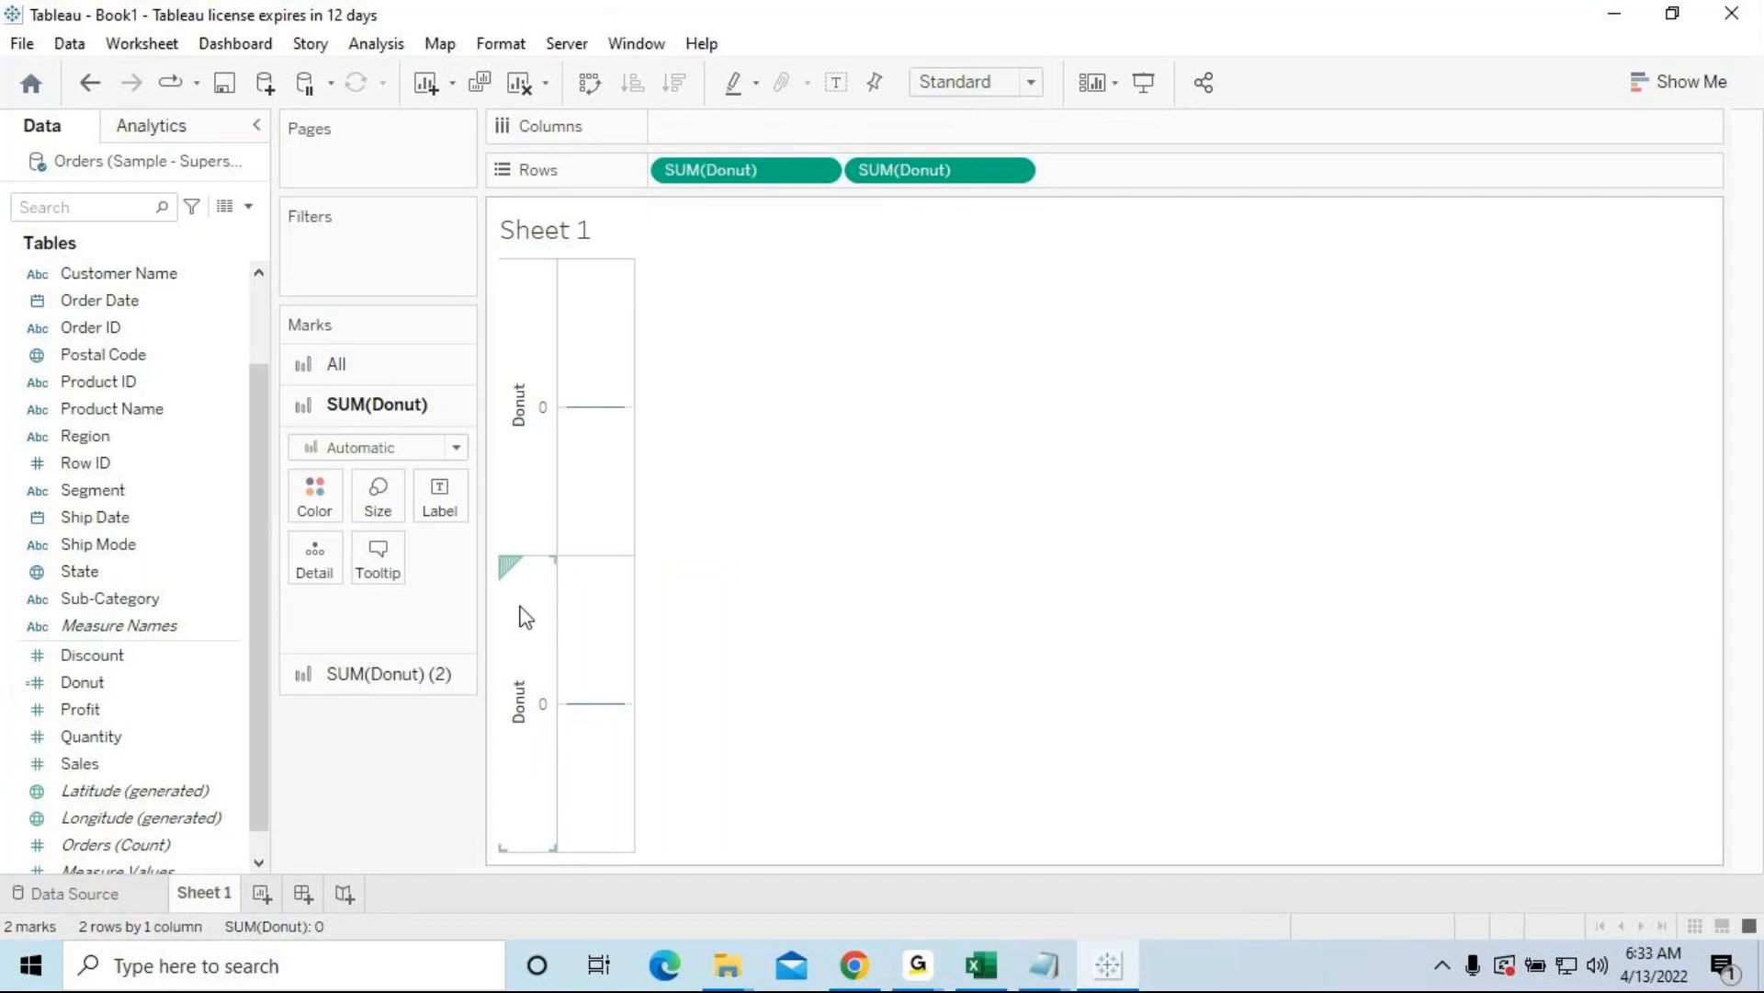
{"action": "left_click", "coordinate": [526, 329]}
{"action": "right_click", "coordinate": [525, 327]}
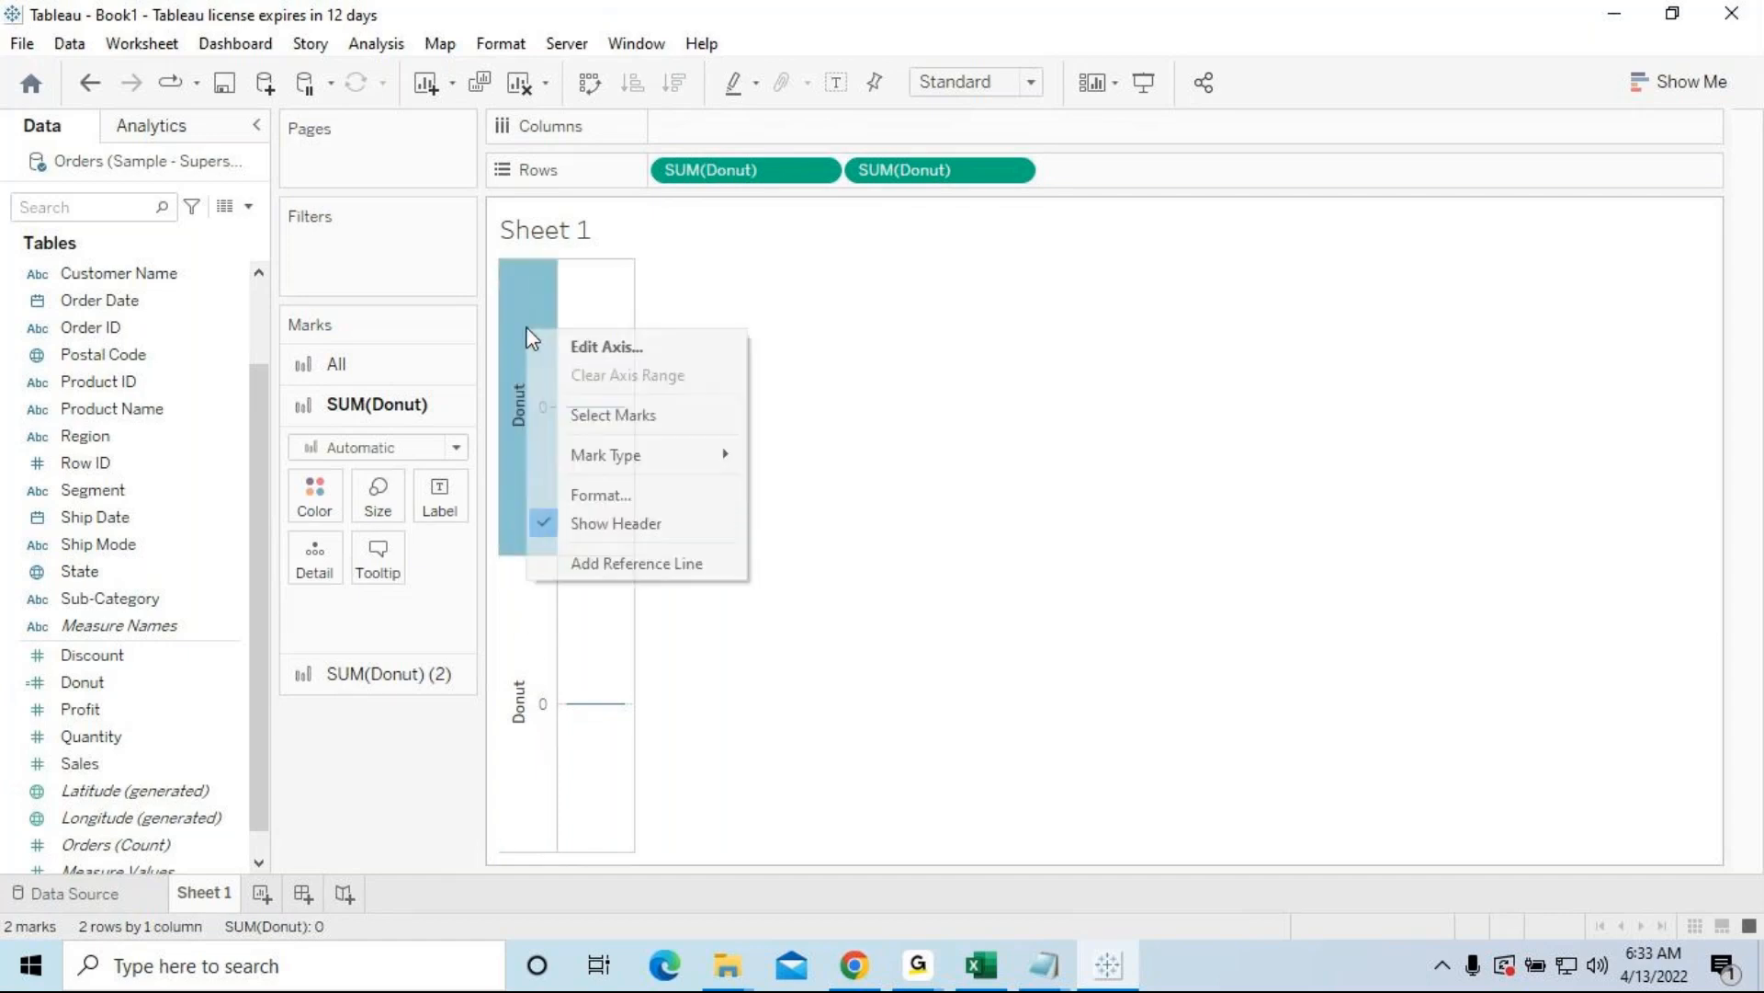
{"action": "left_click", "coordinate": [634, 523]}
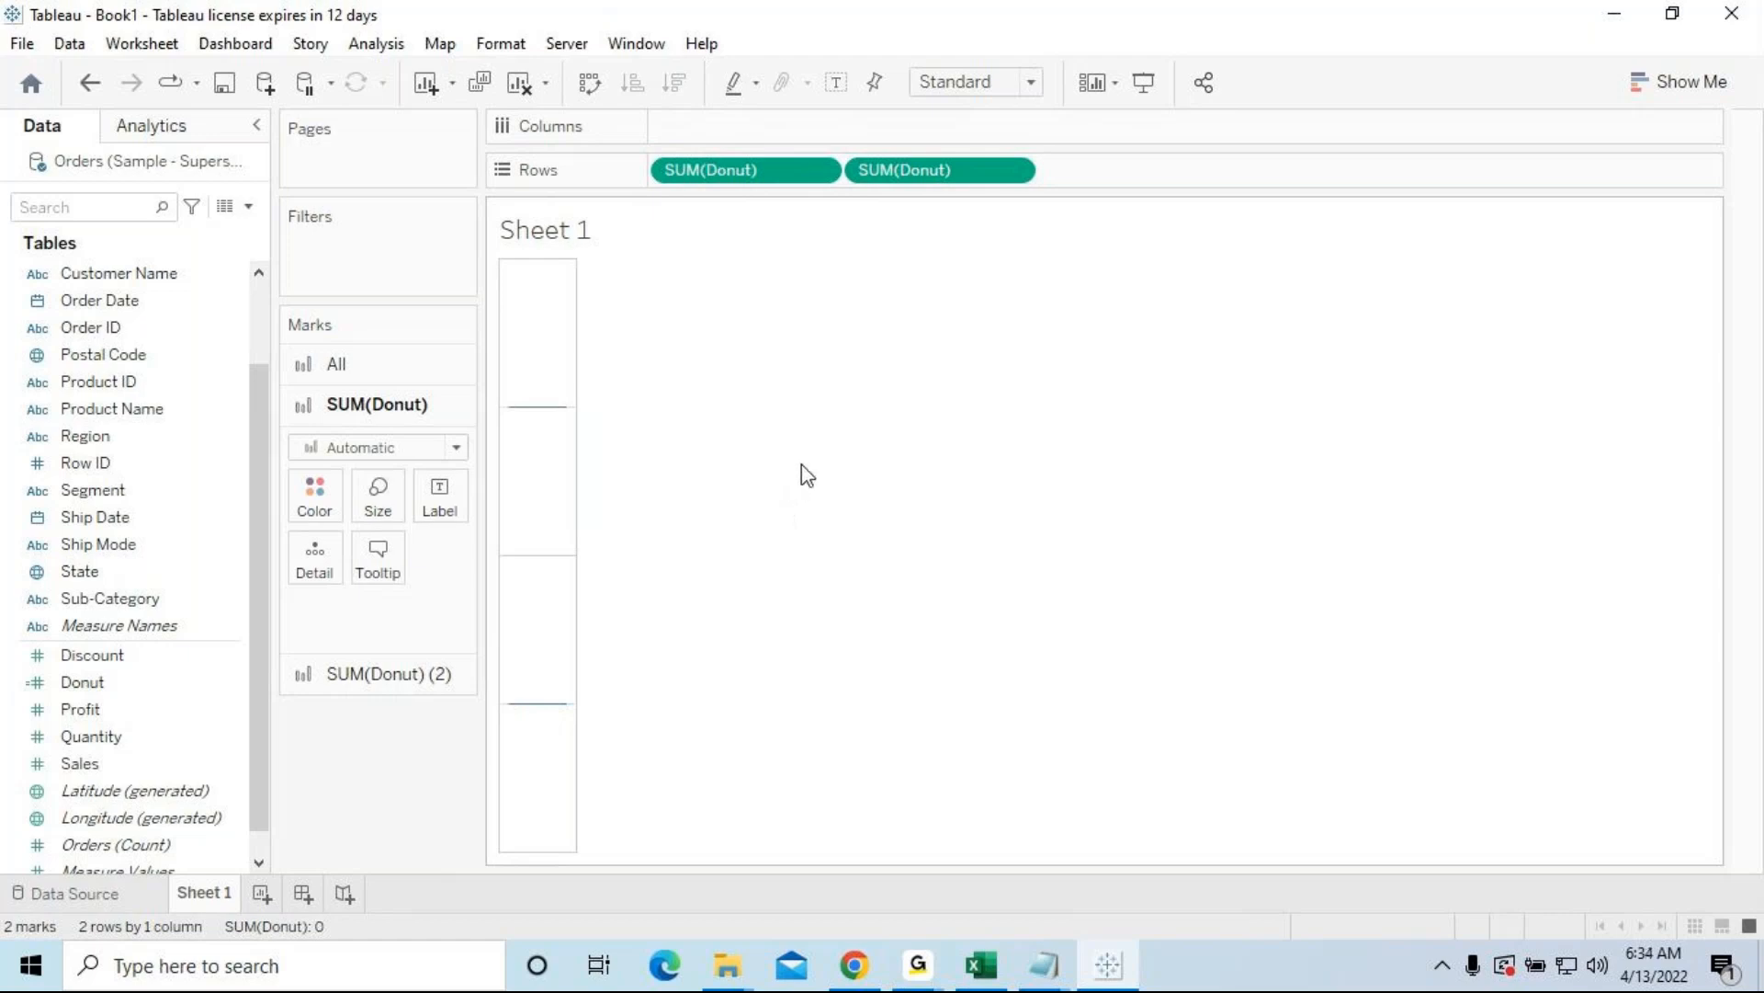
Step: Make the second SUM(Donut) on Rows a dual axis and fit the sheet to Entire View
{"action": "left_click", "coordinate": [1015, 173]}
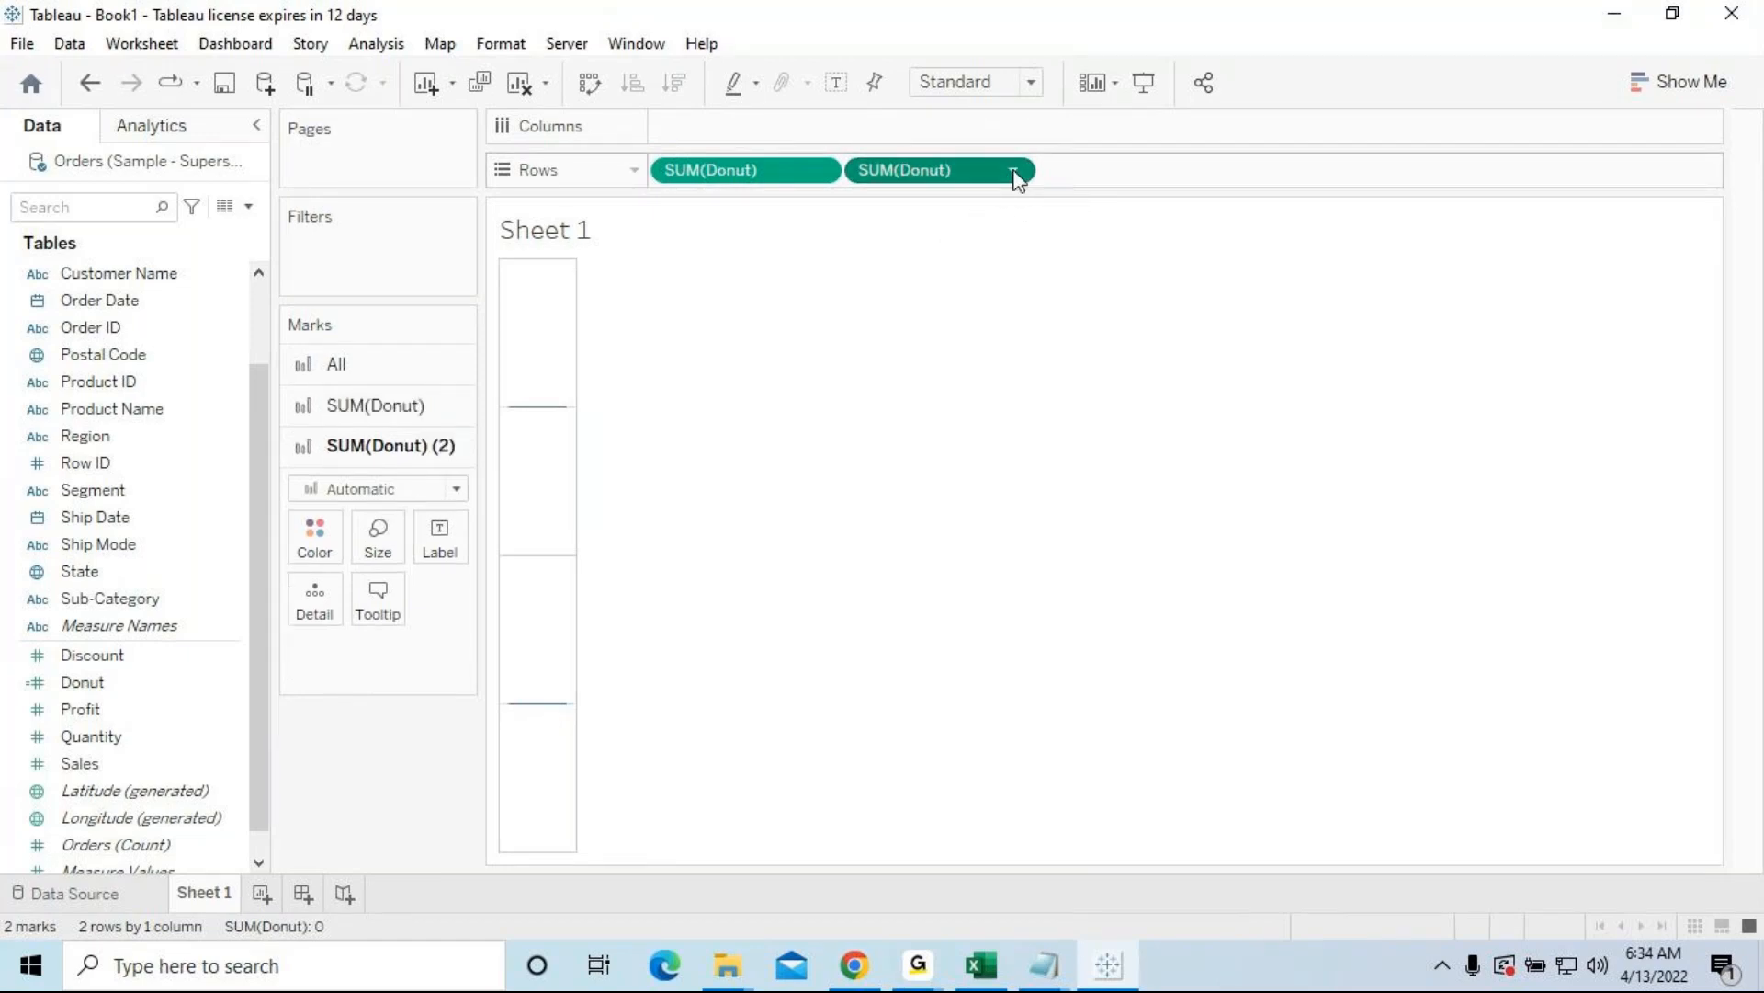
{"action": "left_click", "coordinate": [1015, 173]}
{"action": "left_click", "coordinate": [1015, 175]}
{"action": "left_click", "coordinate": [1010, 171]}
{"action": "left_click", "coordinate": [1008, 170]}
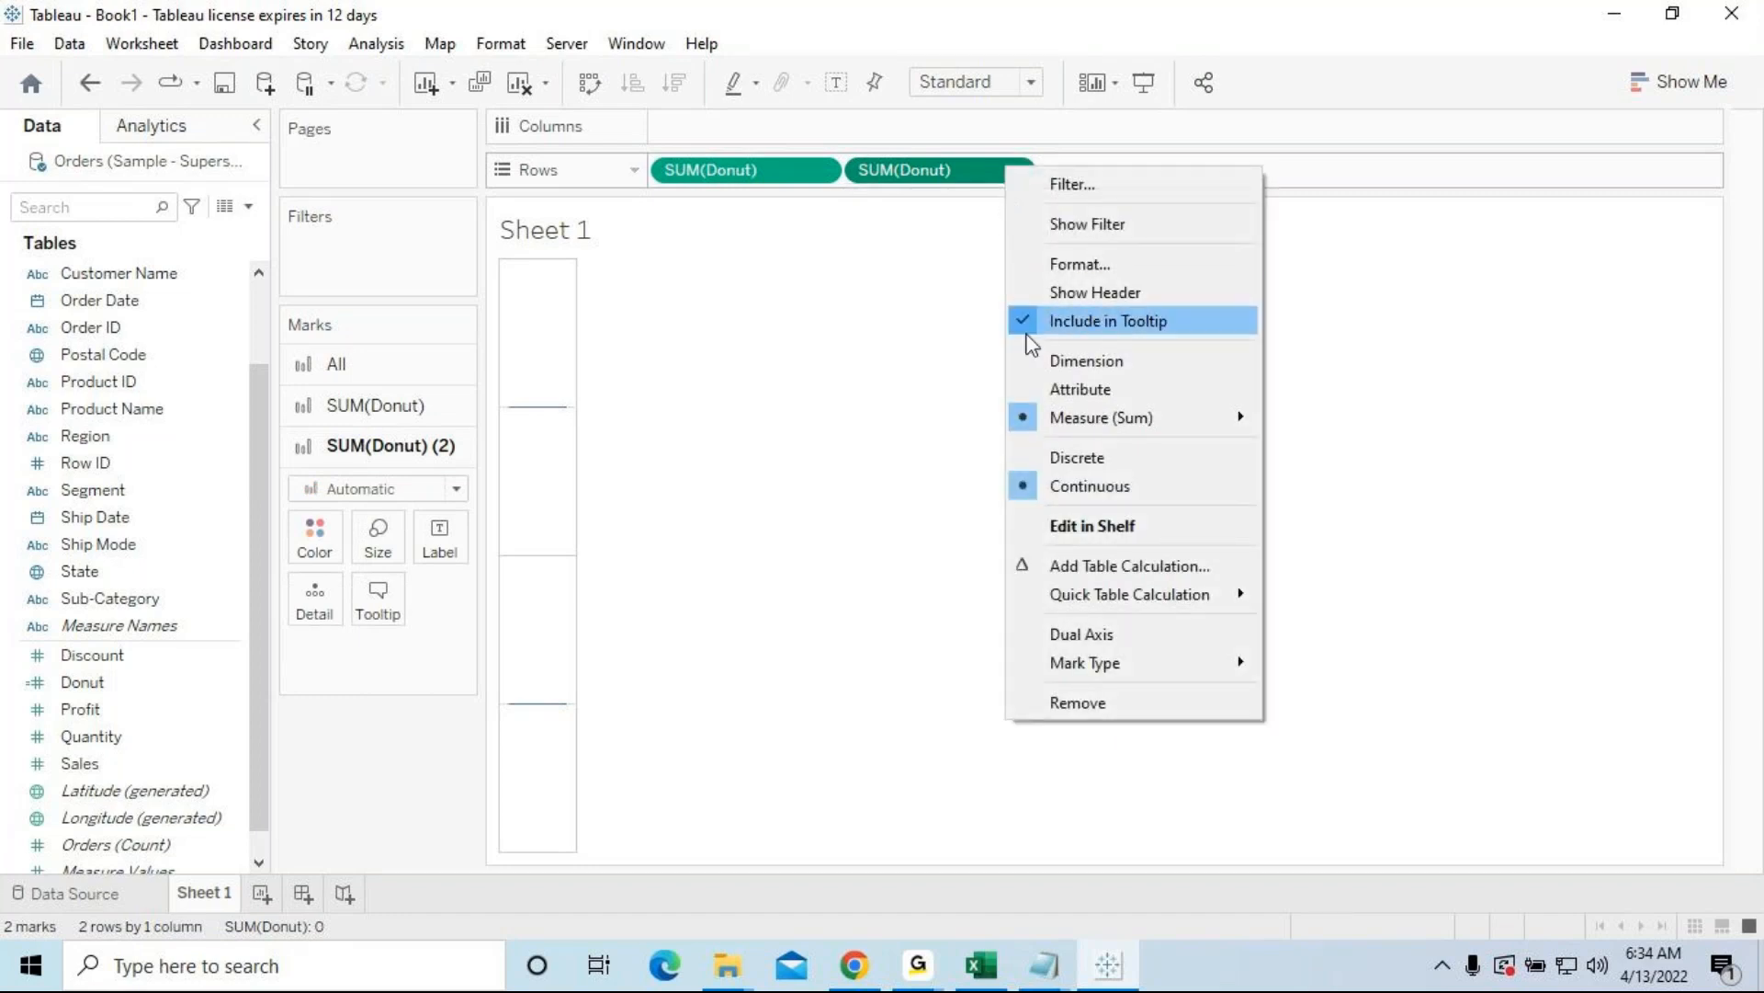
{"action": "left_click", "coordinate": [1077, 634]}
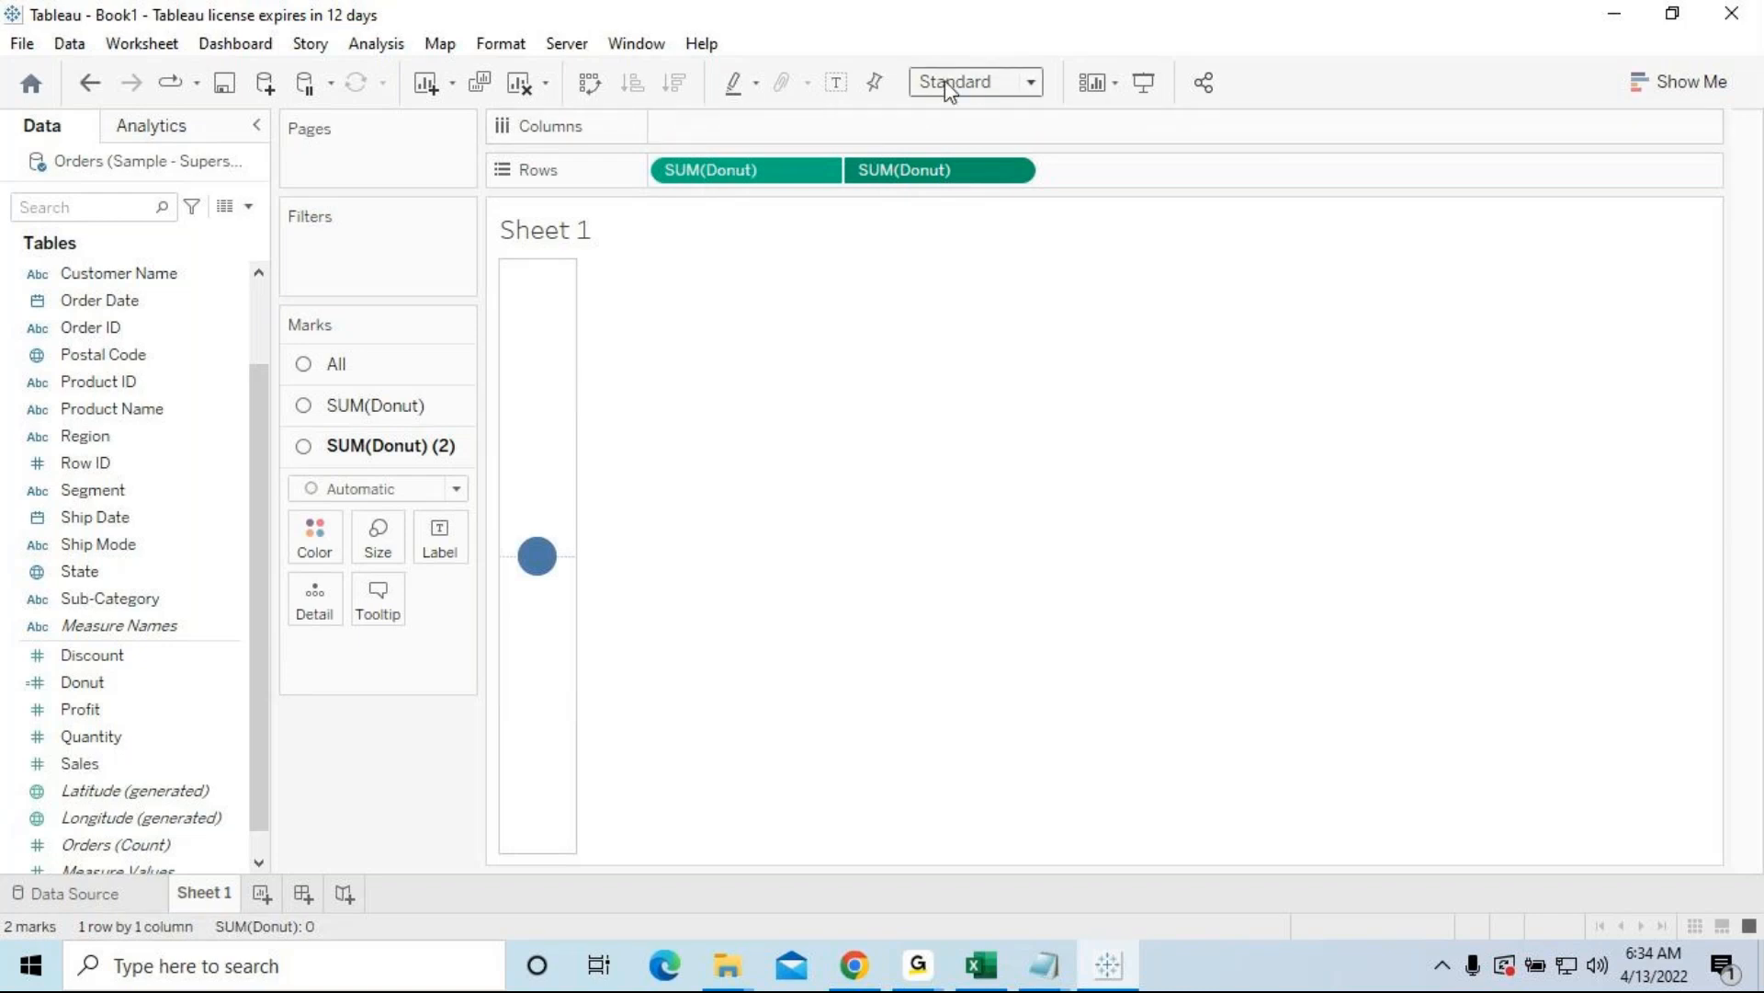
{"action": "left_click", "coordinate": [1028, 83]}
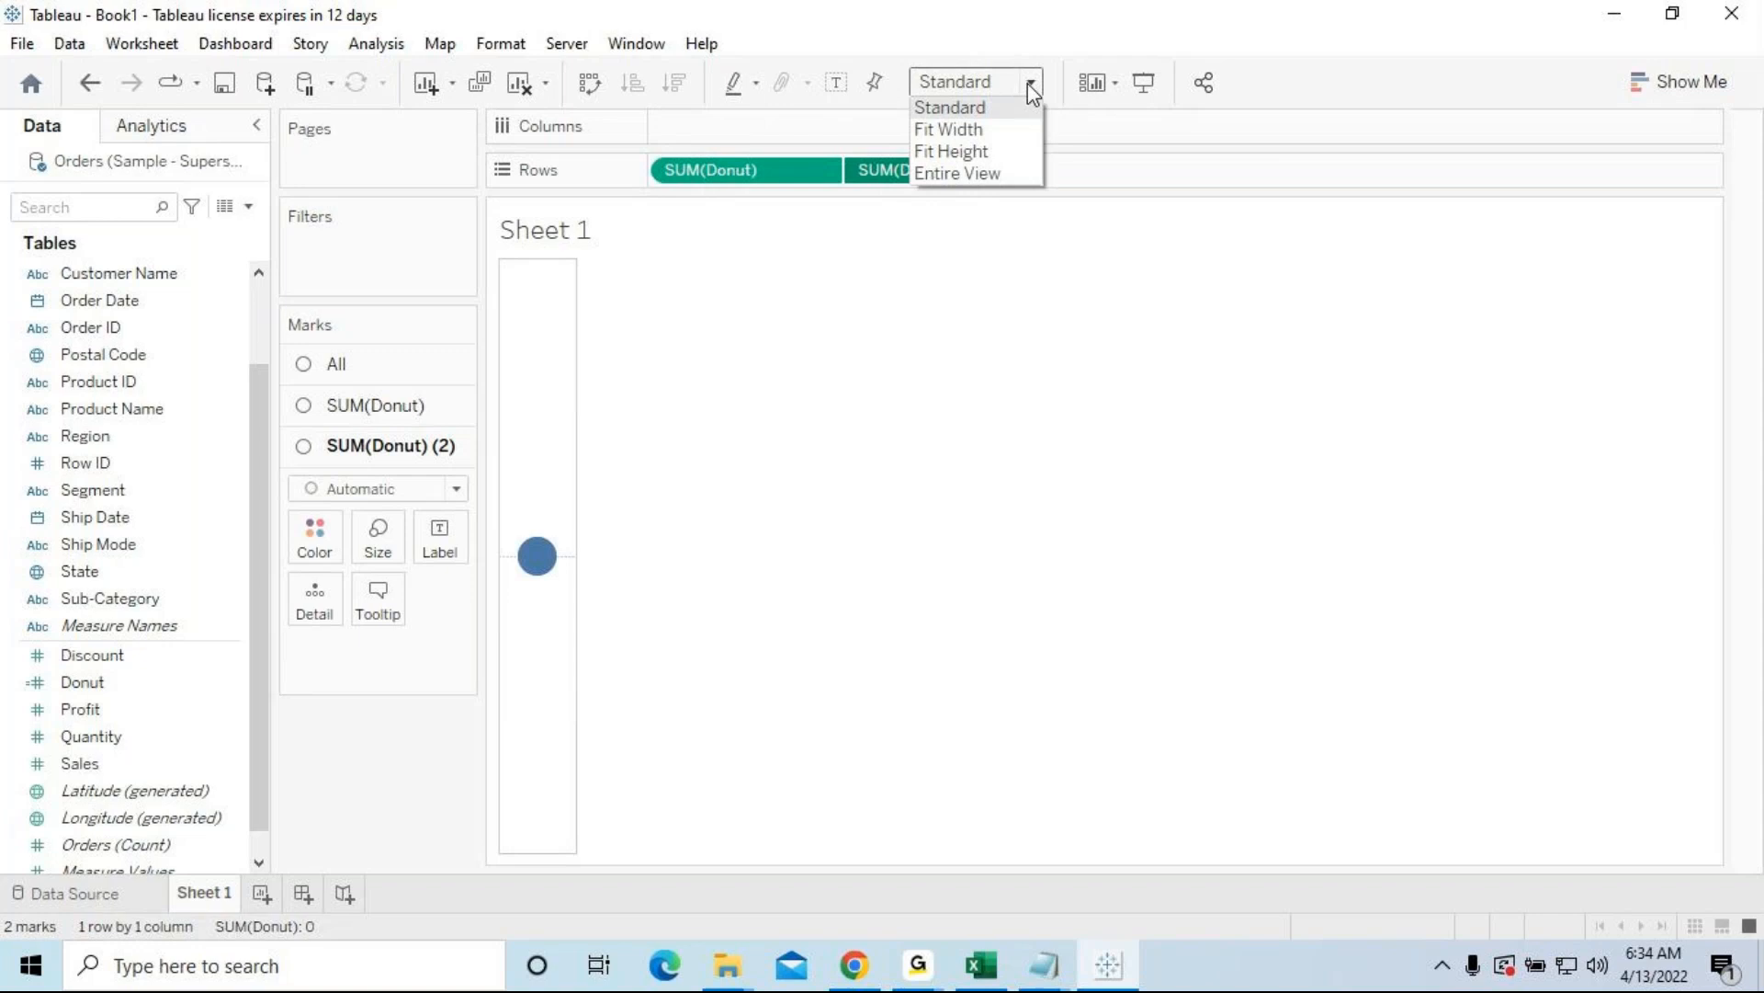
{"action": "left_click", "coordinate": [1001, 176]}
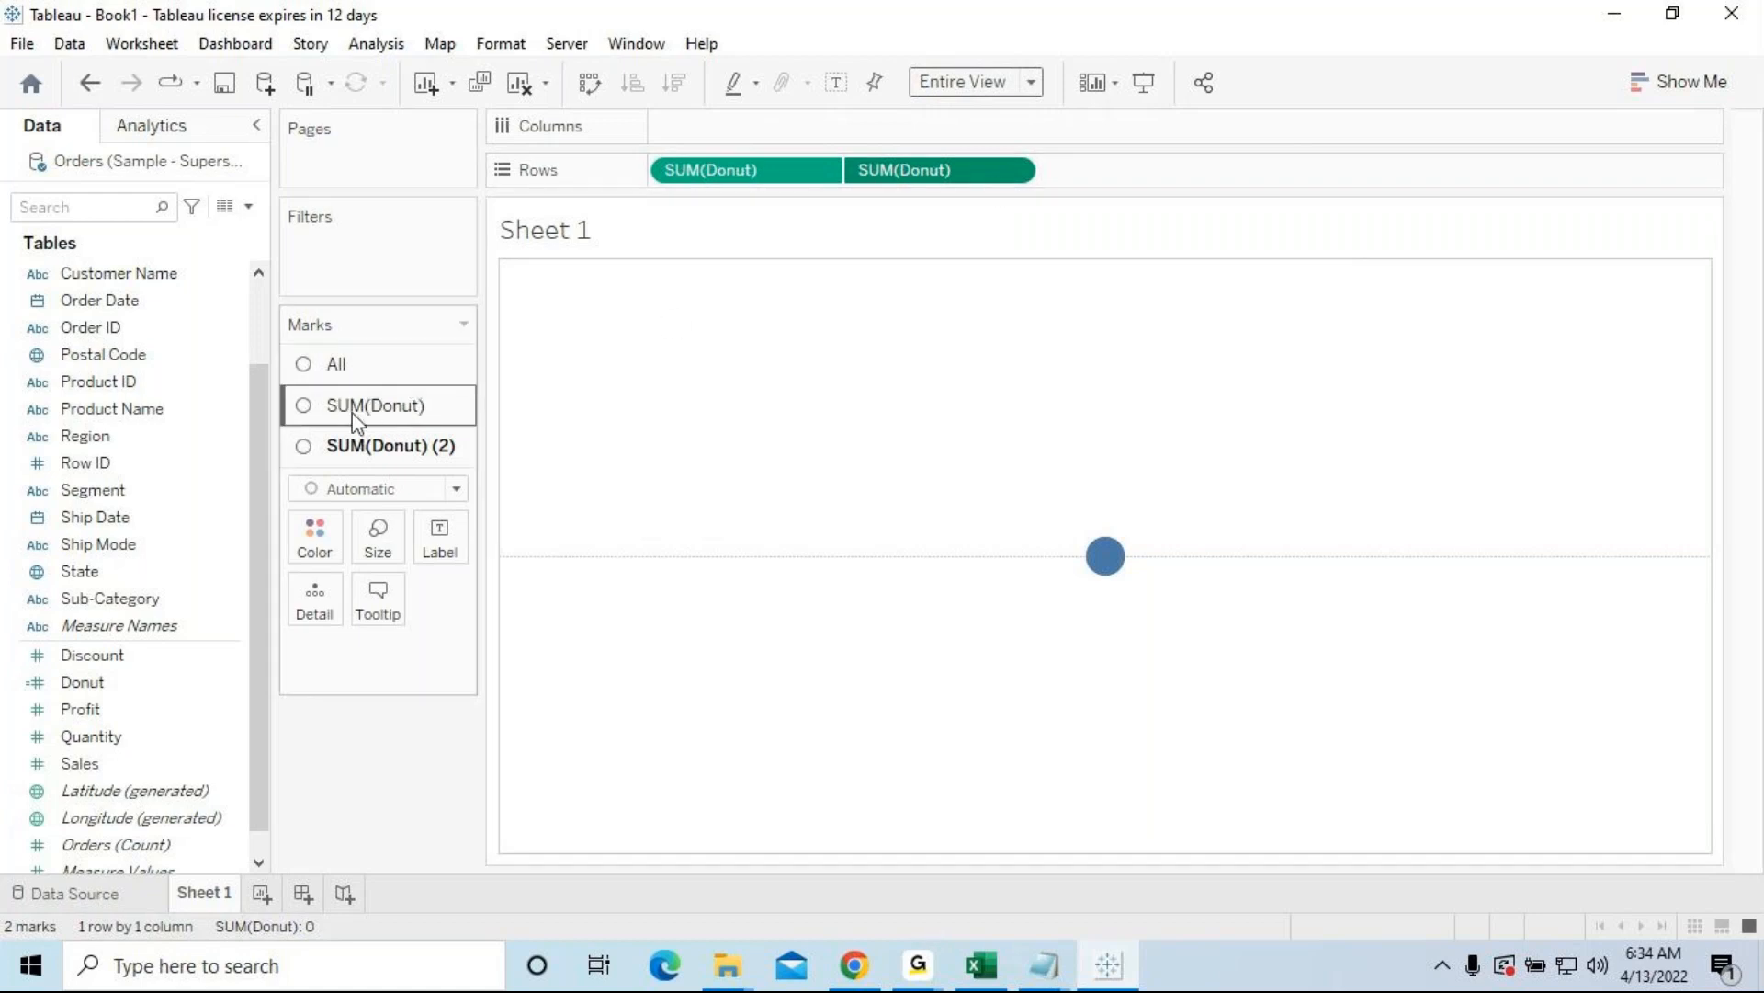
Step: Set the mark type to Pie for both SUM(Donut) and SUM(Donut) (2)
{"action": "left_click", "coordinate": [395, 409]}
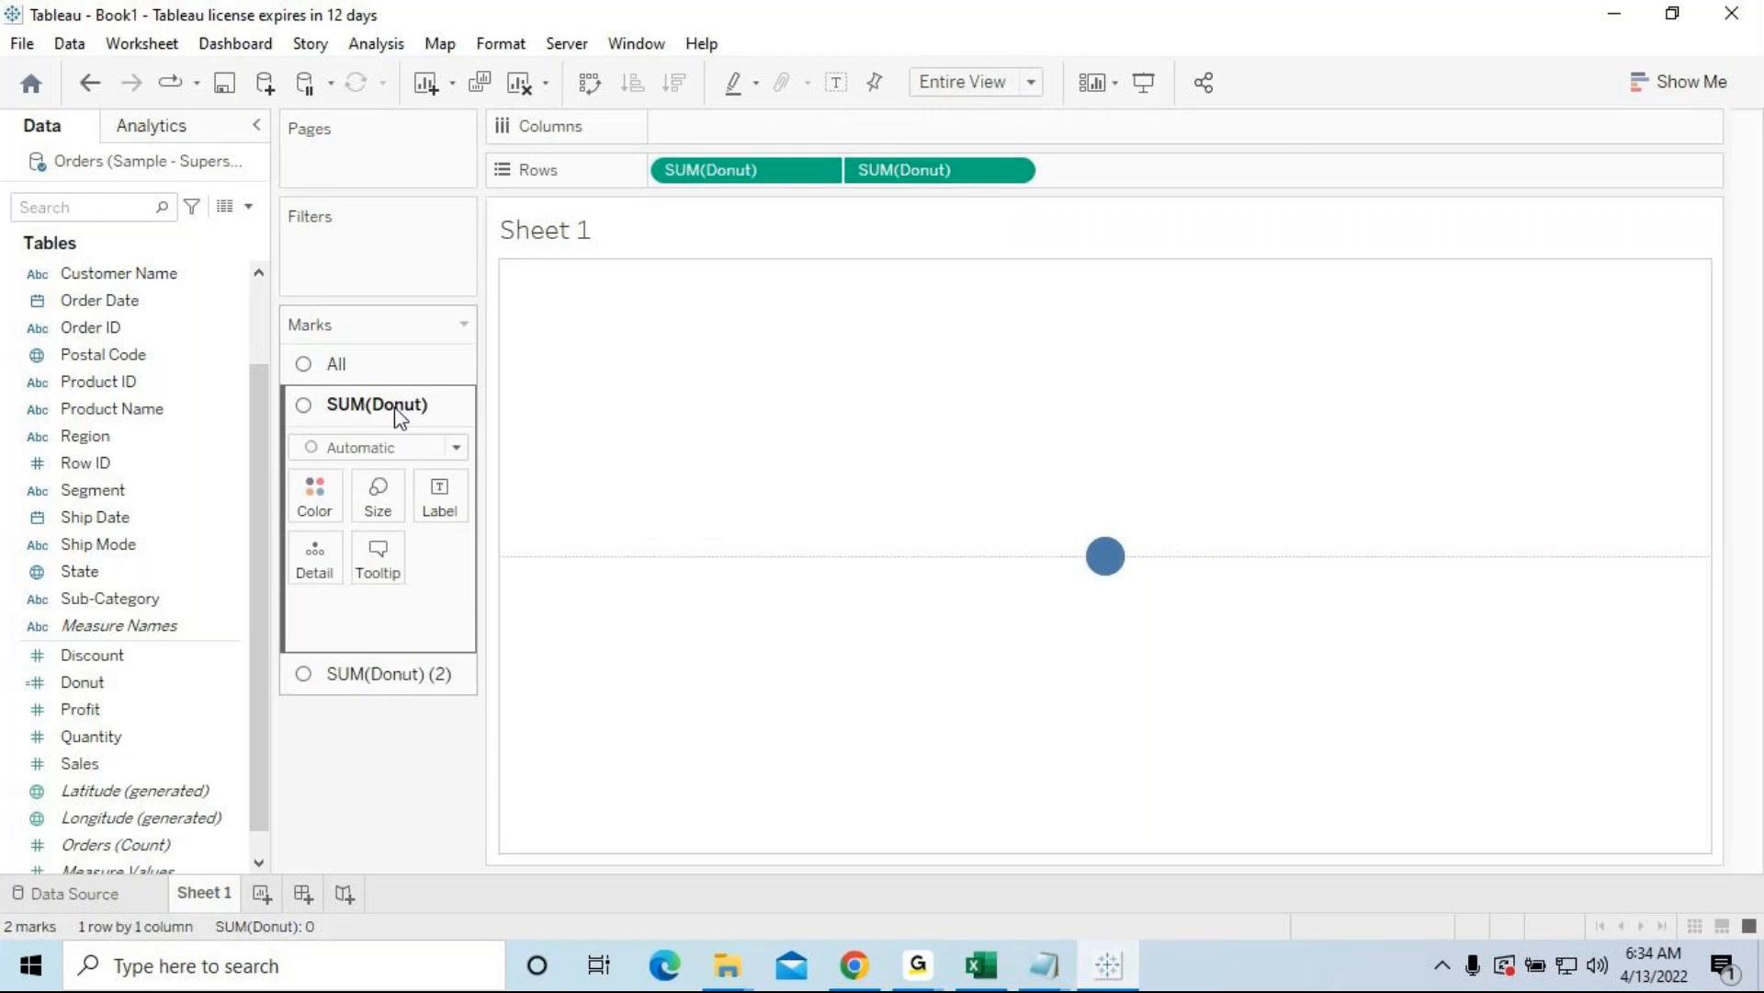
{"action": "left_click", "coordinate": [334, 674]}
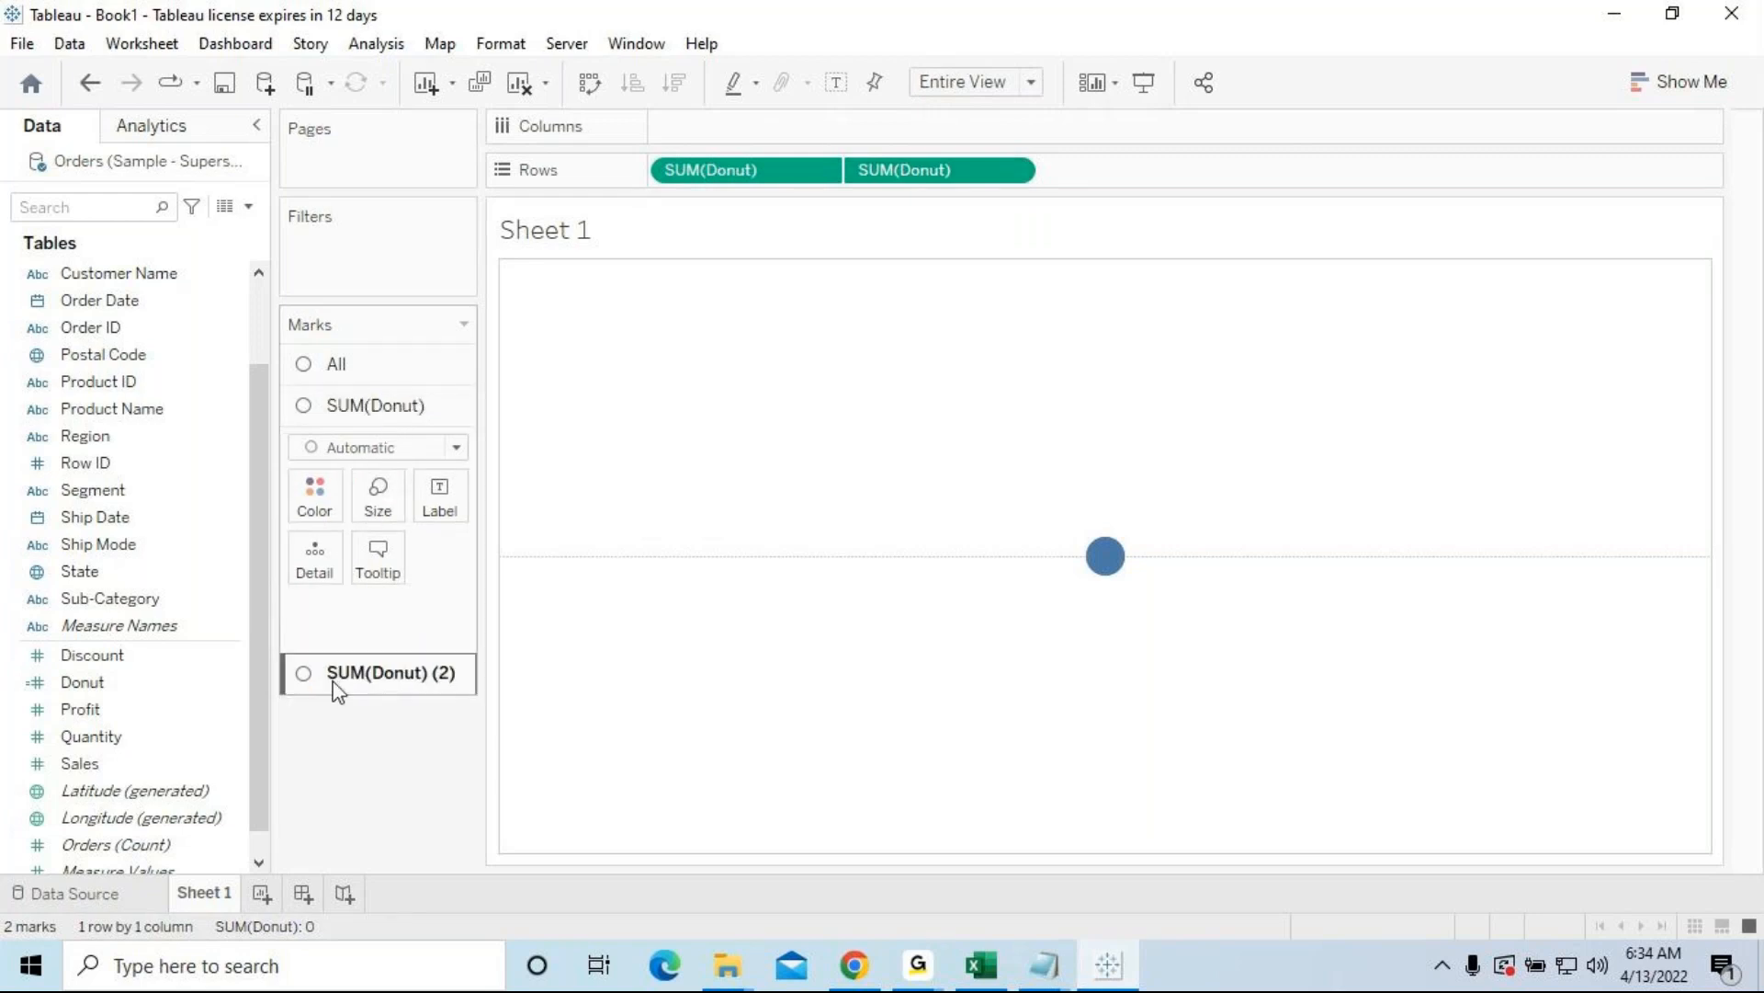
{"action": "left_click", "coordinate": [364, 409]}
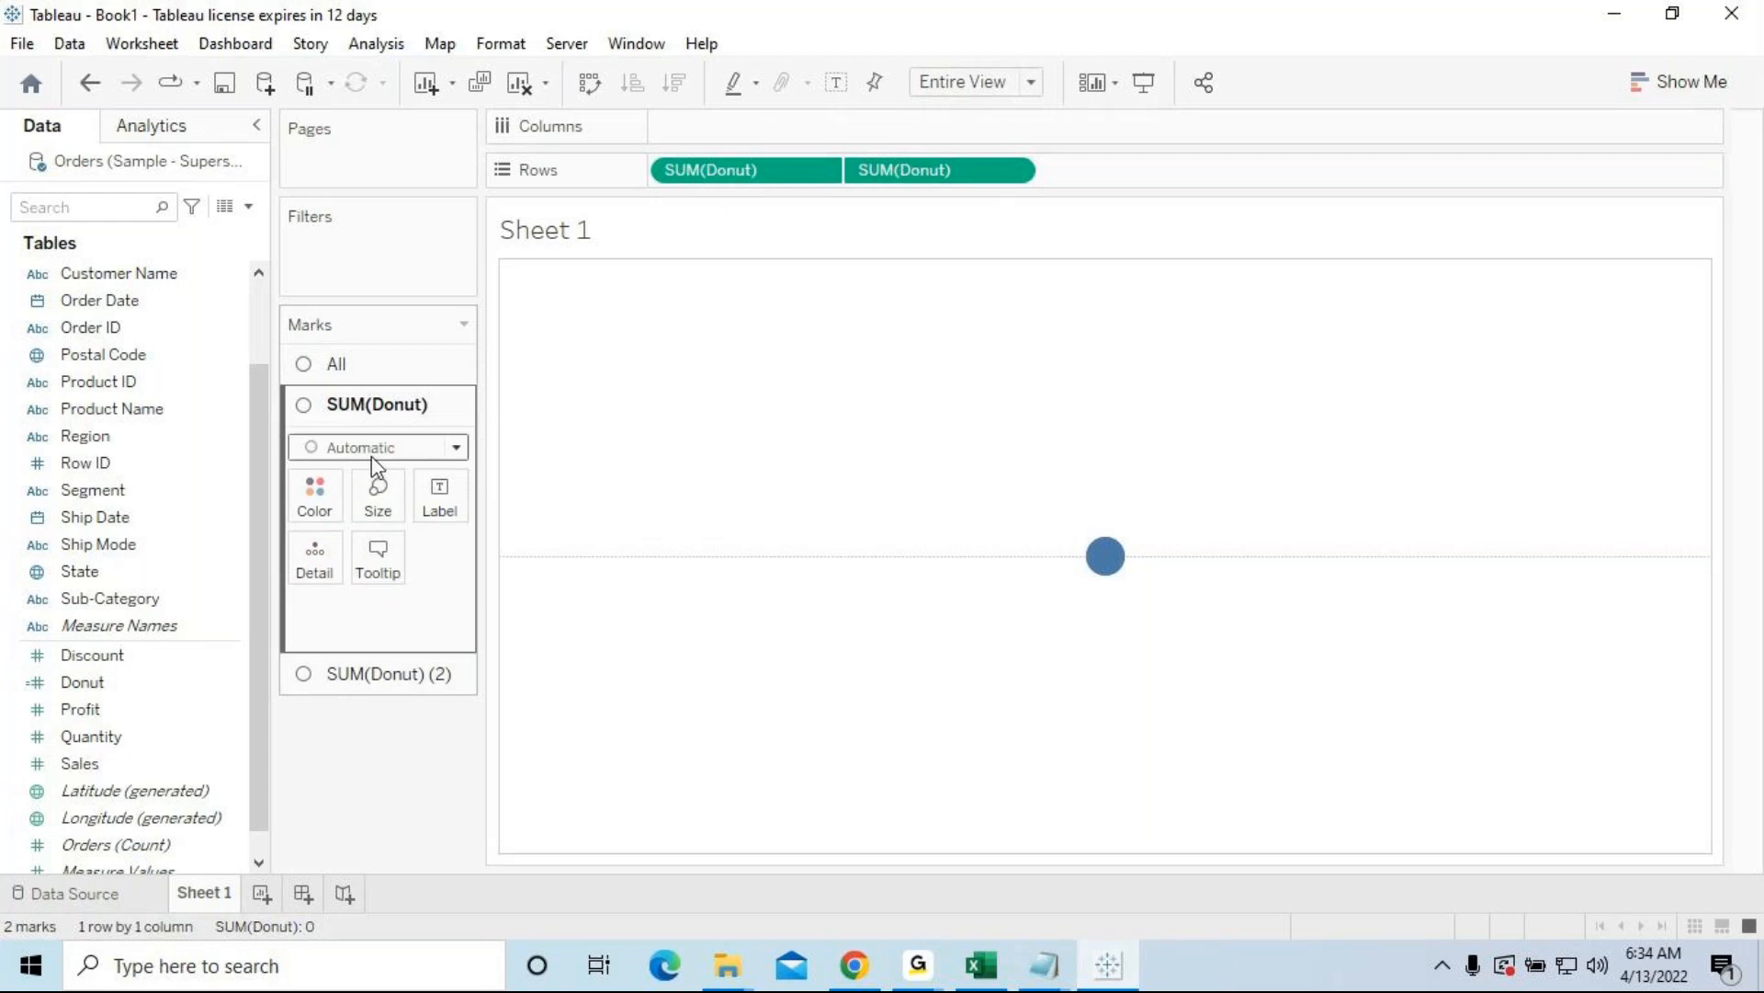
{"action": "left_click", "coordinate": [457, 449]}
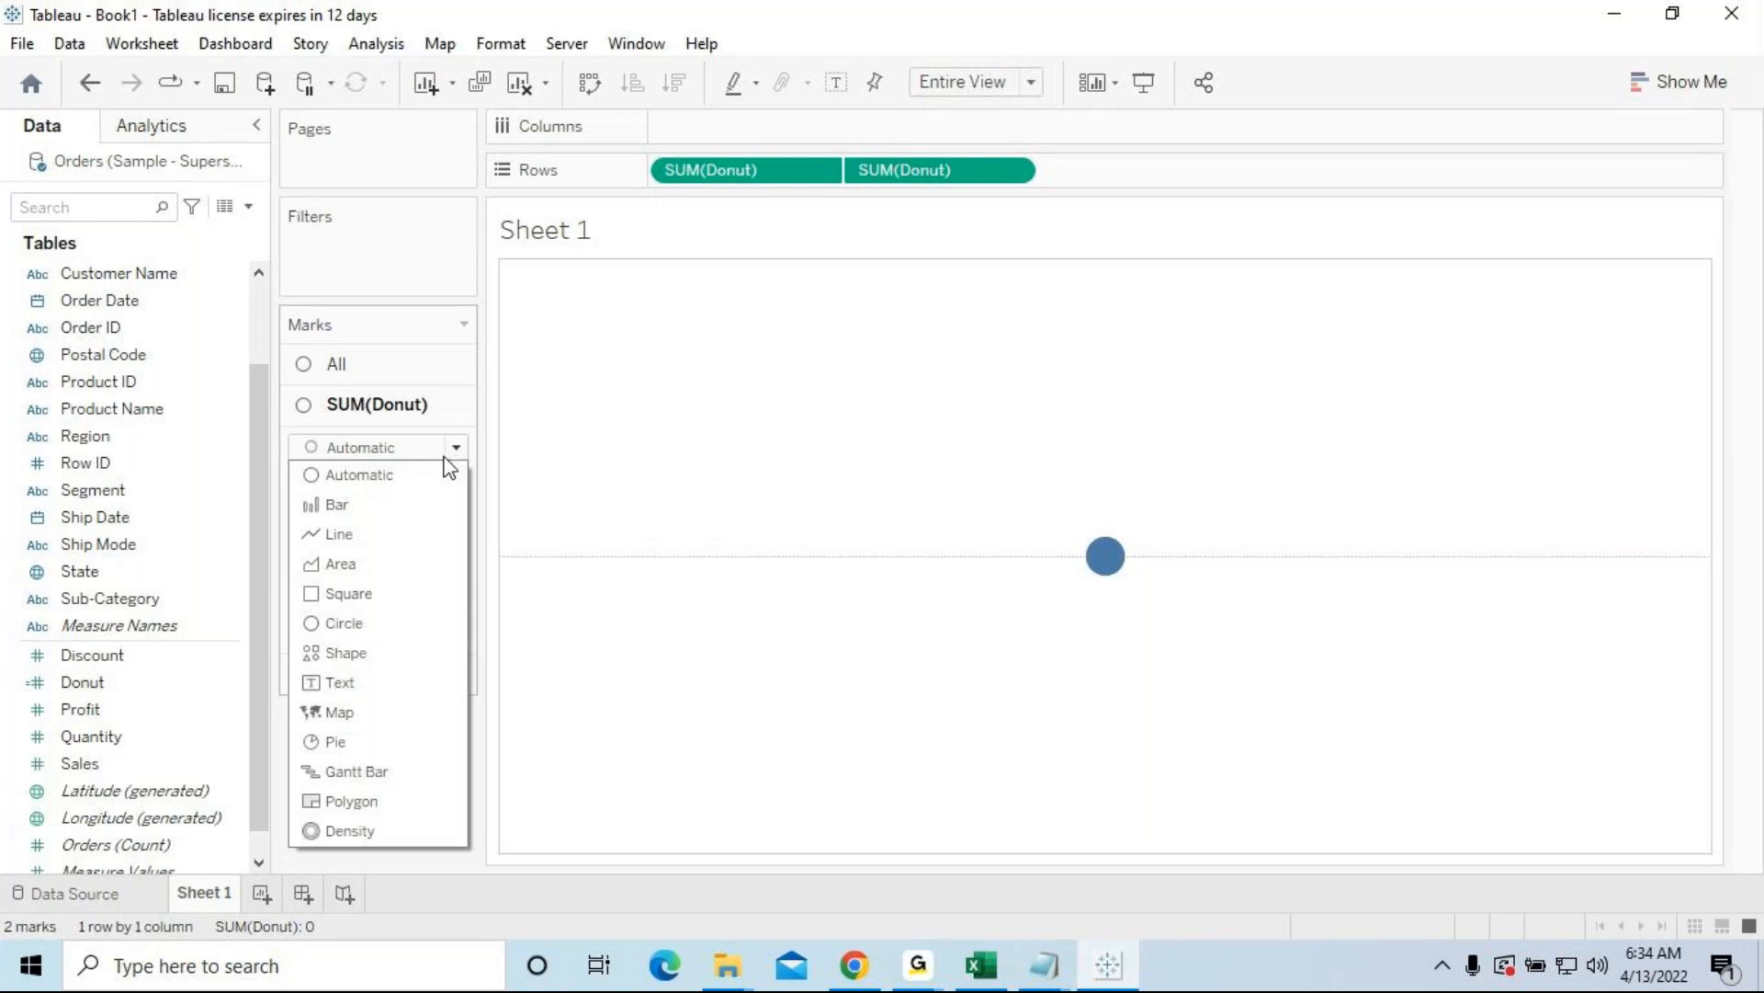
{"action": "left_click", "coordinate": [340, 740]}
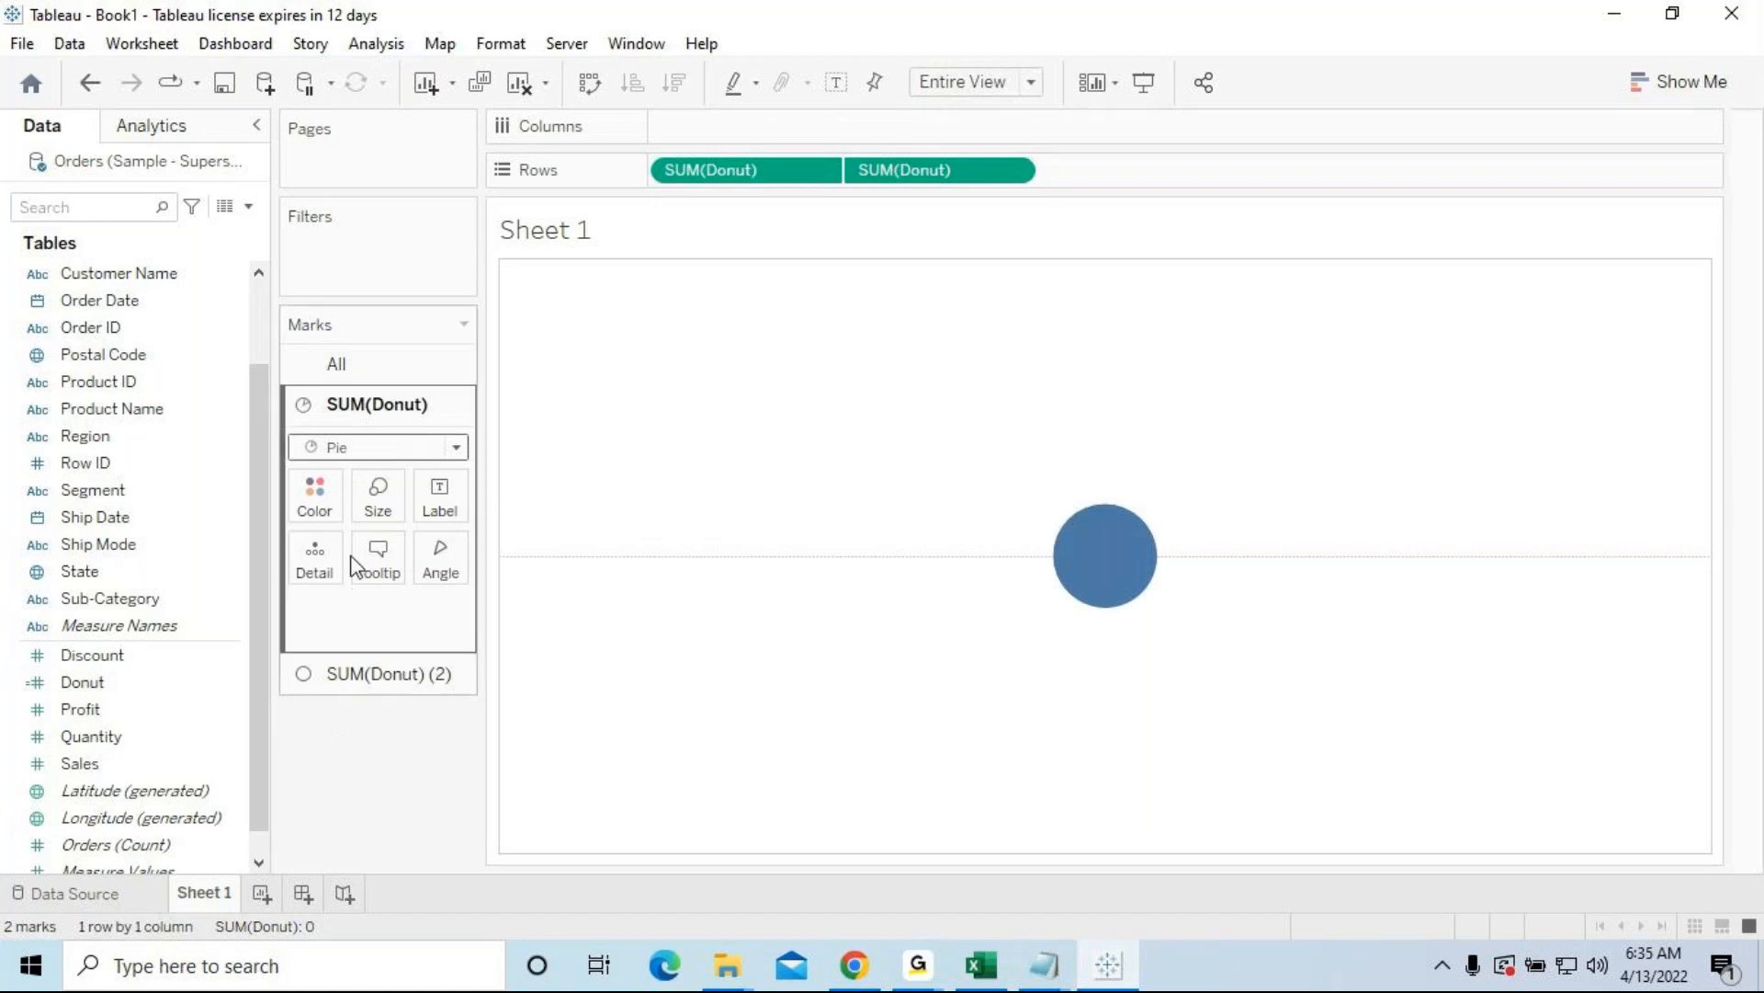
{"action": "left_click", "coordinate": [362, 675]}
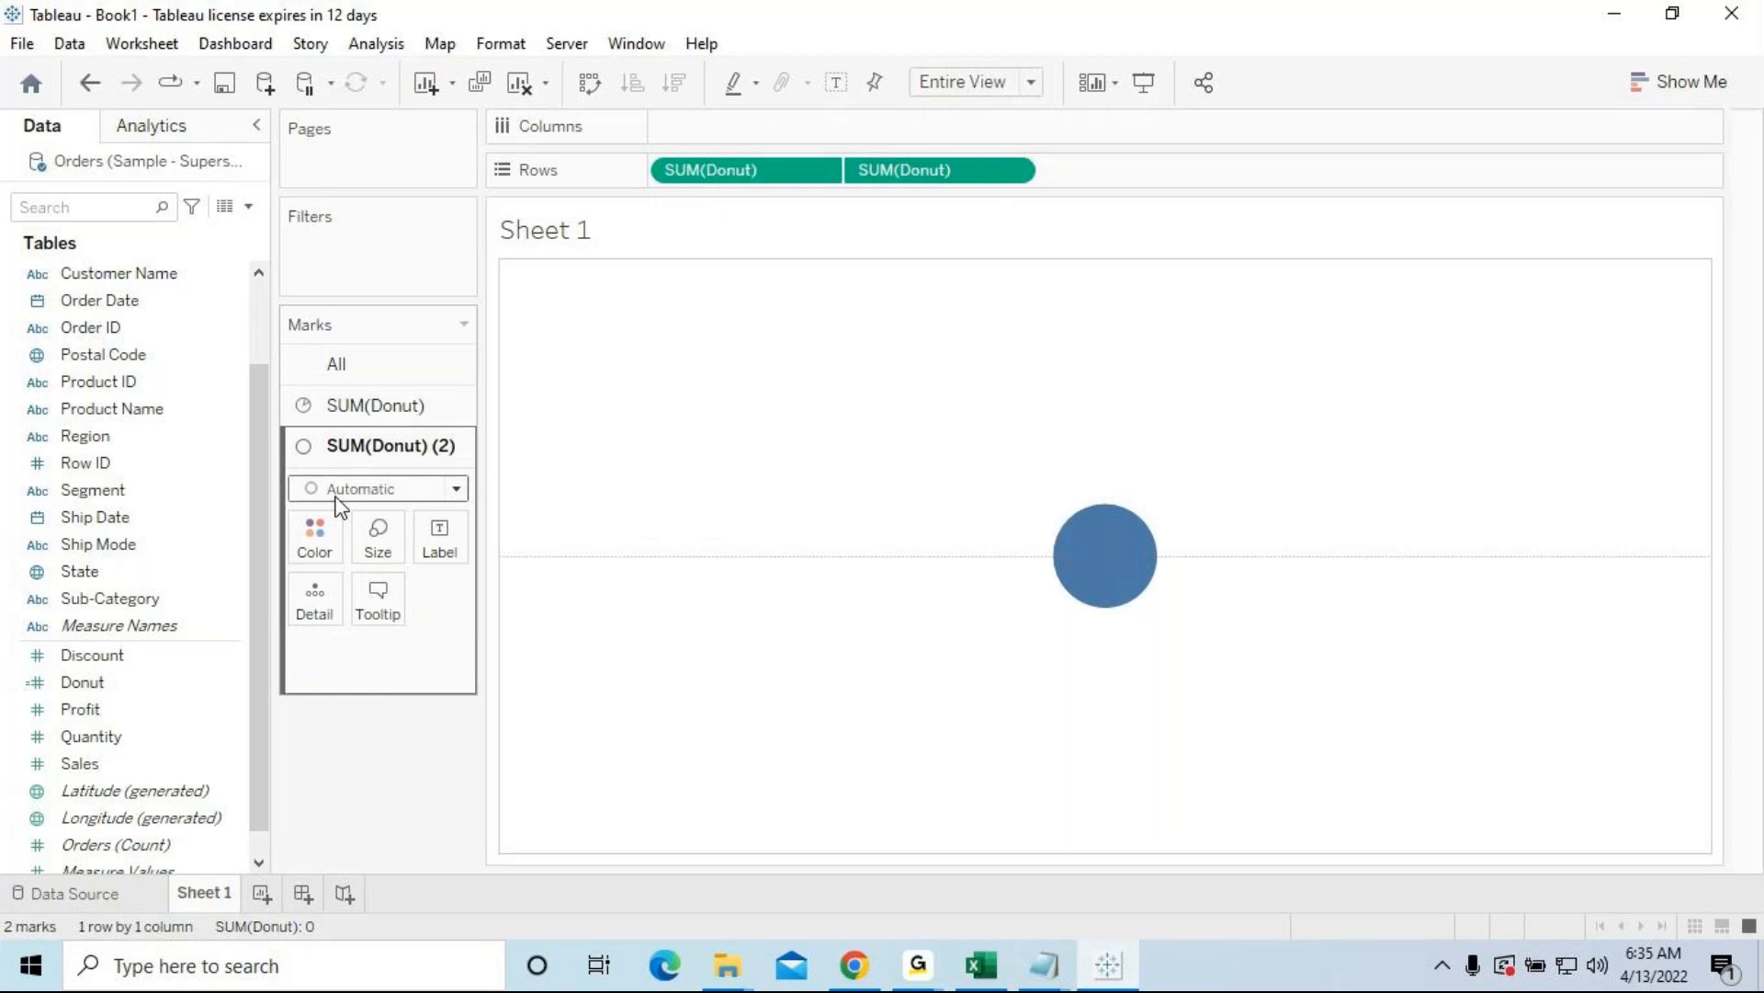
{"action": "left_click", "coordinate": [457, 489]}
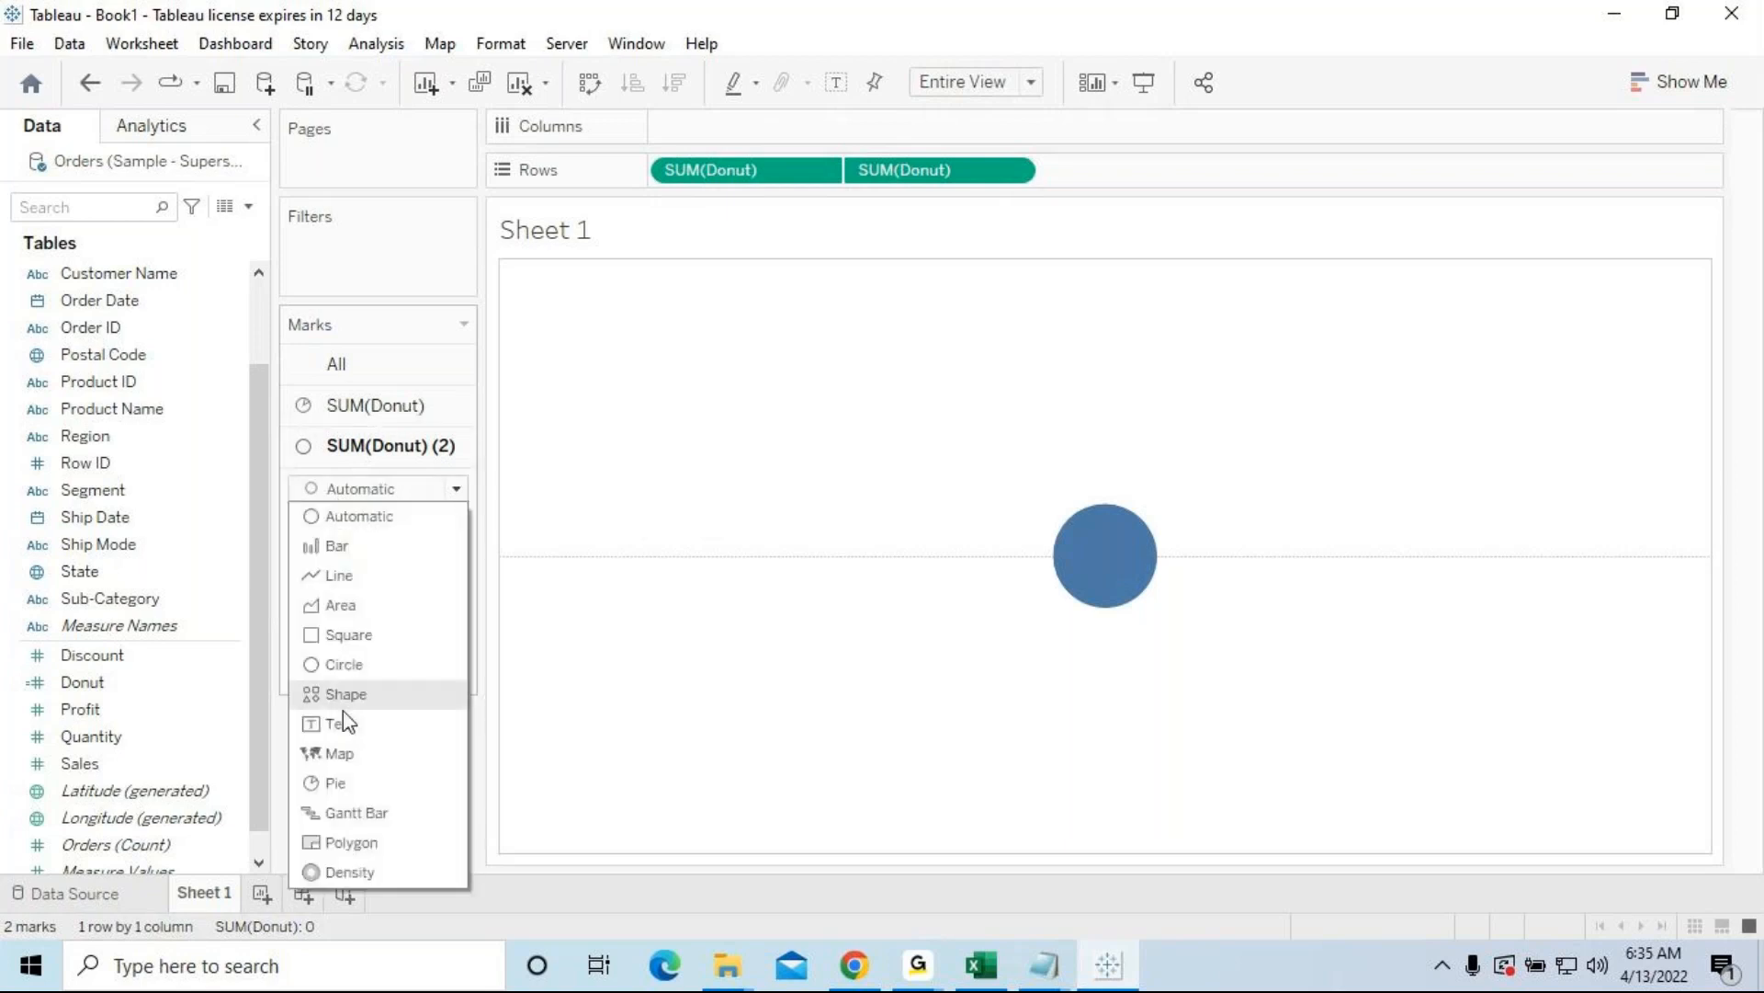
{"action": "left_click", "coordinate": [347, 784]}
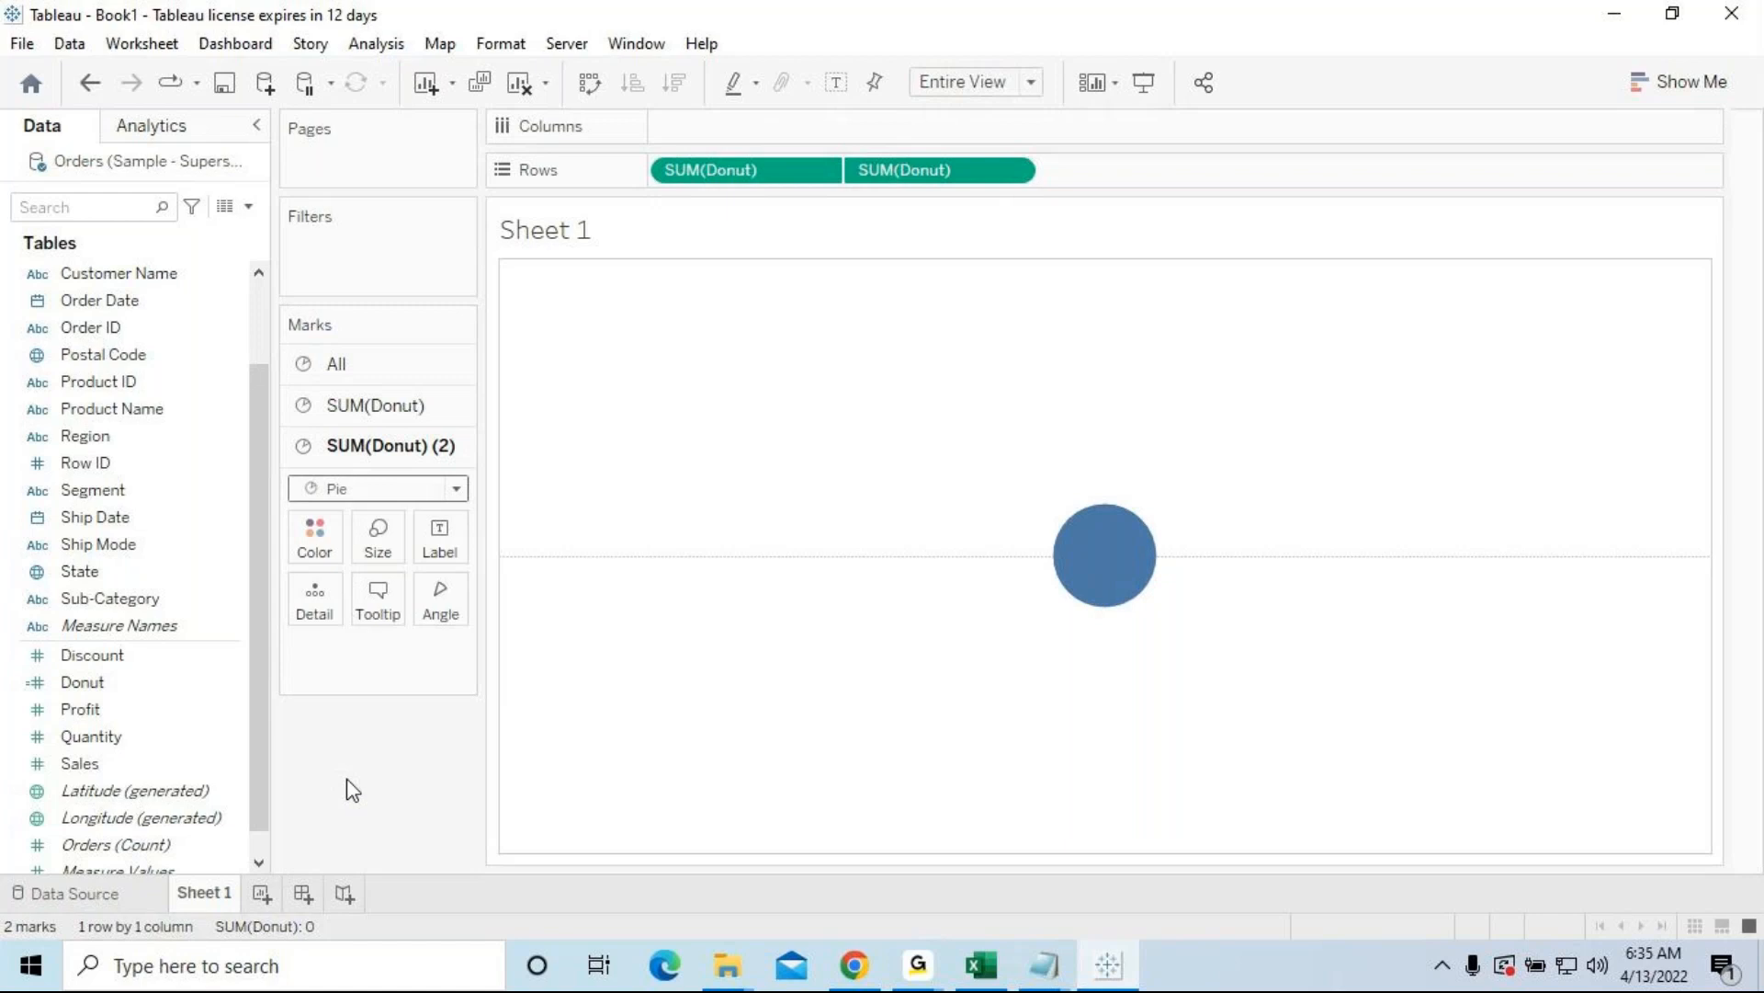
Step: Enlarge the first SUM(Donut) pie mark to roughly three times its diameter to form the outer ring
{"action": "mouse_move", "coordinate": [918, 965]}
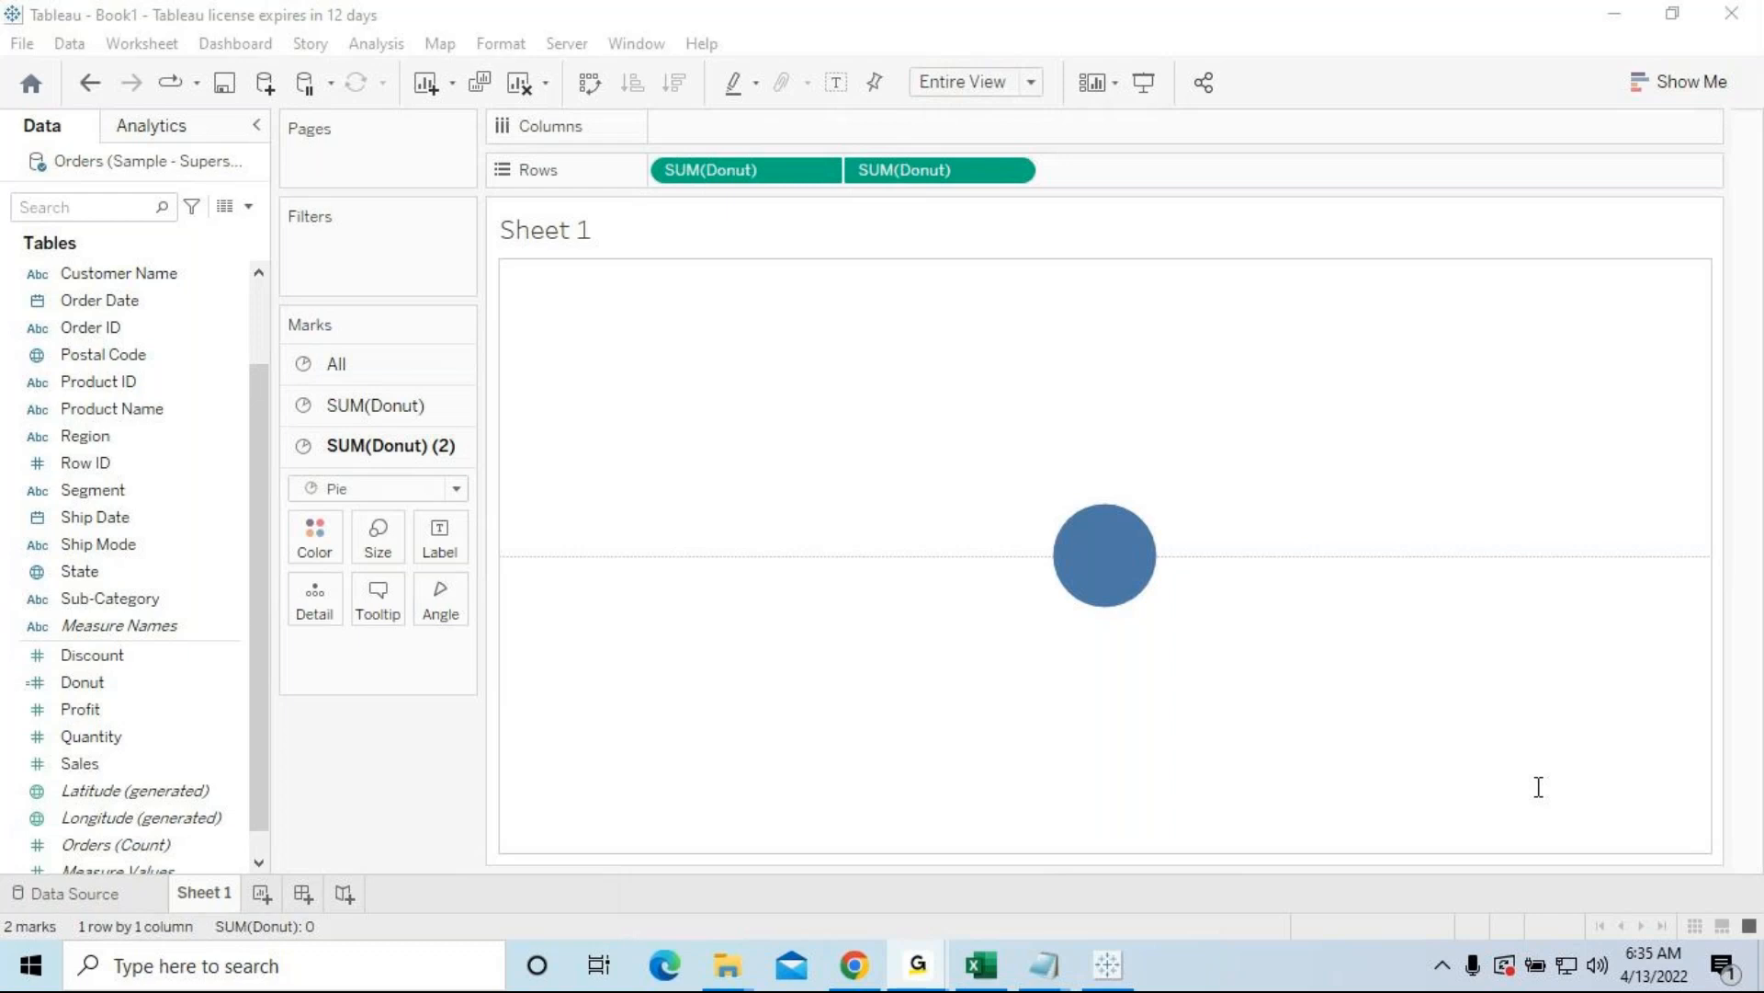
{"action": "left_click", "coordinate": [1610, 29]}
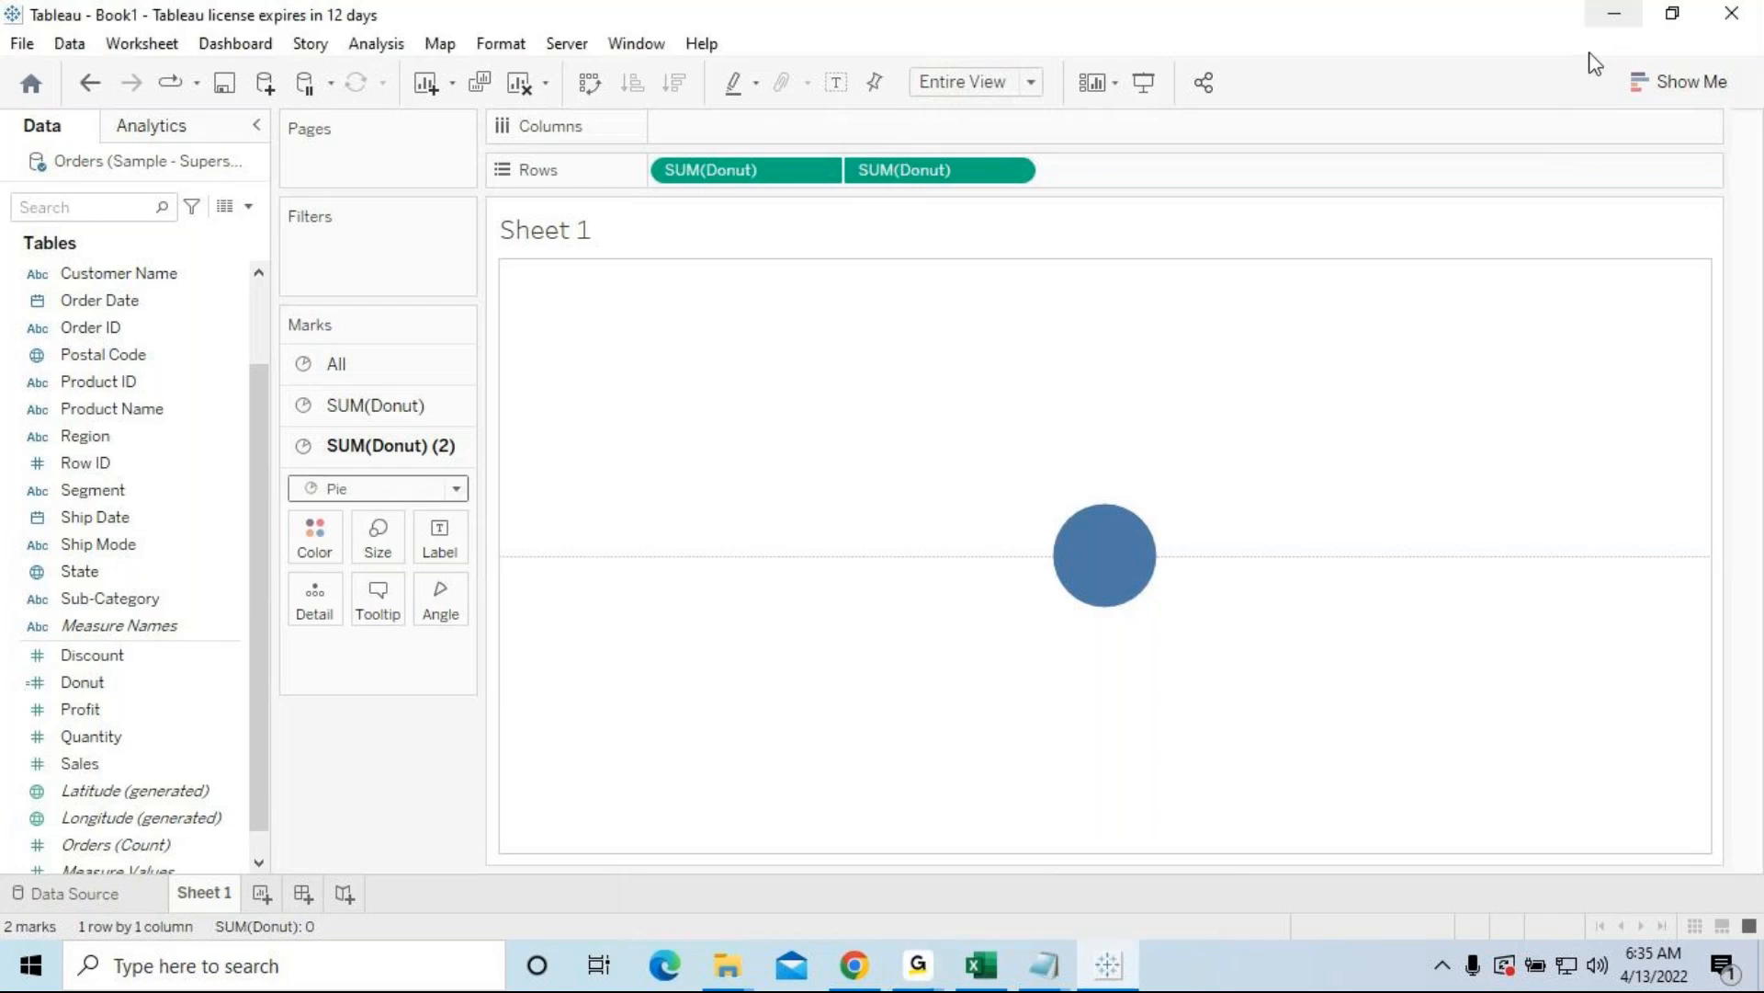
{"action": "left_click", "coordinate": [377, 407]}
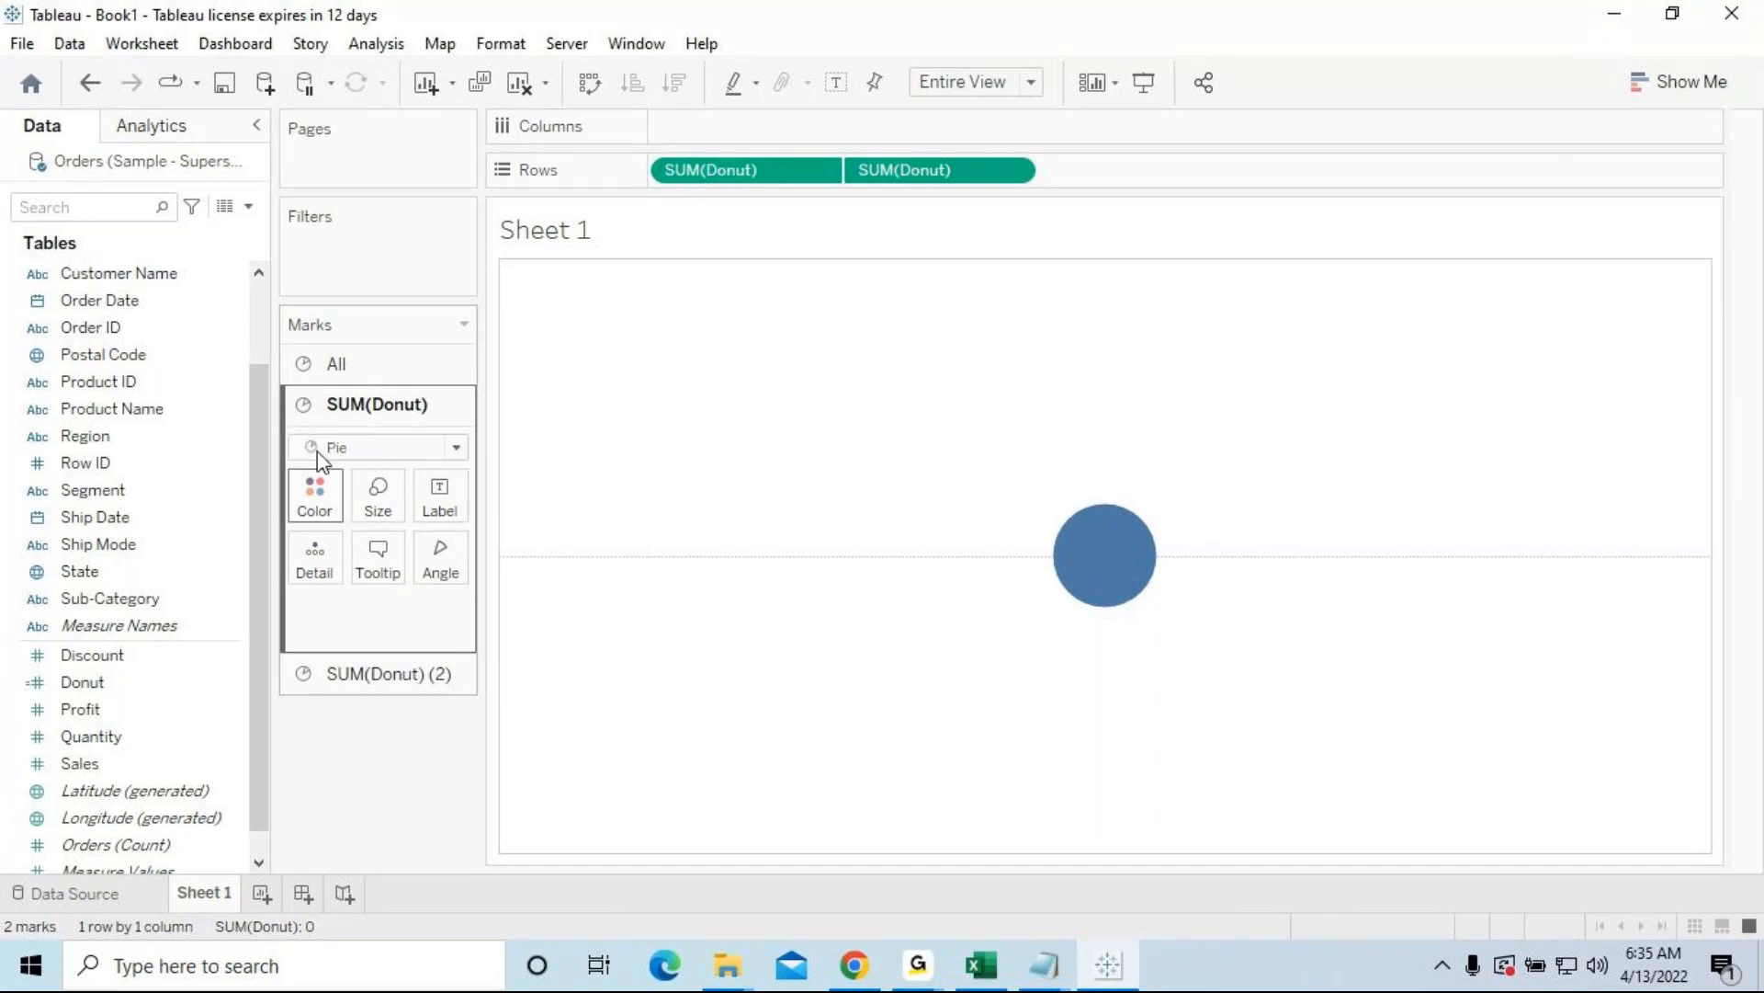
{"action": "left_click", "coordinate": [373, 501]}
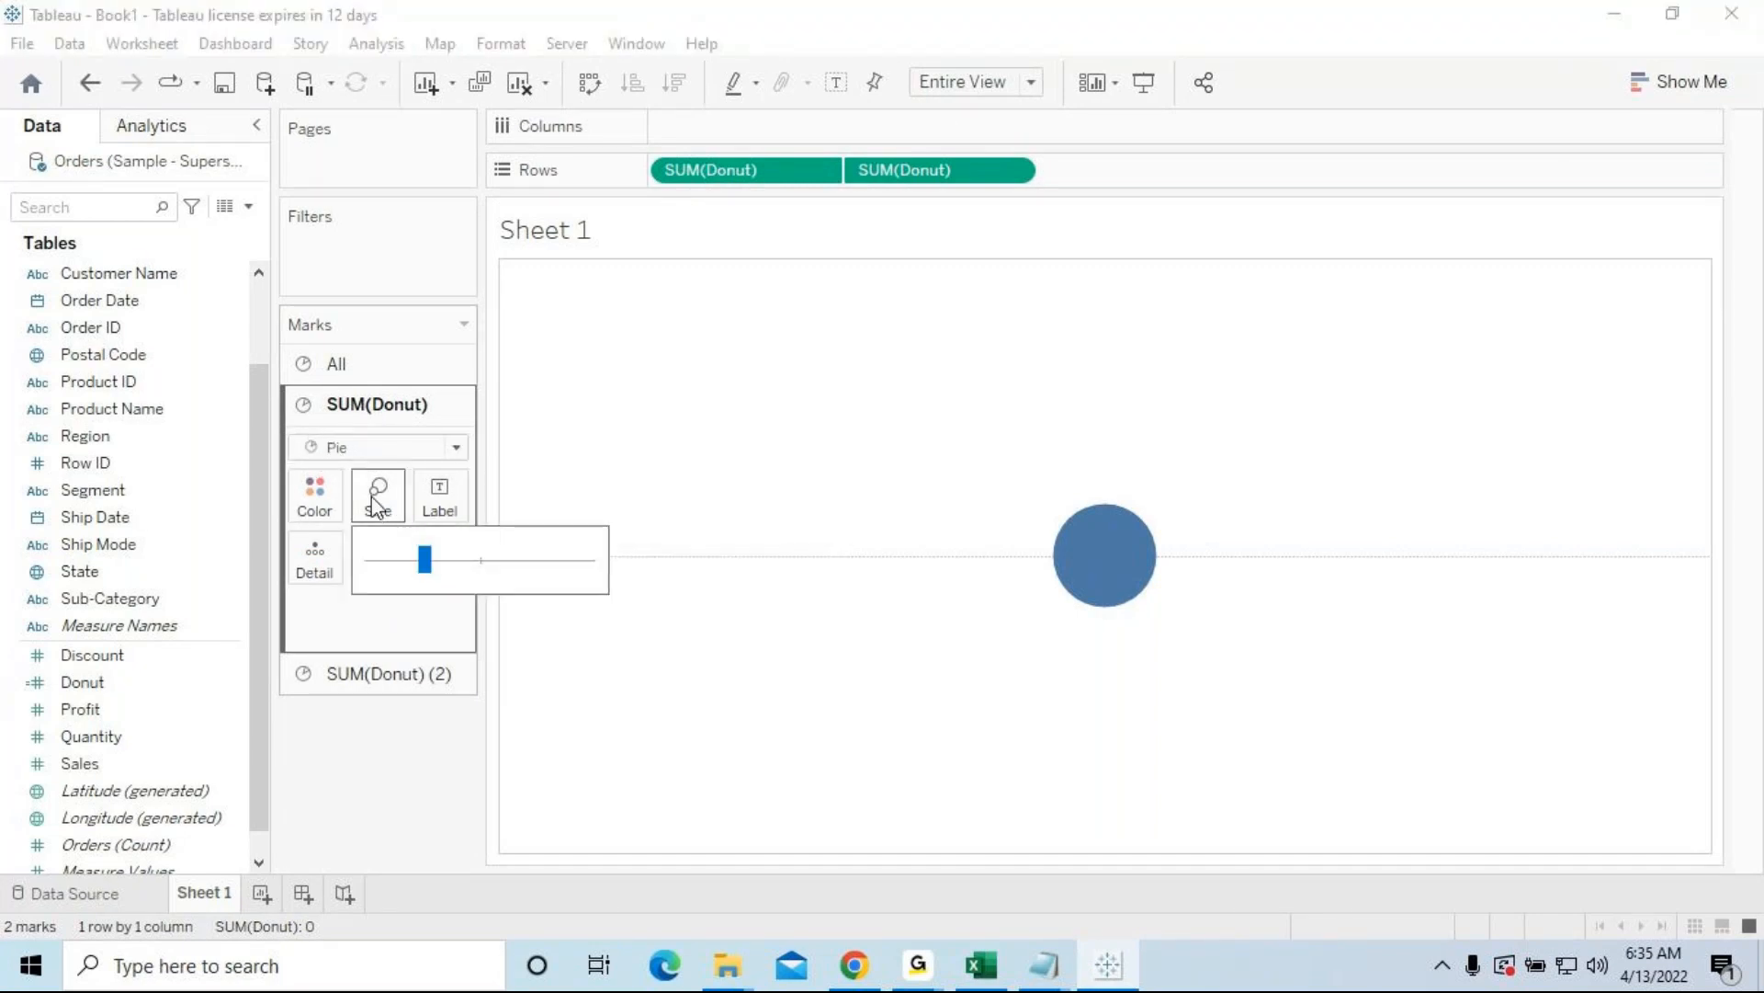
{"action": "left_click_drag", "start_coordinate": [424, 561], "coordinate": [521, 579]}
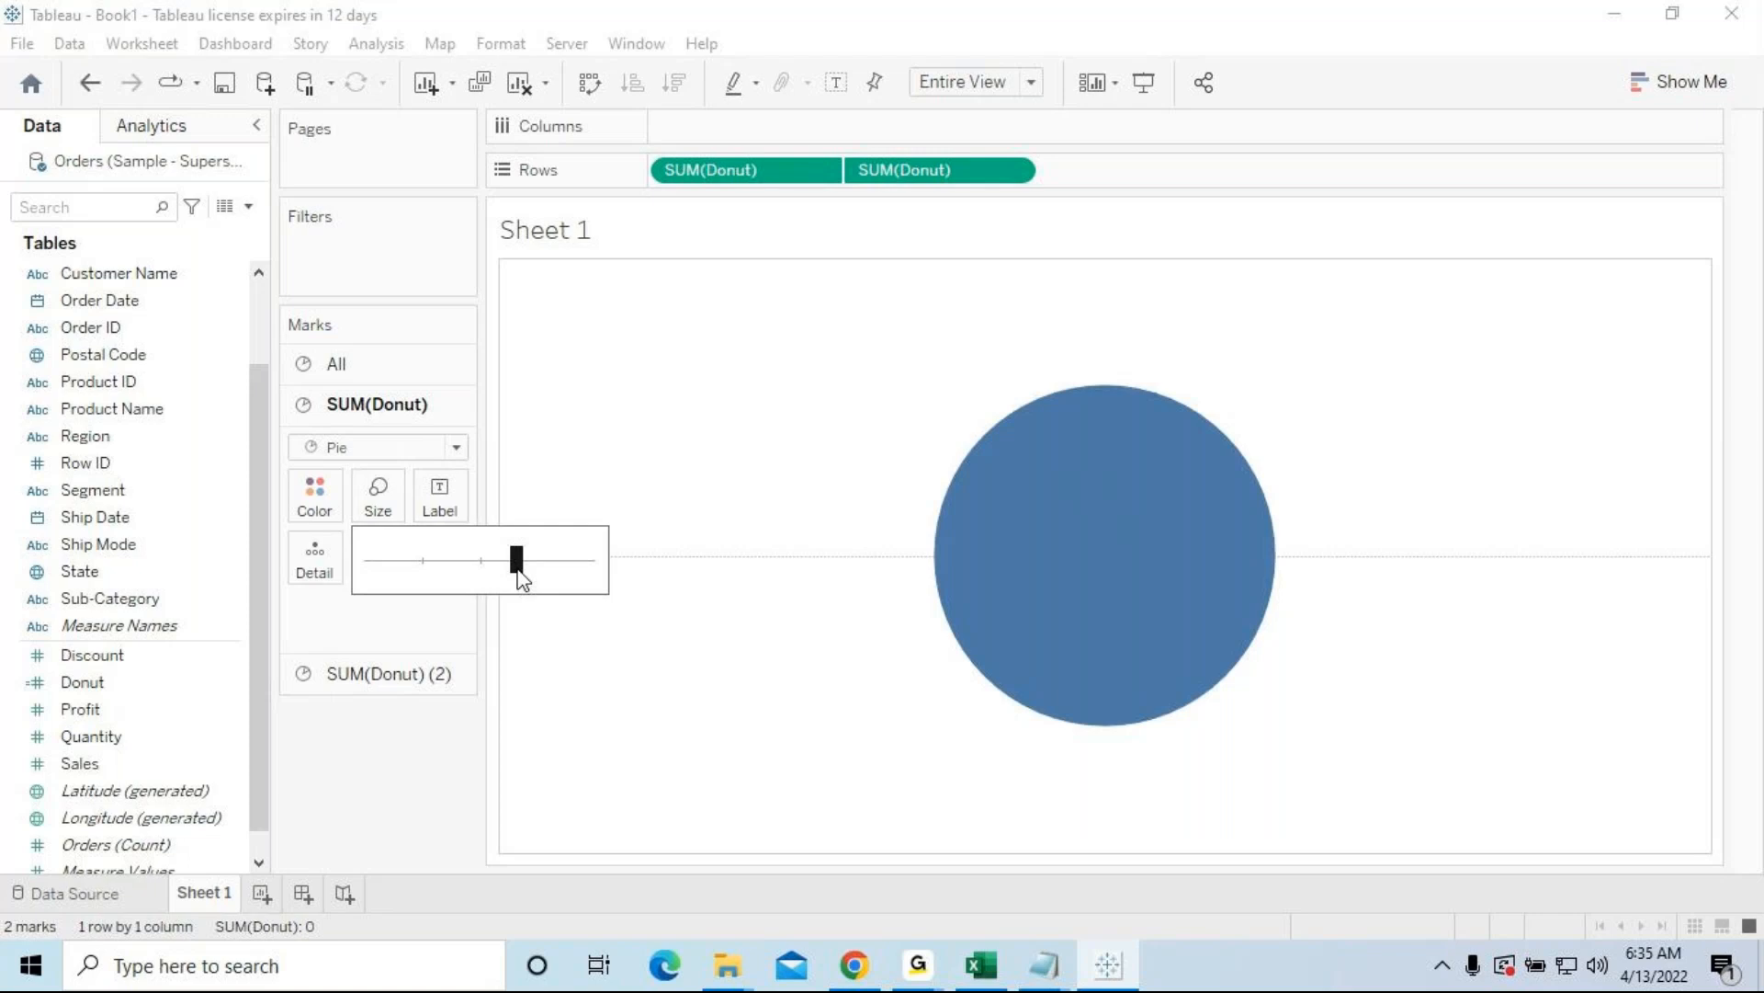
{"action": "left_click", "coordinate": [432, 409]}
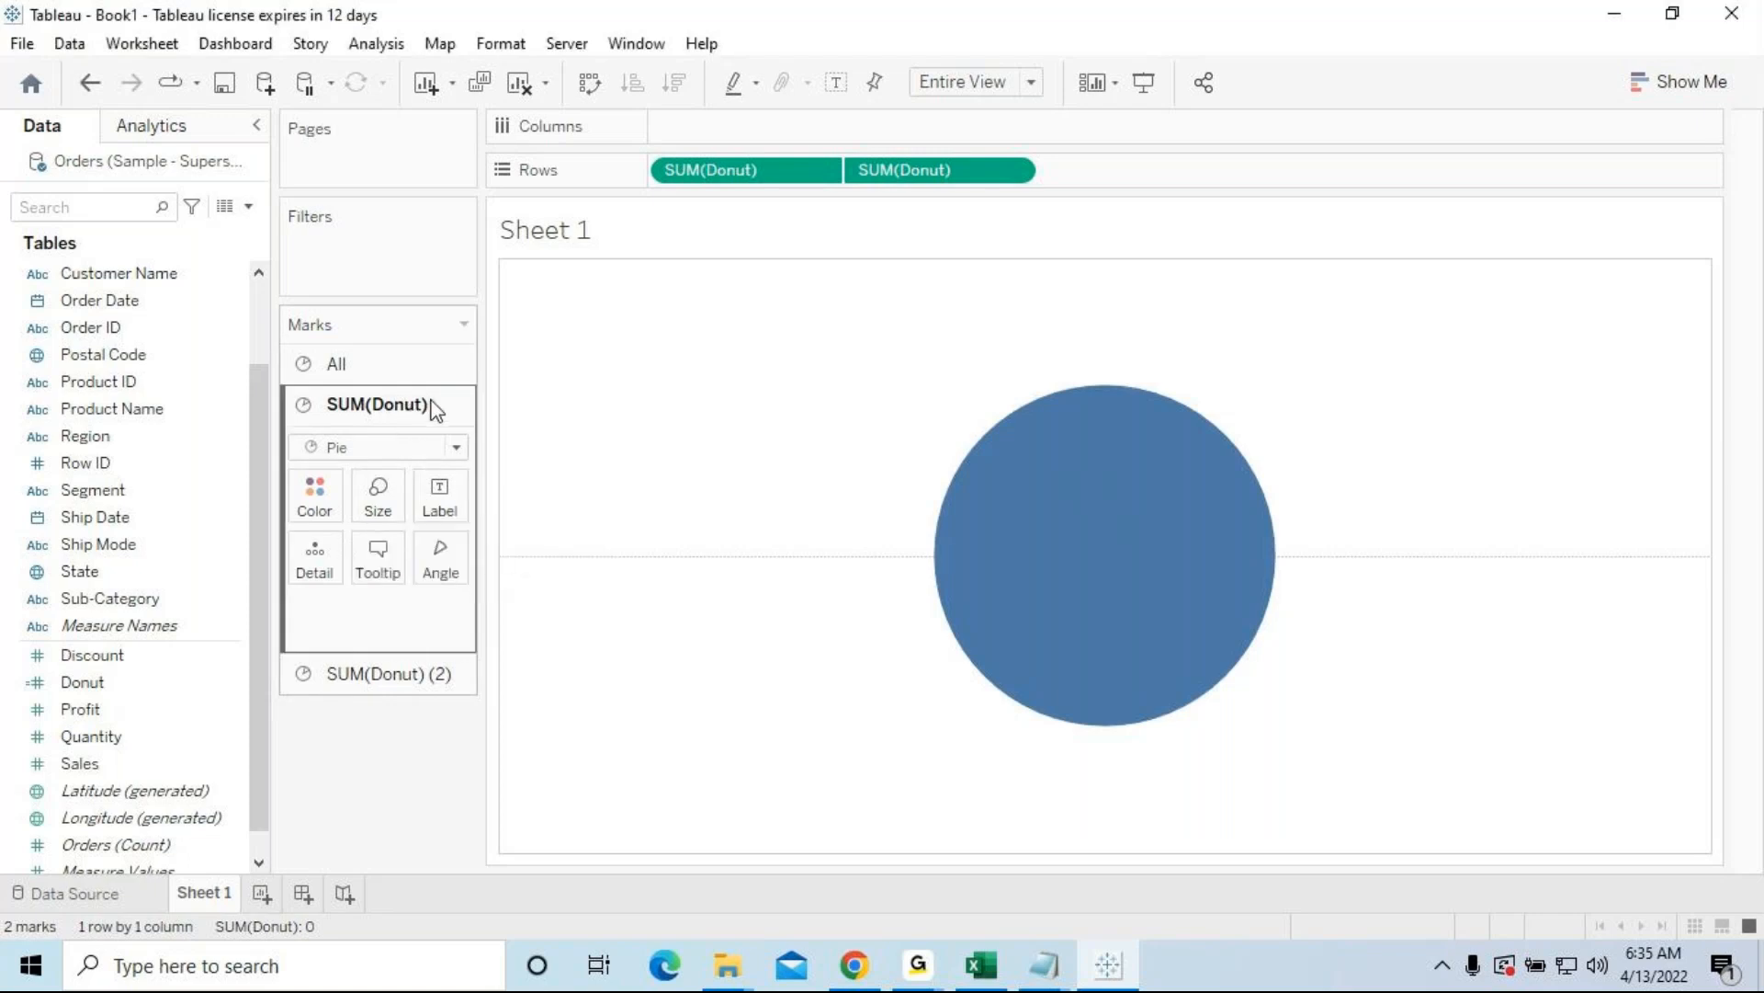
Step: Color the SUM(Donut) (2) pie white and enlarge it to about half the outer pie's diameter as the hole
{"action": "left_click", "coordinate": [374, 675]}
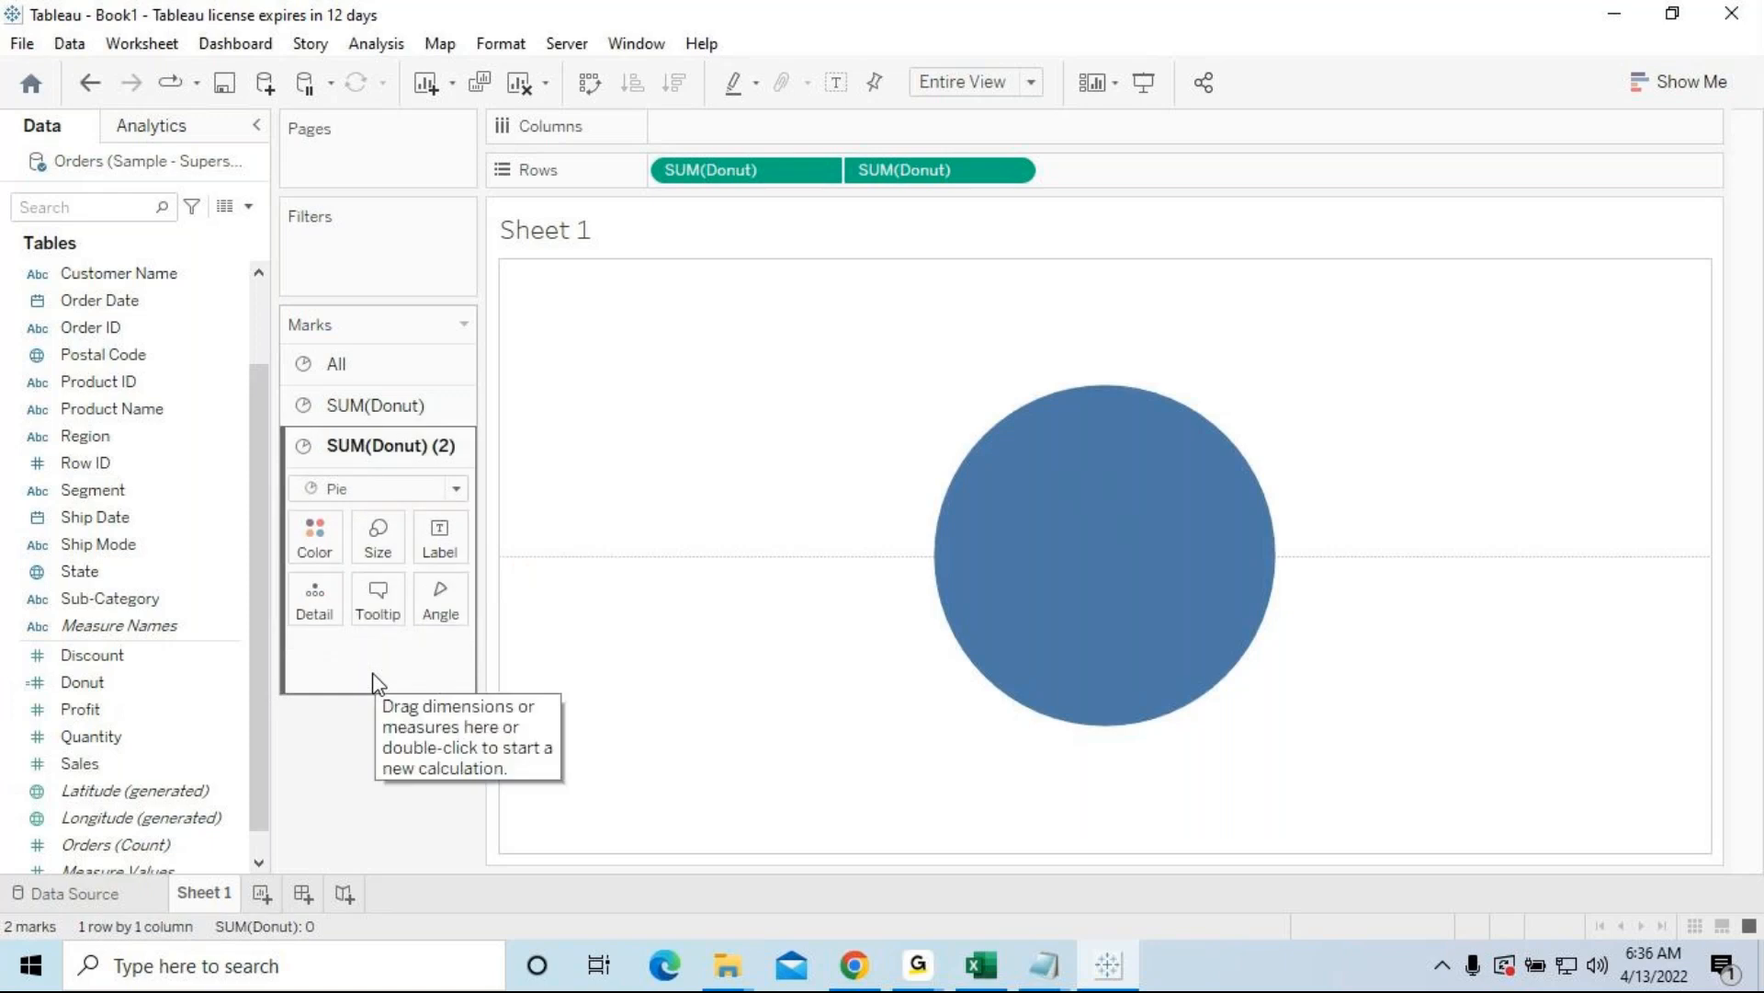
{"action": "left_click", "coordinate": [328, 554]}
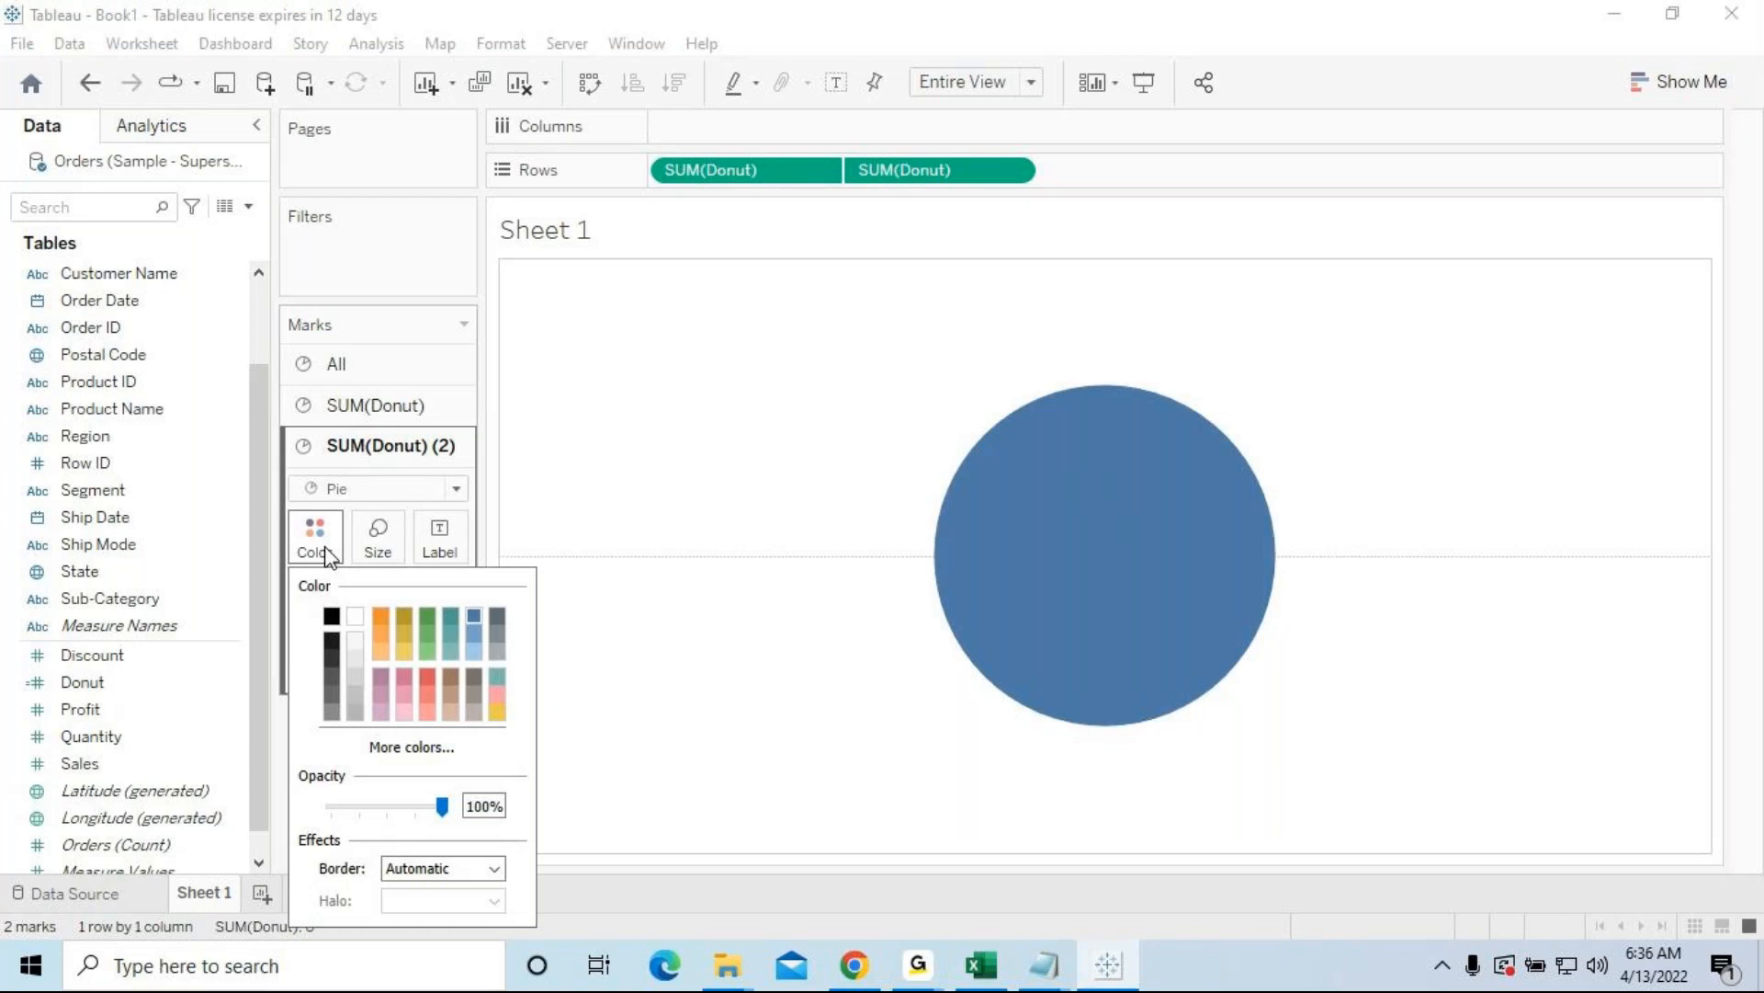
{"action": "left_click", "coordinate": [356, 622]}
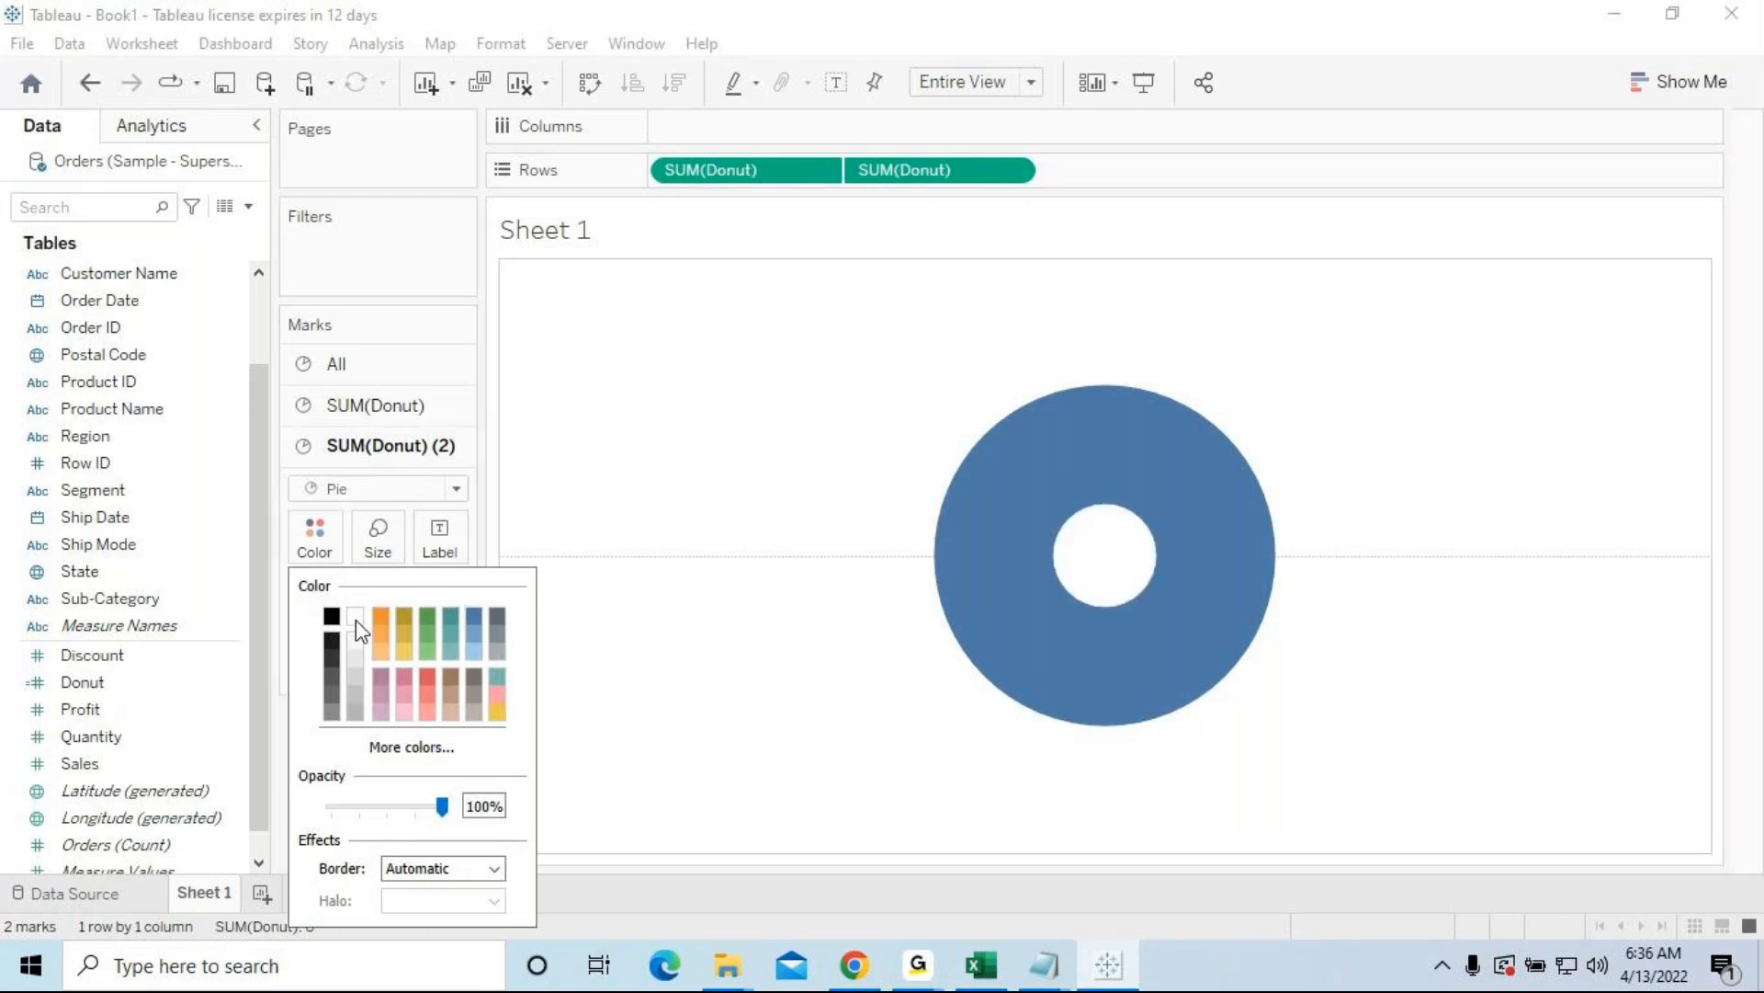
{"action": "left_click", "coordinate": [390, 540]}
{"action": "left_click_drag", "start_coordinate": [414, 600], "coordinate": [465, 606]}
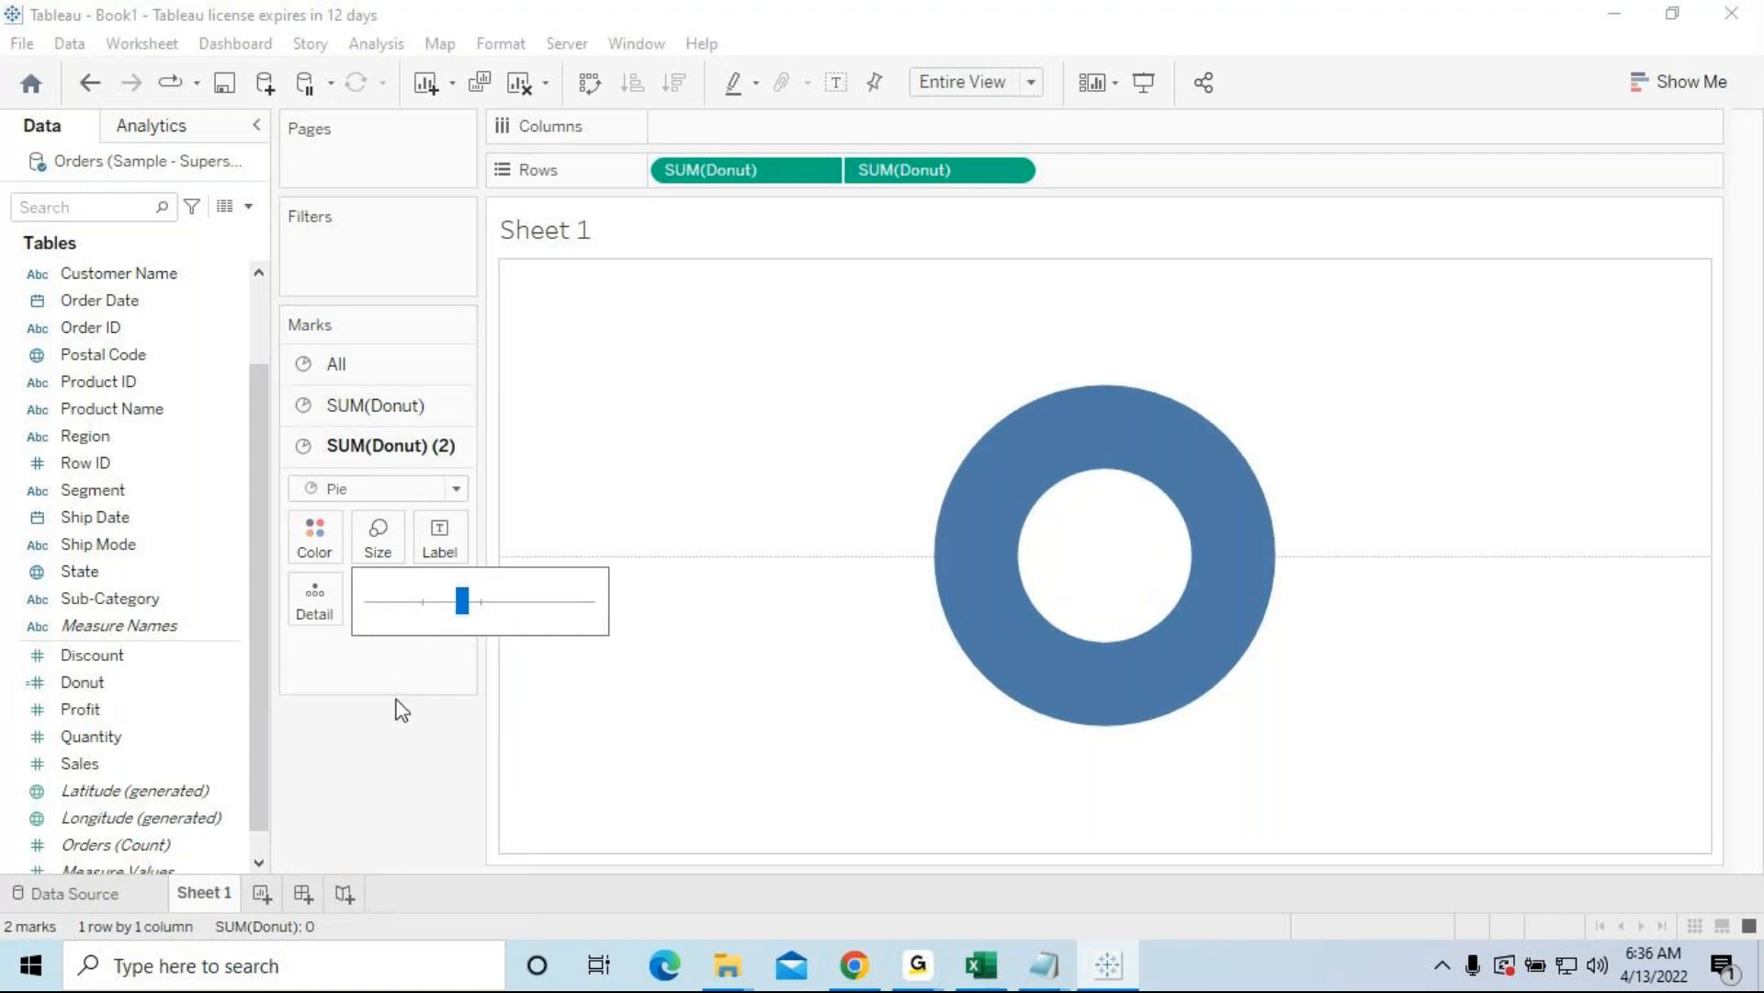
{"action": "left_click", "coordinate": [395, 758]}
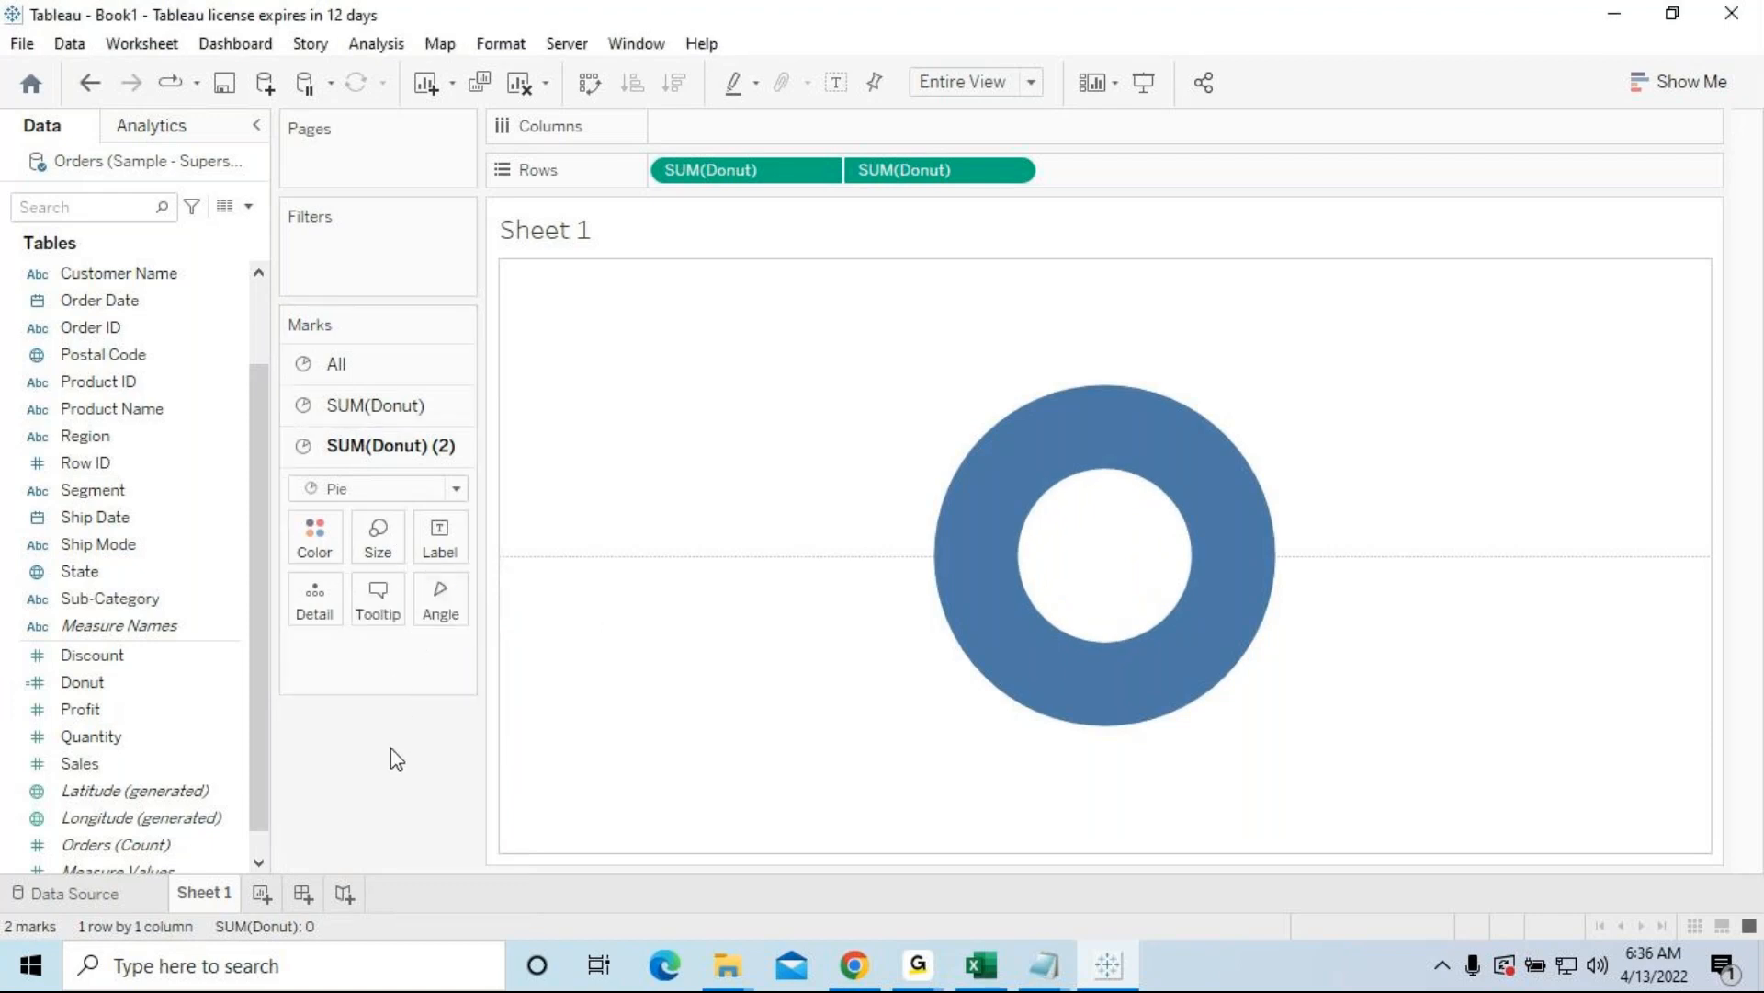
Step: Color the outer SUM(Donut) pie by Region
{"action": "left_click", "coordinate": [366, 414]}
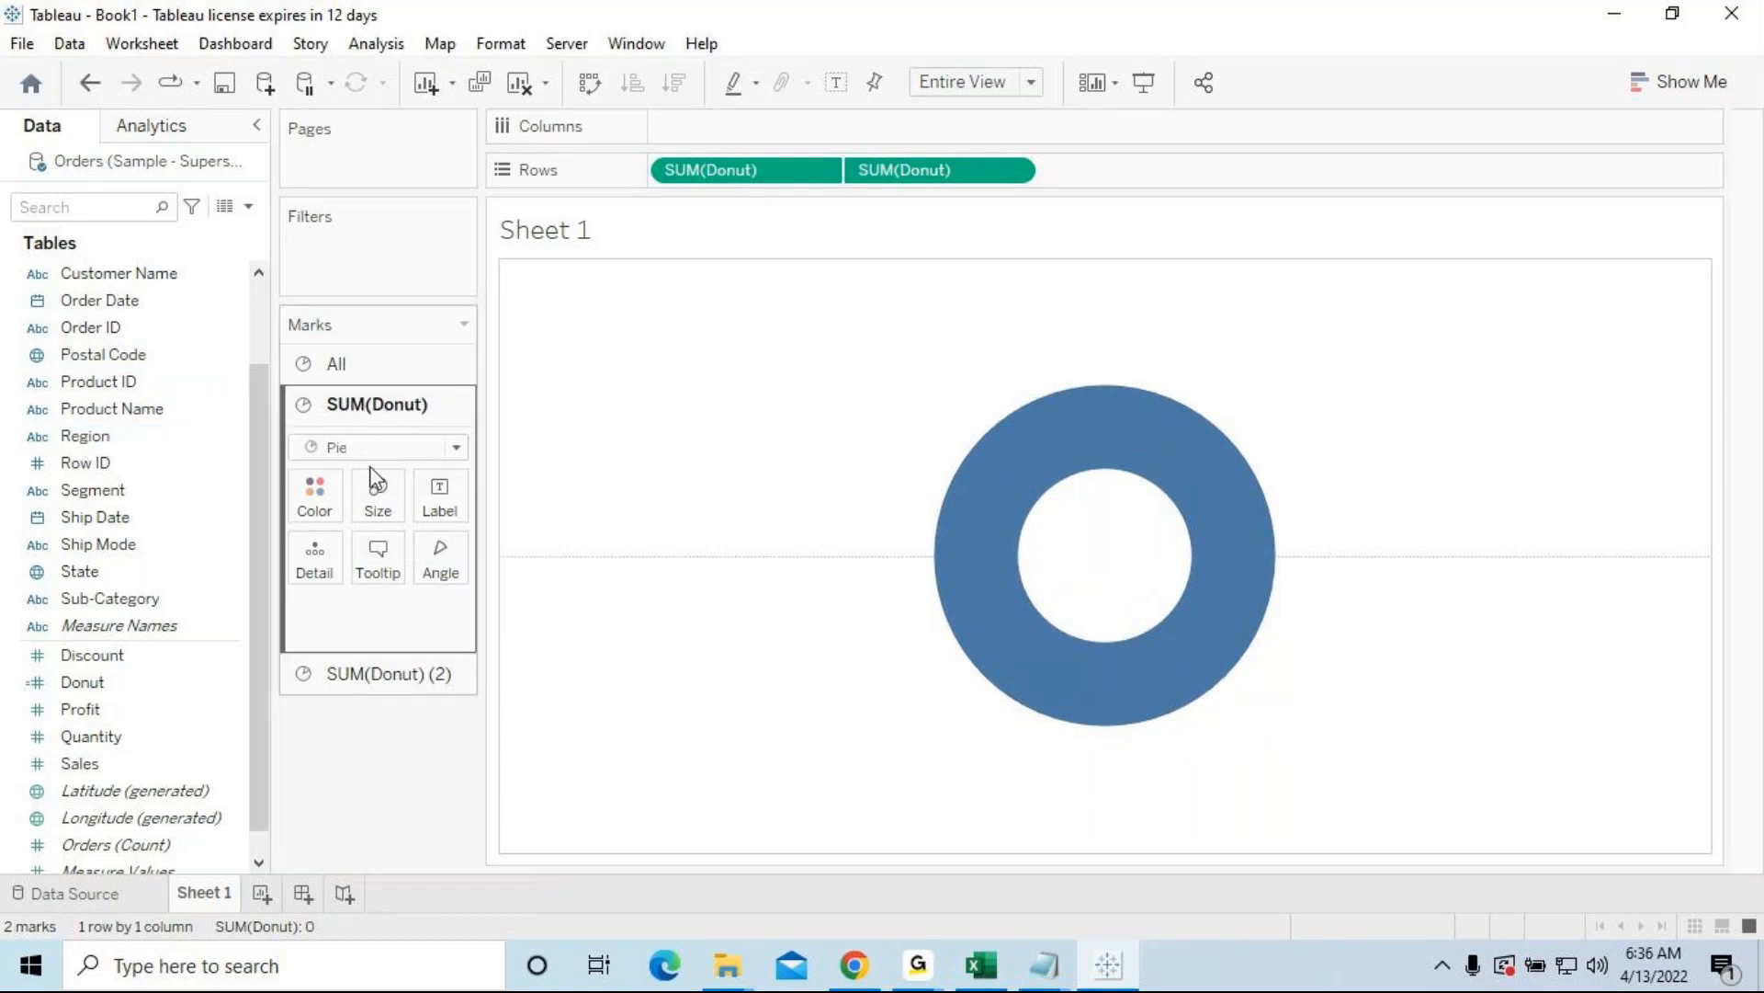
{"action": "left_click", "coordinate": [386, 676]}
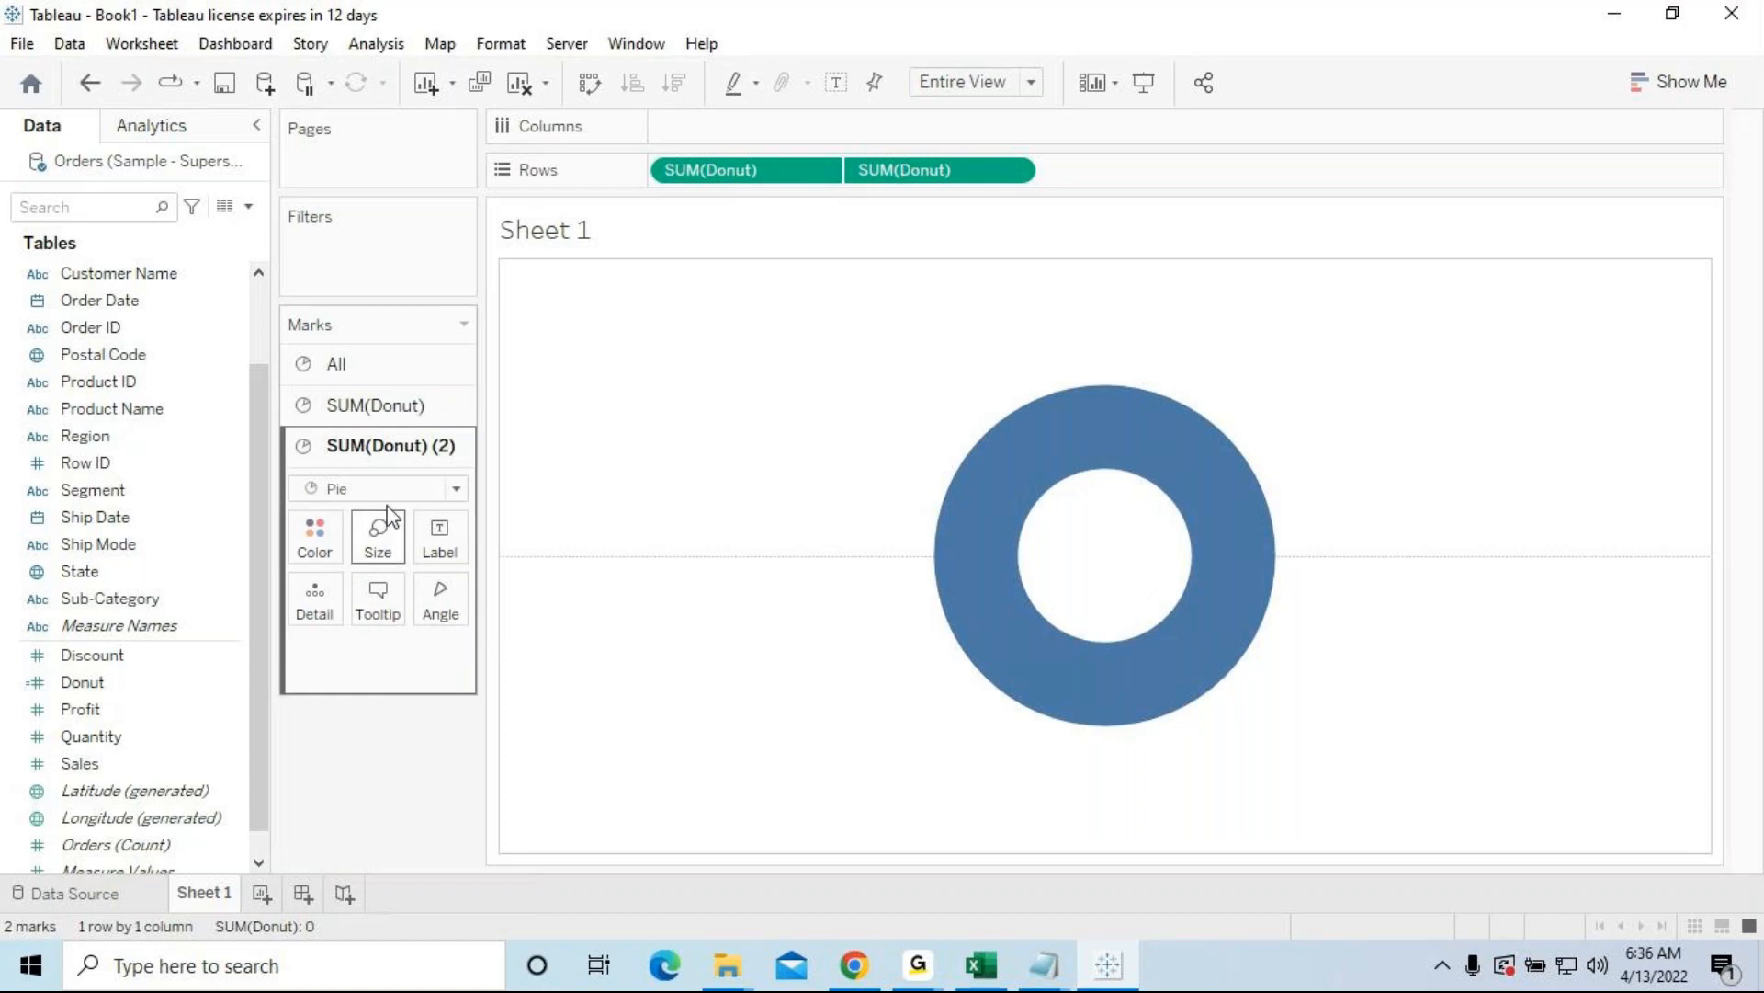
{"action": "left_click", "coordinate": [386, 412]}
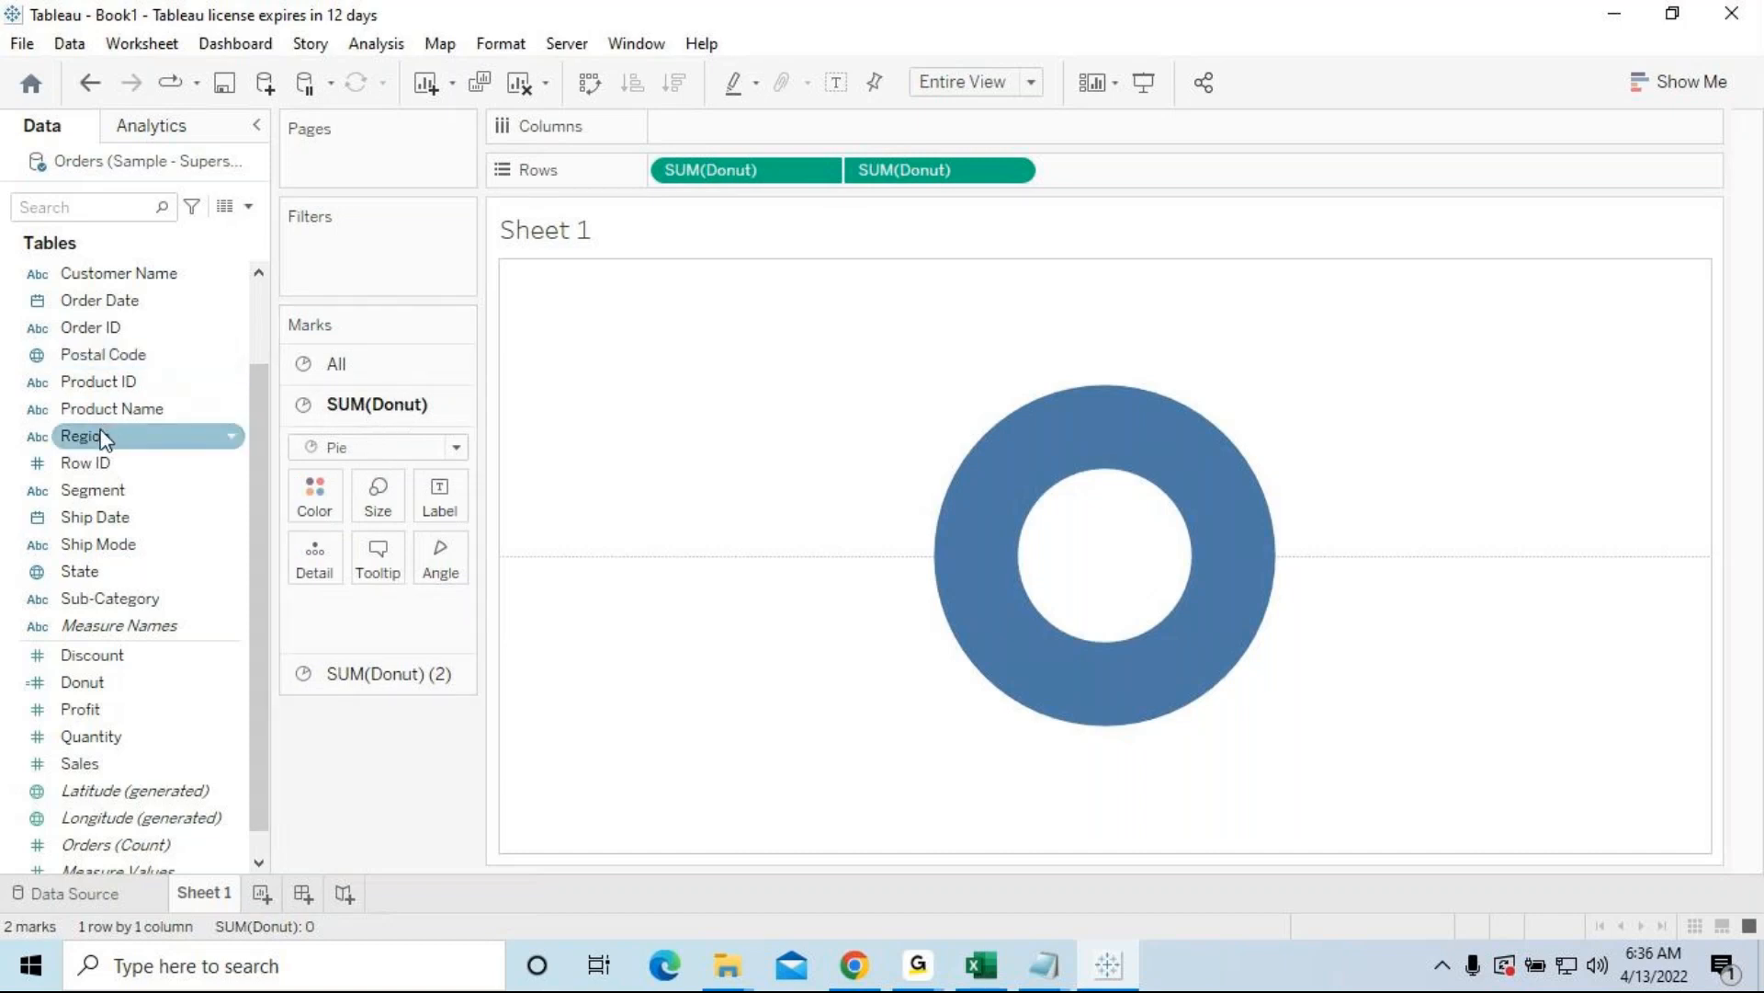
{"action": "left_click_drag", "start_coordinate": [129, 433], "coordinate": [328, 489]}
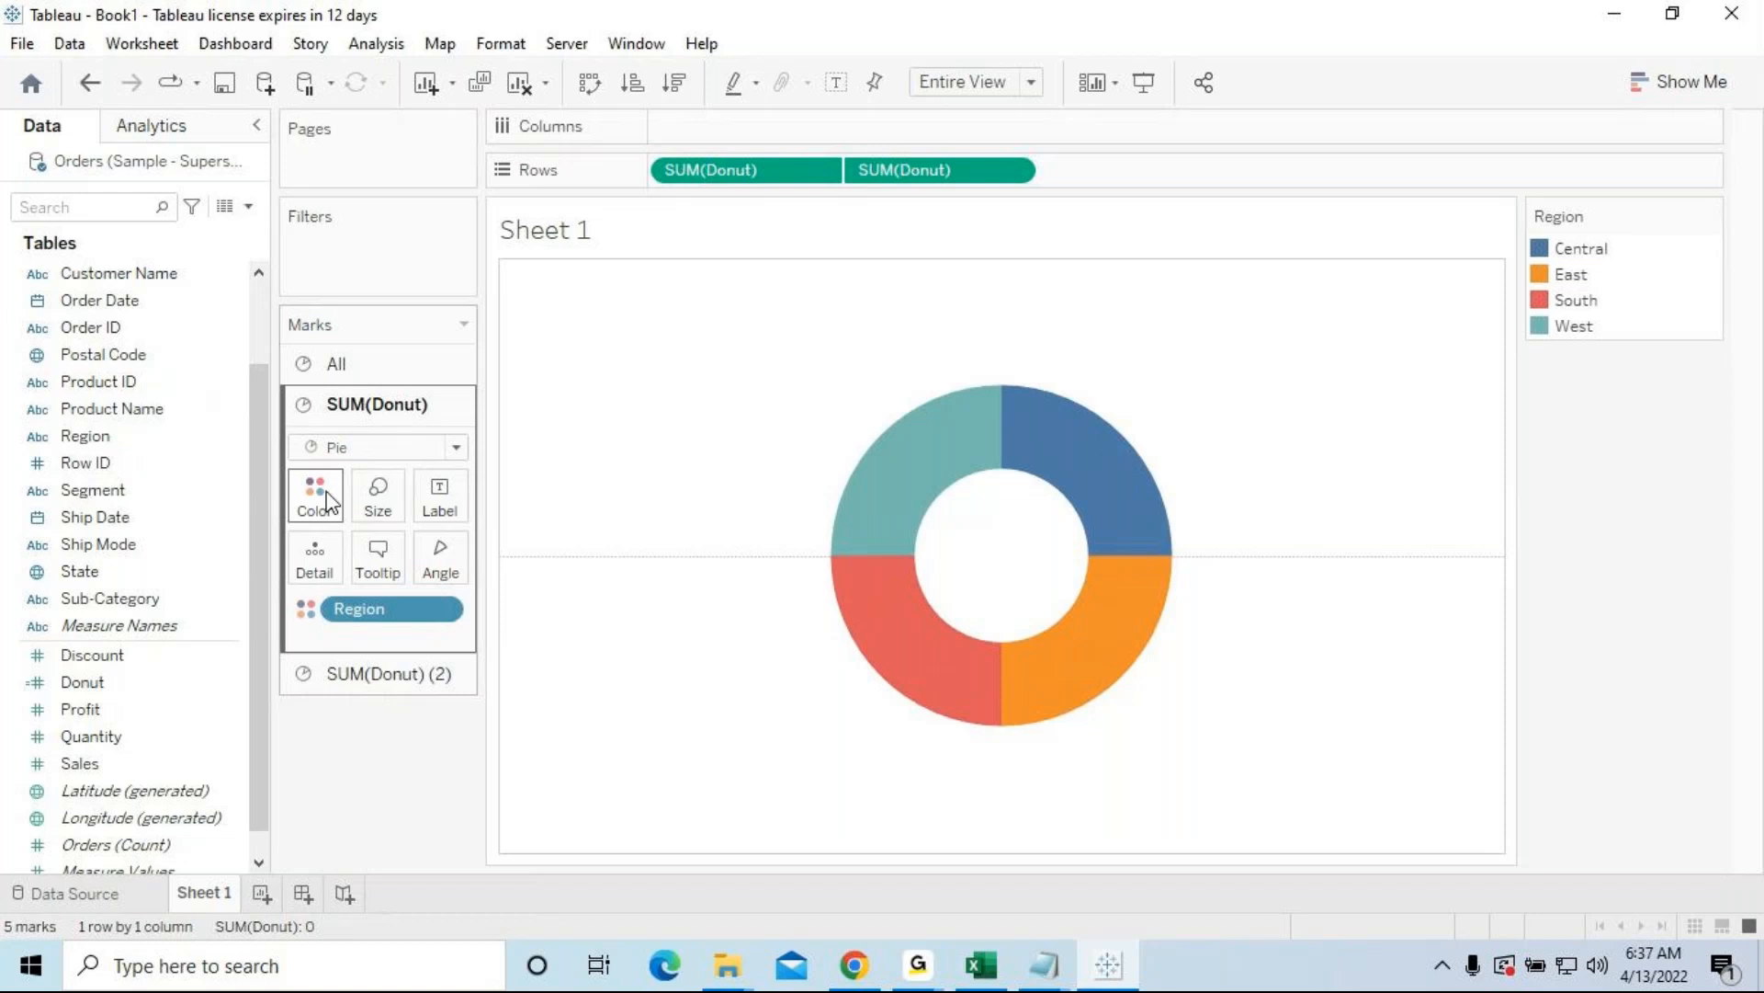
Step: Use Sales for both the slice angles and the labels of the outer SUM(Donut) pie
{"action": "left_click", "coordinate": [83, 770]}
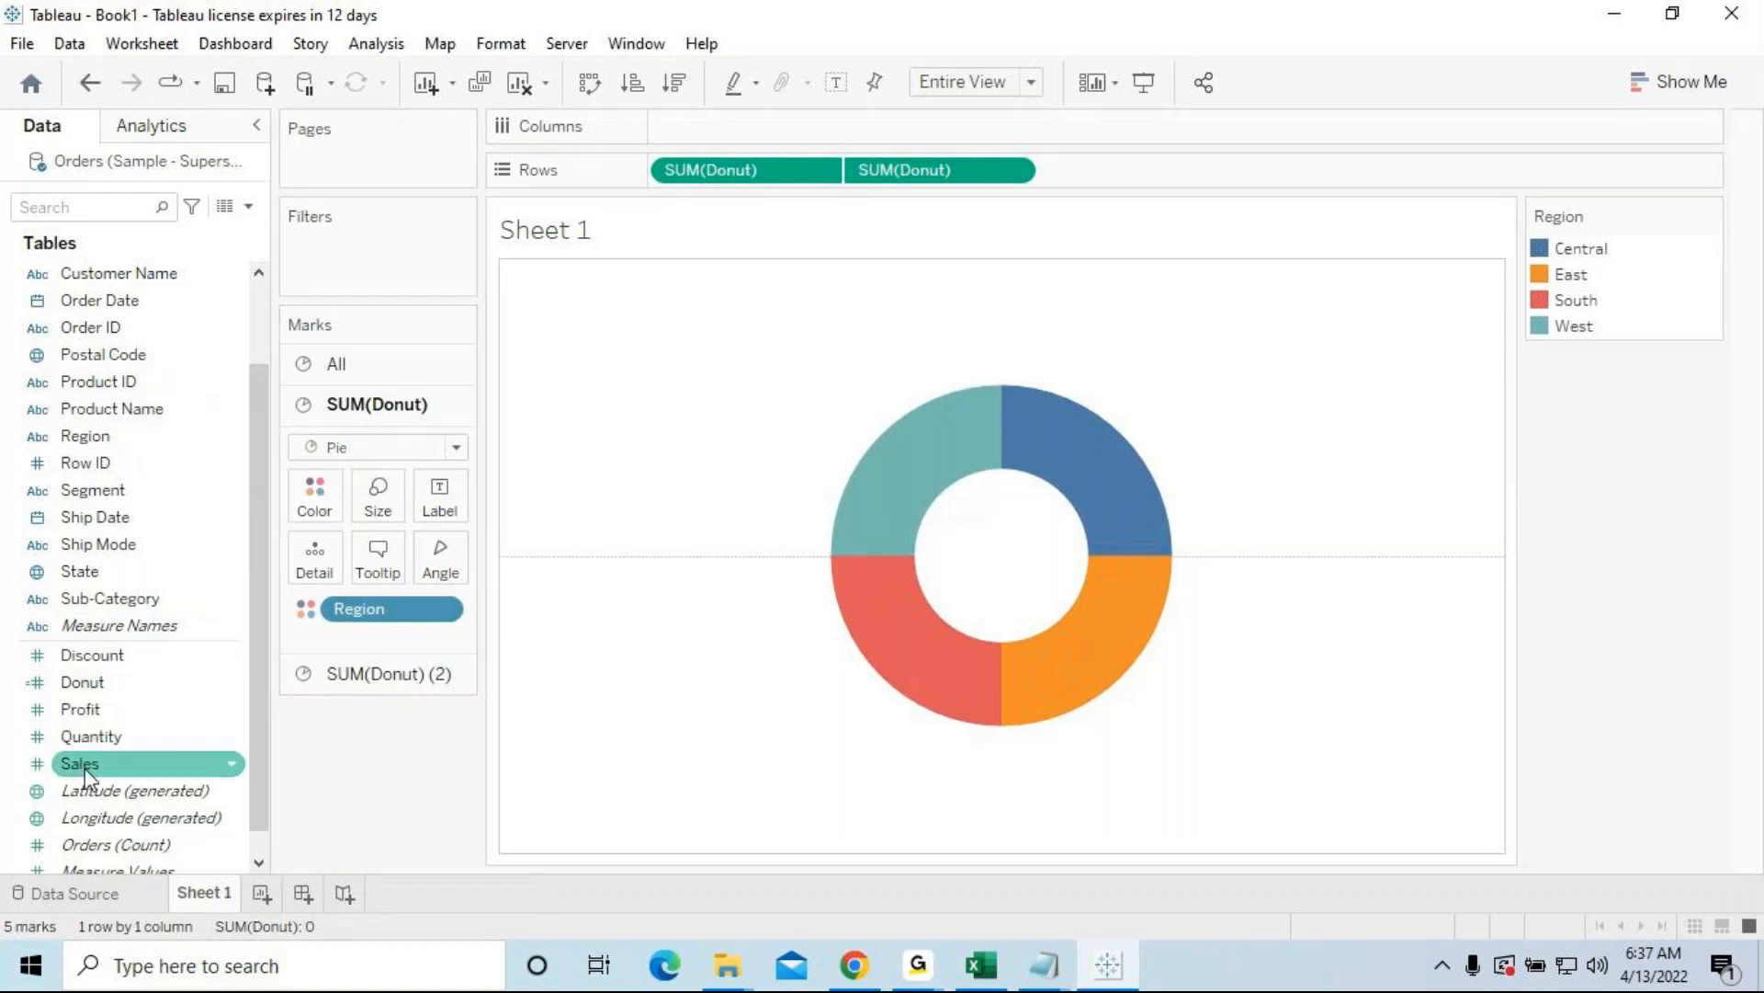
{"action": "left_click", "coordinate": [86, 775]}
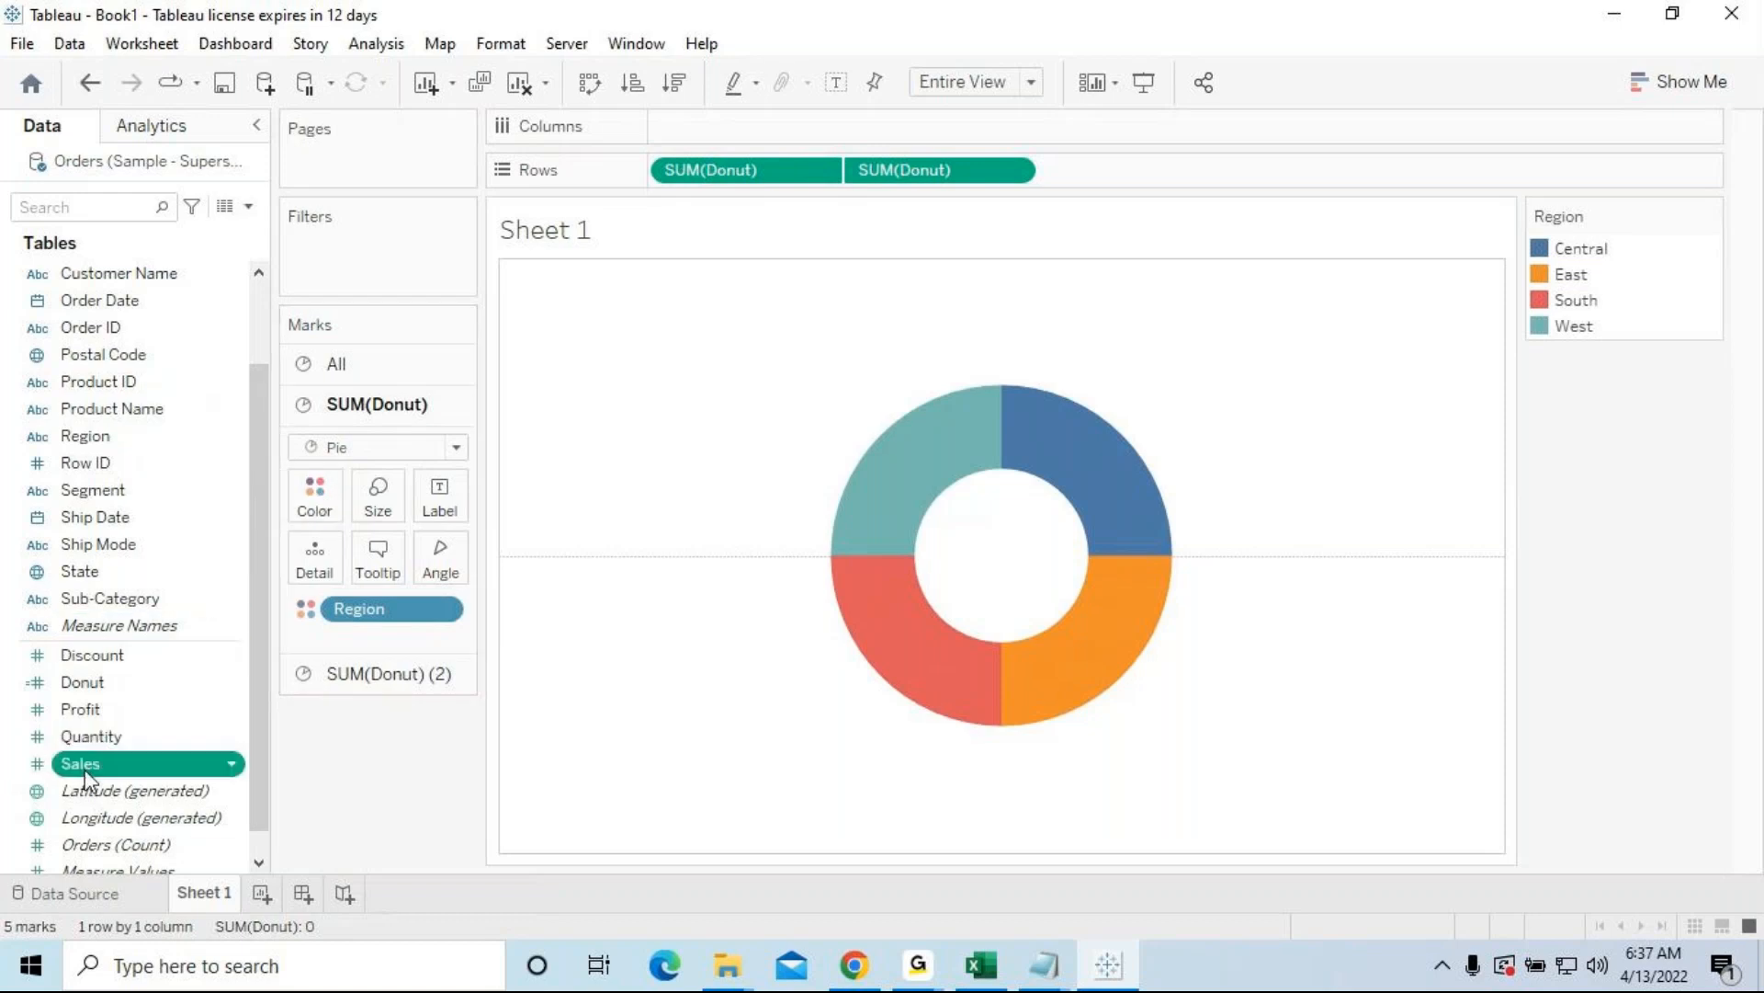
{"action": "left_click_drag", "start_coordinate": [87, 779], "coordinate": [441, 563]}
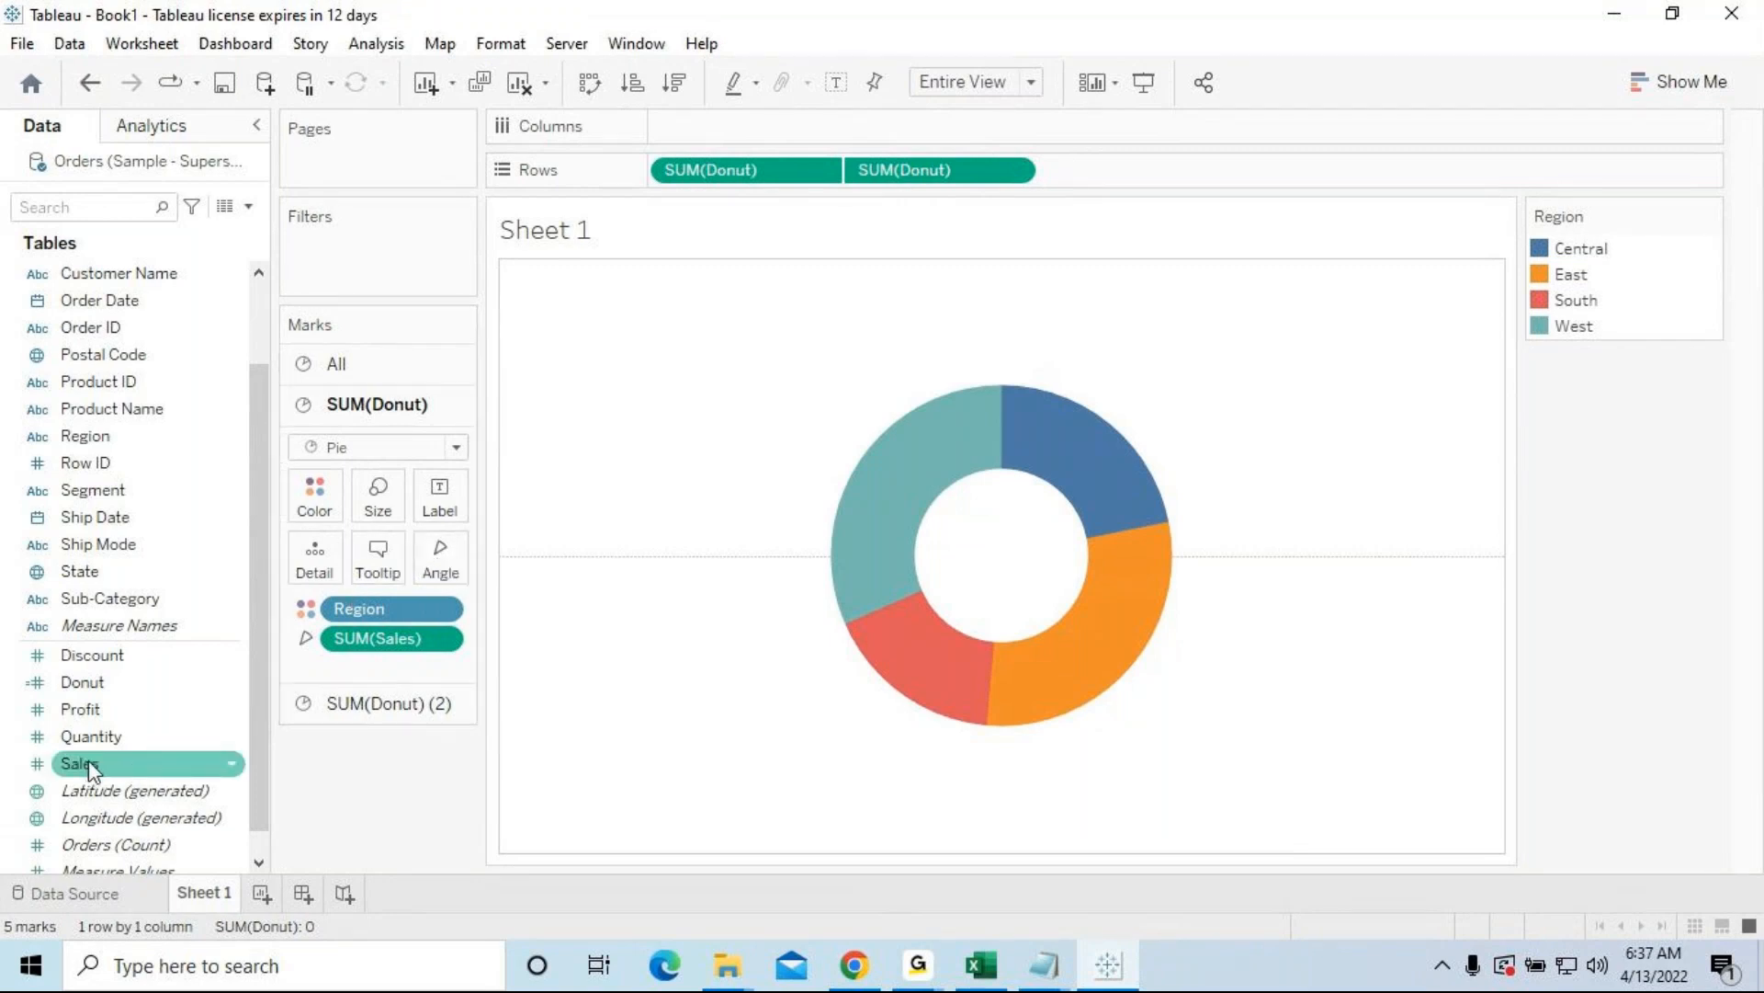
{"action": "left_click_drag", "start_coordinate": [123, 768], "coordinate": [444, 502]}
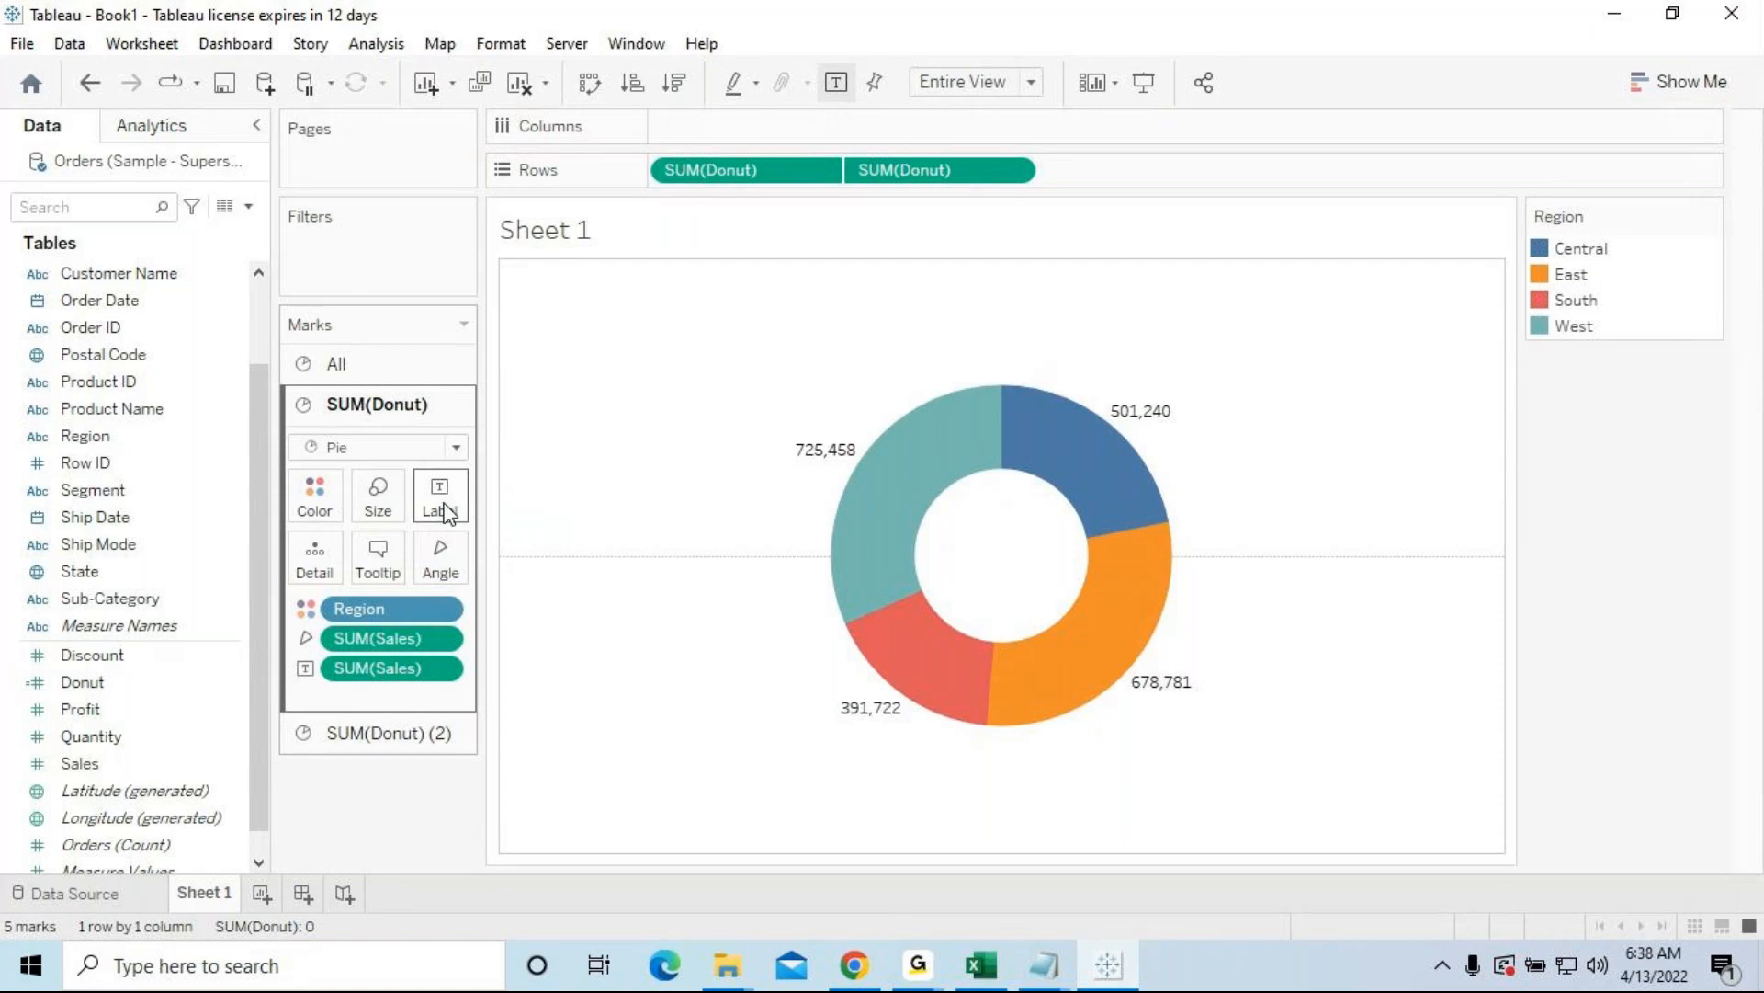
Step: Label the inner SUM(Donut) (2) pie with Sales to put the overall total in the donut's center
{"action": "left_click", "coordinate": [366, 735]}
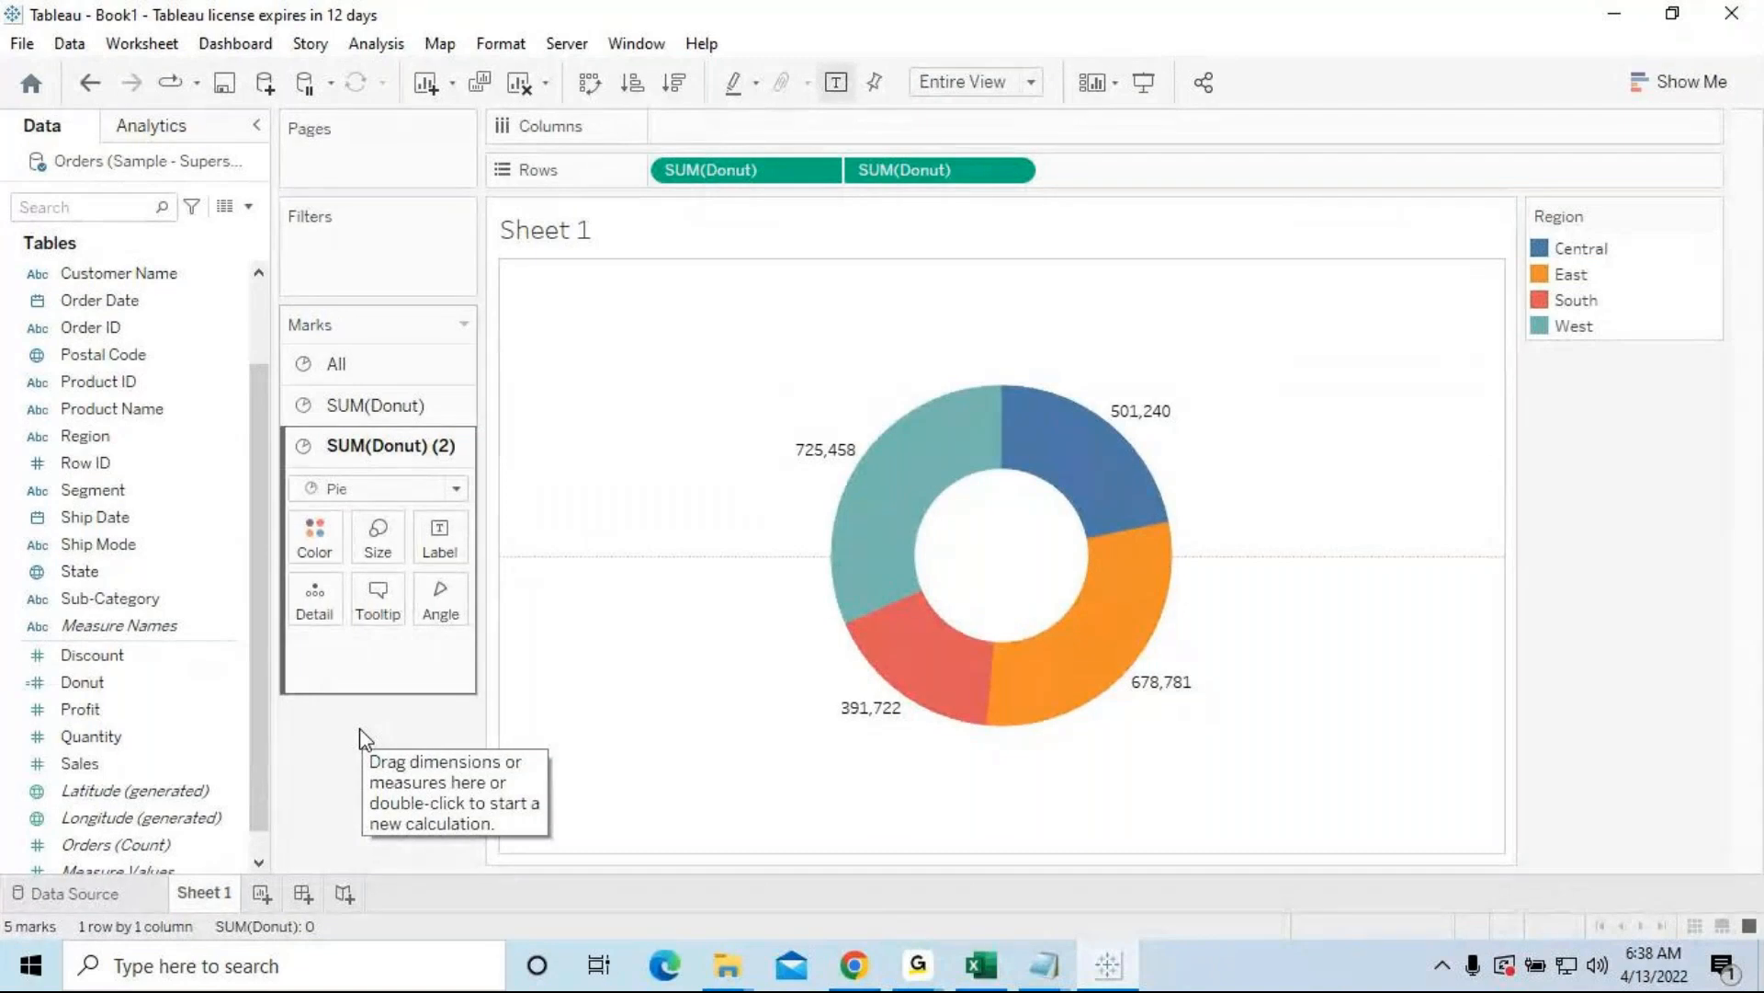
{"action": "left_click", "coordinate": [381, 415]}
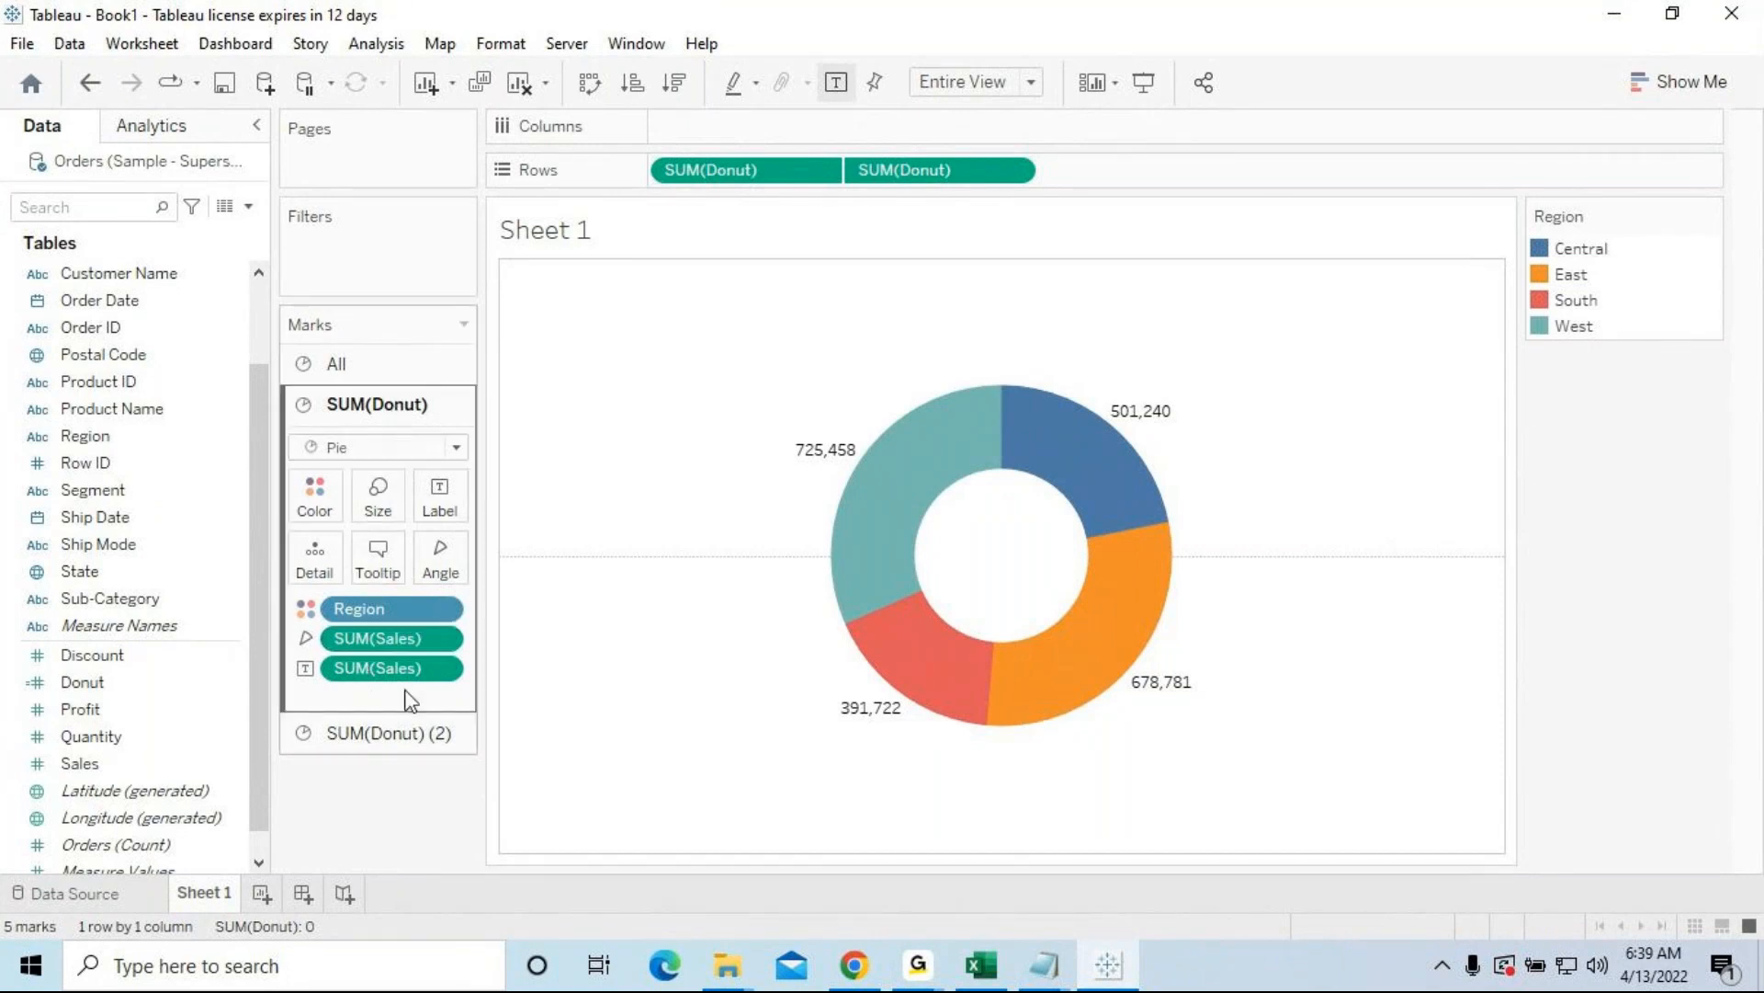
{"action": "left_click", "coordinate": [398, 735]}
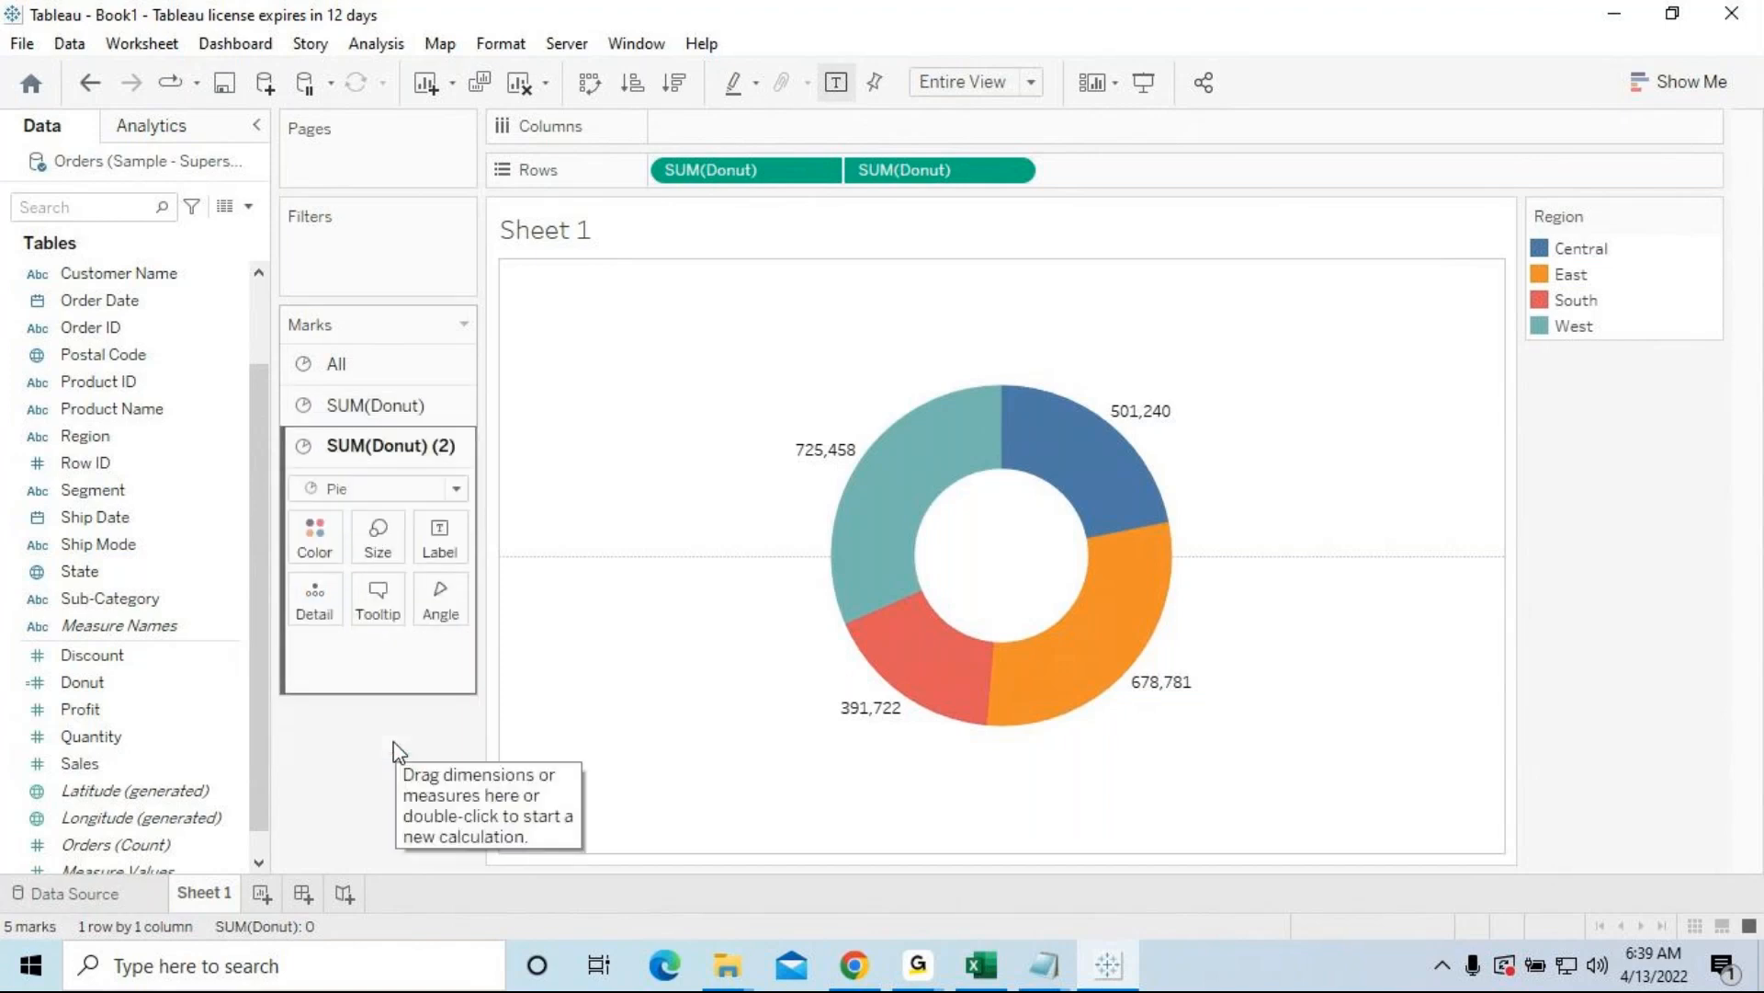
{"action": "left_click_drag", "start_coordinate": [190, 762], "coordinate": [437, 544]}
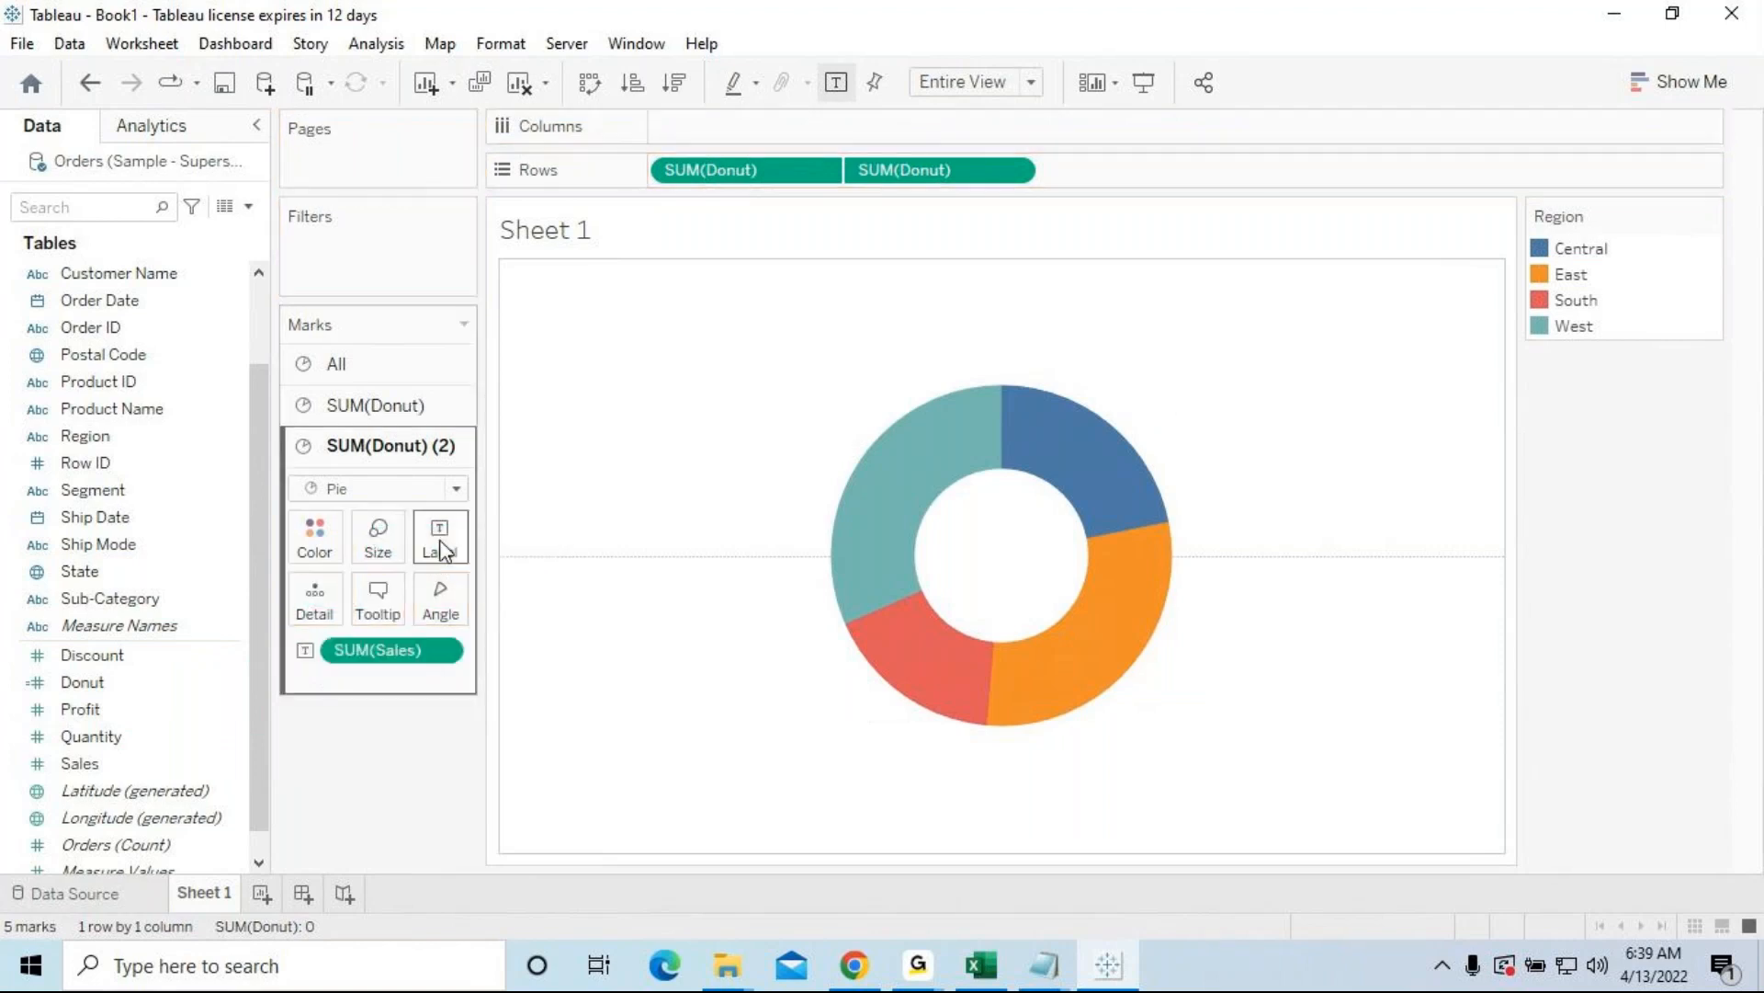
{"action": "mouse_move", "coordinate": [992, 585]}
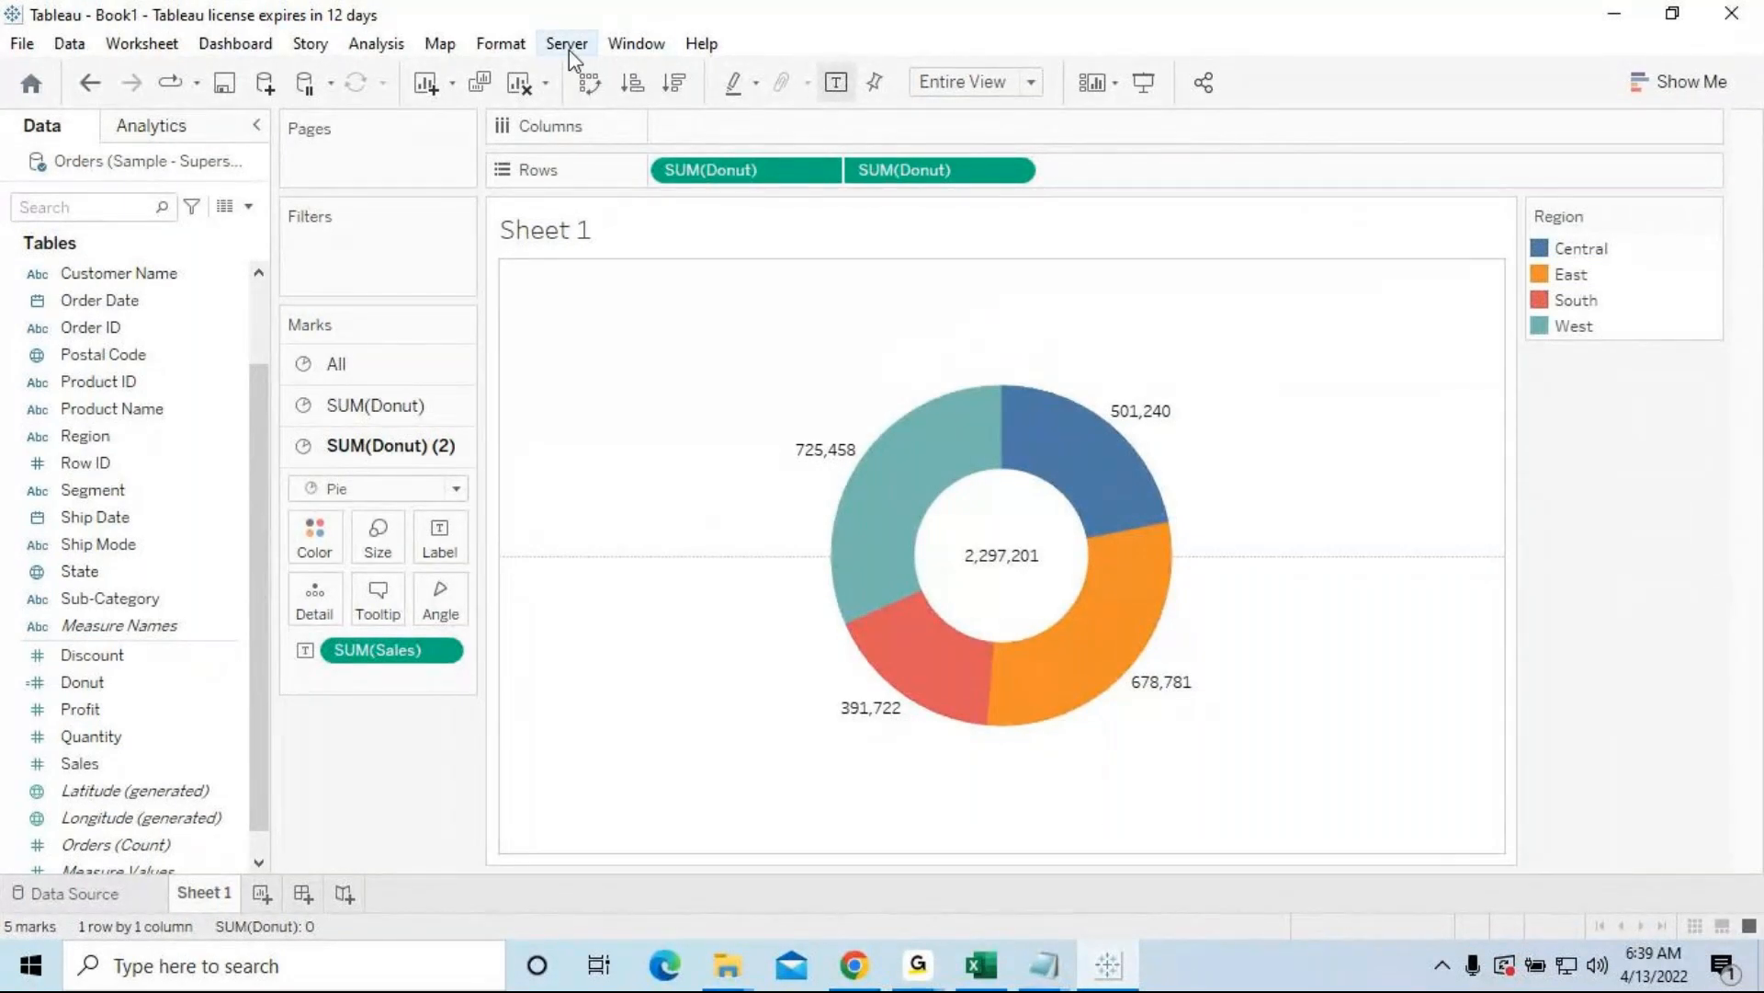
Step: Set the default worksheet shading to black
{"action": "left_click", "coordinate": [526, 46]}
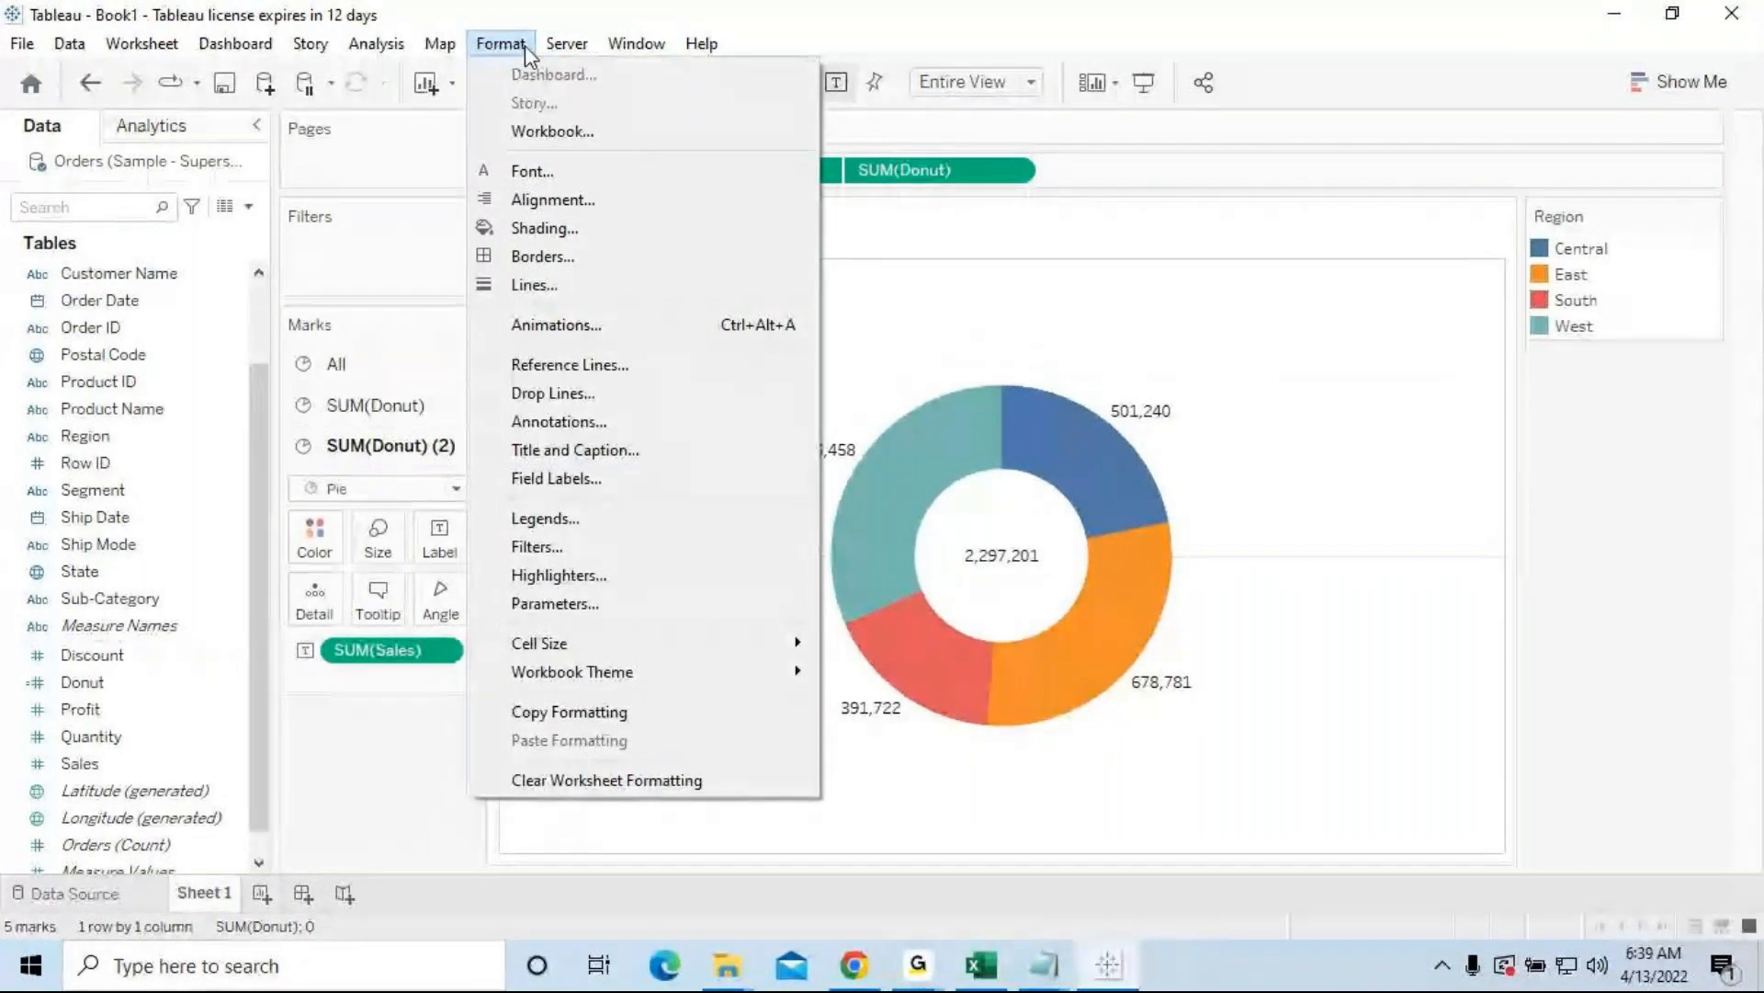
{"action": "left_click", "coordinate": [545, 232]}
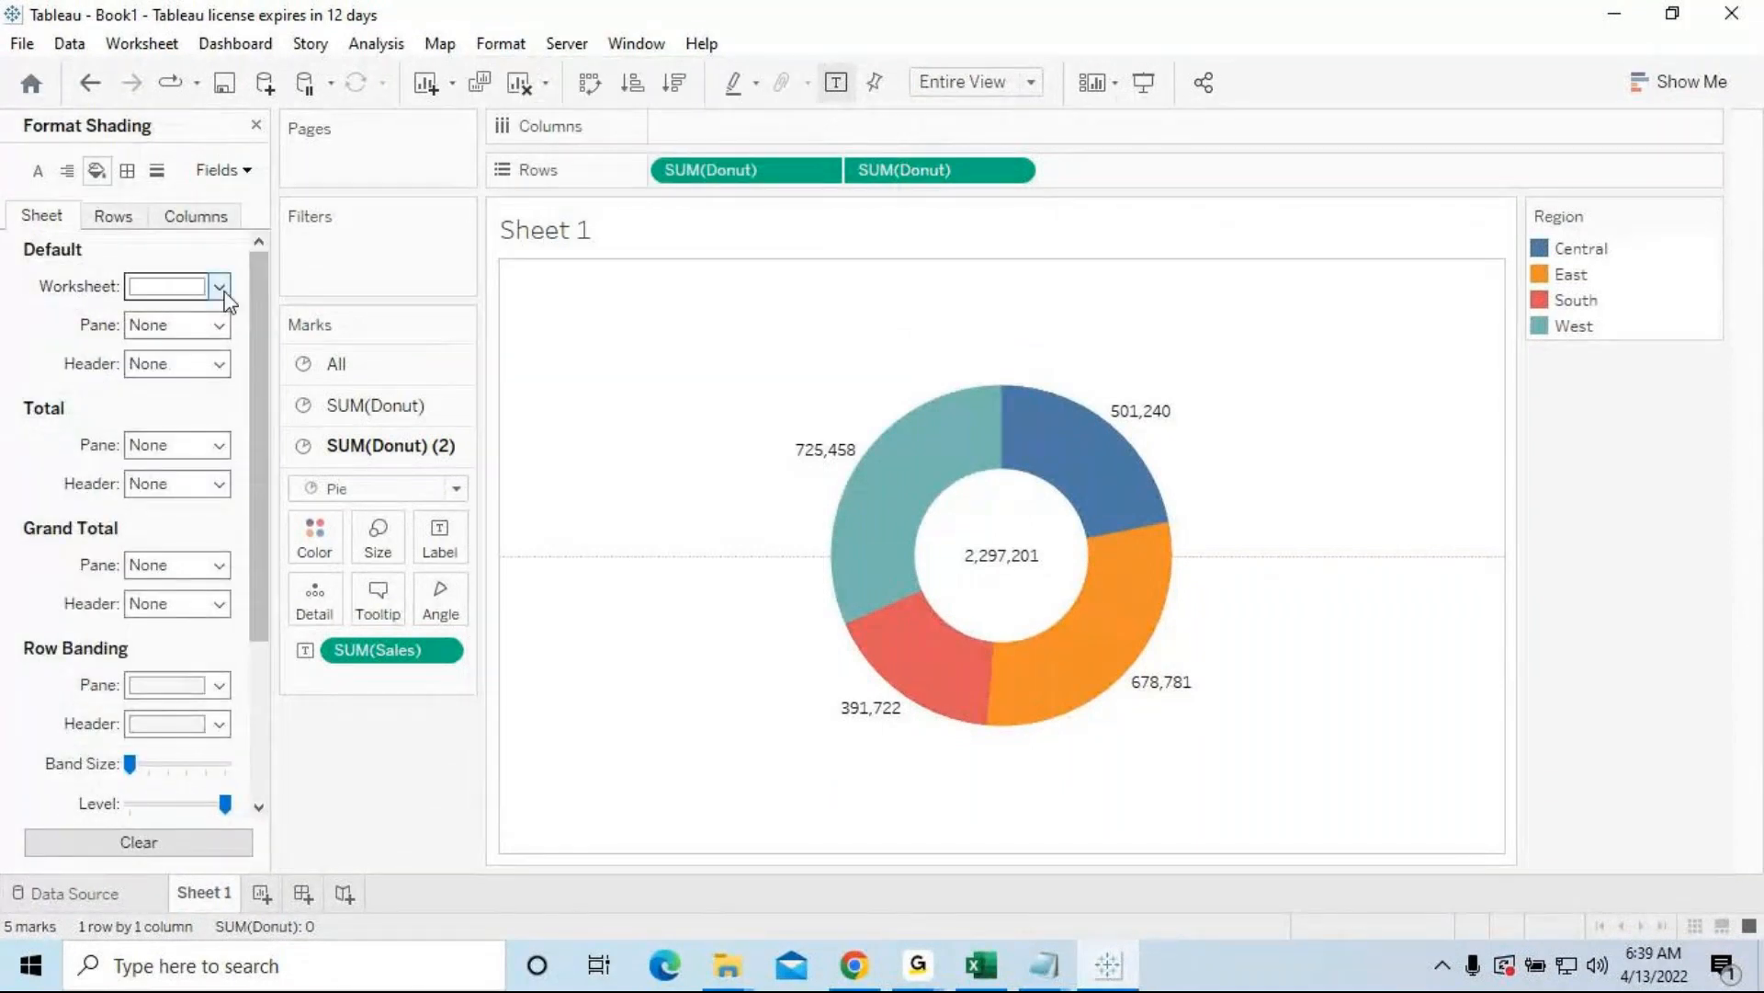
{"action": "left_click", "coordinate": [220, 286]}
{"action": "left_click", "coordinate": [142, 350]}
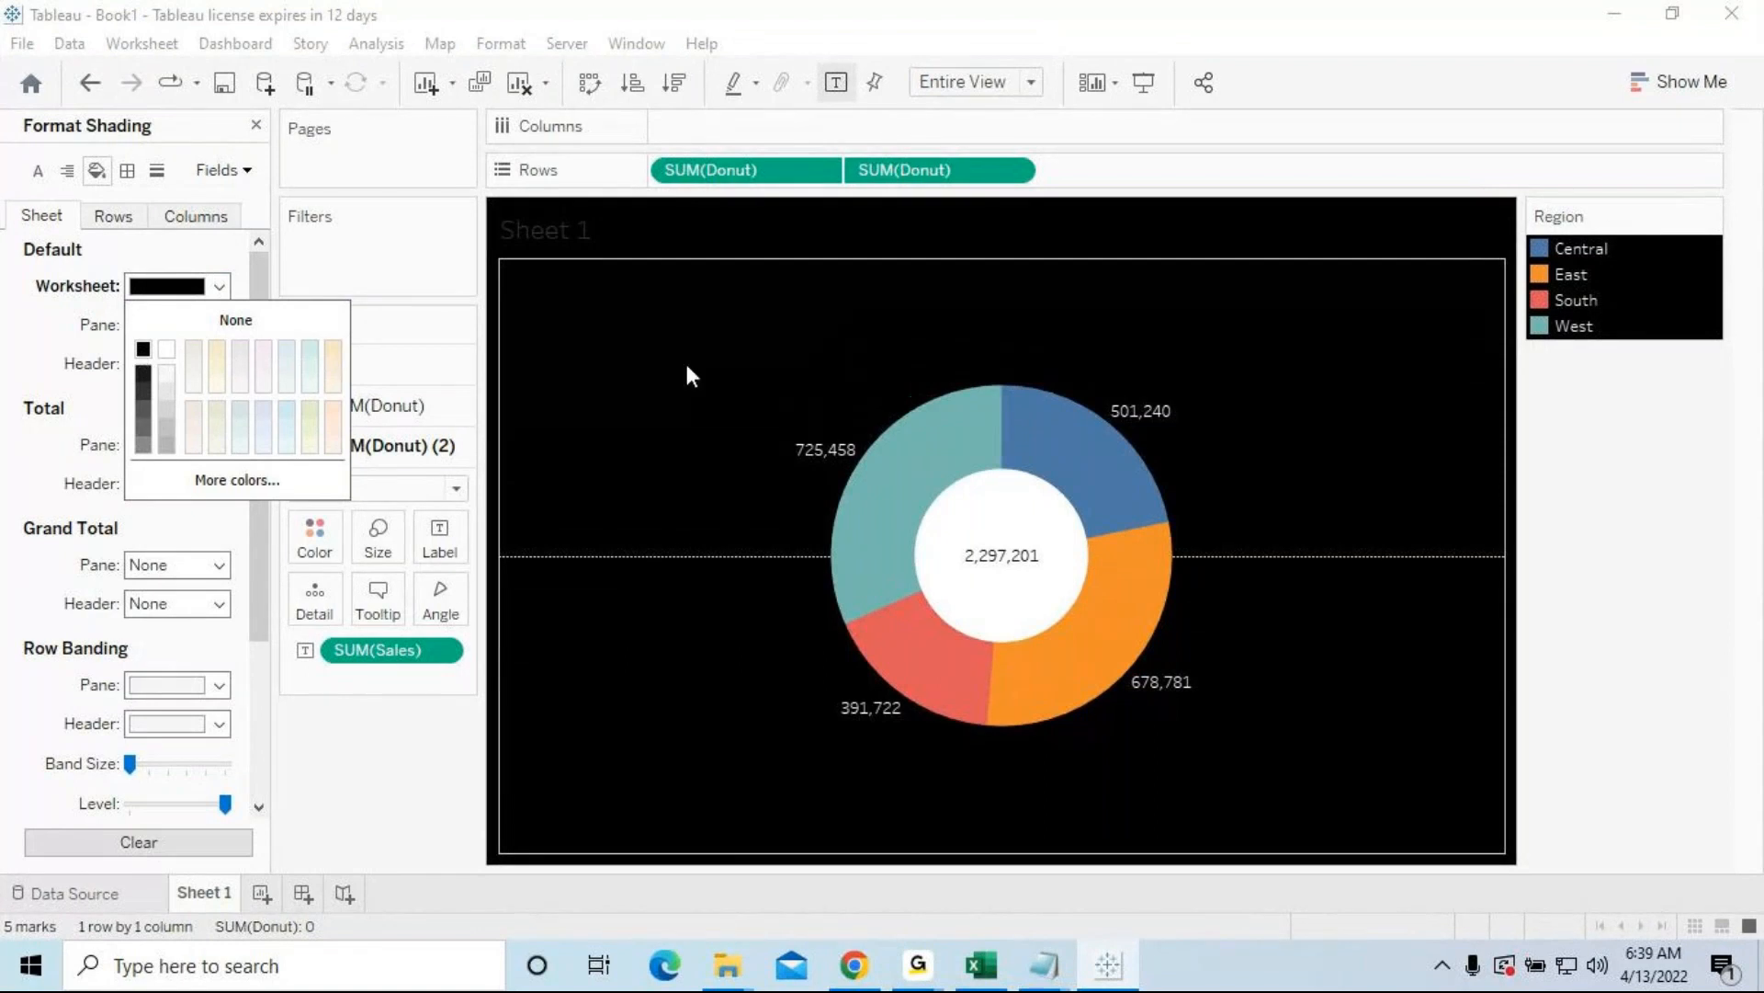
{"action": "left_click", "coordinate": [667, 398]}
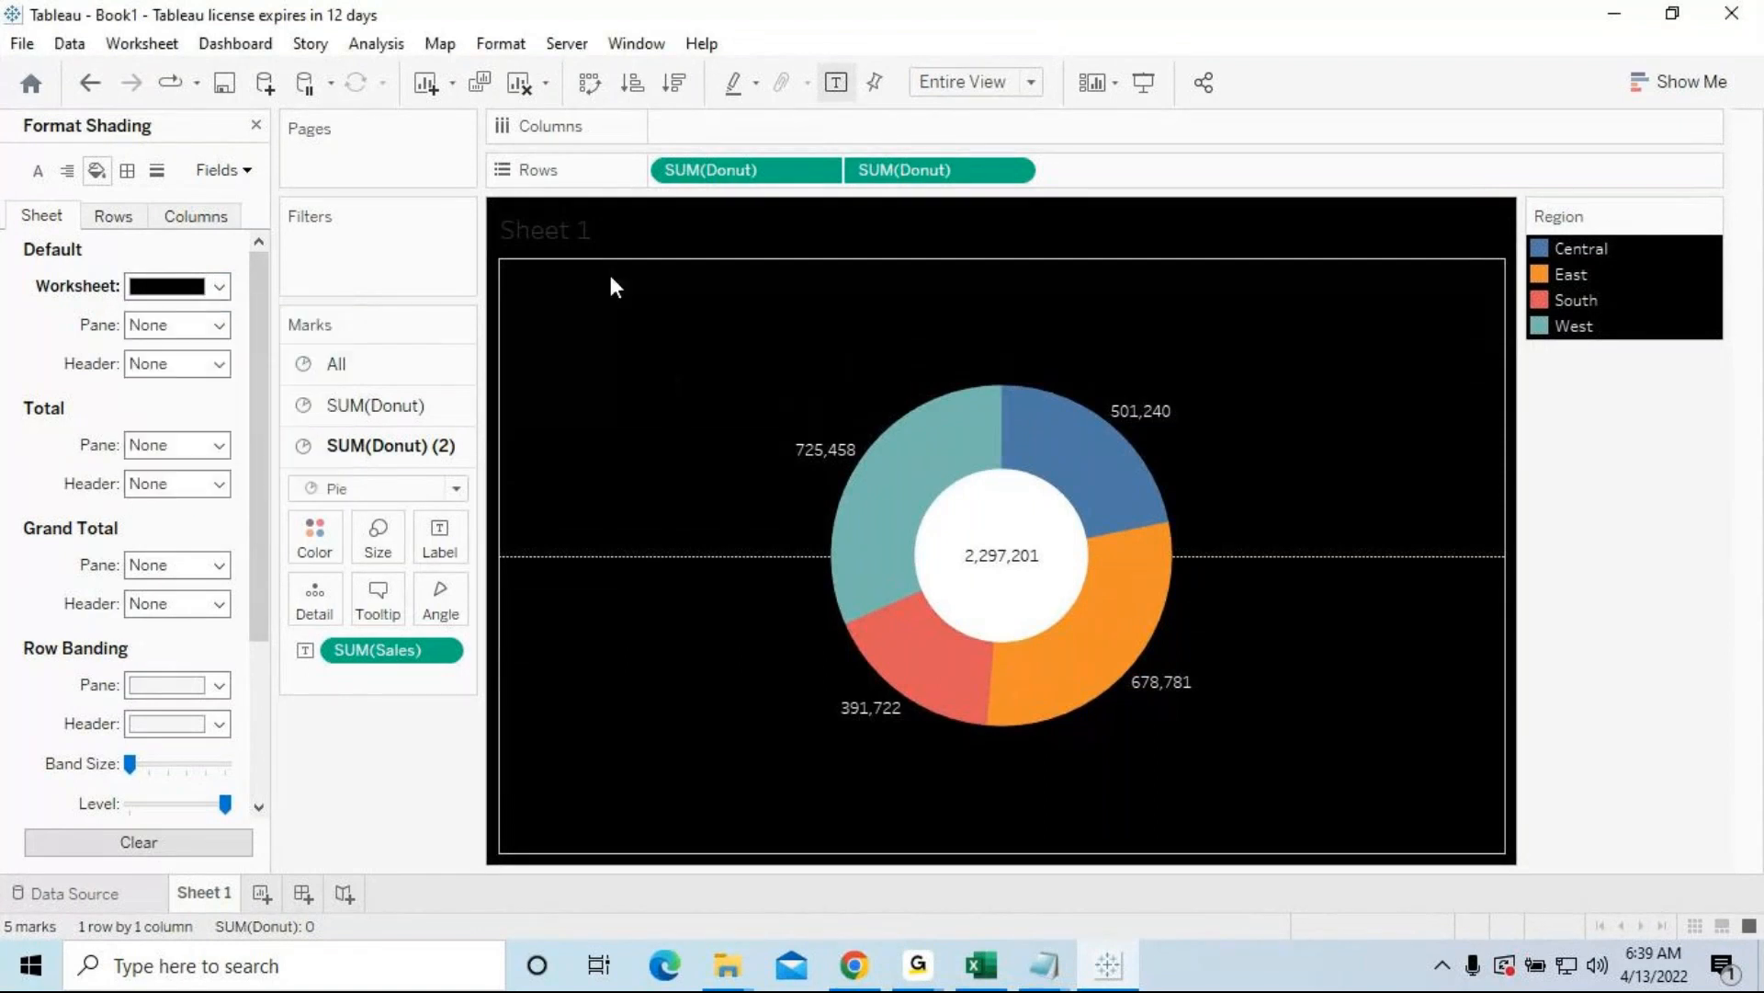
Step: Replace the sheet name placeholder in the worksheet title with "DONUT CHART"
{"action": "double_click", "coordinate": [567, 230]}
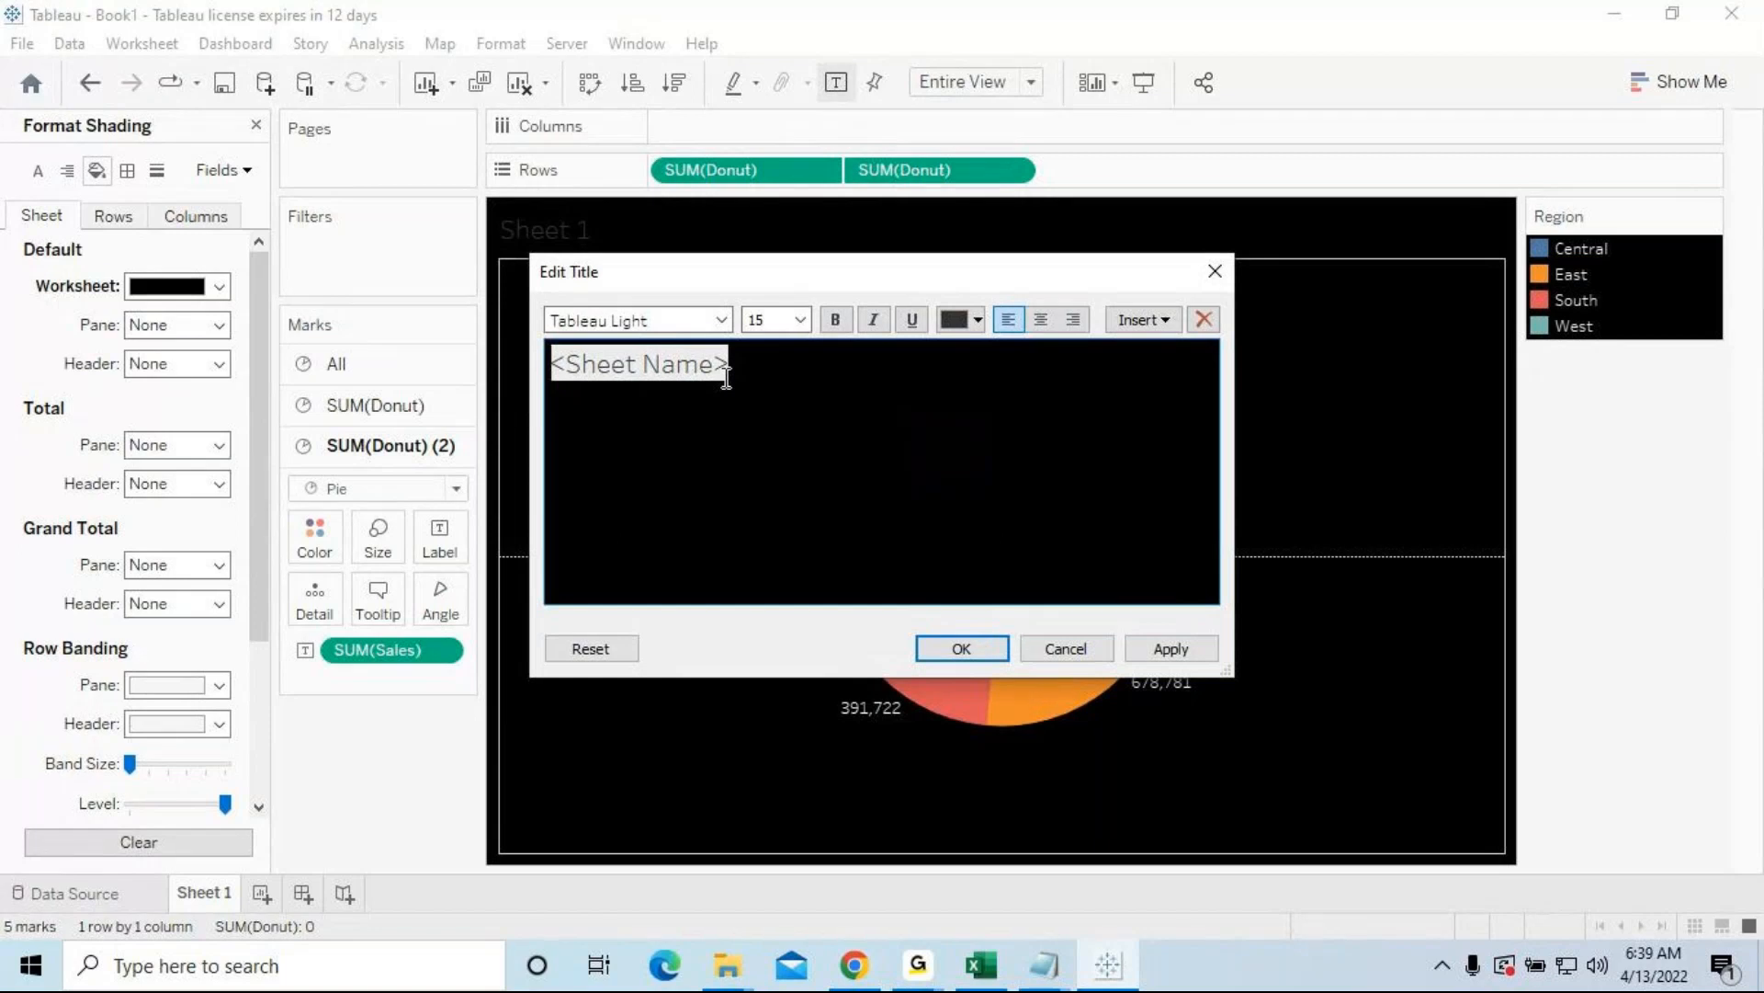
{"action": "type", "text": "DONUT"}
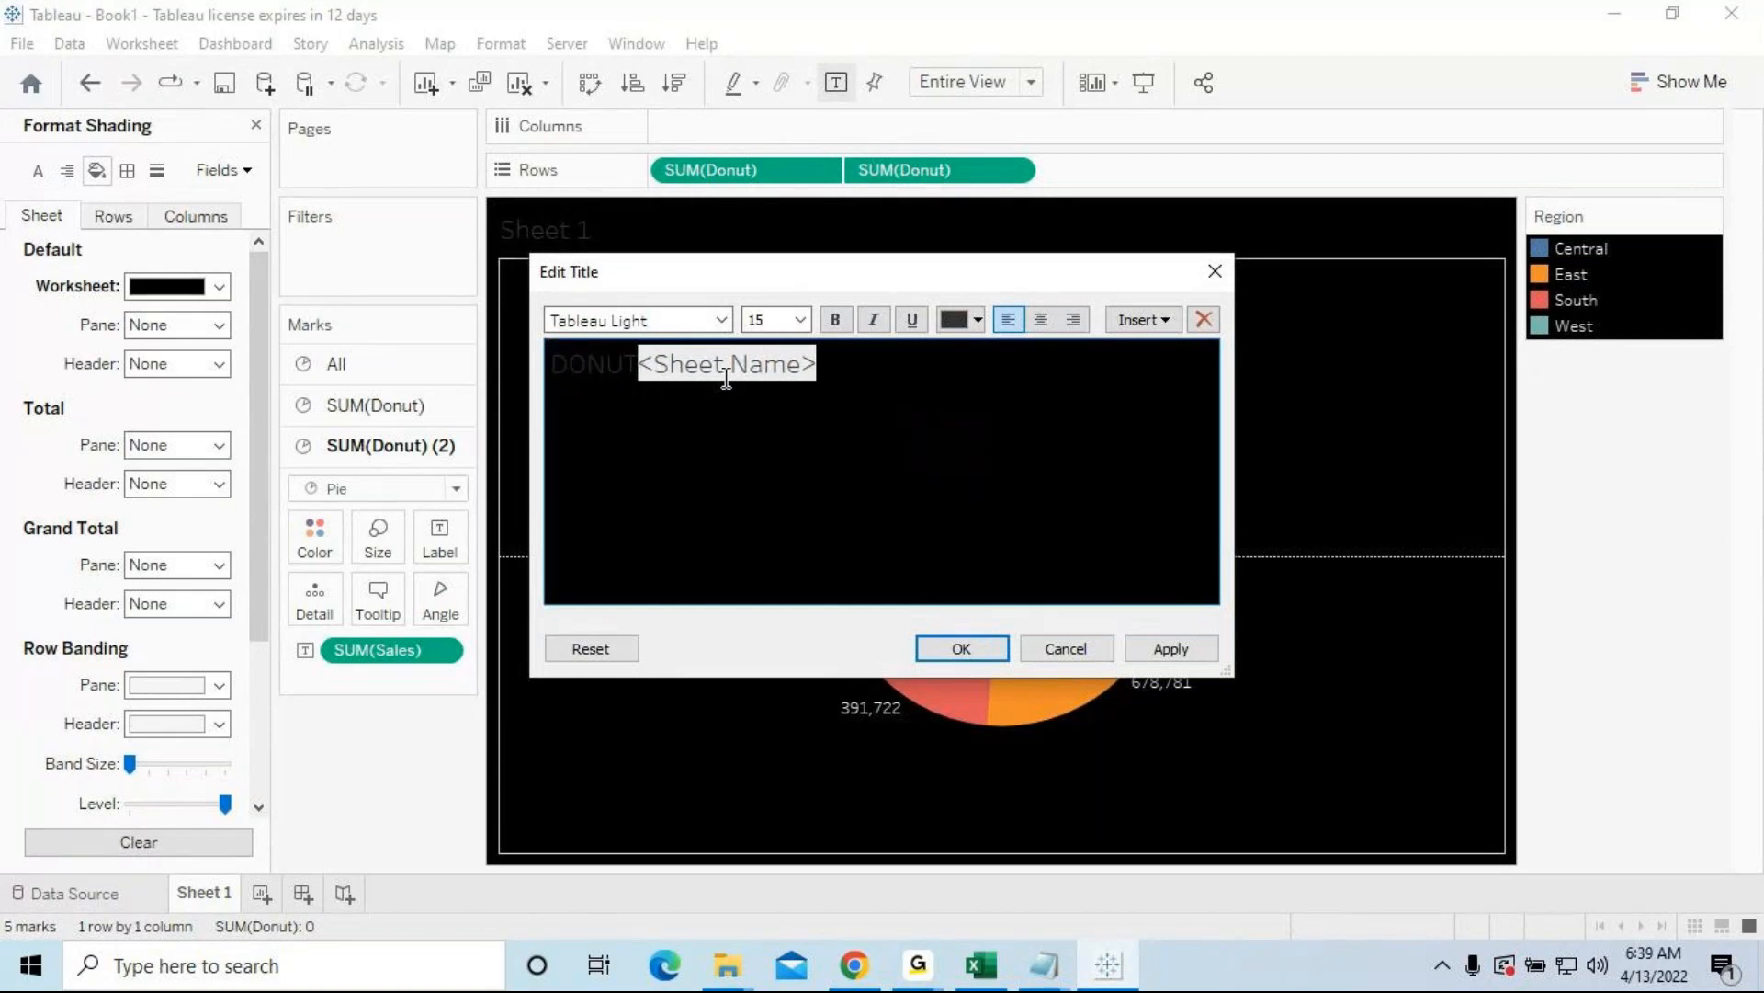
{"action": "key", "text": "ctrl+a"}
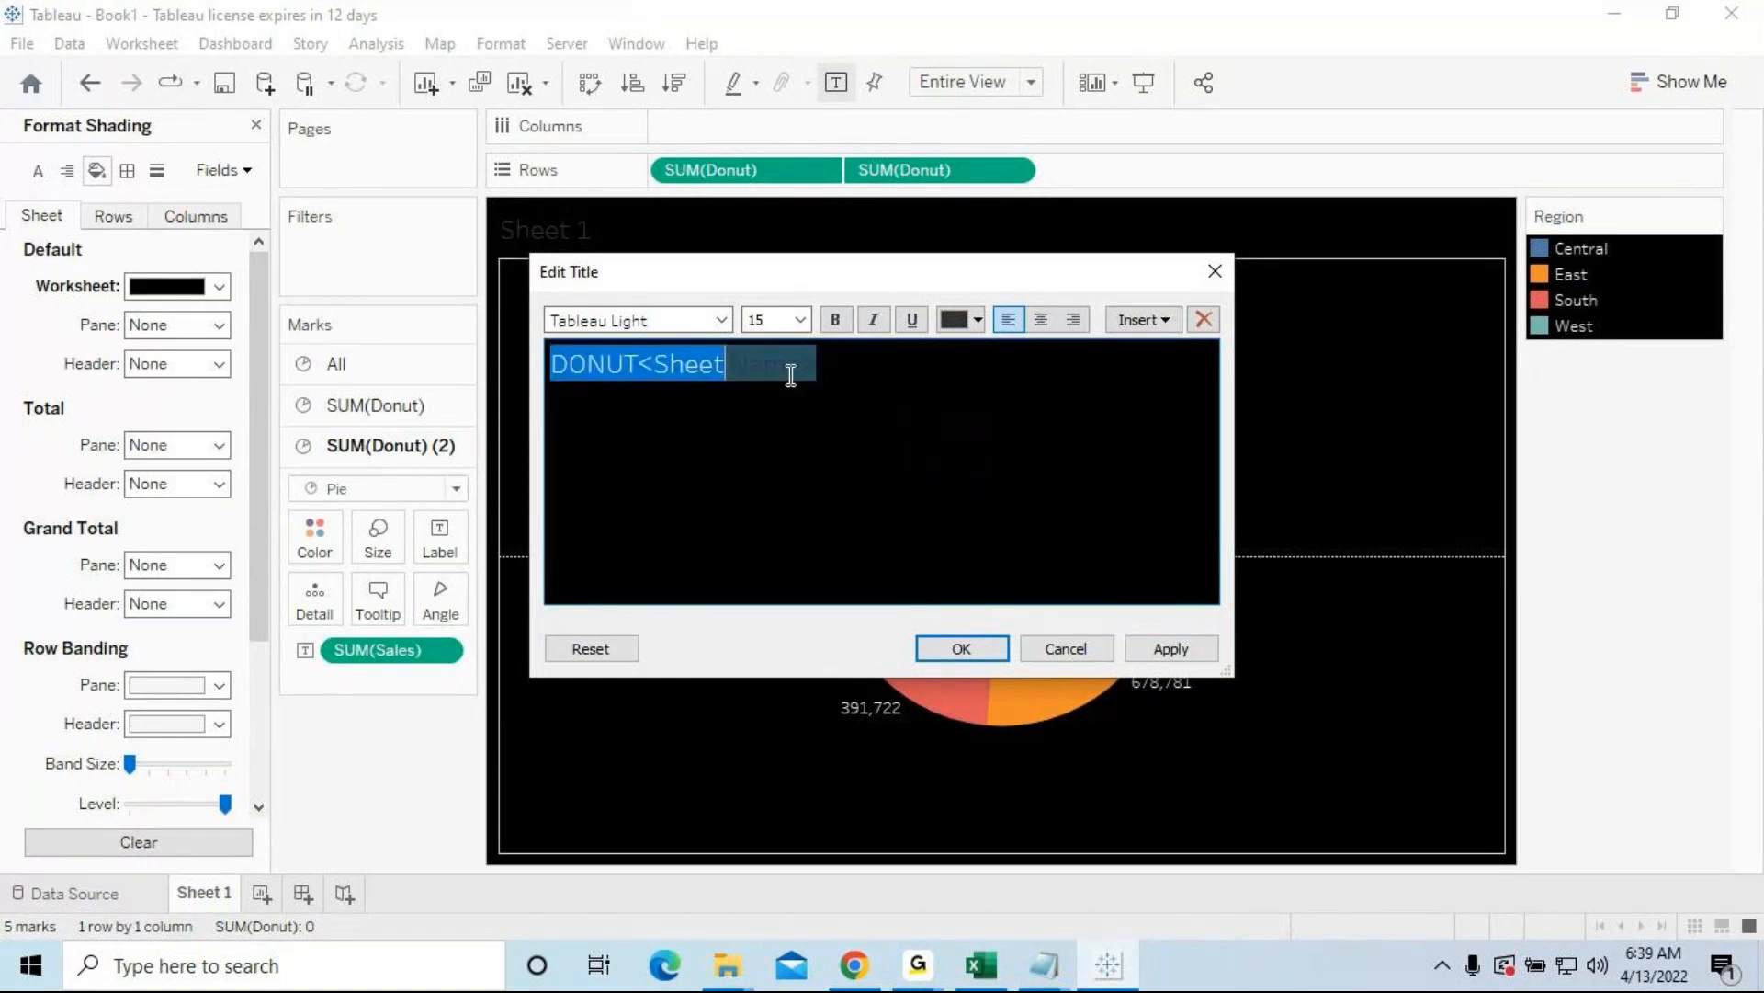
{"action": "key", "text": "BackSpace"}
{"action": "type", "text": "DONUT"}
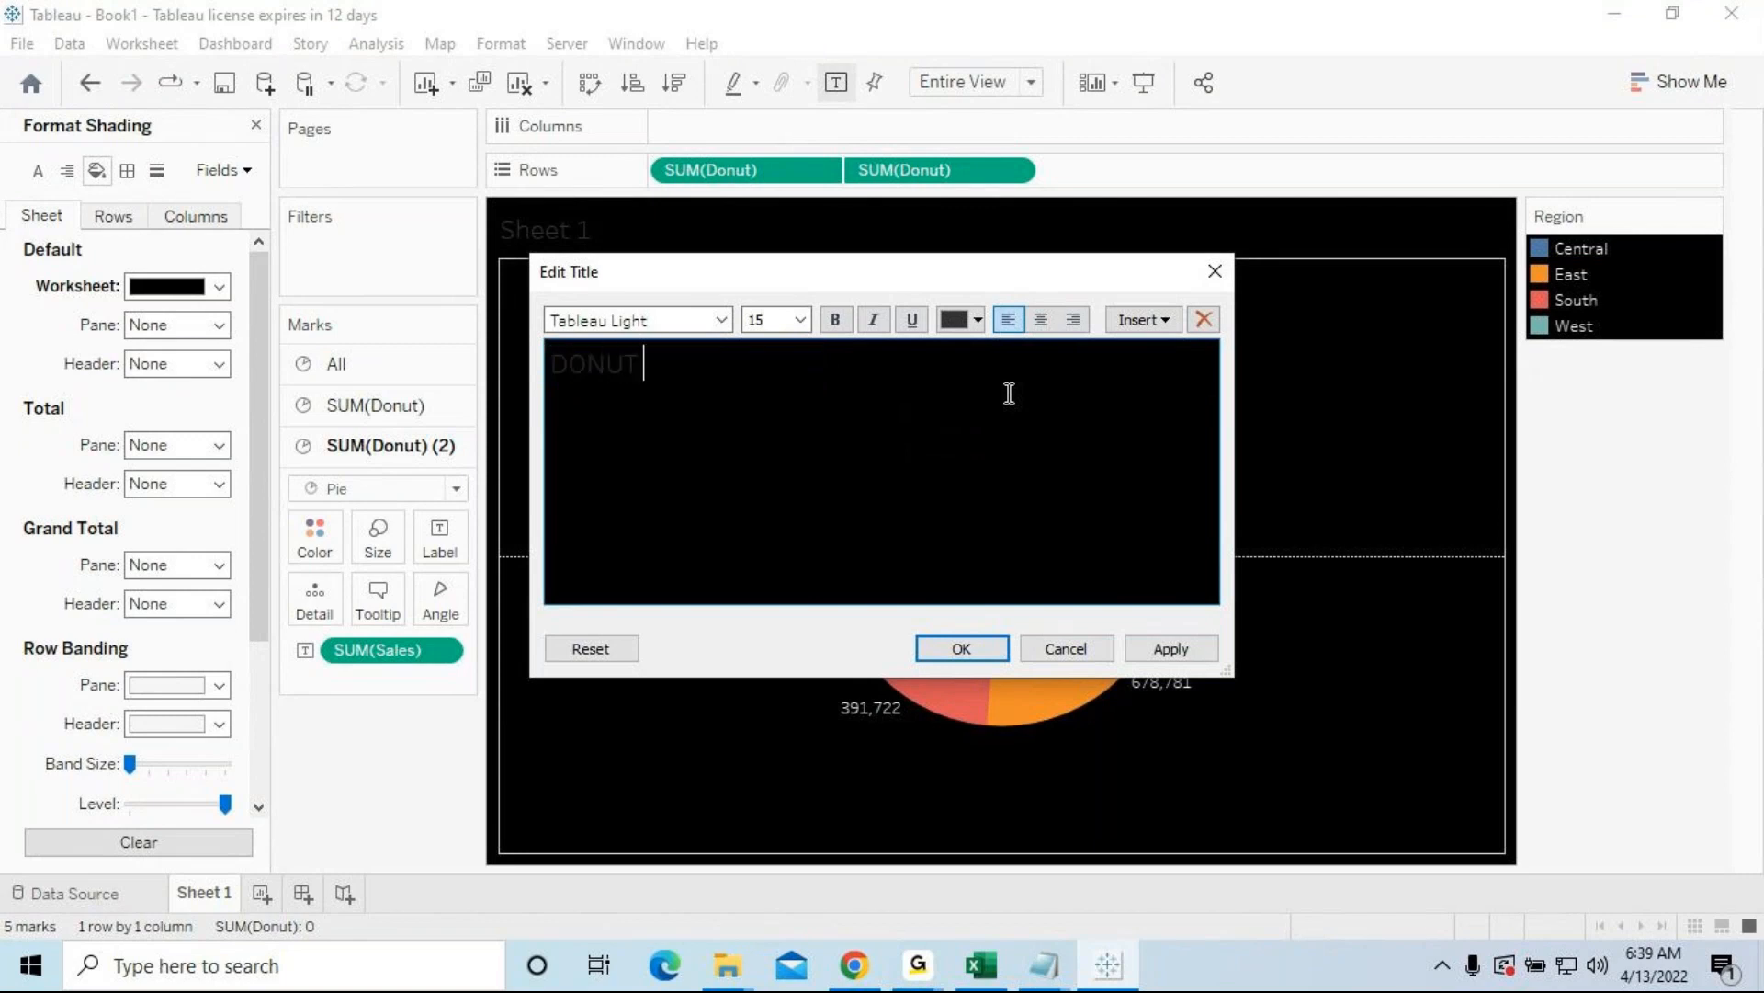
{"action": "type", "text": " CHART"}
Step: Make the "DONUT CHART" title bold, centered and size 26, and apply it to the worksheet
{"action": "left_click_drag", "start_coordinate": [776, 375], "coordinate": [551, 364]}
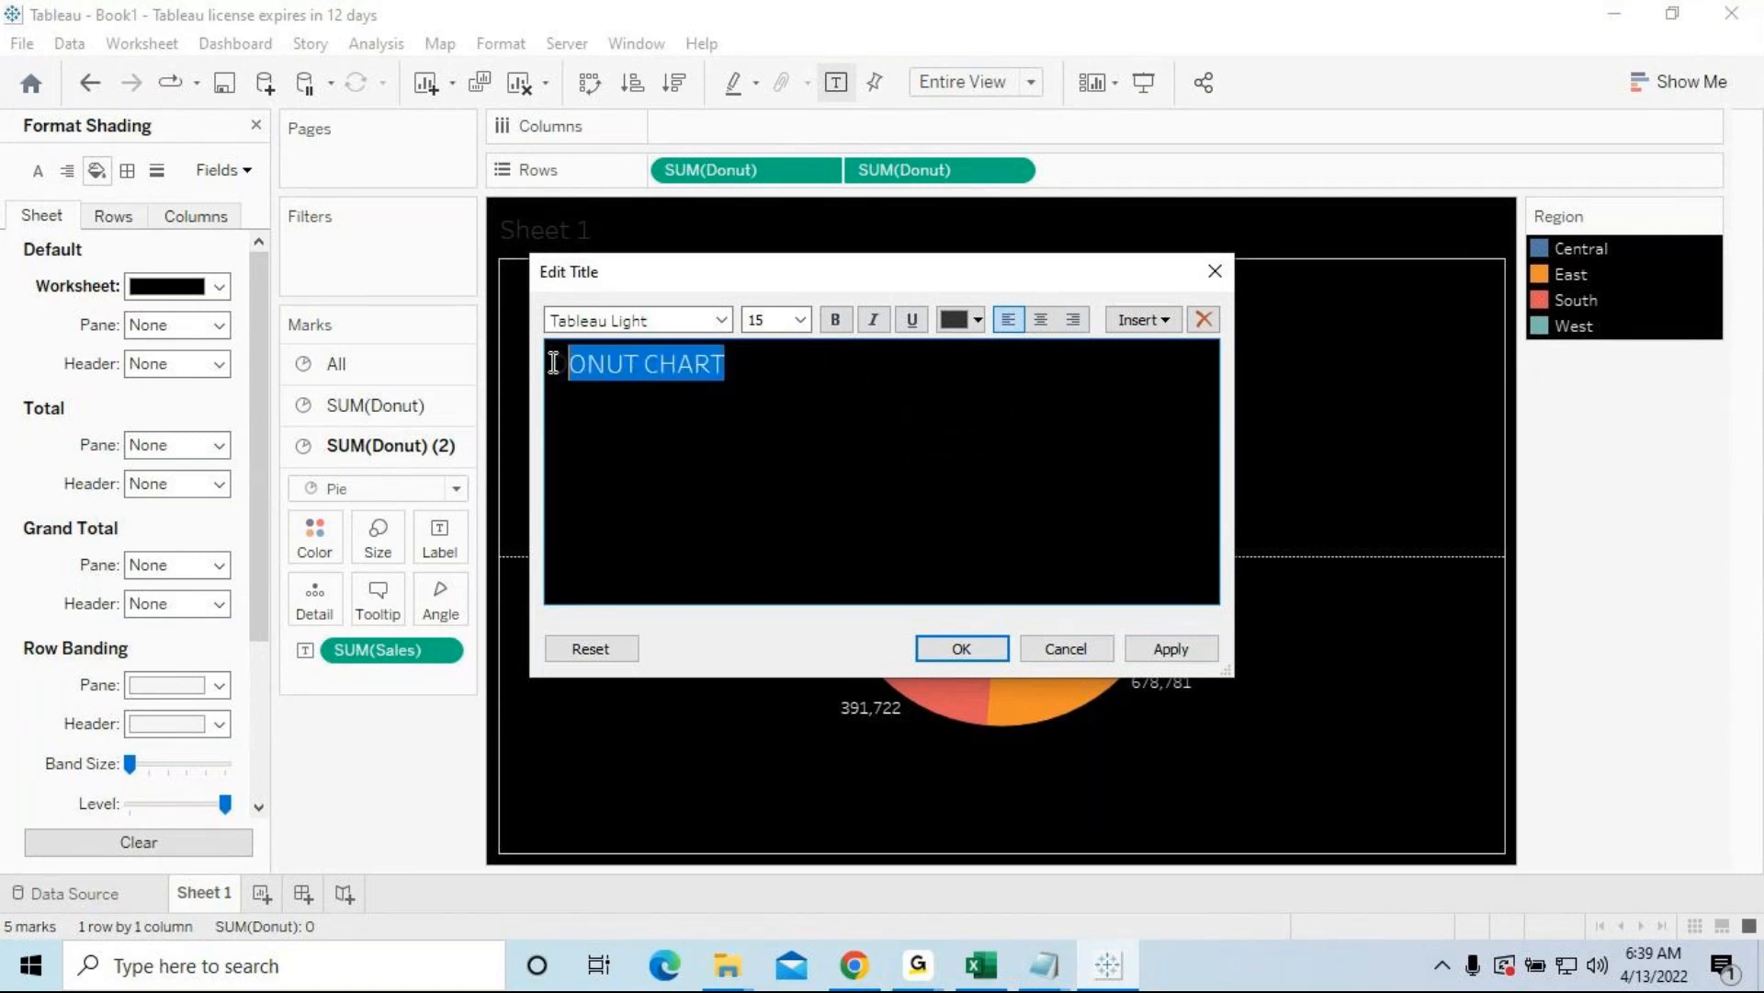
{"action": "left_click", "coordinate": [836, 322]}
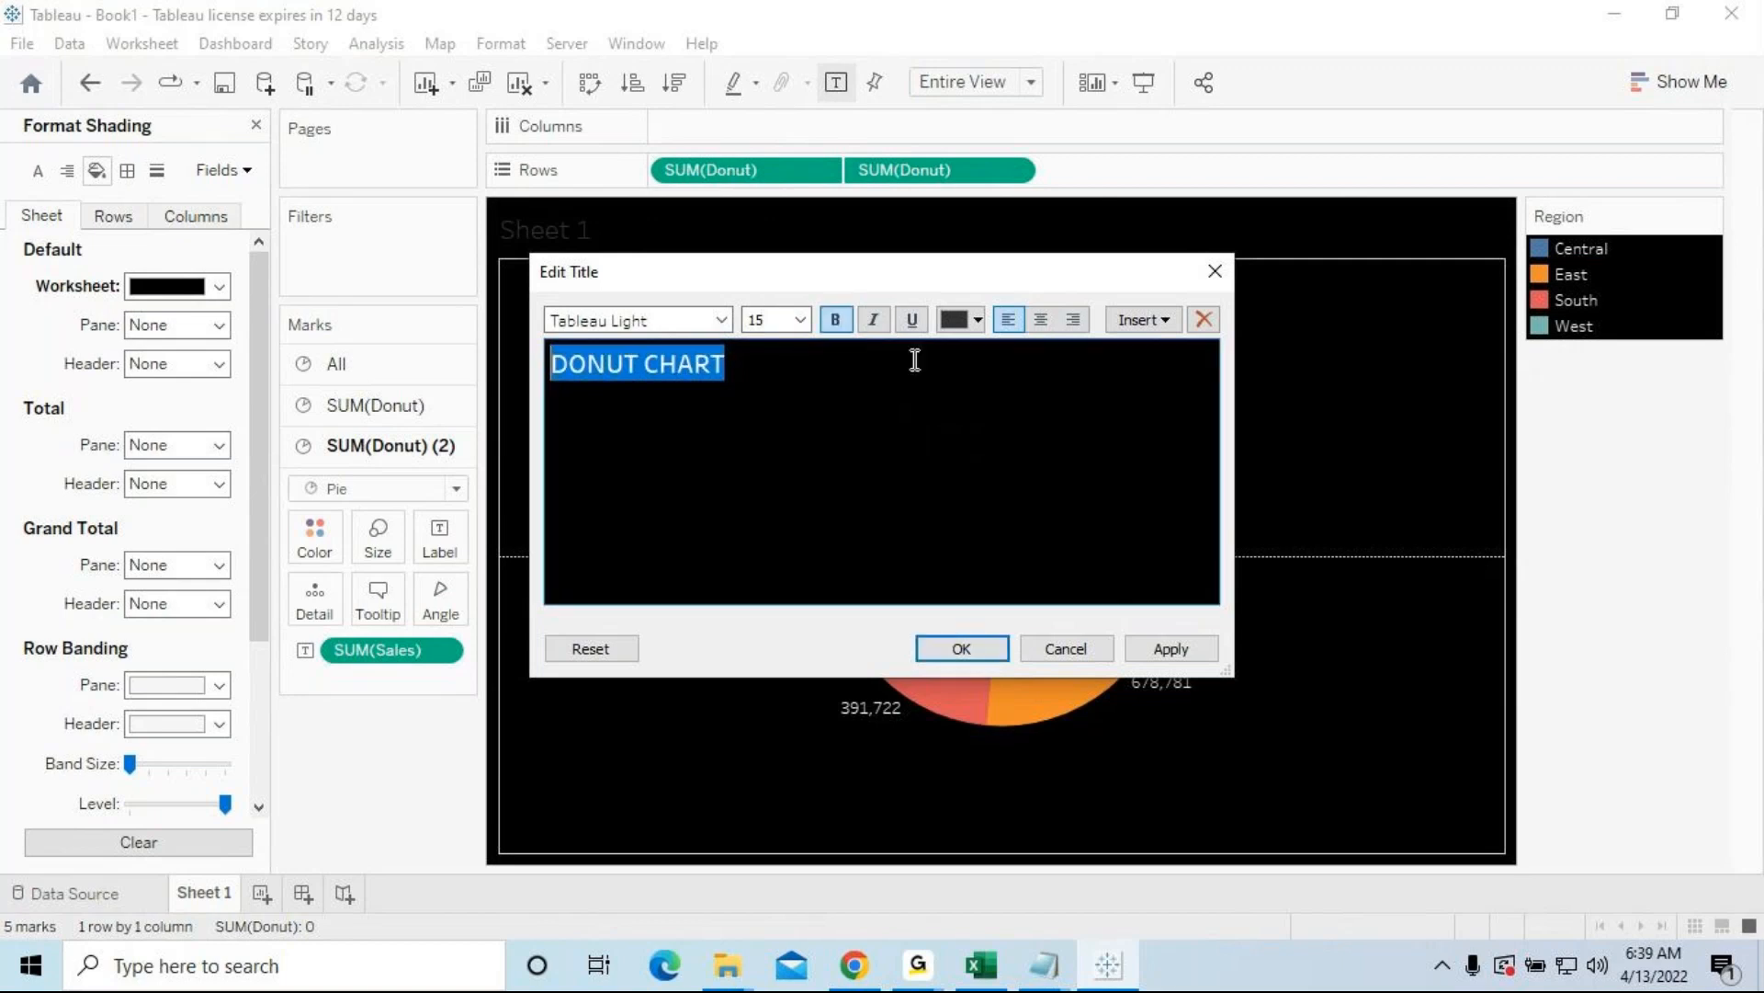
{"action": "left_click", "coordinate": [1040, 319]}
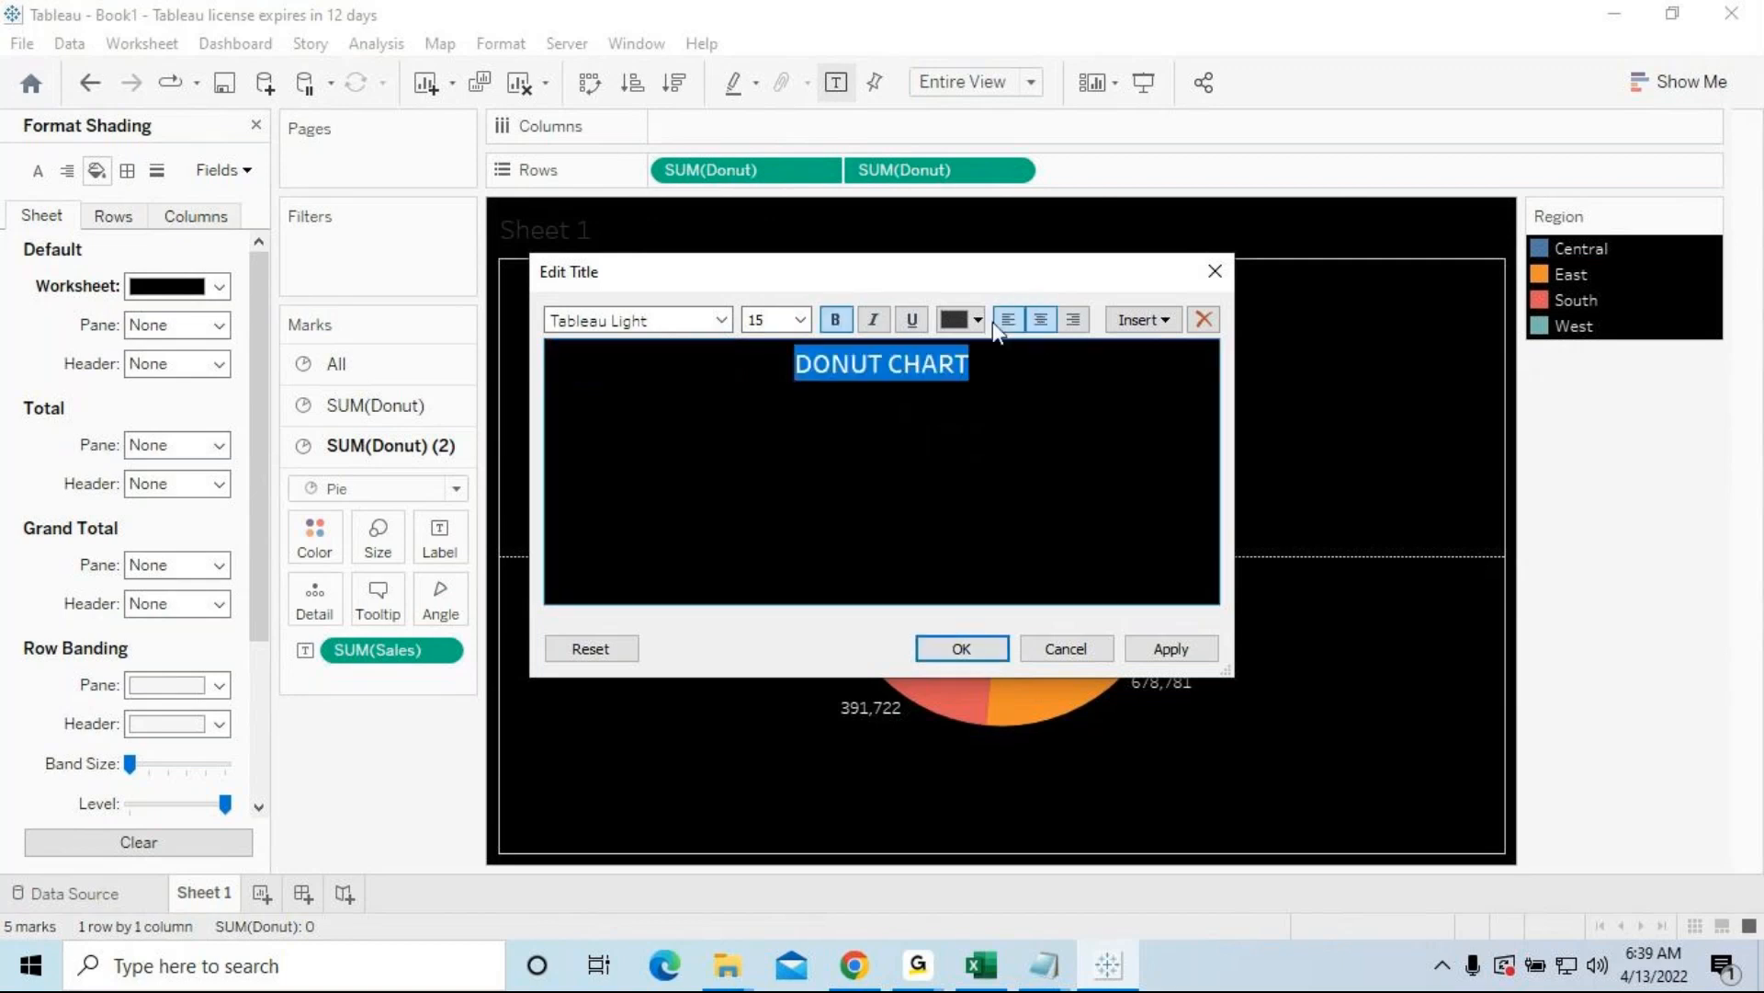
{"action": "left_click", "coordinate": [800, 321]}
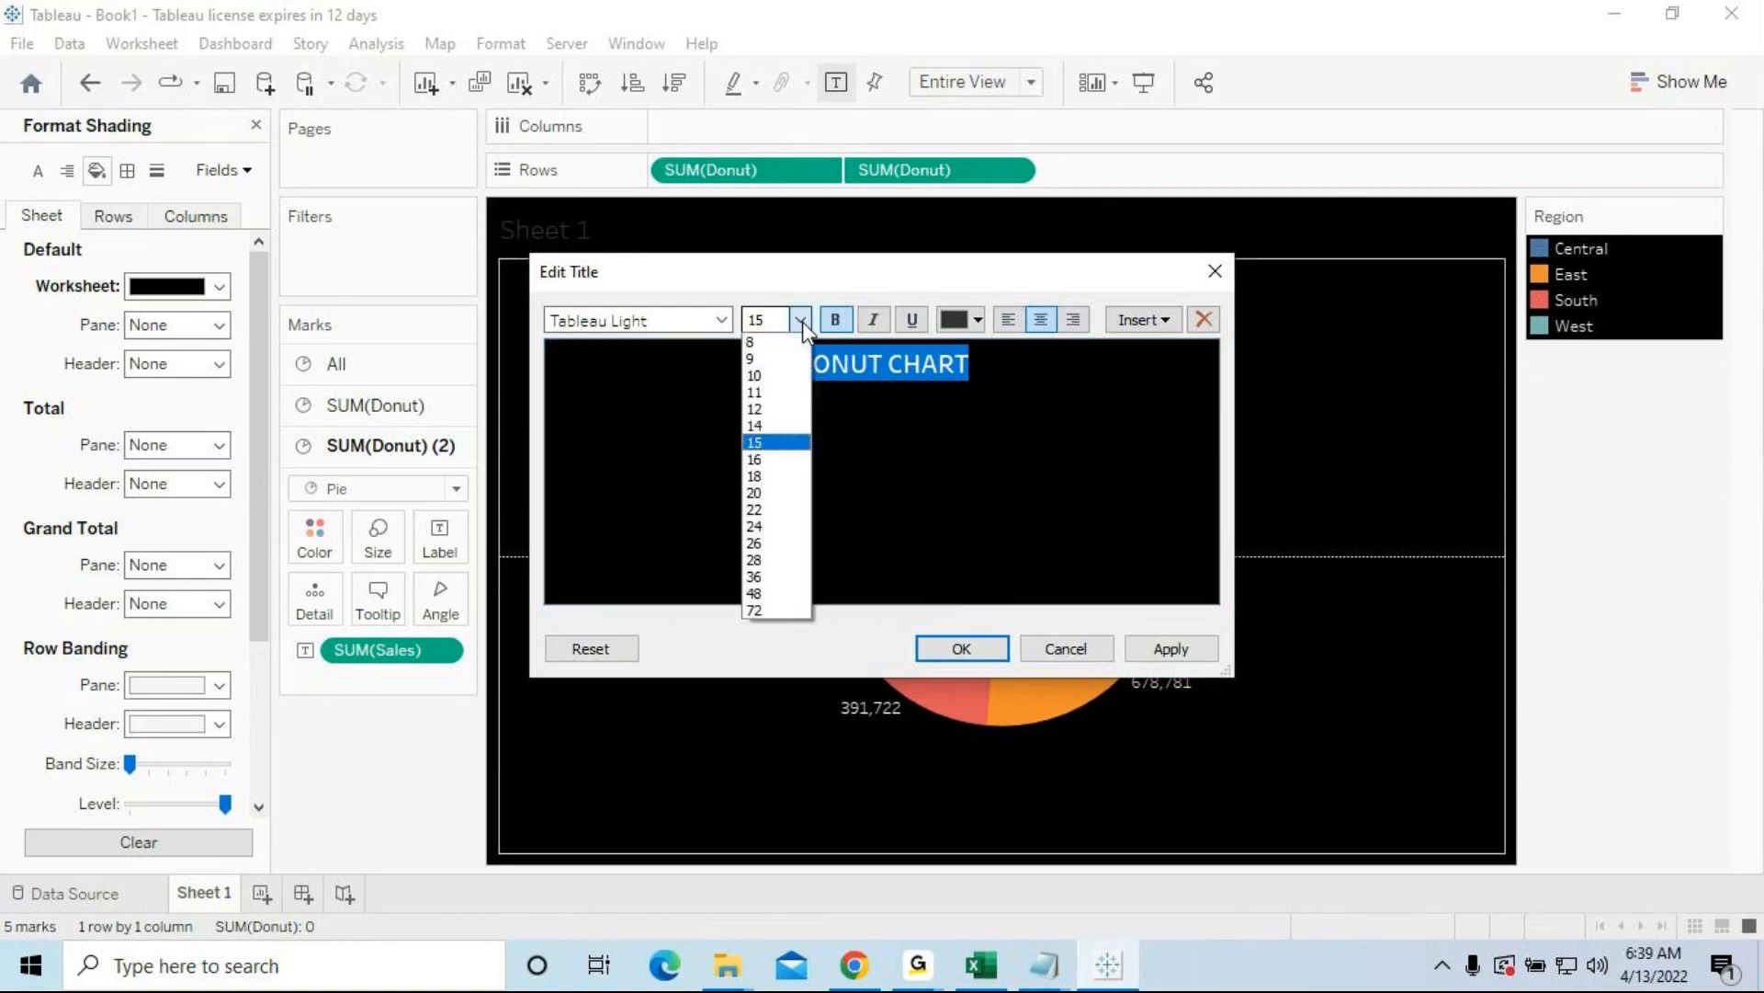
{"action": "left_click", "coordinate": [786, 510]}
{"action": "left_click", "coordinate": [800, 320]}
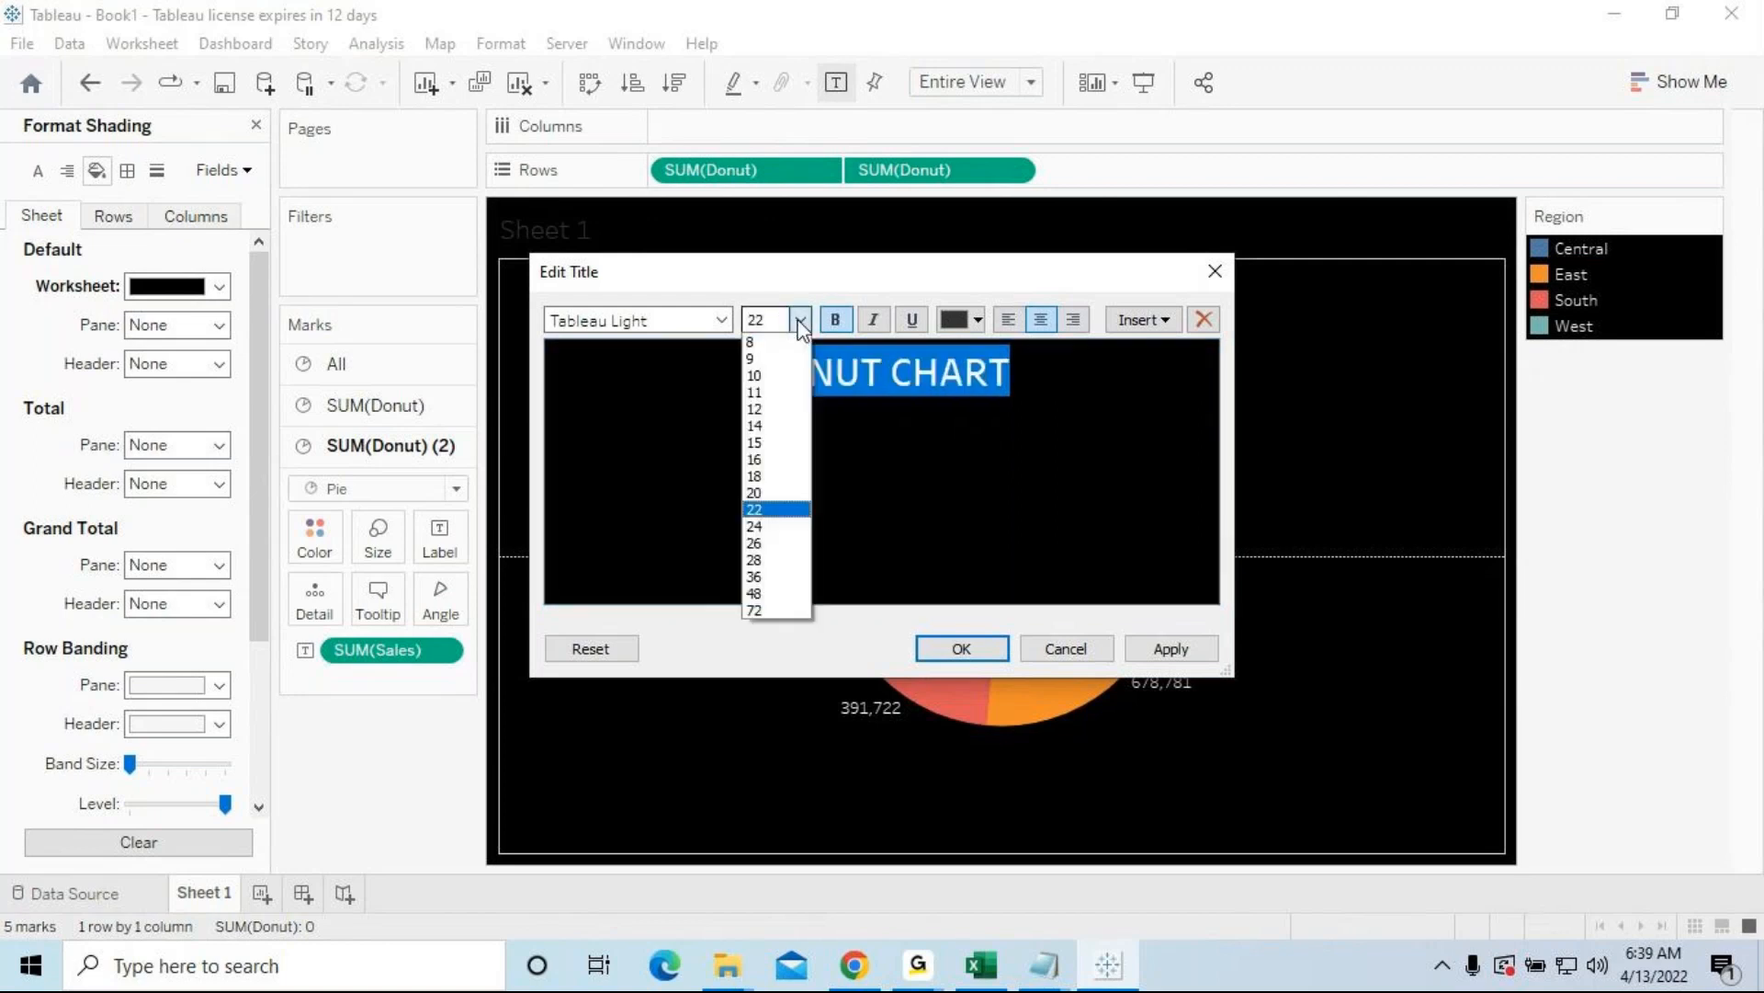
{"action": "left_click", "coordinate": [759, 543]}
{"action": "left_click", "coordinate": [1164, 649]}
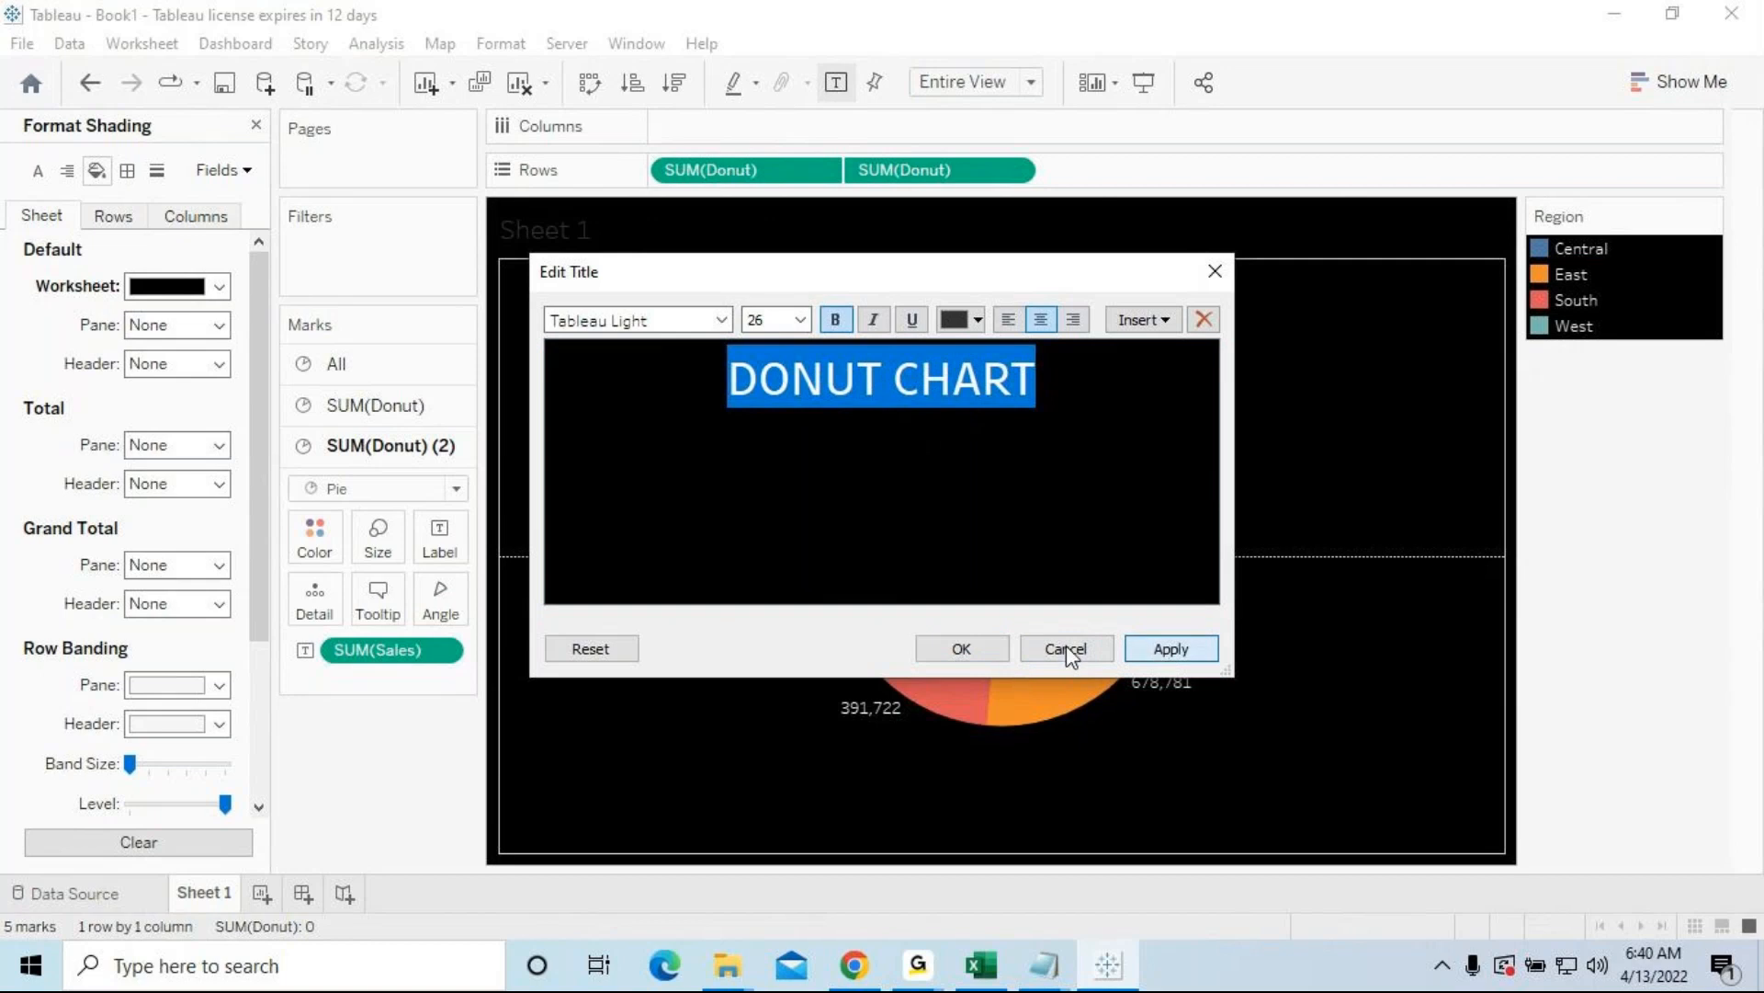
{"action": "left_click", "coordinate": [961, 649]}
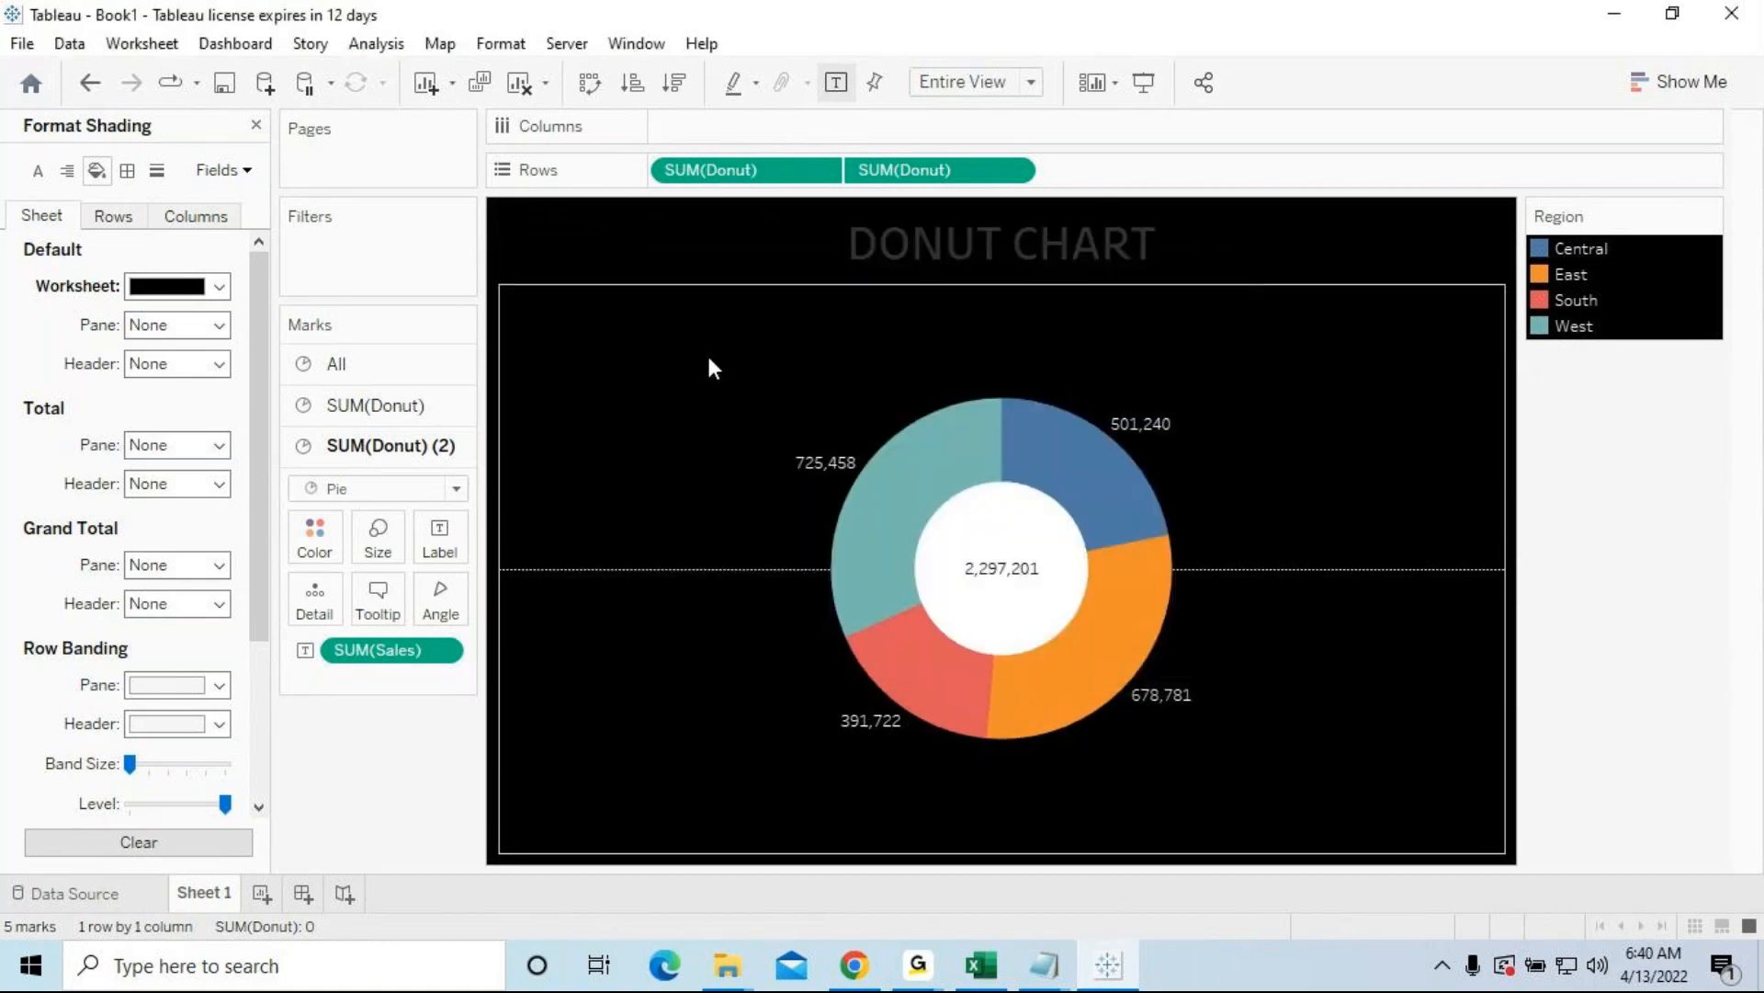
Step: Change the font color of the "DONUT CHART" title to white
{"action": "double_click", "coordinate": [929, 245]}
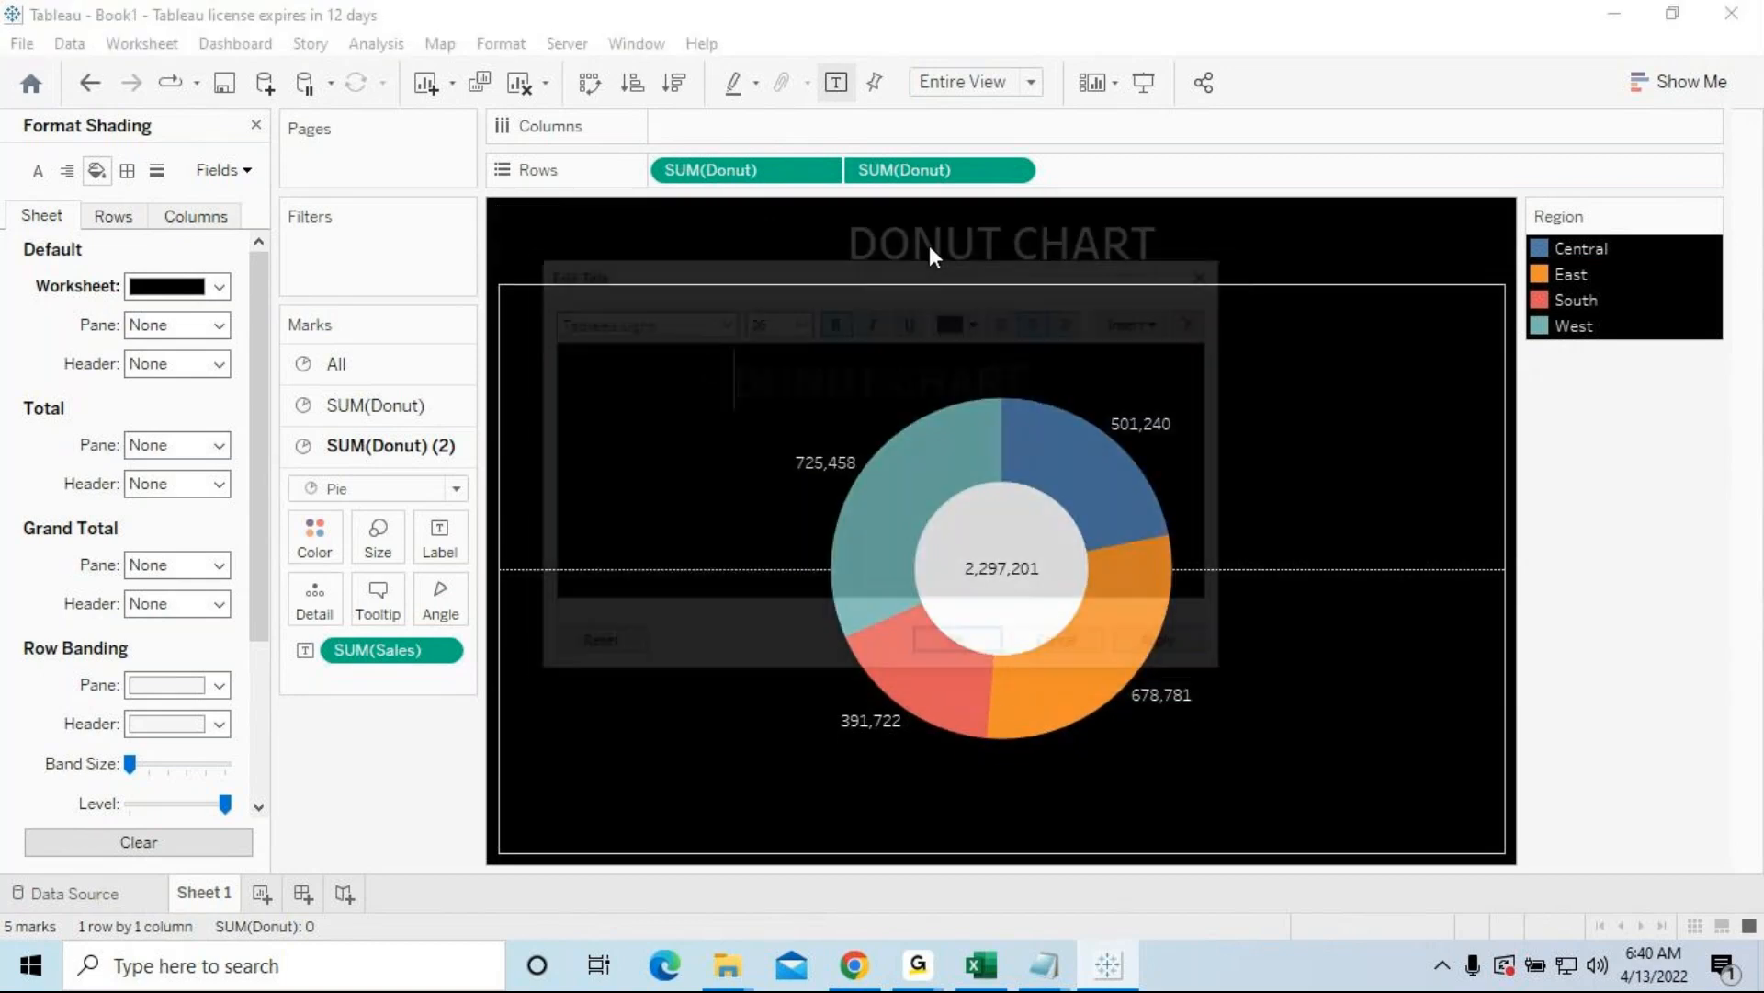
{"action": "left_click_drag", "start_coordinate": [1074, 384], "coordinate": [668, 363]}
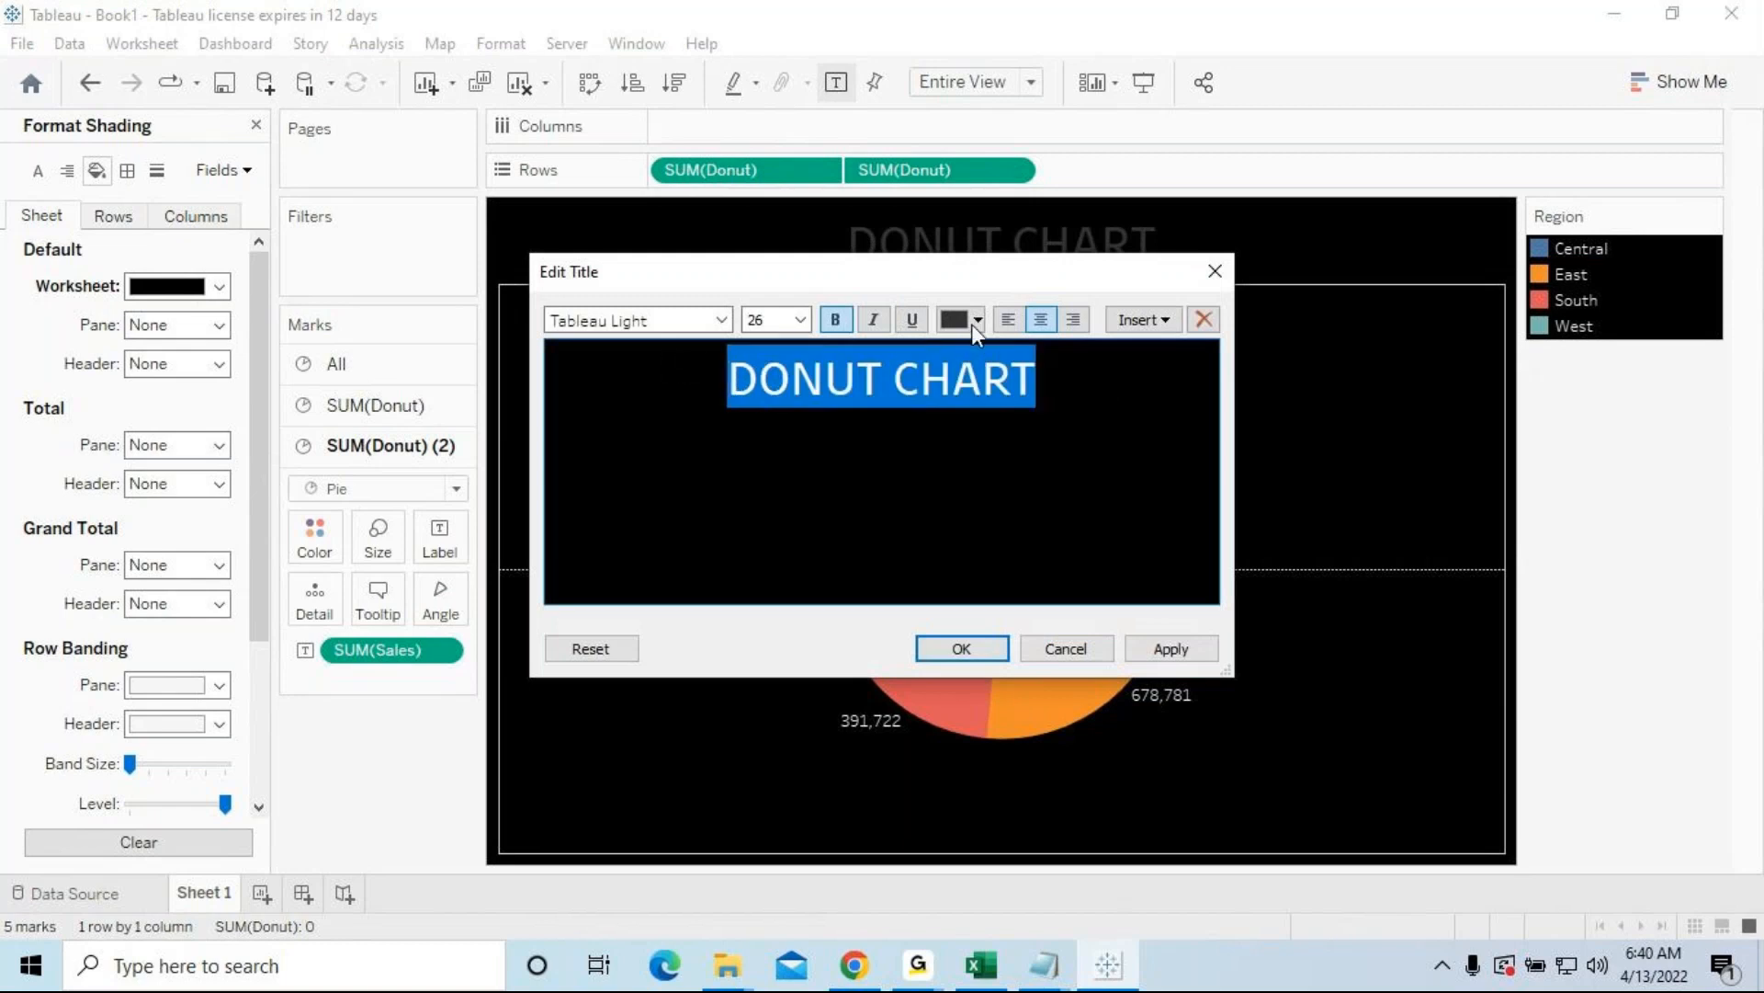
{"action": "left_click", "coordinate": [976, 320]}
{"action": "left_click", "coordinate": [979, 348]}
{"action": "left_click", "coordinate": [1160, 651]}
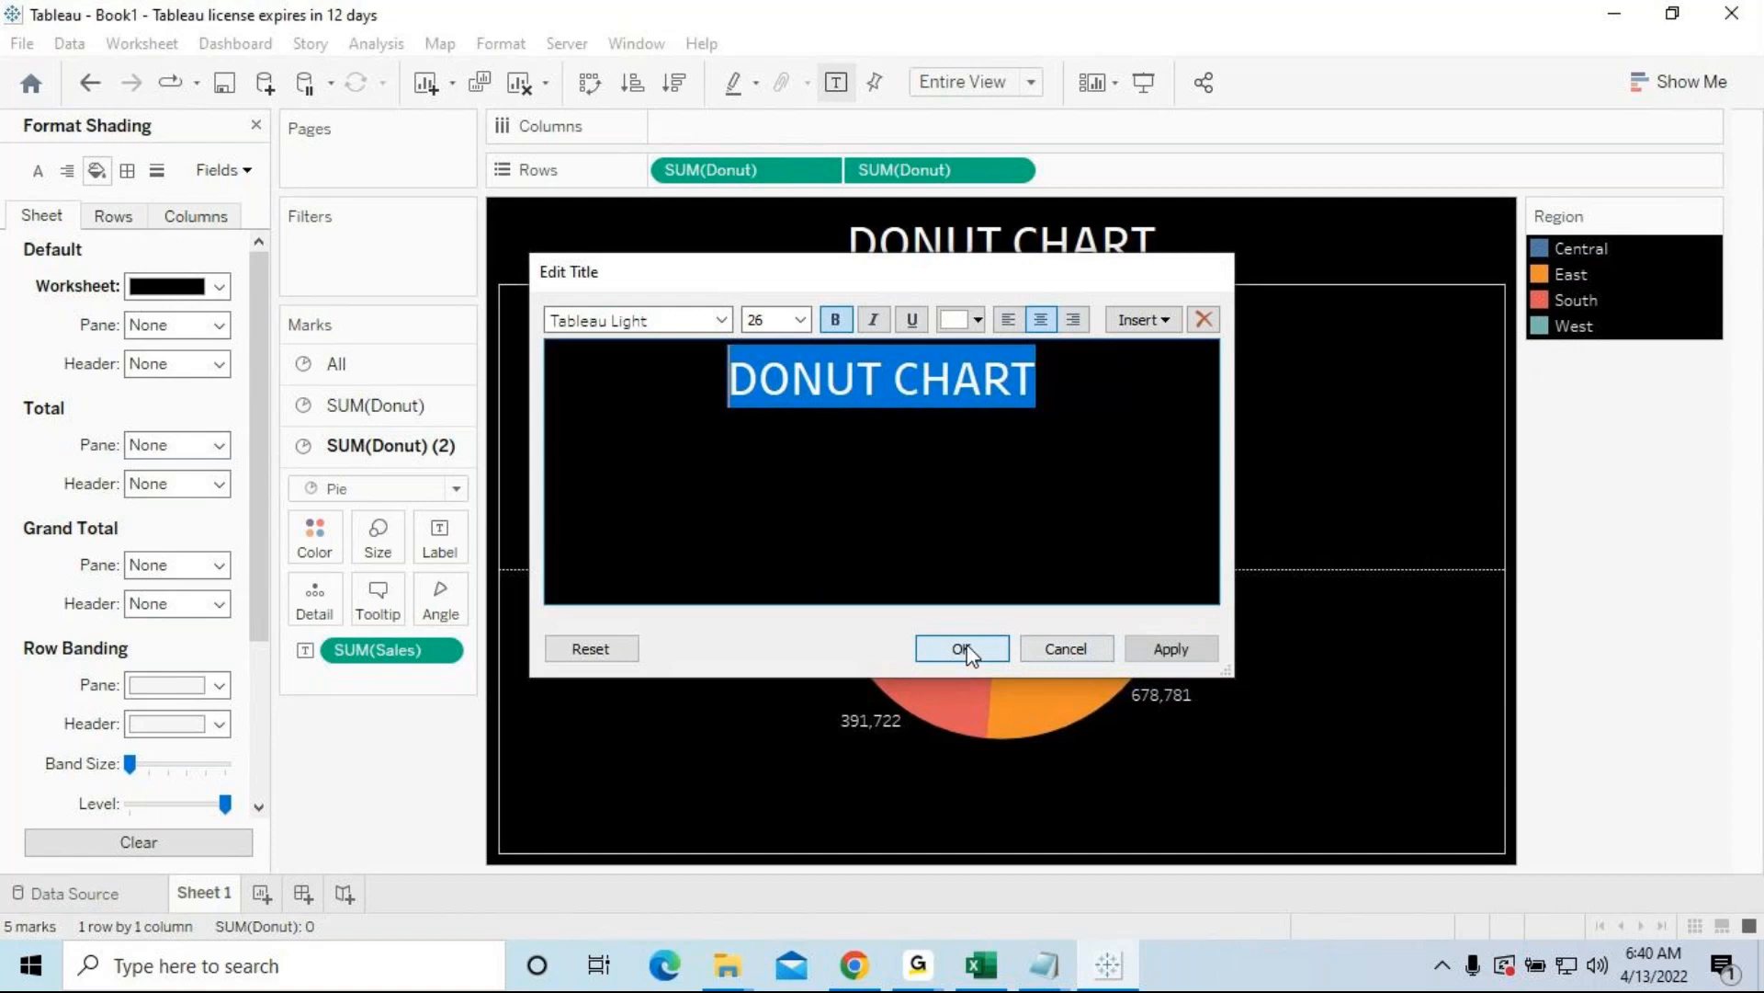
{"action": "left_click", "coordinate": [967, 650]}
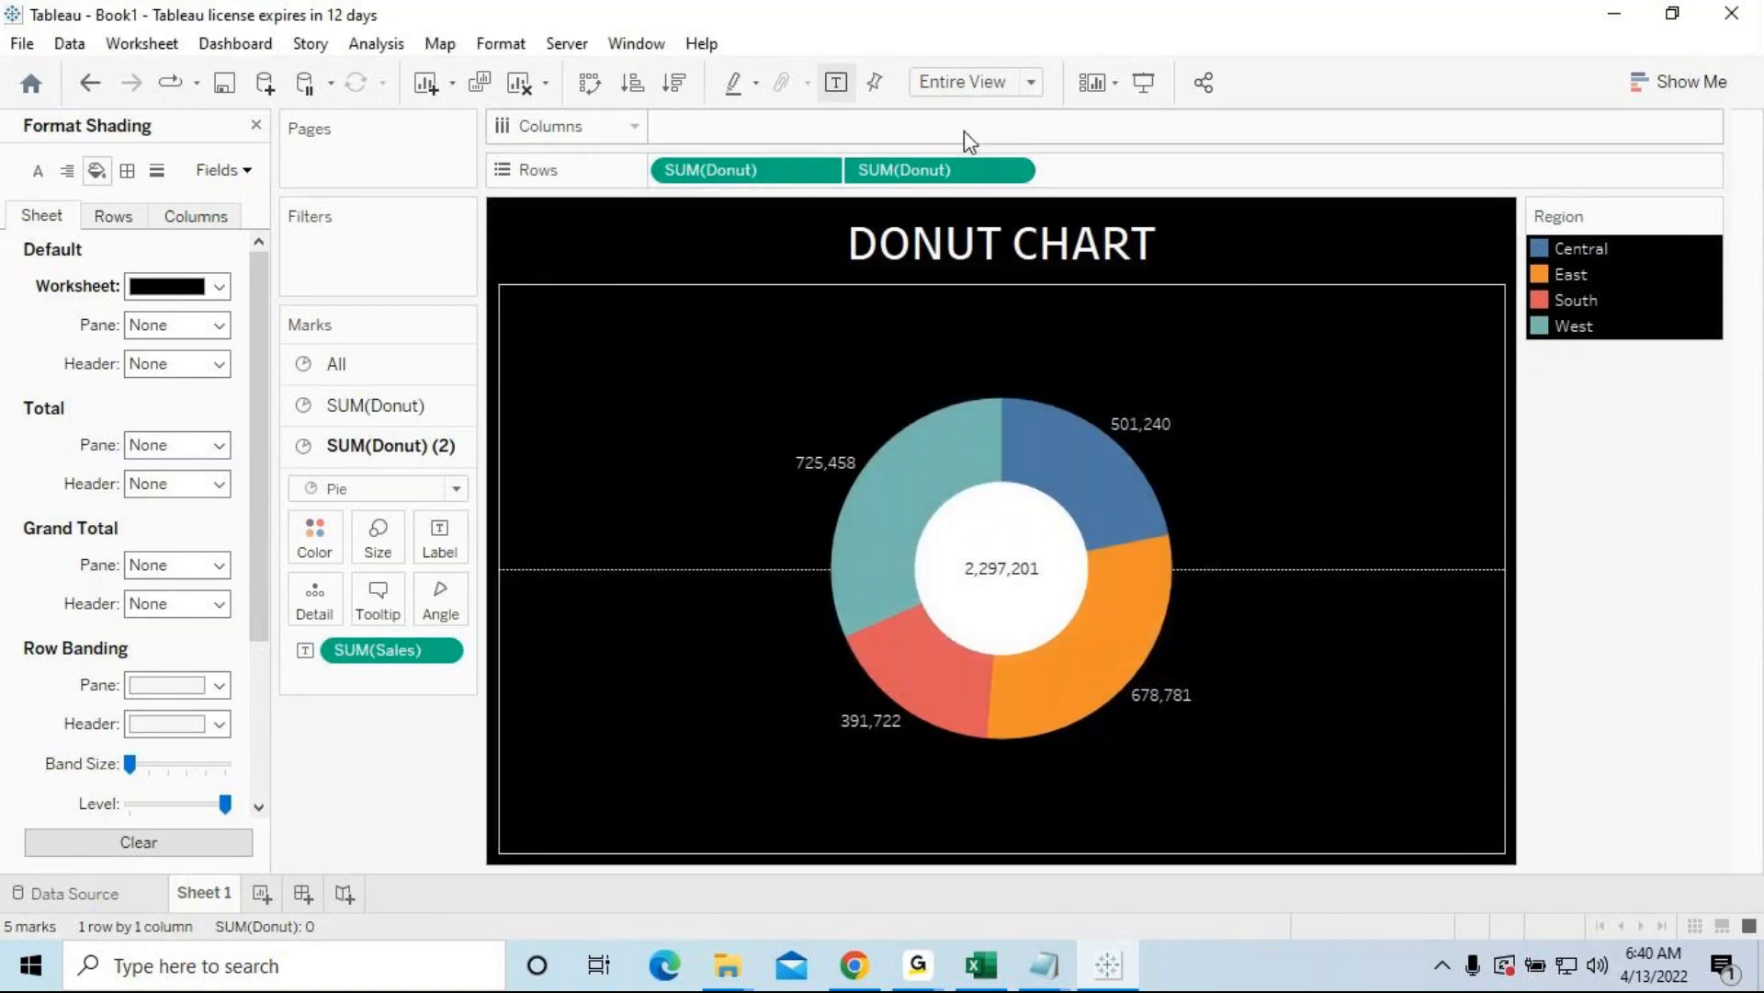
Step: View the finished donut chart in presentation mode and return to the worksheet
{"action": "left_click", "coordinate": [1144, 84]}
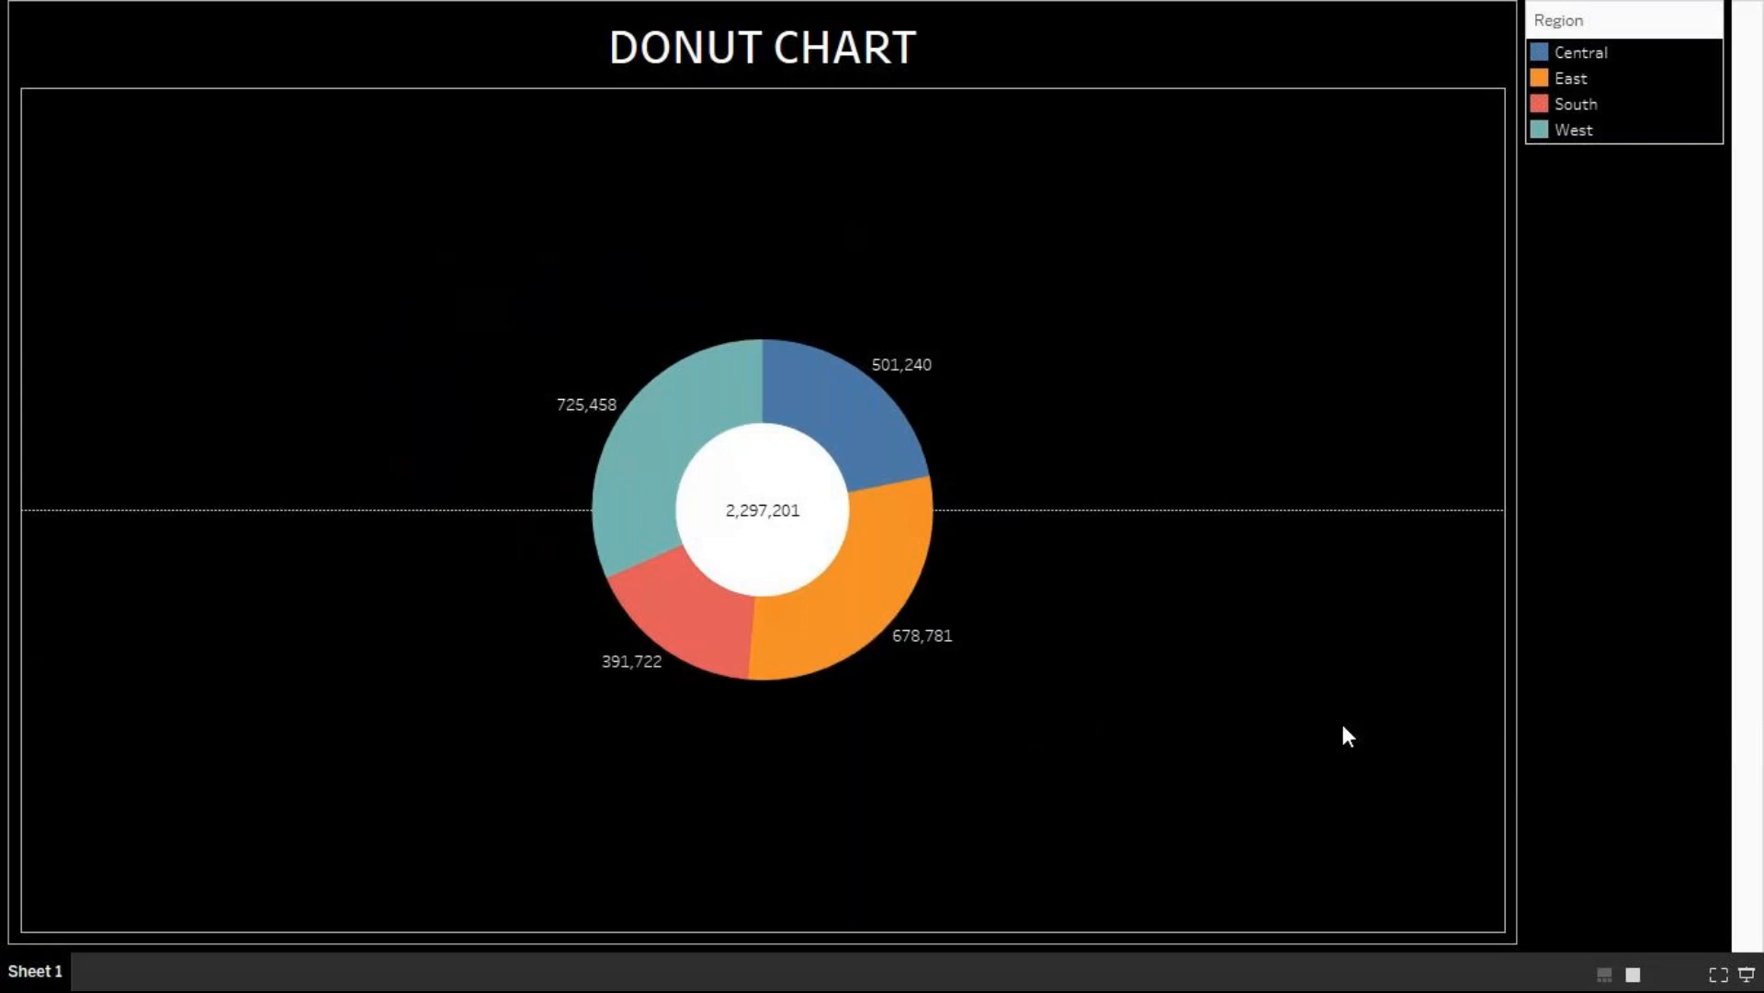
{"action": "key", "text": "Escape"}
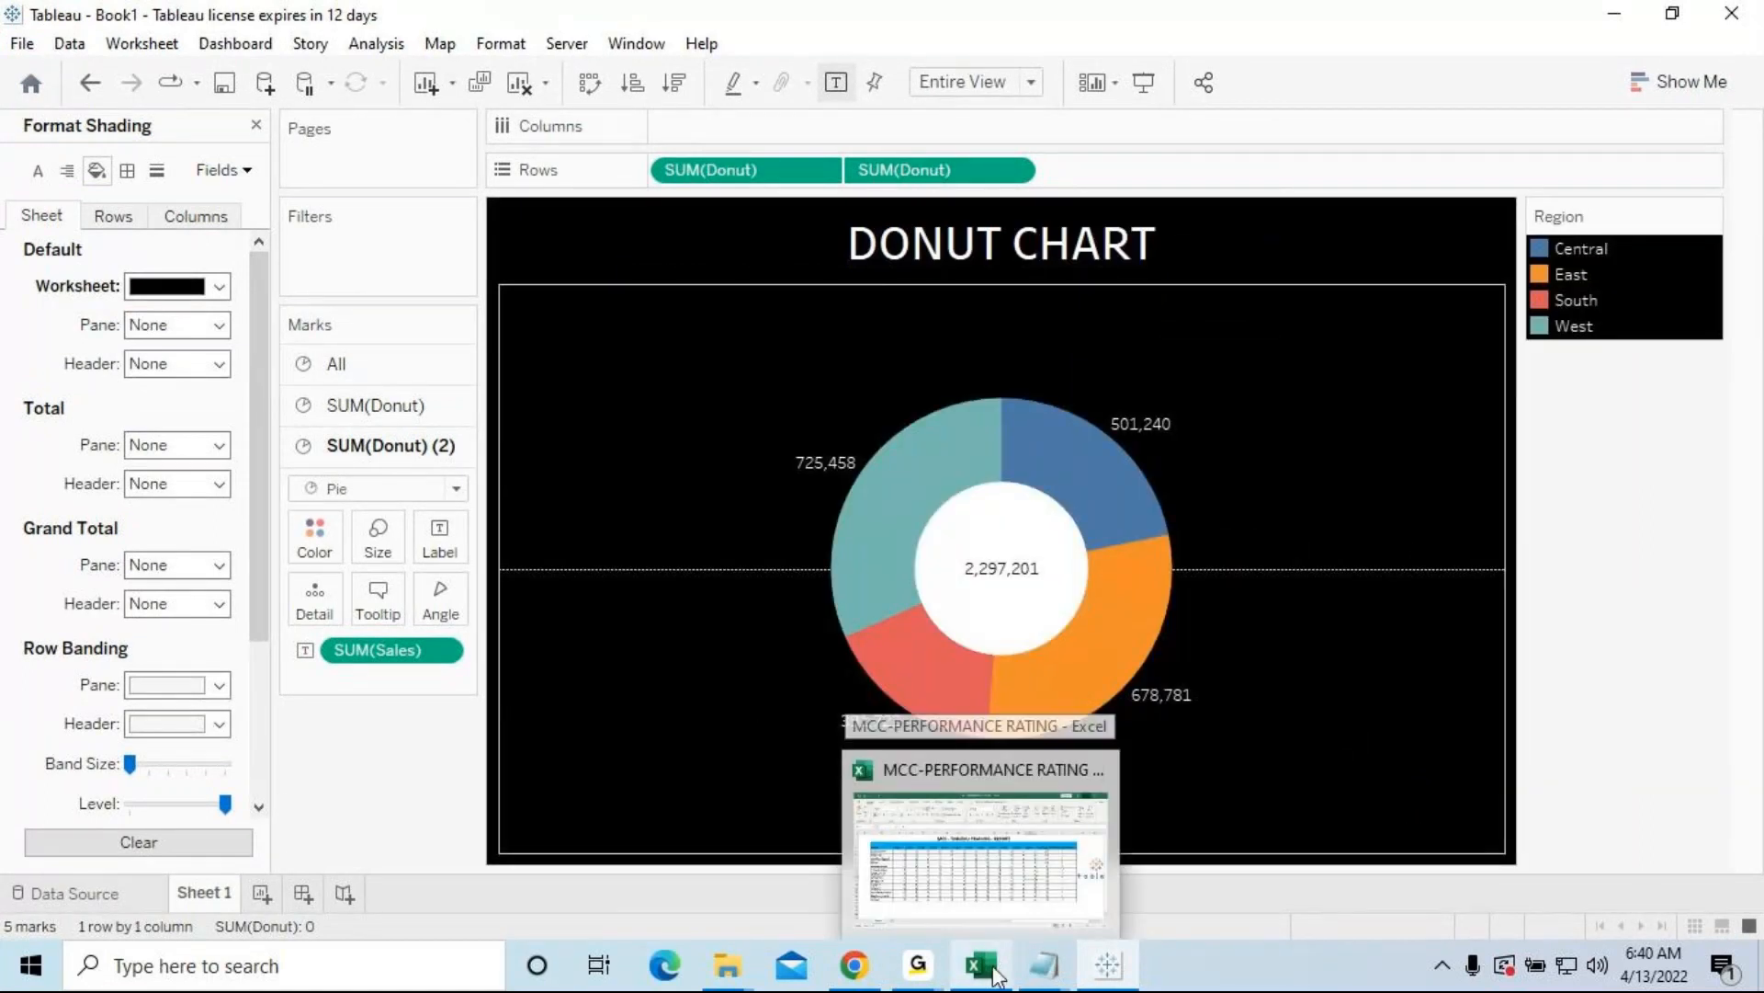
{"action": "mouse_move", "coordinate": [926, 974]}
{"action": "left_click", "coordinate": [1045, 881]}
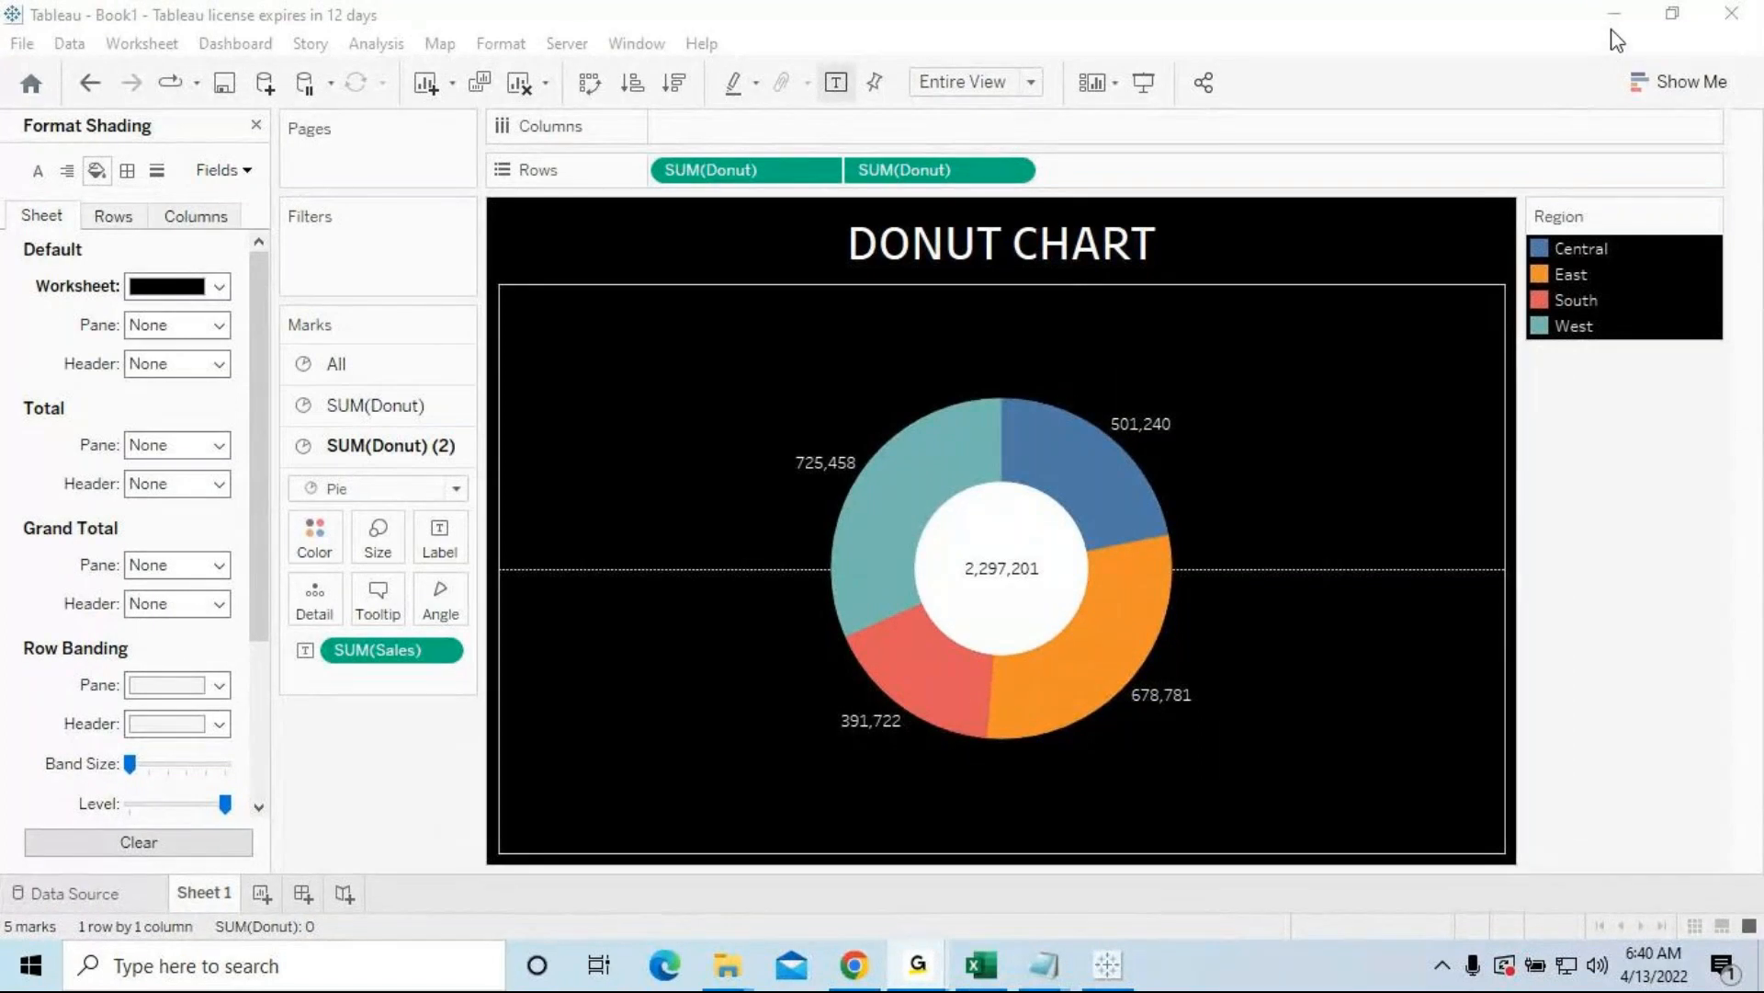
{"action": "mouse_move", "coordinate": [1067, 501]}
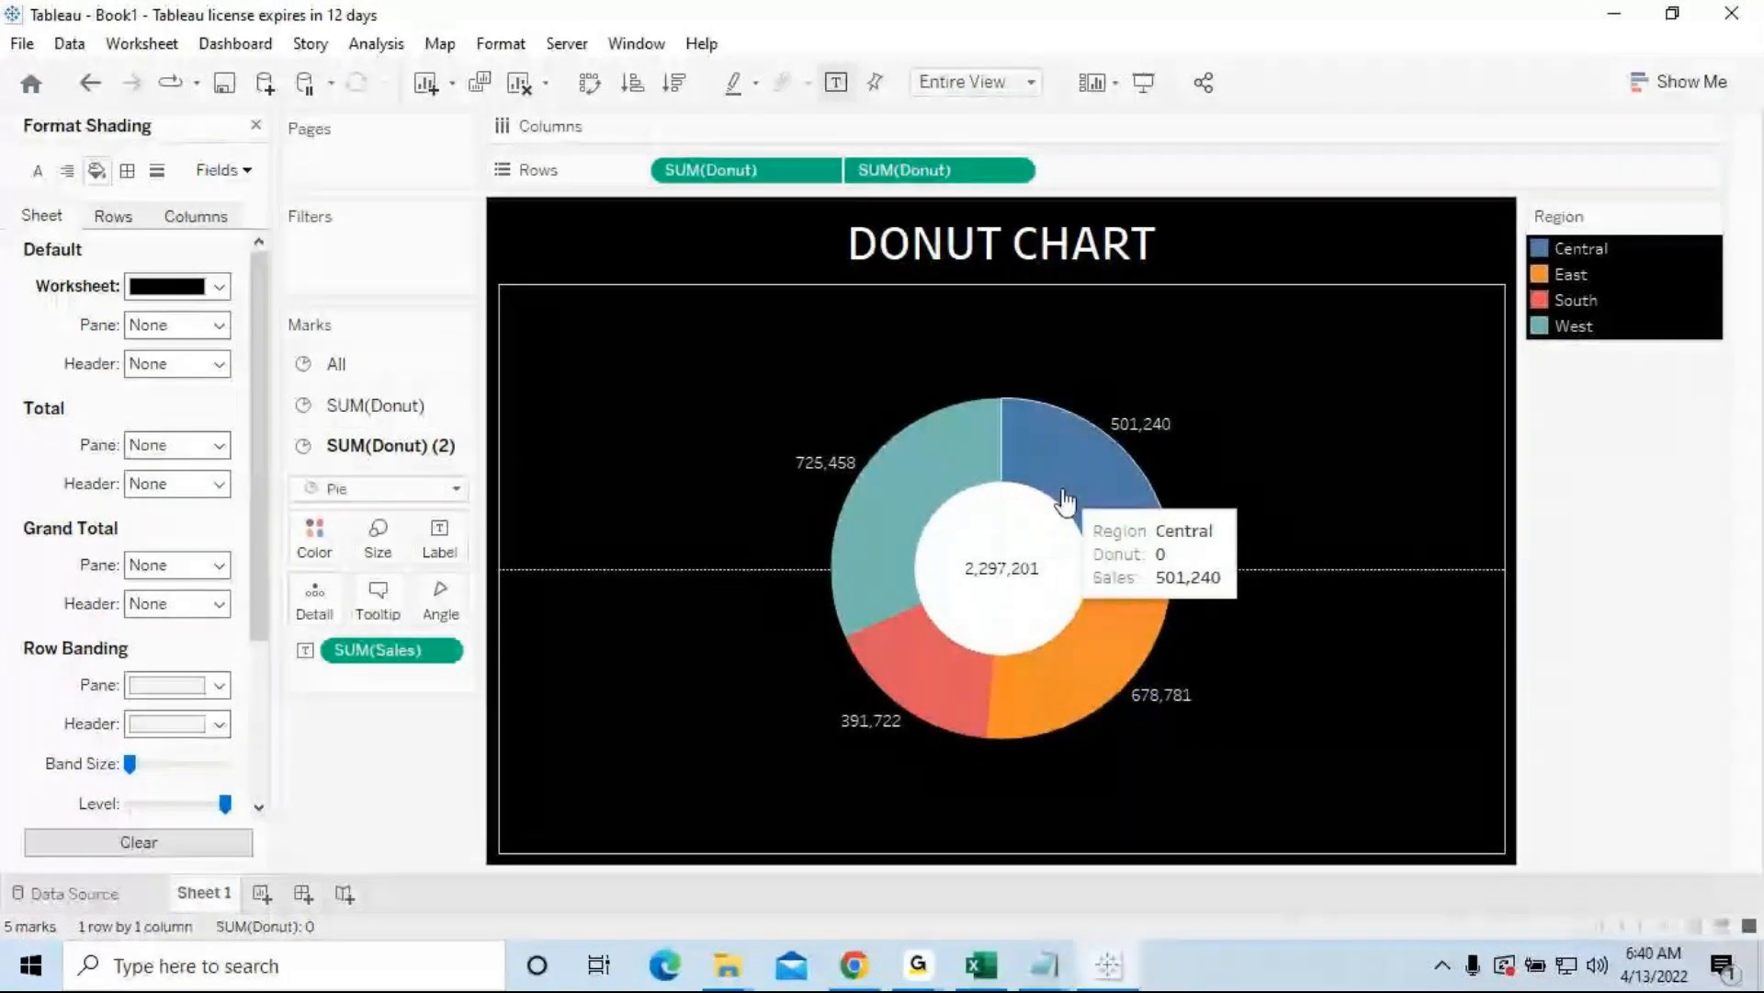
Step: Undo the title, black shading, Sales labels, Sales angles and Region coloring, back to the plain single-color donut
{"action": "key", "text": "ctrl+z"}
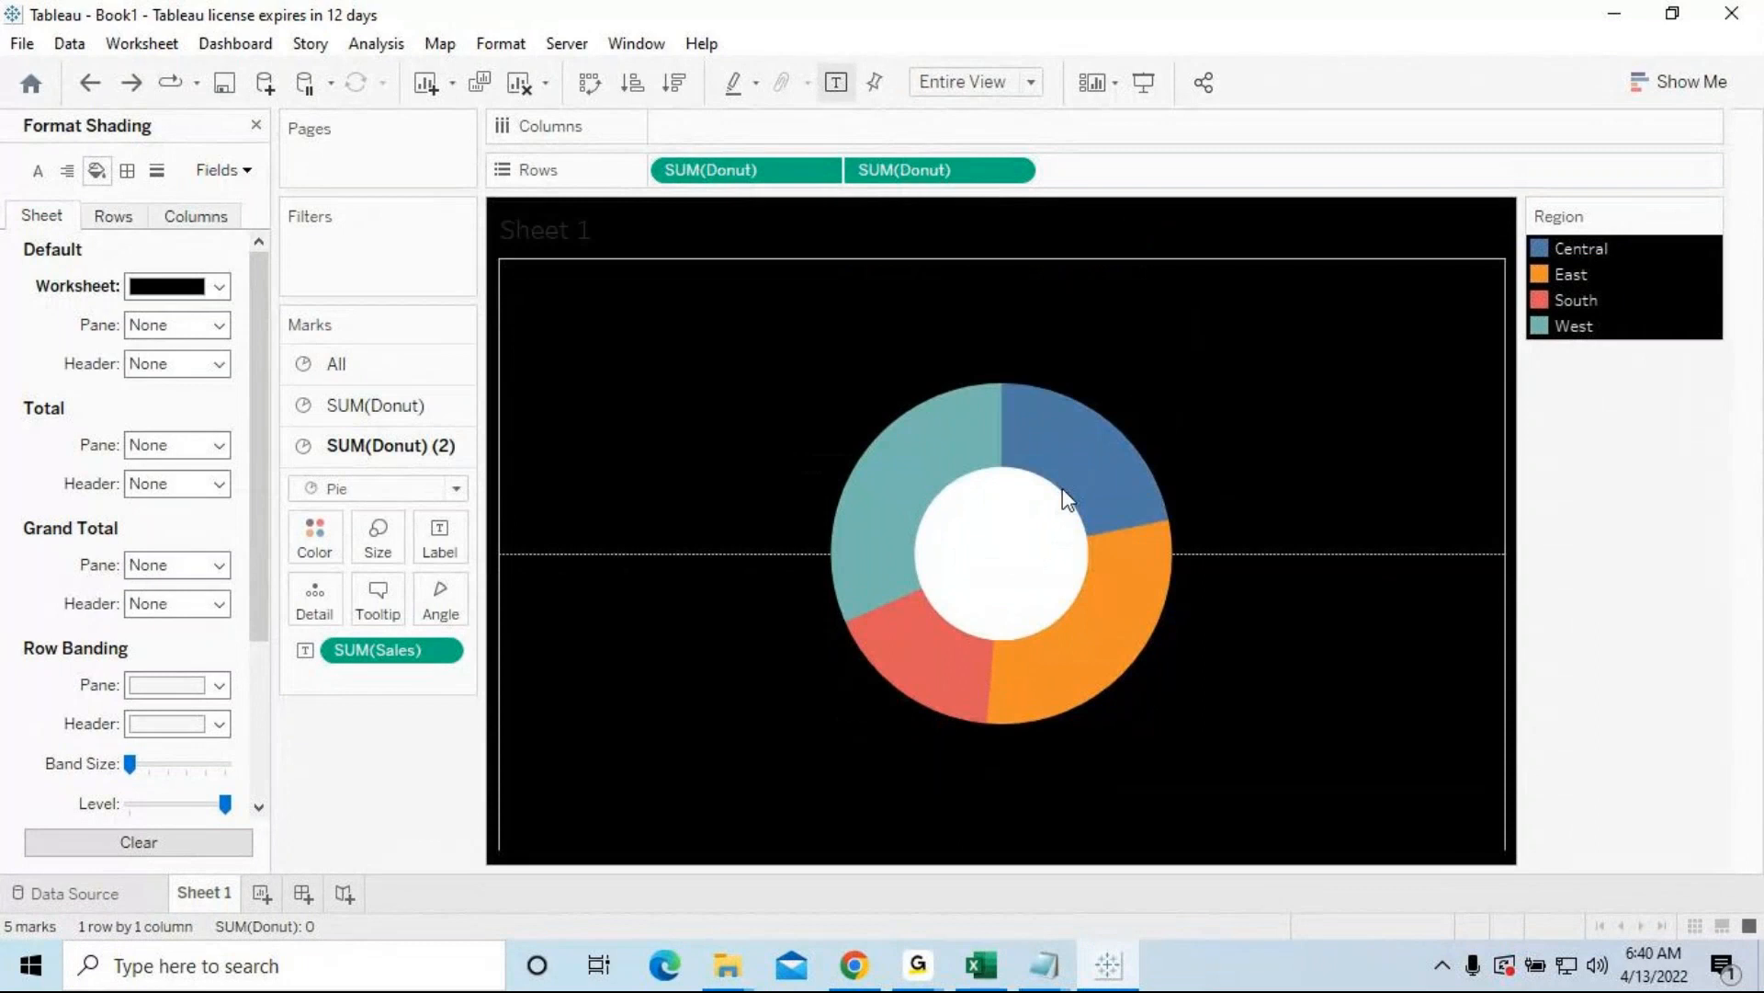
{"action": "key", "text": "ctrl+z"}
{"action": "key", "text": "ctrl+z"}
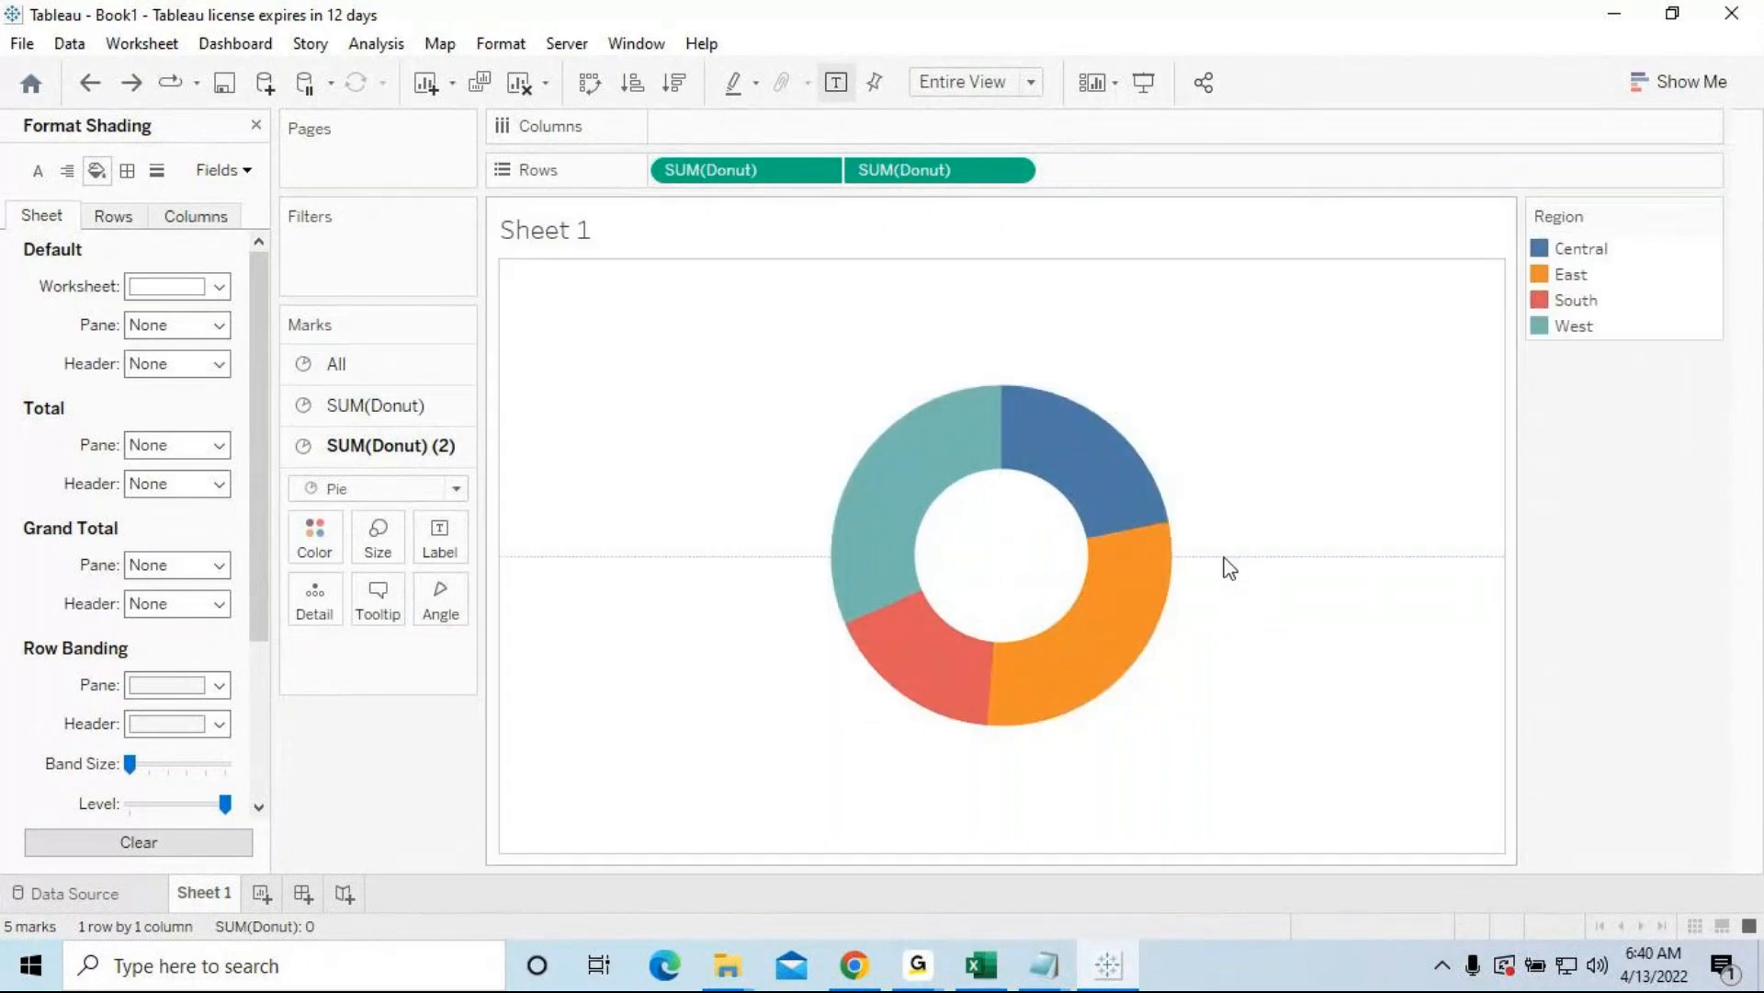
{"action": "key", "text": "ctrl+z"}
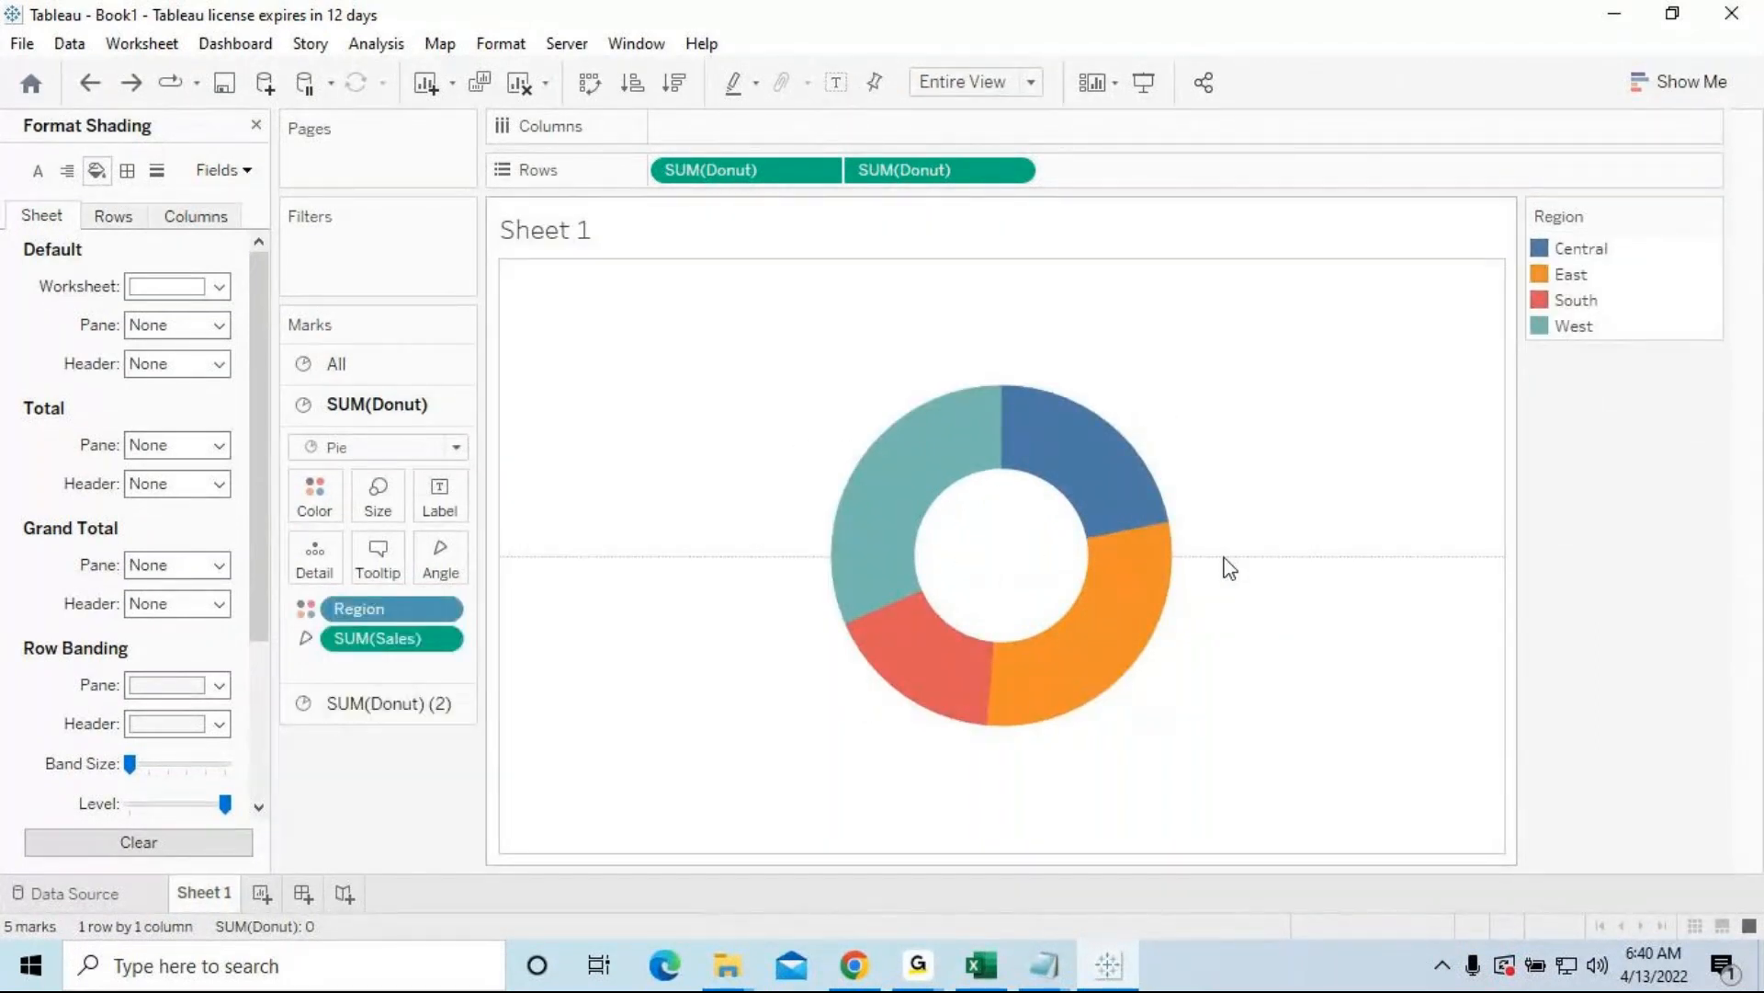
{"action": "key", "text": "ctrl+z"}
{"action": "key", "text": "ctrl+z"}
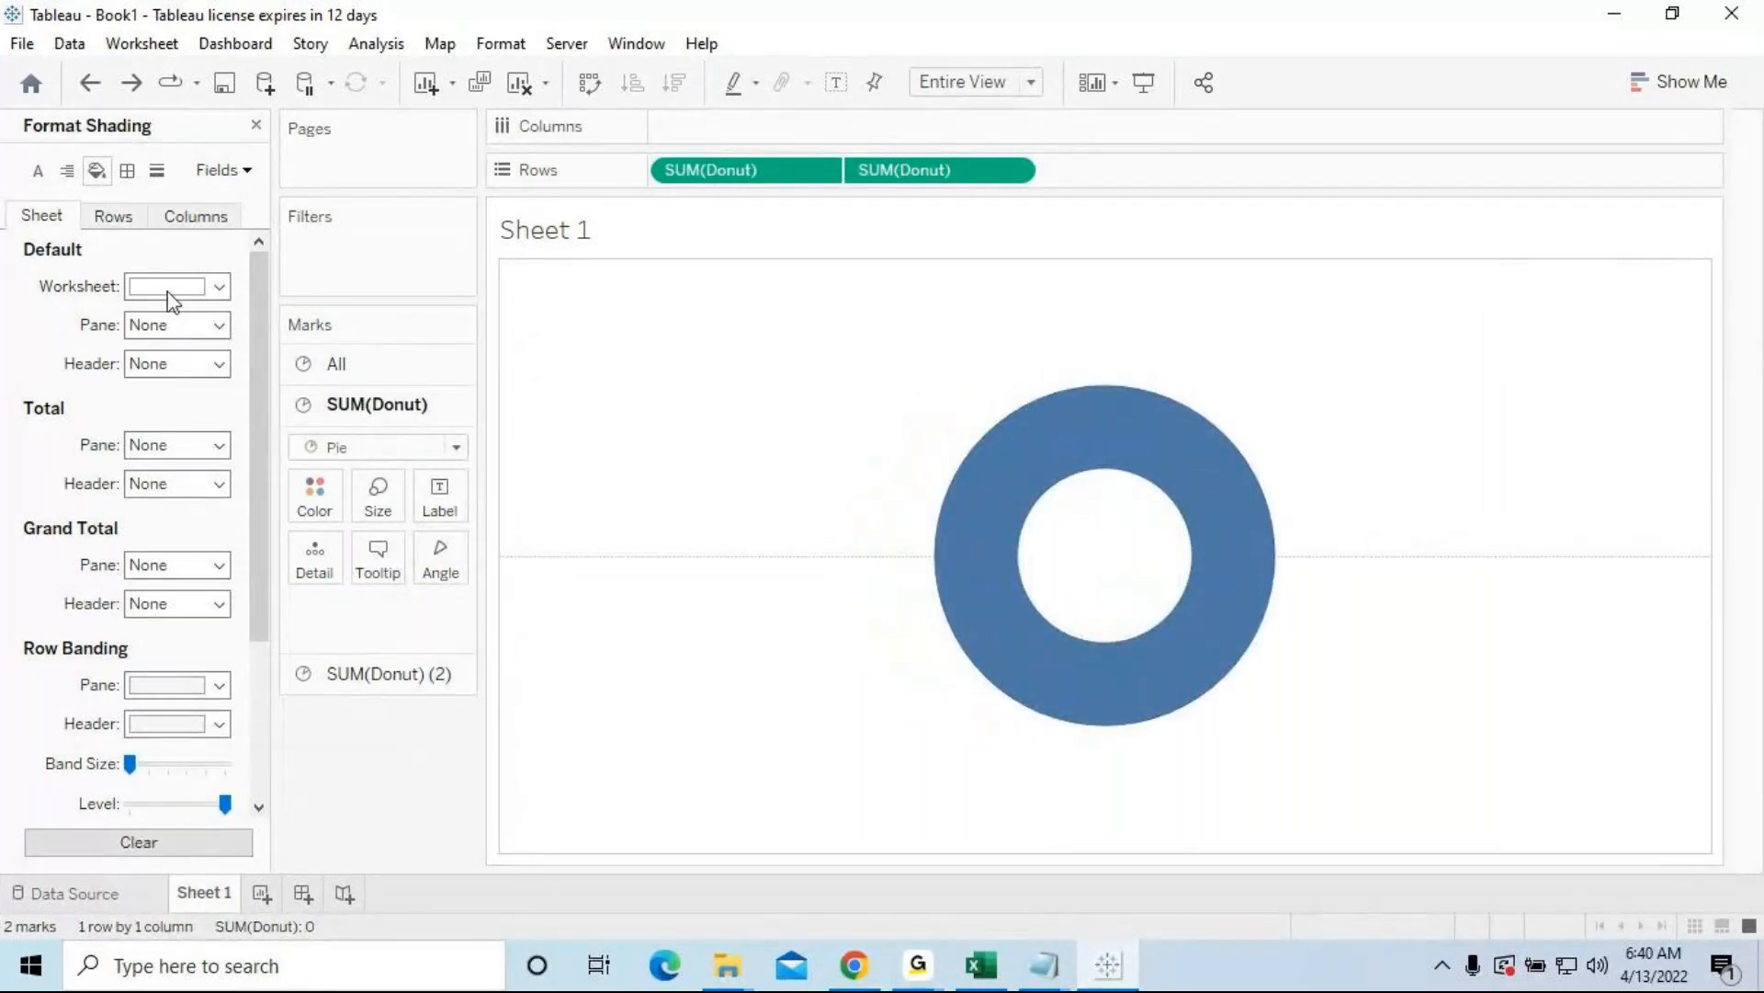
Step: Close the shading settings and color the outer SUM(Donut) pie by Region
{"action": "left_click", "coordinate": [258, 124]}
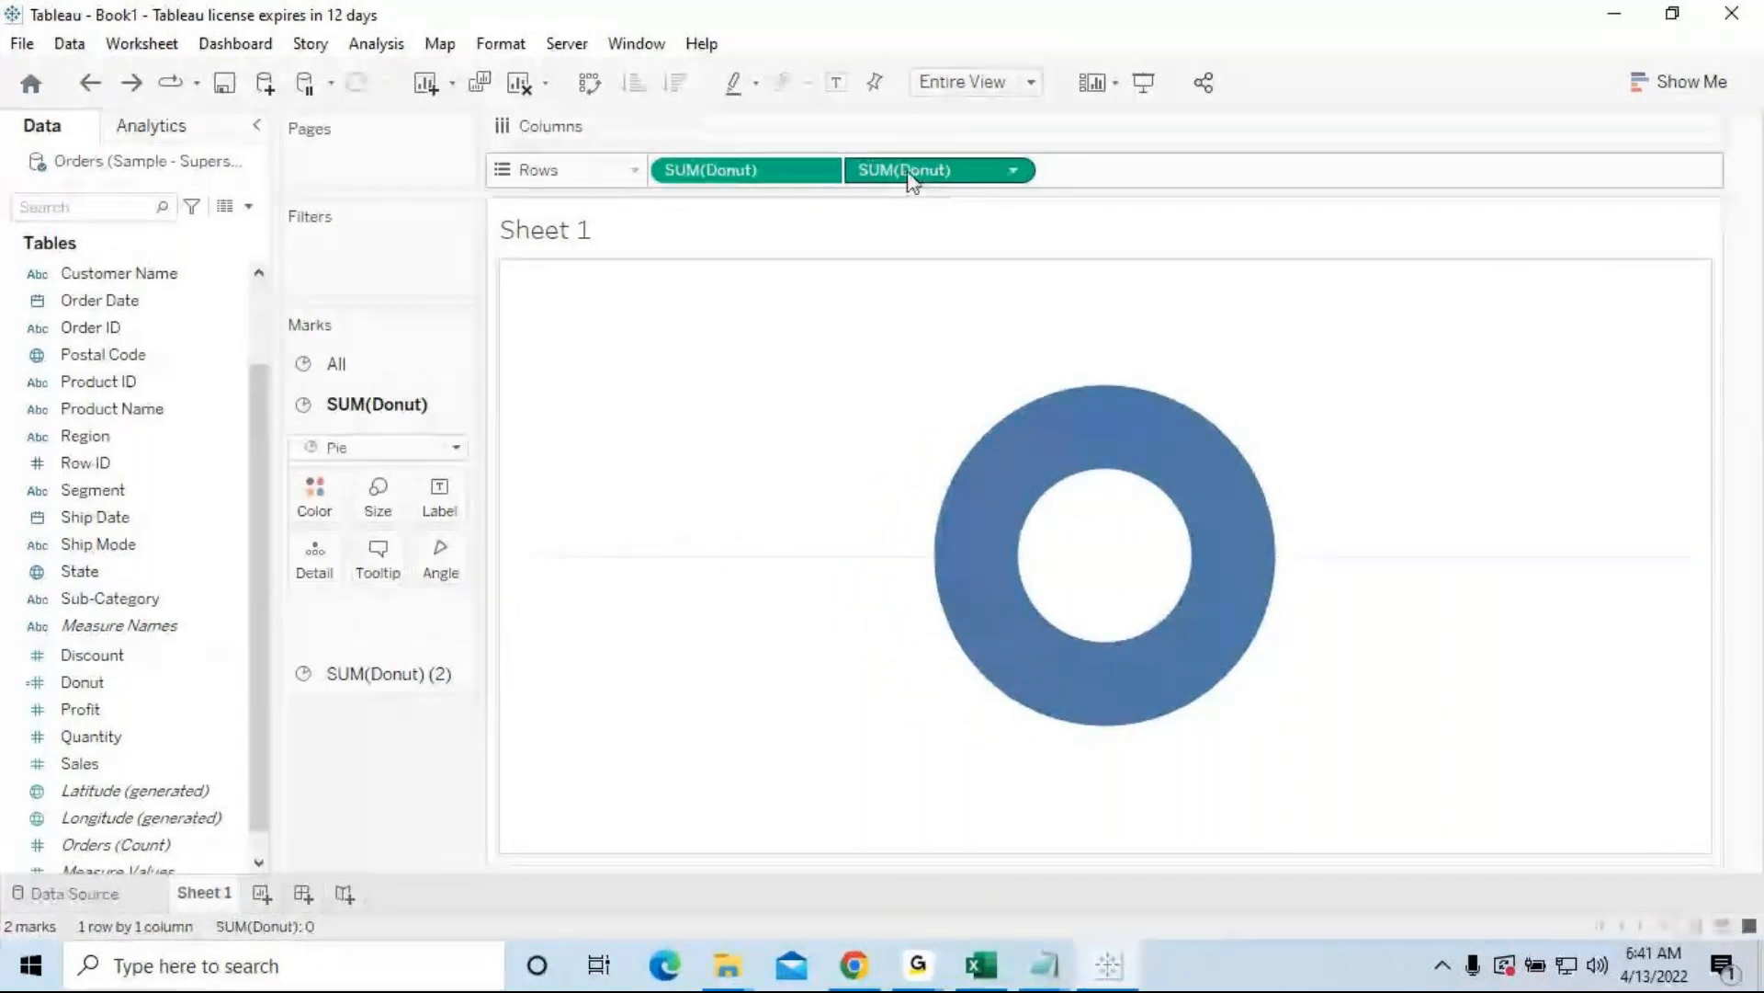
{"action": "left_click", "coordinate": [122, 504]}
{"action": "left_click", "coordinate": [107, 579]}
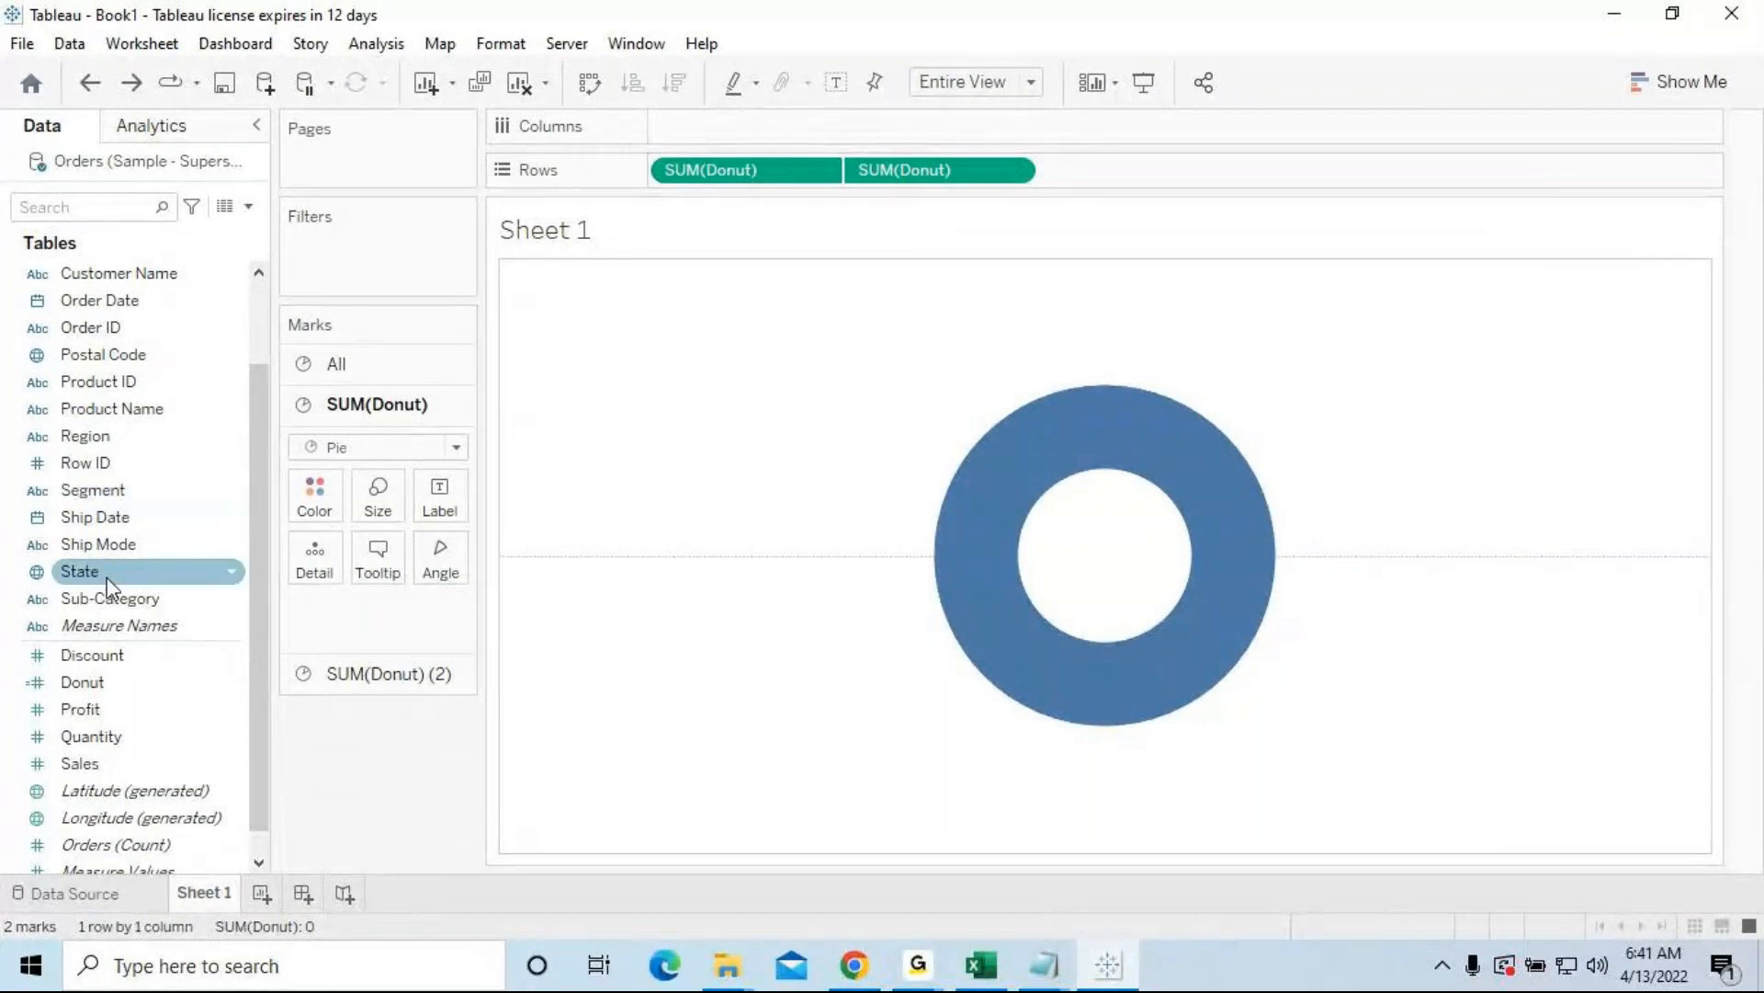
{"action": "left_click_drag", "start_coordinate": [113, 571], "coordinate": [397, 437]}
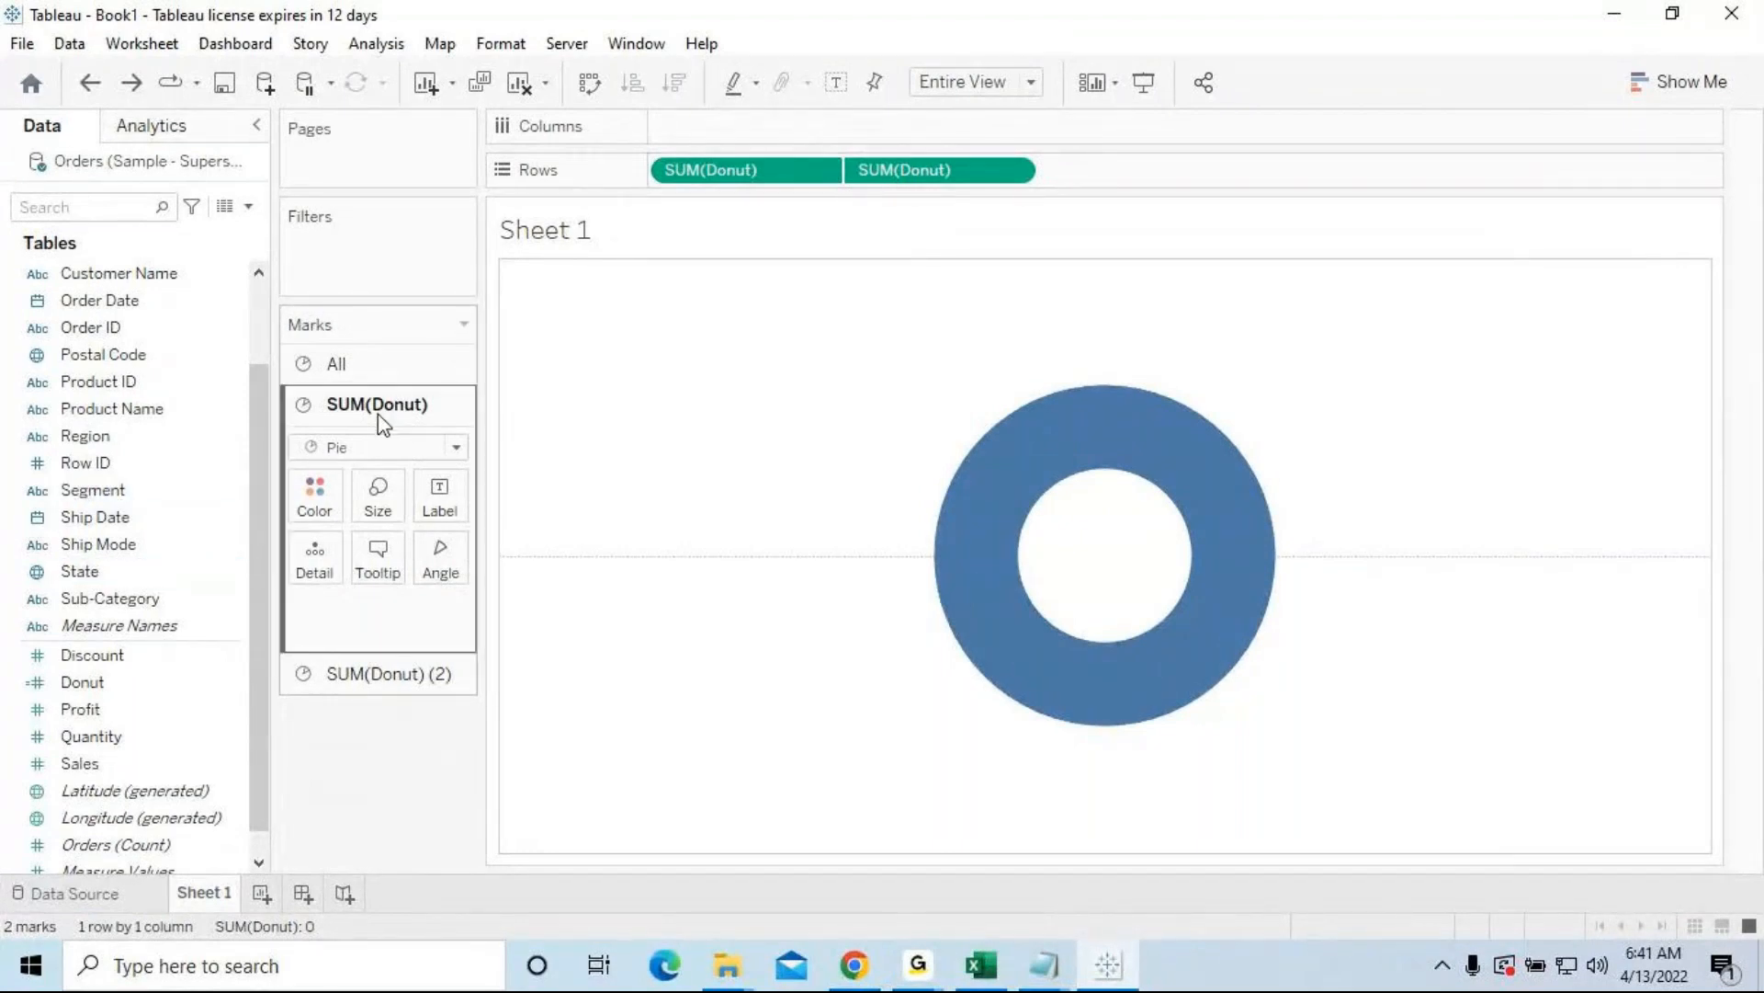
{"action": "left_click", "coordinate": [386, 672]}
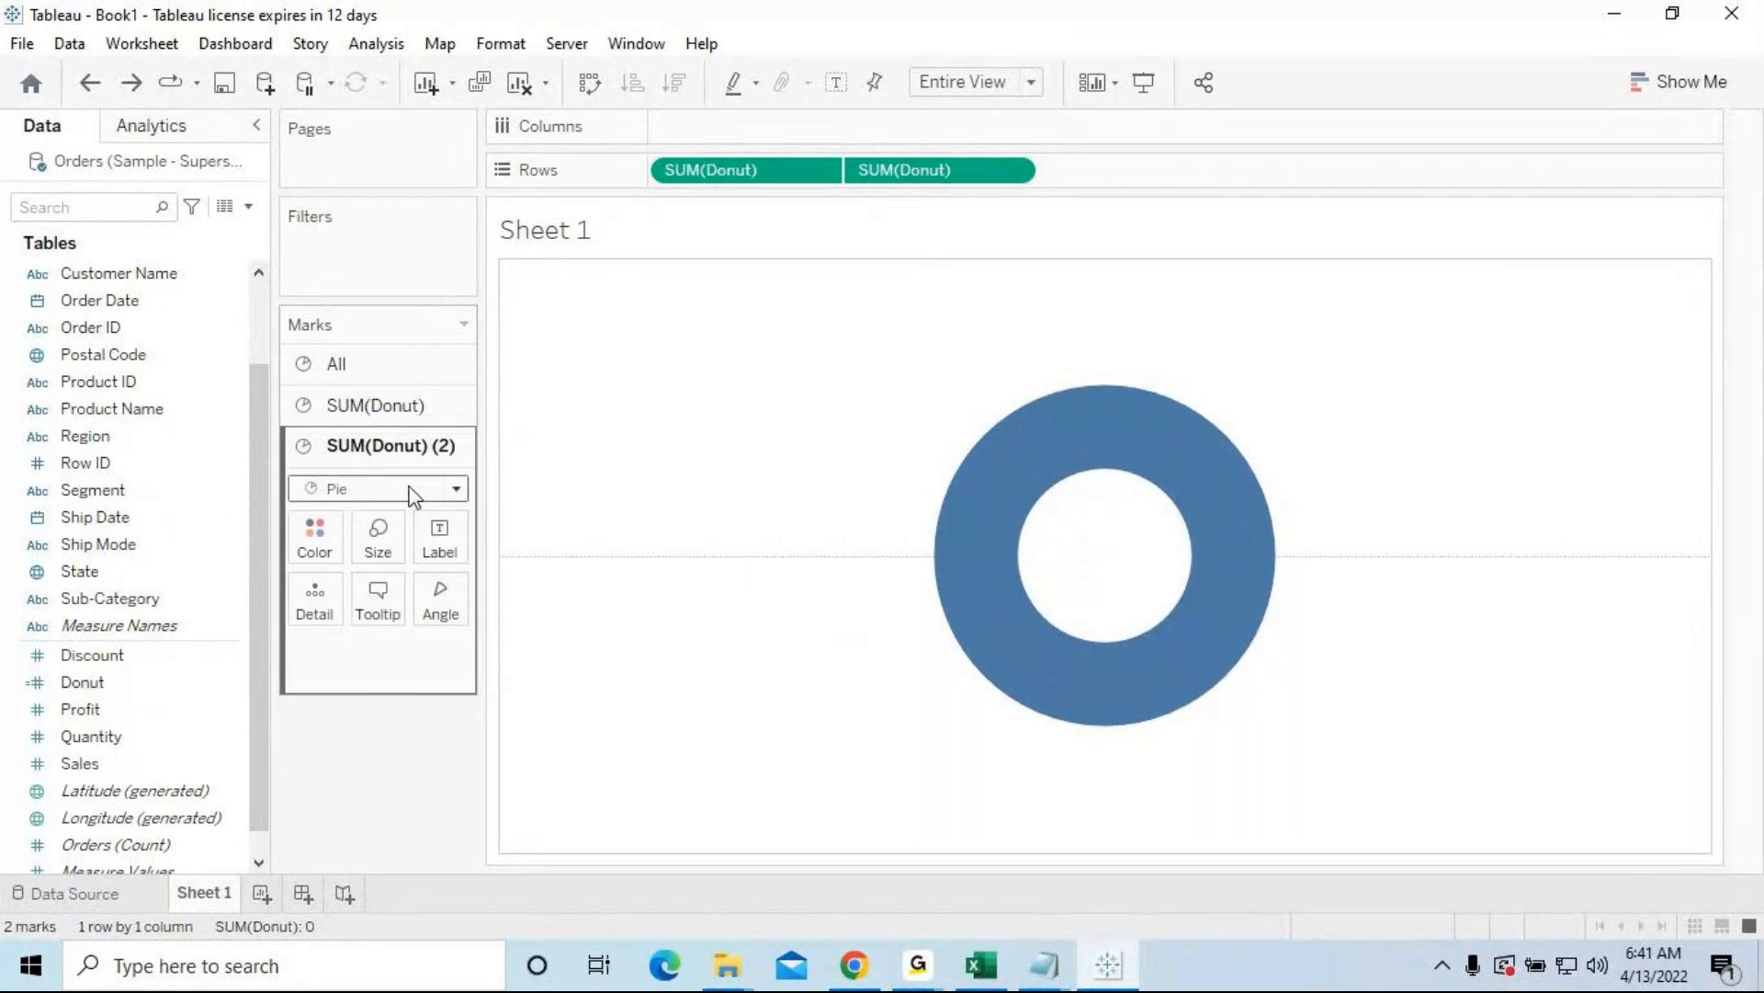
{"action": "left_click", "coordinate": [384, 407]}
{"action": "left_click_drag", "start_coordinate": [86, 435], "coordinate": [312, 508]}
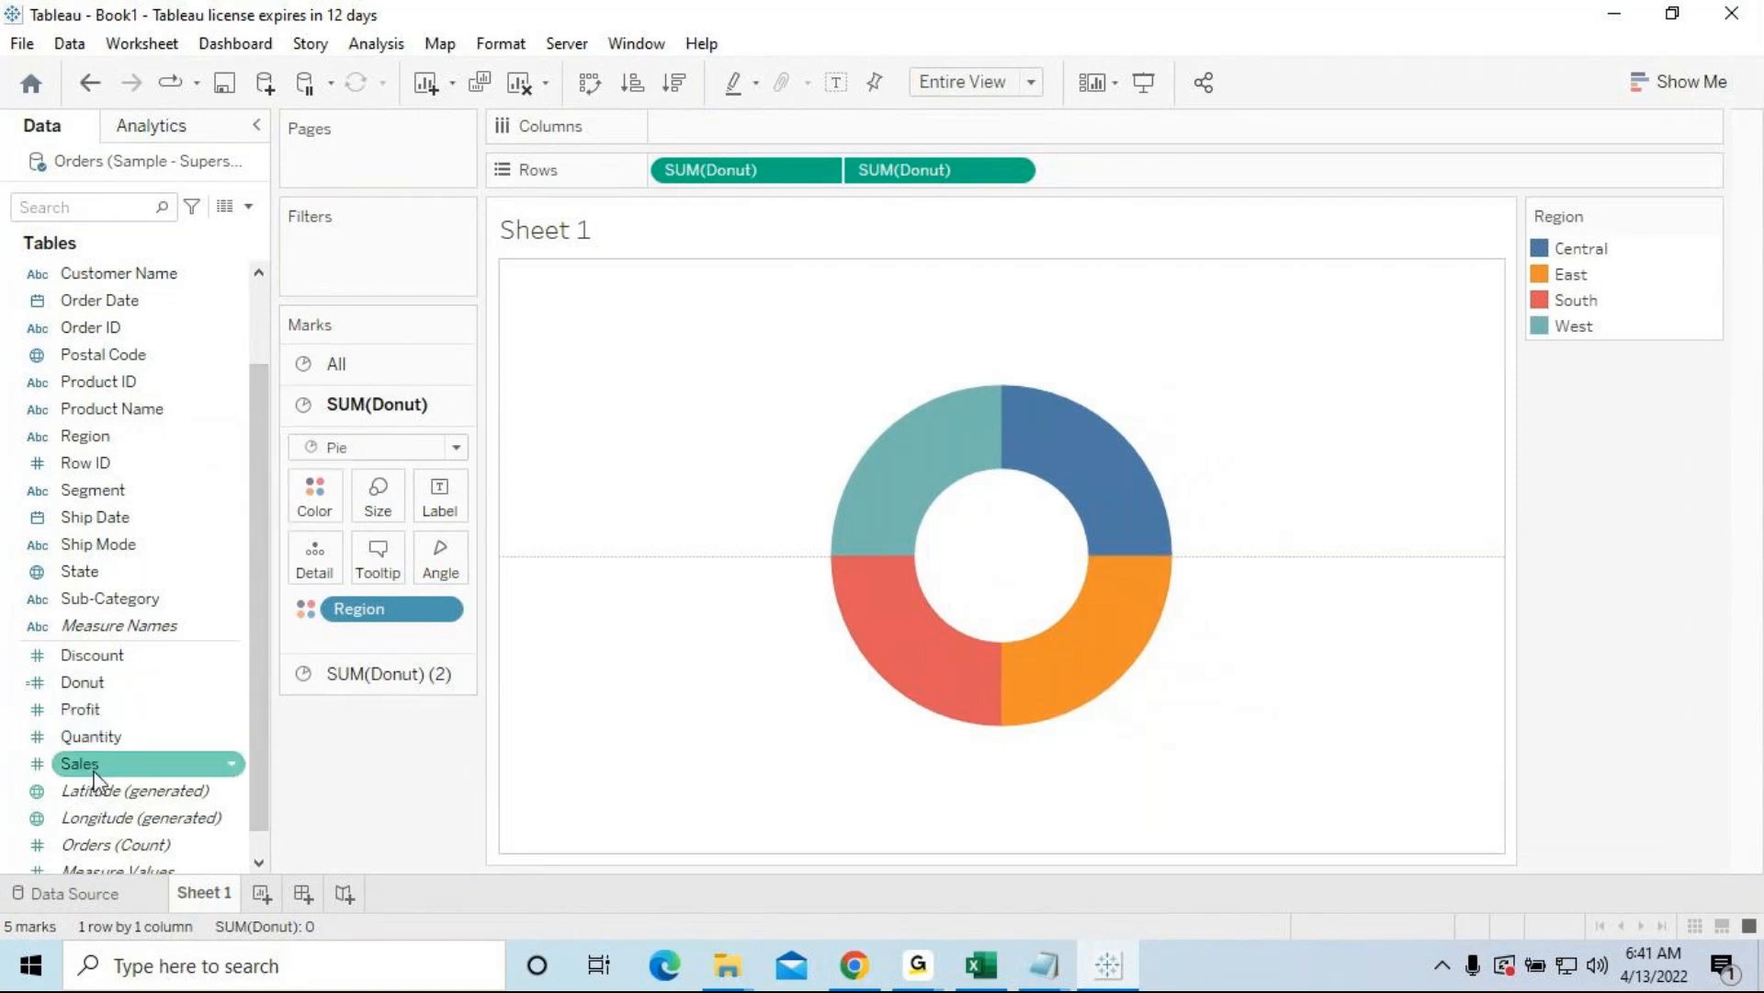
Step: Size the outer SUM(Donut) pie's slices by Sales and label them with Sales
{"action": "left_click_drag", "start_coordinate": [95, 772], "coordinate": [443, 570]}
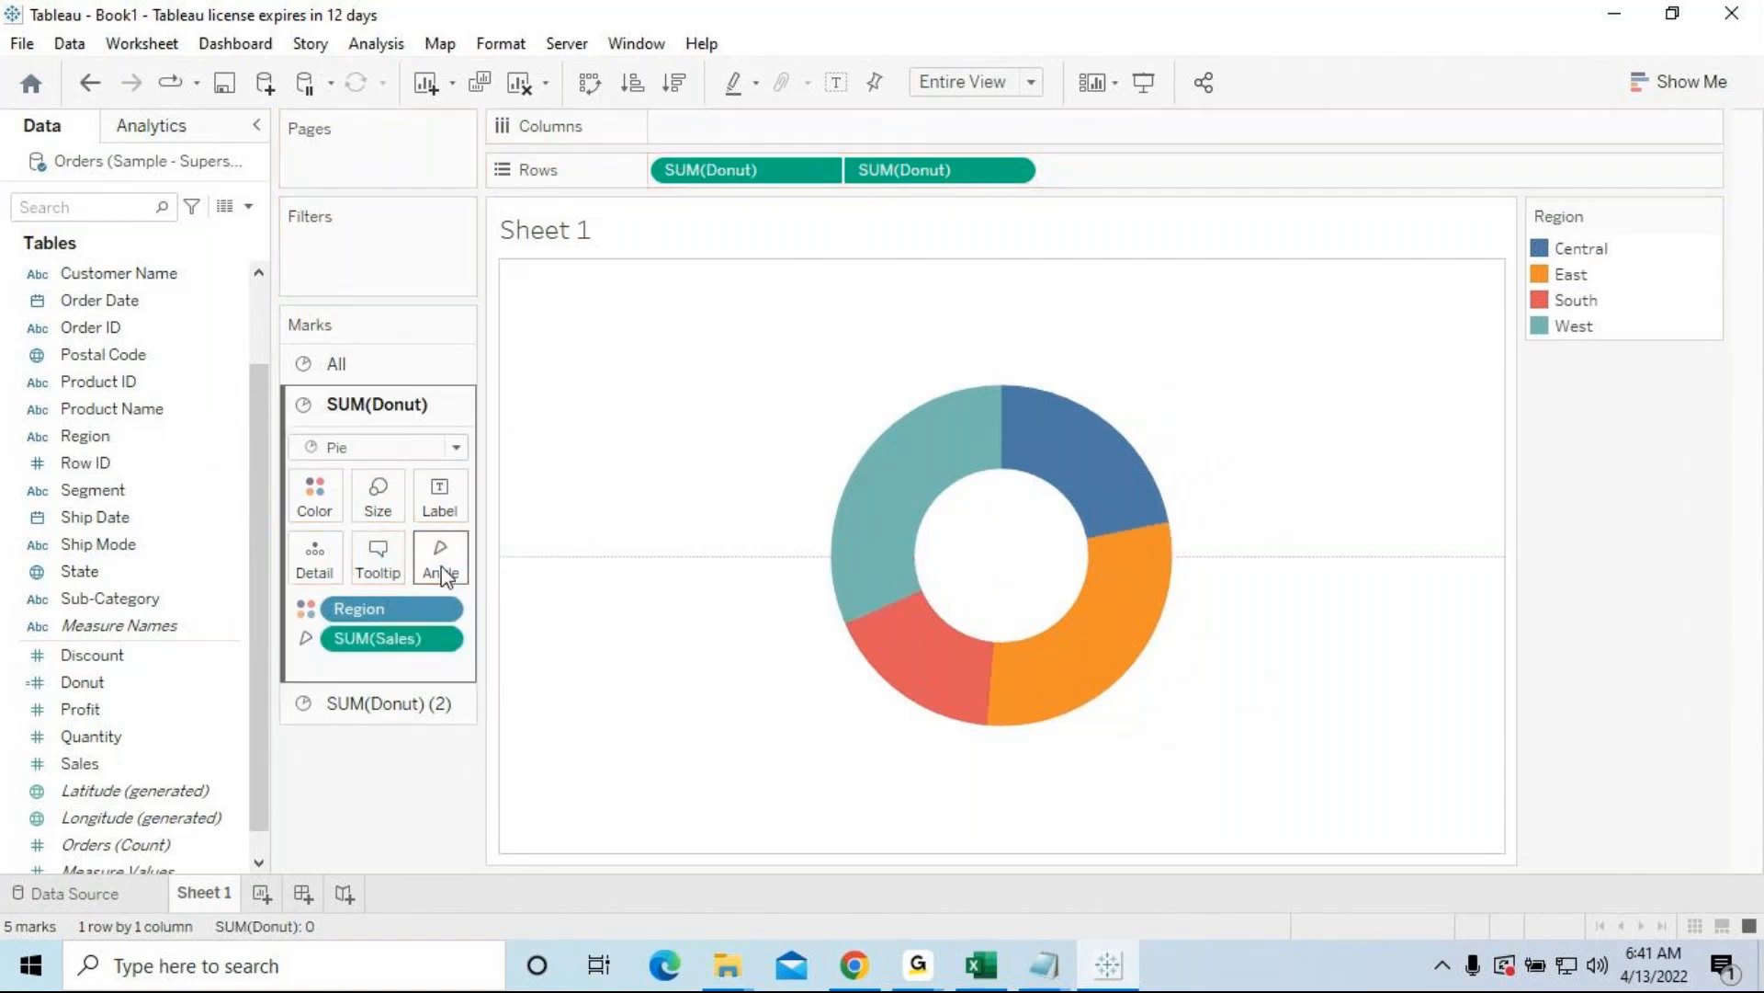
{"action": "mouse_move", "coordinate": [1123, 623]}
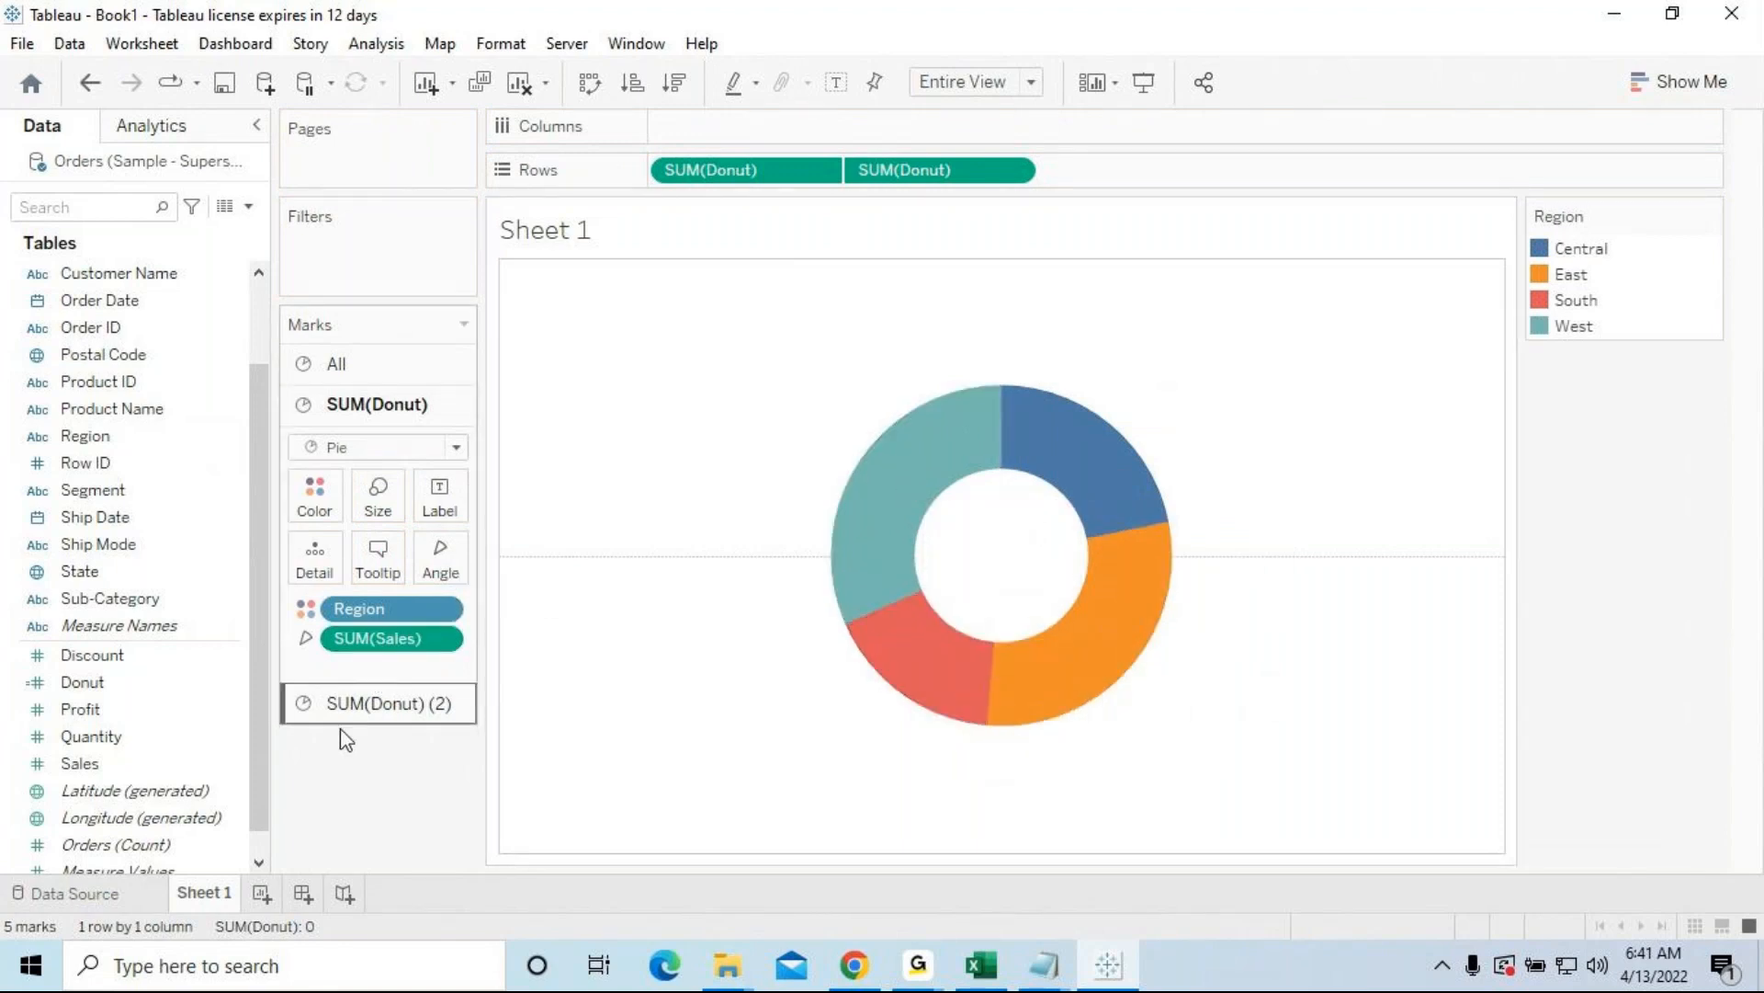
{"action": "left_click", "coordinate": [84, 768]}
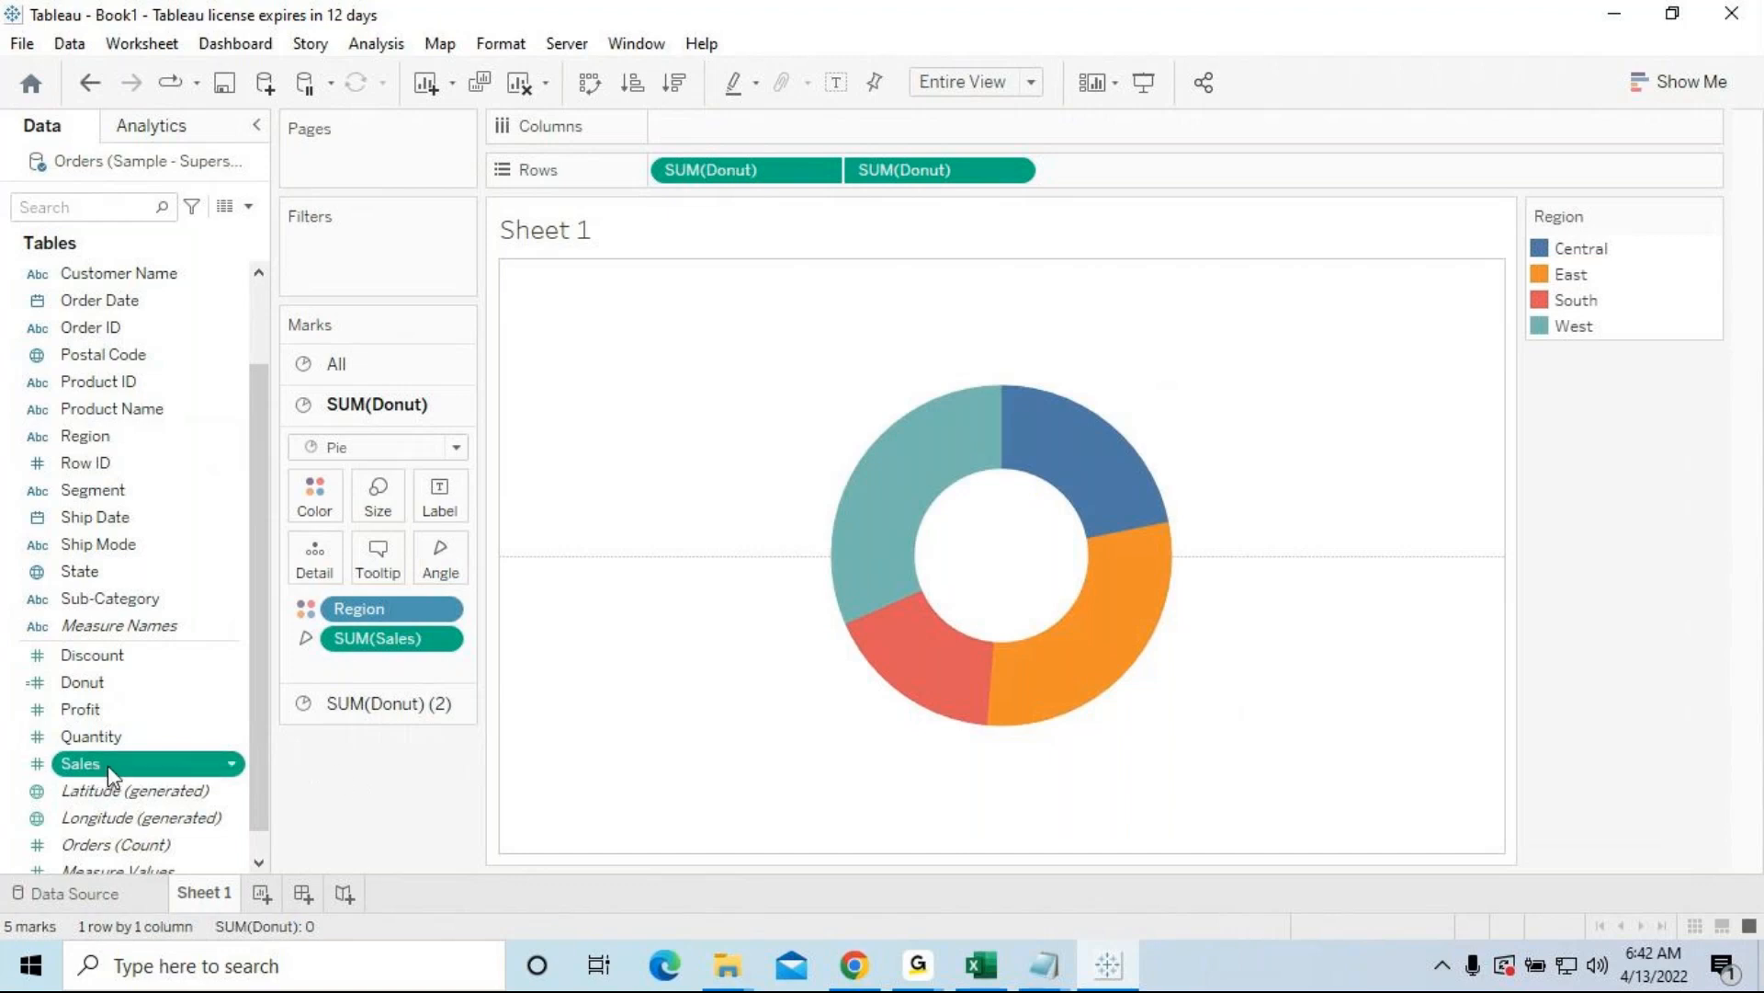
{"action": "left_click_drag", "start_coordinate": [108, 764], "coordinate": [440, 504]}
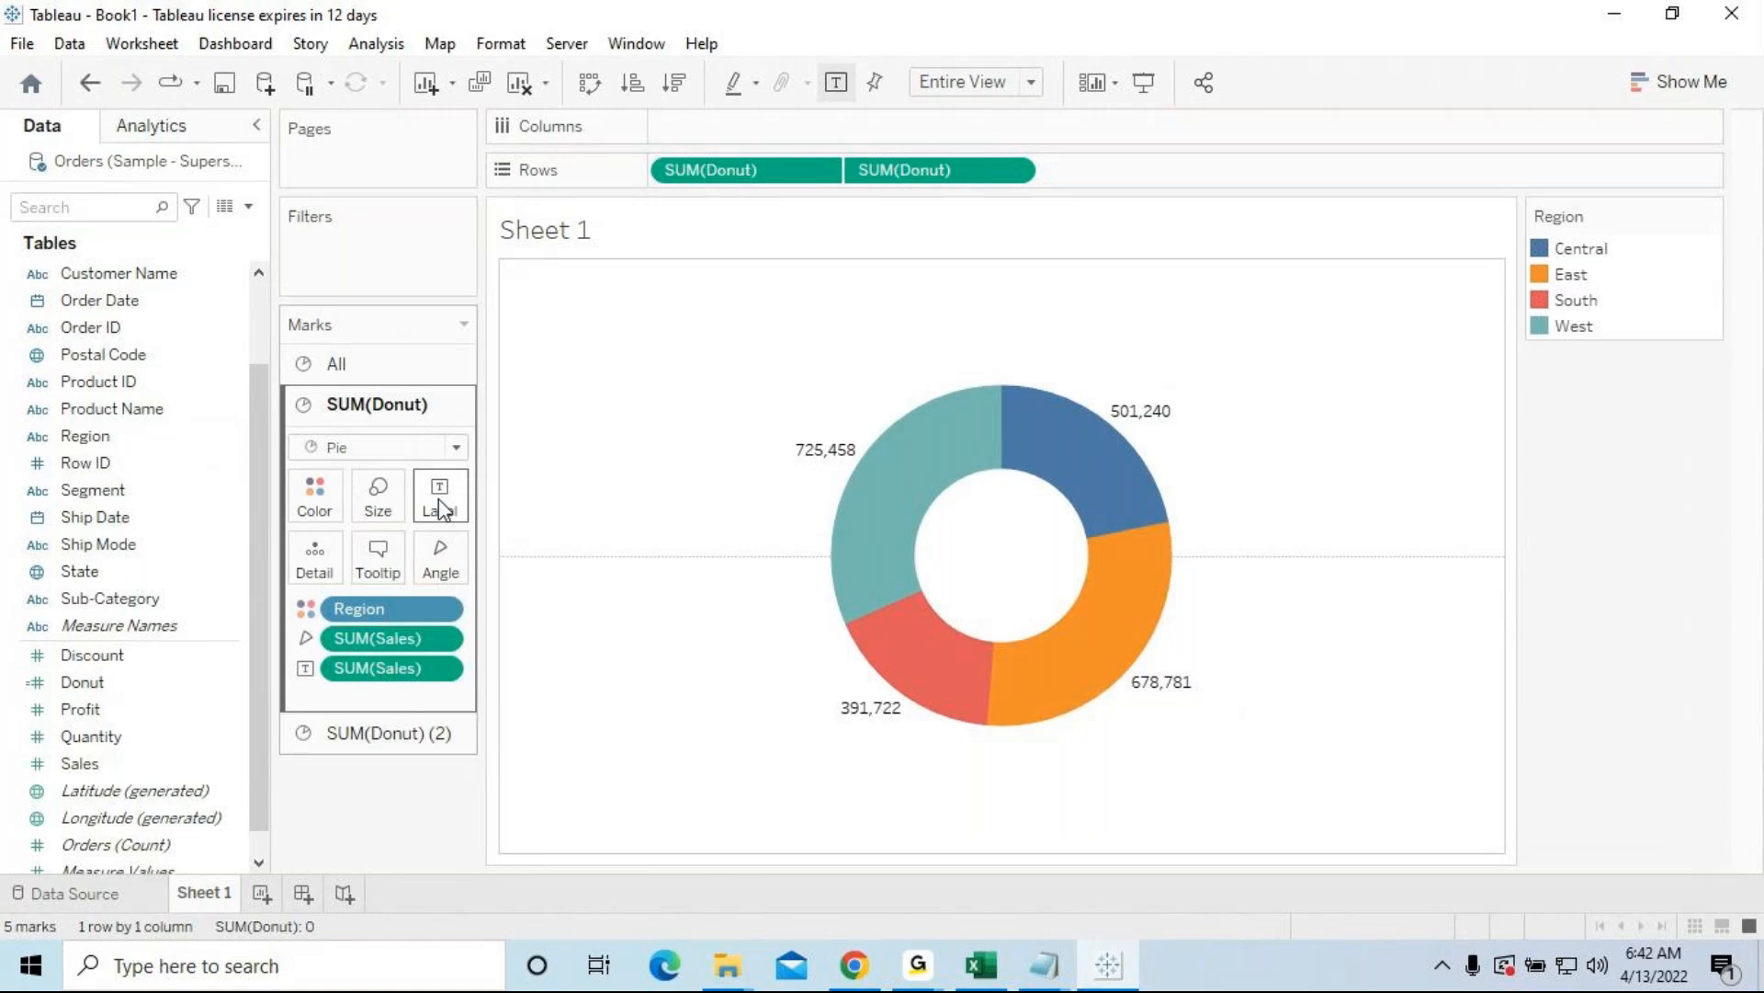
Step: Label the inner SUM(Donut) (2) pie with Sales to show the overall total in the center
{"action": "left_click", "coordinate": [368, 731]}
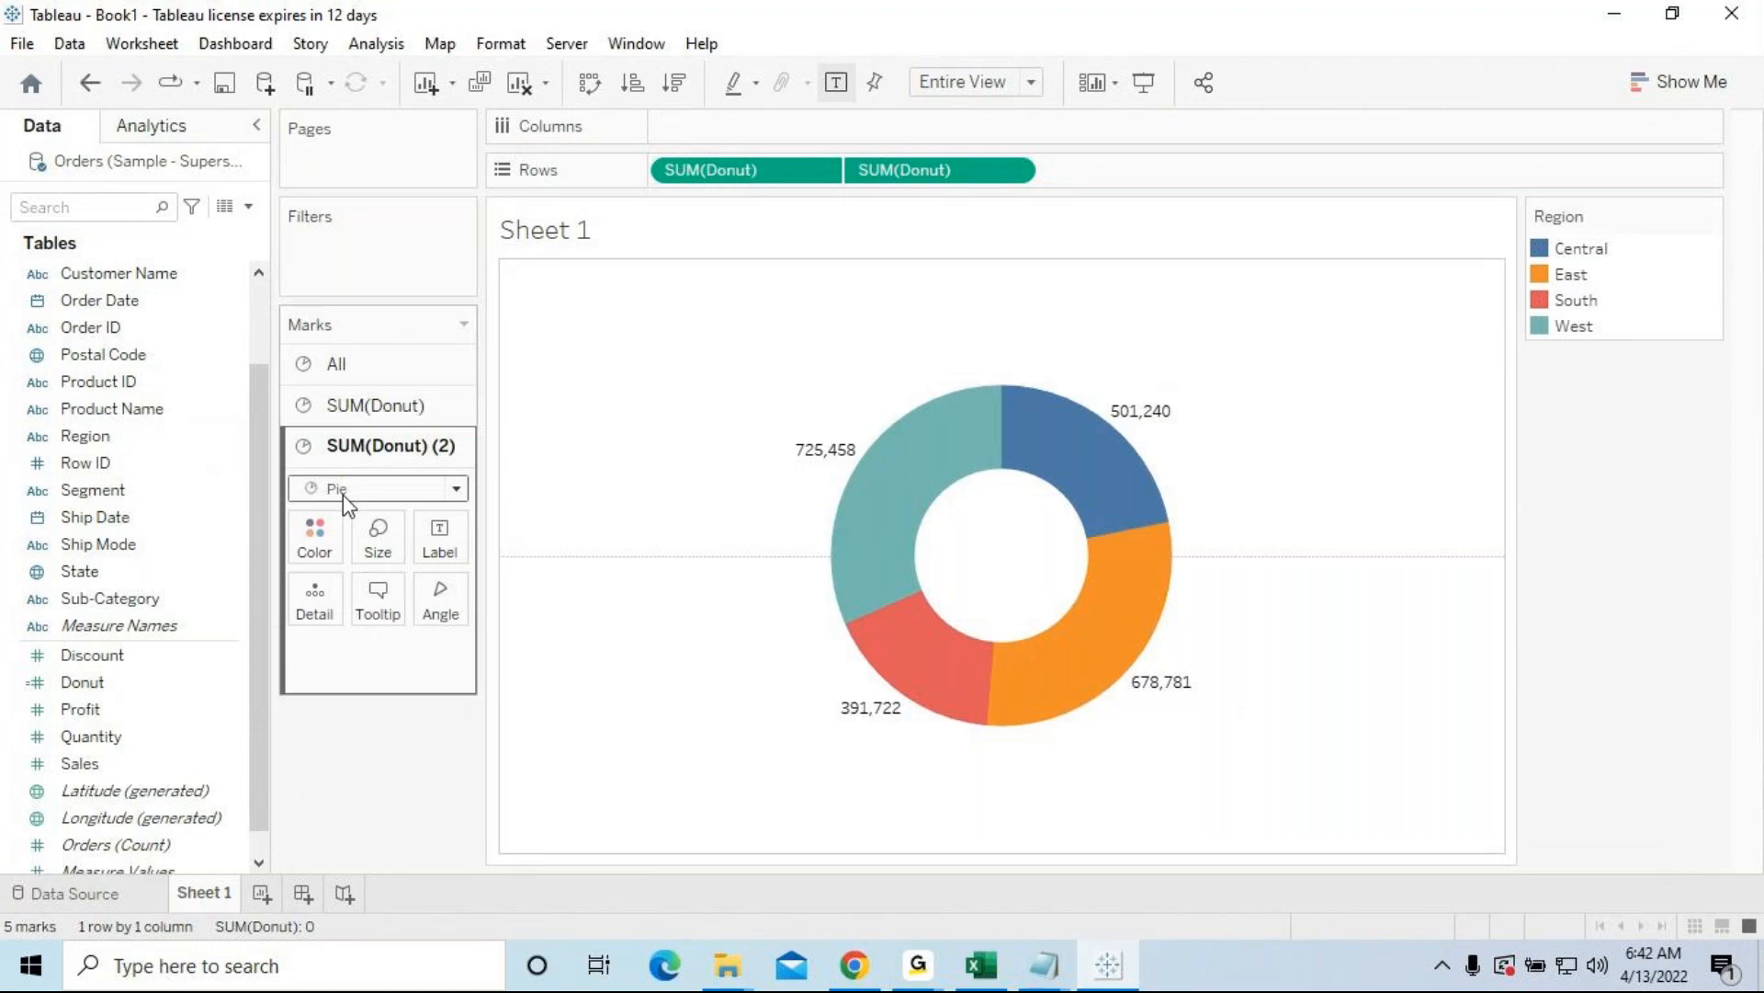
{"action": "left_click", "coordinate": [97, 777]}
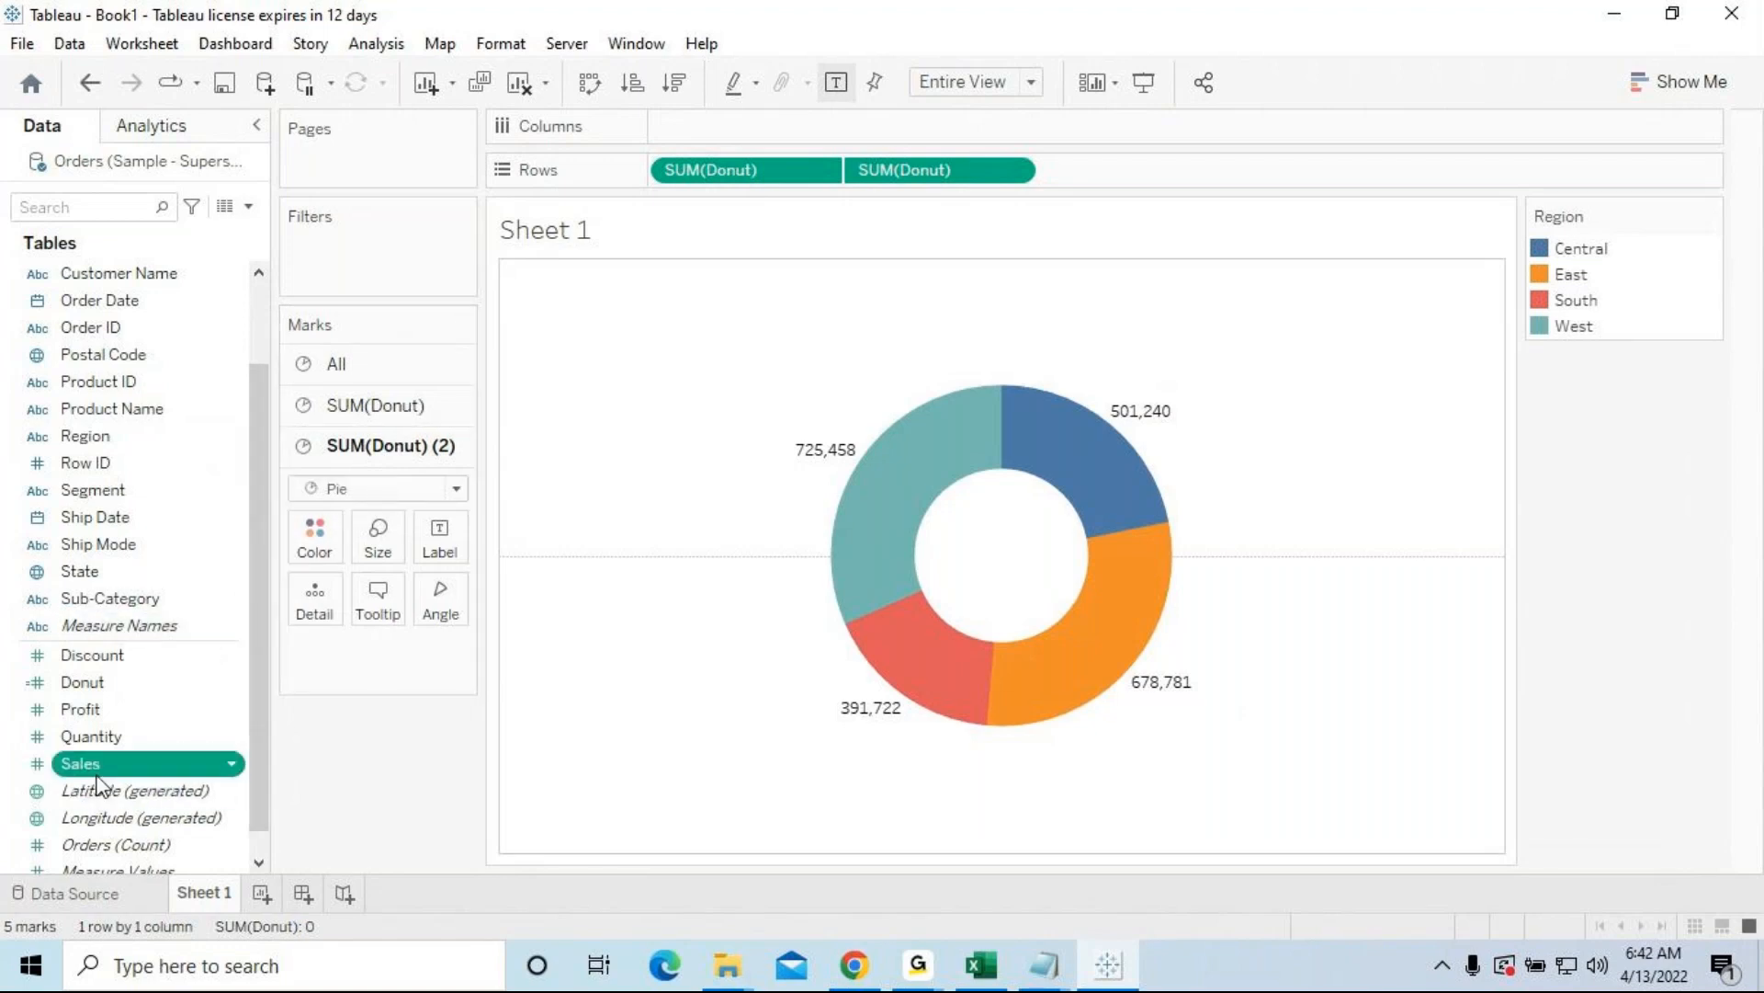
{"action": "left_click_drag", "start_coordinate": [99, 781], "coordinate": [443, 565]}
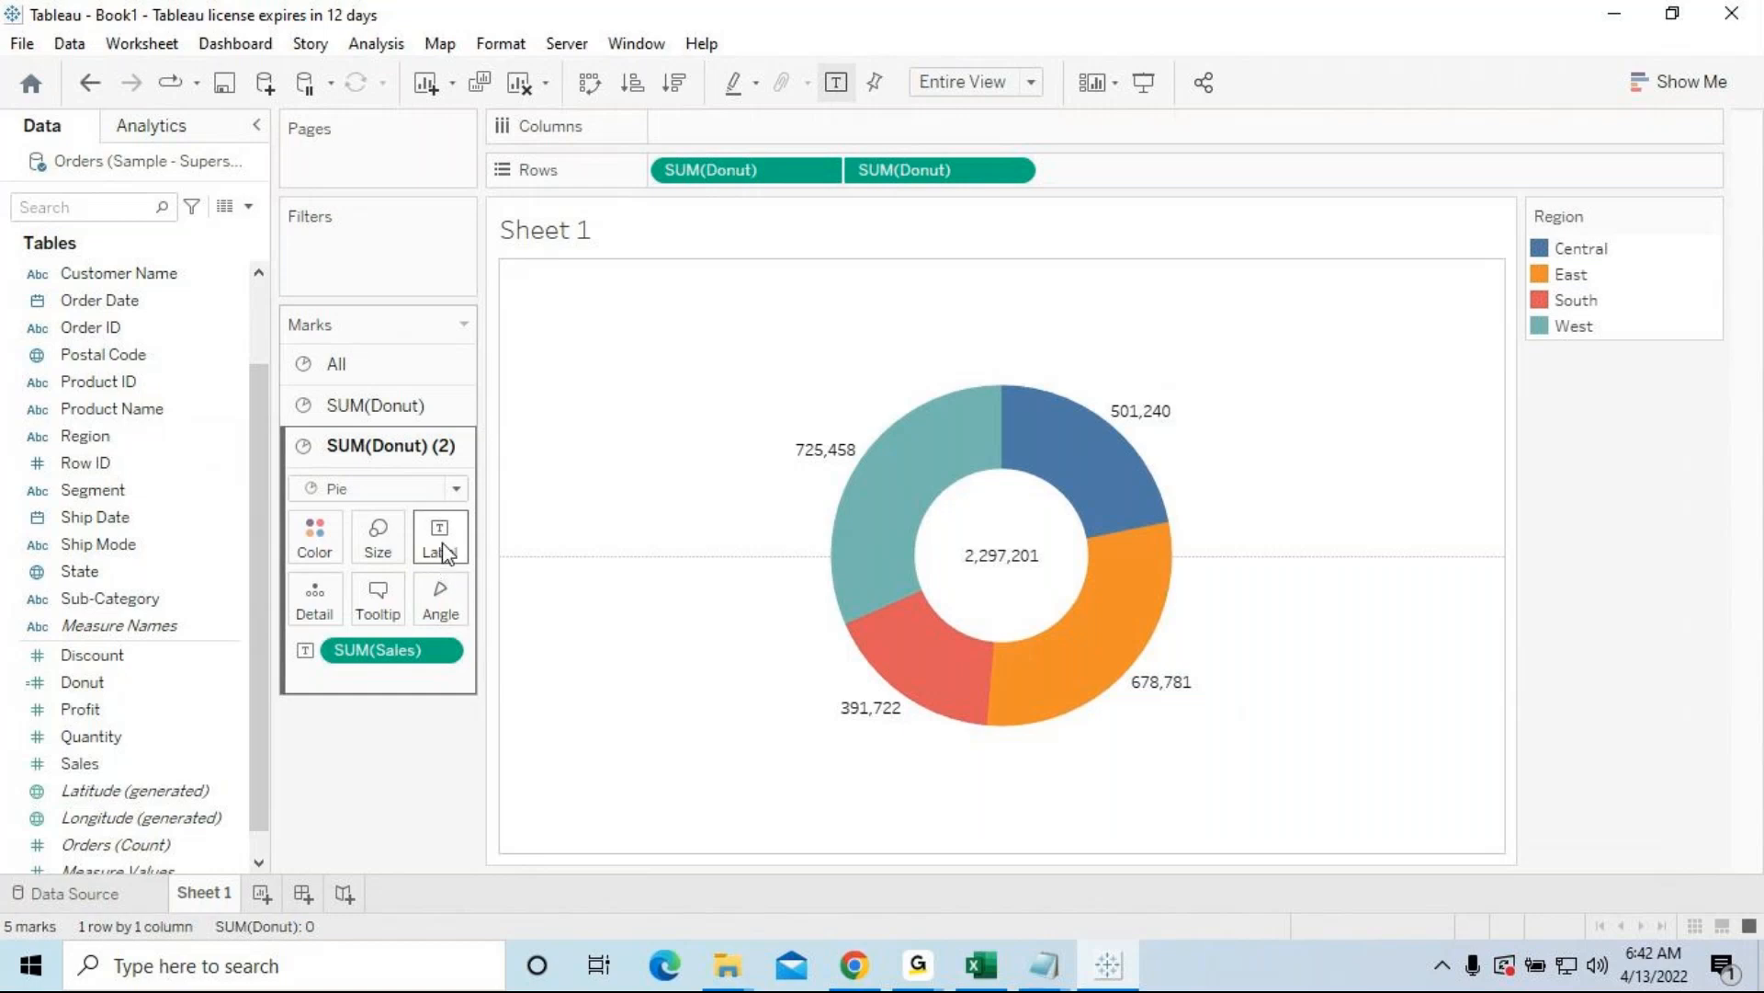
Step: Set the worksheet's default shading to black
{"action": "left_click", "coordinate": [501, 44]}
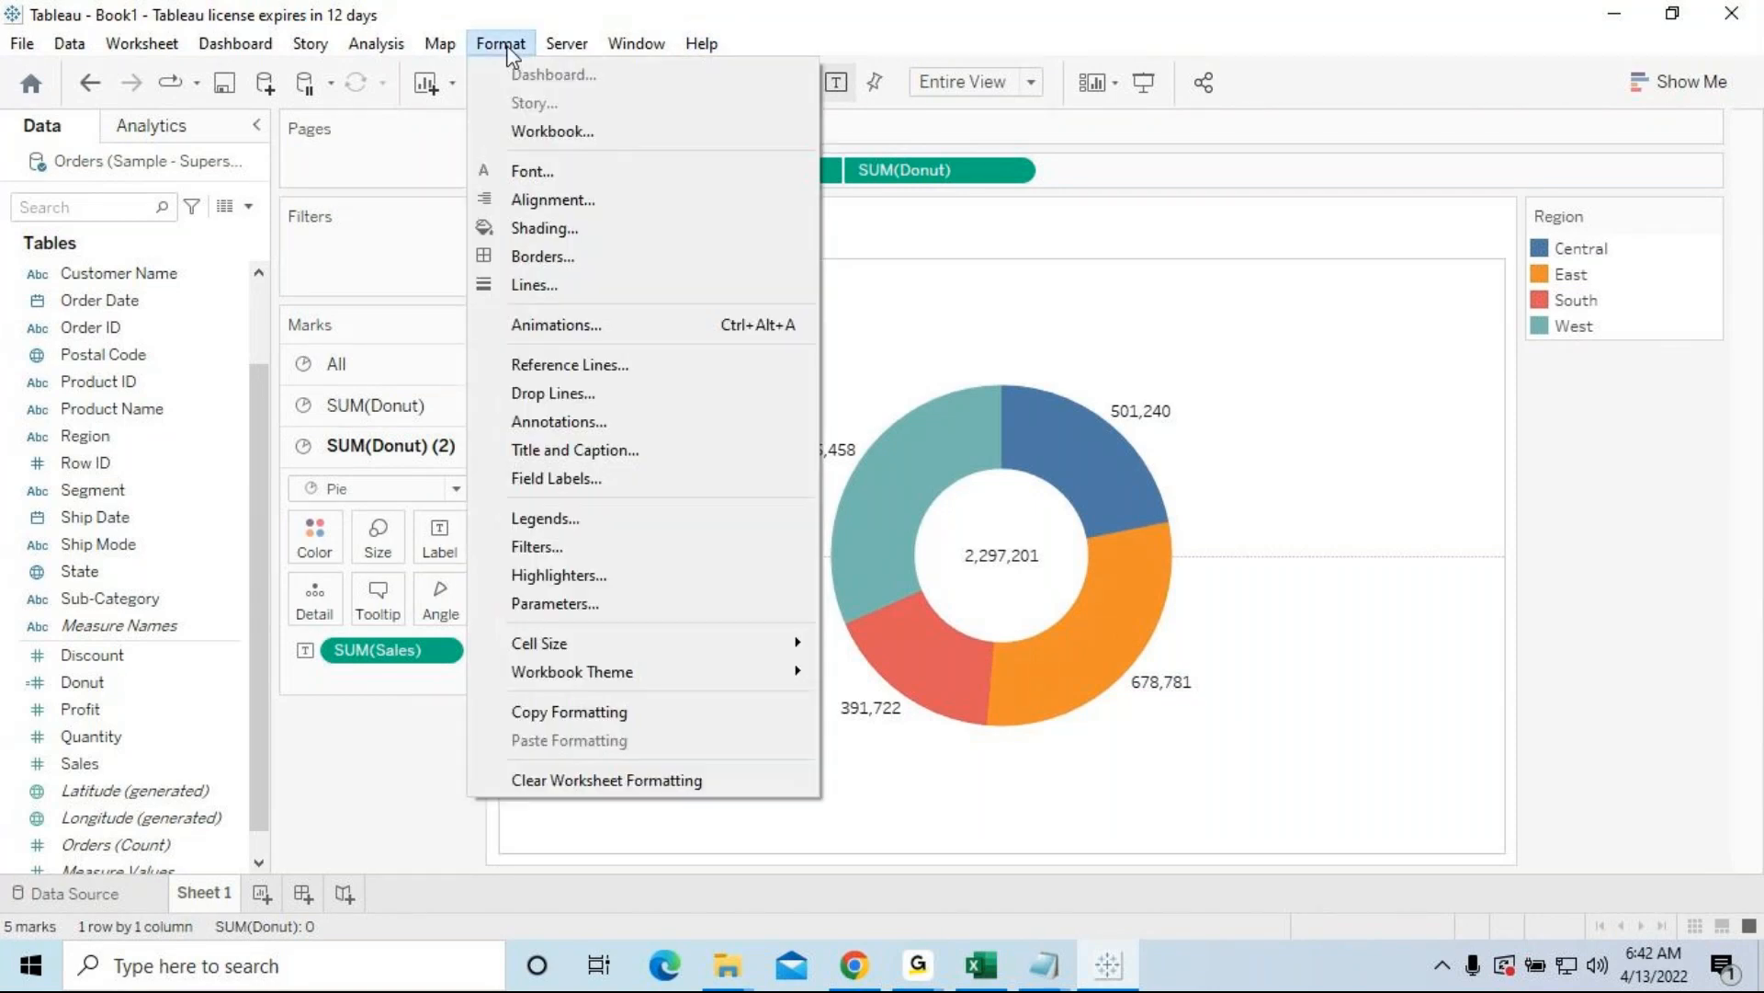
{"action": "left_click", "coordinate": [544, 239]}
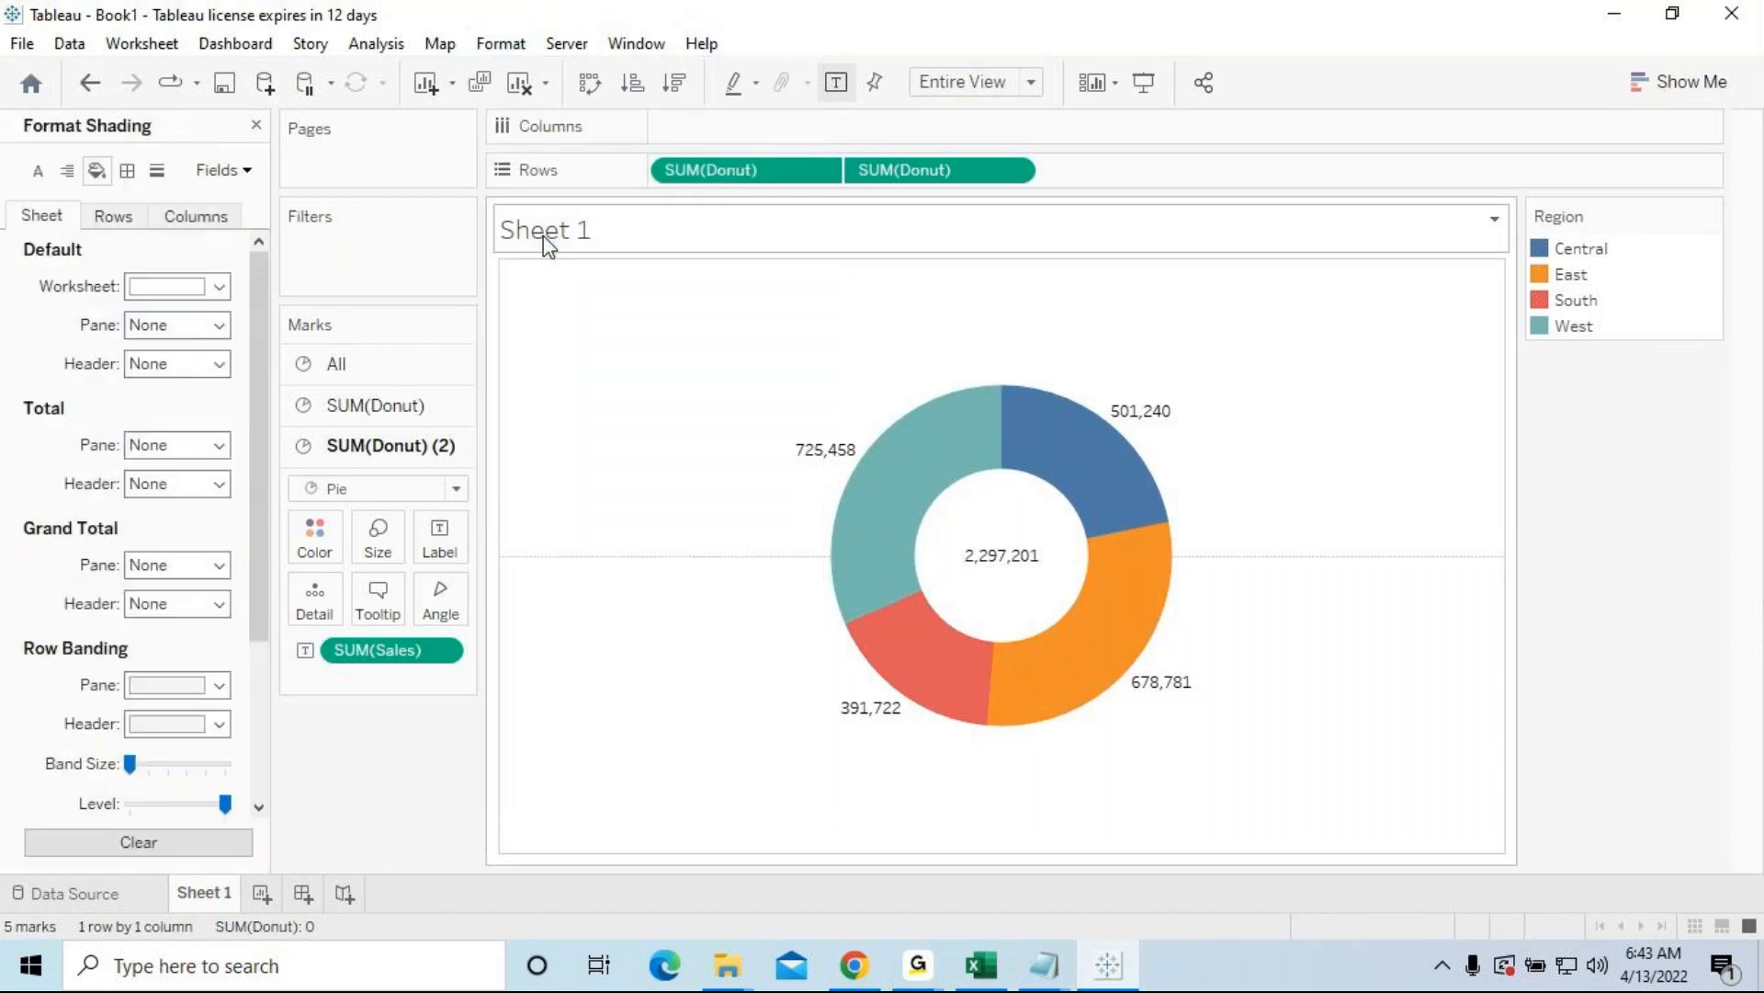
{"action": "left_click", "coordinate": [218, 286]}
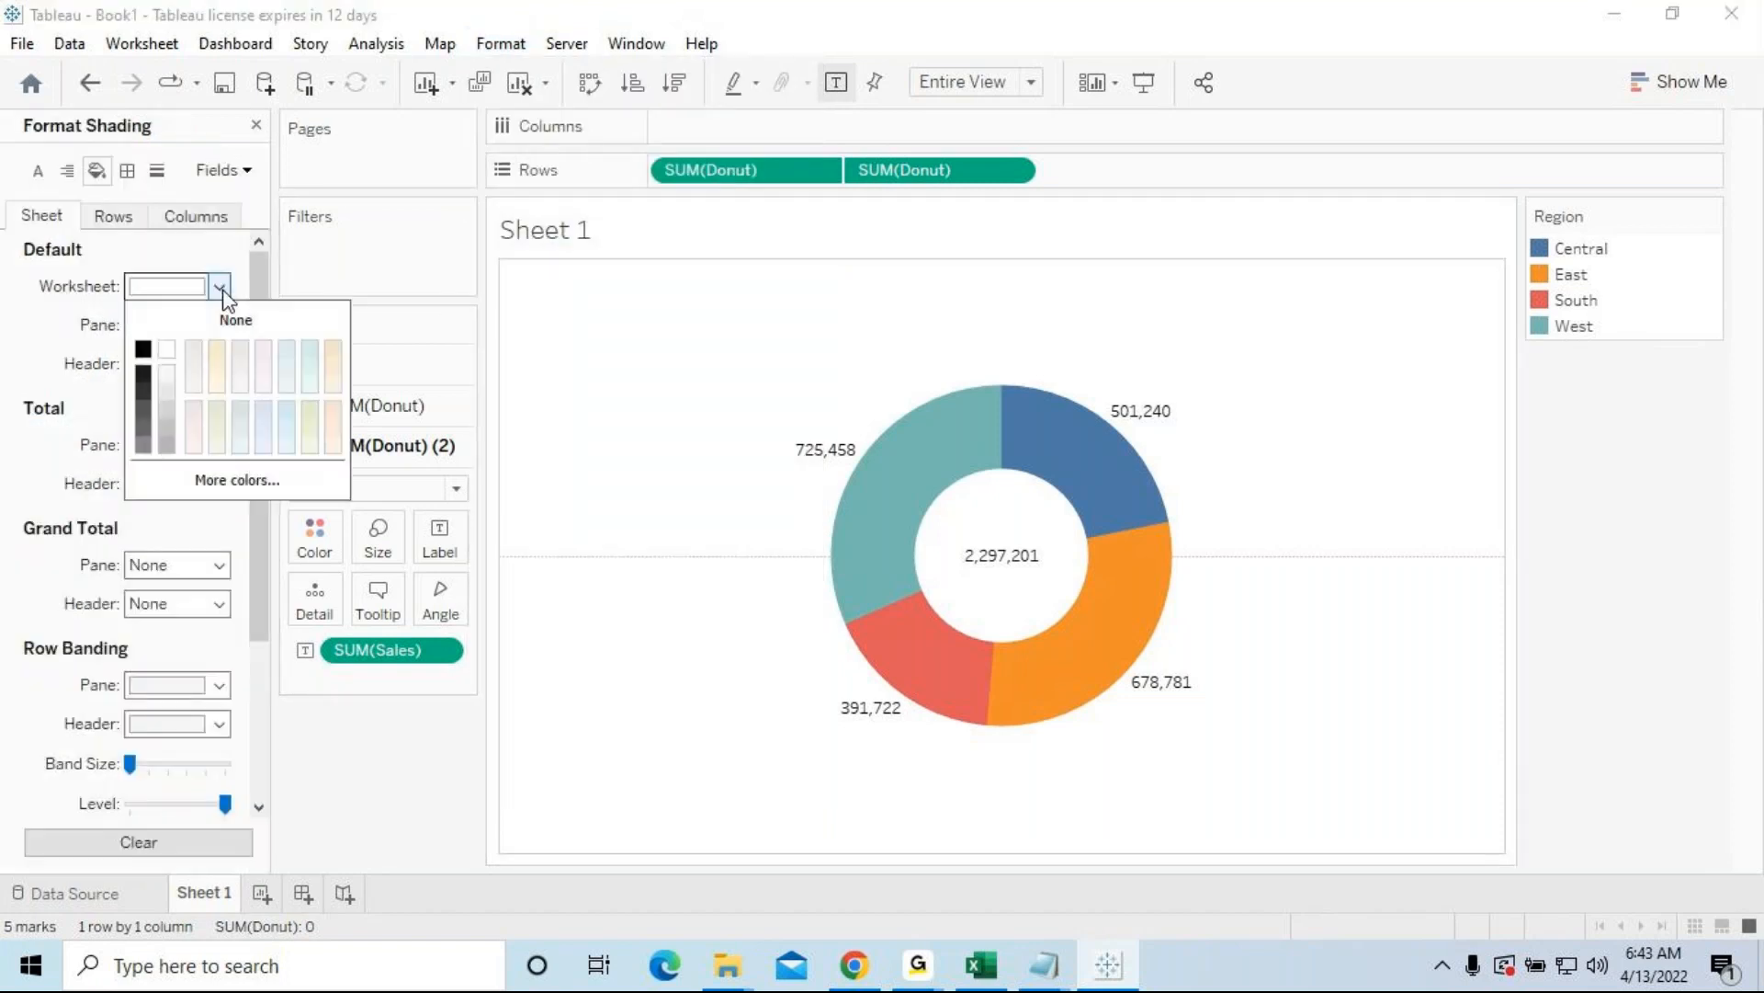
{"action": "left_click", "coordinate": [145, 353]}
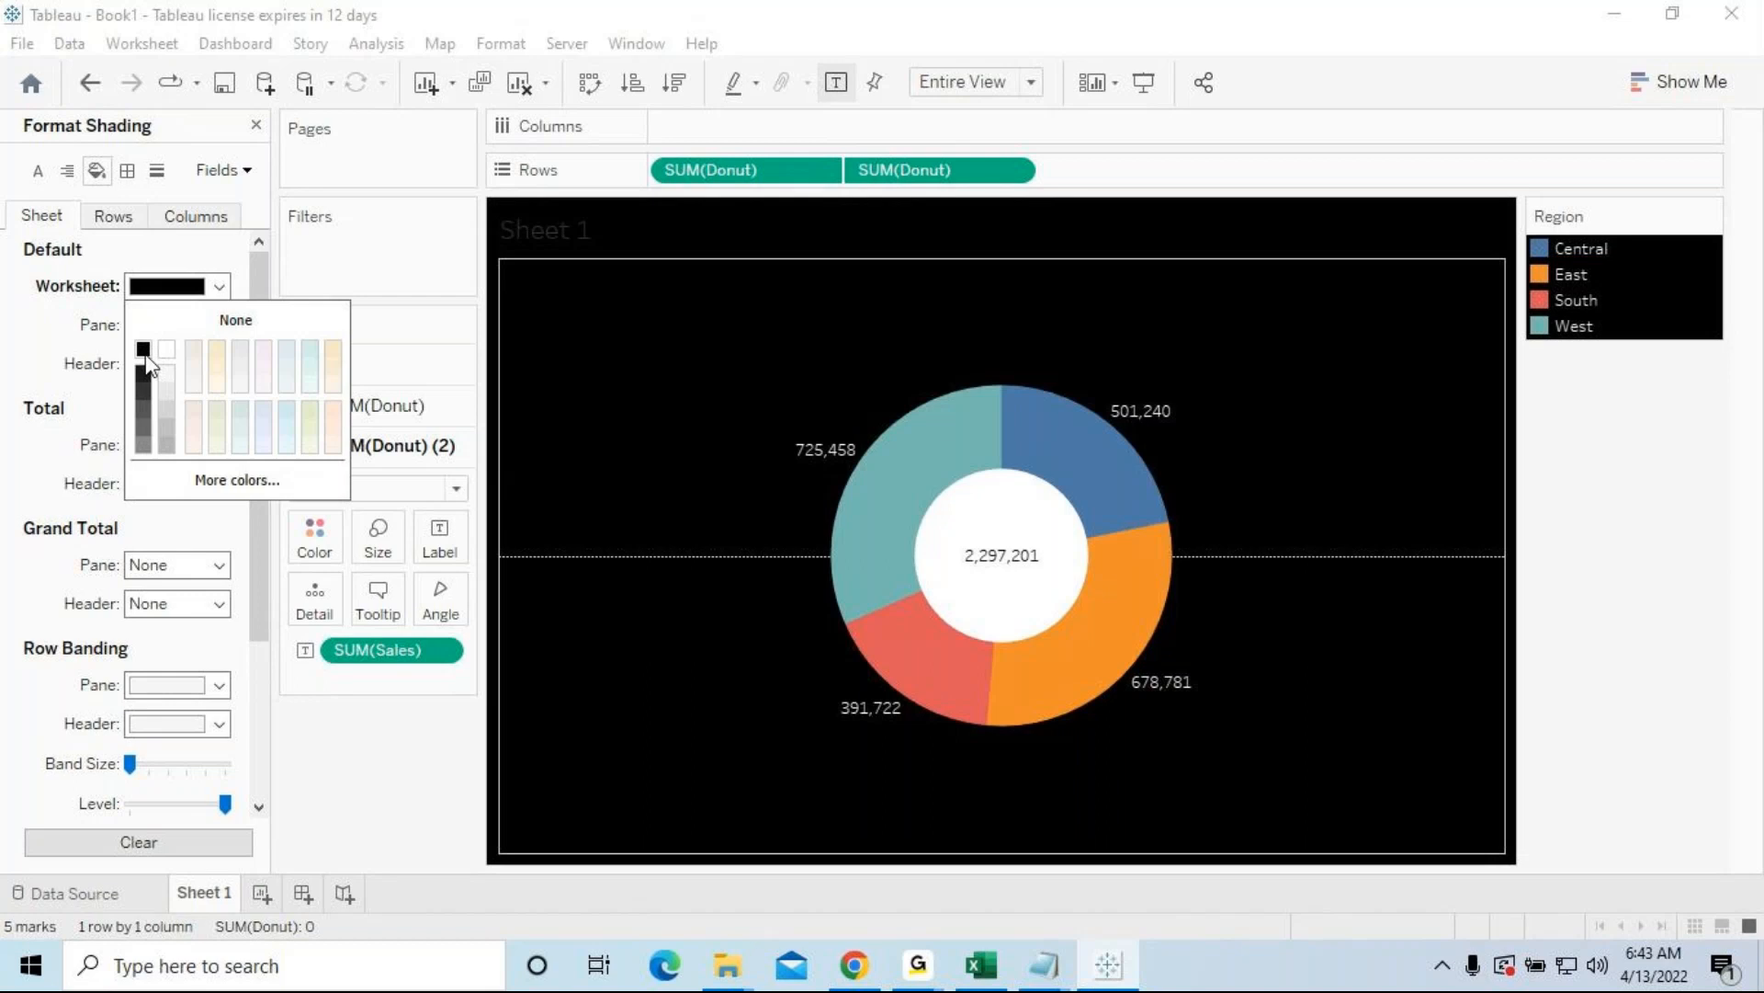
Step: Replace the worksheet title text with "DONUT CHART [ REGION-WISE TOTAL SALES]"
{"action": "left_click", "coordinate": [554, 237]}
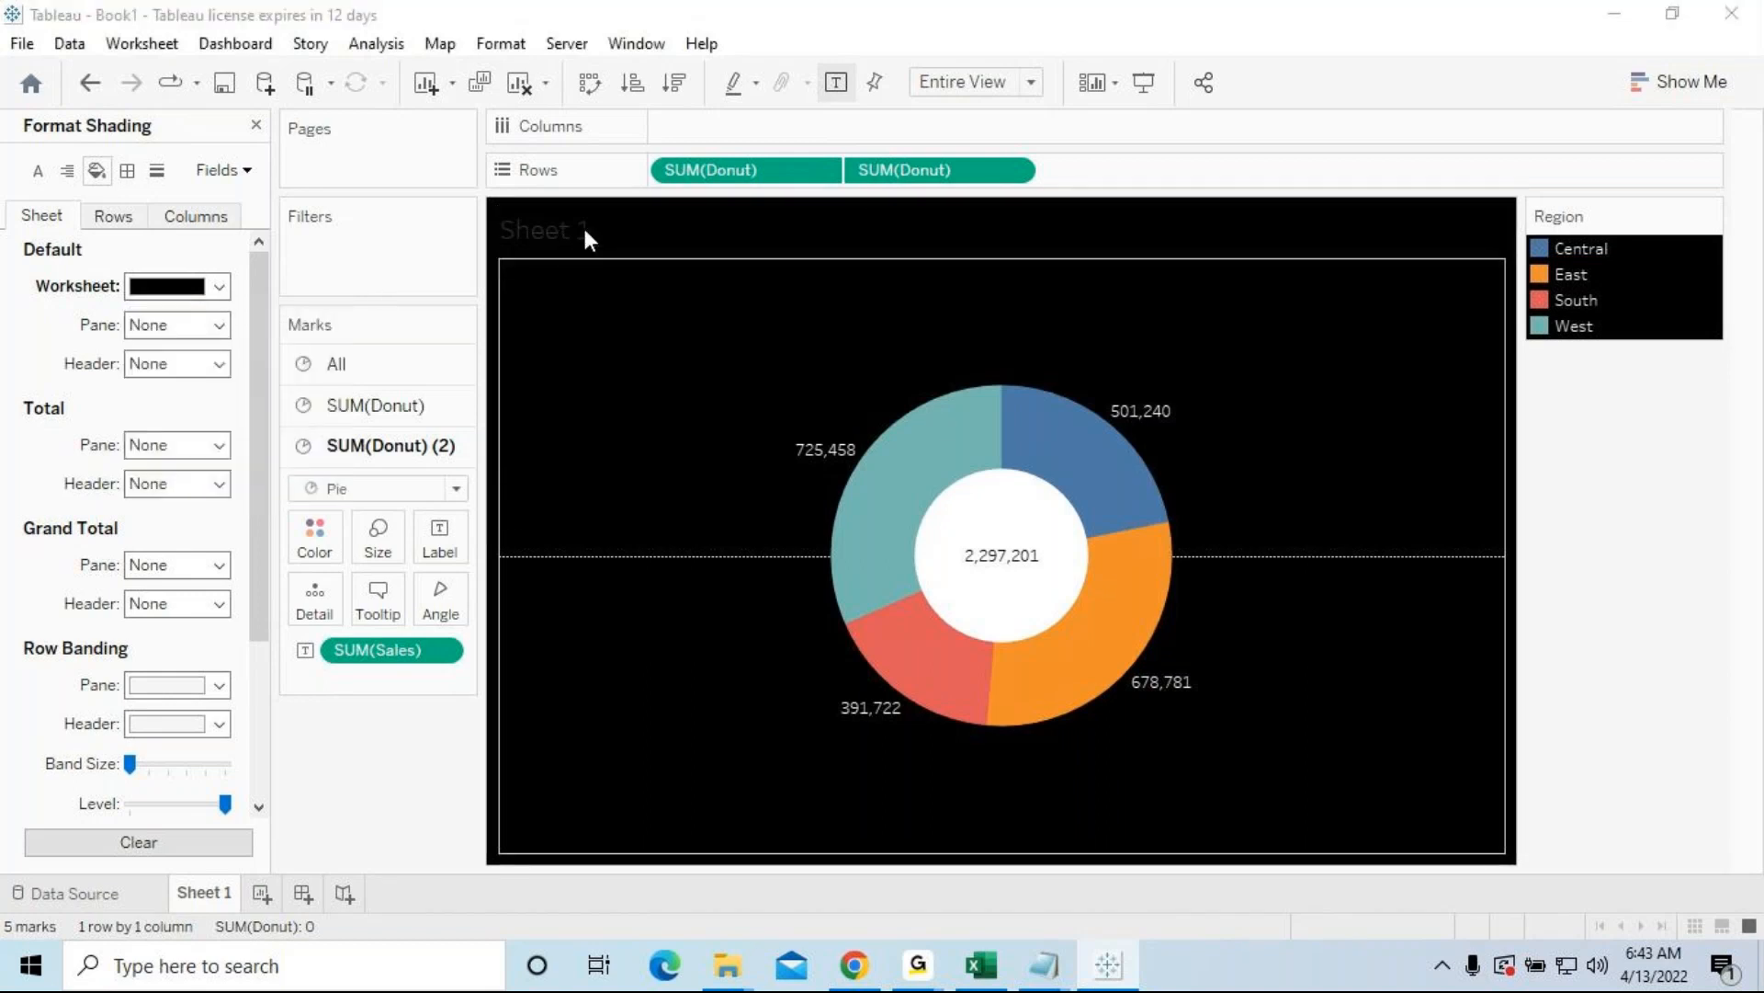
{"action": "double_click", "coordinate": [584, 232]}
{"action": "type", "text": "DONUT <Sheet Name>"}
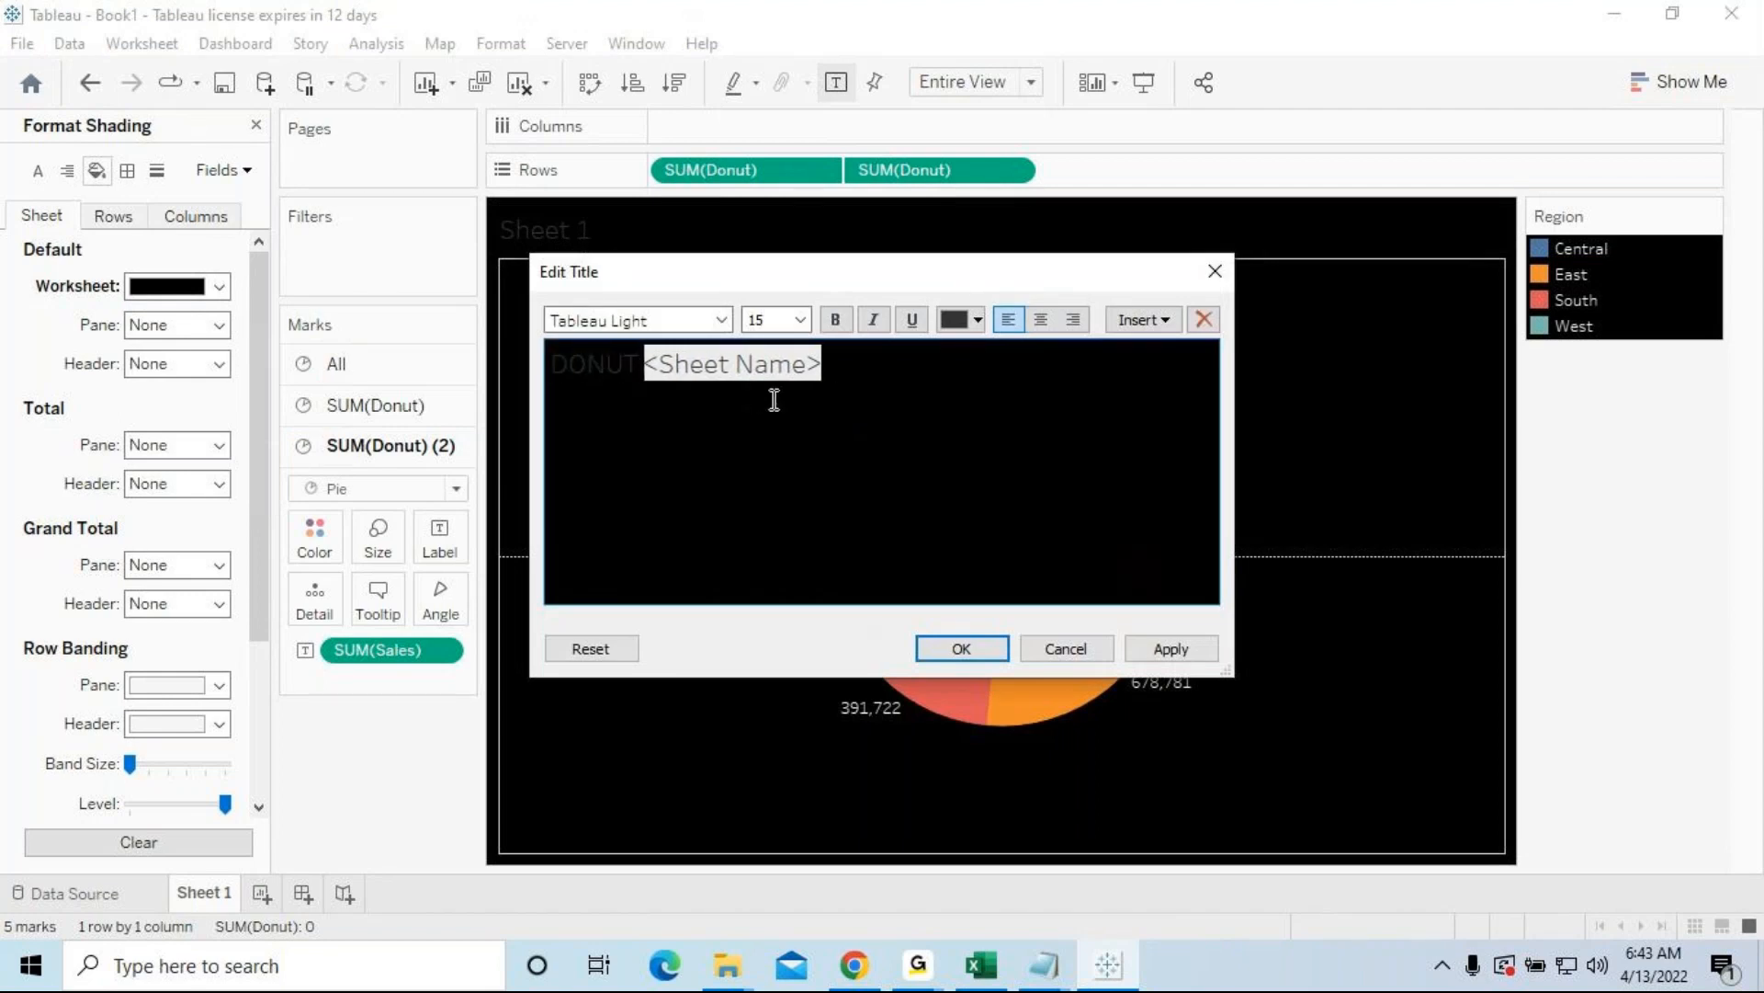
{"action": "key", "text": "ctrl+a"}
{"action": "type", "text": "DO"}
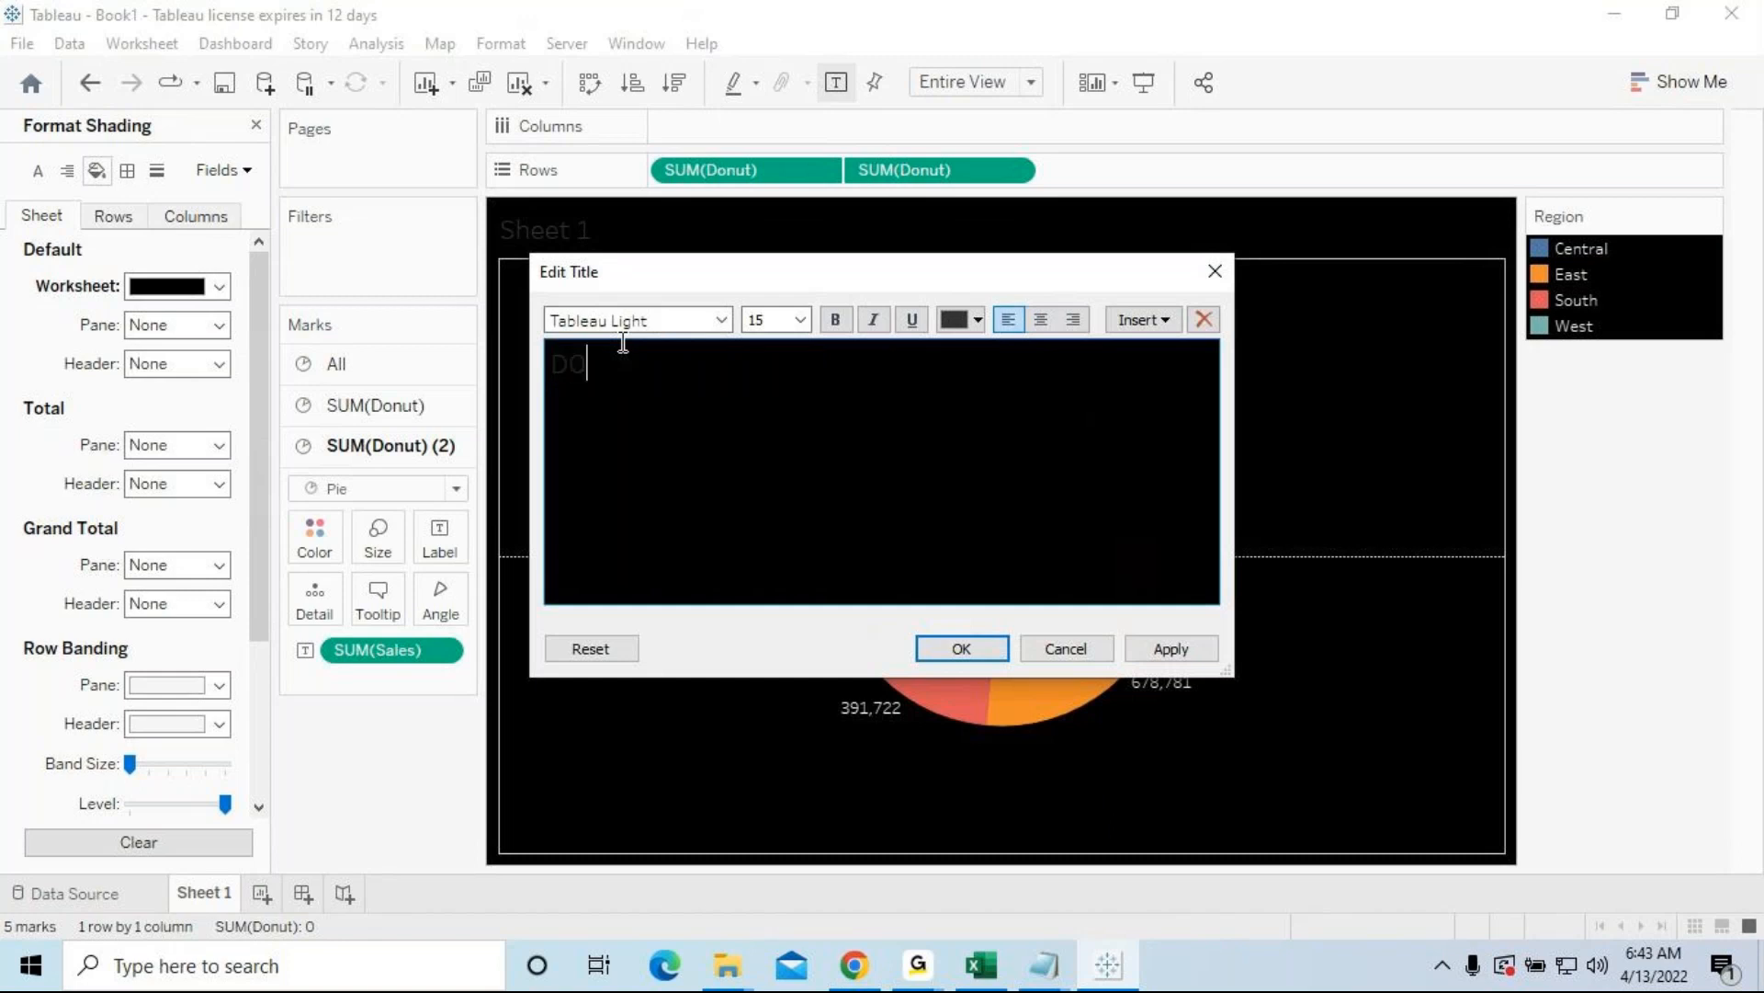
{"action": "type", "text": "NUT CHART [ REGION-SIS"}
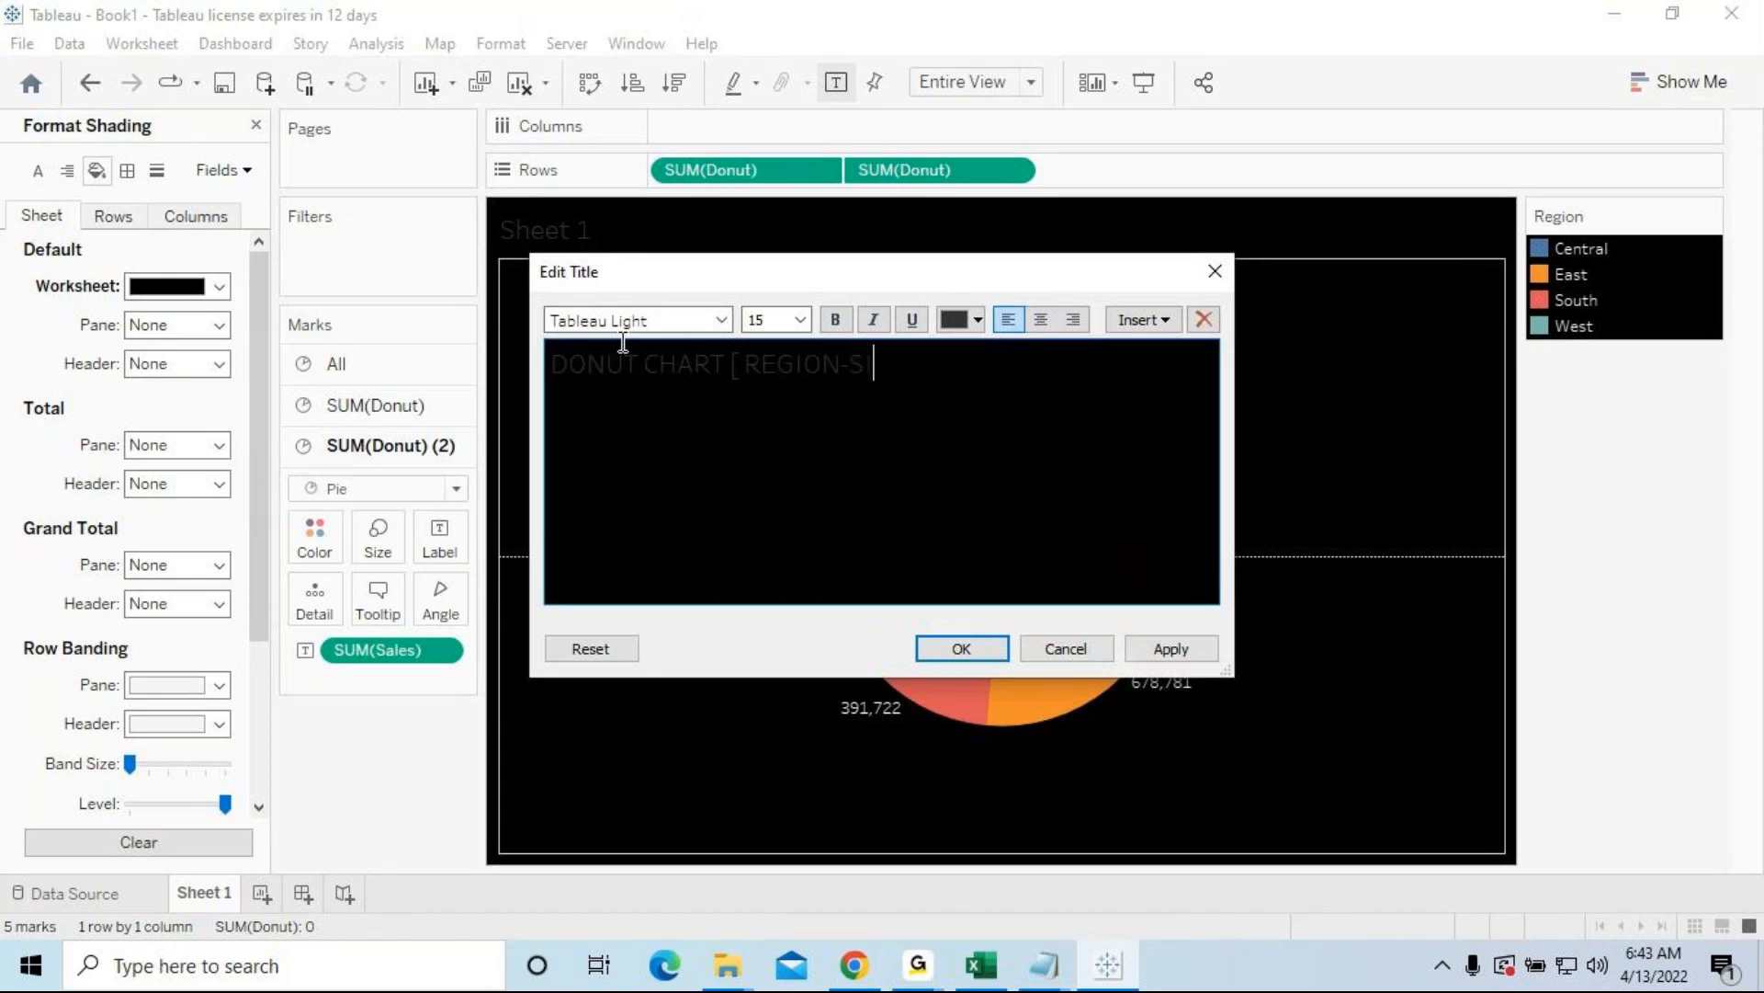
{"action": "key", "text": "BackSpace"}
{"action": "key", "text": "BackSpace"}
{"action": "key", "text": "BackSpace"}
{"action": "type", "text": "WISE TOTAL SALES]"}
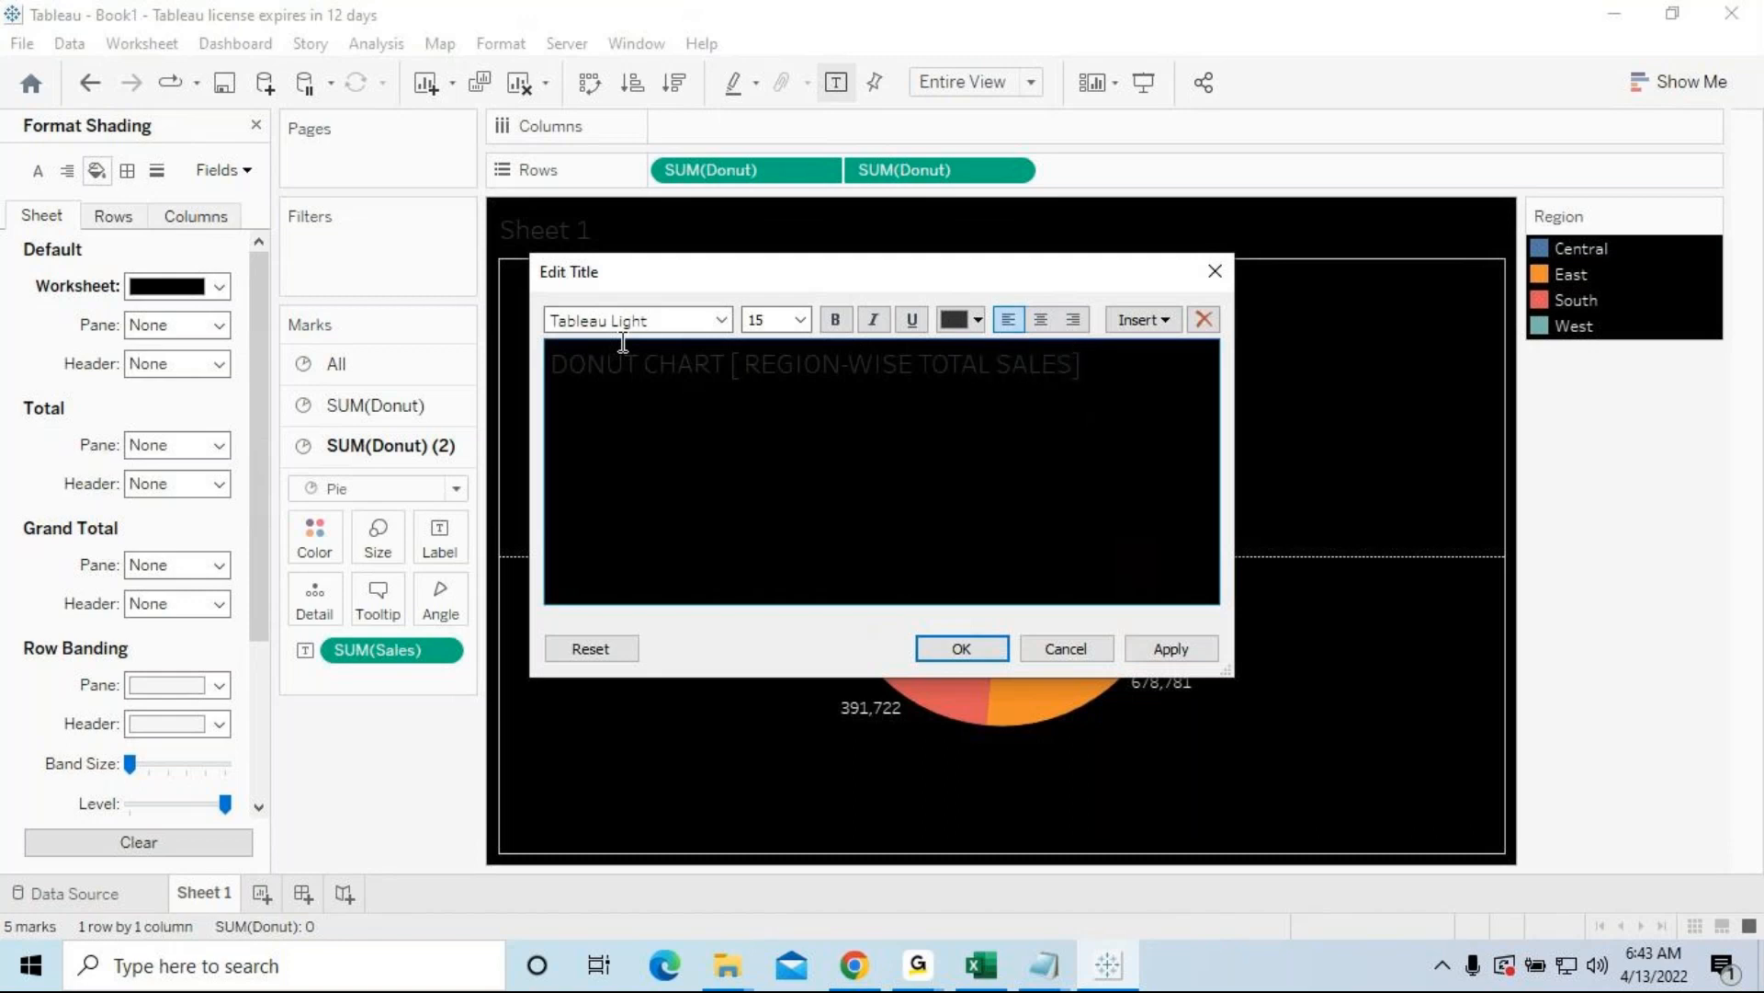
Step: Format the whole title as bold, centered, white Tableau Semibold text and apply it to the sheet
{"action": "left_click_drag", "start_coordinate": [1116, 368], "coordinate": [593, 345]}
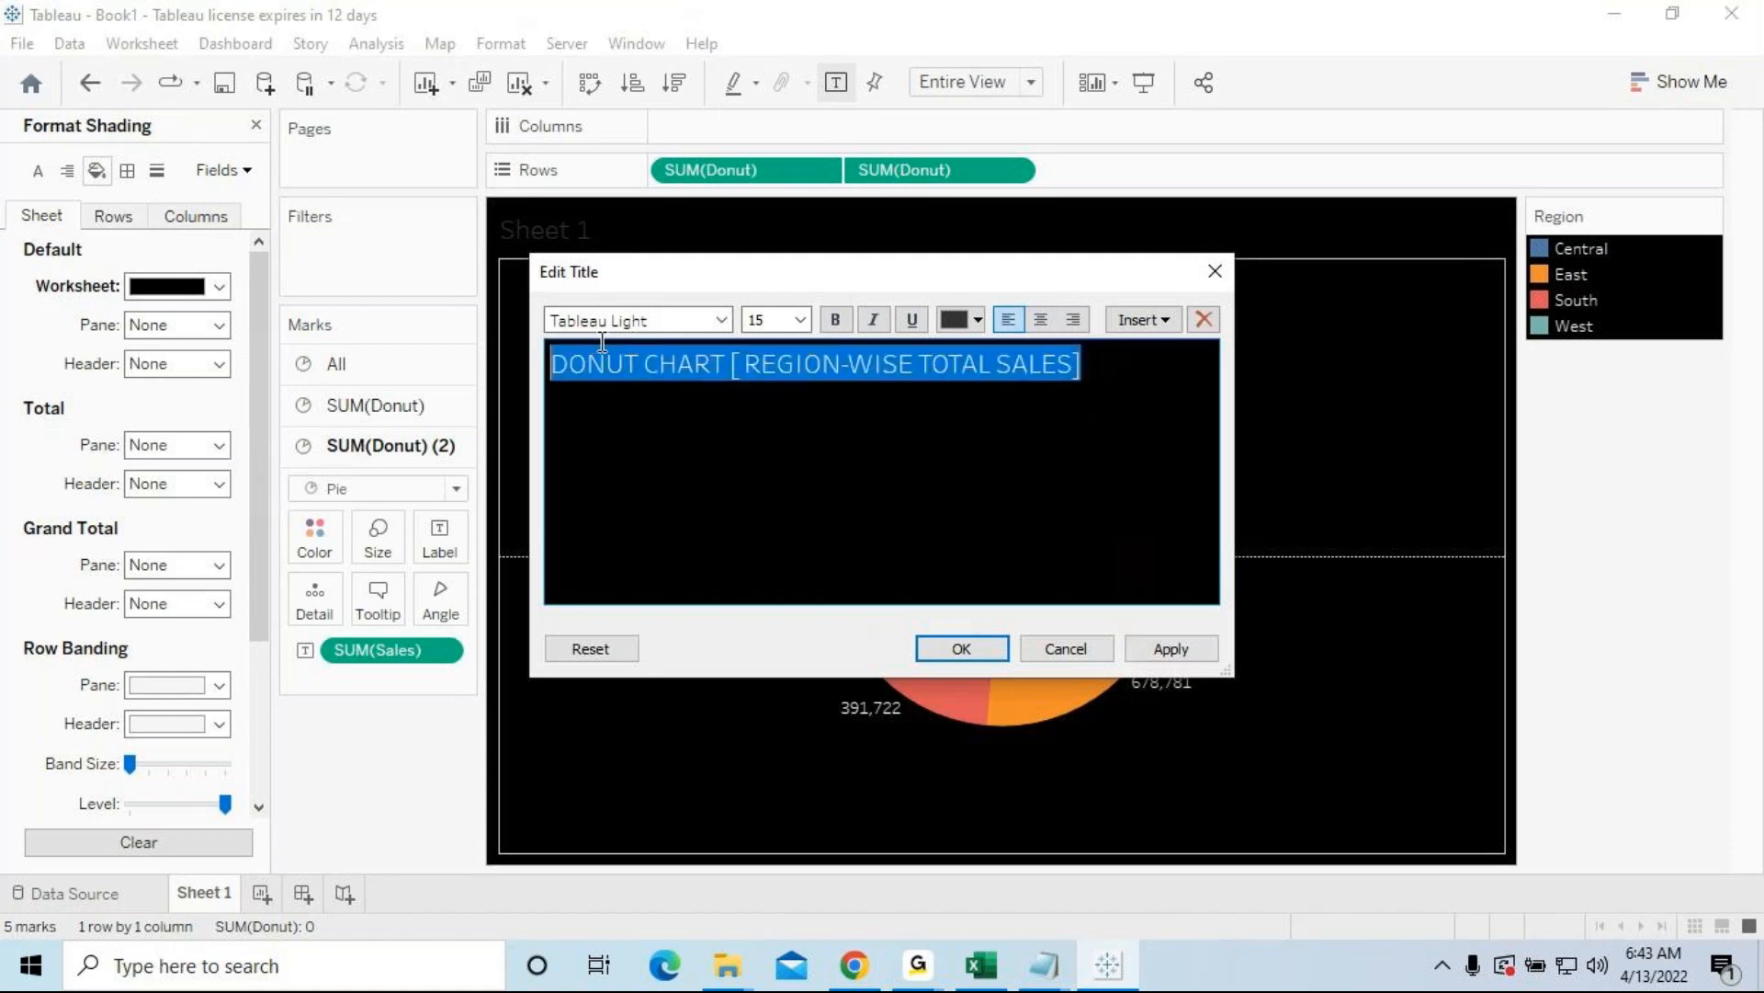
{"action": "left_click", "coordinate": [837, 320]}
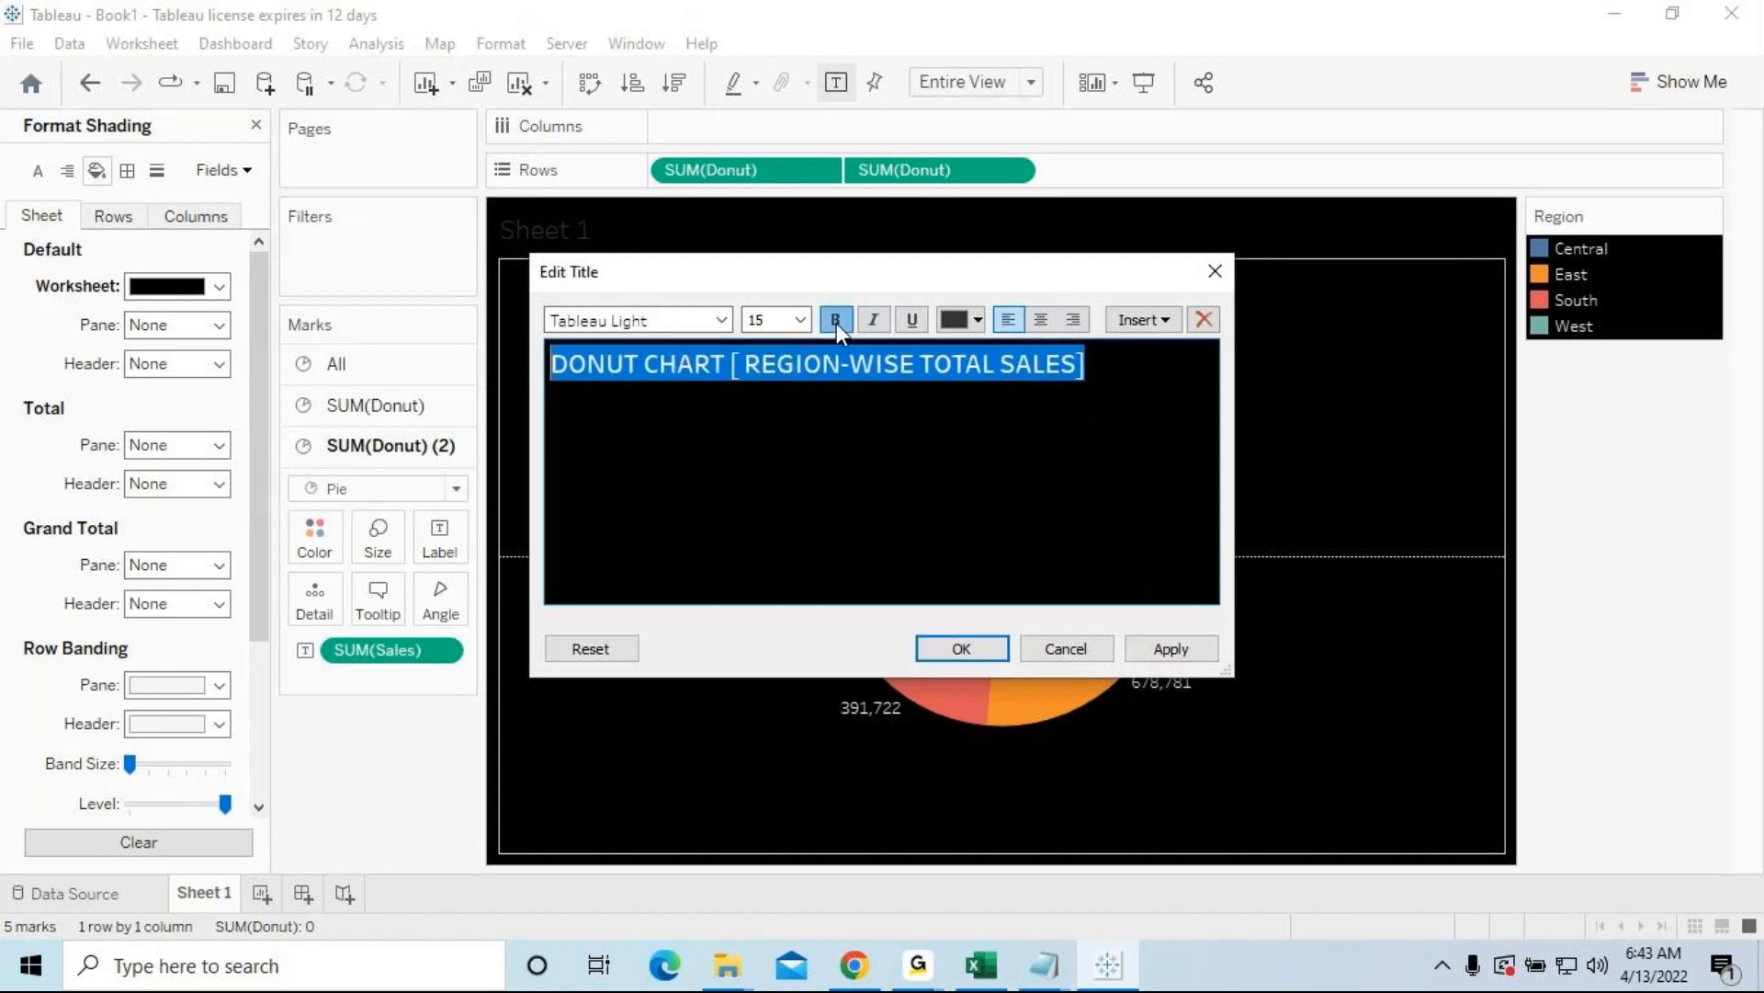
{"action": "left_click", "coordinate": [1043, 321]}
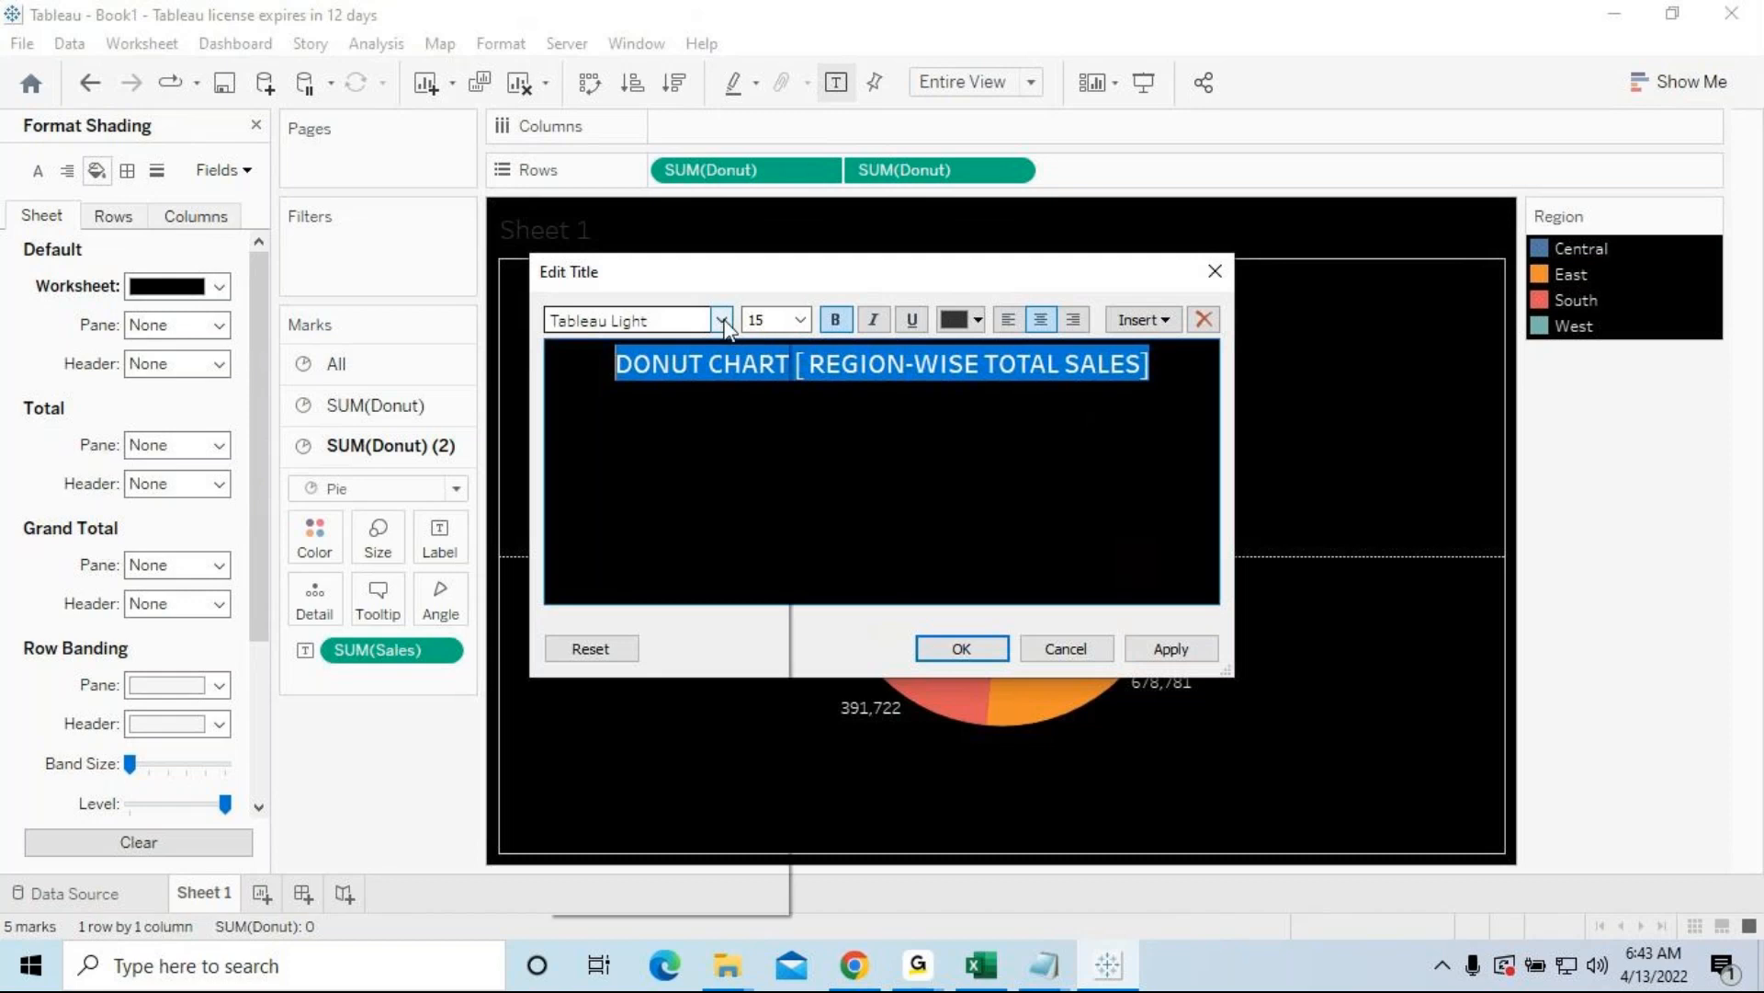
{"action": "left_click", "coordinate": [977, 321]}
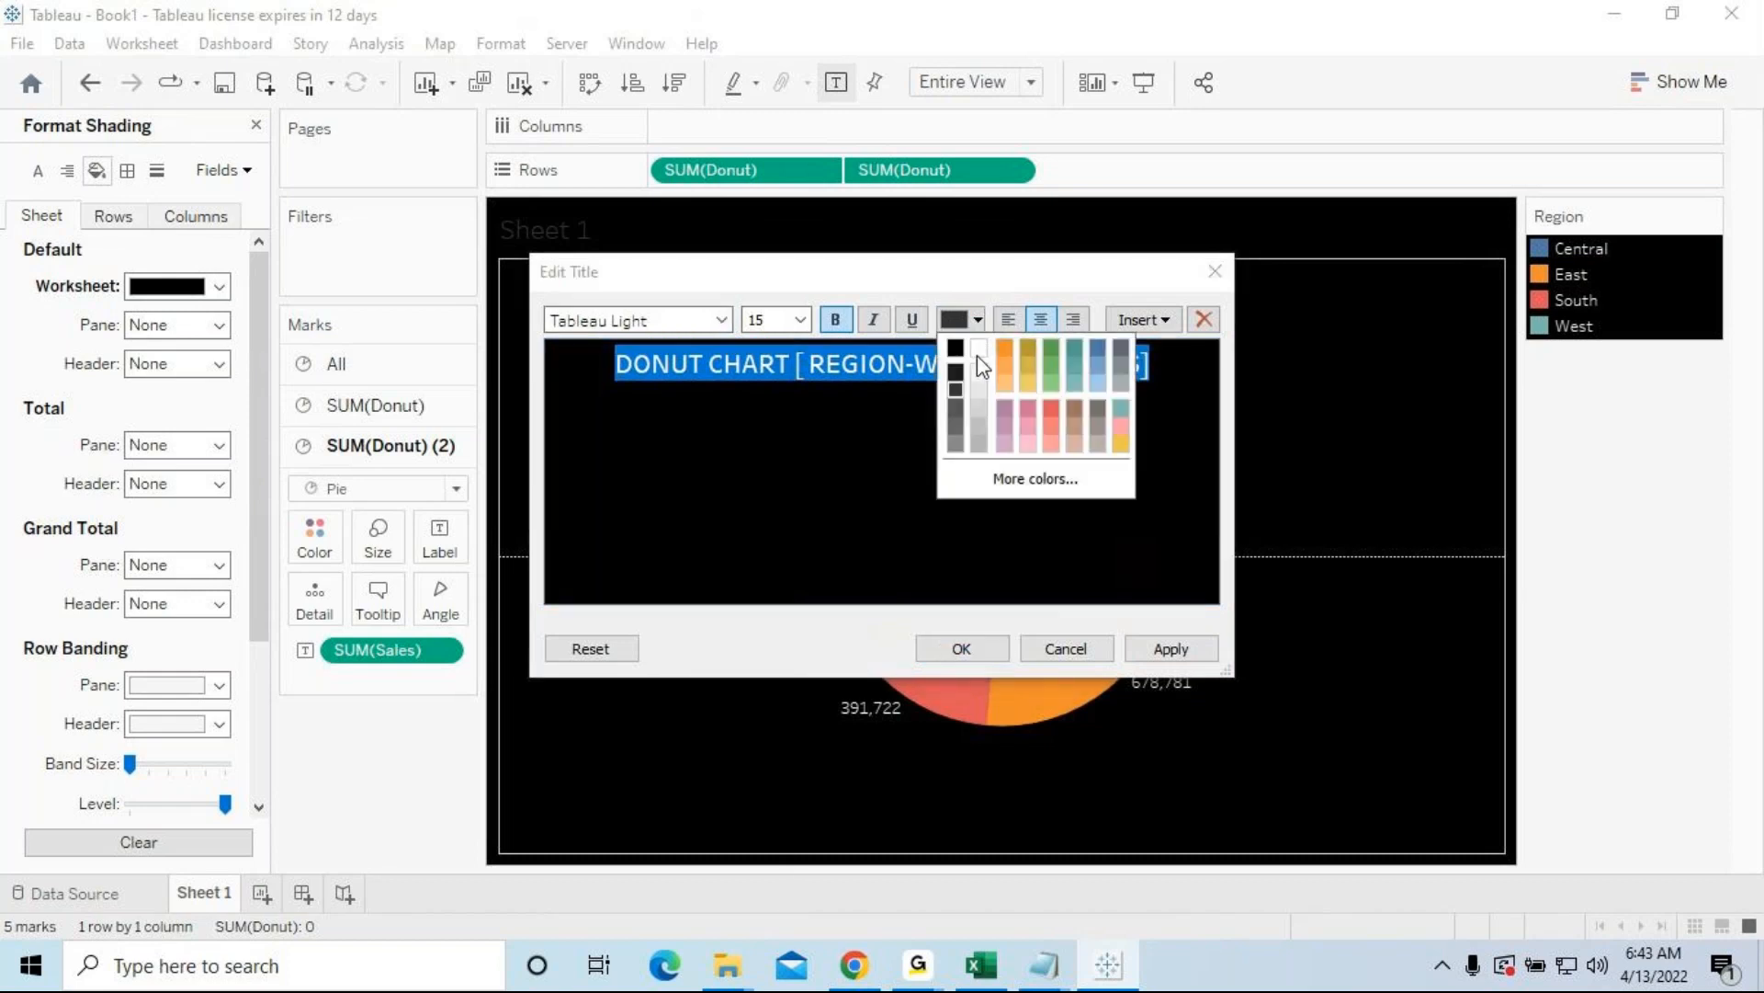
{"action": "left_click", "coordinate": [977, 355]}
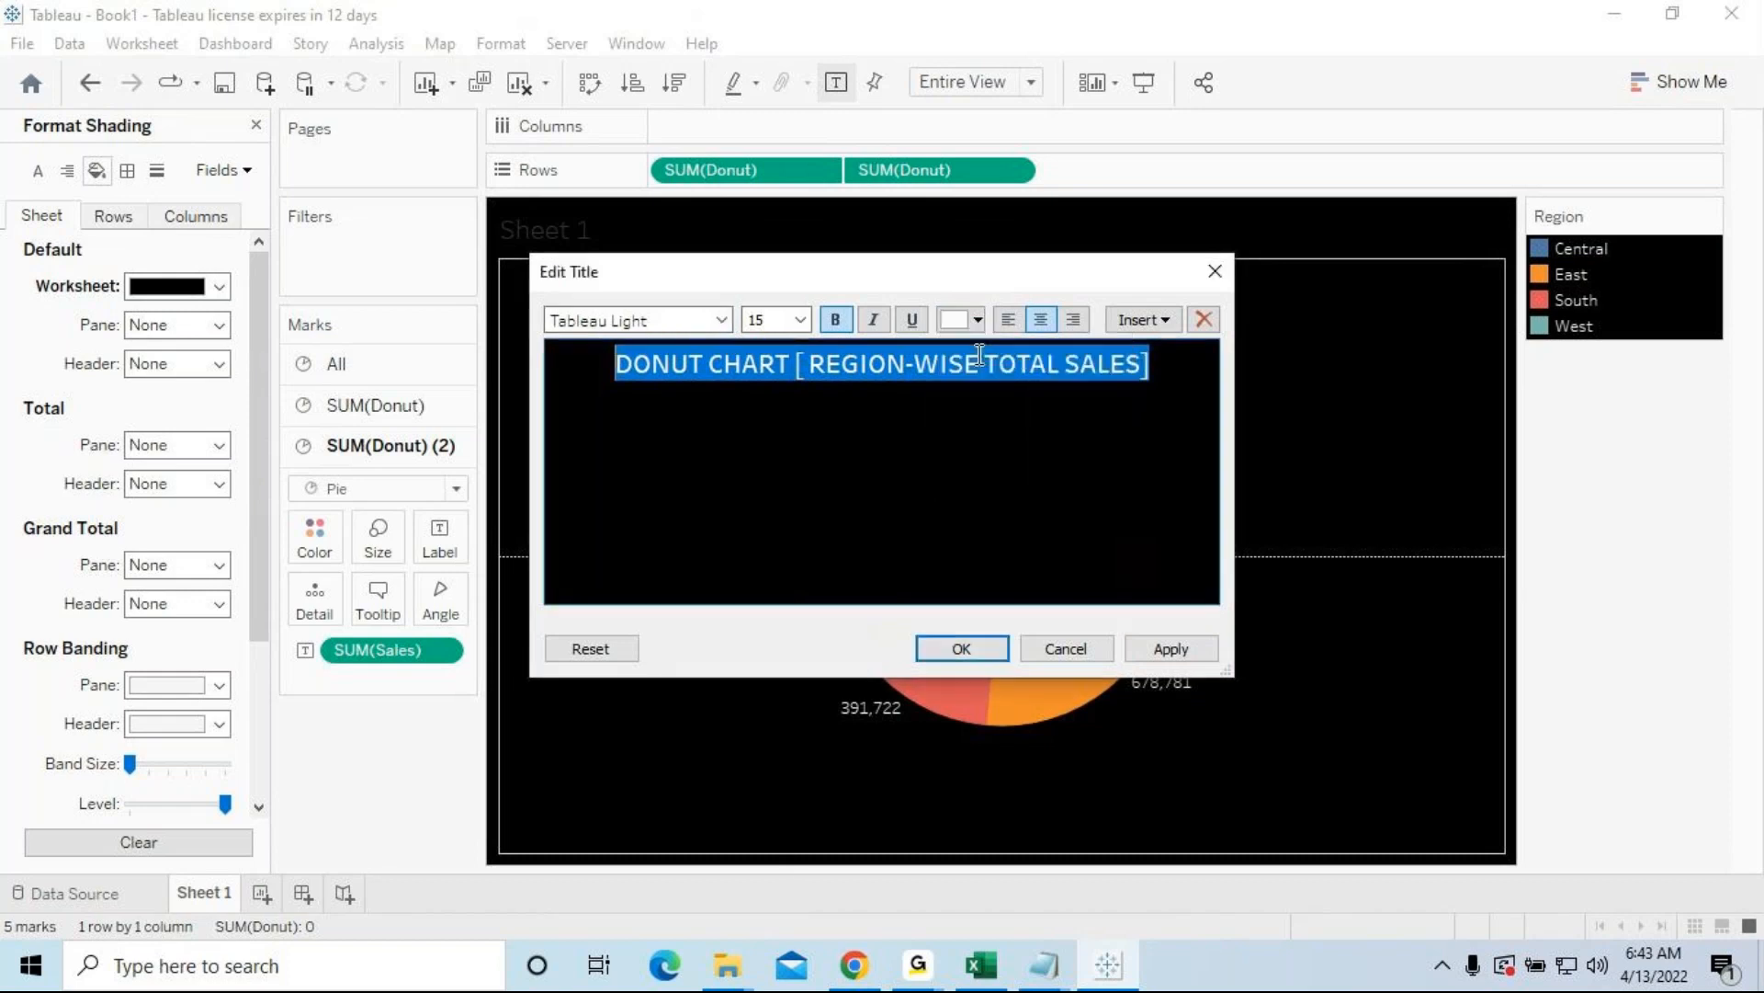
{"action": "left_click", "coordinate": [721, 320]}
{"action": "left_click", "coordinate": [680, 458]}
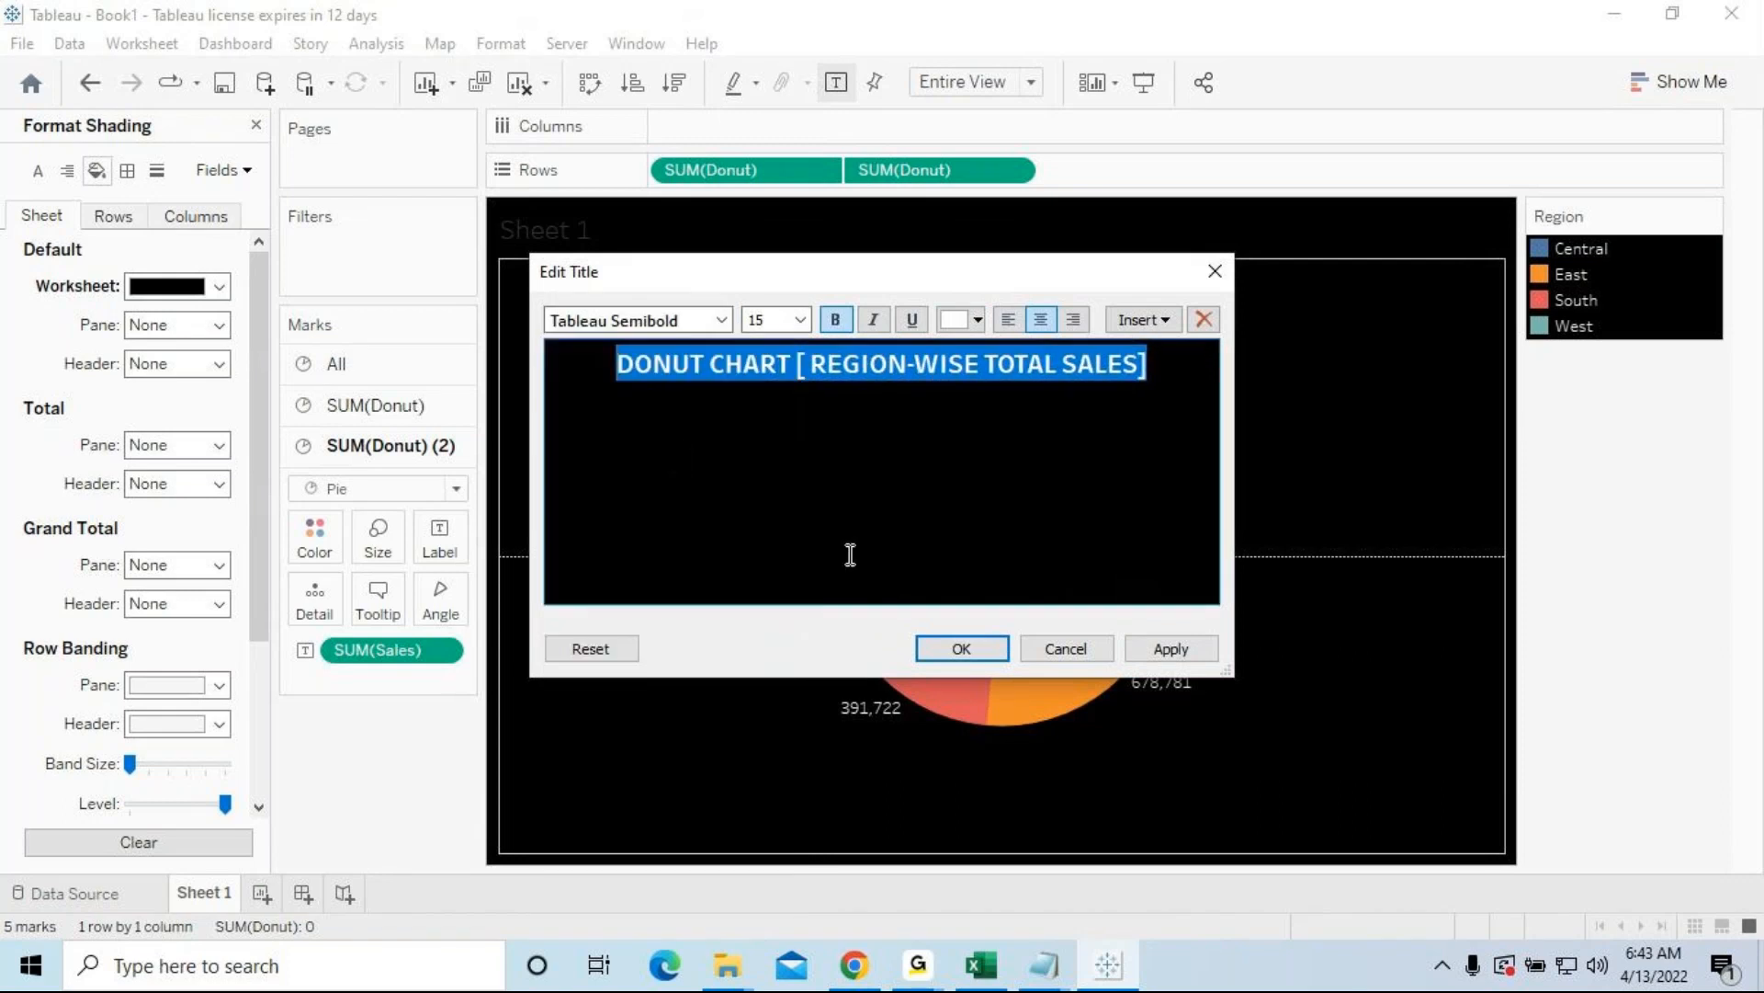
{"action": "left_click", "coordinate": [1128, 652]}
{"action": "left_click", "coordinate": [988, 649]}
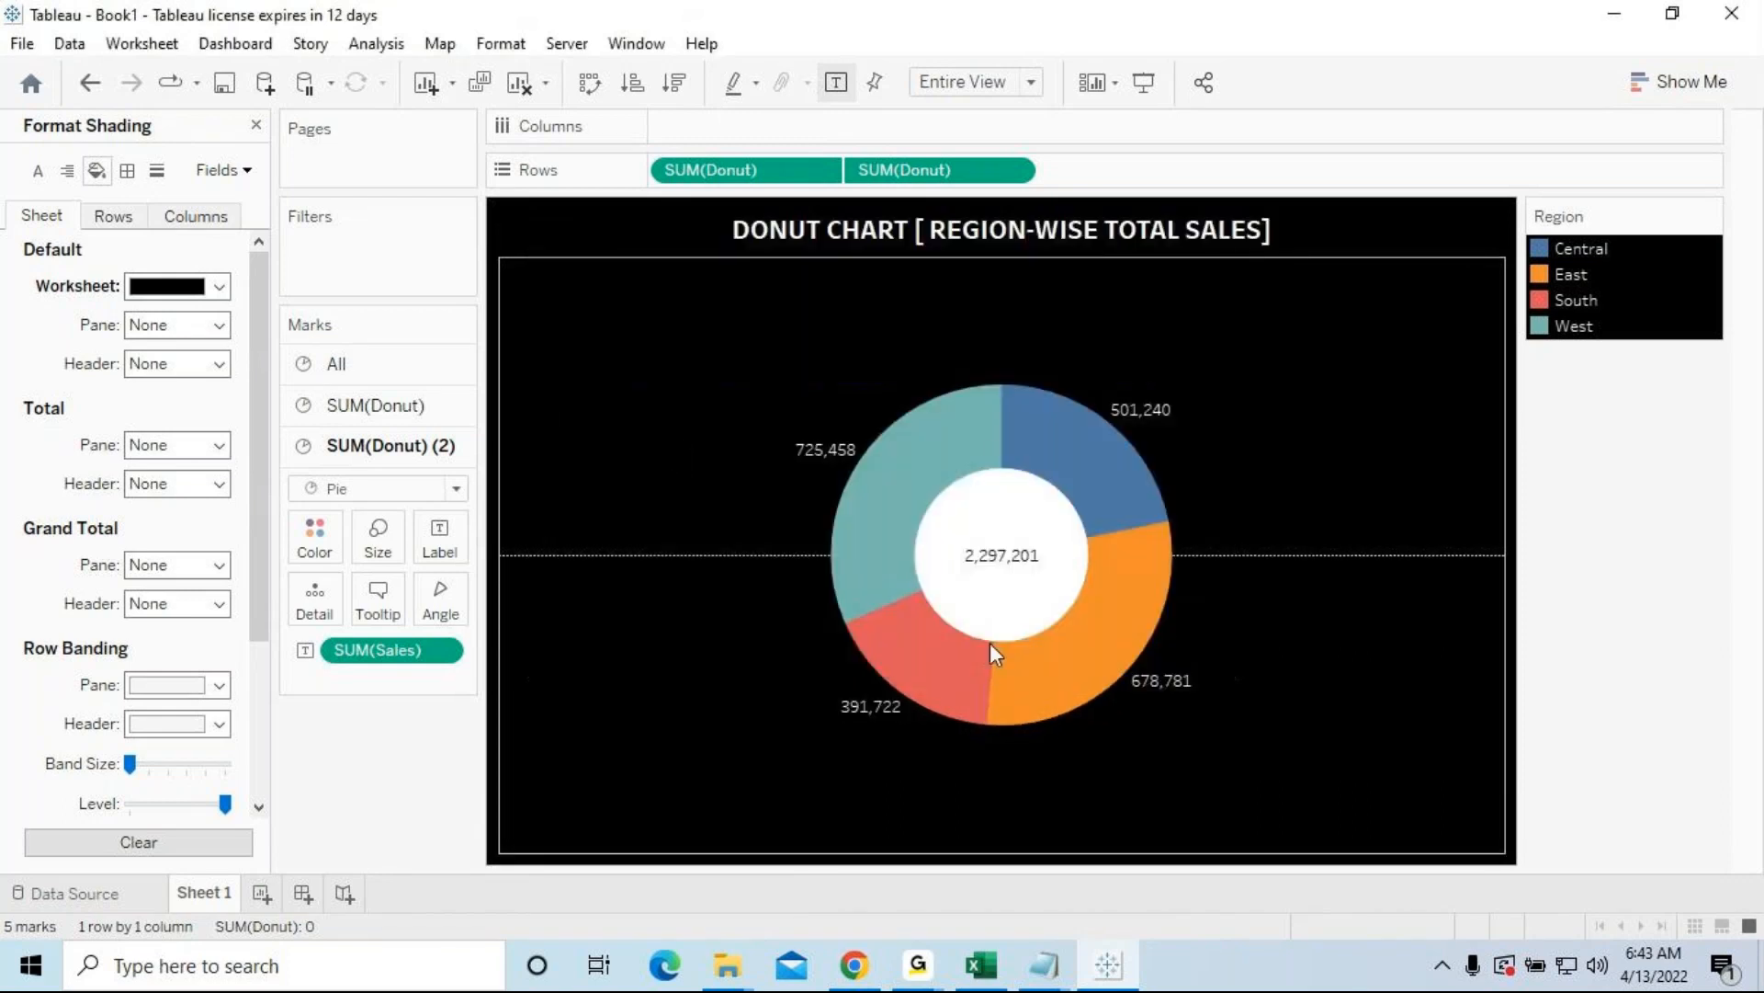
Step: View the finished donut chart in presentation mode, then return to the worksheet and close the shading settings
{"action": "left_click", "coordinate": [1144, 82]}
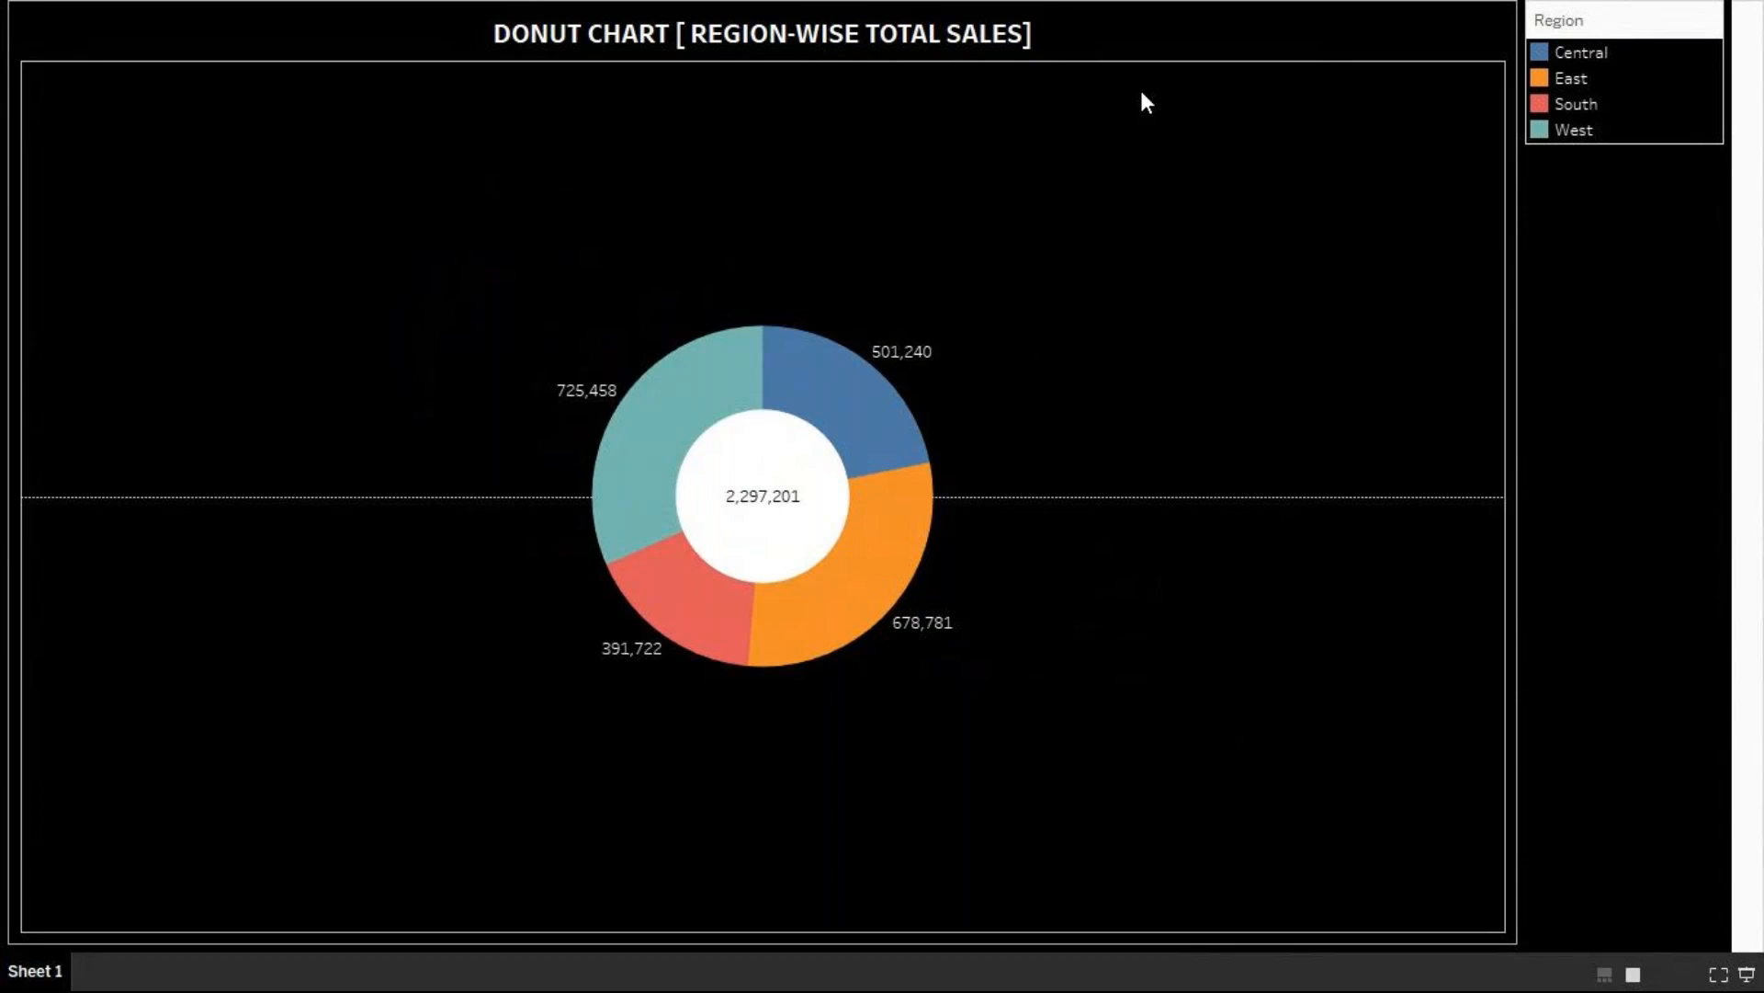
{"action": "key", "text": "Escape"}
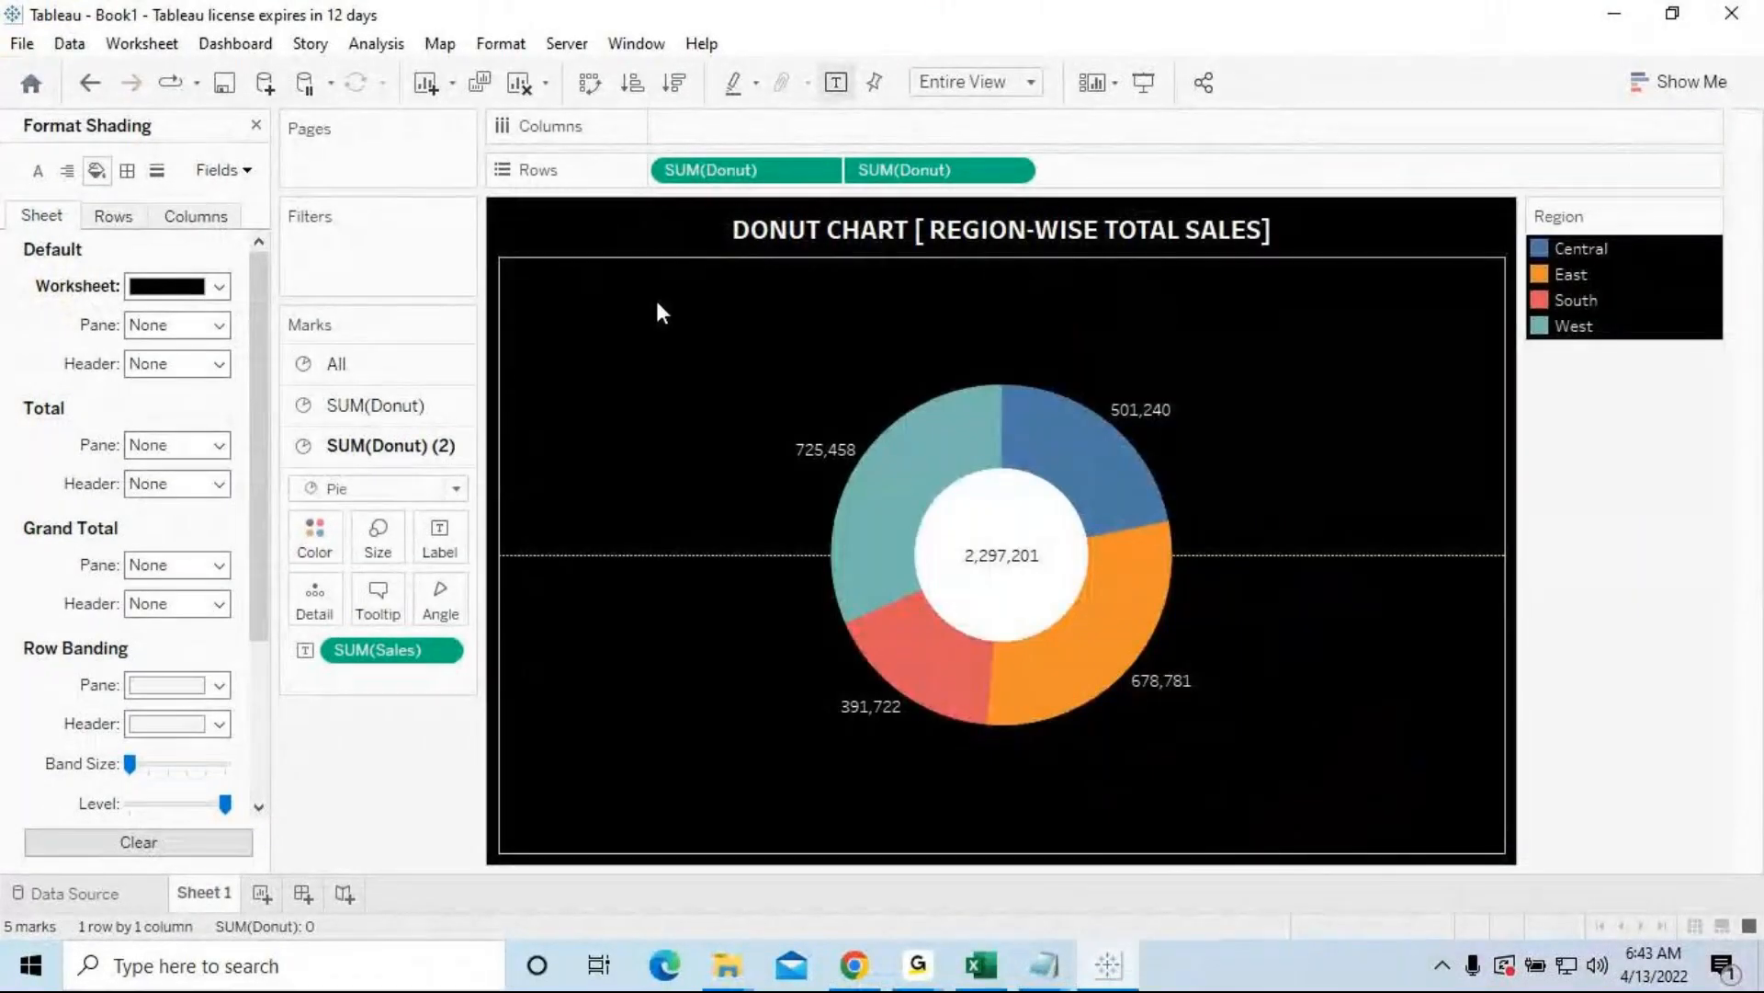
{"action": "left_click", "coordinate": [256, 126]}
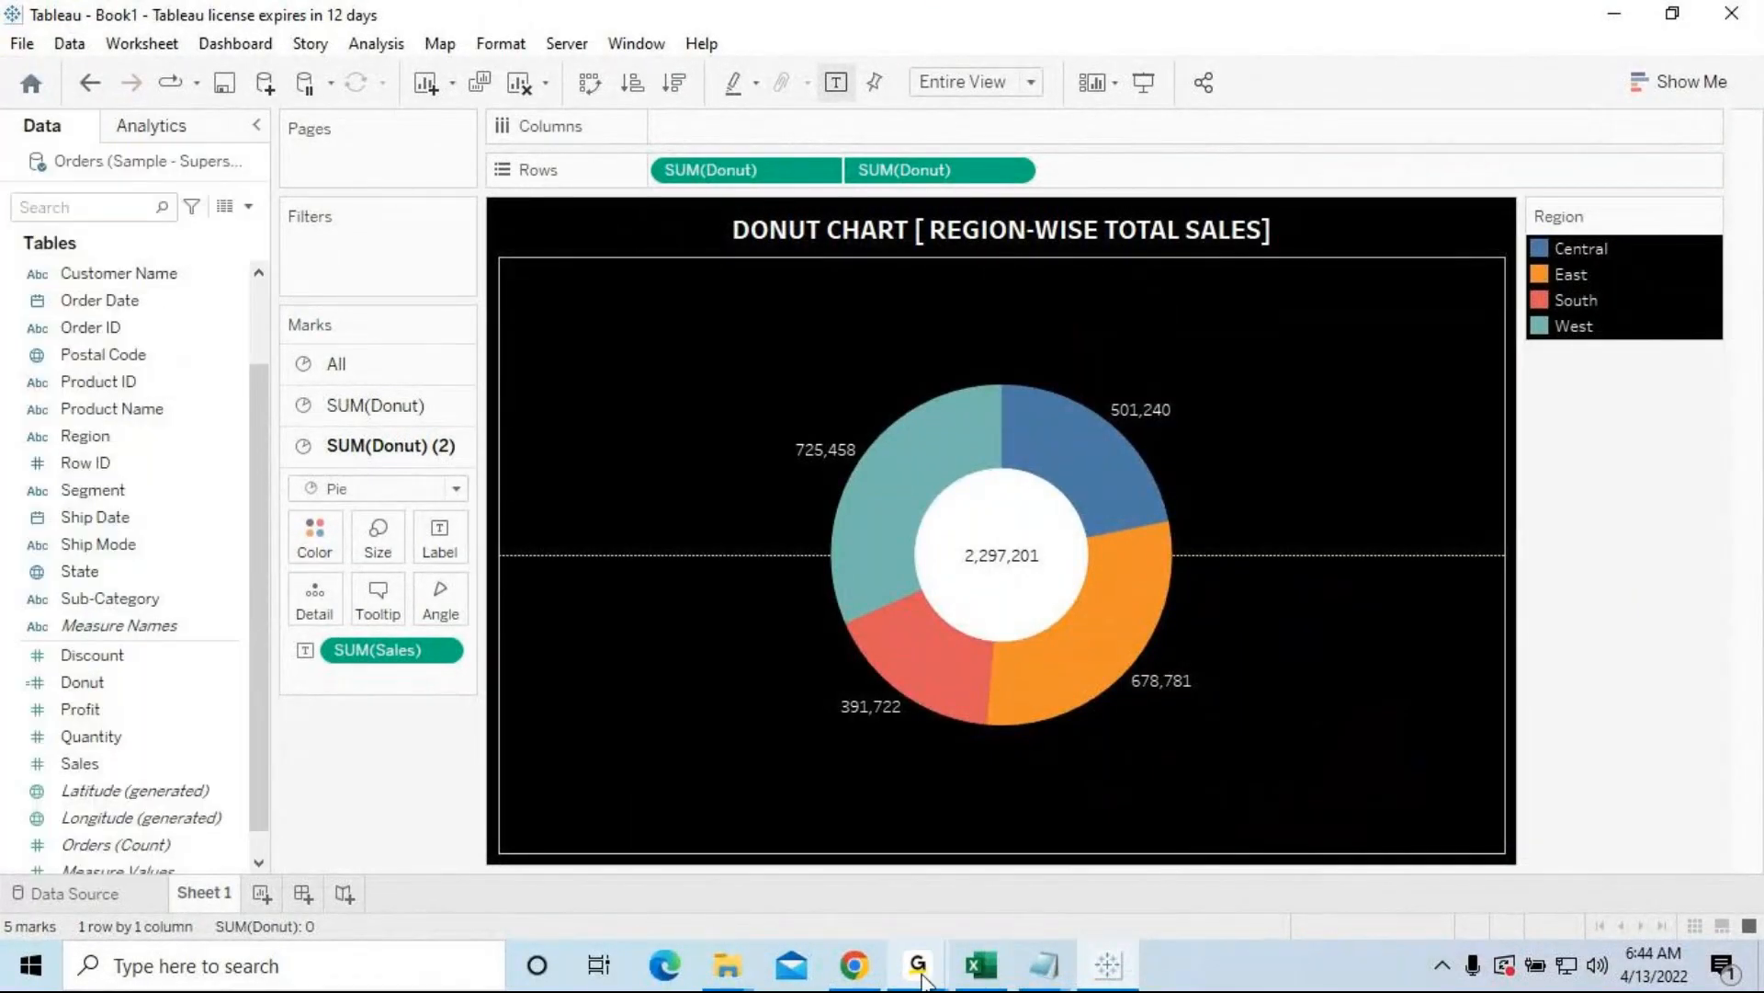
{"action": "left_click", "coordinate": [1083, 862]}
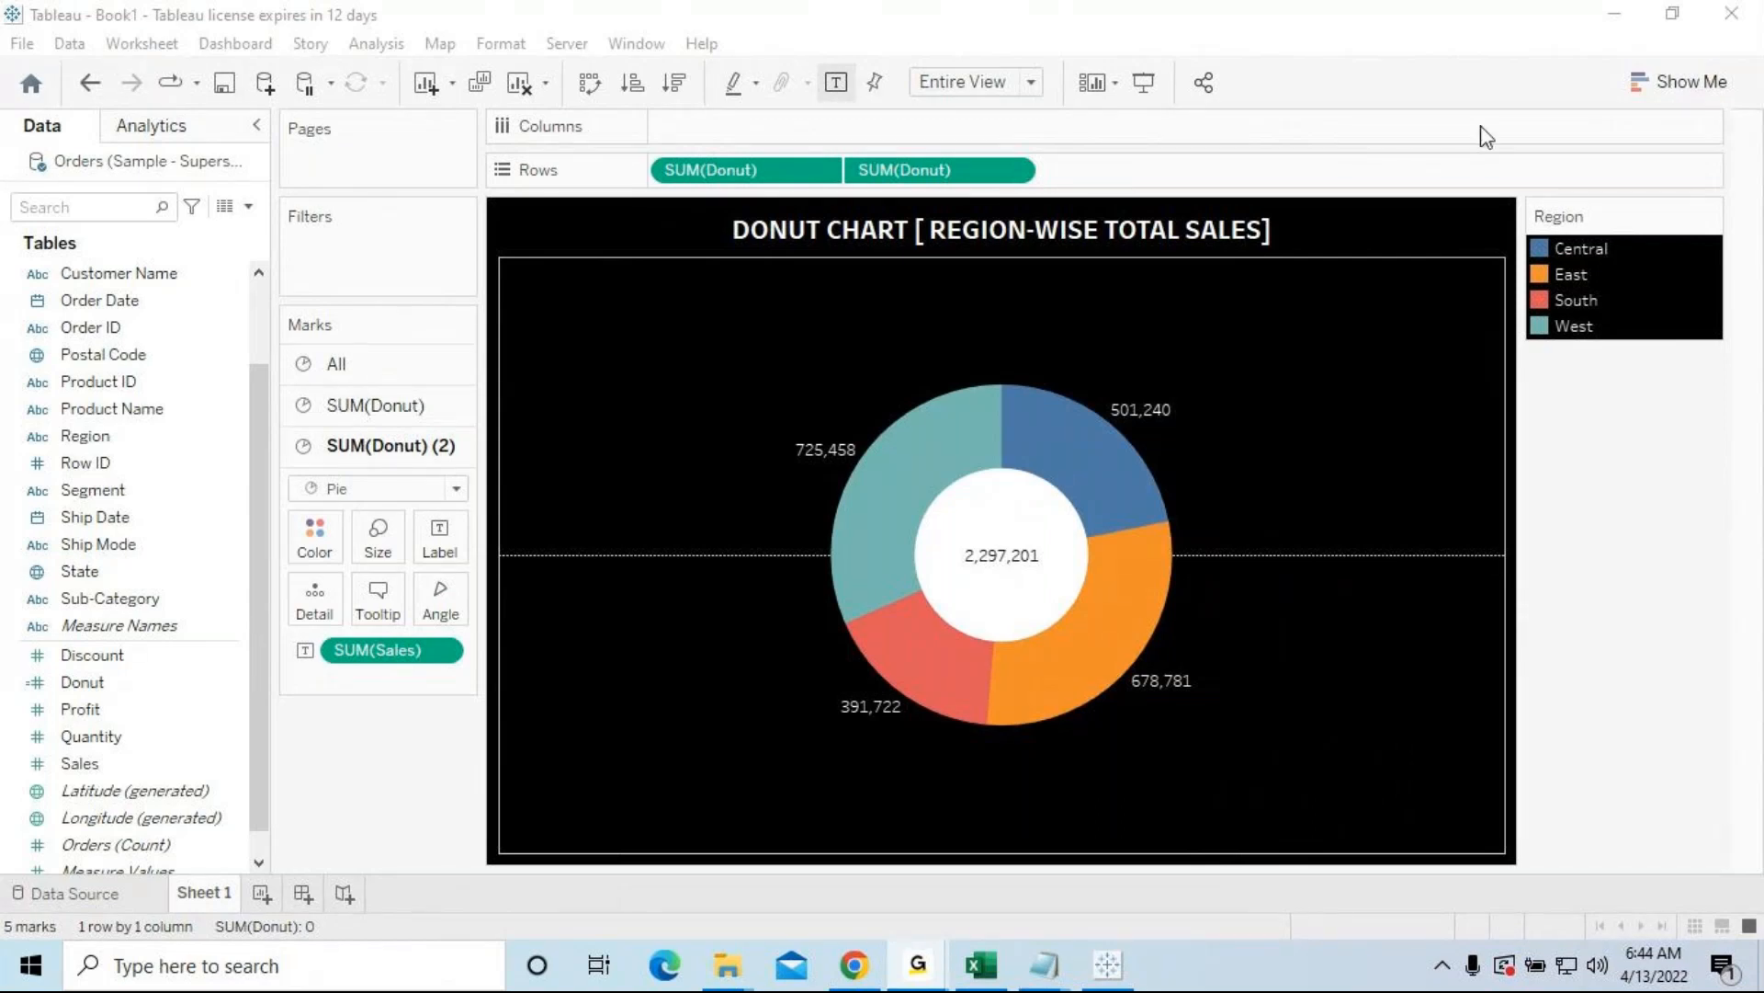
{"action": "left_click", "coordinate": [1618, 32]}
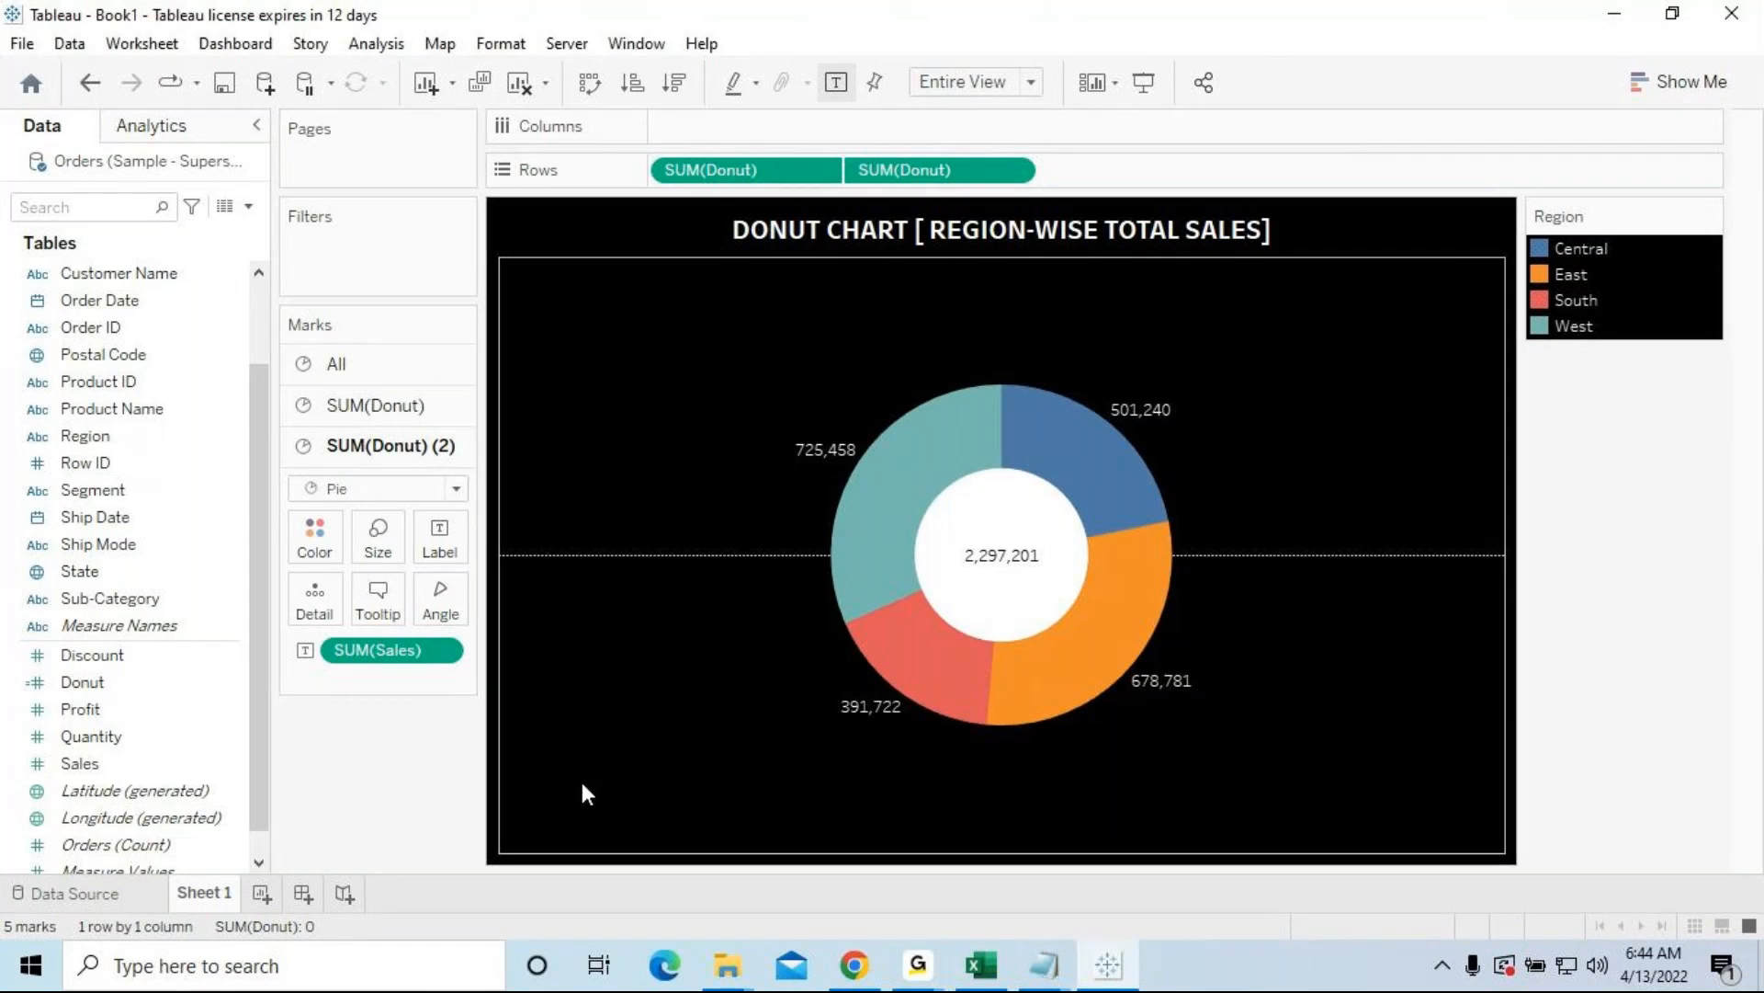
Step: Rename the Sheet 1 worksheet to DONUT CHART
{"action": "right_click", "coordinate": [203, 899]}
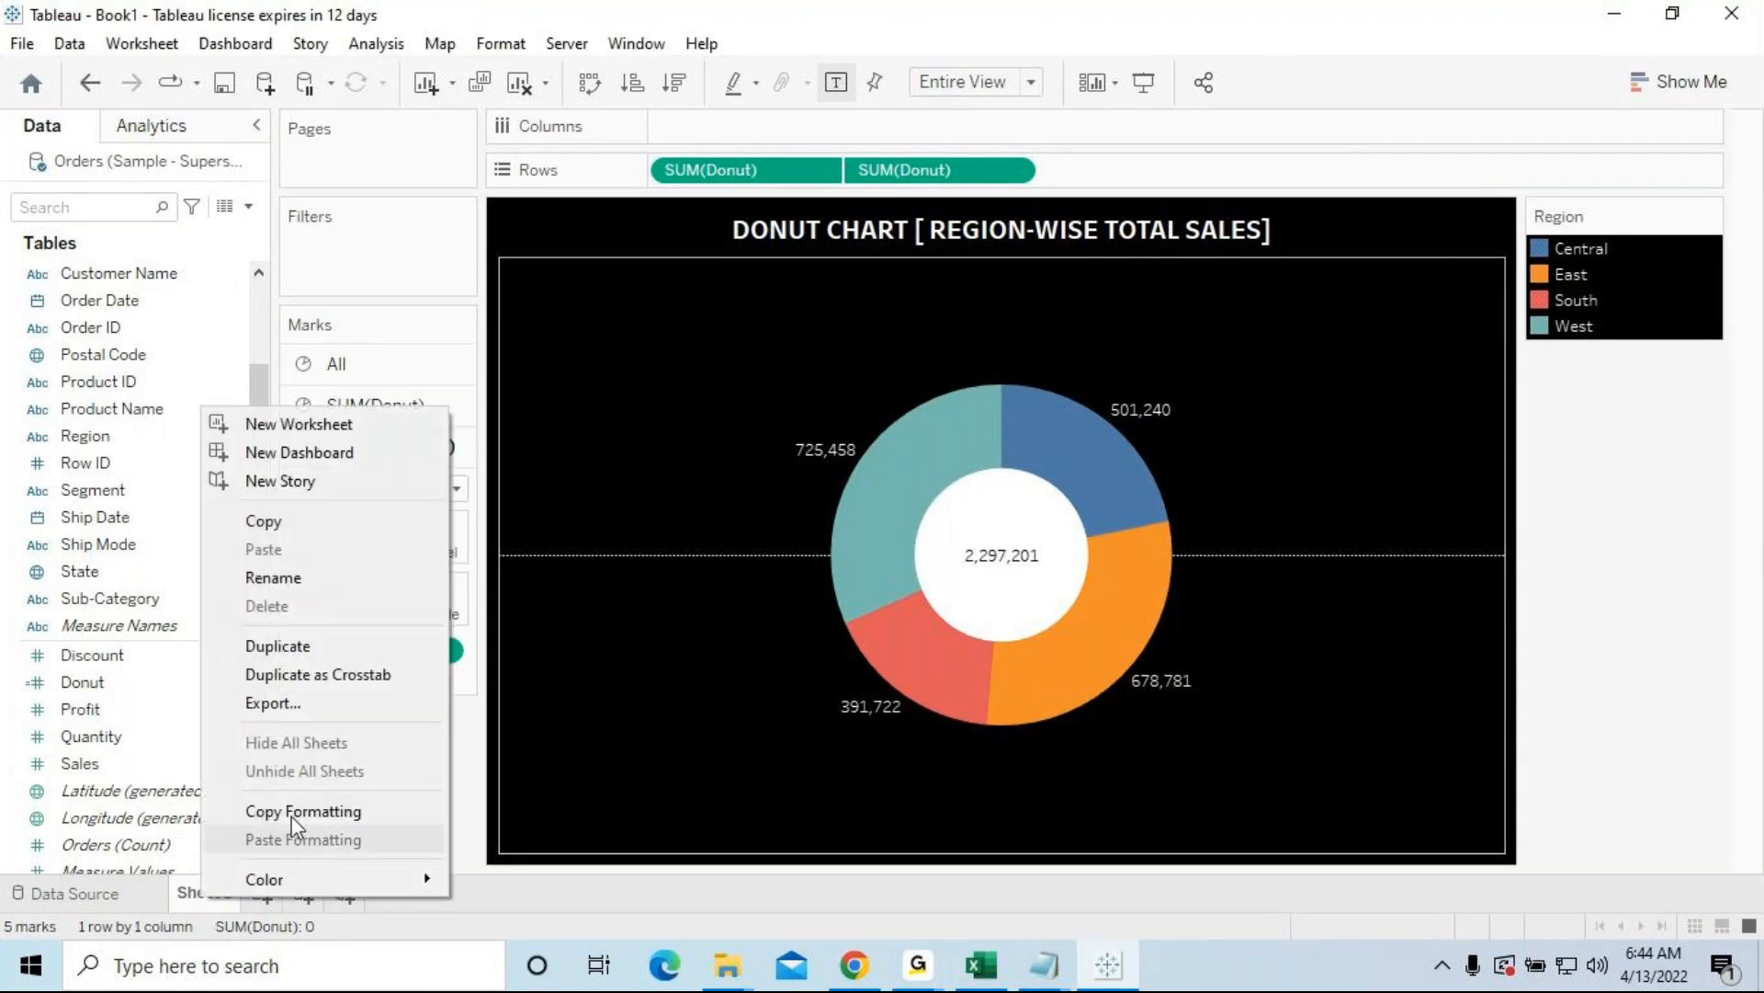
{"action": "left_click", "coordinate": [286, 580]}
{"action": "type", "text": "DONUT CHART"}
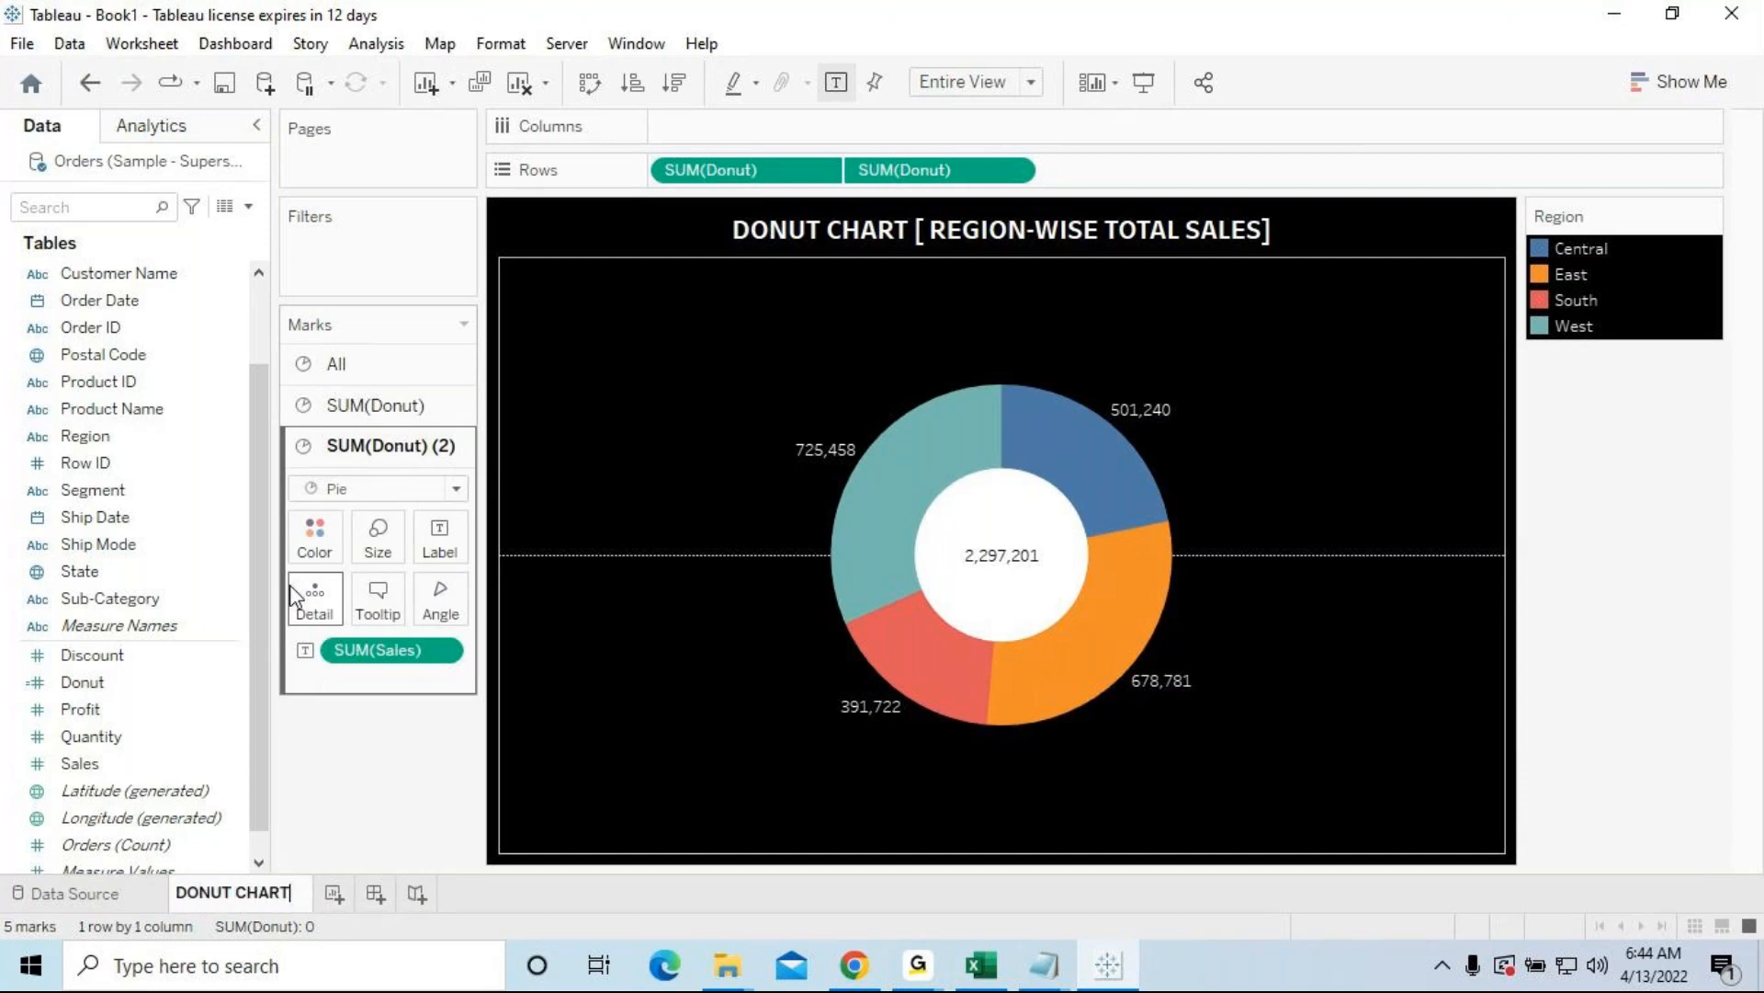
{"action": "key", "text": "Return"}
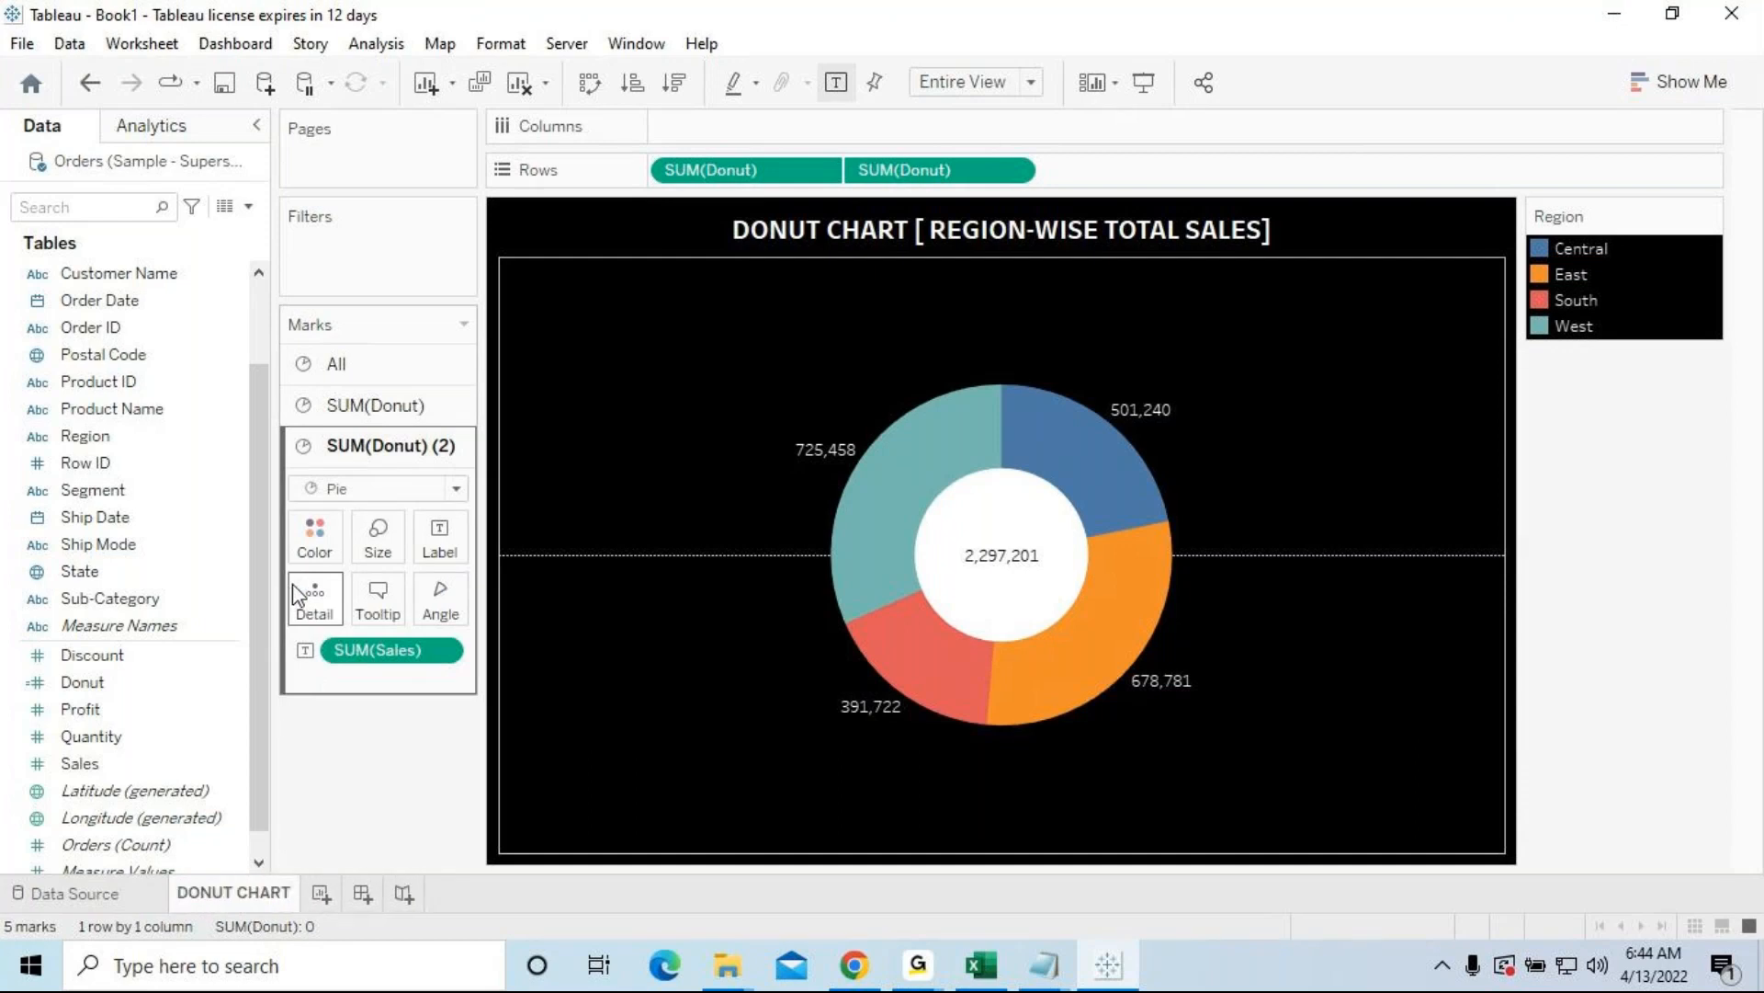
Step: Add a new worksheet and consult the Notepad note for the second chart type, Lollipop Chart
{"action": "left_click", "coordinate": [319, 895]}
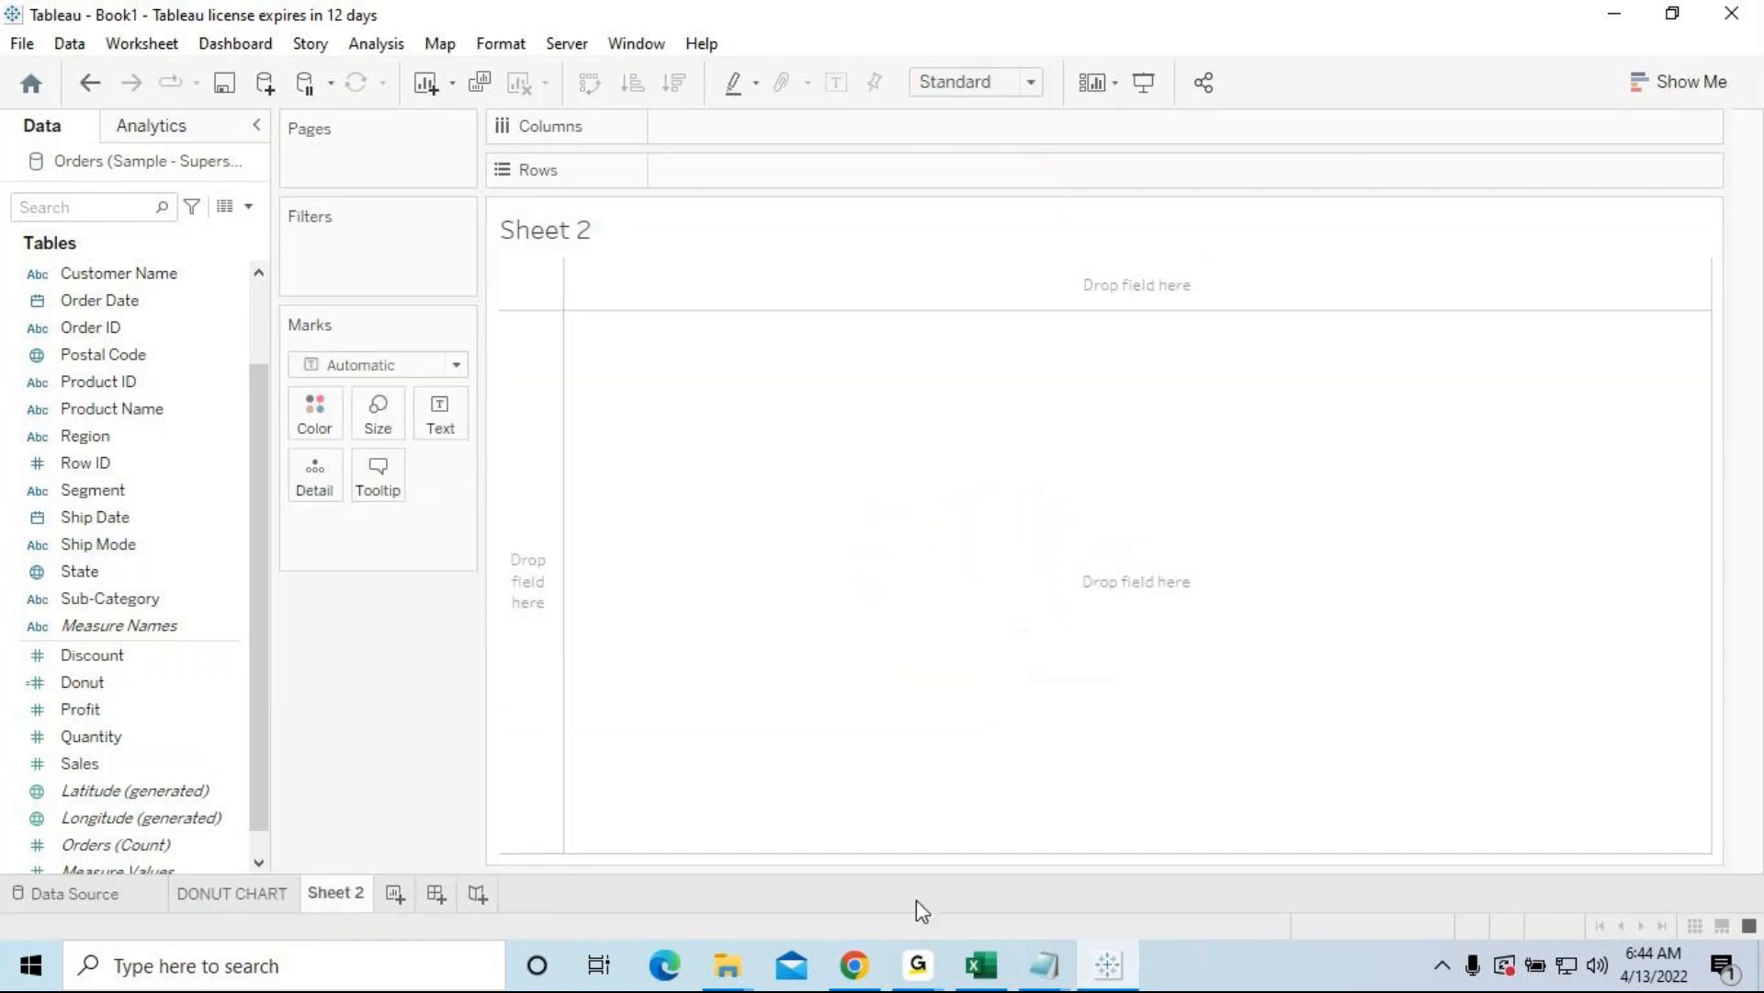
{"action": "left_click", "coordinate": [1045, 965]}
{"action": "left_click", "coordinate": [1137, 860]}
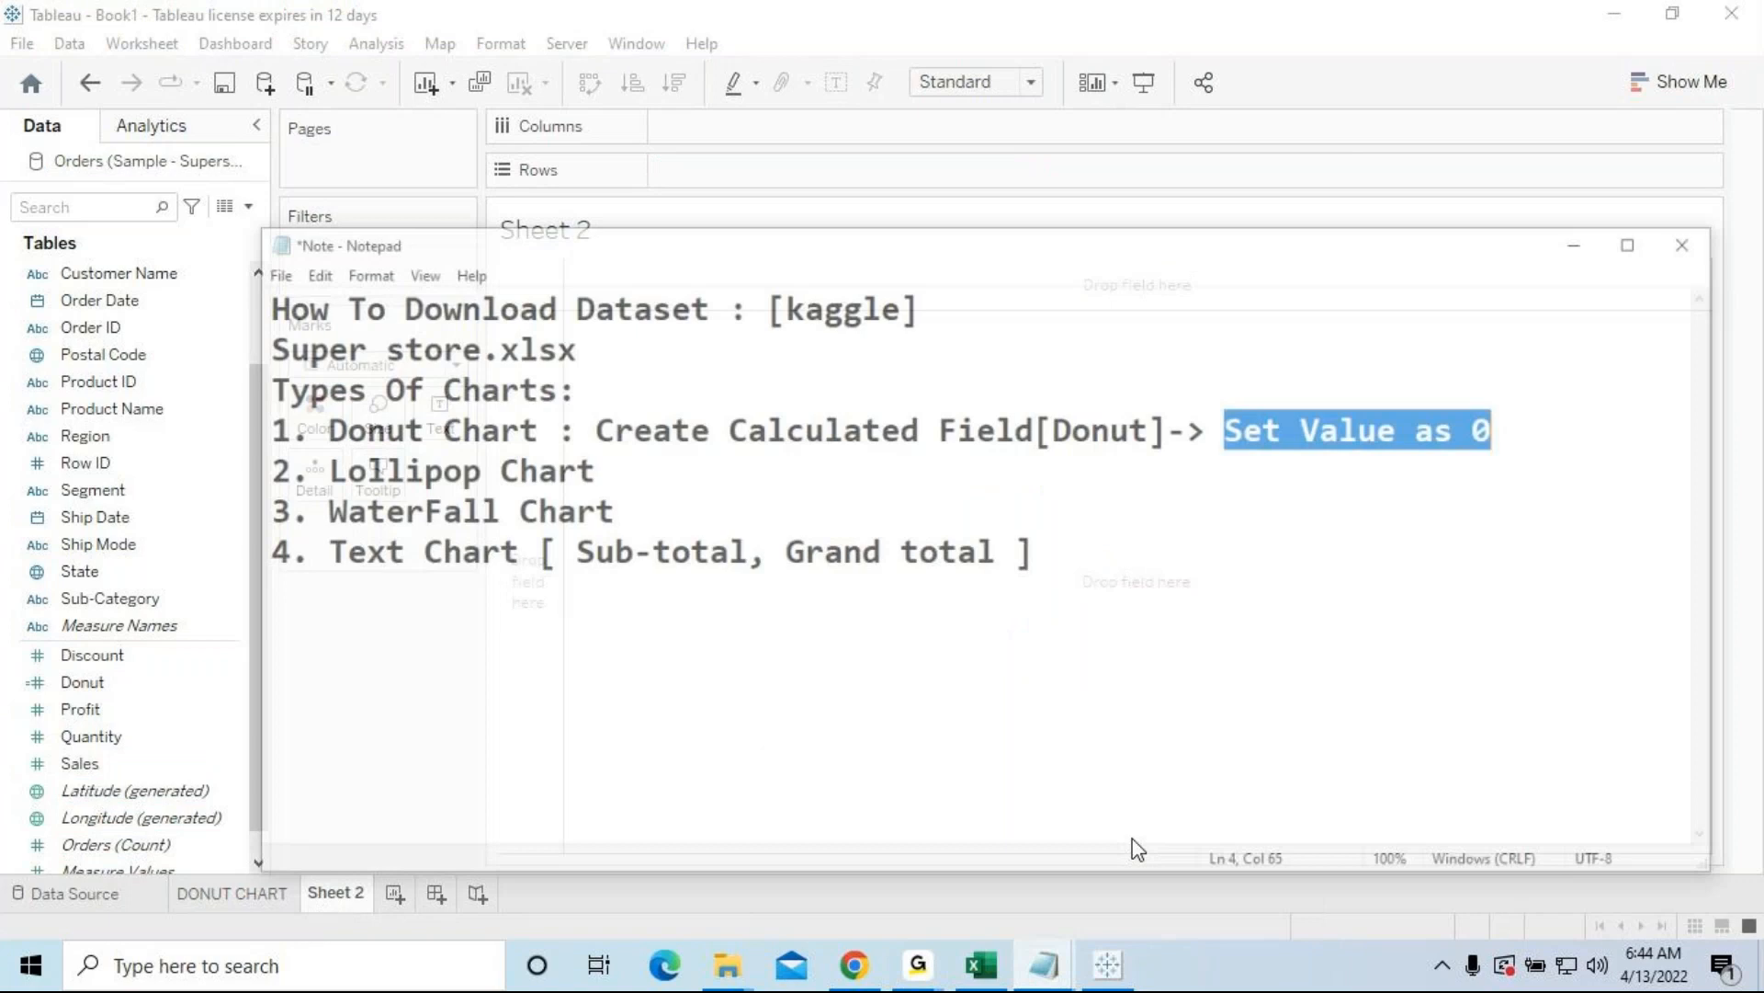
{"action": "left_click_drag", "start_coordinate": [588, 419], "coordinate": [258, 428]}
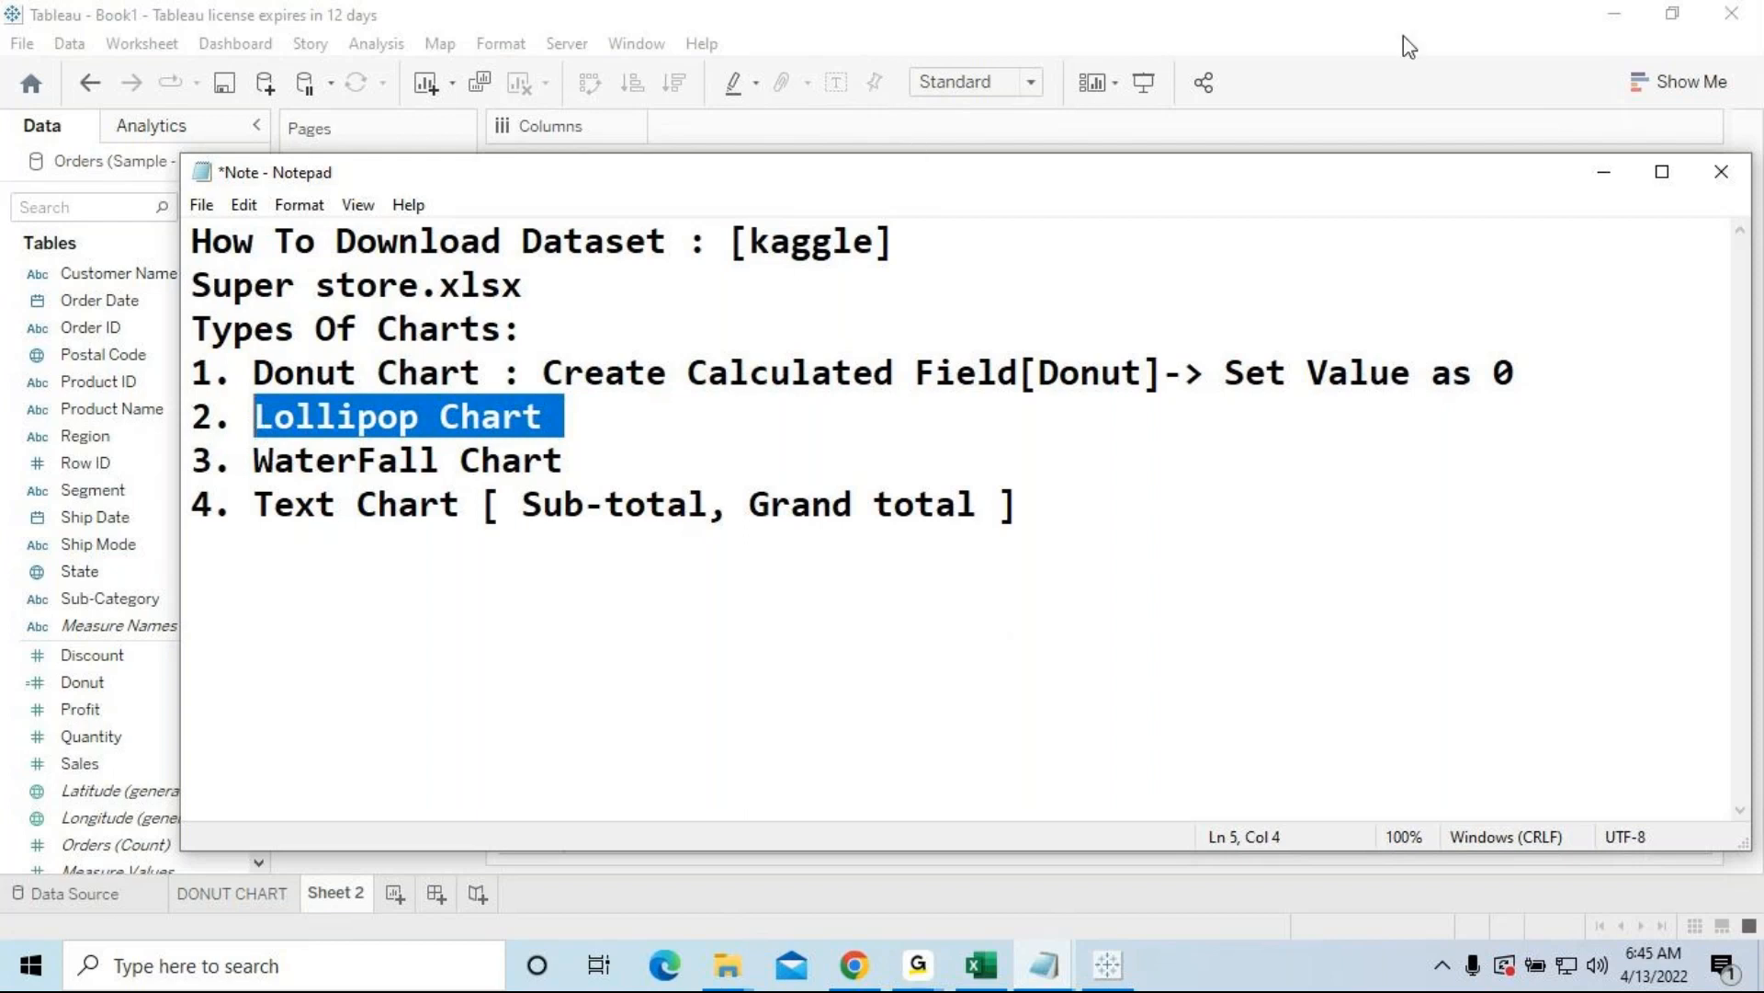
{"action": "left_click", "coordinate": [1602, 174]}
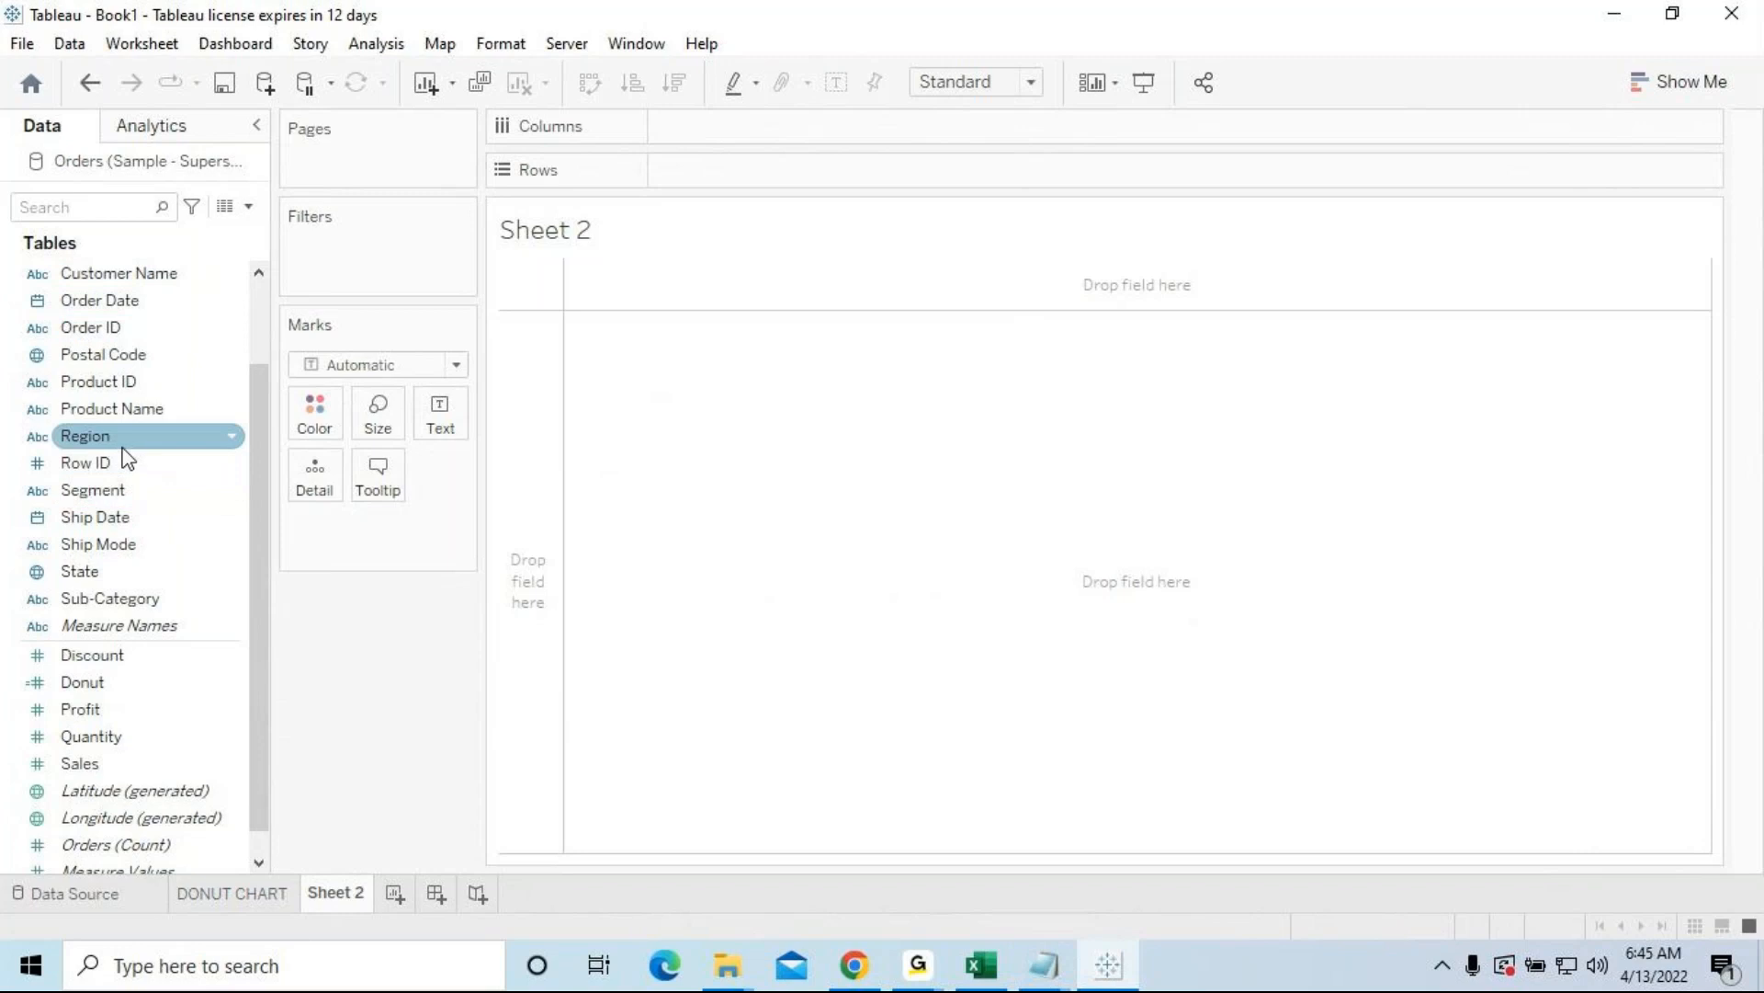
{"action": "scroll", "coordinate": [115, 434], "scroll_direction": "up", "scroll_amount": 2}
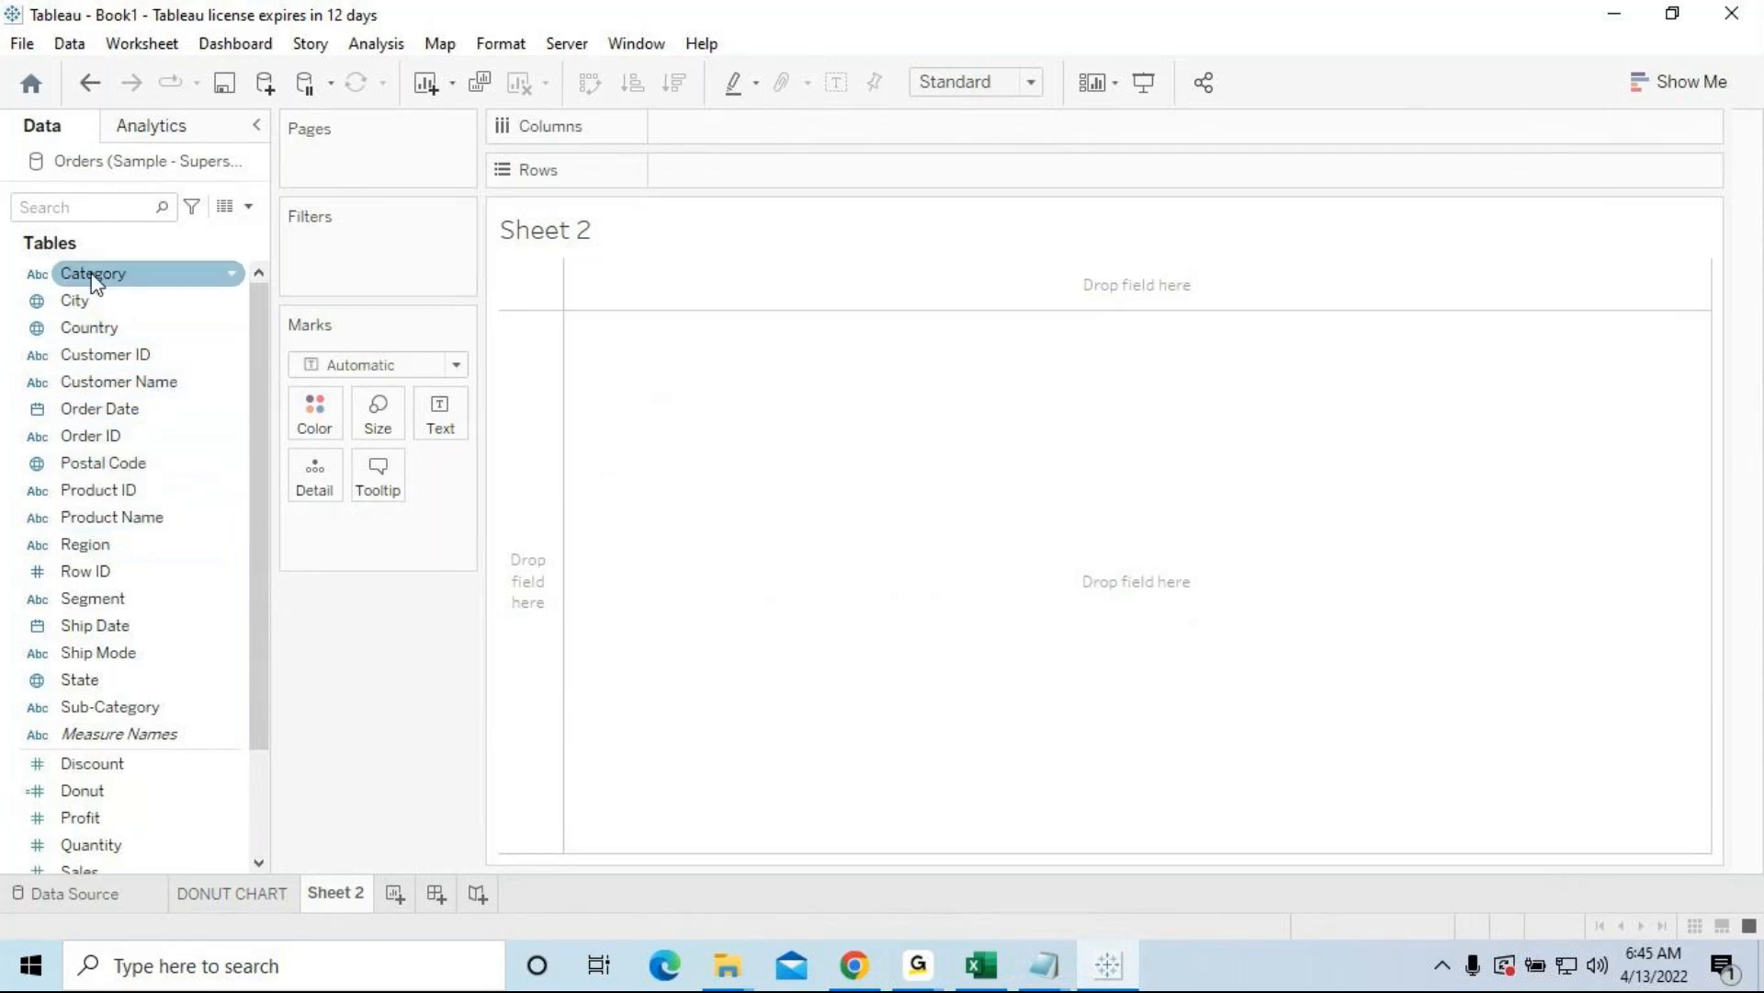
{"action": "left_click_drag", "start_coordinate": [141, 280], "coordinate": [717, 143]}
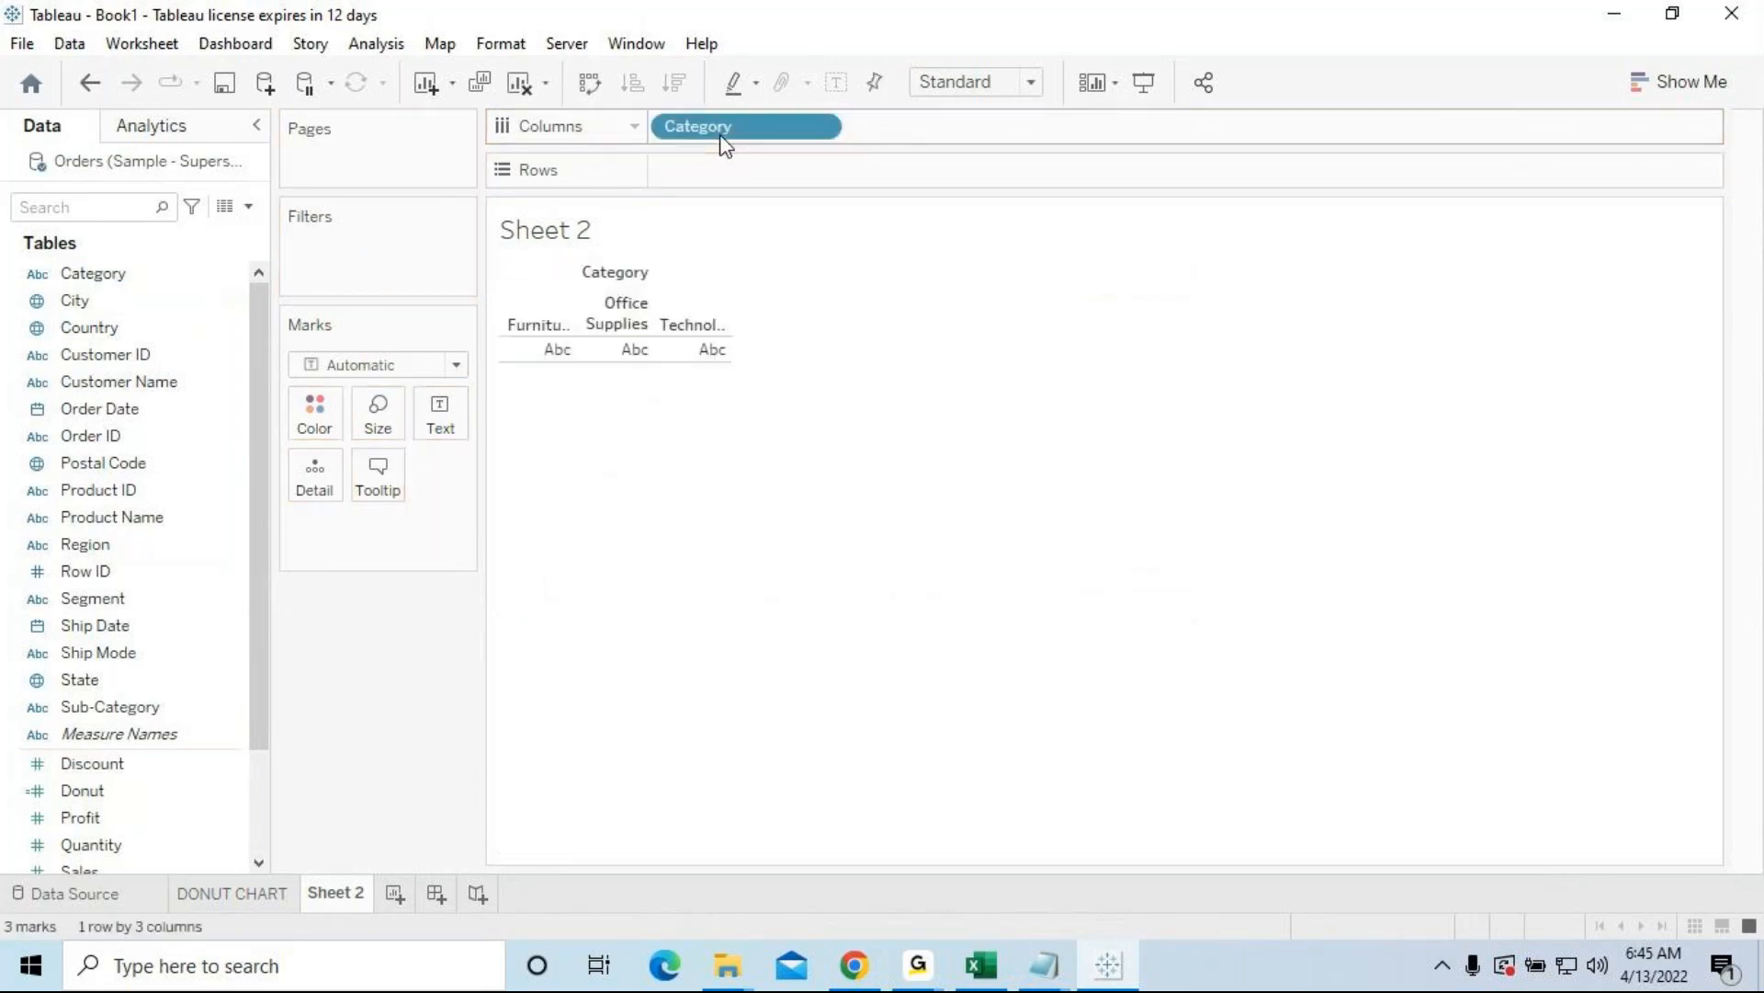
{"action": "left_click_drag", "start_coordinate": [723, 138], "coordinate": [393, 731]}
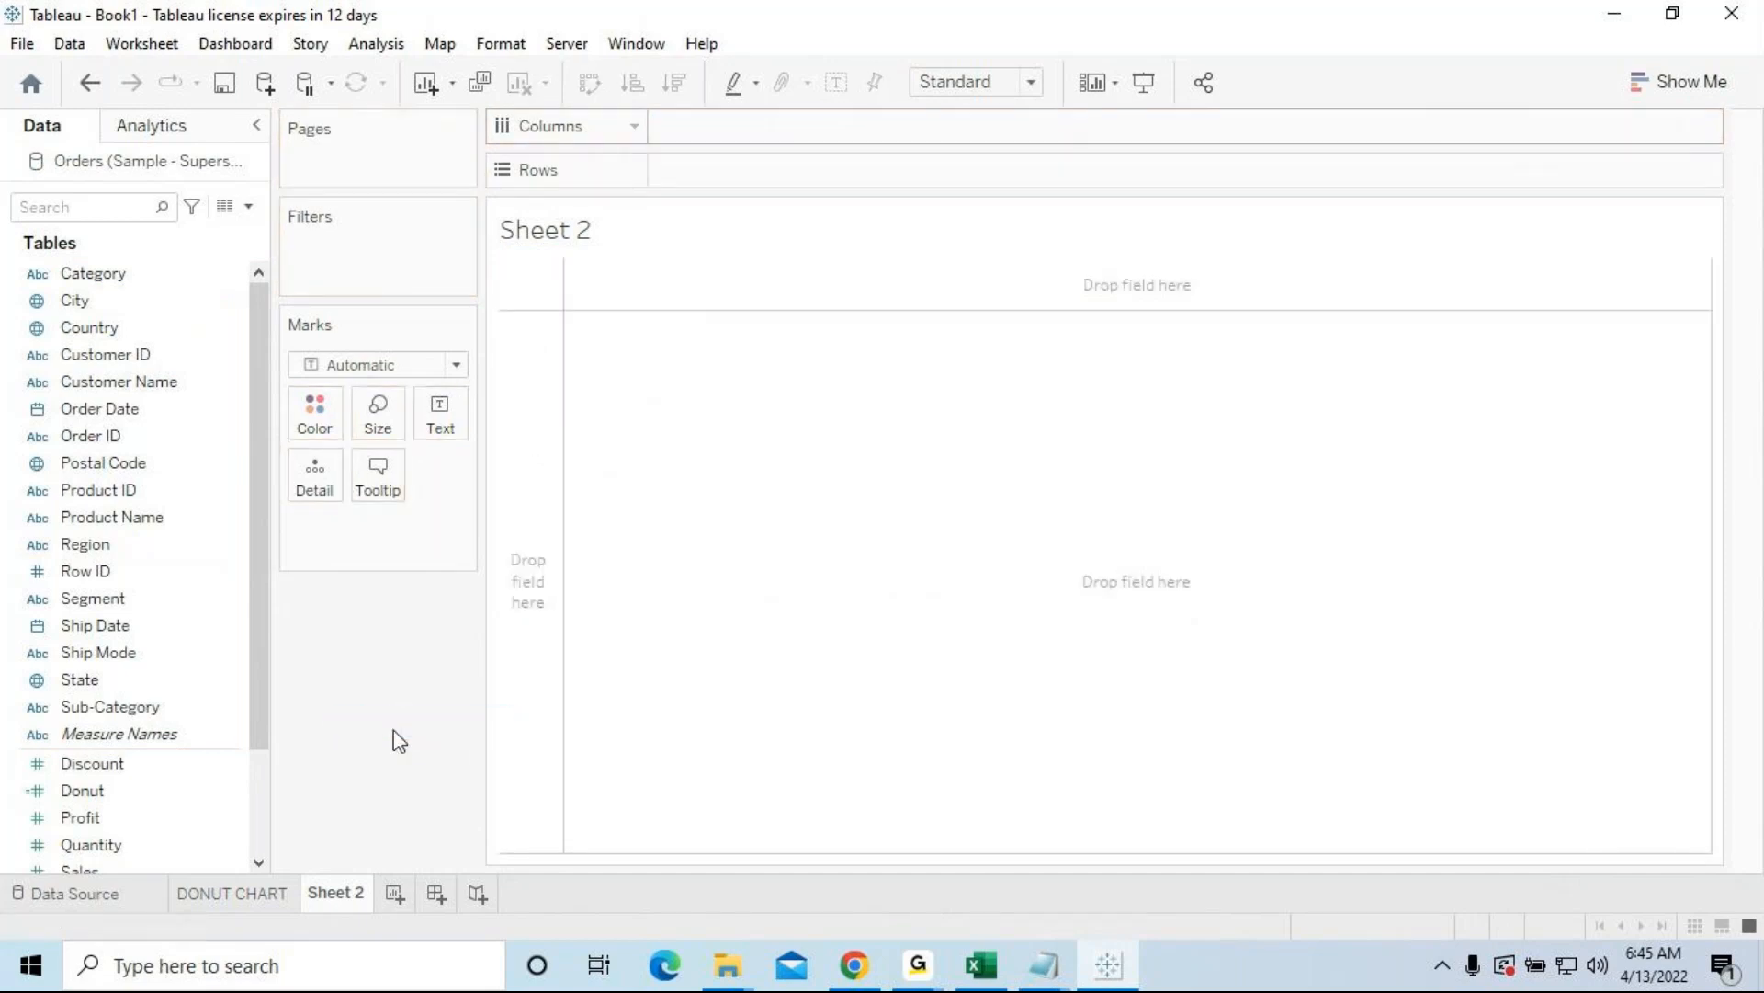
Step: Place the Sub-Category field on Columns and look through its column headers
{"action": "left_click", "coordinate": [140, 706]}
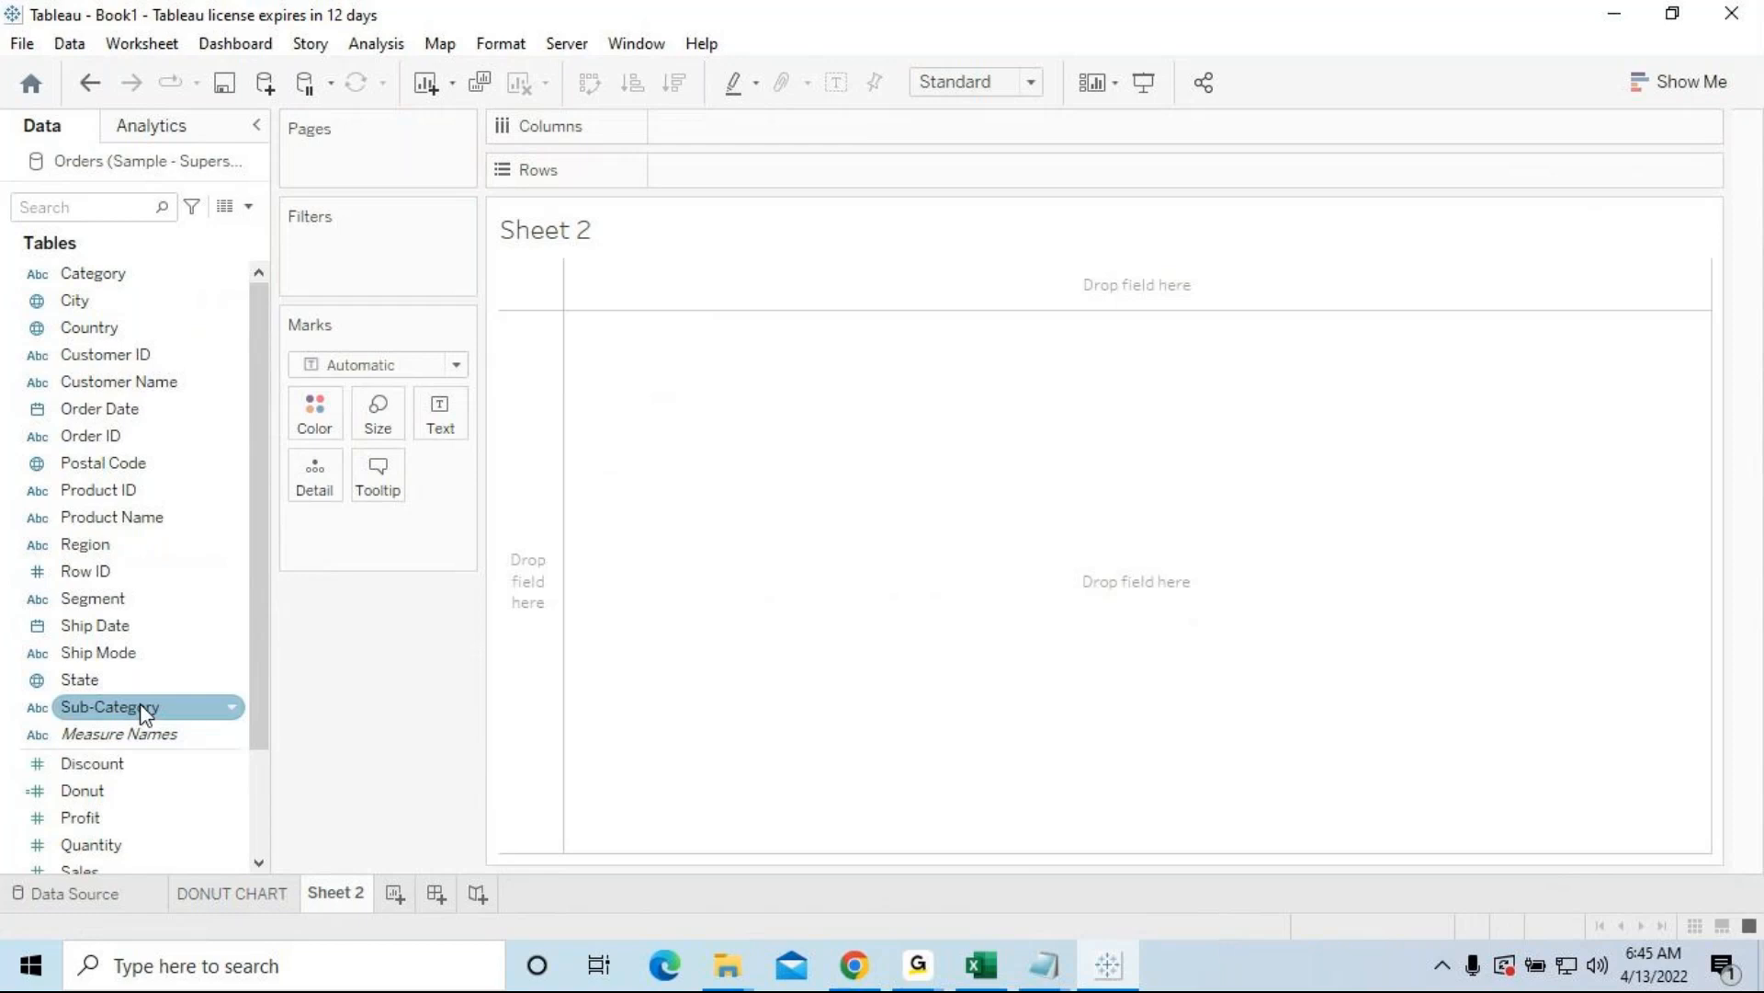
{"action": "mouse_move", "coordinate": [144, 712]}
{"action": "left_mouse_down"}
{"action": "mouse_move", "coordinate": [654, 184]}
{"action": "mouse_move", "coordinate": [776, 131]}
{"action": "left_mouse_up"}
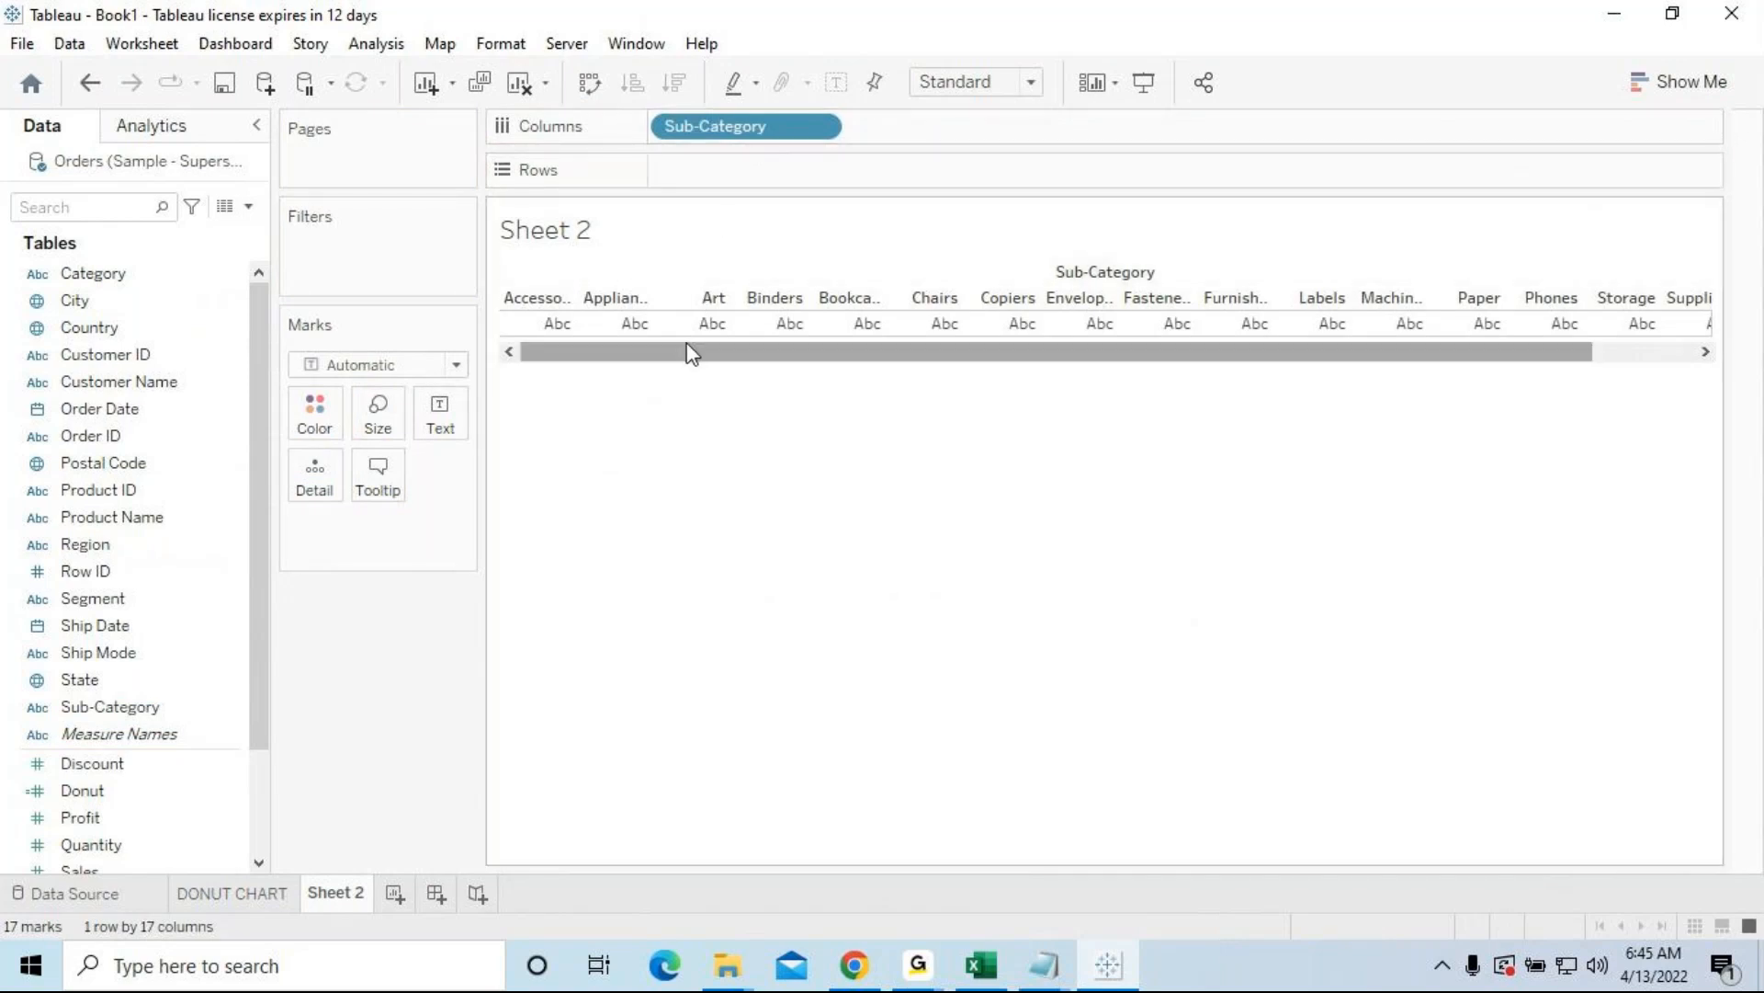
{"action": "left_click_drag", "start_coordinate": [680, 352], "coordinate": [854, 358]}
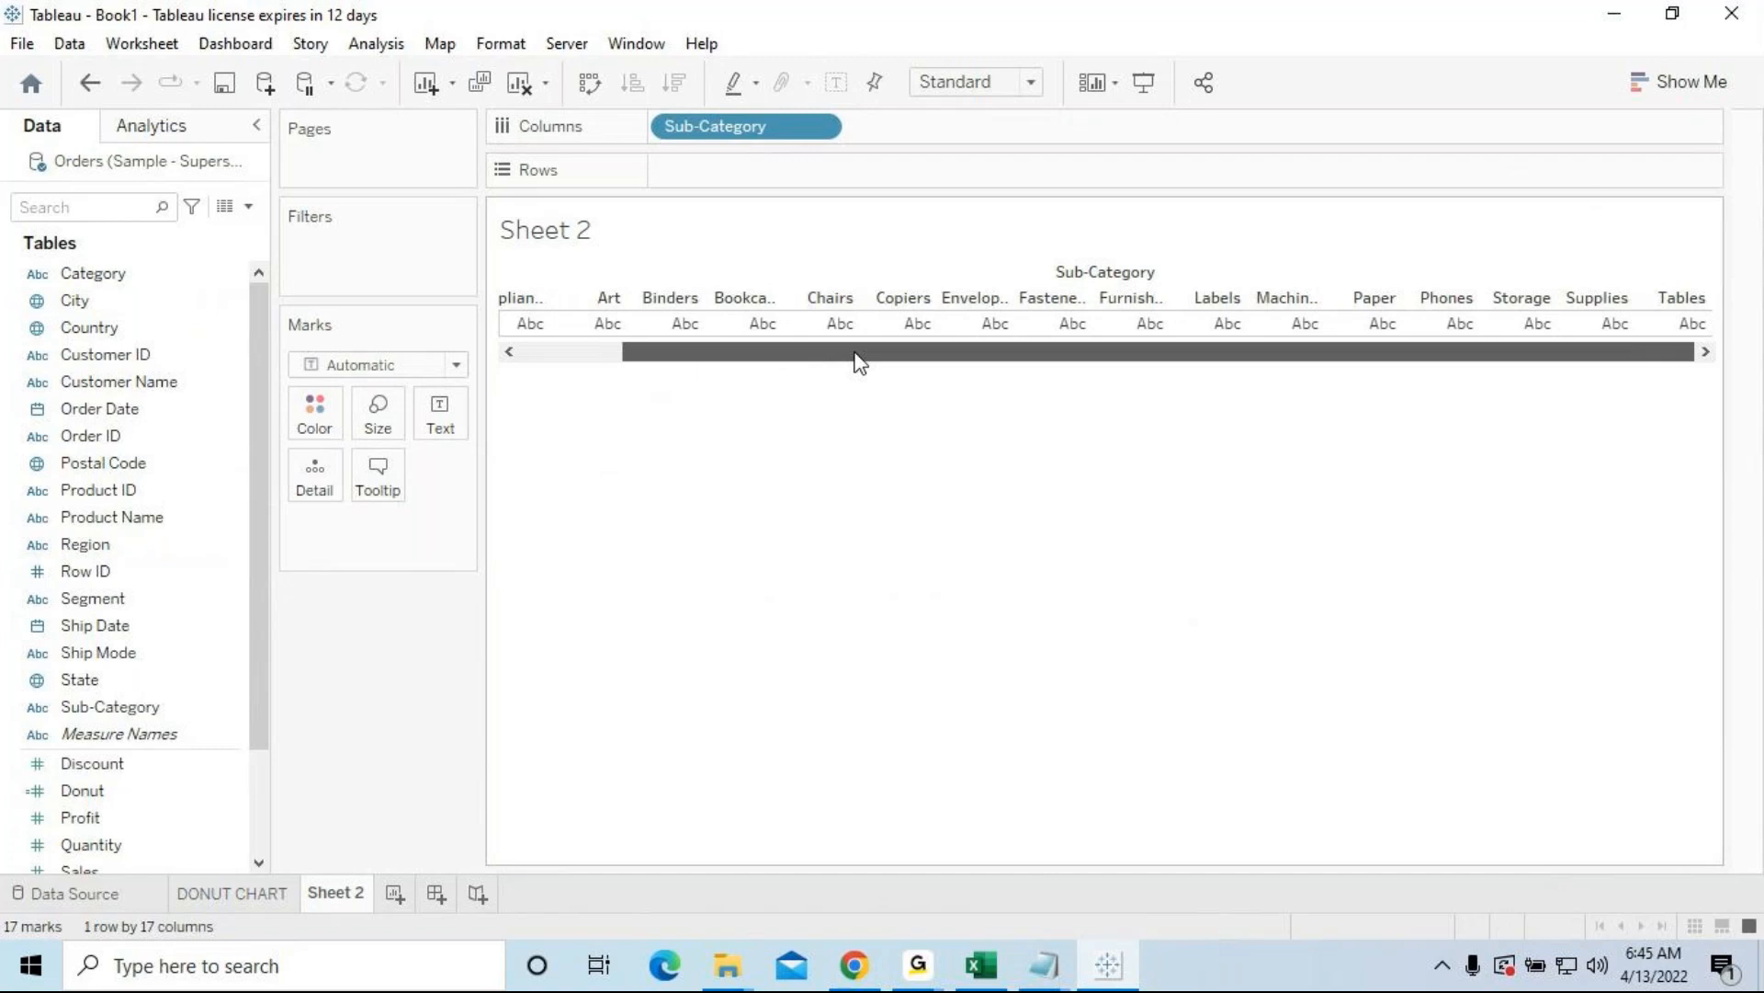
{"action": "left_click_drag", "start_coordinate": [859, 361], "coordinate": [708, 354]}
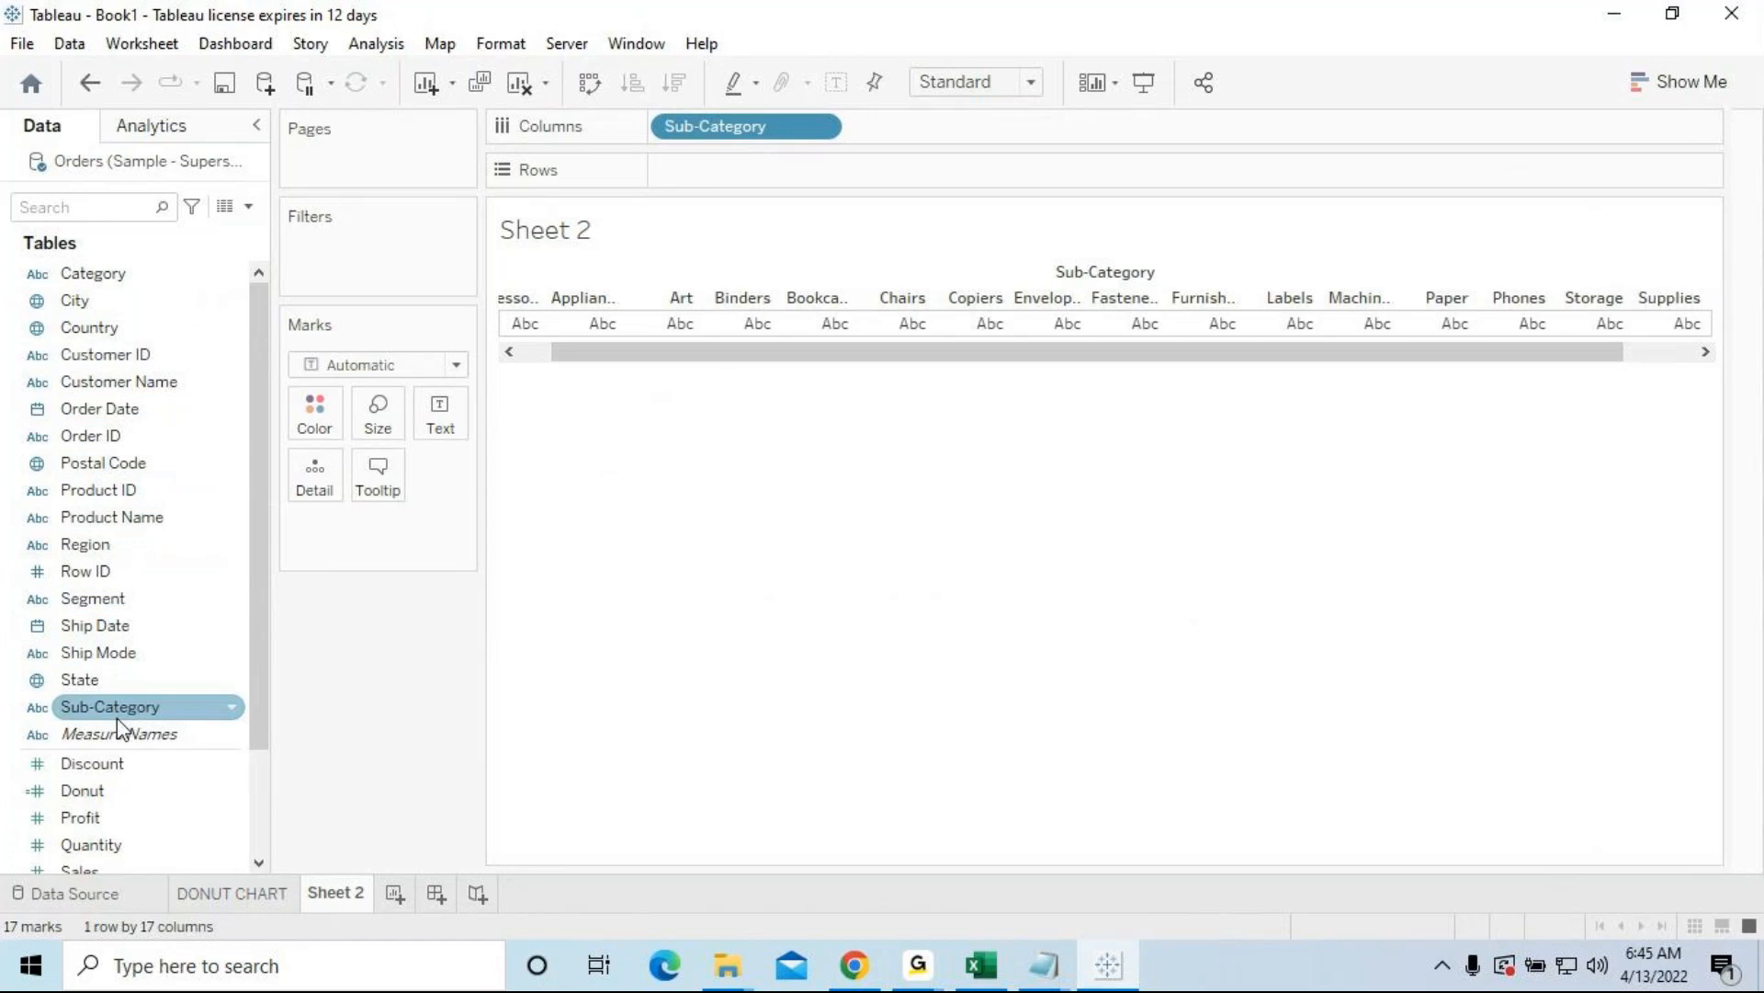
{"action": "left_click_drag", "start_coordinate": [140, 695], "coordinate": [696, 130]}
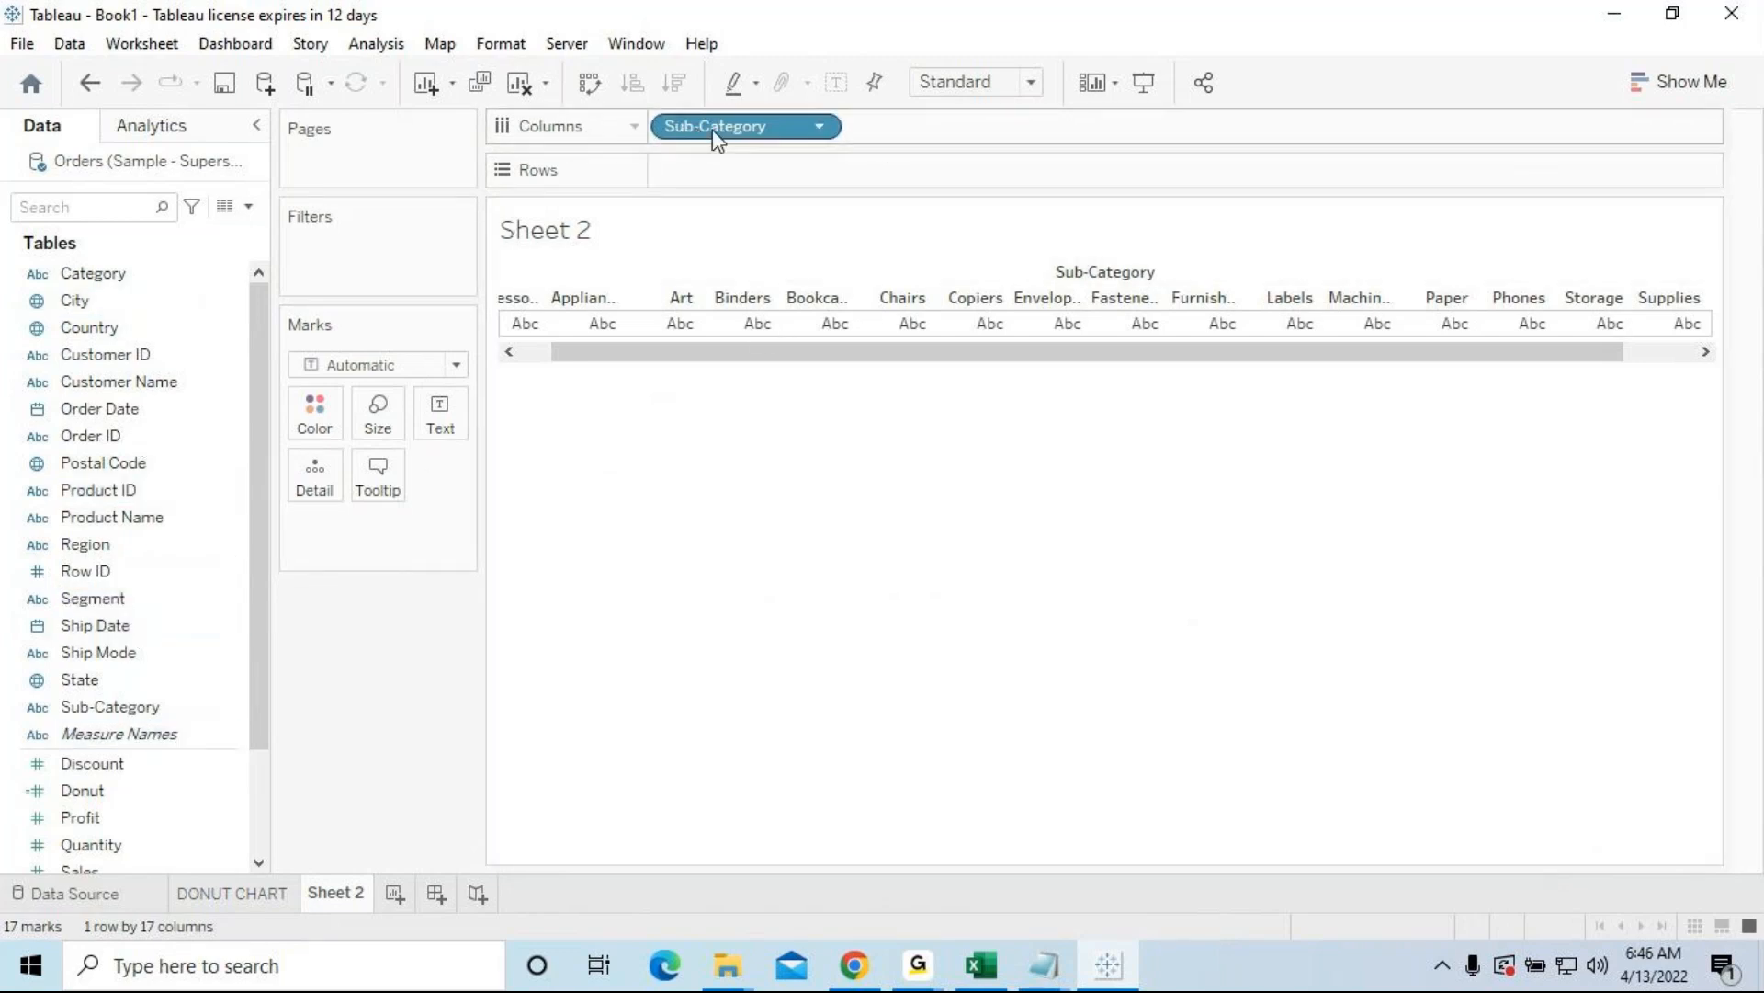
Step: Add Sales to Rows and duplicate the SUM(Sales) pill beside it to get two Sales bar charts
{"action": "scroll", "coordinate": [81, 697], "scroll_direction": "down", "scroll_amount": 2}
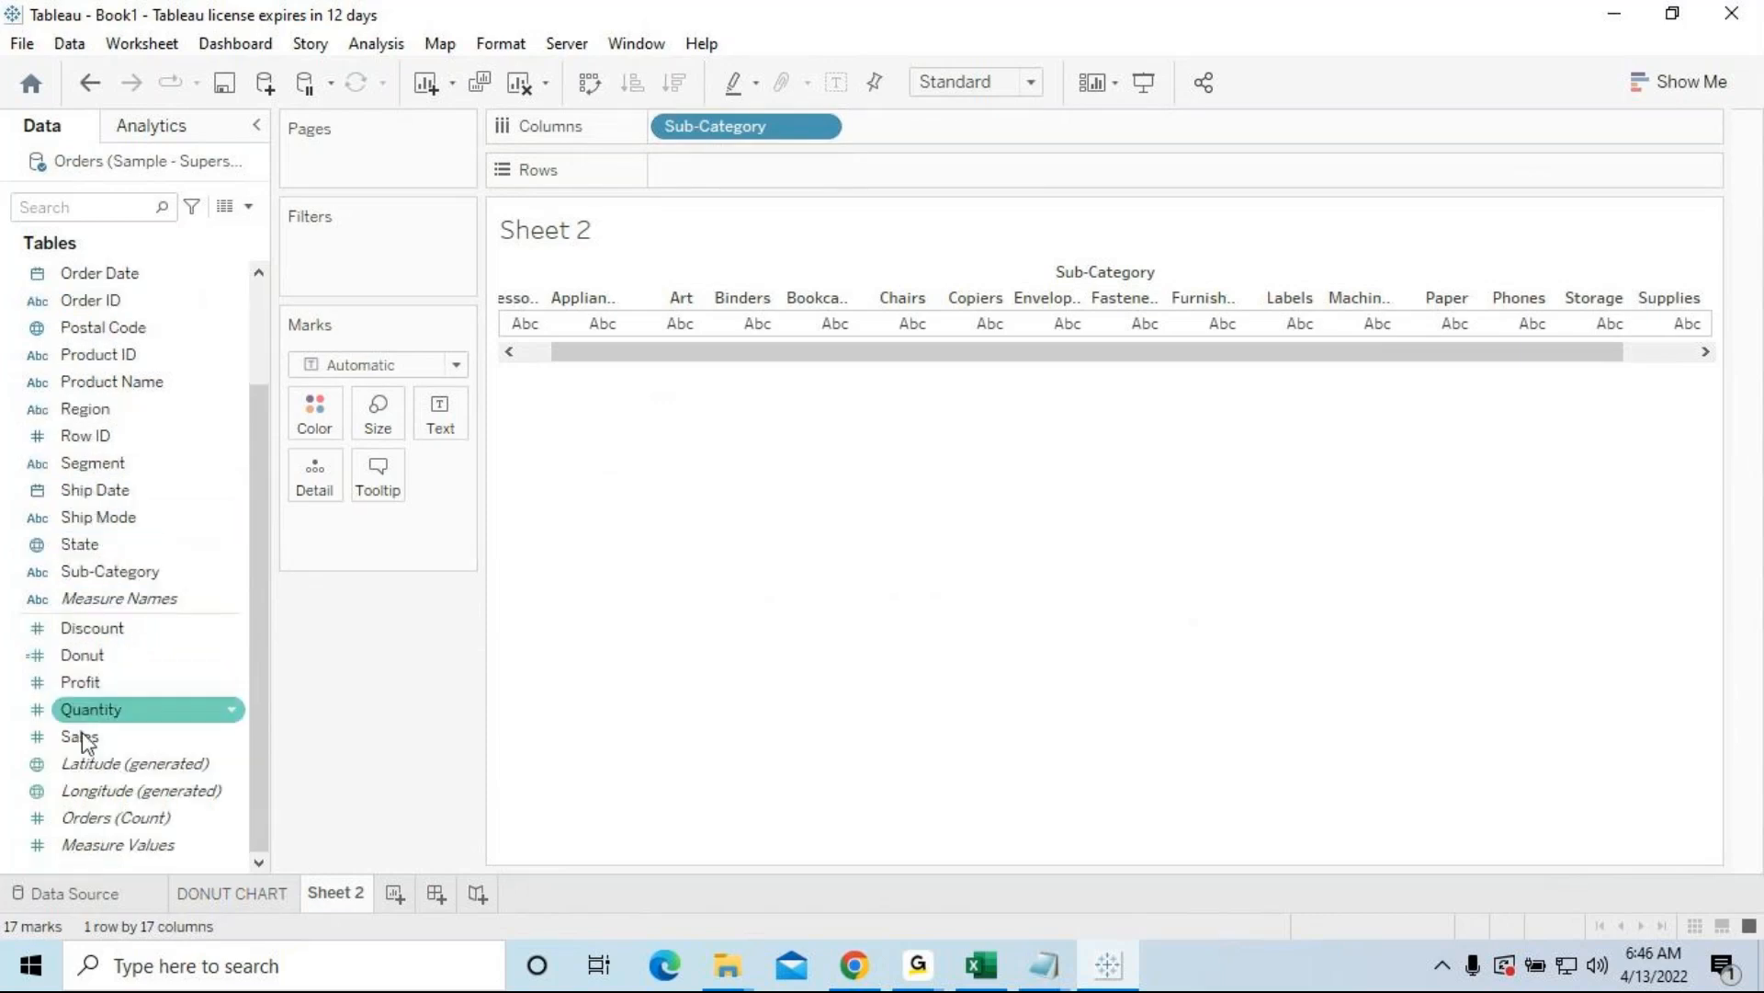
{"action": "mouse_move", "coordinate": [112, 740]}
{"action": "left_mouse_down"}
{"action": "mouse_move", "coordinate": [402, 580]}
{"action": "mouse_move", "coordinate": [757, 152]}
{"action": "mouse_move", "coordinate": [733, 189]}
{"action": "left_mouse_up"}
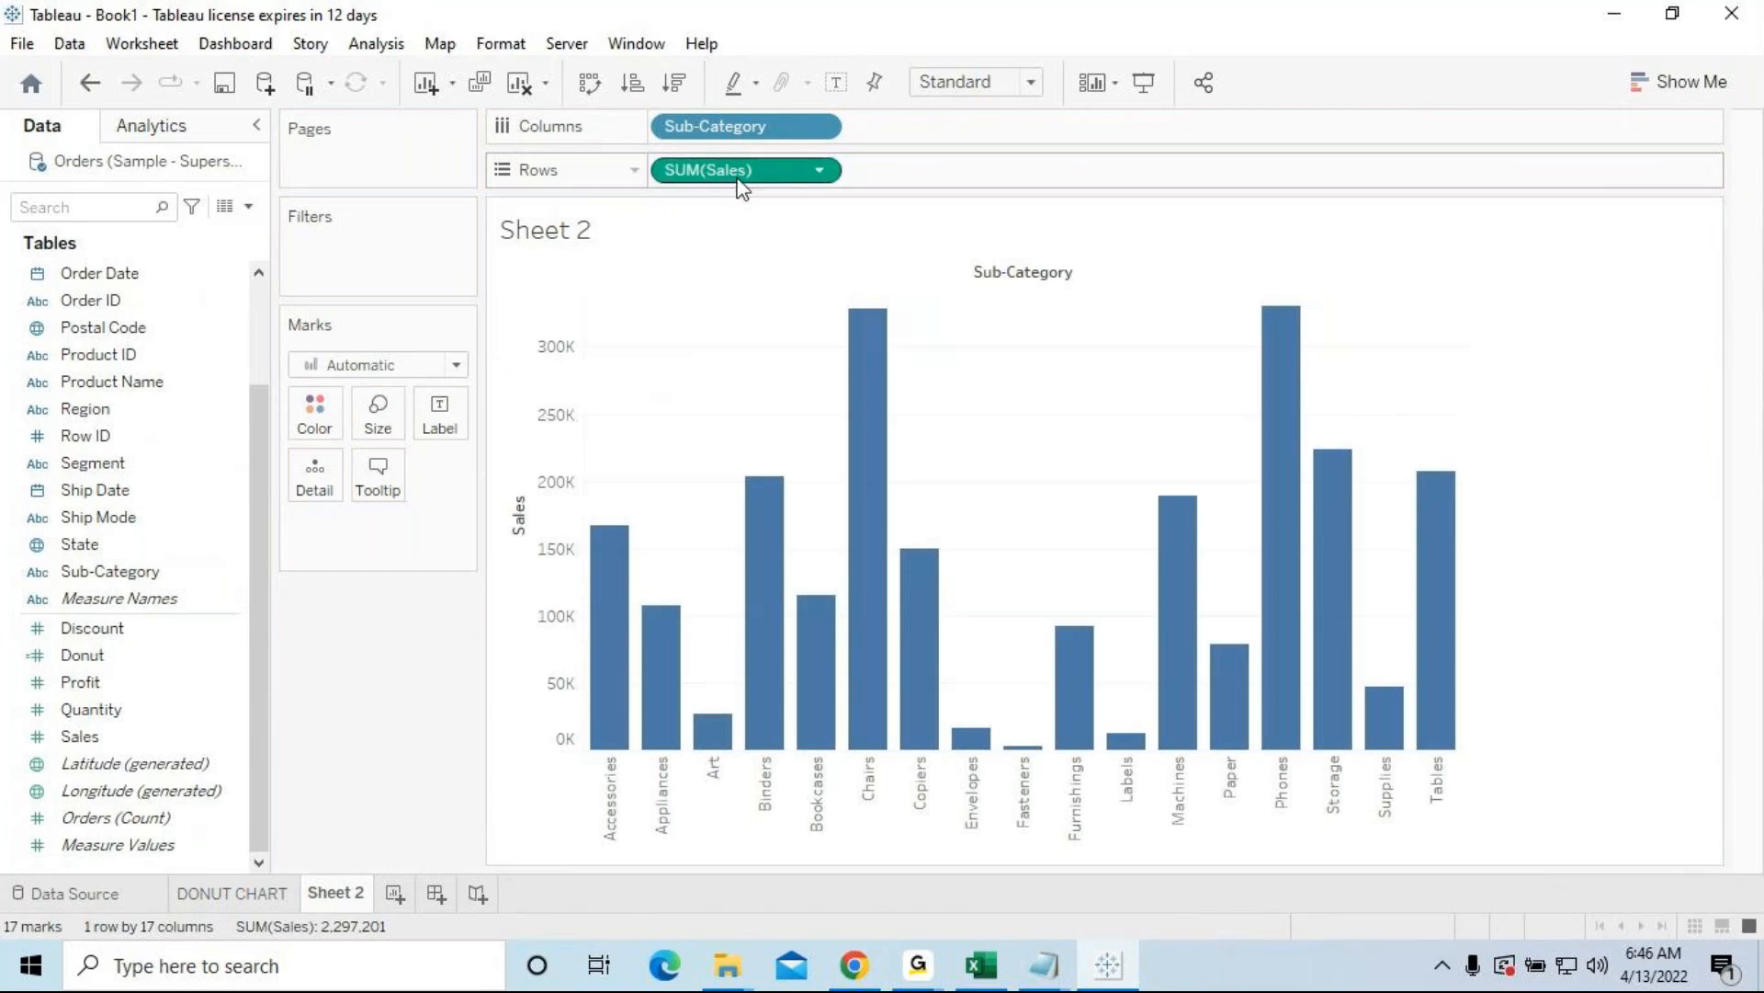
{"action": "left_click_drag", "start_coordinate": [775, 178], "coordinate": [1001, 174]}
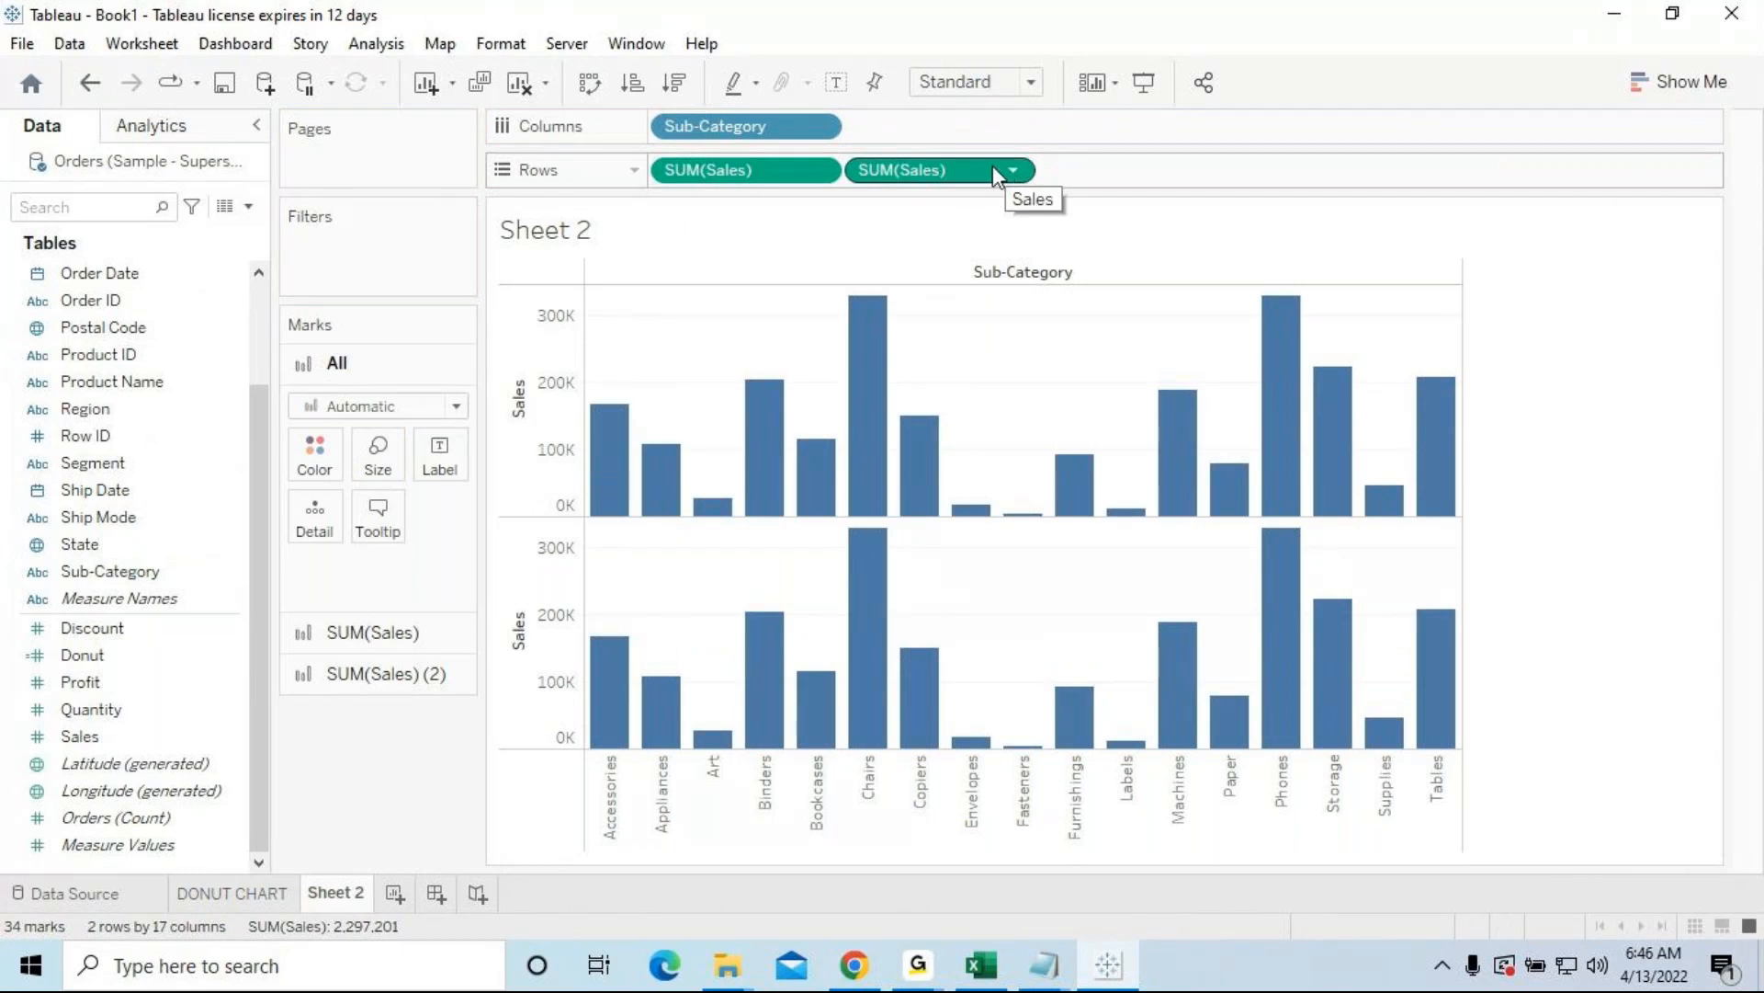
Step: Replace the duplicated SUM(Sales) pill on Rows with a second Sales field taken from the data source's measures
{"action": "key", "text": "ctrl+z"}
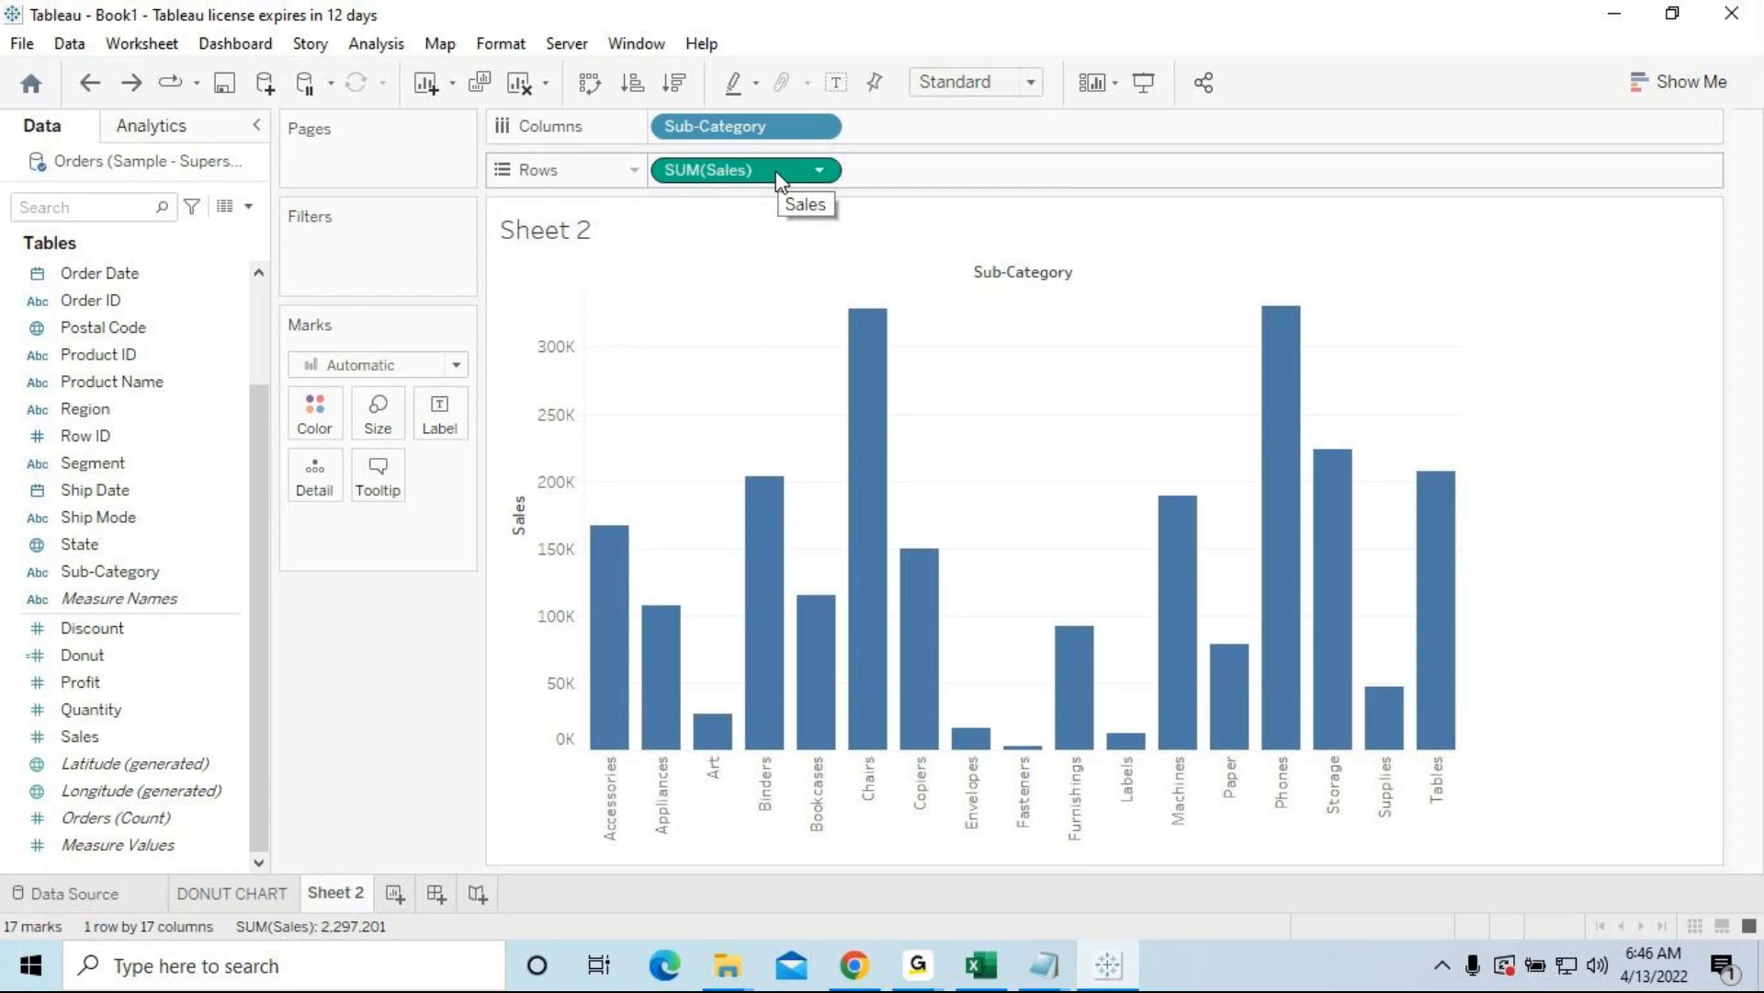
{"action": "left_click_drag", "start_coordinate": [779, 179], "coordinate": [1007, 171]}
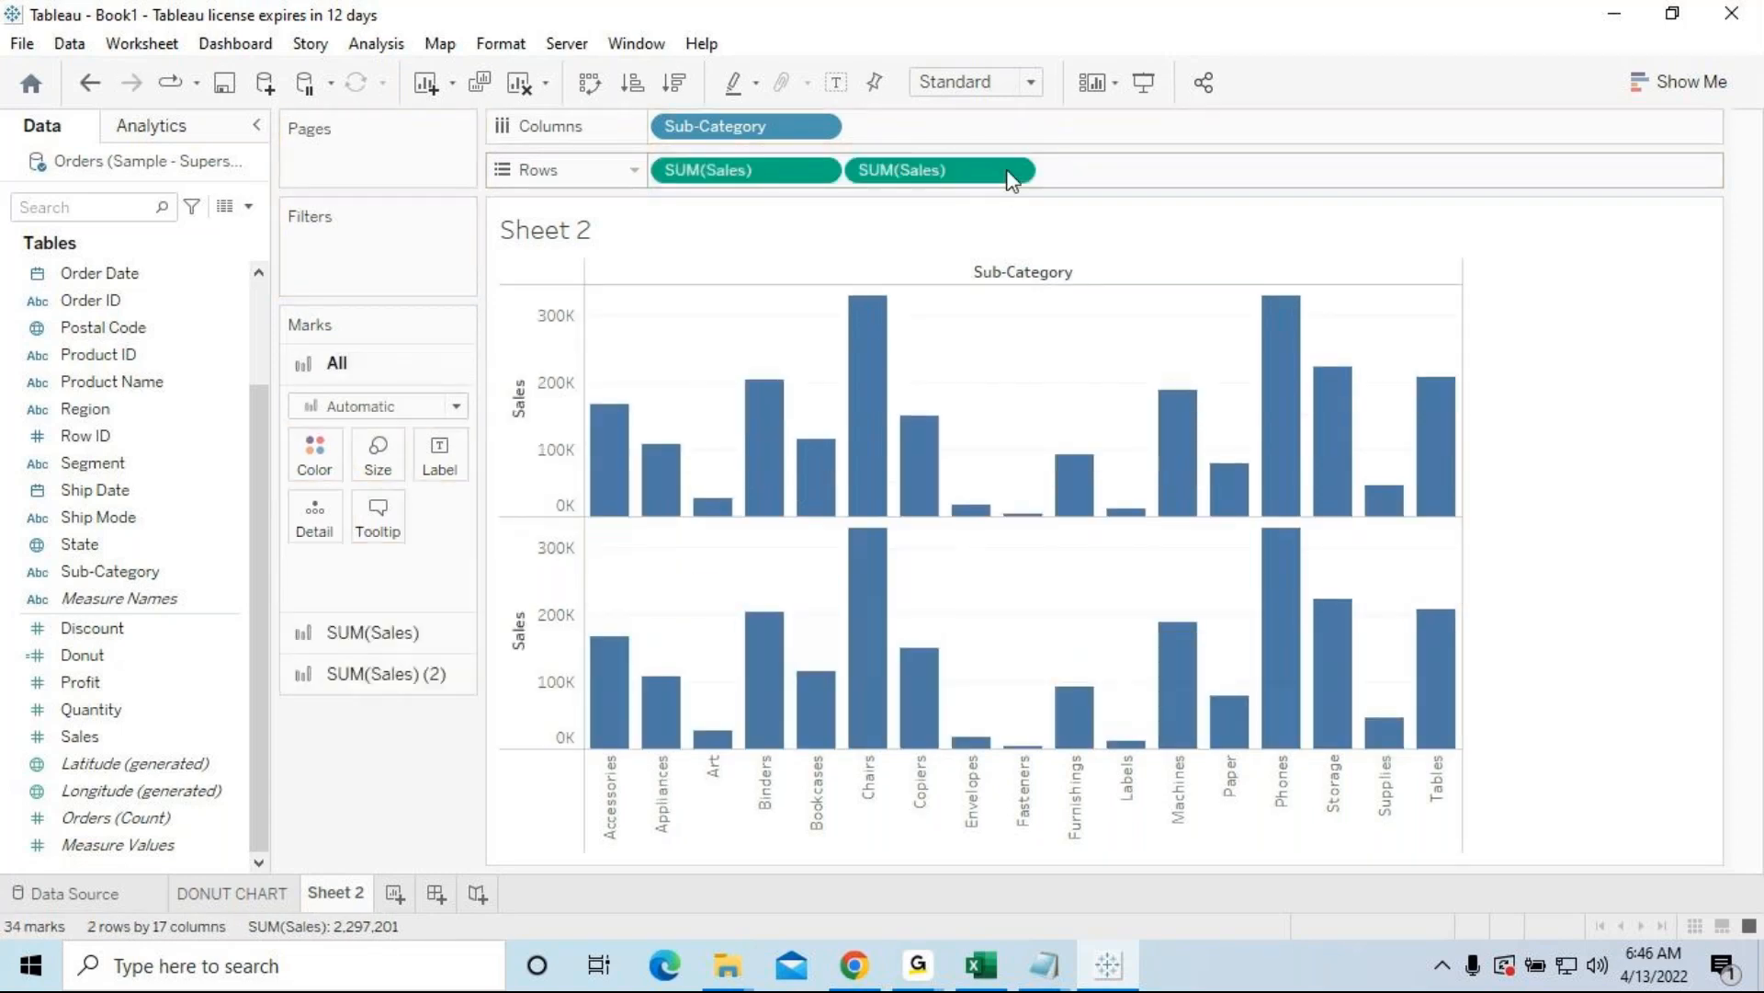
{"action": "left_click_drag", "start_coordinate": [1012, 180], "coordinate": [406, 753]}
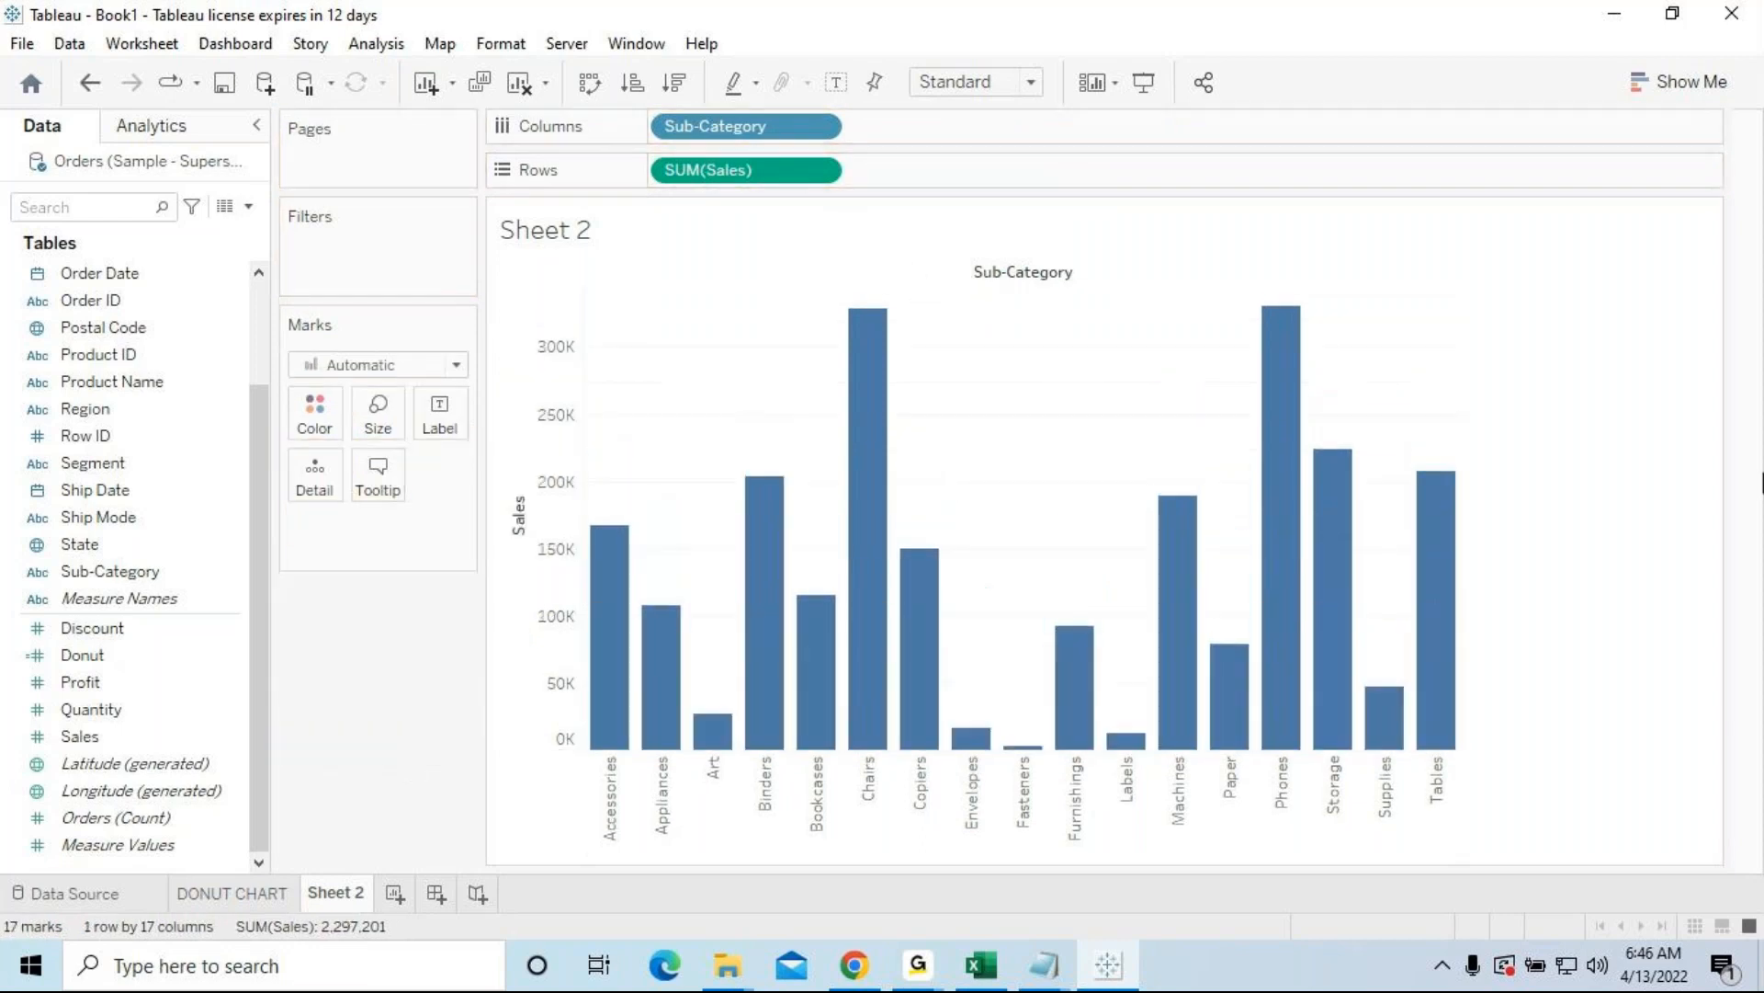
{"action": "left_click", "coordinate": [74, 768]}
{"action": "mouse_move", "coordinate": [92, 736]}
{"action": "left_mouse_down"}
{"action": "mouse_move", "coordinate": [217, 650]}
{"action": "mouse_move", "coordinate": [579, 196]}
{"action": "mouse_move", "coordinate": [923, 171]}
{"action": "left_mouse_up"}
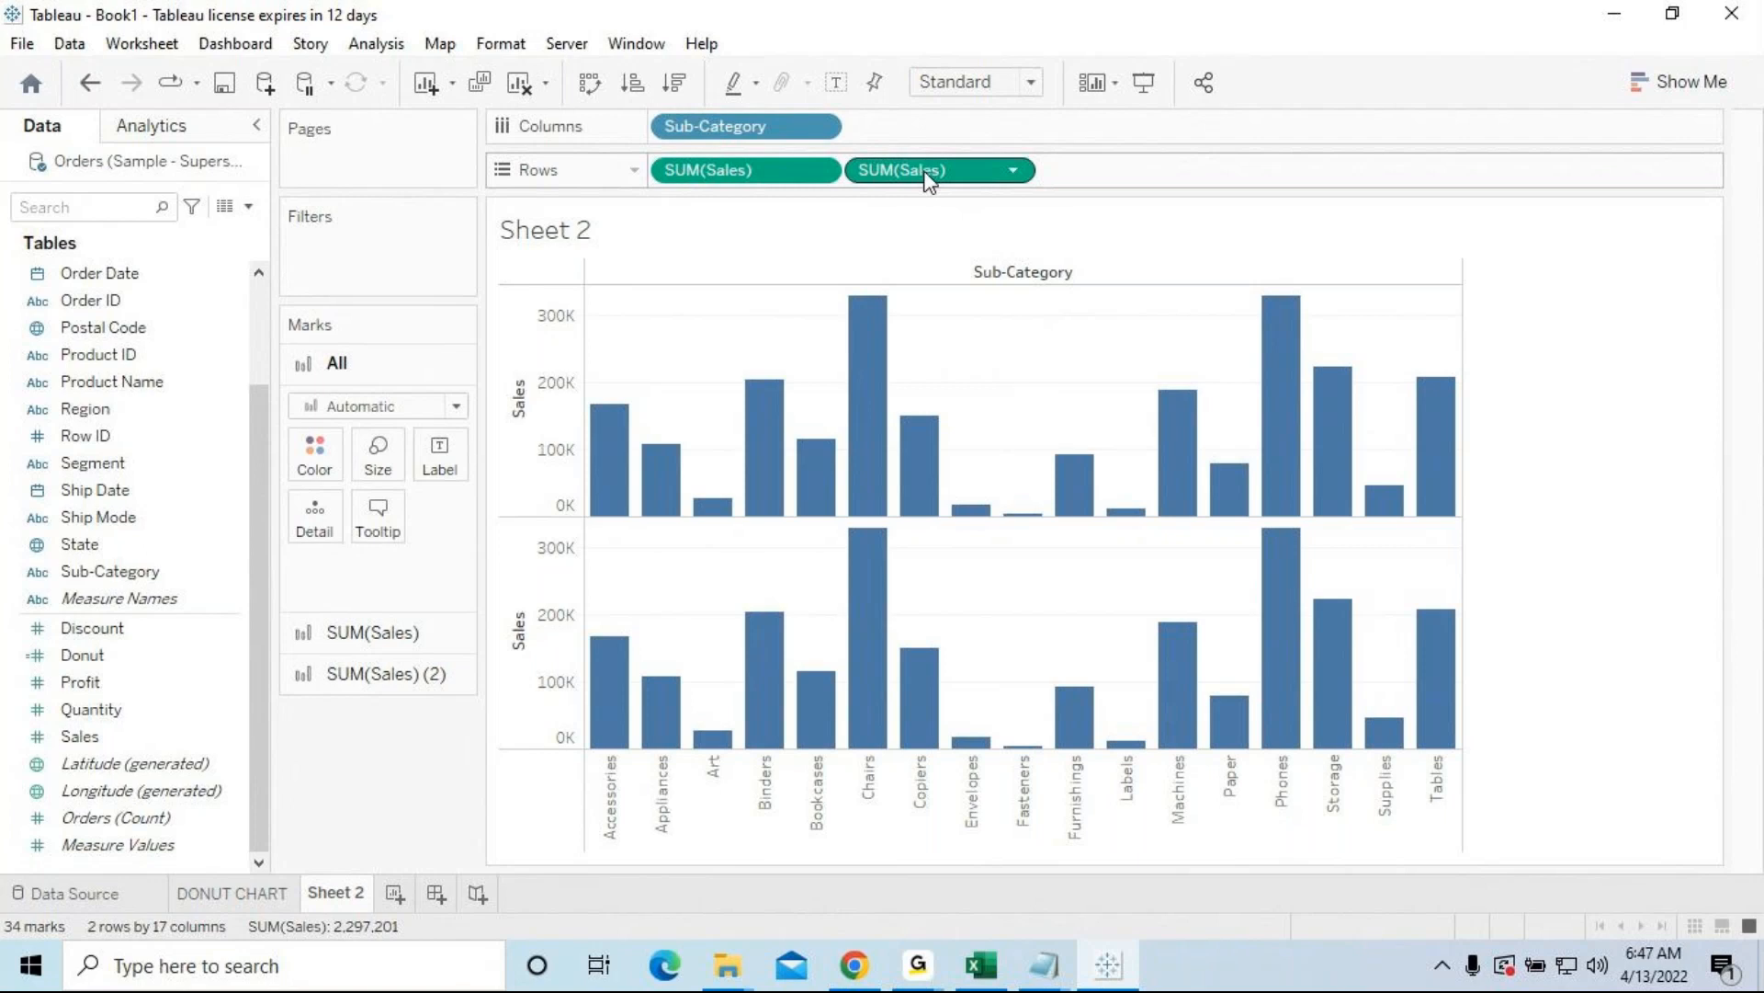
Step: Combine the two Sales charts by setting the second SUM(Sales) pill on Rows to Dual Axis
{"action": "left_click", "coordinate": [1012, 171]}
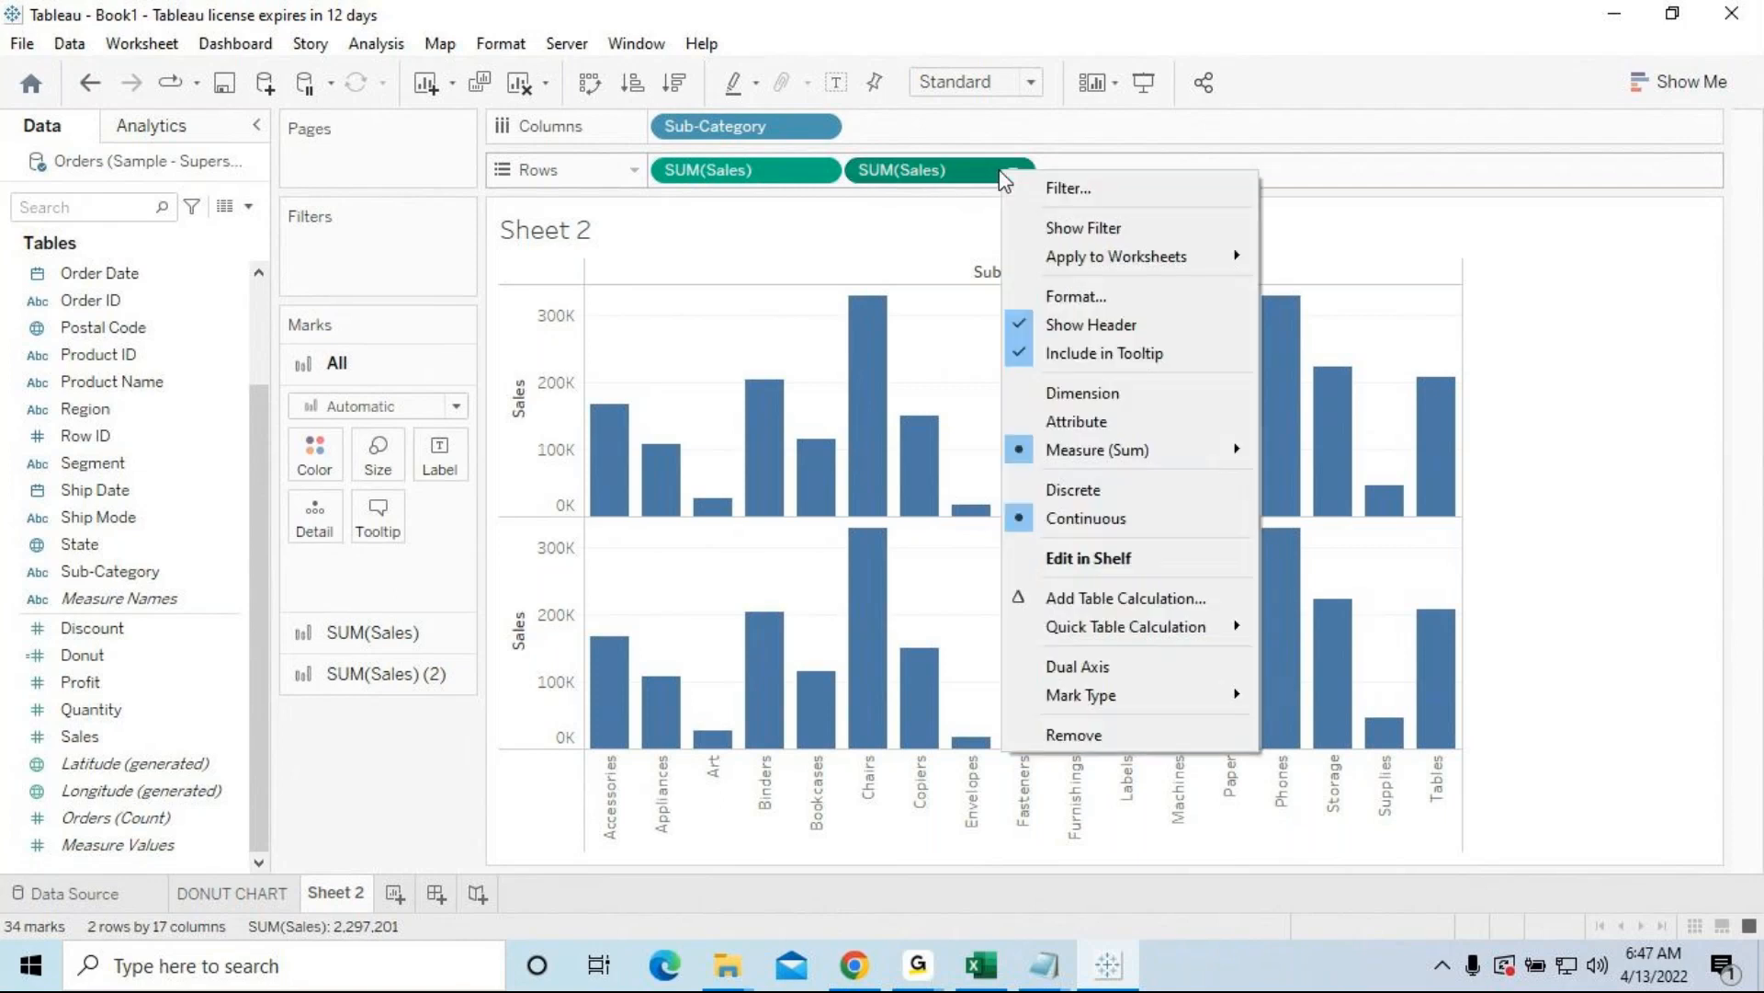
{"action": "left_click", "coordinate": [1065, 670]}
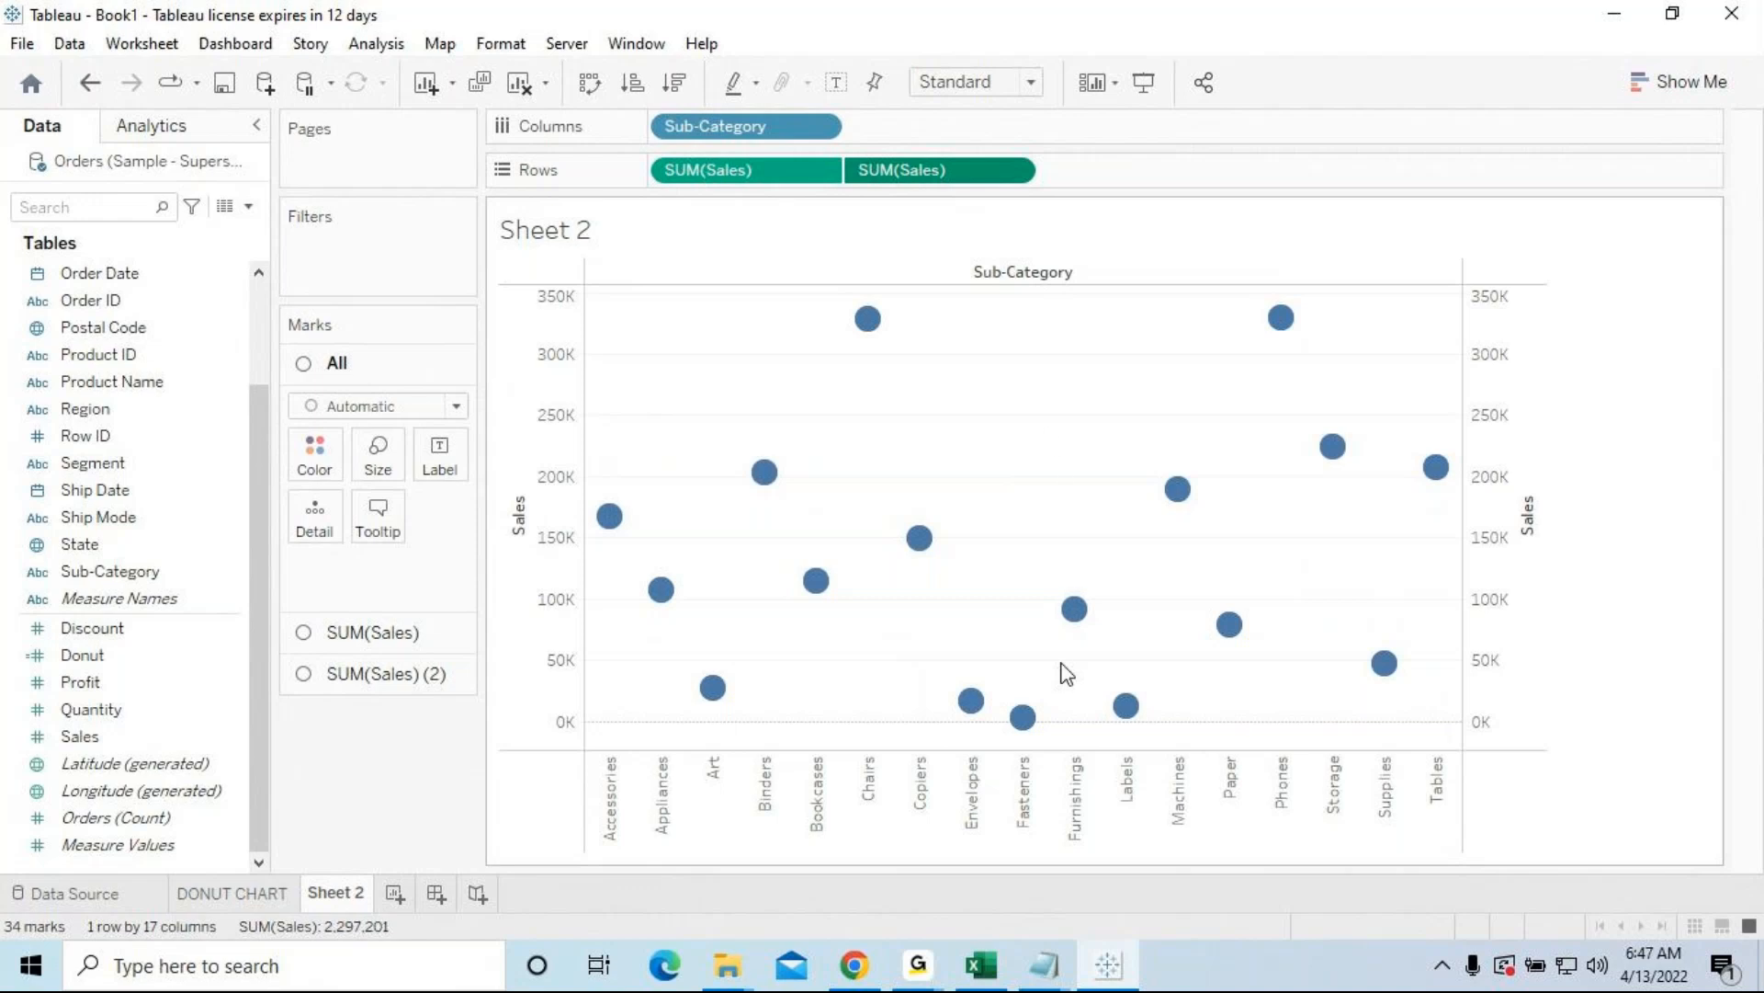
{"action": "left_click", "coordinate": [992, 184]}
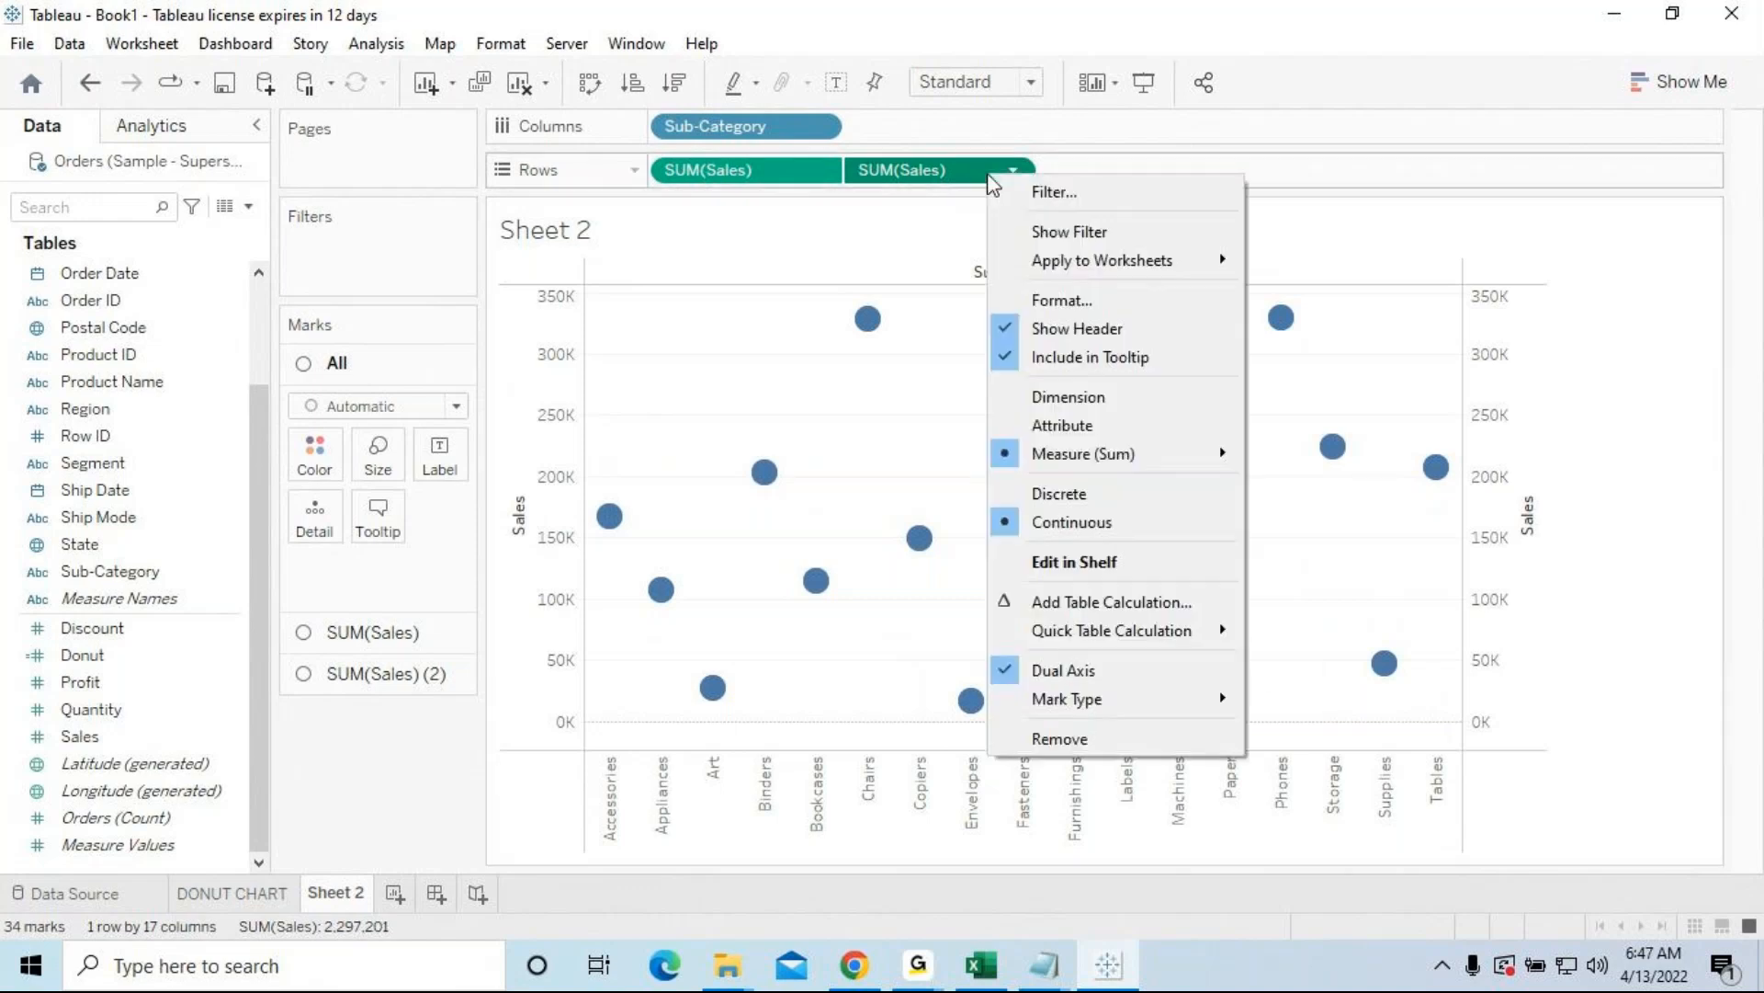
{"action": "left_click", "coordinate": [1031, 670]}
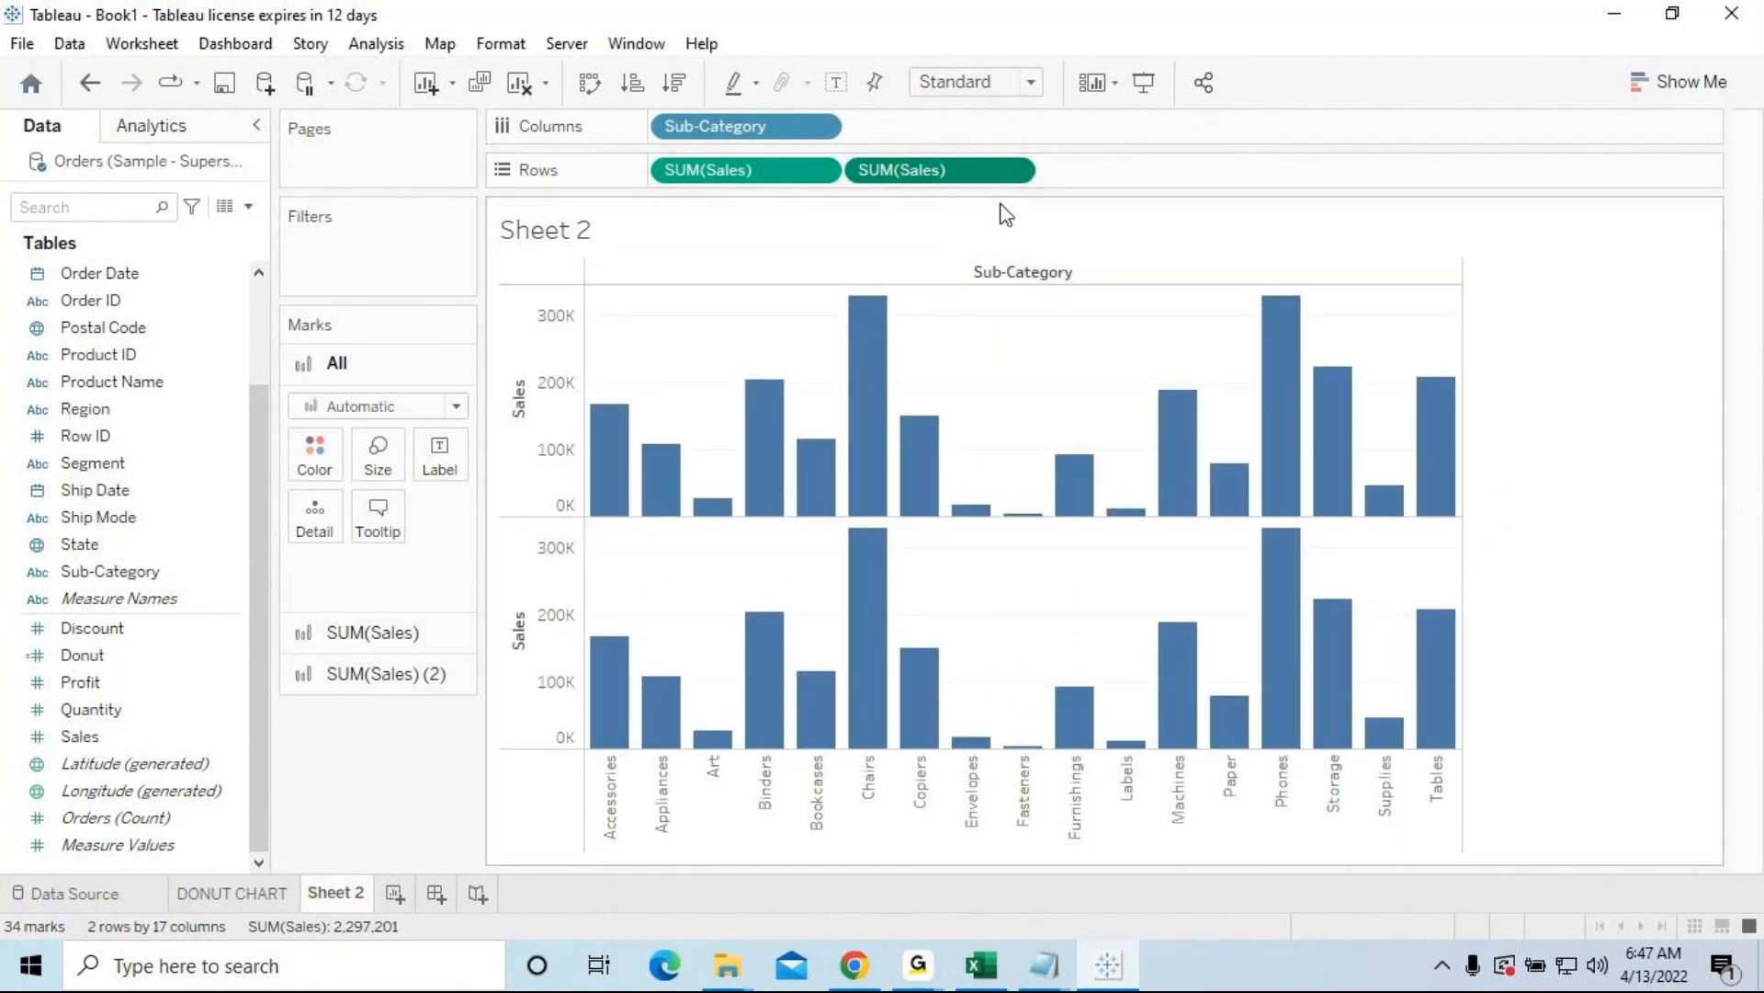
{"action": "left_click", "coordinate": [1009, 171]}
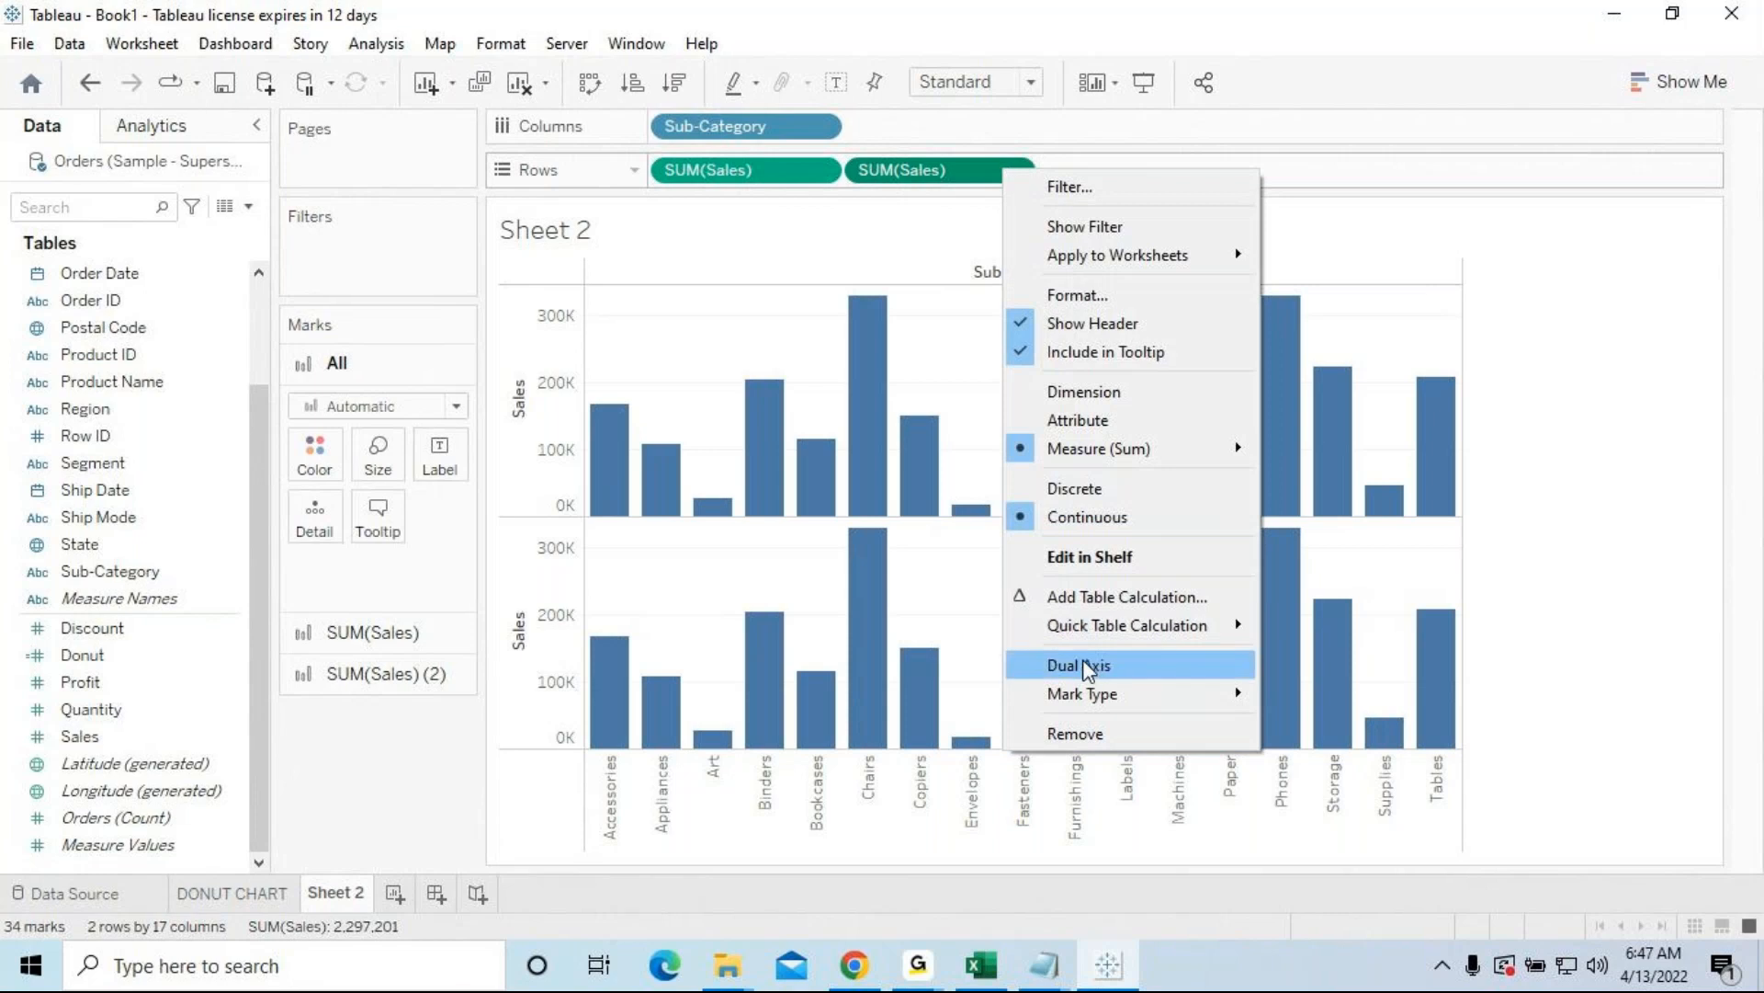
{"action": "left_click", "coordinate": [1083, 664]}
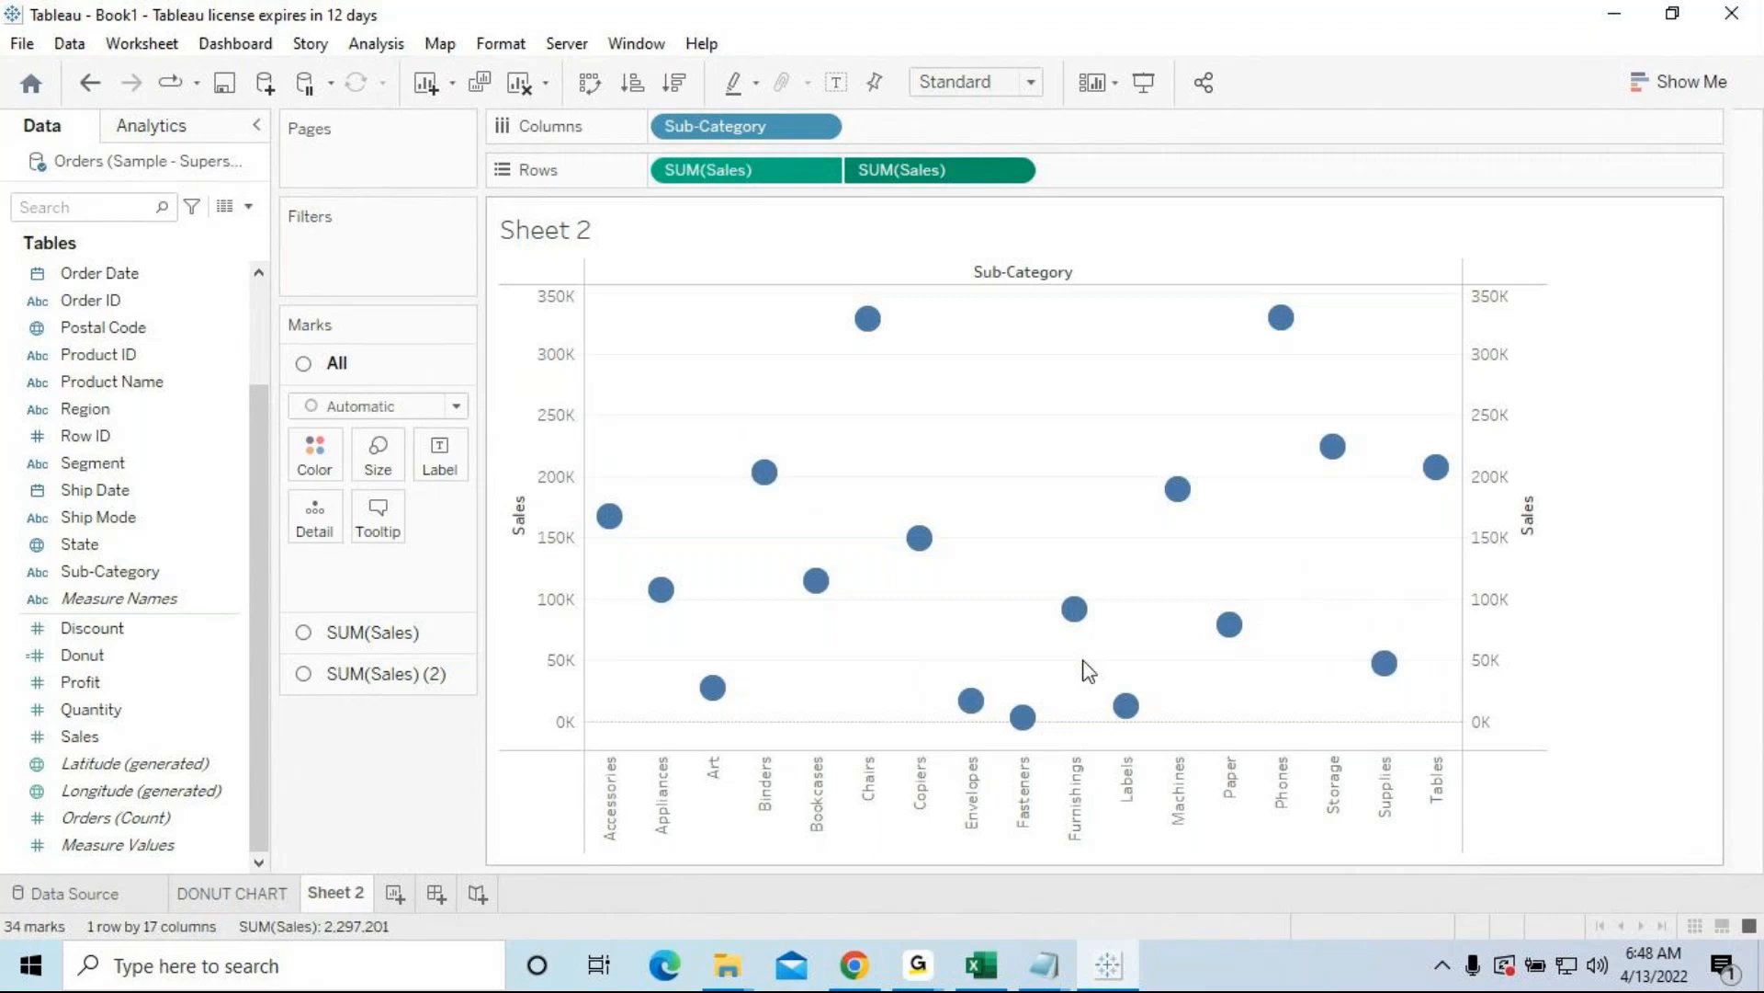
Step: Change the mark type of the first SUM(Sales) axis to Bar
{"action": "left_click", "coordinate": [383, 636]}
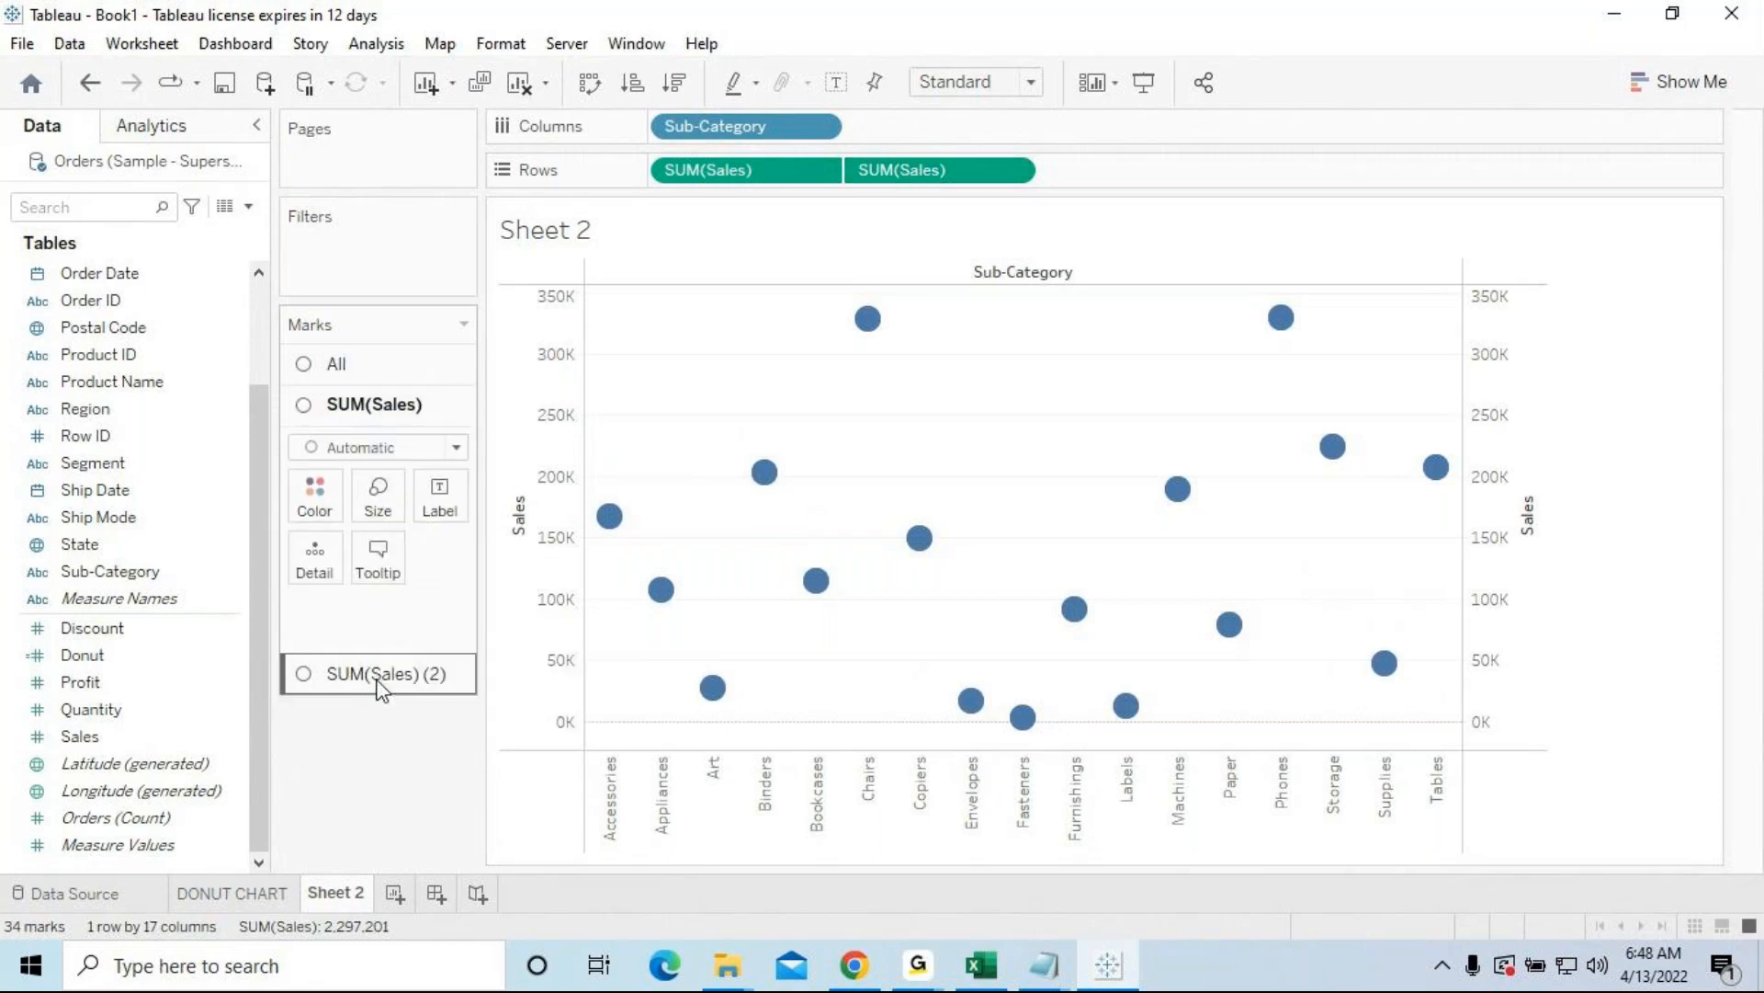
{"action": "left_click", "coordinate": [379, 680]}
{"action": "left_click", "coordinate": [356, 407]}
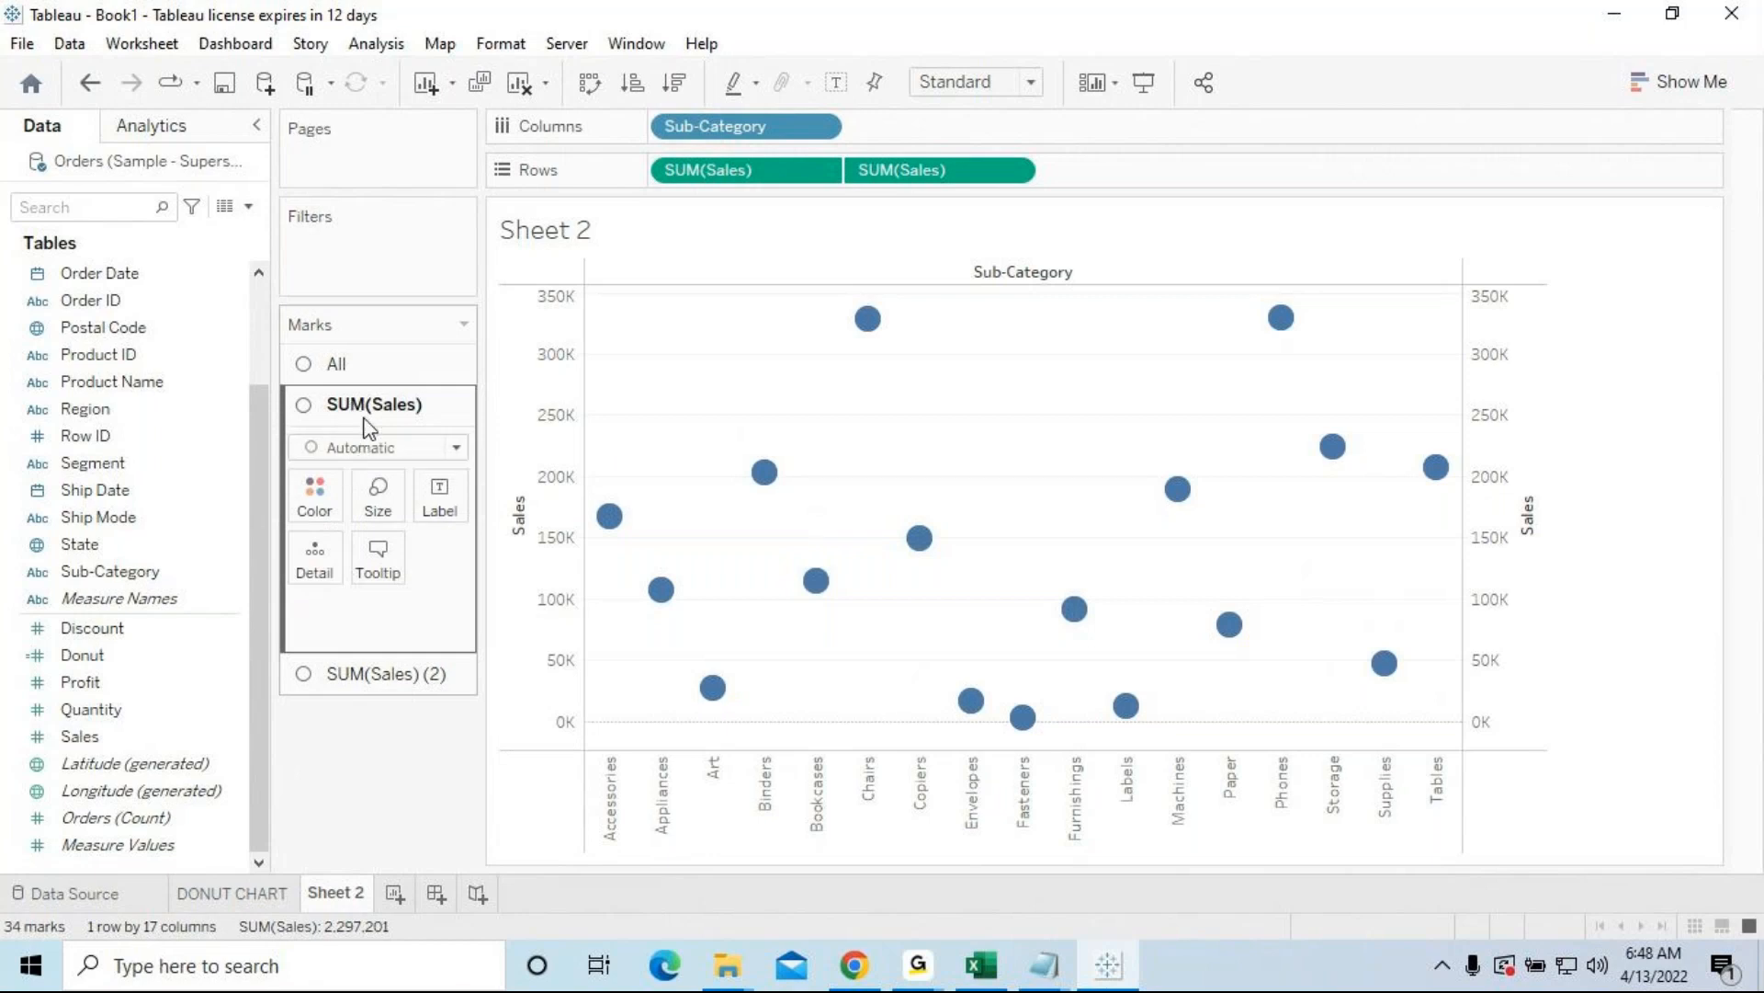
{"action": "left_click", "coordinate": [457, 447]}
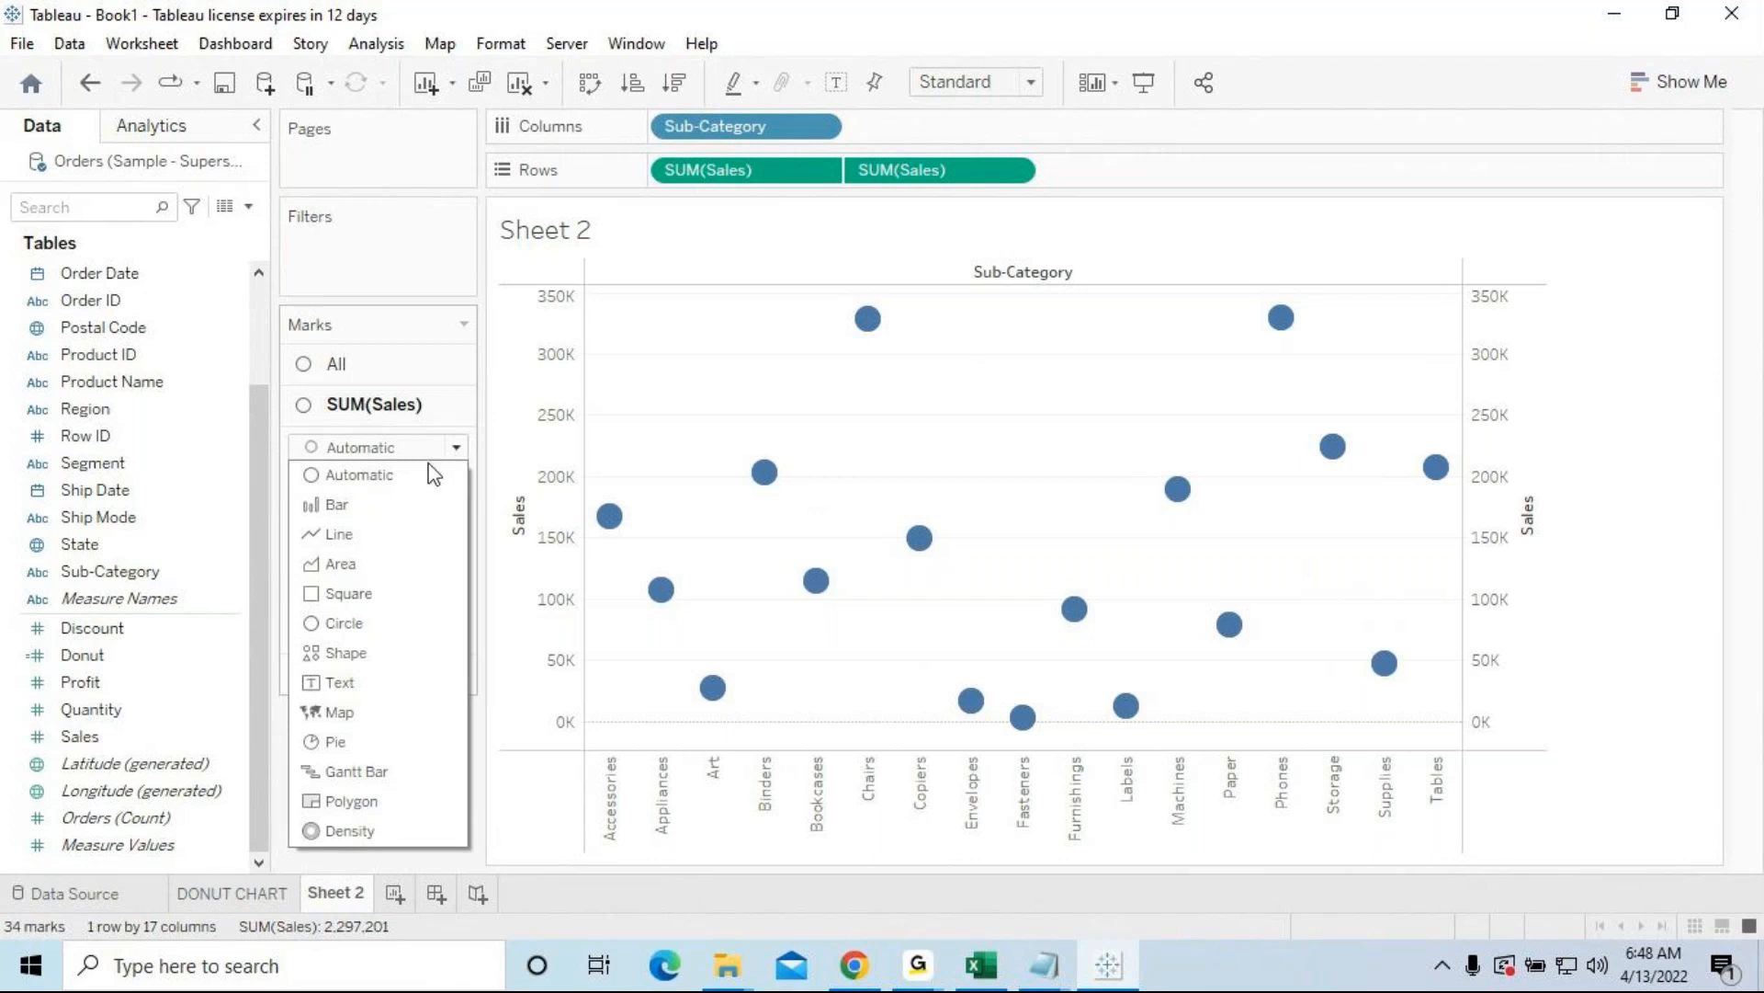
{"action": "key", "text": "Escape"}
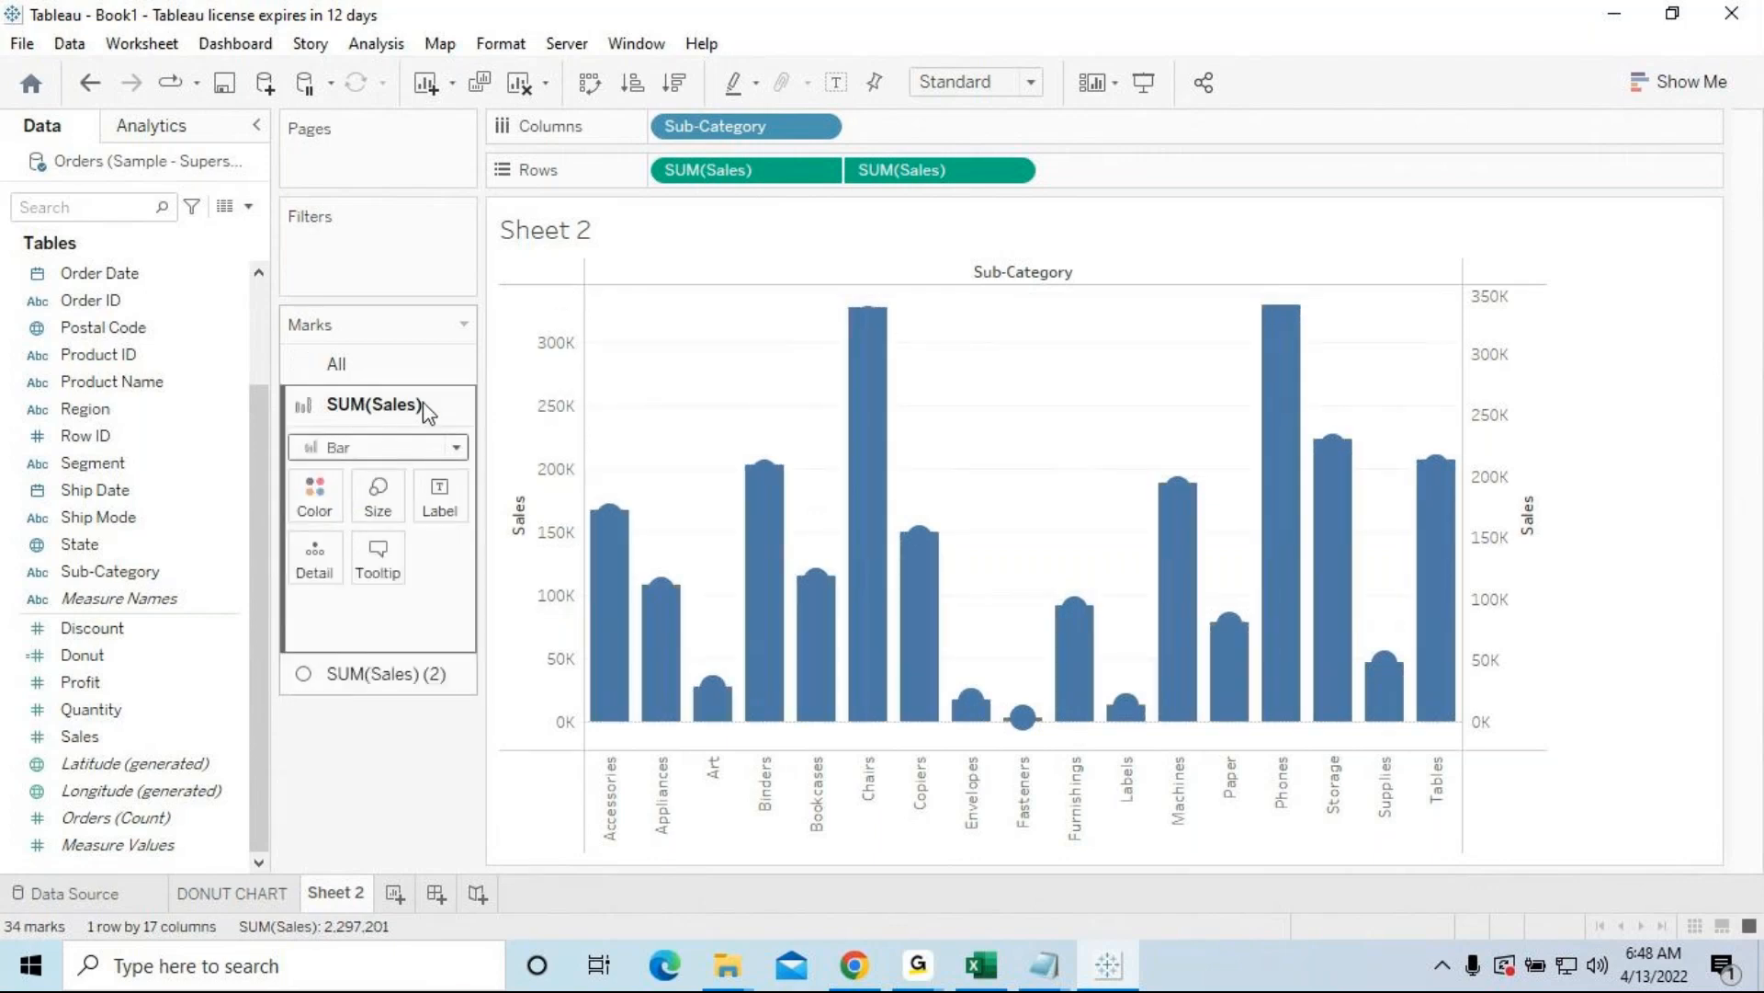
{"action": "left_click", "coordinate": [457, 447]}
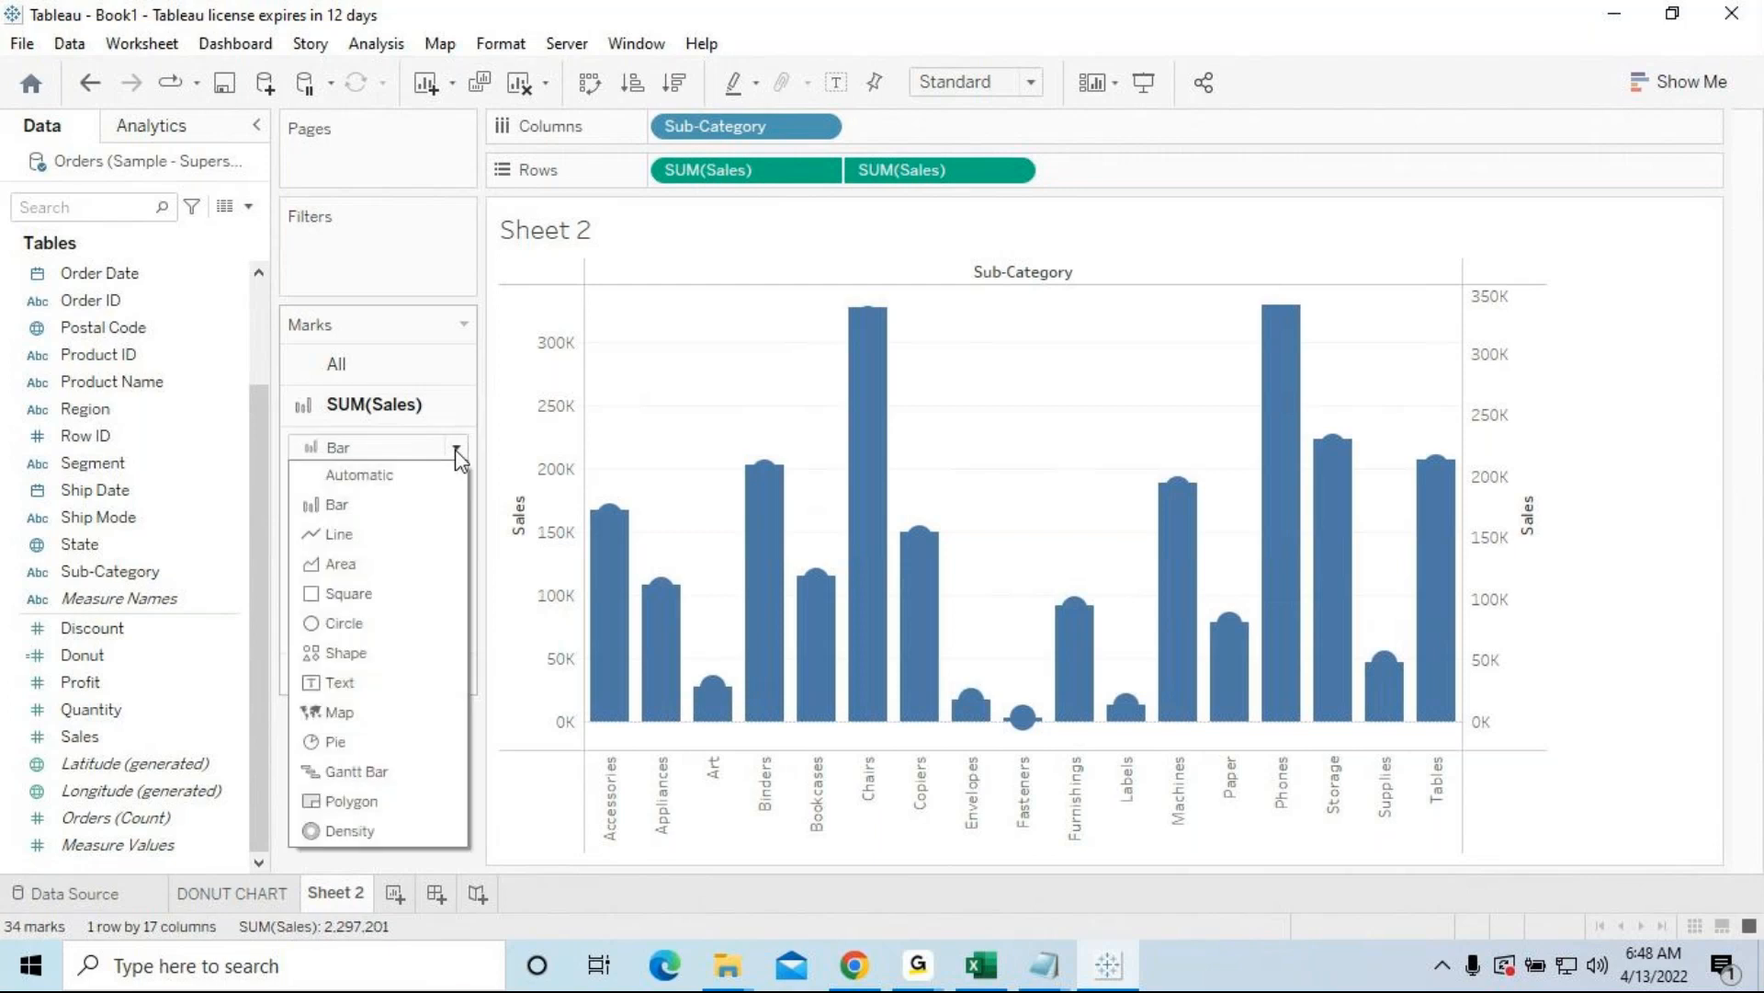
{"action": "left_click", "coordinate": [356, 508]}
Step: Set the mark type of the second SUM(Sales) axis to Circle
{"action": "left_click", "coordinate": [371, 674]}
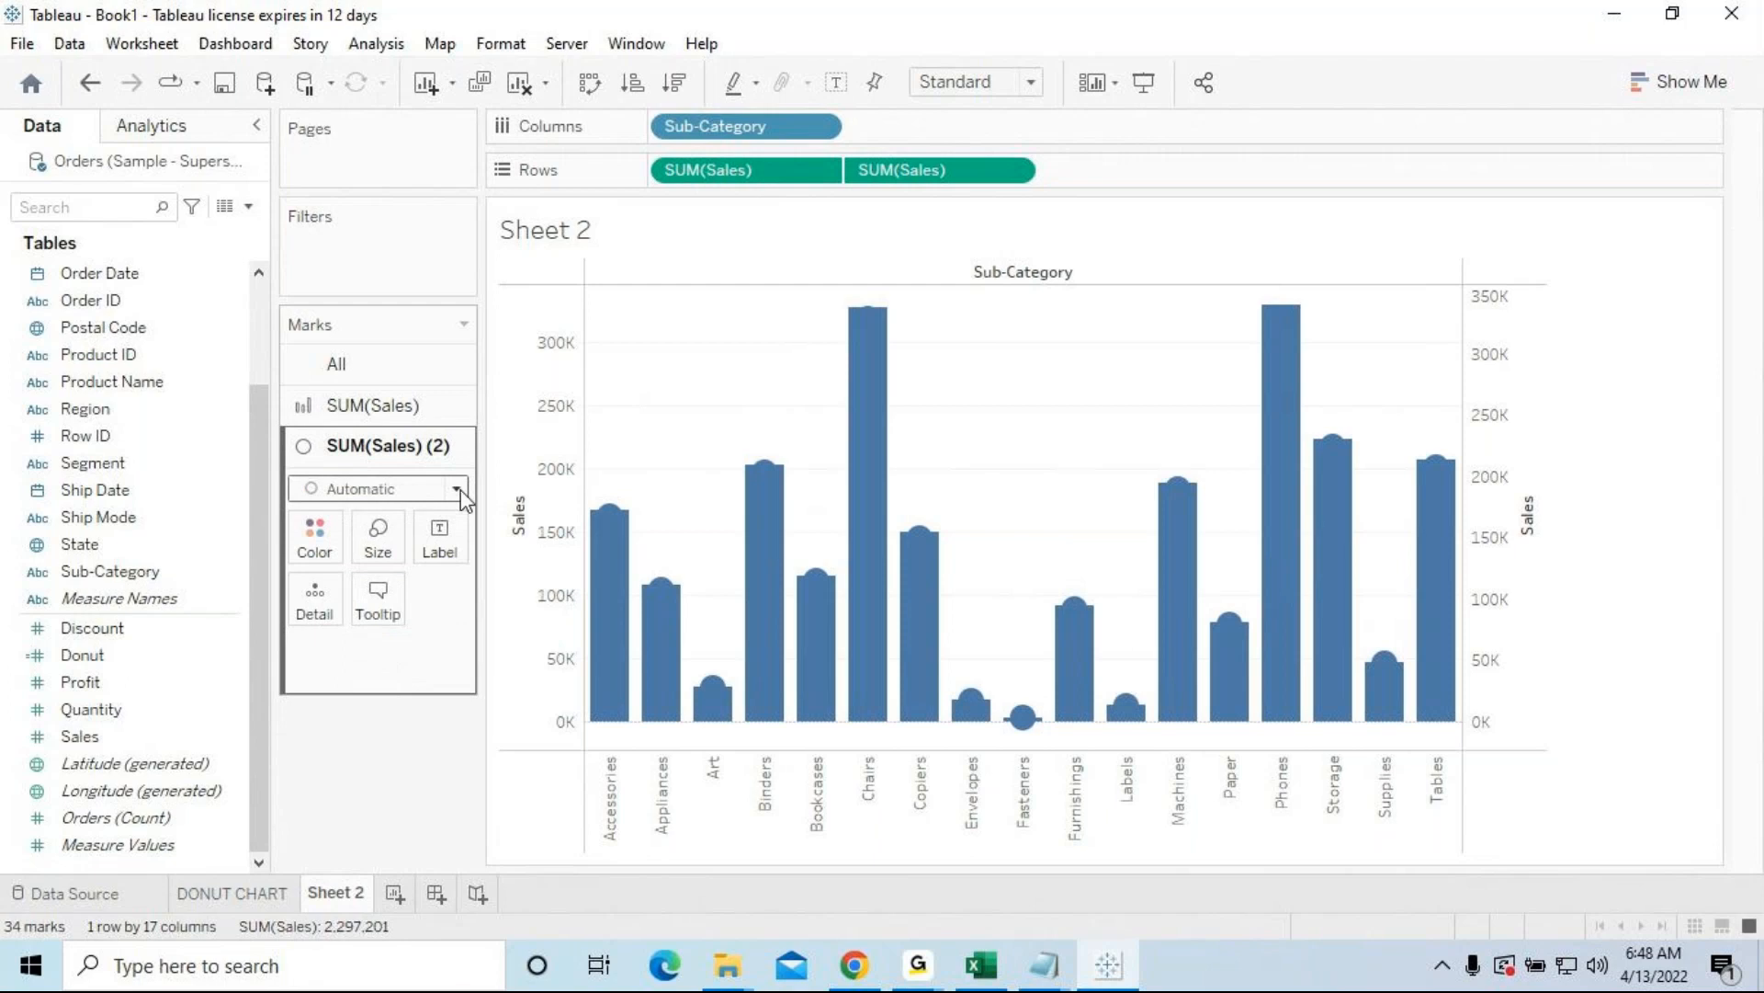
{"action": "left_click", "coordinate": [456, 489]}
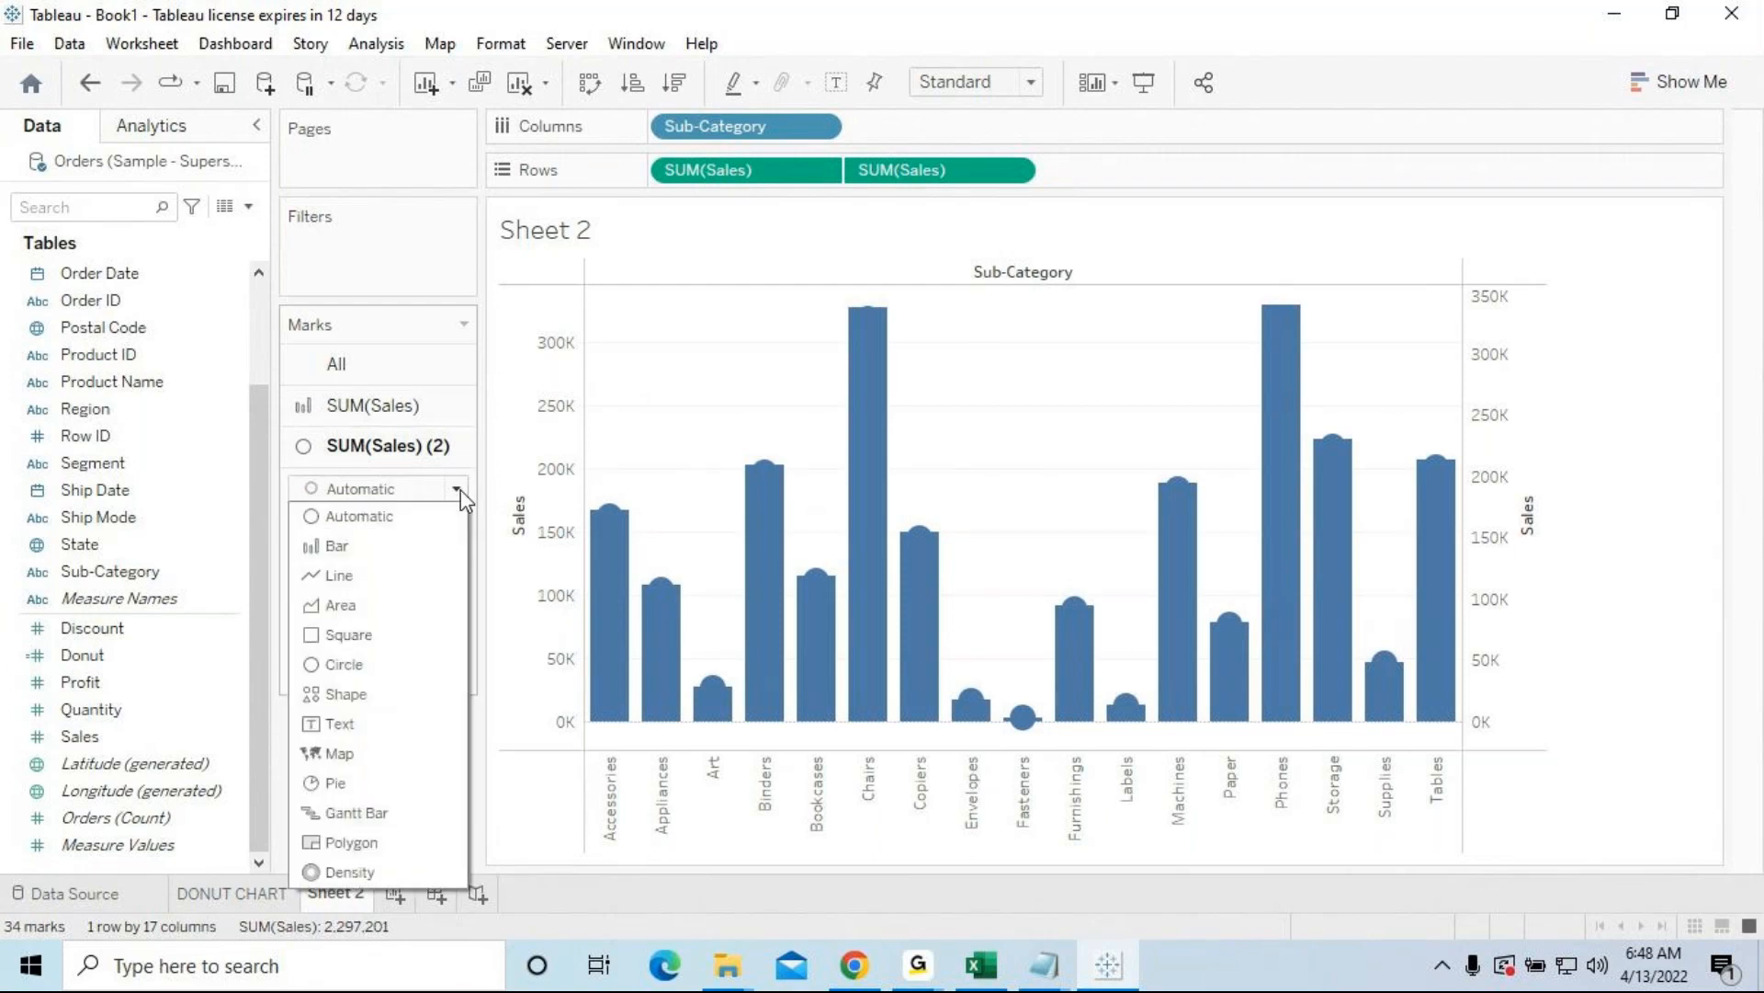
{"action": "left_click", "coordinate": [354, 665]}
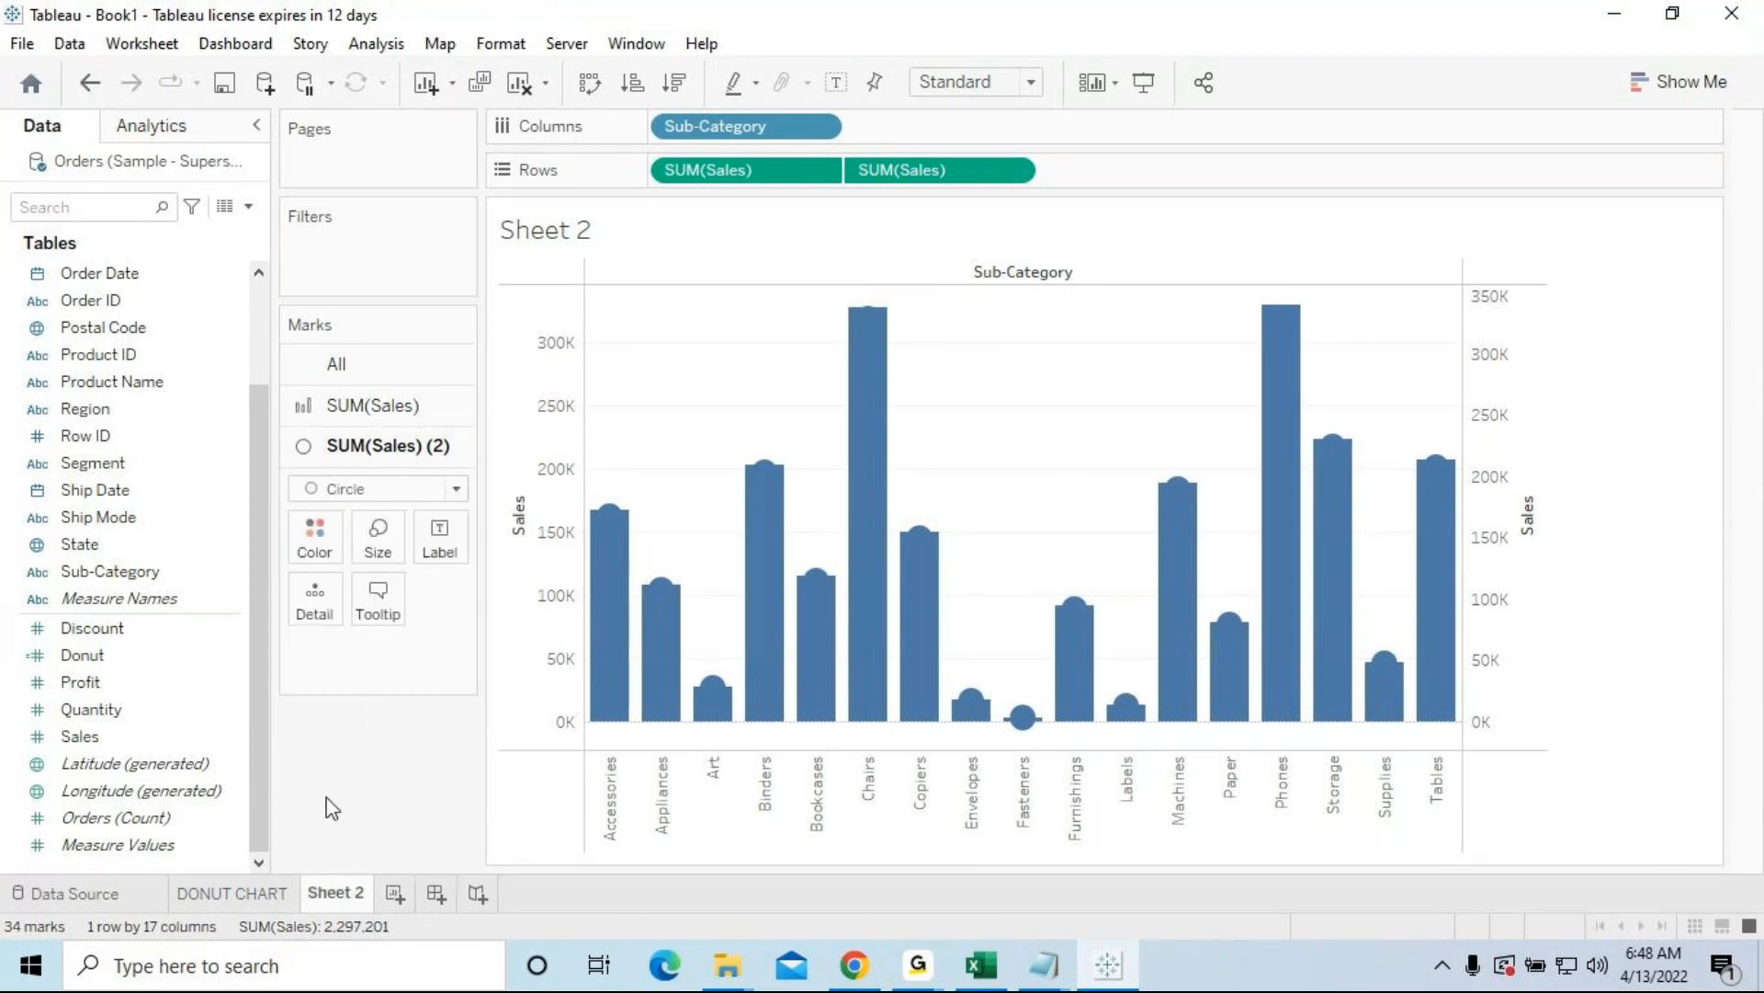
Step: Reduce the size of the first SUM(Sales) bars so they become thin lollipop sticks
{"action": "left_click", "coordinate": [371, 412]}
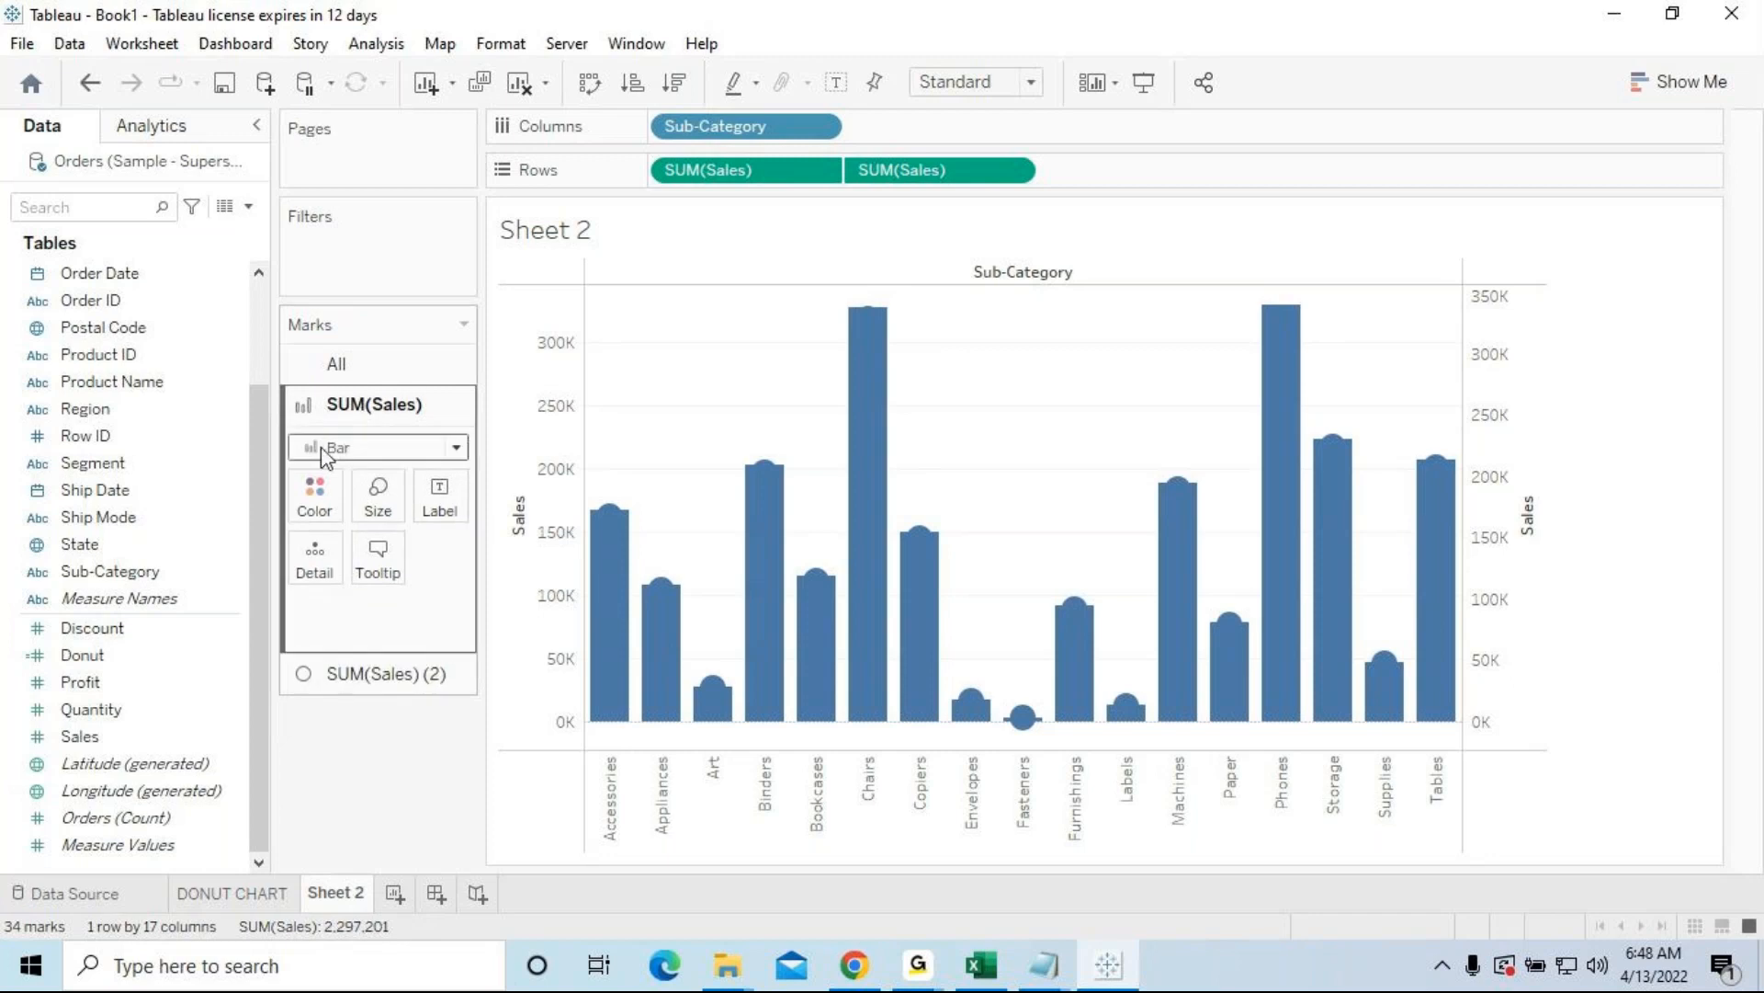
{"action": "left_click", "coordinate": [379, 504]}
{"action": "left_click_drag", "start_coordinate": [534, 577], "coordinate": [409, 562]}
{"action": "left_click", "coordinate": [400, 742]}
Step: Enlarge the SUM(Sales) (2) circles into lollipop heads clearly wider than the sticks
{"action": "left_click", "coordinate": [363, 675]}
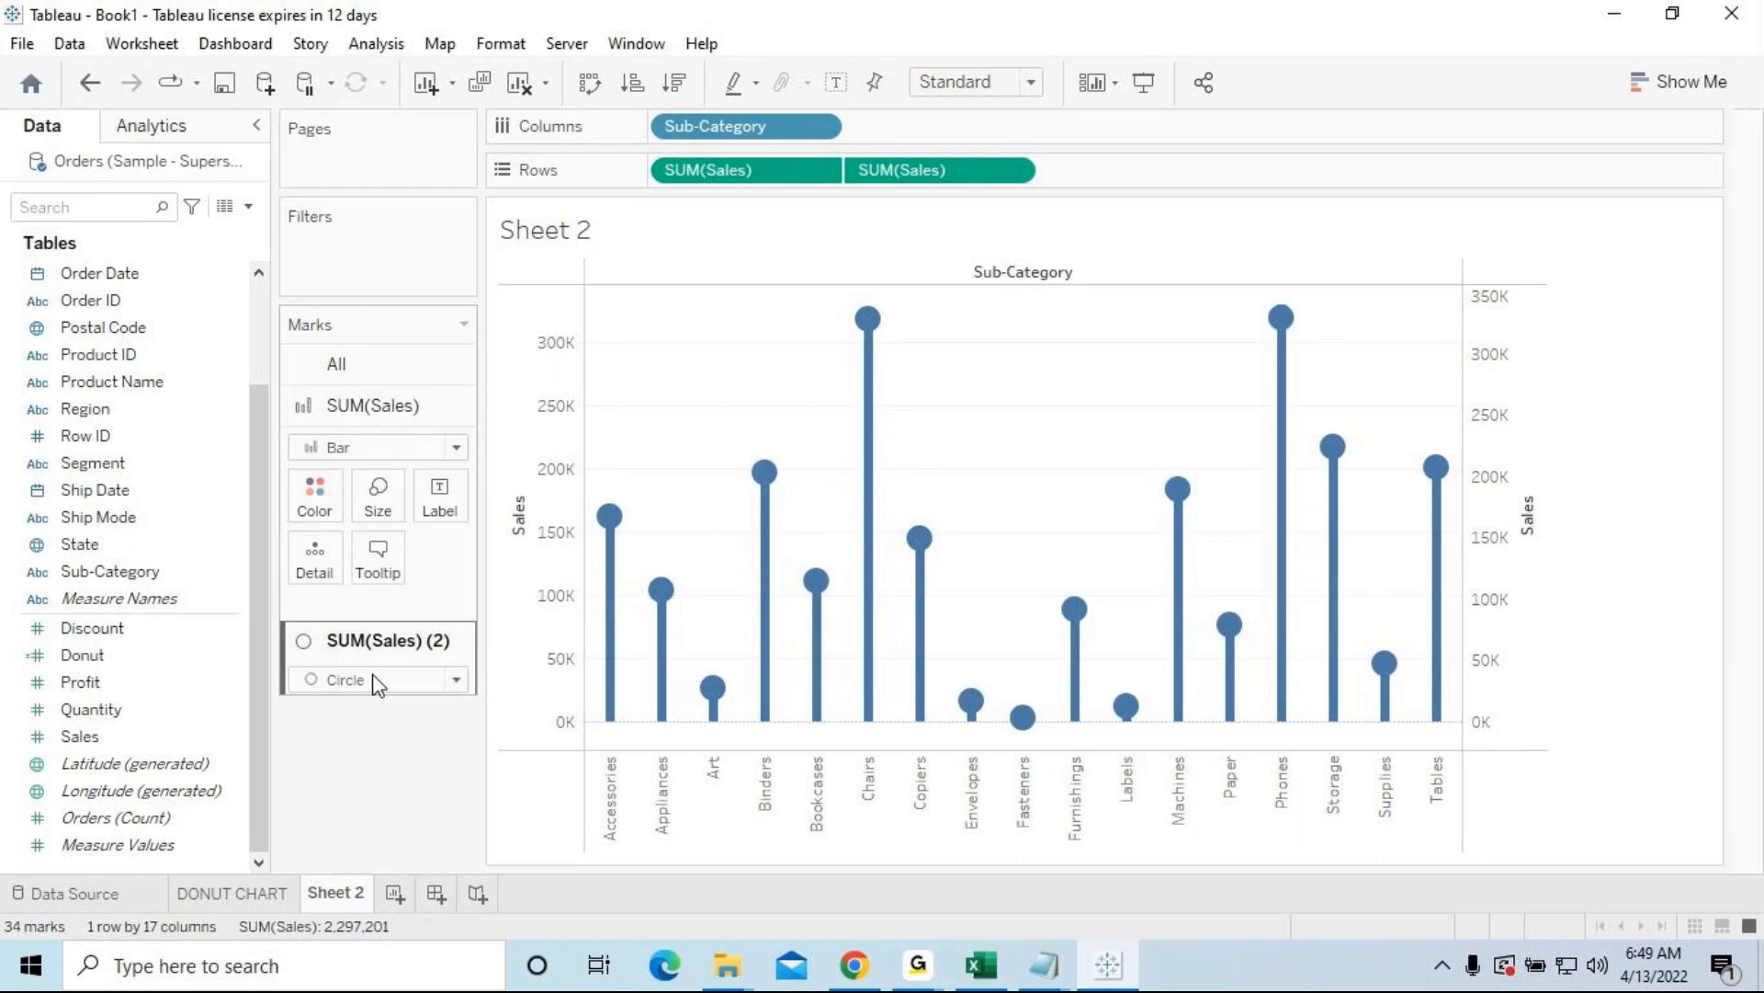
{"action": "left_click", "coordinate": [378, 541]}
{"action": "left_click_drag", "start_coordinate": [424, 601], "coordinate": [476, 606]}
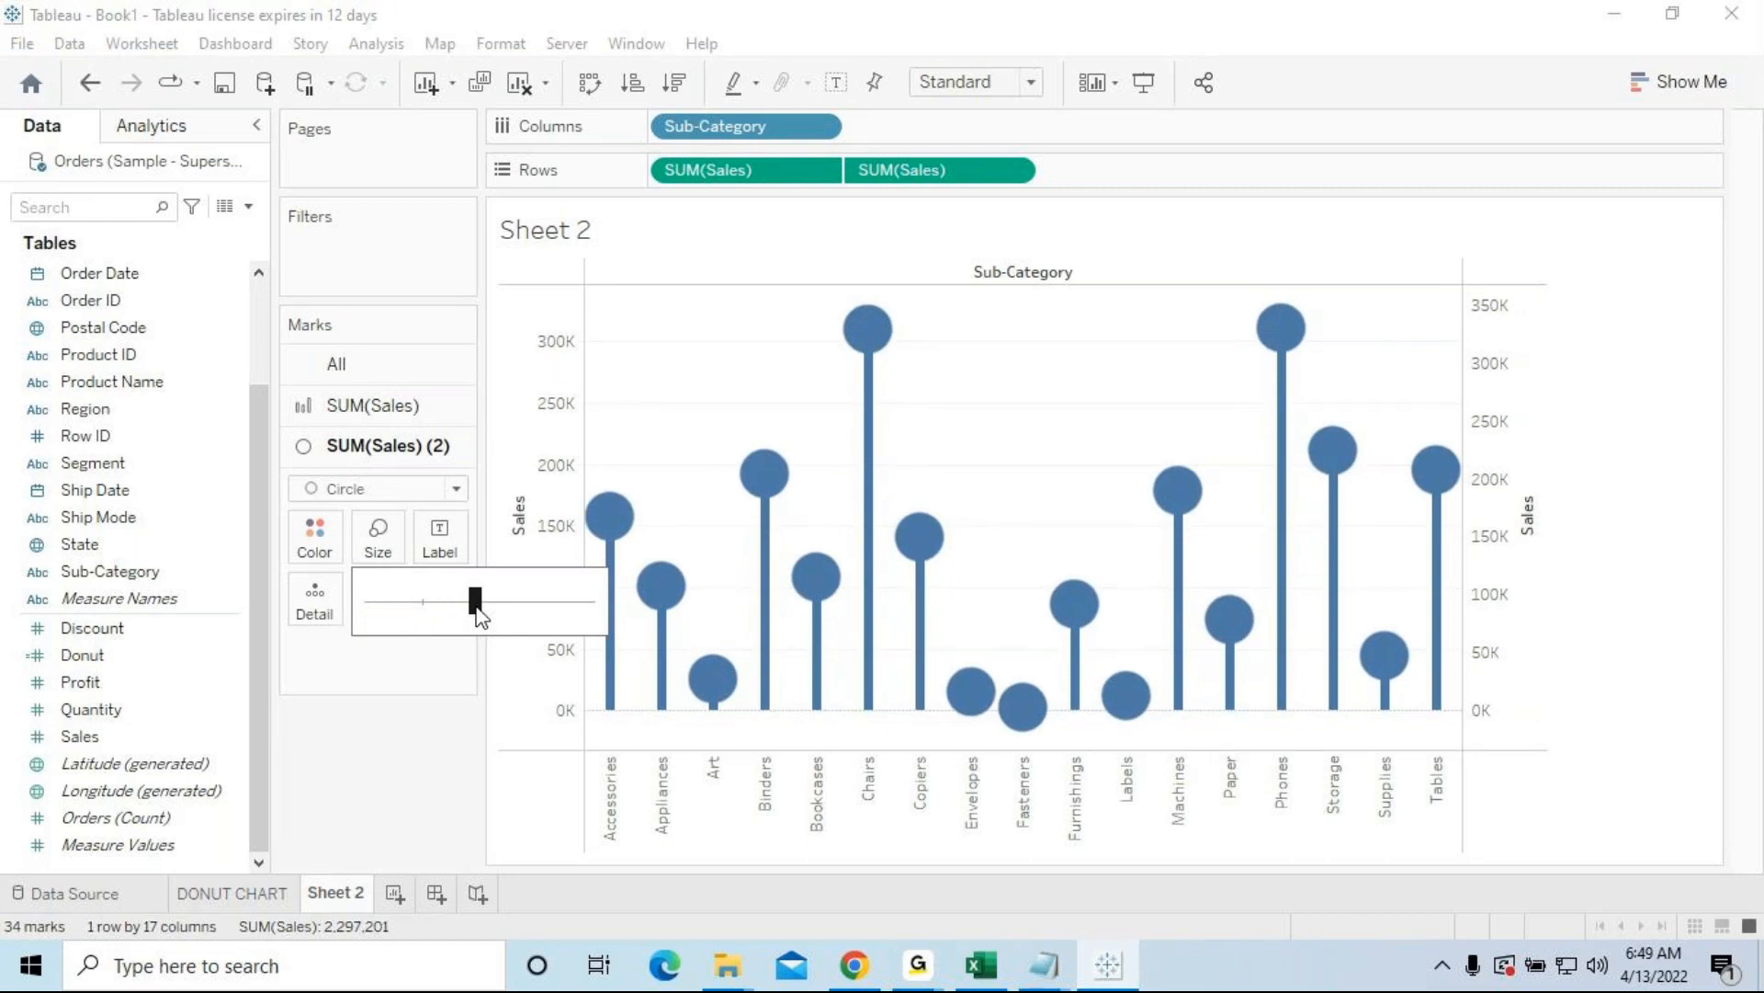
{"action": "left_click", "coordinate": [399, 711]}
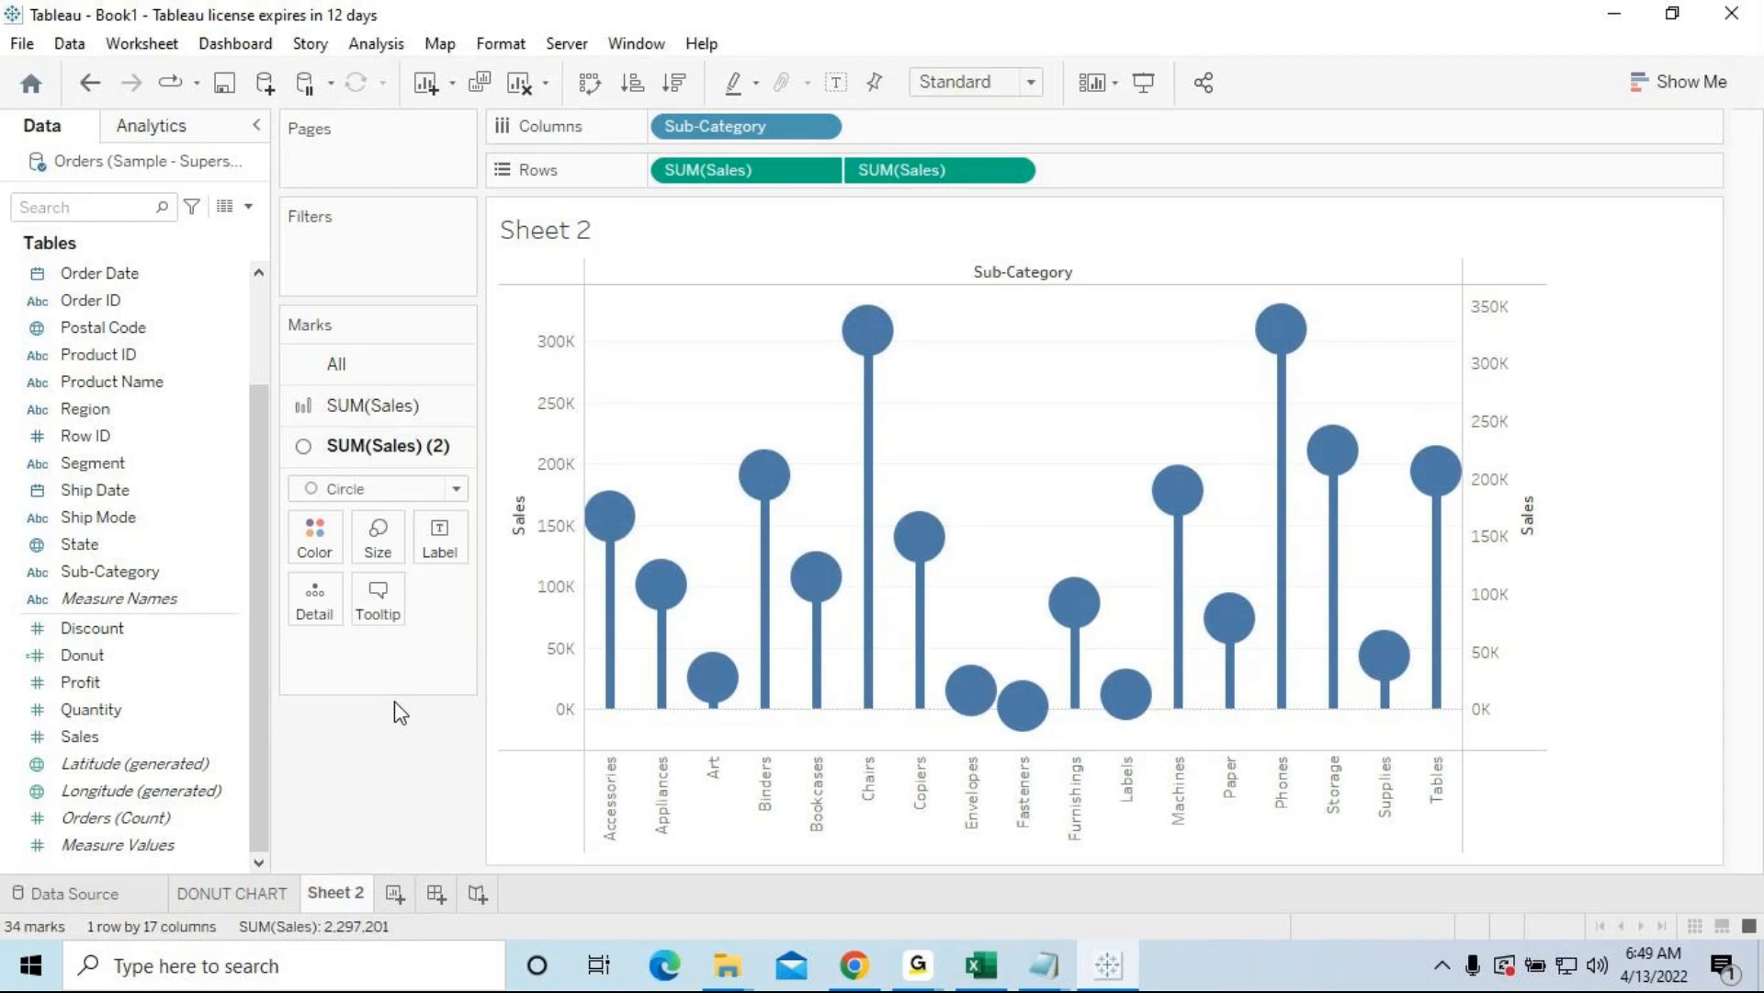
Step: Color the thin SUM(Sales) bars dark mustard yellow
{"action": "left_click", "coordinate": [410, 414]}
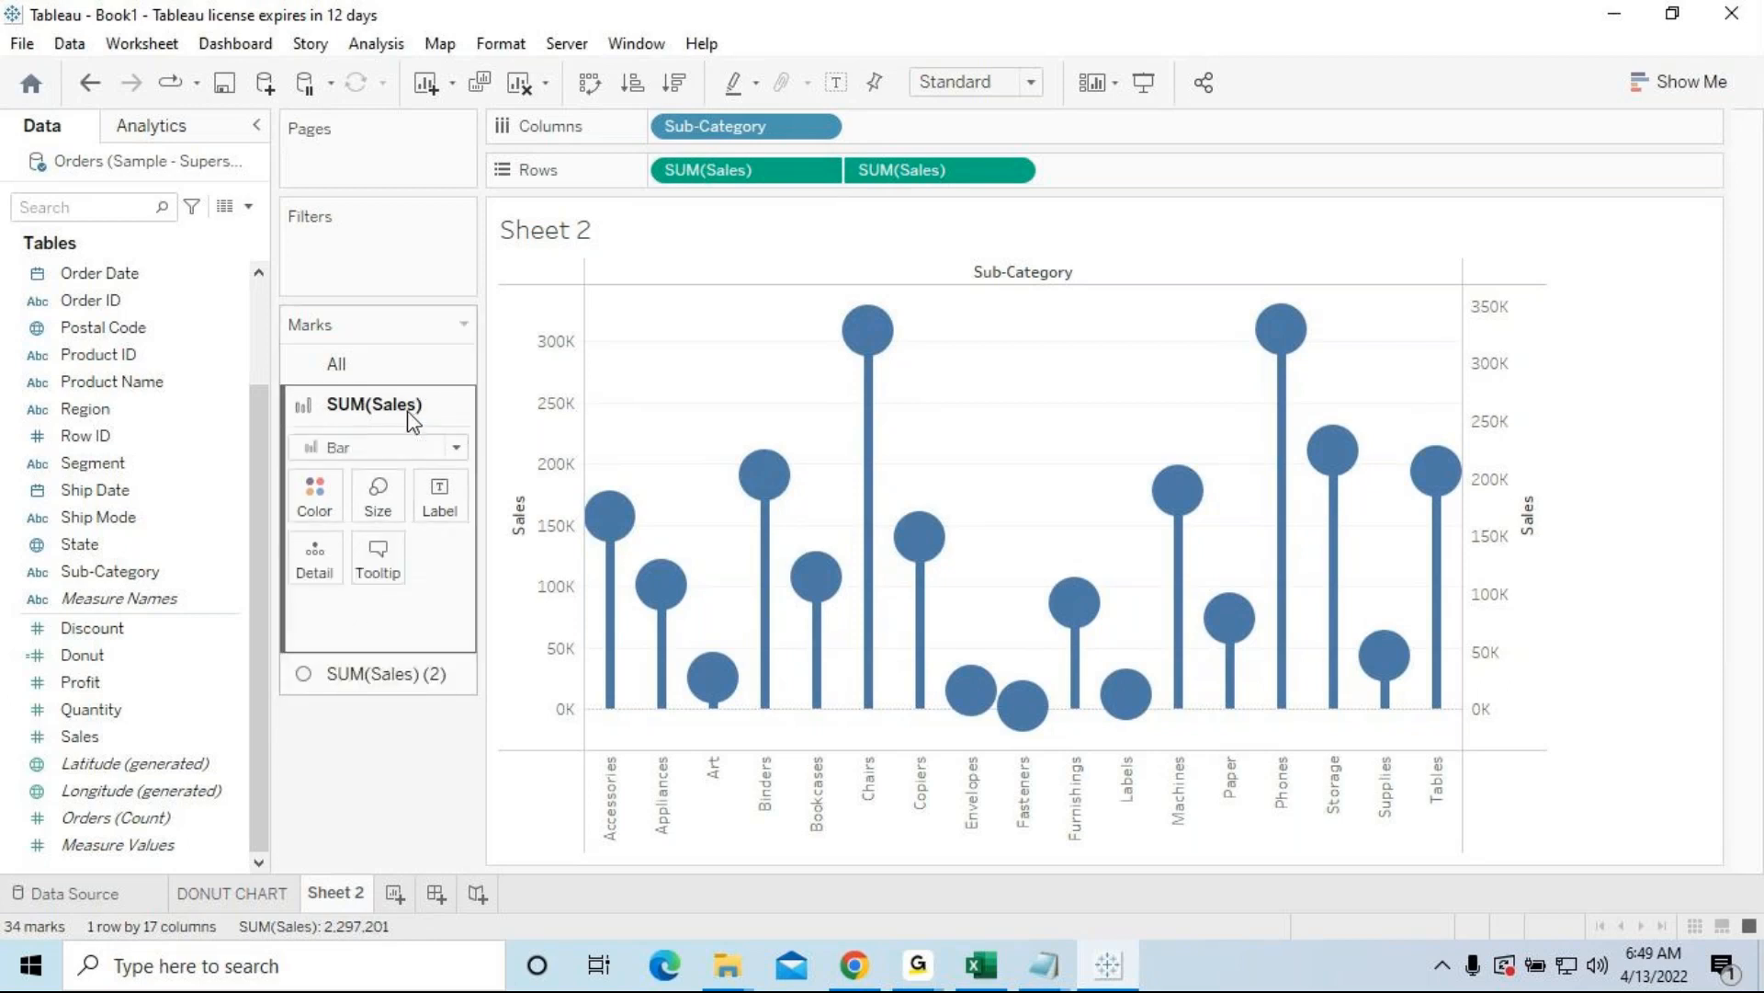
{"action": "left_click", "coordinate": [316, 513]}
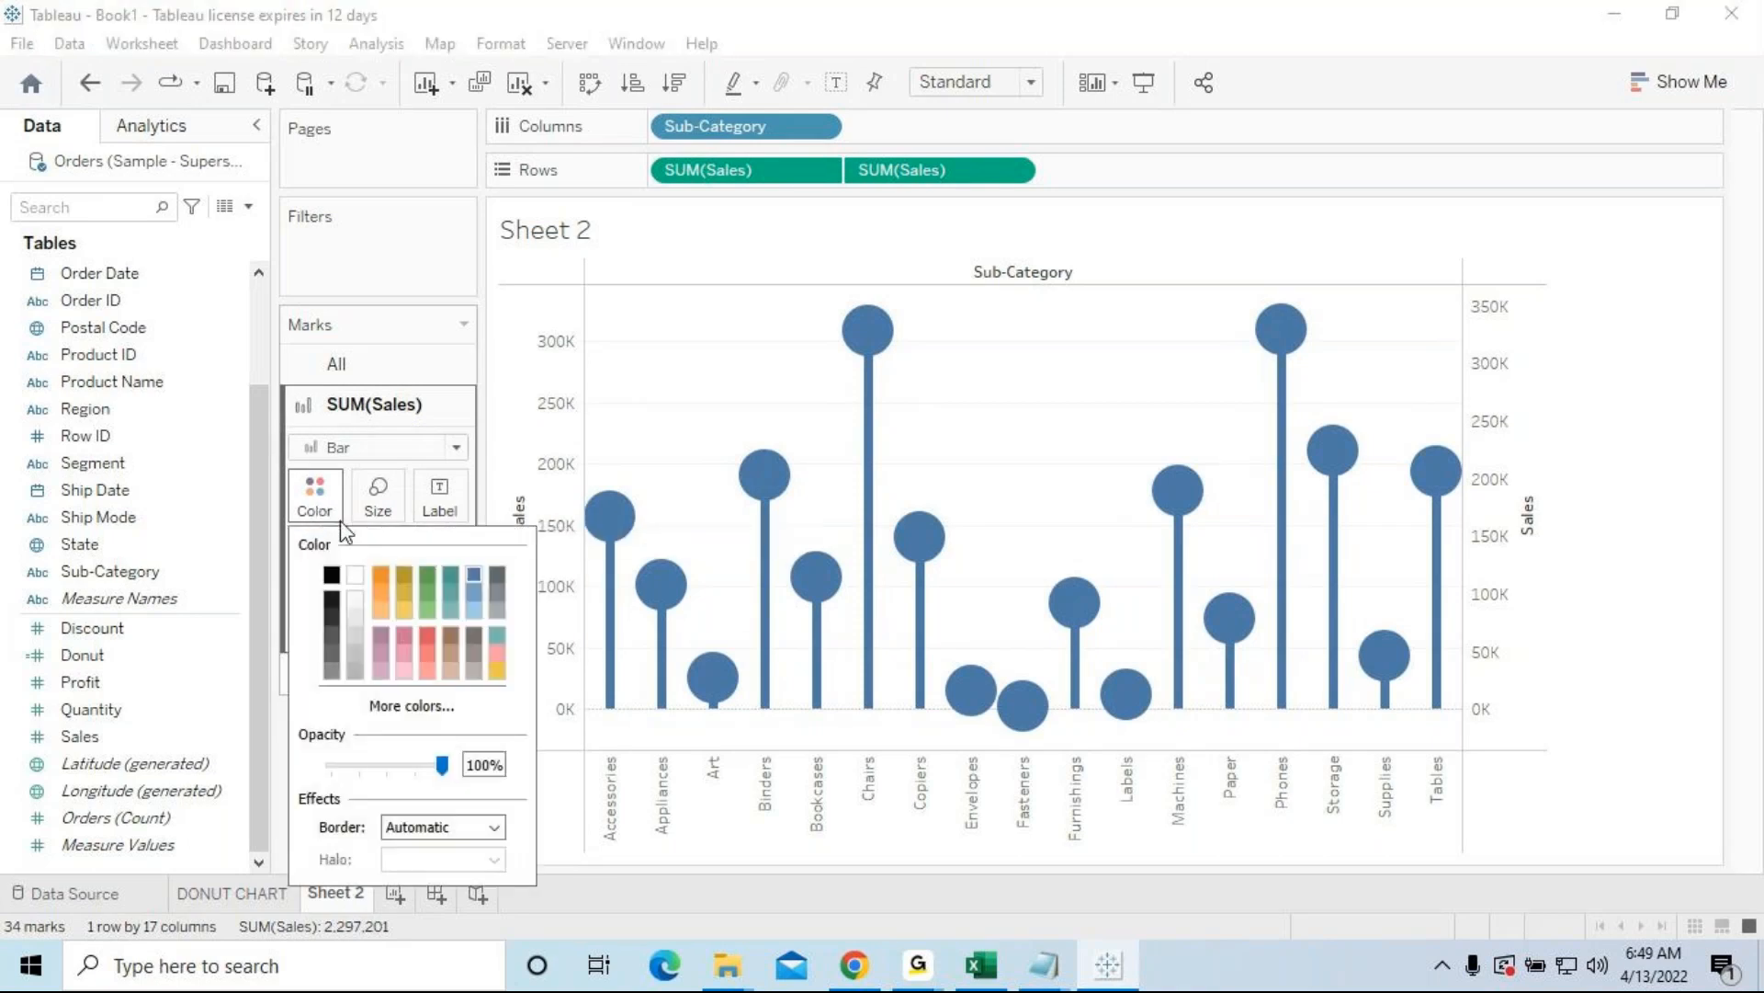
{"action": "left_click", "coordinate": [405, 577]}
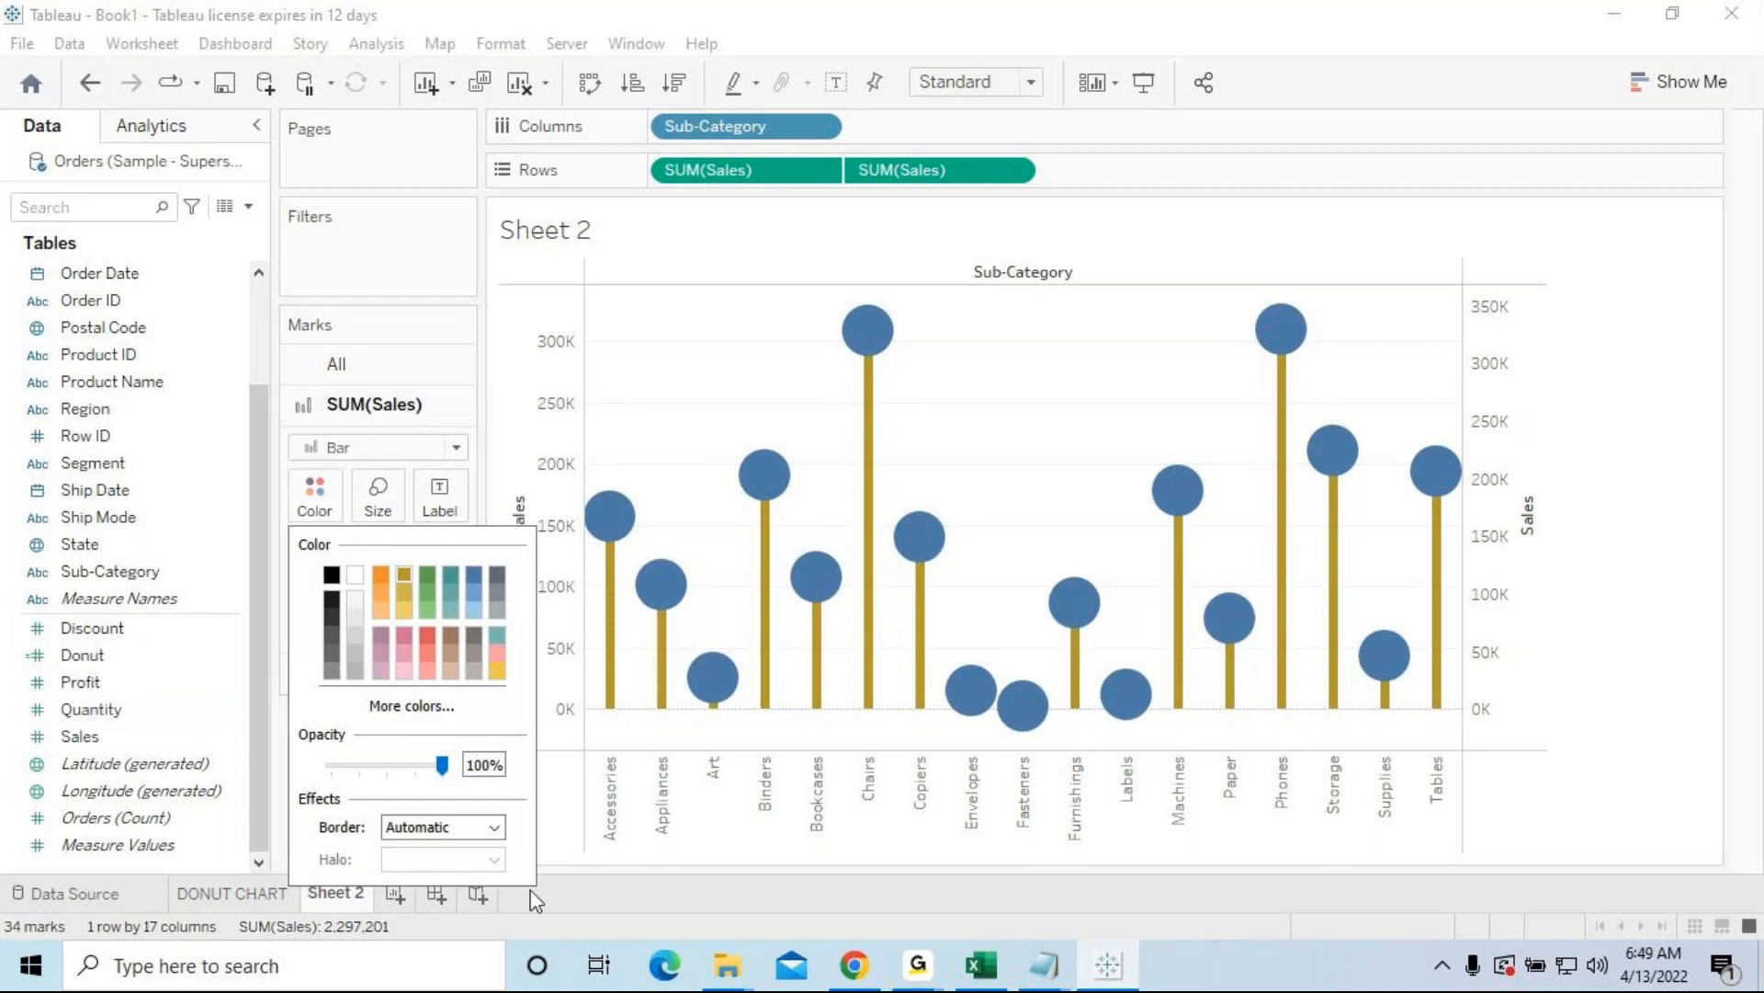
{"action": "left_click", "coordinate": [781, 896]}
Step: Color the SUM(Sales) (2) circles red
{"action": "left_click", "coordinate": [386, 674]}
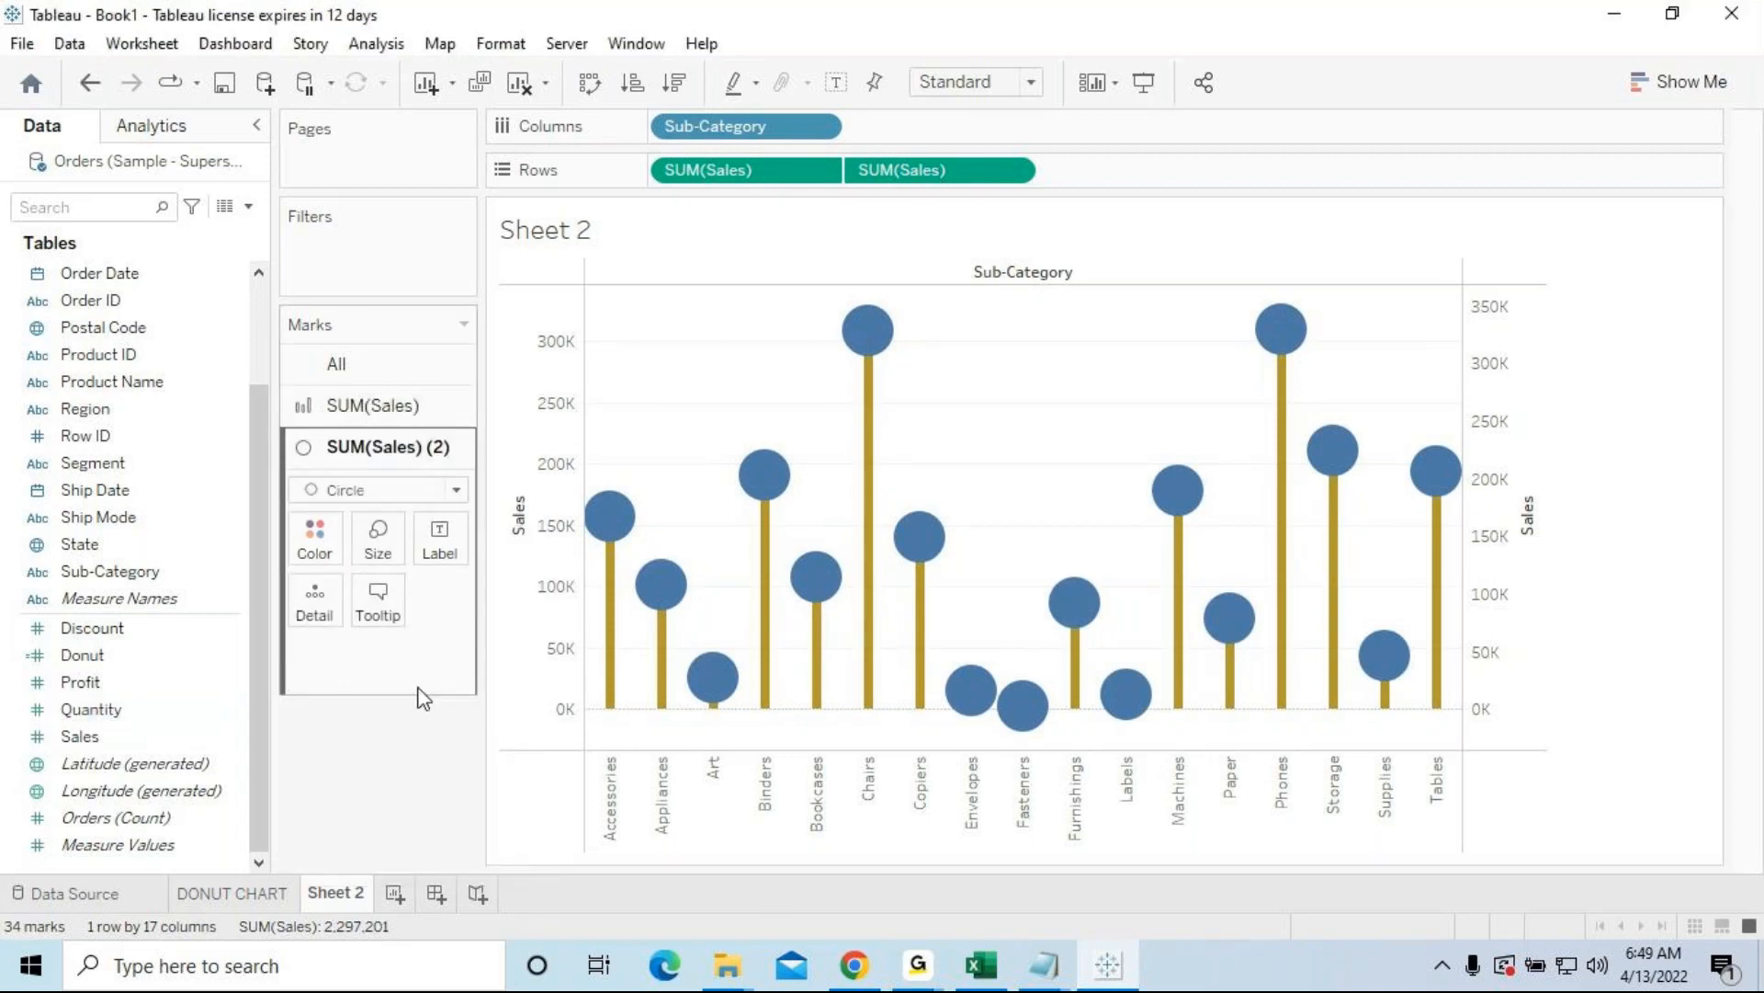
{"action": "left_click", "coordinate": [336, 548]}
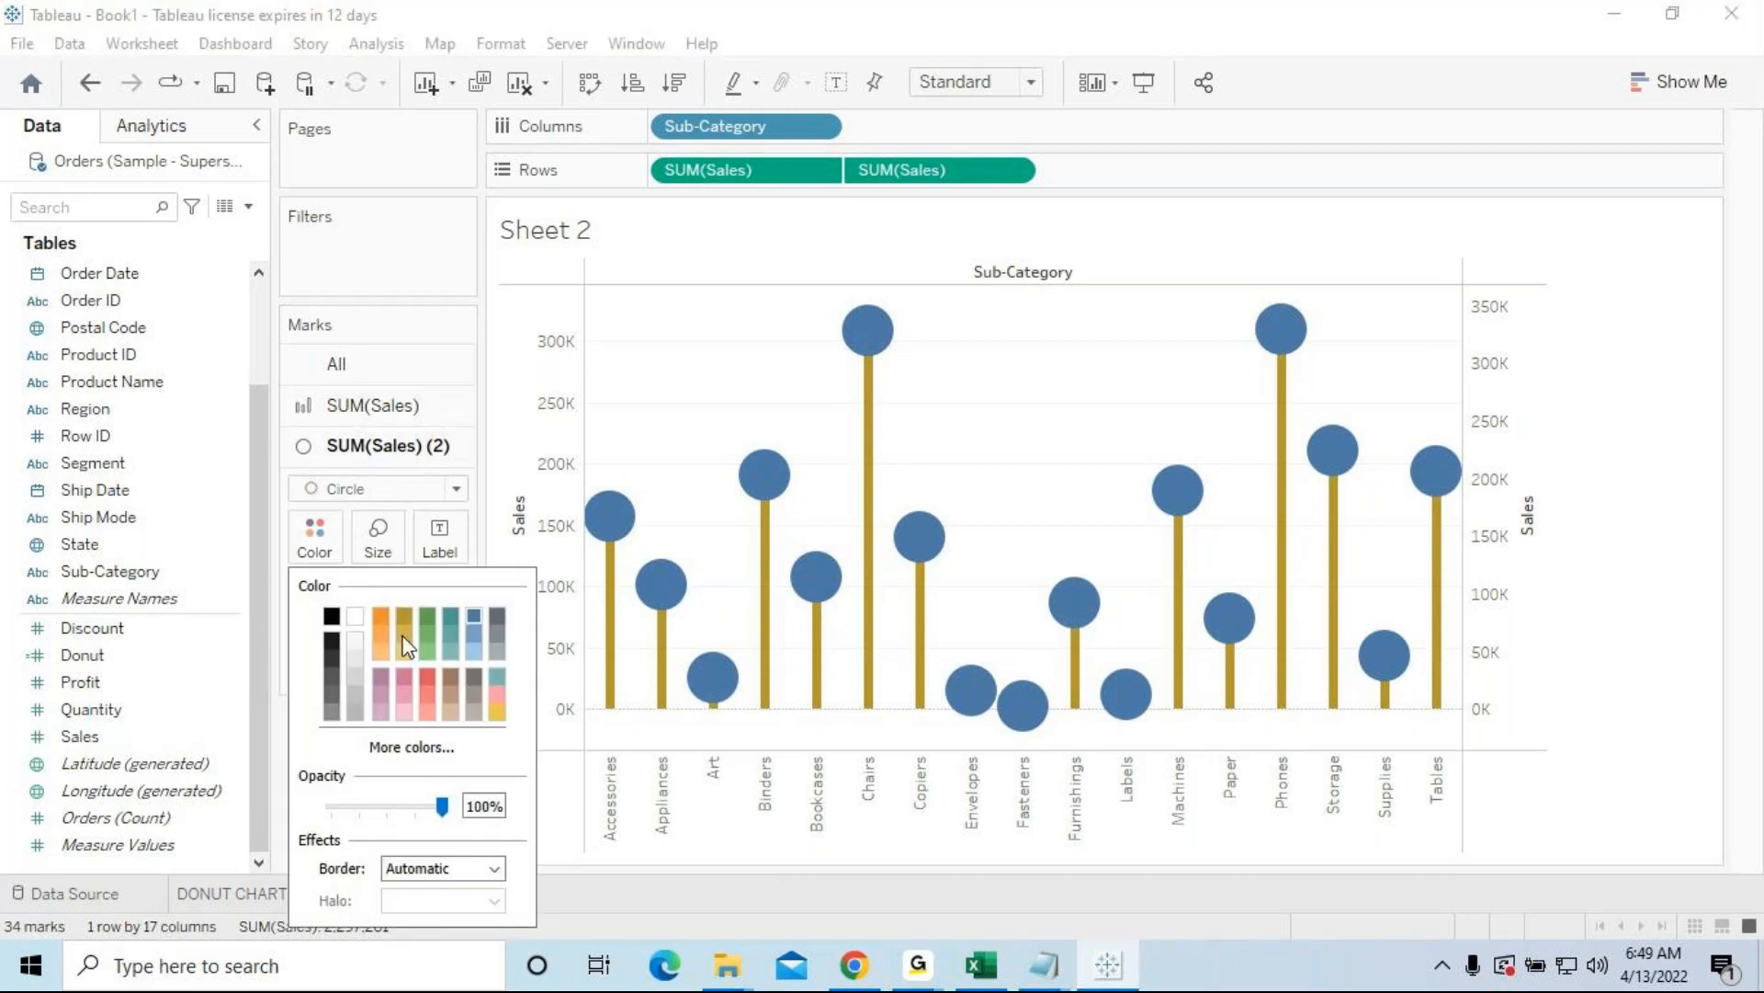
{"action": "left_click", "coordinate": [429, 671]}
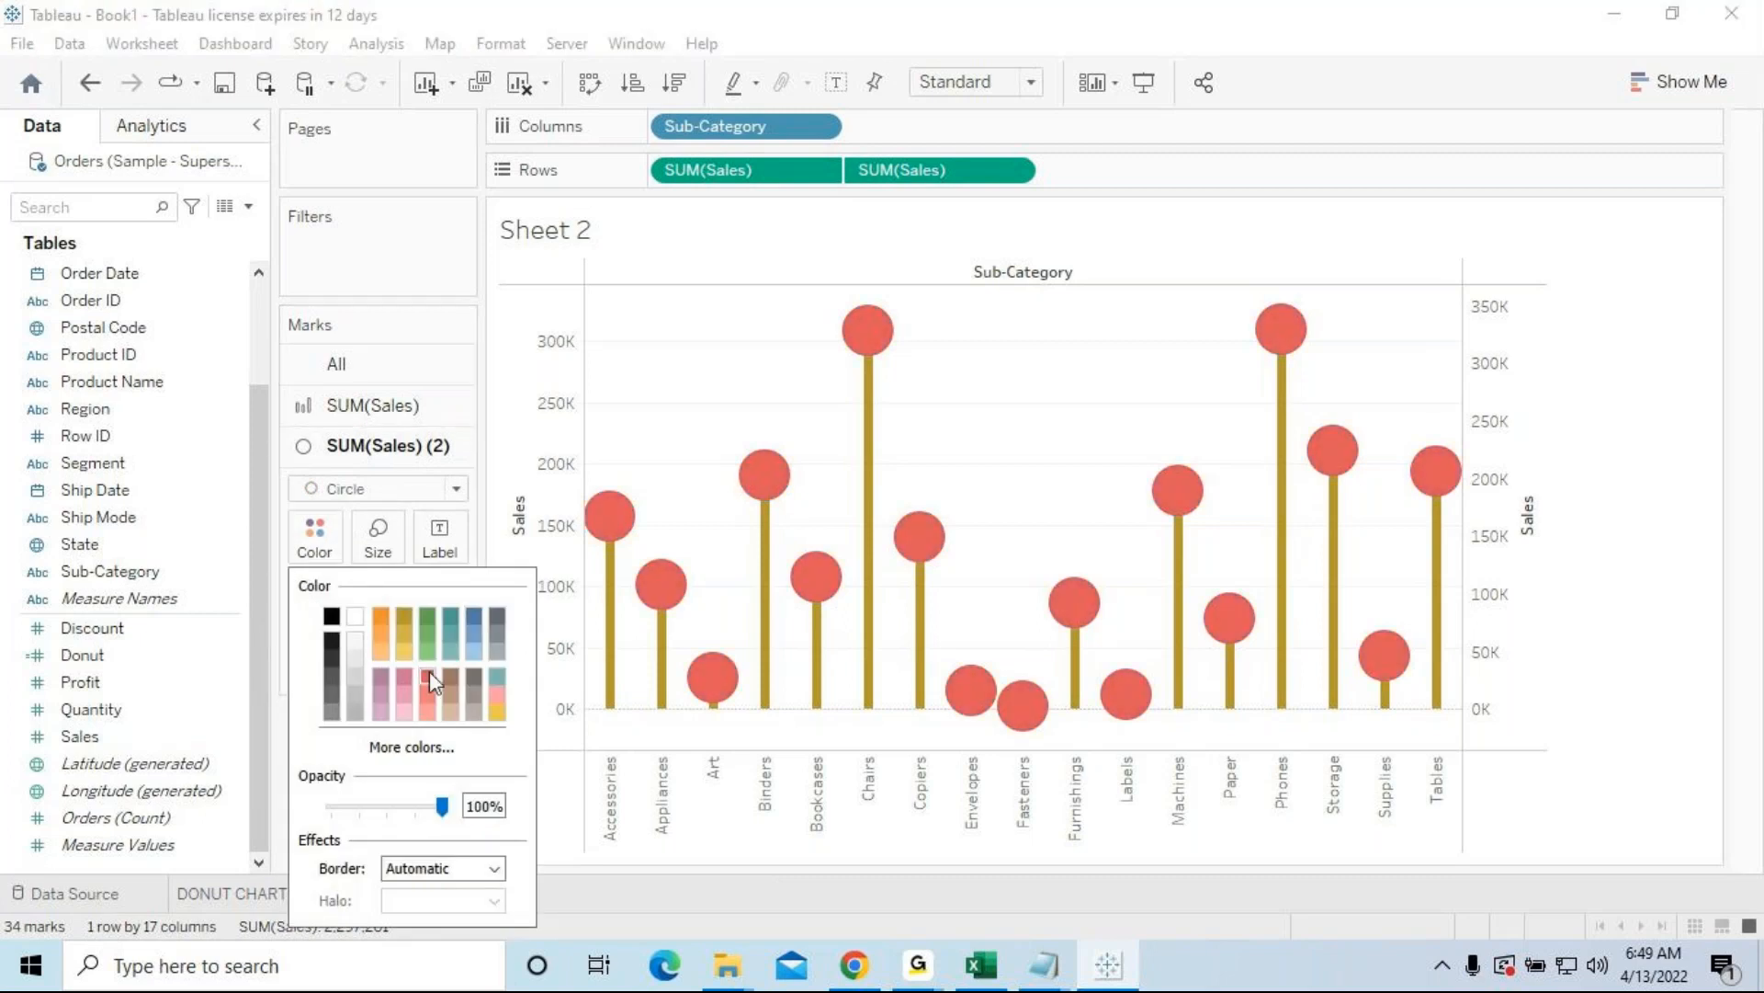
{"action": "left_click", "coordinate": [1652, 797]}
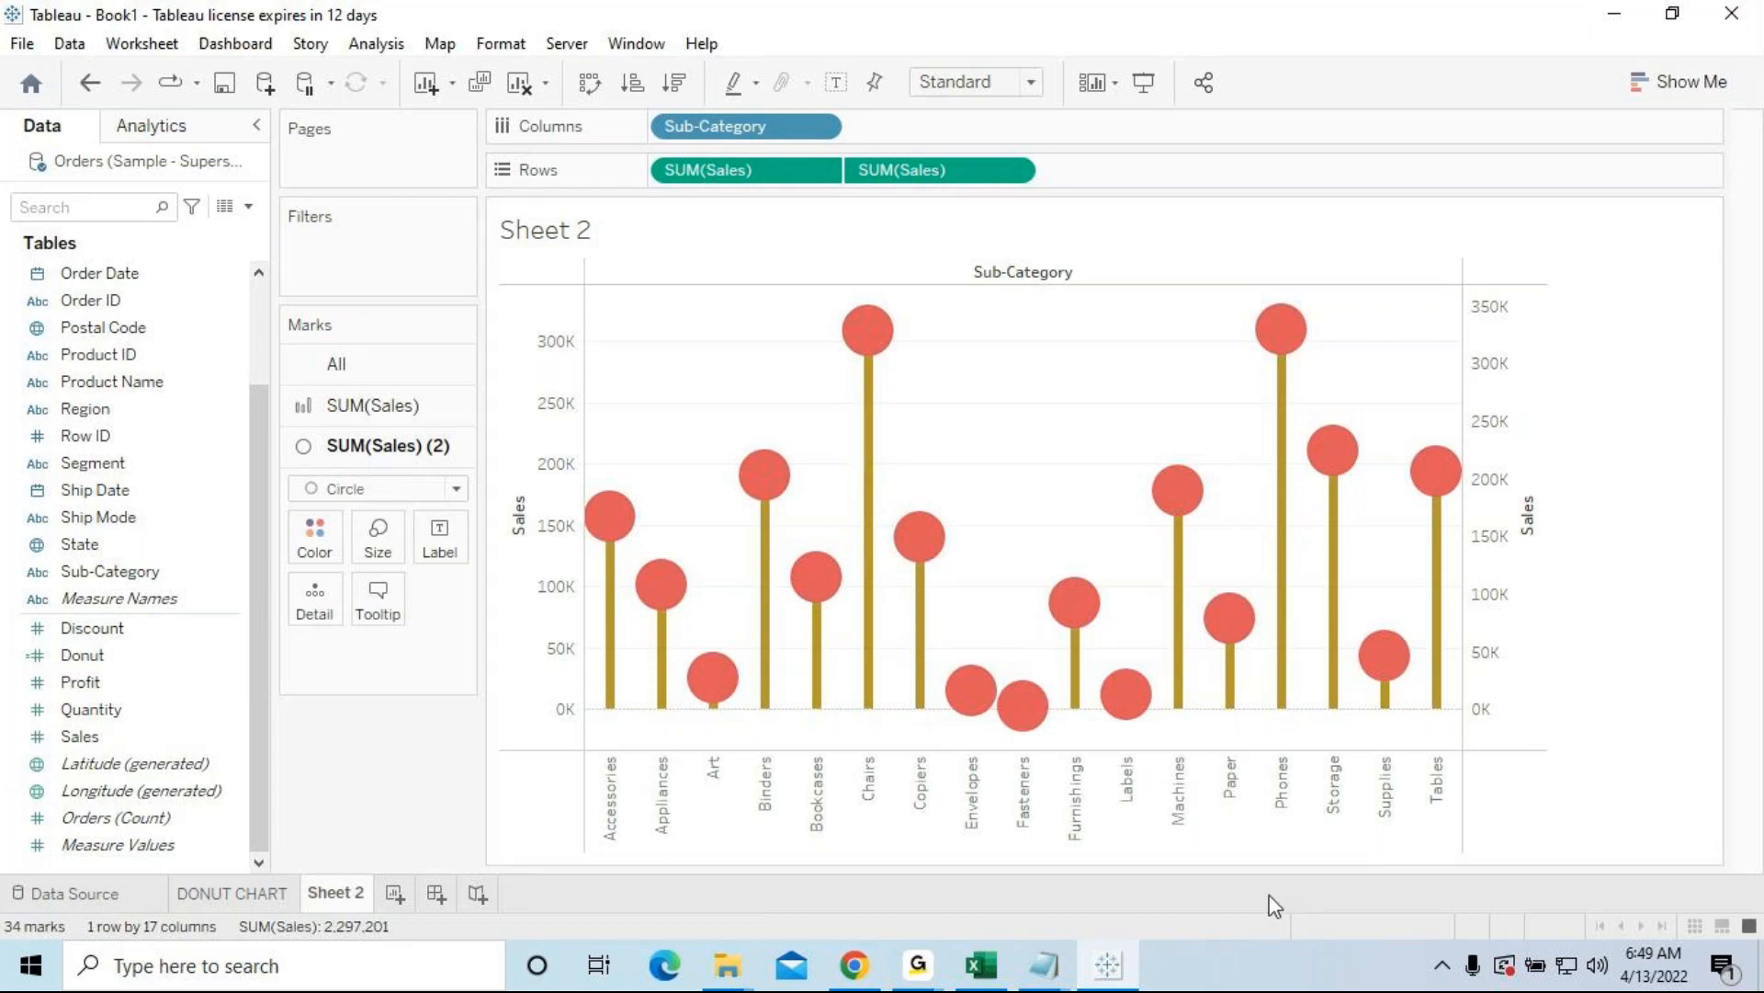
{"action": "left_click", "coordinate": [928, 976]}
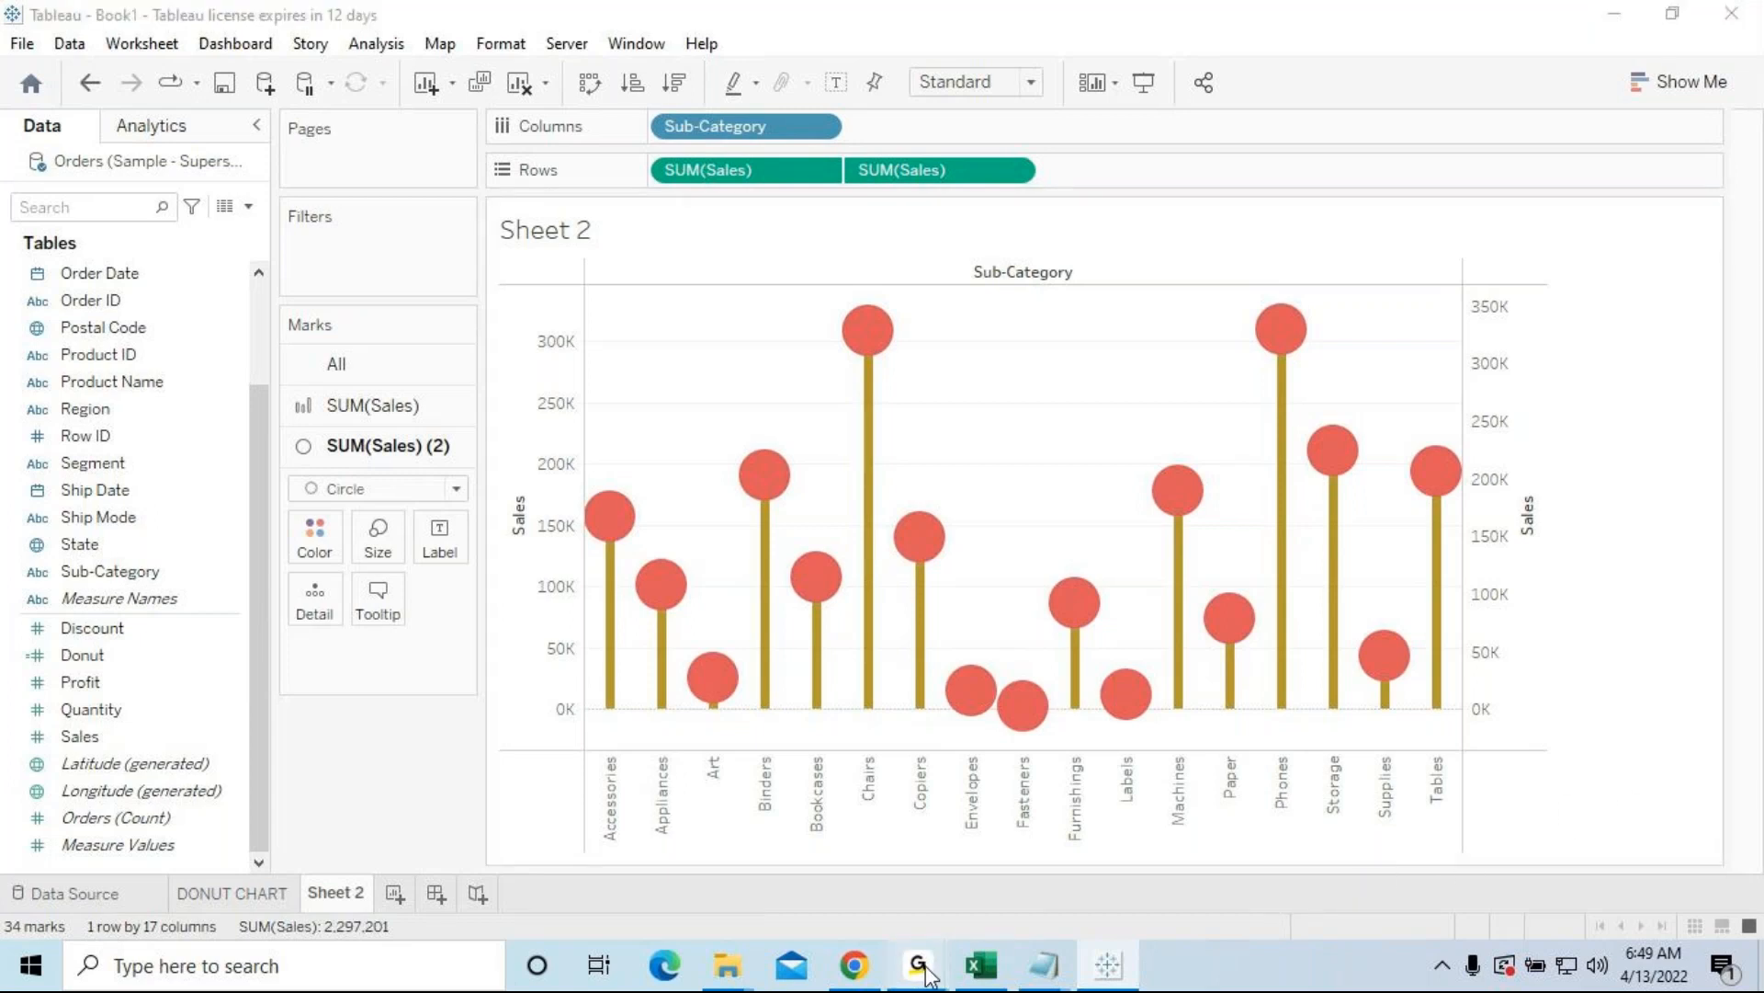
{"action": "left_click", "coordinate": [1057, 864]}
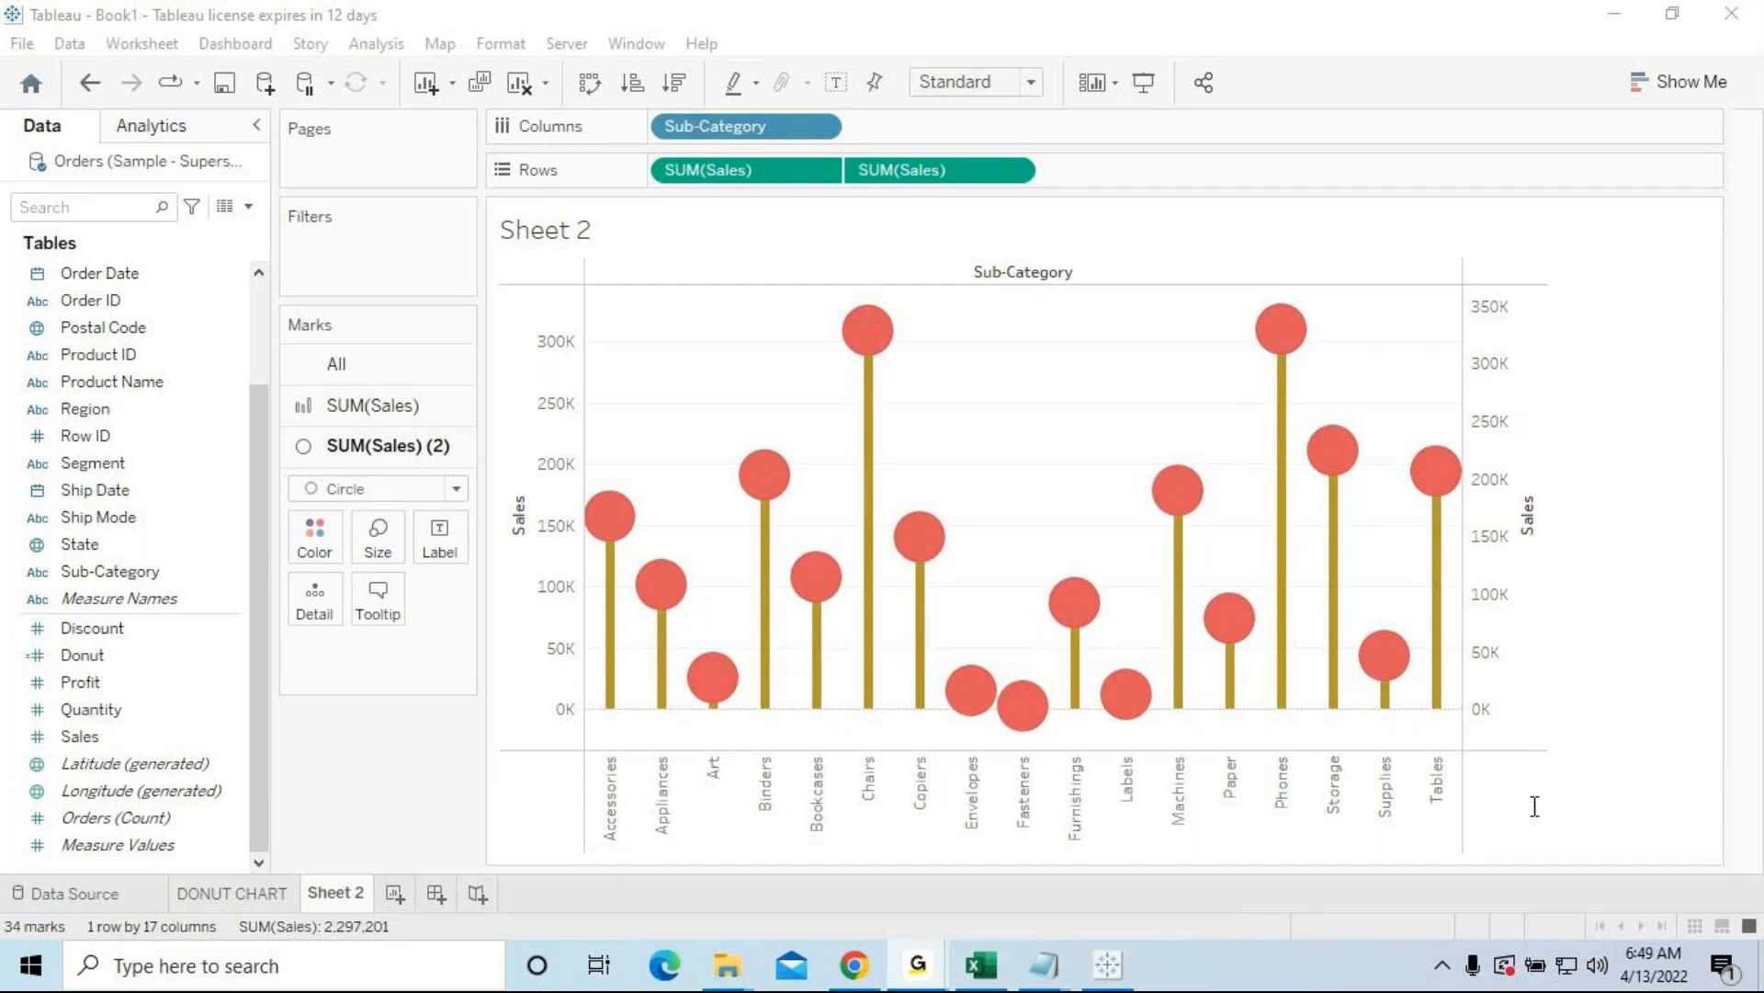
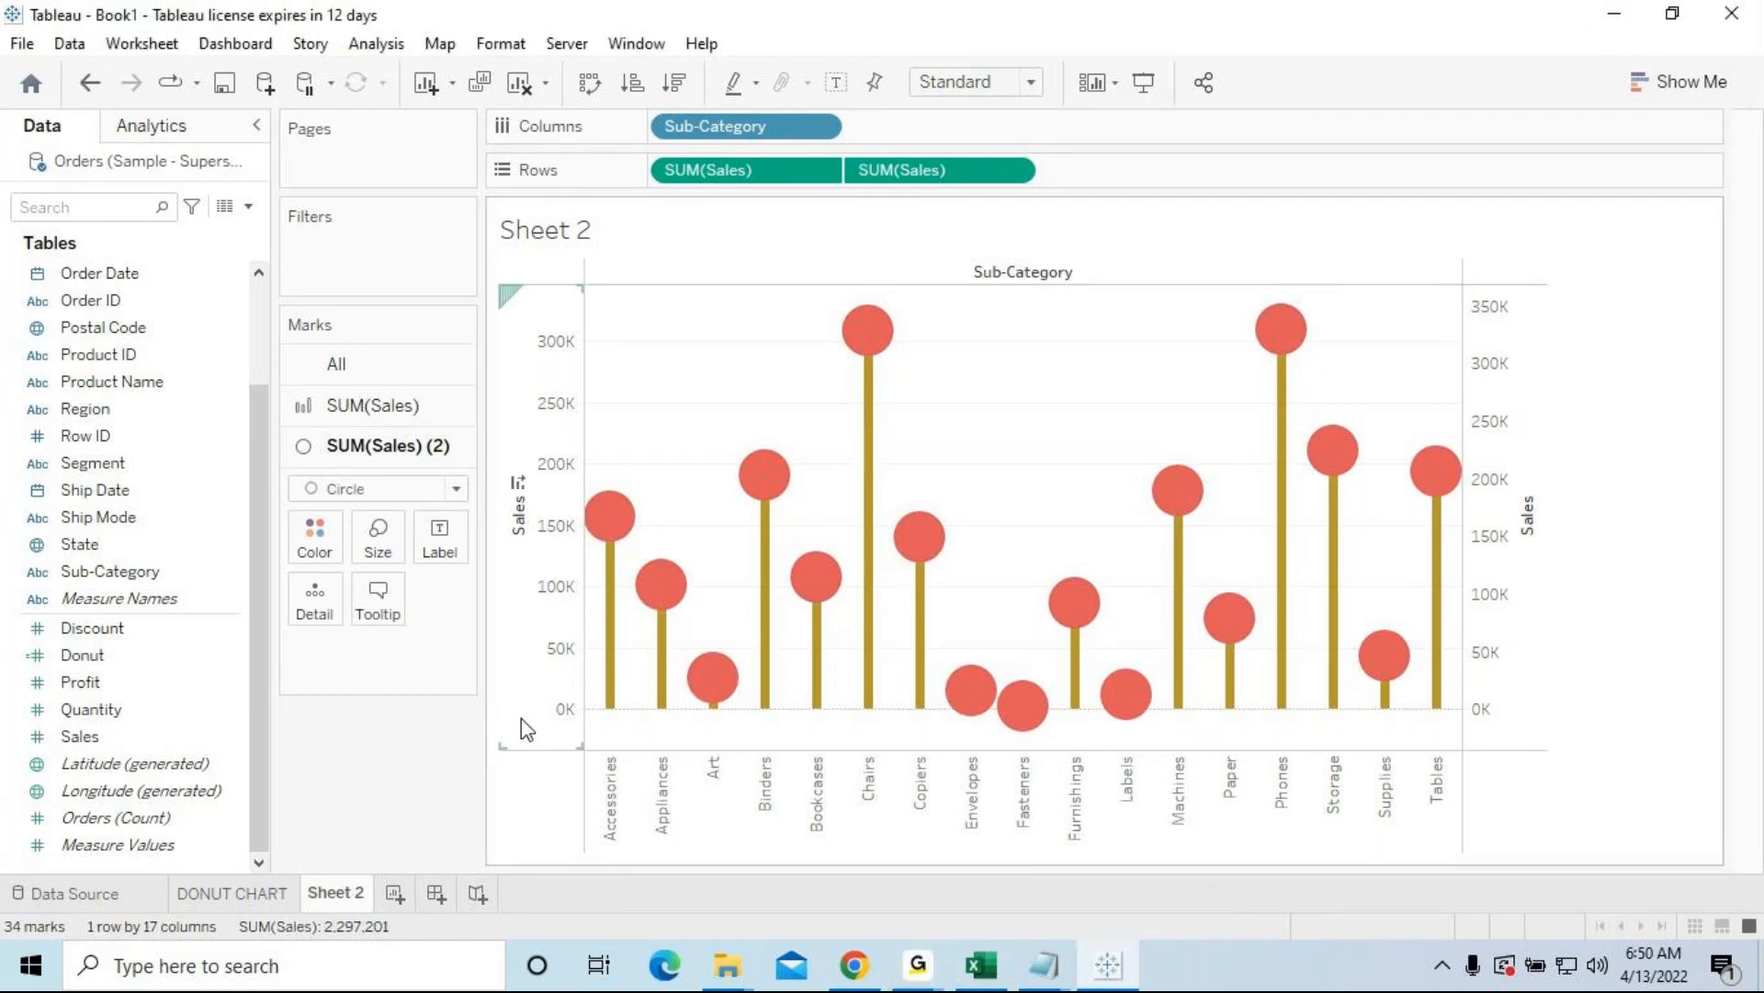
Step: Replace the Sheet 2 title text with "LOLLIPOP CHART-SUB CATEGORY TOTAL SALES"
{"action": "double_click", "coordinate": [588, 241]}
{"action": "left_click_drag", "start_coordinate": [729, 364], "coordinate": [554, 357]}
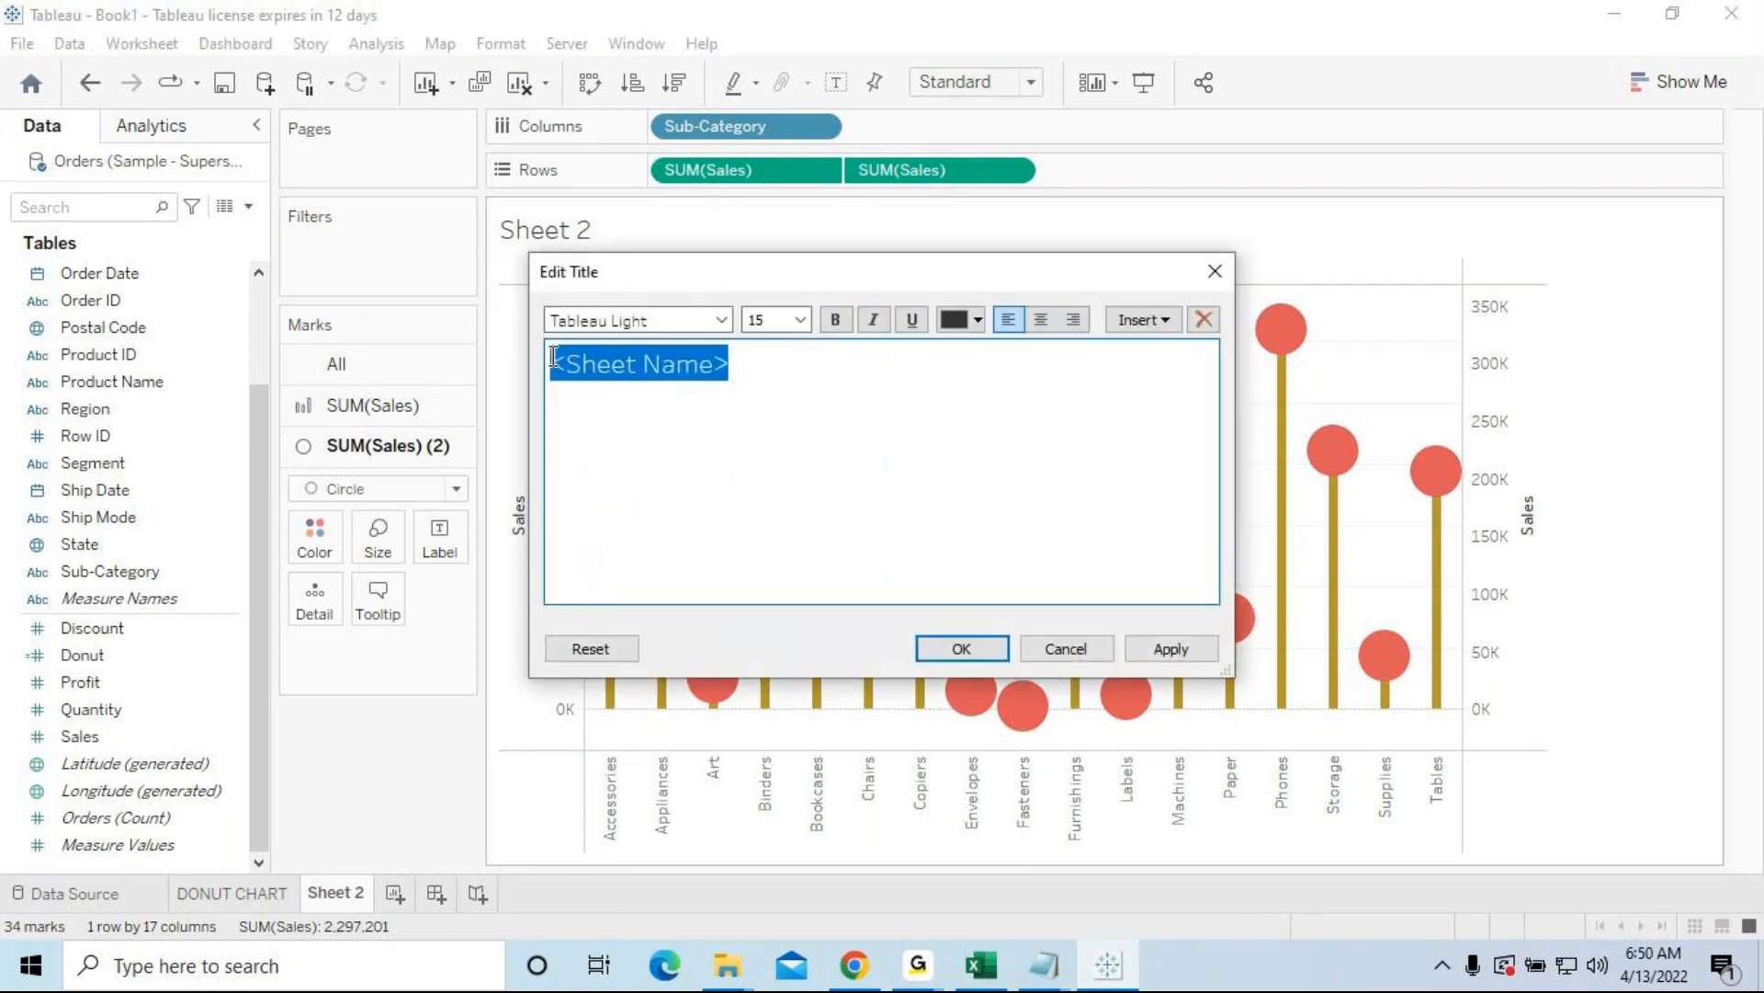
{"action": "key", "text": "BackSpace"}
{"action": "type", "text": "LOLLIPOP"}
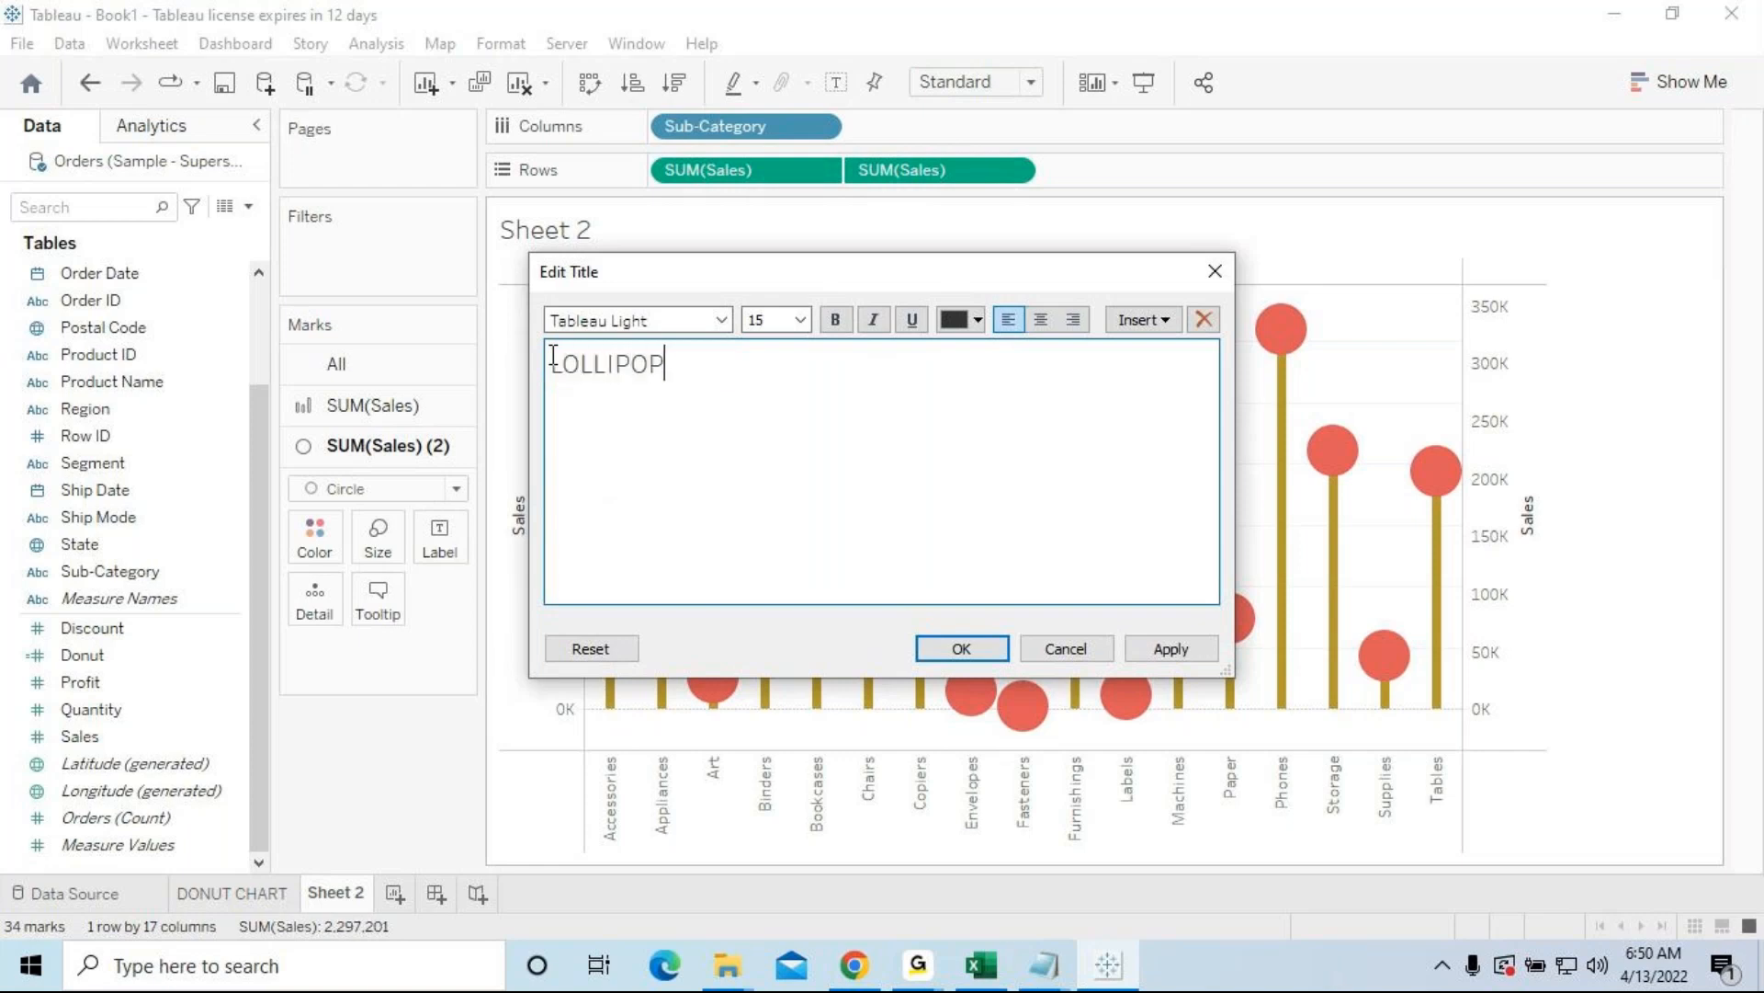
{"action": "type", "text": " CHART-SUBCAT"}
{"action": "key", "text": "BackSpace"}
{"action": "key", "text": "BackSpace"}
{"action": "key", "text": "BackSpace"}
{"action": "type", "text": "CATEGORY"}
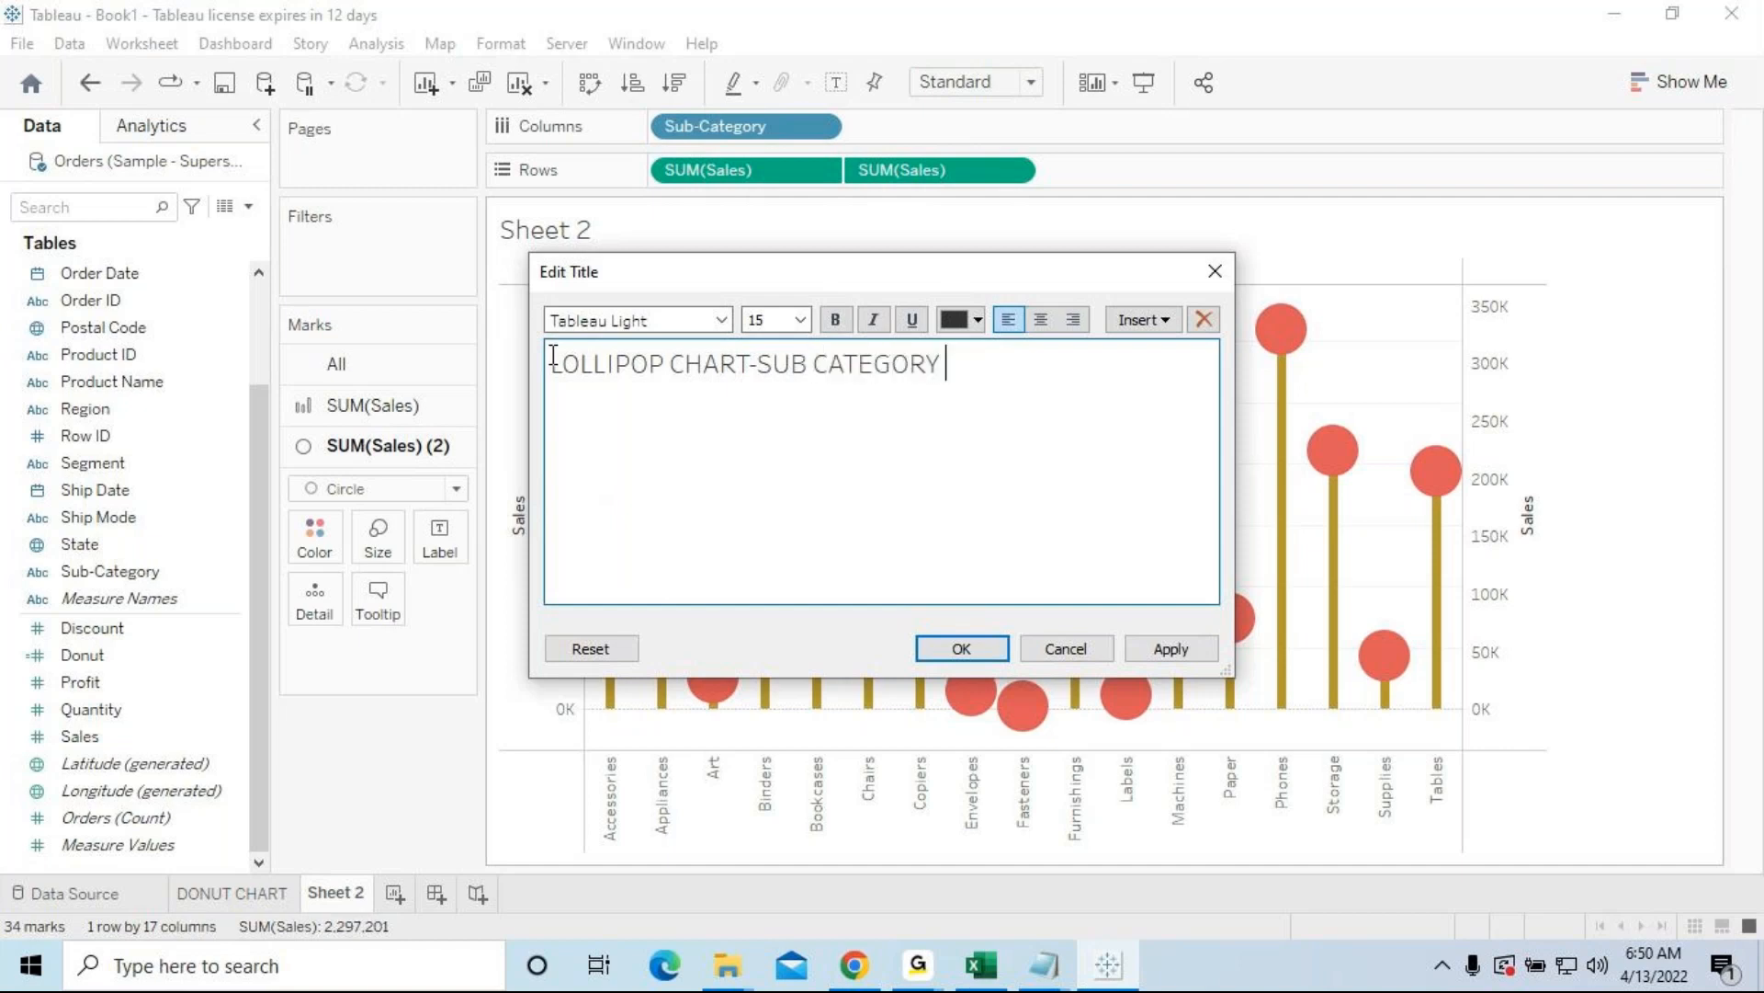
{"action": "type", "text": " TOTAL SALES"}
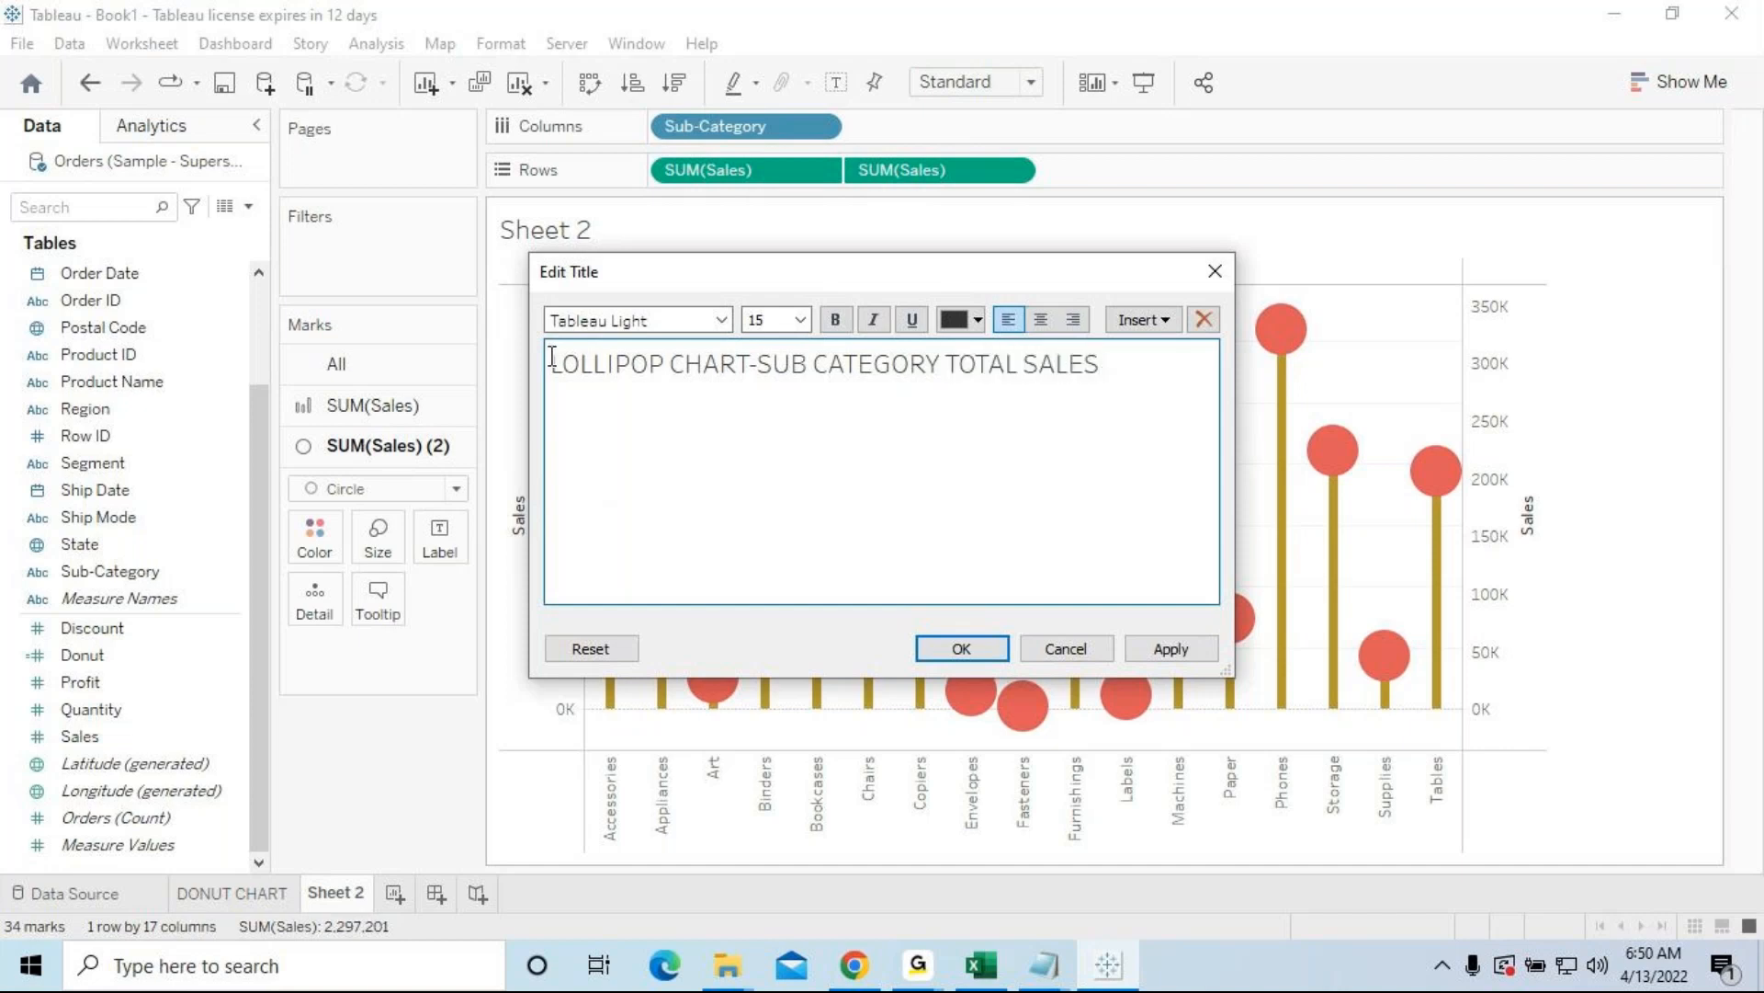
Step: Make the whole lollipop chart title bold
{"action": "left_click_drag", "start_coordinate": [1125, 363], "coordinate": [505, 384]}
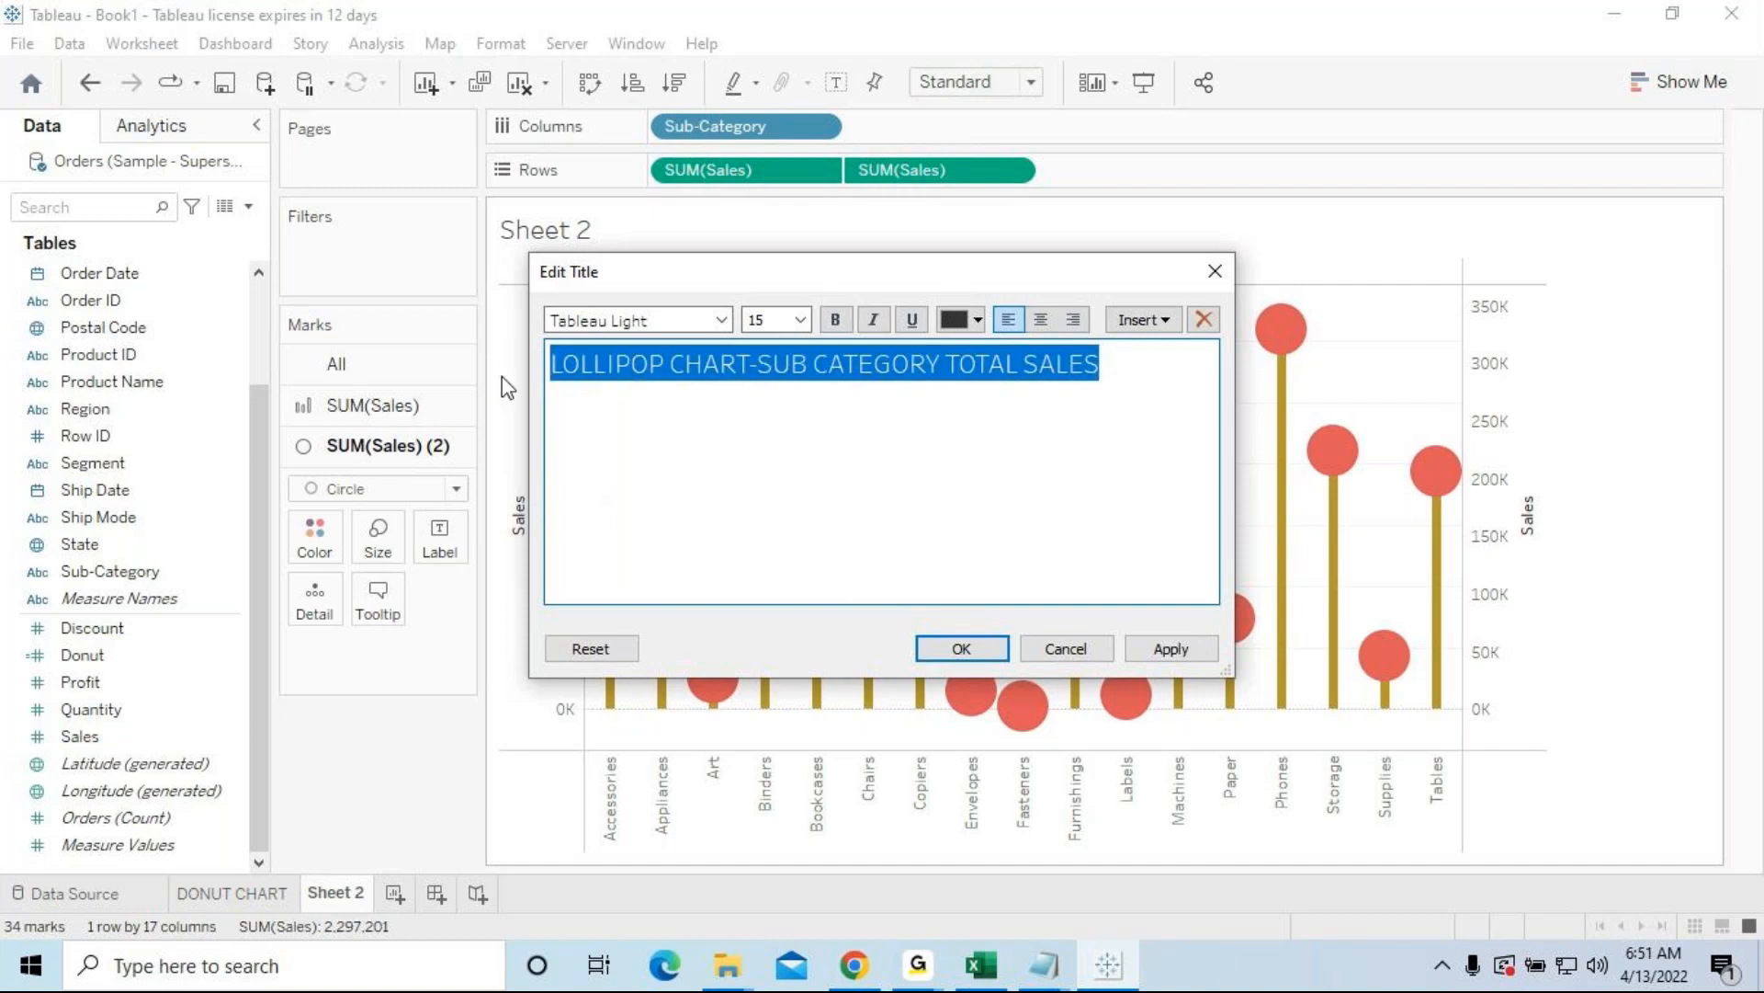
{"action": "left_click", "coordinate": [834, 321]}
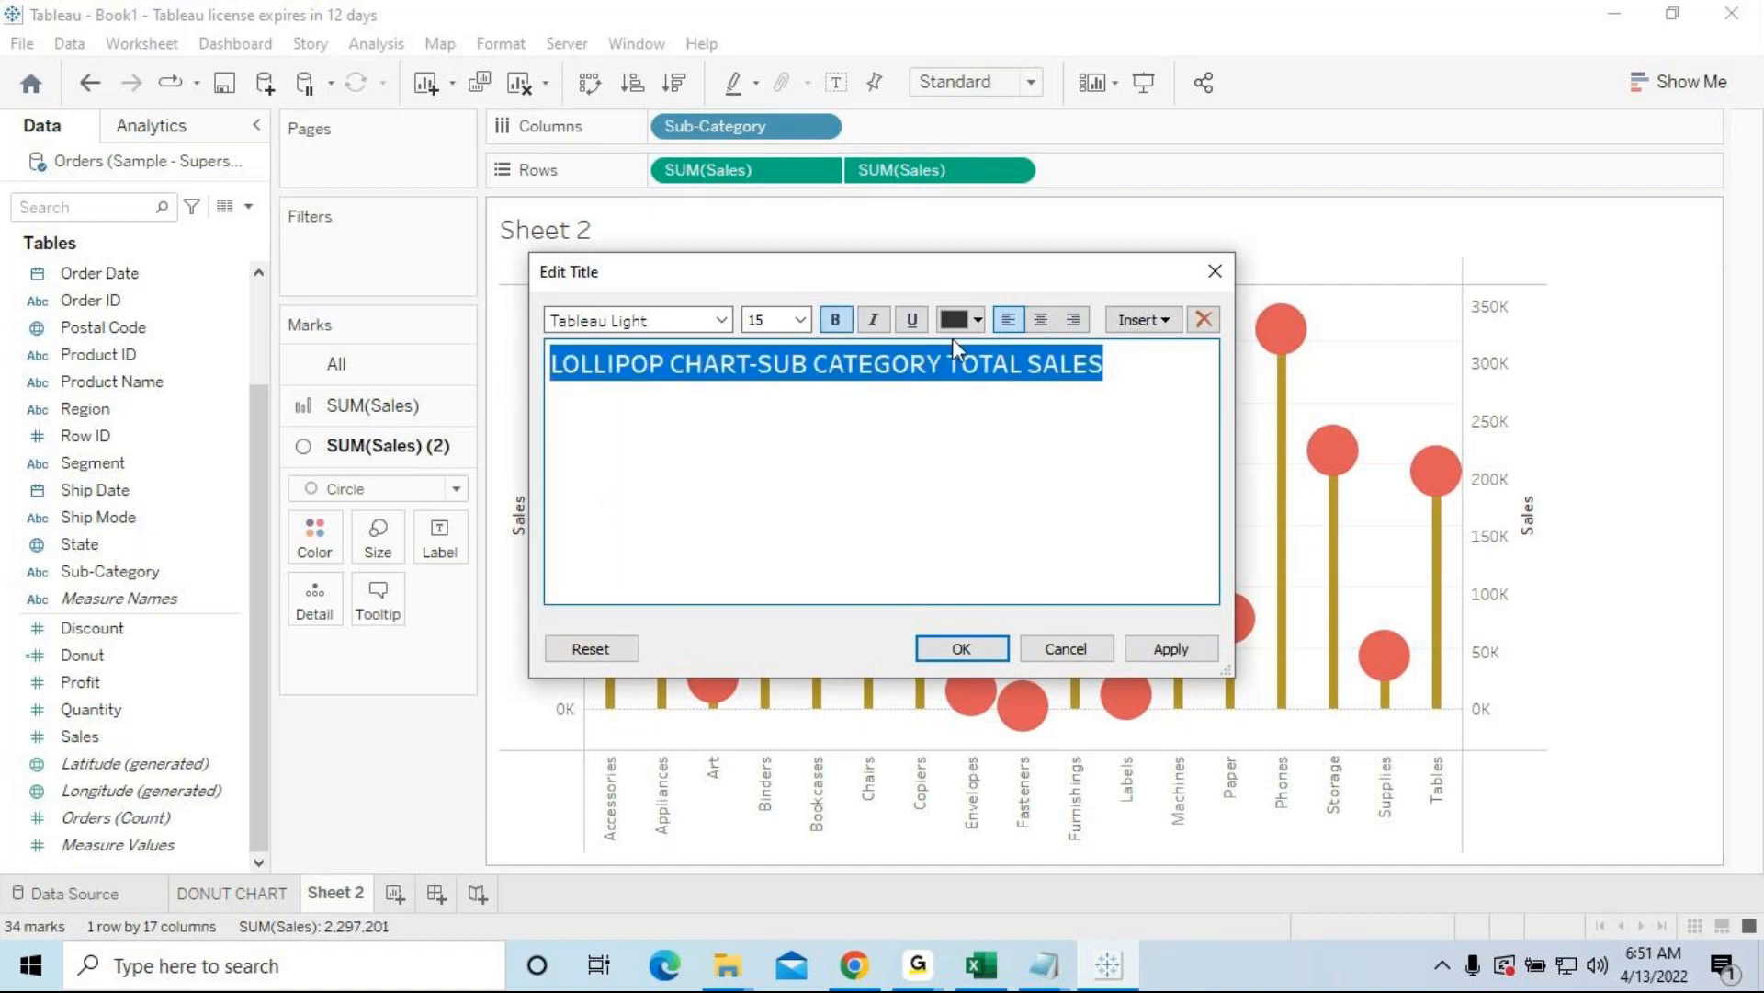
Step: Set the sheet title's text colour to white and centre it
{"action": "left_click", "coordinate": [979, 322]}
{"action": "left_click", "coordinate": [978, 349]}
{"action": "left_click", "coordinate": [1042, 324]}
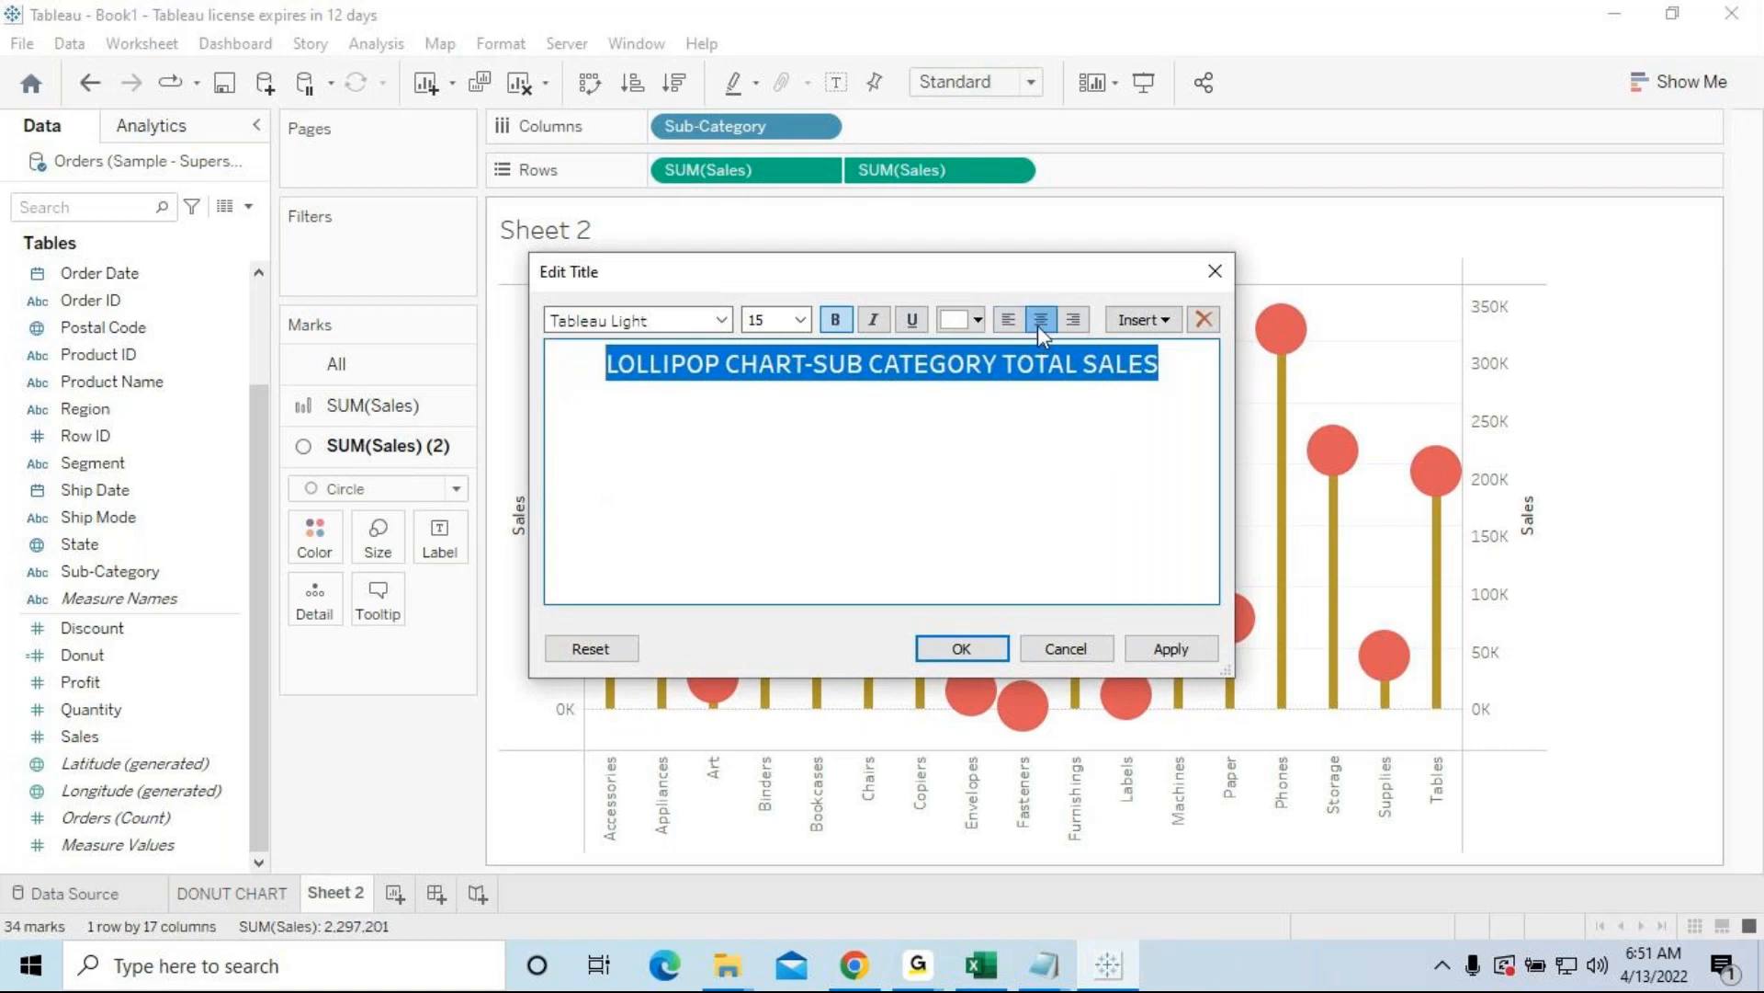
Step: Try several script fonts on the sheet title, including Vivaldi, Vladimir Script, Pristina and Script MT Bold
{"action": "left_click", "coordinate": [724, 322]}
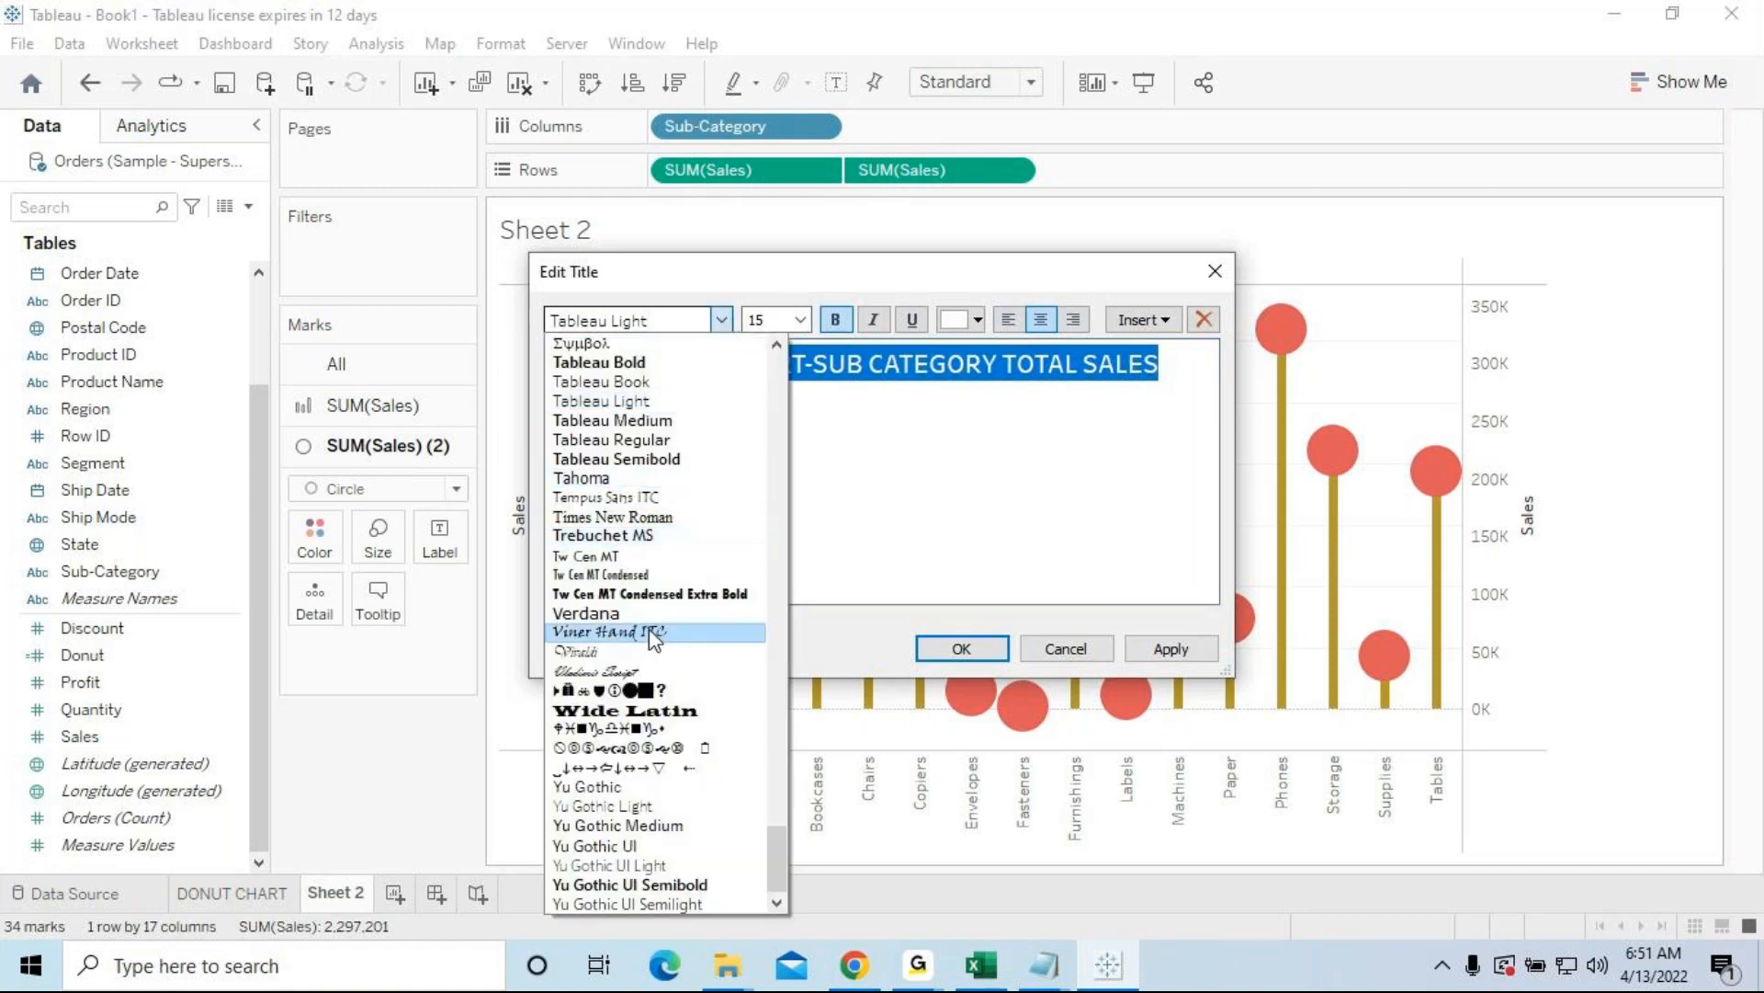
{"action": "left_click", "coordinate": [639, 655]}
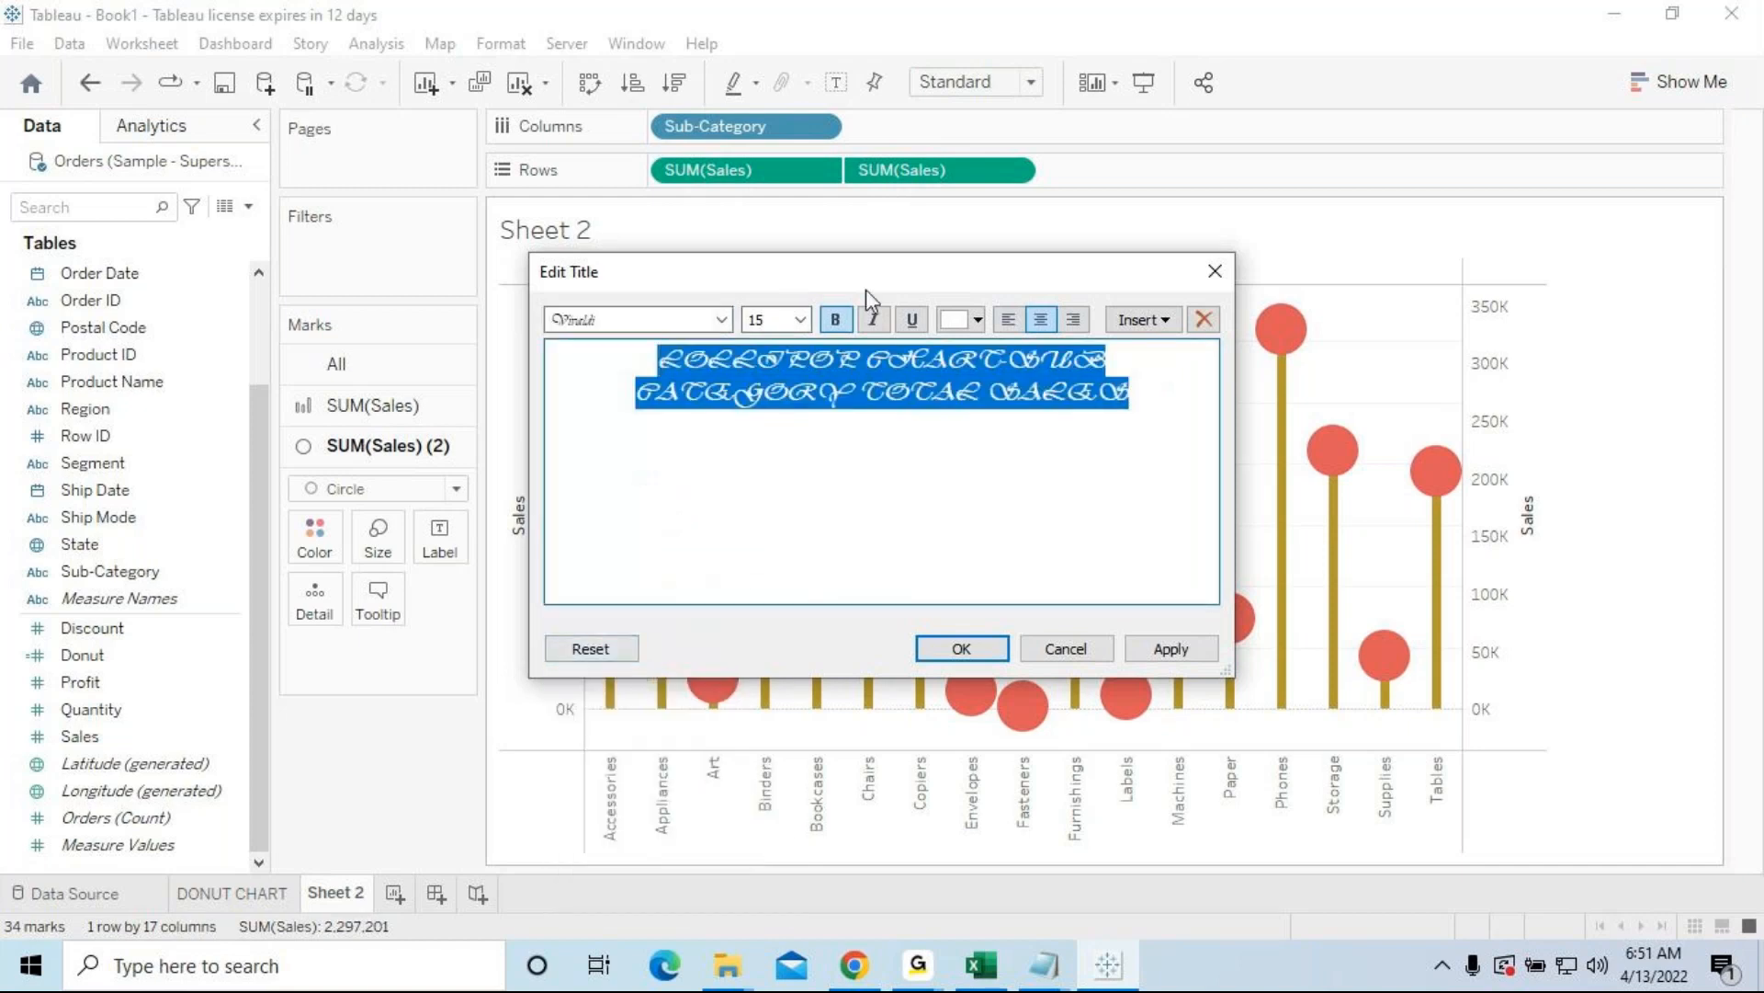
{"action": "left_click", "coordinate": [722, 320]}
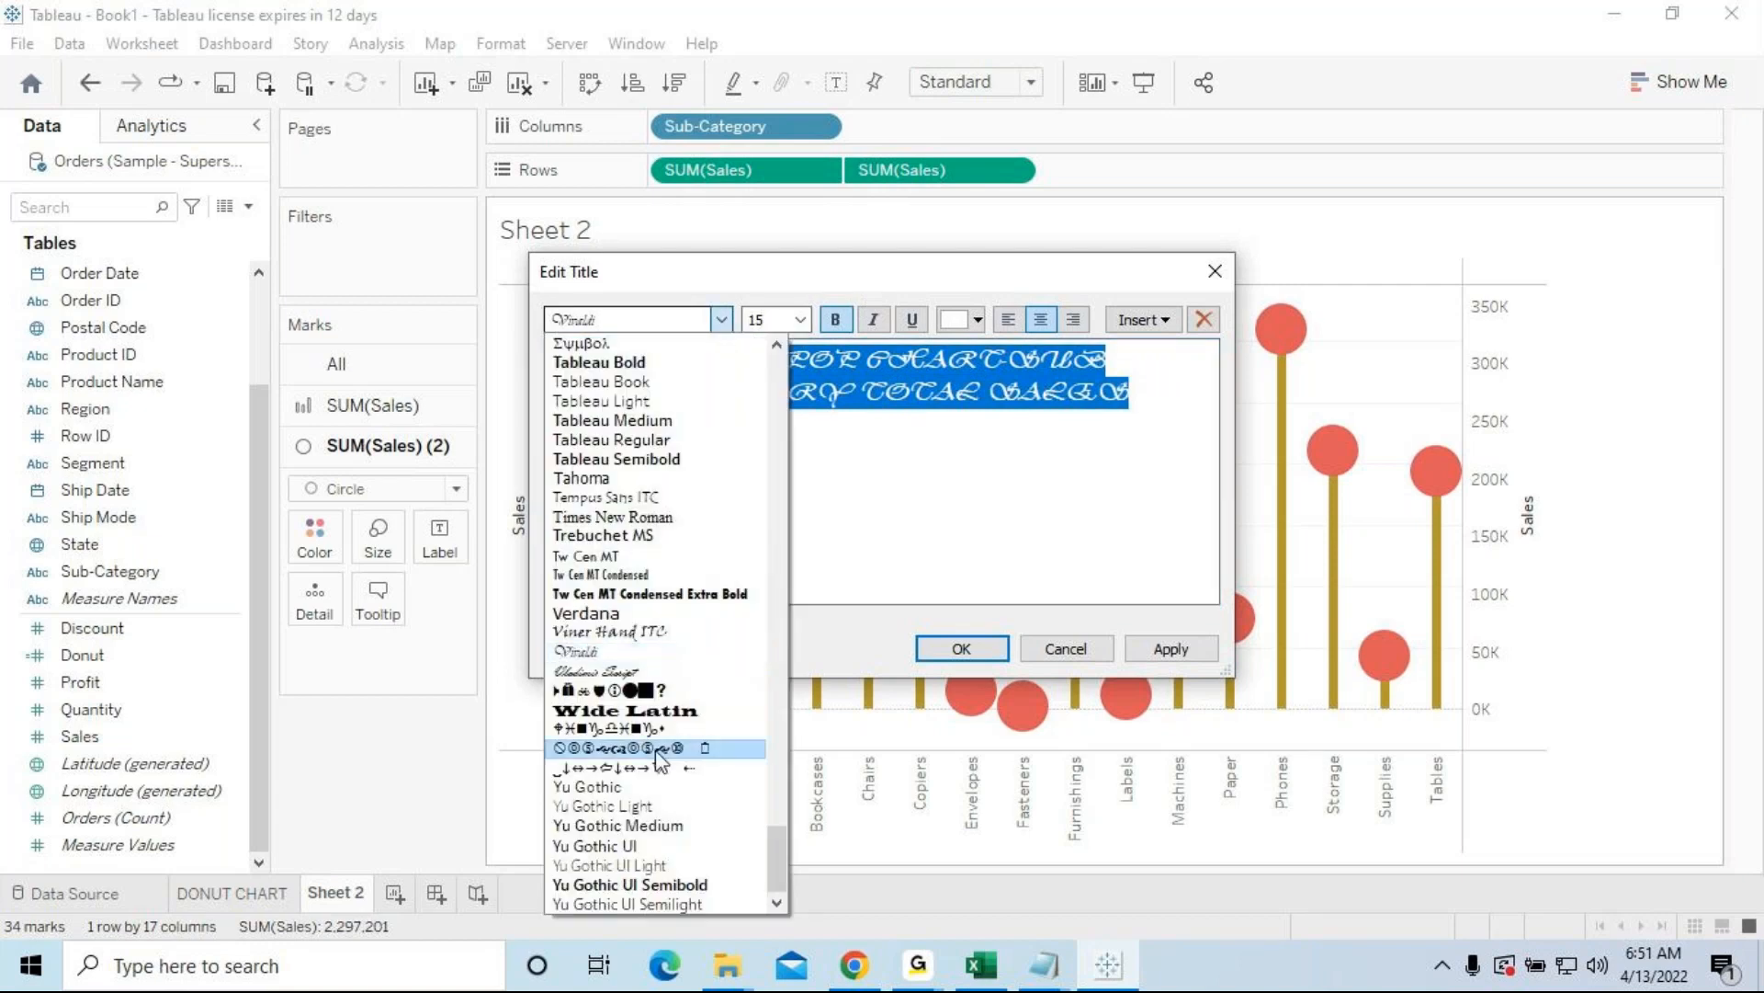
{"action": "left_click", "coordinate": [724, 319]}
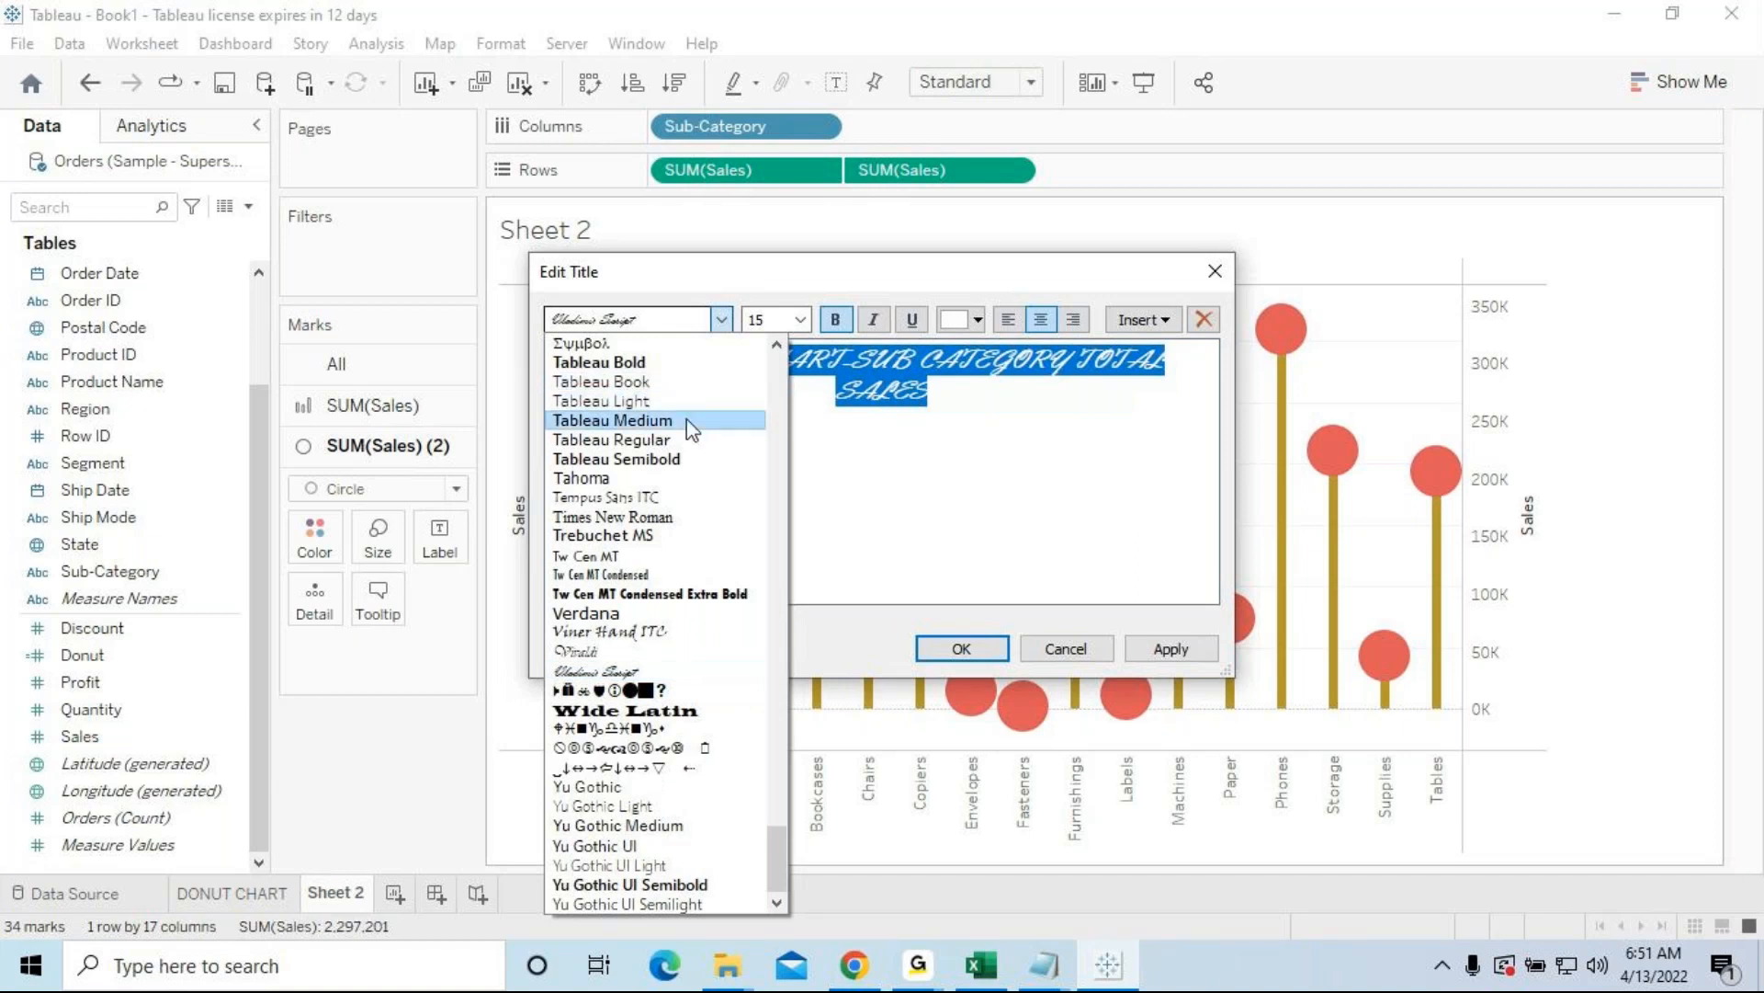
{"action": "scroll", "coordinate": [732, 732], "scroll_direction": "up", "scroll_amount": 1}
{"action": "scroll", "coordinate": [698, 597], "scroll_direction": "up", "scroll_amount": 9}
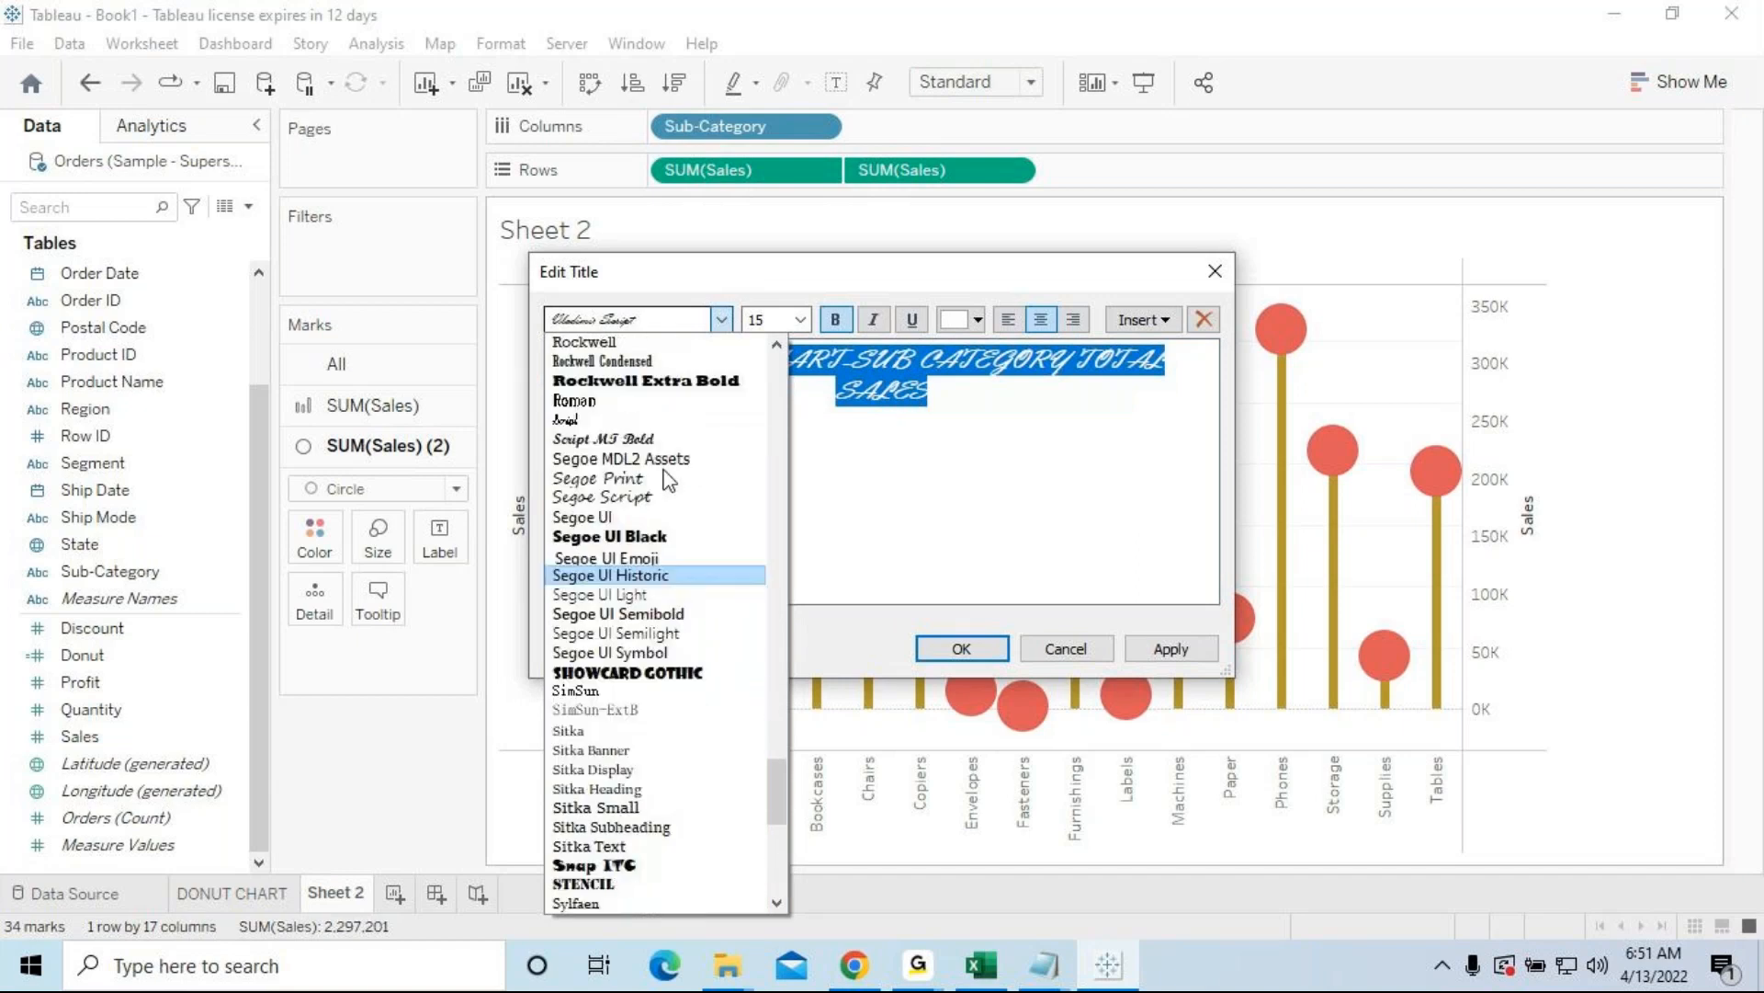
{"action": "scroll", "coordinate": [662, 478], "scroll_direction": "up", "scroll_amount": 3}
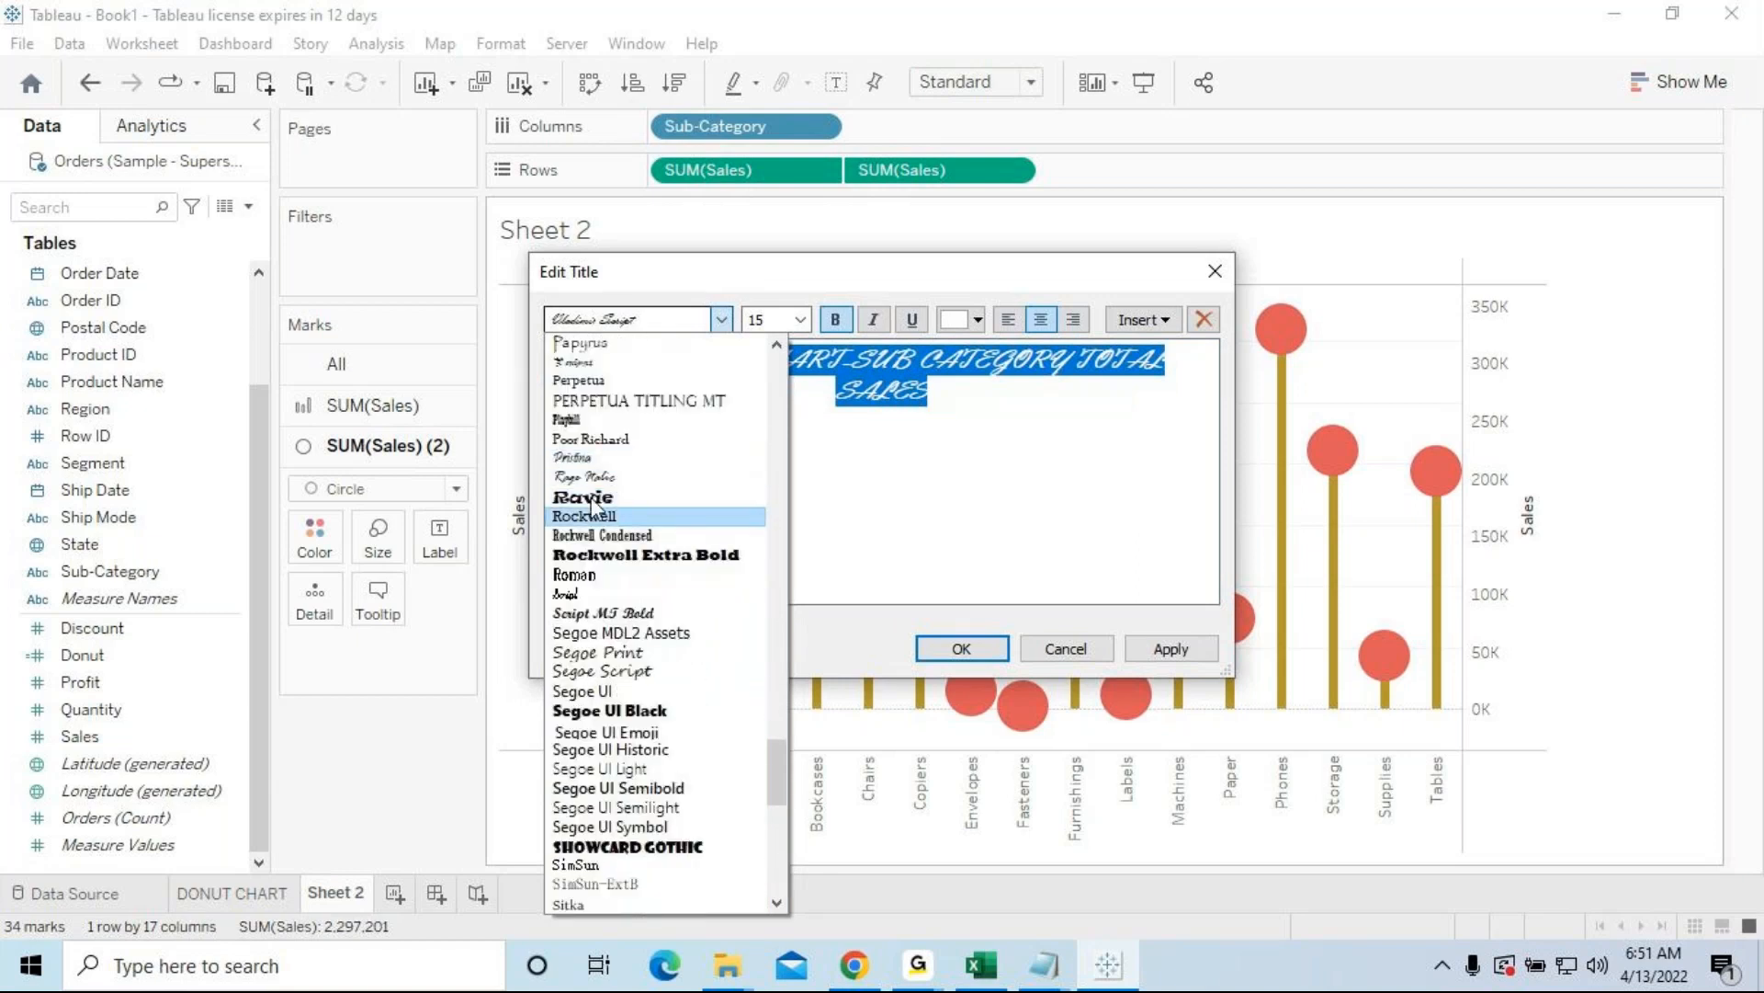
{"action": "left_click", "coordinate": [586, 459]}
{"action": "left_click", "coordinate": [722, 319]}
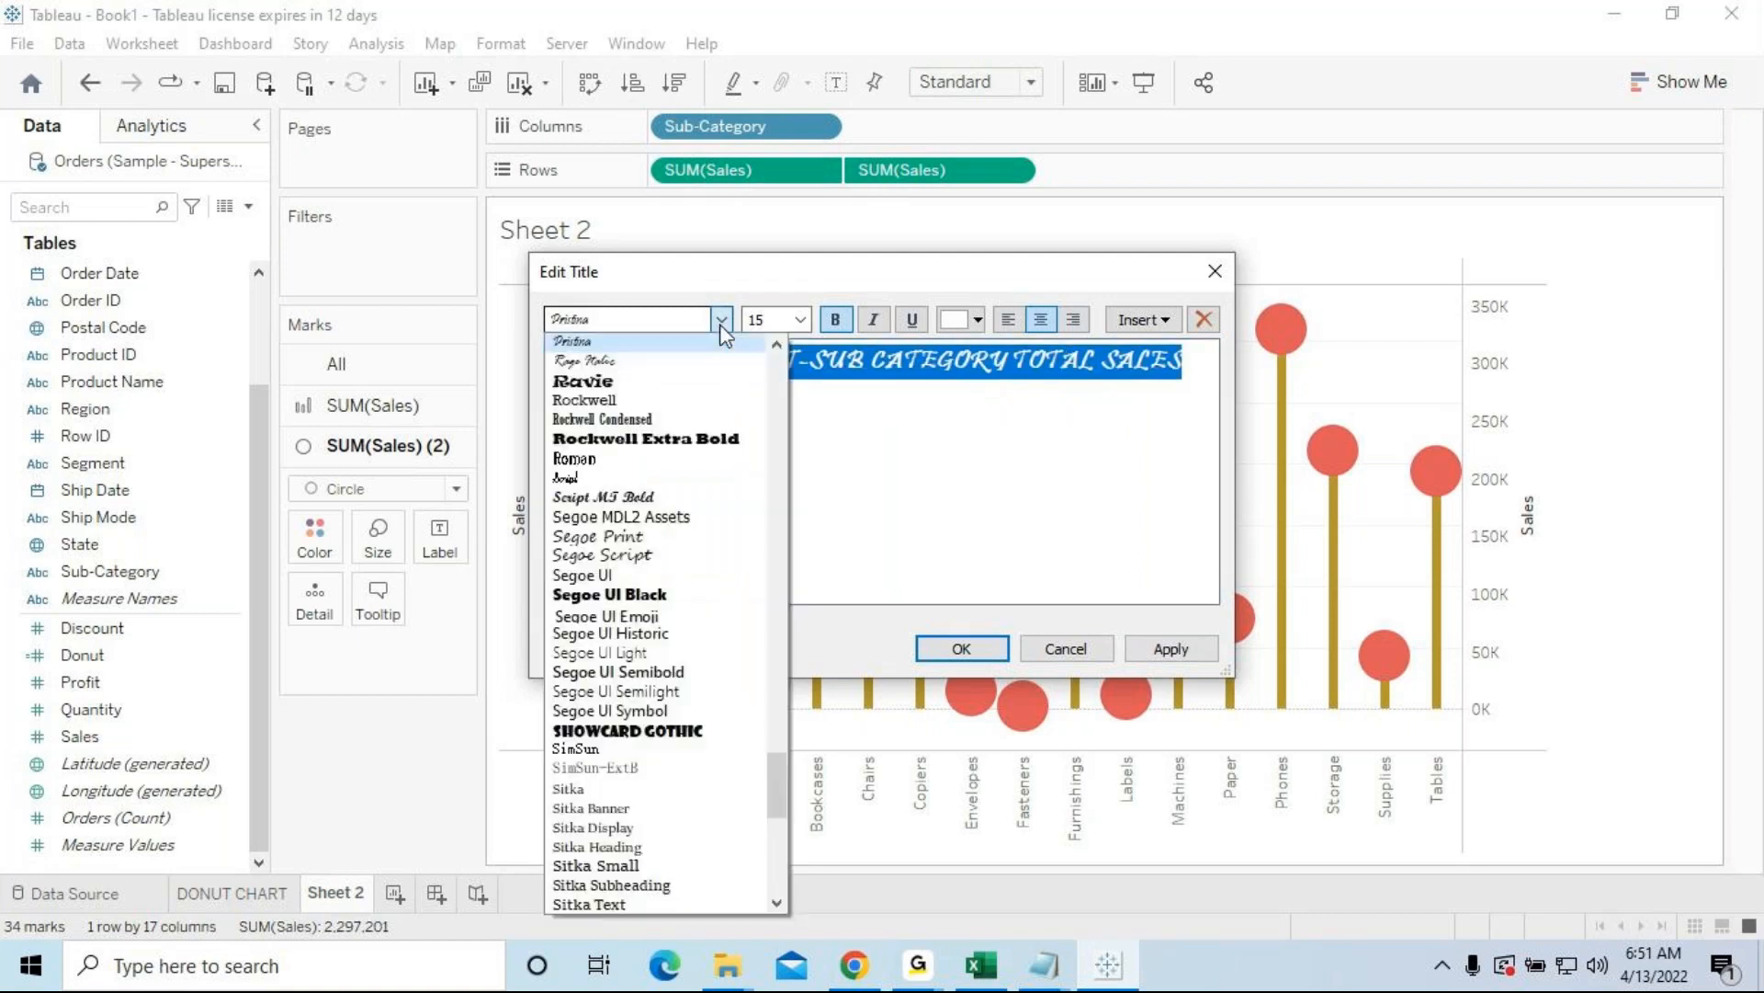
{"action": "left_click", "coordinate": [594, 484]}
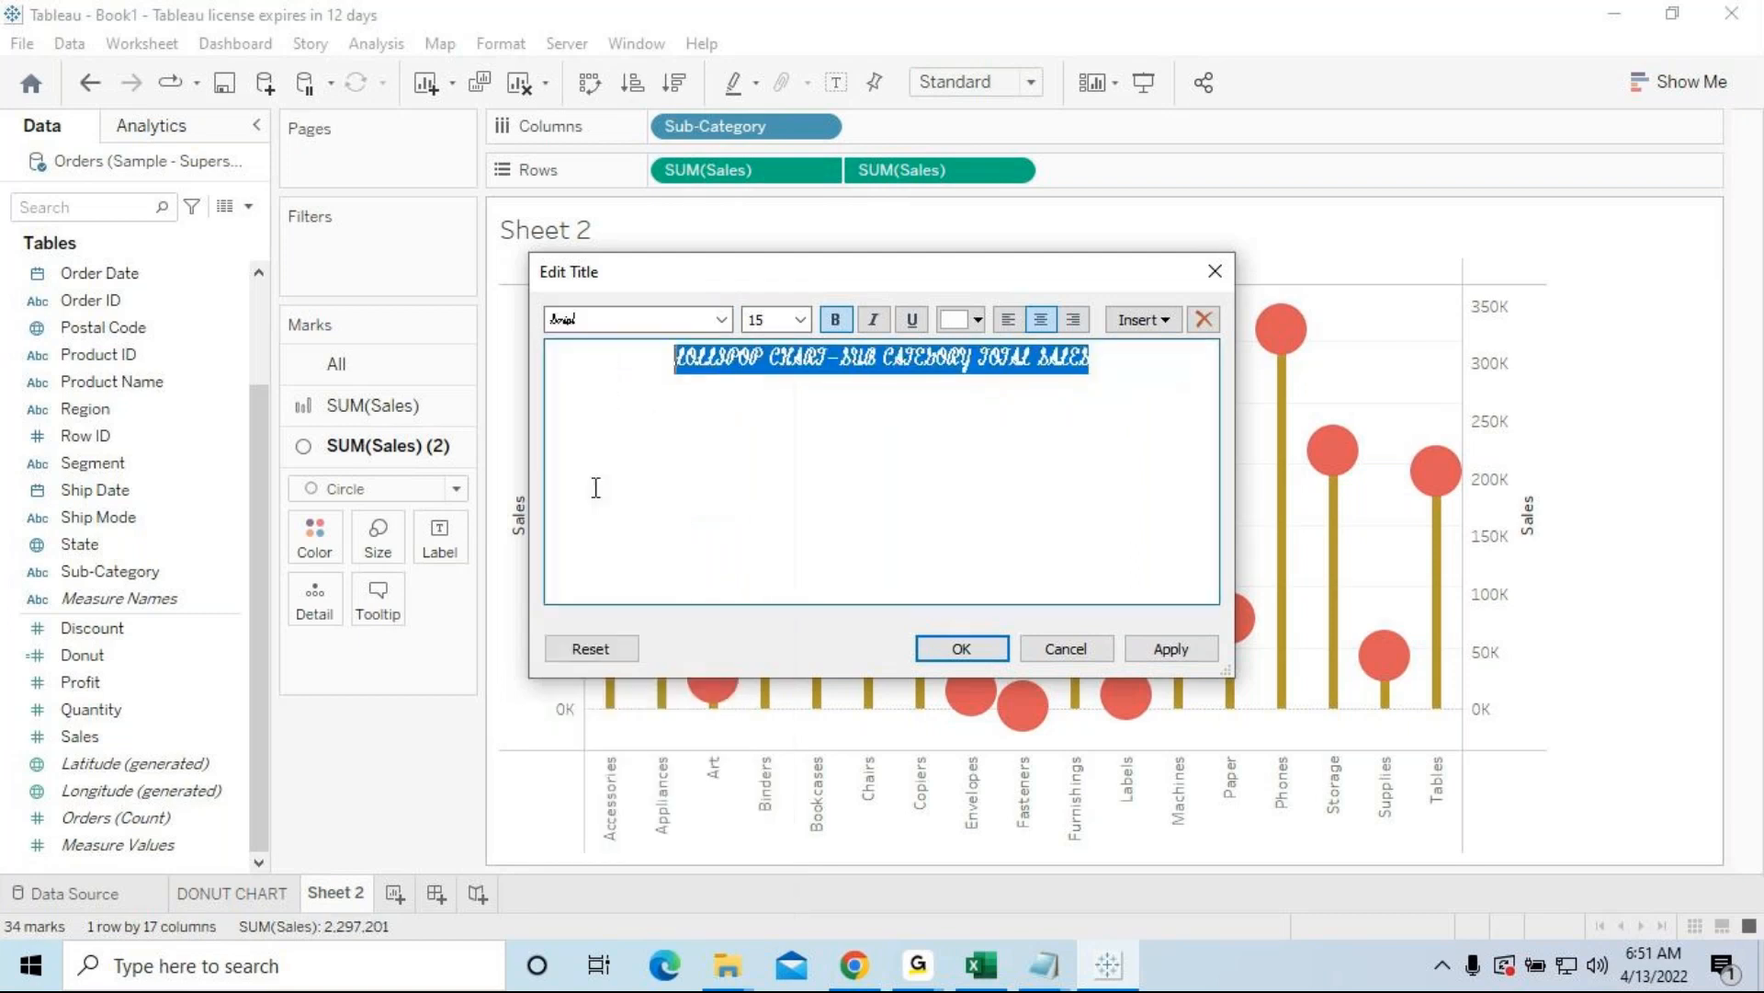
{"action": "left_click", "coordinate": [721, 323]}
{"action": "left_click", "coordinate": [640, 364]}
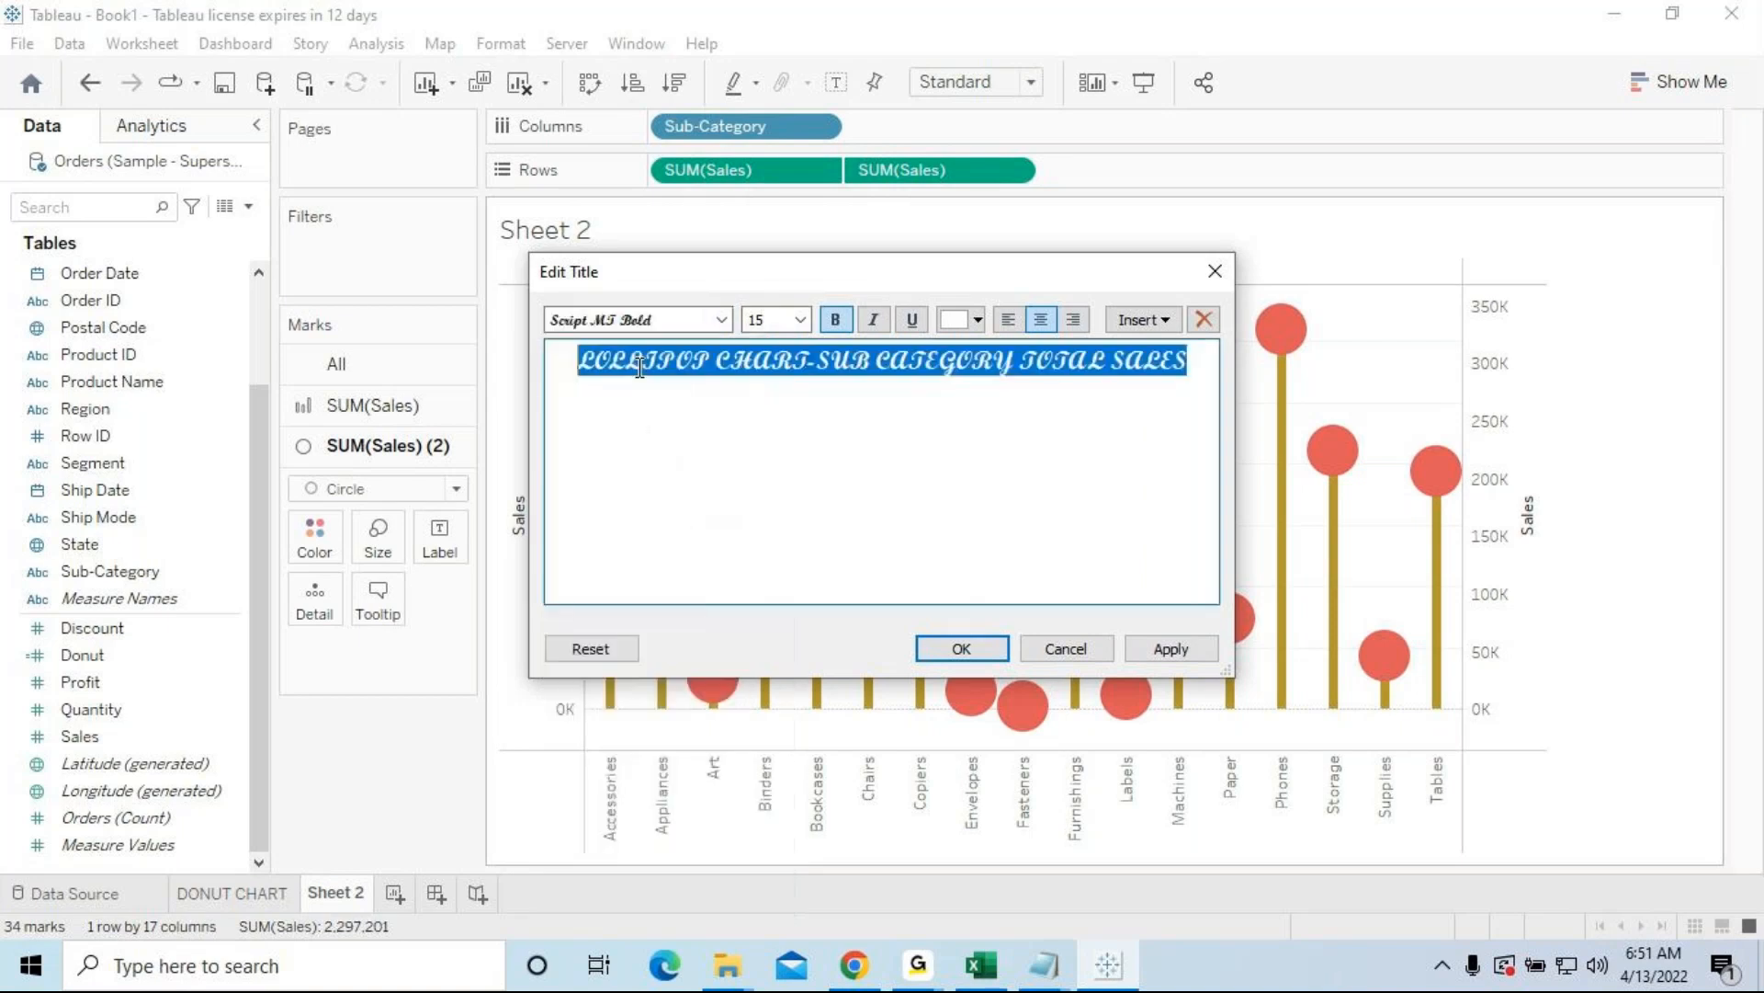
Step: Set the sheet title's font to Sylfaen and apply the edited title to the worksheet
{"action": "left_click", "coordinate": [722, 321]}
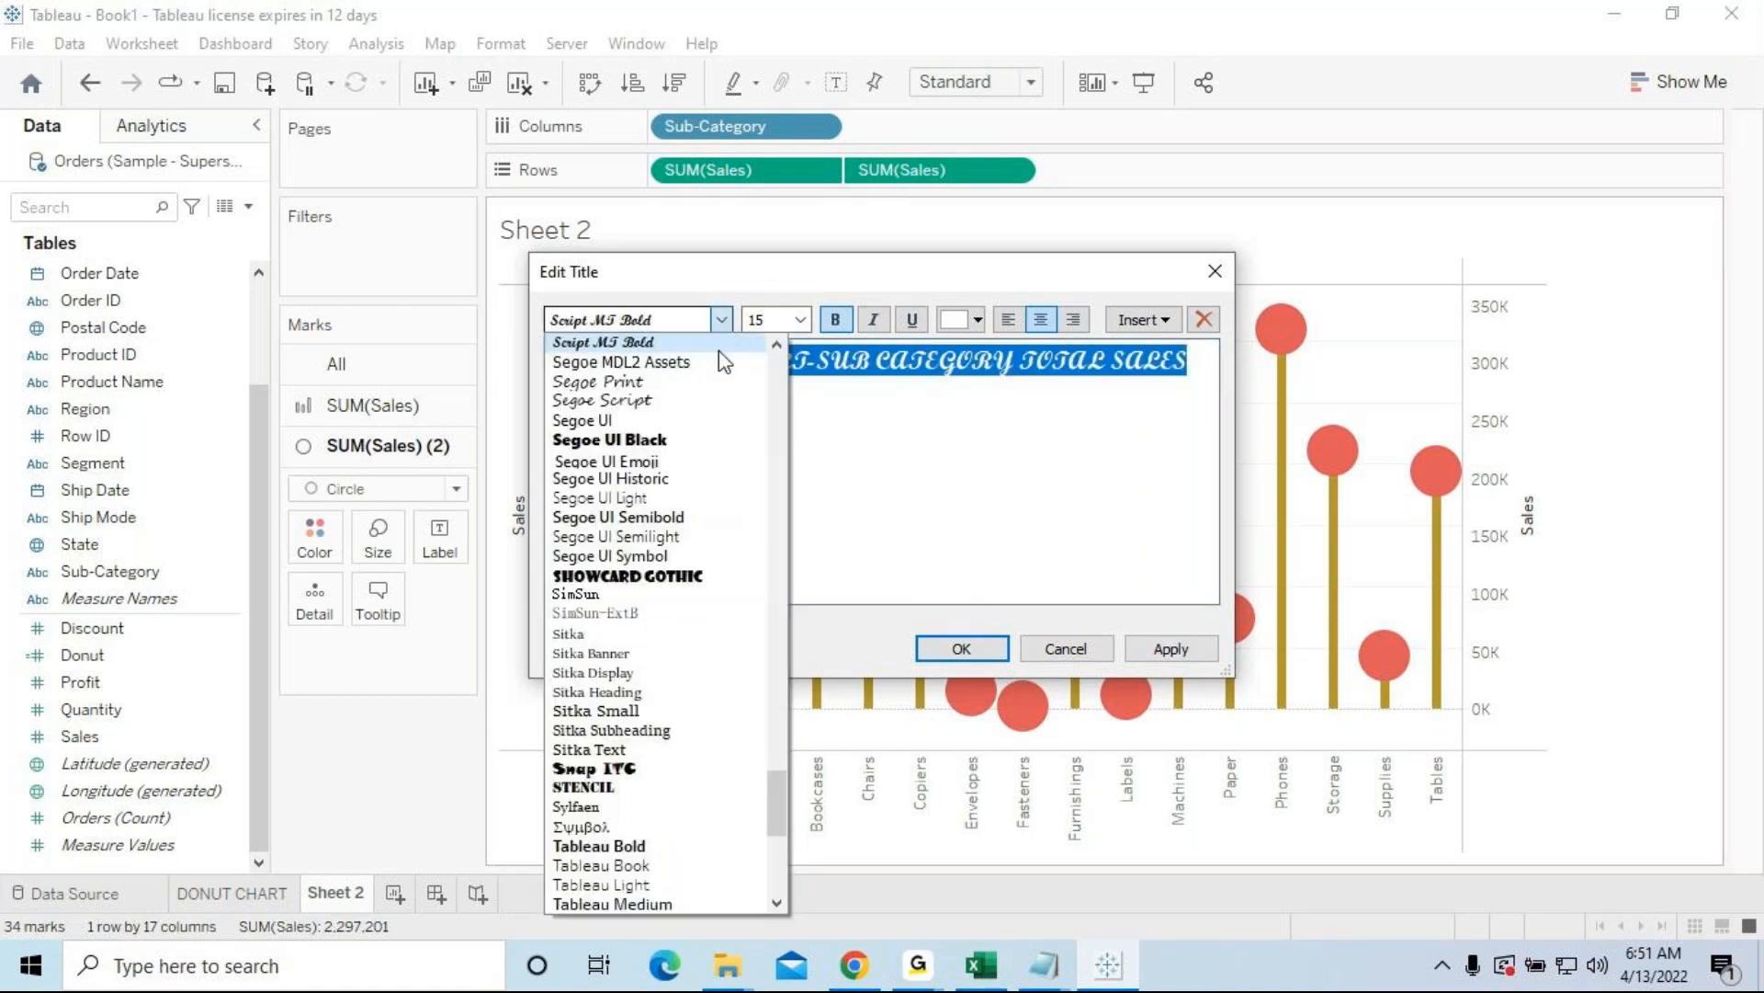
{"action": "left_click", "coordinate": [616, 812]}
{"action": "left_click", "coordinate": [1151, 655]}
{"action": "left_click", "coordinate": [962, 649]}
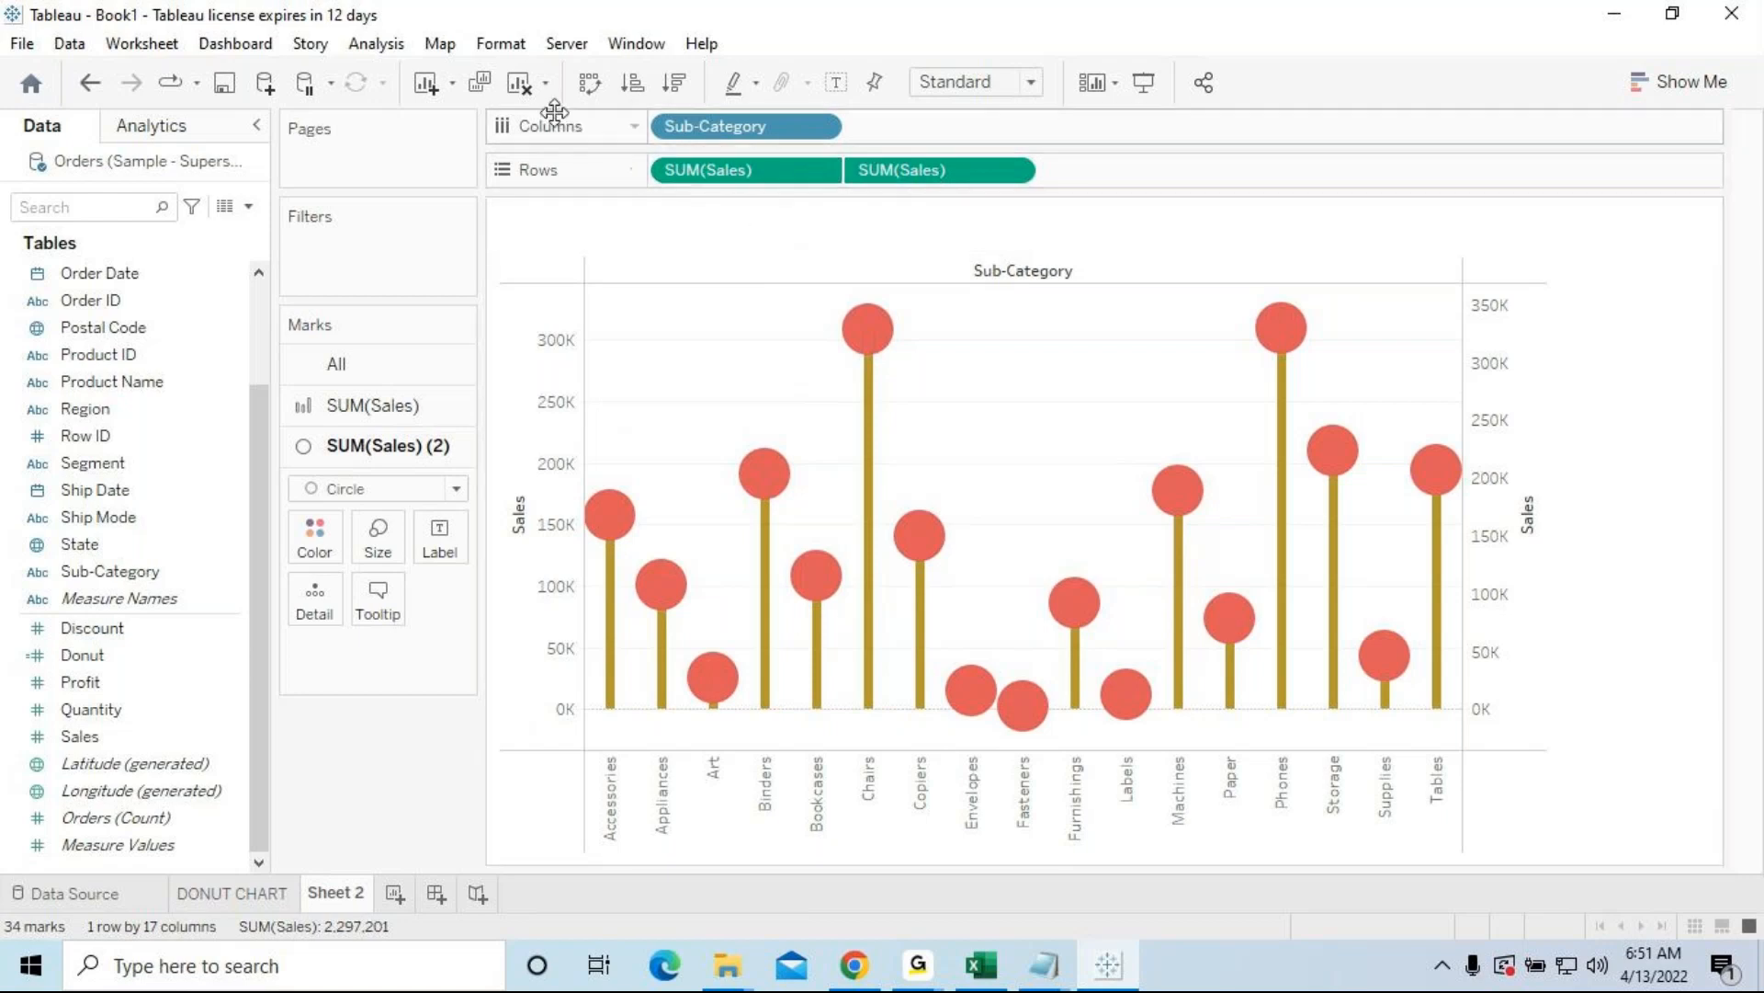
Step: Try orange #ff5500 as the worksheet's background shading
{"action": "left_click", "coordinate": [503, 46]}
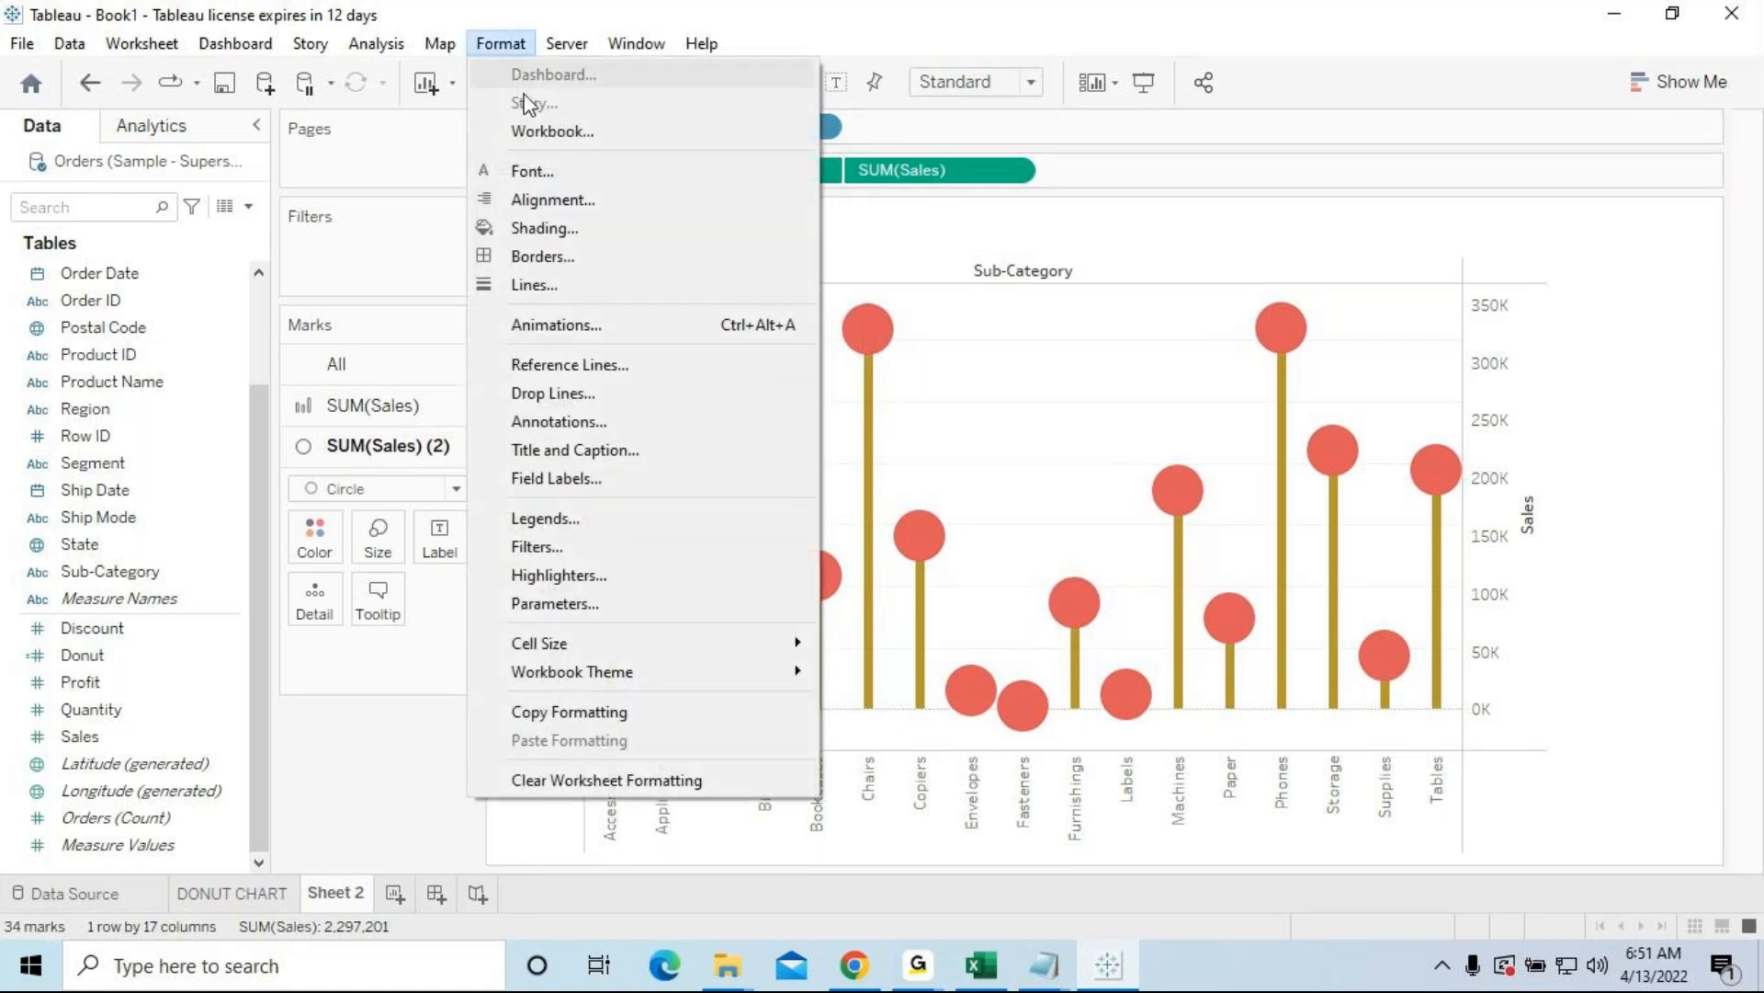
{"action": "left_click", "coordinate": [548, 228]}
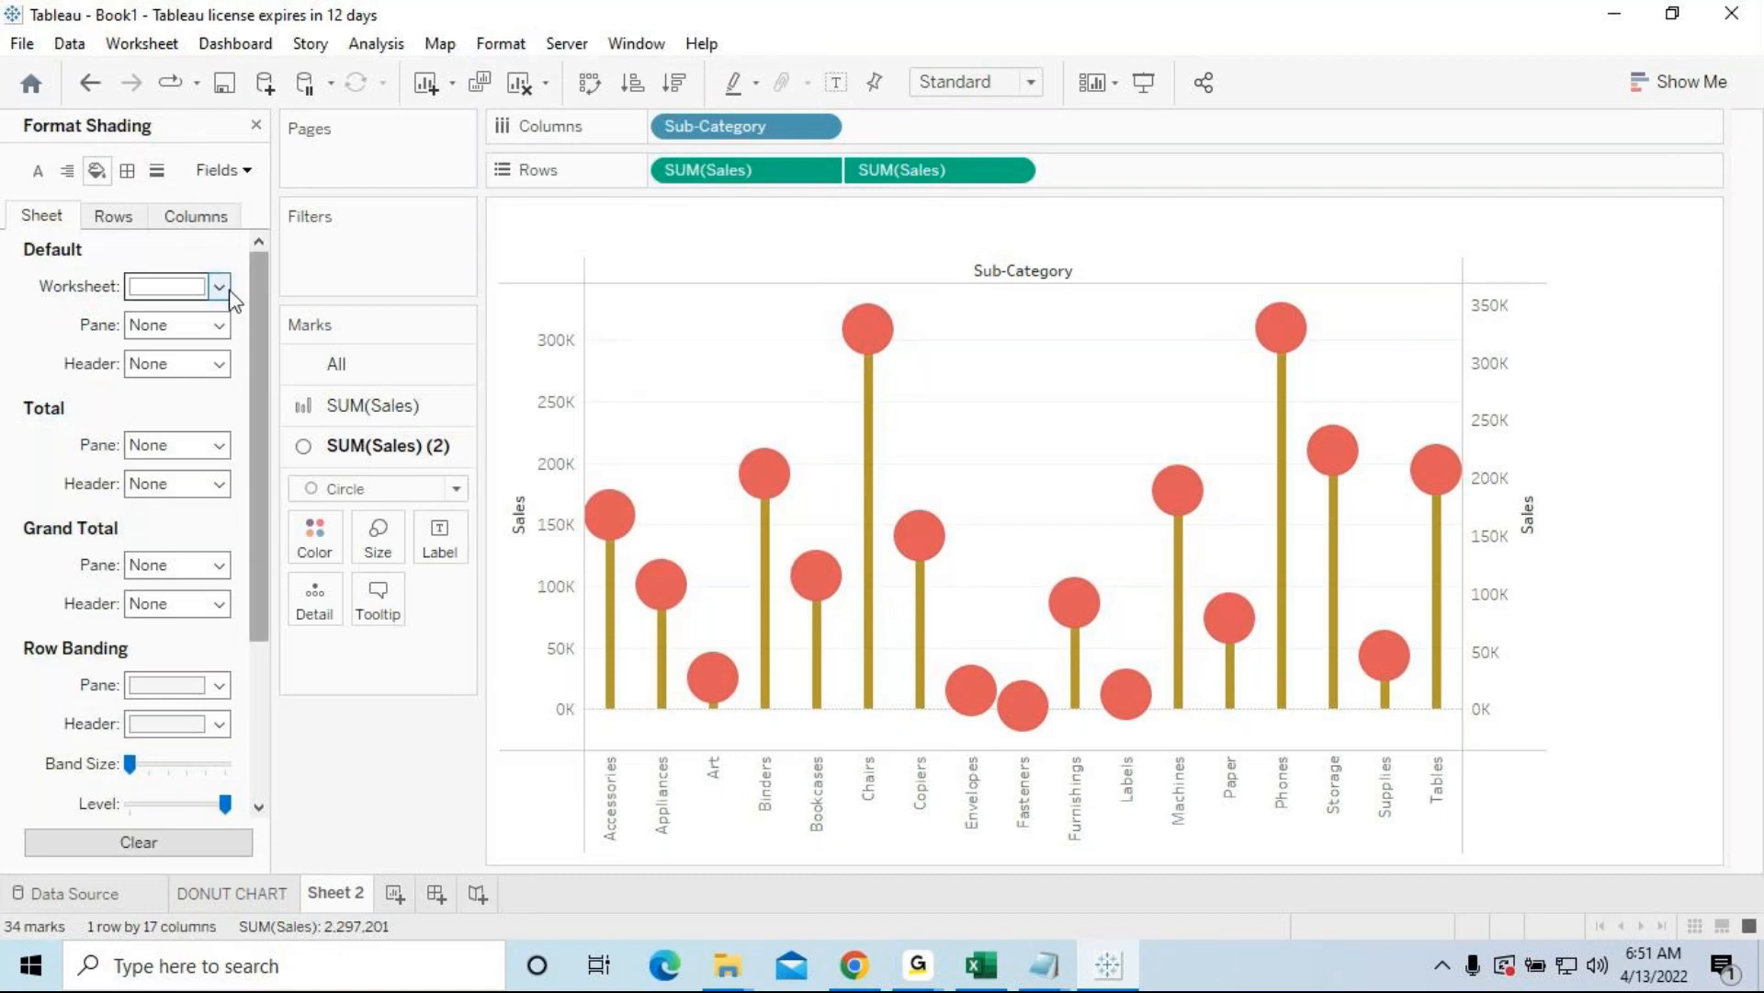
{"action": "left_click", "coordinate": [219, 290]}
{"action": "left_click", "coordinate": [215, 484]}
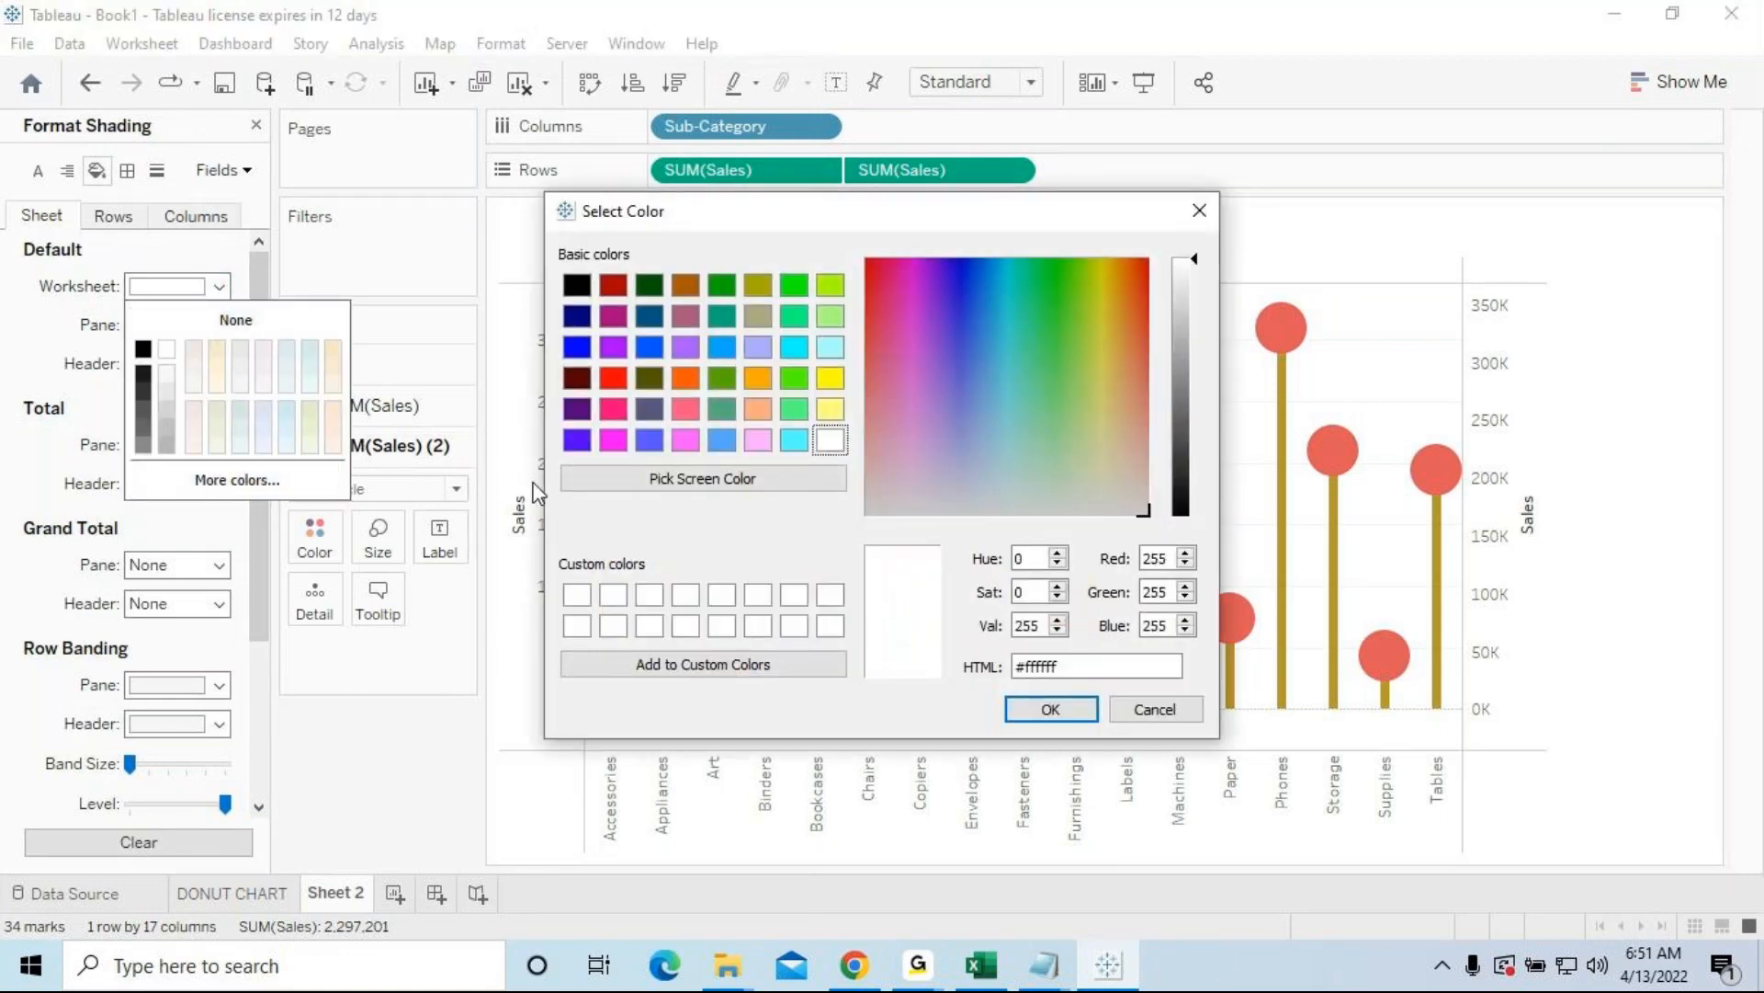
{"action": "left_click", "coordinate": [685, 382]}
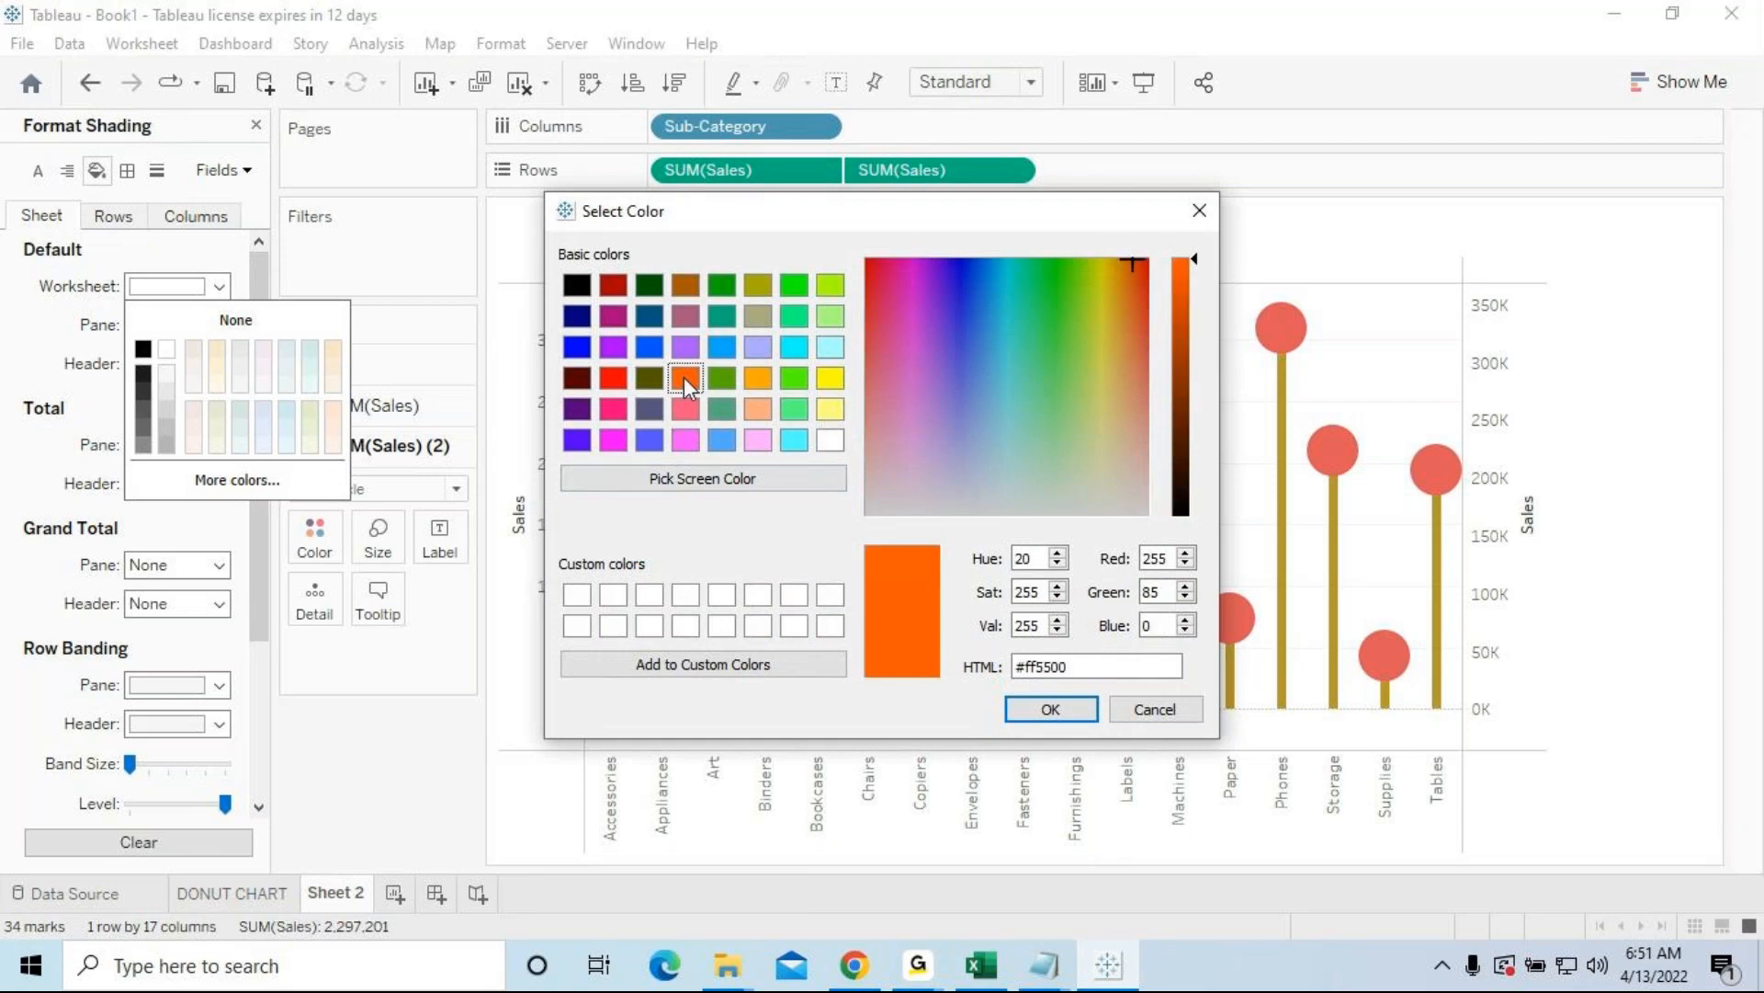
{"action": "left_click", "coordinate": [1047, 711]}
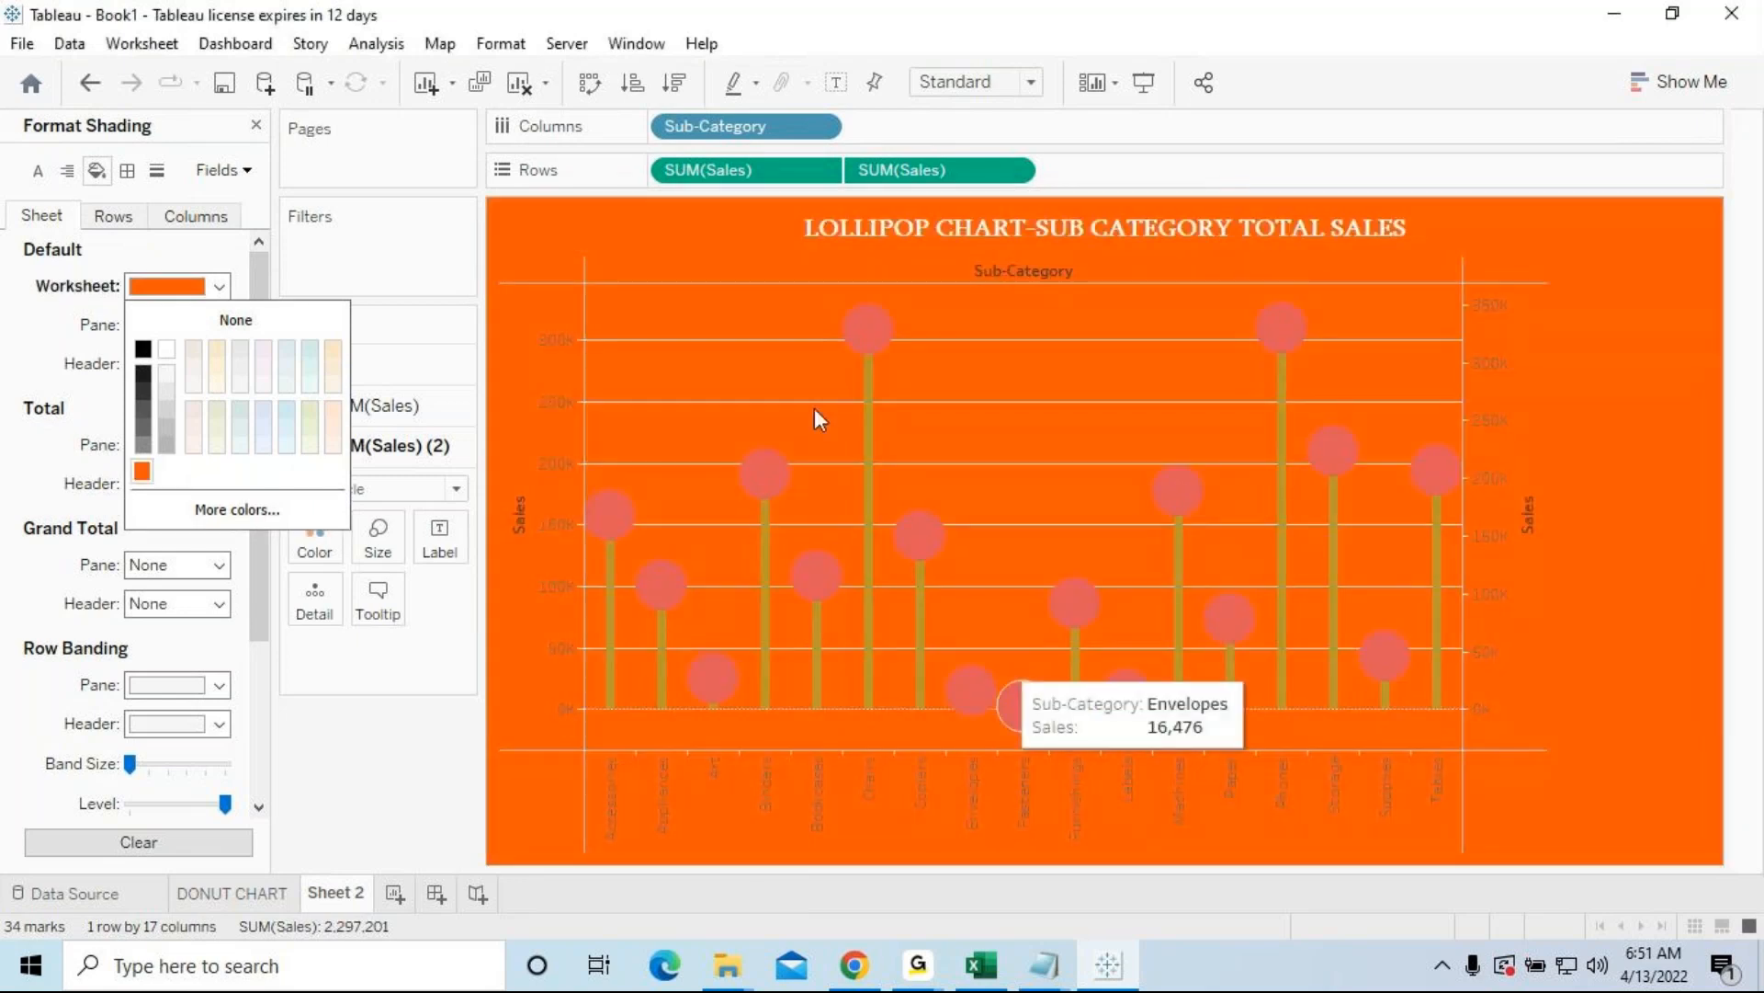
Step: Set the worksheet's default shading to light pink from the basic colours
{"action": "left_click", "coordinate": [502, 44]}
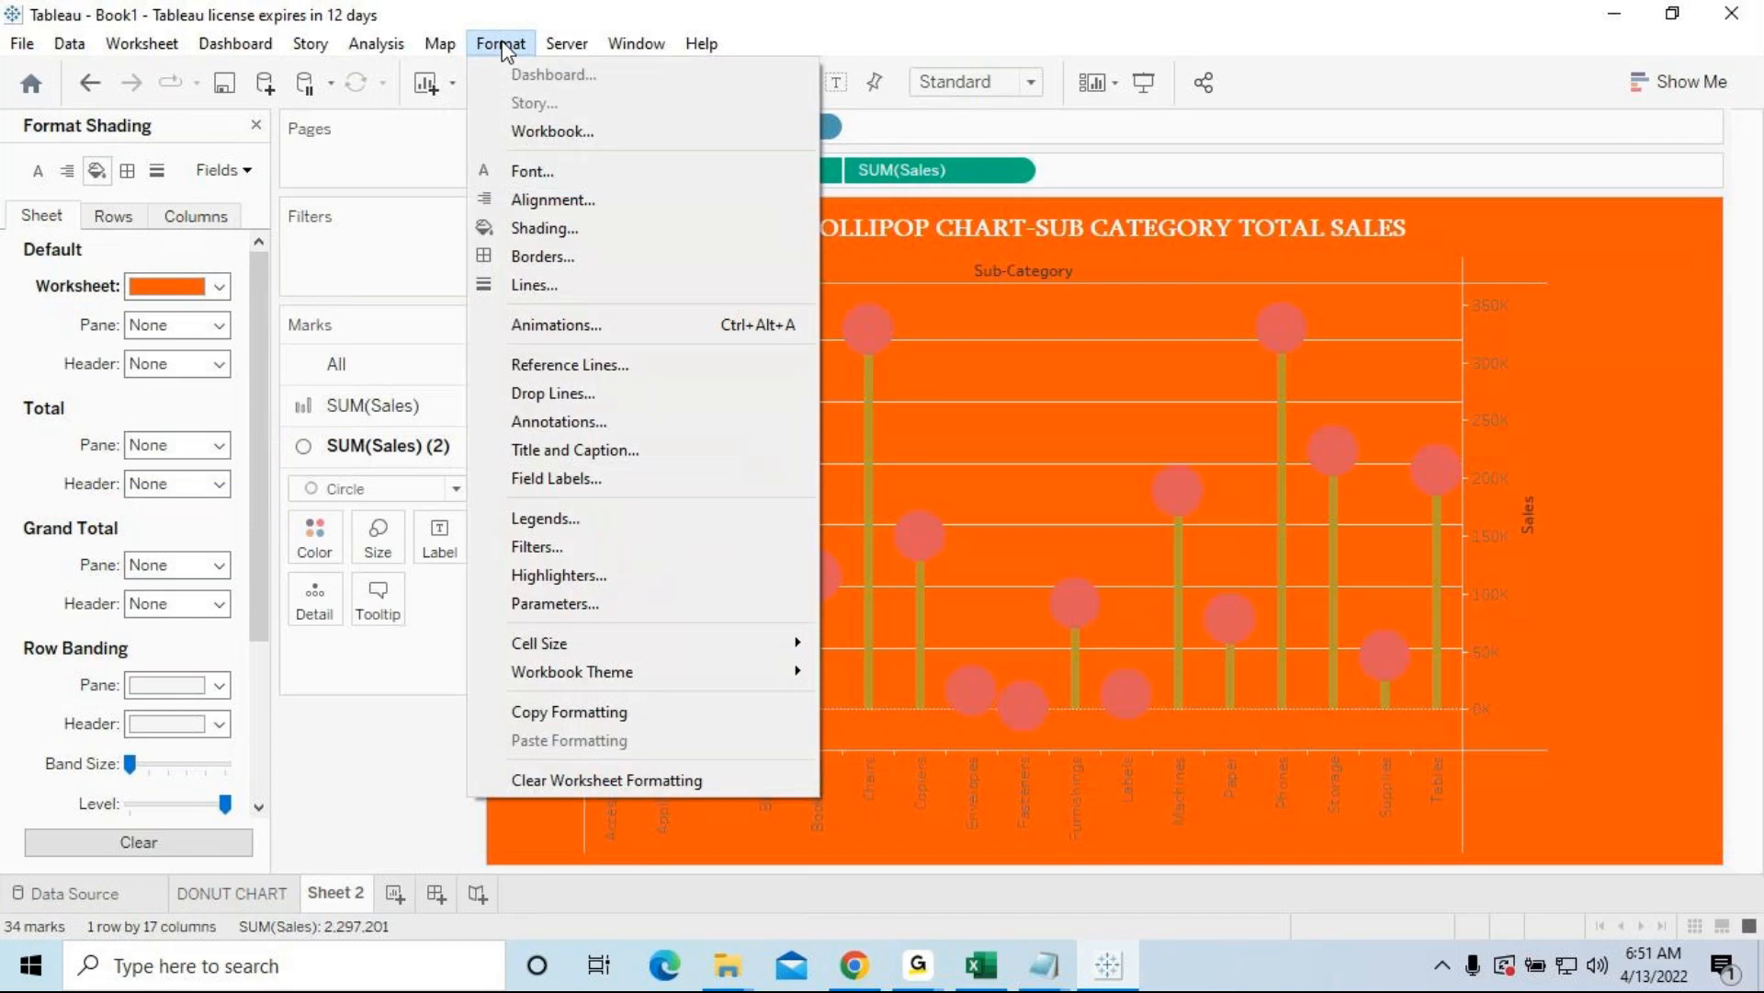
{"action": "left_click", "coordinate": [540, 230]}
{"action": "left_click", "coordinate": [219, 286]}
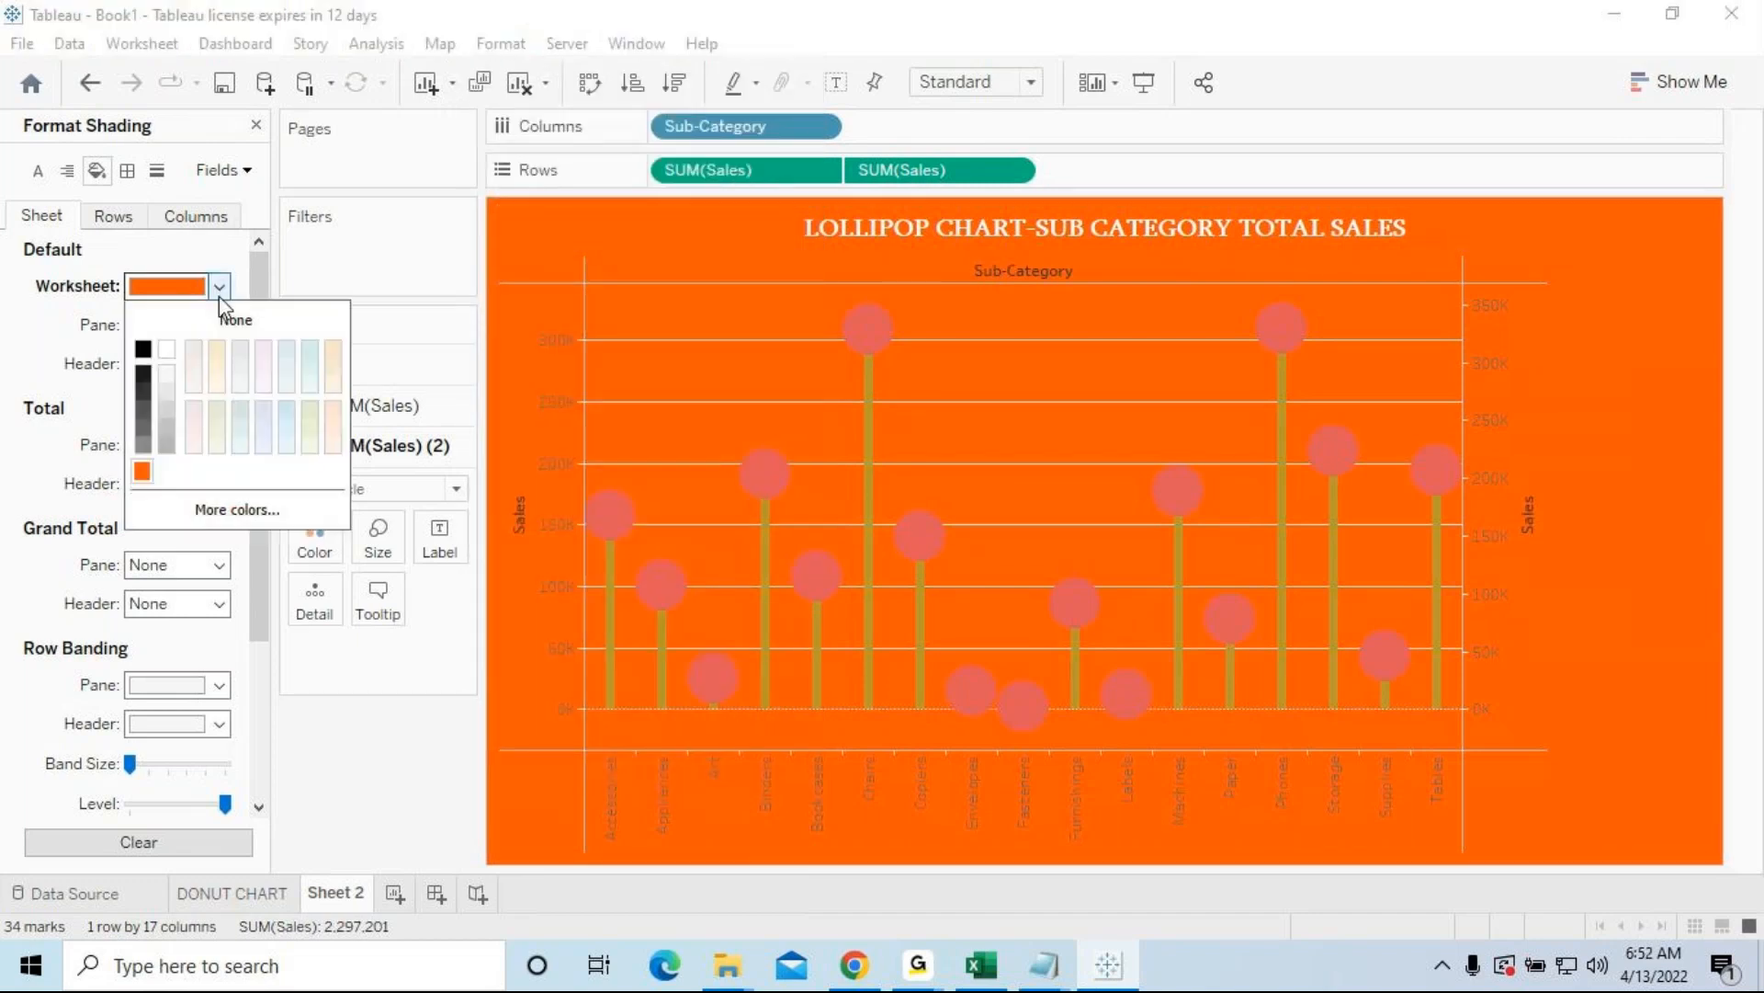
{"action": "left_click", "coordinate": [221, 512]}
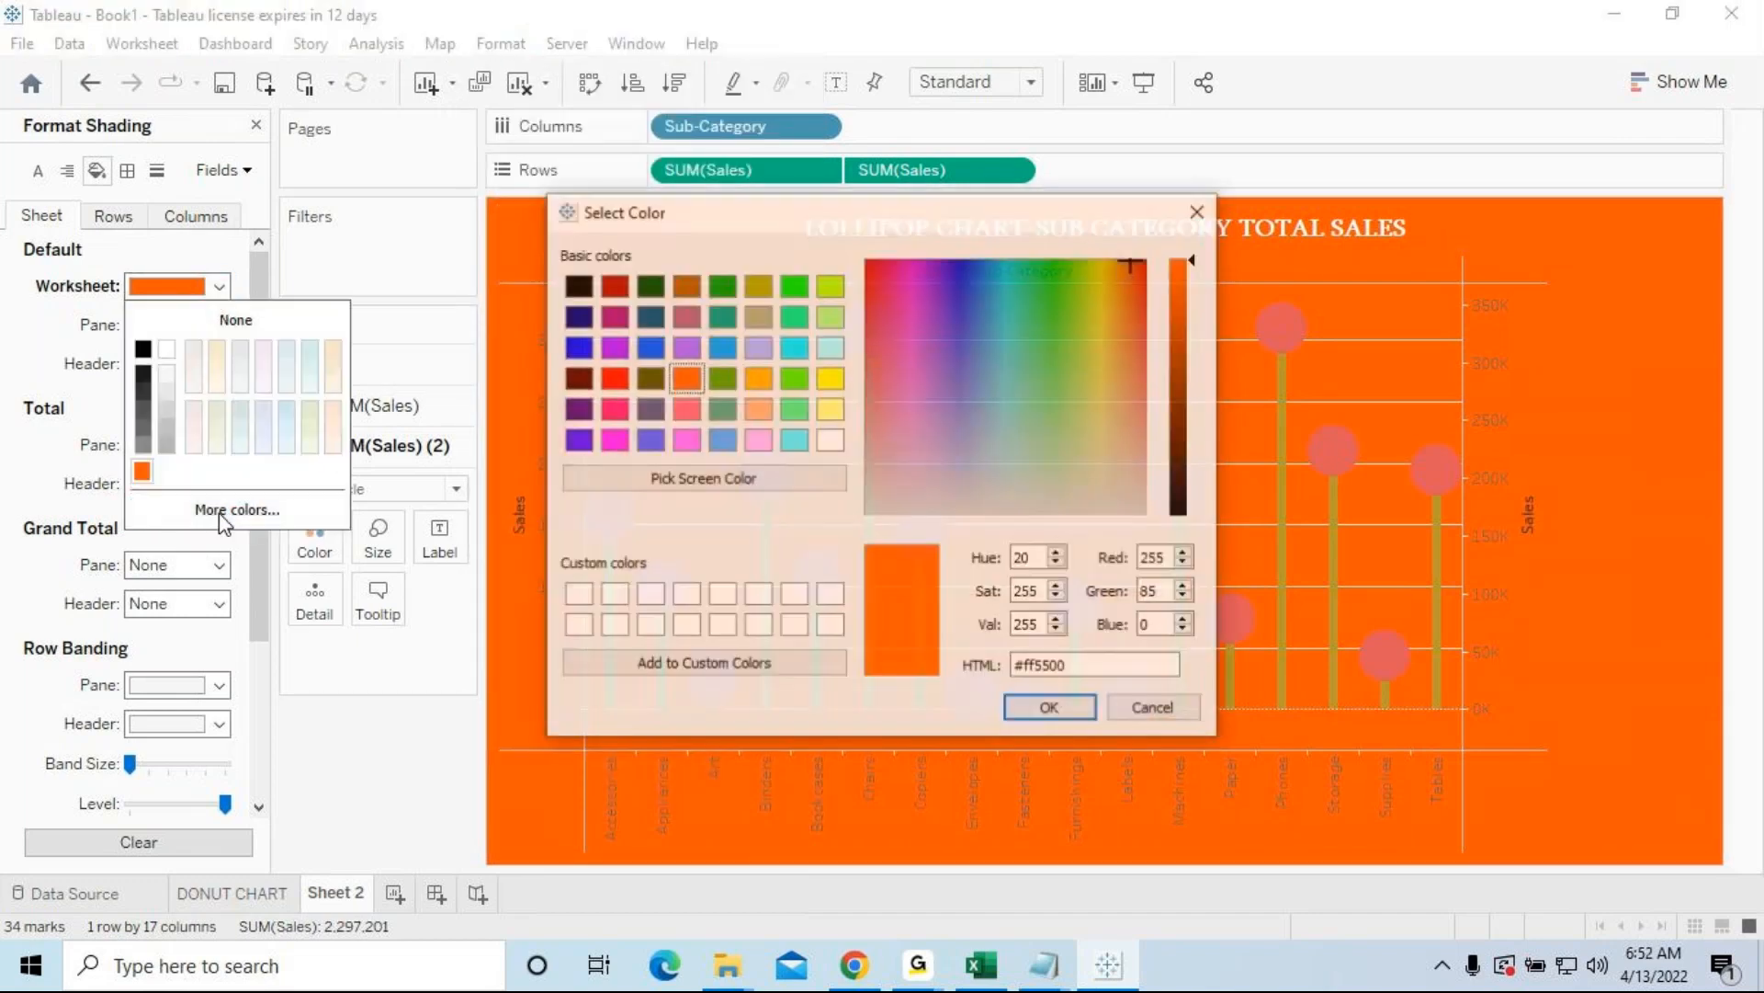
{"action": "left_click", "coordinate": [759, 440]}
{"action": "left_click", "coordinate": [1069, 709]}
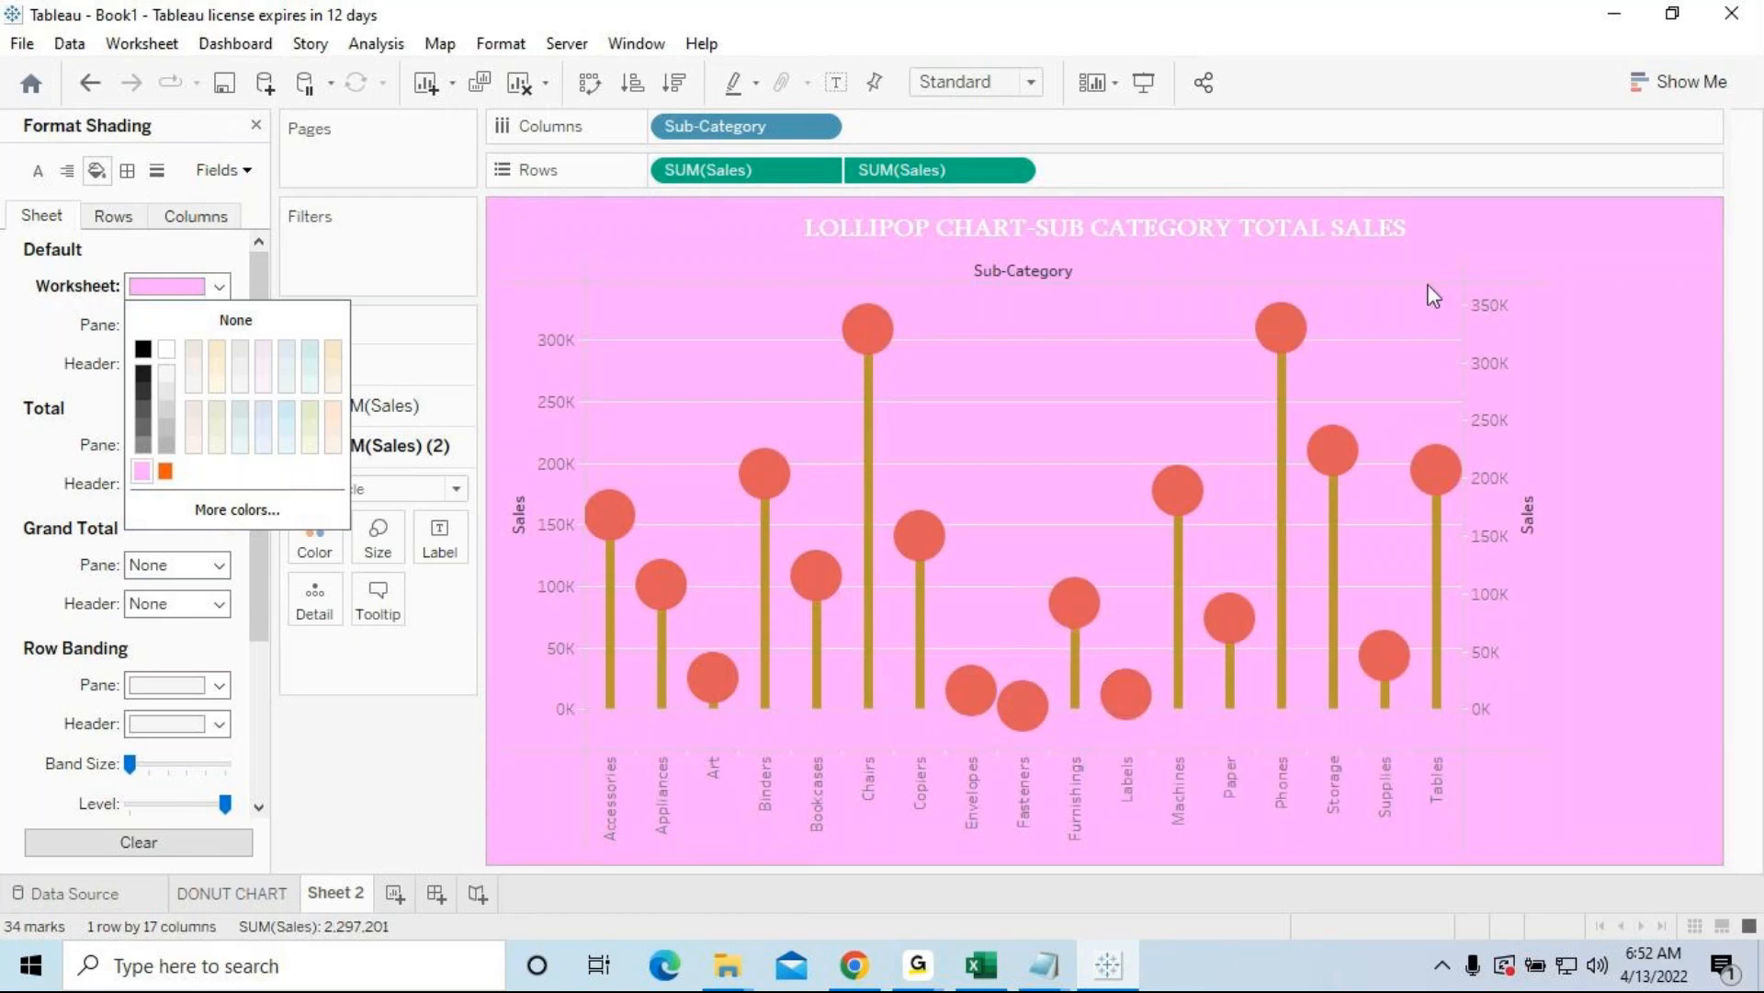
{"action": "left_click", "coordinate": [1385, 53]}
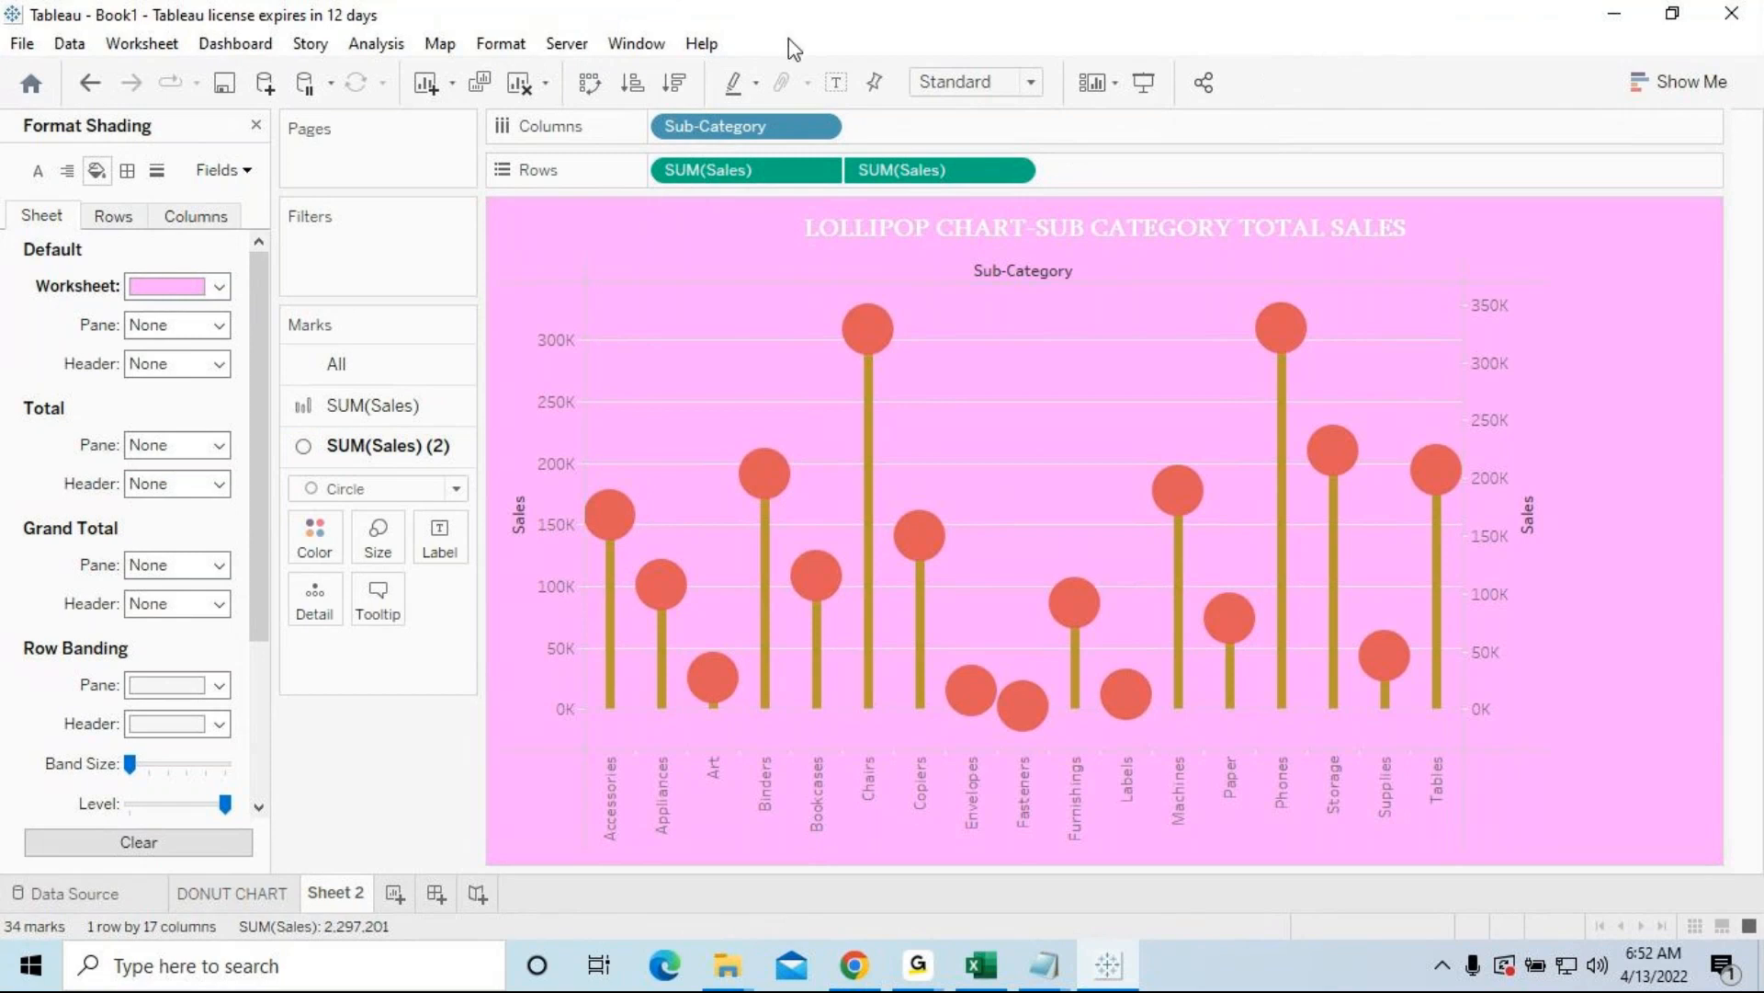
Step: Try the Previous workbook theme on the lollipop chart
{"action": "left_click", "coordinate": [513, 54]}
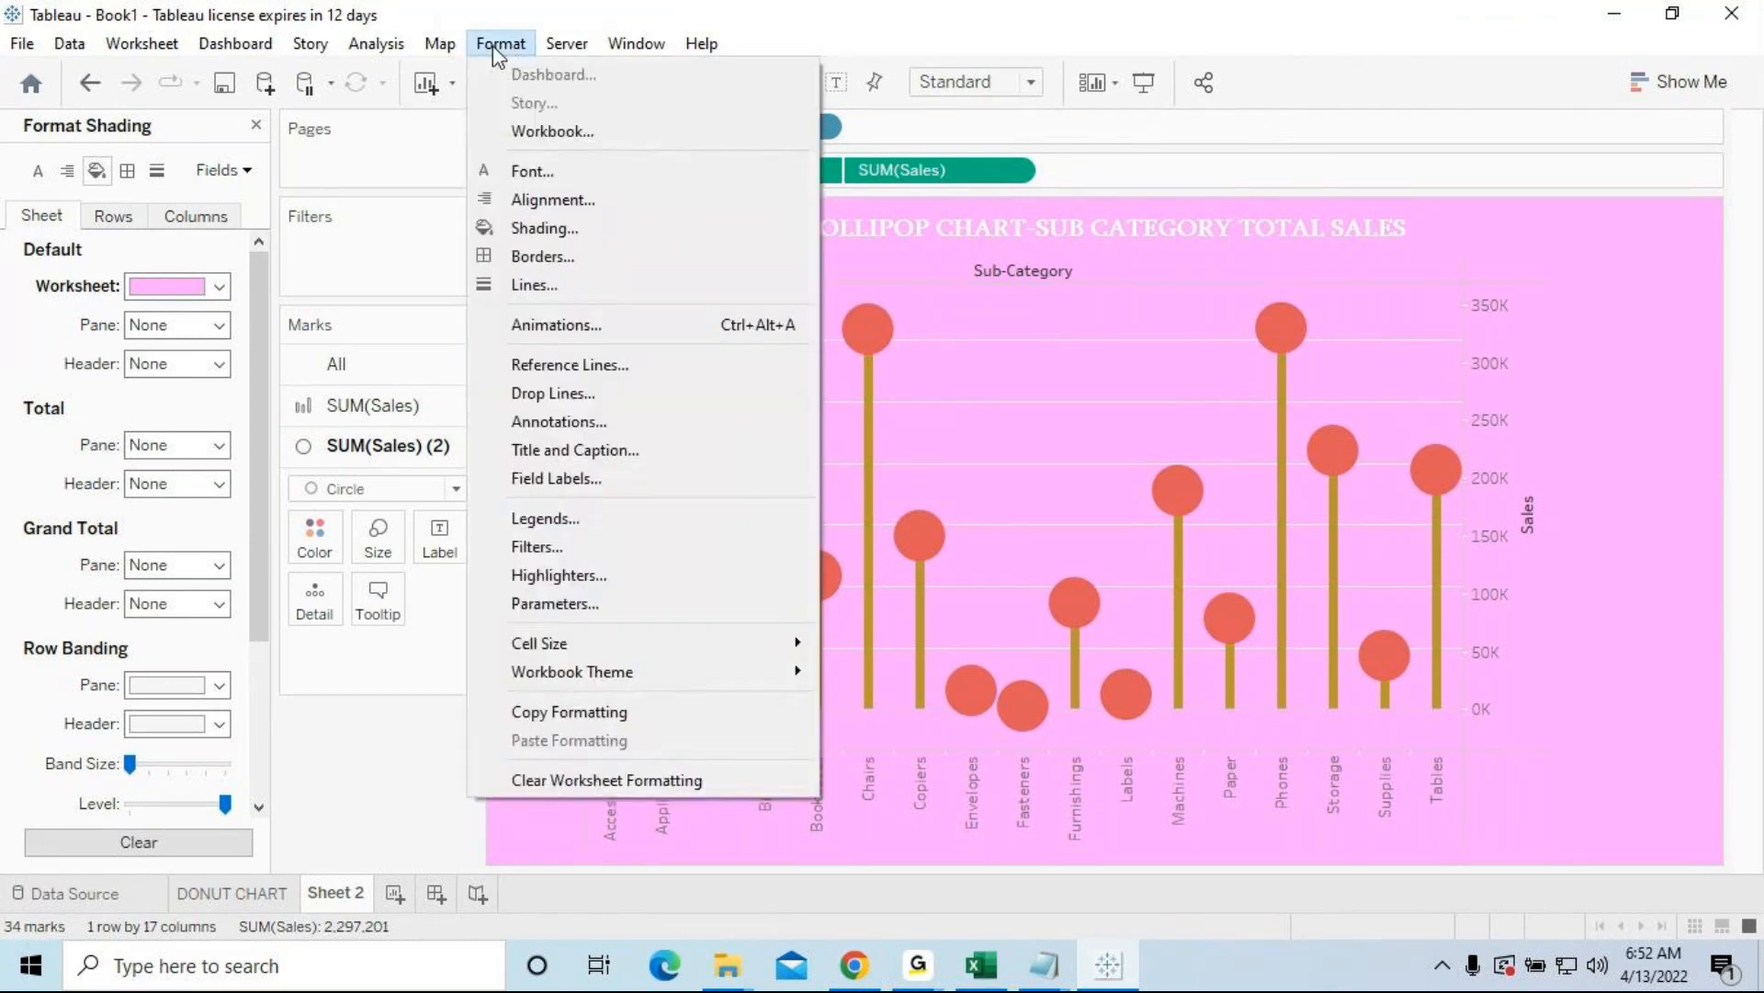
{"action": "mouse_move", "coordinate": [563, 682]}
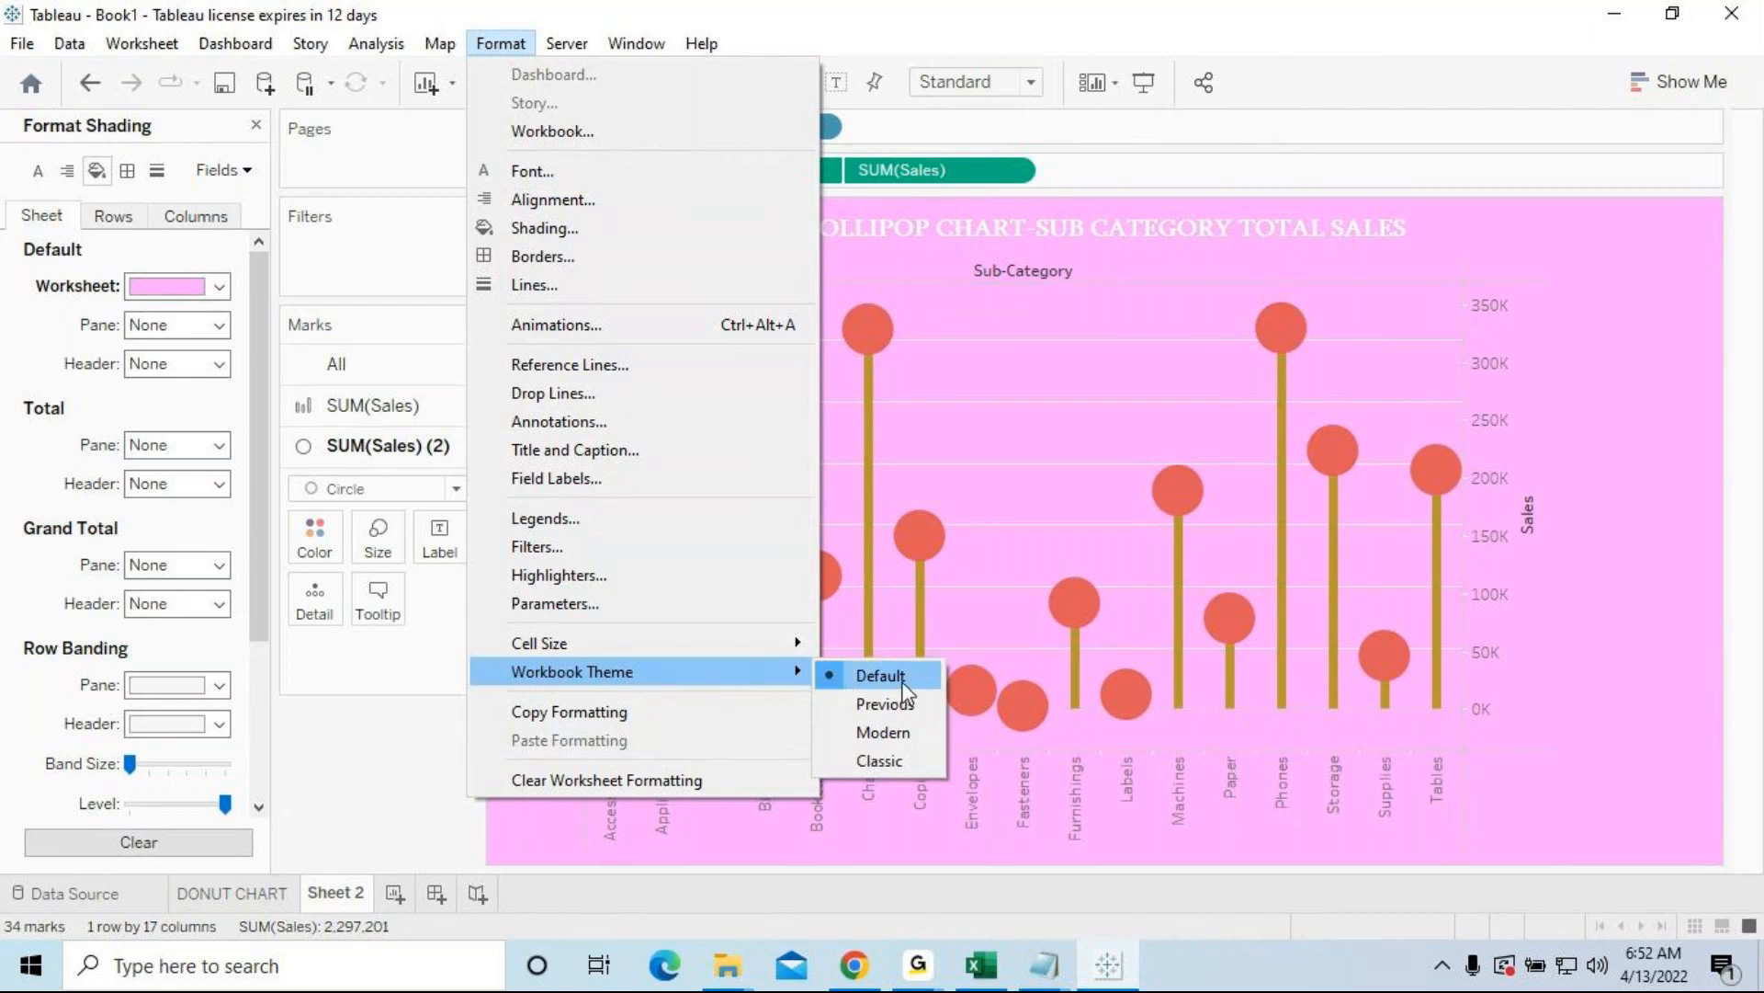
{"action": "left_click", "coordinate": [910, 707]}
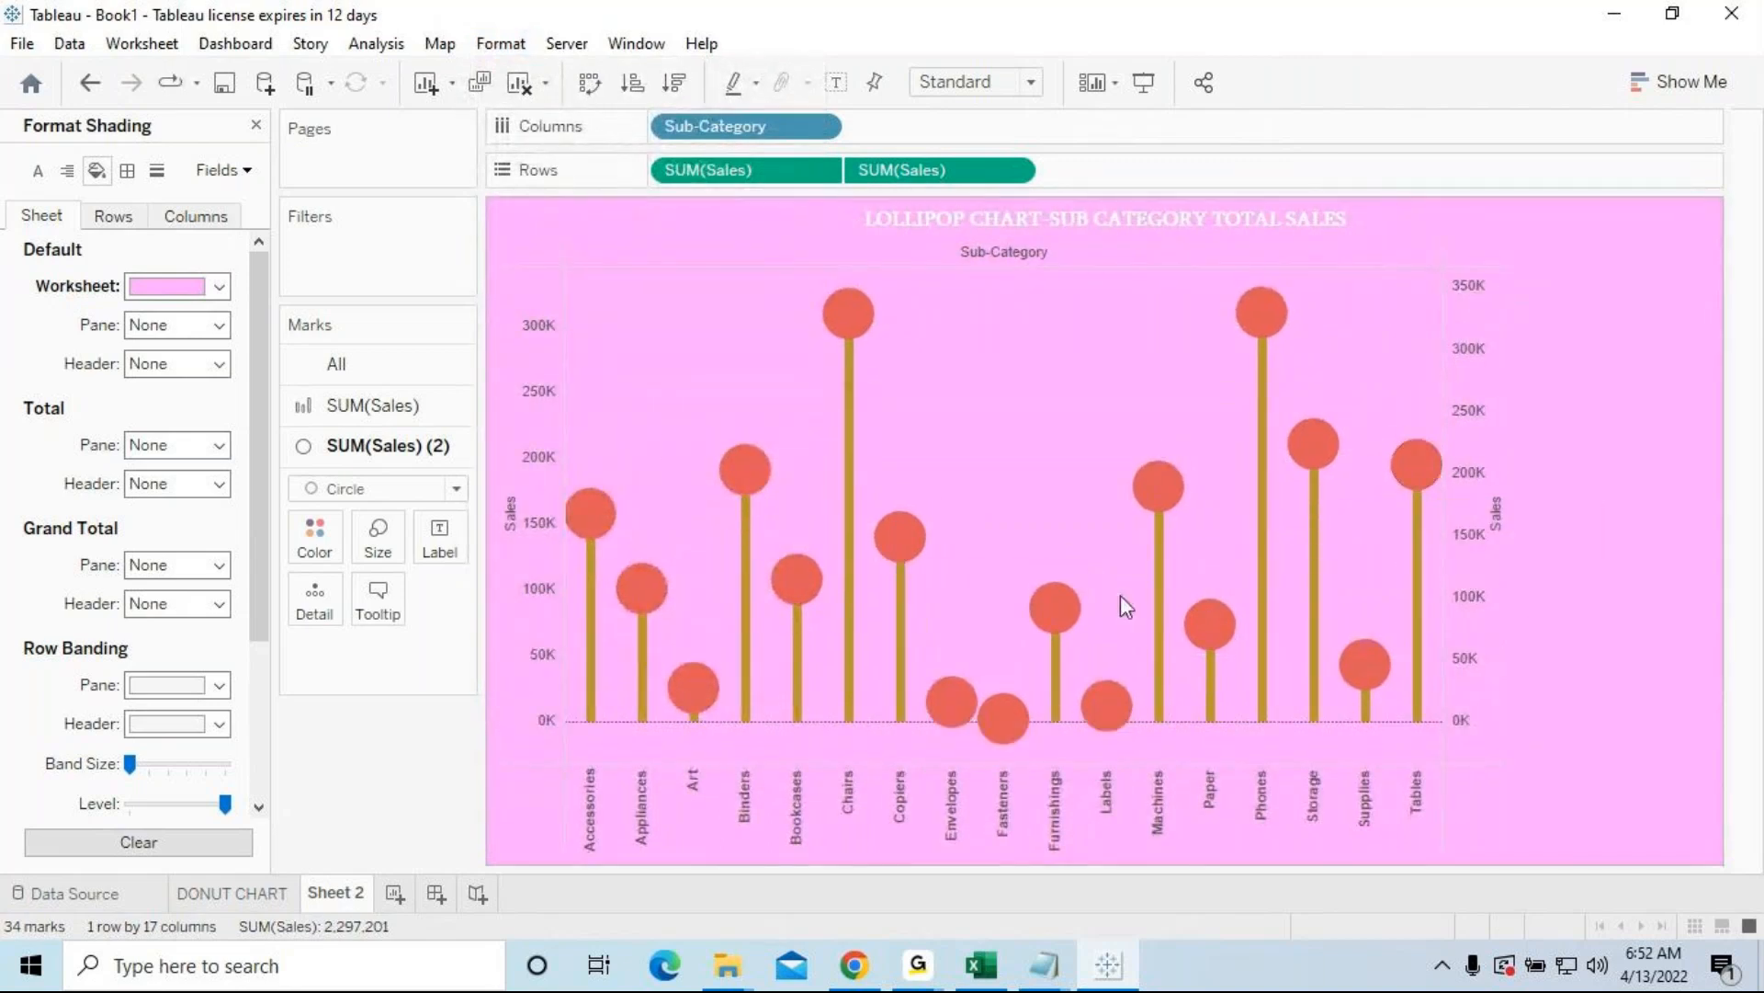
Step: Set the workbook theme to Modern
{"action": "left_click", "coordinate": [501, 44]}
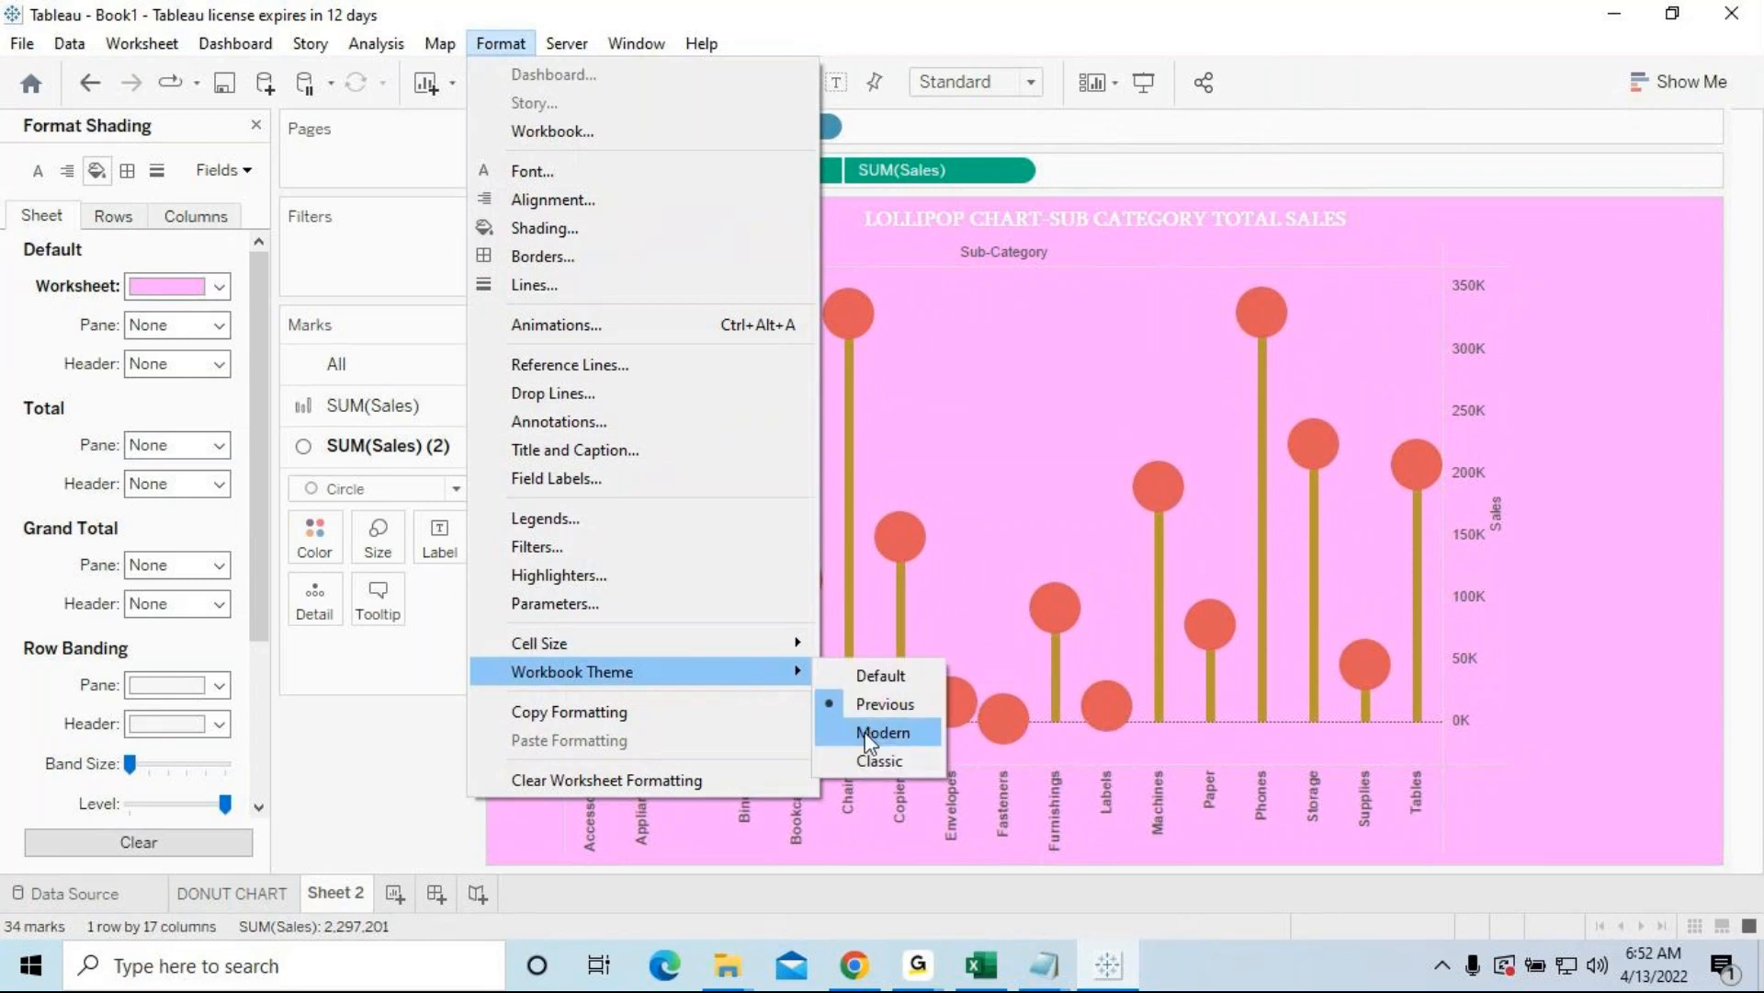
{"action": "left_click", "coordinate": [868, 738]}
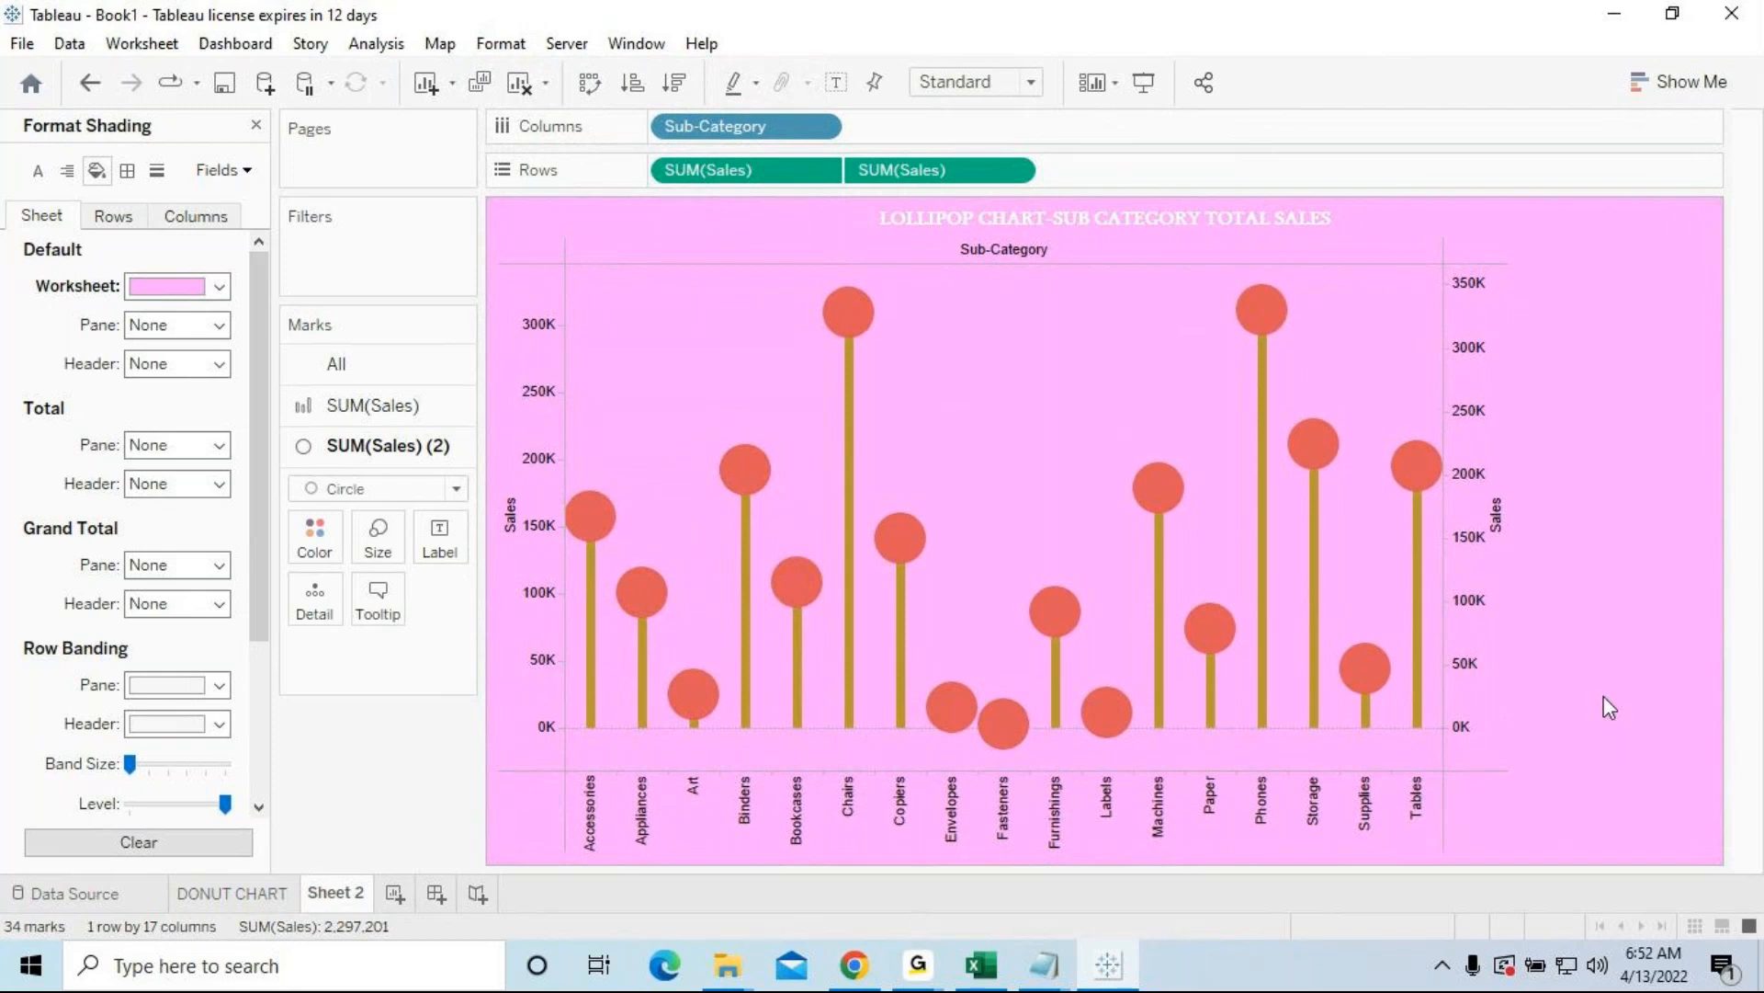
{"action": "left_click", "coordinate": [528, 43]}
{"action": "mouse_move", "coordinate": [580, 678]}
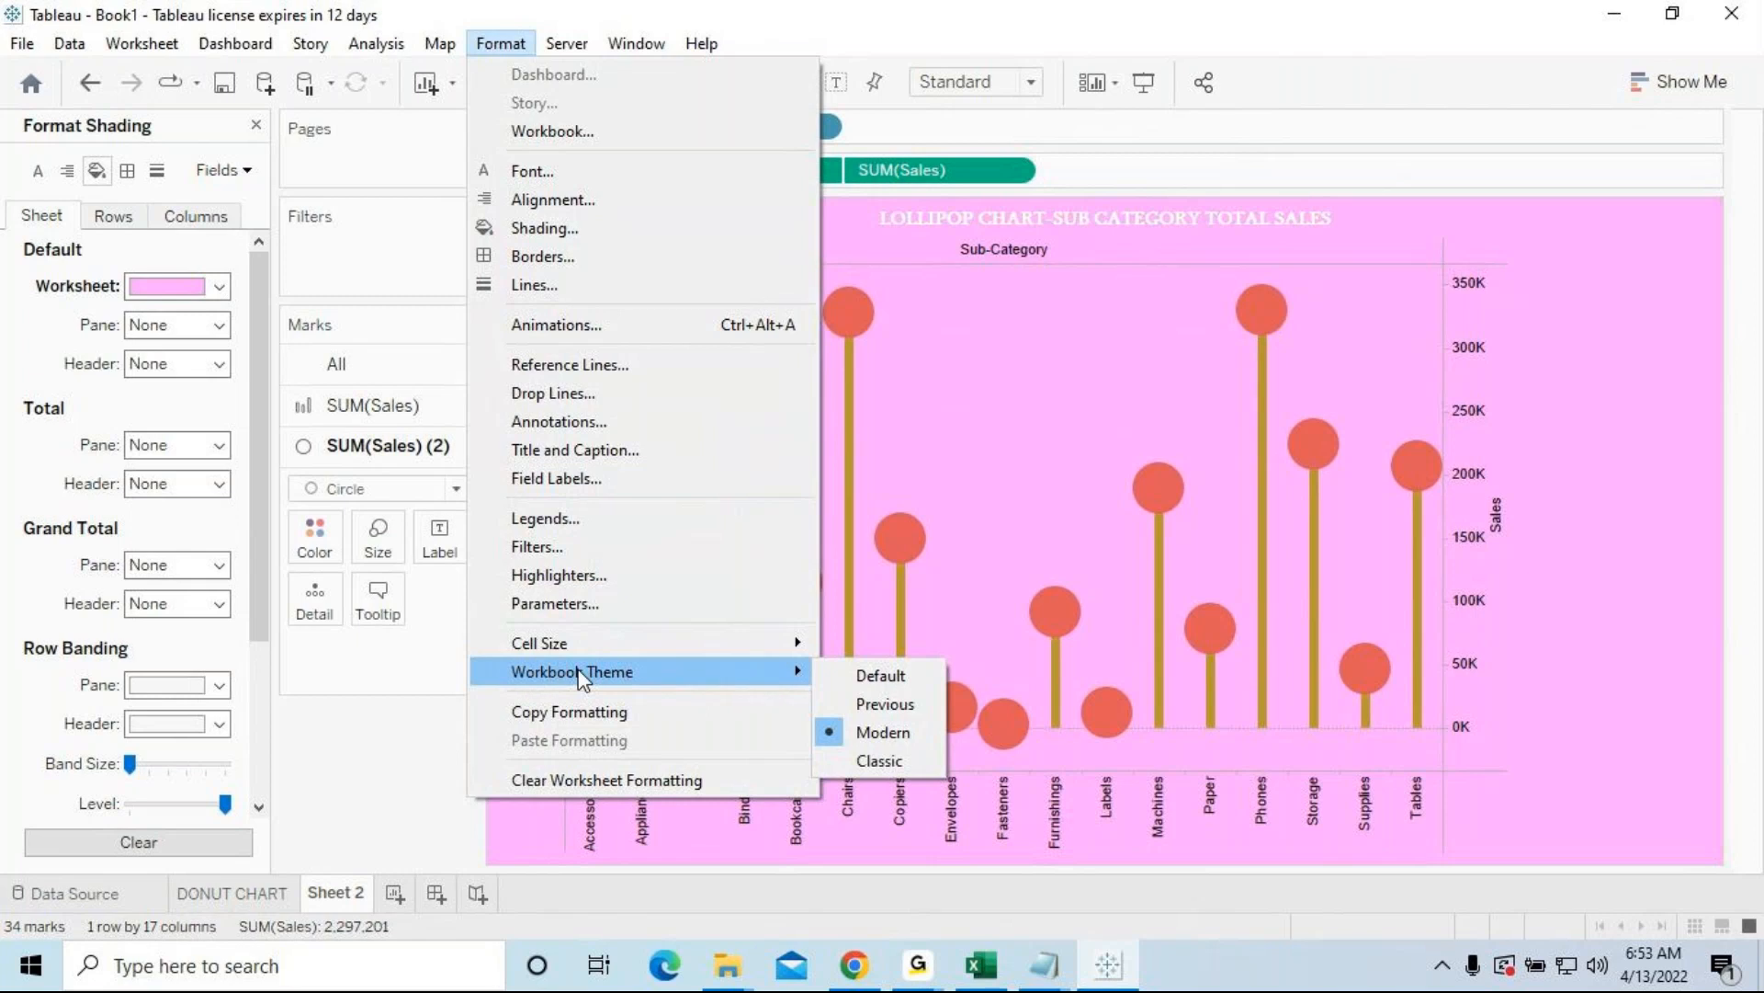
{"action": "left_click", "coordinate": [1276, 974]}
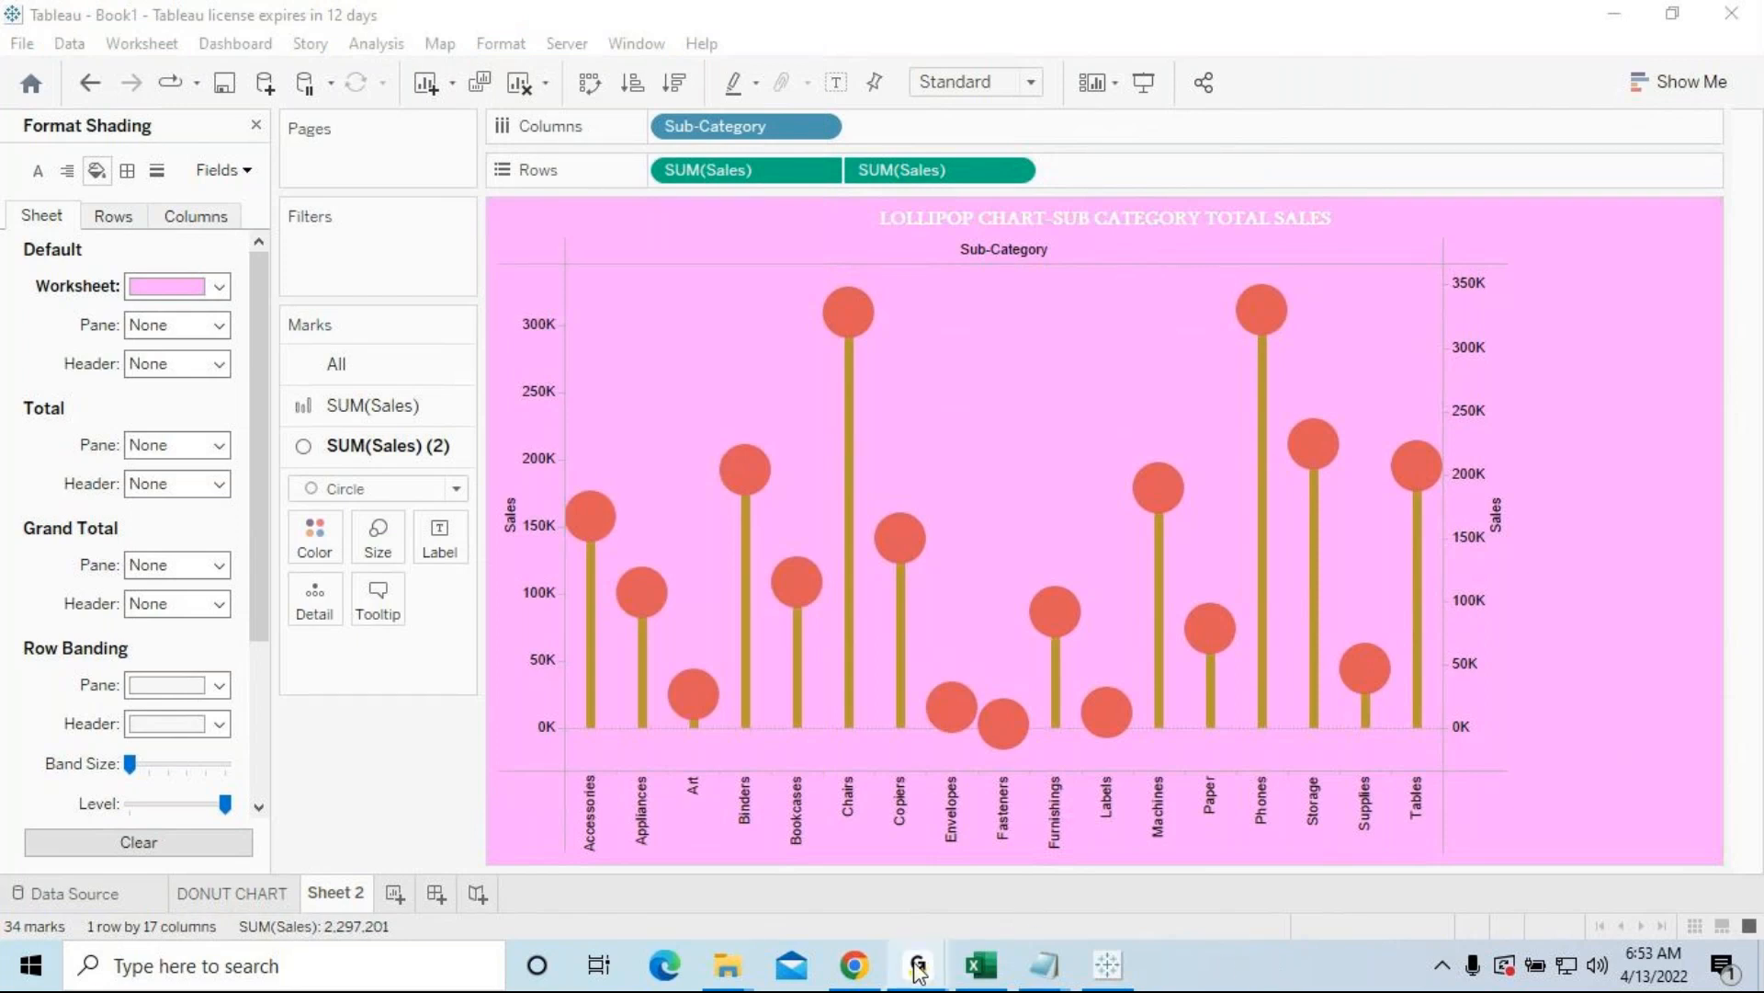
{"action": "mouse_move", "coordinate": [919, 960]}
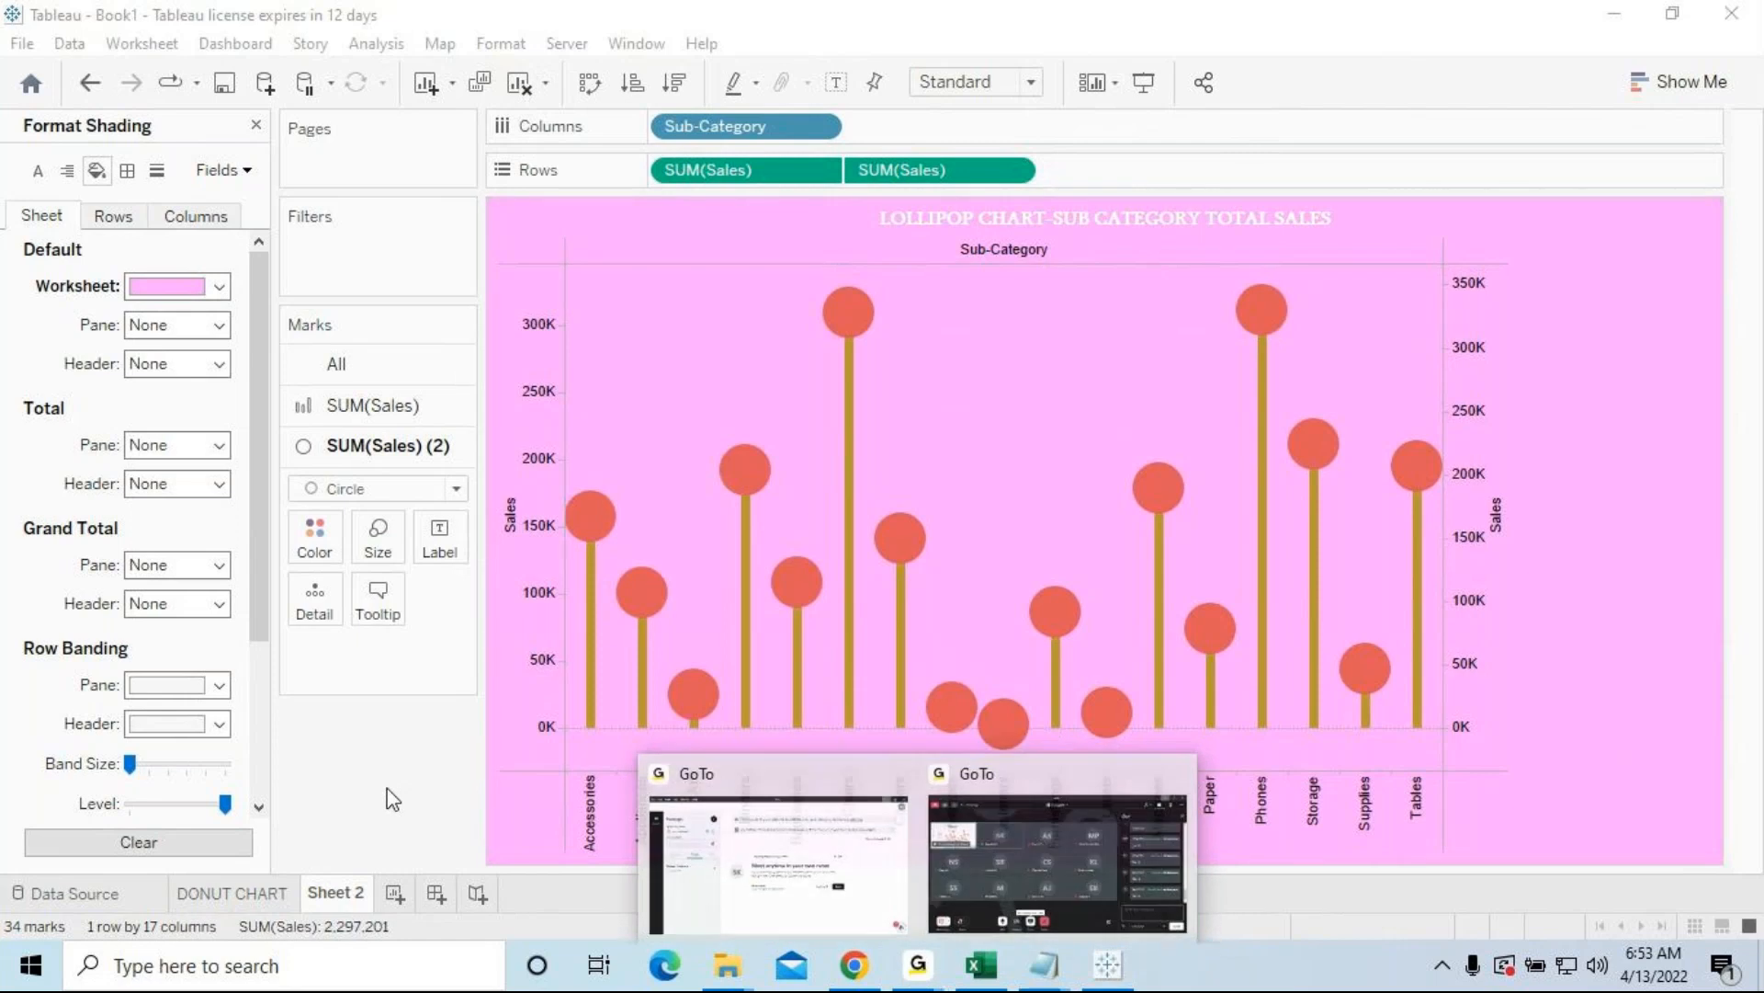
Step: Rename the Sheet 2 worksheet as Lollipop Chart
{"action": "right_click", "coordinate": [314, 892]}
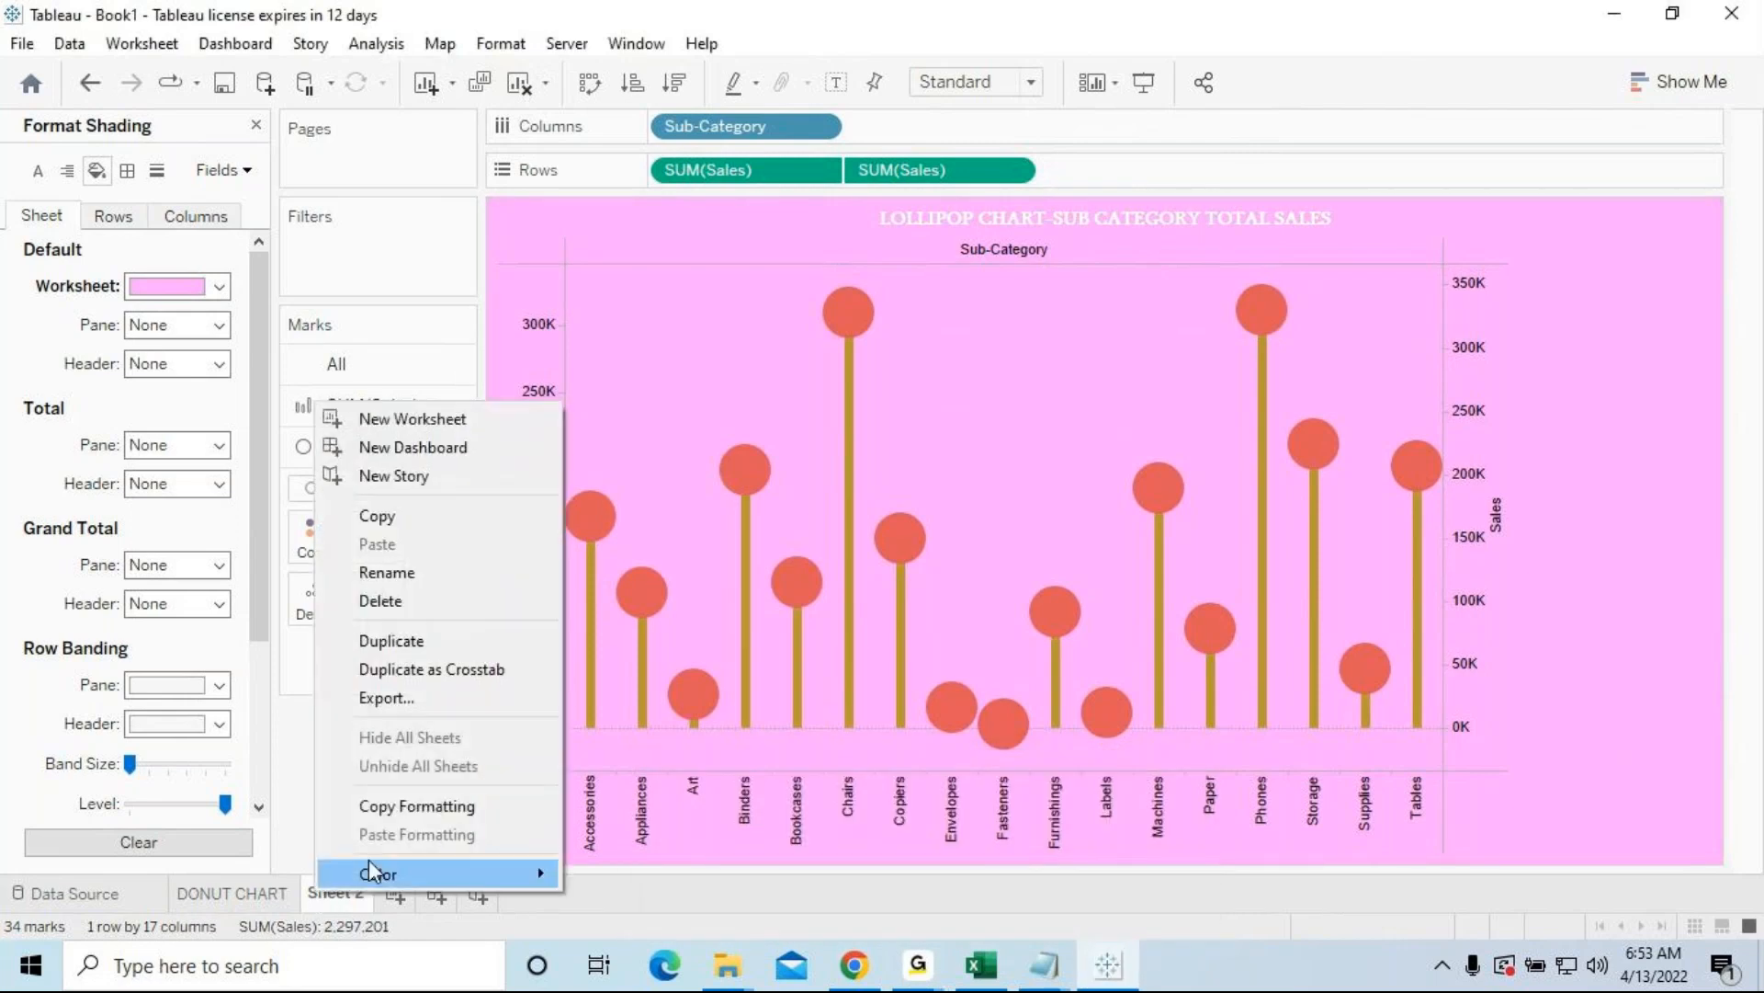
{"action": "left_click", "coordinate": [409, 582]}
{"action": "type", "text": "Li"}
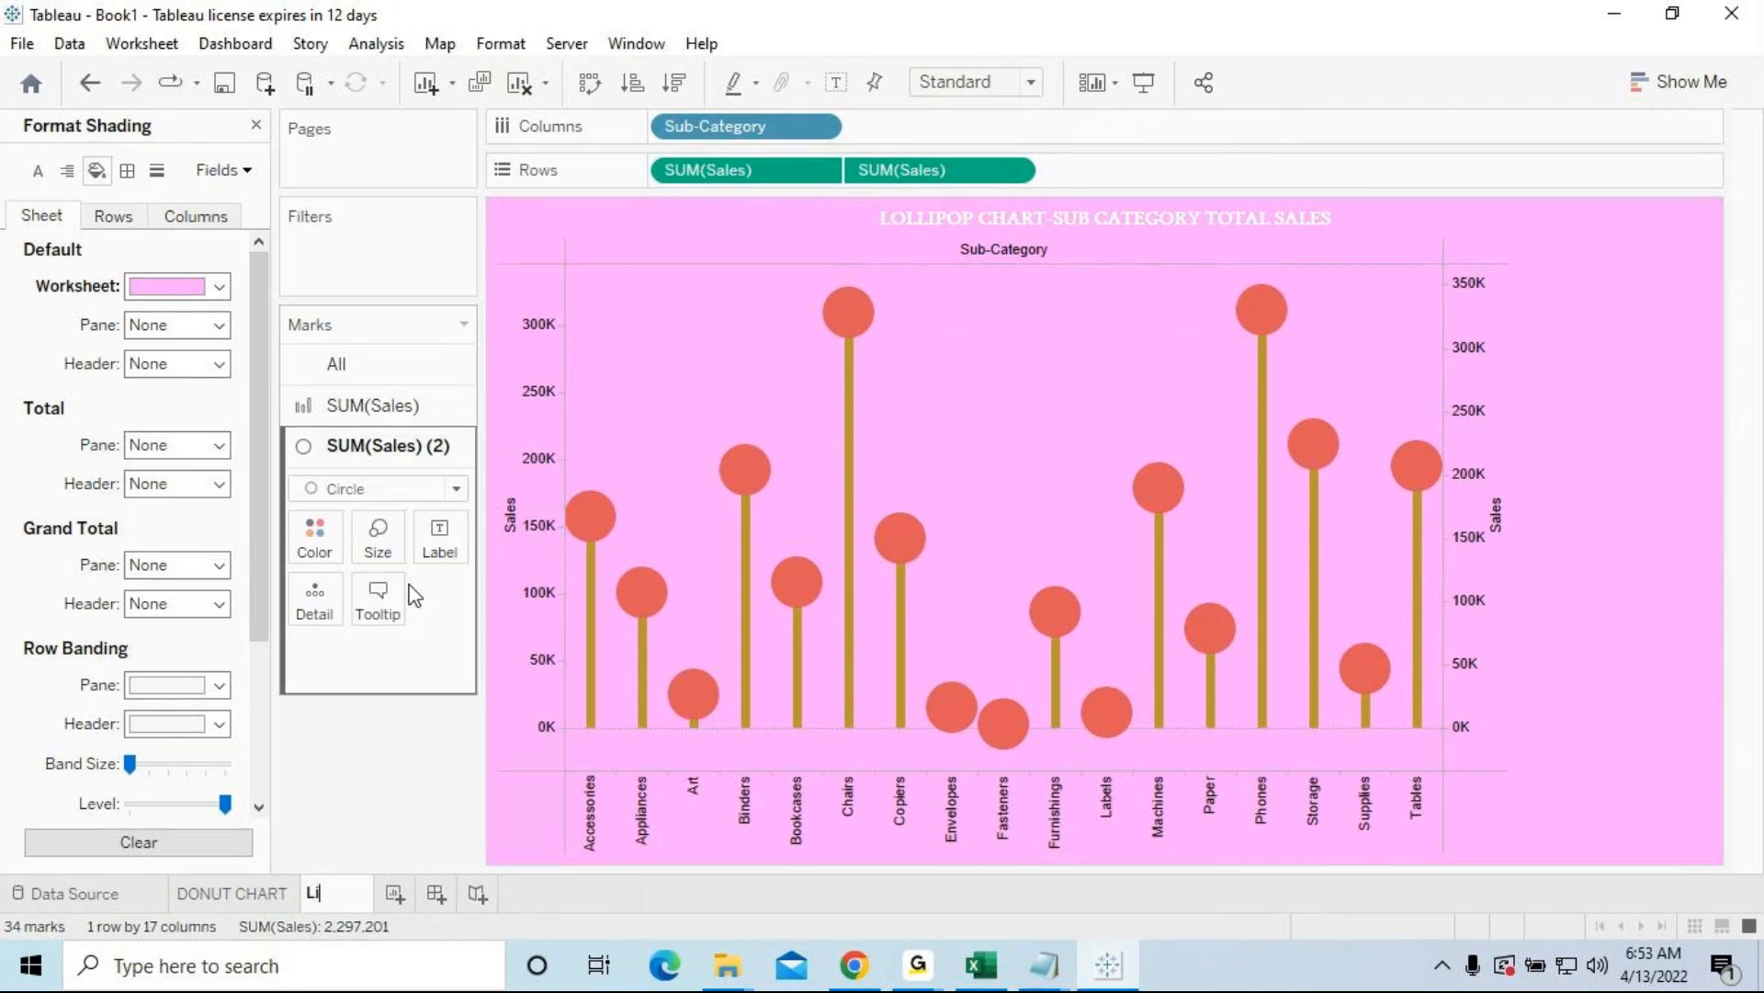
{"action": "type", "text": "ollipop C"}
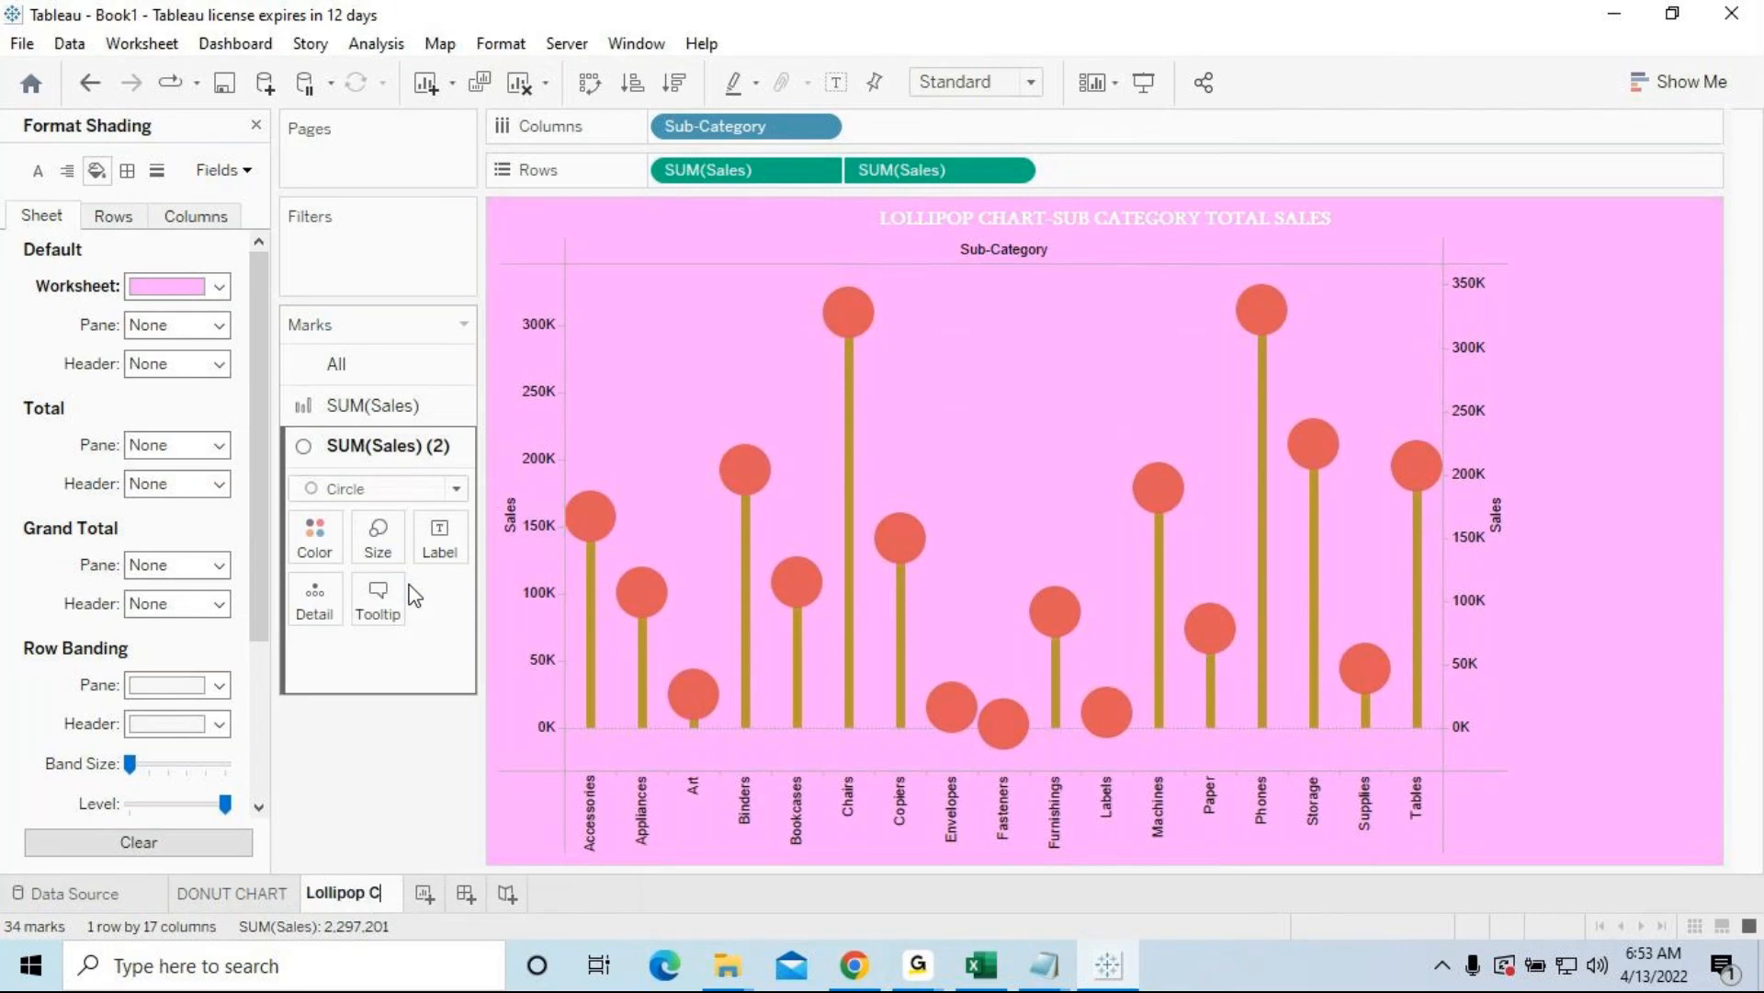
{"action": "type", "text": "hart"}
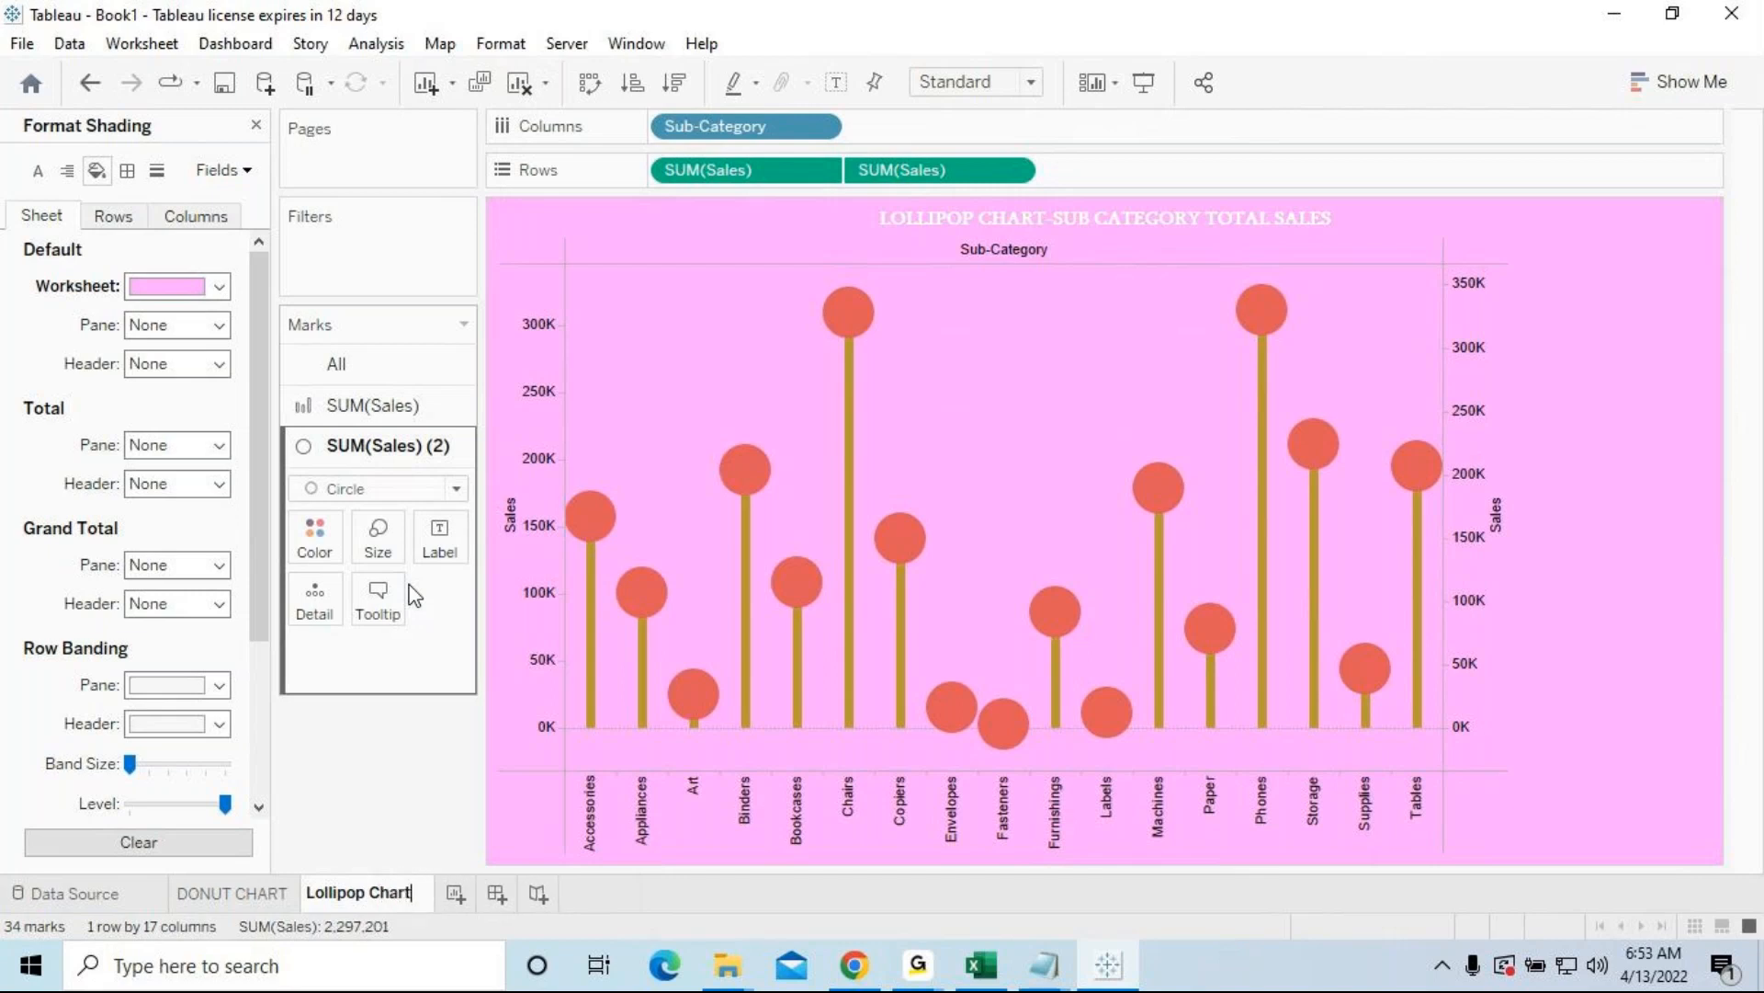
{"action": "key", "text": "Return"}
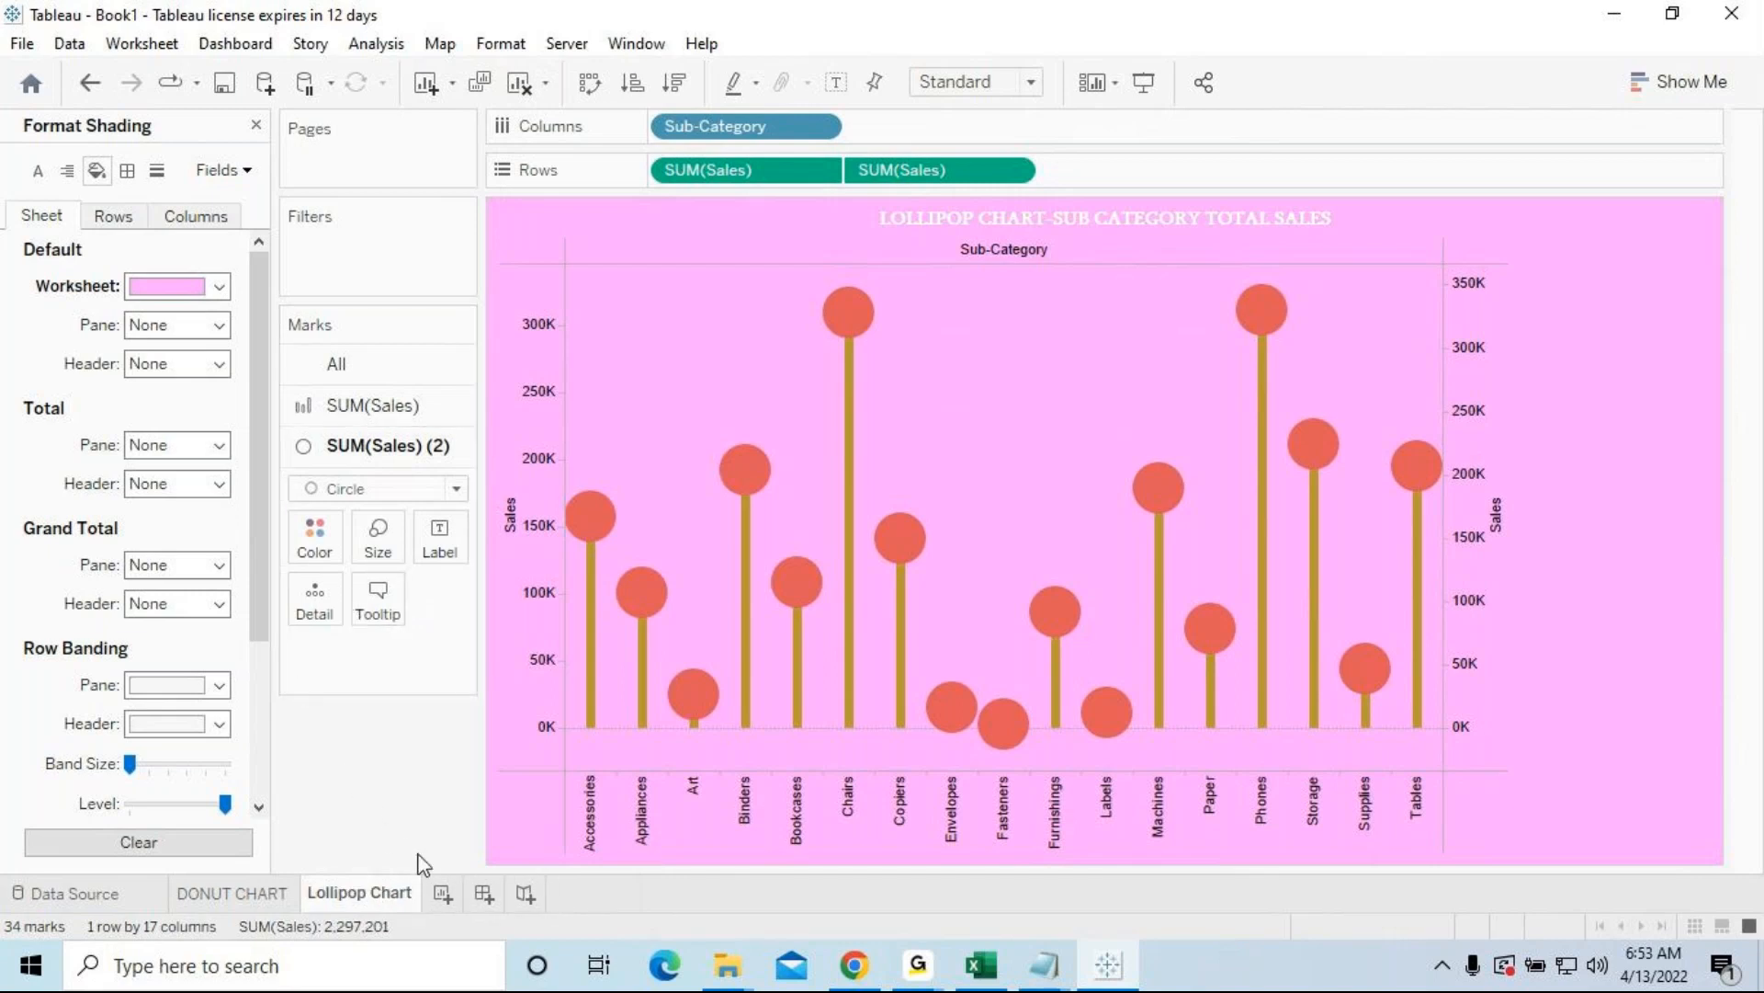
Step: Add a new worksheet and name it WaterFall Chart
{"action": "left_click", "coordinate": [442, 893]}
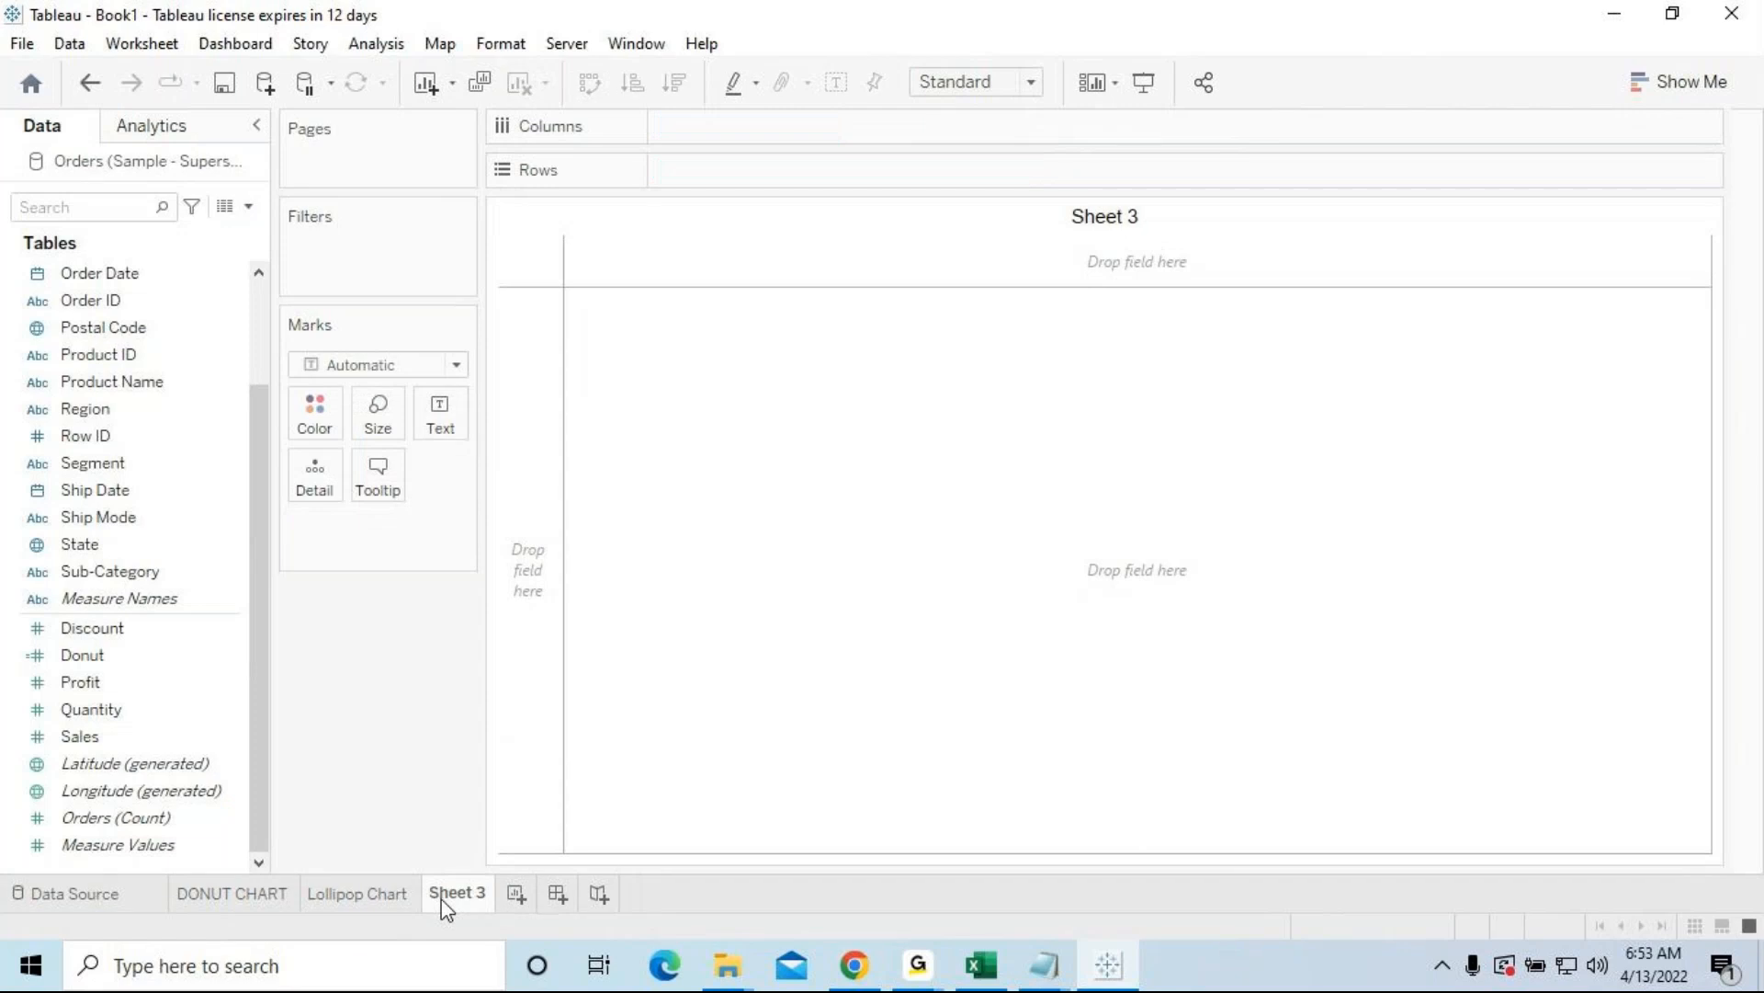
{"action": "right_click", "coordinate": [441, 898]}
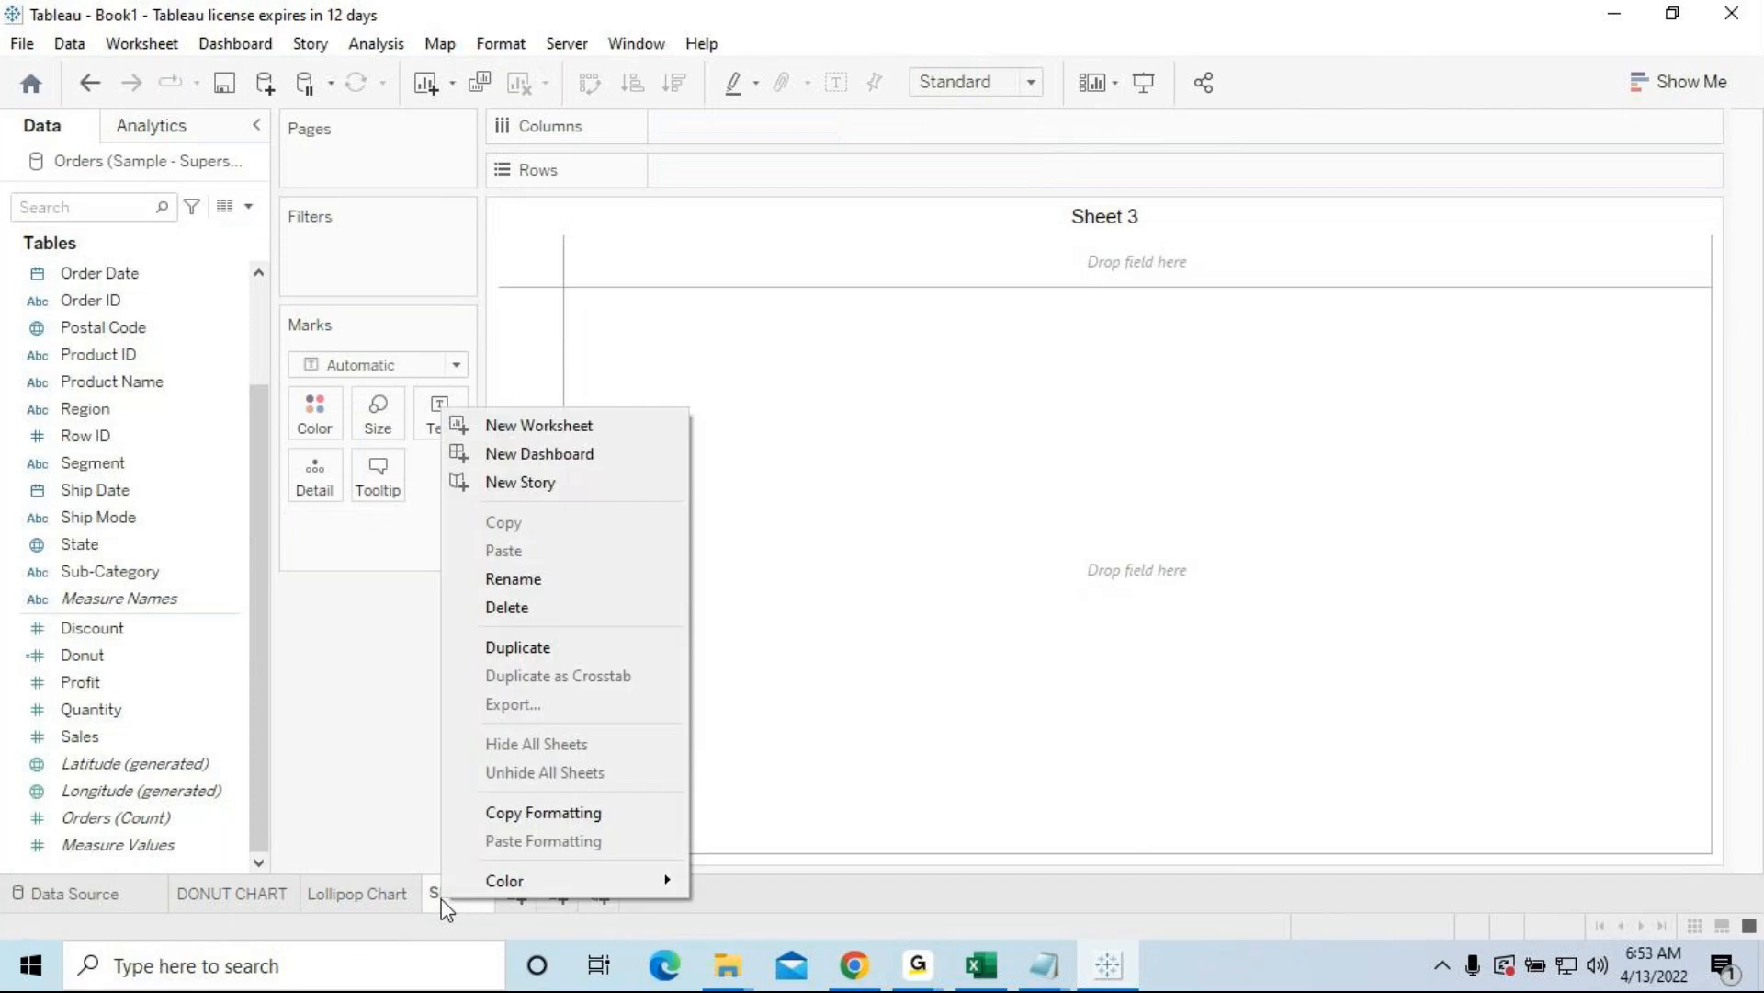
{"action": "left_click", "coordinate": [497, 579]}
{"action": "type", "text": "WaterFall Chart"}
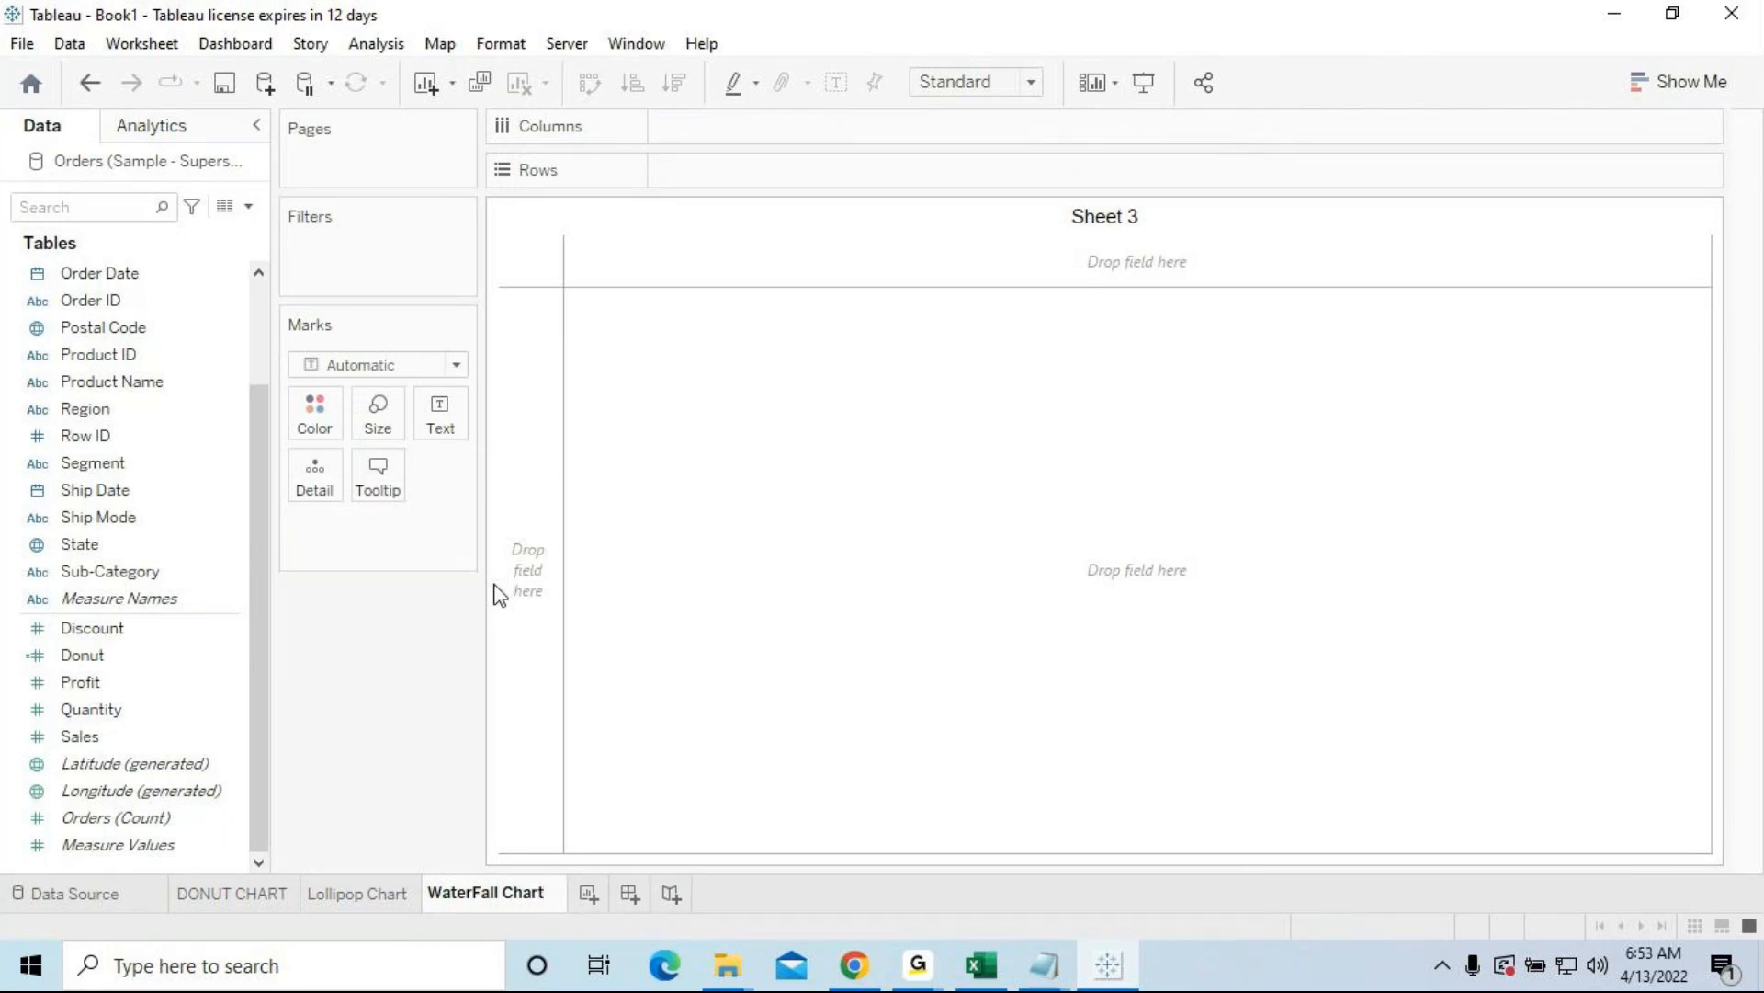
{"action": "left_click", "coordinate": [333, 666]}
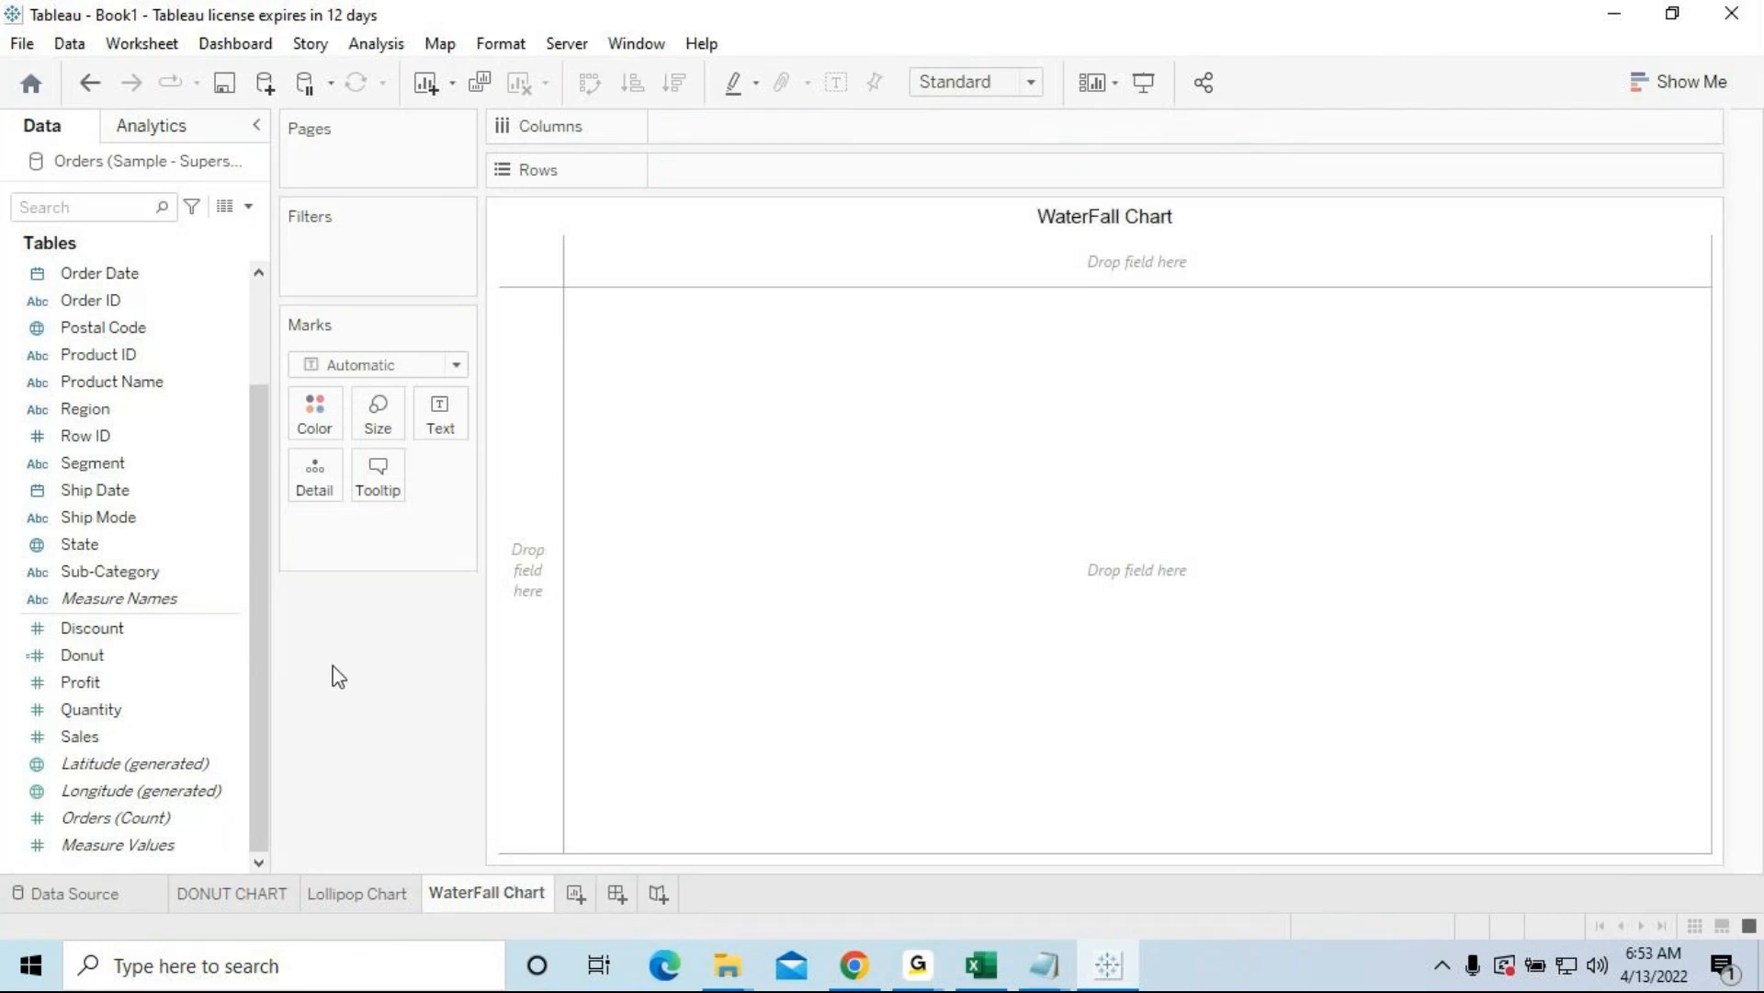
Step: Switch to the Notepad notes to review the WaterFall Chart entry in the list of chart types, then return to Tableau
{"action": "left_click", "coordinate": [1038, 965]}
{"action": "left_click", "coordinate": [1114, 888]}
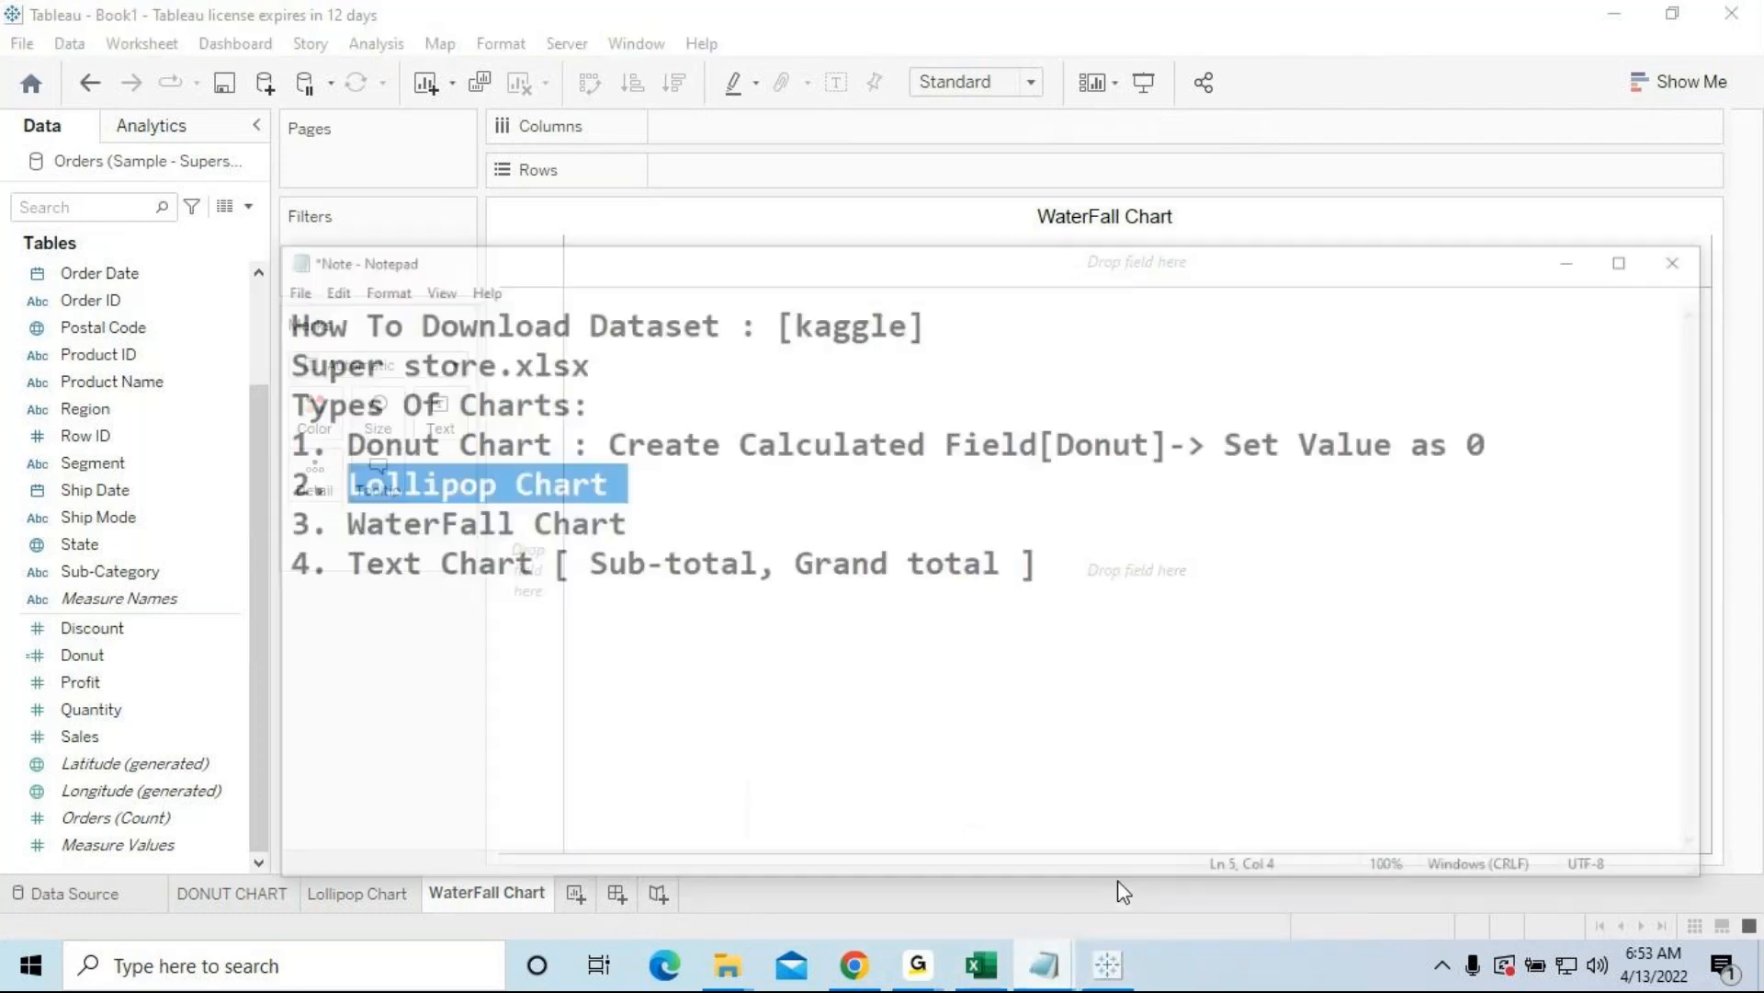
{"action": "left_click_drag", "start_coordinate": [579, 456], "coordinate": [263, 469]}
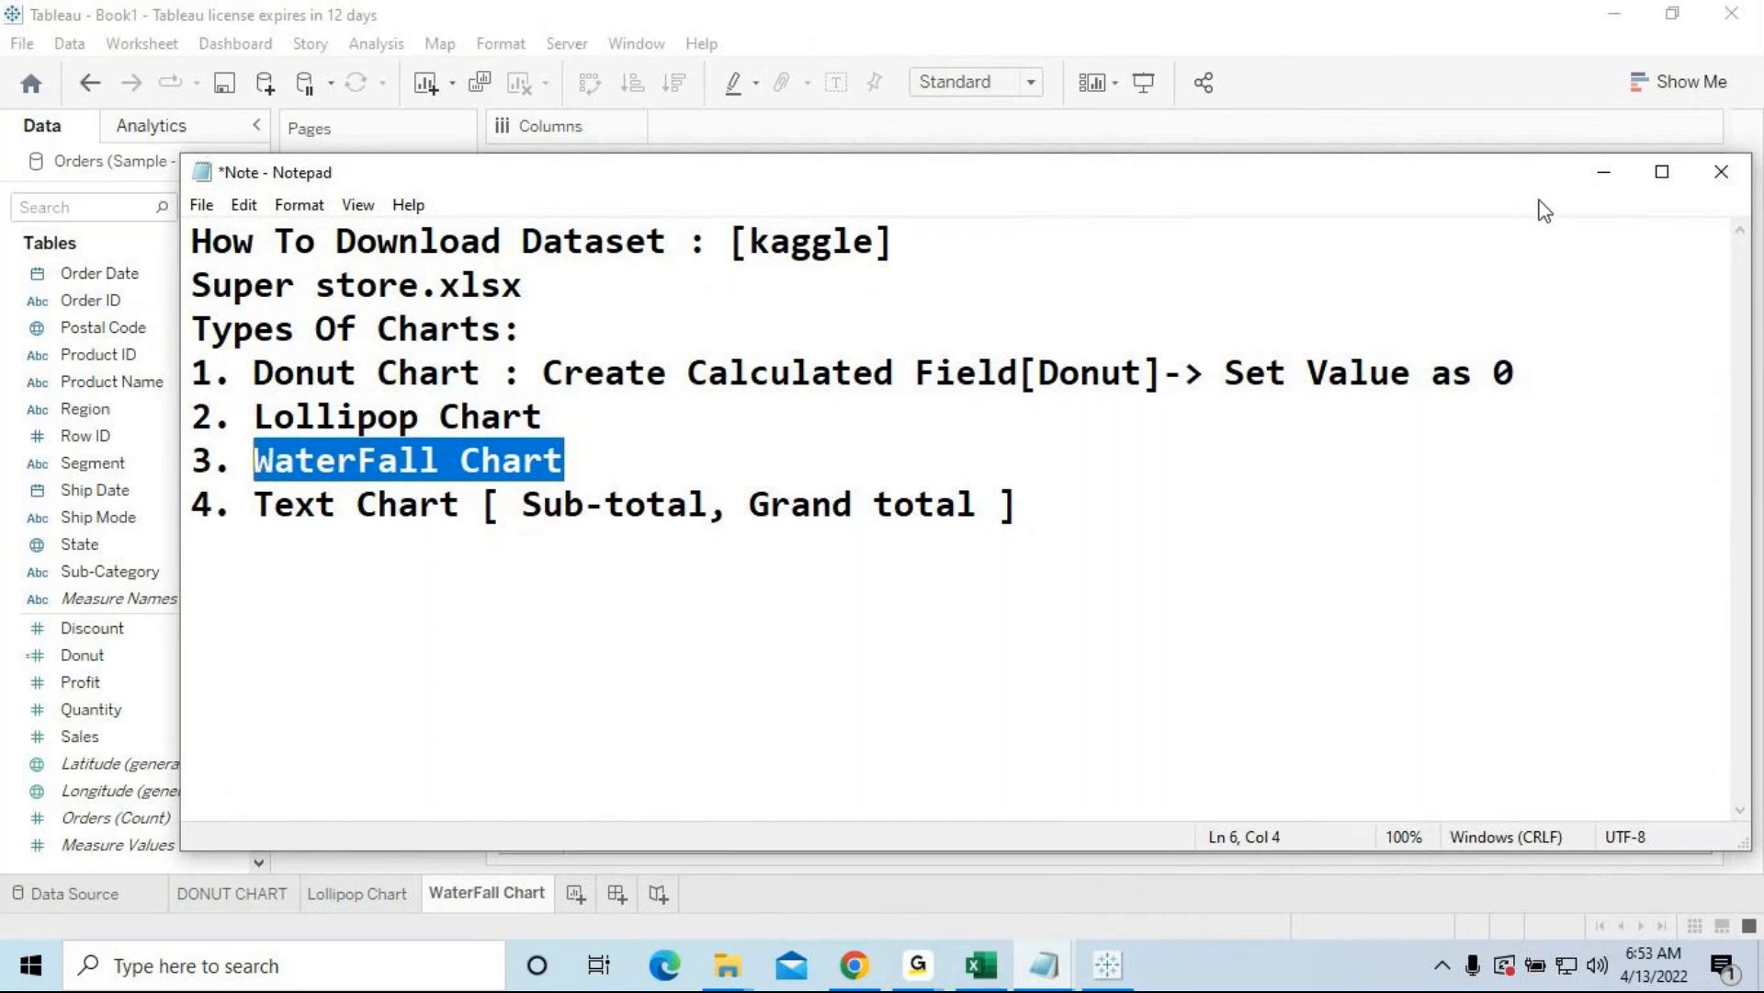
{"action": "left_click", "coordinate": [1602, 174]}
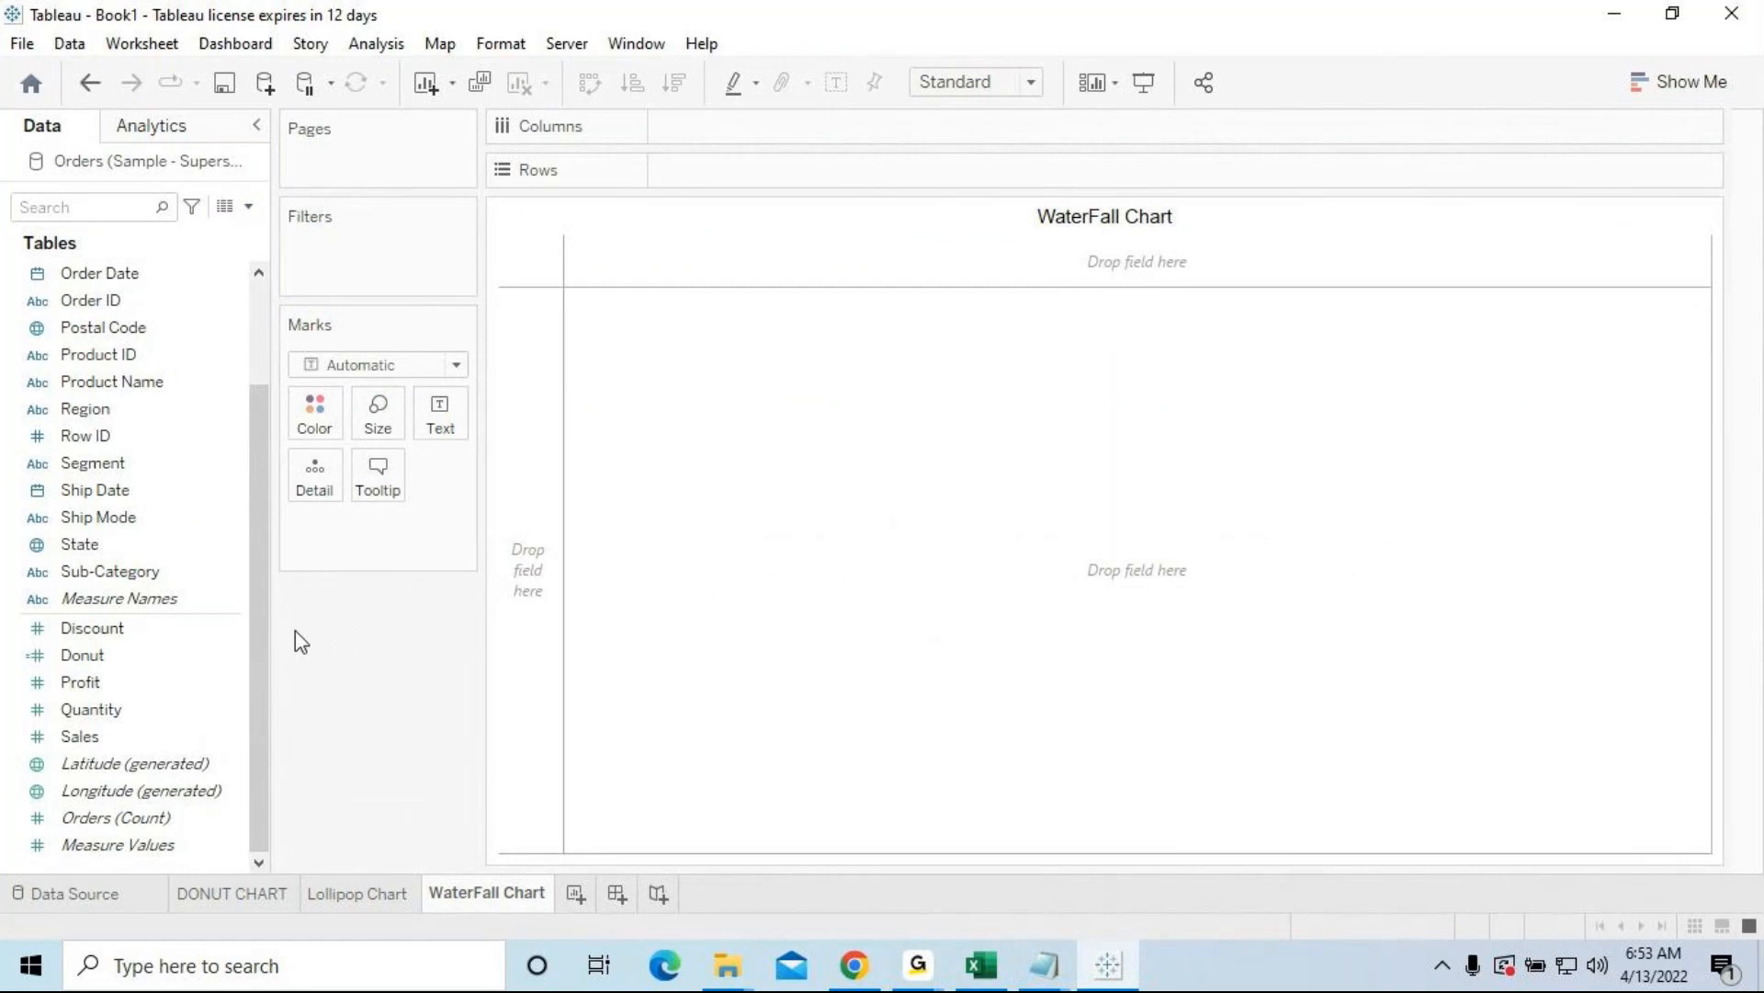
Step: Build a bar chart of total Sales by Sub-Category, with Sub-Category as columns and Sales as rows
{"action": "left_click", "coordinate": [161, 576]}
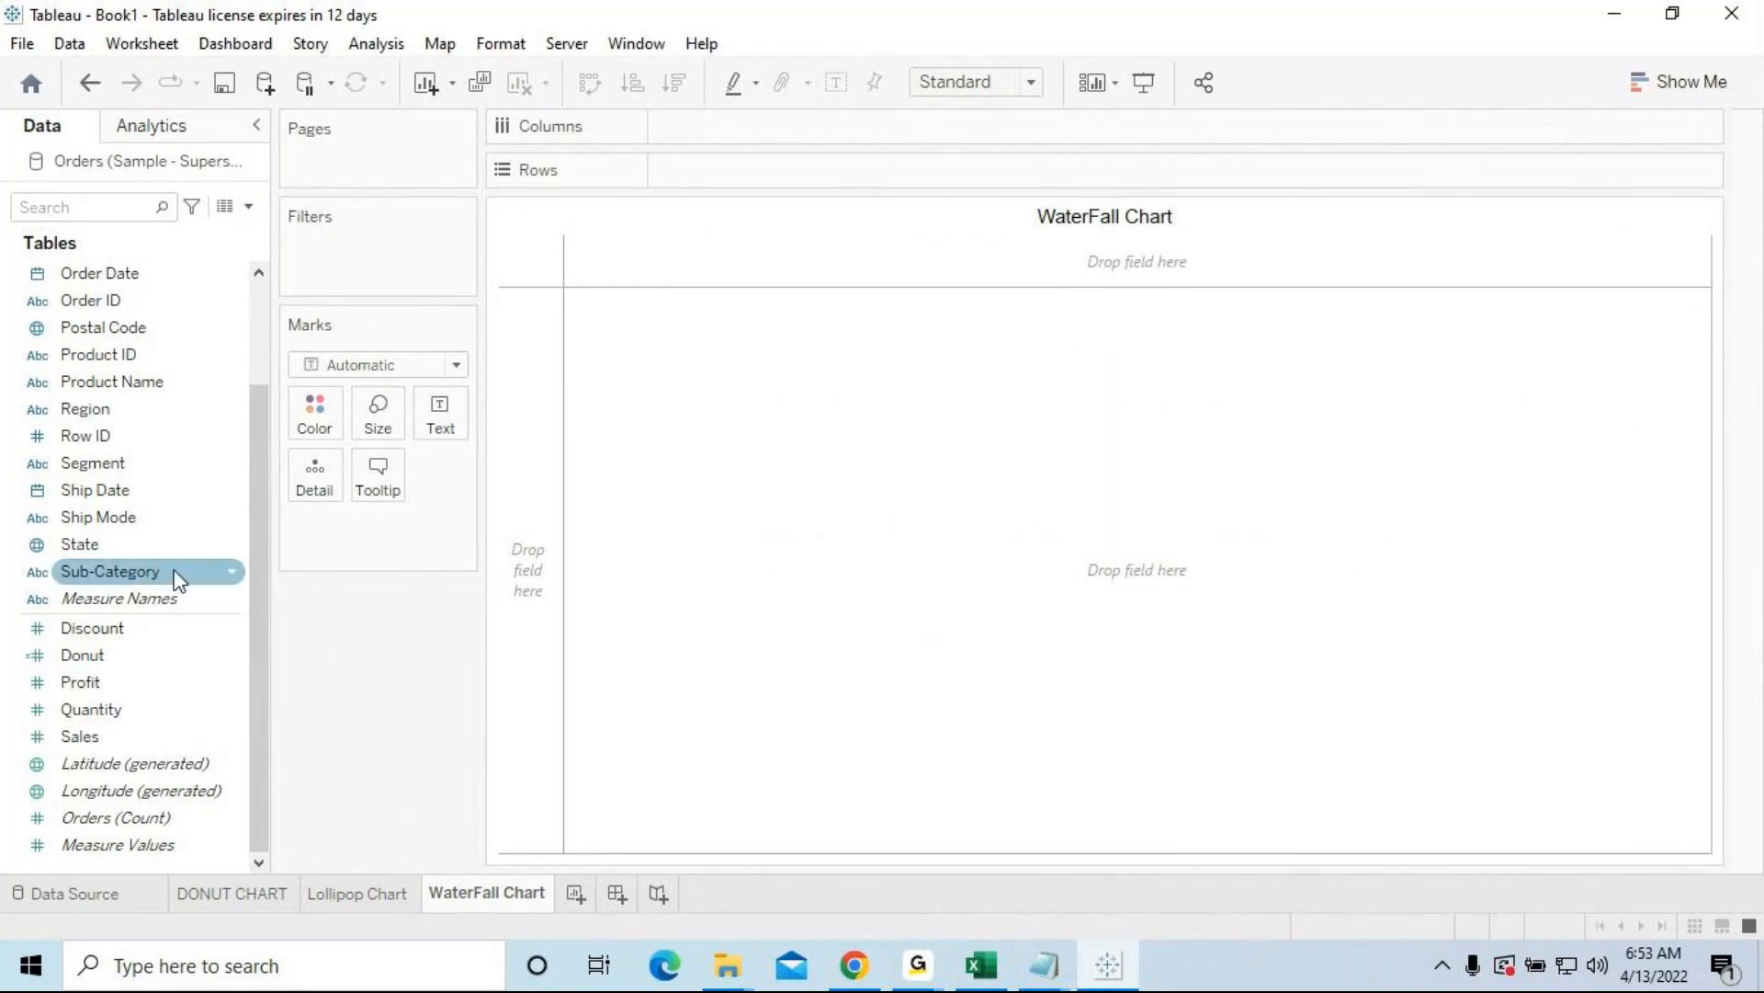
{"action": "left_click_drag", "start_coordinate": [177, 579], "coordinate": [804, 121]}
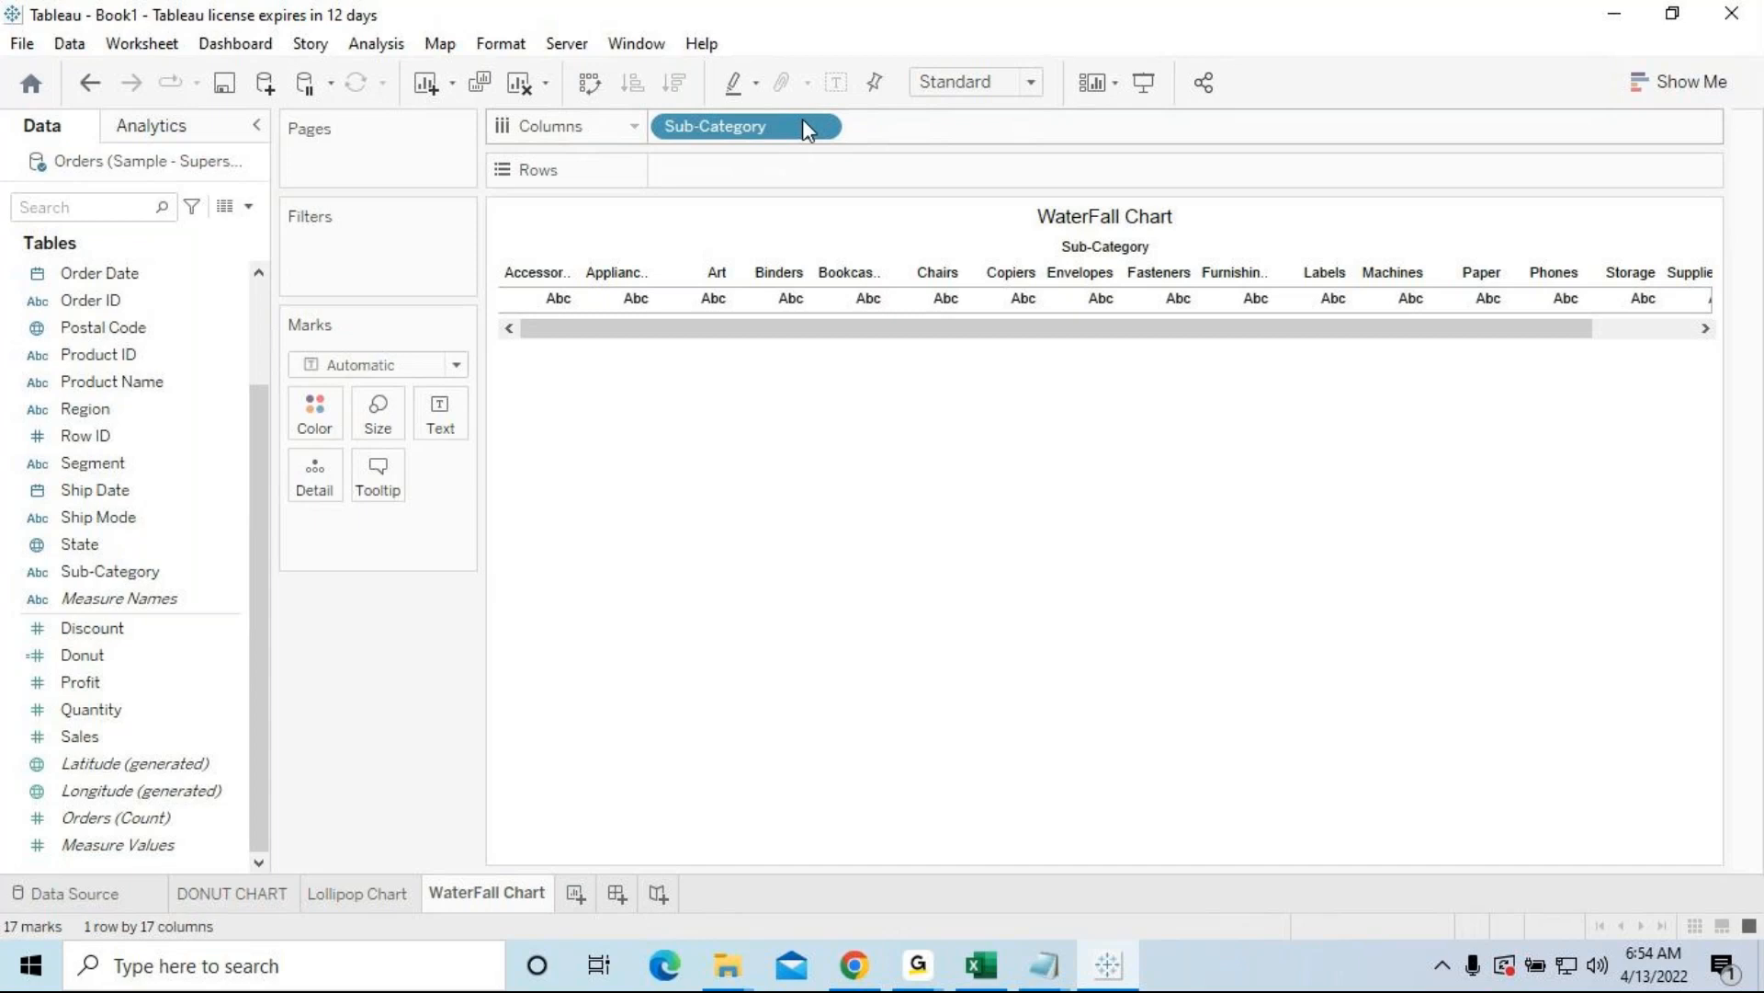
{"action": "left_click", "coordinate": [118, 657]}
{"action": "left_click", "coordinate": [101, 713]}
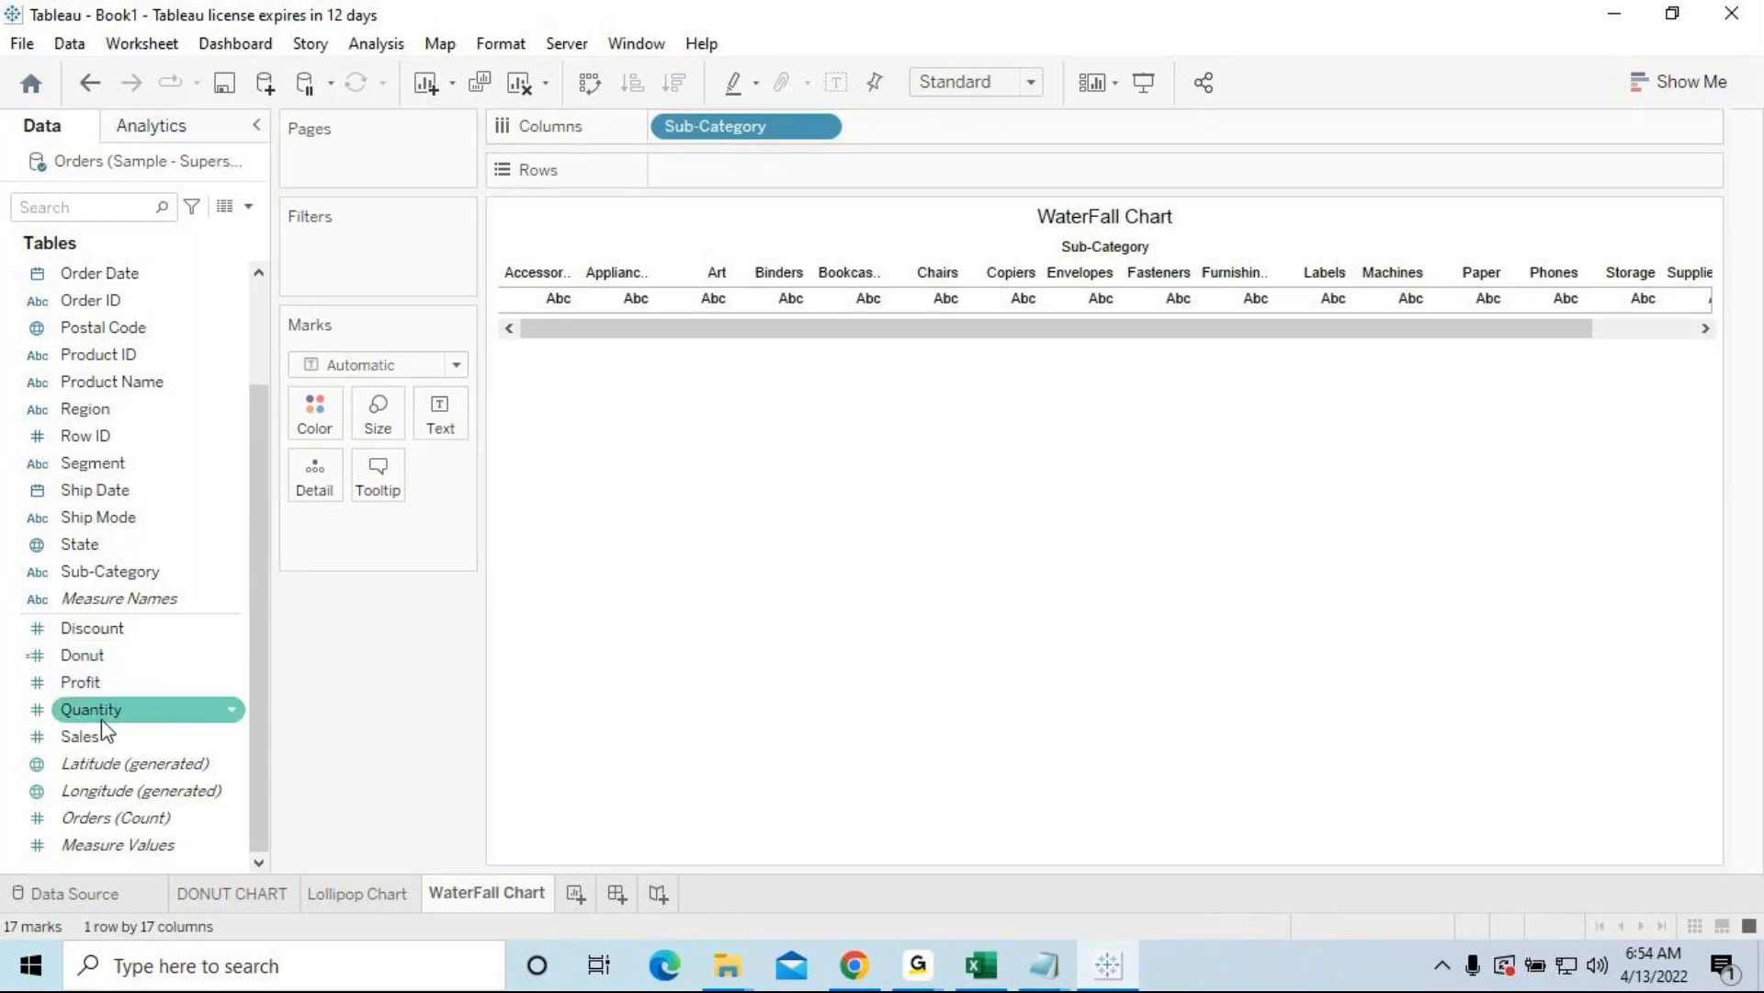
{"action": "left_click", "coordinate": [92, 738]}
{"action": "left_click", "coordinate": [91, 739]}
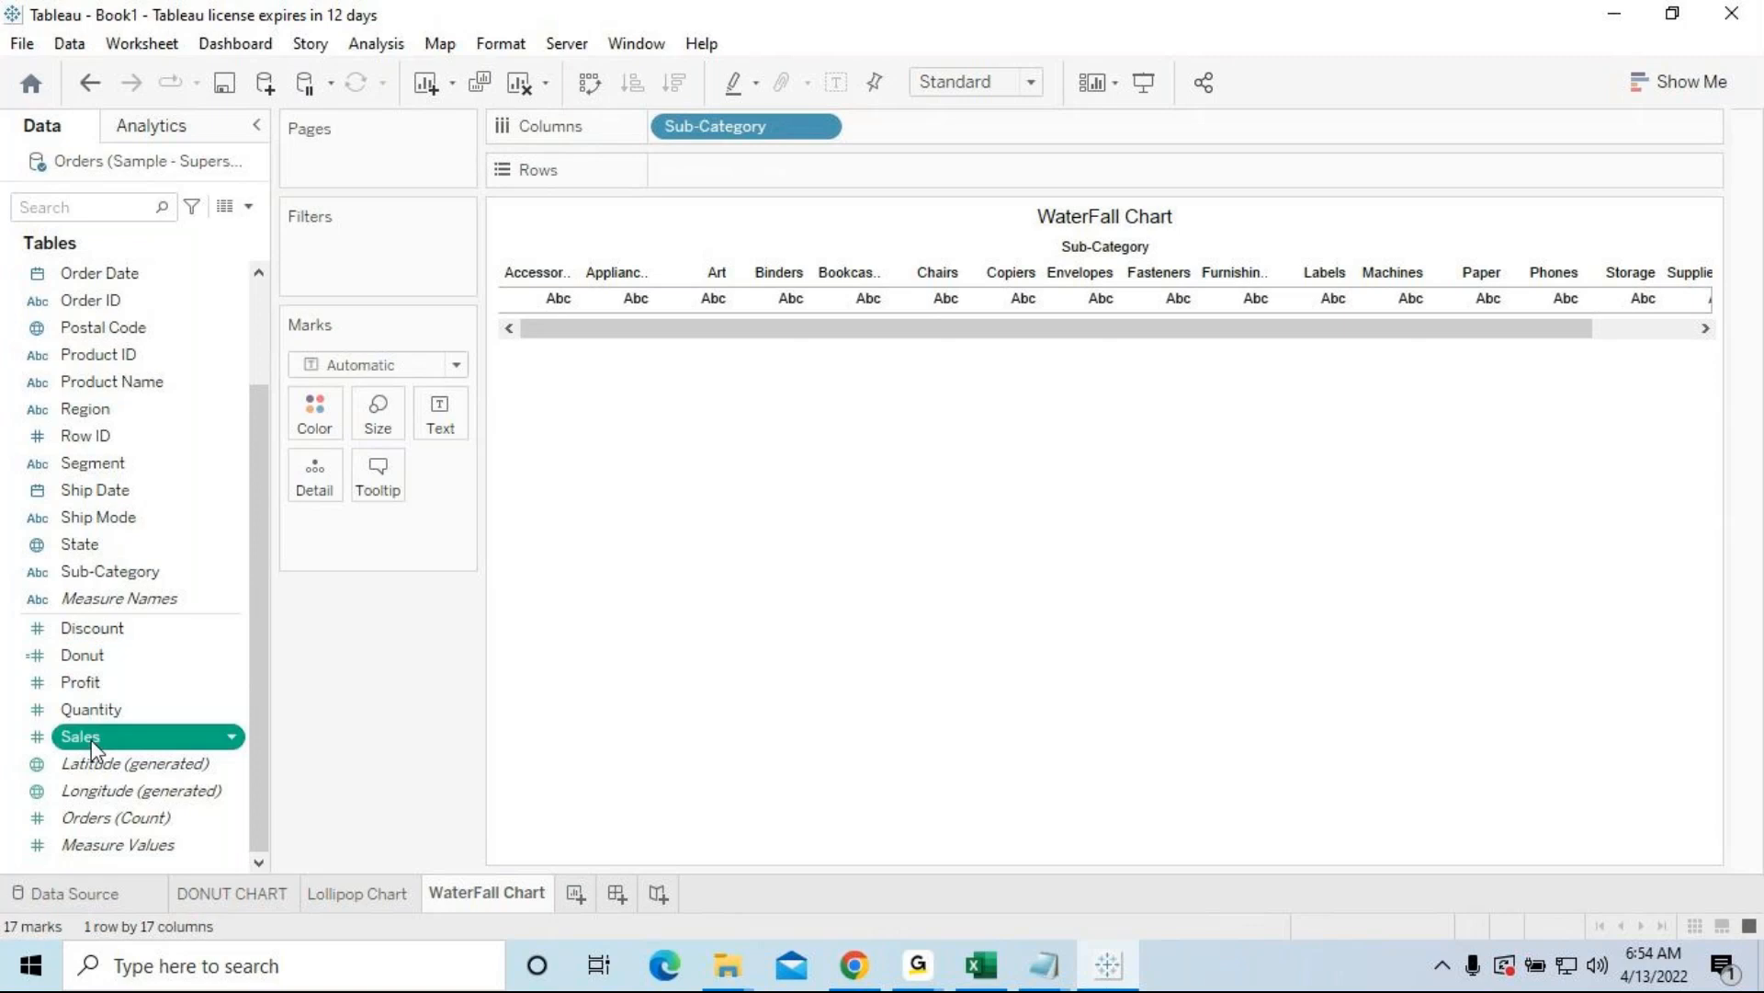
{"action": "left_click_drag", "start_coordinate": [92, 745], "coordinate": [698, 171]}
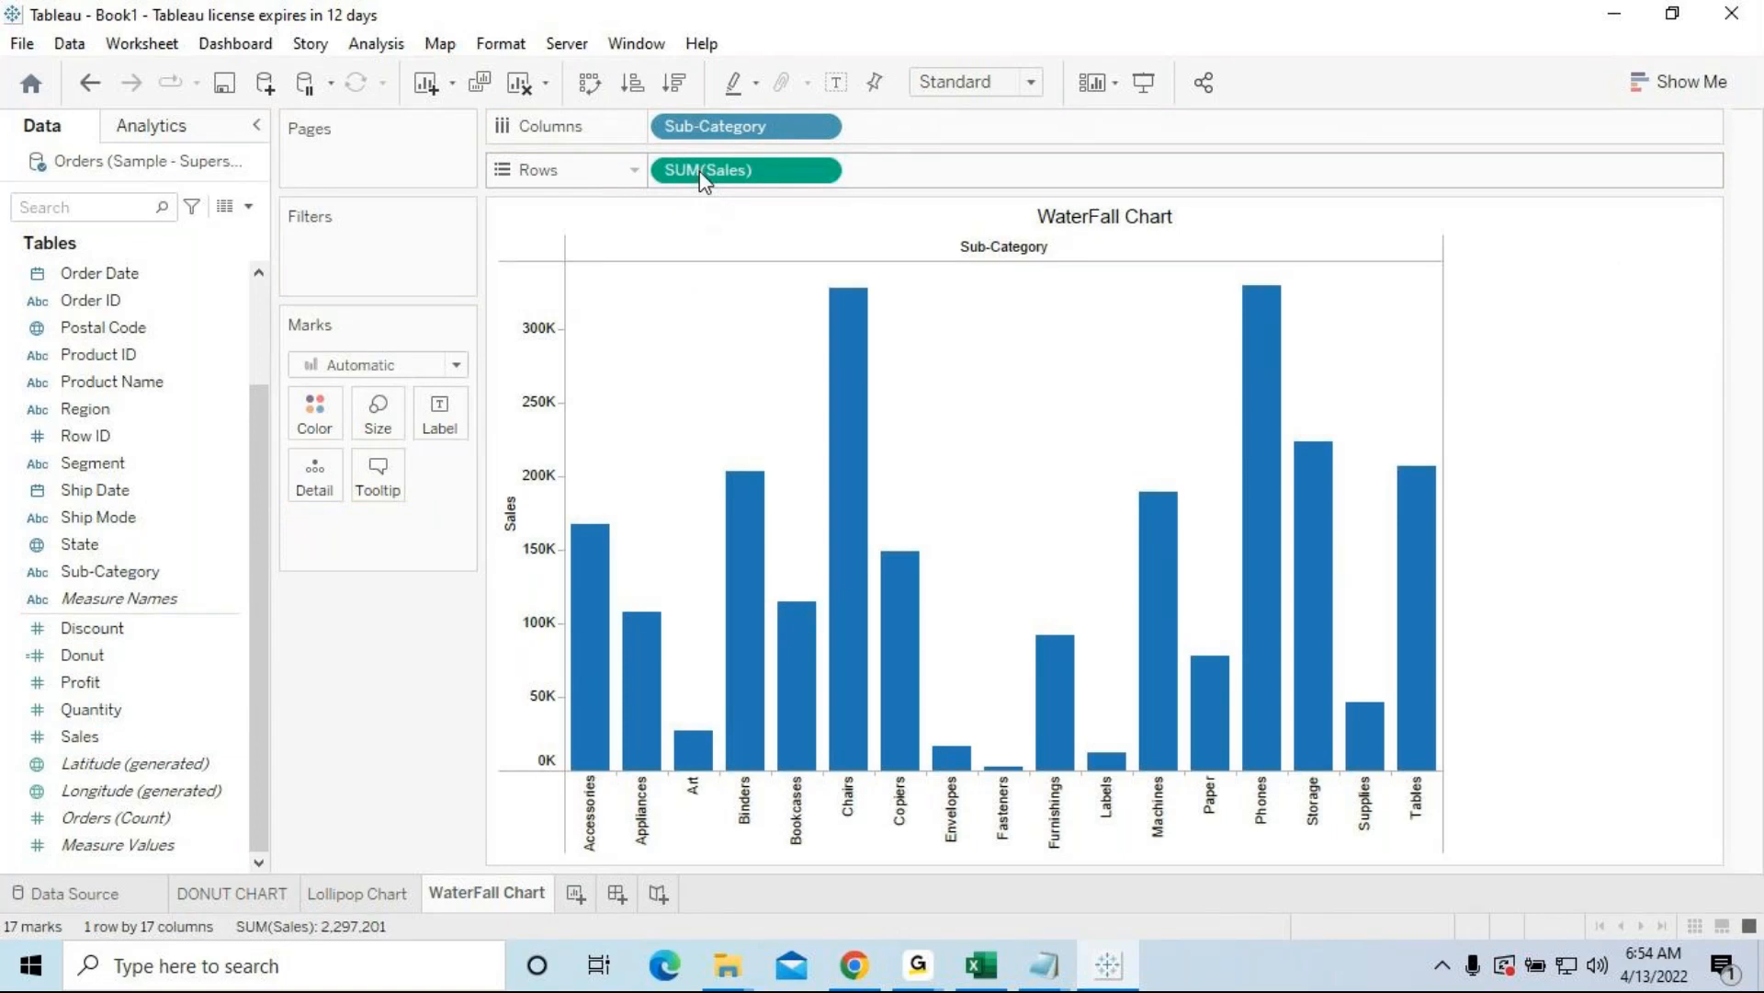
Step: Sort the sub-category bars by sales in descending order and colour them by Sub-Category
{"action": "left_click", "coordinate": [1678, 82]}
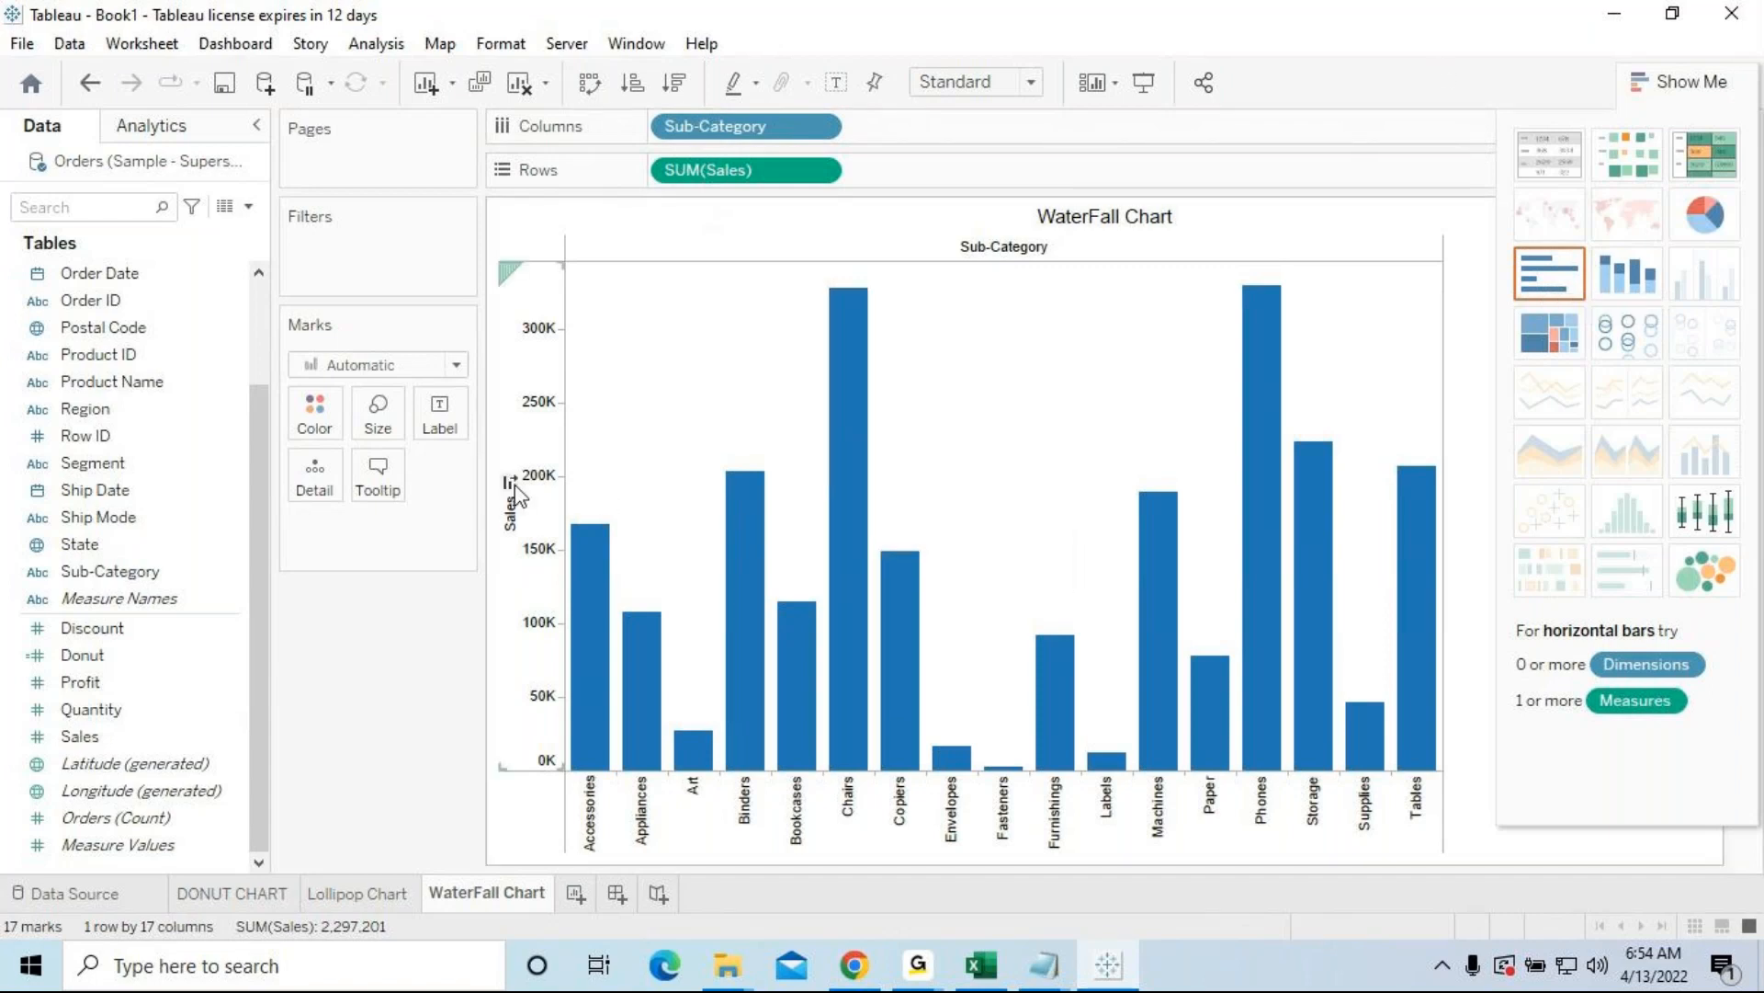
{"action": "left_click", "coordinate": [510, 481]}
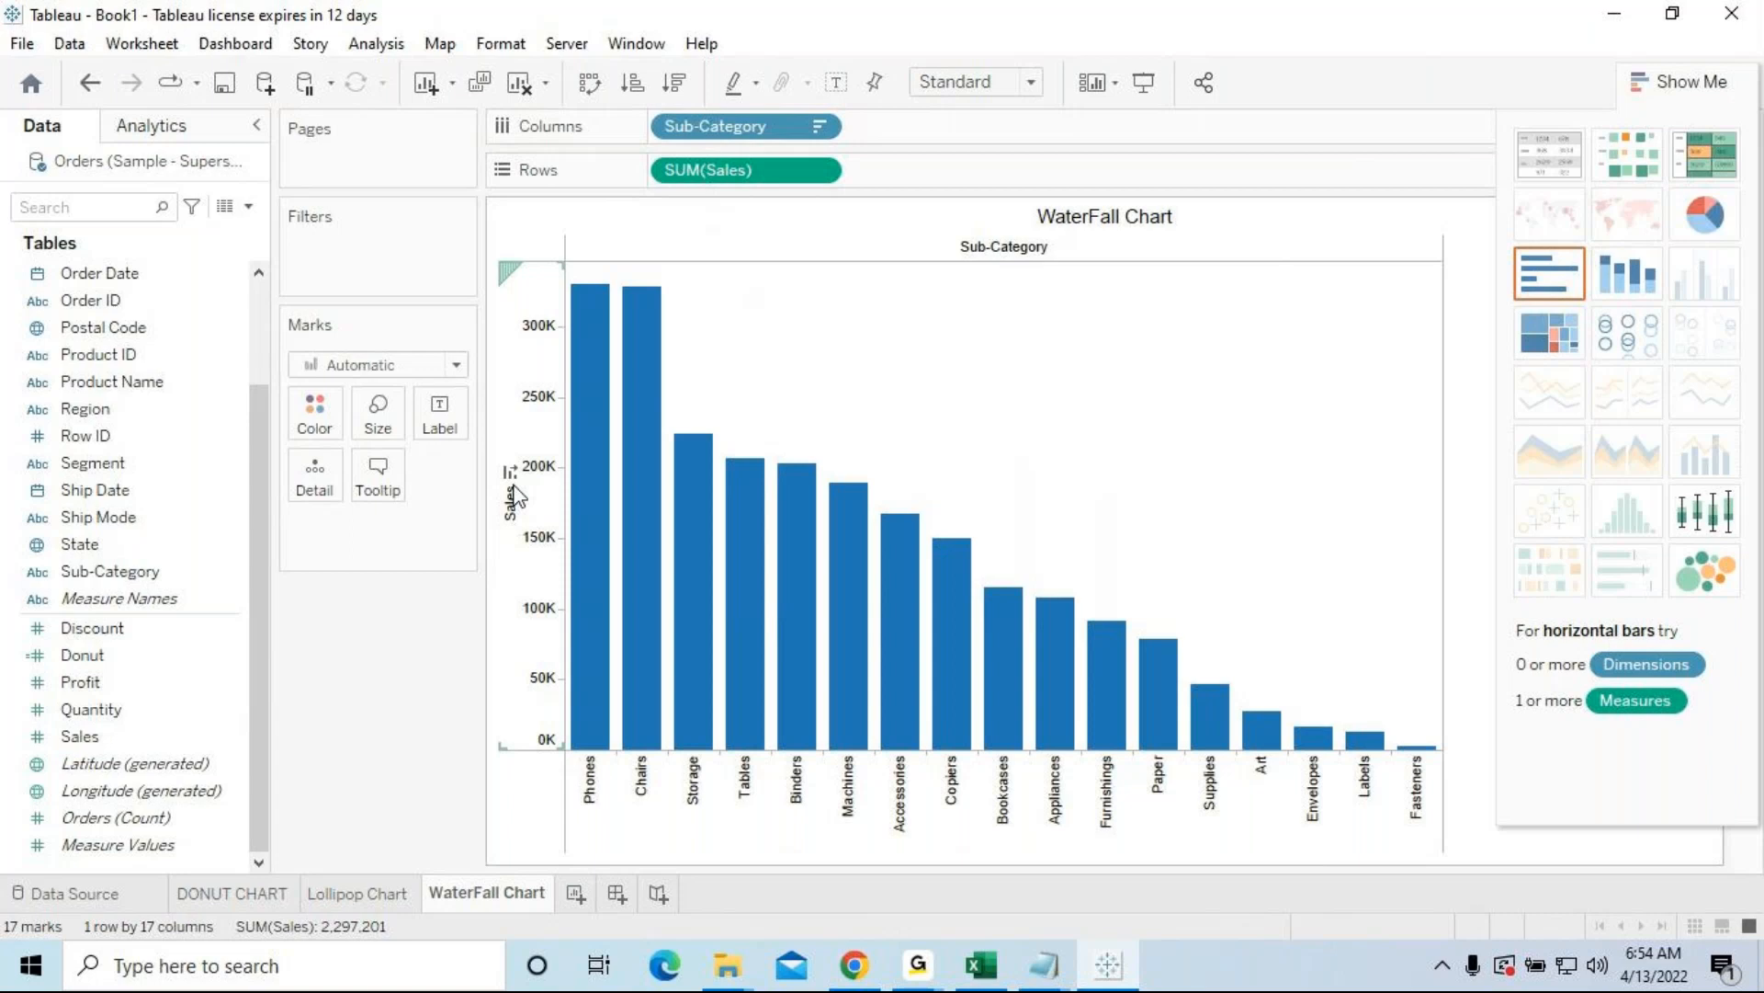
{"action": "left_click", "coordinate": [147, 438]}
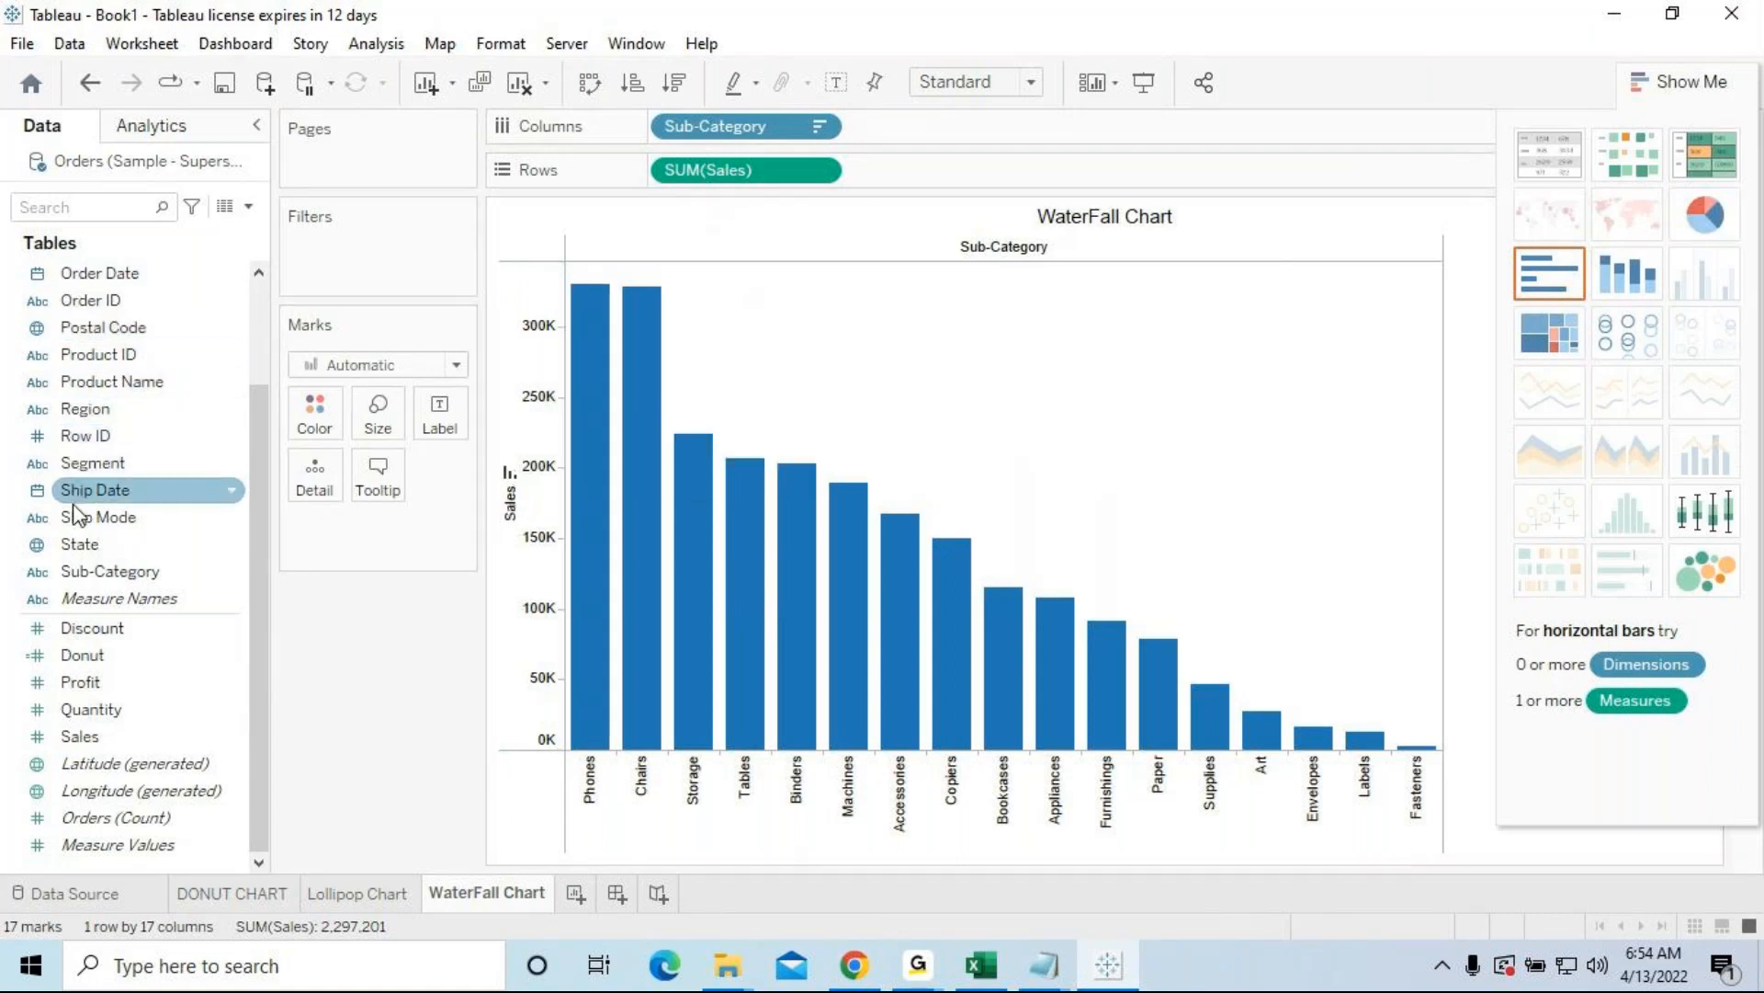
{"action": "left_click_drag", "start_coordinate": [96, 584], "coordinate": [314, 416]}
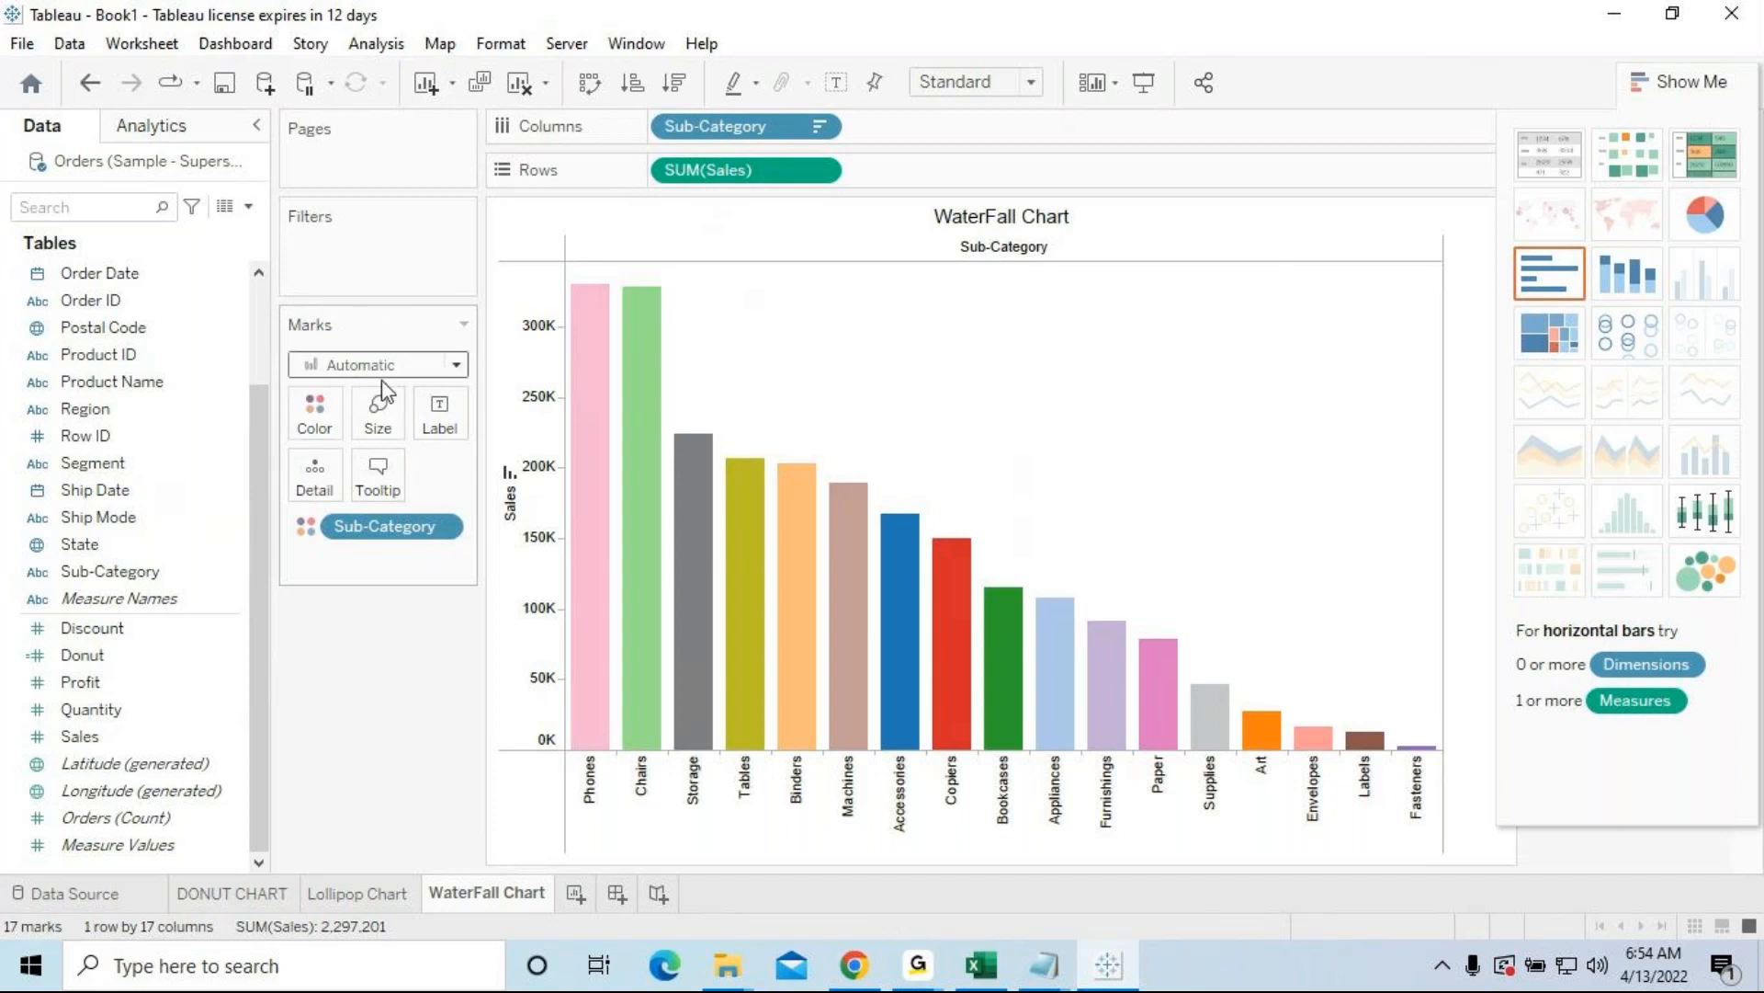
Step: Change the mark type to Gantt Bar and reduce the size of the marks
{"action": "left_click", "coordinate": [456, 366]}
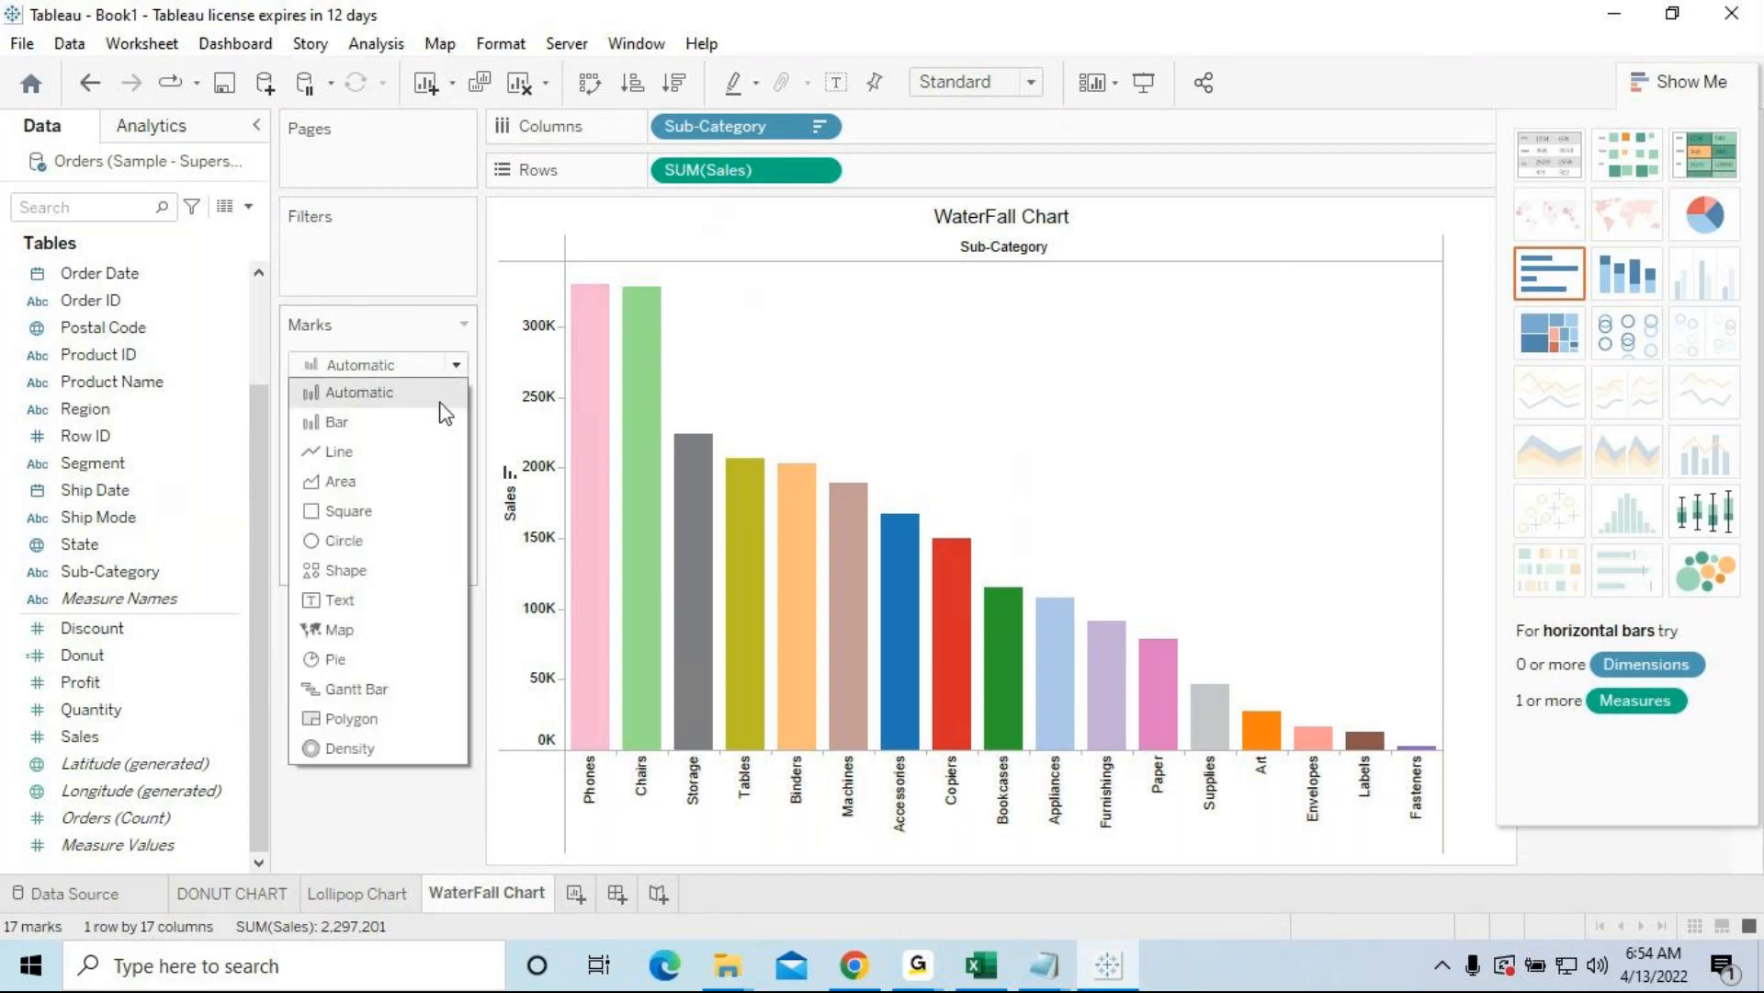
{"action": "left_click", "coordinate": [356, 692]}
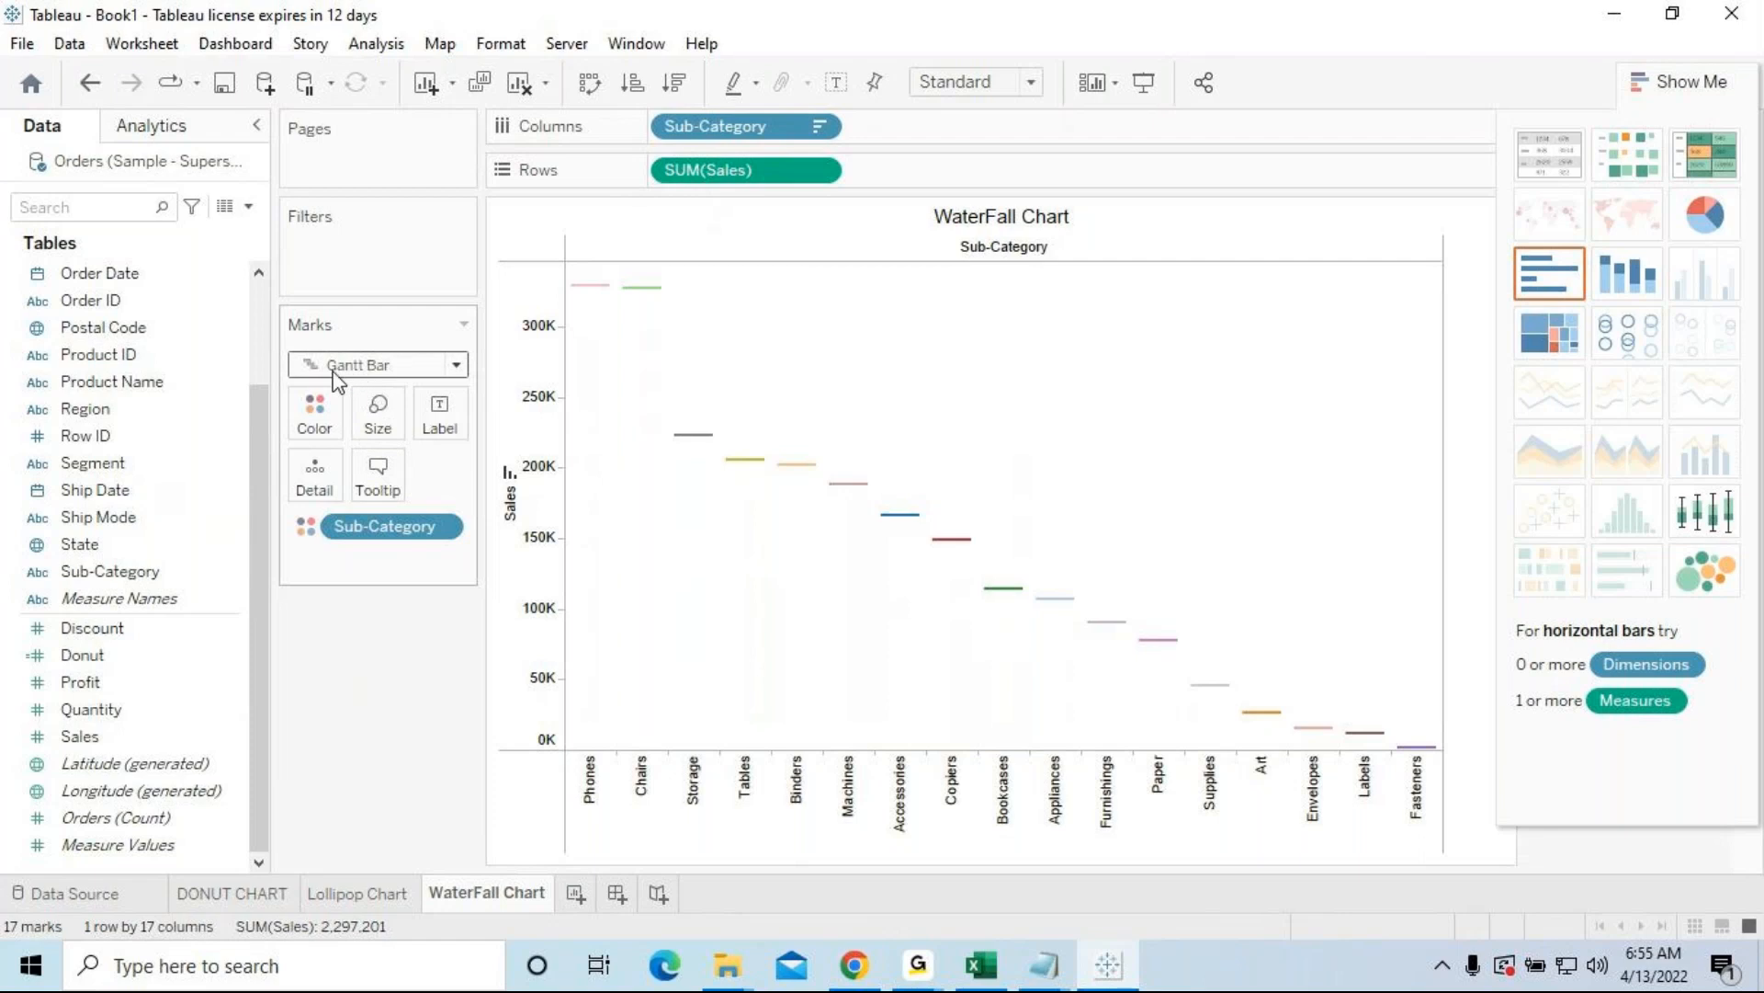
{"action": "left_click", "coordinate": [377, 418]}
{"action": "mouse_move", "coordinate": [536, 492]}
{"action": "left_mouse_down"}
{"action": "mouse_move", "coordinate": [586, 494]}
{"action": "mouse_move", "coordinate": [485, 491]}
{"action": "mouse_move", "coordinate": [521, 474]}
{"action": "mouse_move", "coordinate": [569, 495]}
{"action": "mouse_move", "coordinate": [498, 480]}
{"action": "mouse_move", "coordinate": [579, 488]}
{"action": "left_mouse_up"}
{"action": "left_click", "coordinate": [579, 485]}
{"action": "left_click_drag", "start_coordinate": [599, 494], "coordinate": [469, 468]}
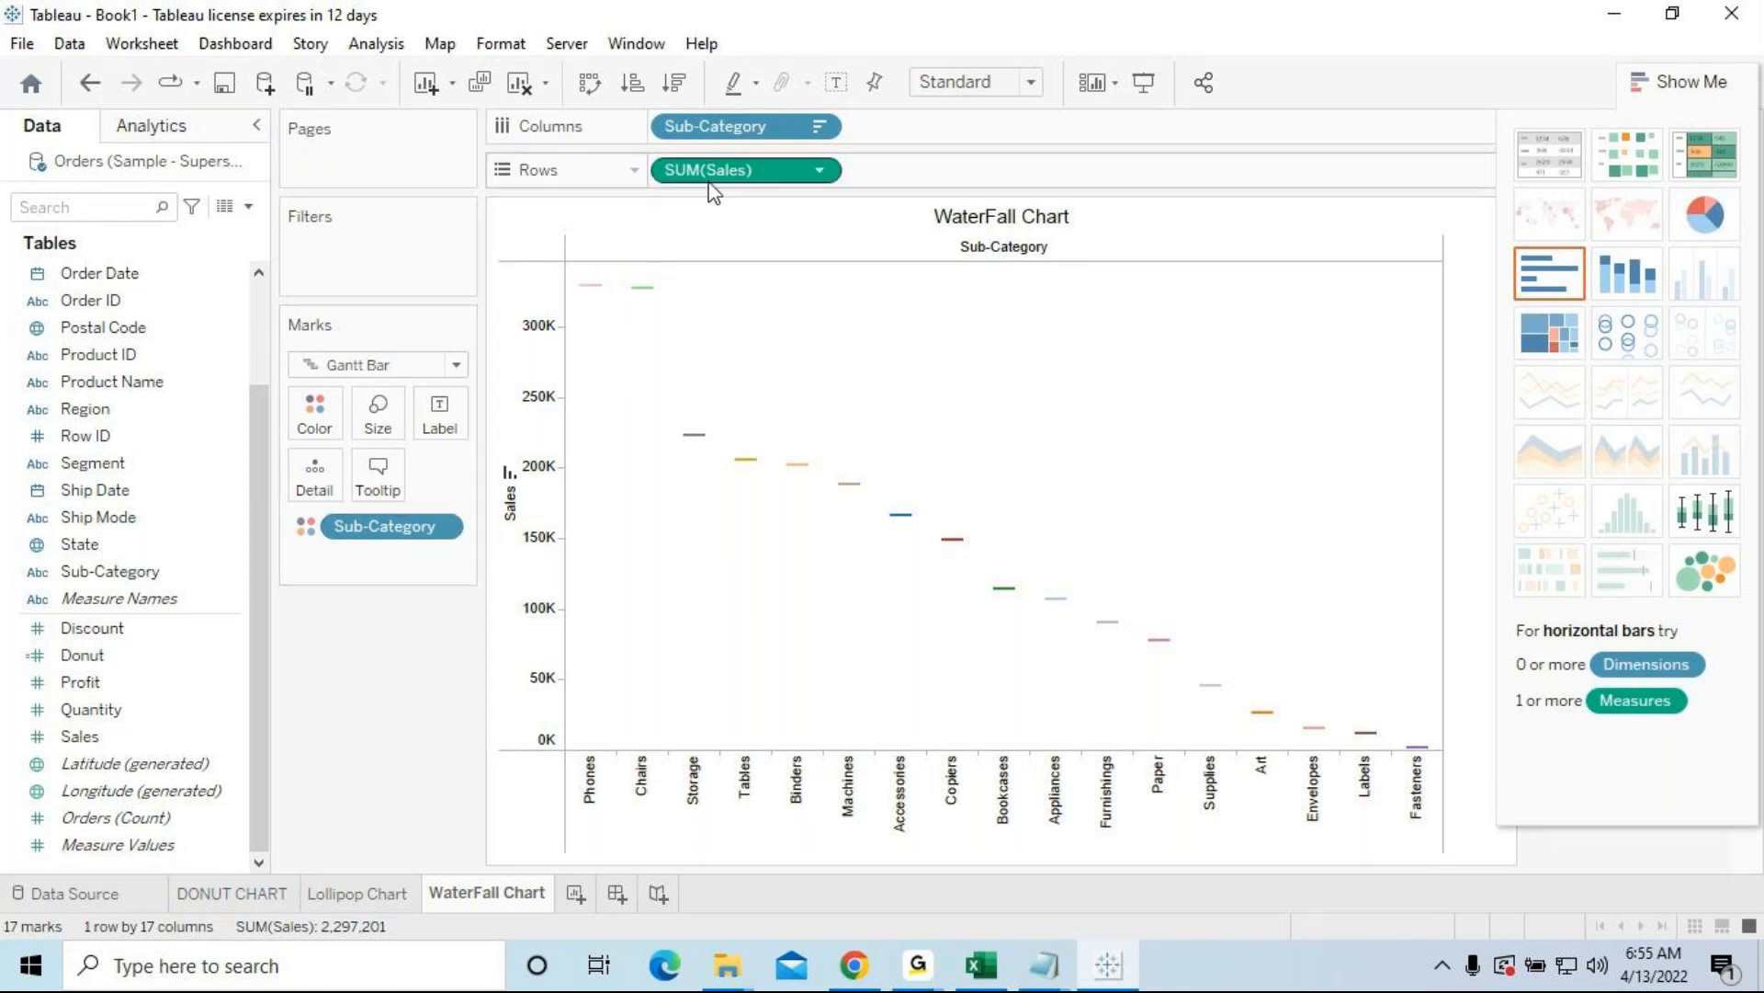
Step: Remove Sales from the rows and Sub-Category from the mark colouring, and reset the mark type to Automatic
{"action": "left_click_drag", "start_coordinate": [767, 191], "coordinate": [390, 738]}
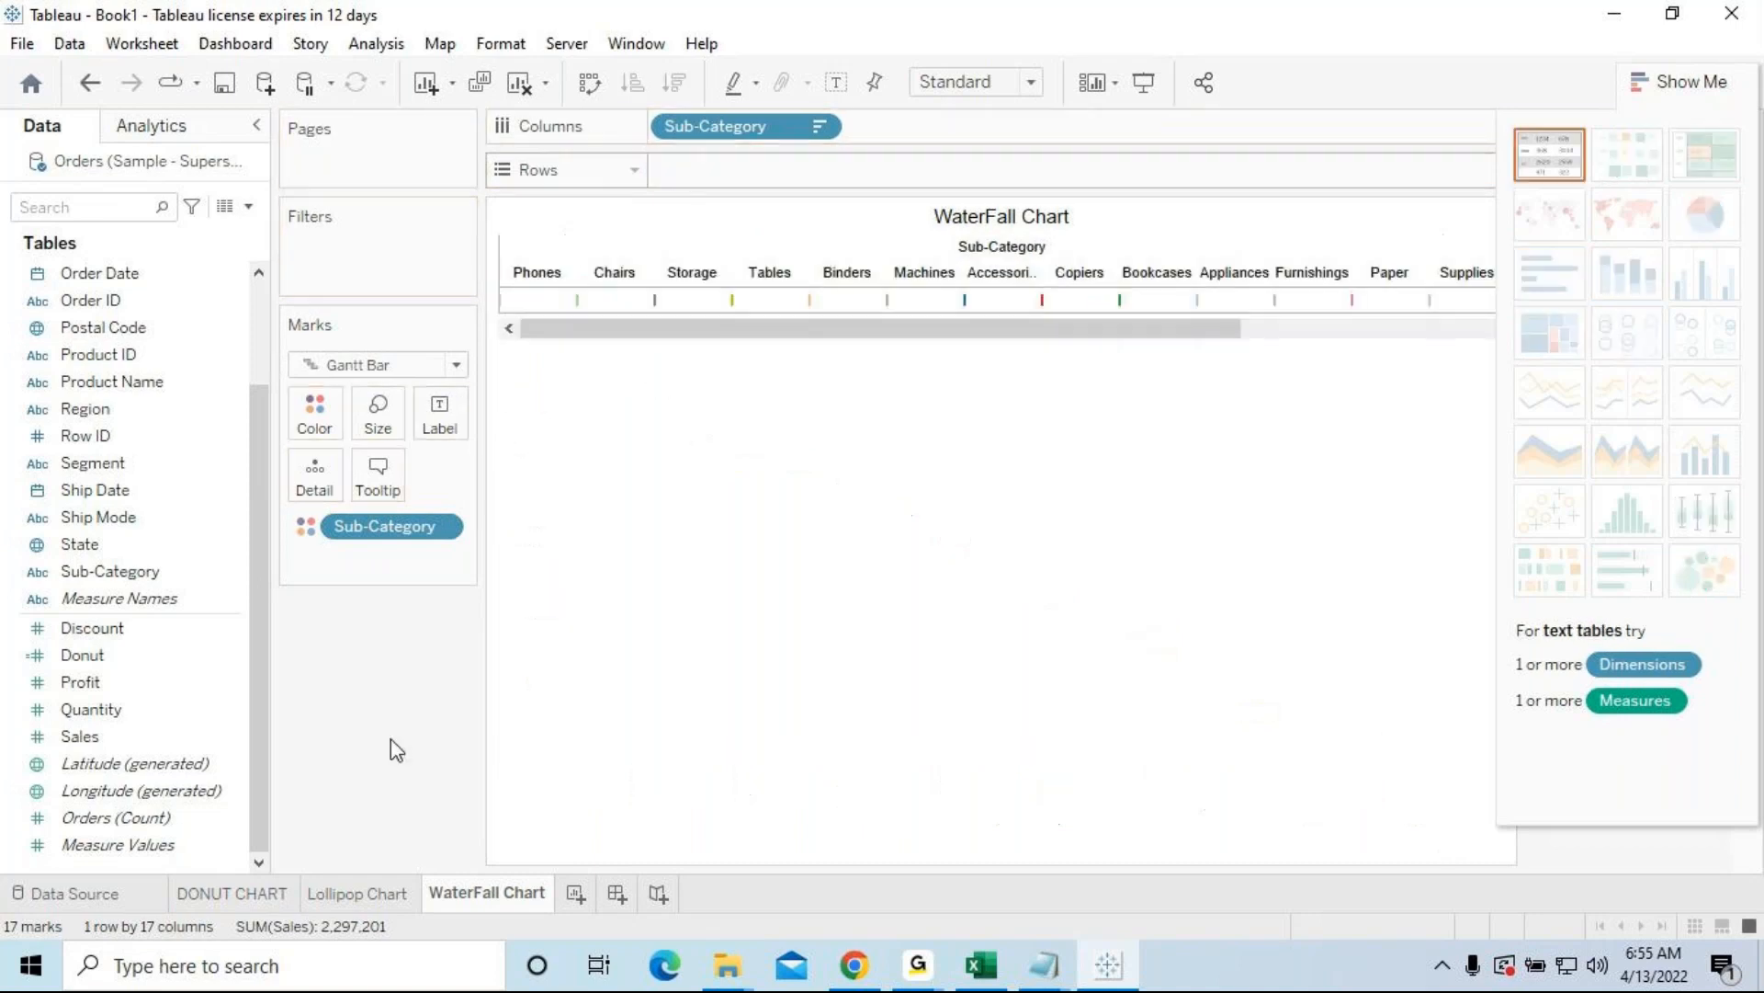
{"action": "left_click_drag", "start_coordinate": [372, 528], "coordinate": [373, 763]}
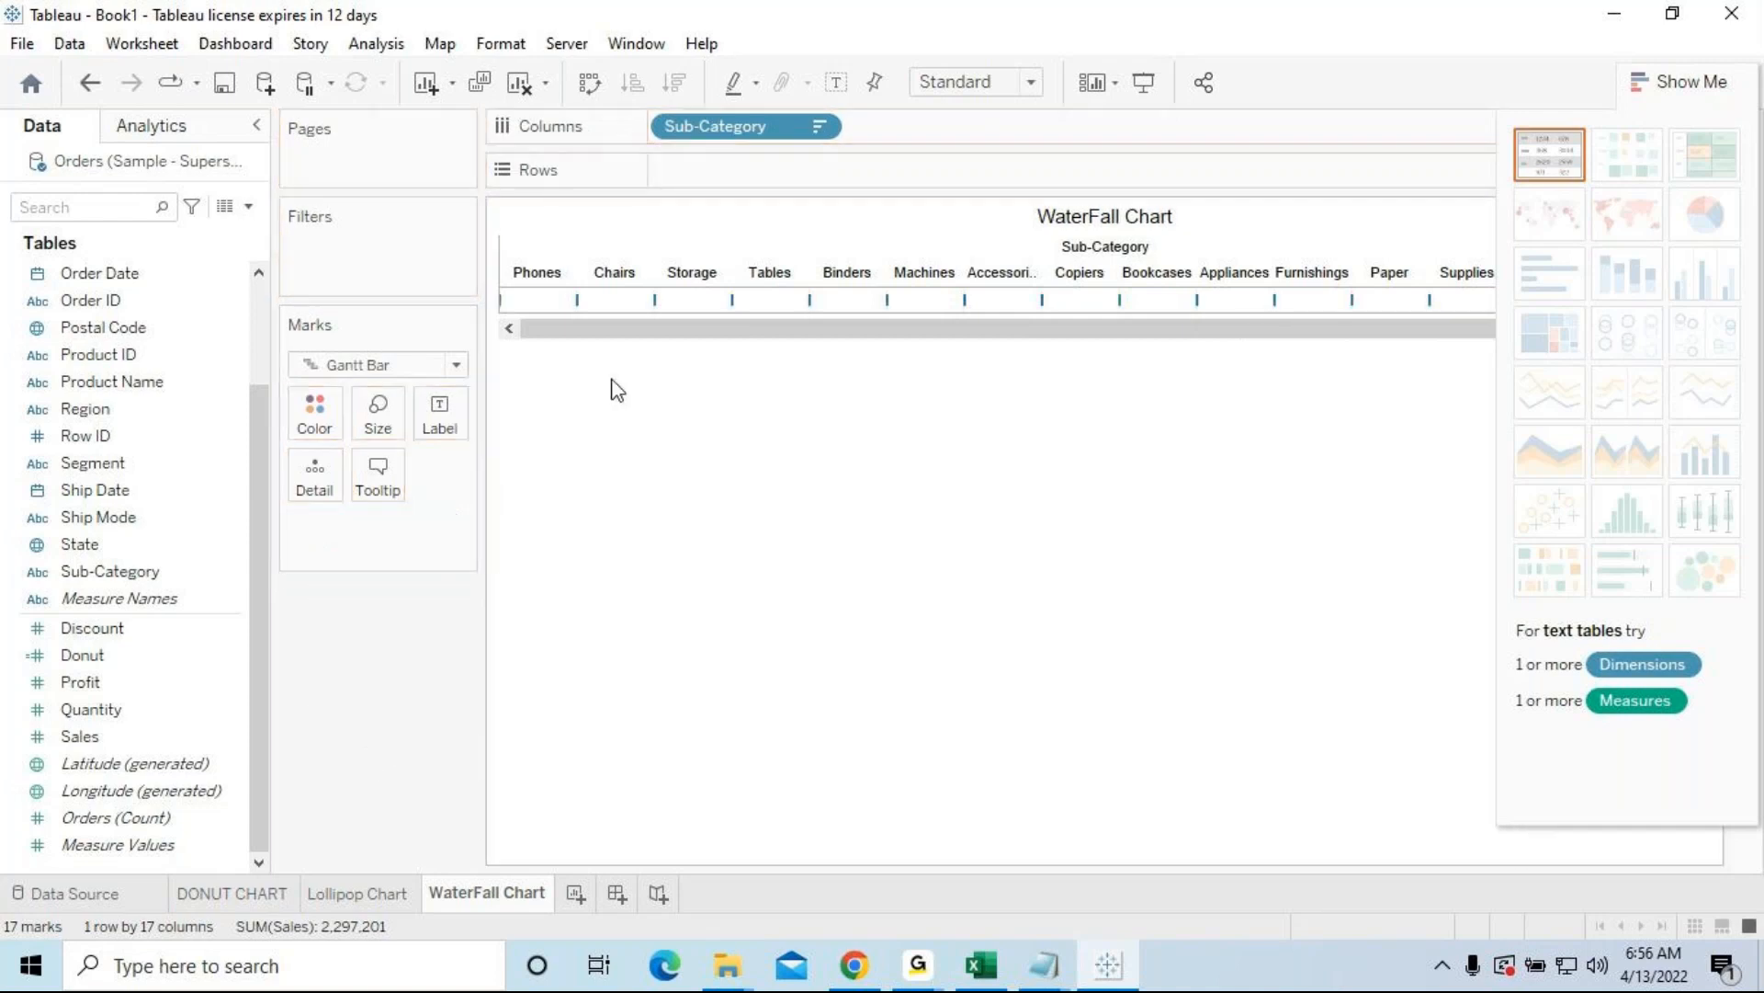
{"action": "left_click", "coordinate": [455, 364]}
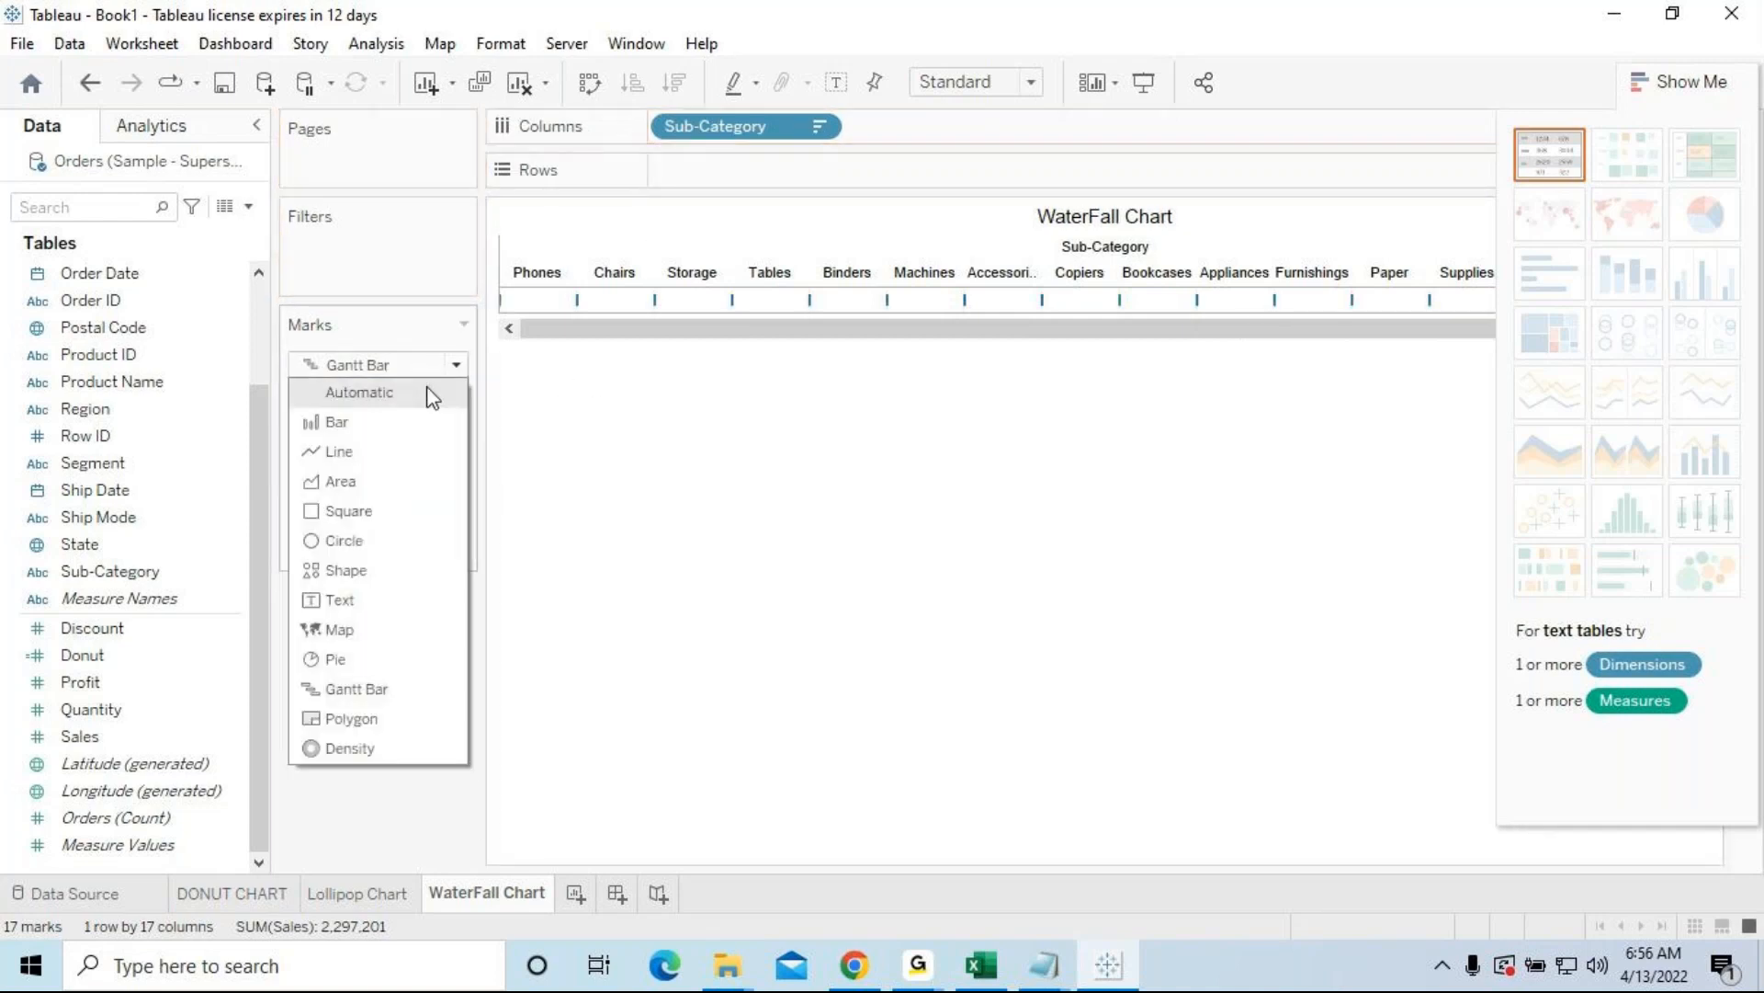
{"action": "left_click", "coordinate": [396, 393]}
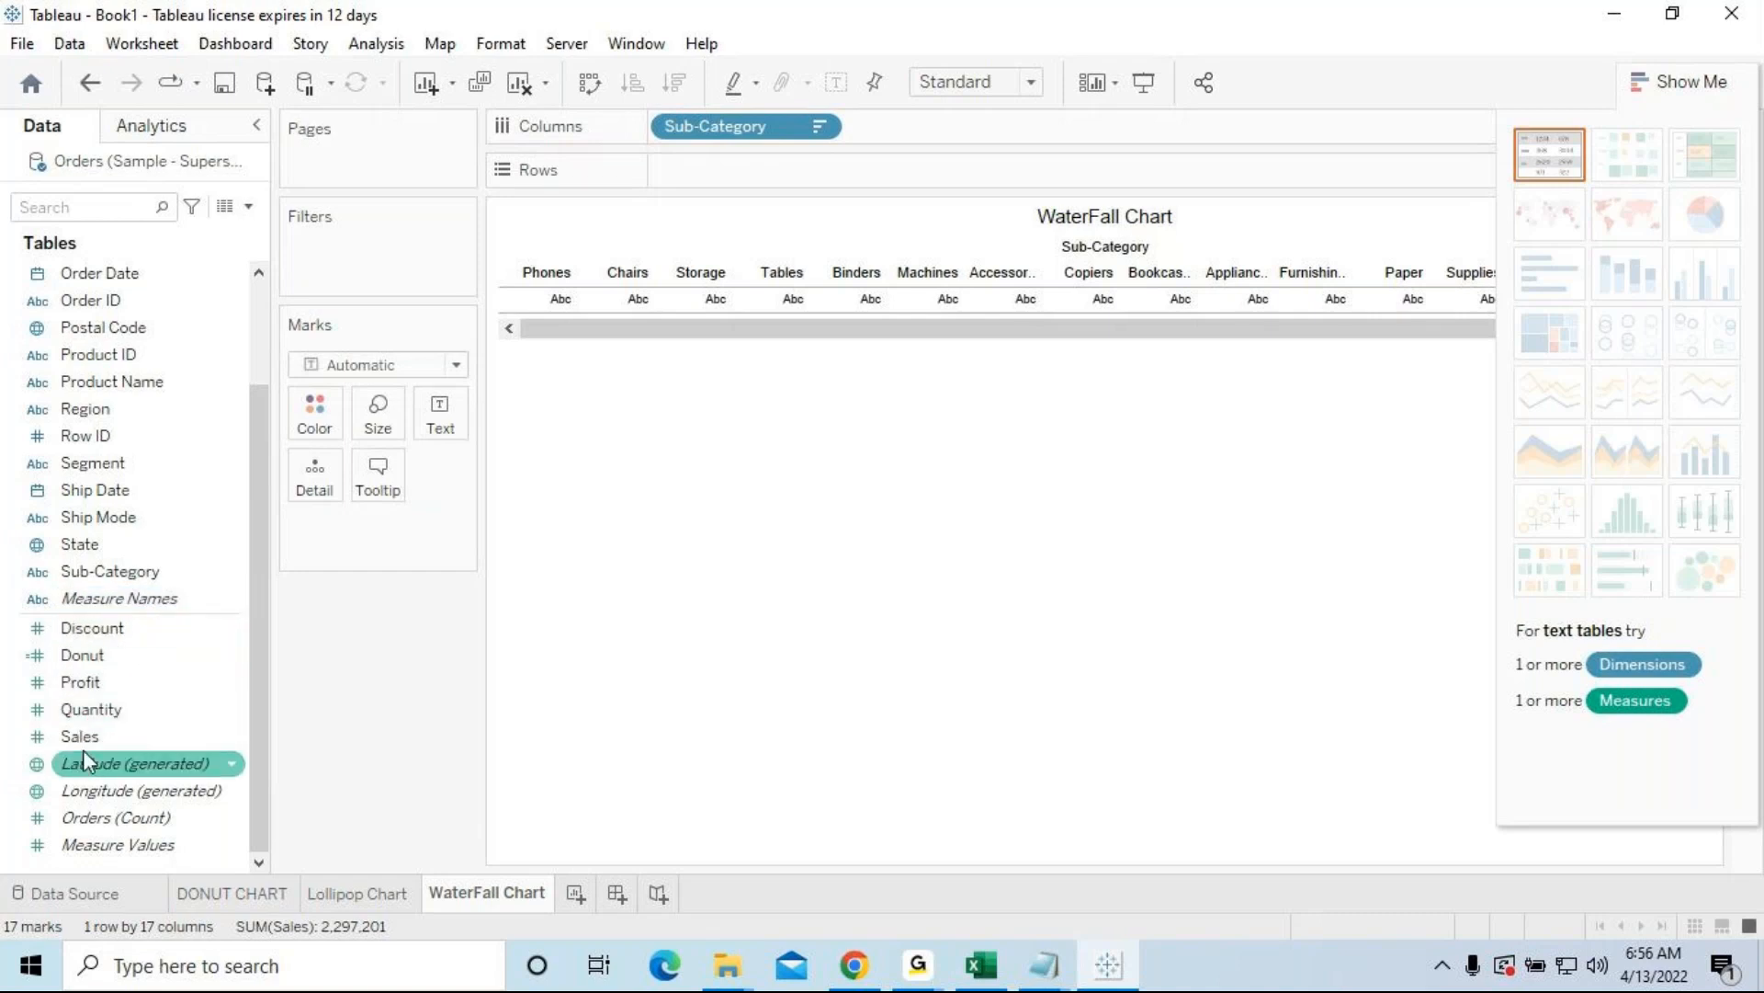
Step: Place Sales on the rows twice and combine the two measures into a dual-axis chart
{"action": "left_click_drag", "start_coordinate": [86, 742], "coordinate": [691, 181]}
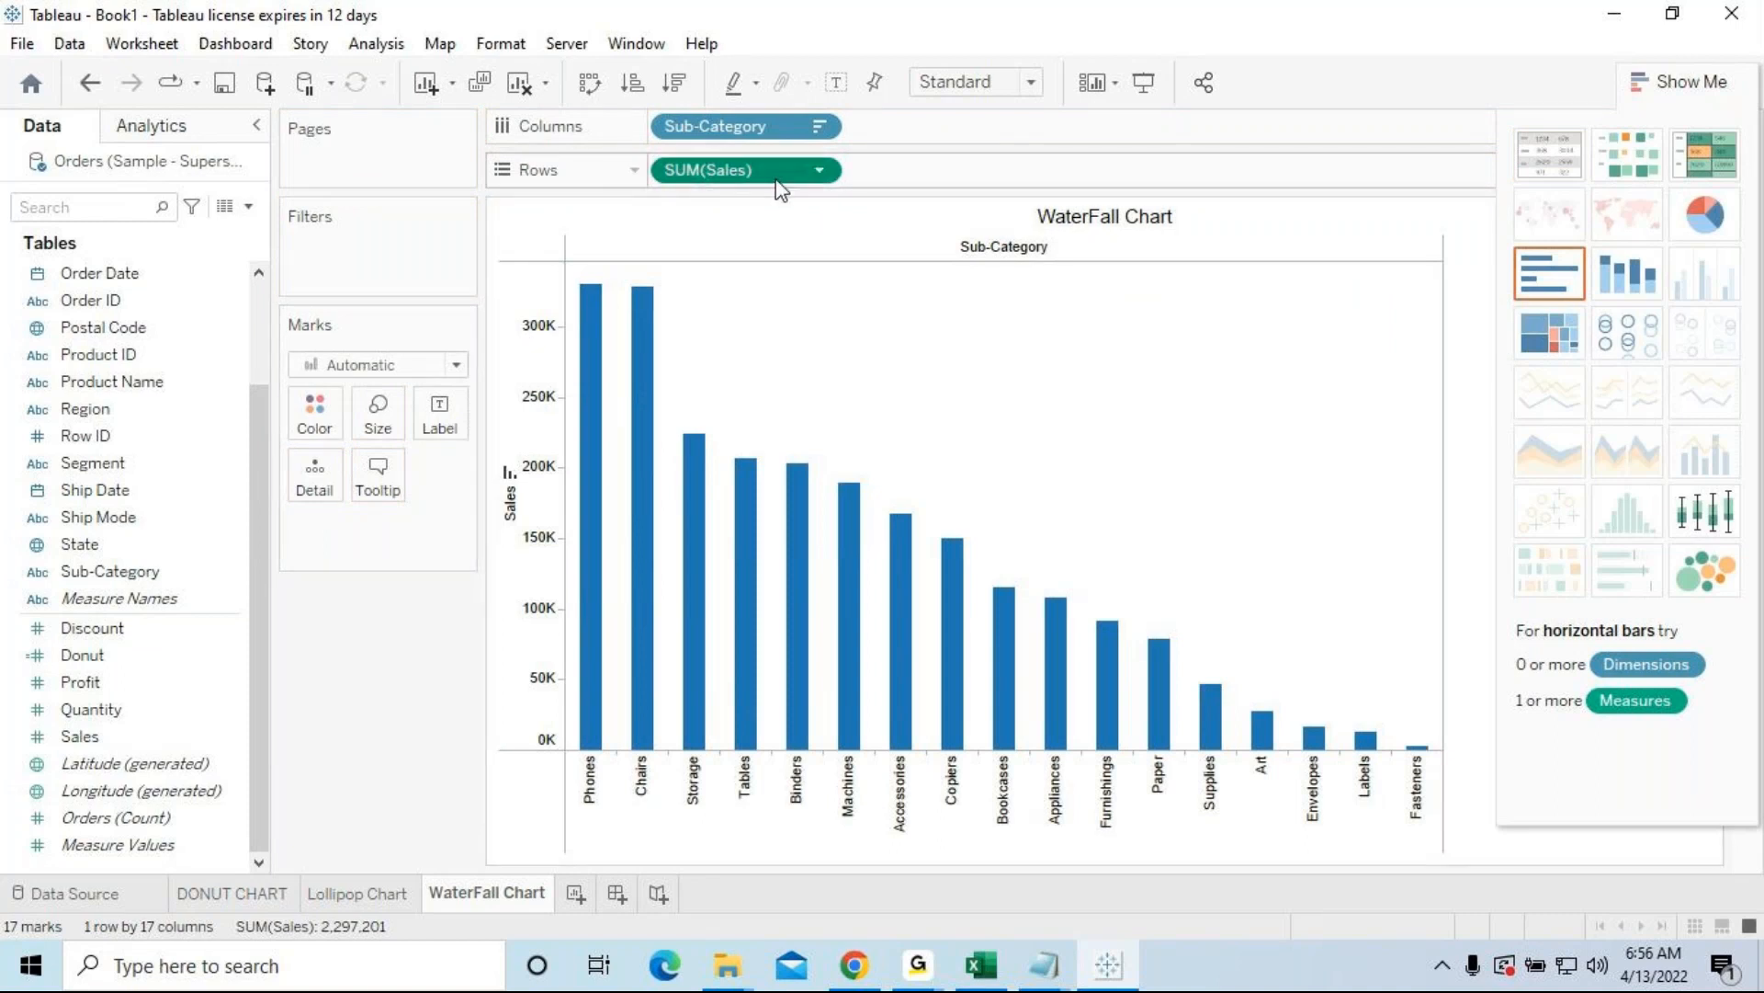
{"action": "left_click_drag", "start_coordinate": [777, 179], "coordinate": [1002, 181]}
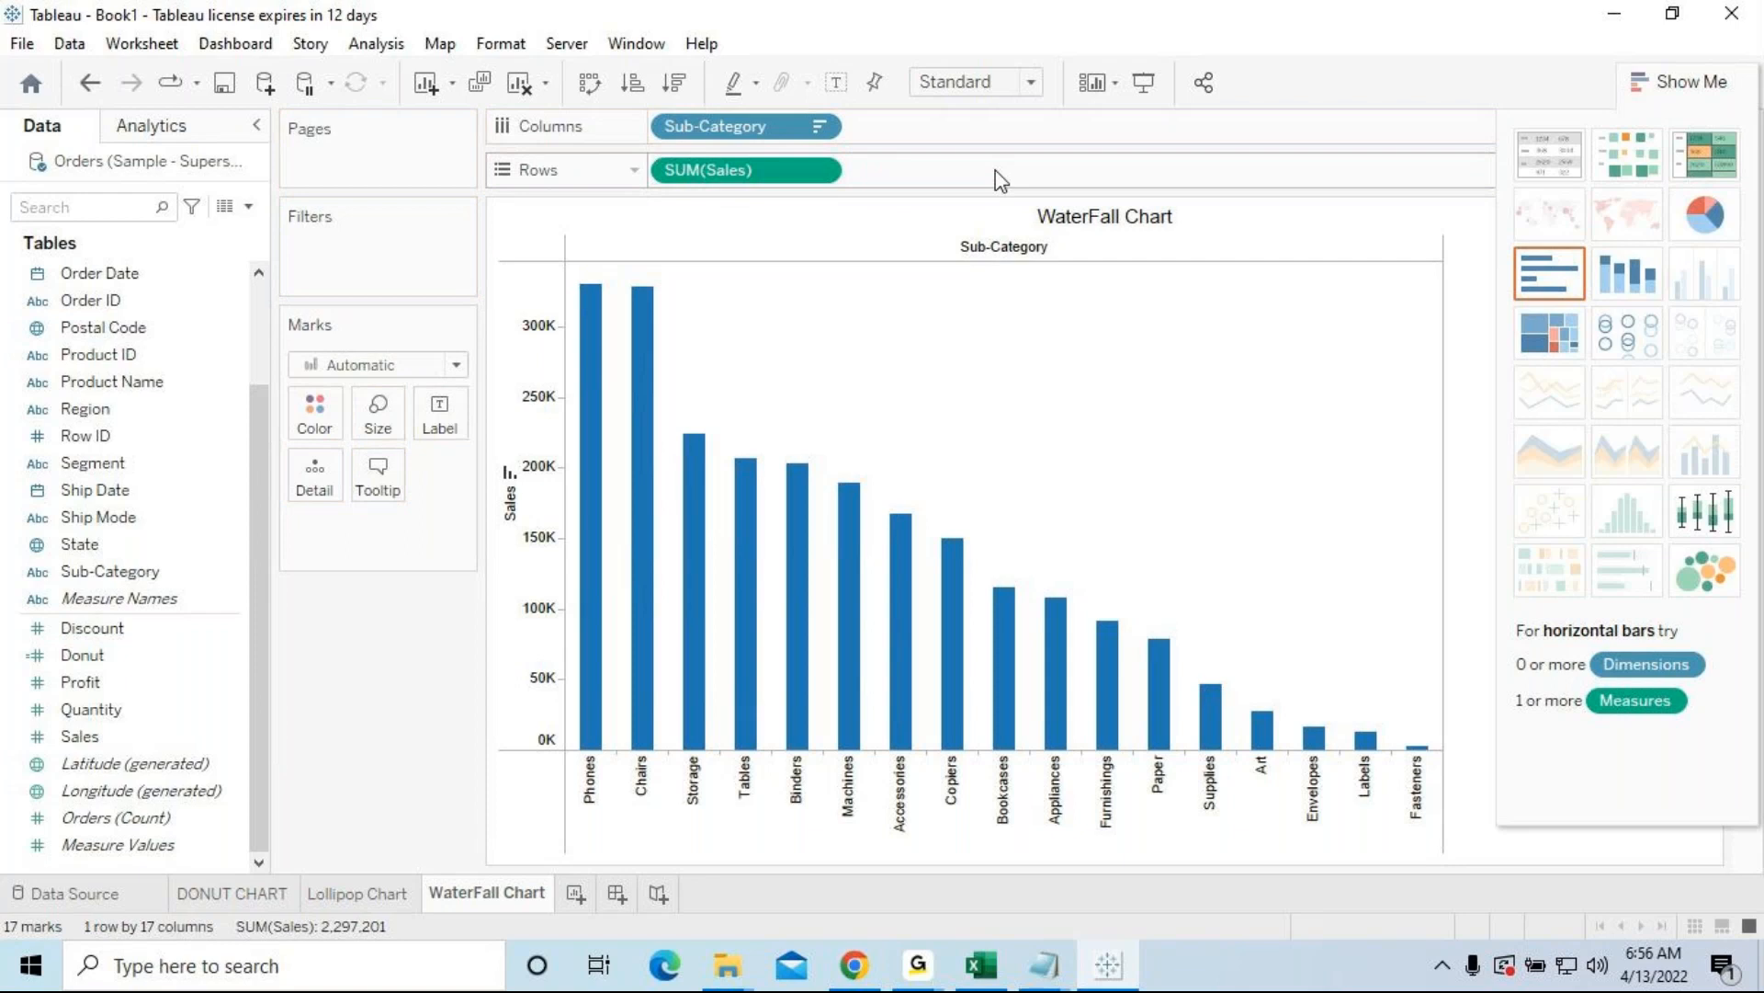
{"action": "left_click_drag", "start_coordinate": [108, 741], "coordinate": [940, 184]}
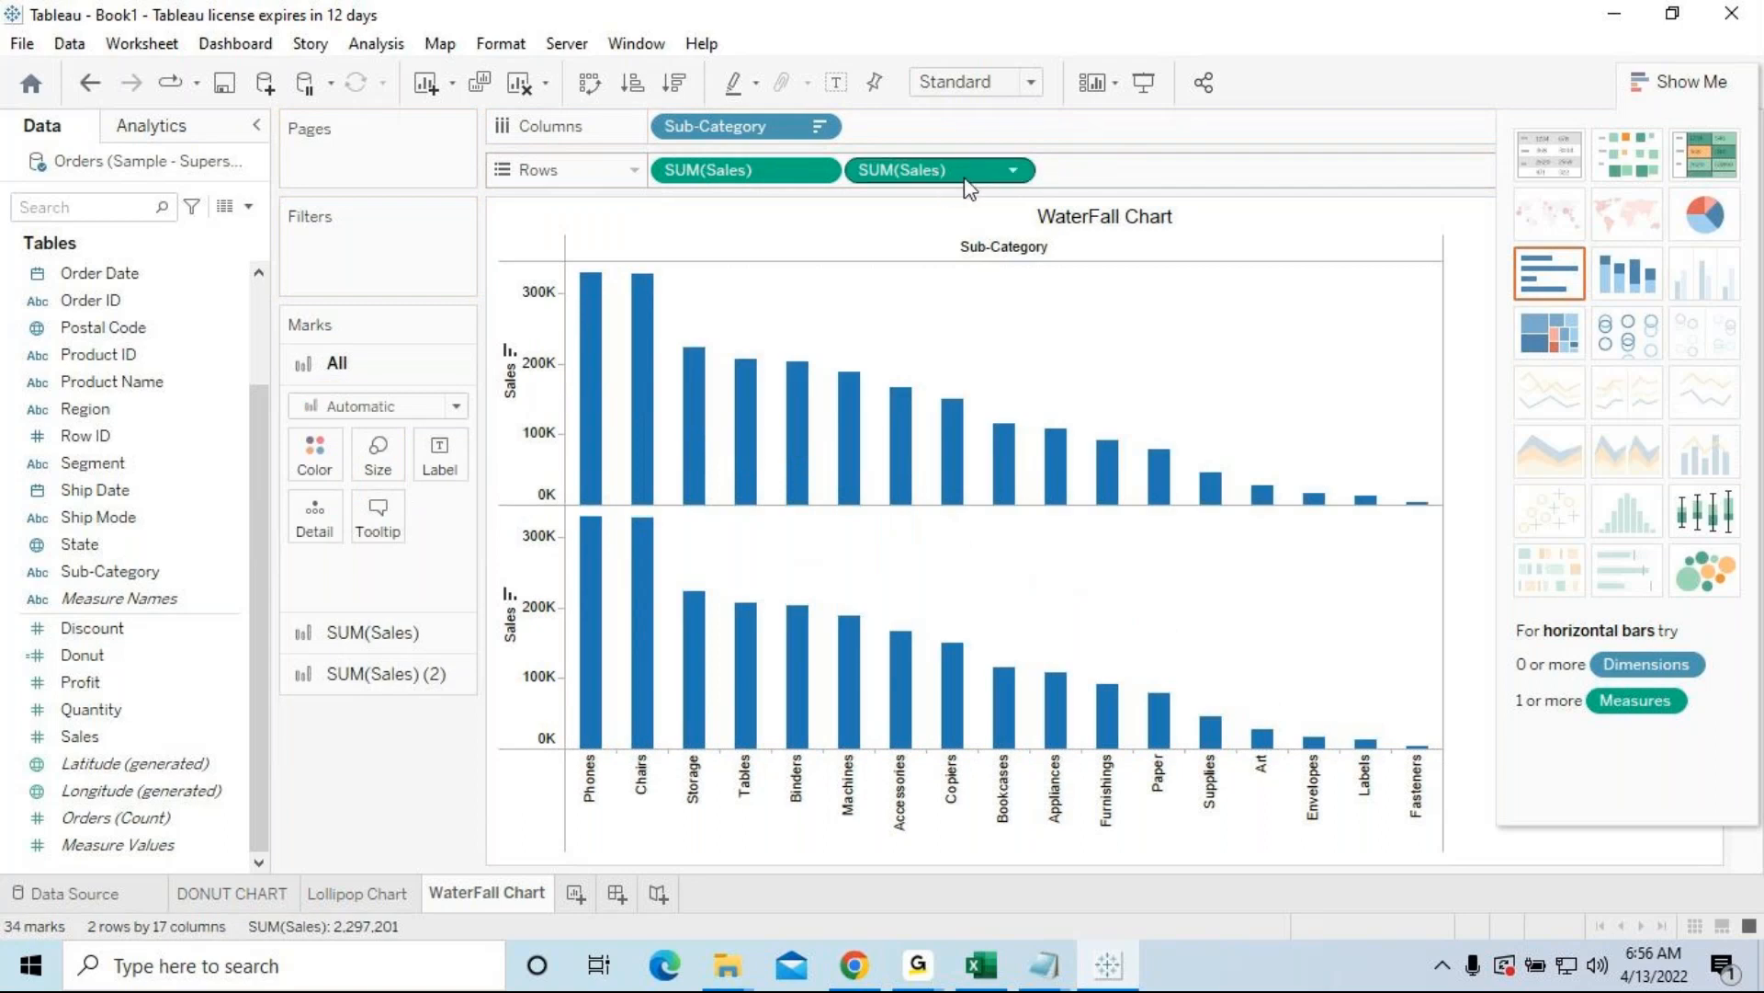
{"action": "right_click", "coordinate": [992, 181]}
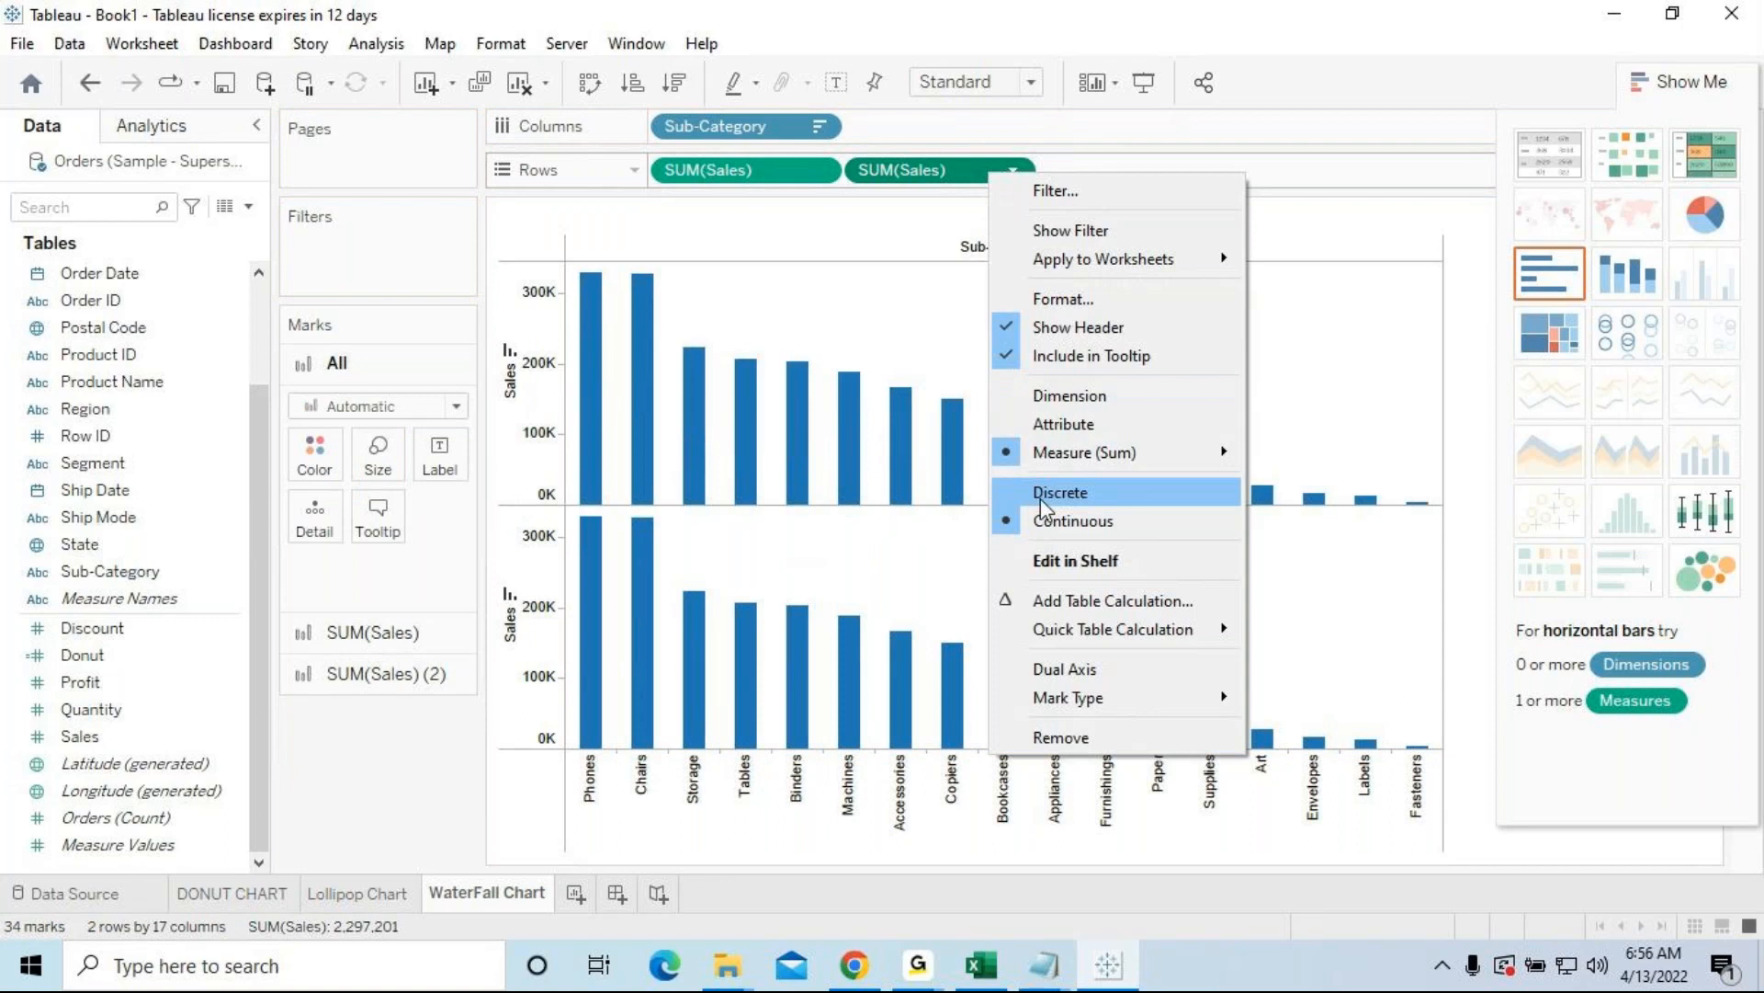
{"action": "left_click", "coordinate": [1062, 666]}
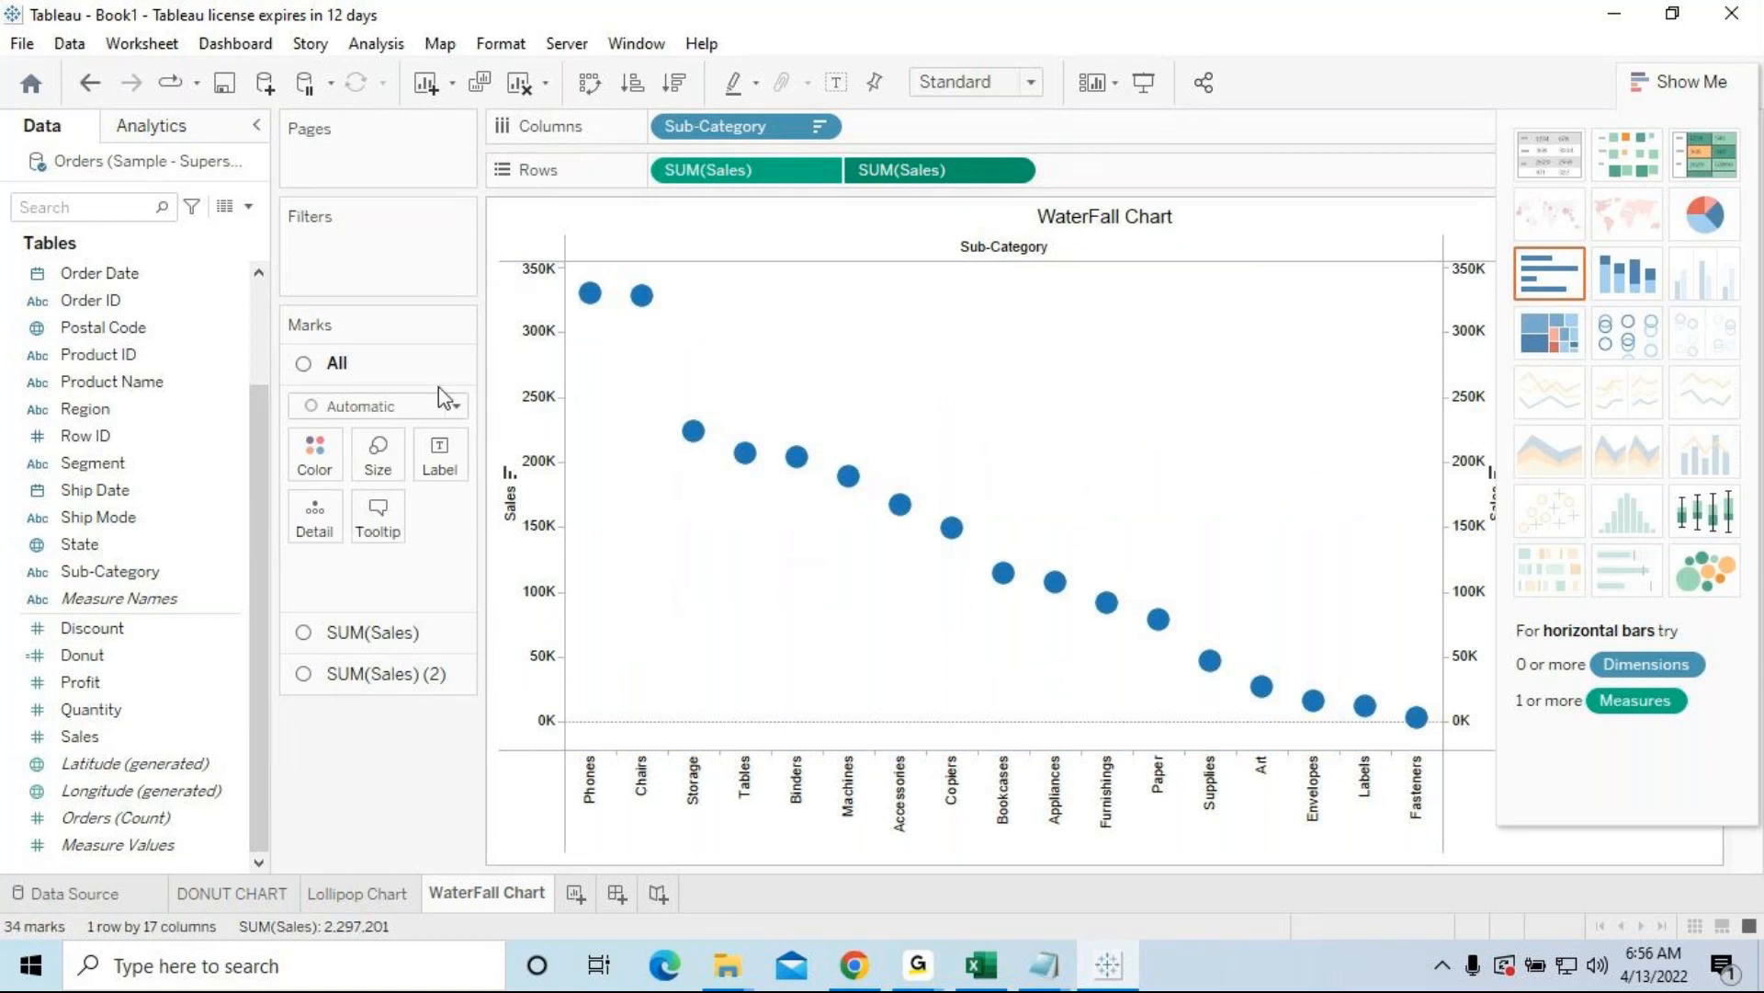
Step: Set the mark type of the first SUM(Sales) measure to Bar
{"action": "left_click", "coordinate": [346, 632]}
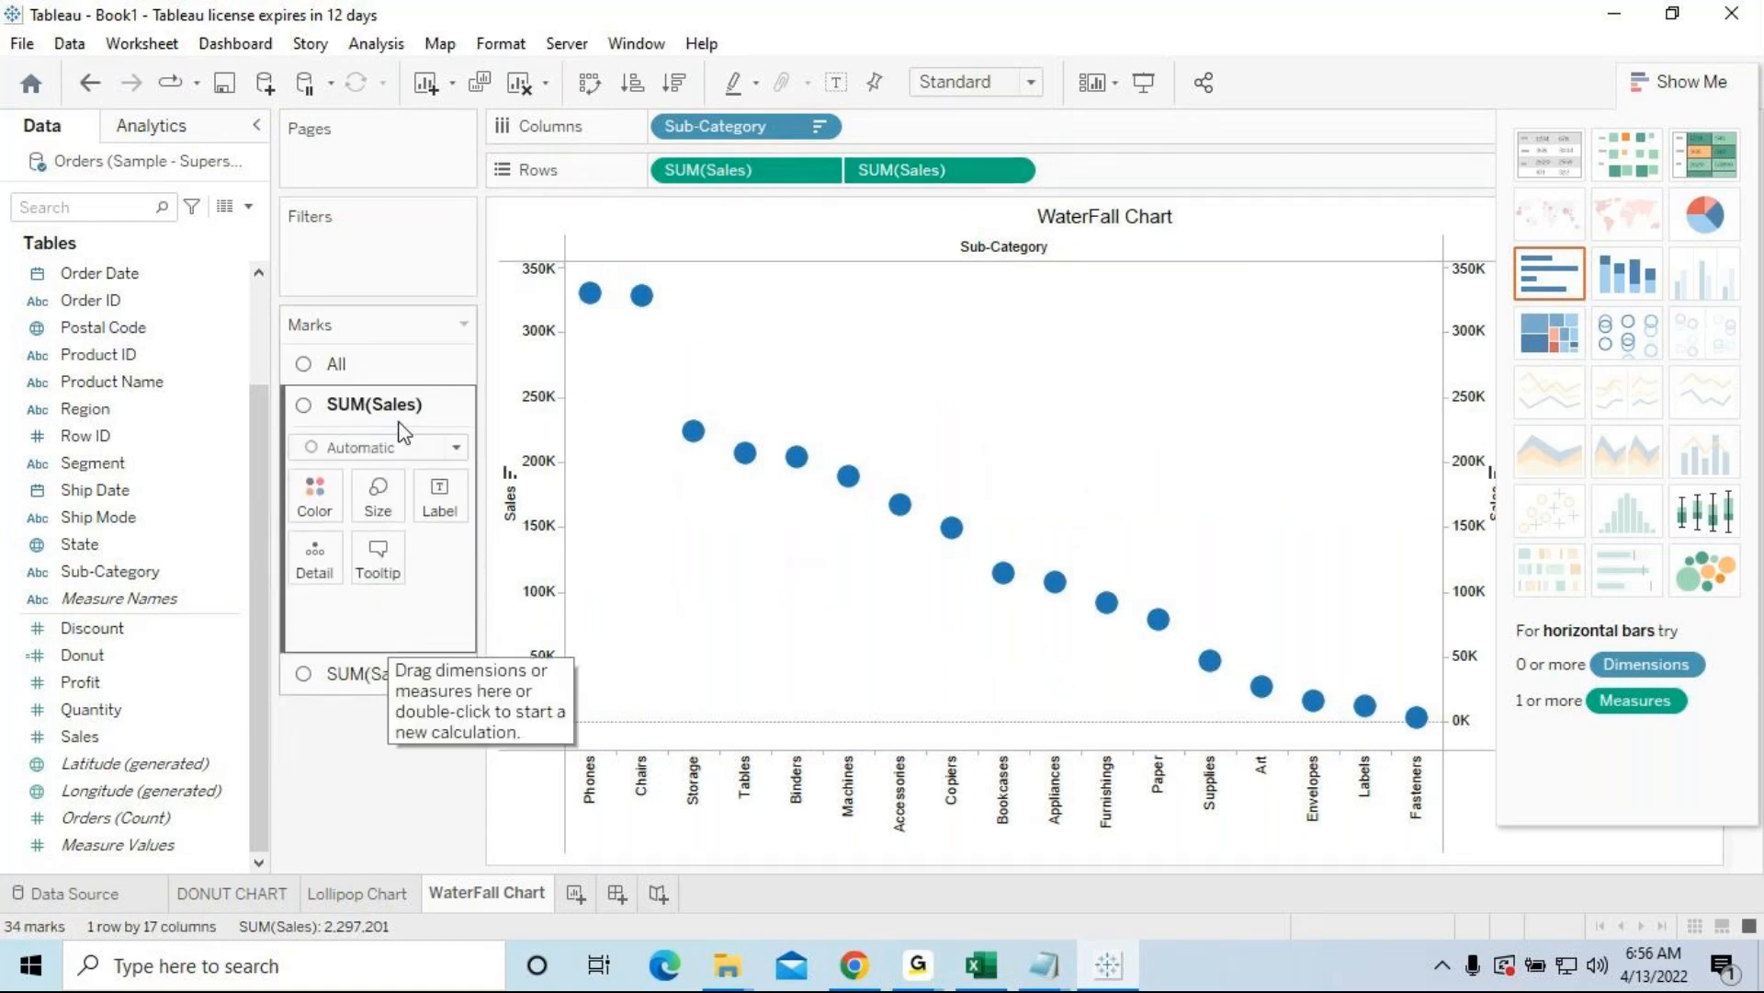
{"action": "left_click", "coordinate": [412, 672]}
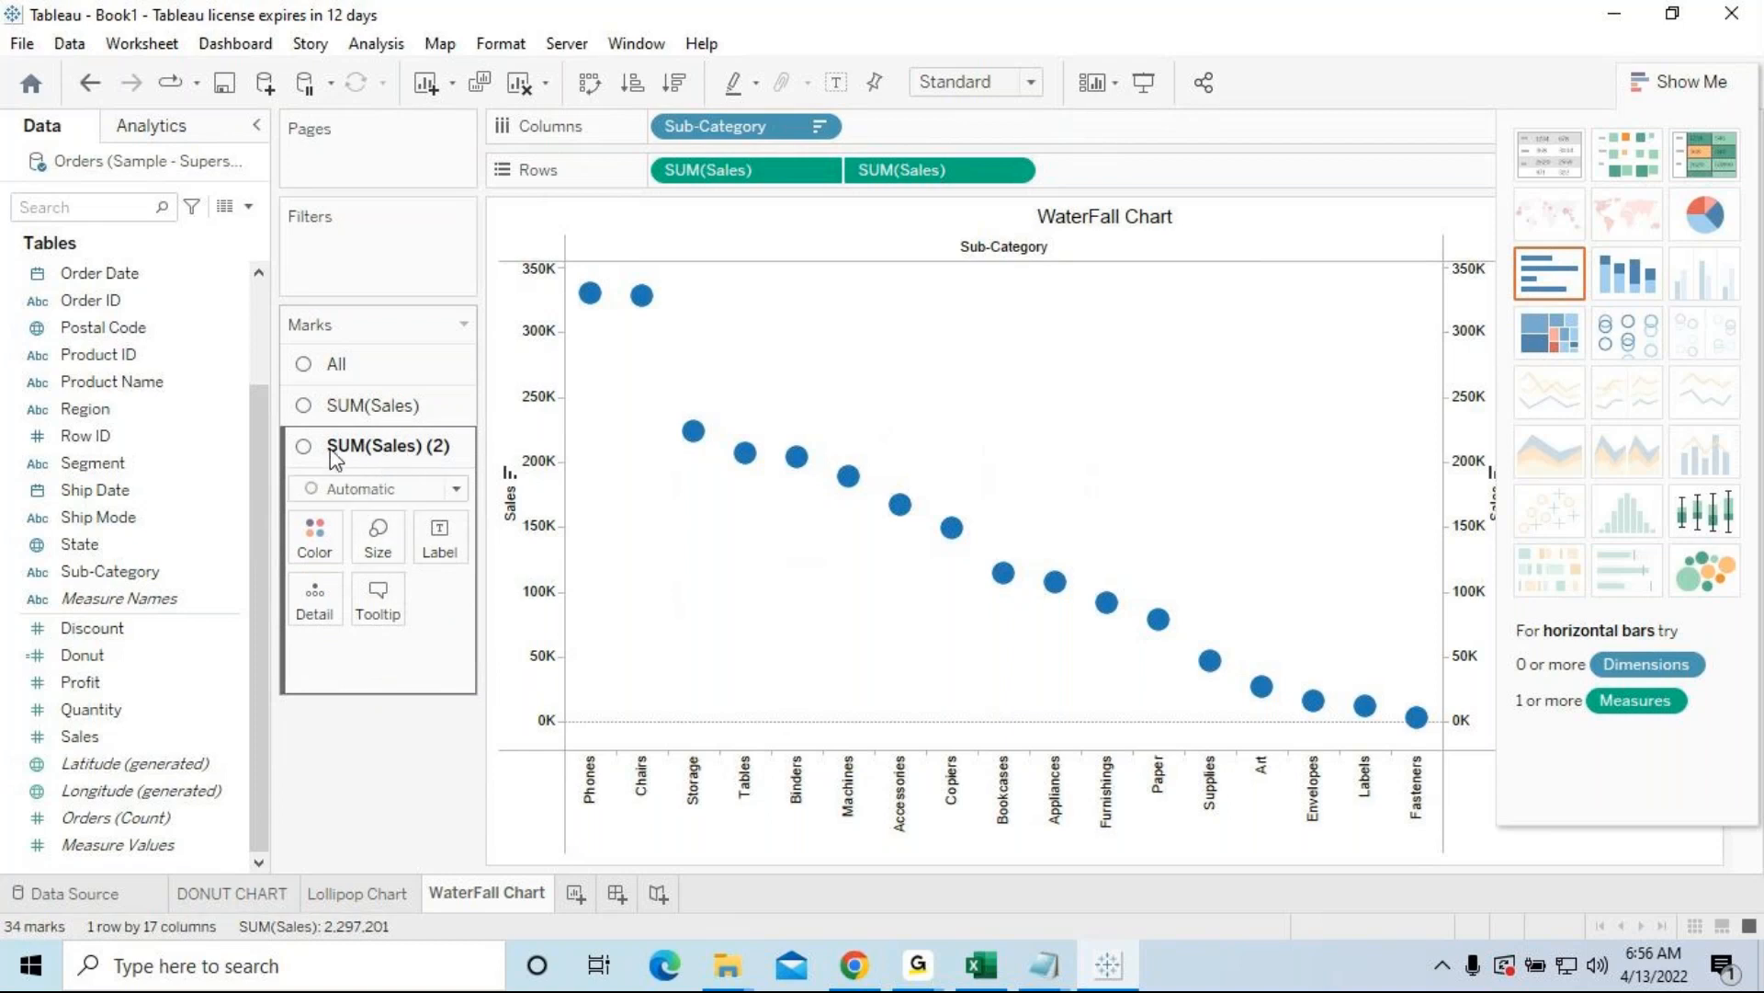
{"action": "left_click", "coordinate": [397, 413]}
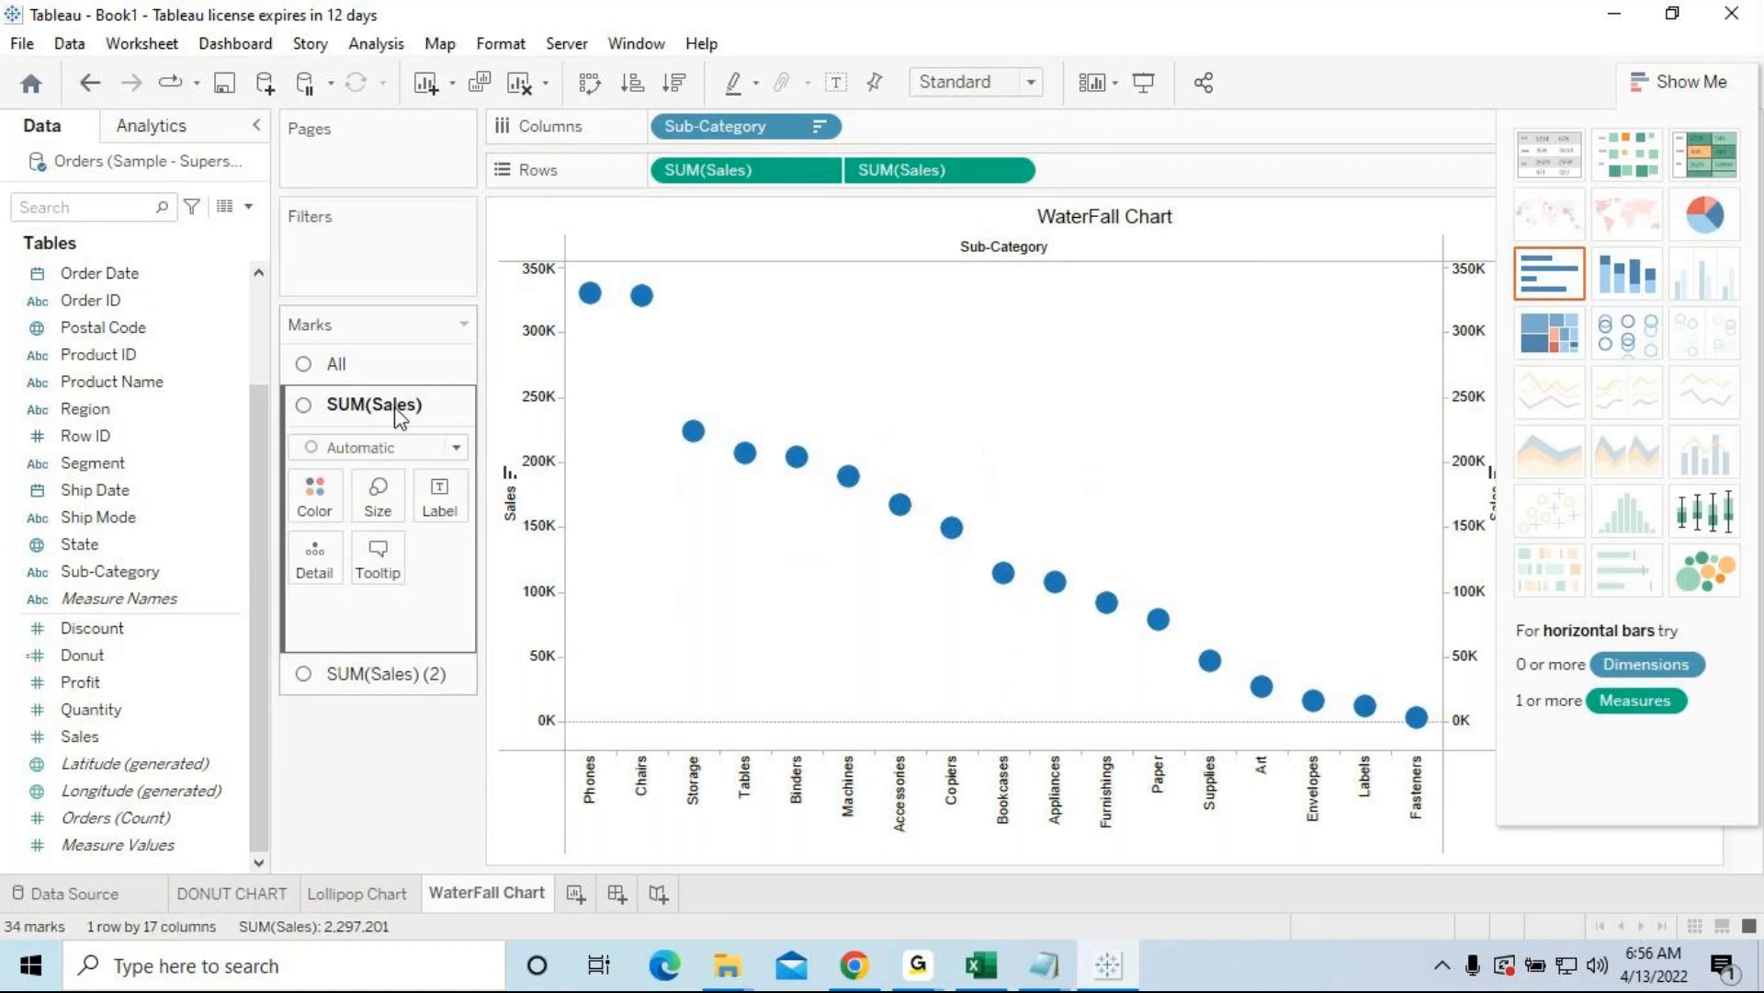
{"action": "left_click", "coordinate": [456, 448]}
{"action": "left_click", "coordinate": [368, 505]}
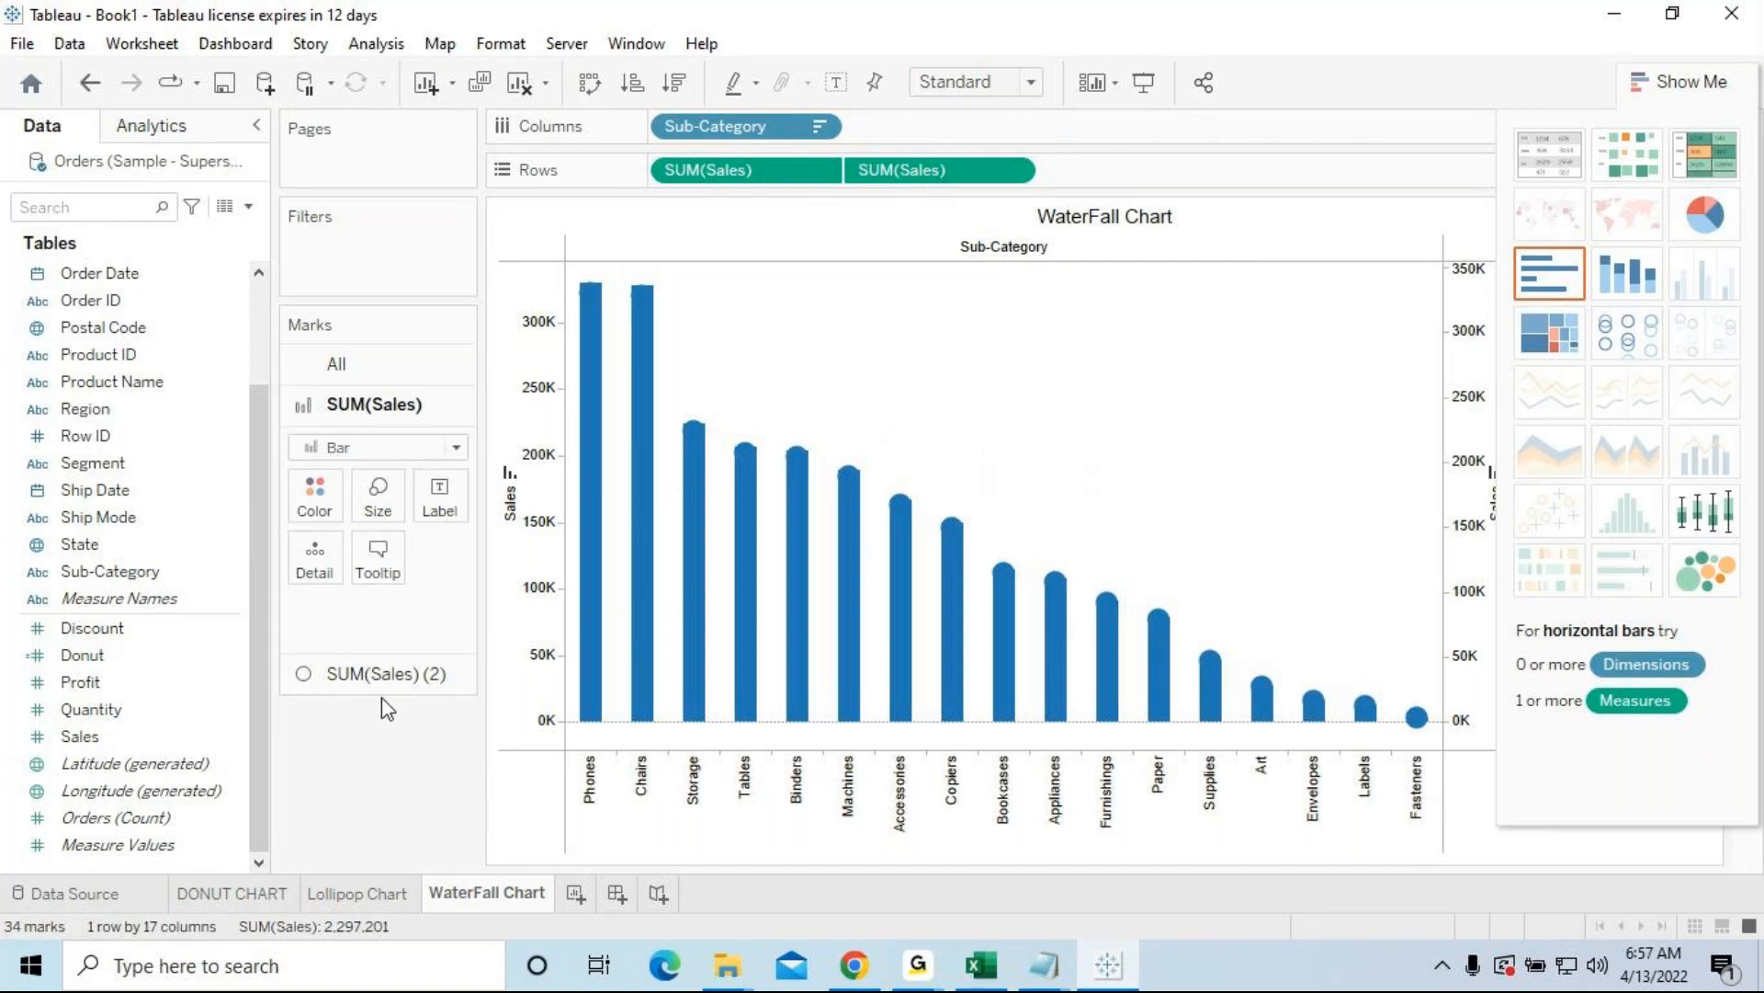
Step: Set the mark type of the second SUM(Sales) measure to Gantt Bar
{"action": "left_click", "coordinate": [381, 674]}
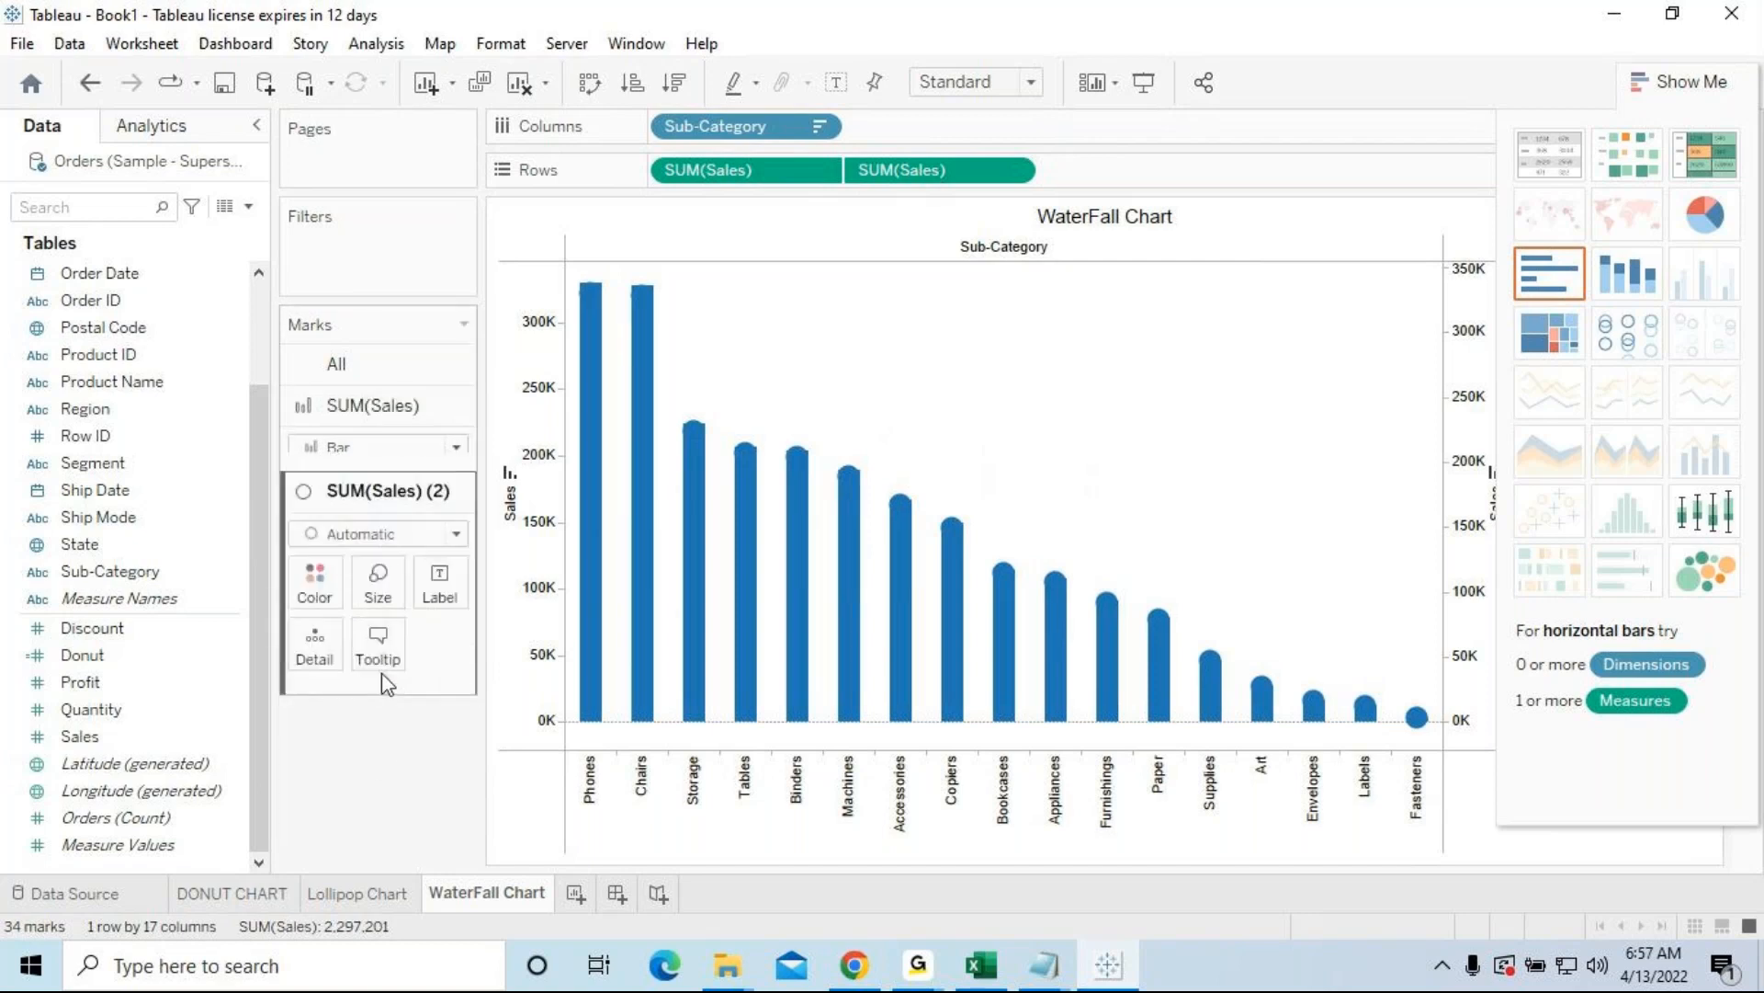
{"action": "left_click", "coordinate": [454, 491]}
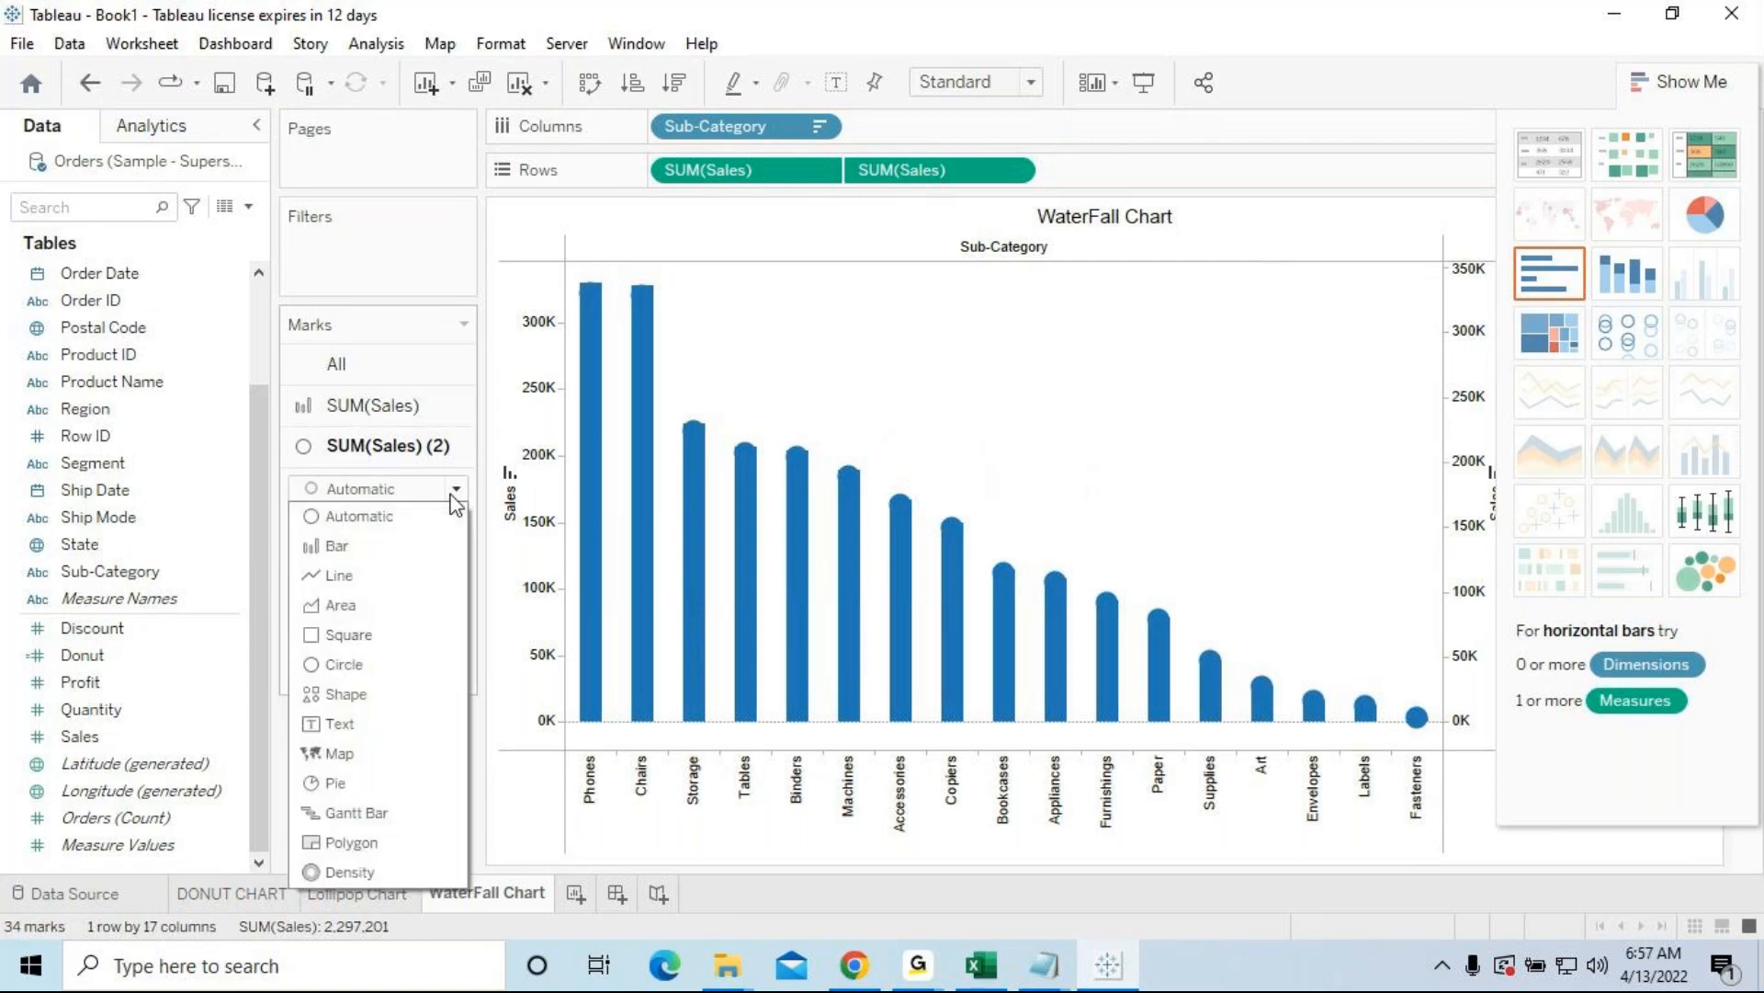
{"action": "left_click", "coordinate": [374, 816]}
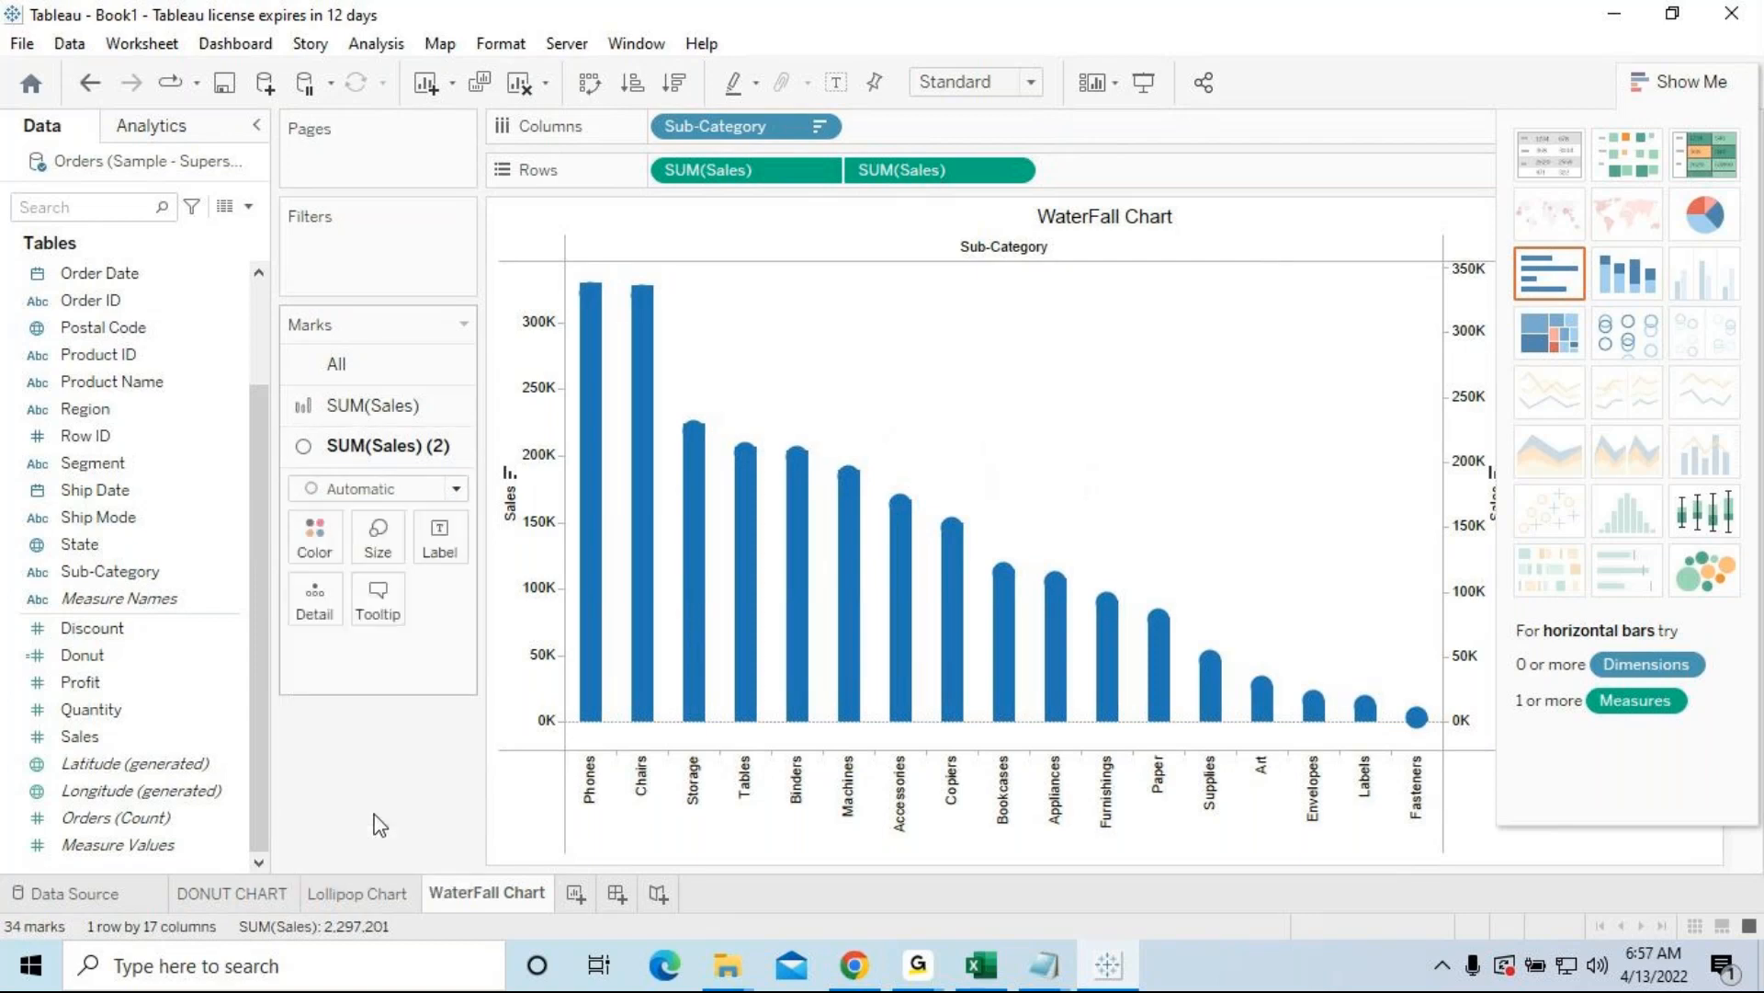
Step: Narrow the bars of the first SUM(Sales) measure by reducing their mark size well below the default
{"action": "left_click", "coordinate": [378, 409]}
{"action": "left_click", "coordinate": [378, 497]}
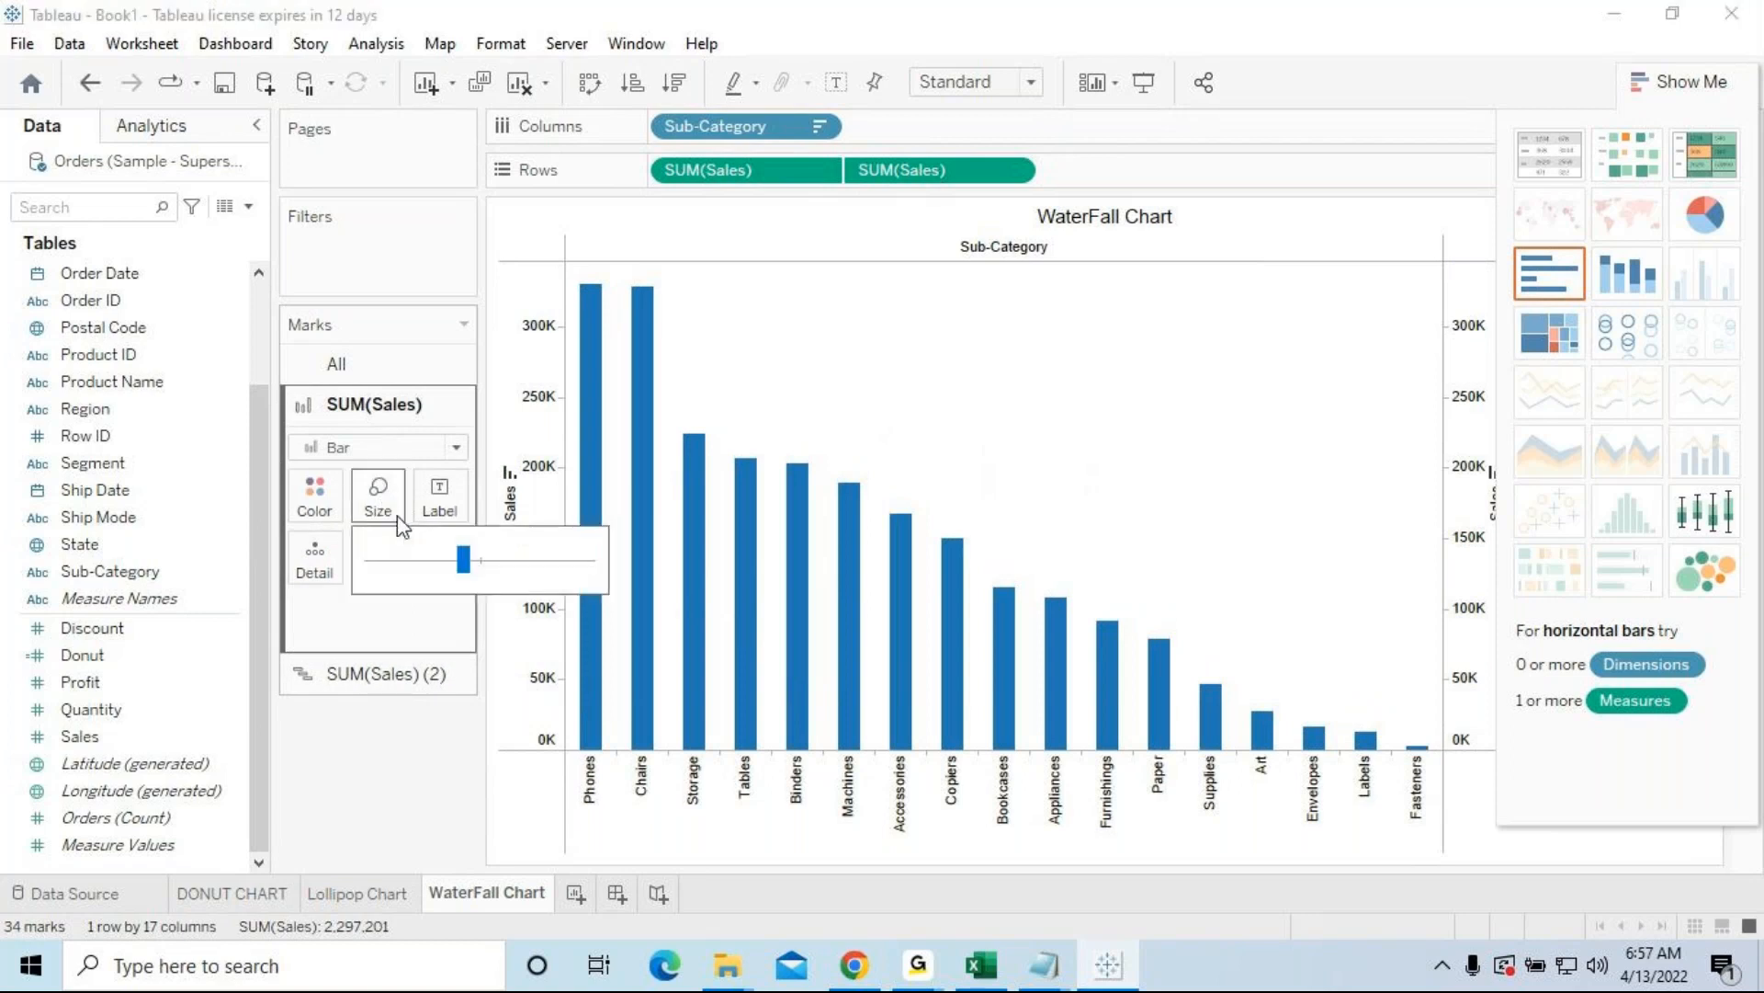
{"action": "left_click_drag", "start_coordinate": [463, 559], "coordinate": [401, 579]}
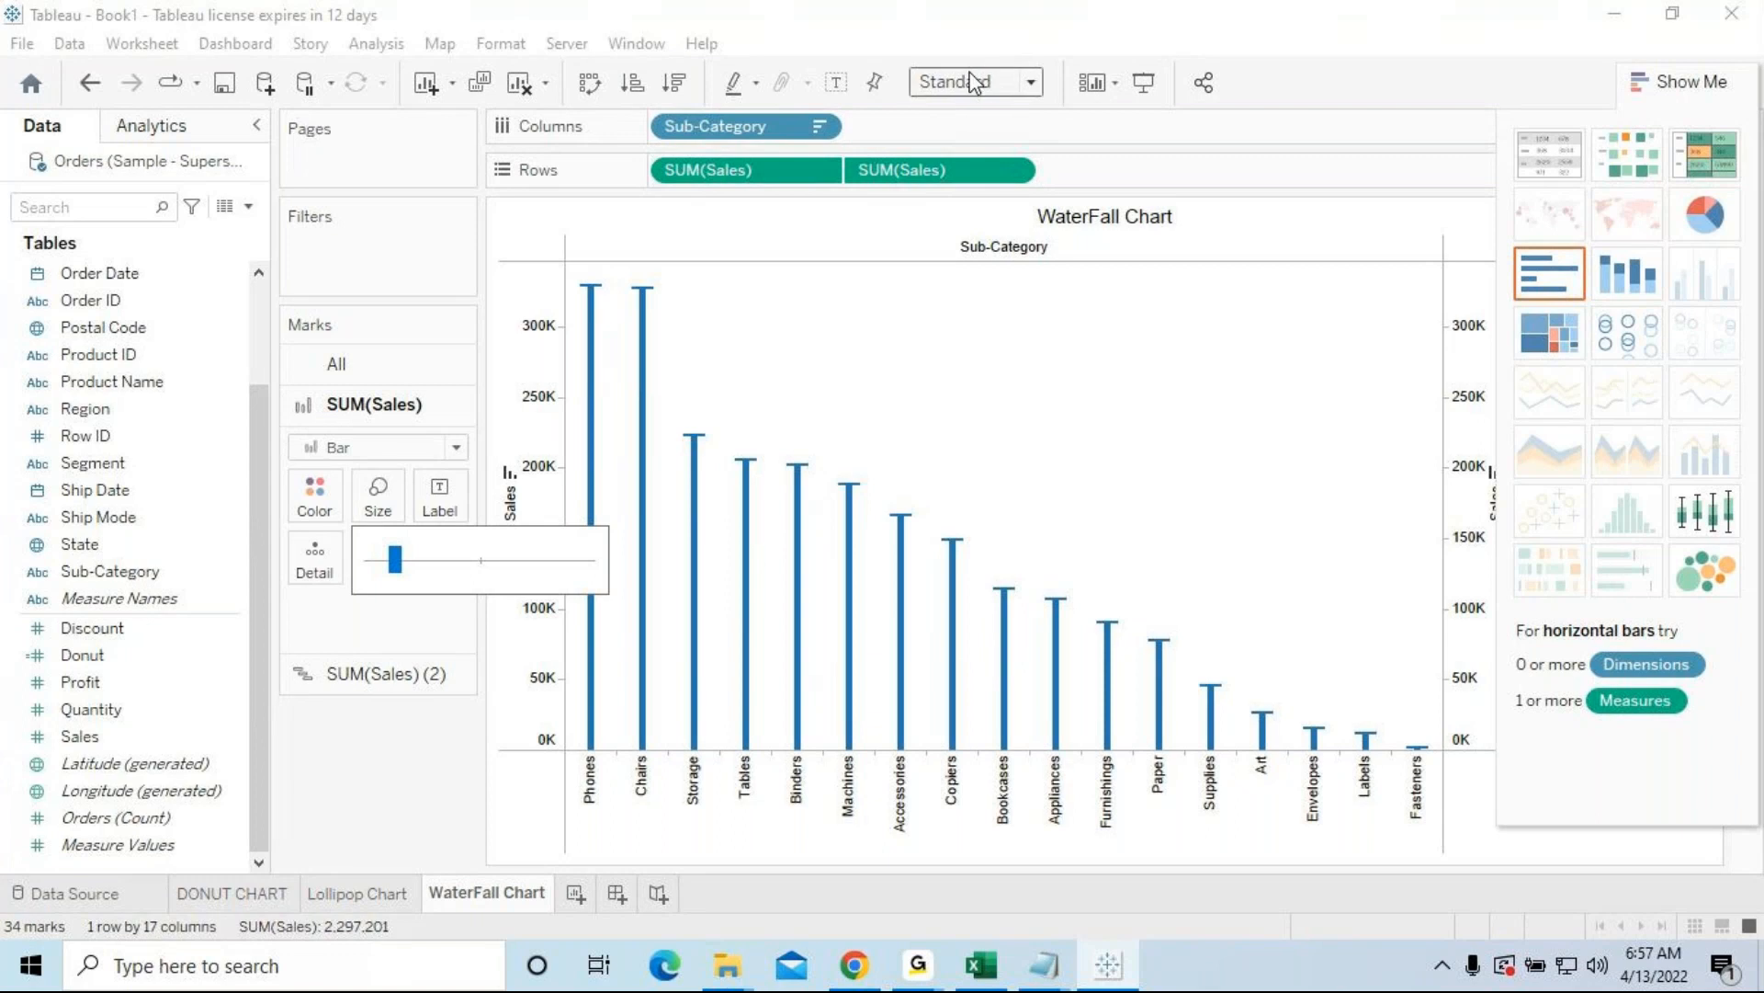
Step: Fit the chart to the Entire View and hide the Show Me chart suggestions
{"action": "left_click", "coordinate": [1033, 85]}
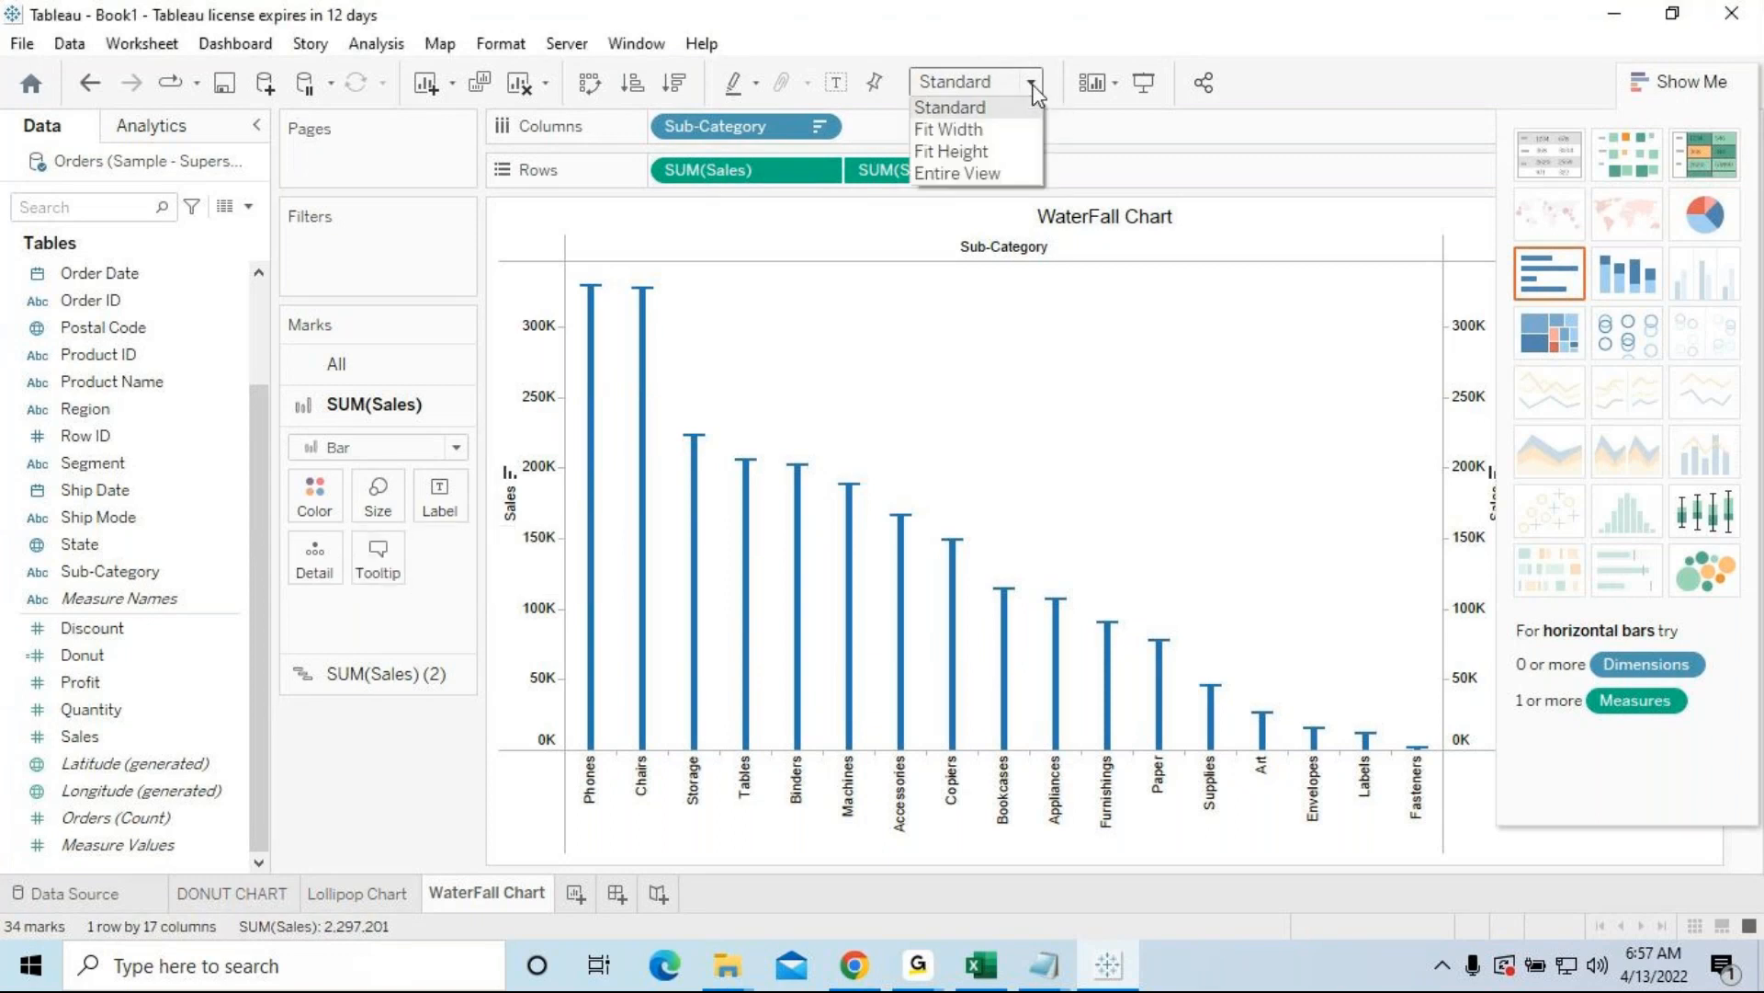
{"action": "left_click", "coordinate": [1011, 173]}
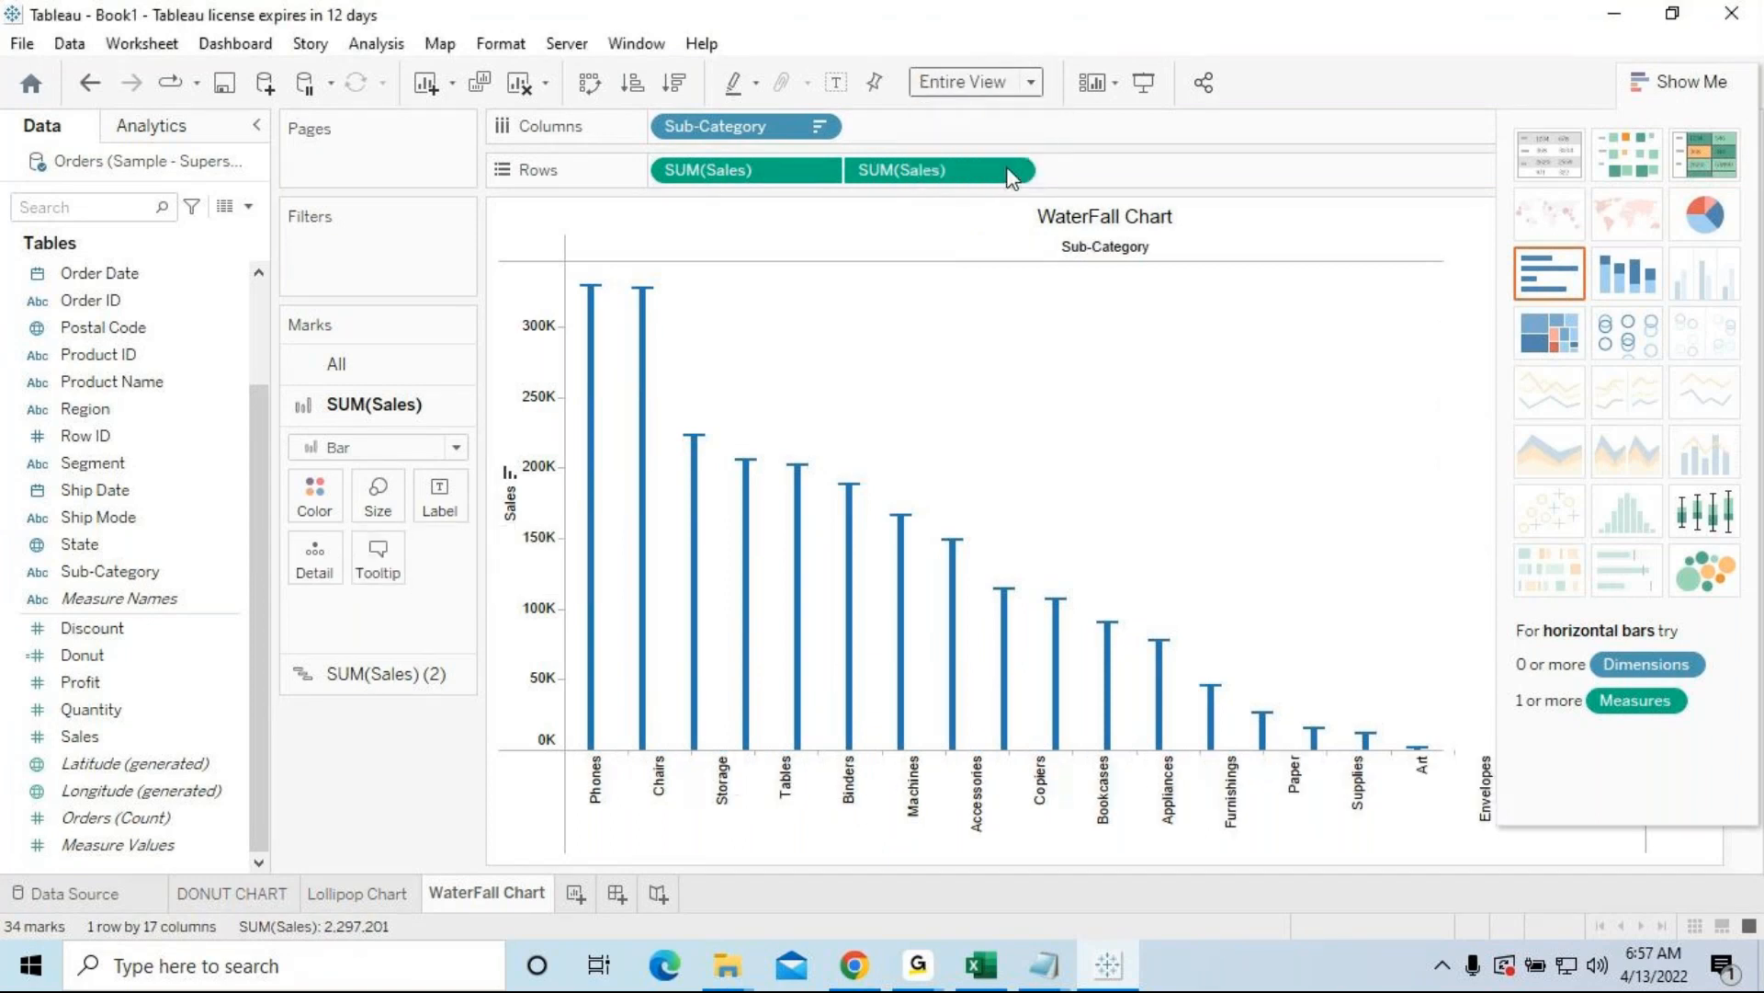
{"action": "left_click", "coordinate": [1689, 81]}
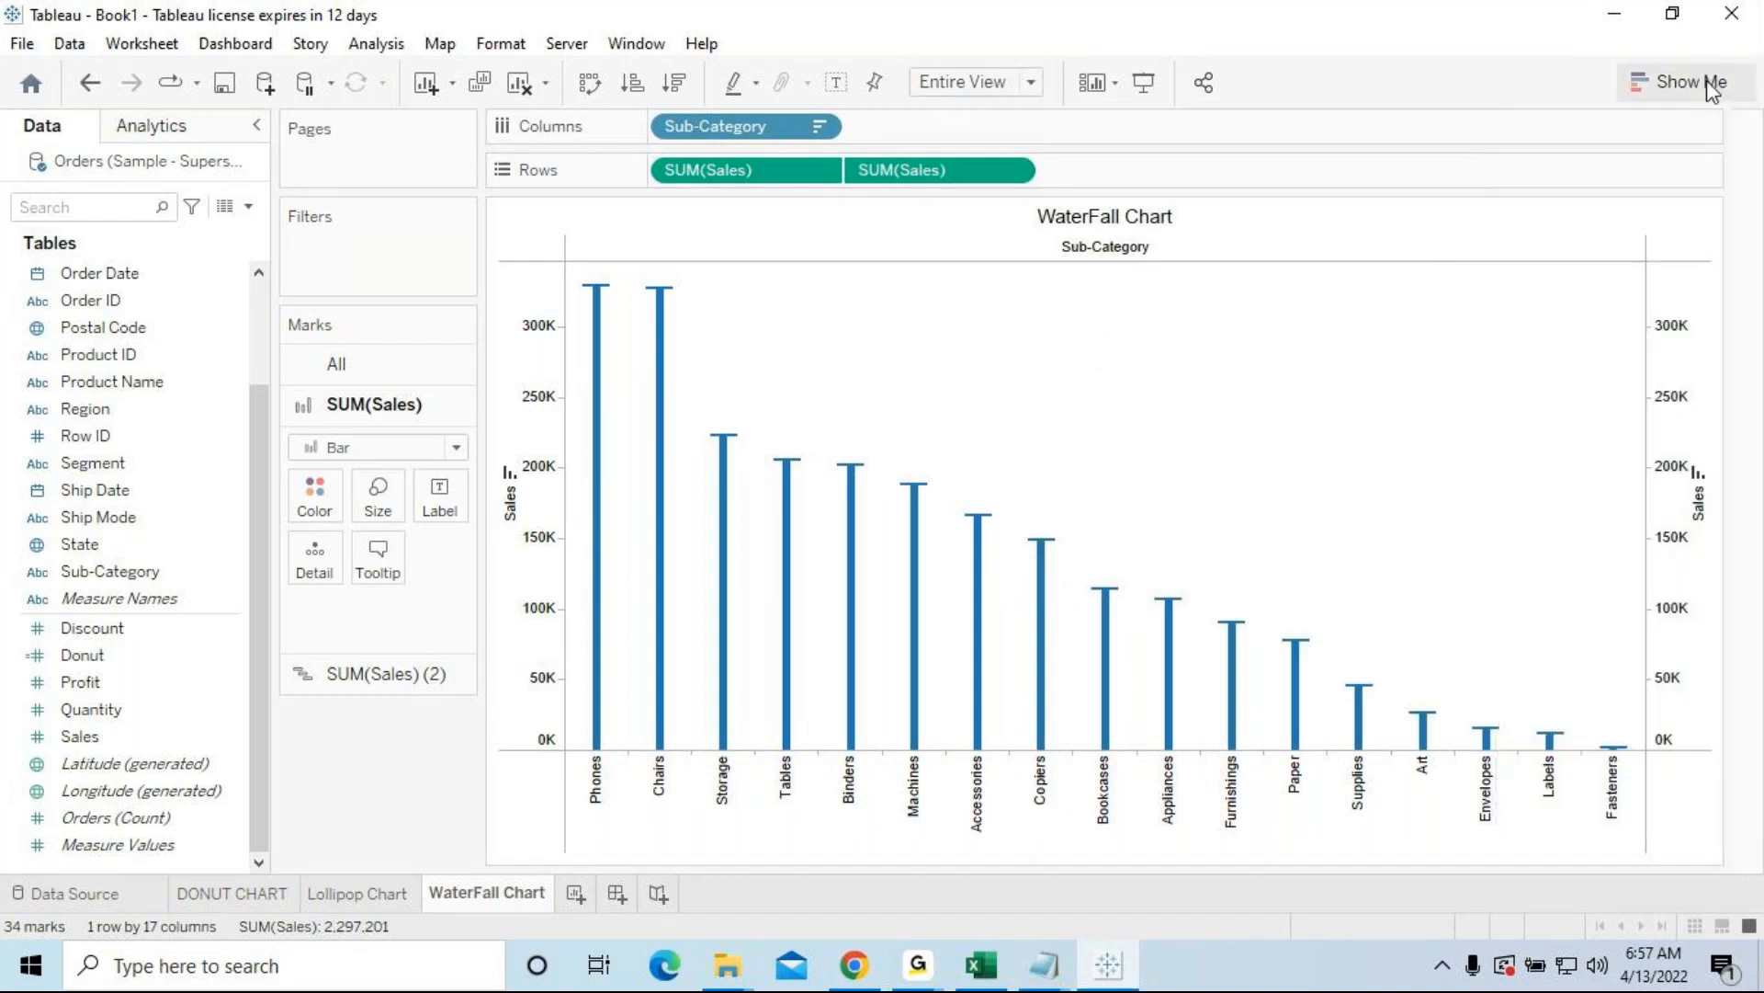
Step: Preview the waterfall chart in presentation mode and return to the worksheet
{"action": "left_click", "coordinate": [1145, 82]}
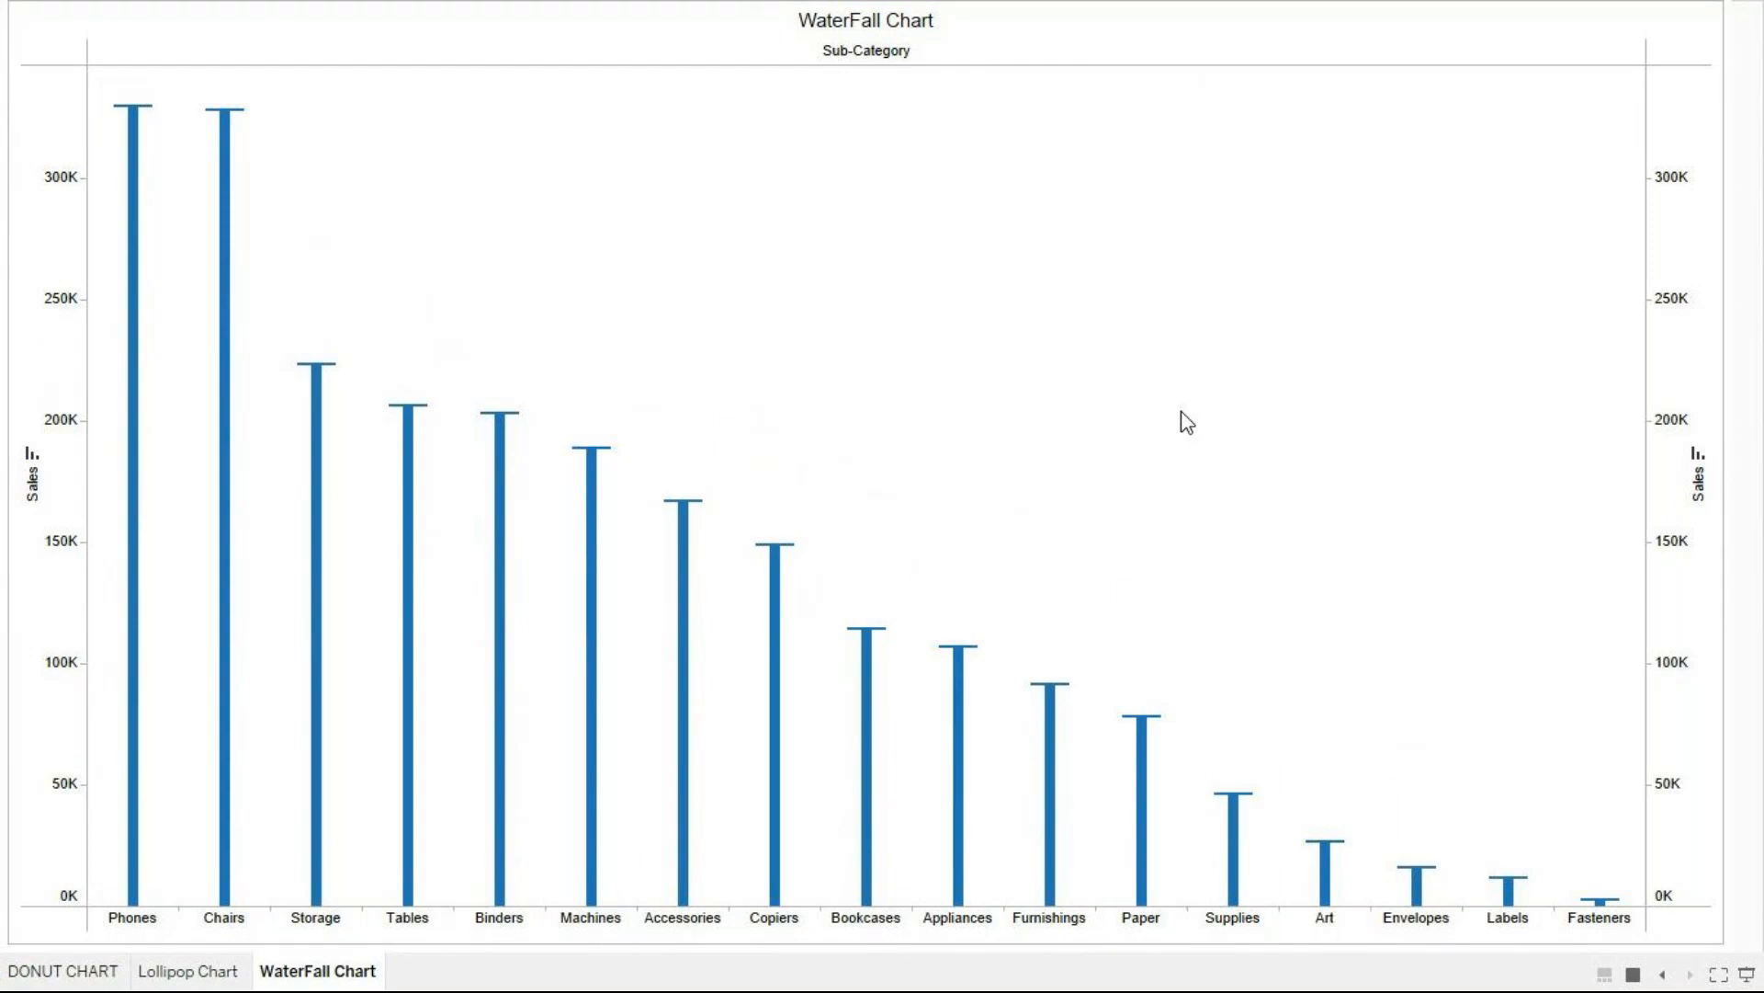
{"action": "key", "text": "Escape"}
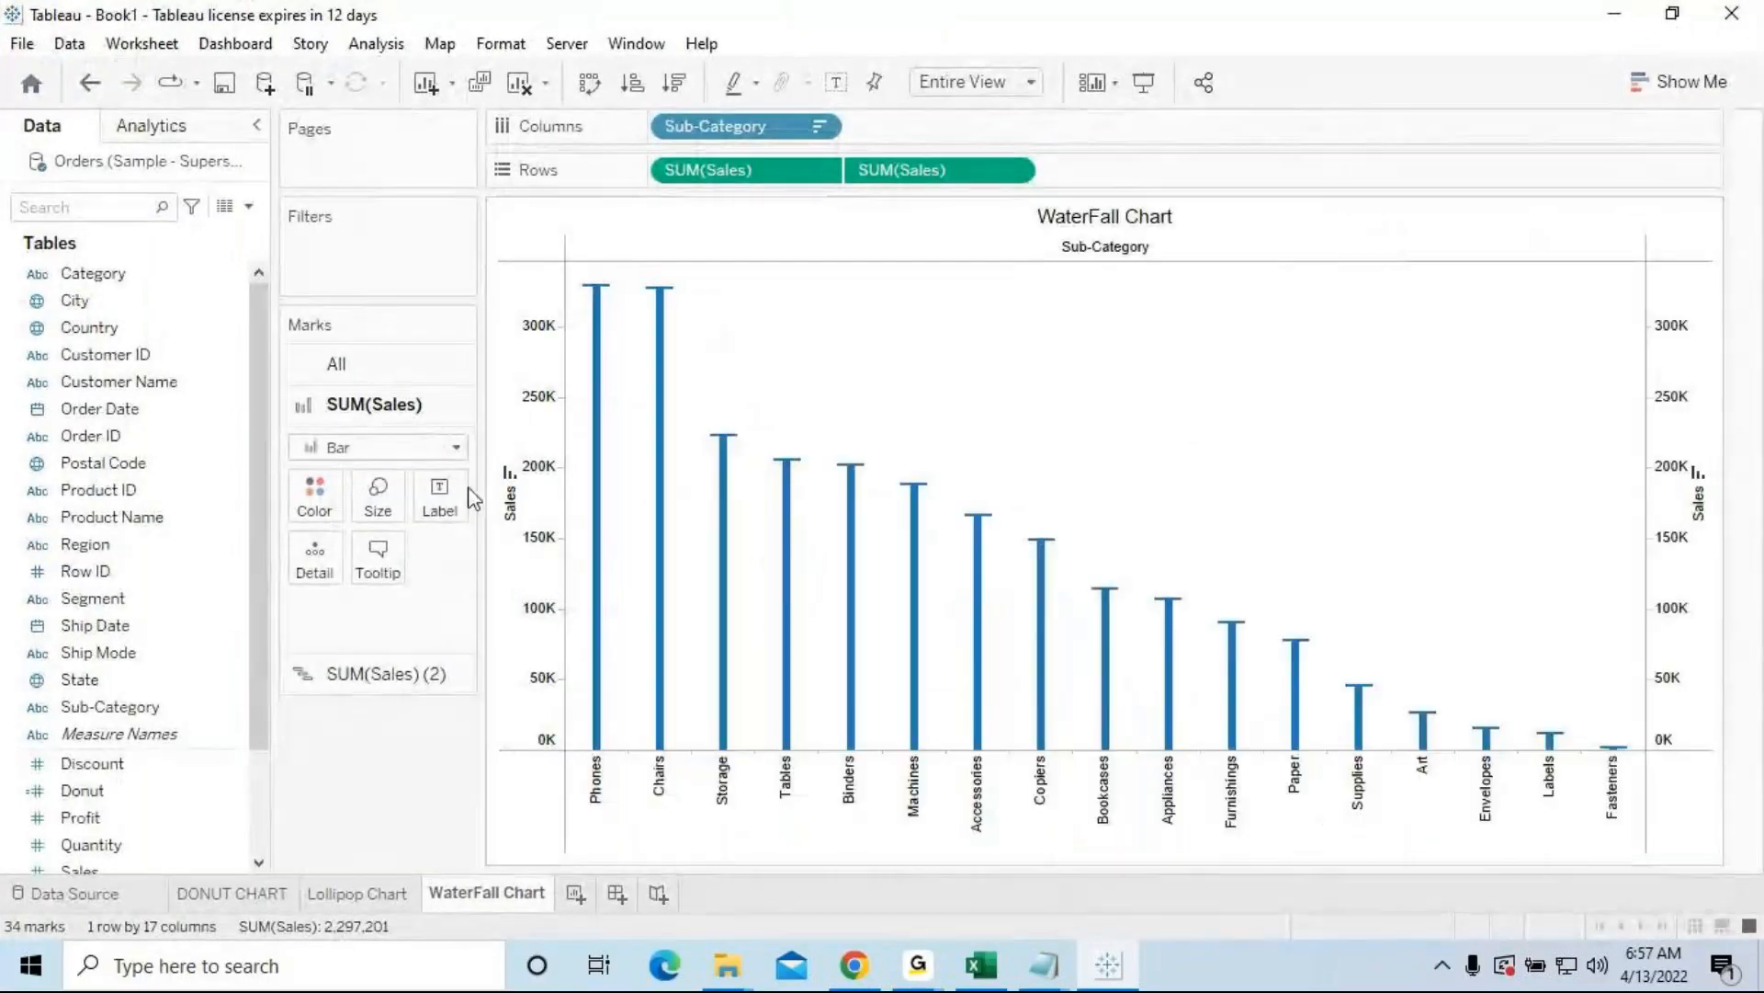
Step: Label the bars of the first SUM(Sales) measure with their Sales values
{"action": "left_click", "coordinate": [116, 707]}
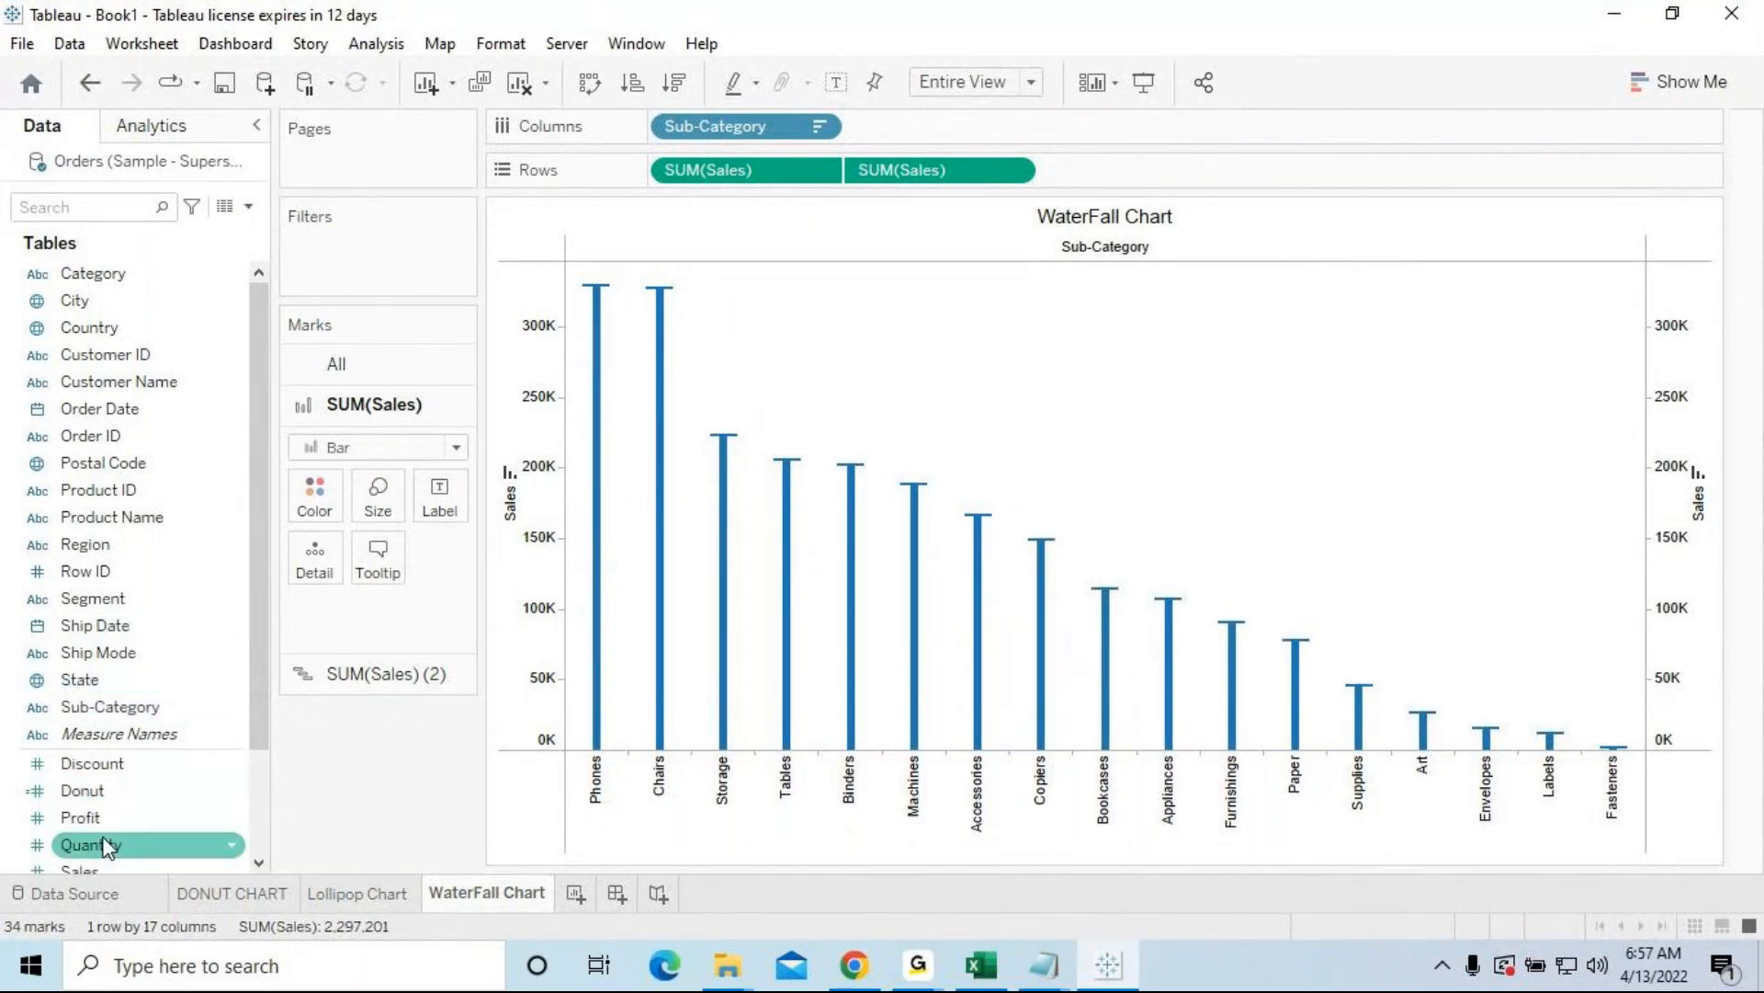
{"action": "scroll", "coordinate": [104, 832], "scroll_direction": "down", "scroll_amount": 1}
{"action": "left_click_drag", "start_coordinate": [81, 791], "coordinate": [443, 516]}
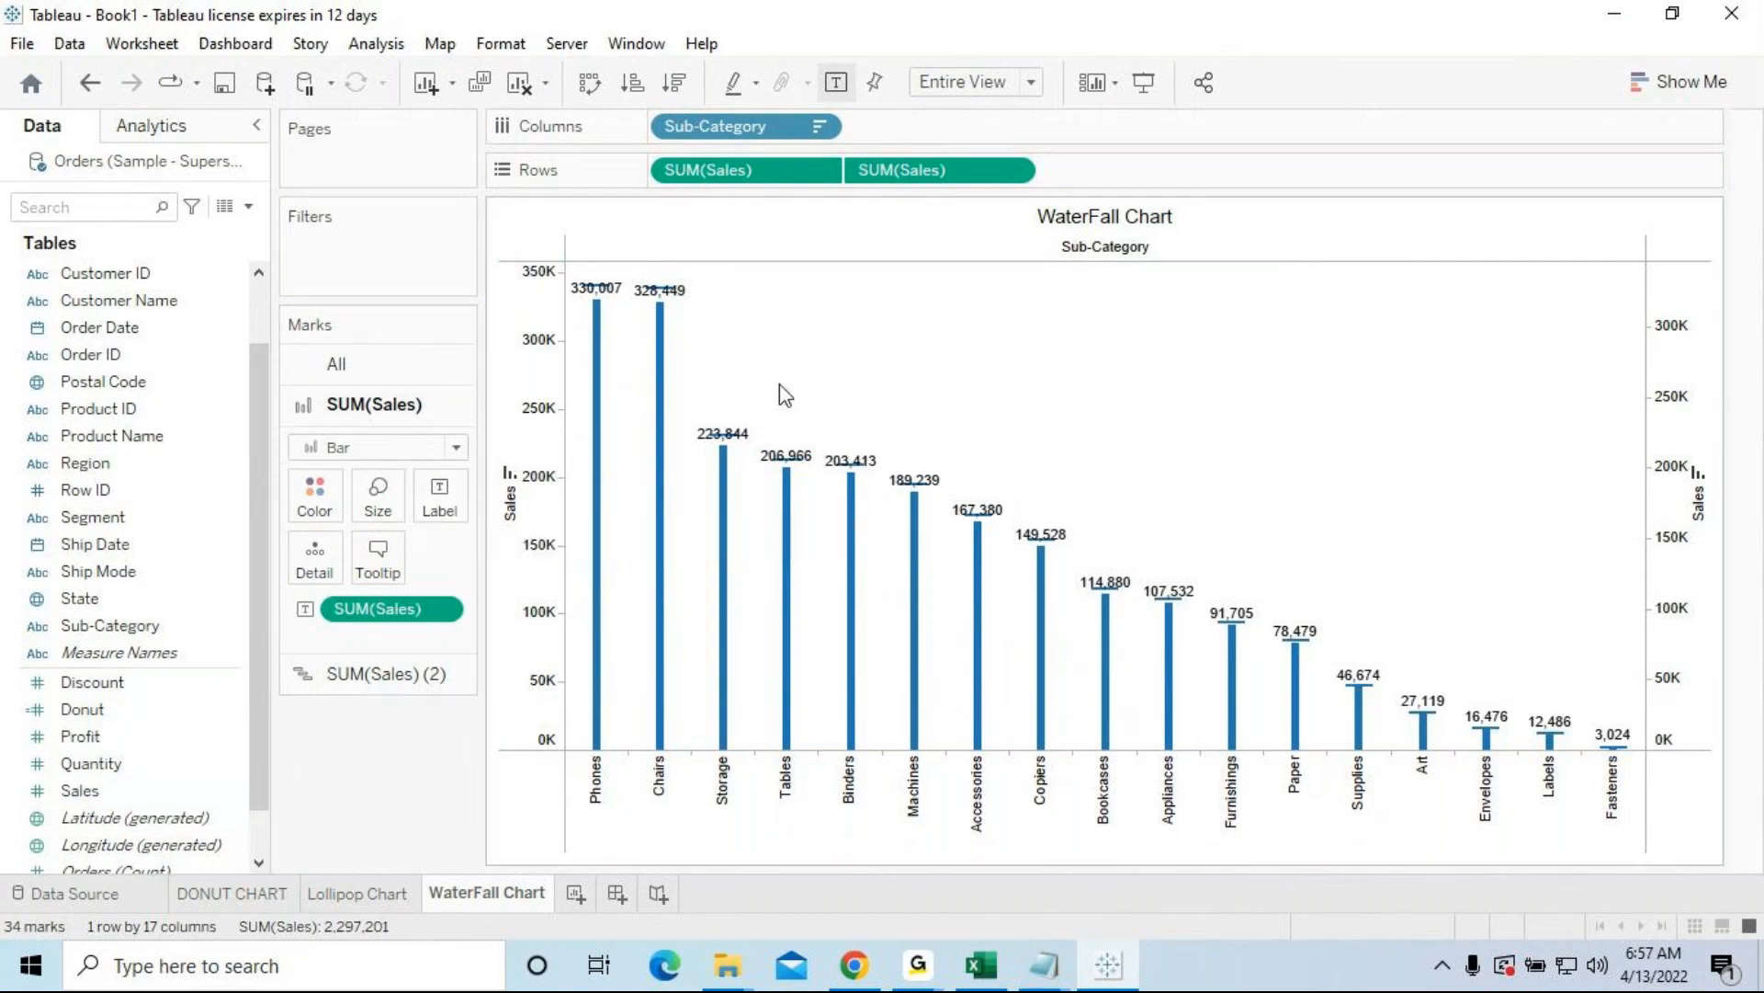
{"action": "mouse_move", "coordinate": [962, 593]}
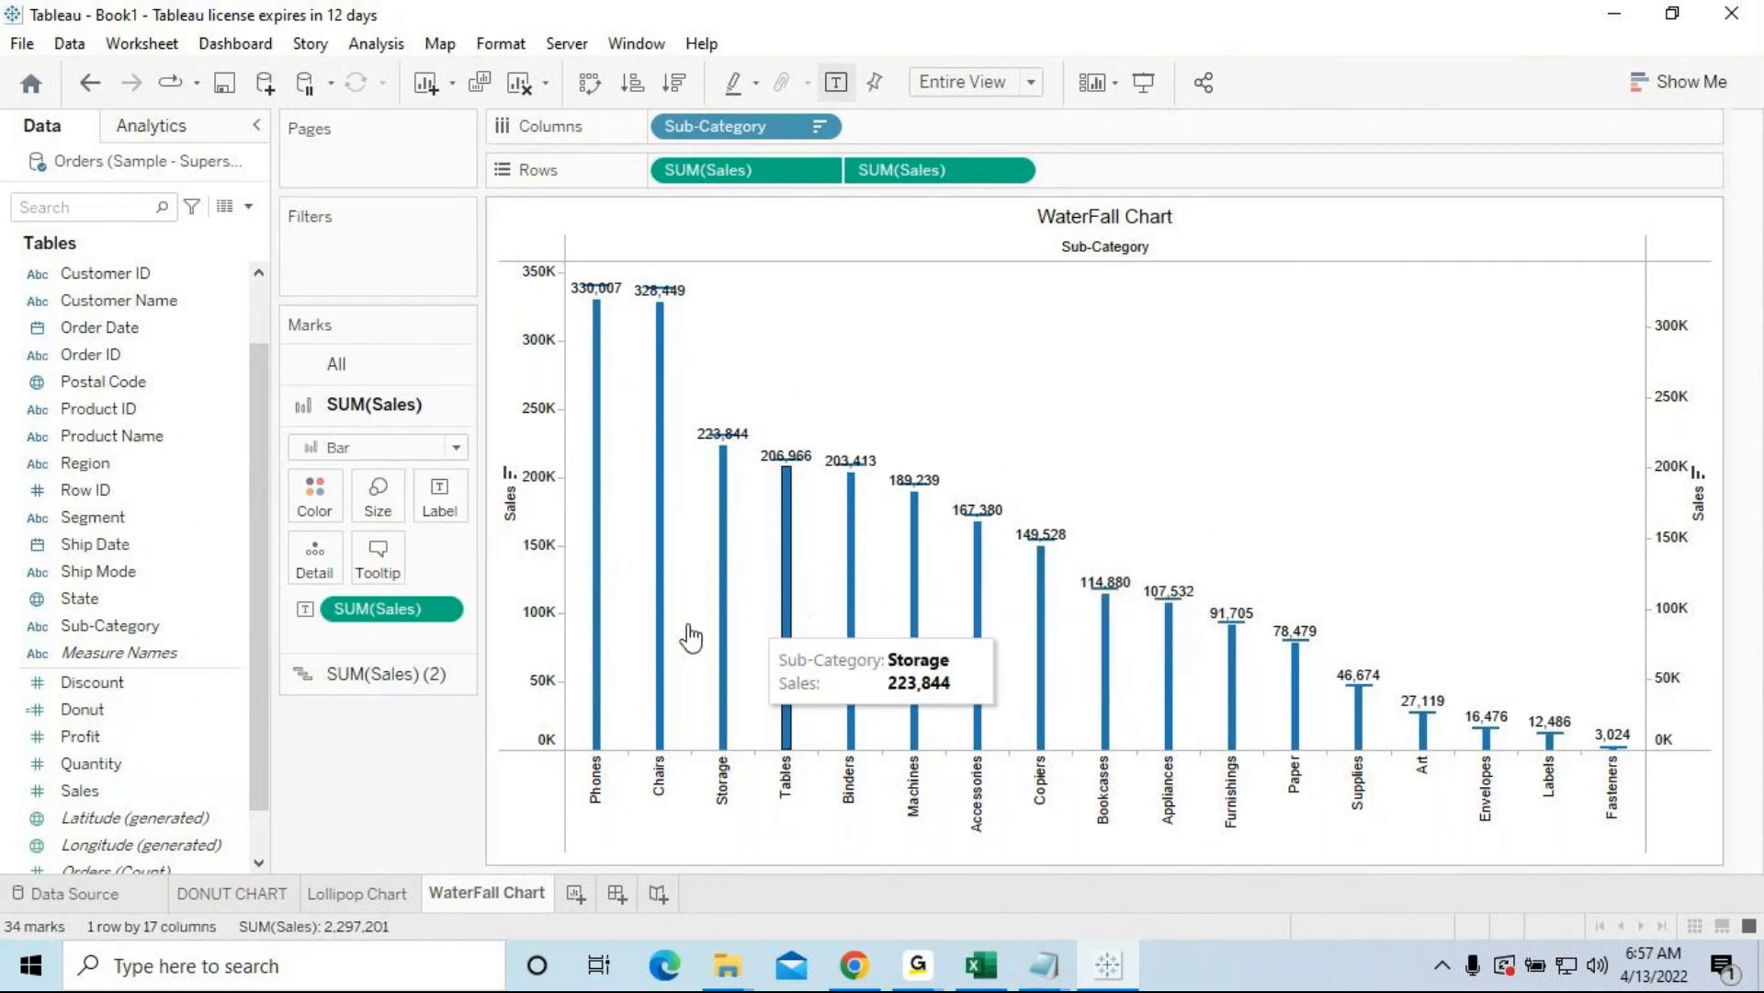
Step: Widen the Gantt bars of SUM(Sales) (2) to nearly the maximum size, and return to the first SUM(Sales) measure's marks
{"action": "left_click", "coordinate": [377, 680]}
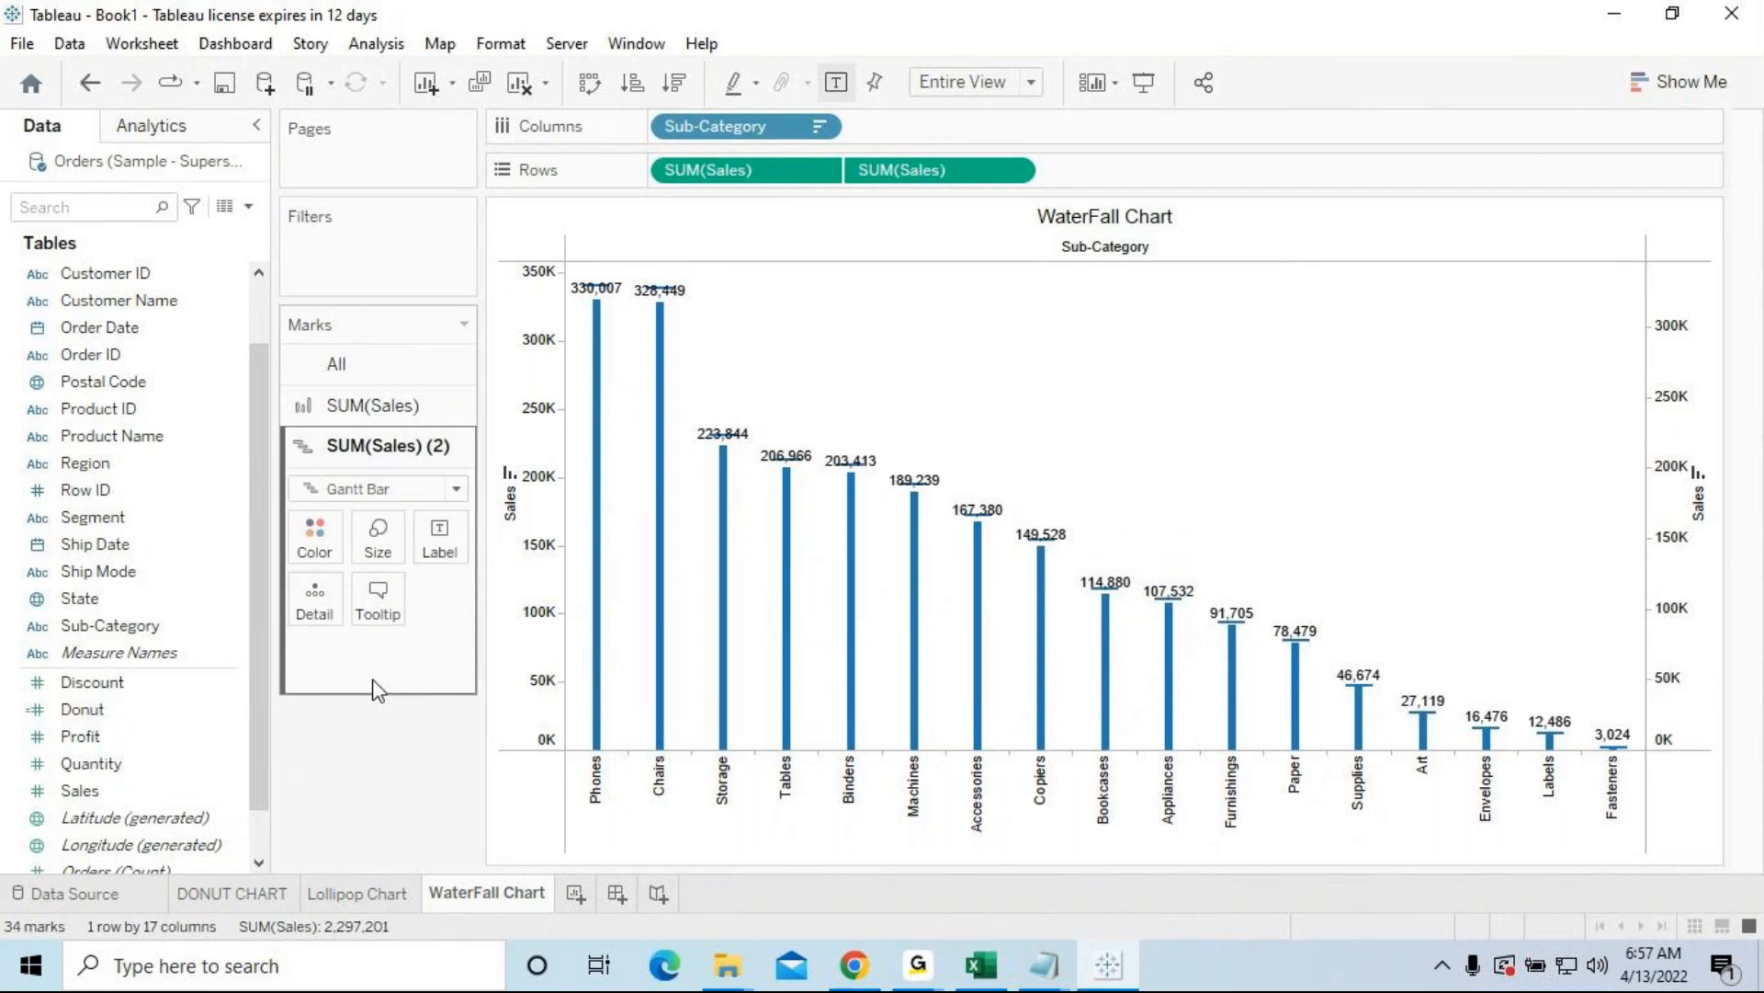
{"action": "left_click_drag", "start_coordinate": [464, 607], "coordinate": [573, 599]}
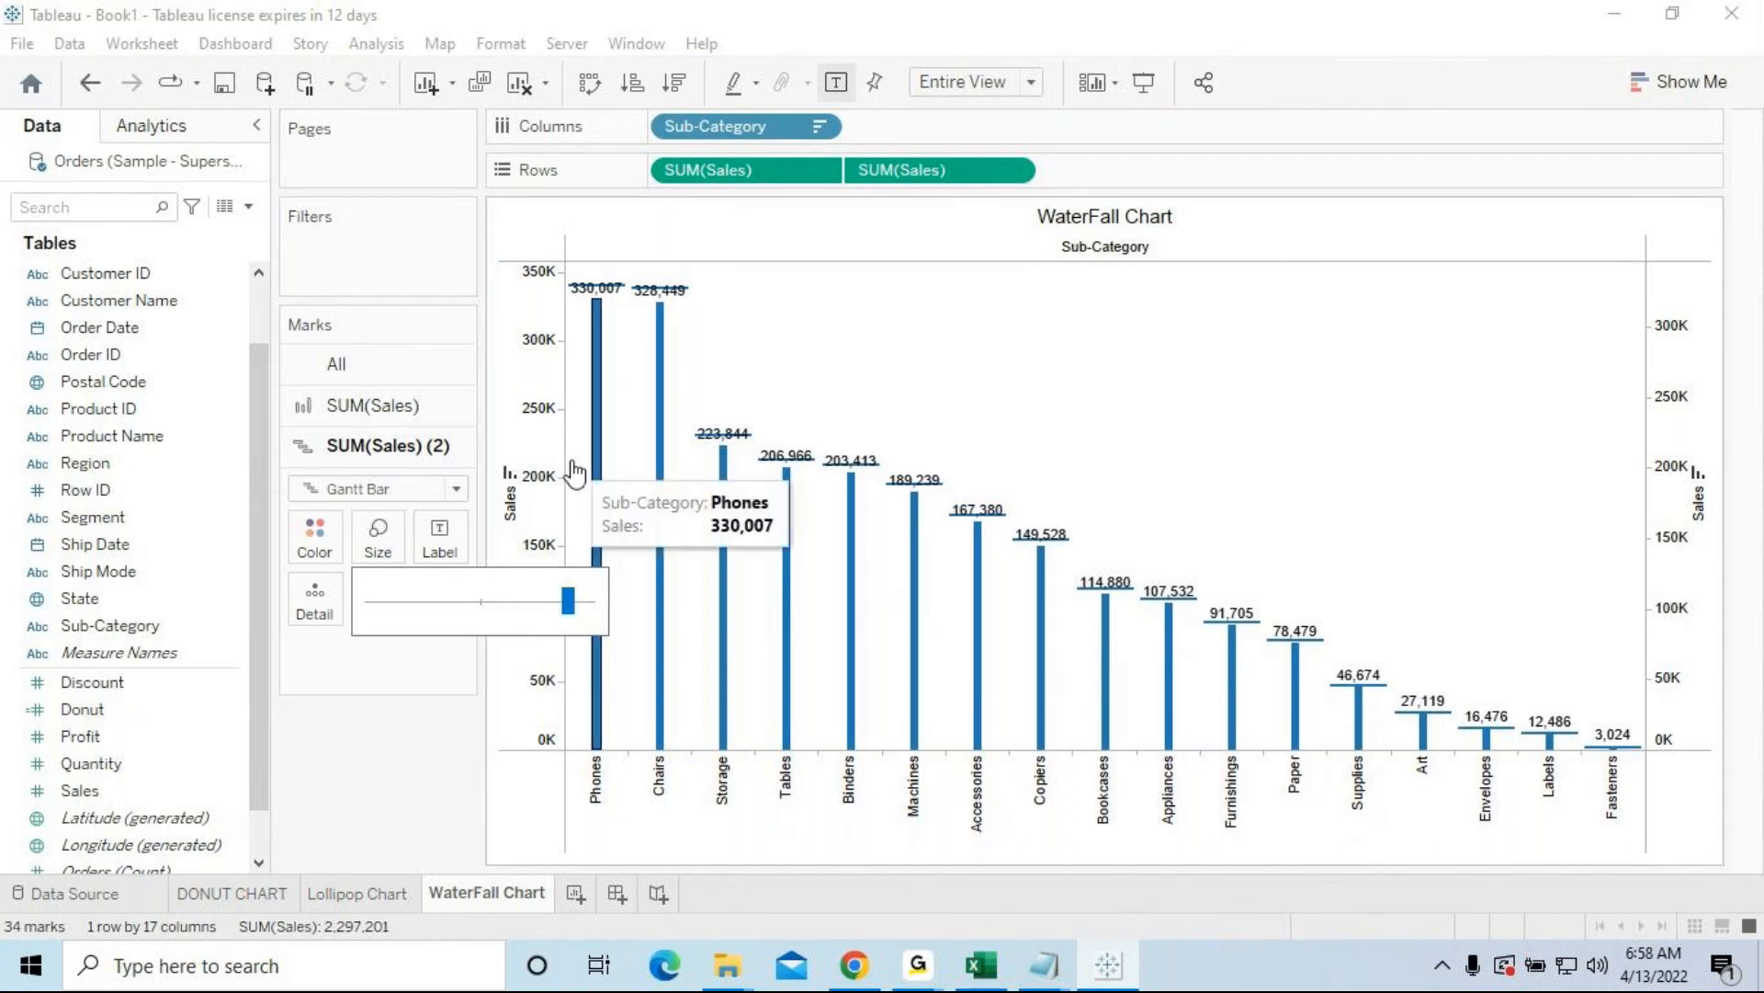
{"action": "left_click", "coordinate": [382, 747]}
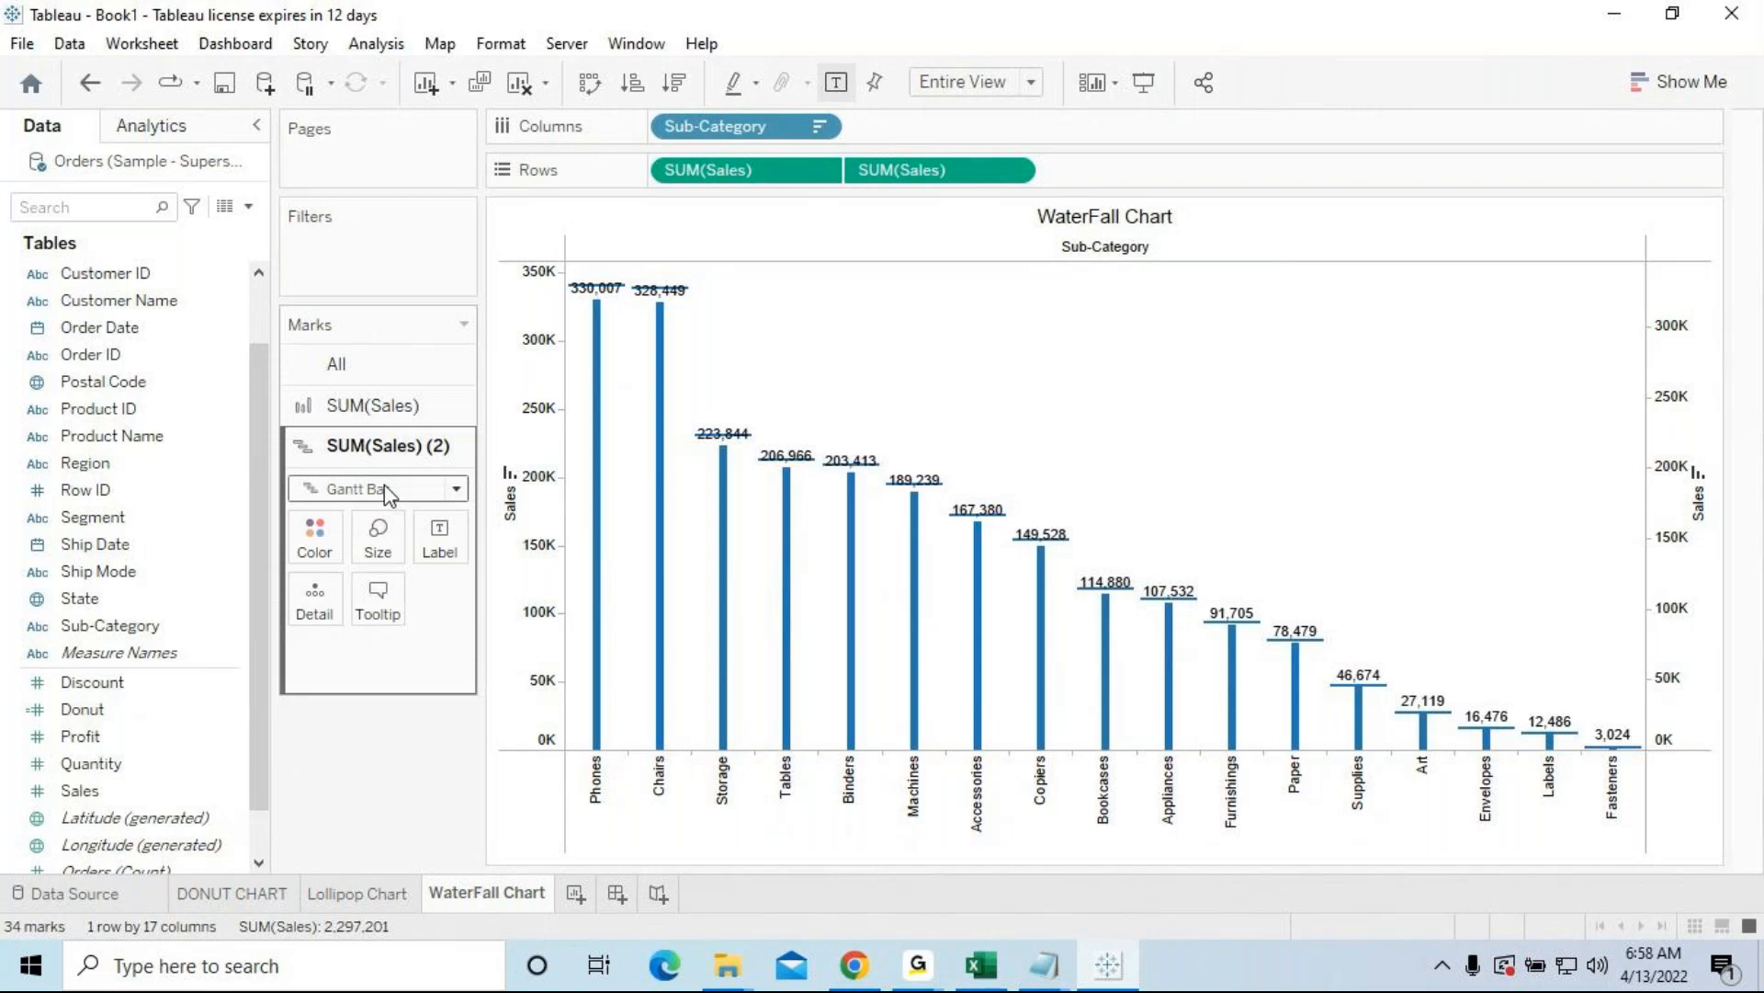
{"action": "left_click", "coordinate": [376, 406]}
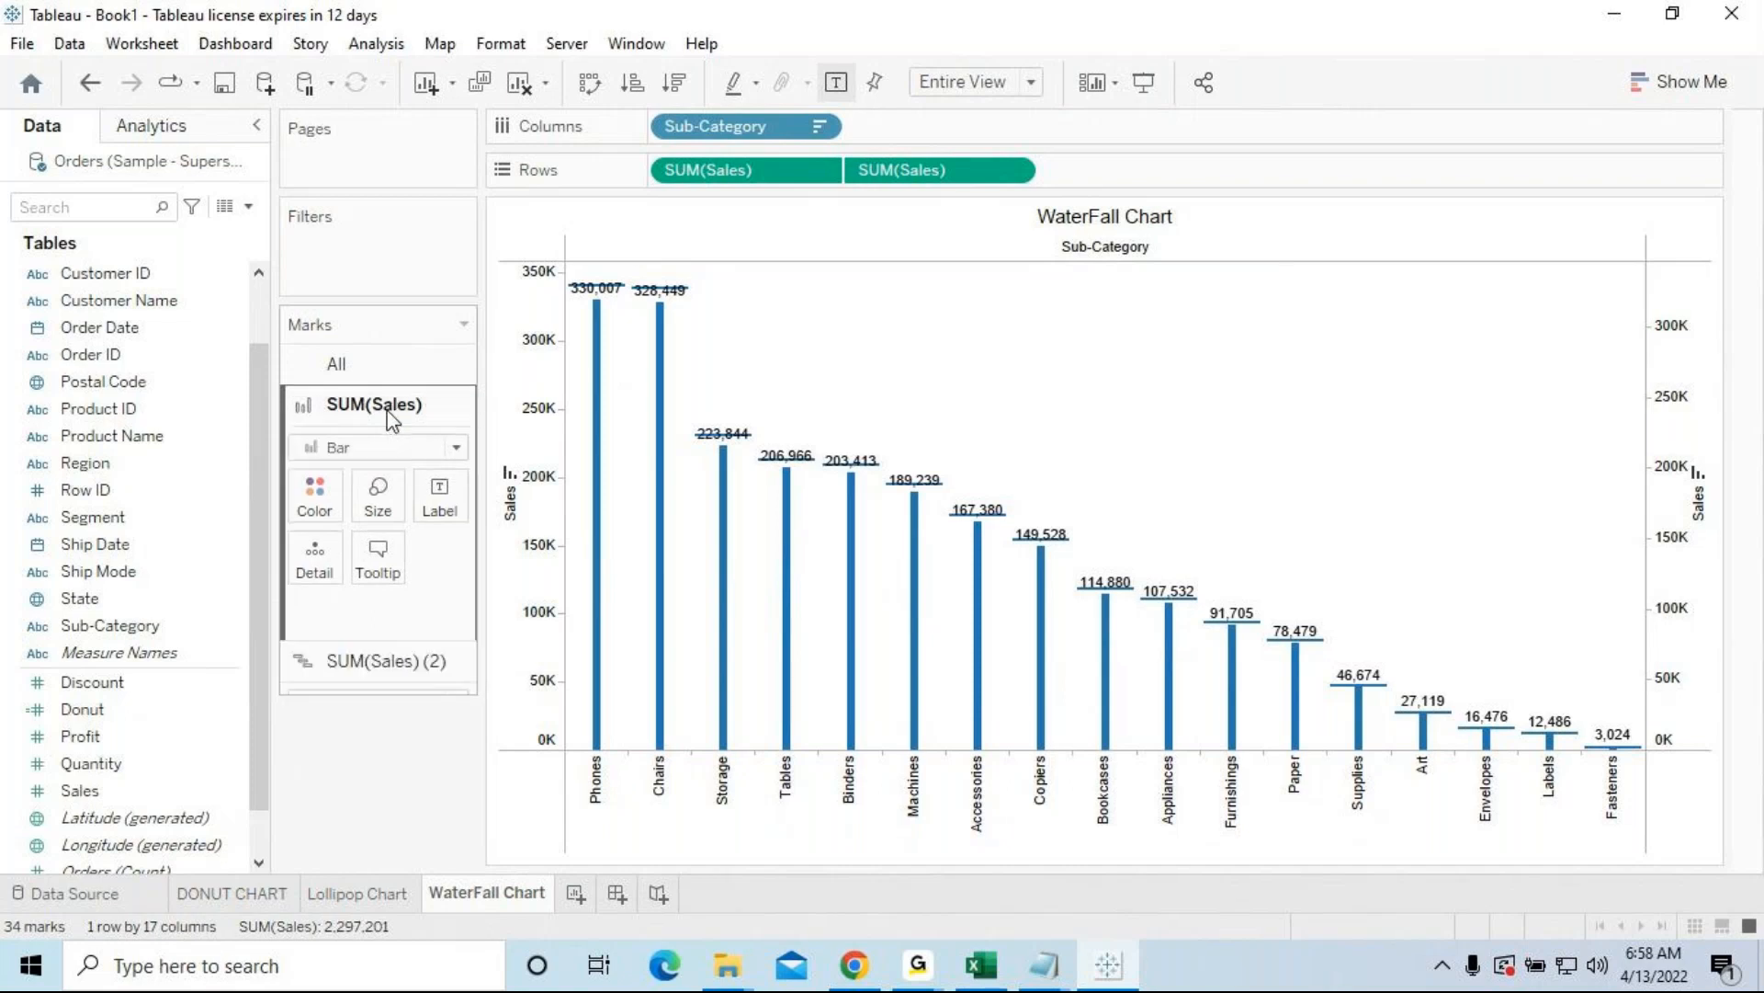
{"action": "left_click", "coordinate": [439, 498]}
{"action": "left_click", "coordinate": [663, 631]}
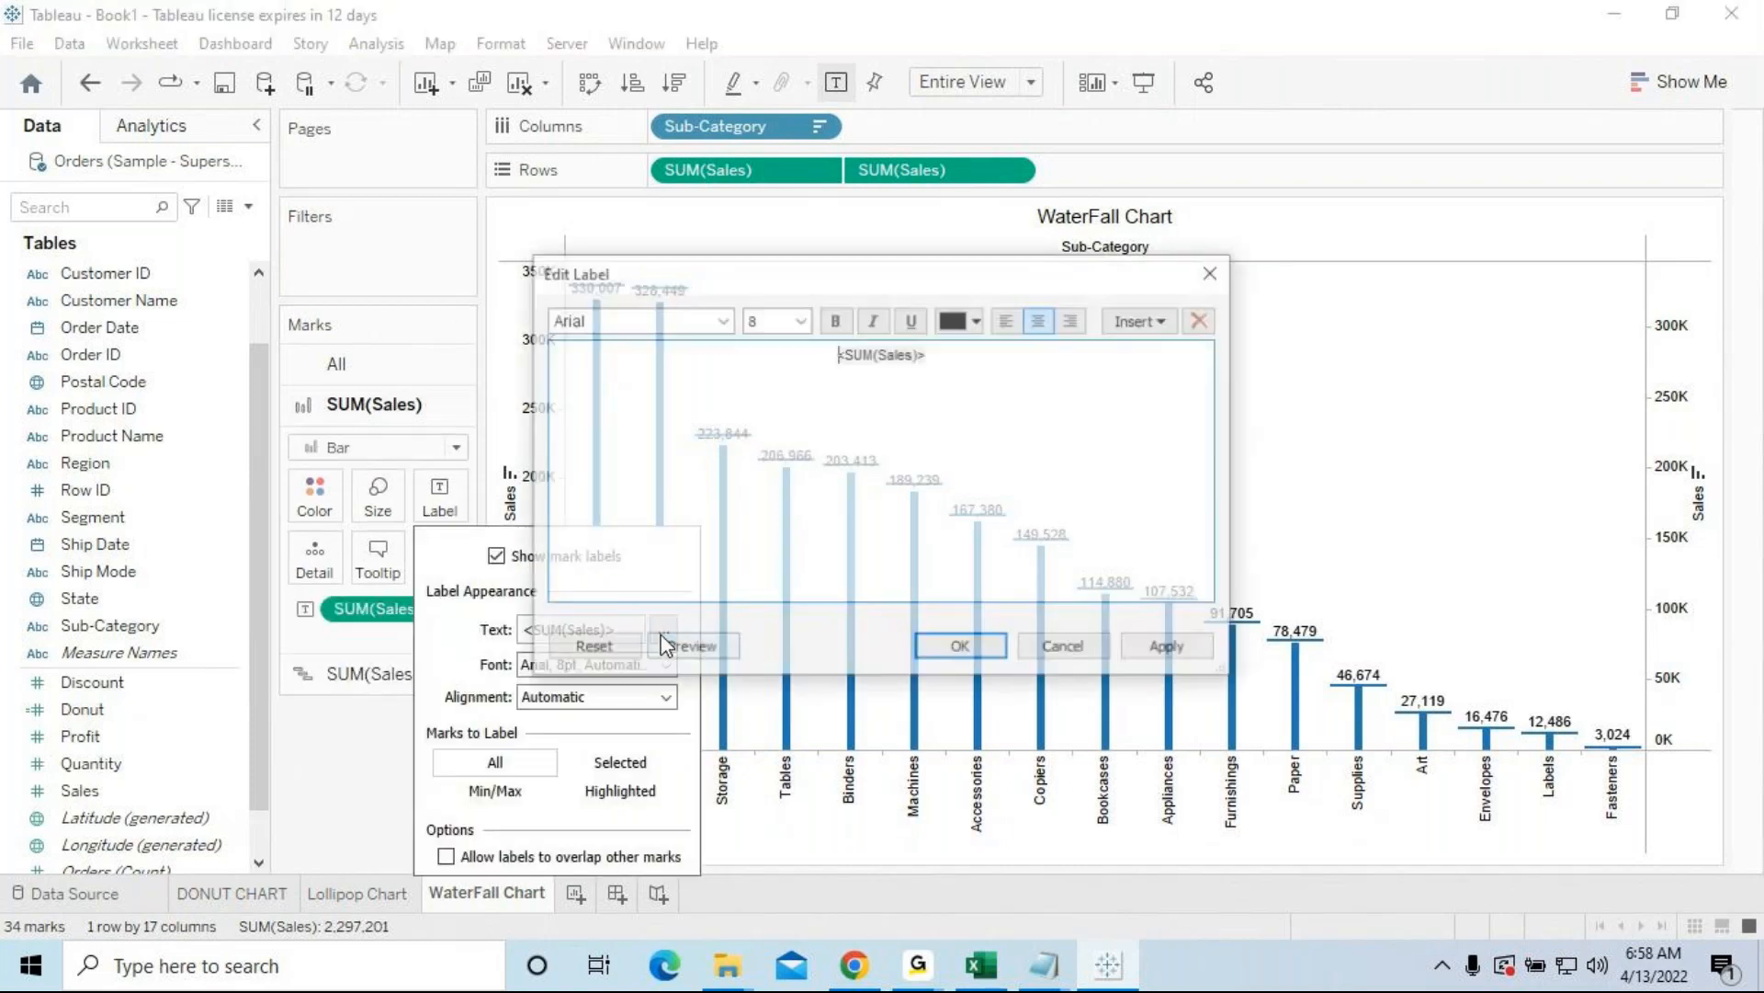
{"action": "left_click", "coordinate": [1212, 285]}
{"action": "left_click", "coordinate": [334, 764]}
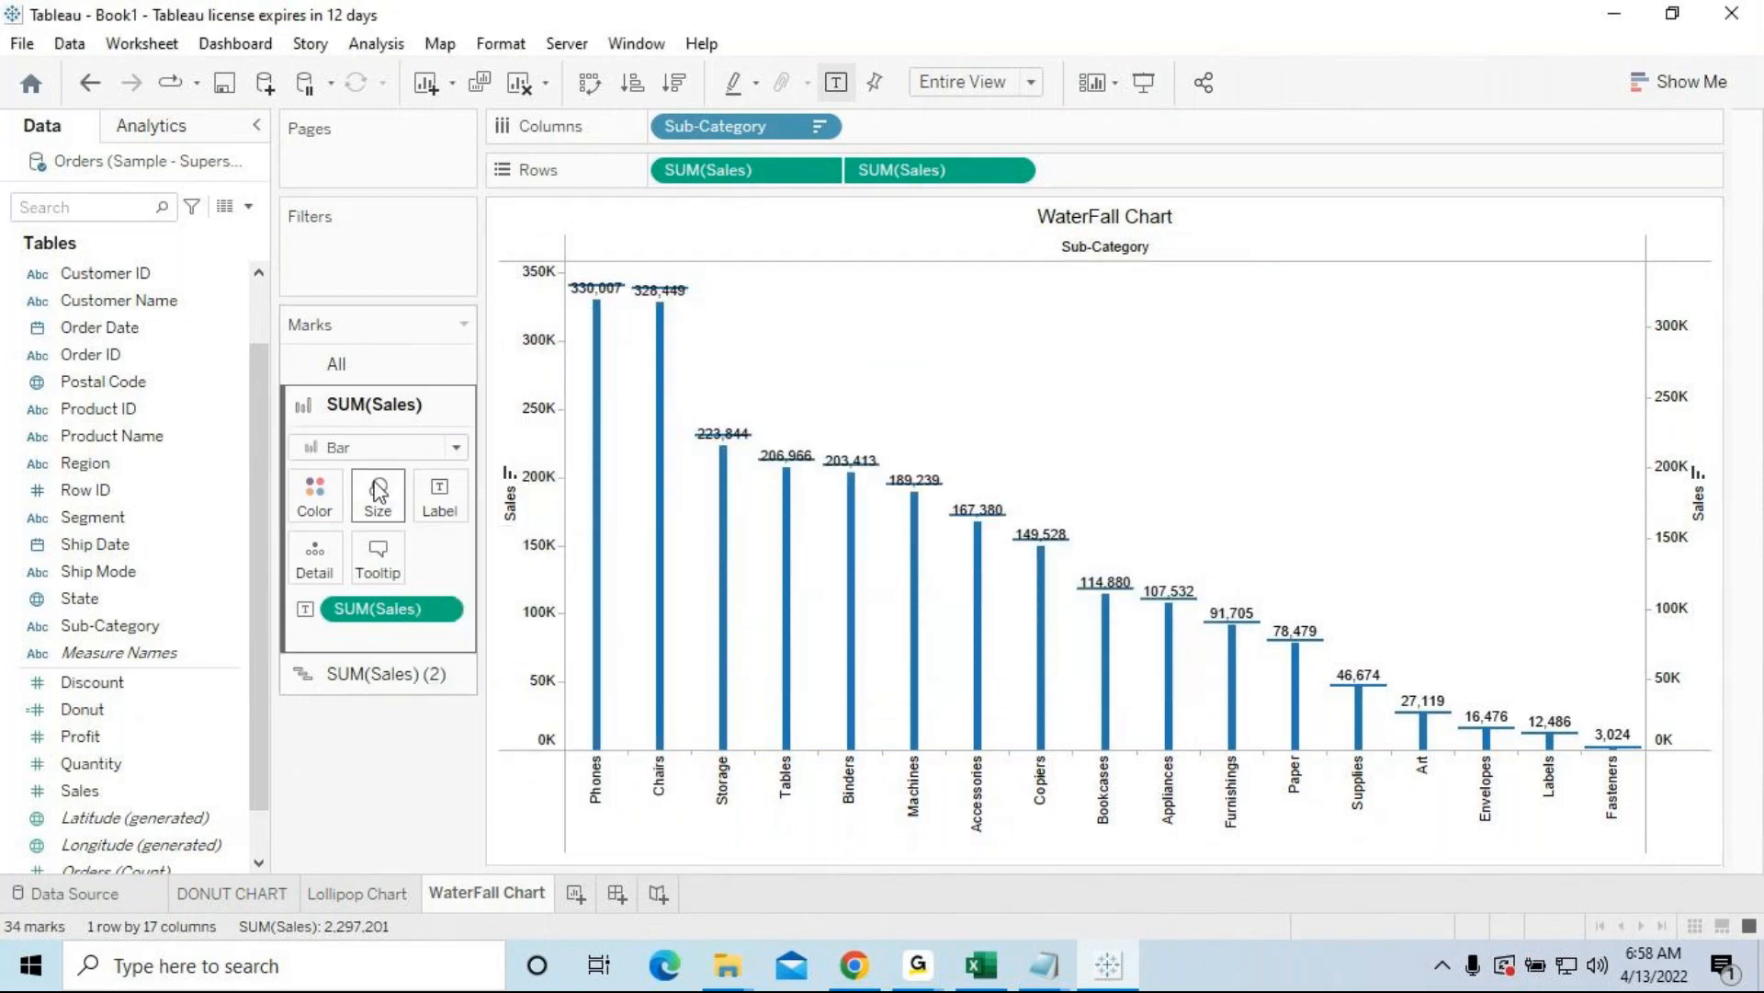
{"action": "left_click", "coordinate": [456, 449]}
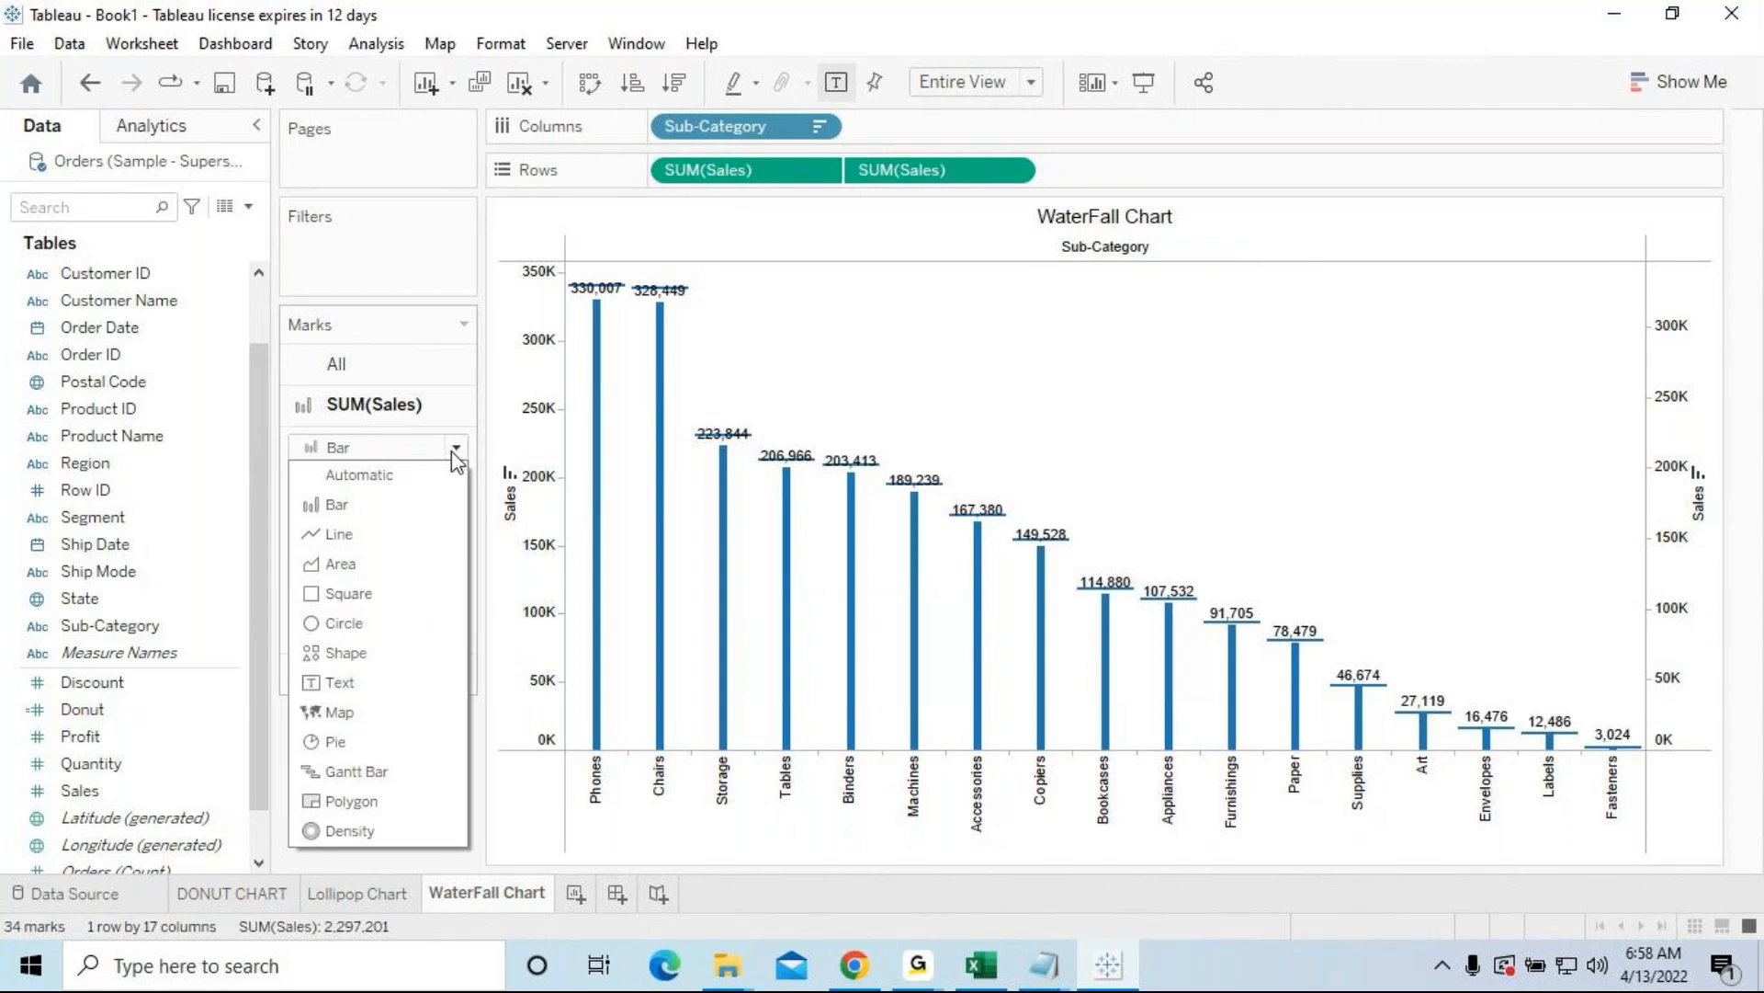
{"action": "left_click", "coordinate": [505, 848]}
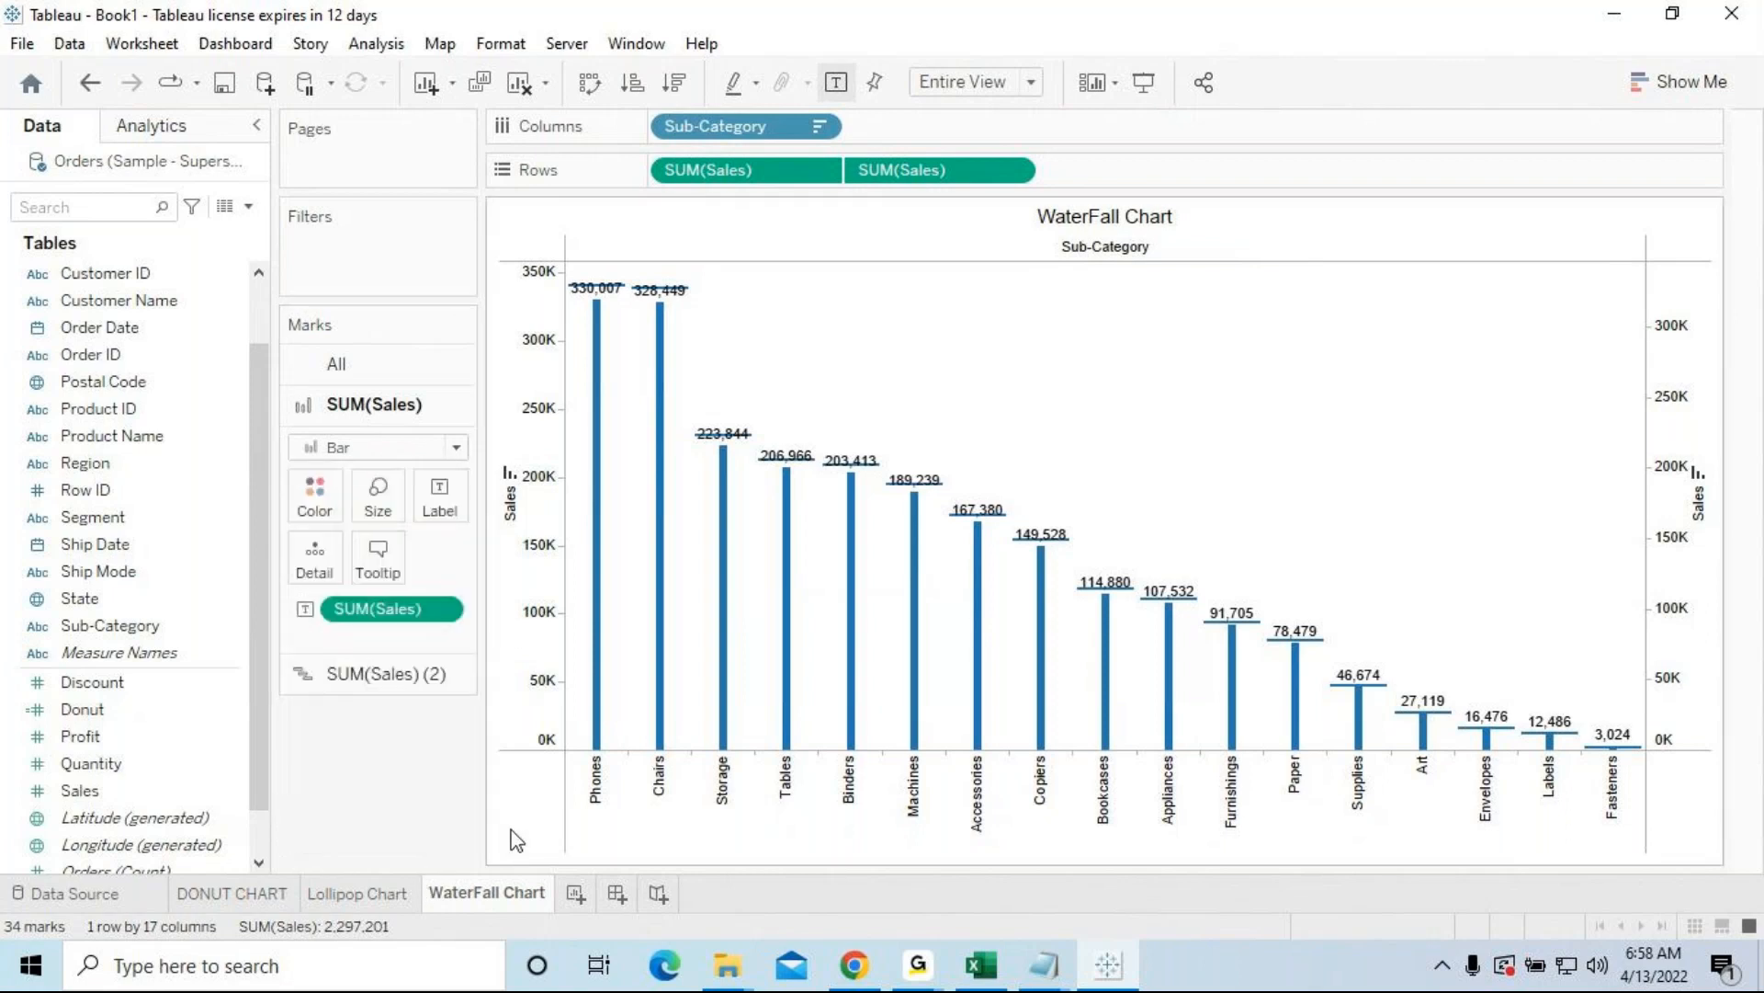
Step: Format the Sales labels of the first SUM(Sales) measure in bold orange
{"action": "left_click", "coordinate": [441, 496]}
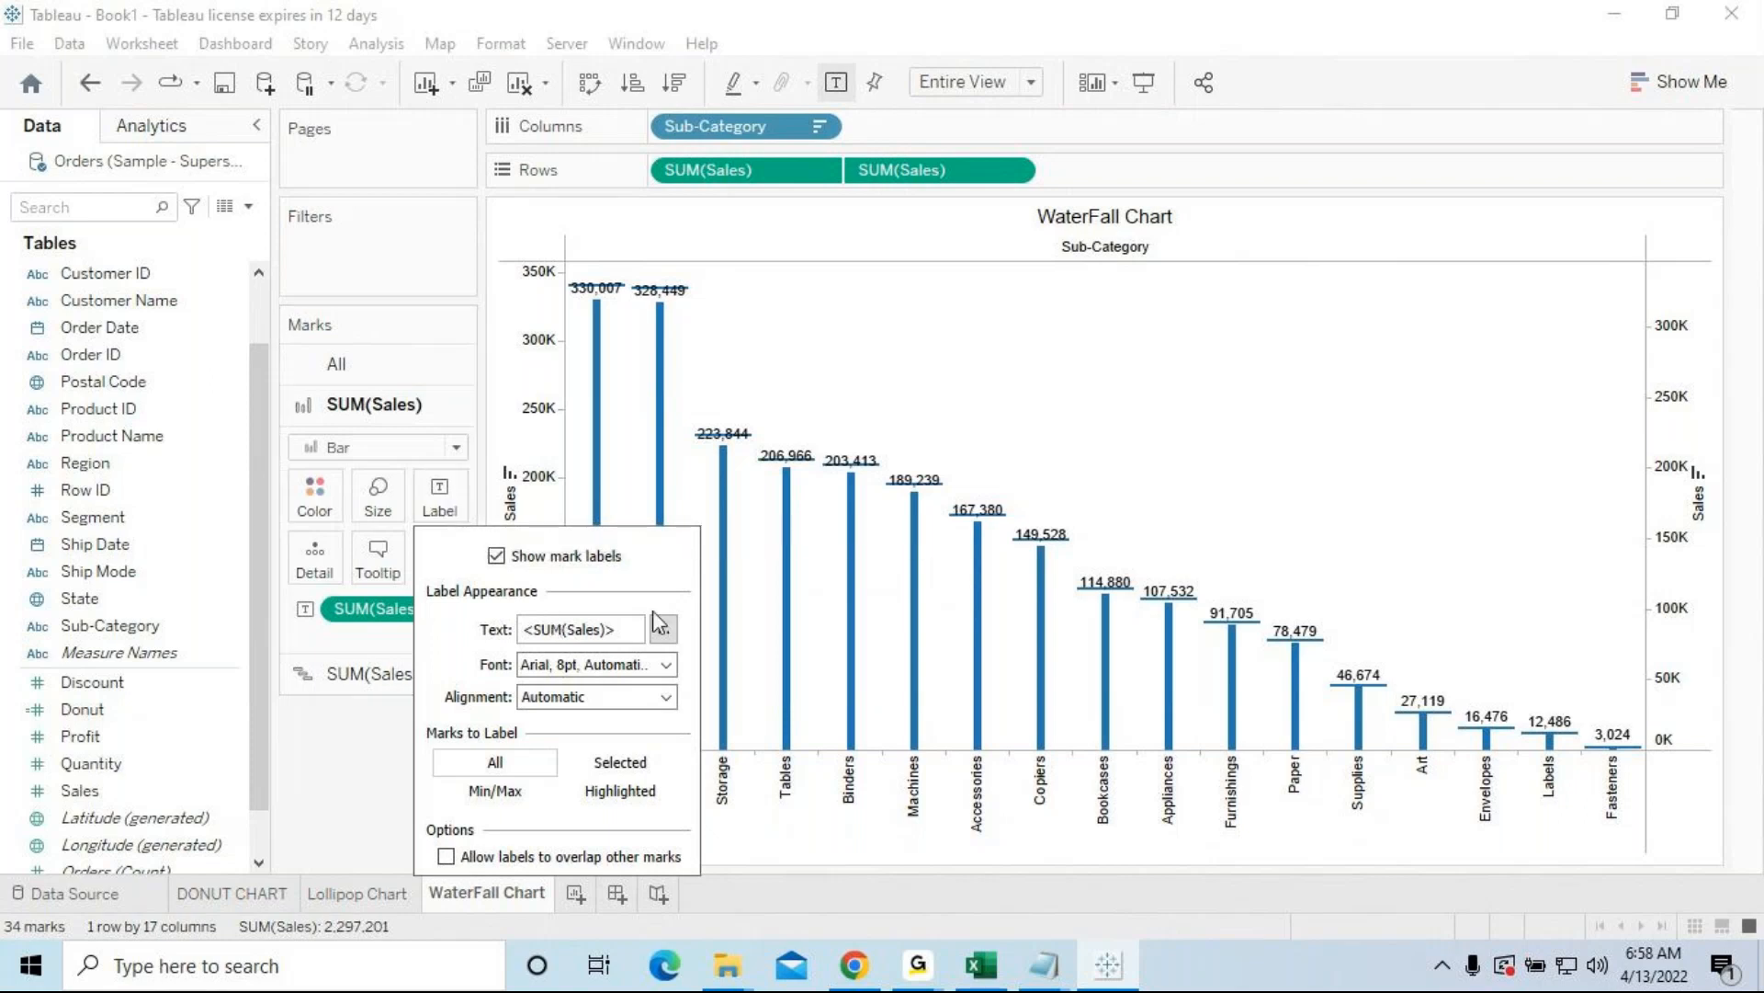
{"action": "left_click", "coordinate": [666, 665]}
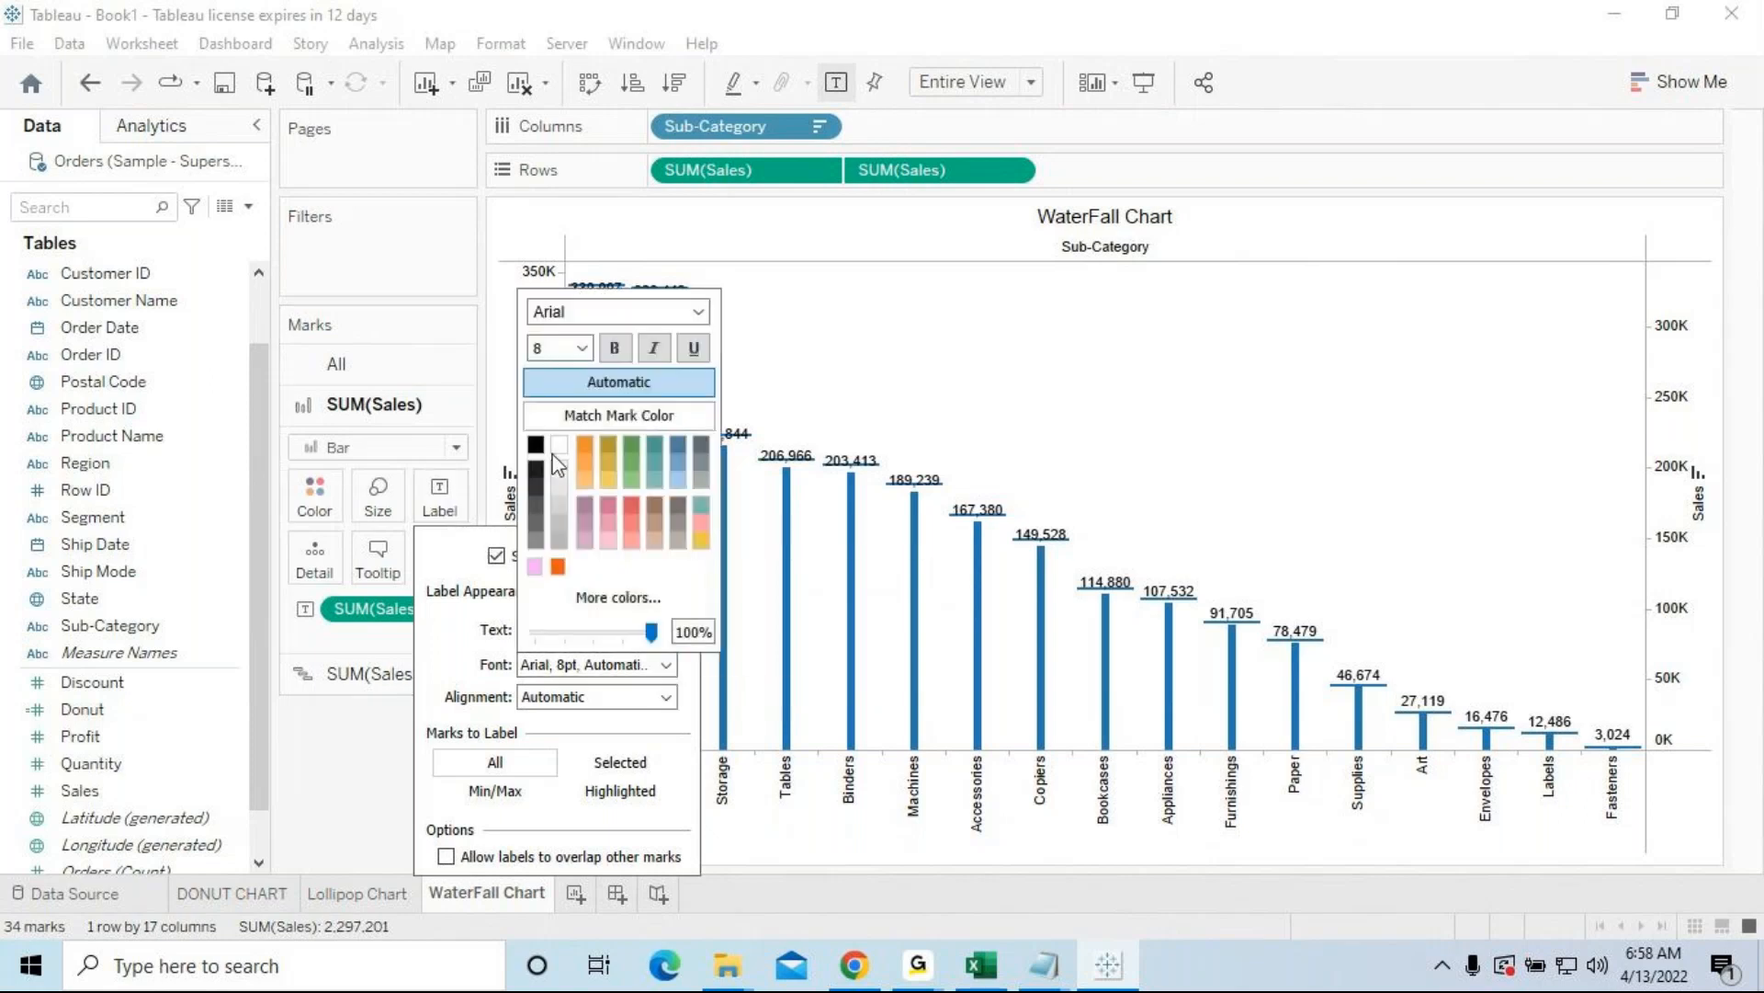
{"action": "left_click", "coordinate": [633, 506]}
{"action": "left_click", "coordinate": [558, 567]}
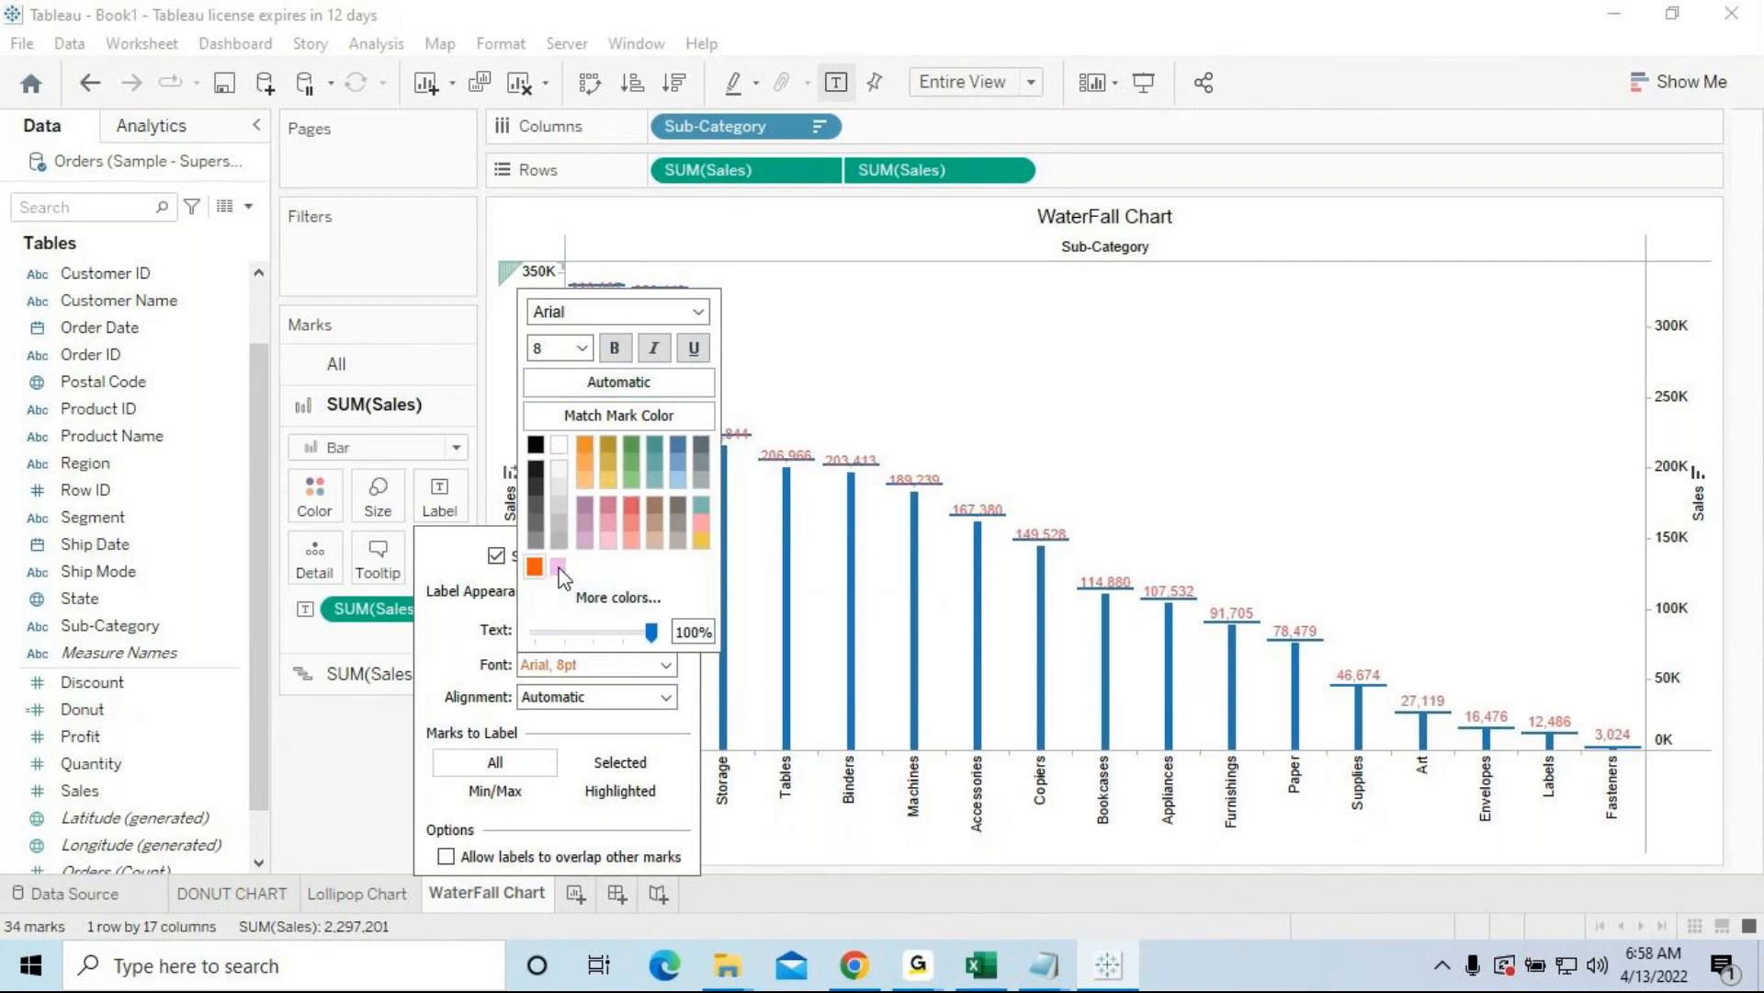
{"action": "left_click", "coordinate": [615, 347]}
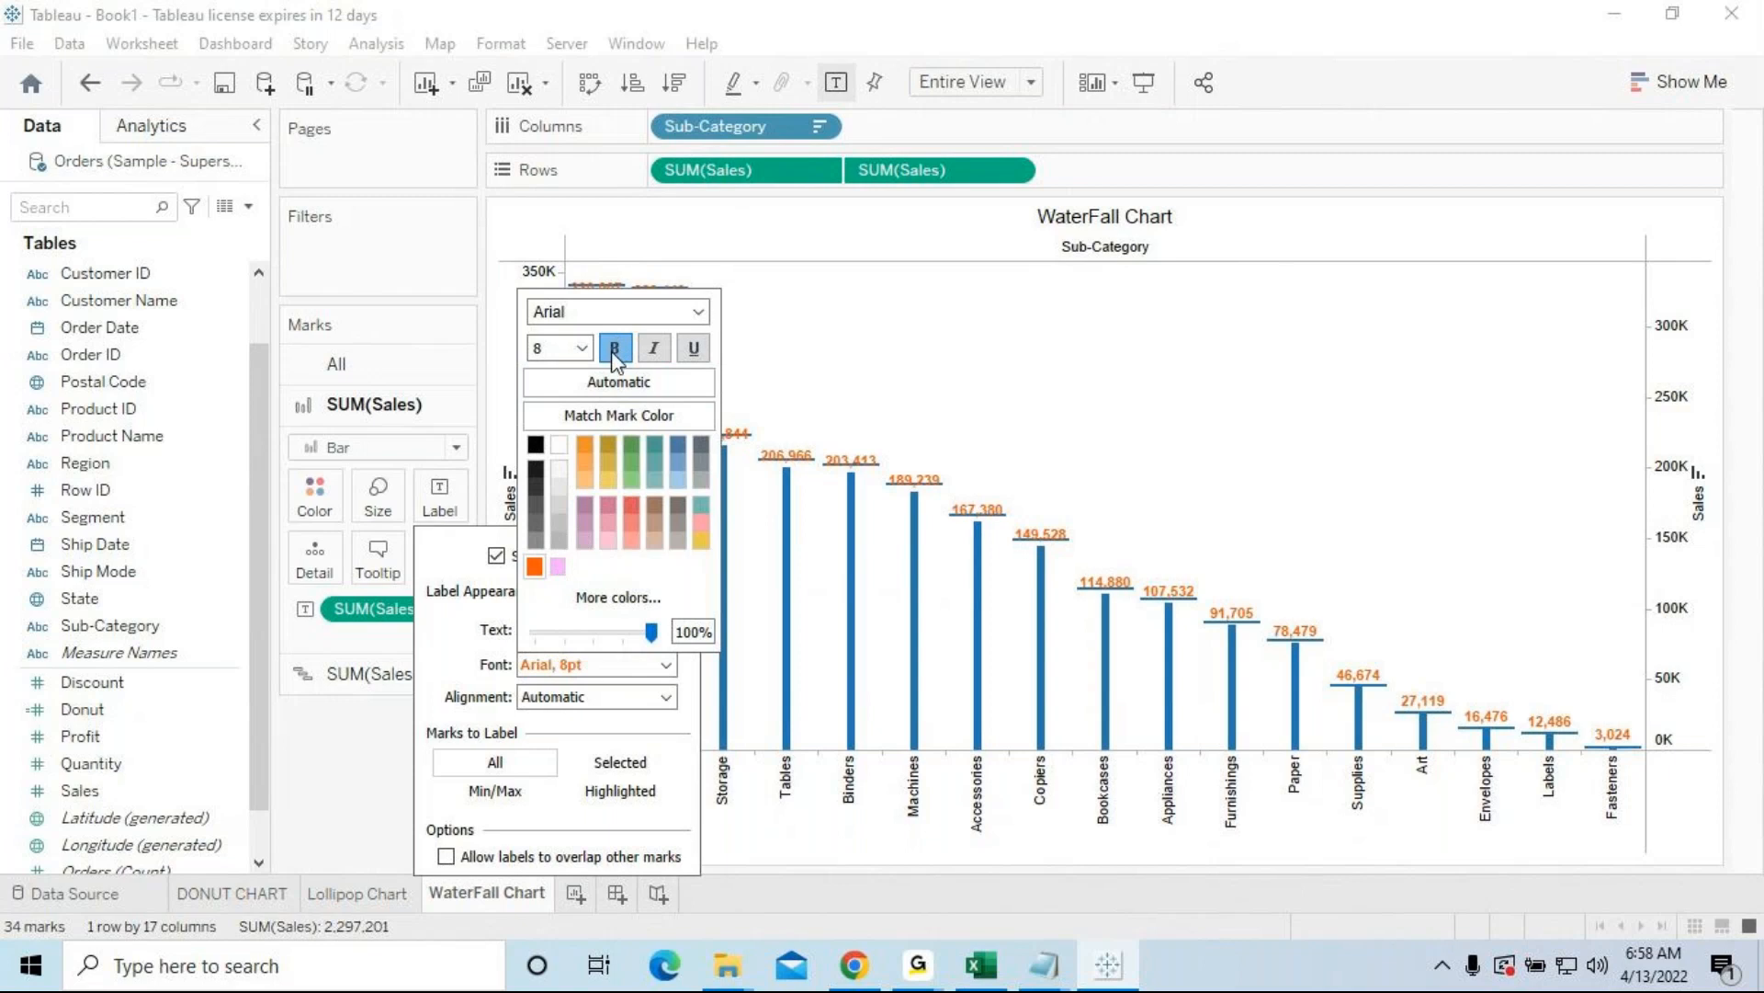
Step: Try size 12 for the Sales label font and settle on size 11
{"action": "left_click", "coordinate": [588, 356]}
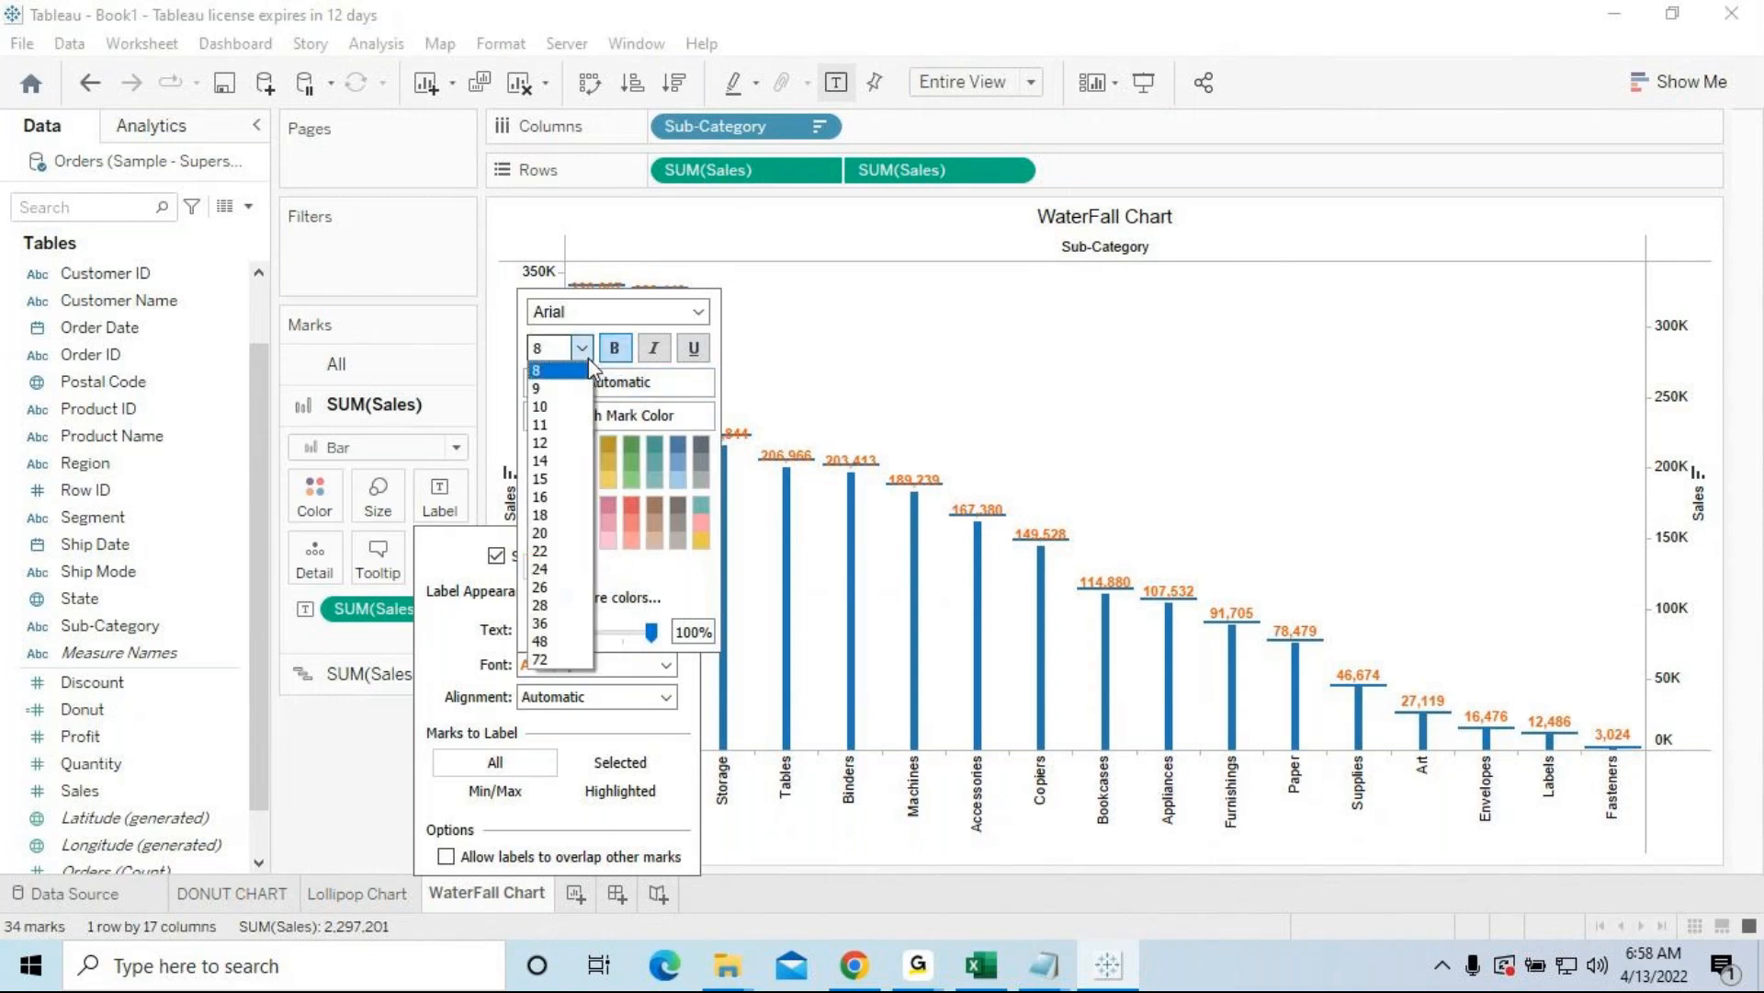
{"action": "left_click", "coordinate": [563, 436]}
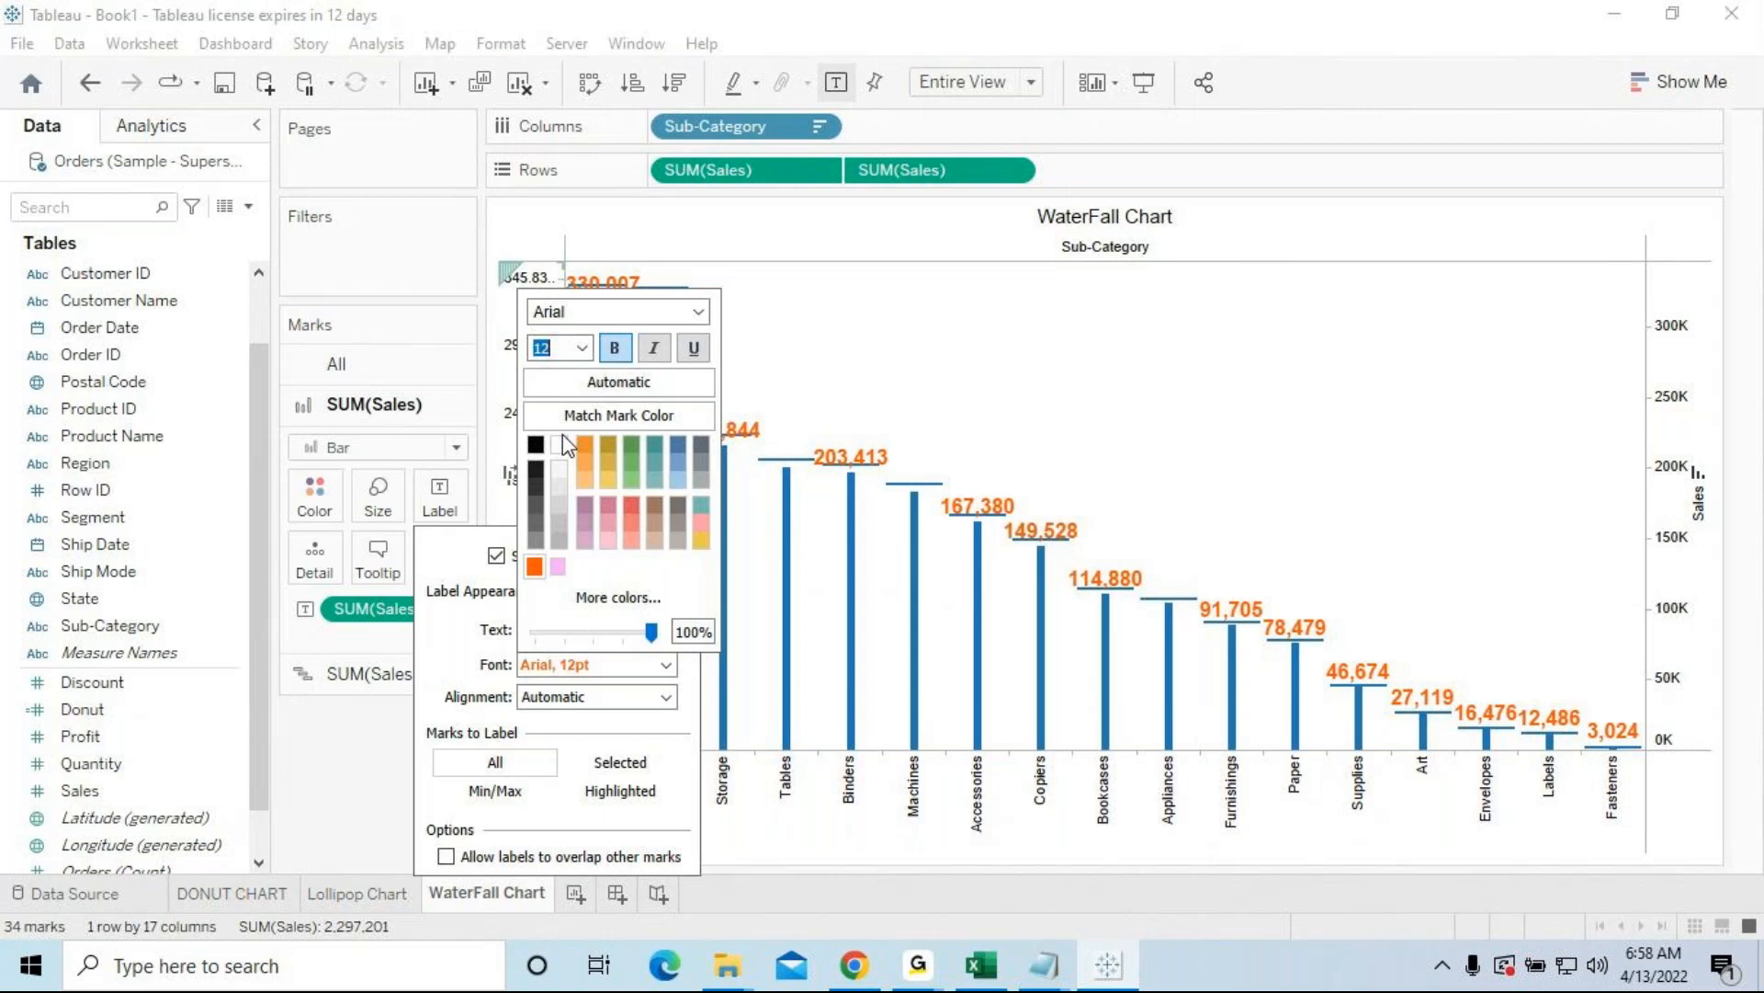
{"action": "left_click", "coordinate": [588, 350]}
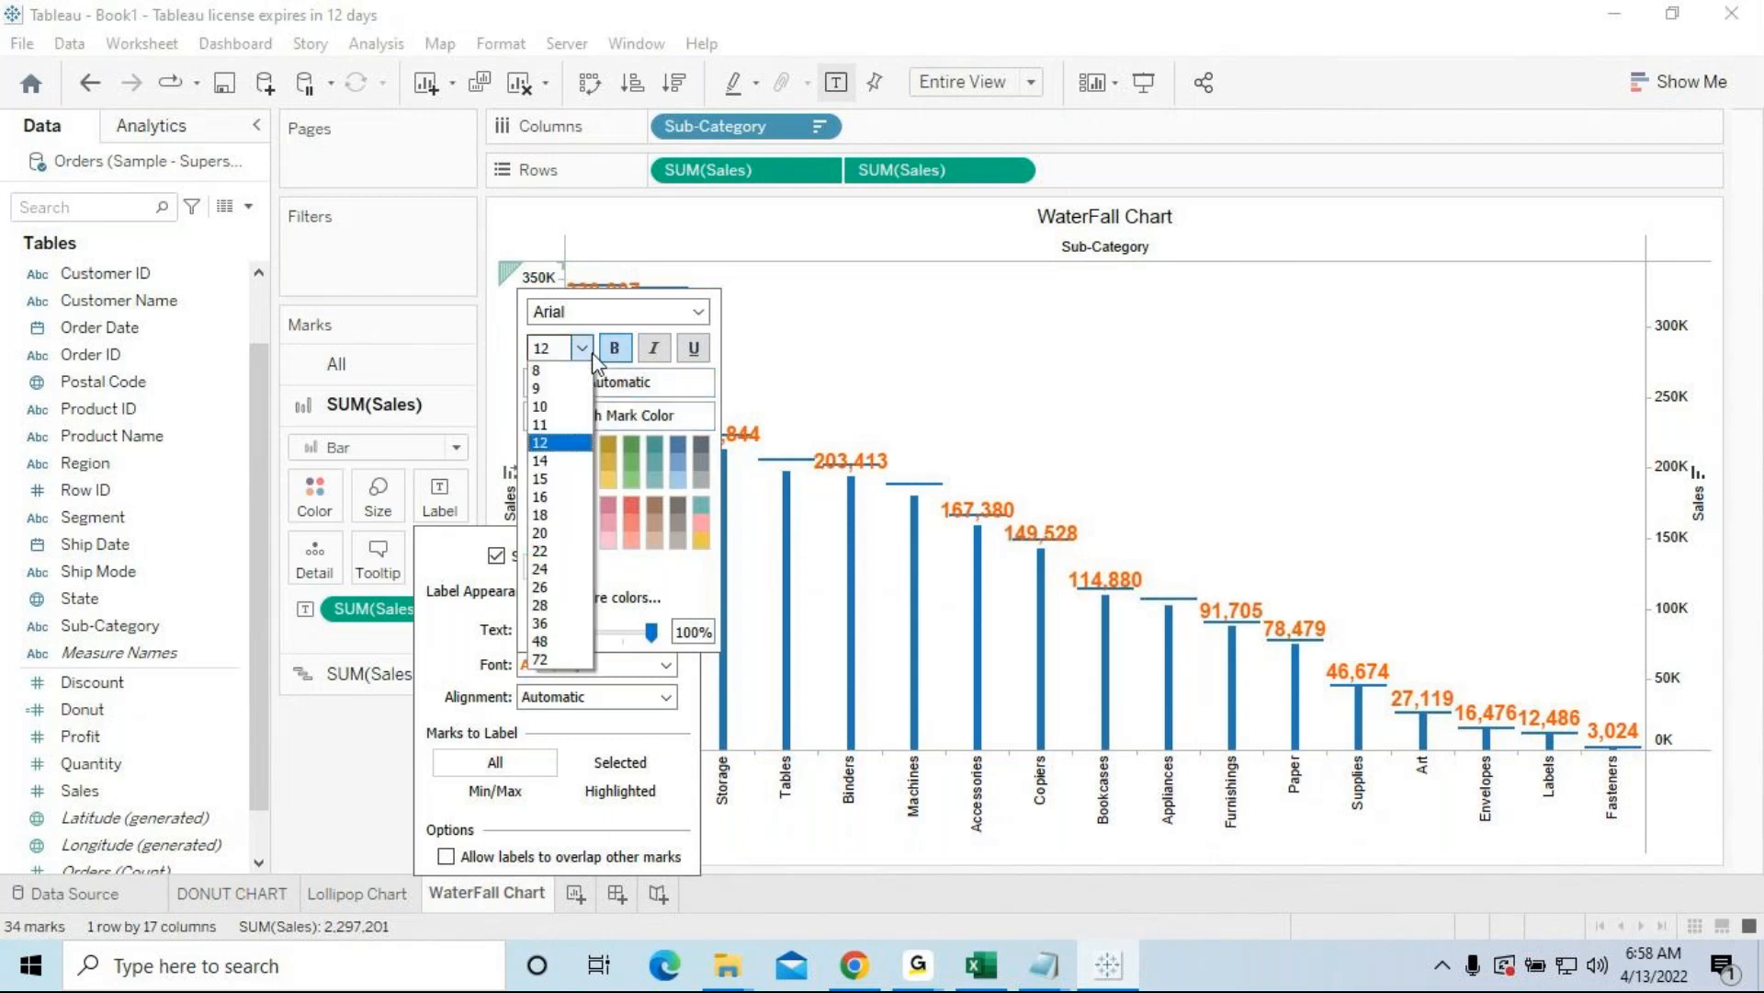
{"action": "left_click", "coordinate": [553, 430]}
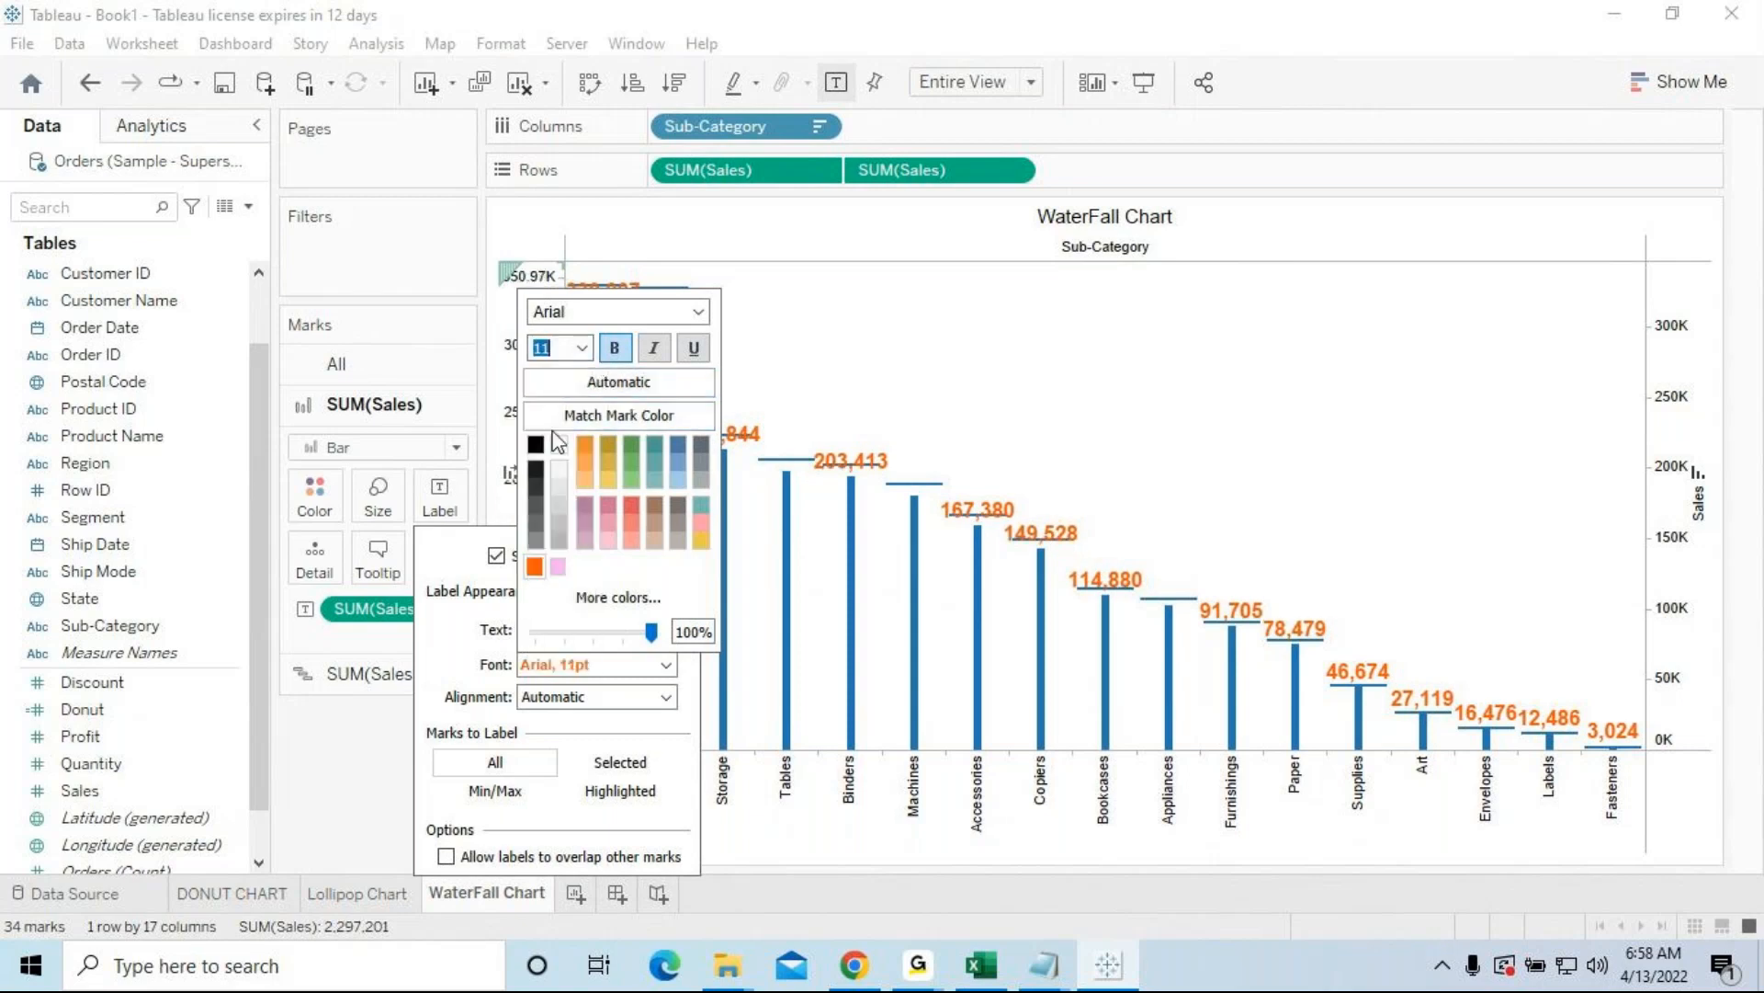
{"action": "left_click", "coordinate": [1031, 396]}
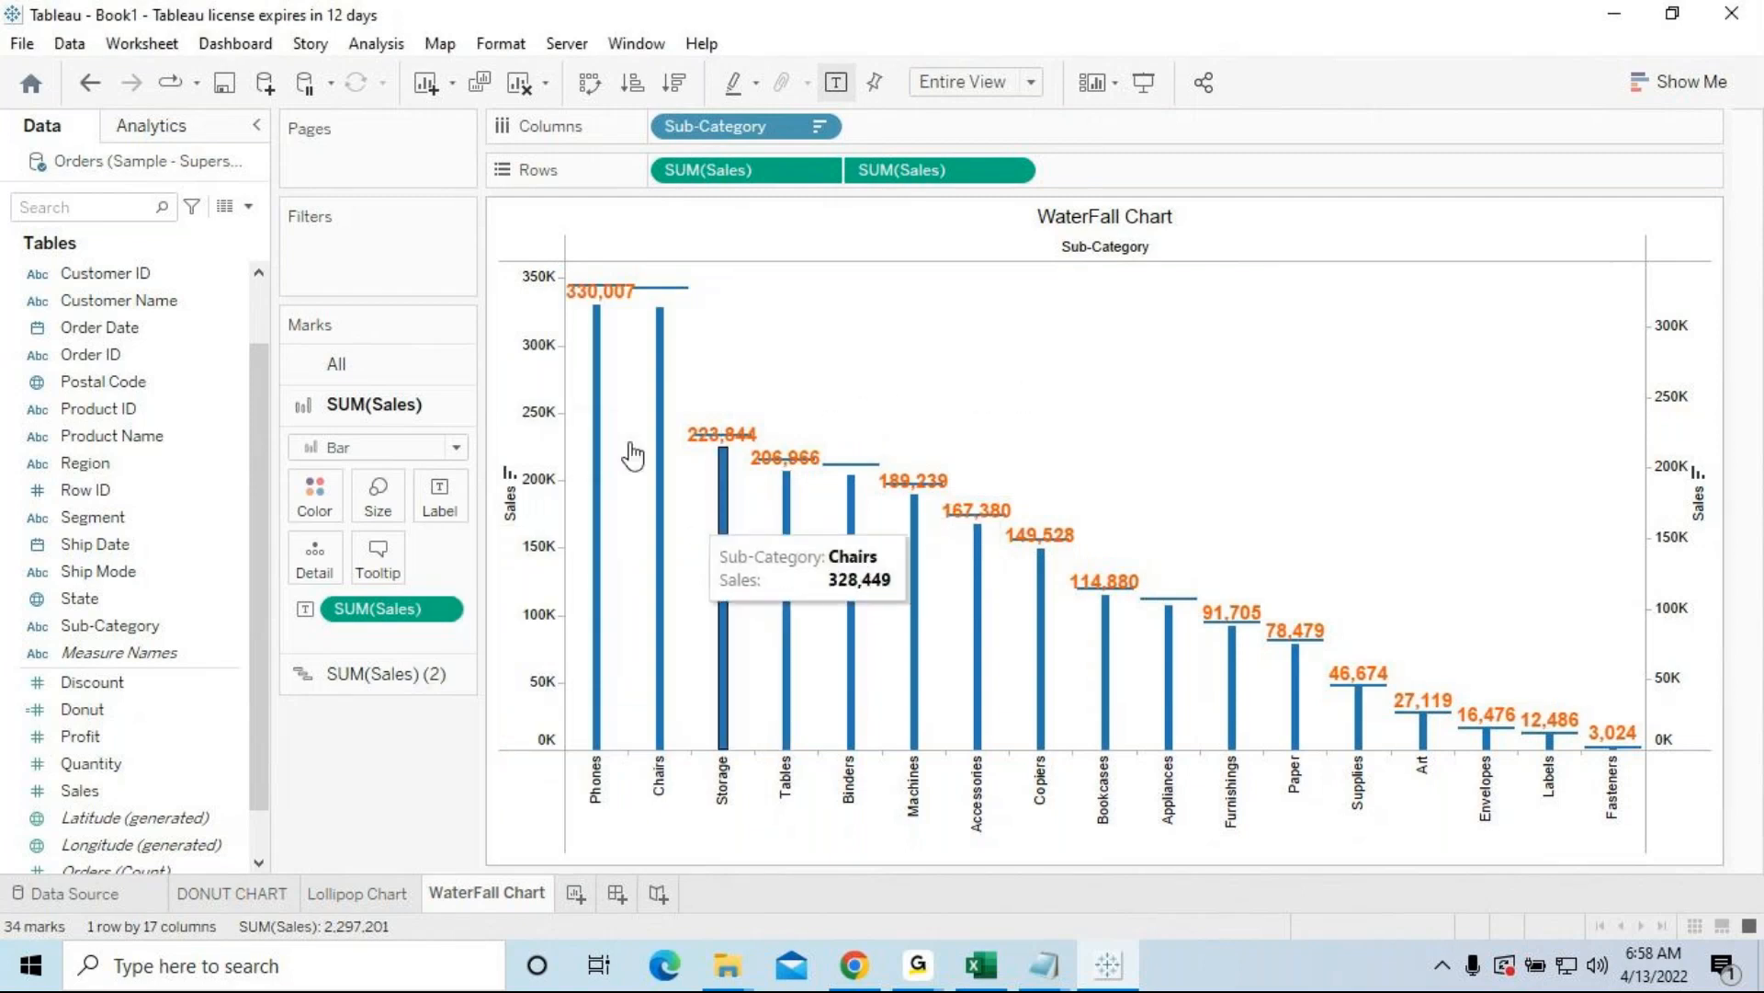
Step: Examine the chart with its formatted labels in presentation mode and go back to the worksheet
{"action": "left_click", "coordinate": [1145, 96]}
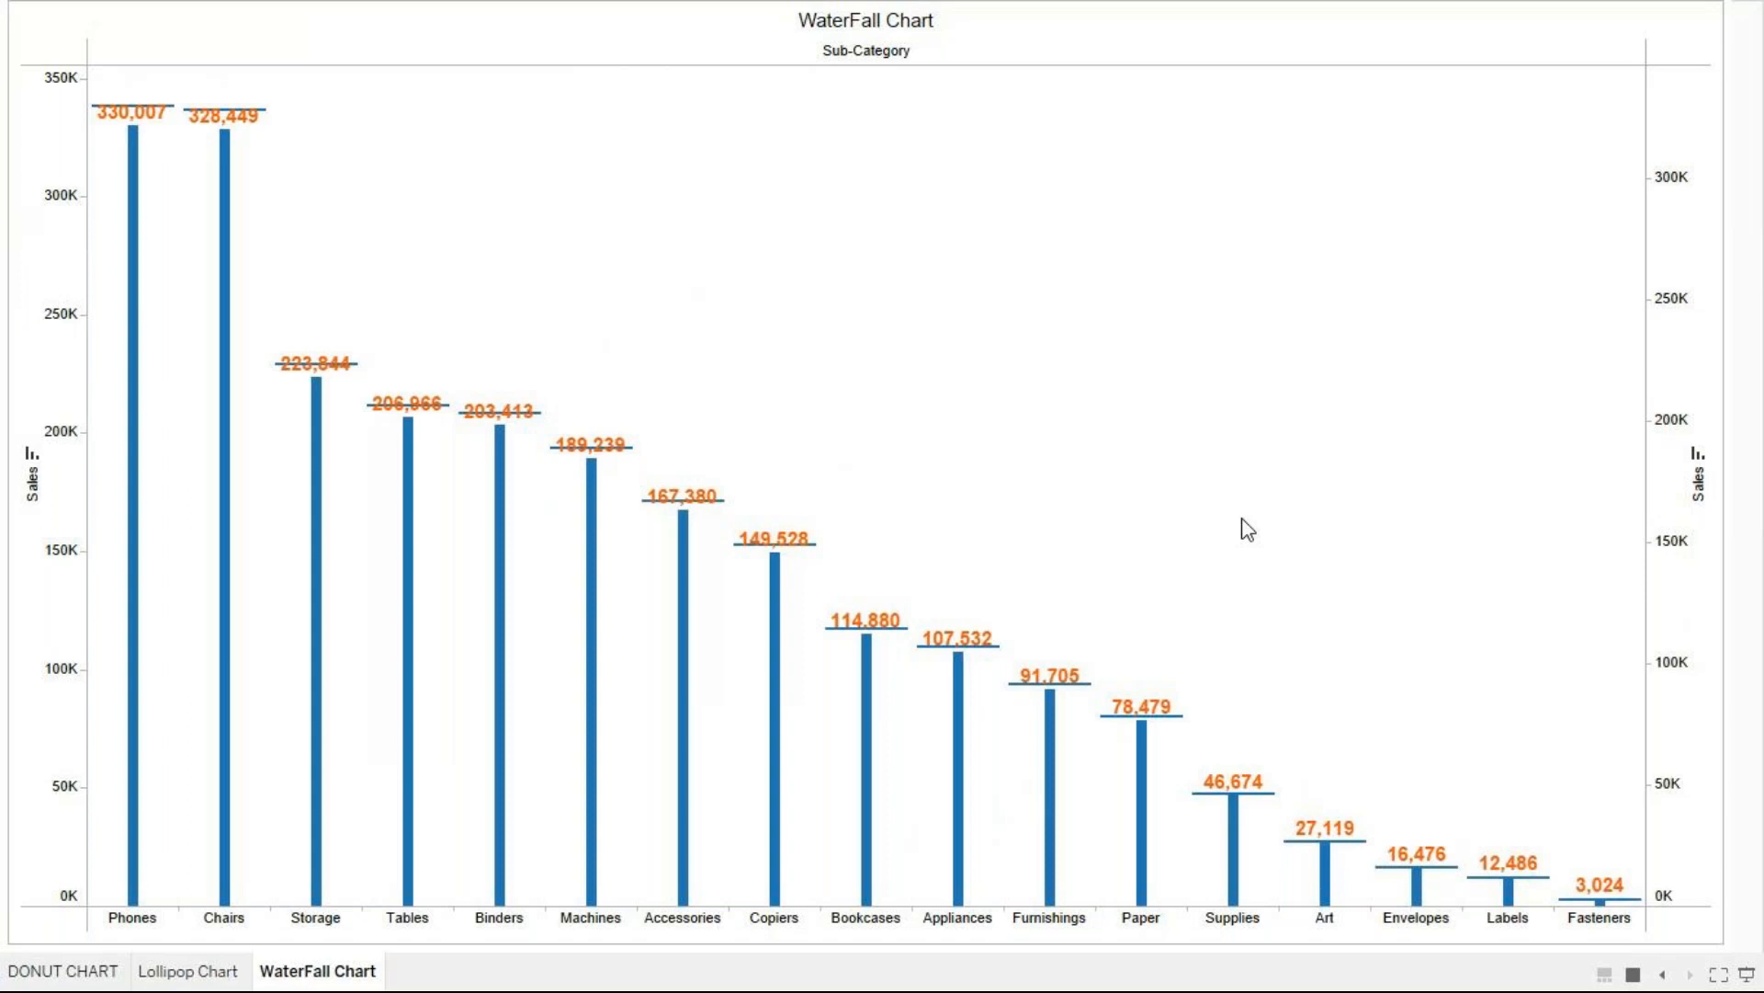
{"action": "key", "text": "Escape"}
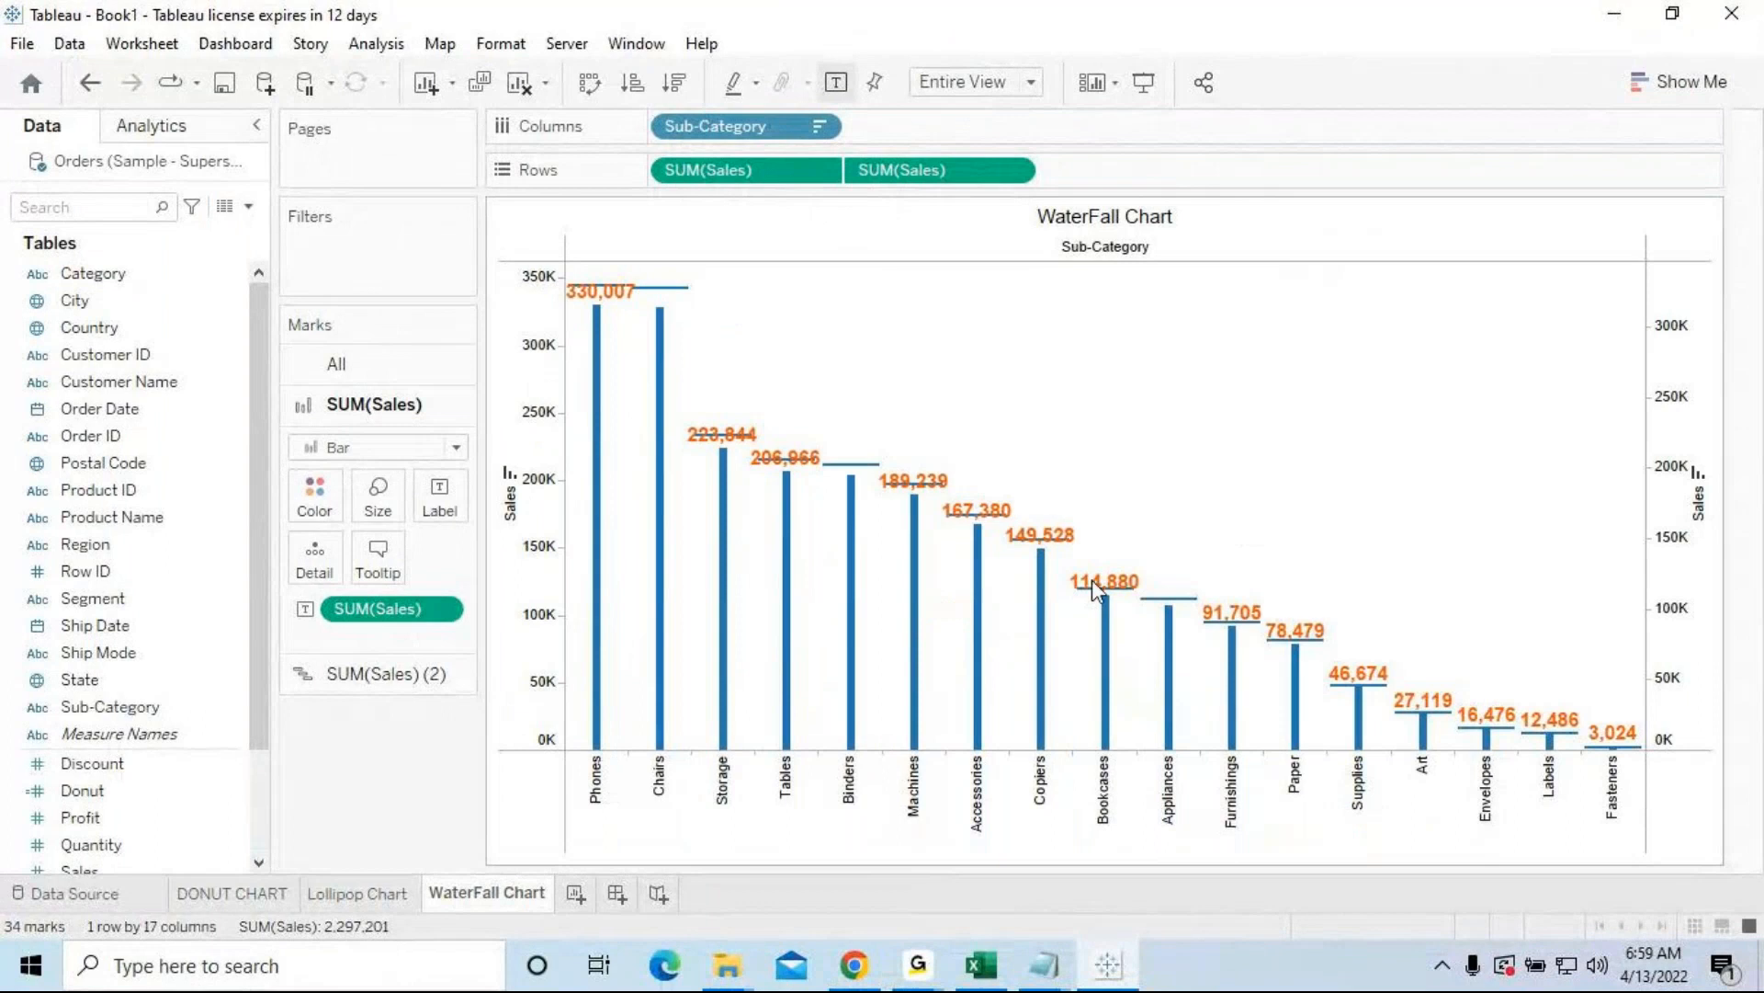
{"action": "left_click", "coordinate": [918, 965]}
{"action": "left_click", "coordinate": [1026, 905]}
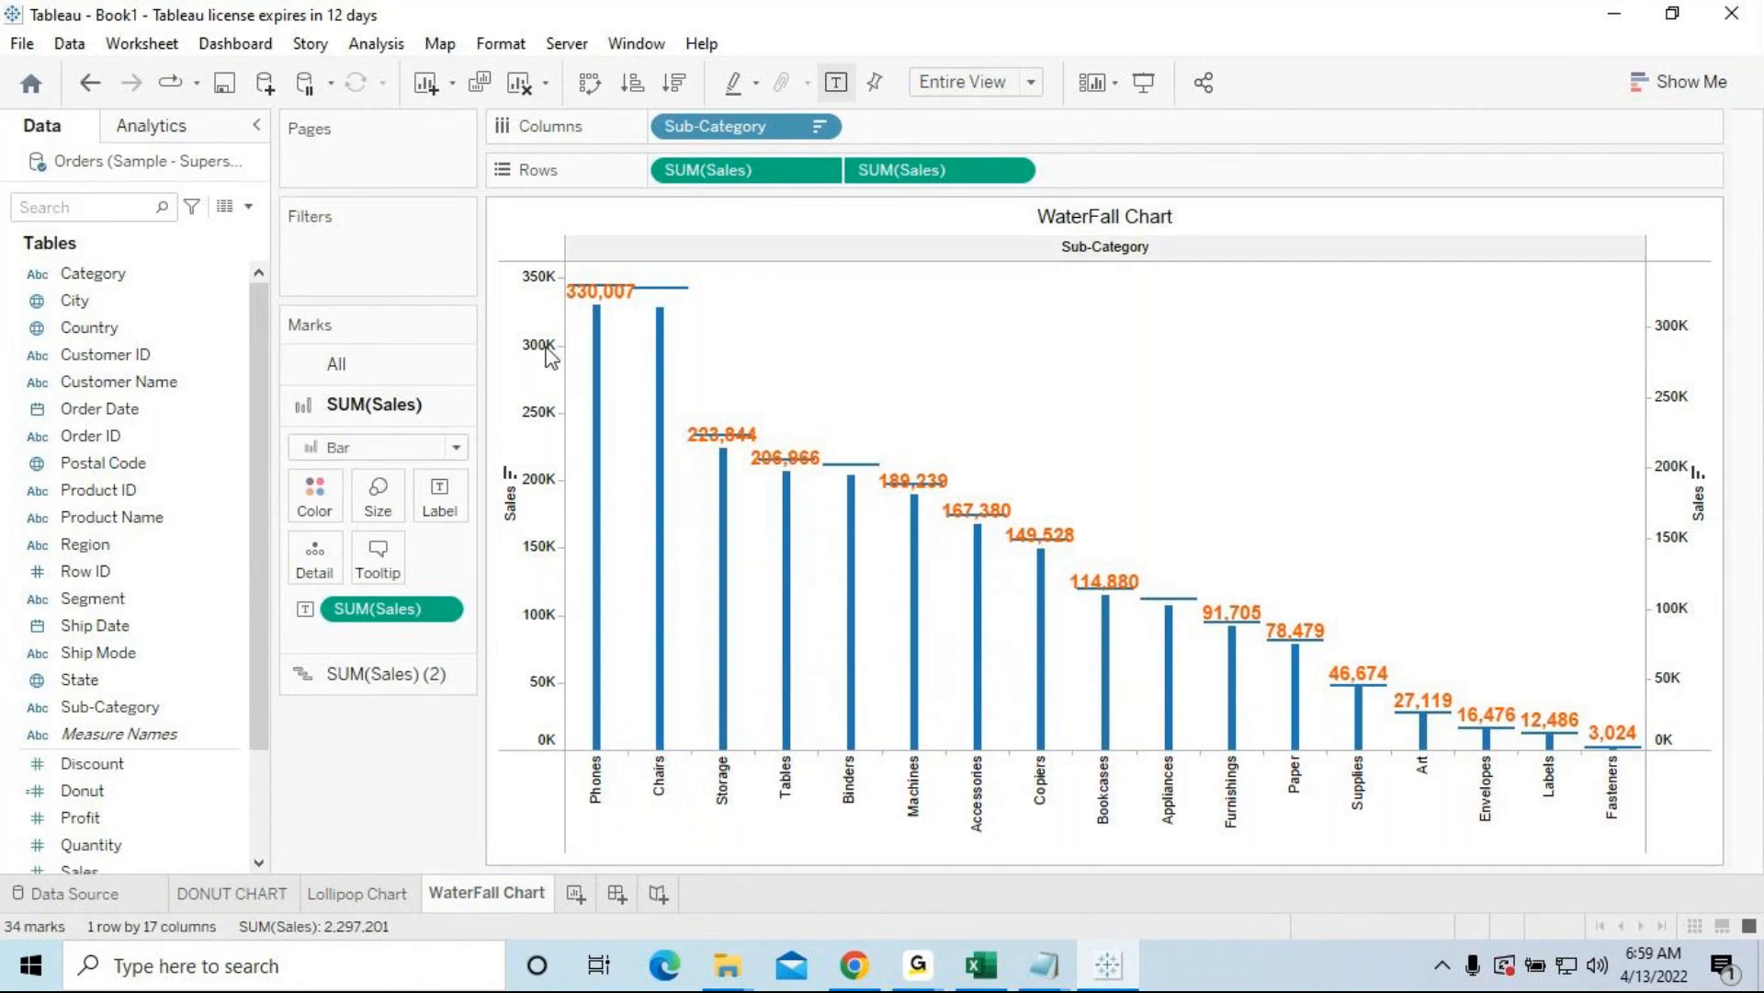
Step: Colour the bars of the first SUM(Sales) measure light yellow
{"action": "left_click", "coordinate": [377, 405]}
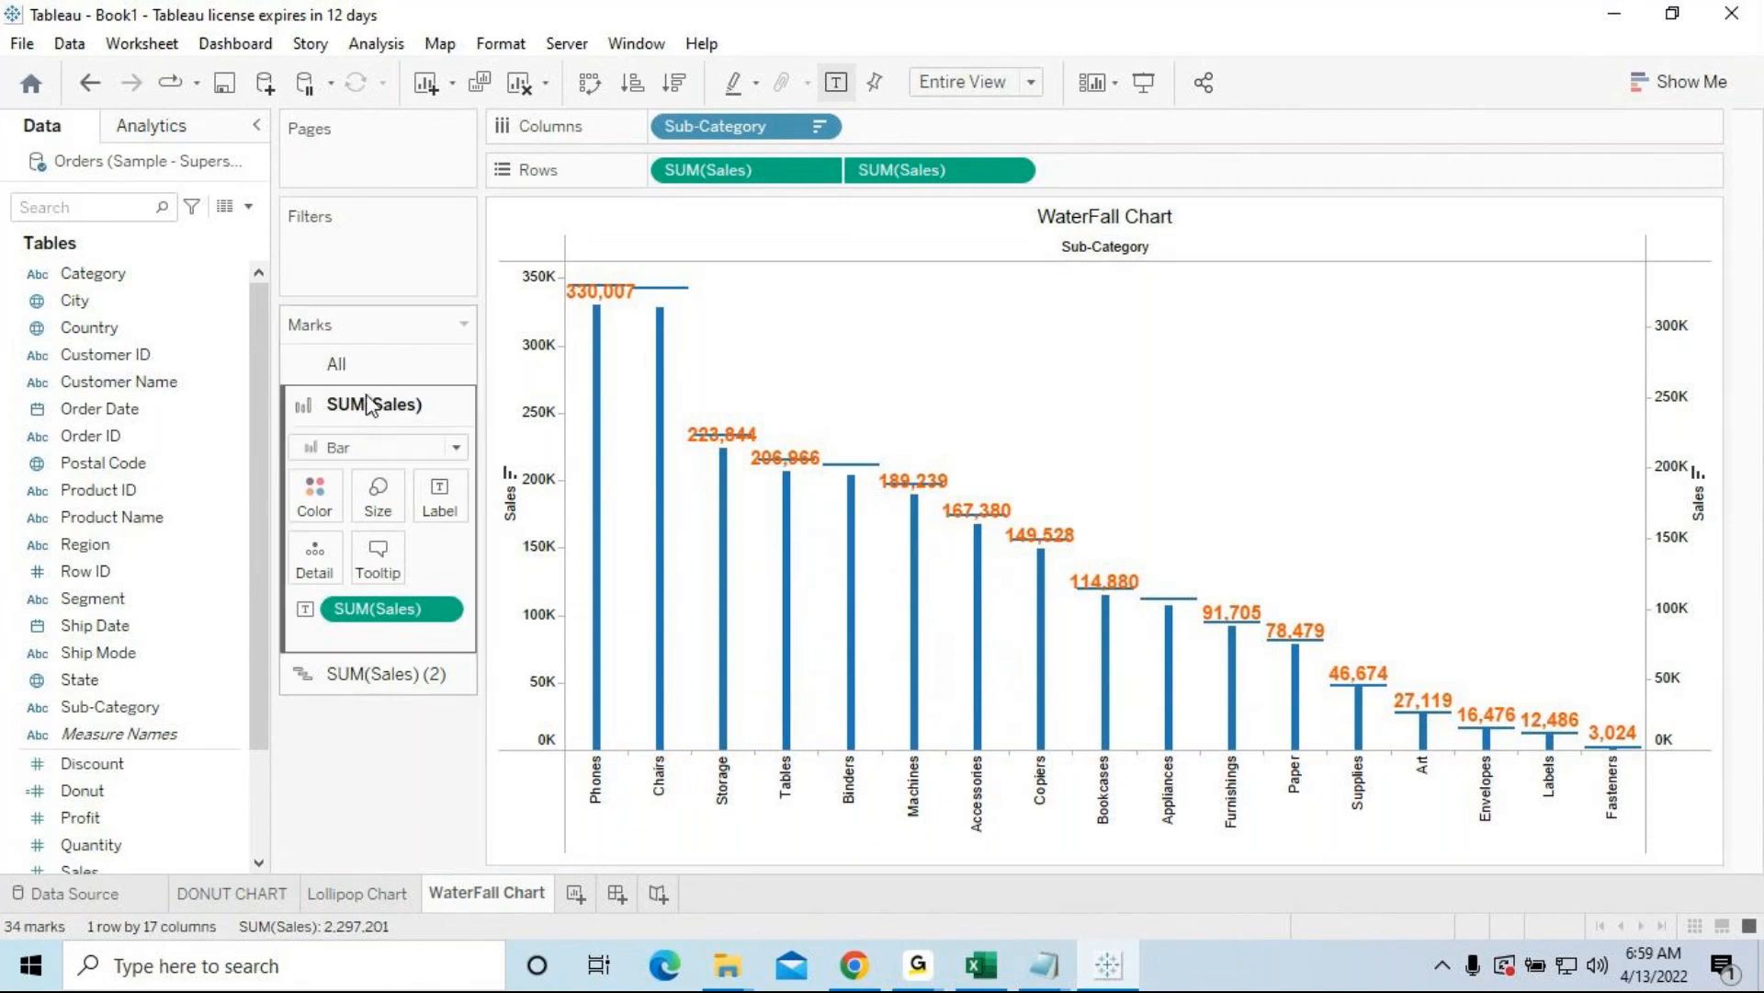
{"action": "left_click", "coordinate": [315, 501]}
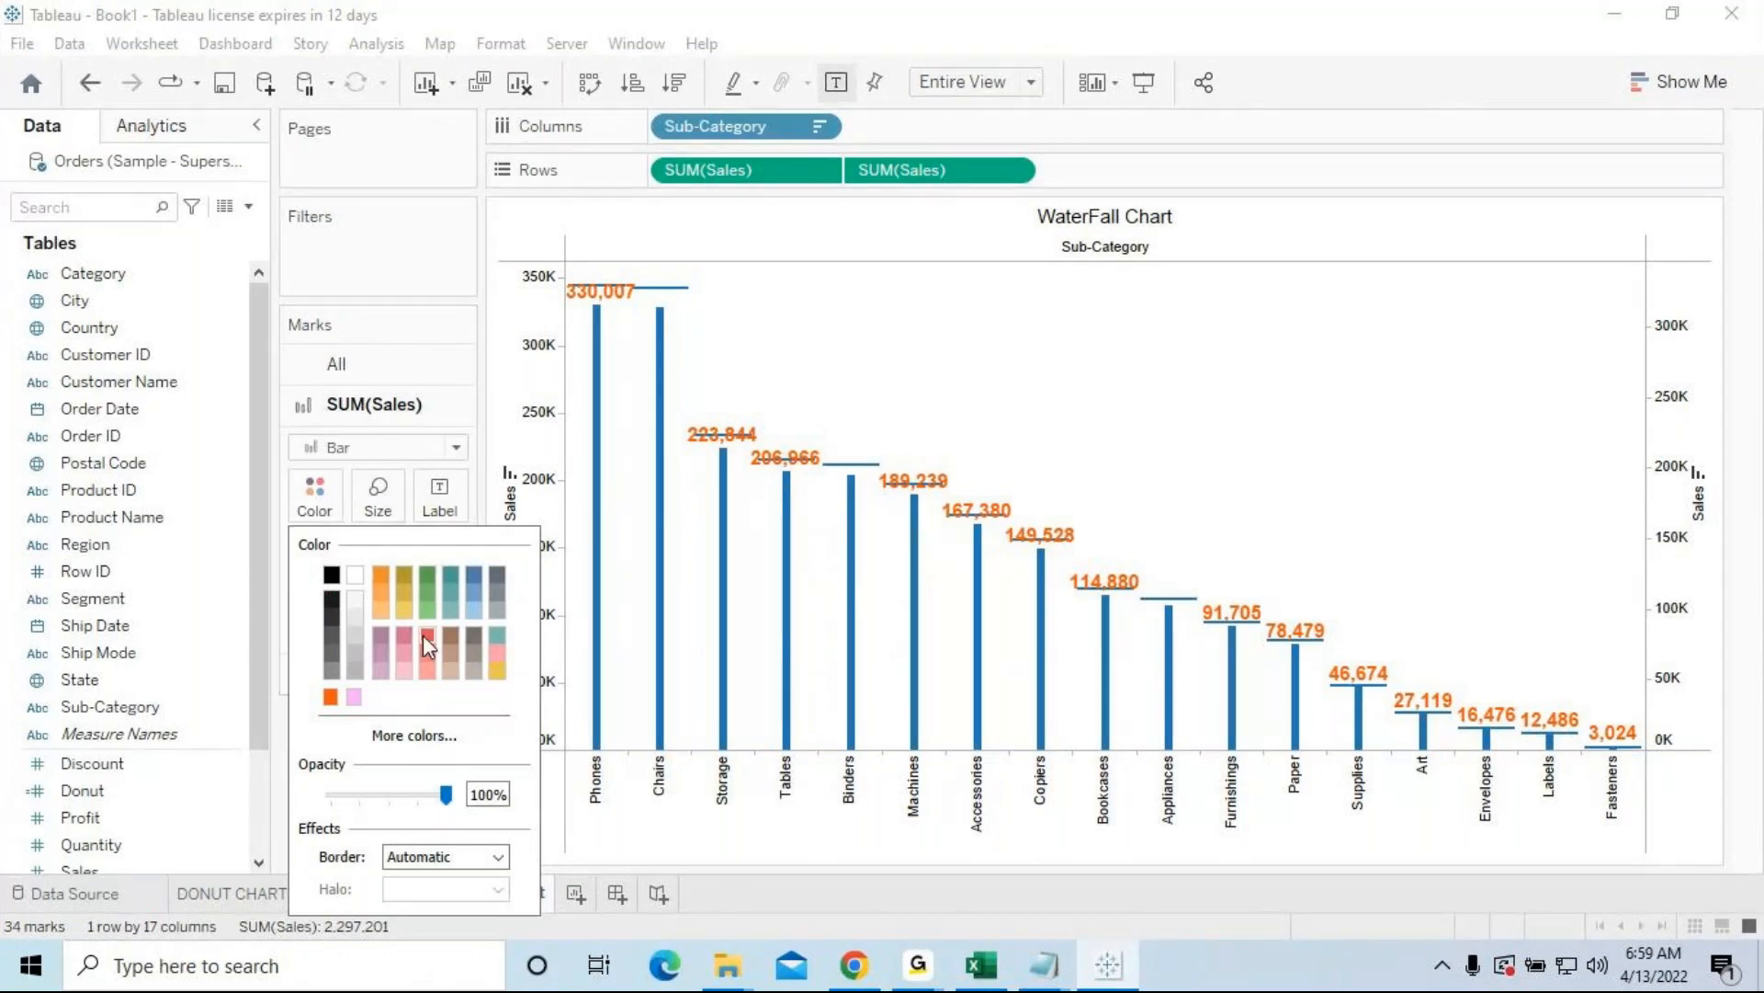
{"action": "left_click", "coordinate": [401, 613]}
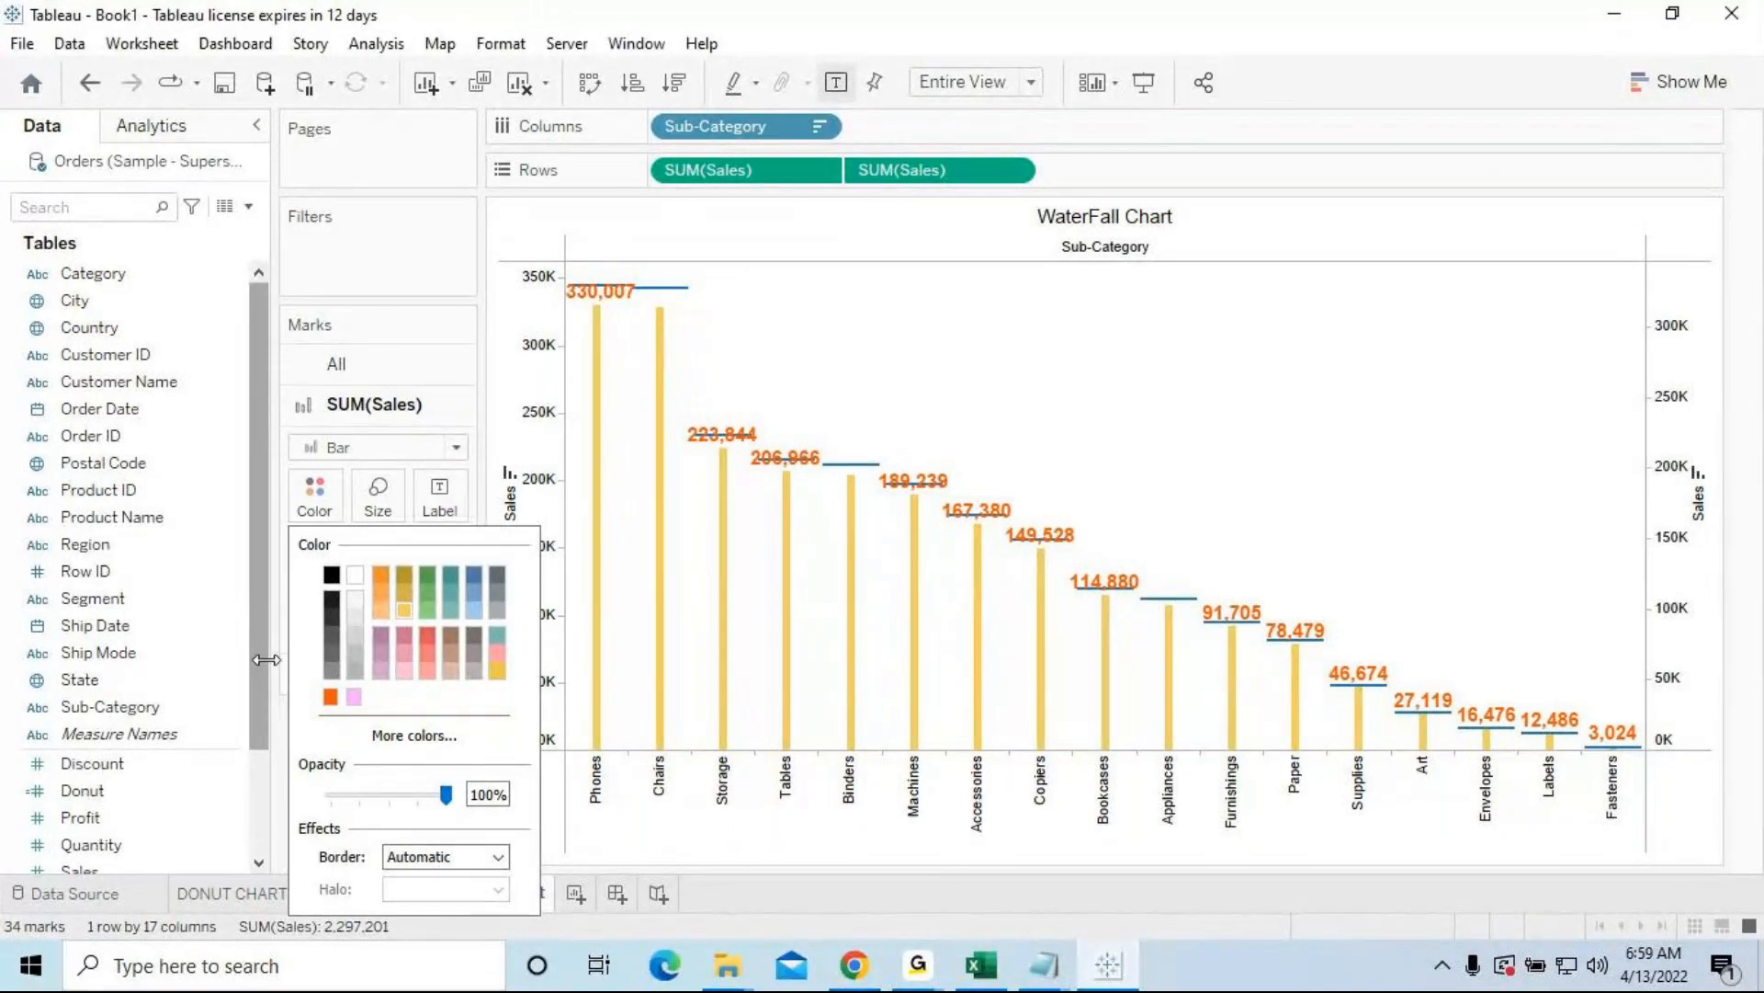
{"action": "left_click", "coordinate": [1299, 257]}
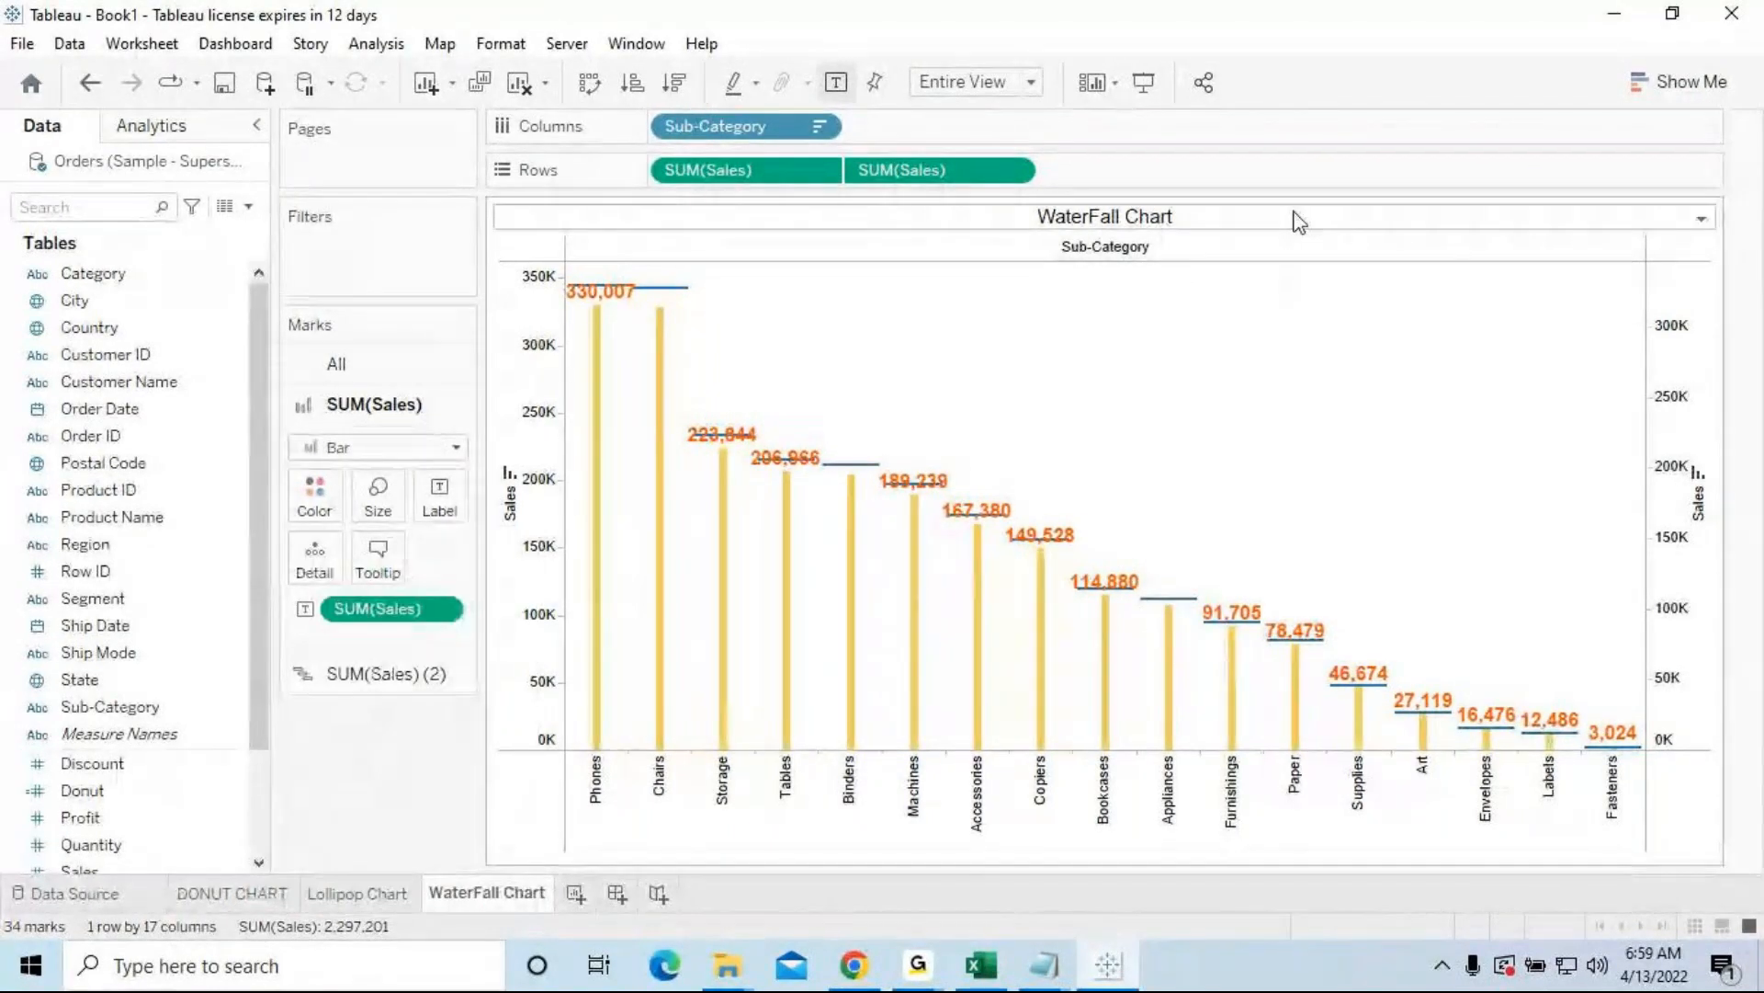
Step: Replace the waterfall chart's sheet-name title with the text "WATER FALL CHART- SUBCATEGORY [ SALES]"
{"action": "double_click", "coordinate": [1050, 221]}
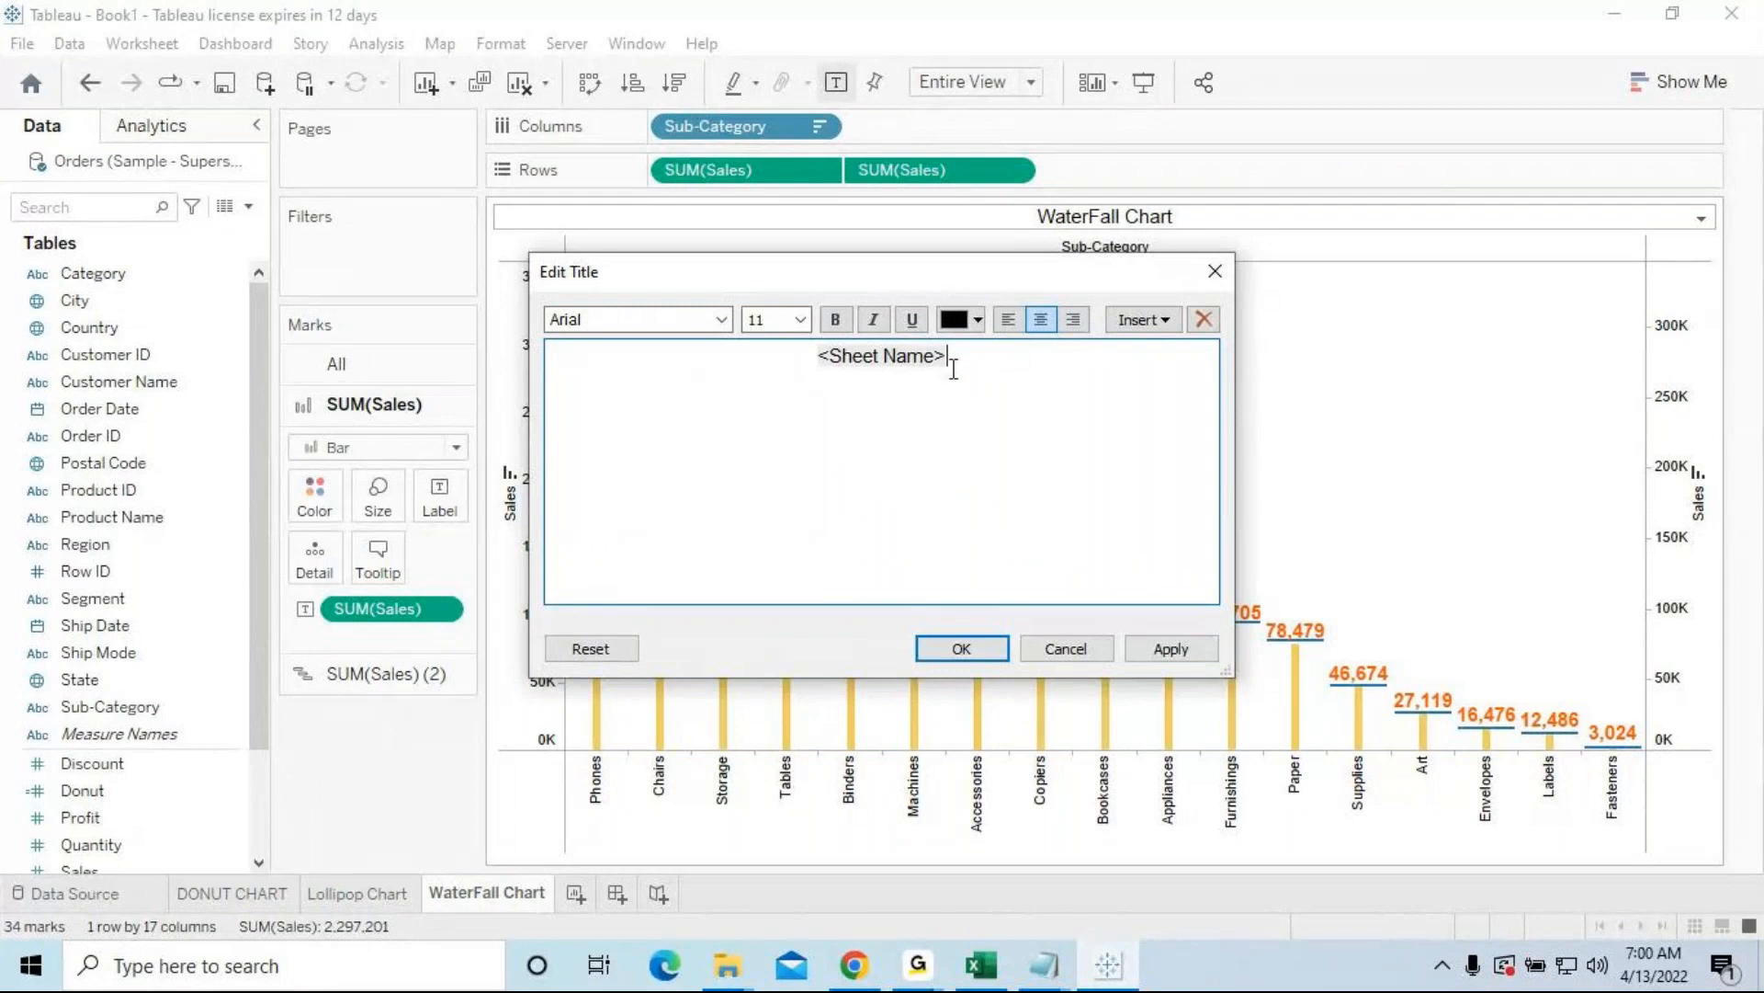
{"action": "key", "text": "BackSpace"}
{"action": "key", "text": "BackSpace"}
{"action": "key", "text": "BackSpace"}
{"action": "key", "text": "BackSpace"}
{"action": "key", "text": "BackSpace"}
{"action": "key", "text": "BackSpace"}
{"action": "key", "text": "BackSpace"}
{"action": "key", "text": "BackSpace"}
{"action": "key", "text": "BackSpace"}
{"action": "key", "text": "BackSpace"}
{"action": "key", "text": "BackSpace"}
{"action": "key", "text": "BackSpace"}
{"action": "type", "text": "WATER FALL CHART-"}
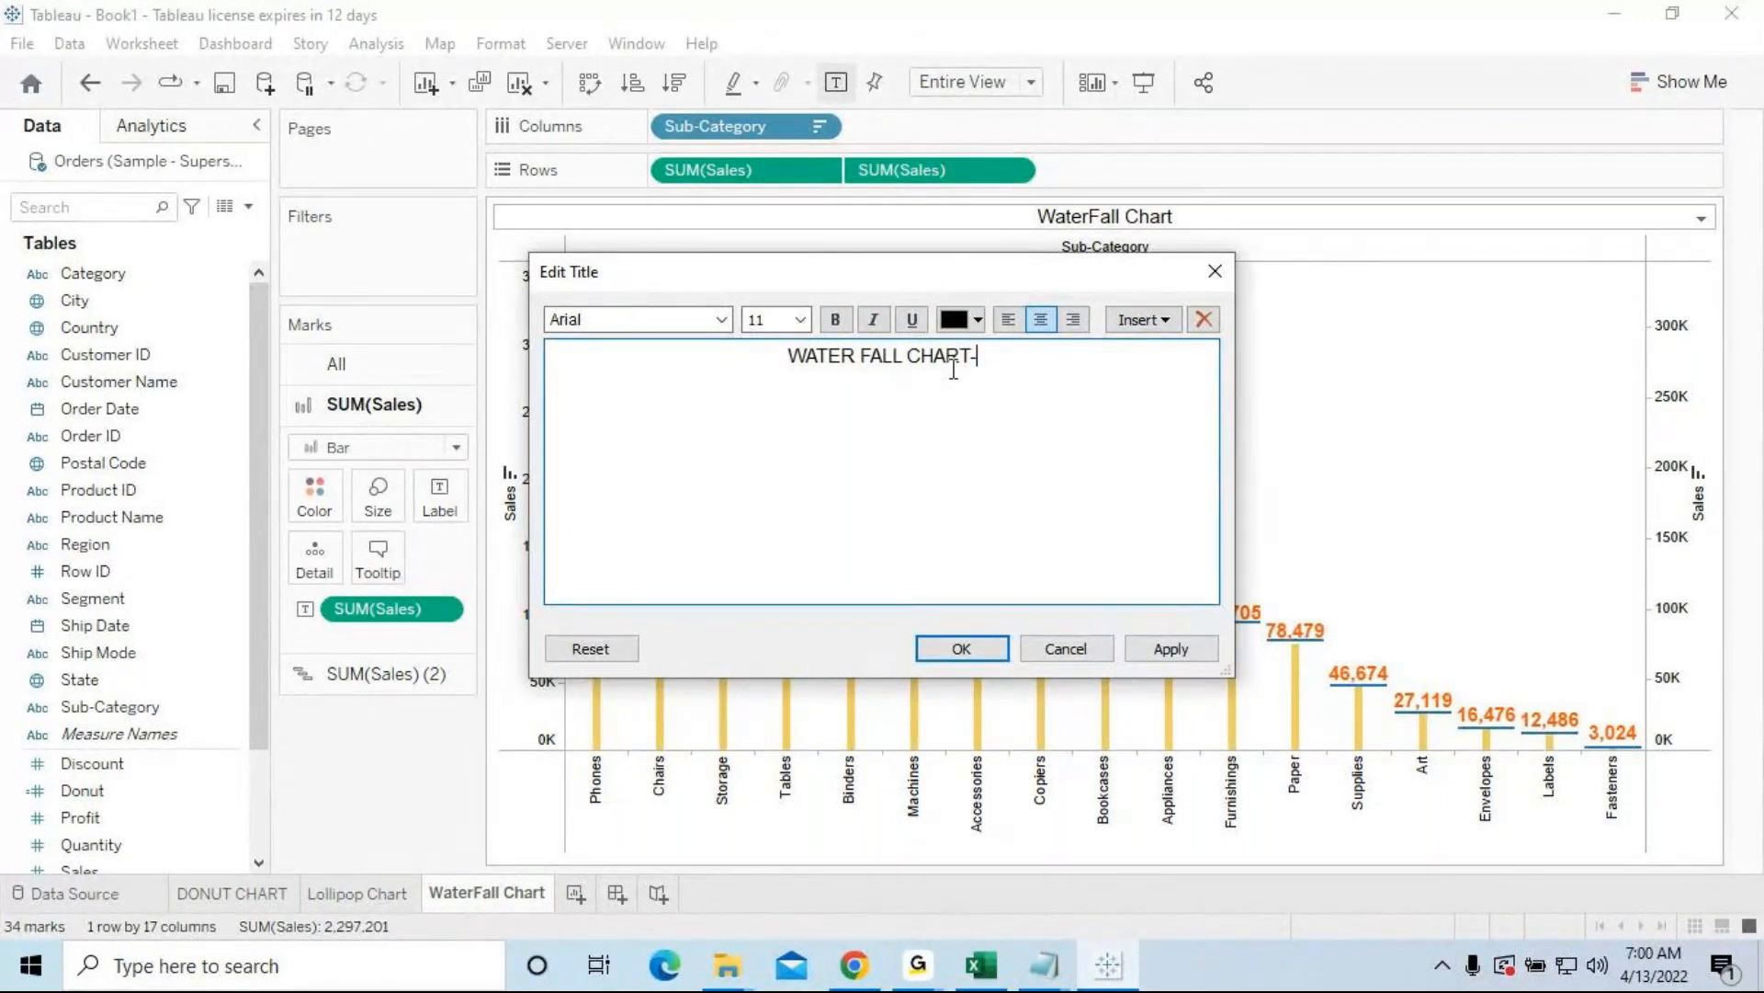
{"action": "type", "text": " SUBCAT"}
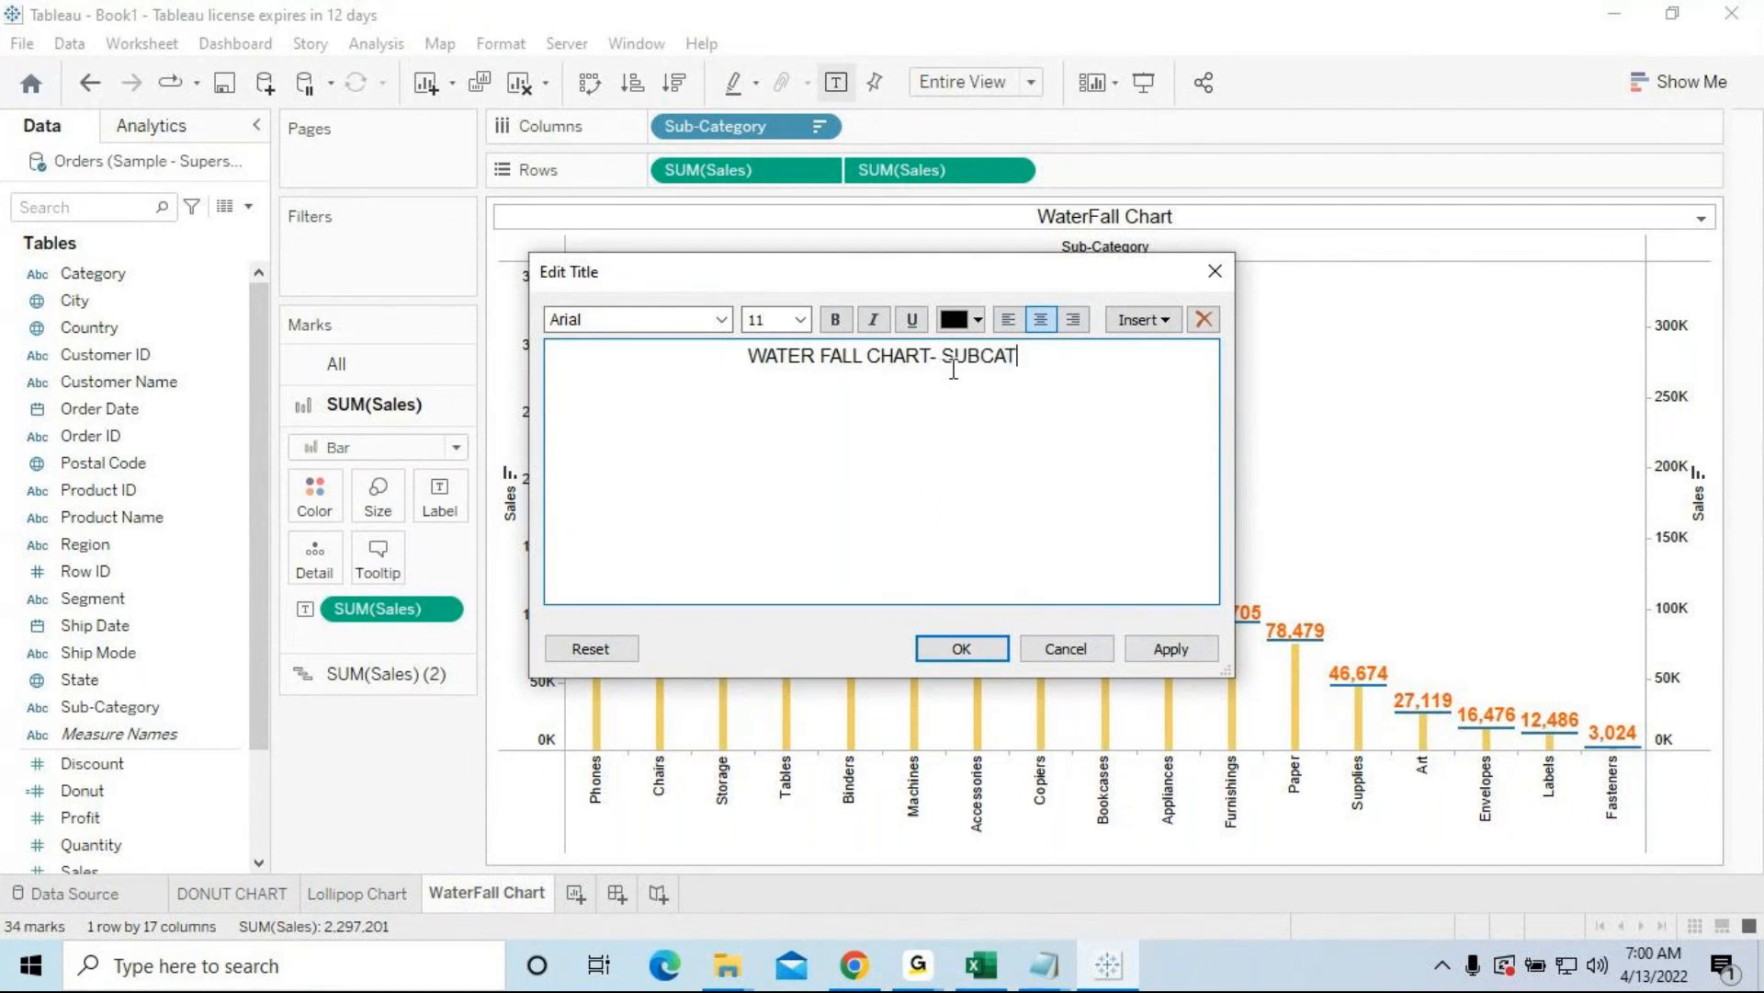
{"action": "type", "text": "EGORY [ SALES]"}
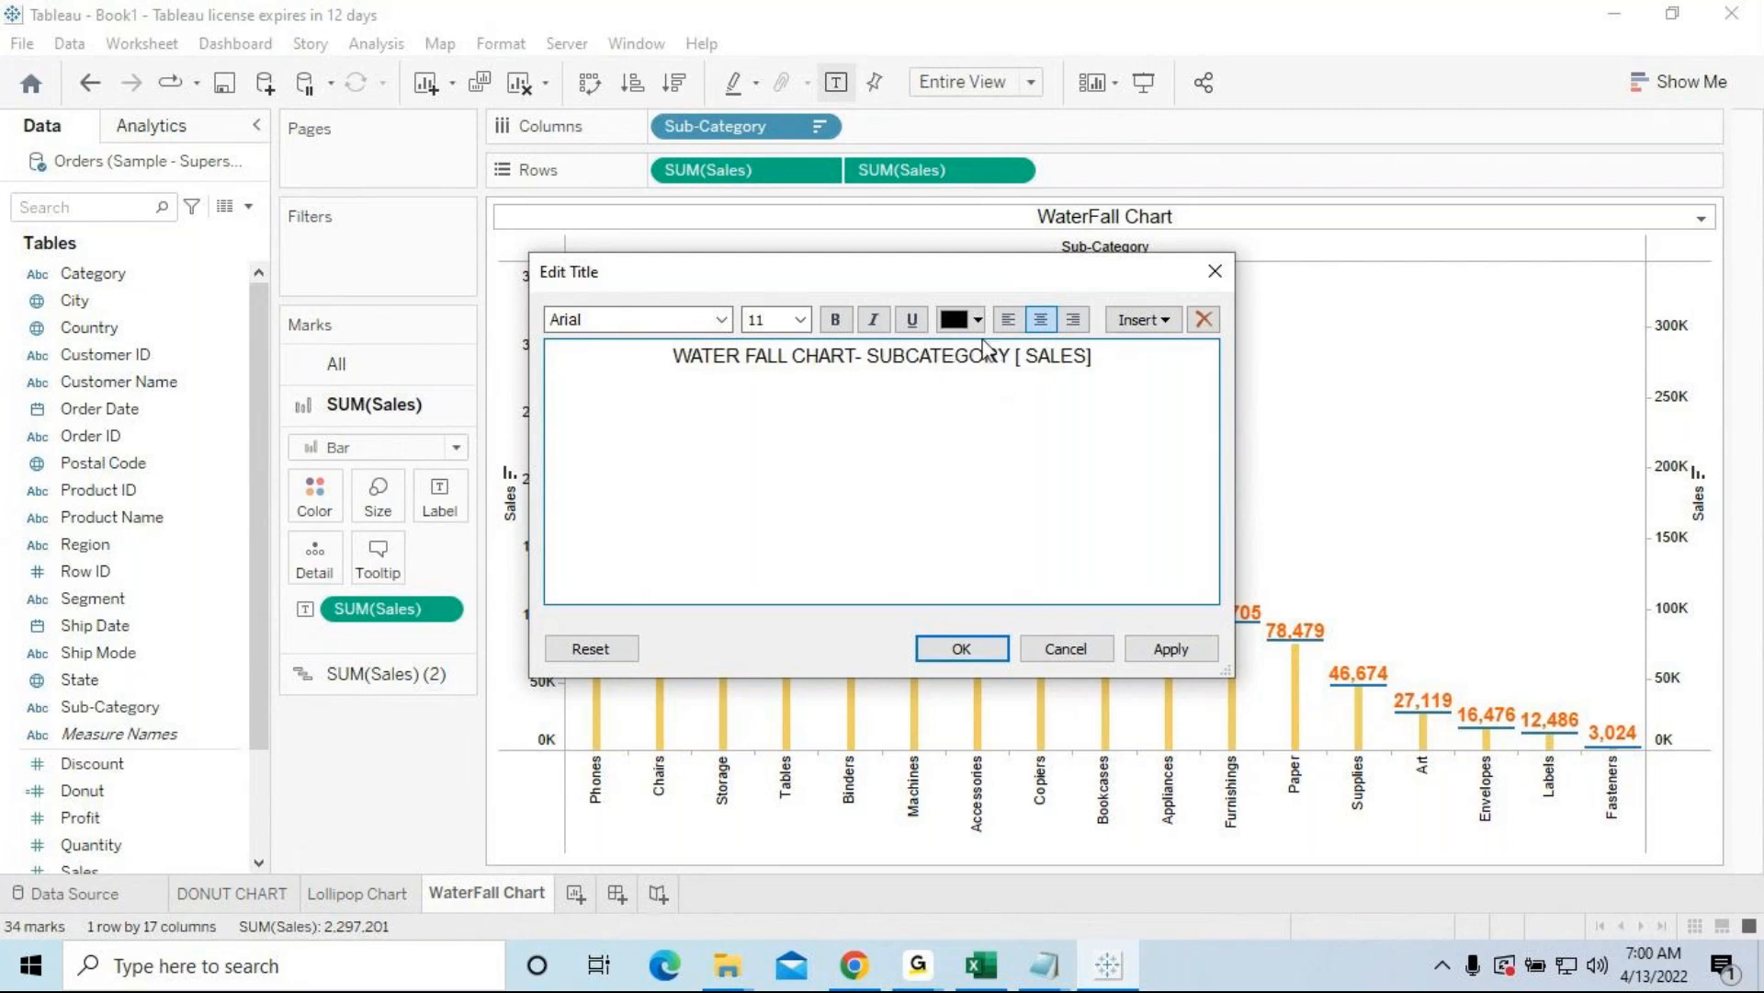
Step: Make the whole new chart title bold and apply it to the worksheet
{"action": "left_click", "coordinate": [980, 323]}
{"action": "left_click", "coordinate": [978, 349]}
{"action": "left_click_drag", "start_coordinate": [1123, 362], "coordinate": [656, 349]}
{"action": "left_click", "coordinate": [838, 322]}
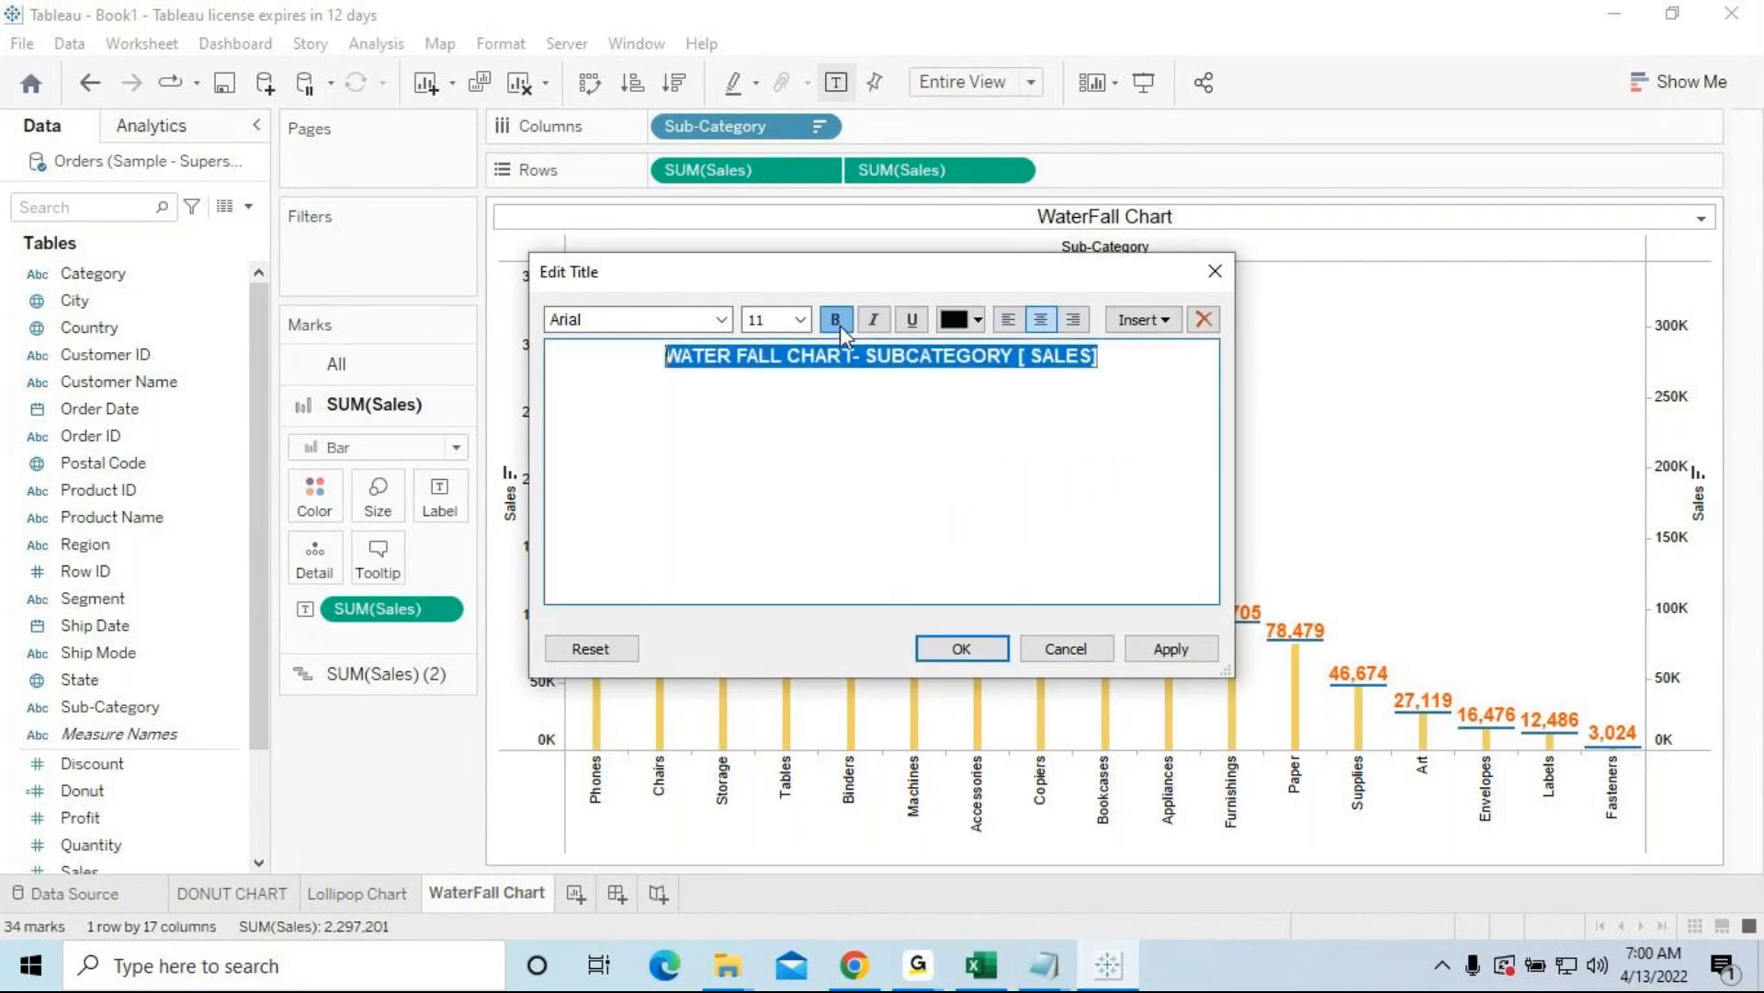
{"action": "left_click", "coordinate": [1165, 649]}
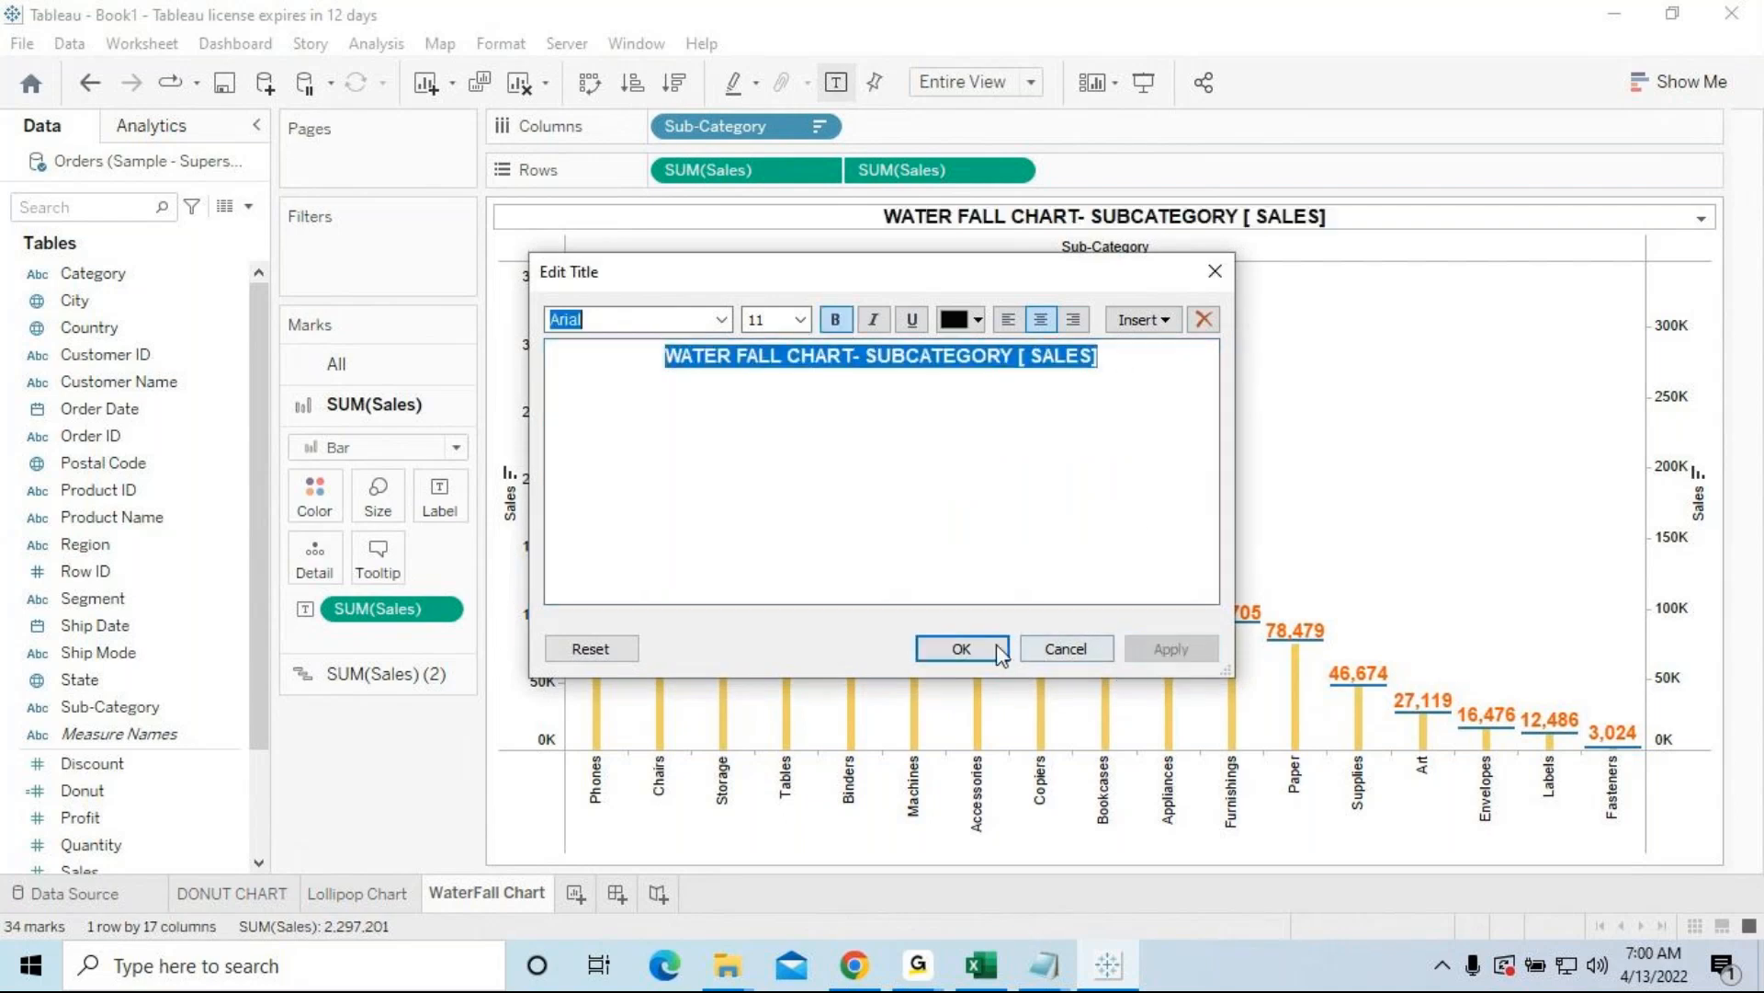
{"action": "left_click", "coordinate": [958, 650]}
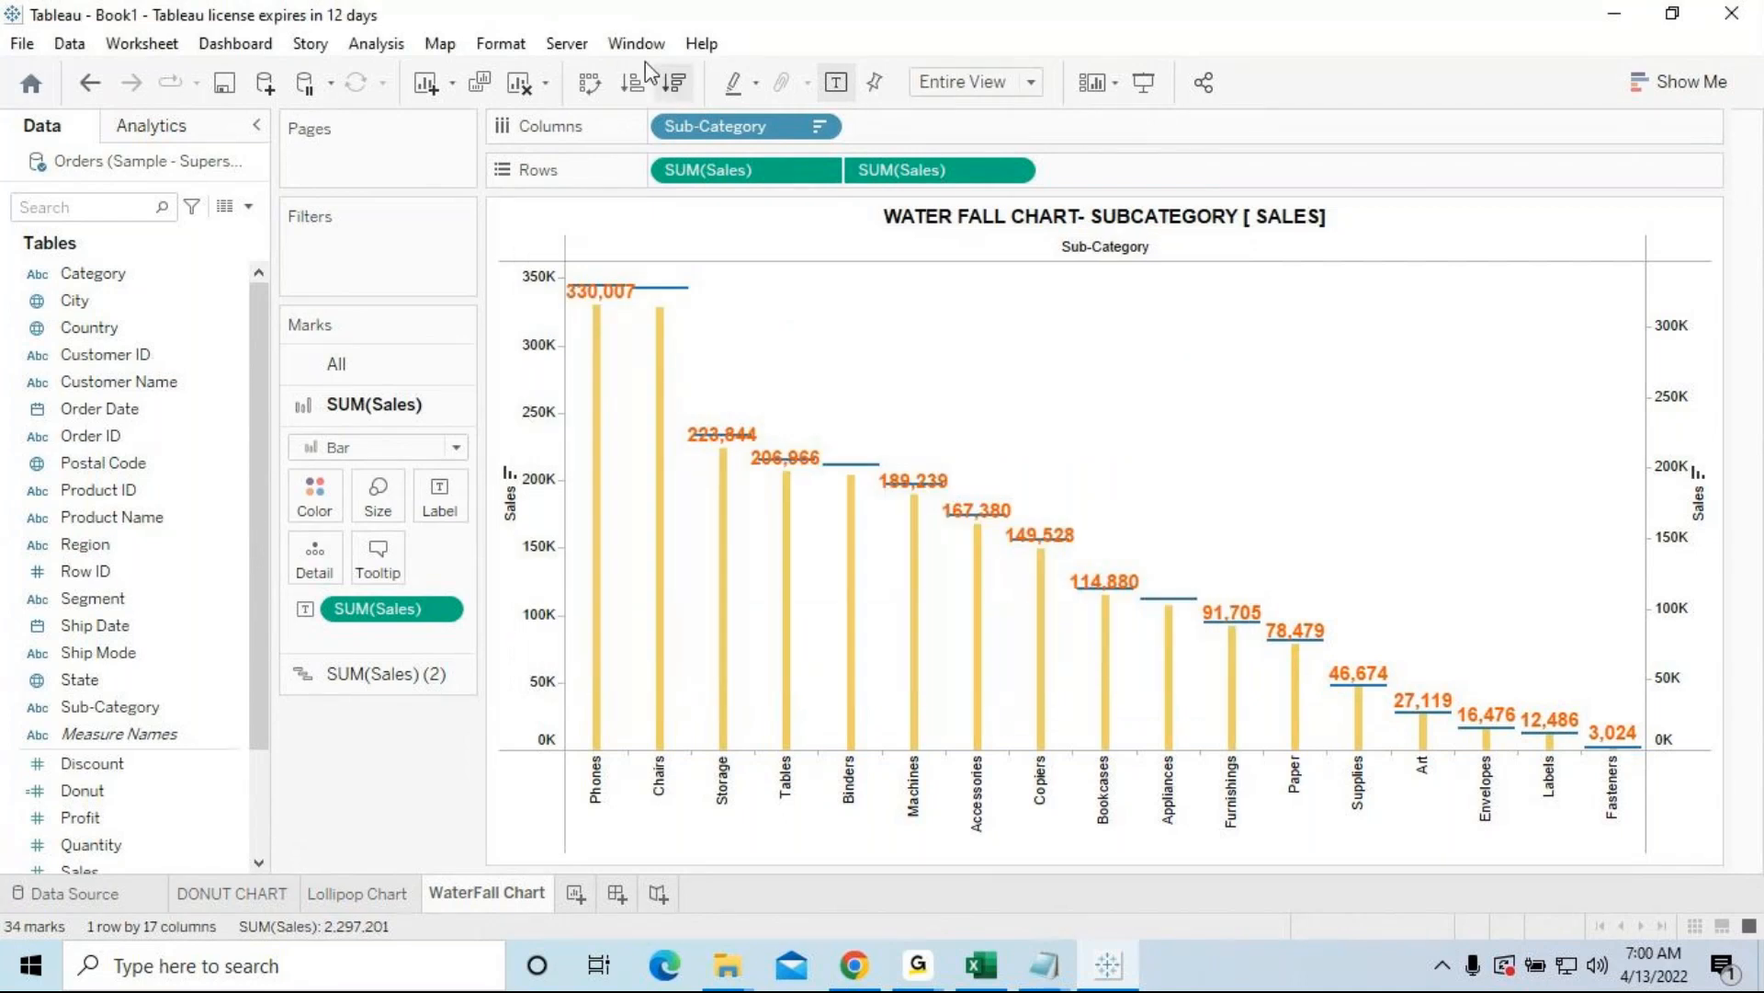
Step: Set the default worksheet shading of the waterfall chart to black
{"action": "left_click", "coordinate": [501, 43]}
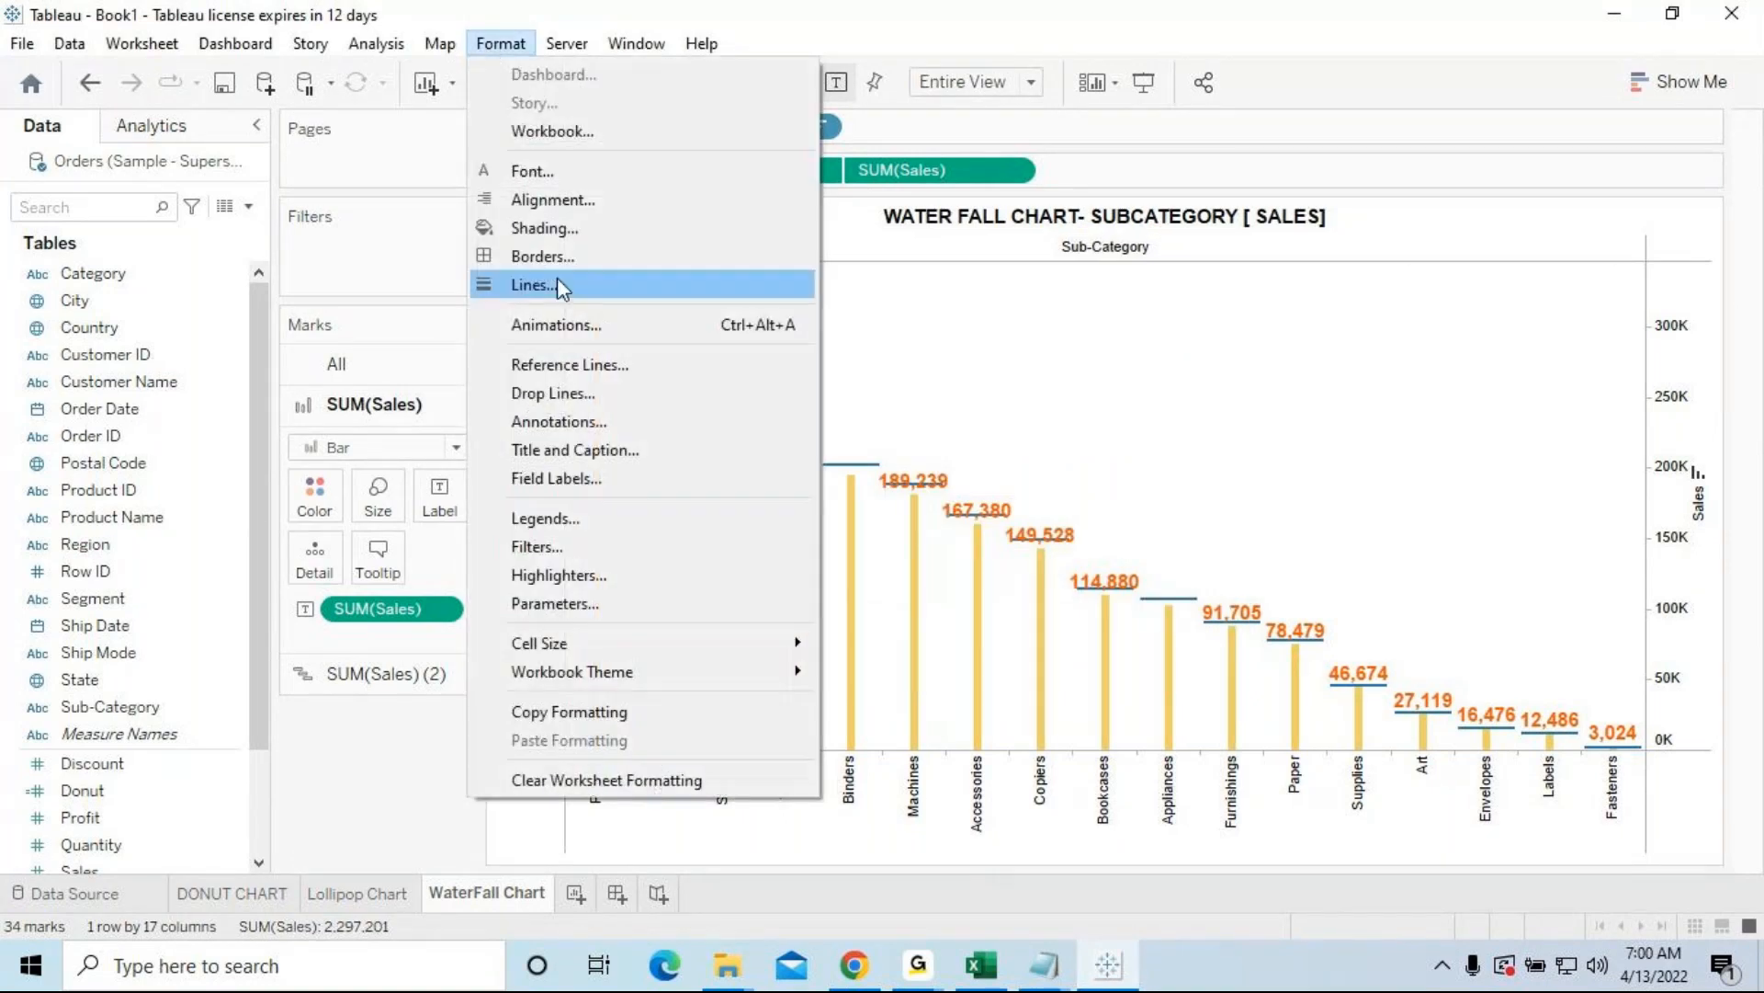
{"action": "left_click", "coordinate": [570, 228]}
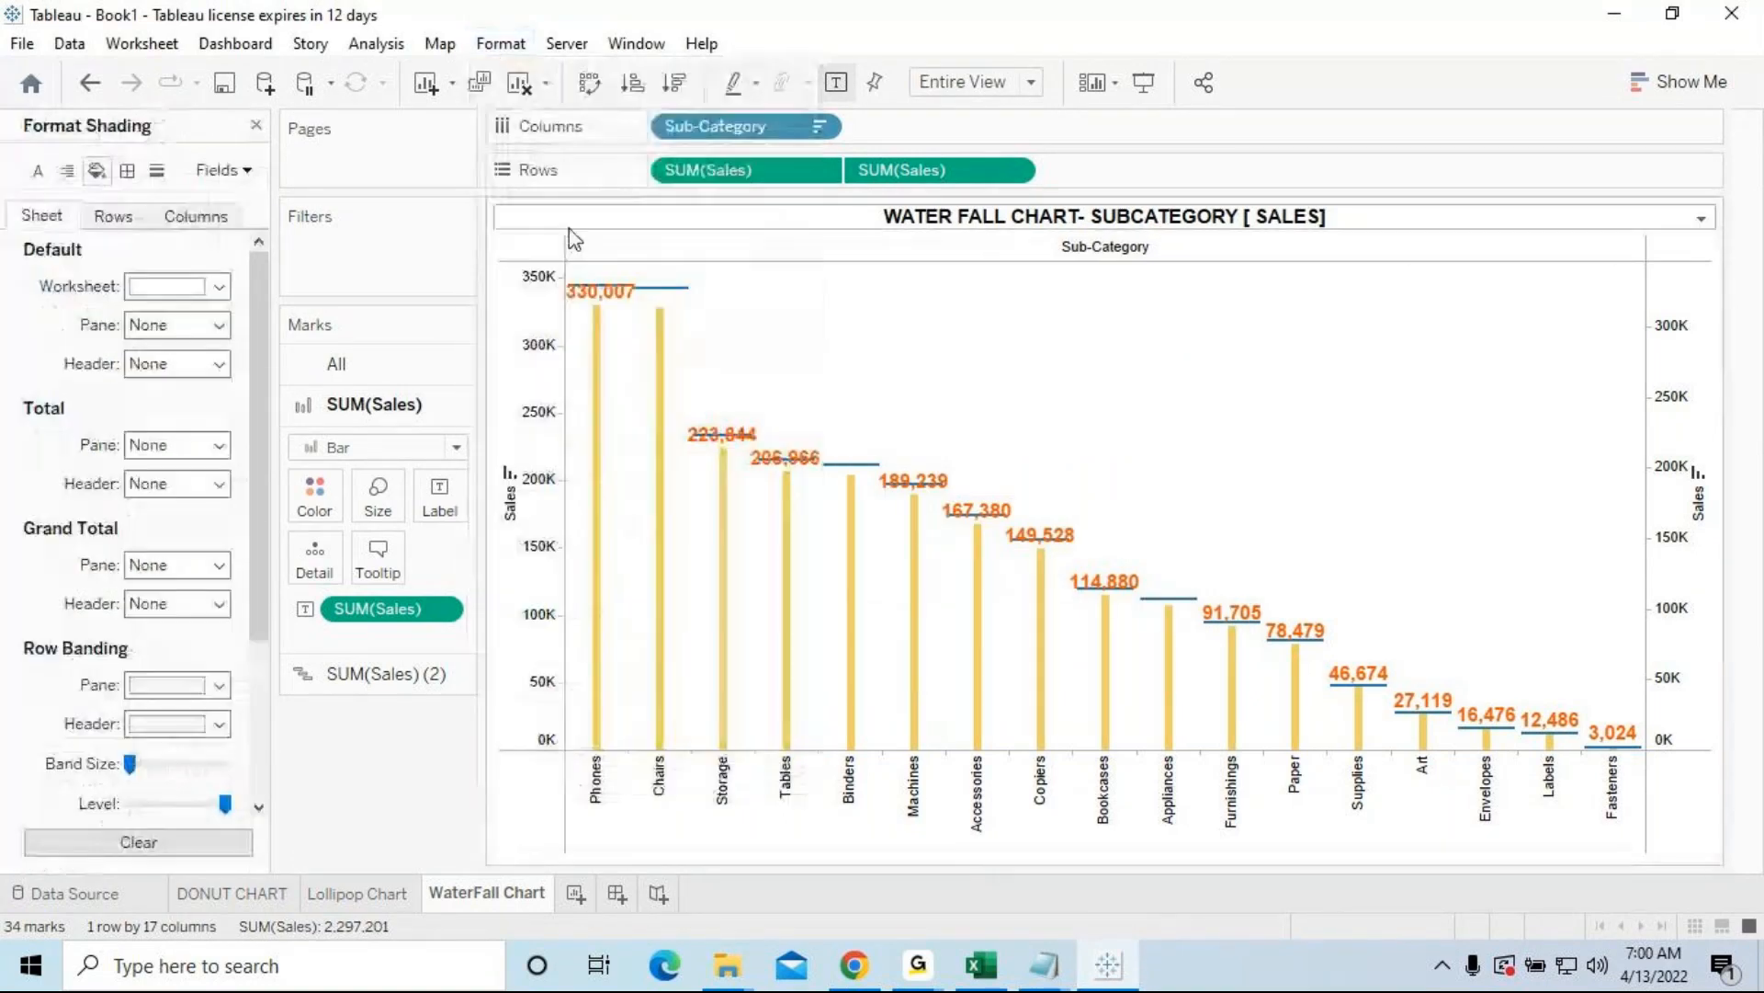
{"action": "left_click", "coordinate": [218, 286]}
{"action": "left_click", "coordinate": [143, 349]}
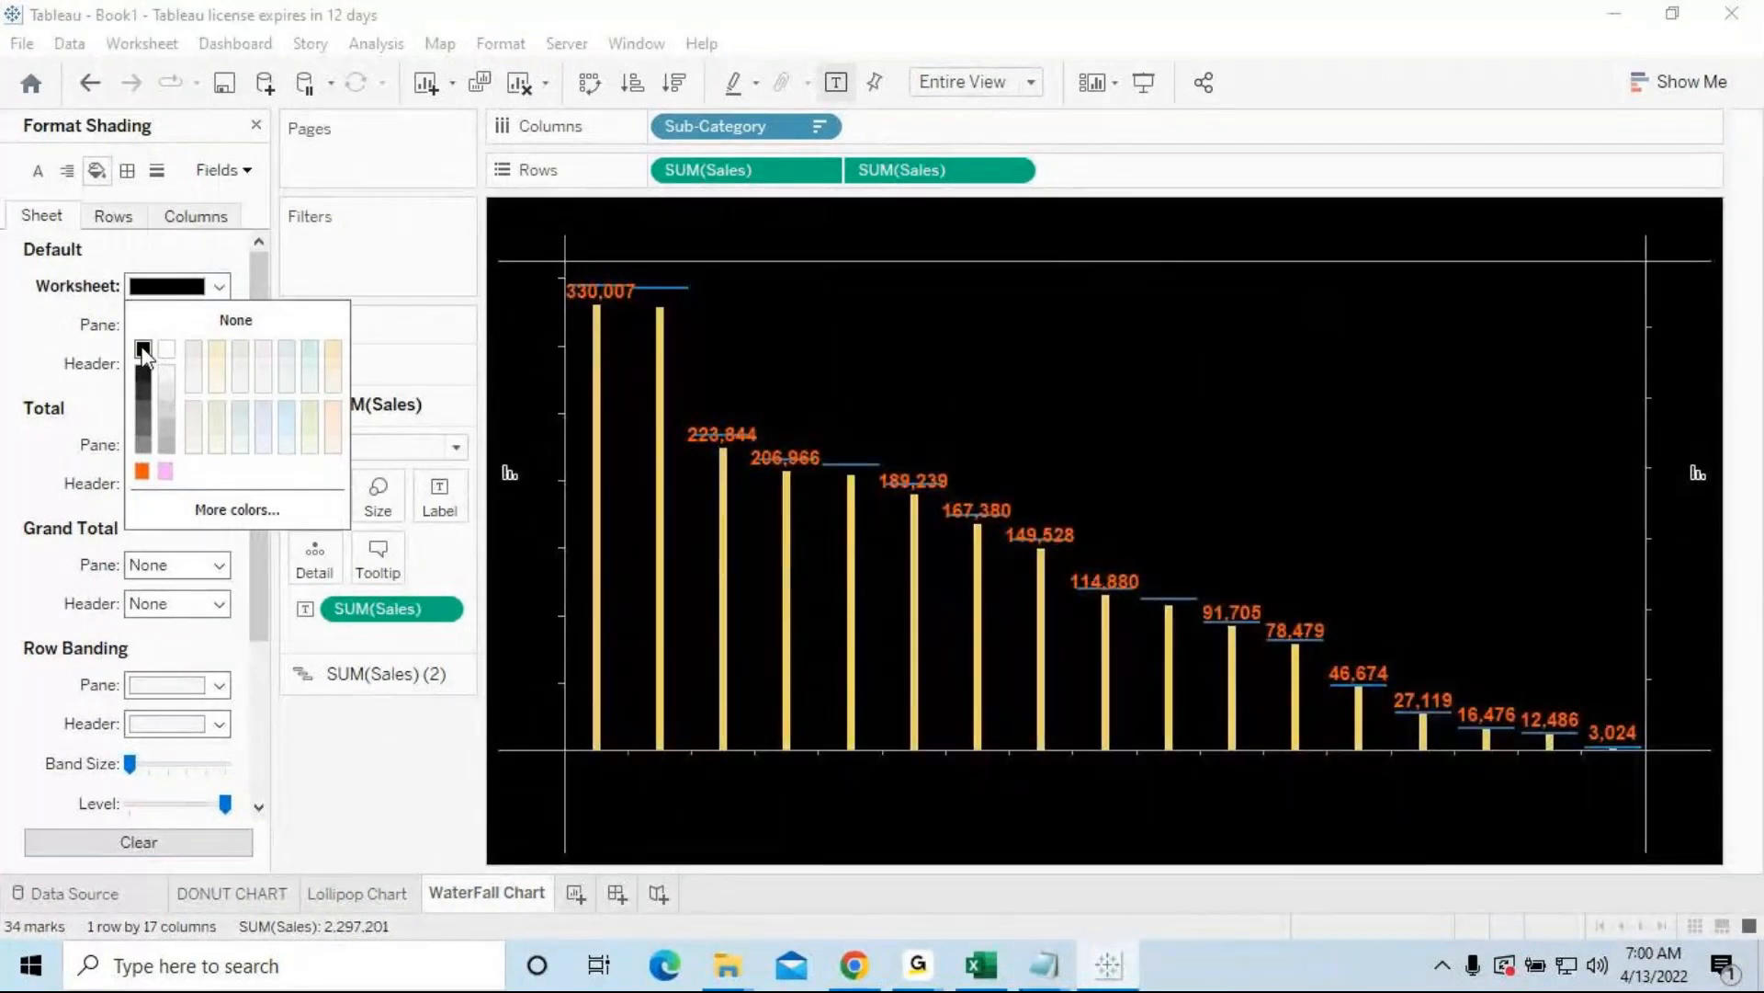
{"action": "left_click", "coordinate": [1036, 241]}
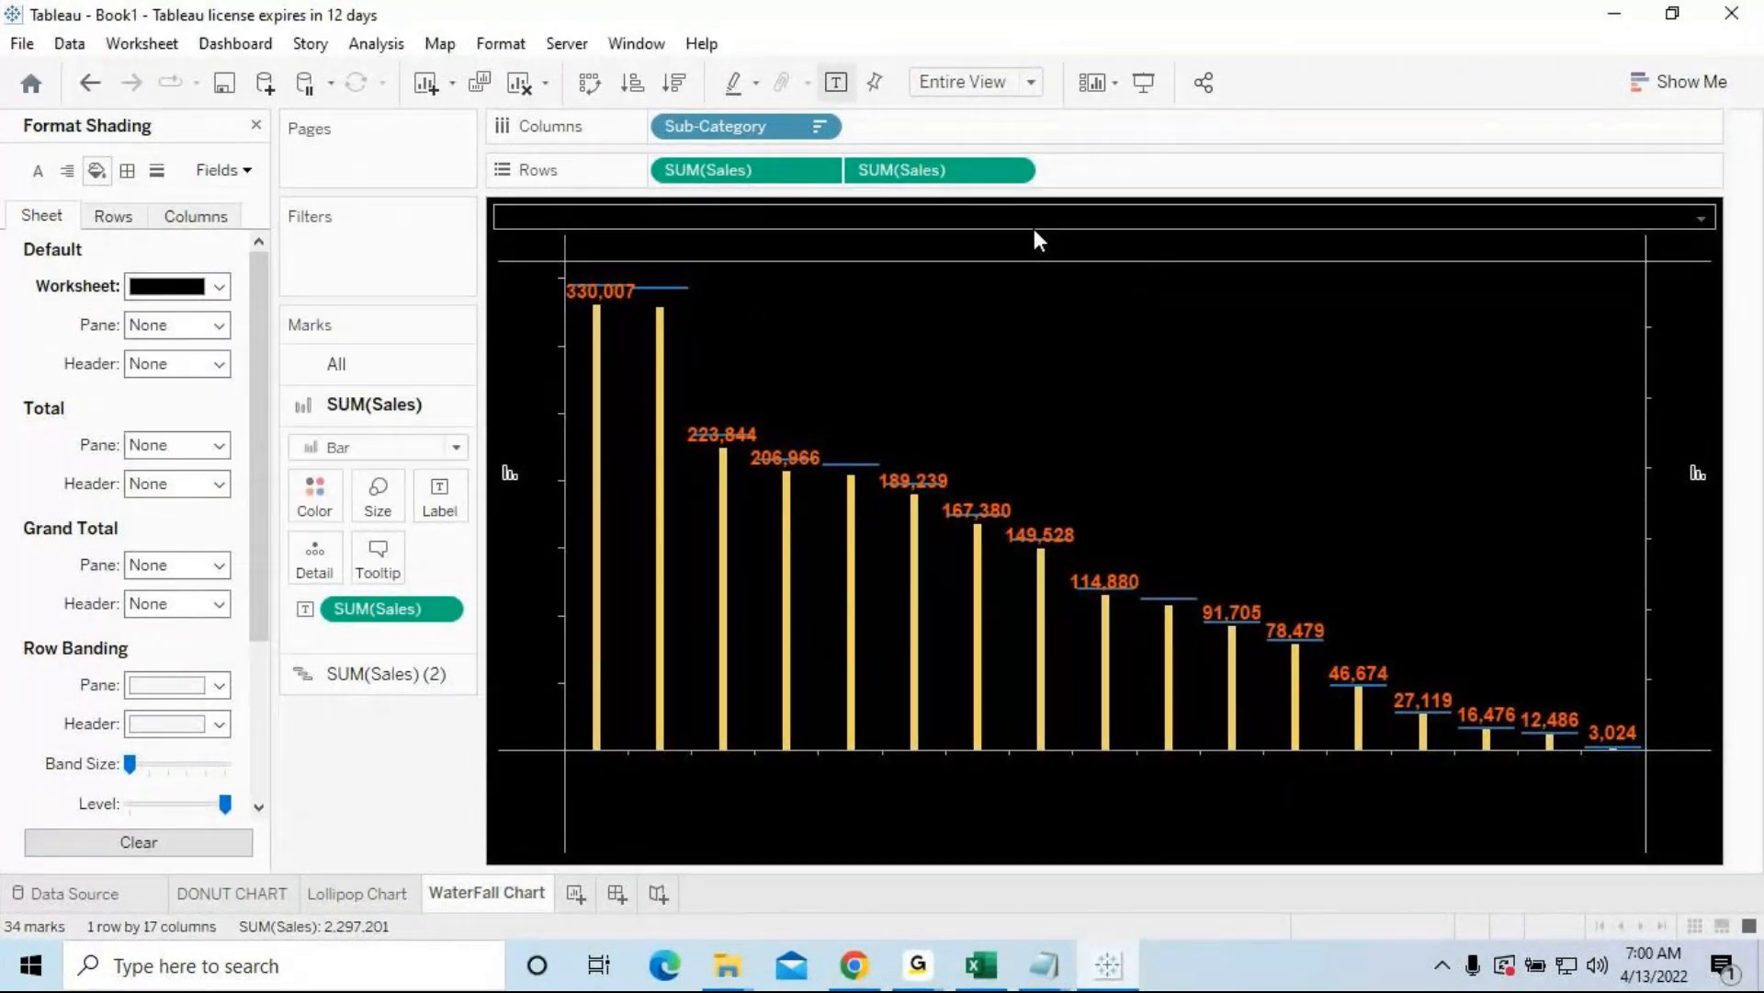
Step: Colour the chart's title text white and apply the change
{"action": "double_click", "coordinate": [1058, 223]}
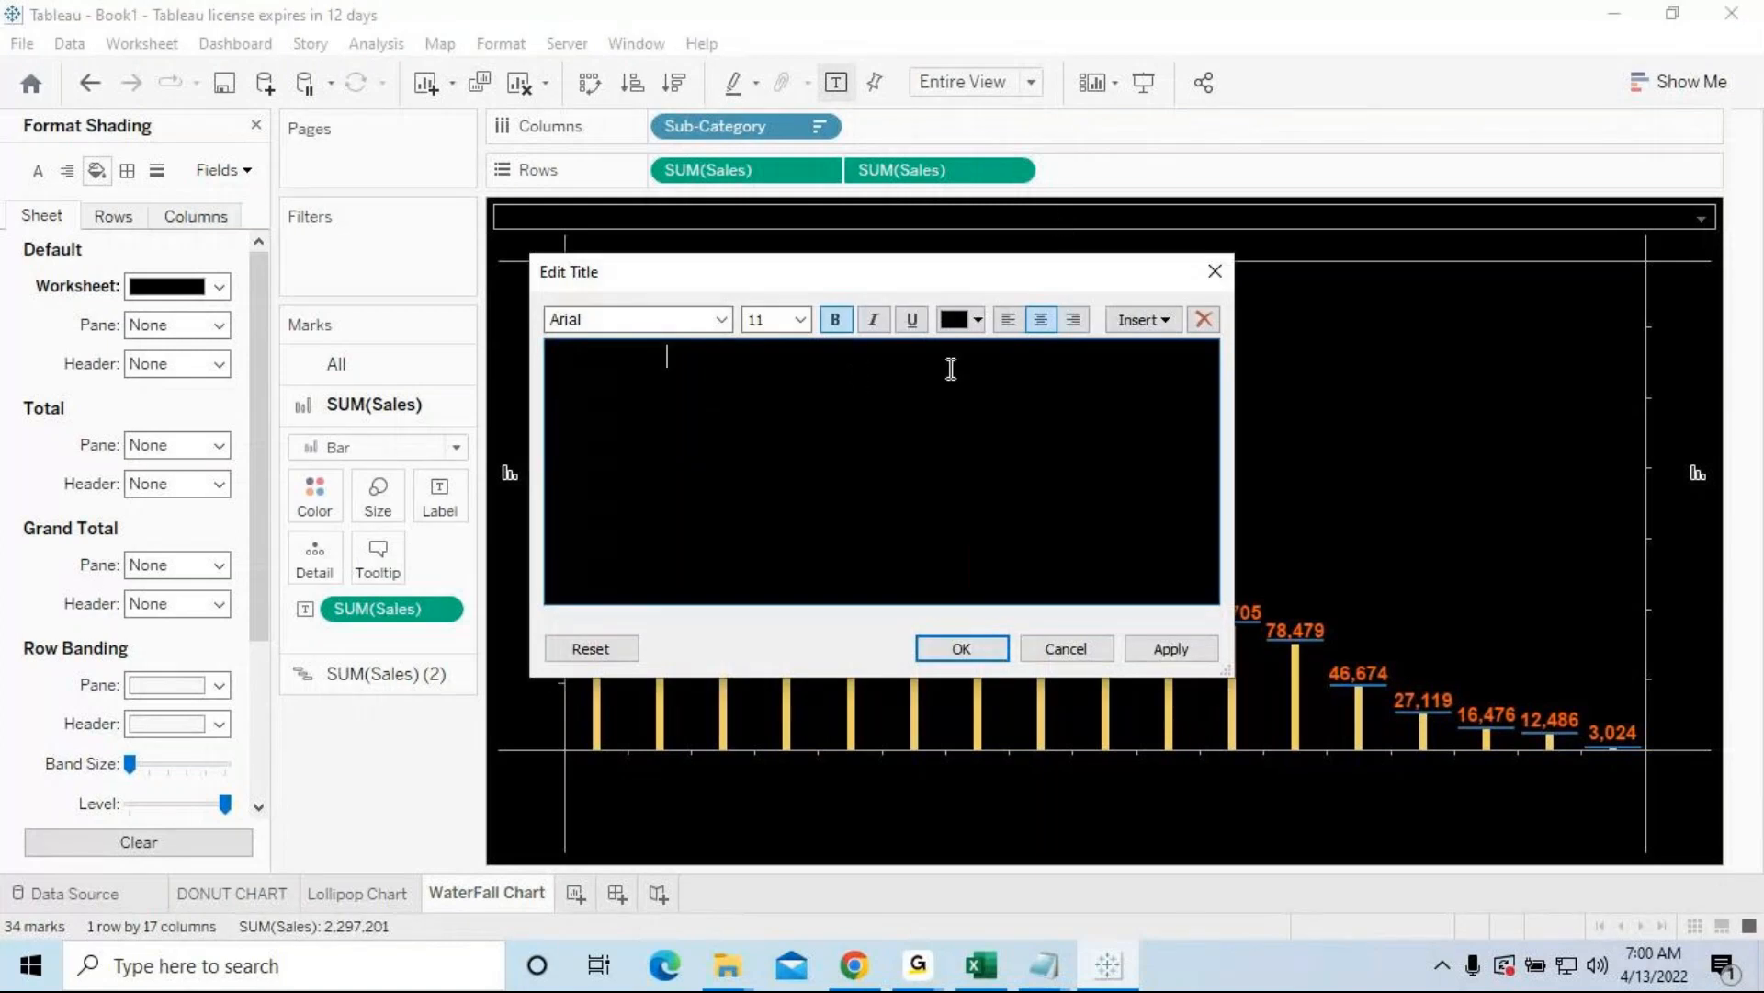
{"action": "left_click_drag", "start_coordinate": [632, 351], "coordinate": [1099, 394]}
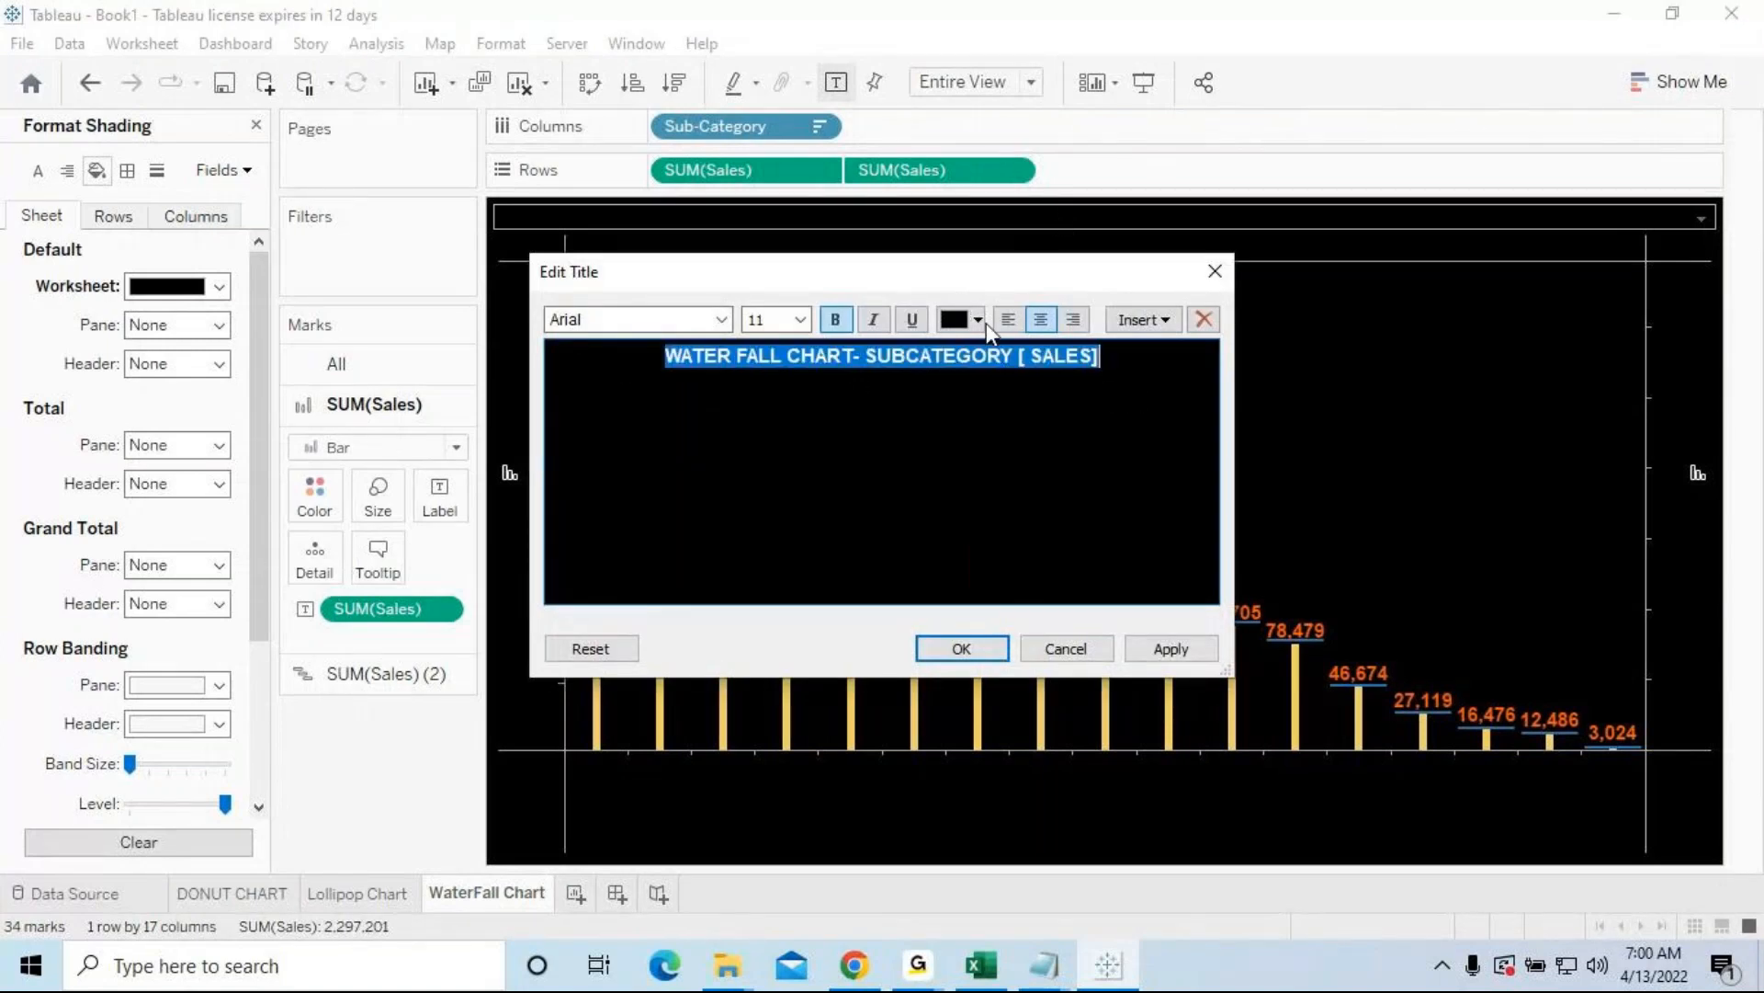
{"action": "left_click", "coordinate": [978, 319]}
{"action": "left_click", "coordinate": [947, 345]}
{"action": "left_click", "coordinate": [1177, 649]}
{"action": "left_click", "coordinate": [987, 649]}
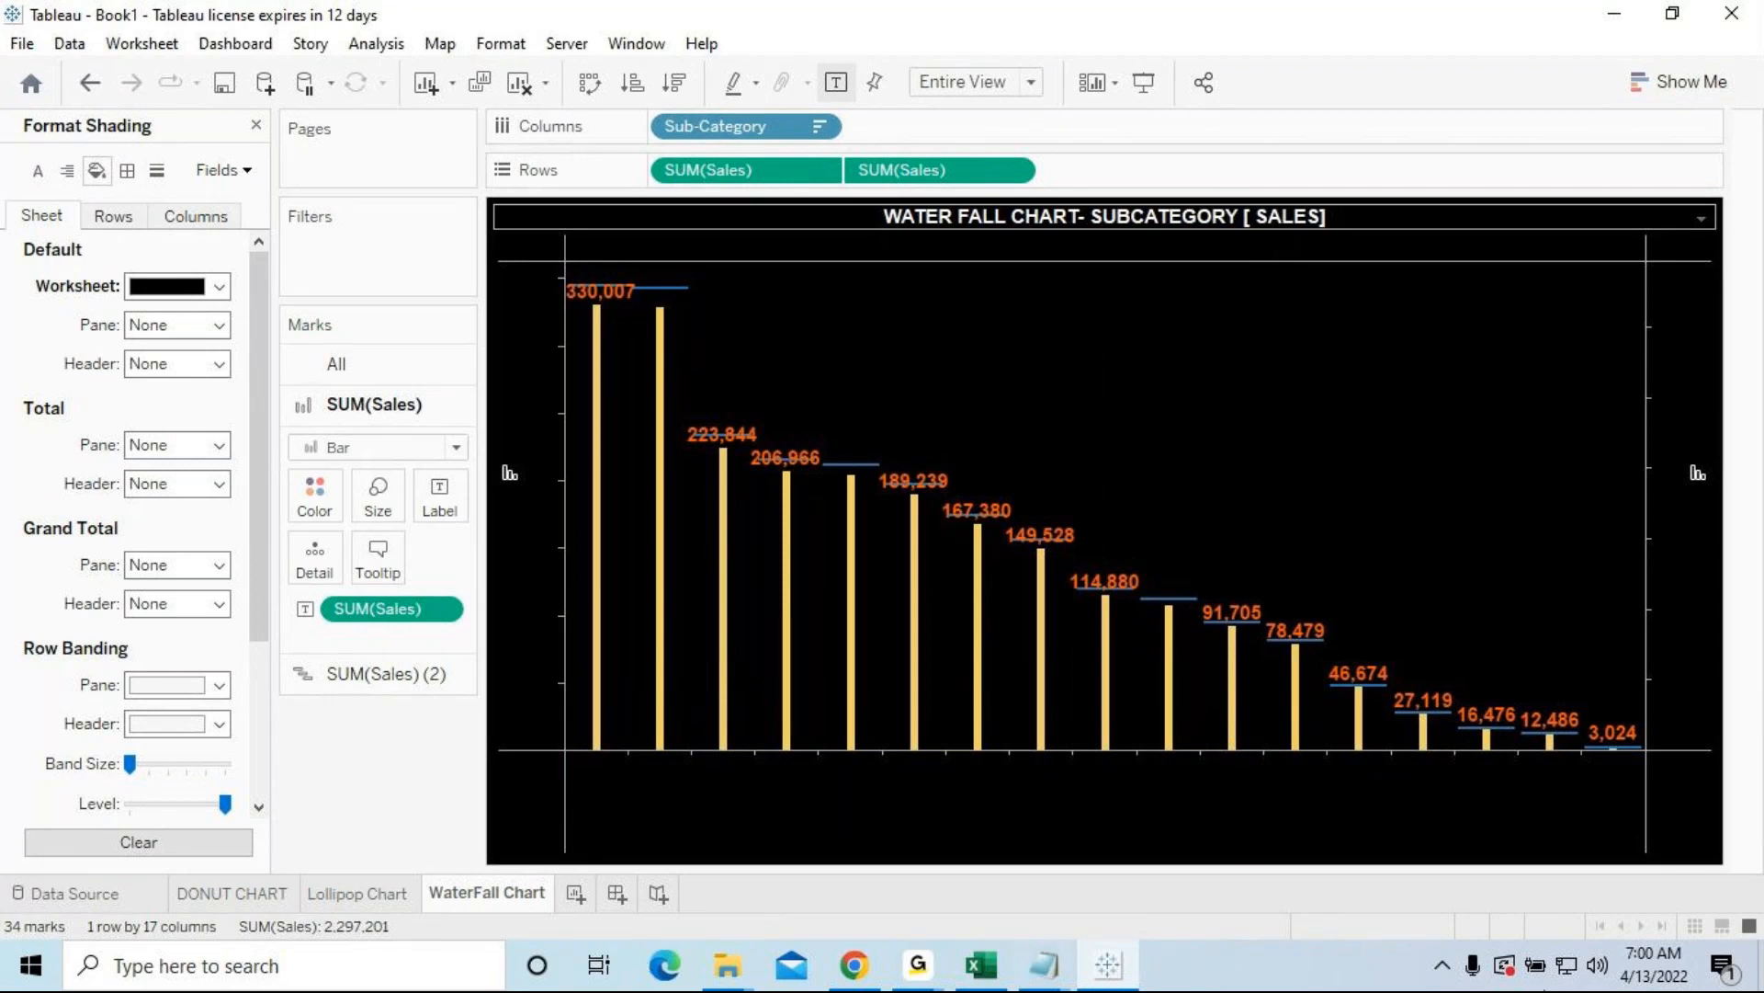
Step: Set the default header font colour of the Sub-Category field to white
{"action": "left_click", "coordinate": [248, 171]}
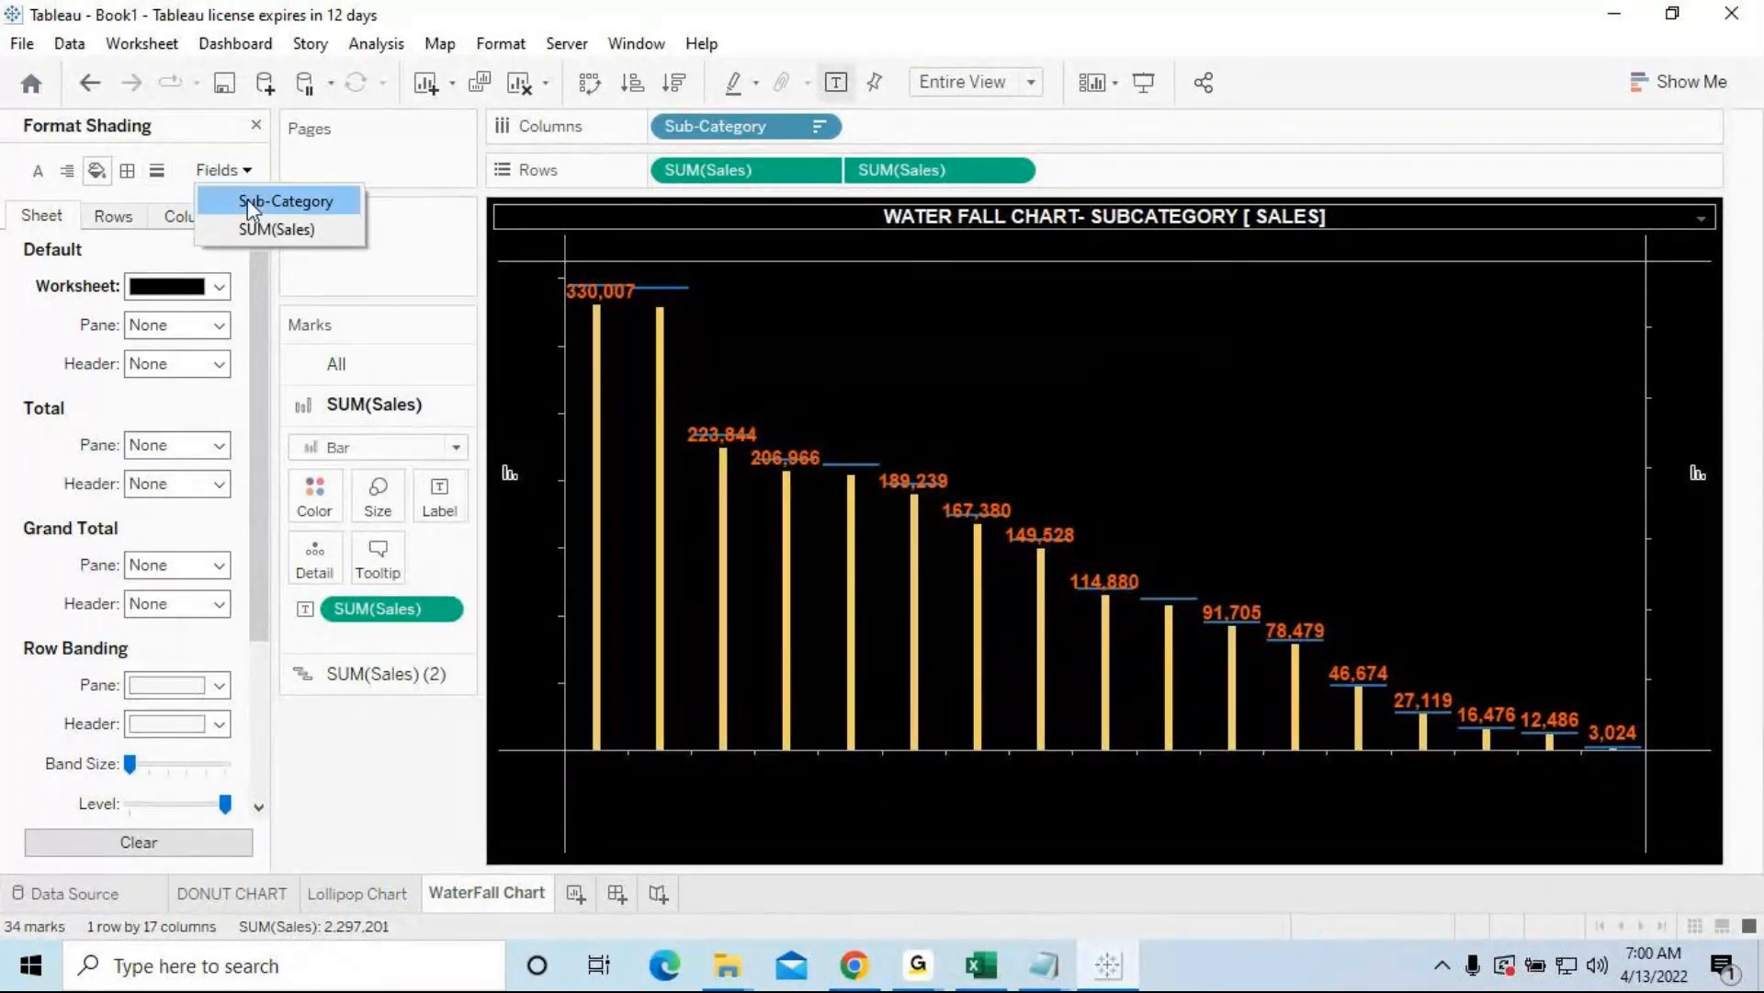
{"action": "left_click", "coordinate": [246, 205]}
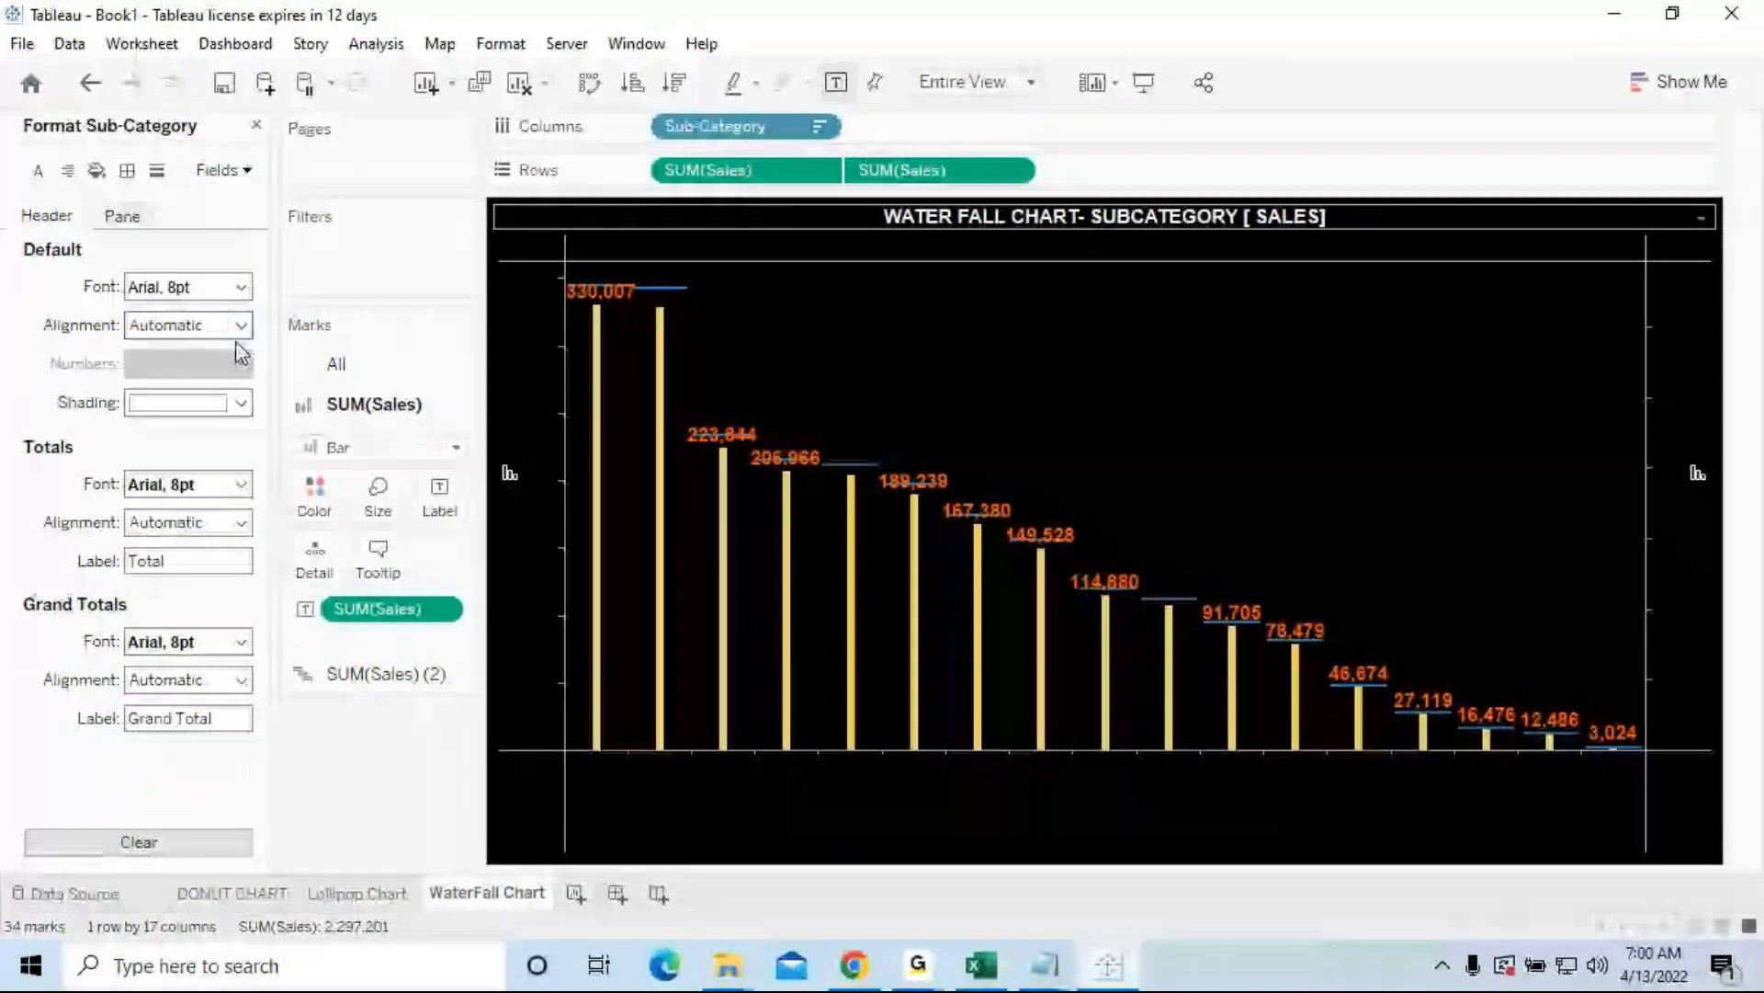
{"action": "left_click", "coordinate": [242, 287]}
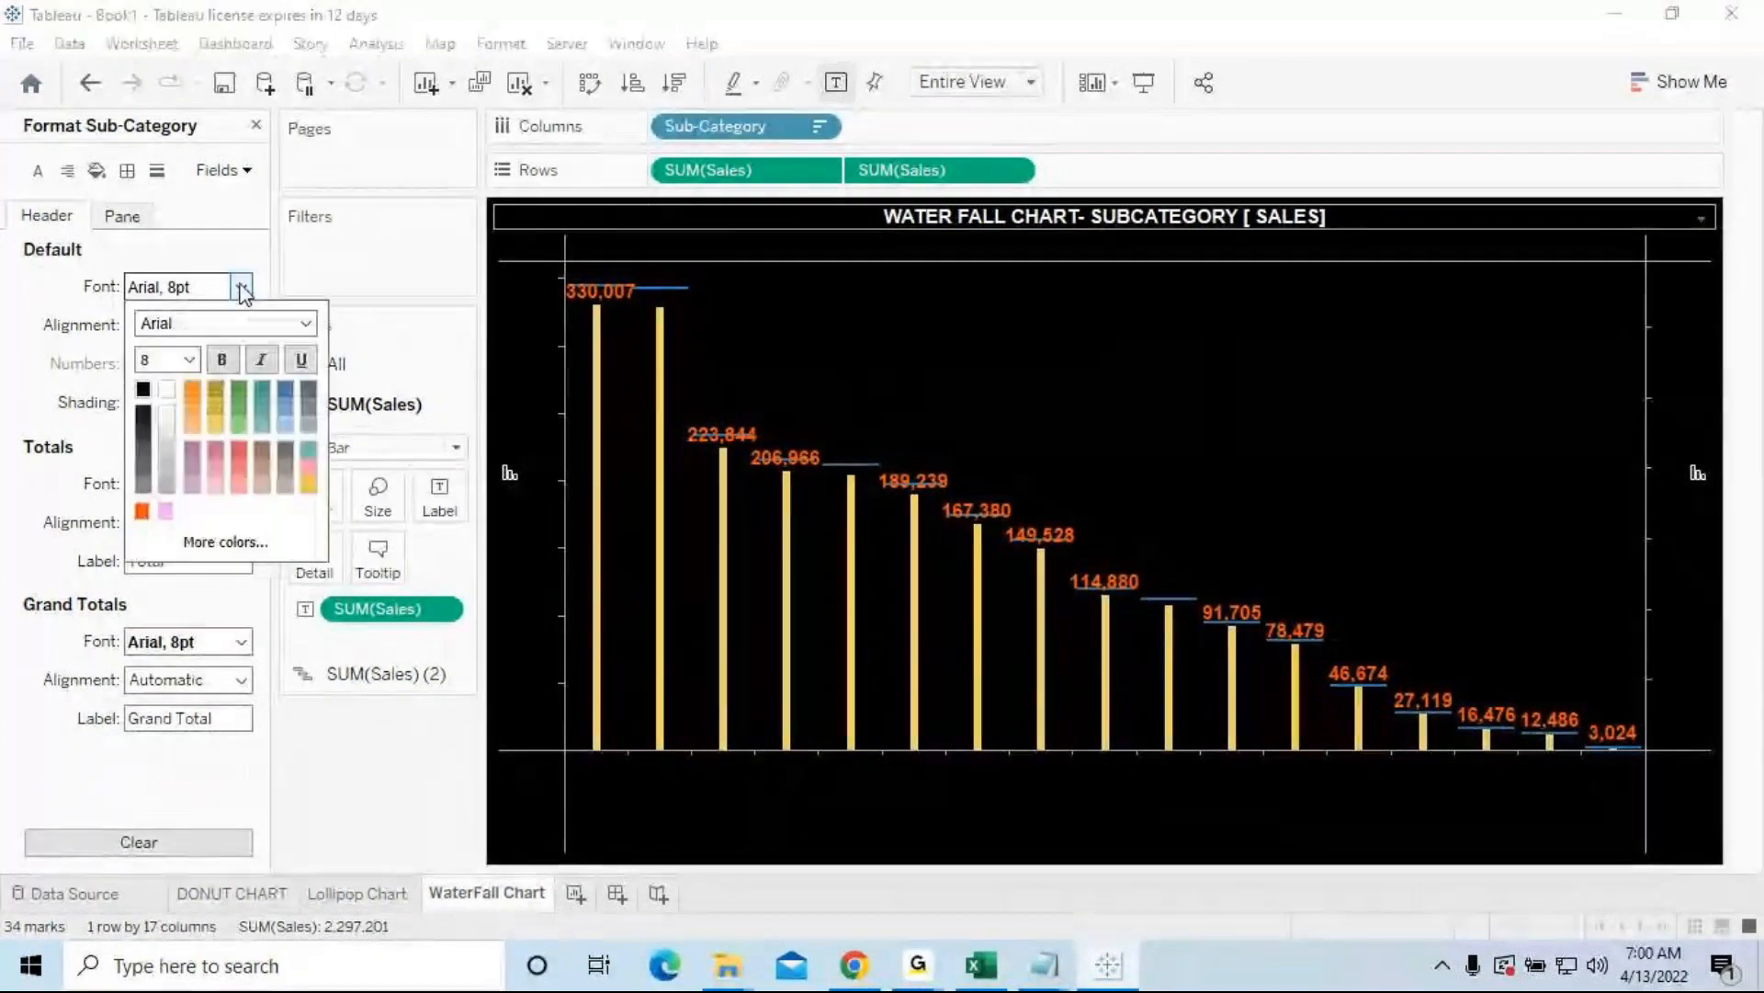
{"action": "left_click", "coordinate": [166, 390]}
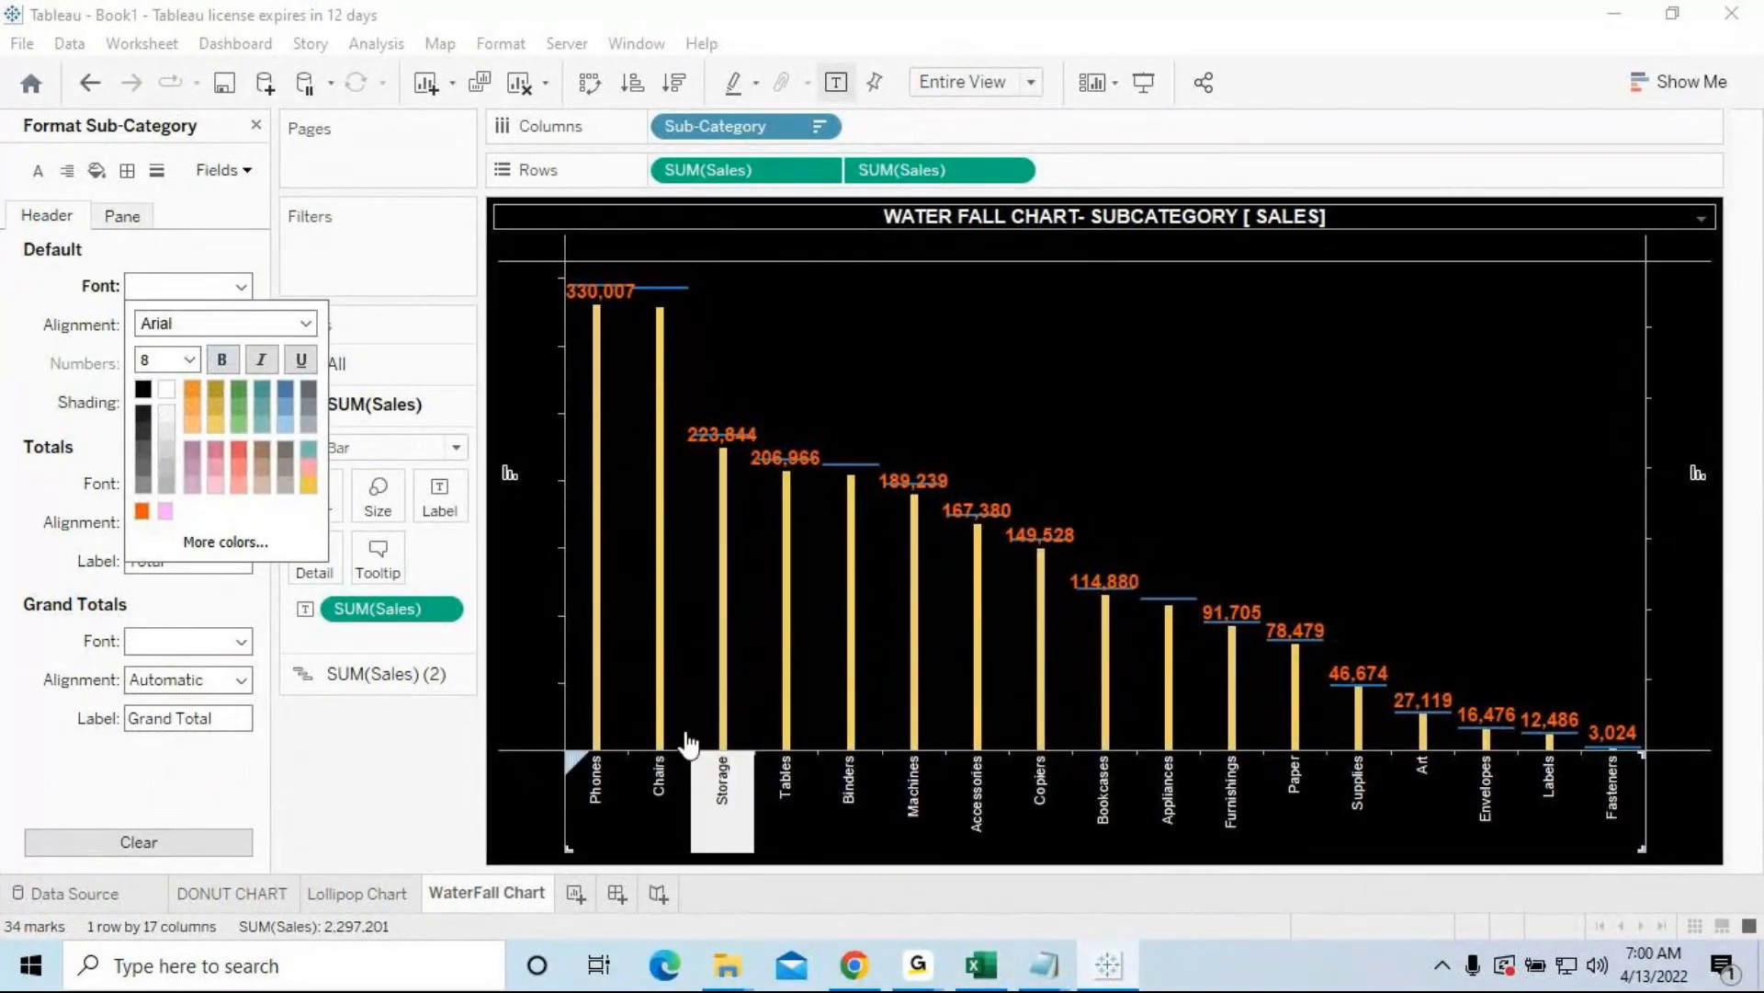
Step: Set the default pane font of the SUM(Sales) field to bold white
{"action": "left_click", "coordinate": [239, 195]}
{"action": "left_click", "coordinate": [242, 173]}
{"action": "left_click", "coordinate": [257, 230]}
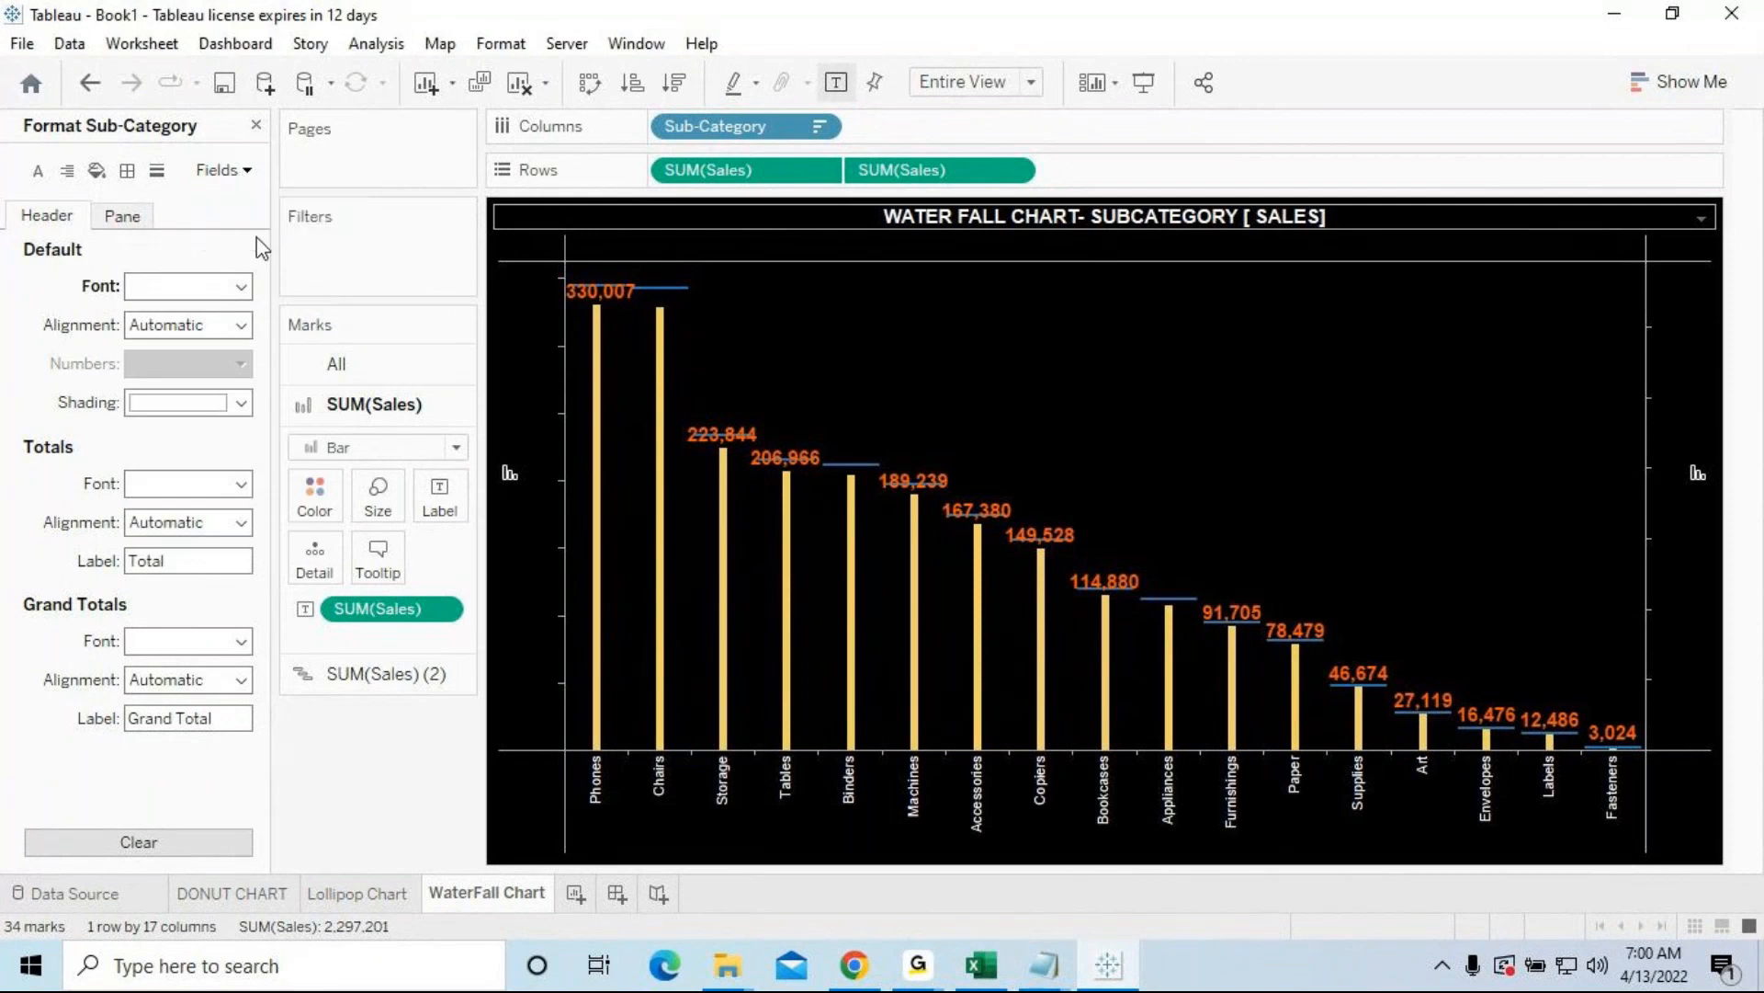
{"action": "left_click", "coordinate": [184, 286]}
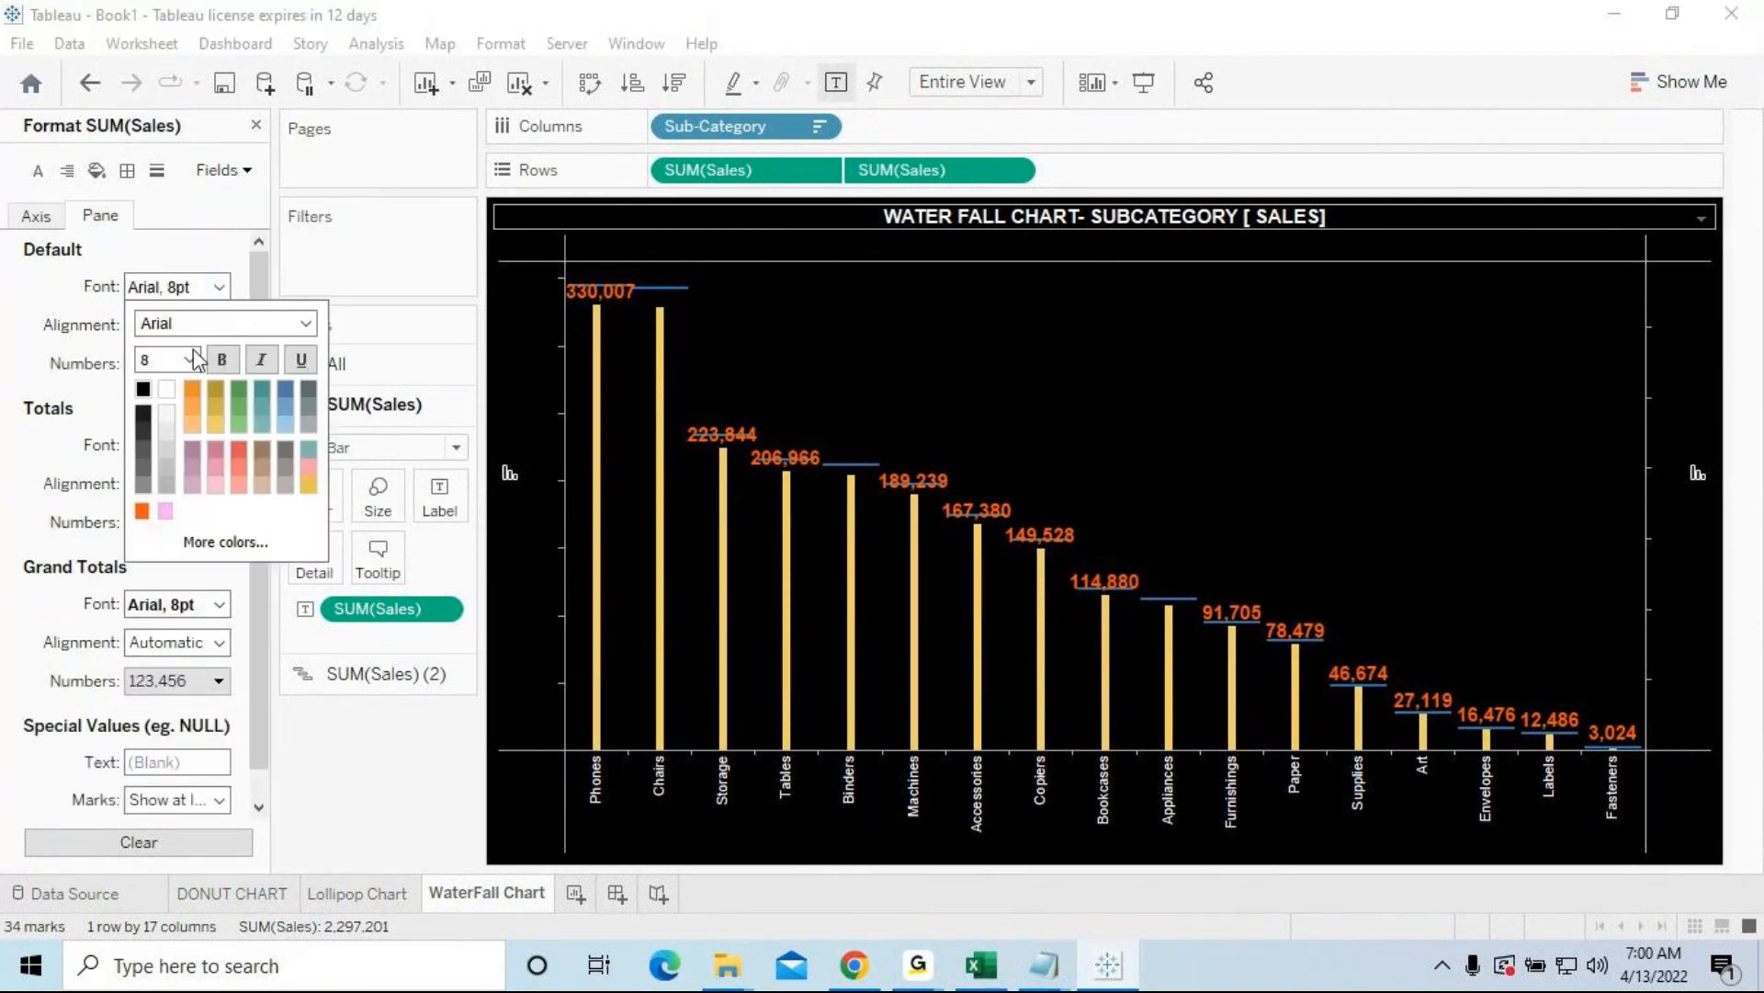
{"action": "left_click", "coordinate": [165, 391]}
{"action": "left_click", "coordinate": [221, 360]}
{"action": "left_click", "coordinate": [173, 225]}
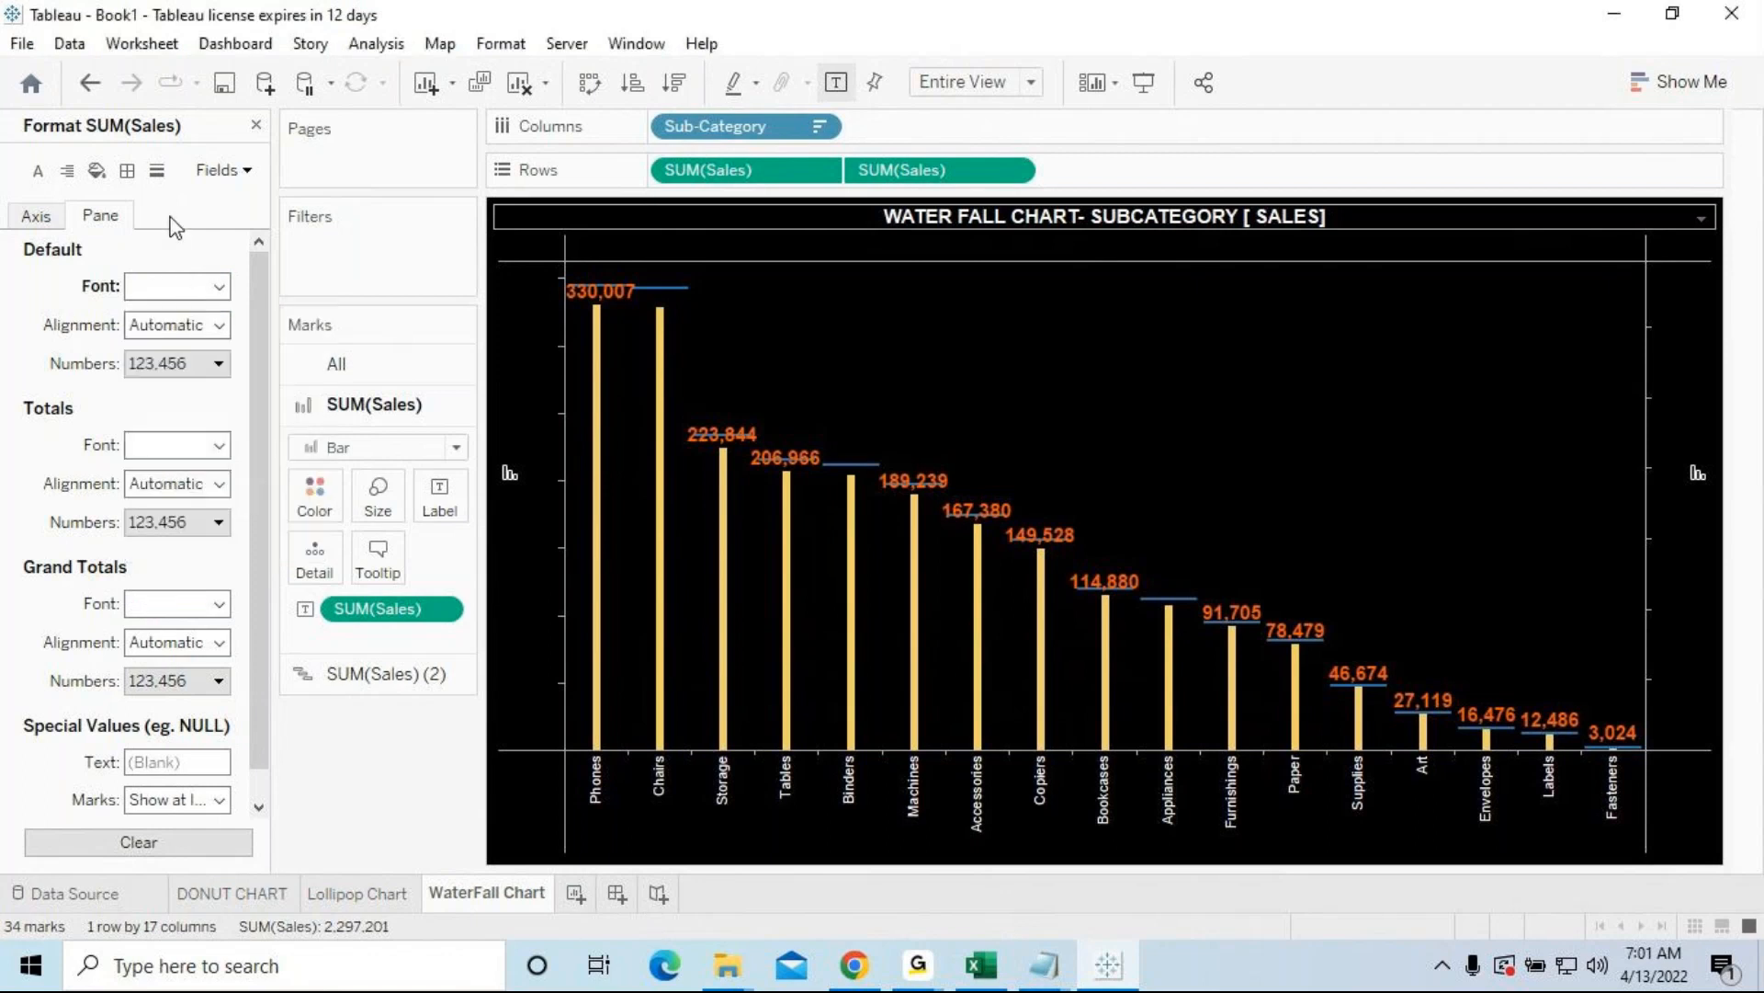
Step: Check the format settings of the Sub-Category and SUM(Sales) fields, including the default and totals fonts
{"action": "left_click", "coordinate": [228, 175]}
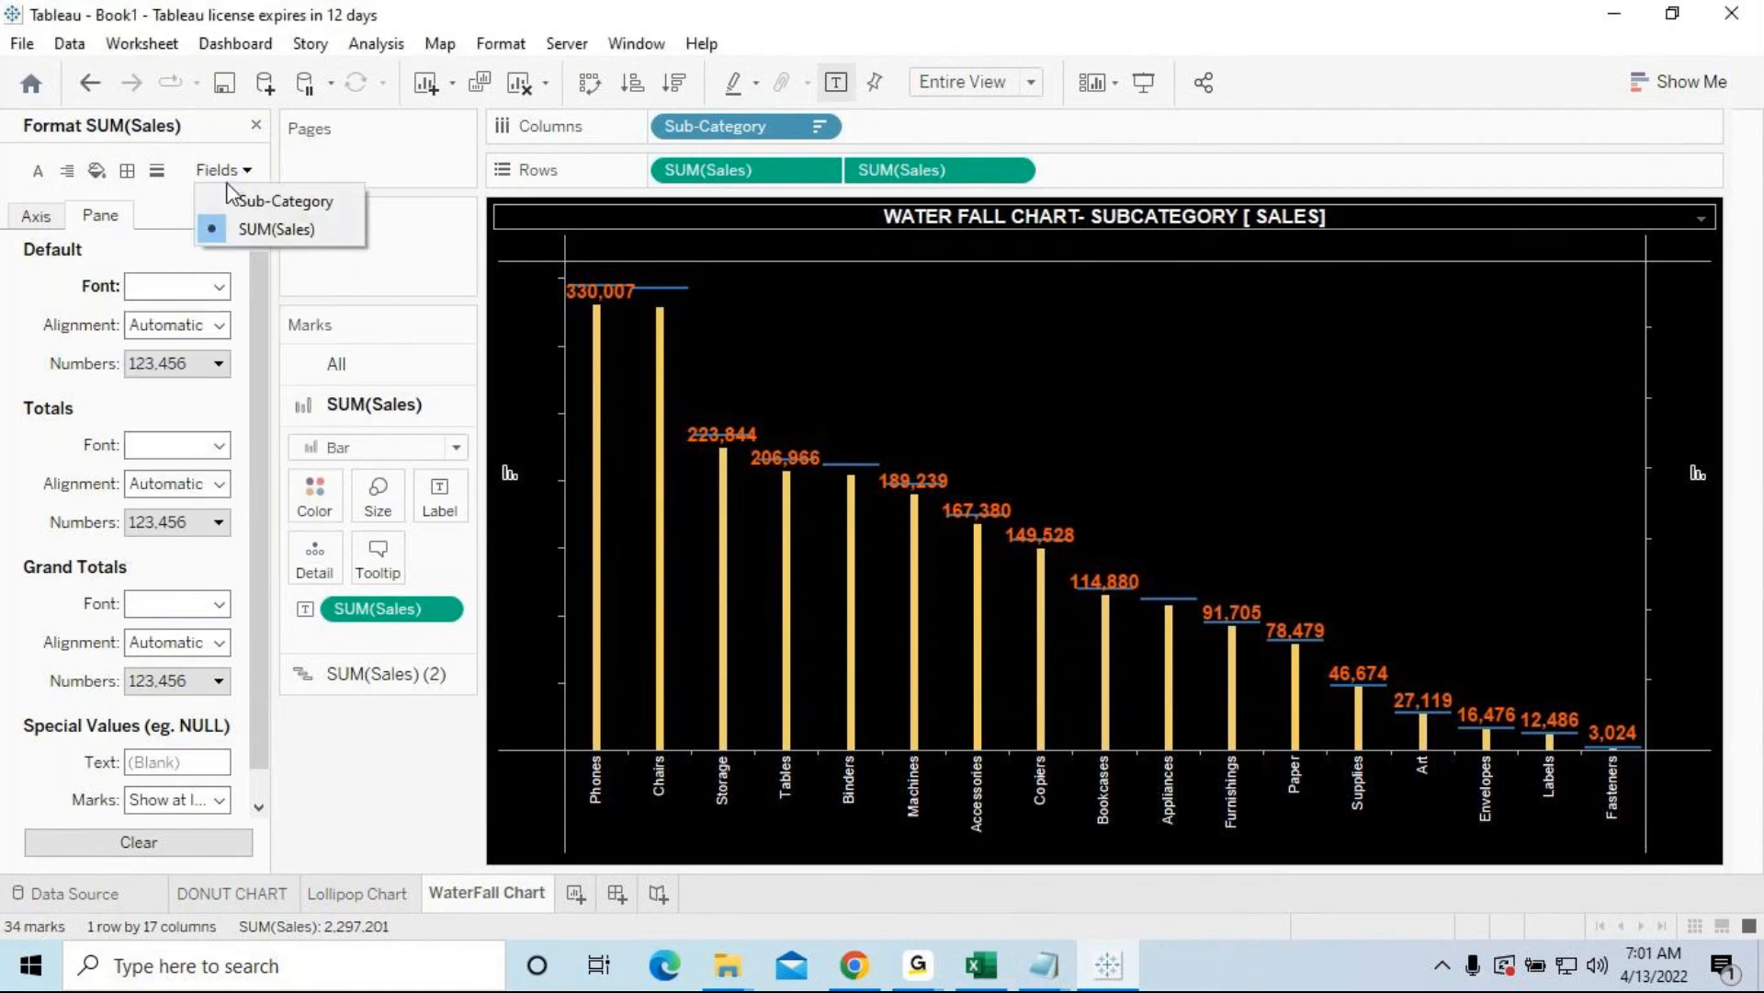
{"action": "left_click", "coordinate": [248, 202]}
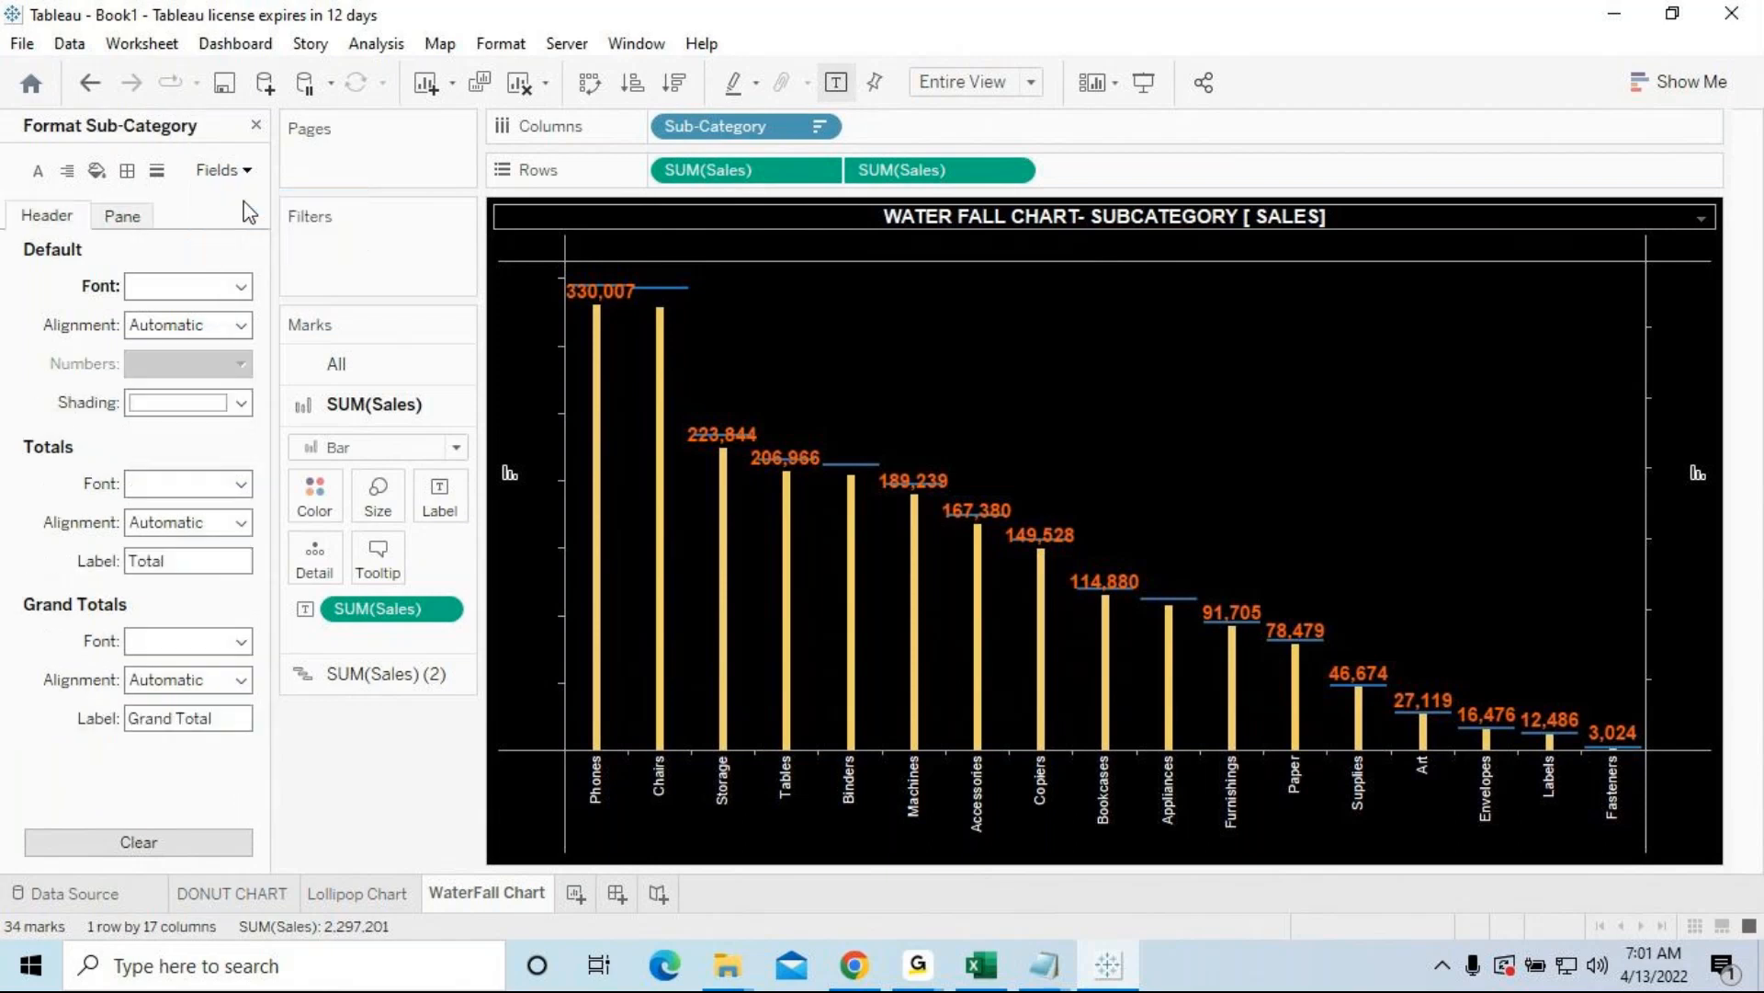
{"action": "left_click", "coordinate": [239, 169]}
{"action": "left_click", "coordinate": [248, 227]}
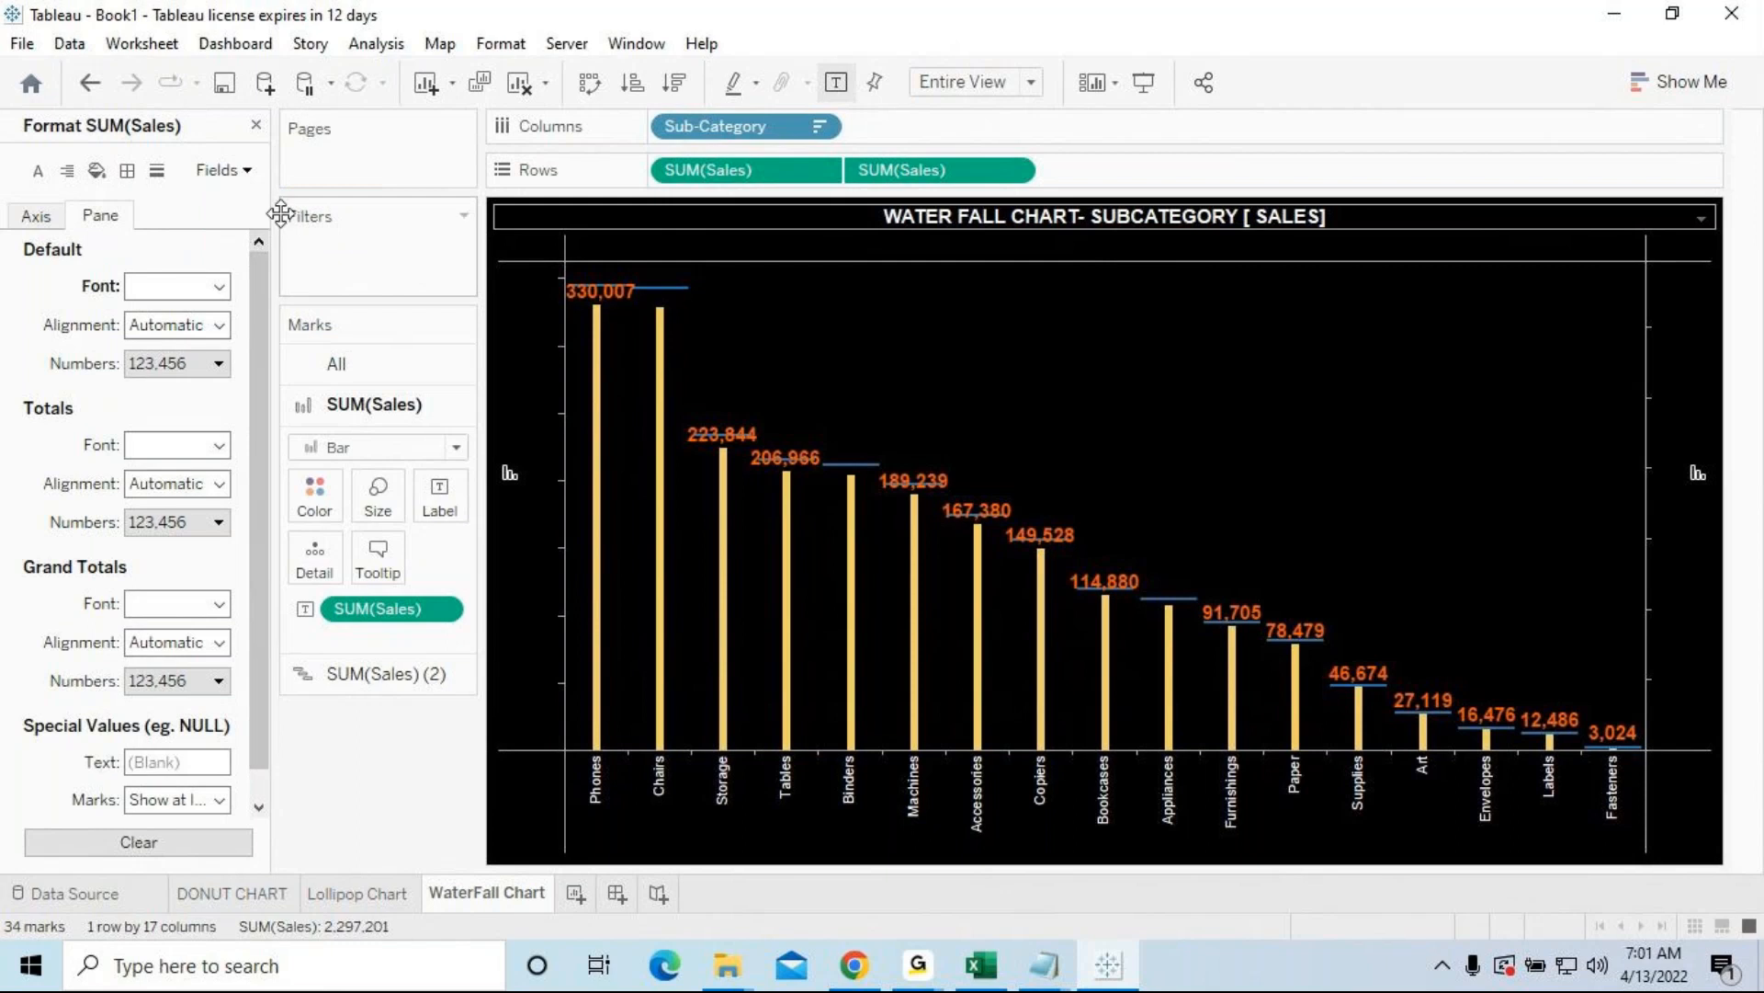
{"action": "left_click", "coordinate": [219, 286]}
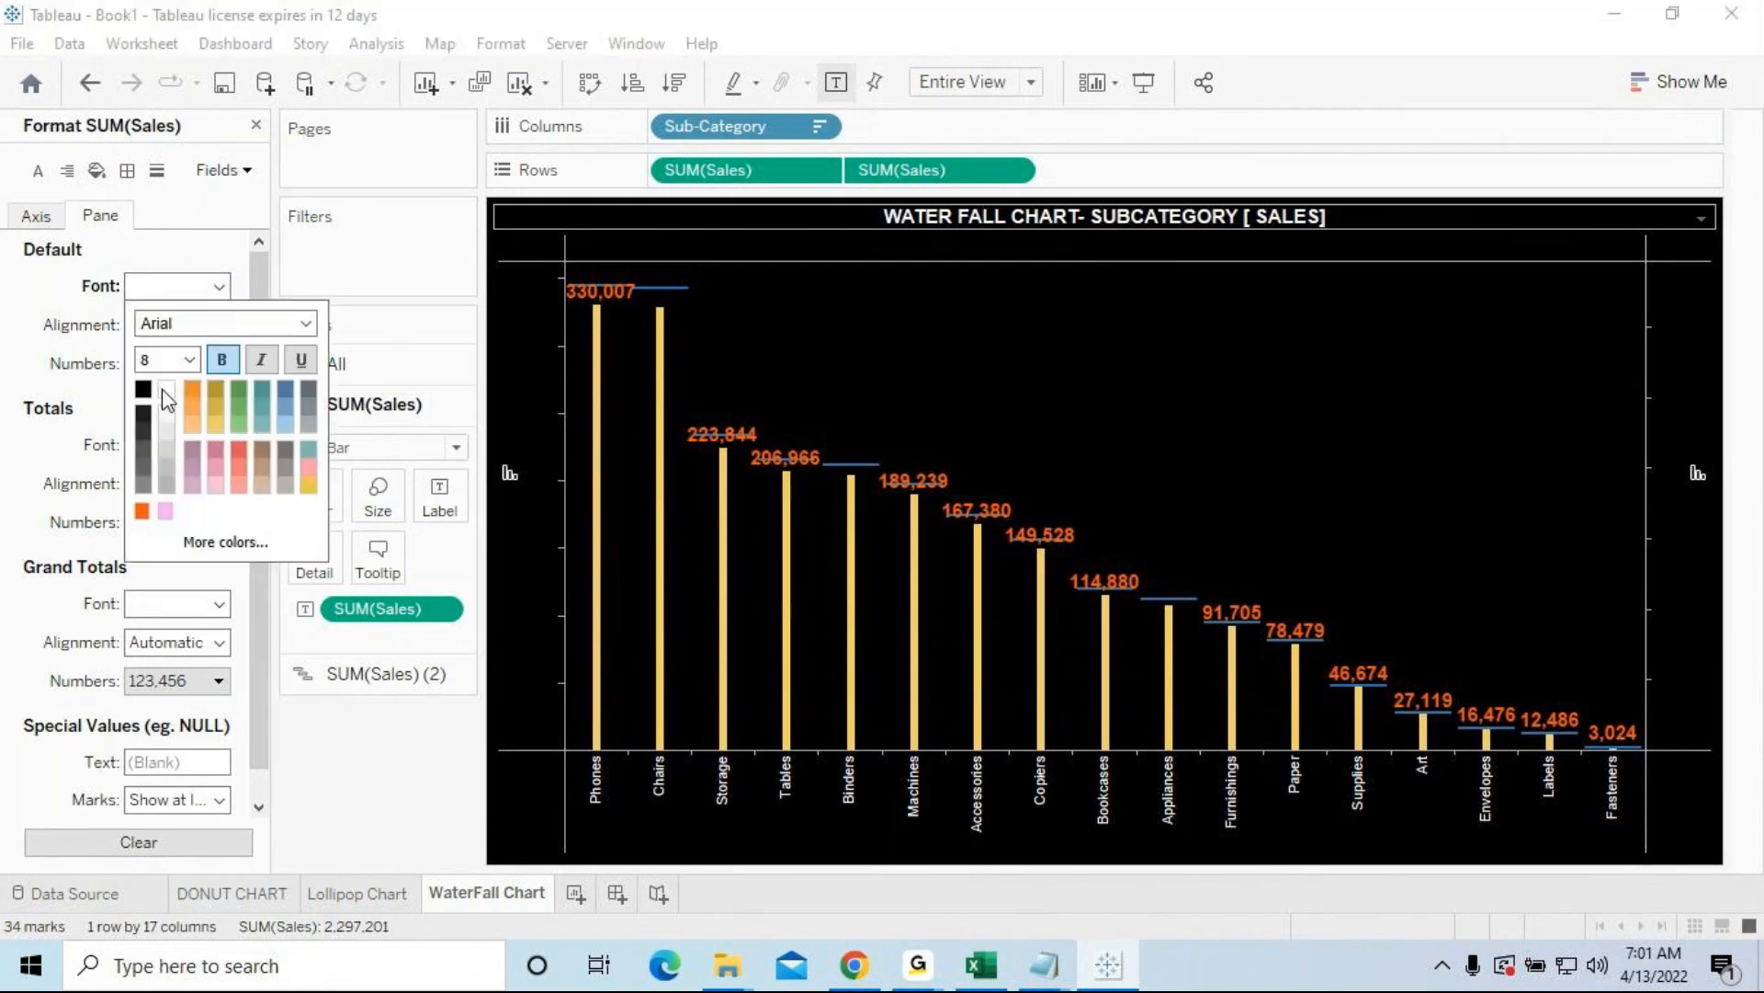
{"action": "left_click", "coordinate": [197, 235]}
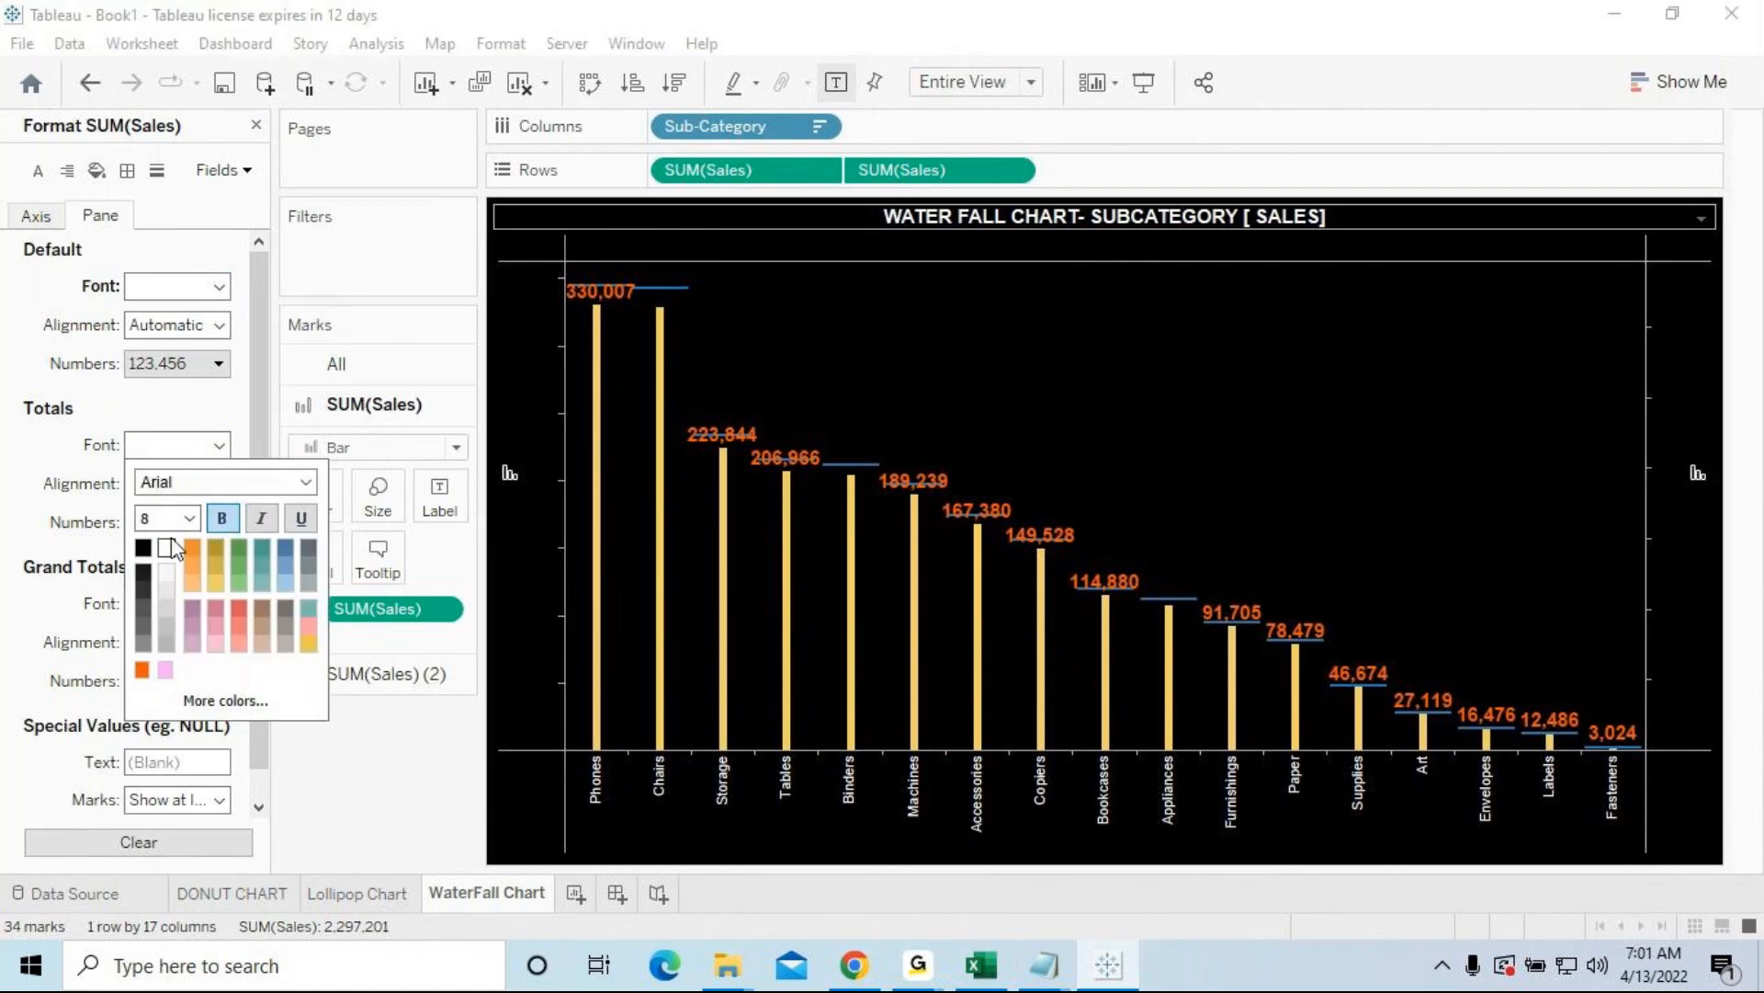
{"action": "left_click", "coordinate": [184, 254]}
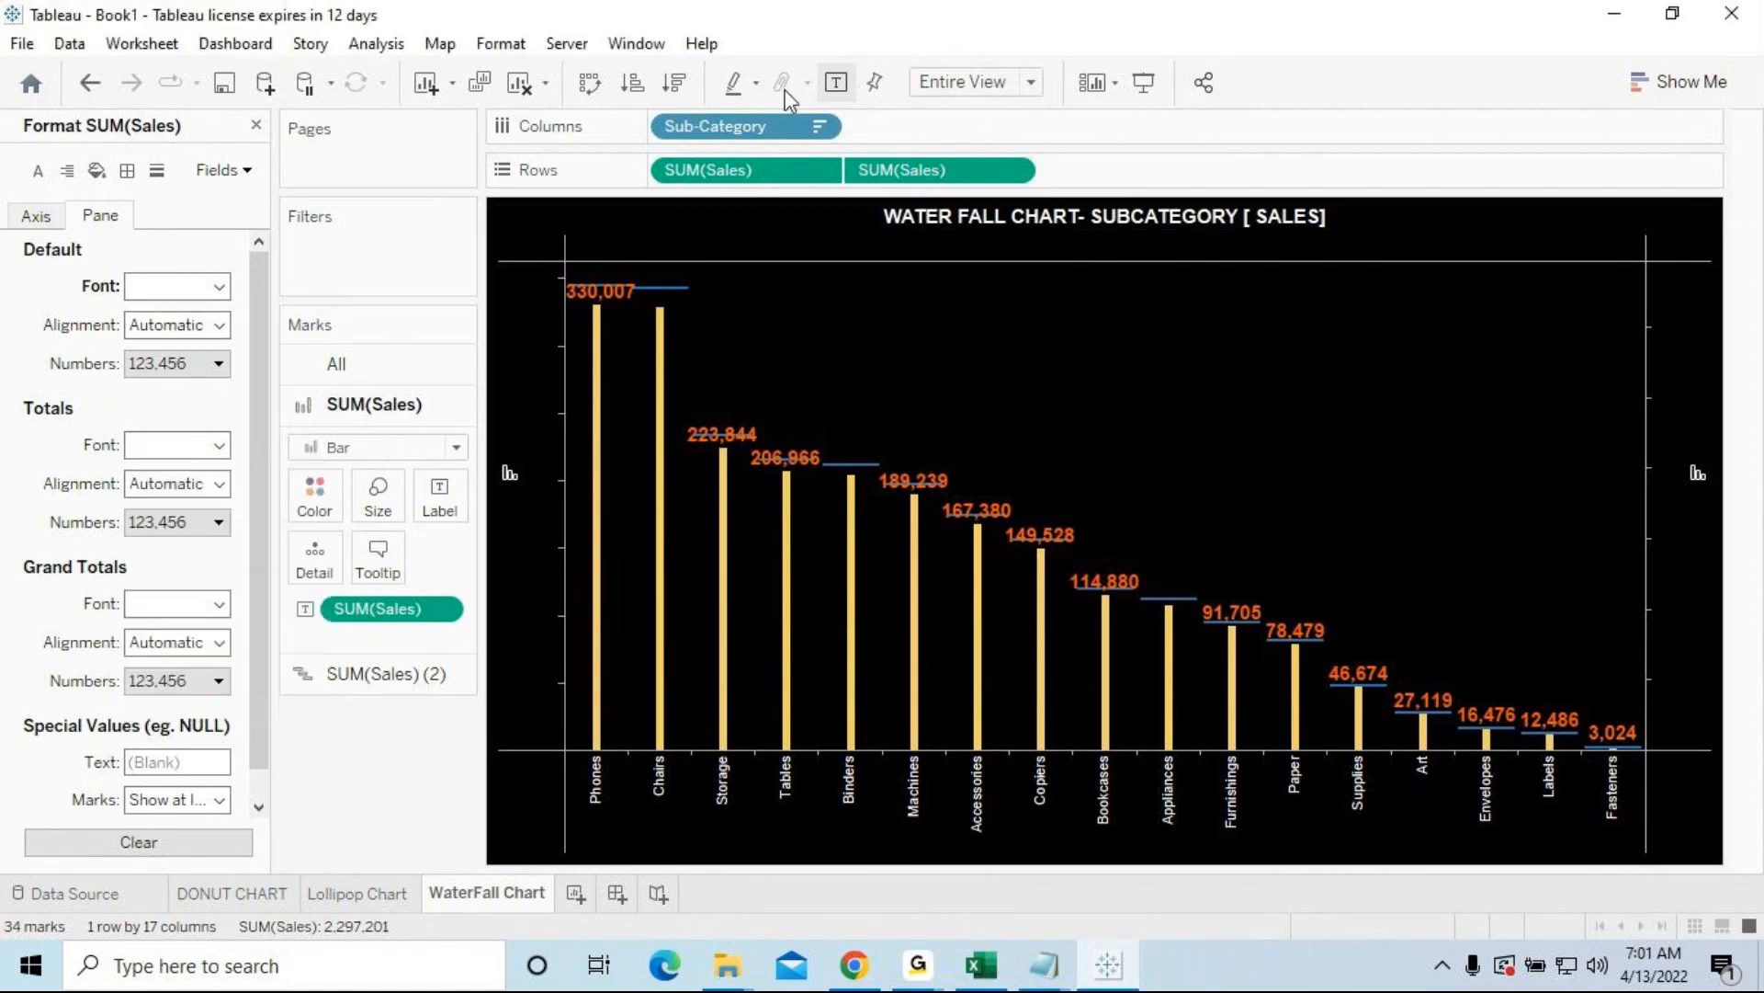
Step: Examine the waterfall chart in presentation mode and compare it with the Lollipop Chart and DONUT CHART sheets
{"action": "left_click", "coordinate": [1145, 92]}
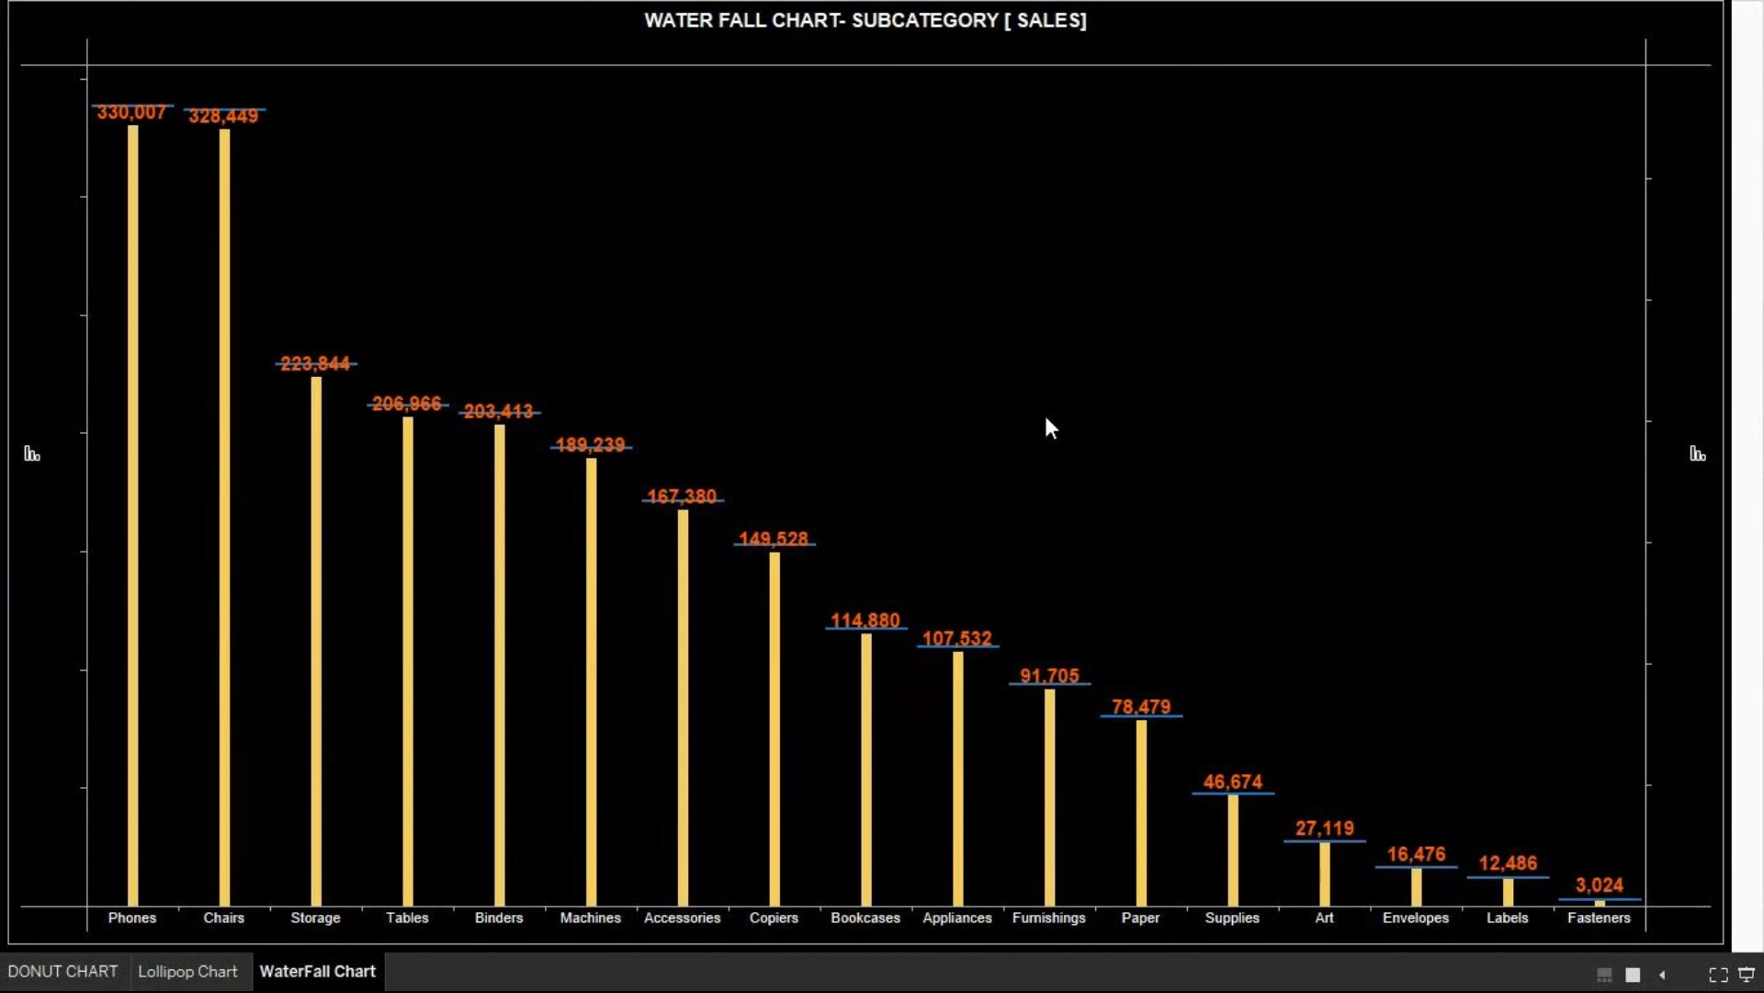
{"action": "key", "text": "Escape"}
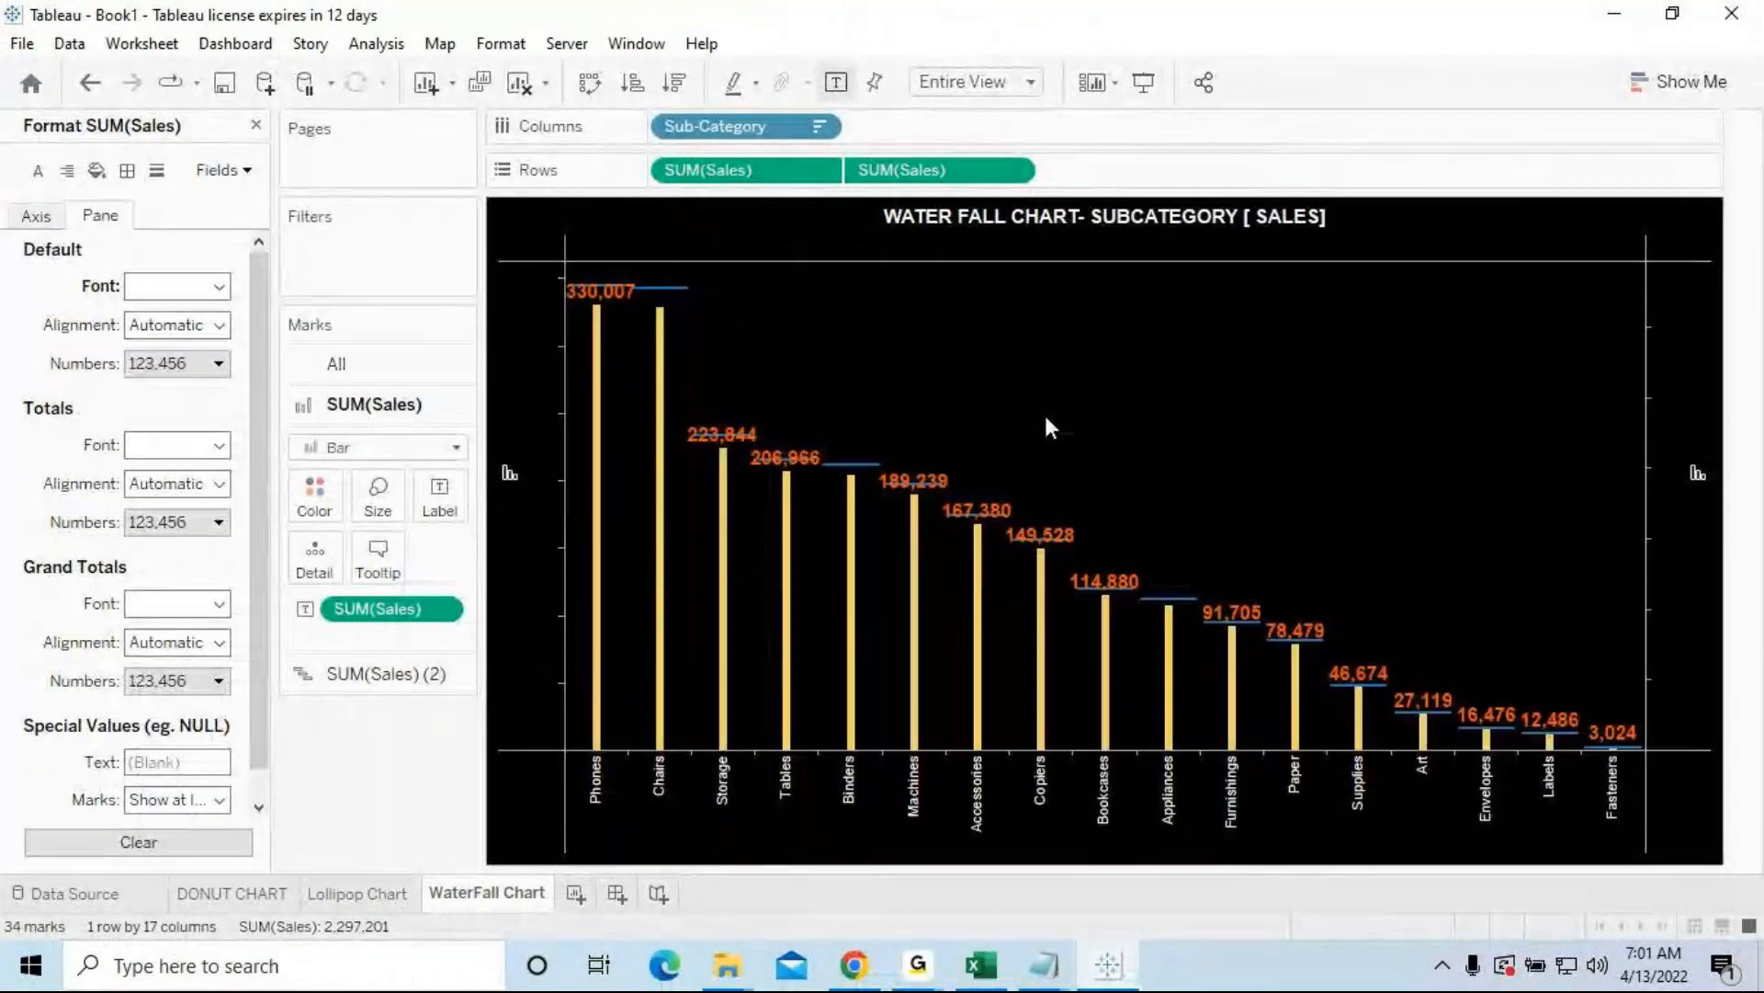
{"action": "left_click", "coordinate": [364, 896]}
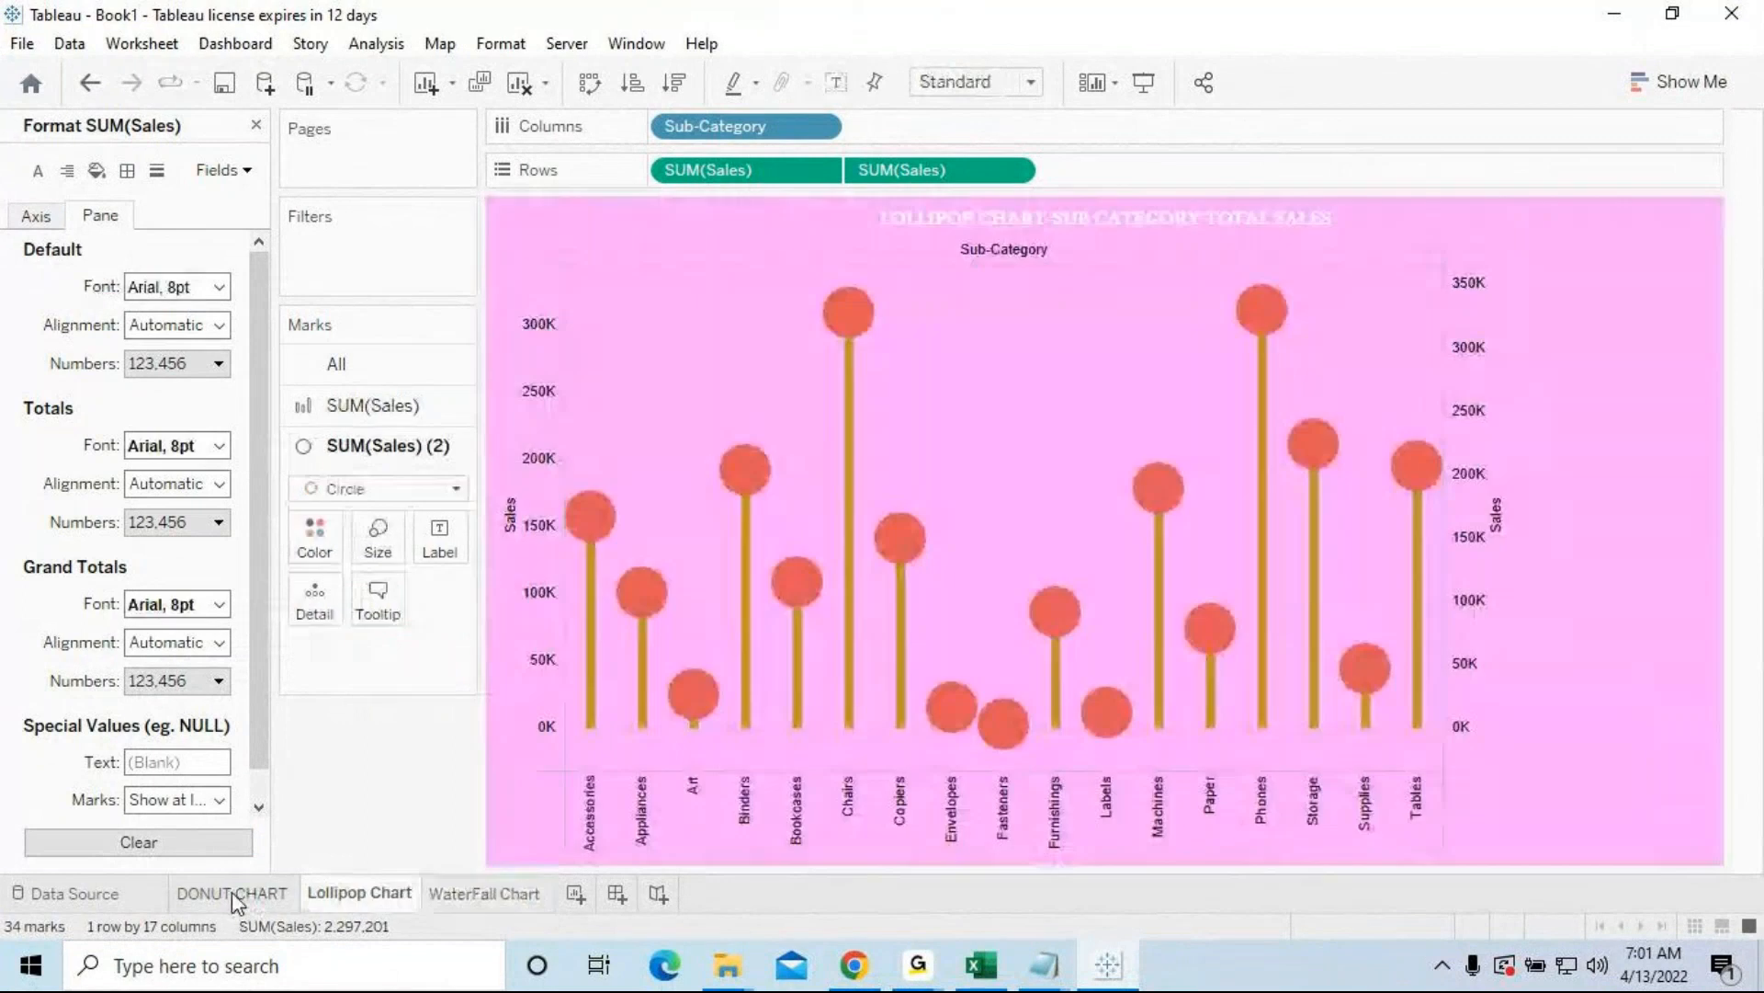
{"action": "left_click", "coordinate": [231, 893]}
{"action": "left_click", "coordinate": [363, 896]}
{"action": "left_click", "coordinate": [477, 894]}
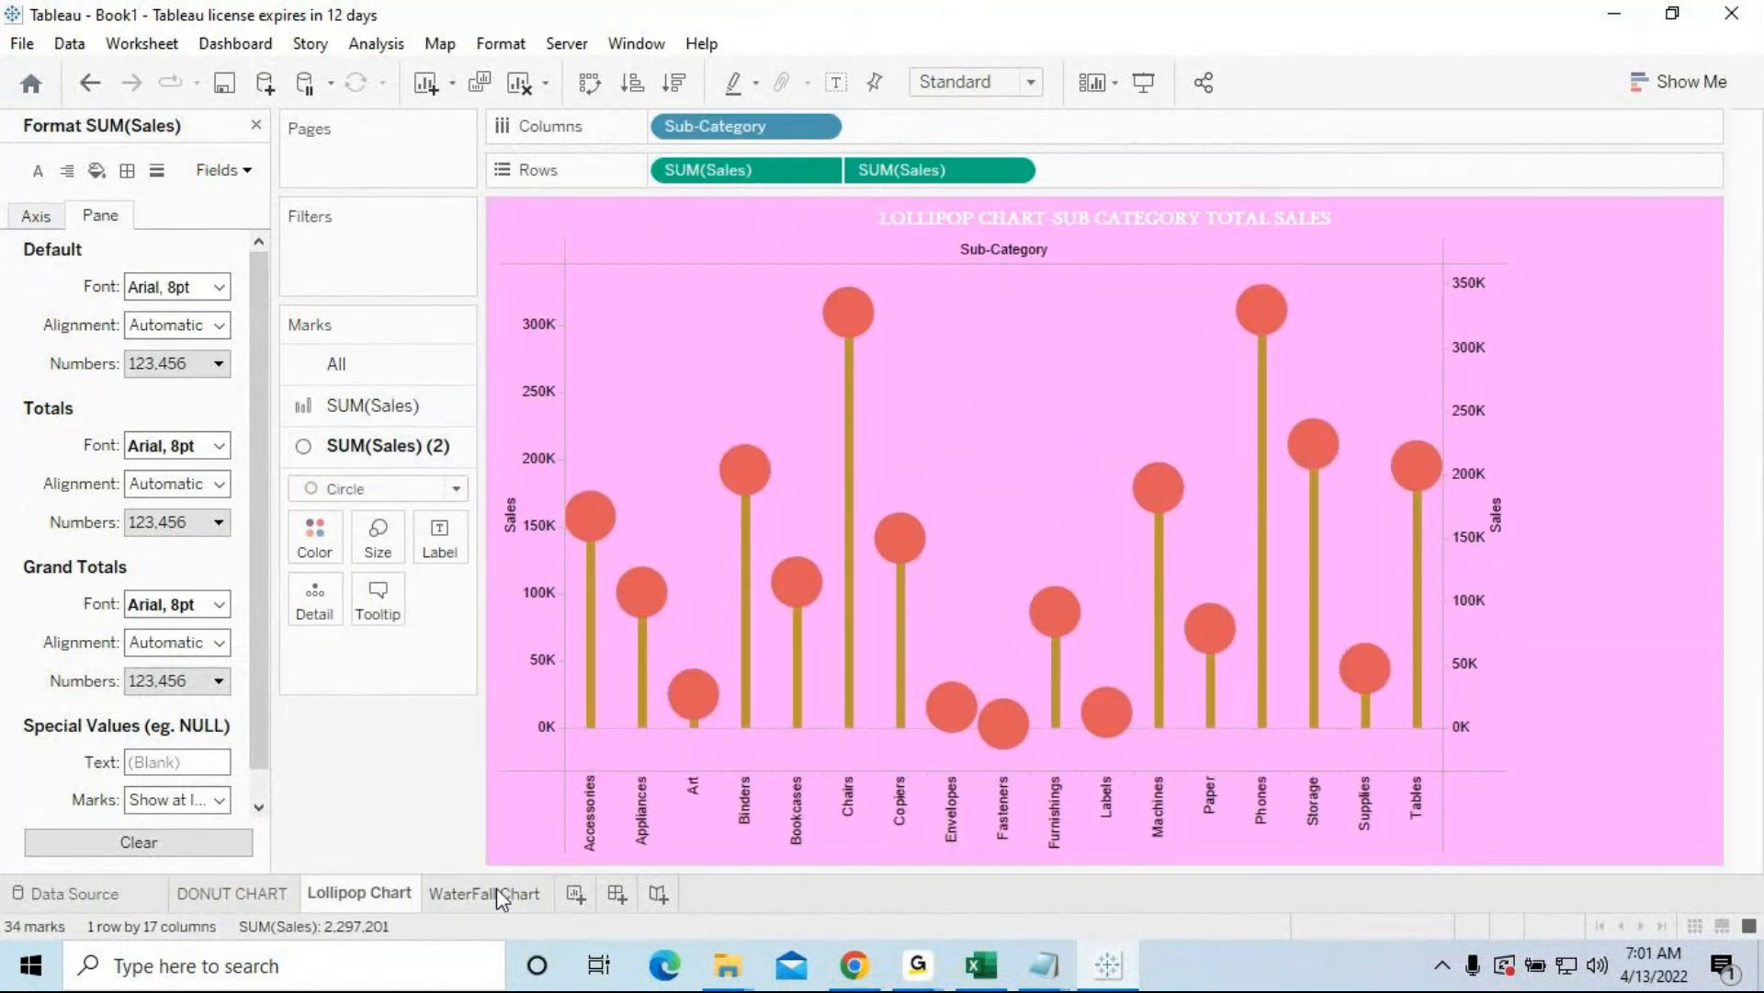
{"action": "mouse_move", "coordinate": [492, 895]}
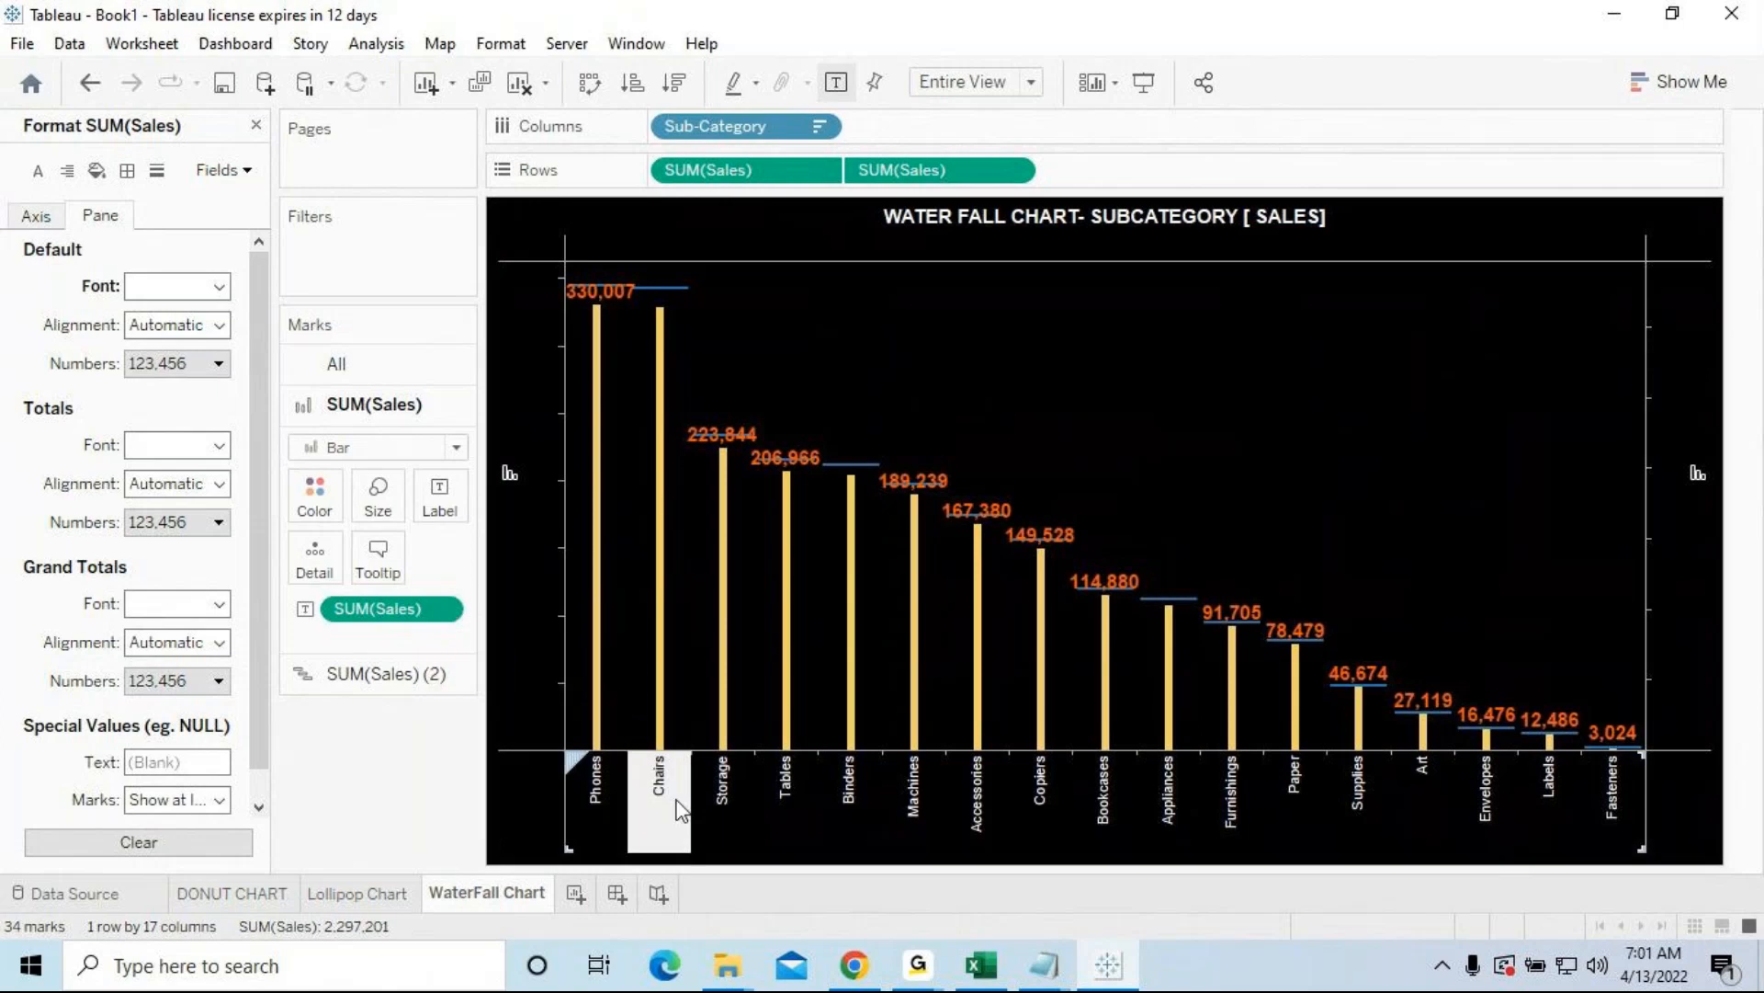
Step: Switch to the note in Notepad and highlight item 4, "Text Chart [ Sub-total, Grand total ]"
{"action": "mouse_move", "coordinate": [1045, 963]}
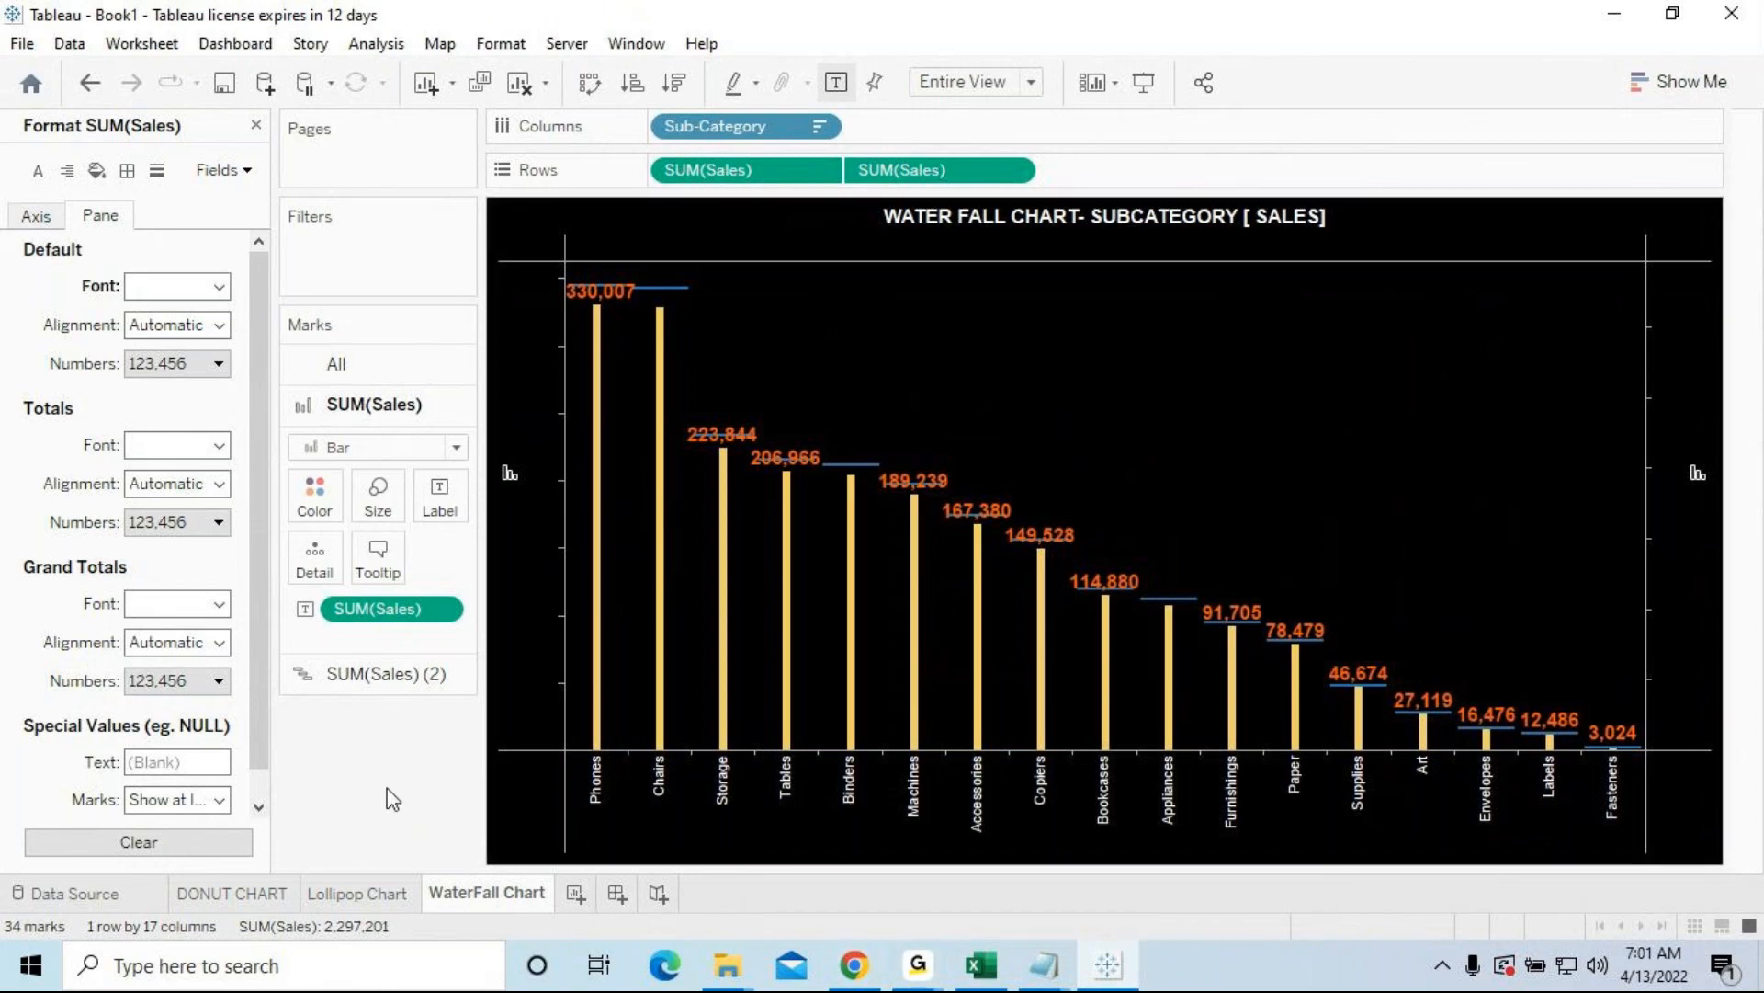
{"action": "left_click", "coordinate": [1041, 965]}
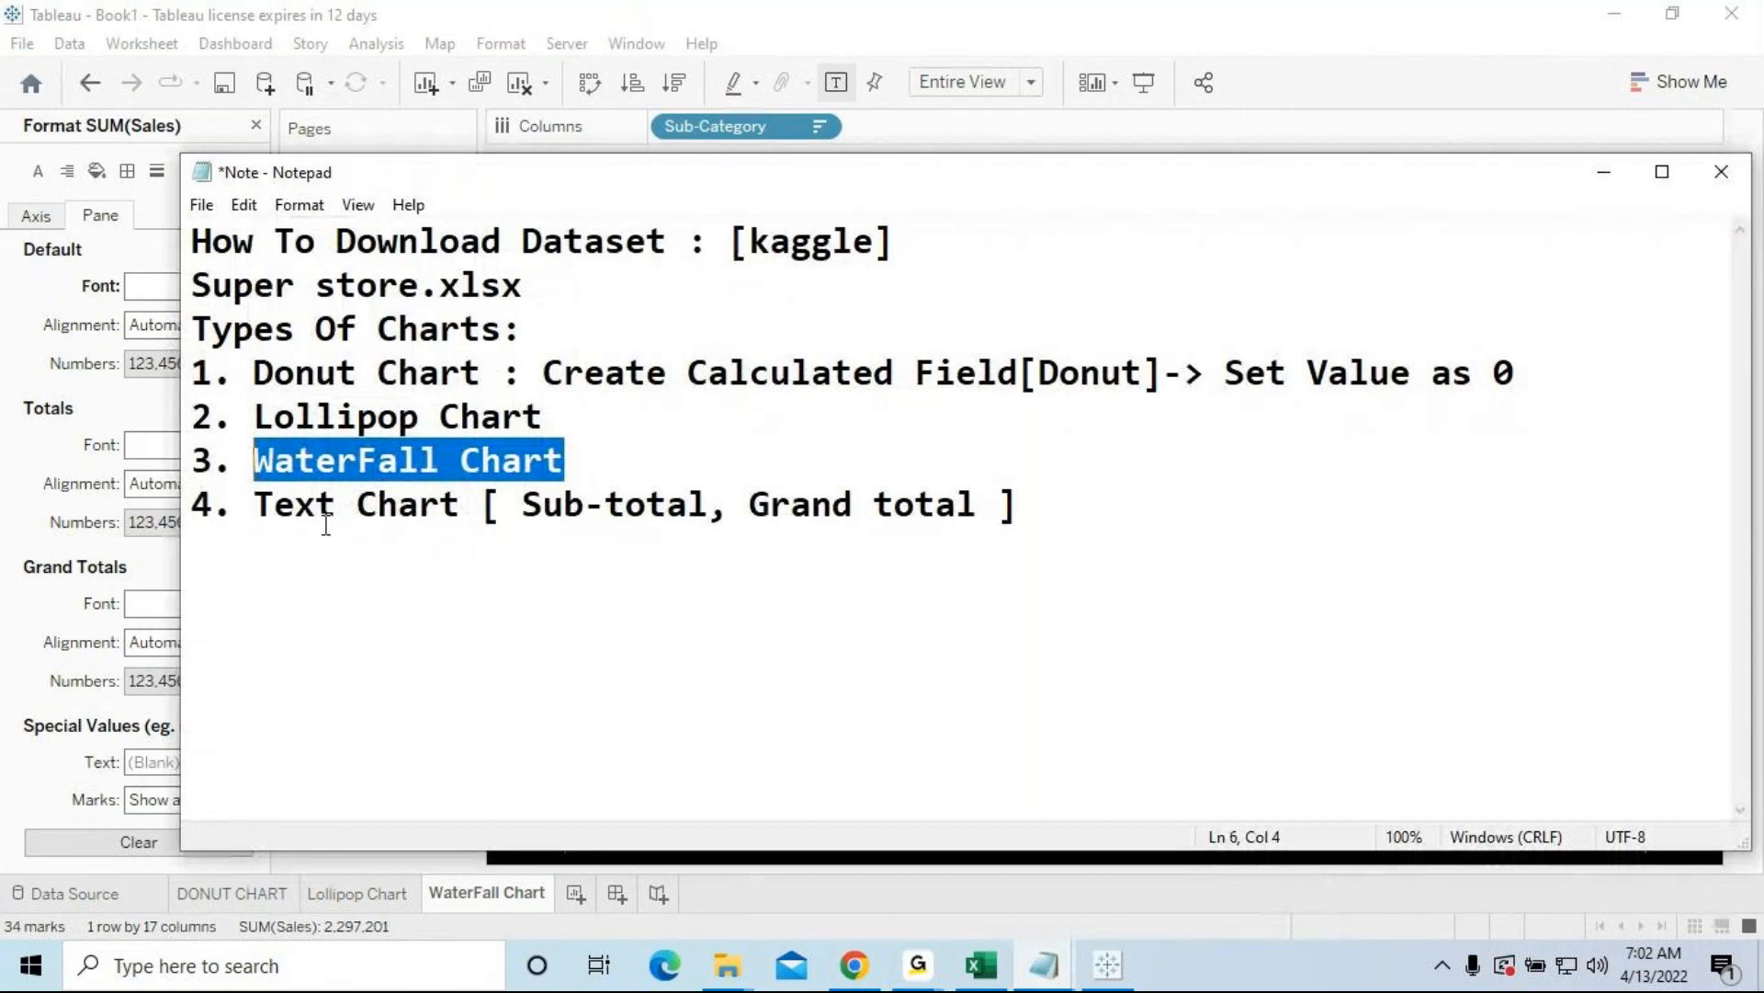
{"action": "left_click_drag", "start_coordinate": [235, 501], "coordinate": [1044, 500]}
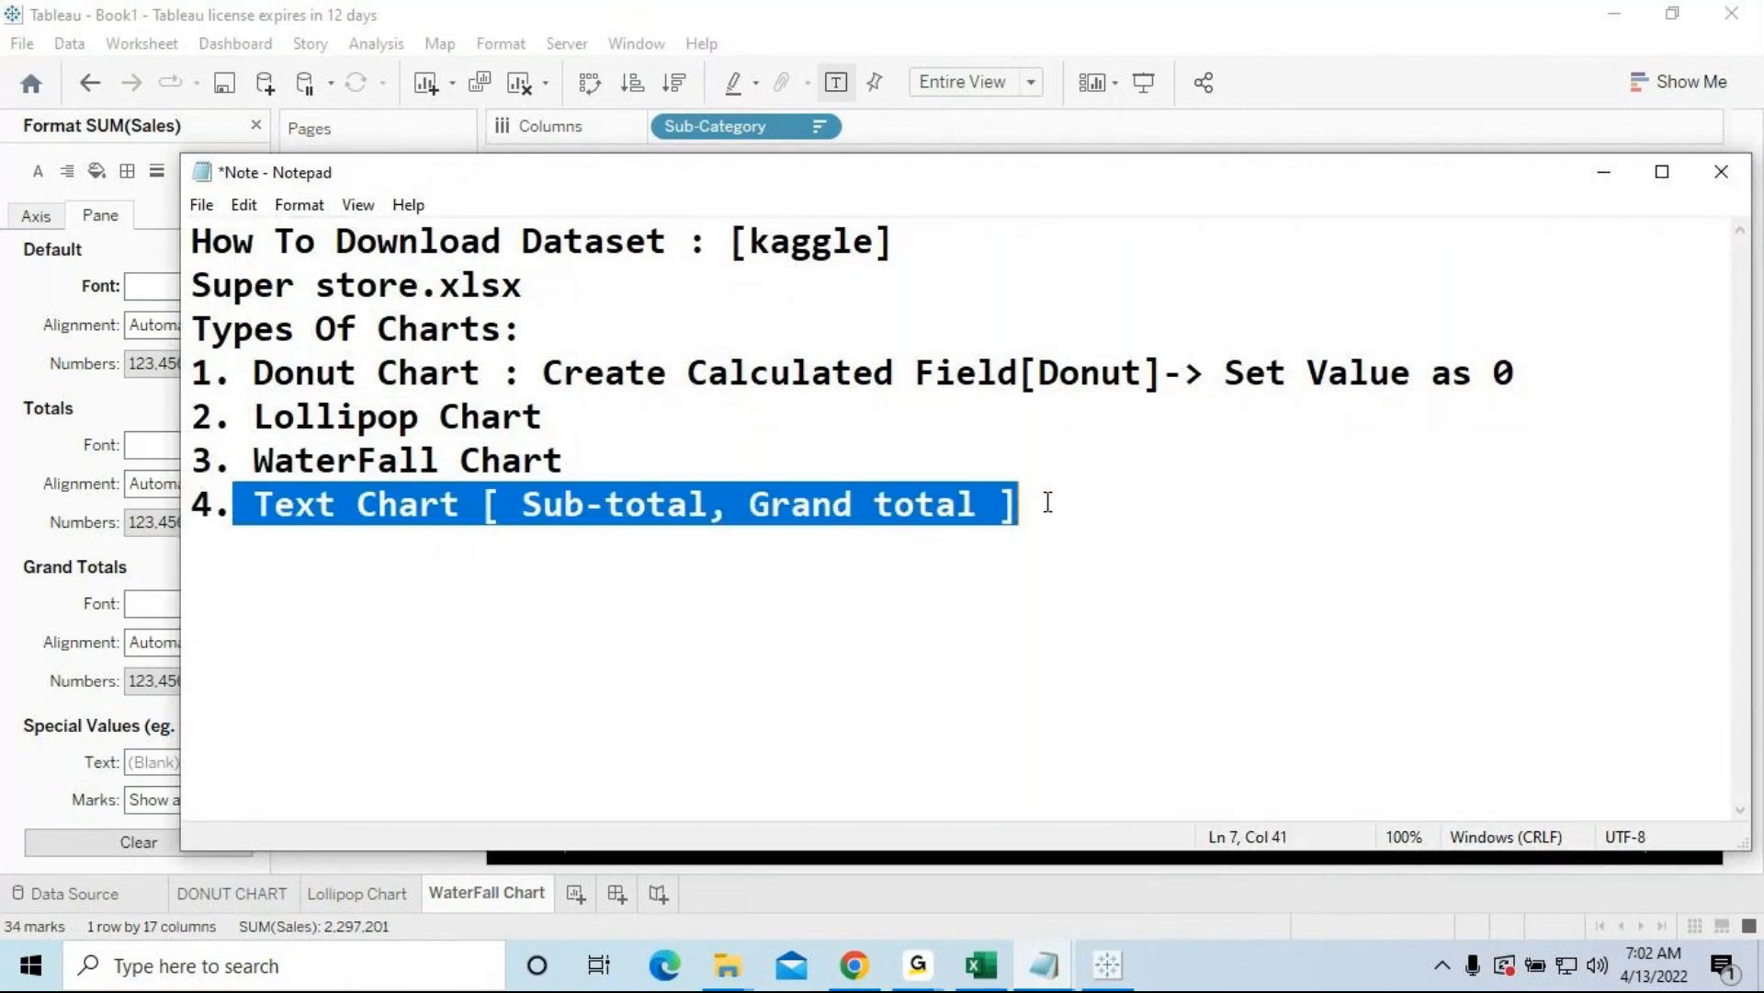
Step: Minimize the note and return to the WaterFall Chart sheet in Tableau
{"action": "left_click", "coordinate": [1600, 175]}
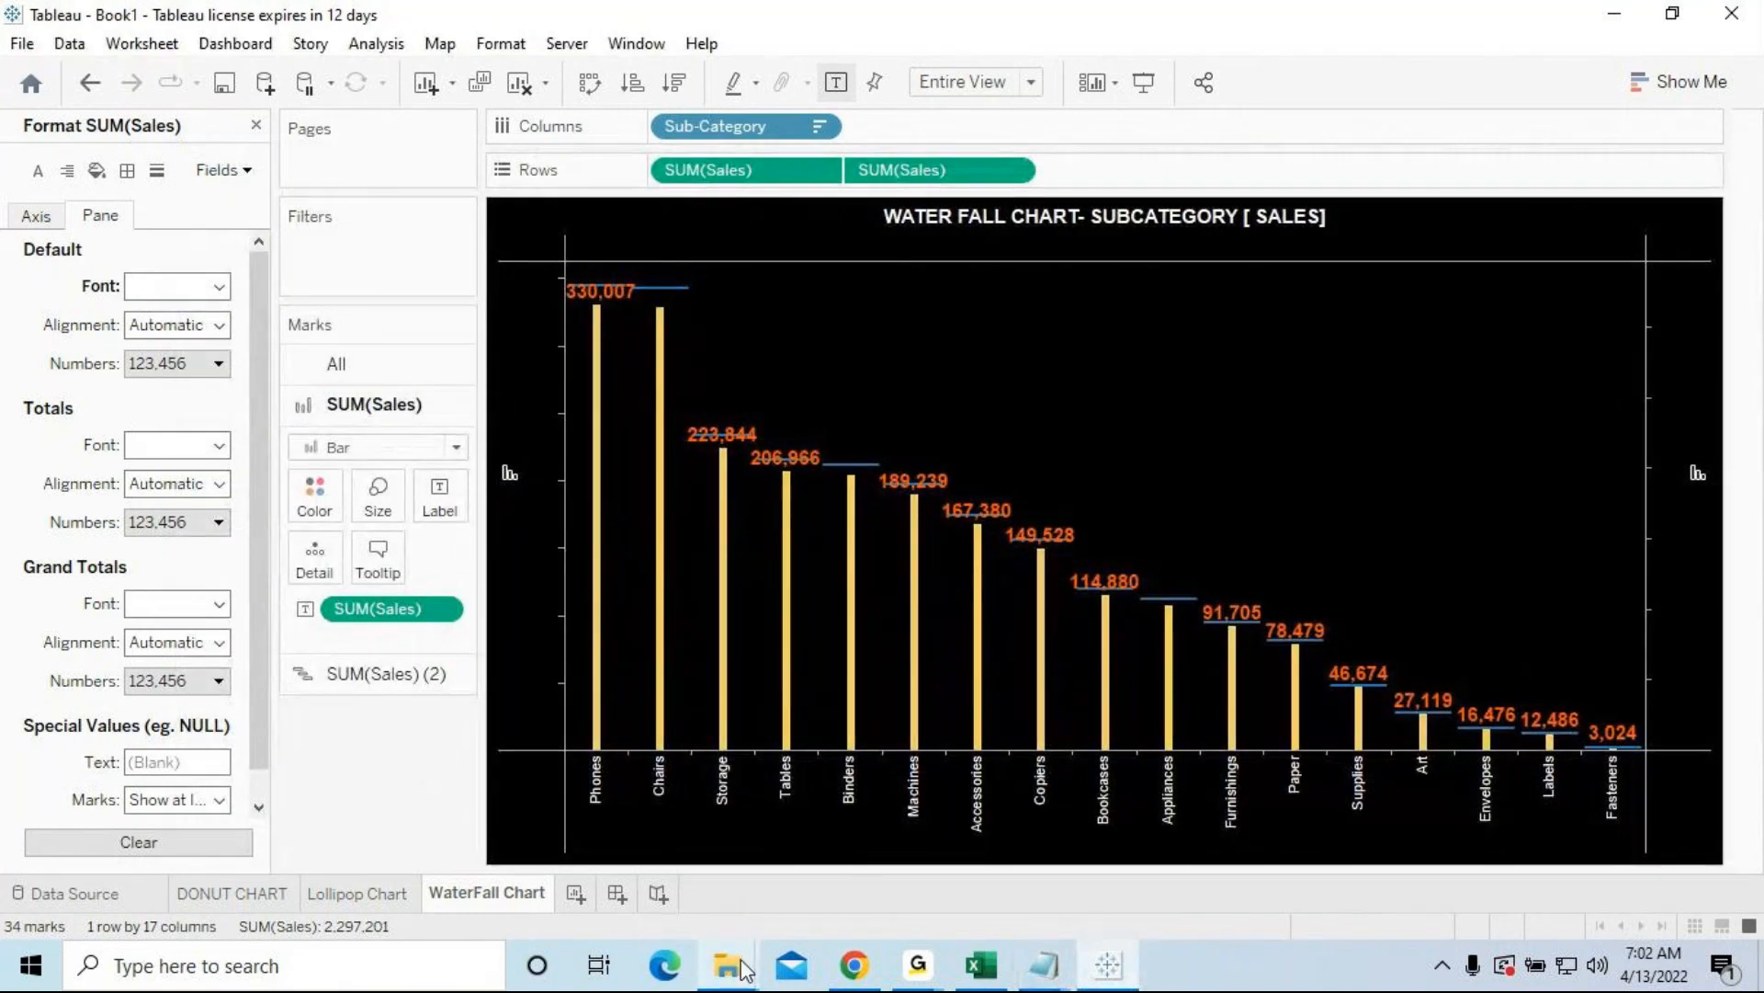
{"action": "left_click", "coordinate": [918, 965]}
{"action": "left_click", "coordinate": [998, 902]}
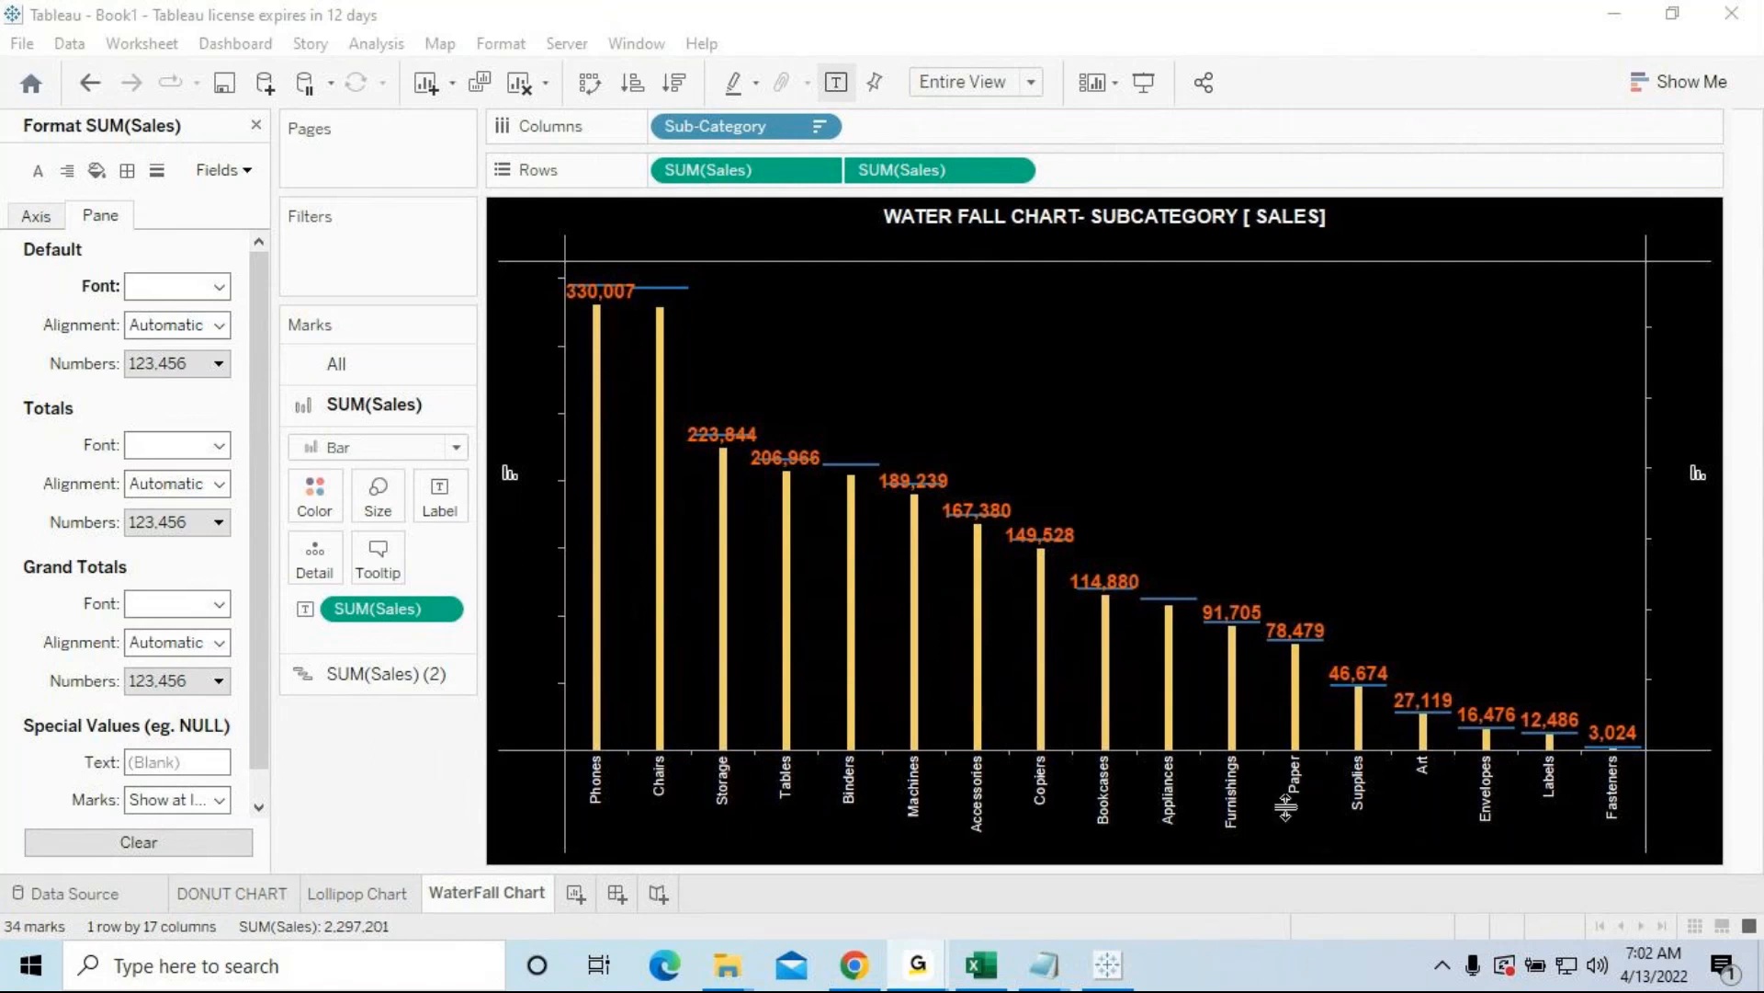
{"action": "left_click", "coordinate": [1609, 23]}
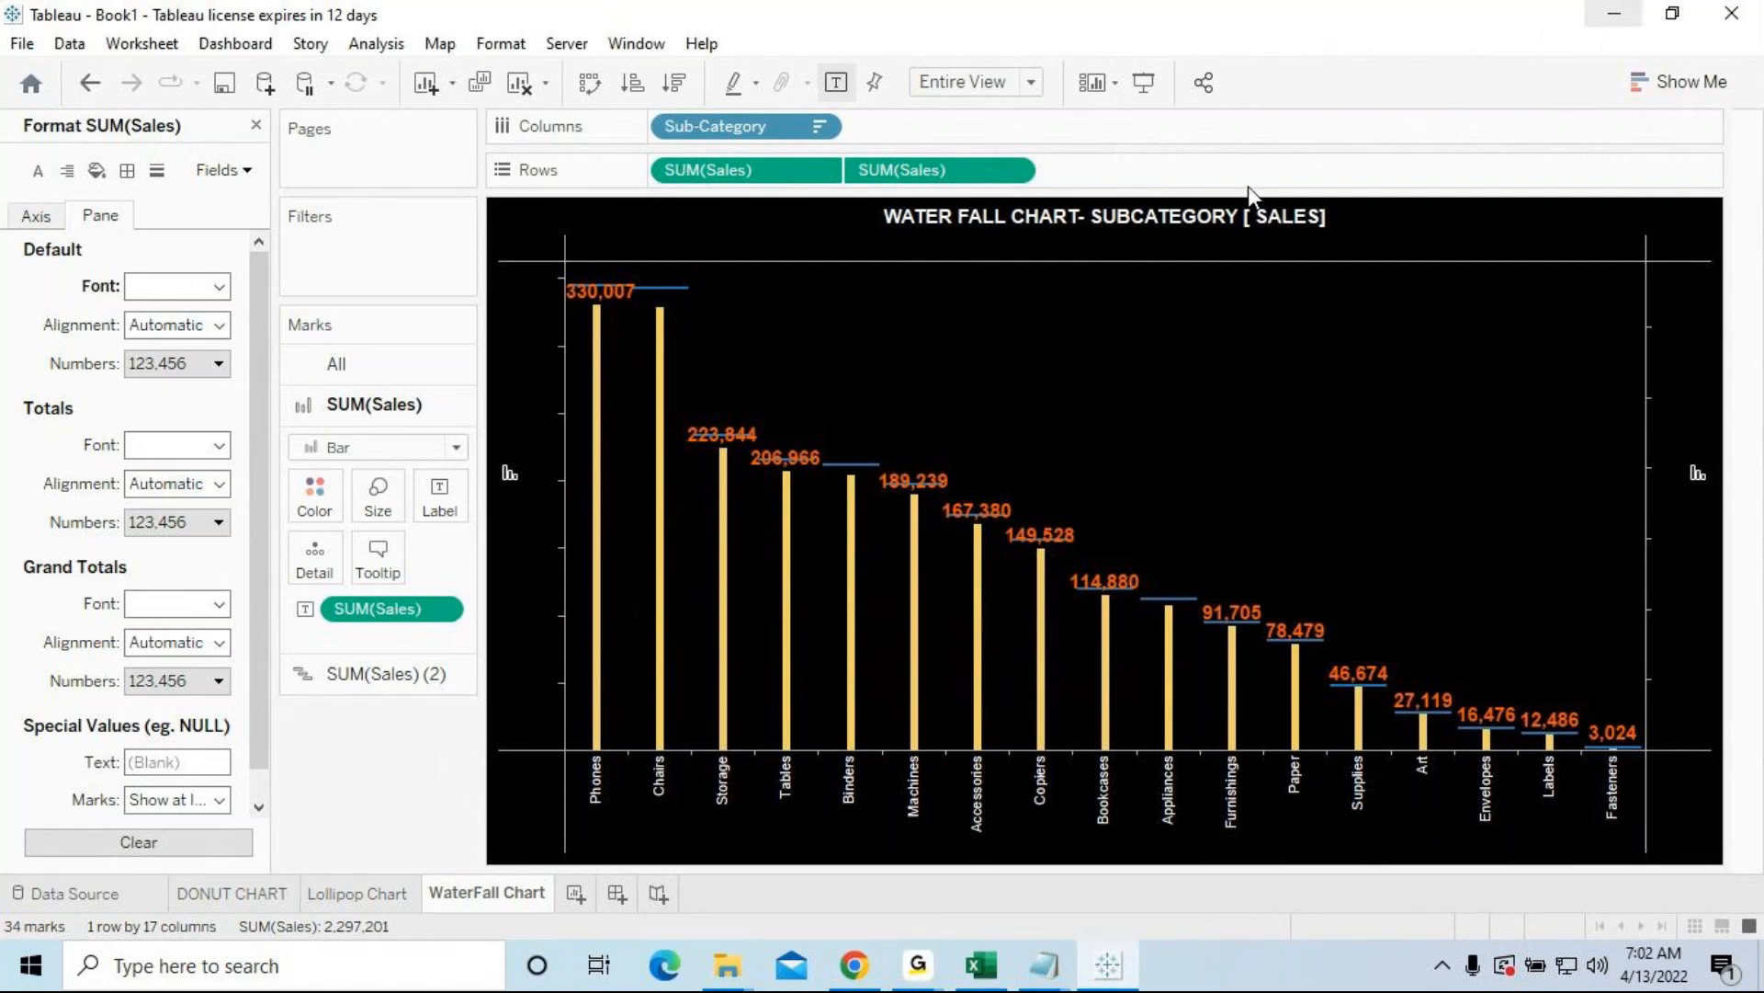
Step: Add a new worksheet and rename it TextChart-Calculation
{"action": "left_click", "coordinate": [576, 893]}
{"action": "right_click", "coordinate": [582, 896]}
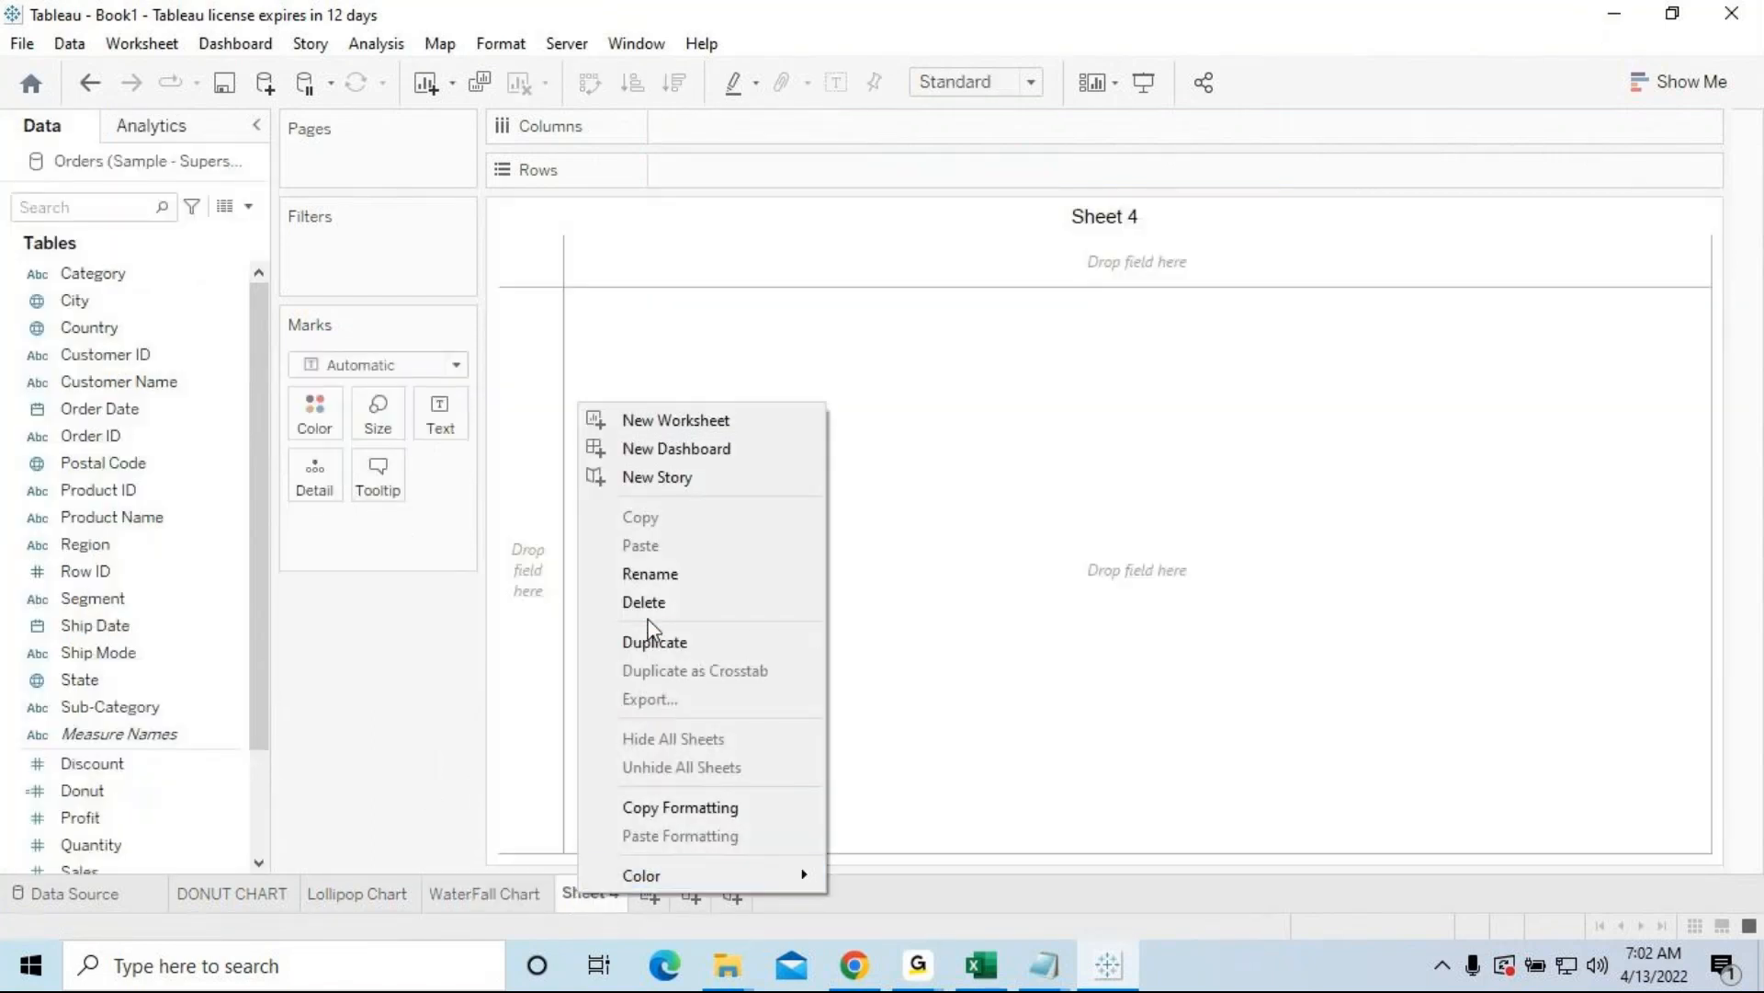
{"action": "left_click", "coordinate": [650, 573]}
{"action": "key", "text": "BackSpace"}
{"action": "type", "text": "Tex"}
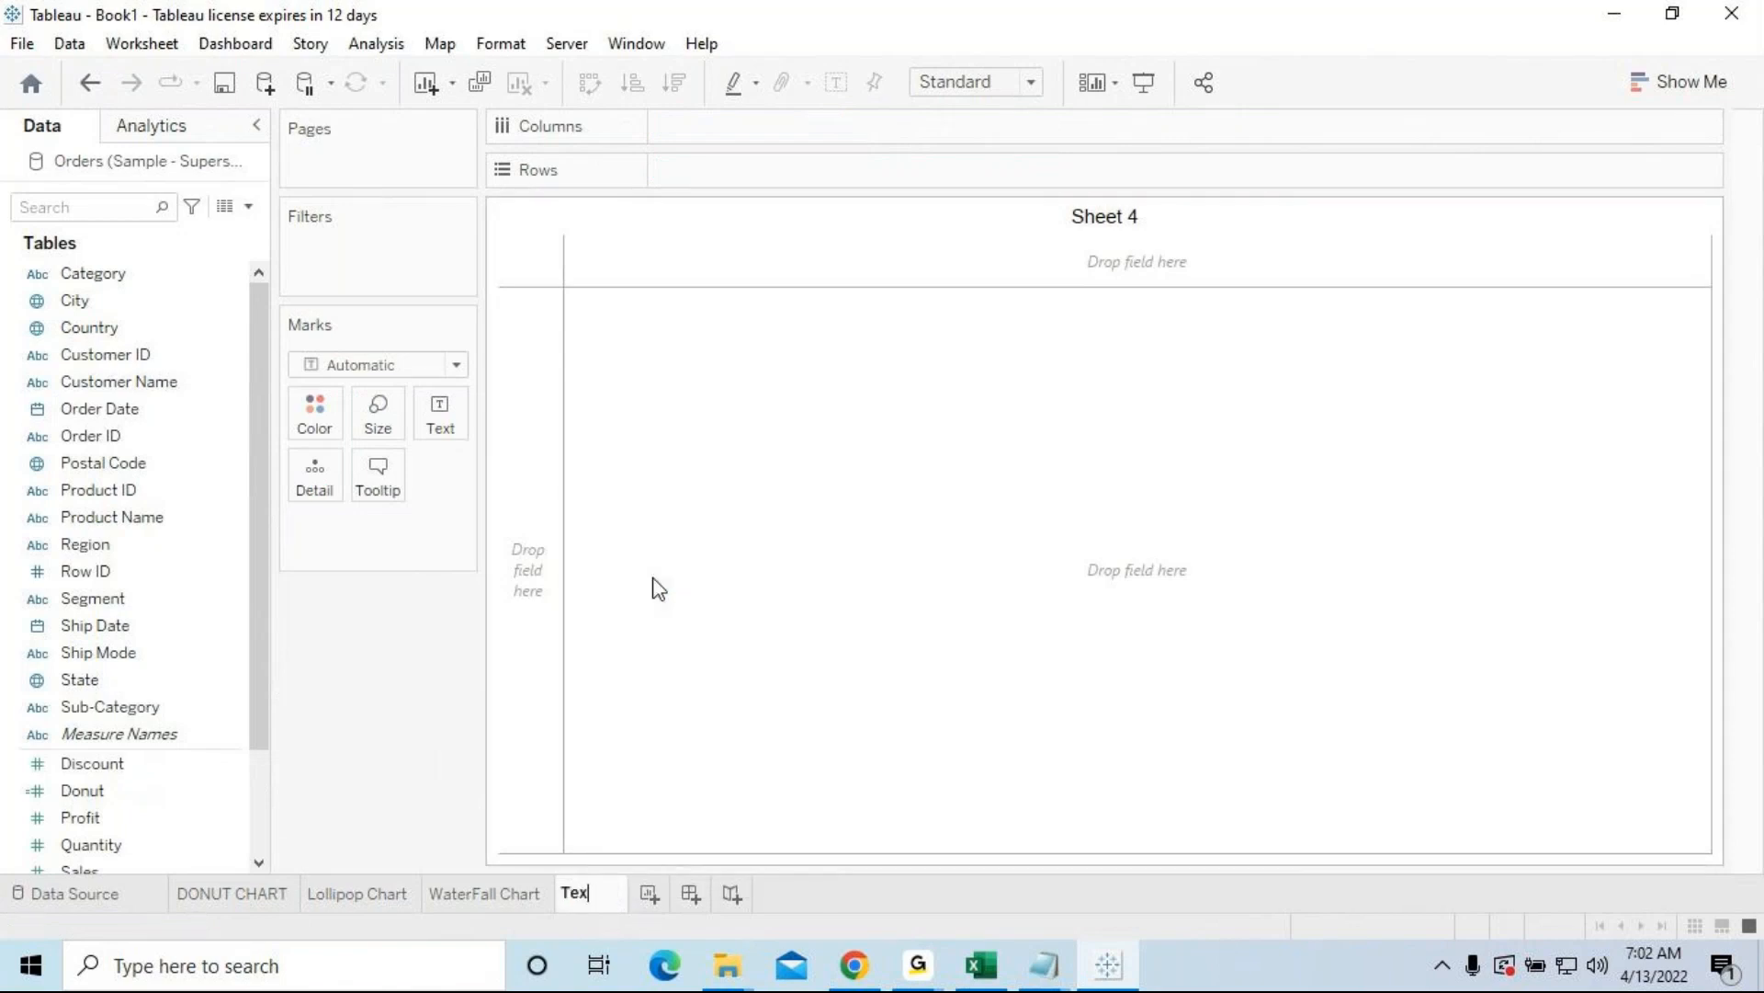
{"action": "type", "text": "tChart"}
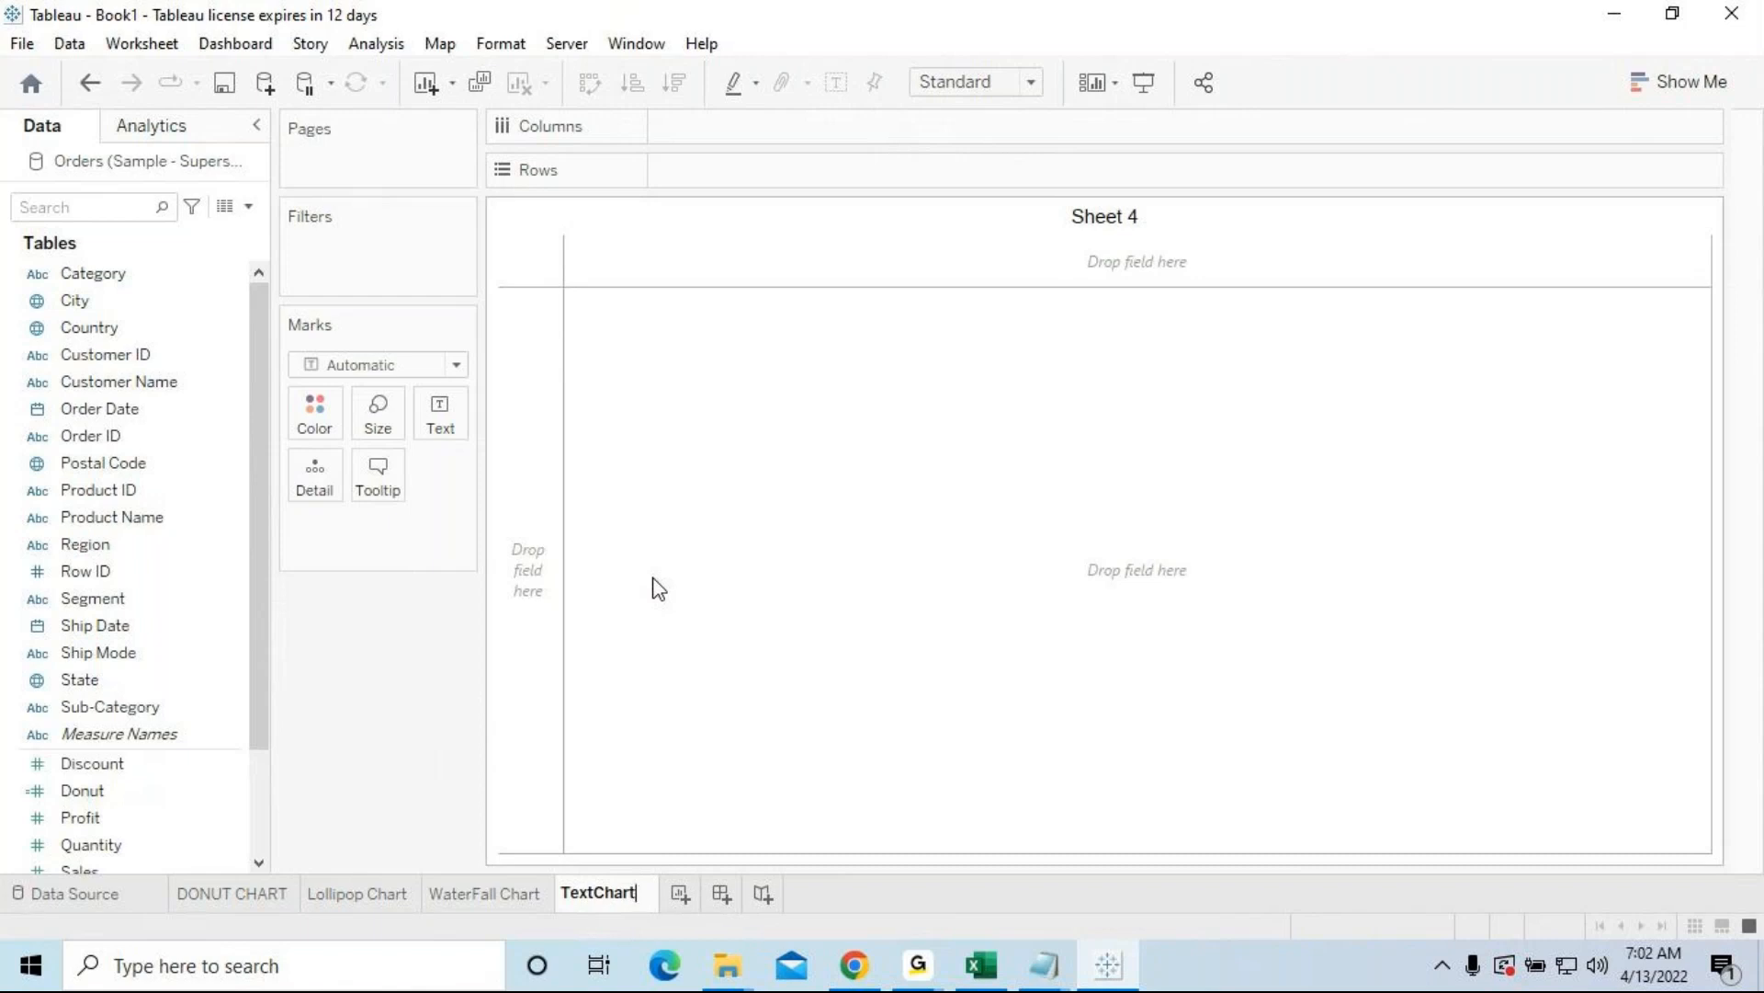
{"action": "type", "text": "-C"}
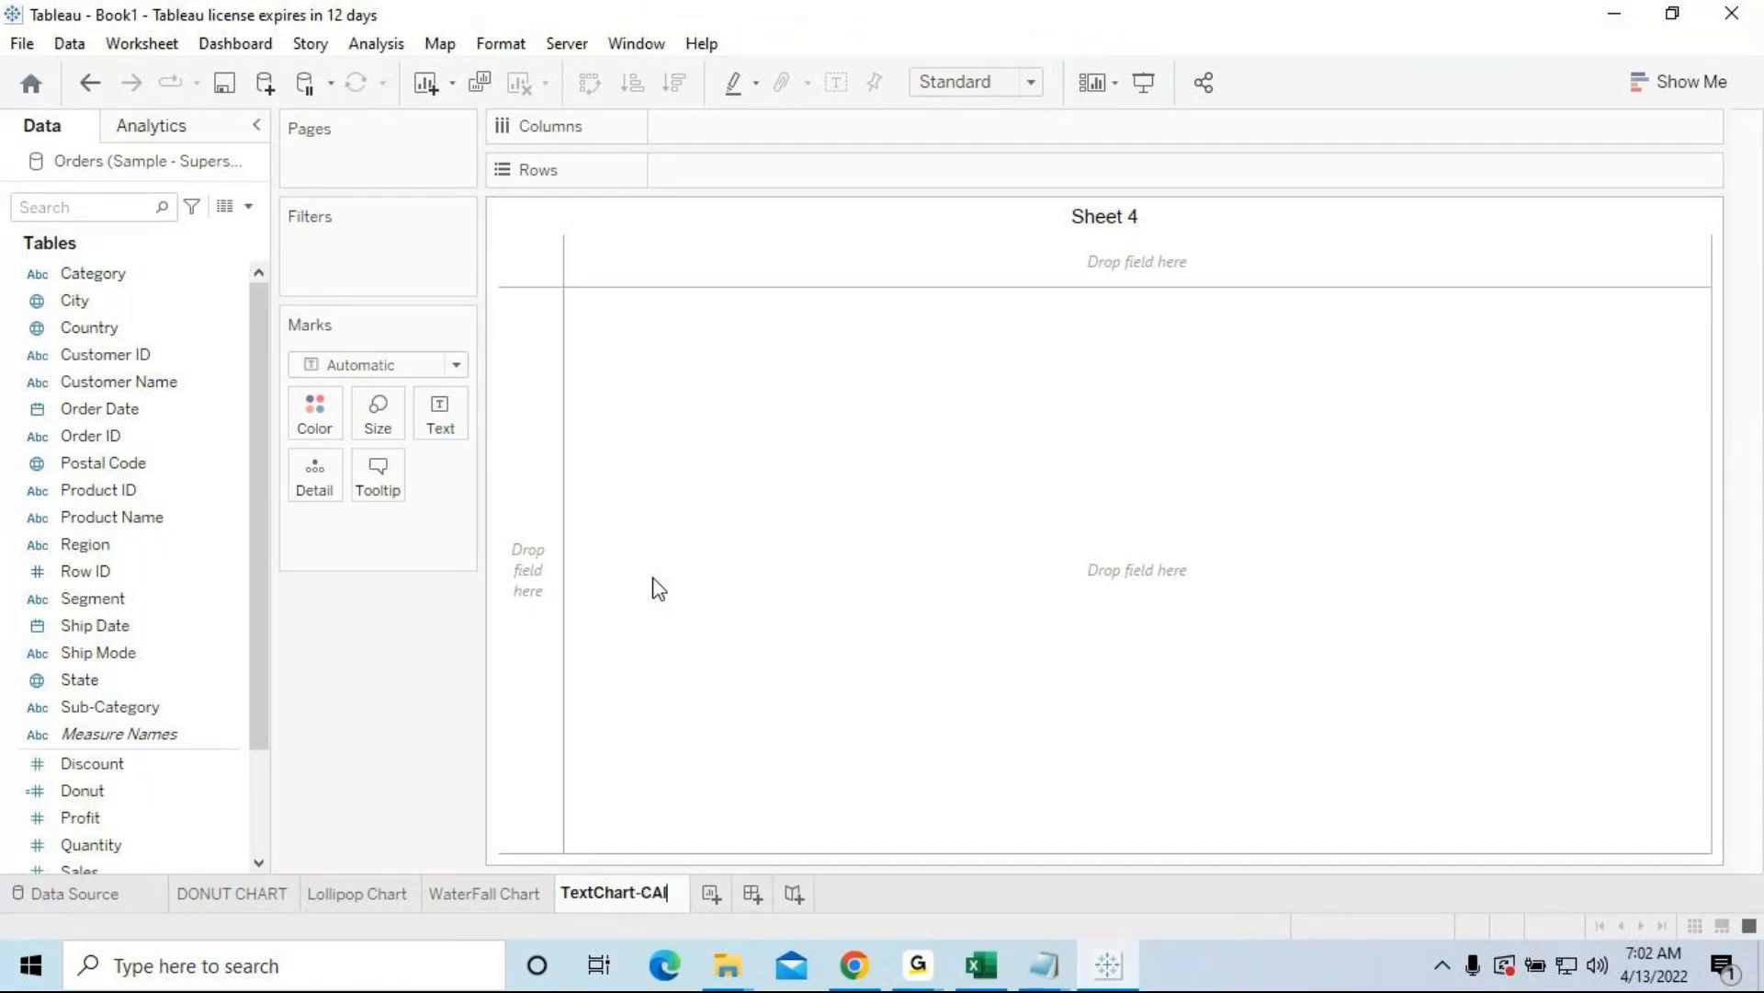
{"action": "type", "text": "a"}
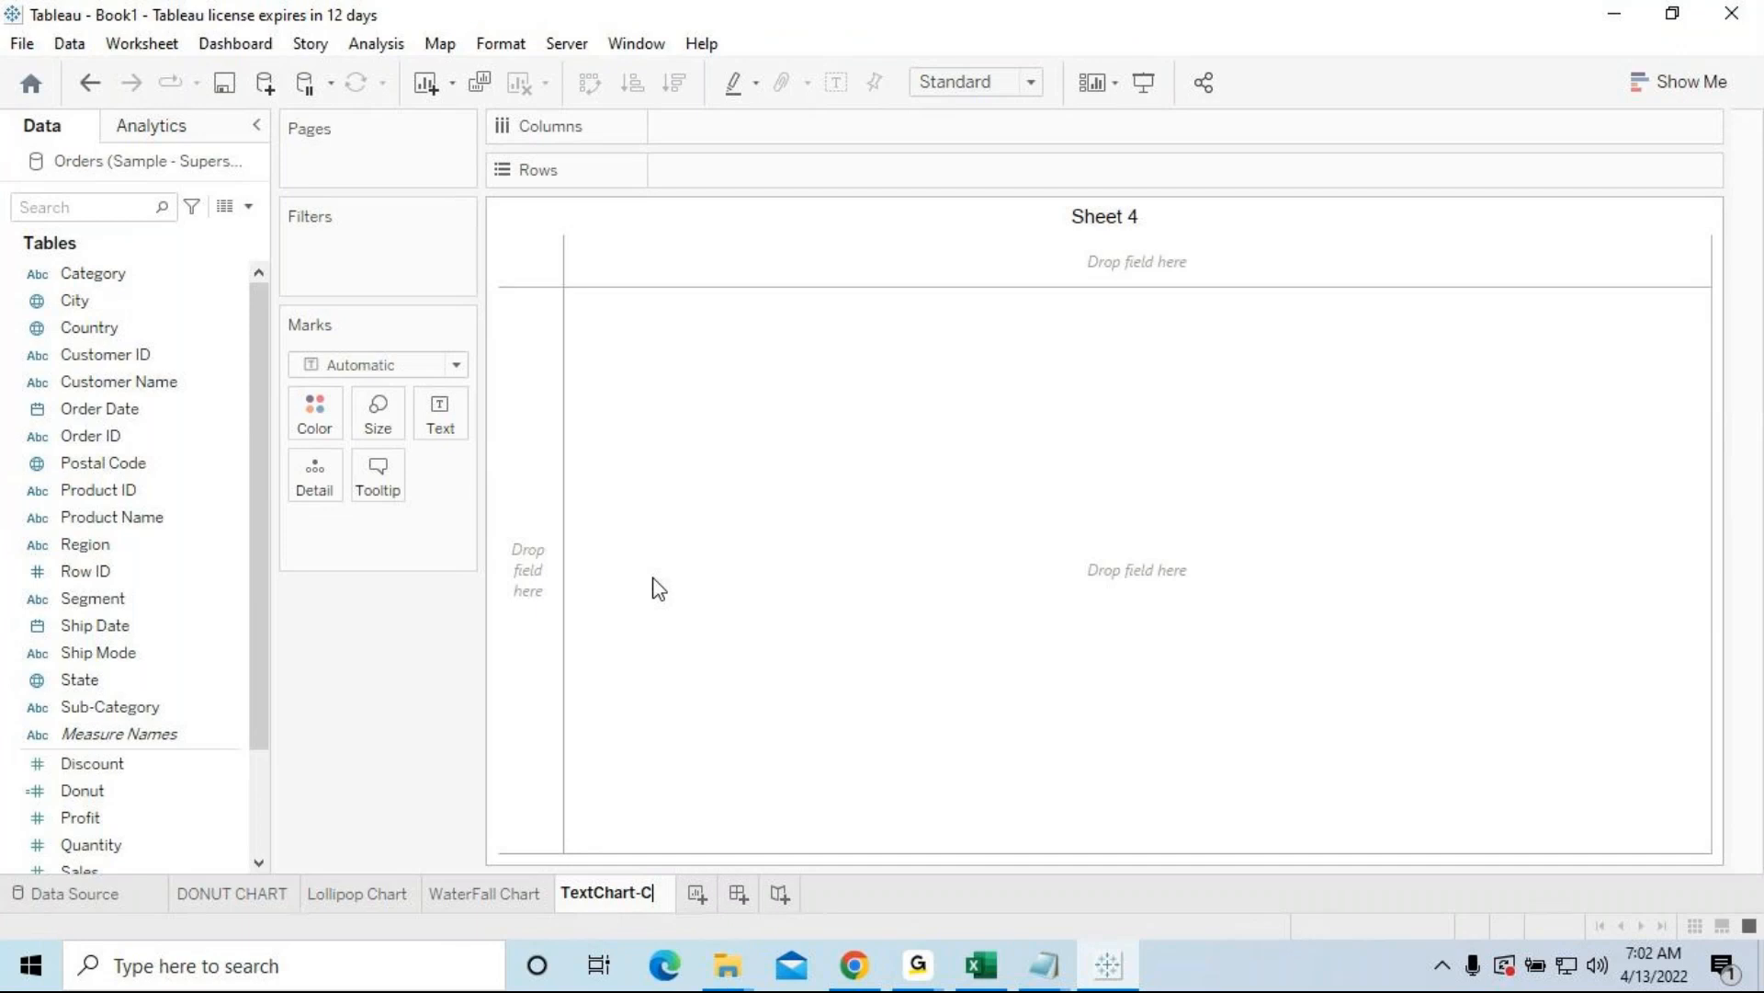
{"action": "type", "text": "lculationChart"}
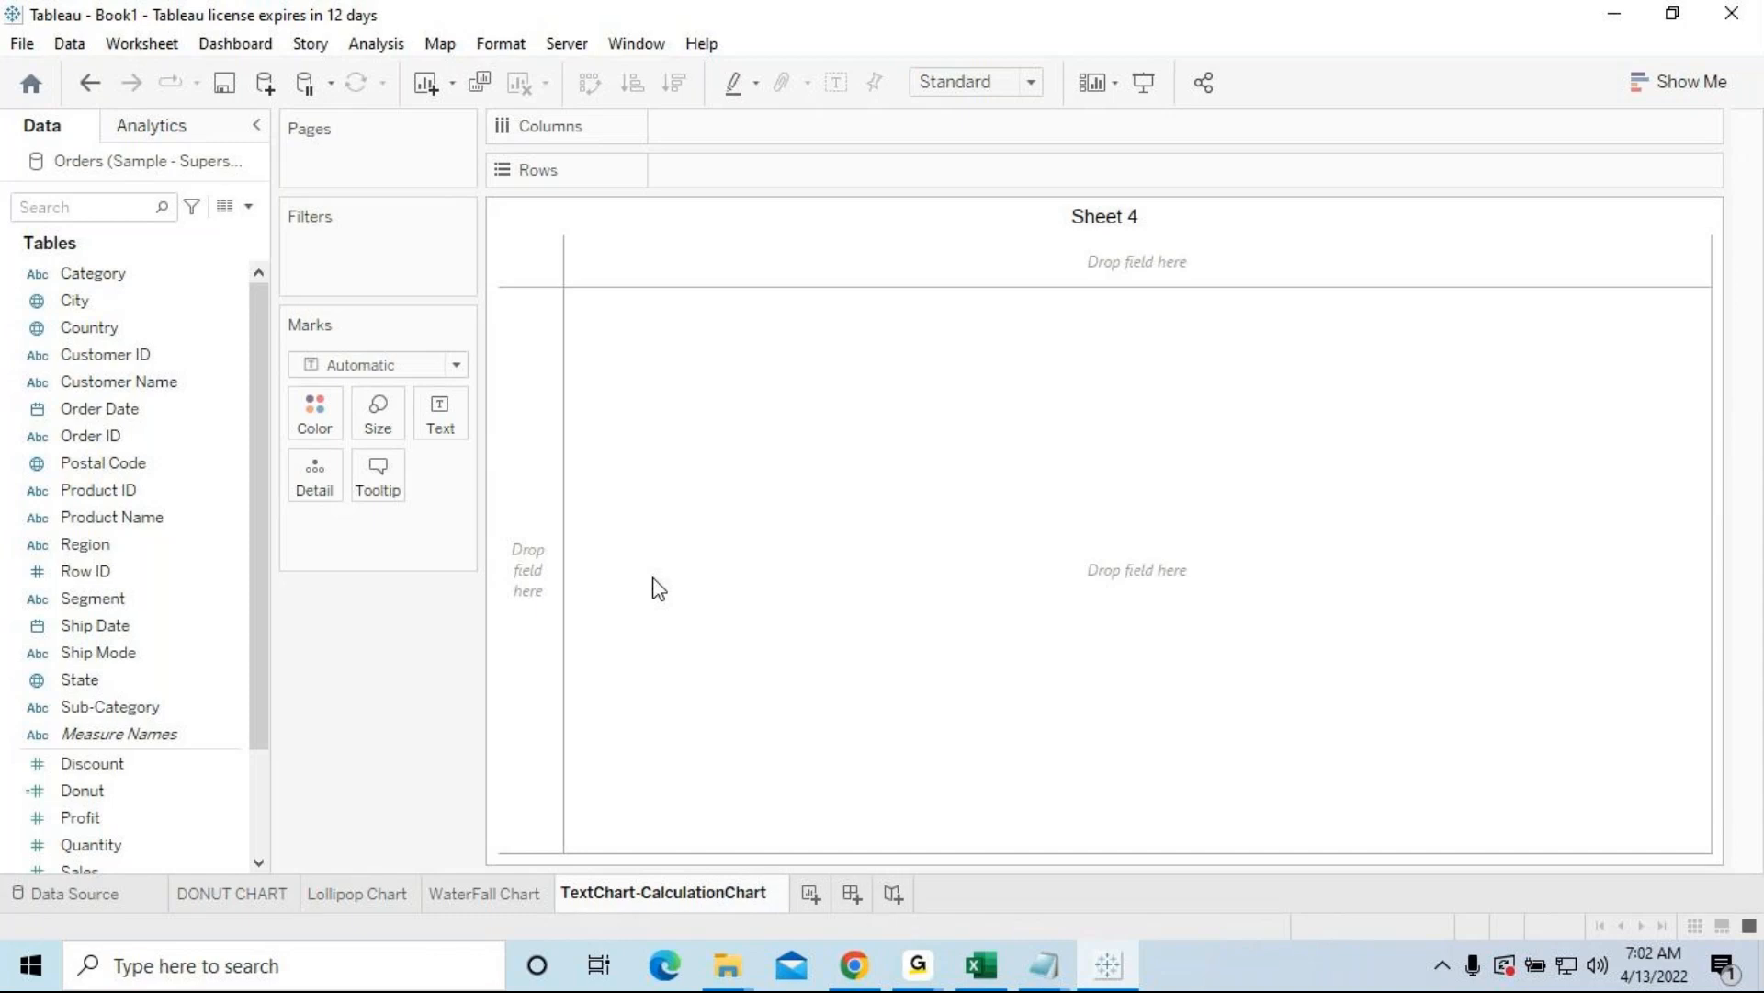
{"action": "key", "text": "BackSpace"}
{"action": "key", "text": "BackSpace"}
{"action": "key", "text": "BackSpace"}
{"action": "key", "text": "BackSpace"}
{"action": "key", "text": "BackSpace"}
{"action": "key", "text": "Return"}
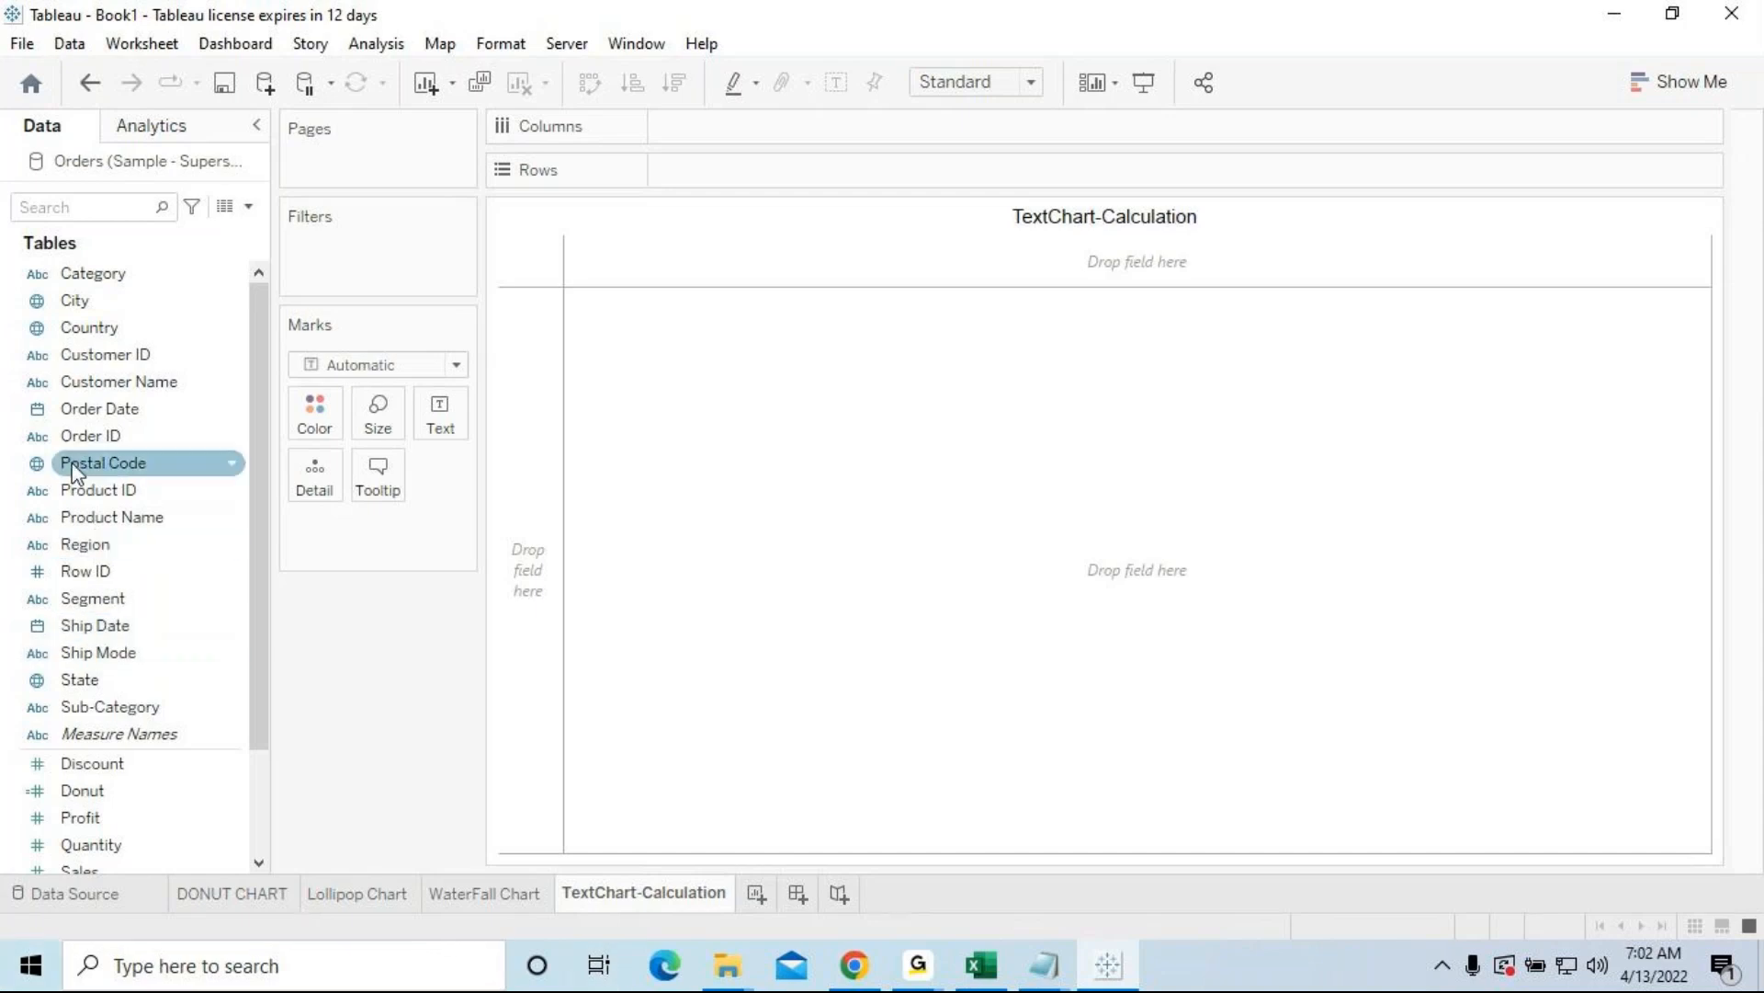
Step: Place Category and Sub-Category as the columns of the TextChart-Calculation sheet
{"action": "left_click_drag", "start_coordinate": [103, 279], "coordinate": [720, 149]}
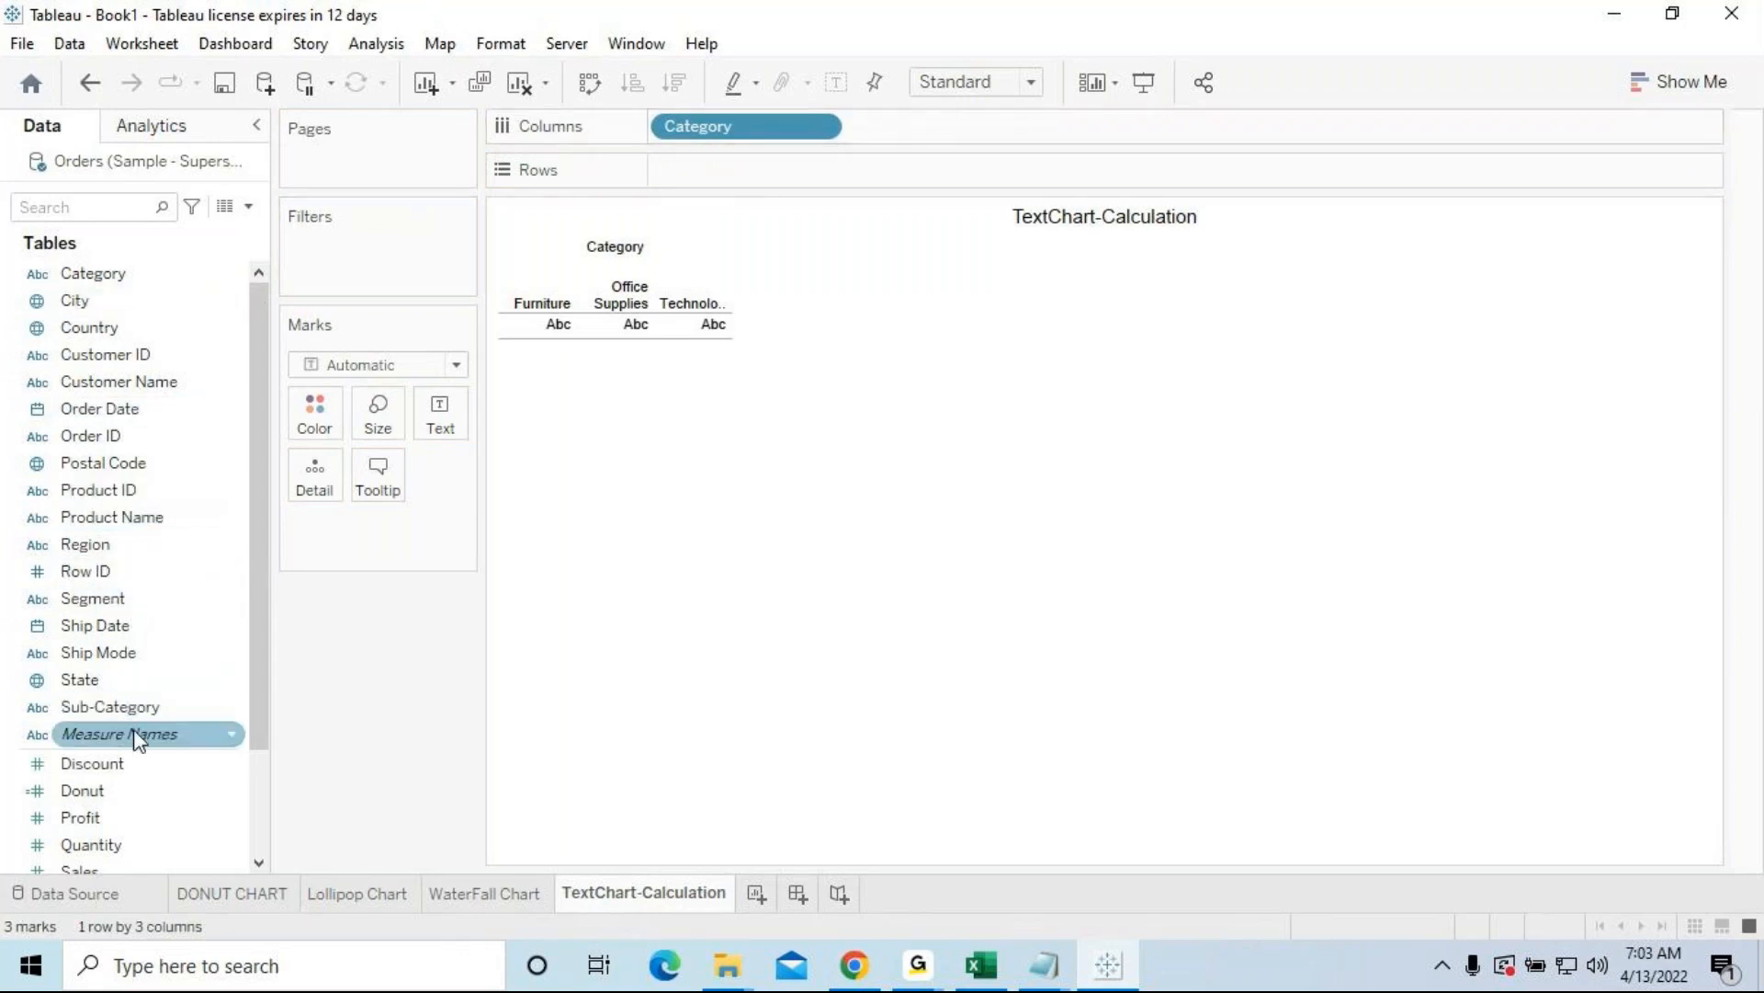
{"action": "left_click", "coordinate": [147, 707]}
{"action": "left_click_drag", "start_coordinate": [182, 700], "coordinate": [951, 140]}
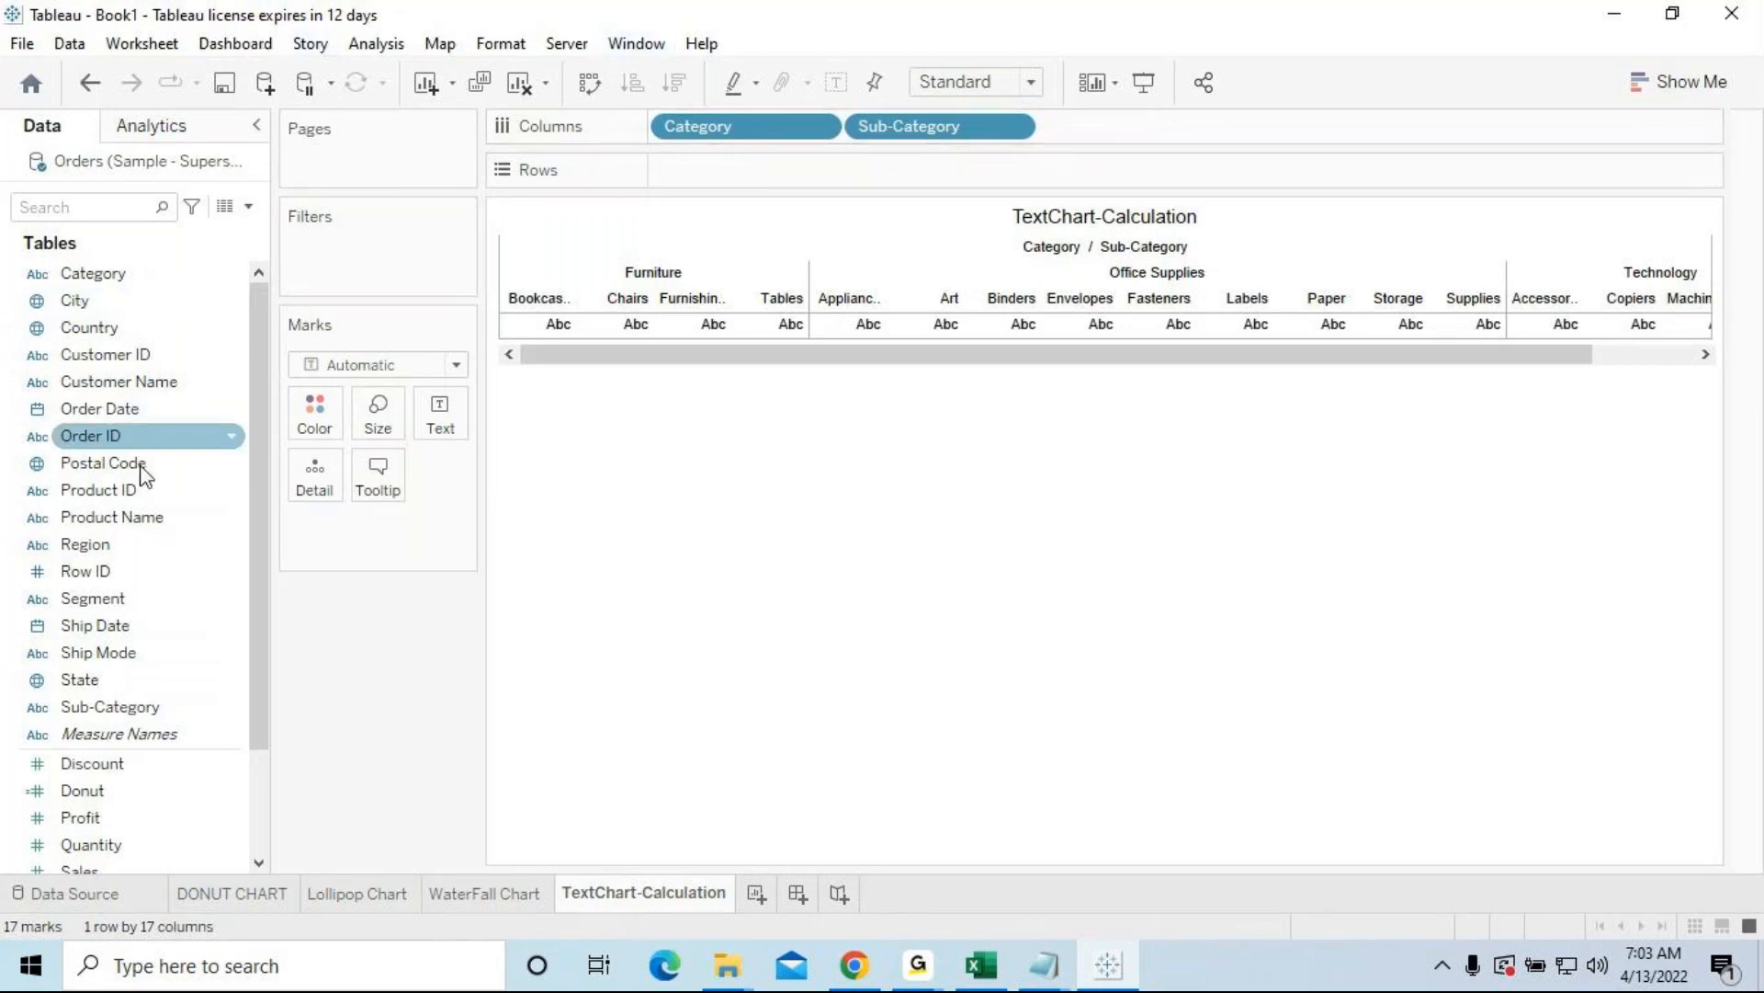
Step: Add Sales to the rows and convert the view into a text table
{"action": "scroll", "coordinate": [152, 512], "scroll_direction": "down", "scroll_amount": 1}
{"action": "scroll", "coordinate": [152, 515], "scroll_direction": "down", "scroll_amount": 1}
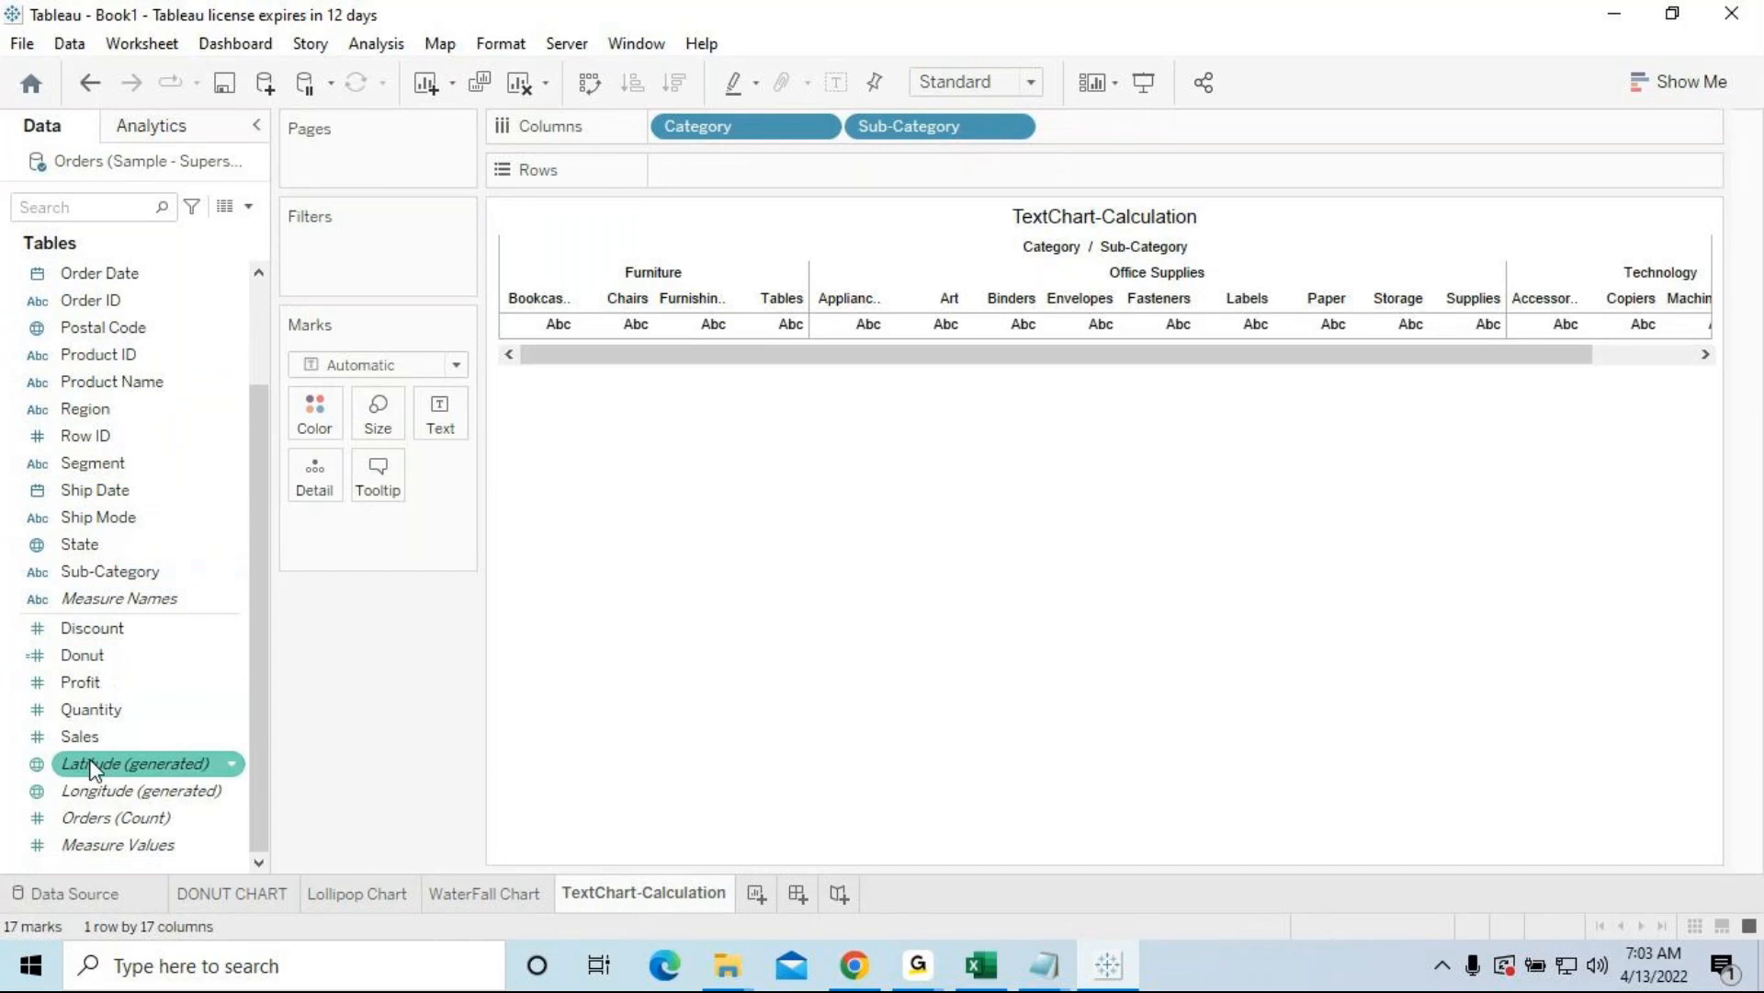
{"action": "left_click_drag", "start_coordinate": [88, 745], "coordinate": [709, 179]}
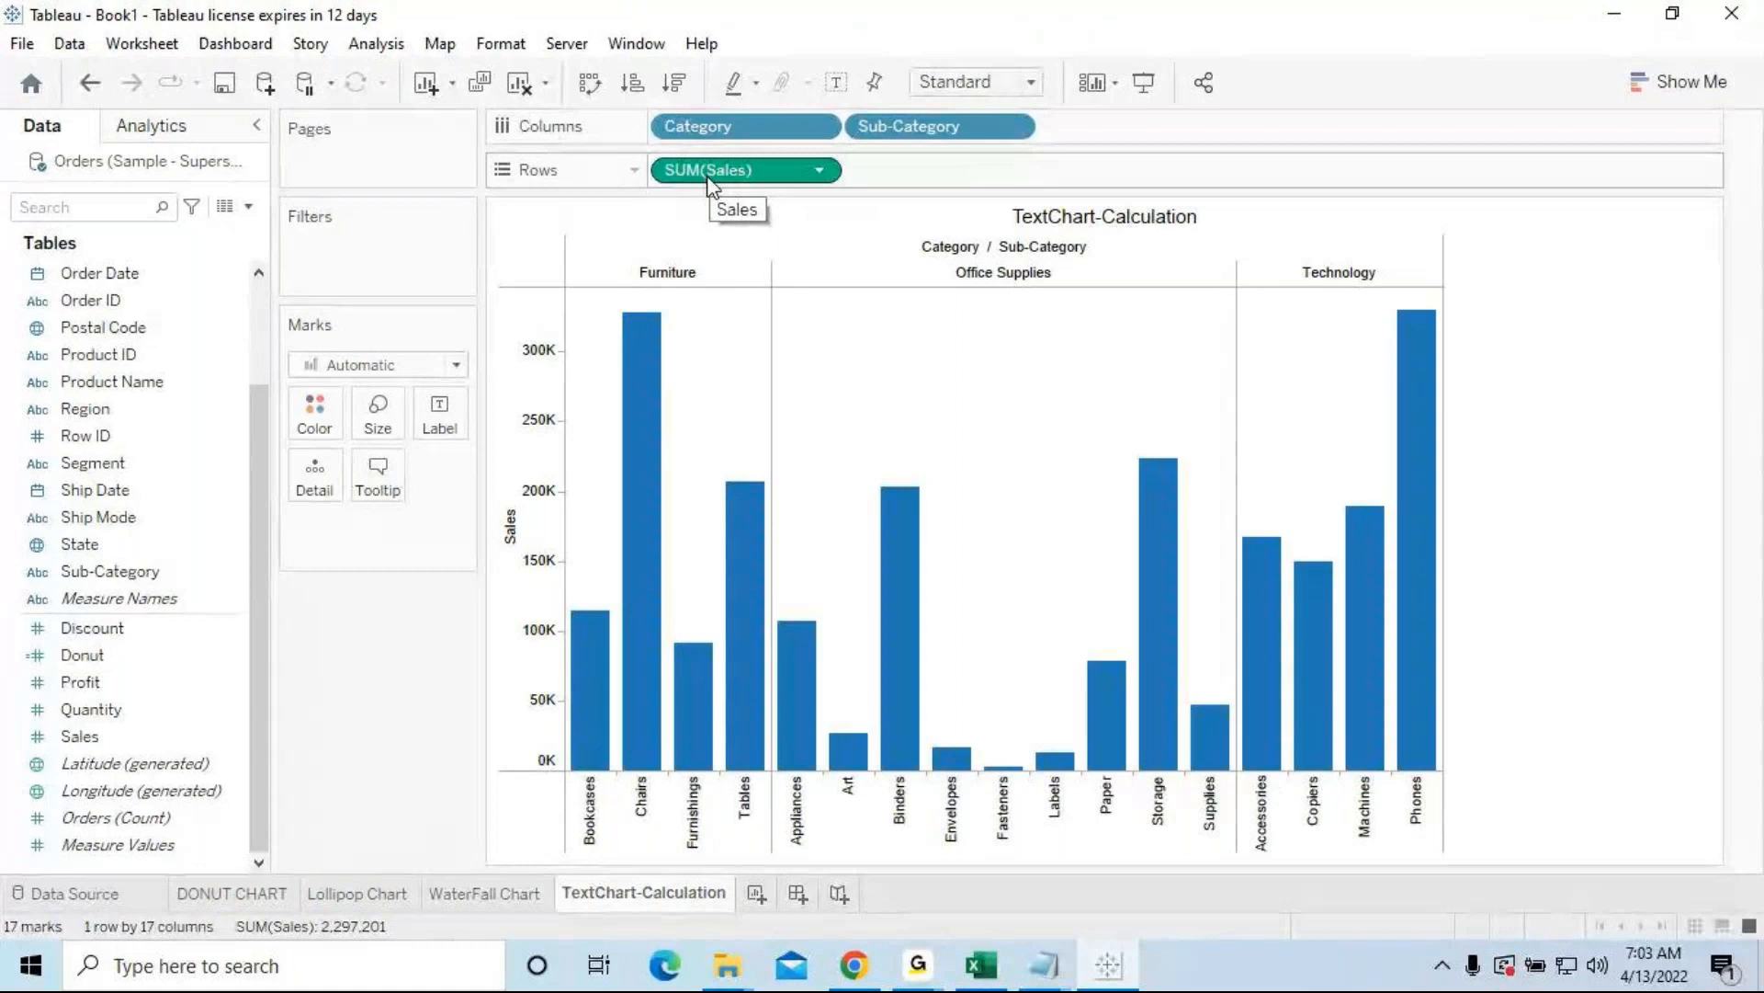
{"action": "left_click", "coordinate": [1685, 83]}
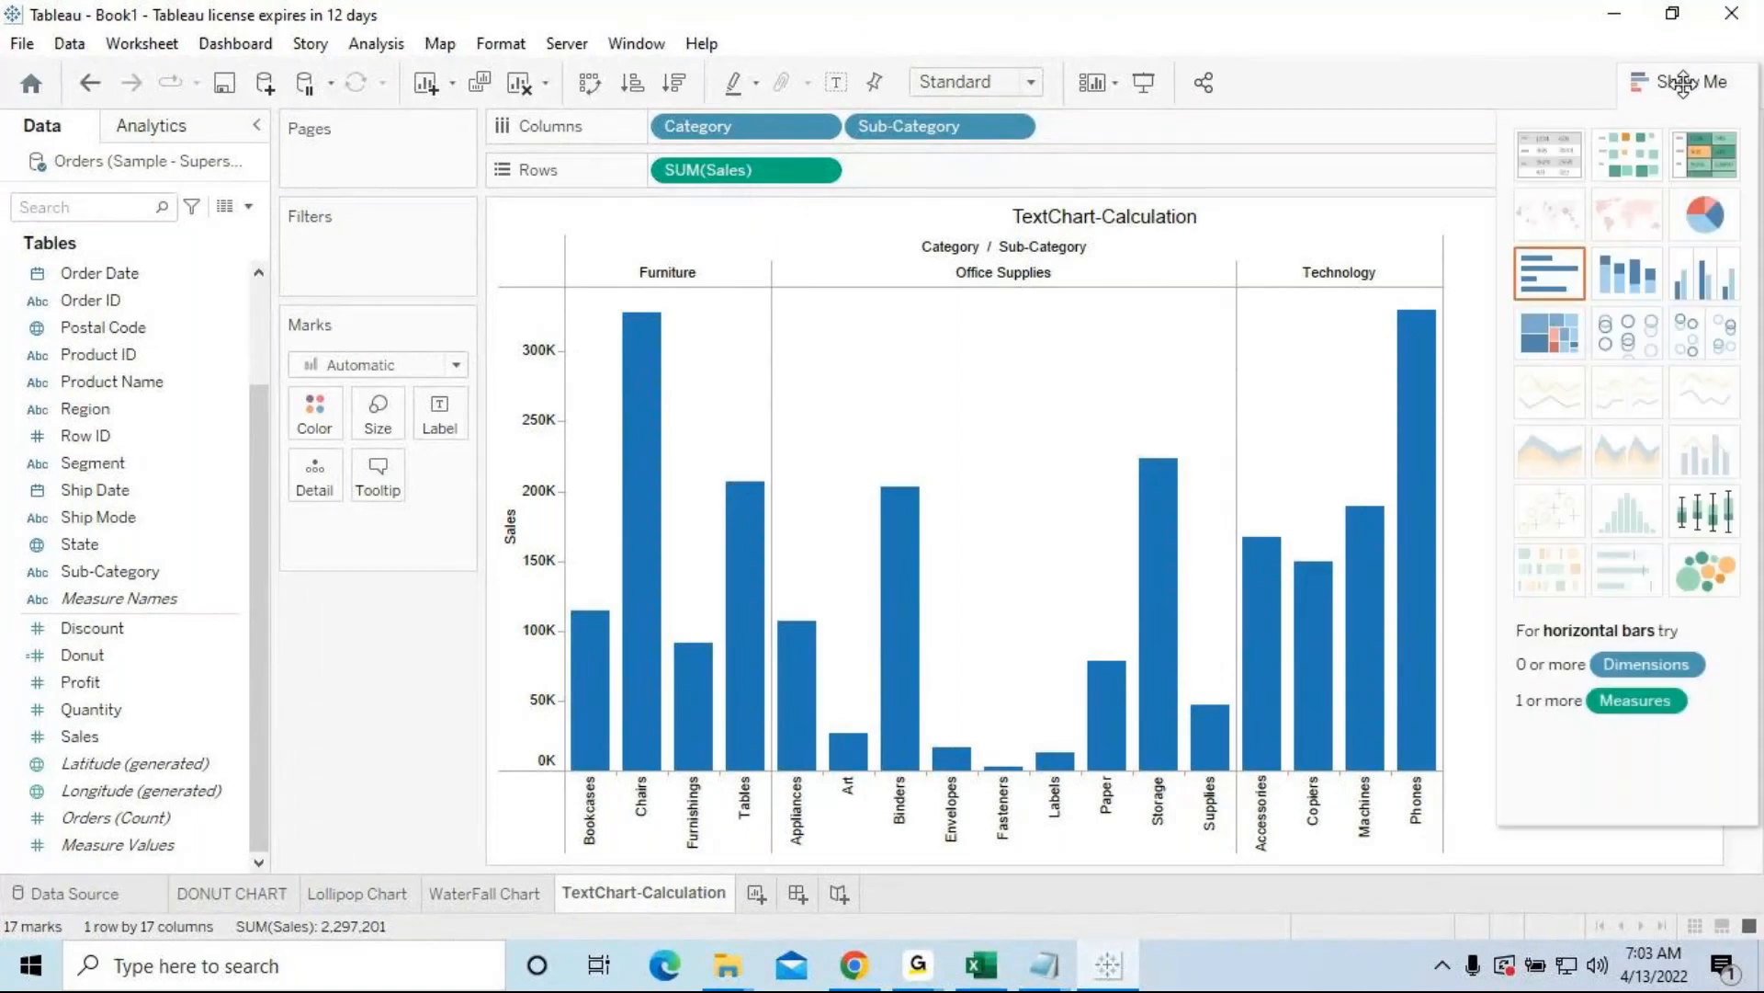
{"action": "left_click", "coordinate": [1570, 154]}
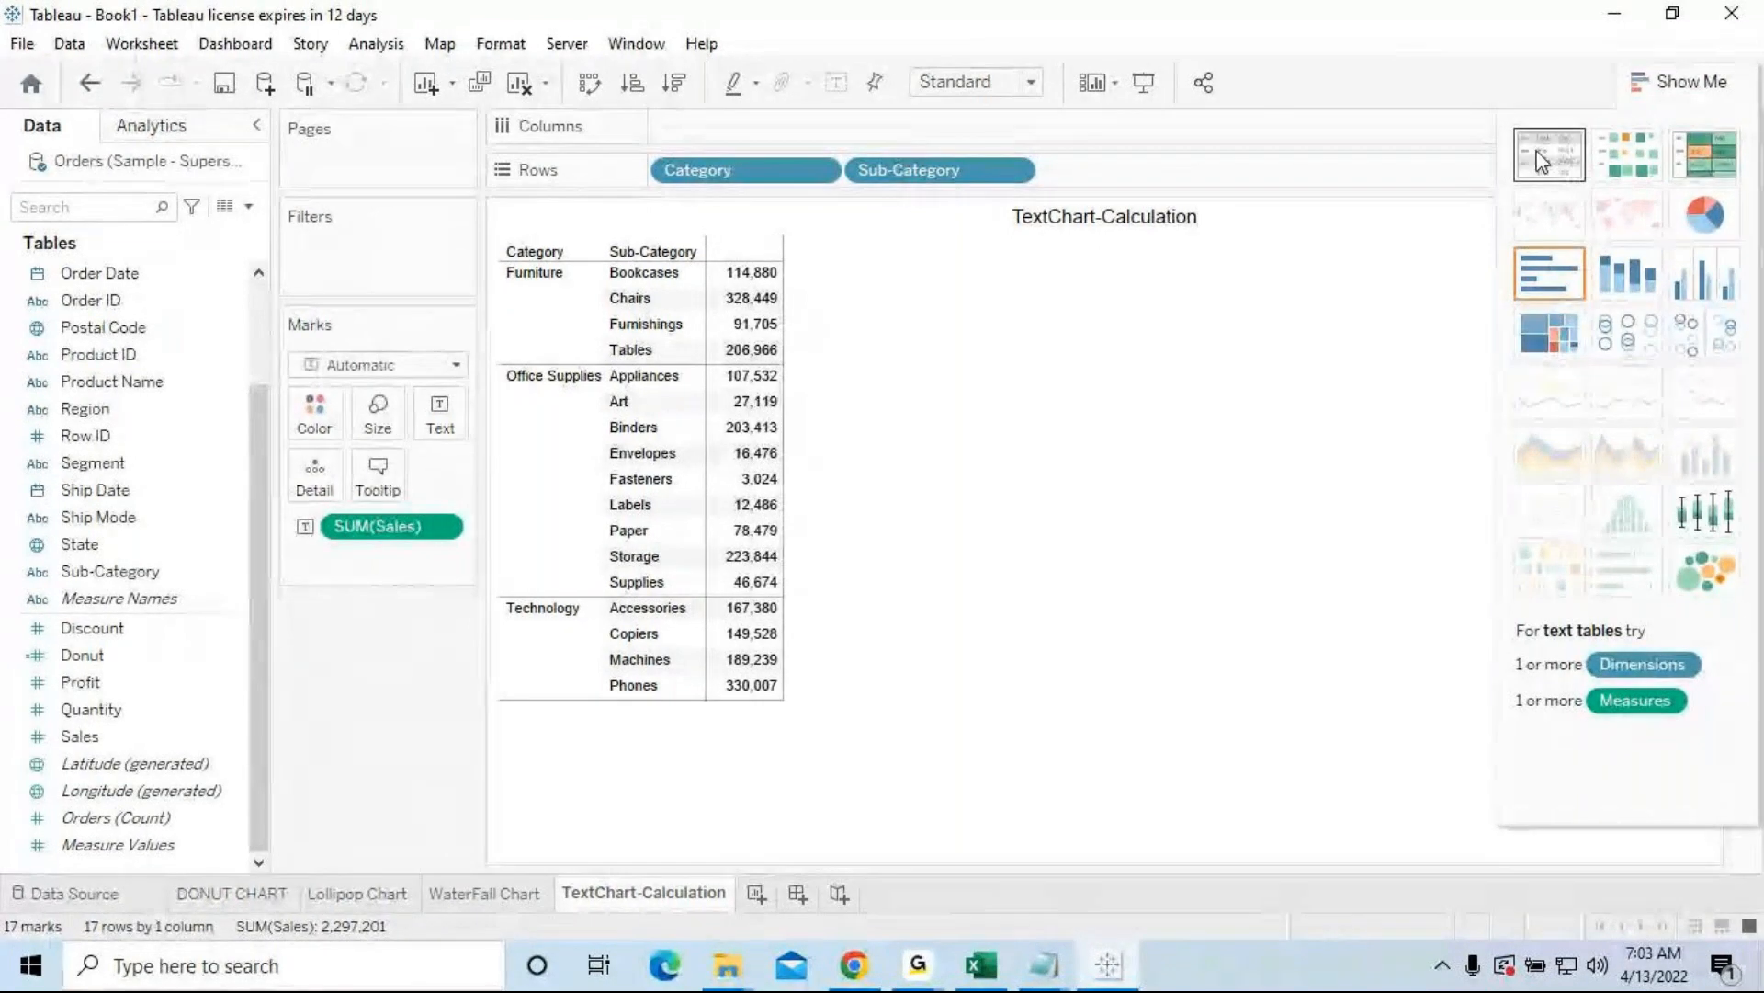
Step: Review item 4 of the note in Notepad, highlighting "Sub-total" and "Grand total", and return to Tableau
{"action": "mouse_move", "coordinate": [1045, 965]}
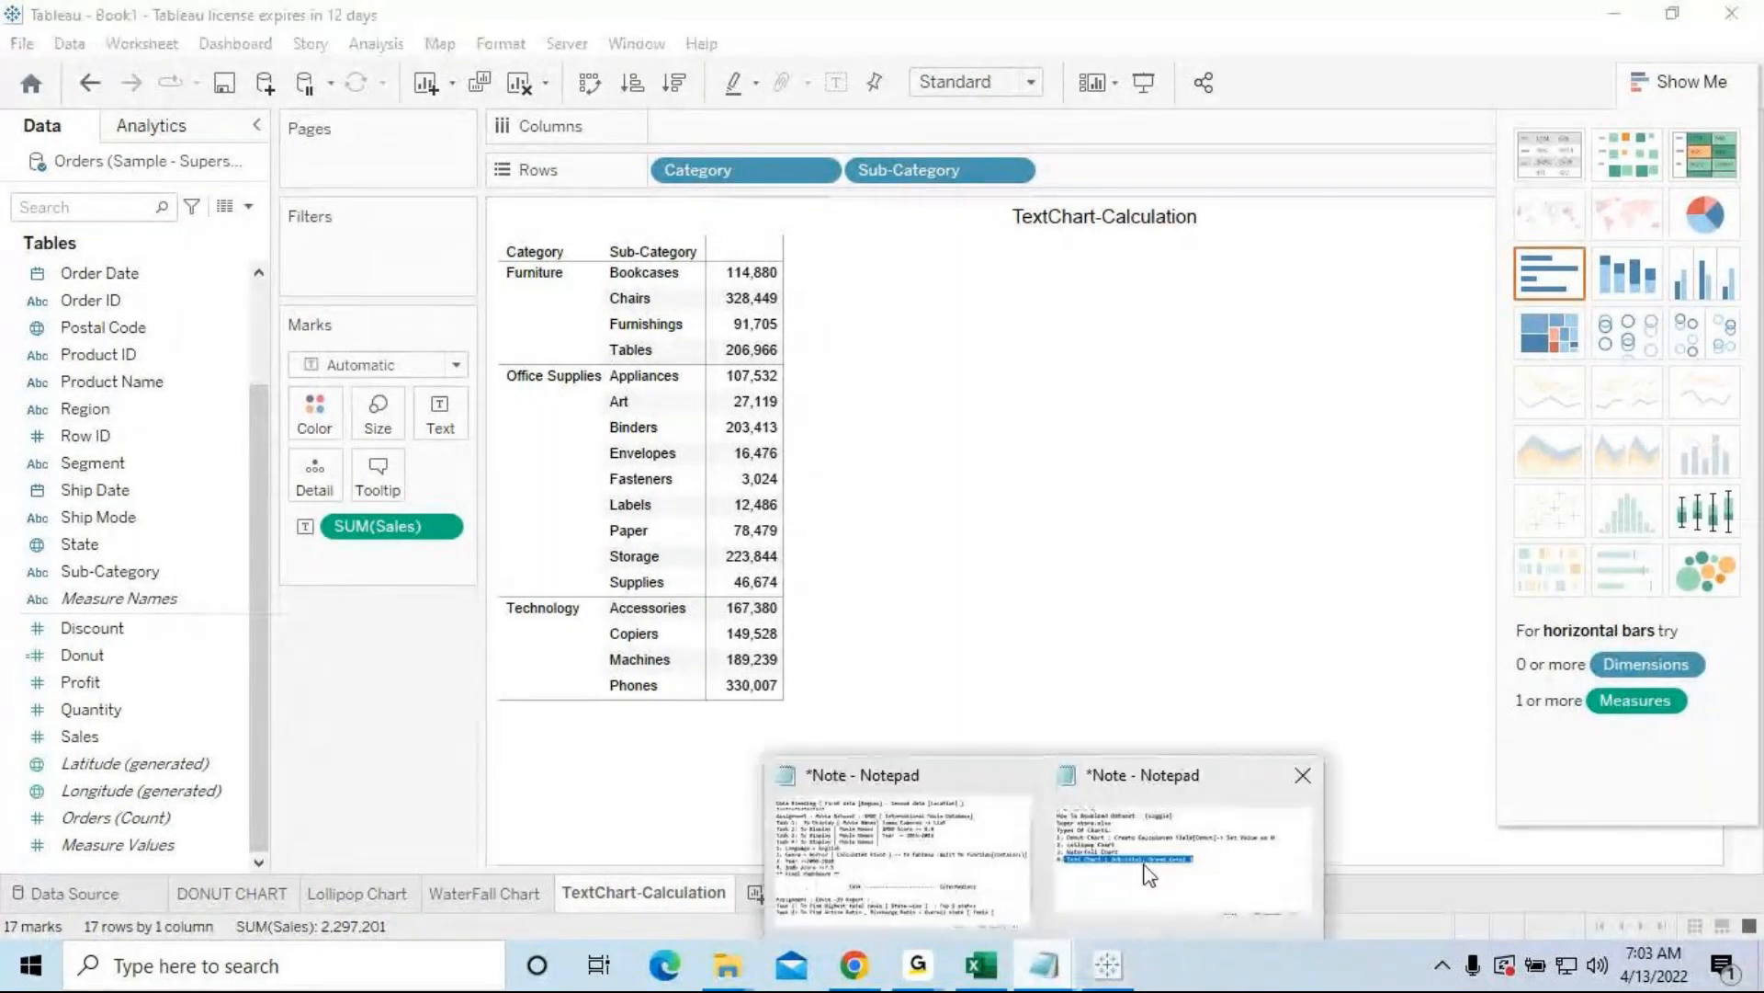
{"action": "left_click", "coordinate": [1142, 886]}
{"action": "left_click", "coordinate": [914, 530]}
{"action": "left_click_drag", "start_coordinate": [521, 504], "coordinate": [712, 504]}
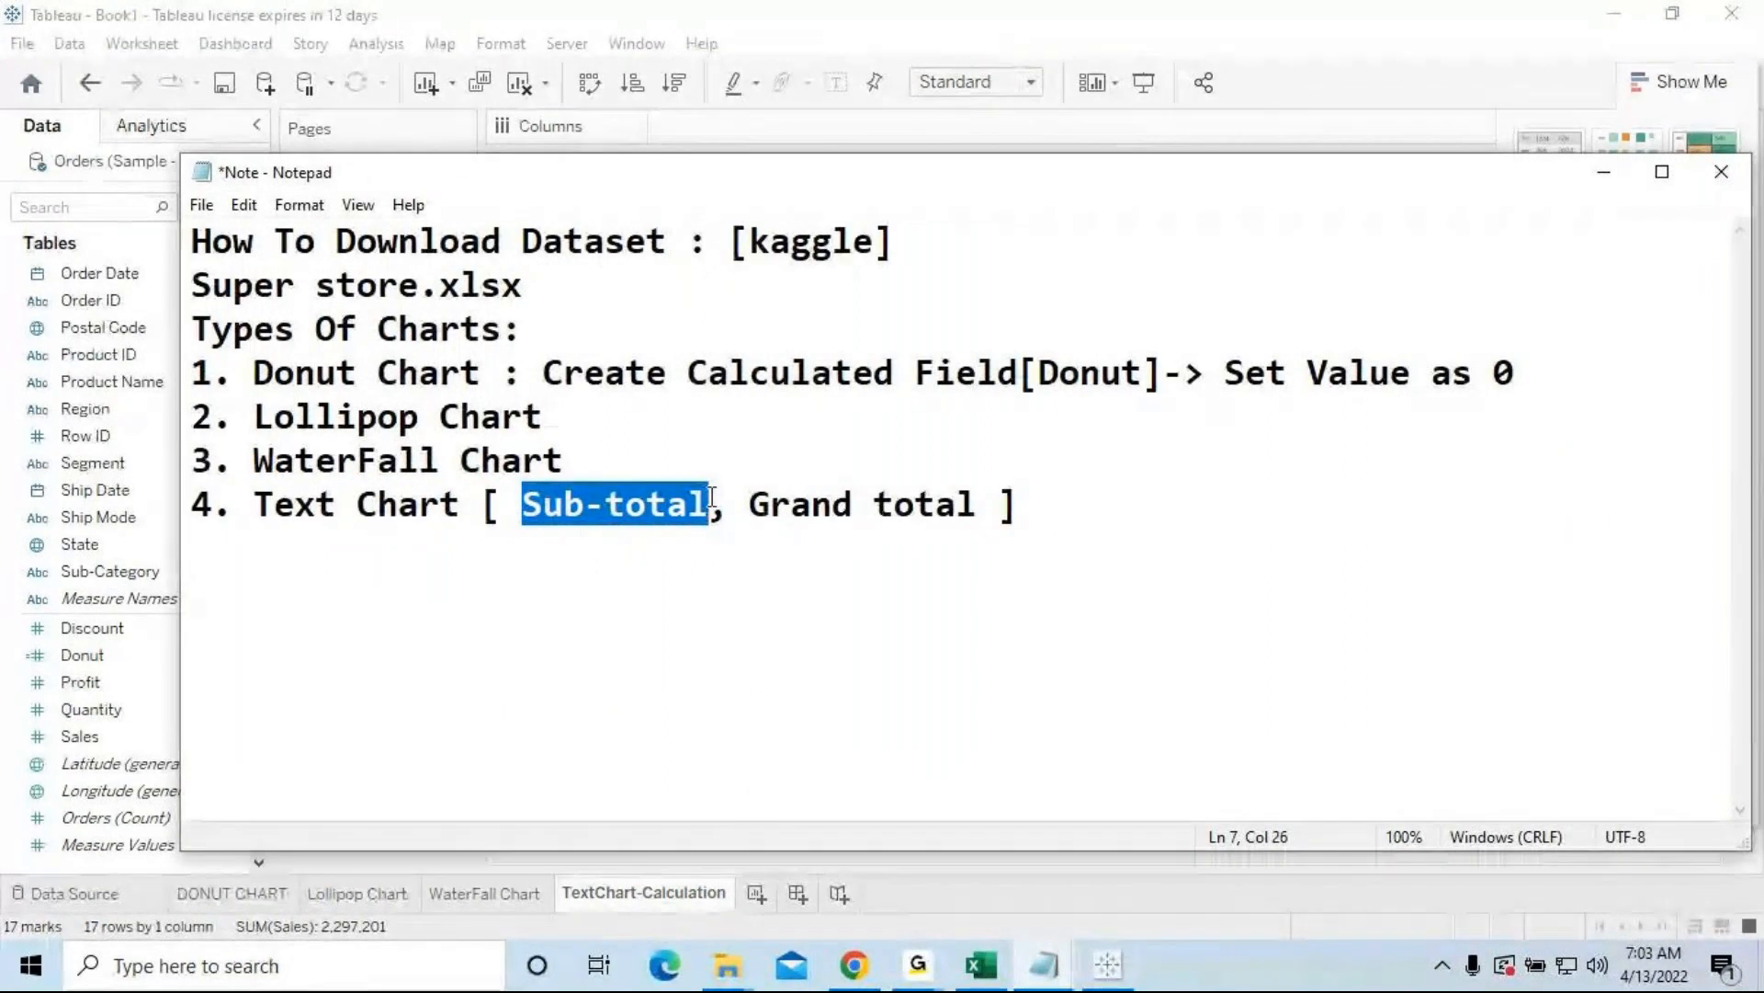
{"action": "left_click", "coordinate": [752, 504]}
{"action": "left_click_drag", "start_coordinate": [752, 504], "coordinate": [1034, 524]}
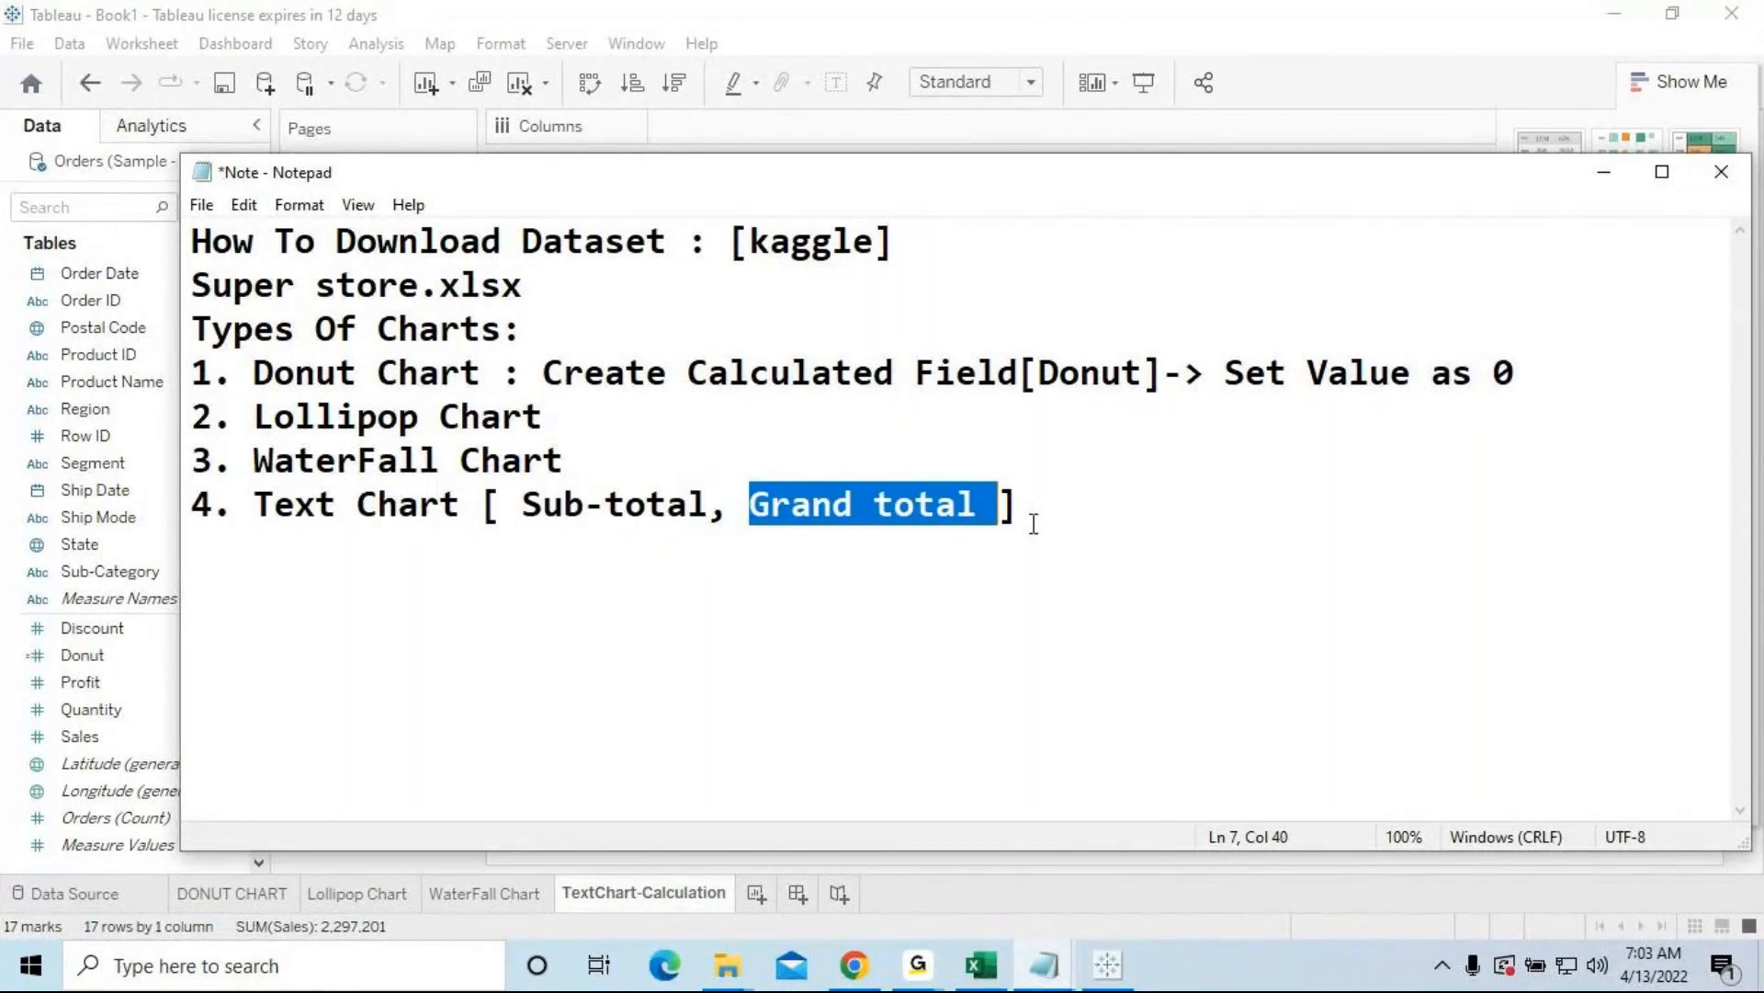
{"action": "left_click", "coordinate": [1603, 172]}
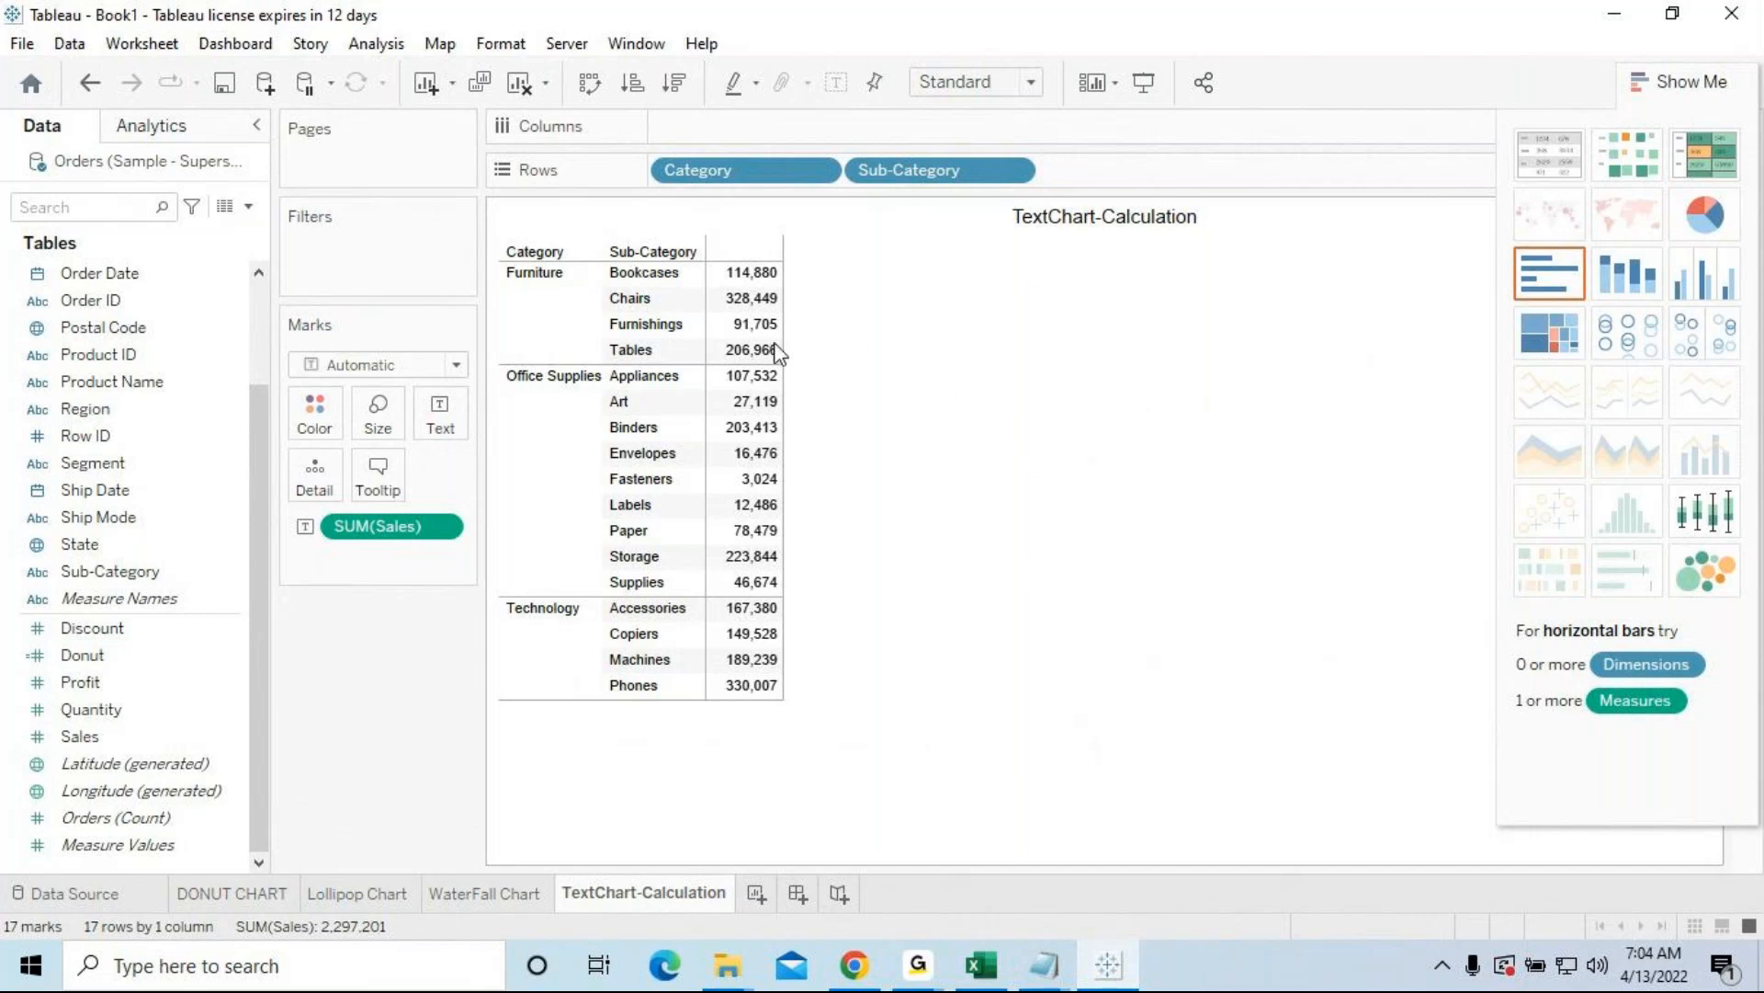
Step: Add subtotals and column grand totals to the text table and check the Grand Total value
{"action": "left_click", "coordinate": [185, 137]}
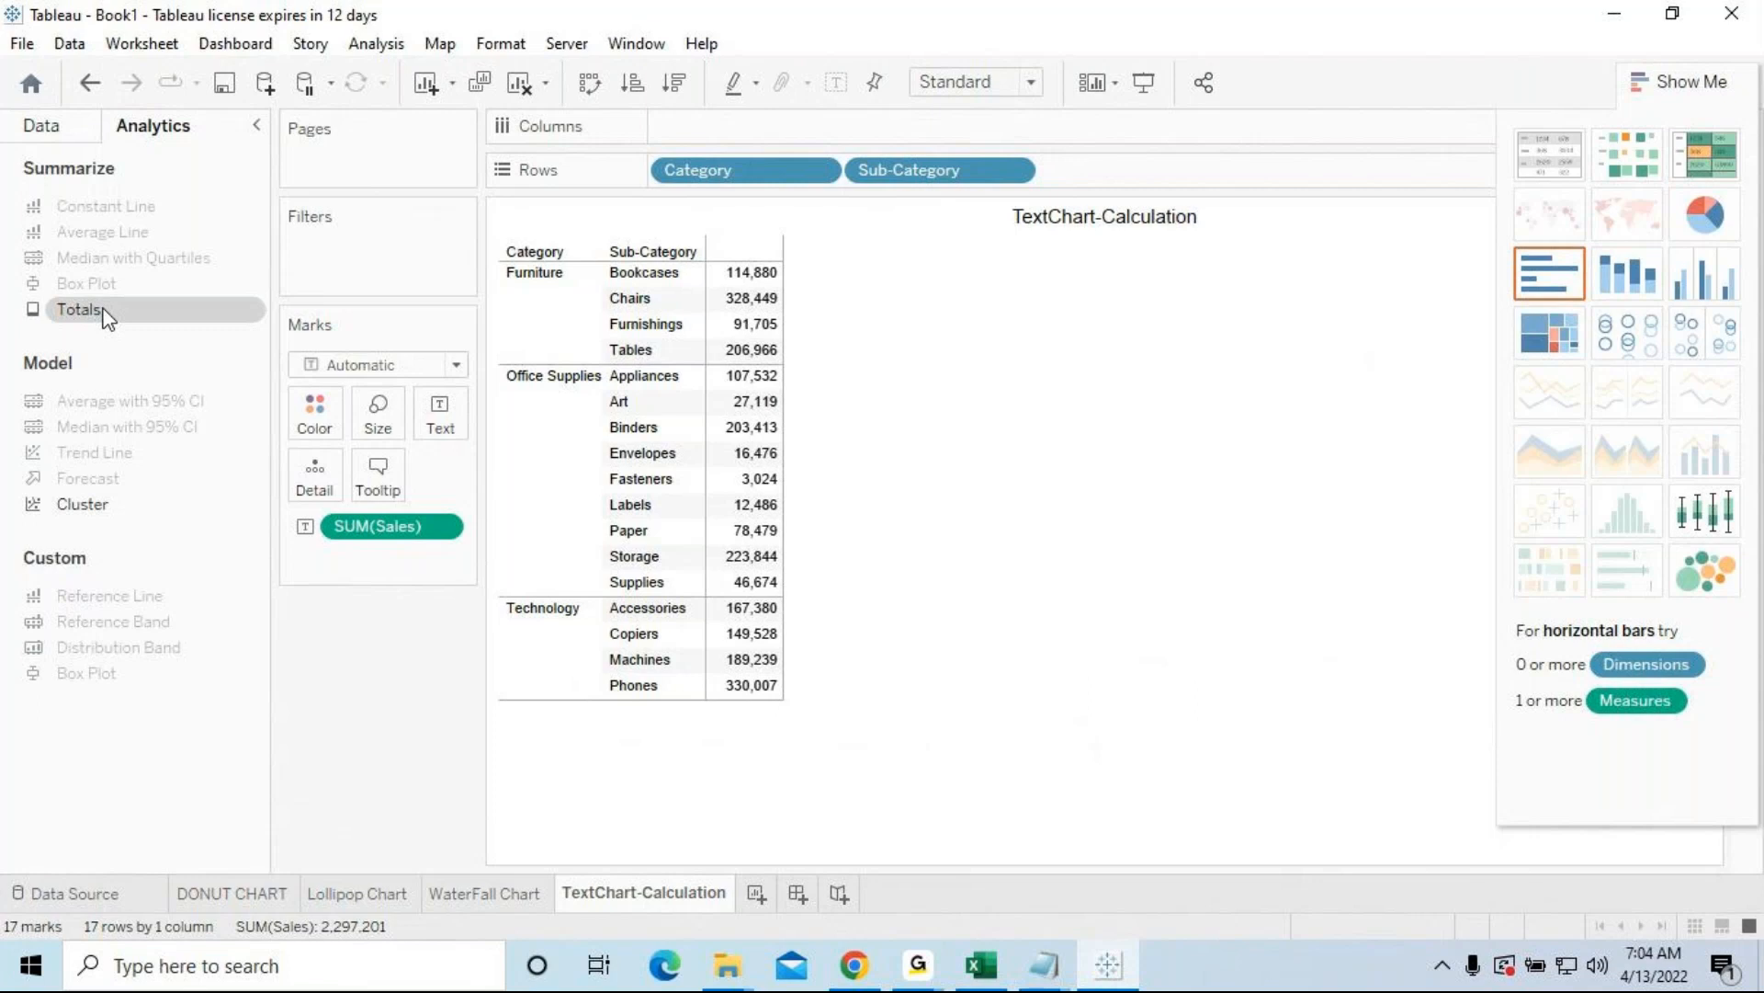
{"action": "left_click_drag", "start_coordinate": [118, 311], "coordinate": [747, 300]}
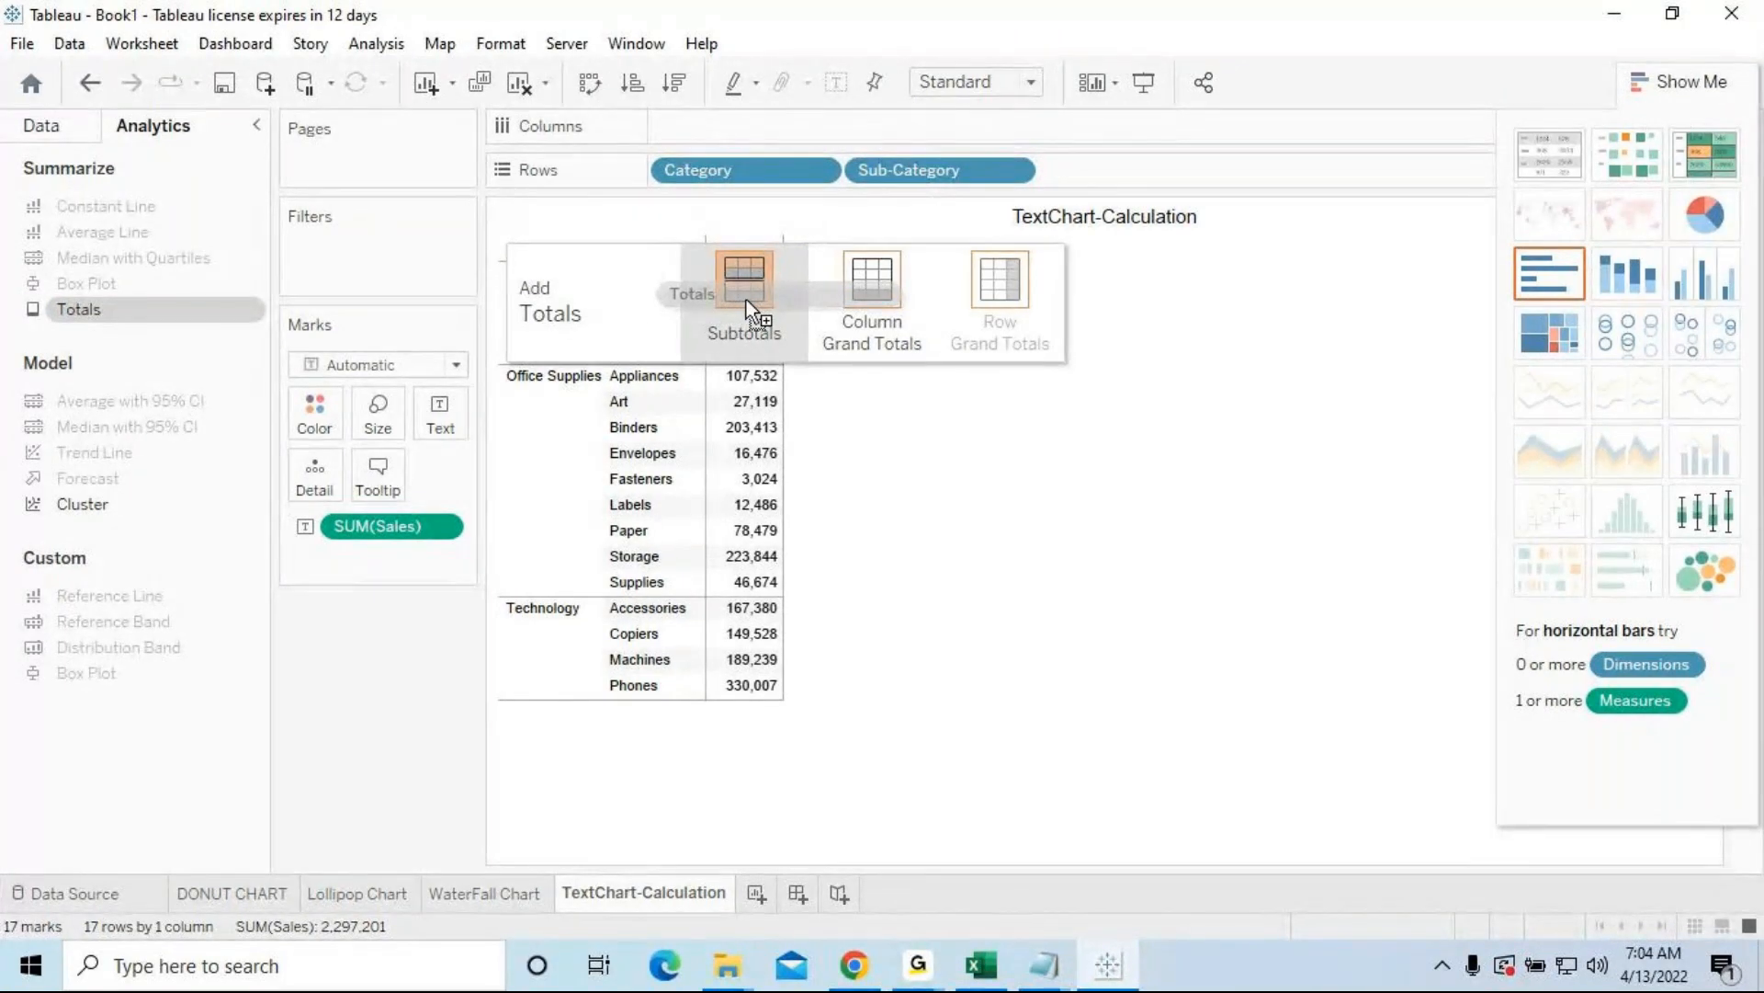
{"action": "left_click_drag", "start_coordinate": [746, 299], "coordinate": [746, 299]}
{"action": "left_click_drag", "start_coordinate": [747, 300], "coordinate": [746, 303]}
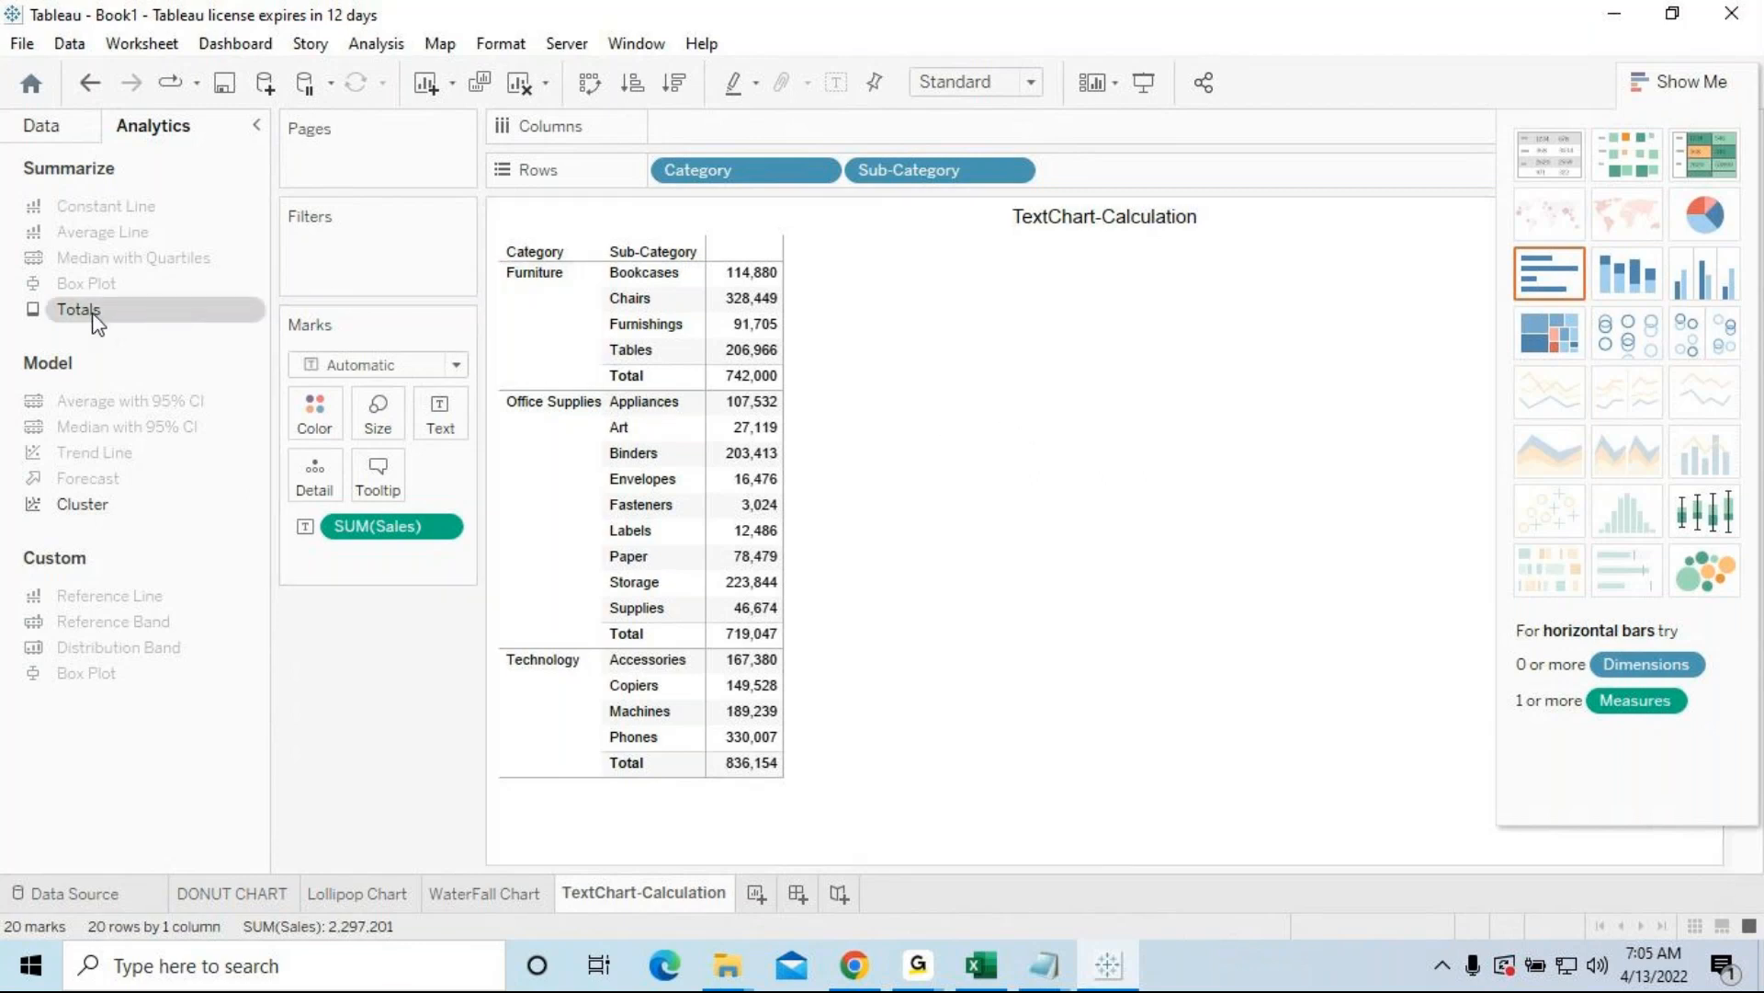
{"action": "left_click_drag", "start_coordinate": [99, 317], "coordinate": [891, 298]}
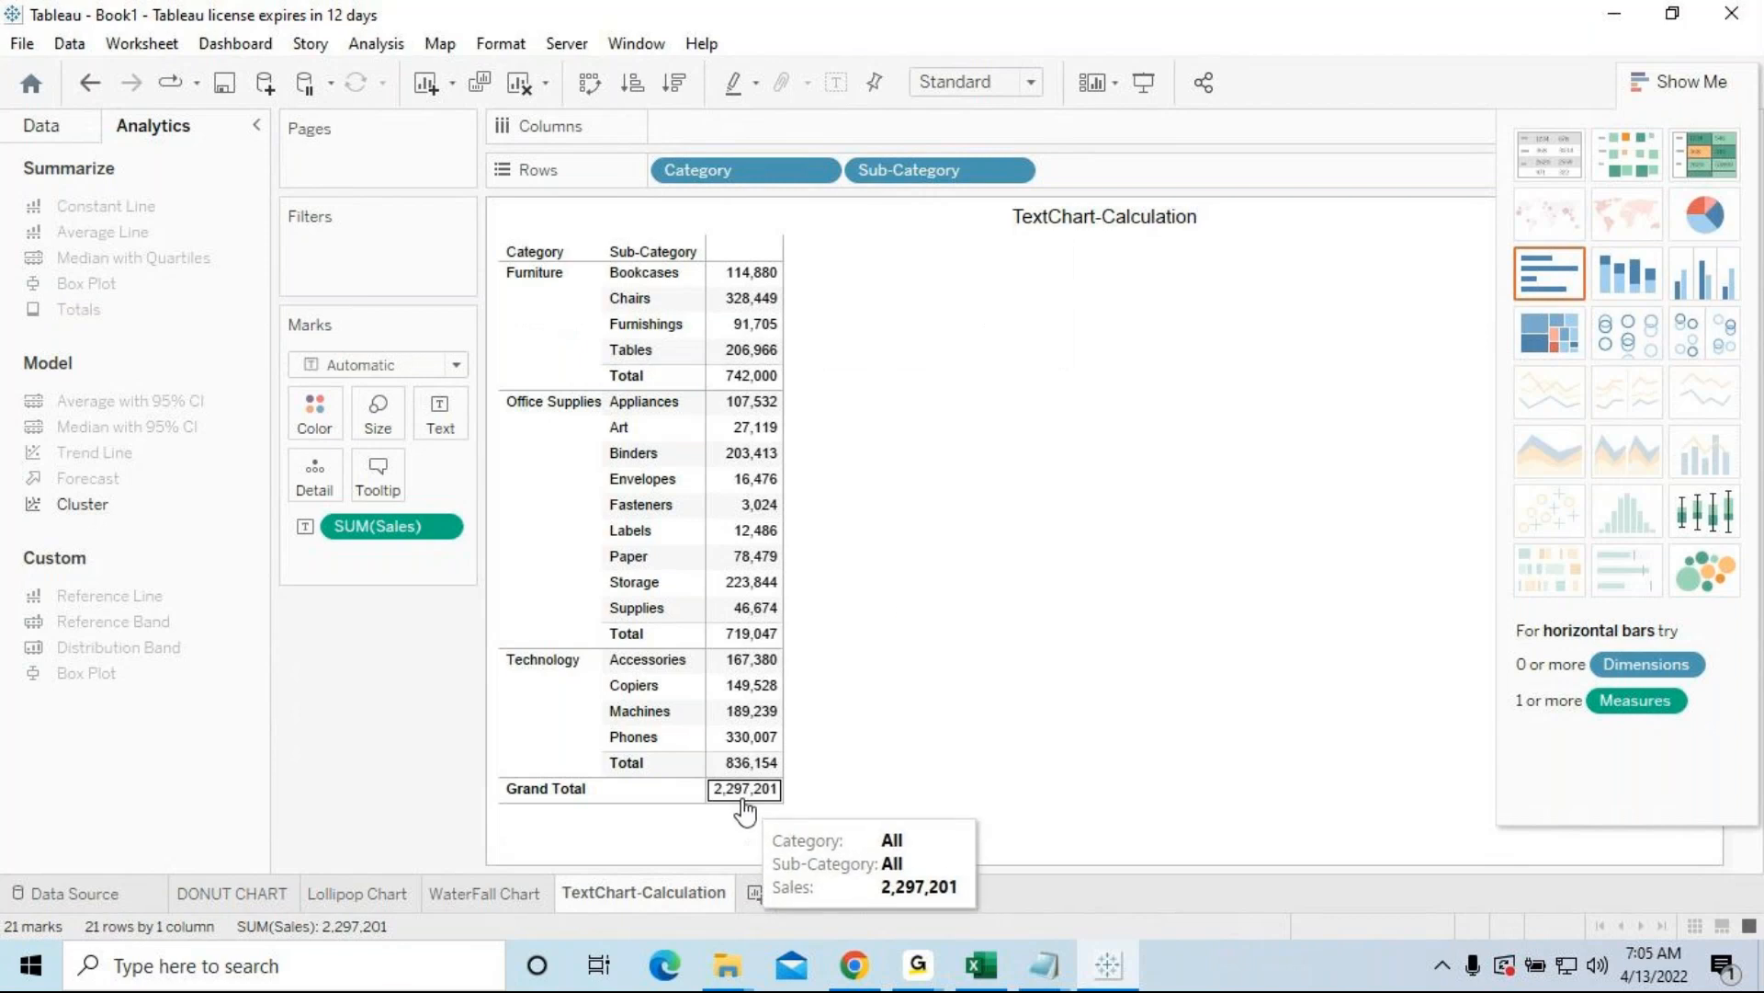
{"action": "left_click", "coordinate": [741, 790]}
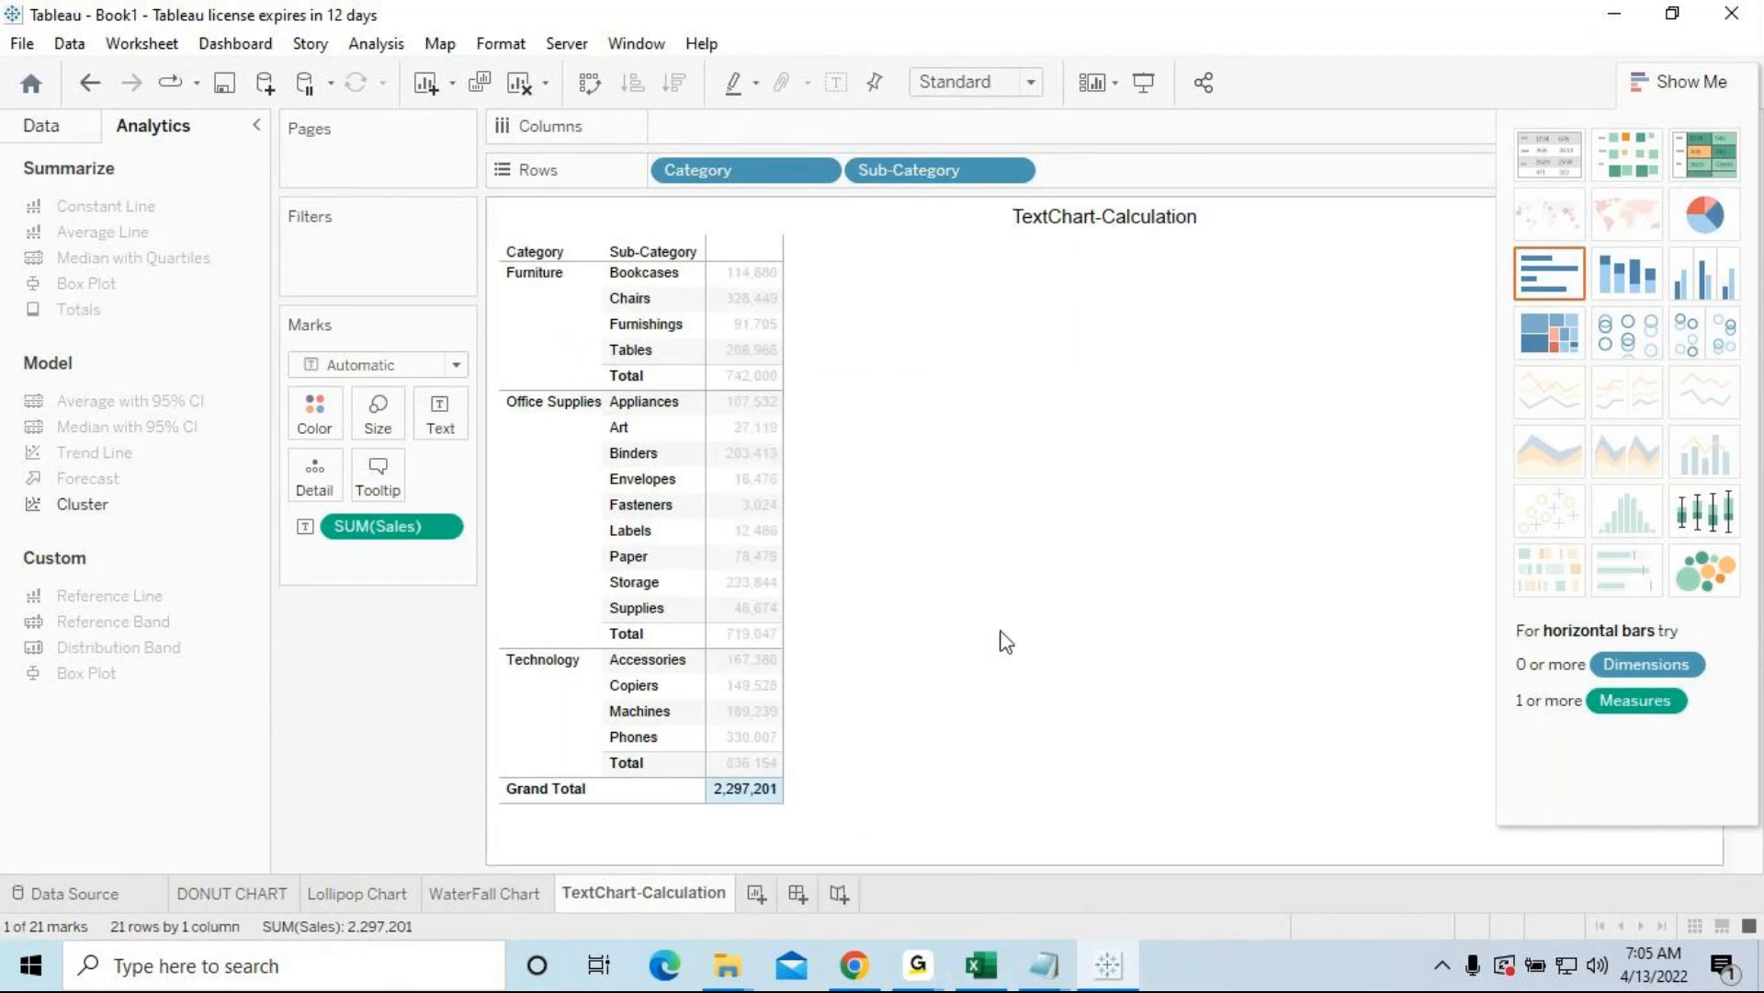
{"action": "left_click", "coordinate": [935, 621]}
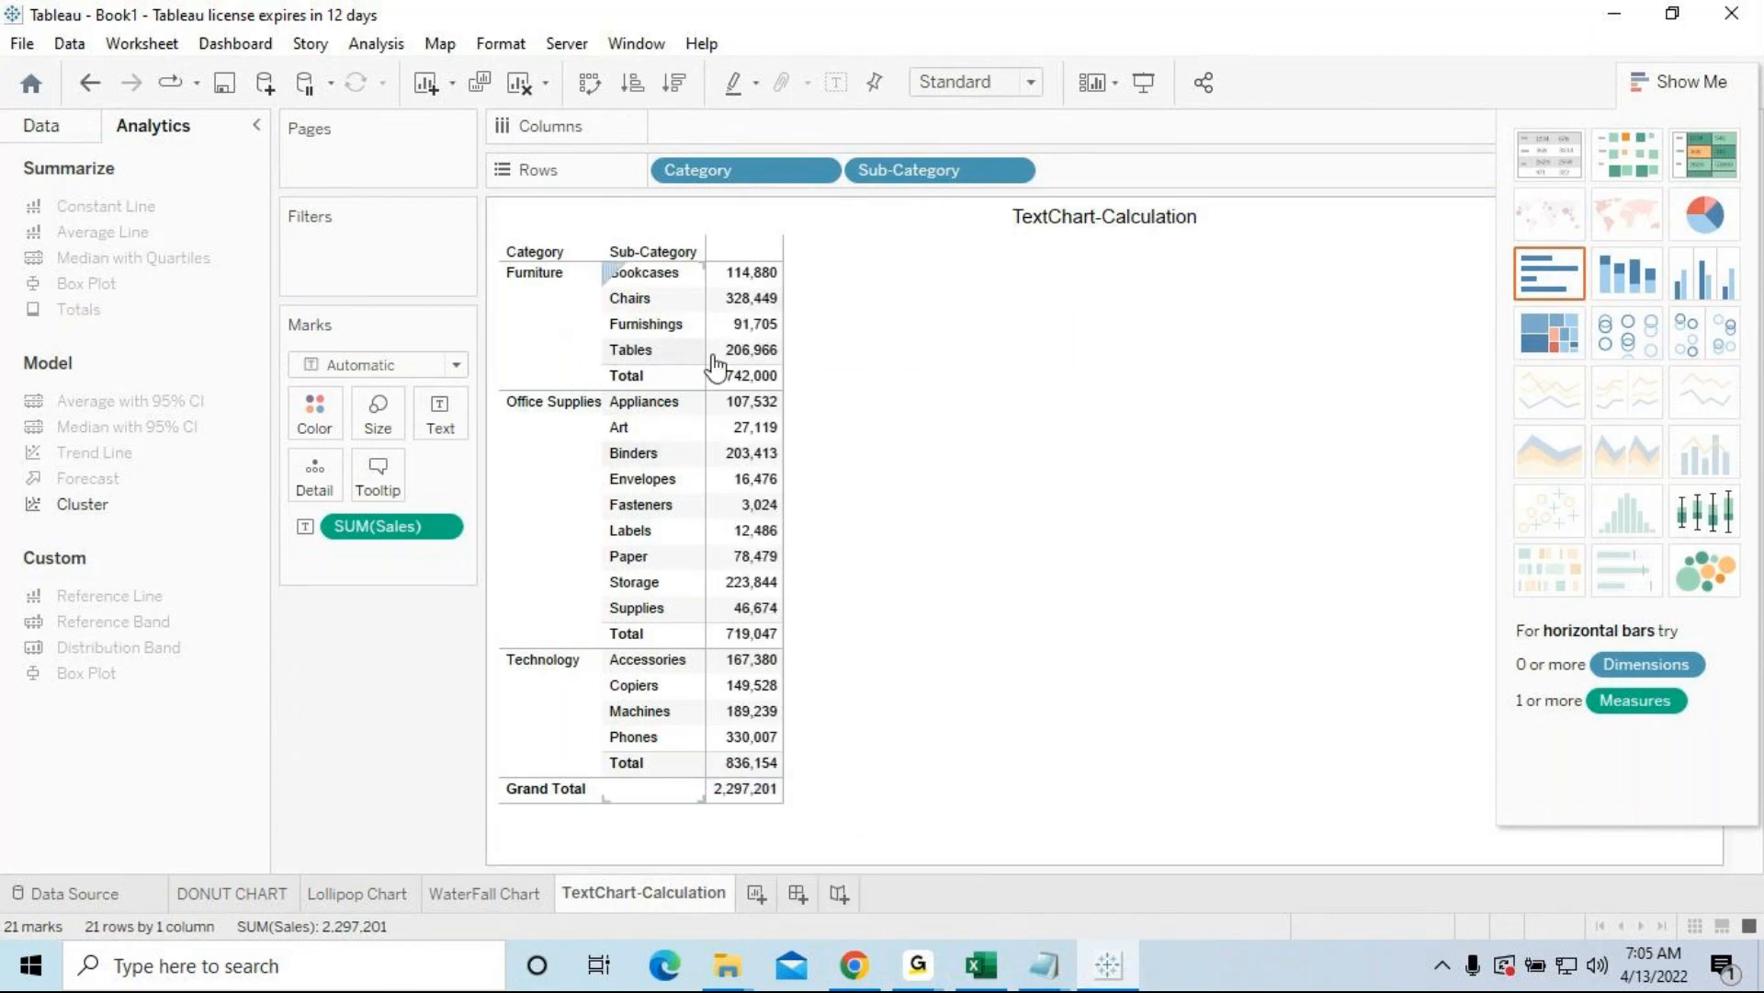
Step: Try the Entire View and Fit Height options on the text table and restore the Standard fit
{"action": "left_click", "coordinate": [1034, 82]}
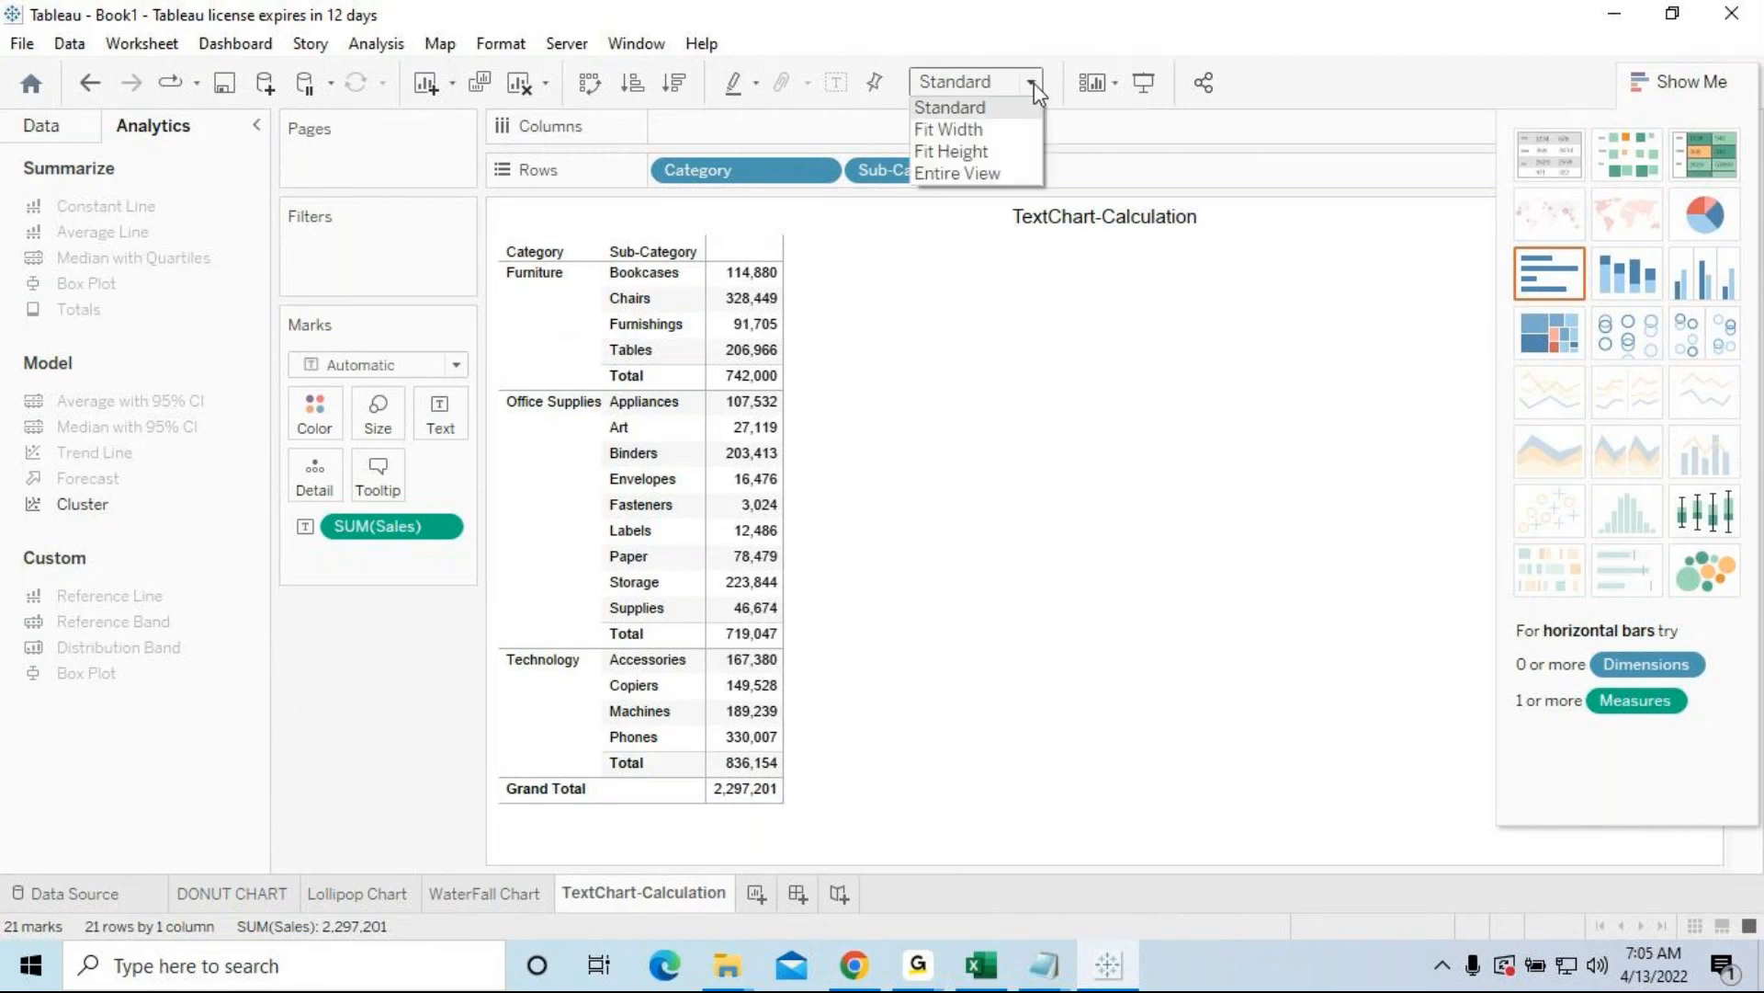
{"action": "left_click", "coordinate": [1002, 167]}
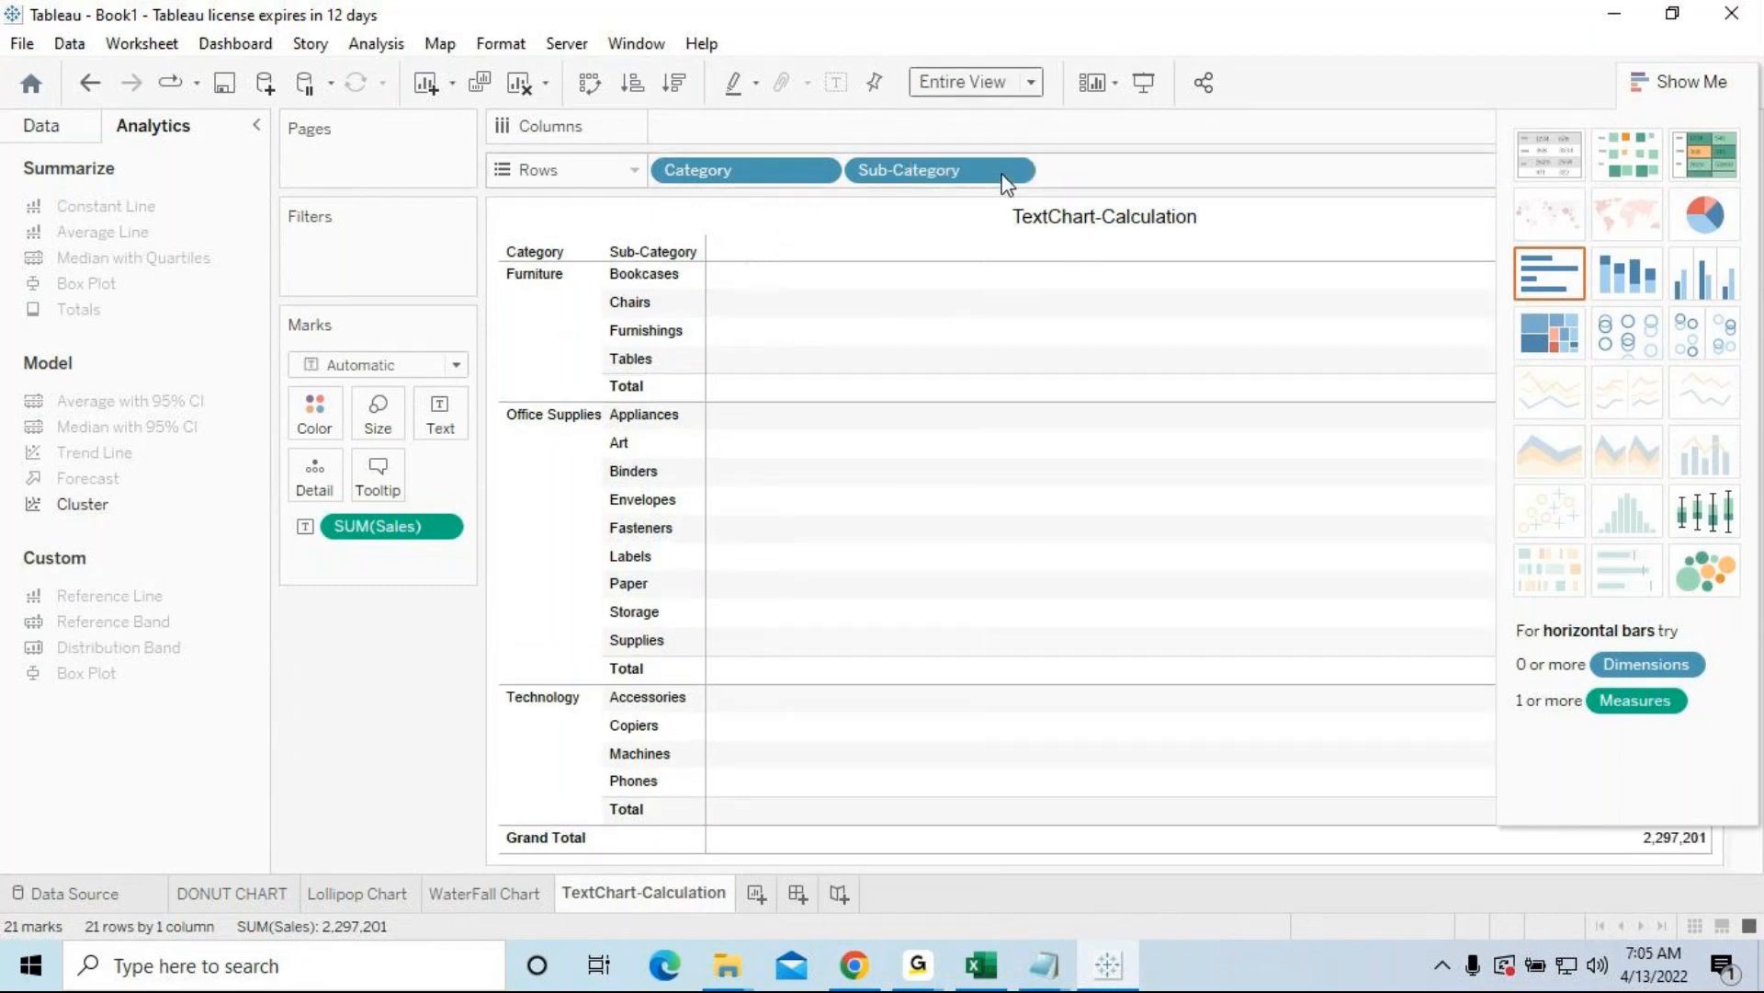
{"action": "left_click", "coordinate": [1031, 83]}
{"action": "left_click", "coordinate": [977, 149]}
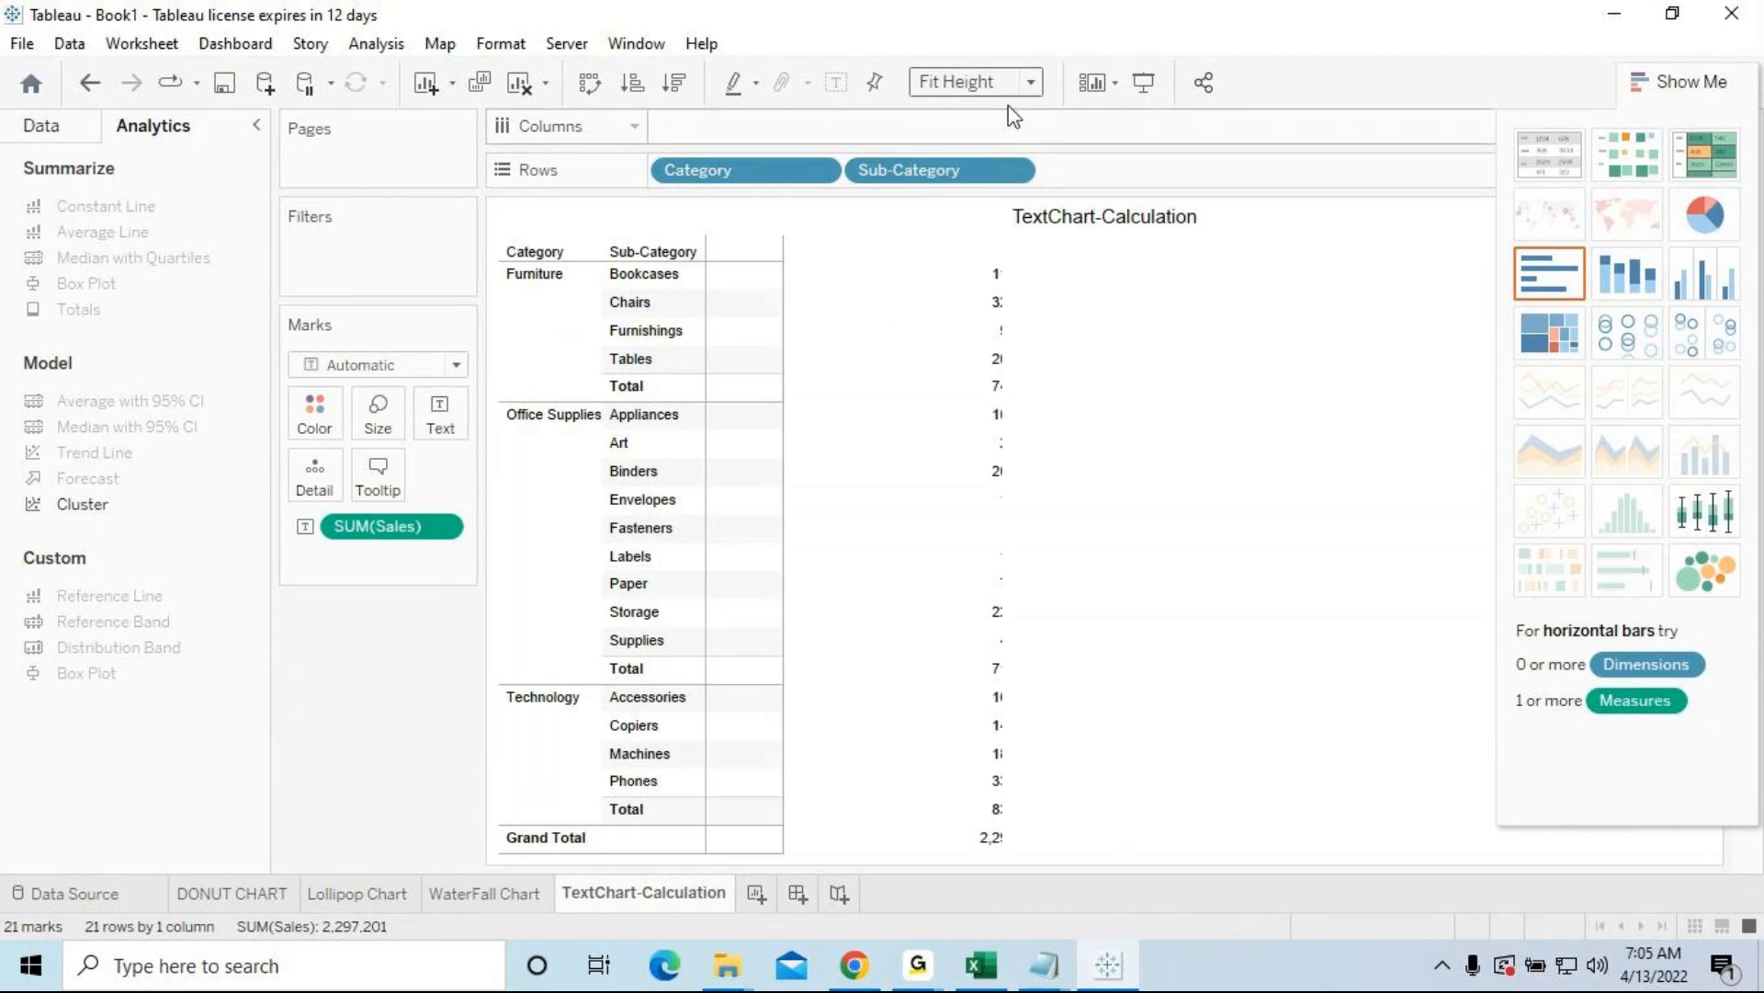
{"action": "left_click", "coordinate": [1033, 84]}
{"action": "left_click", "coordinate": [981, 110]}
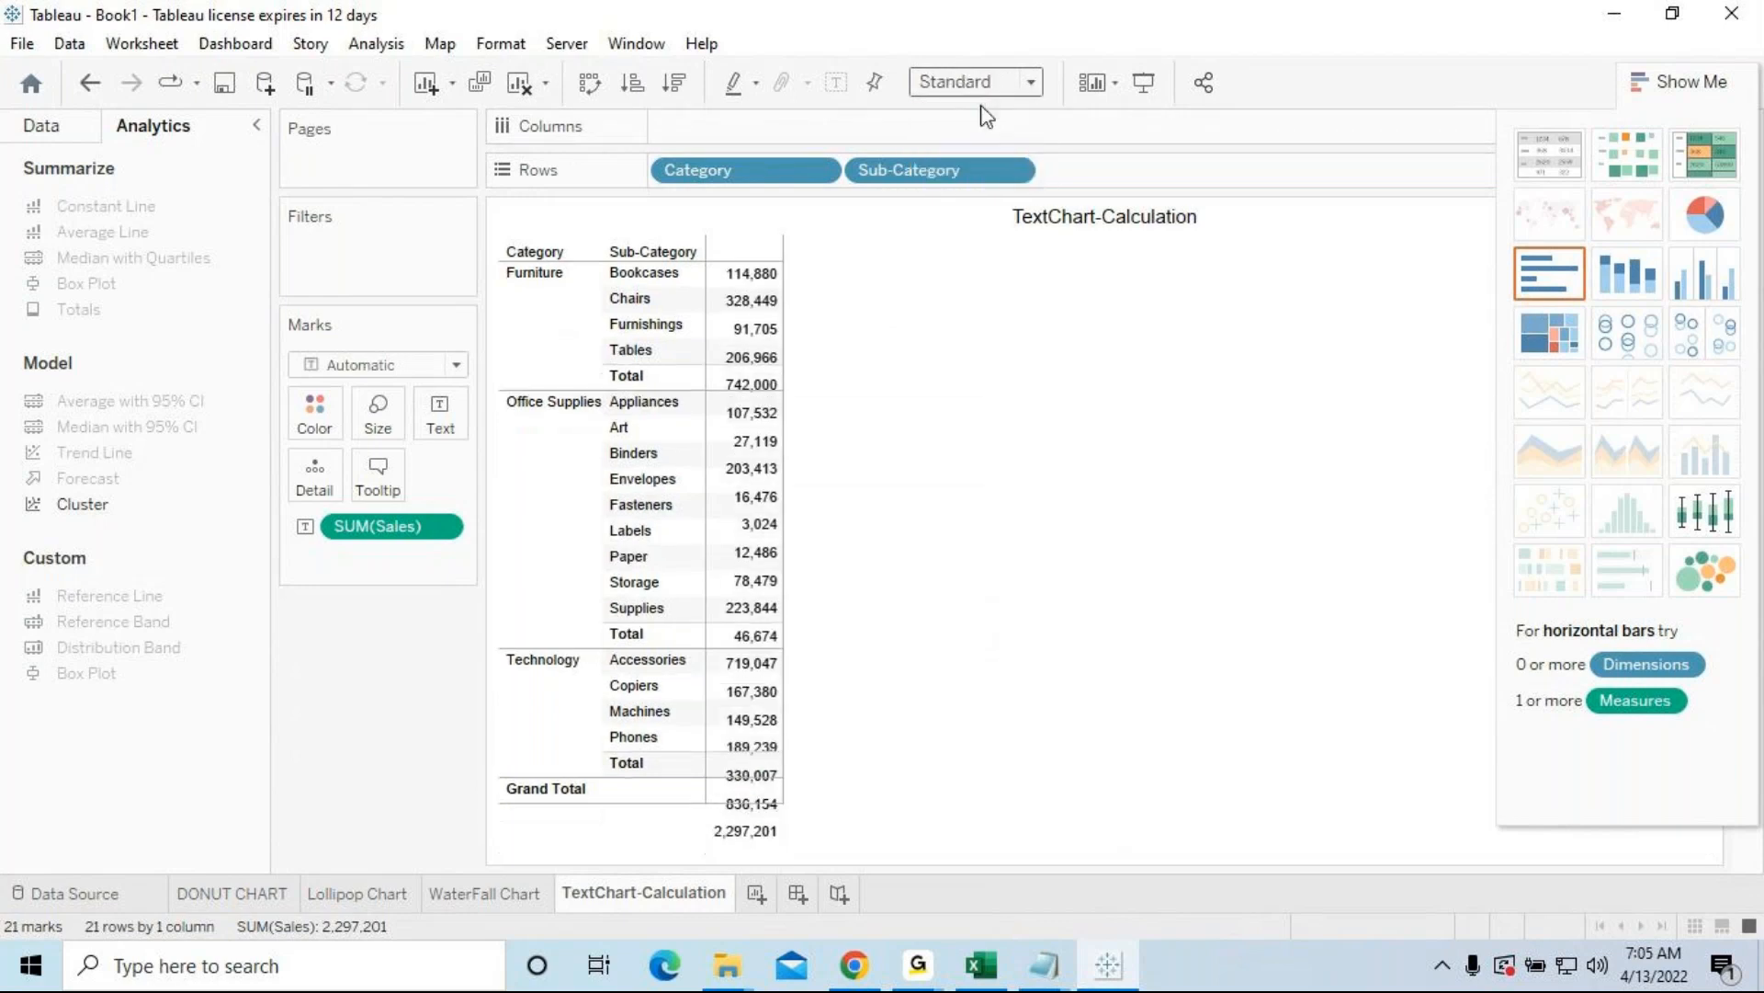
Step: Widen the sales value, Sub-Category and Category columns of the text table
{"action": "mouse_move", "coordinate": [775, 307]}
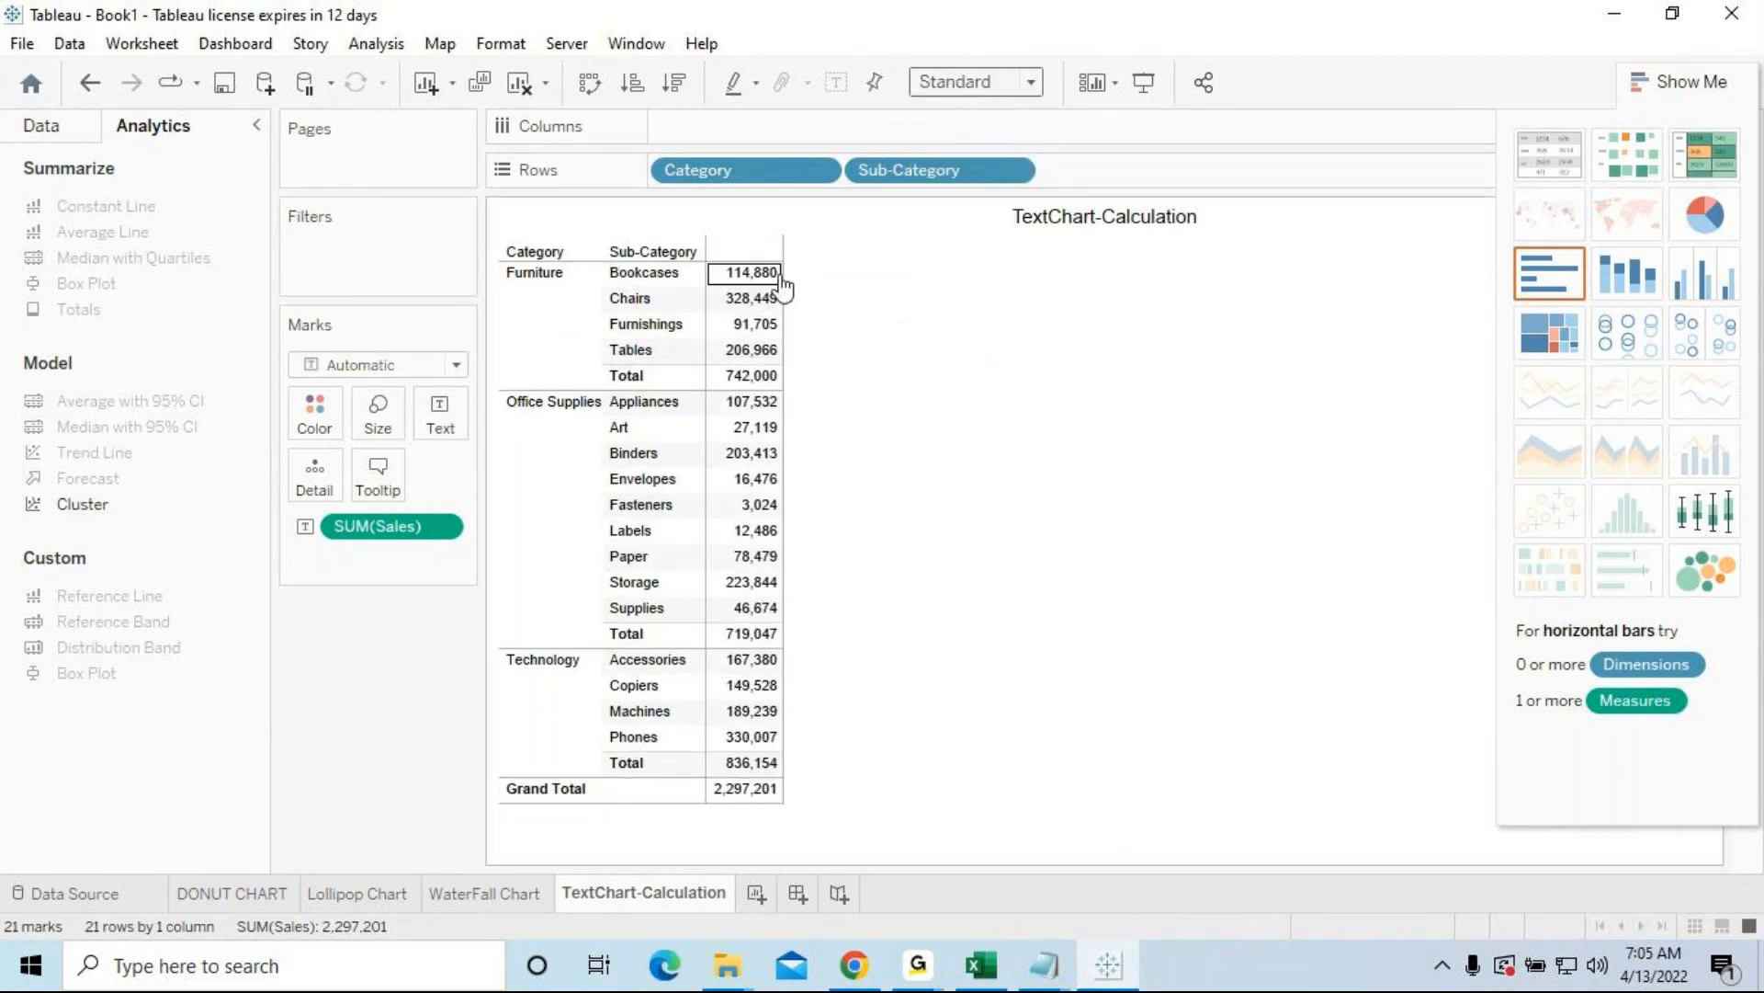
{"action": "left_click_drag", "start_coordinate": [784, 305], "coordinate": [1028, 325]}
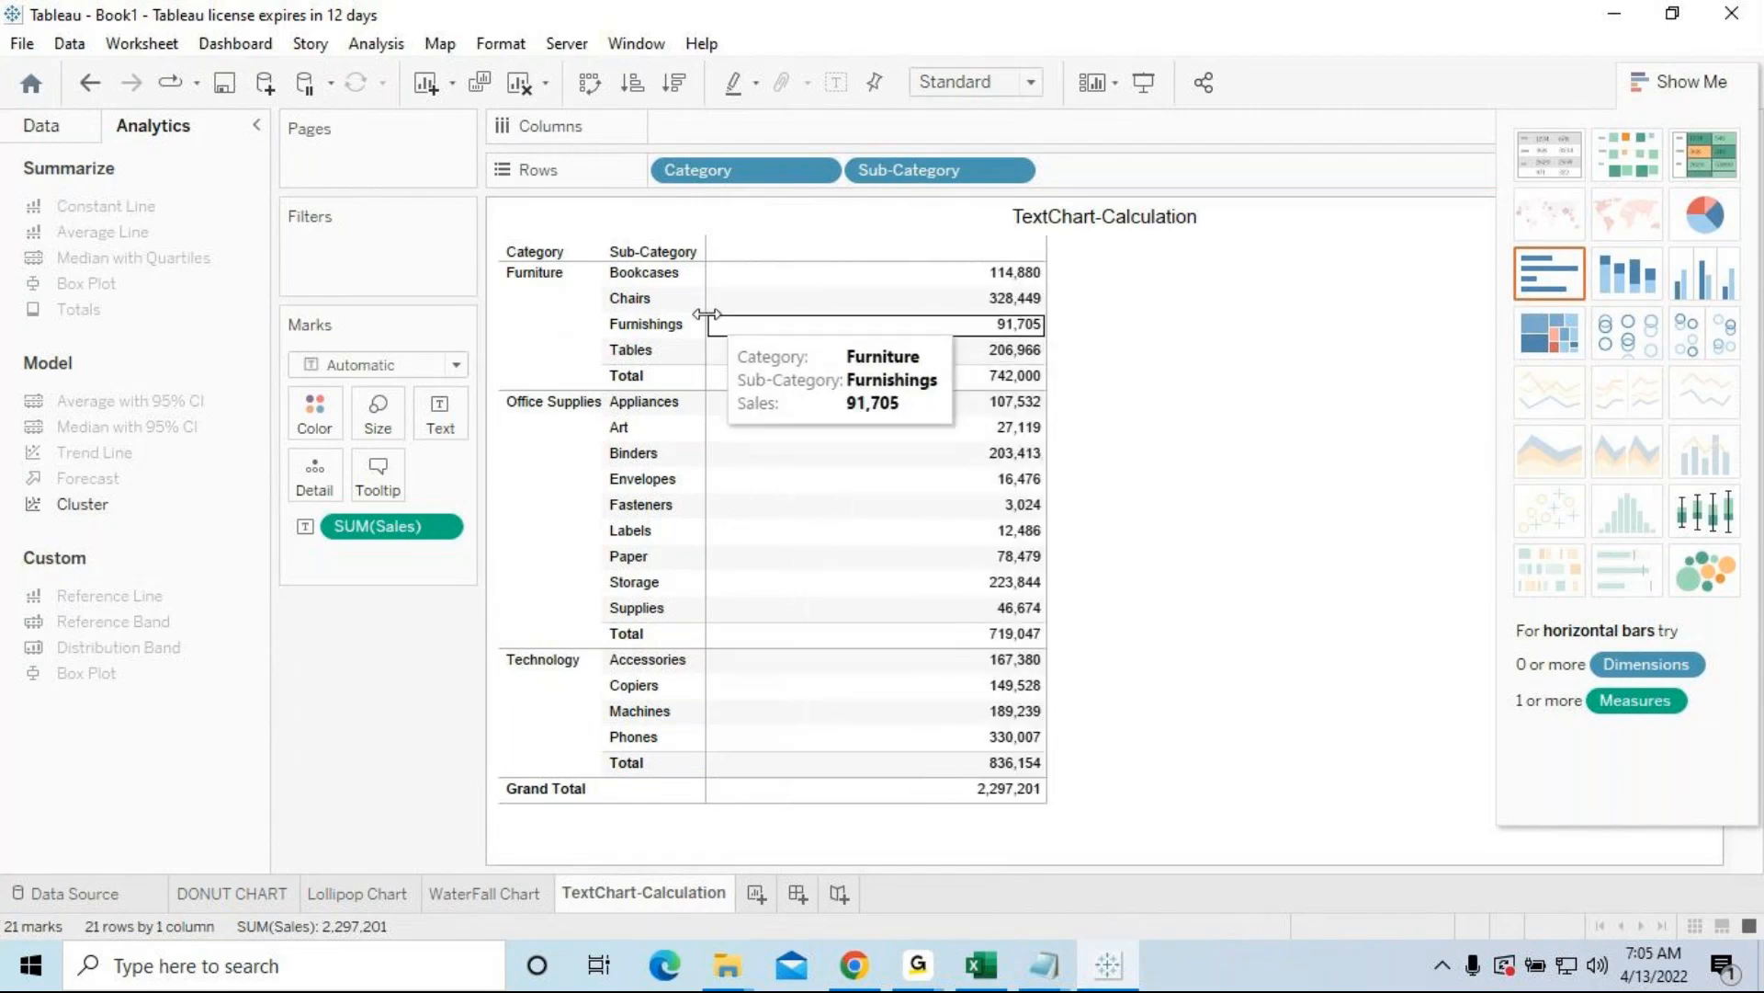
{"action": "left_click_drag", "start_coordinate": [708, 300], "coordinate": [854, 300]}
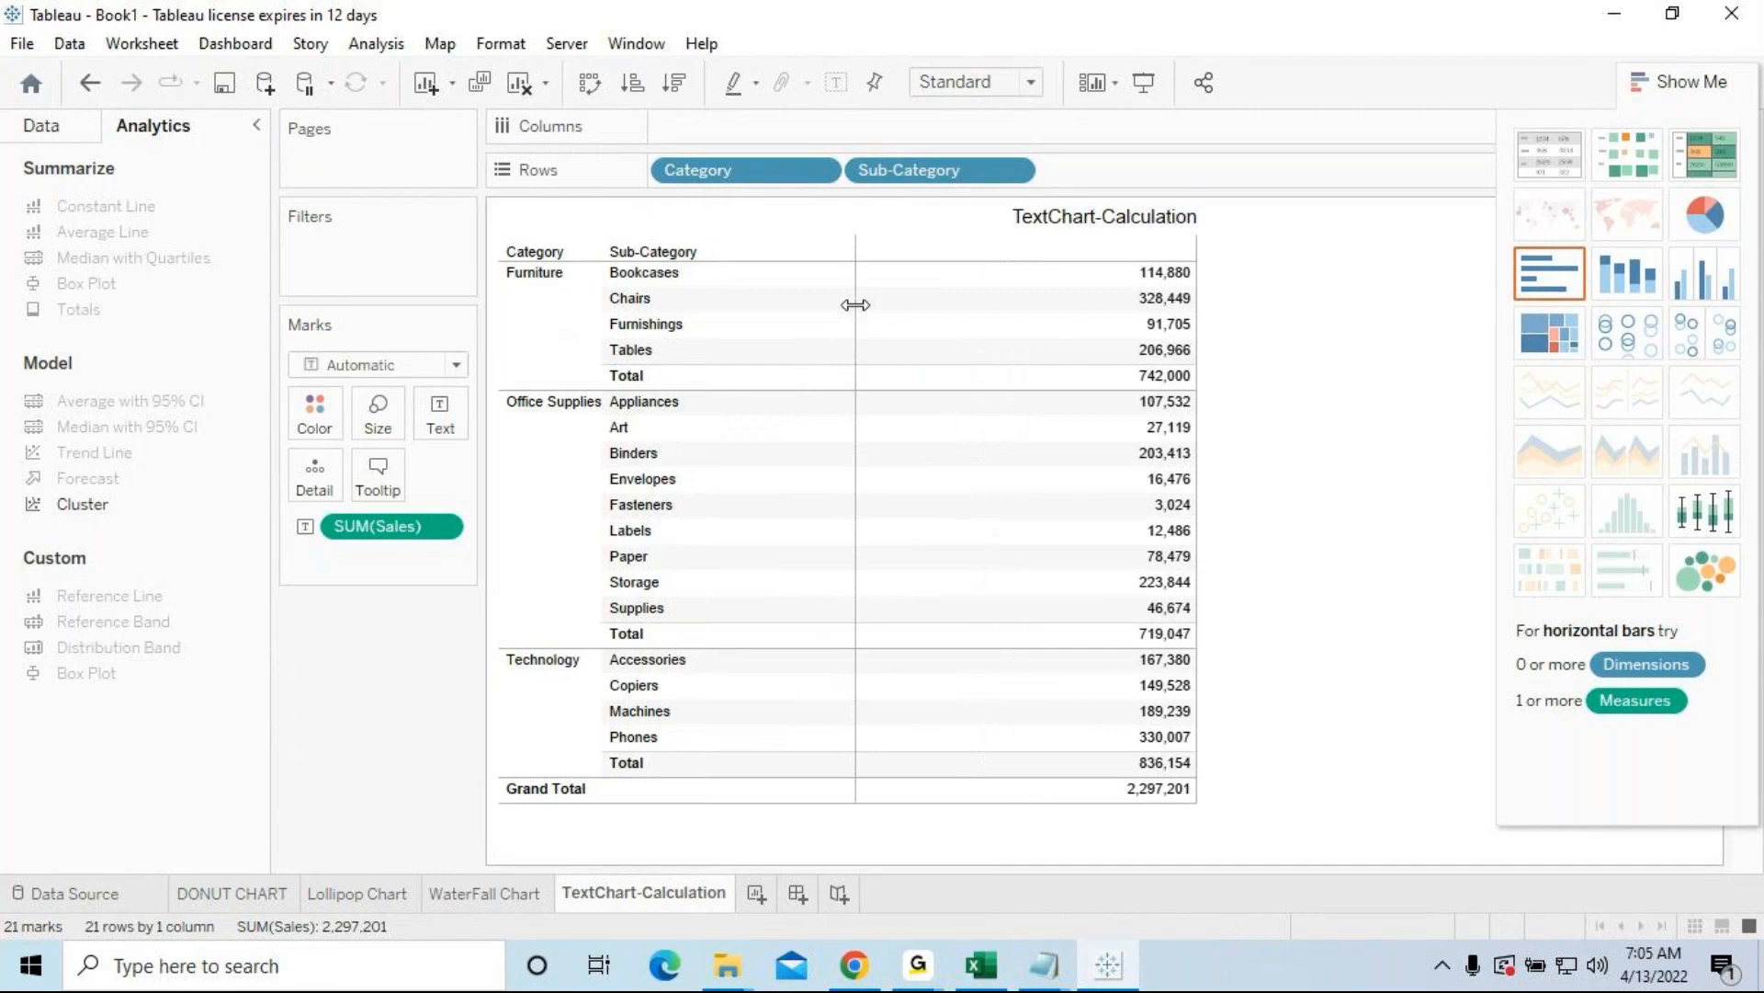
{"action": "left_click_drag", "start_coordinate": [602, 289], "coordinate": [750, 312]}
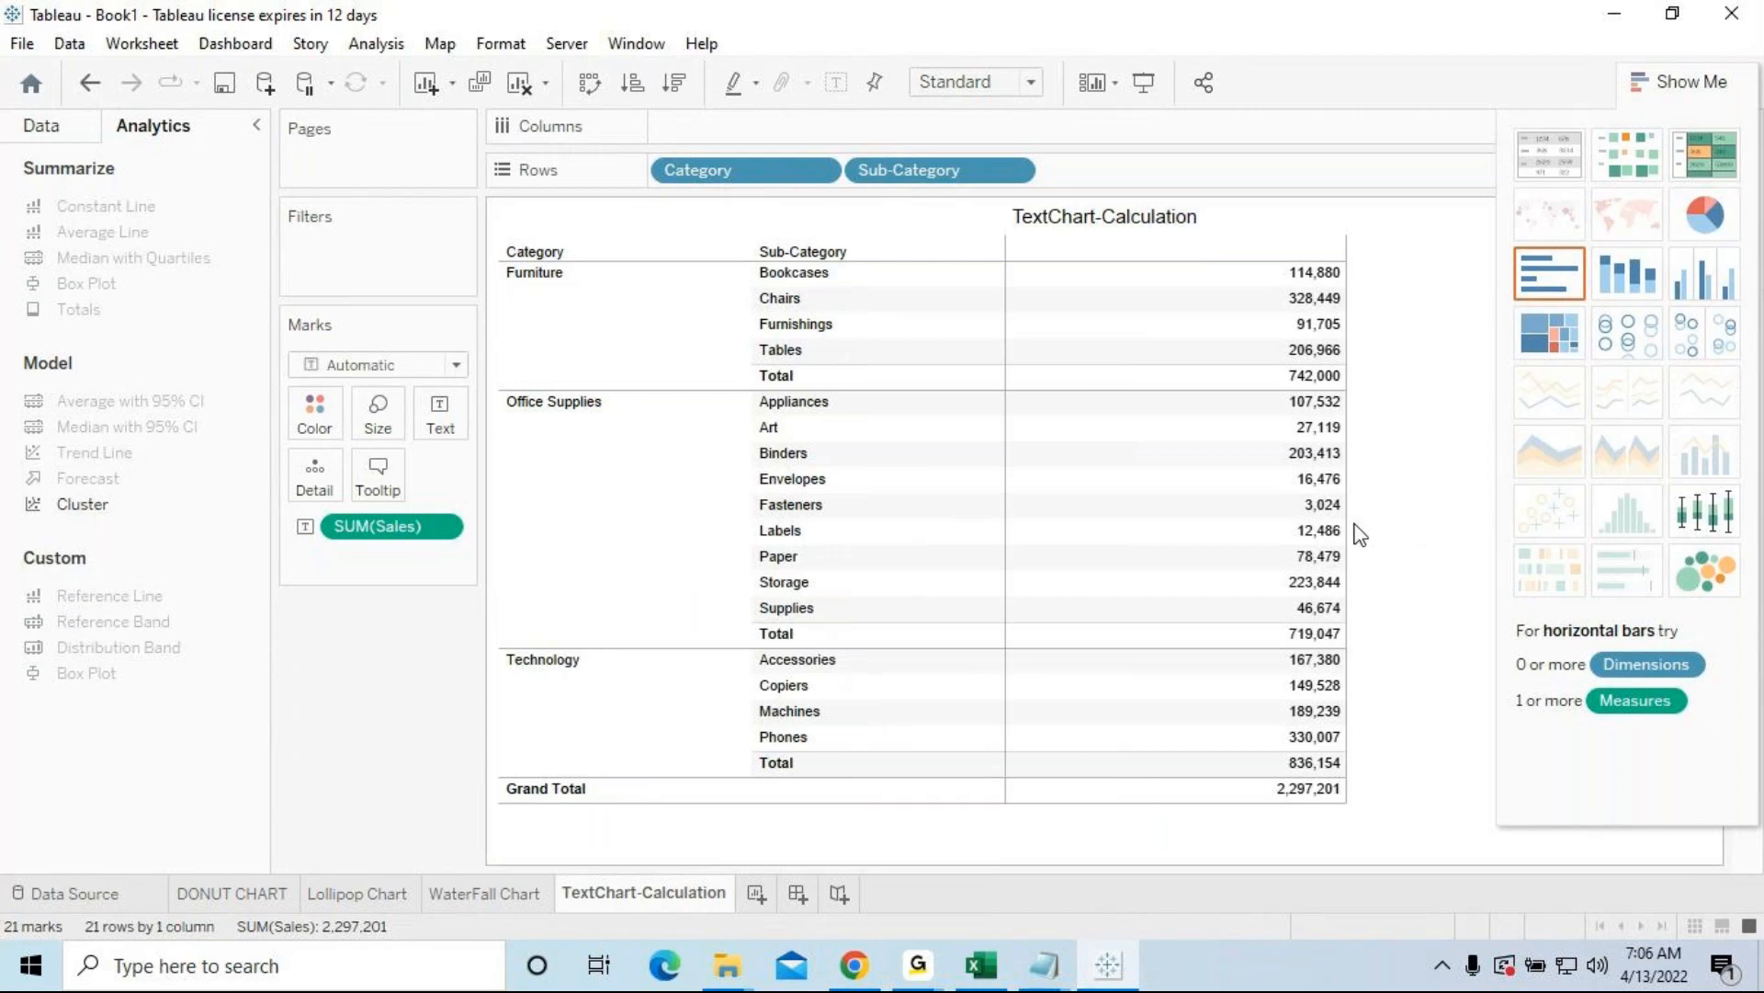
Step: Convert the text table into a highlight table coloured by Sales
{"action": "left_click", "coordinate": [1707, 162]}
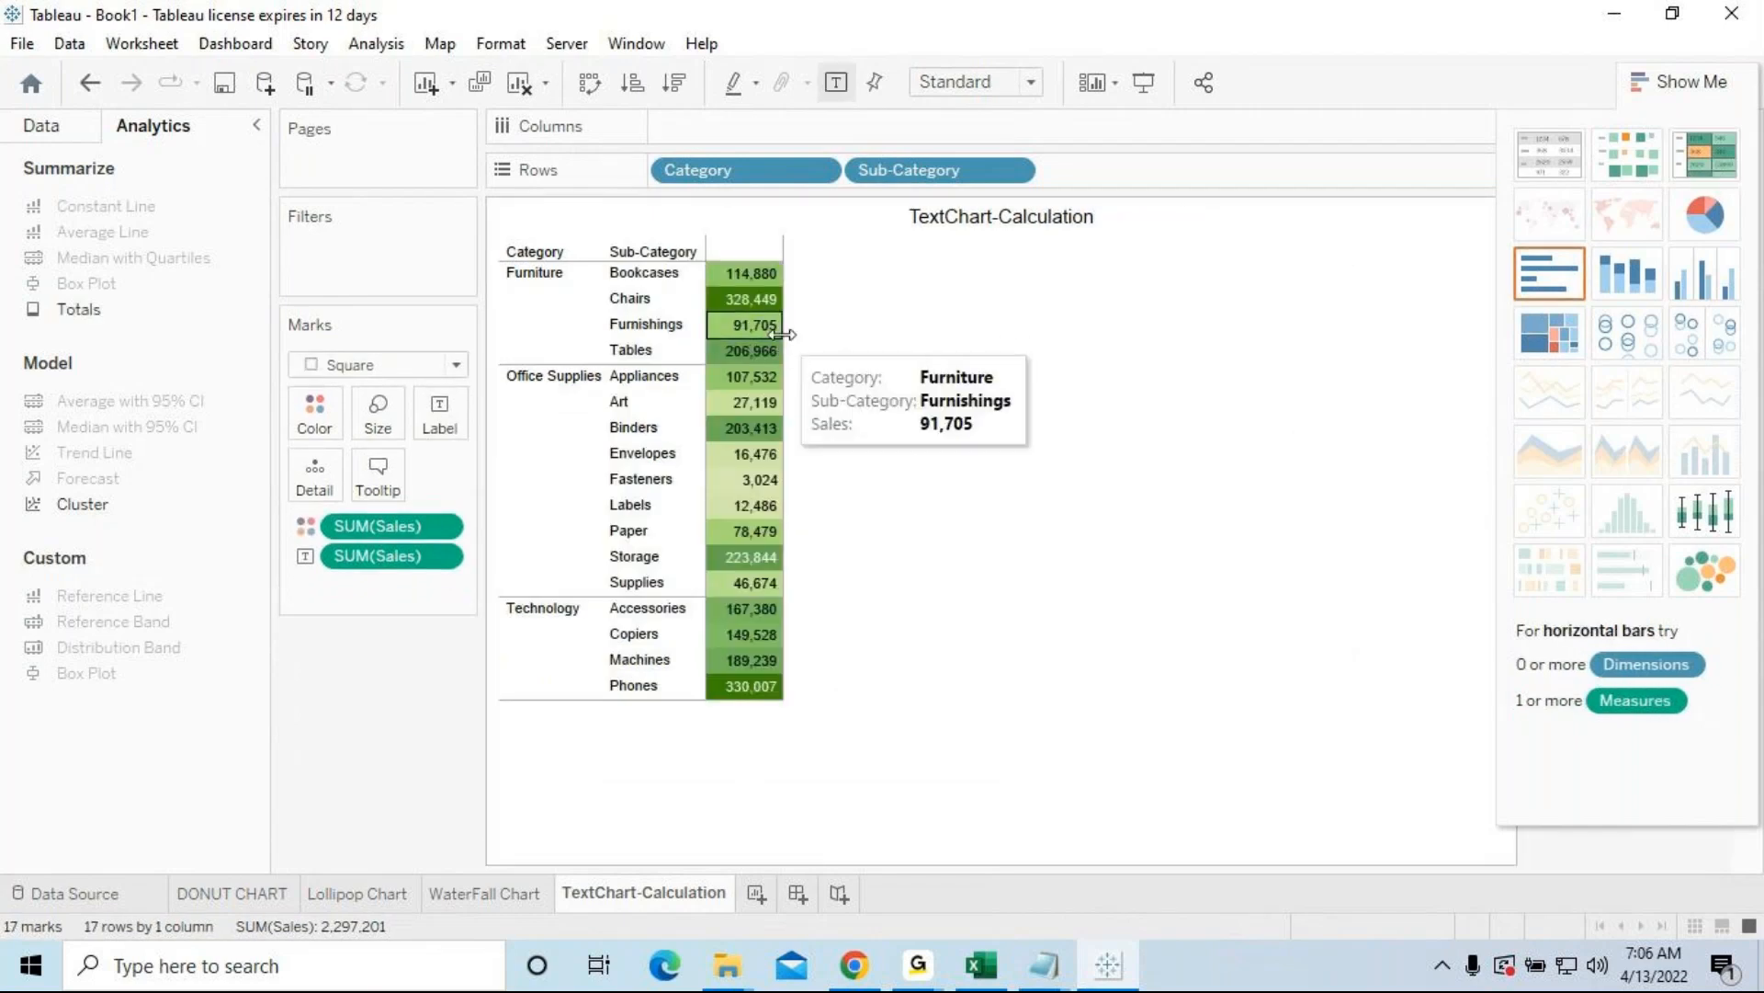
Step: Widen the sales value column and the Sub-Category column of the highlight table
{"action": "left_click_drag", "start_coordinate": [783, 336], "coordinate": [1220, 369]}
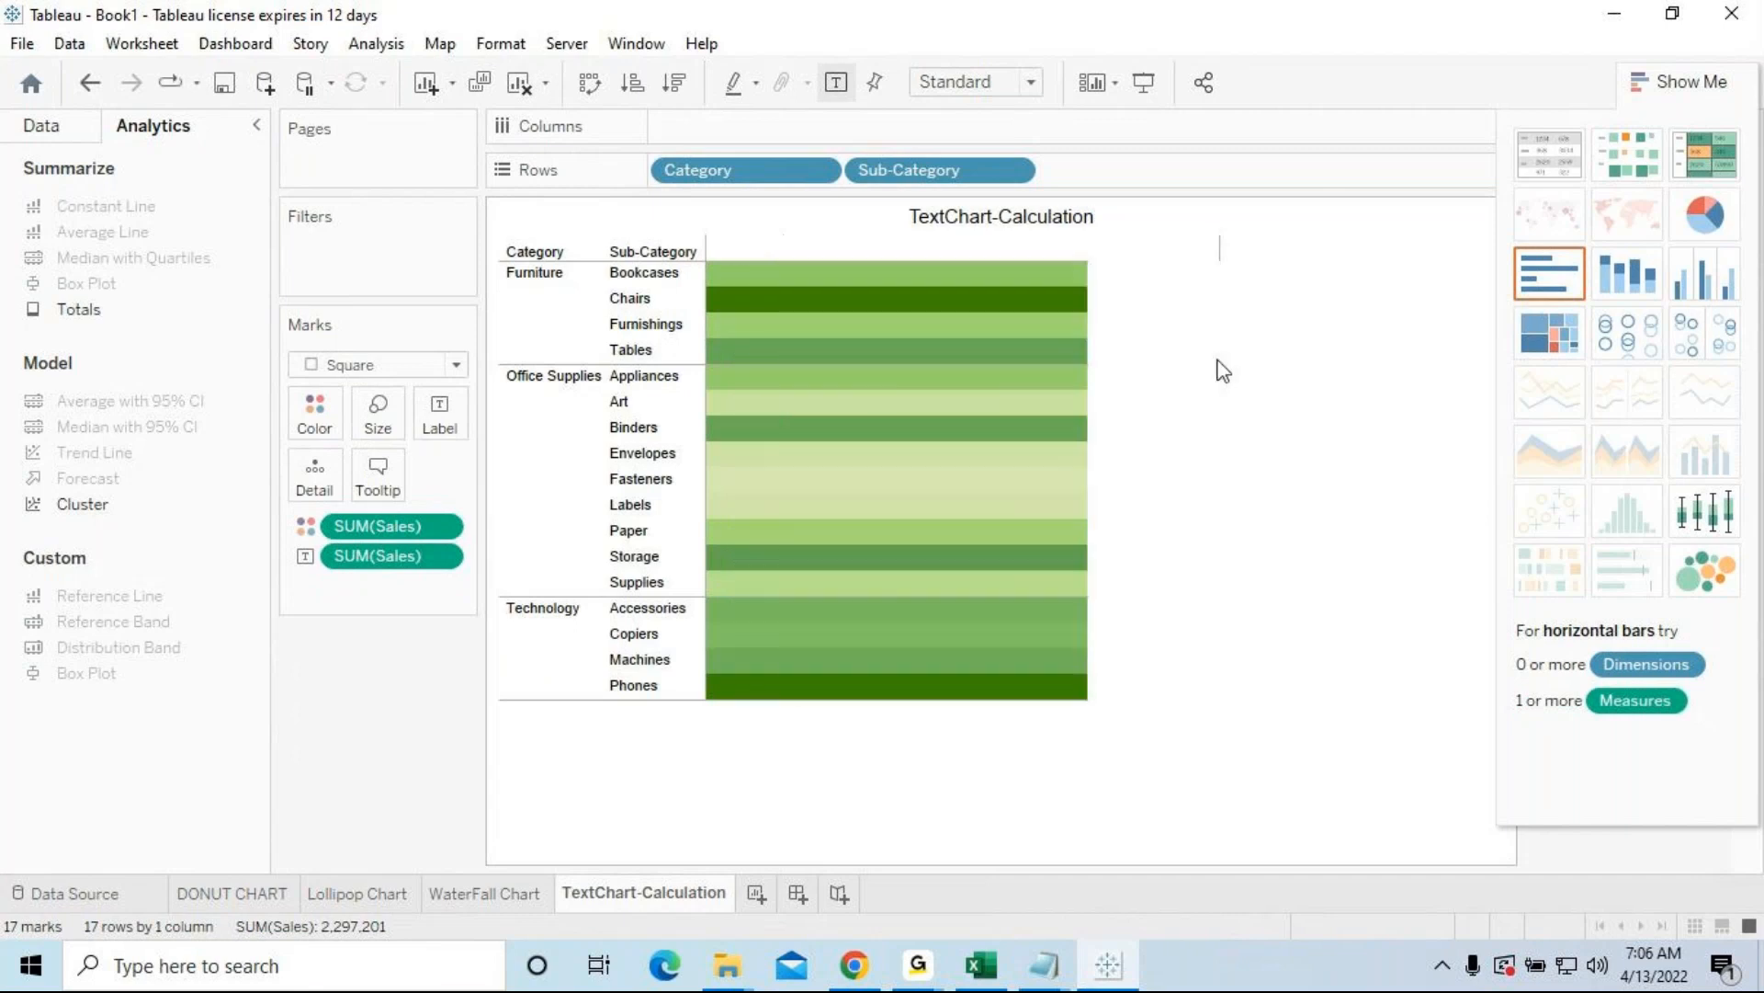
{"action": "left_click_drag", "start_coordinate": [706, 314], "coordinate": [945, 322]}
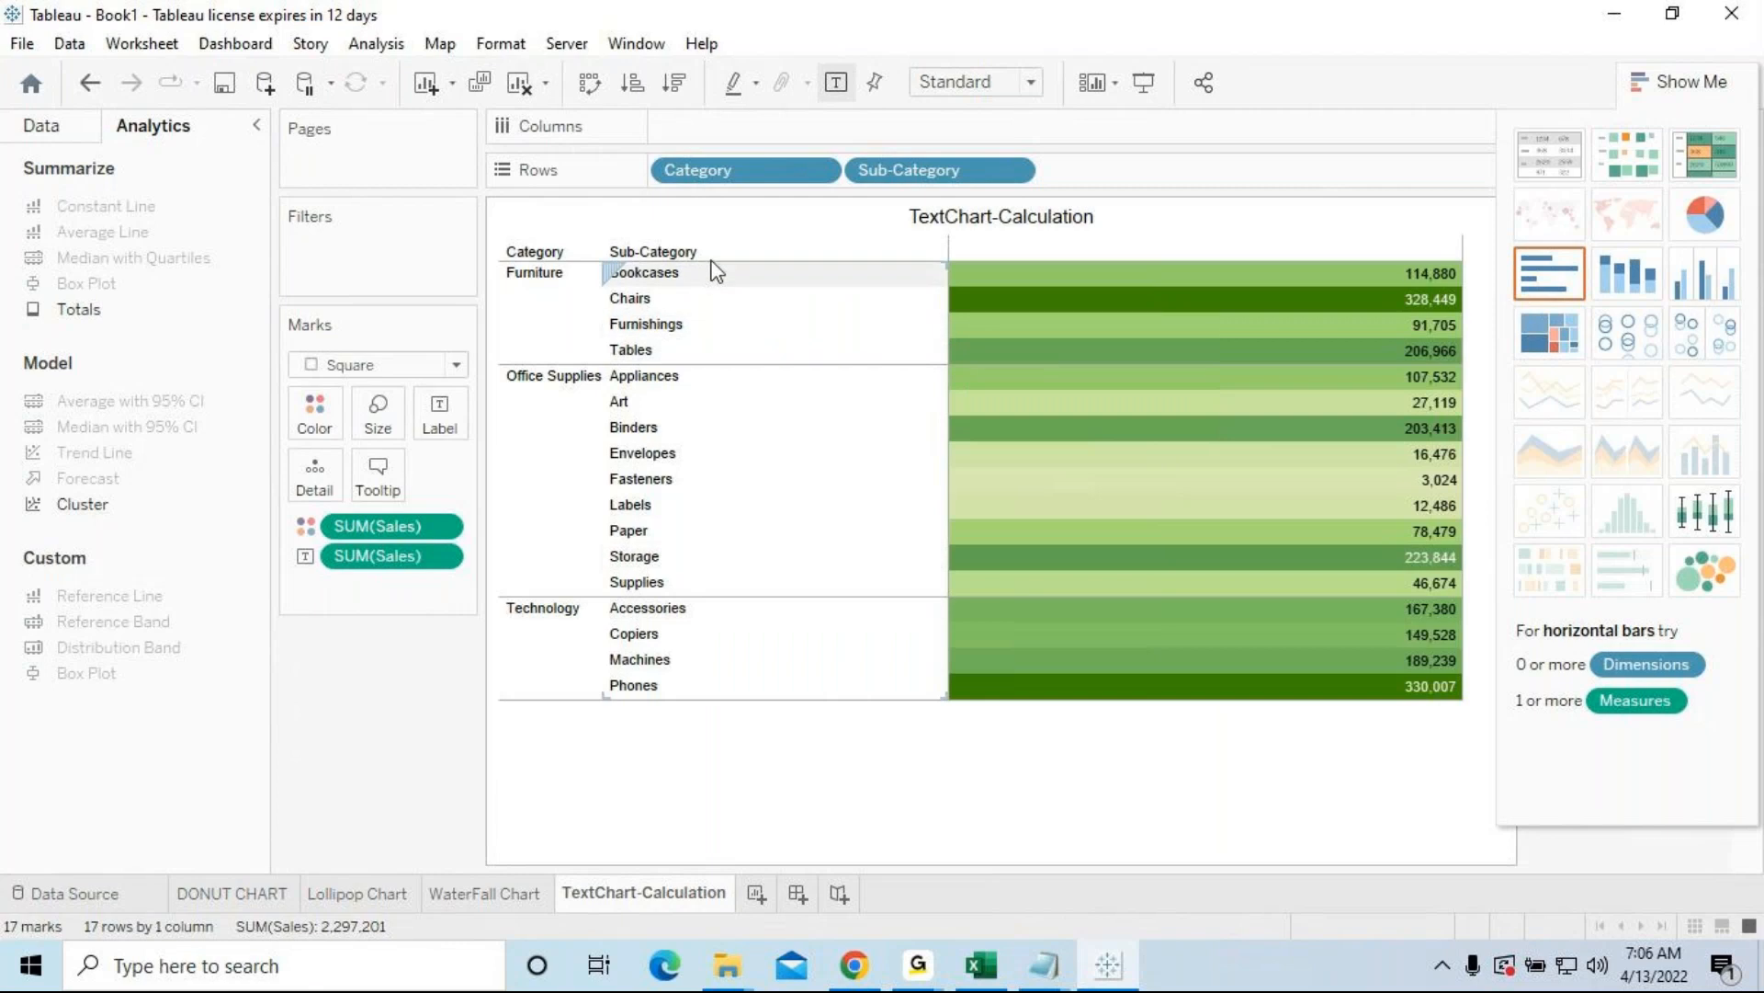
Step: Set the default worksheet shading of the highlight table to black
{"action": "left_click", "coordinate": [635, 45]}
{"action": "mouse_move", "coordinate": [510, 46]}
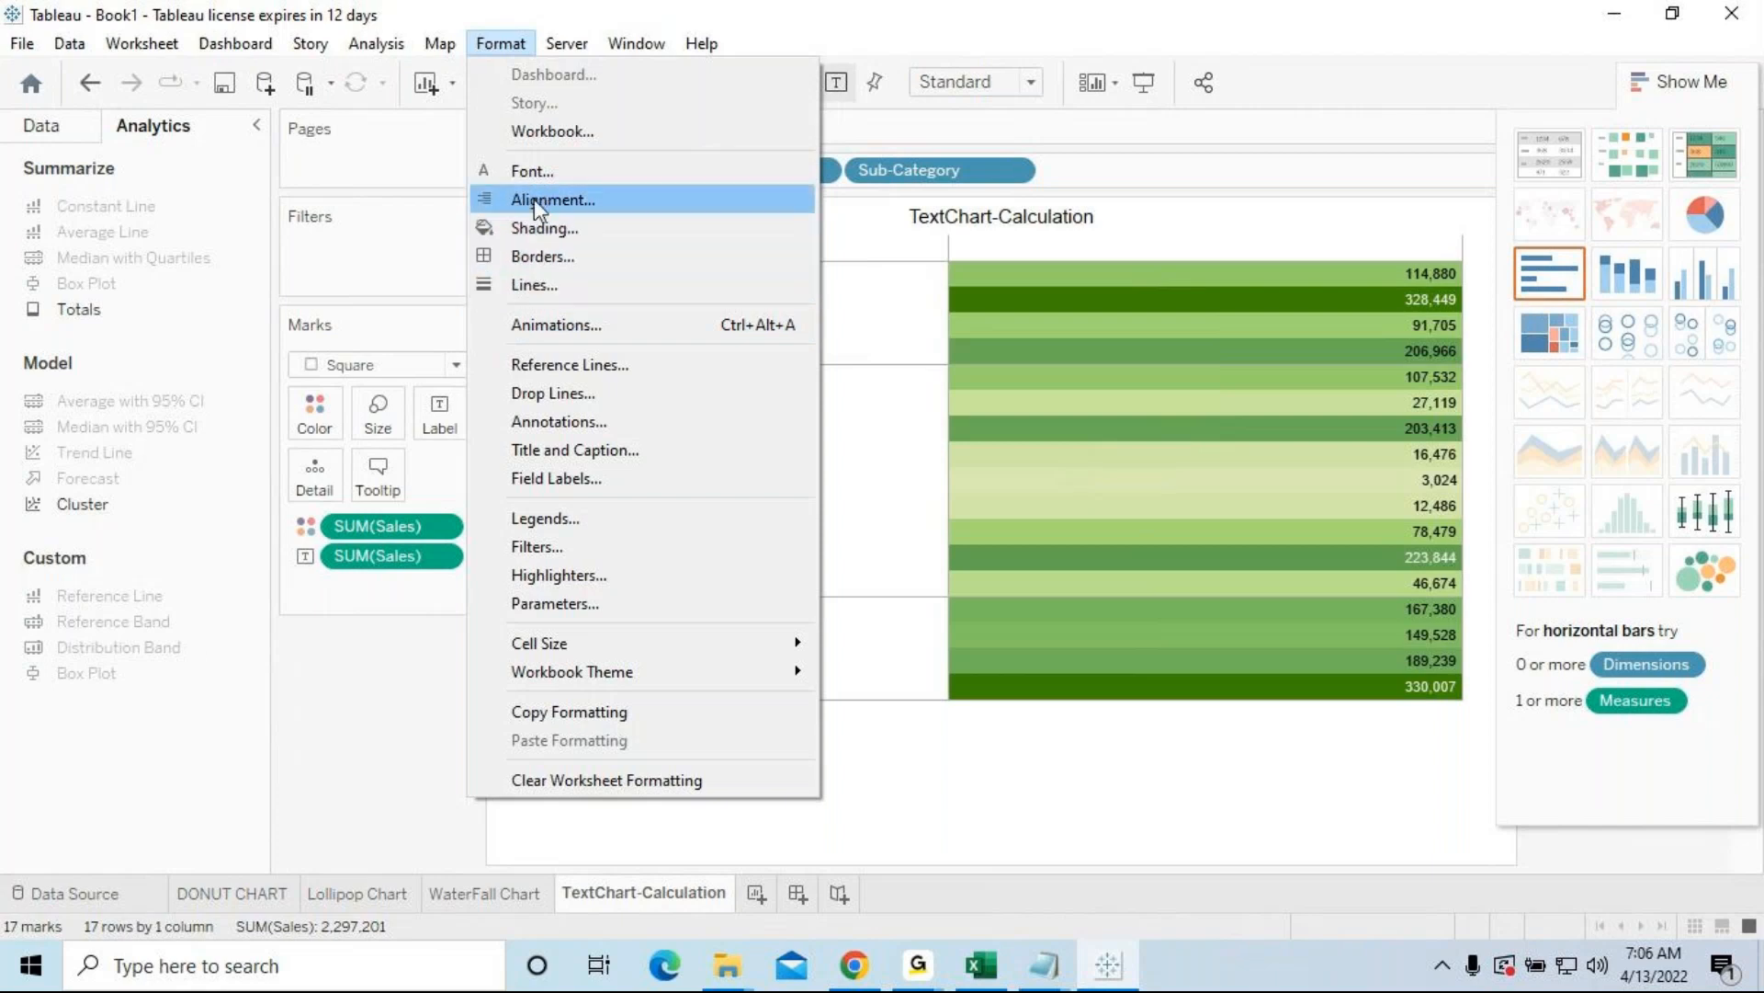
{"action": "left_click", "coordinate": [538, 230]}
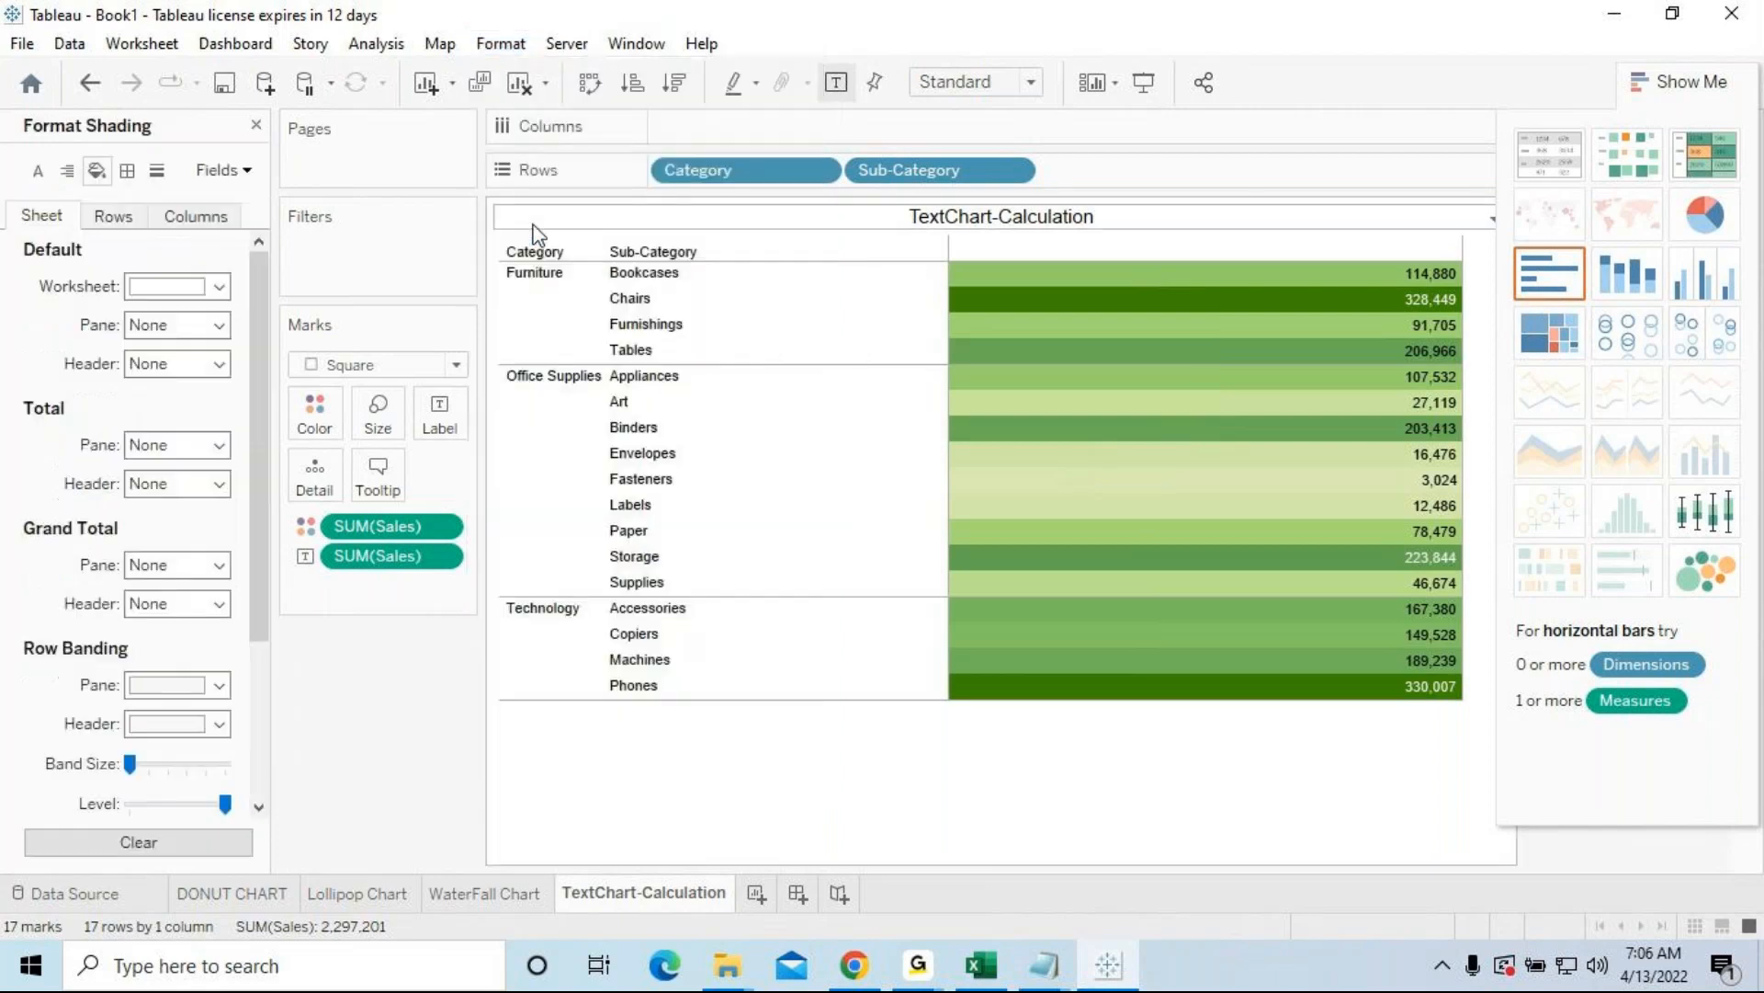
{"action": "left_click", "coordinate": [221, 287]}
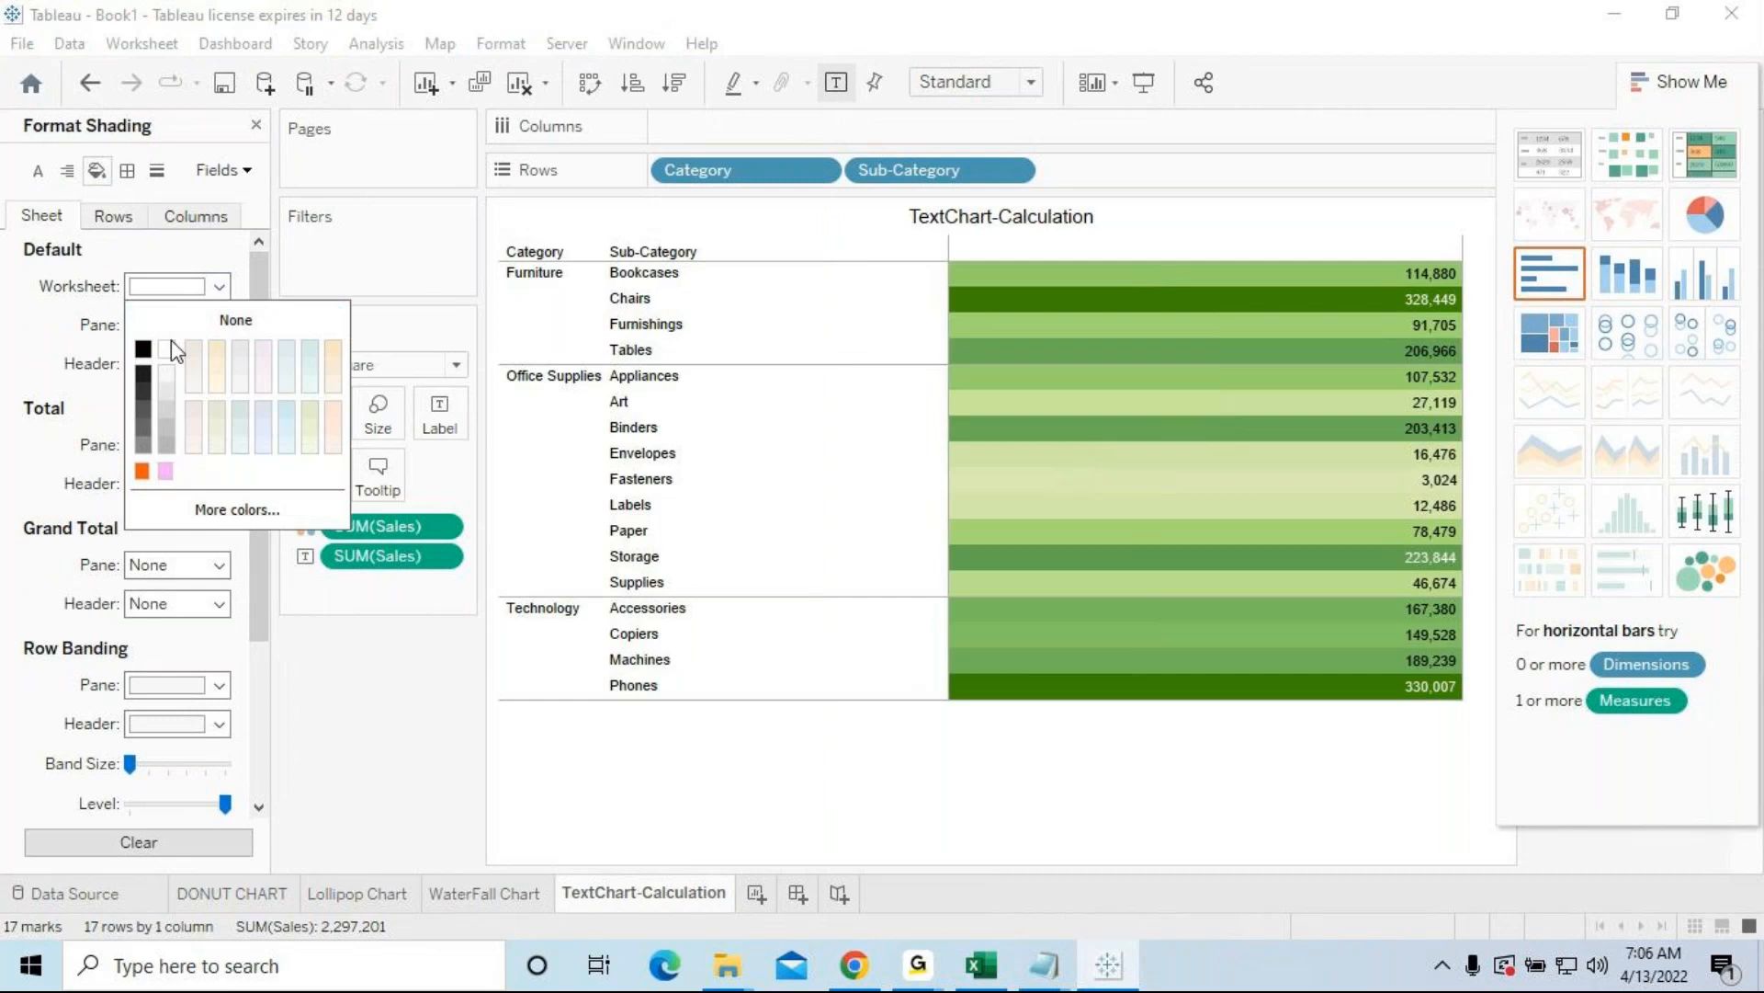
{"action": "left_click", "coordinate": [143, 348]}
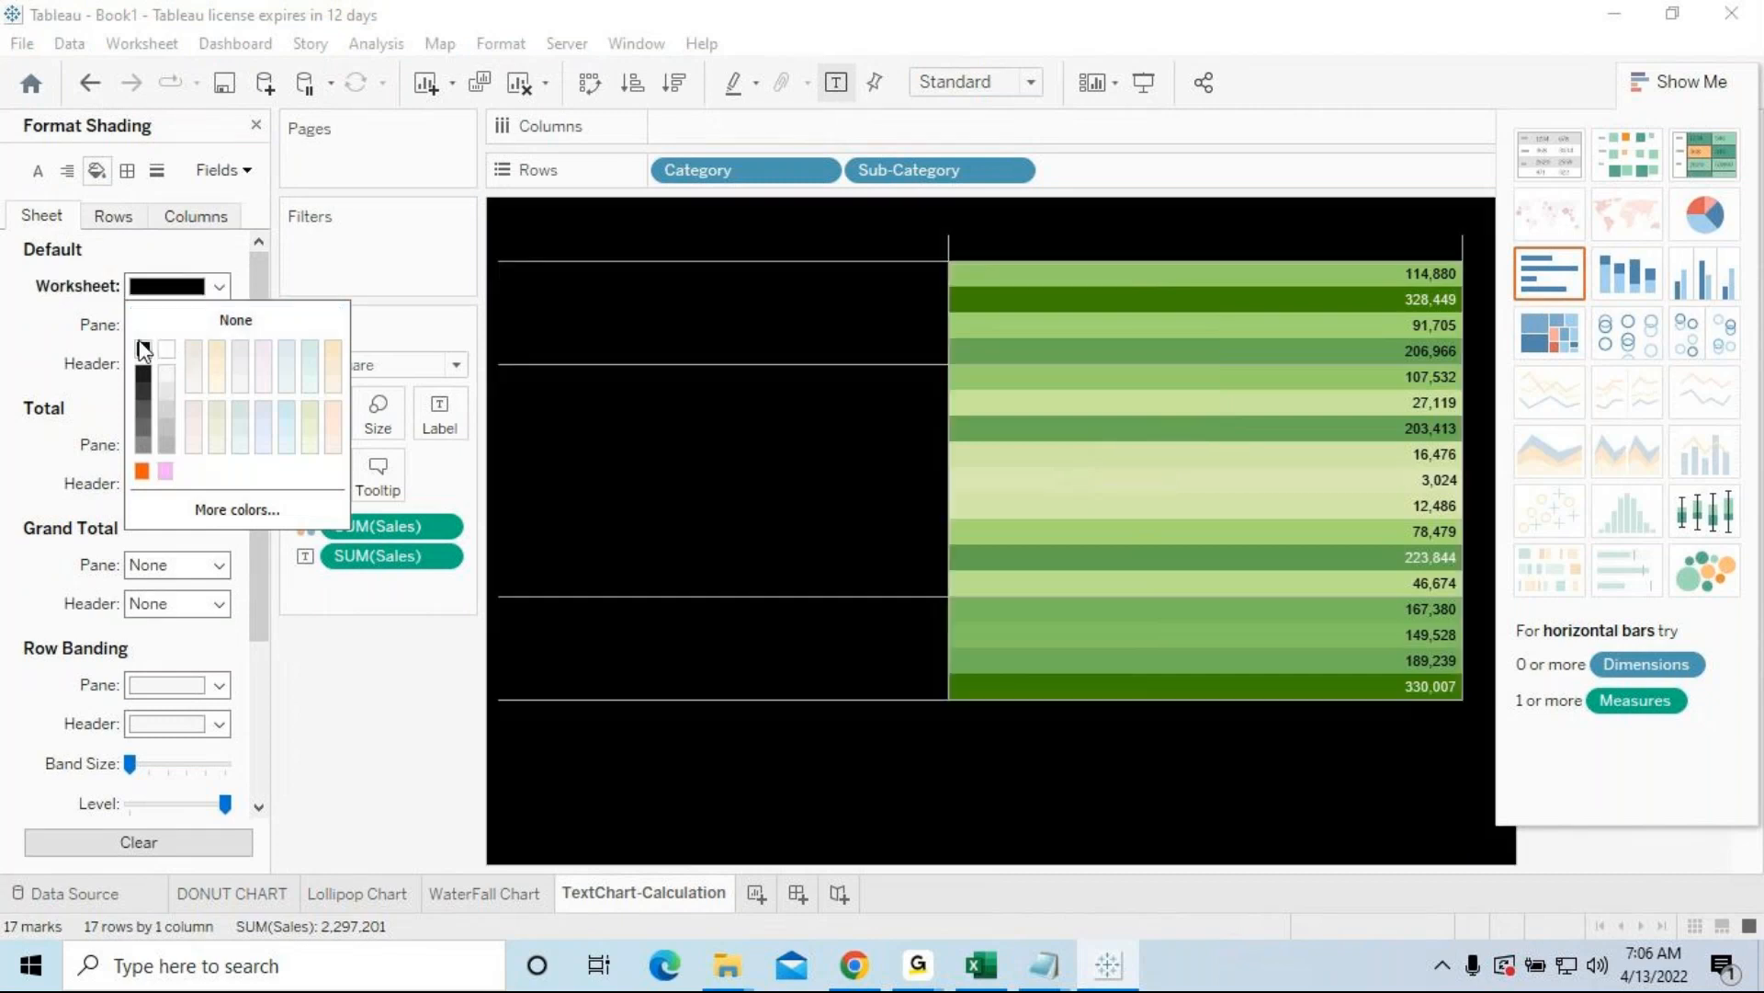
Step: Format the Sub-Category header font as white and bold
{"action": "left_click", "coordinate": [257, 174]}
{"action": "left_click", "coordinate": [249, 173]}
{"action": "left_click", "coordinate": [261, 229]}
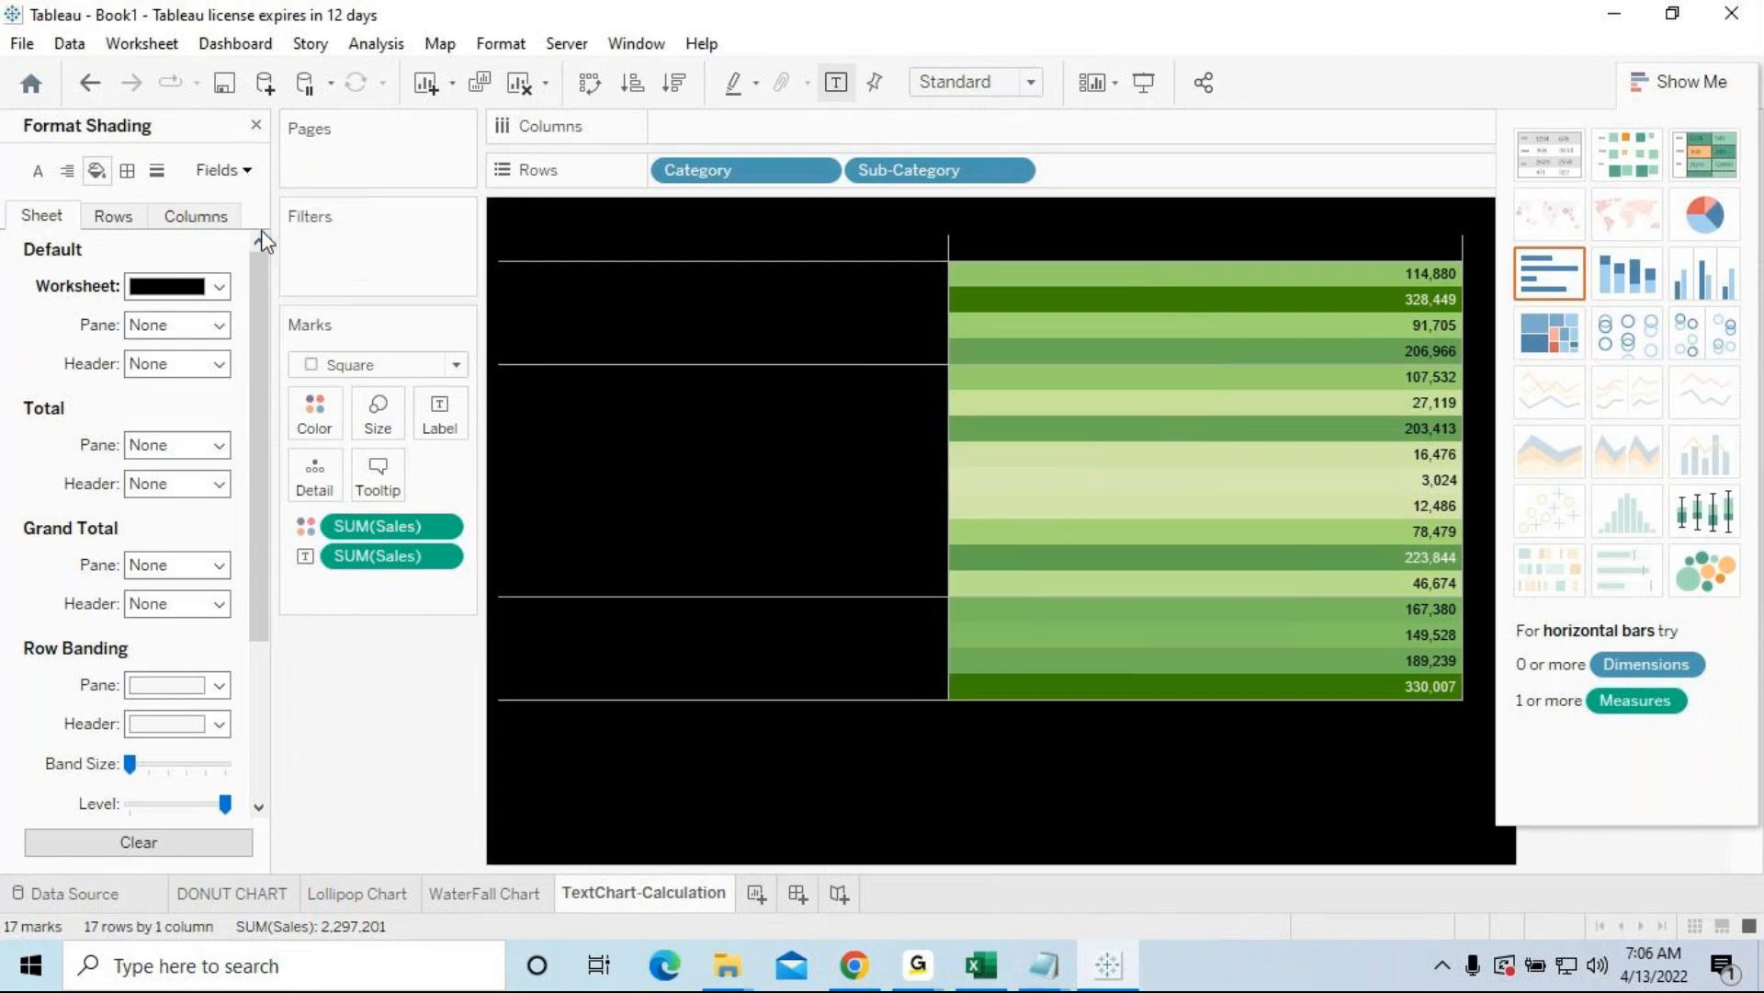
{"action": "left_click", "coordinate": [241, 285]}
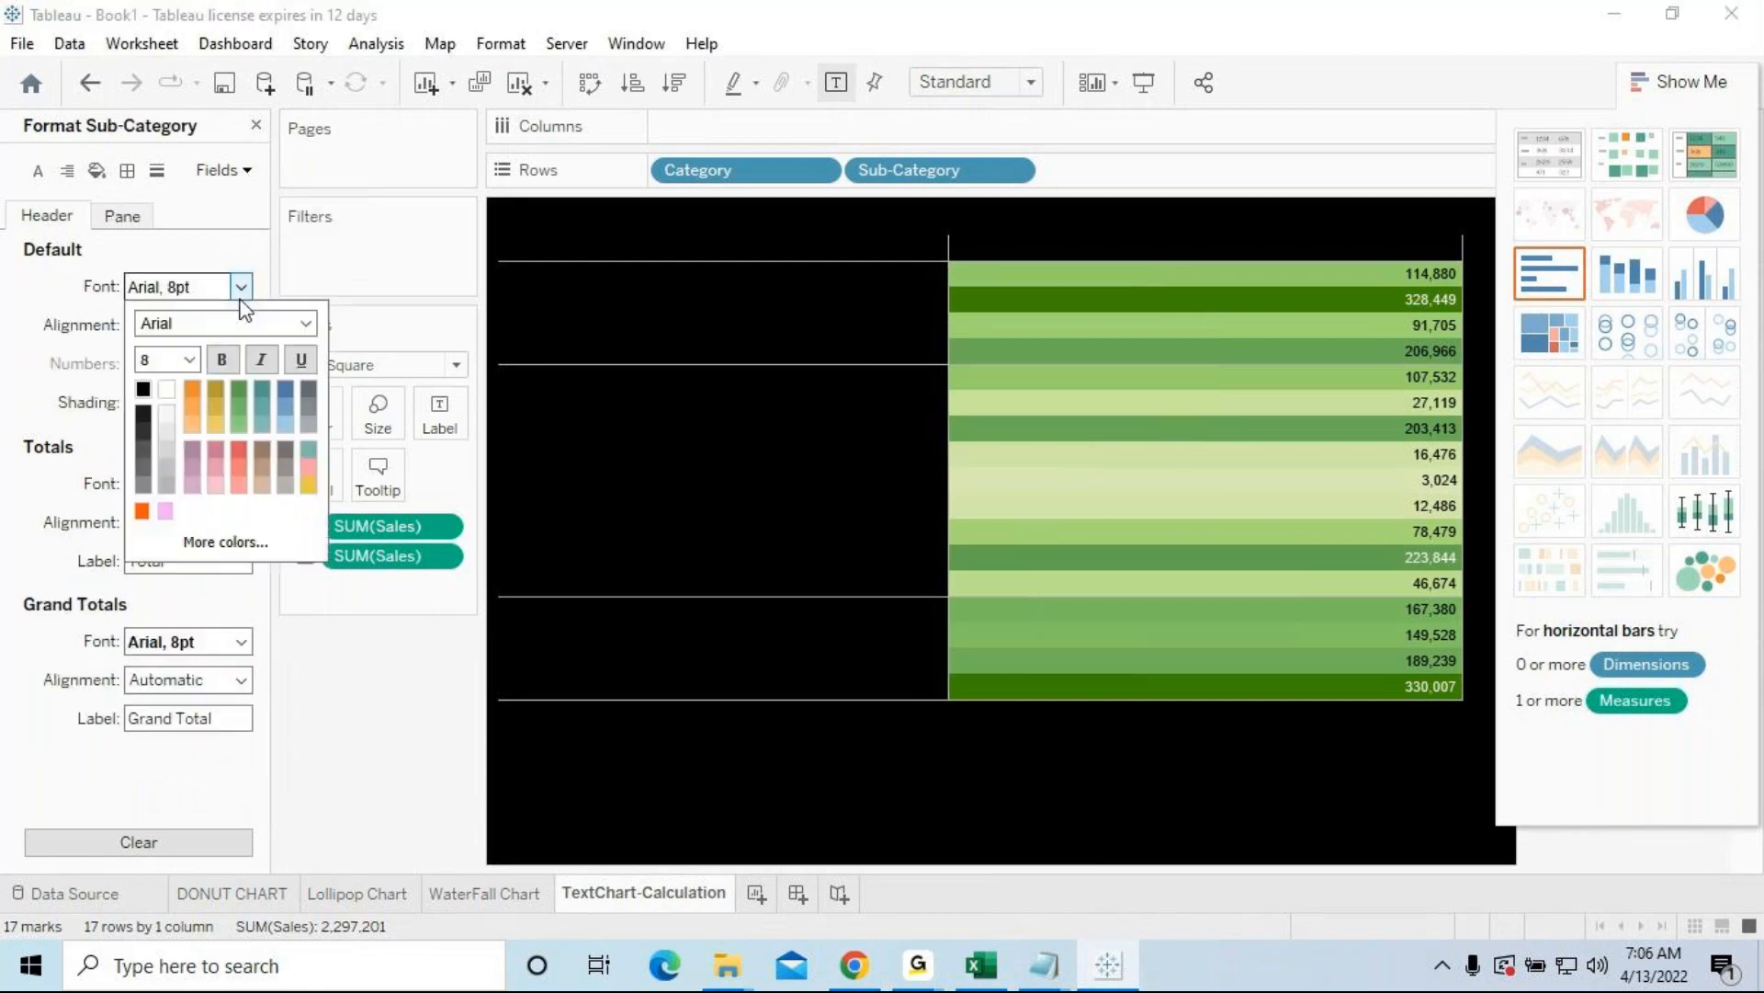
{"action": "left_click", "coordinate": [166, 388]}
{"action": "left_click", "coordinate": [219, 361]}
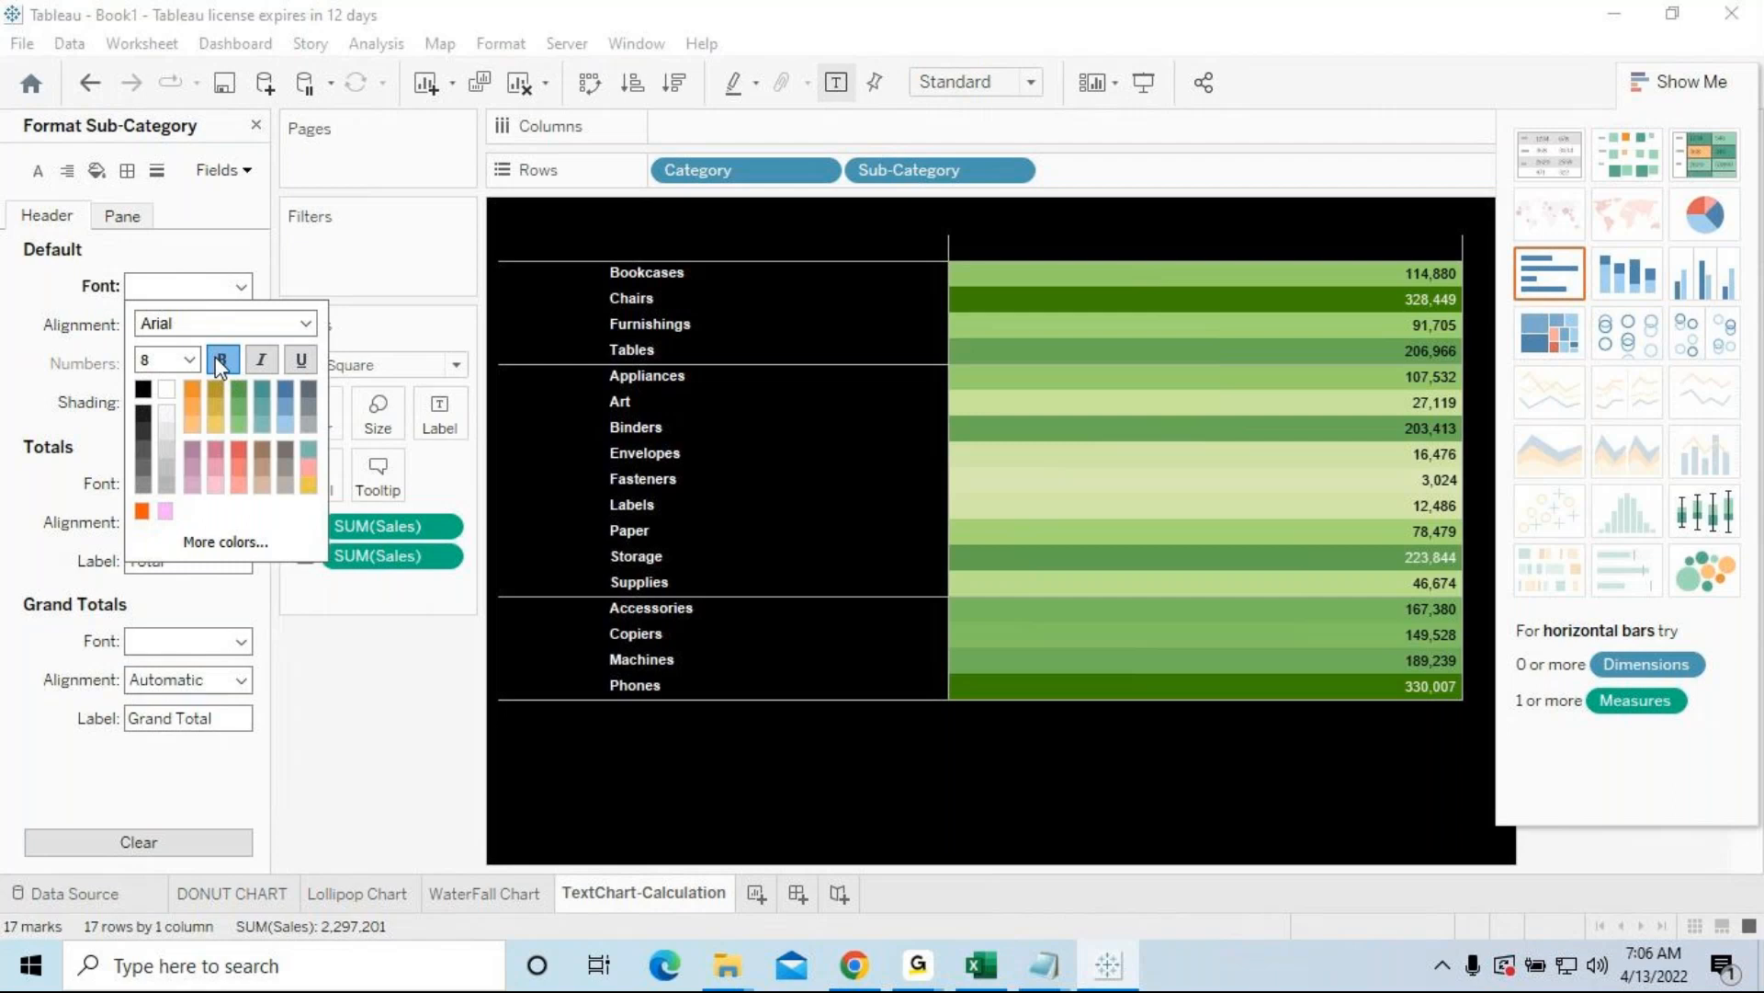
Step: Set the Category header font colour to white
{"action": "left_click", "coordinate": [224, 169]}
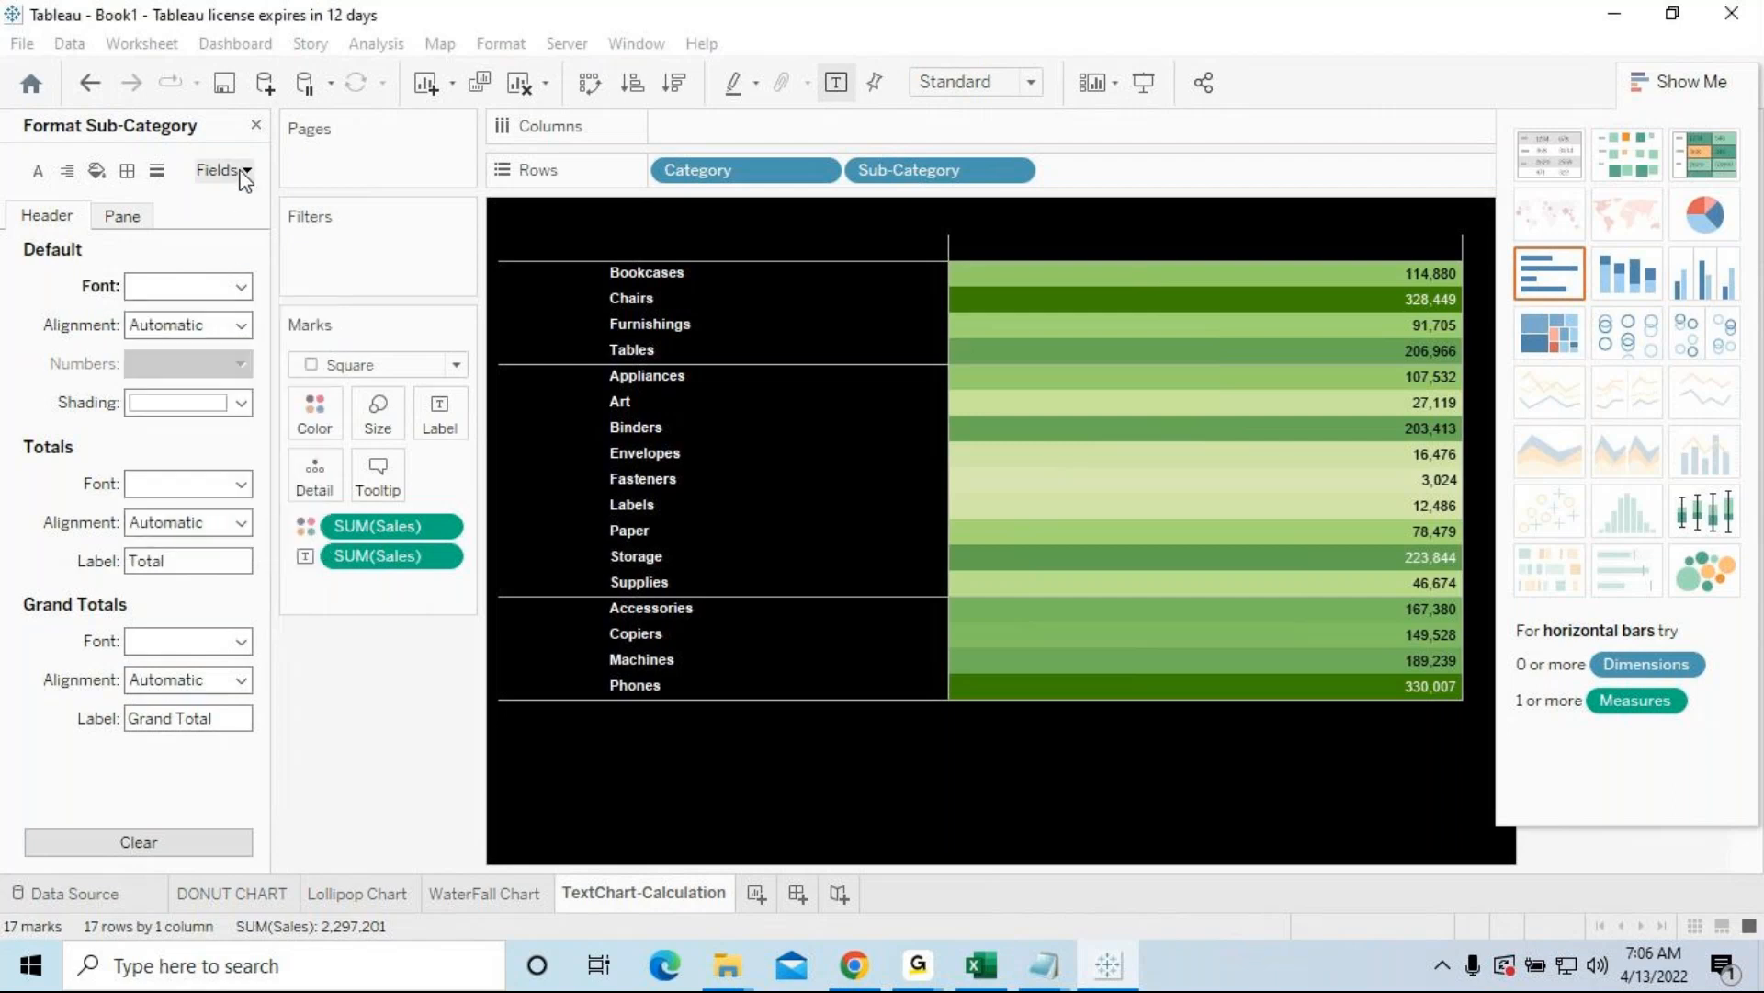
{"action": "left_click", "coordinate": [225, 169]}
{"action": "left_click", "coordinate": [244, 204]}
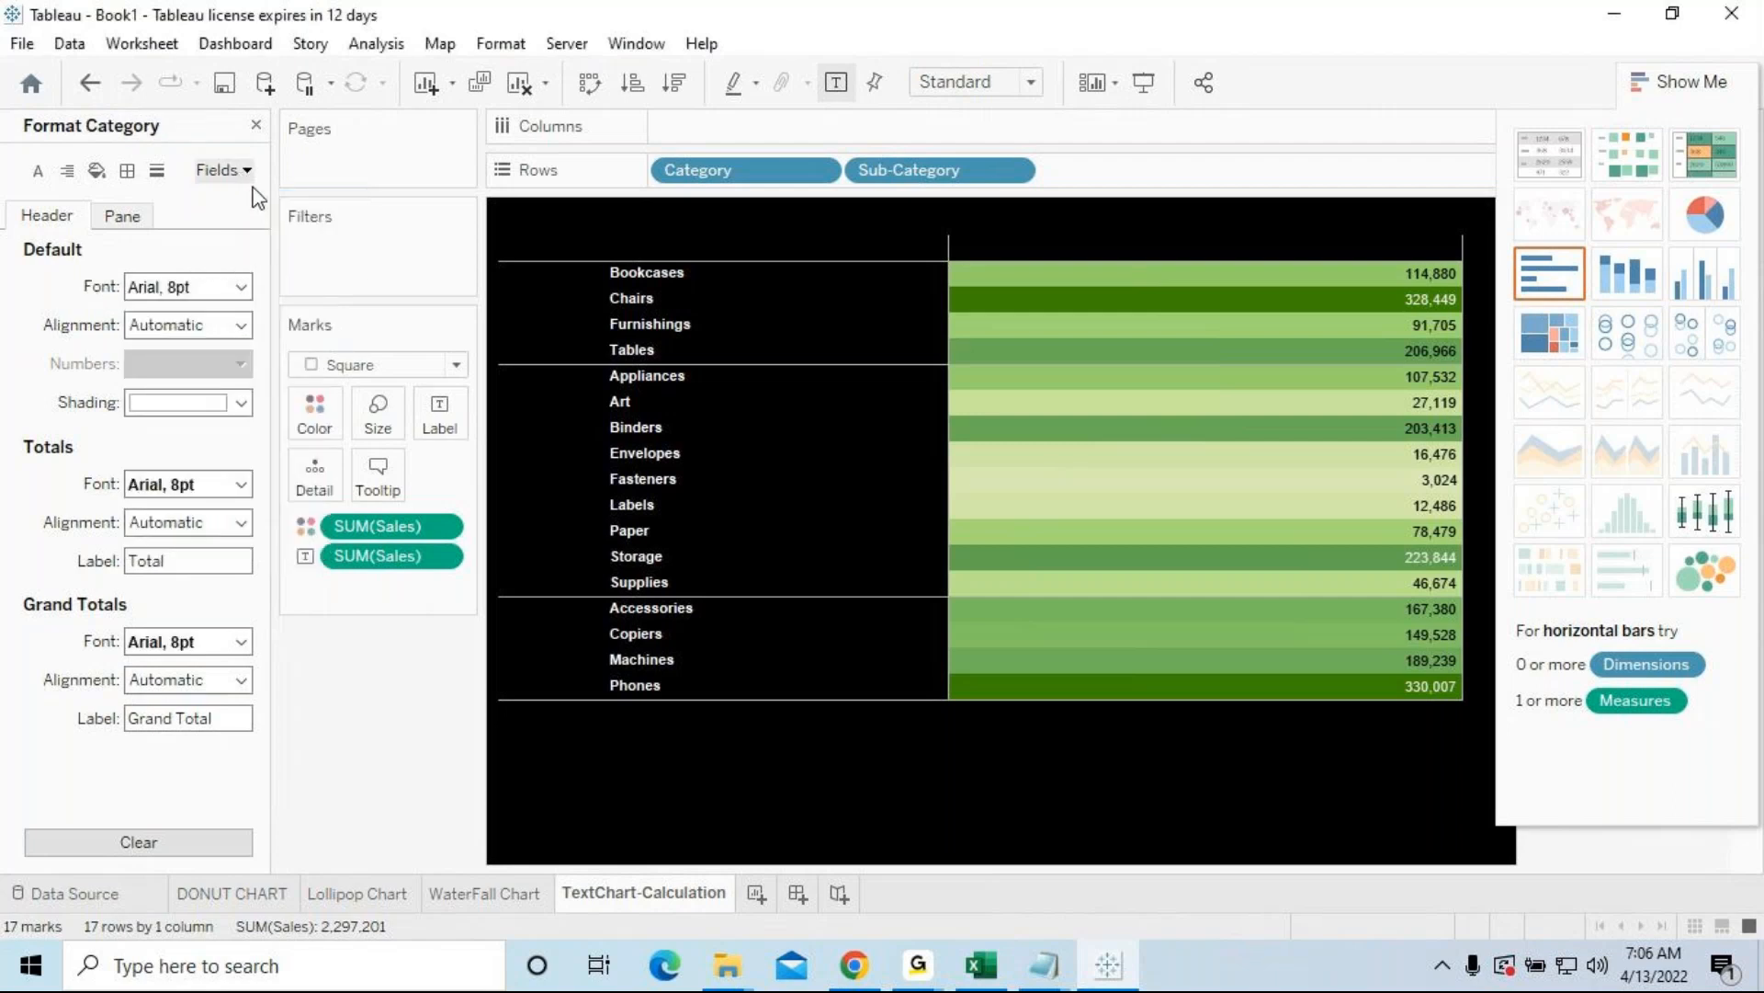
{"action": "left_click", "coordinate": [241, 285]}
{"action": "left_click", "coordinate": [166, 391]}
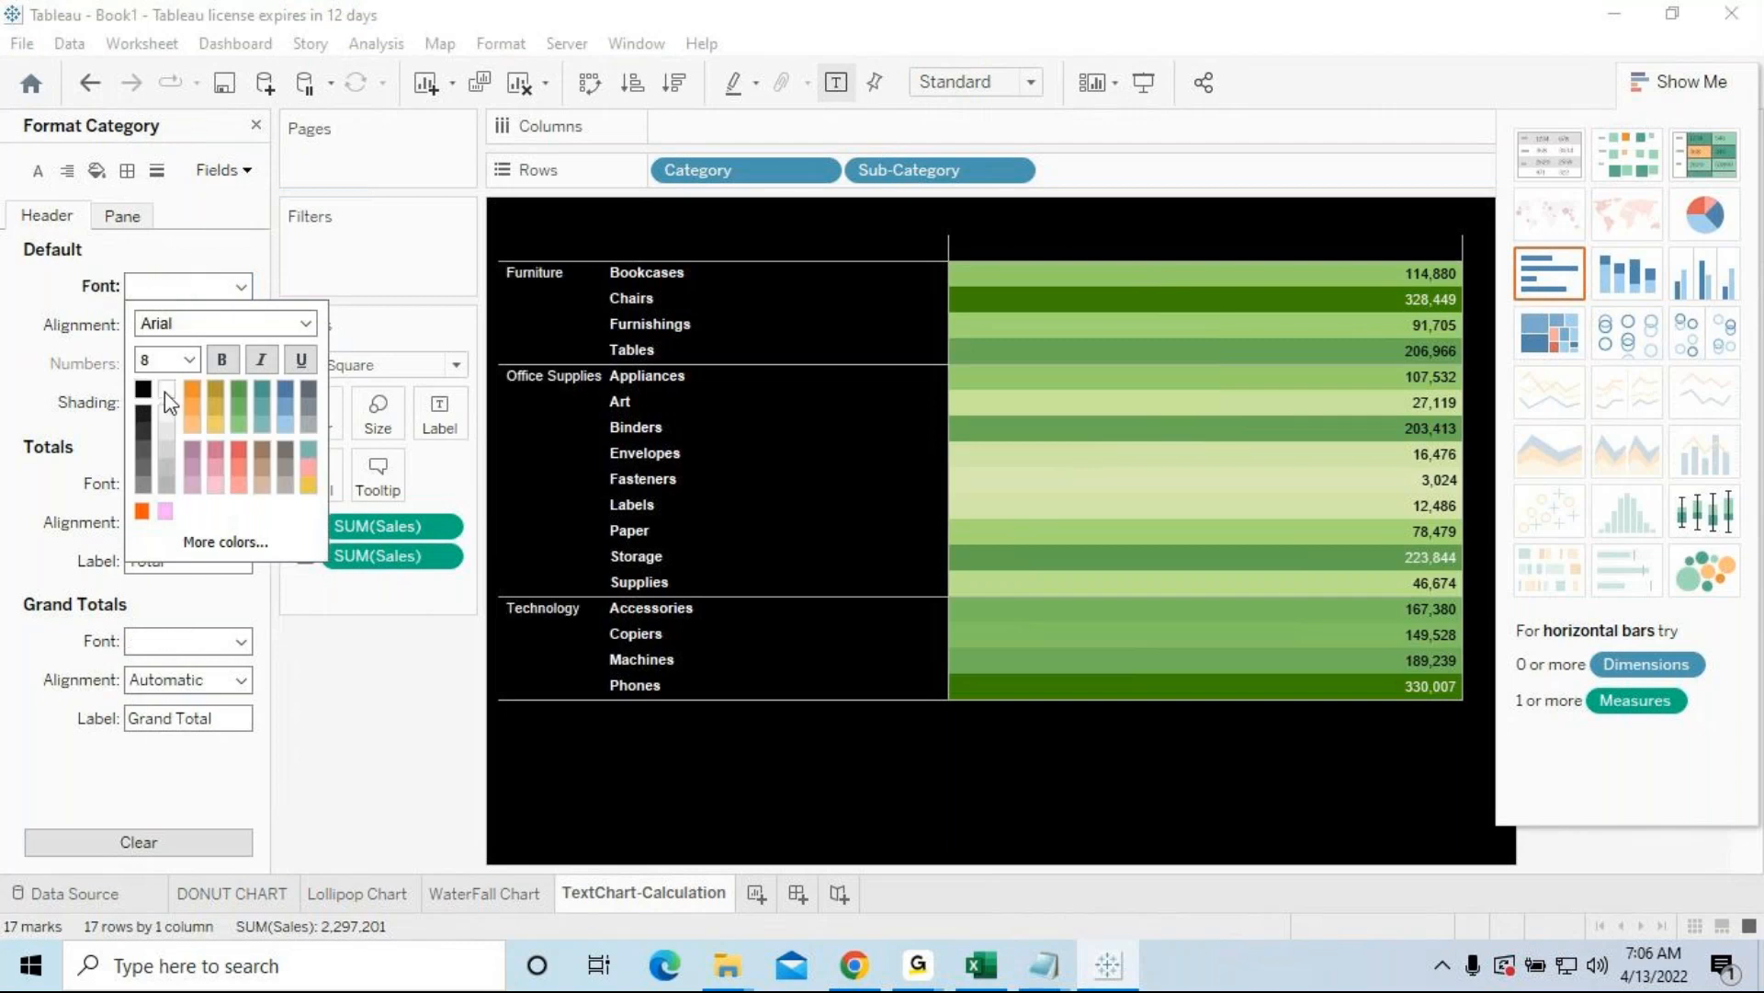
{"action": "left_click", "coordinate": [257, 204]}
Step: Make the SUM(Sales) pane font bold, try sizes 10 and 18, and settle on 16 pt
{"action": "left_click", "coordinate": [224, 169]}
{"action": "left_click", "coordinate": [261, 267]}
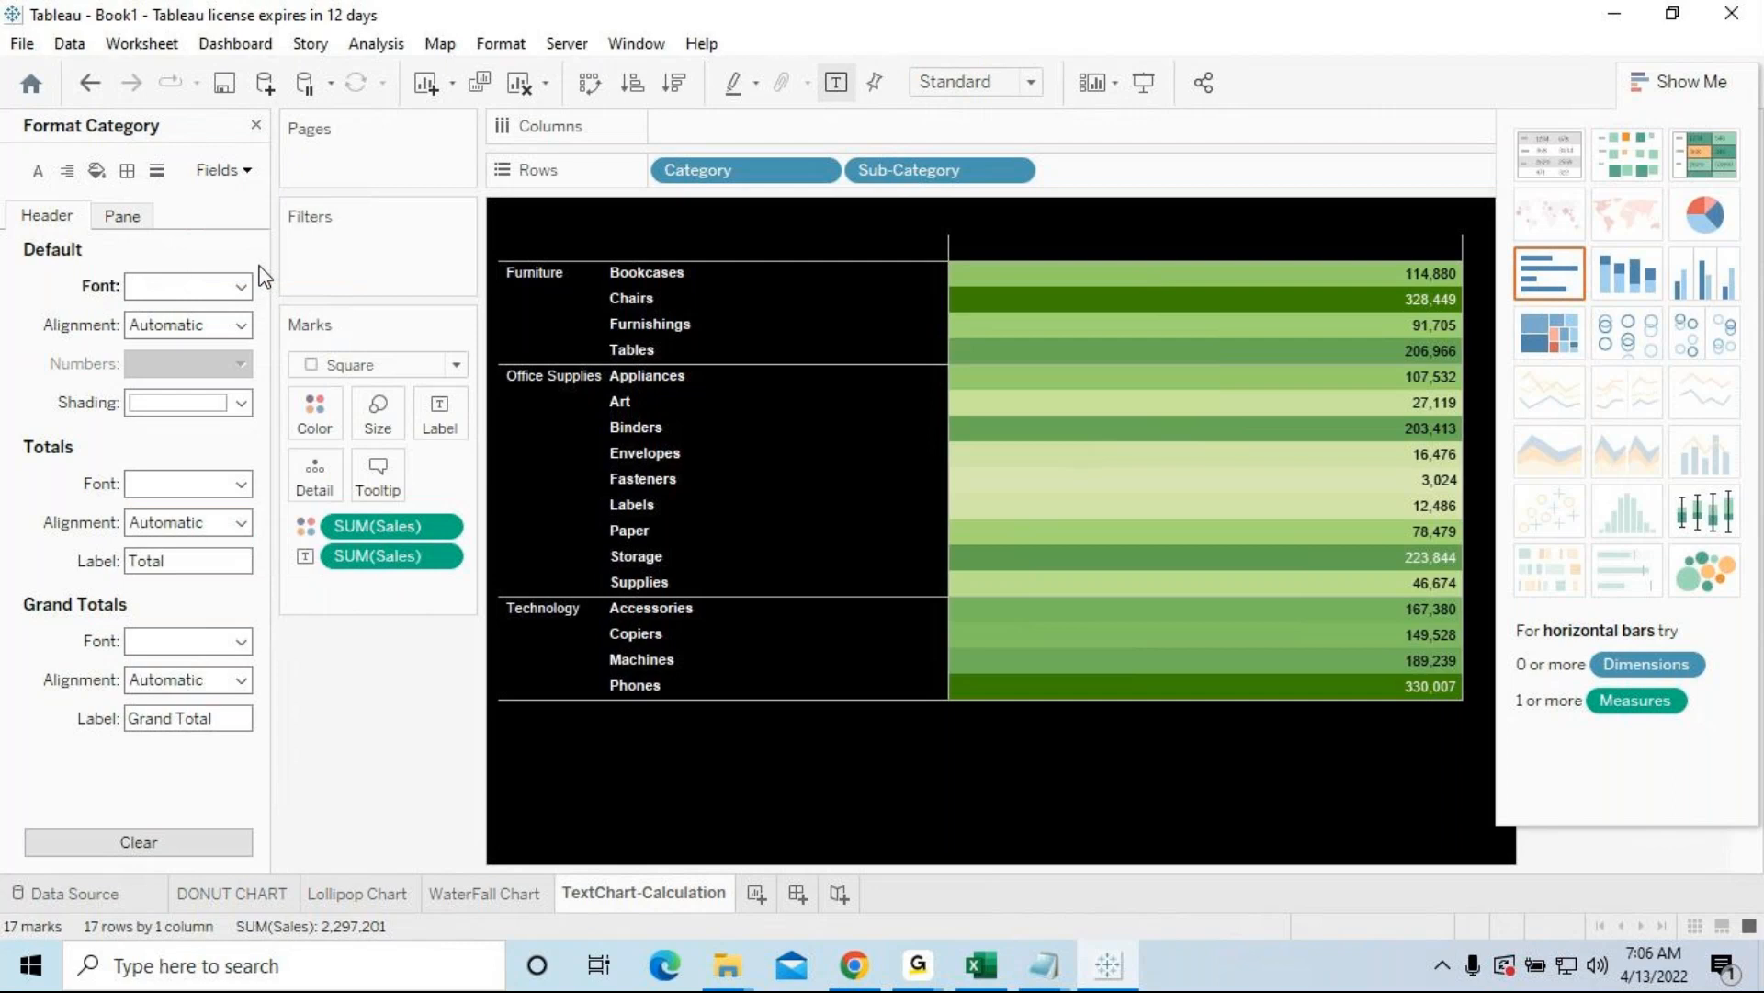
{"action": "left_click", "coordinate": [219, 287]}
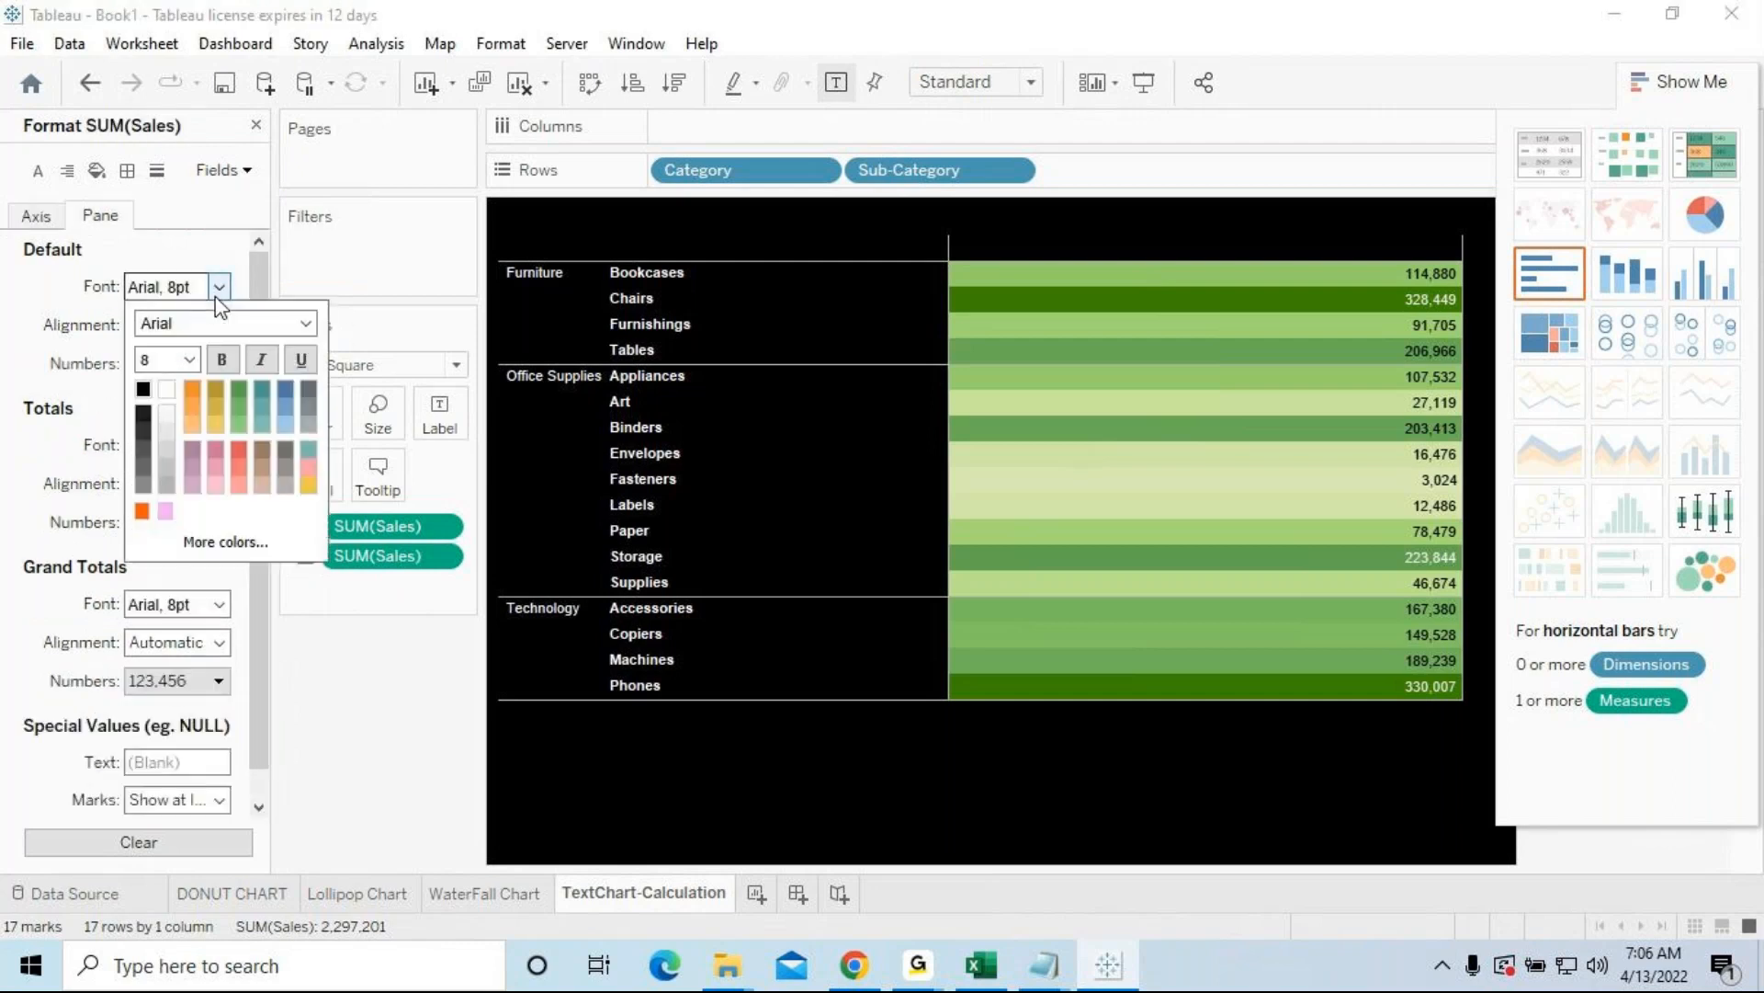
{"action": "left_click", "coordinate": [217, 357]}
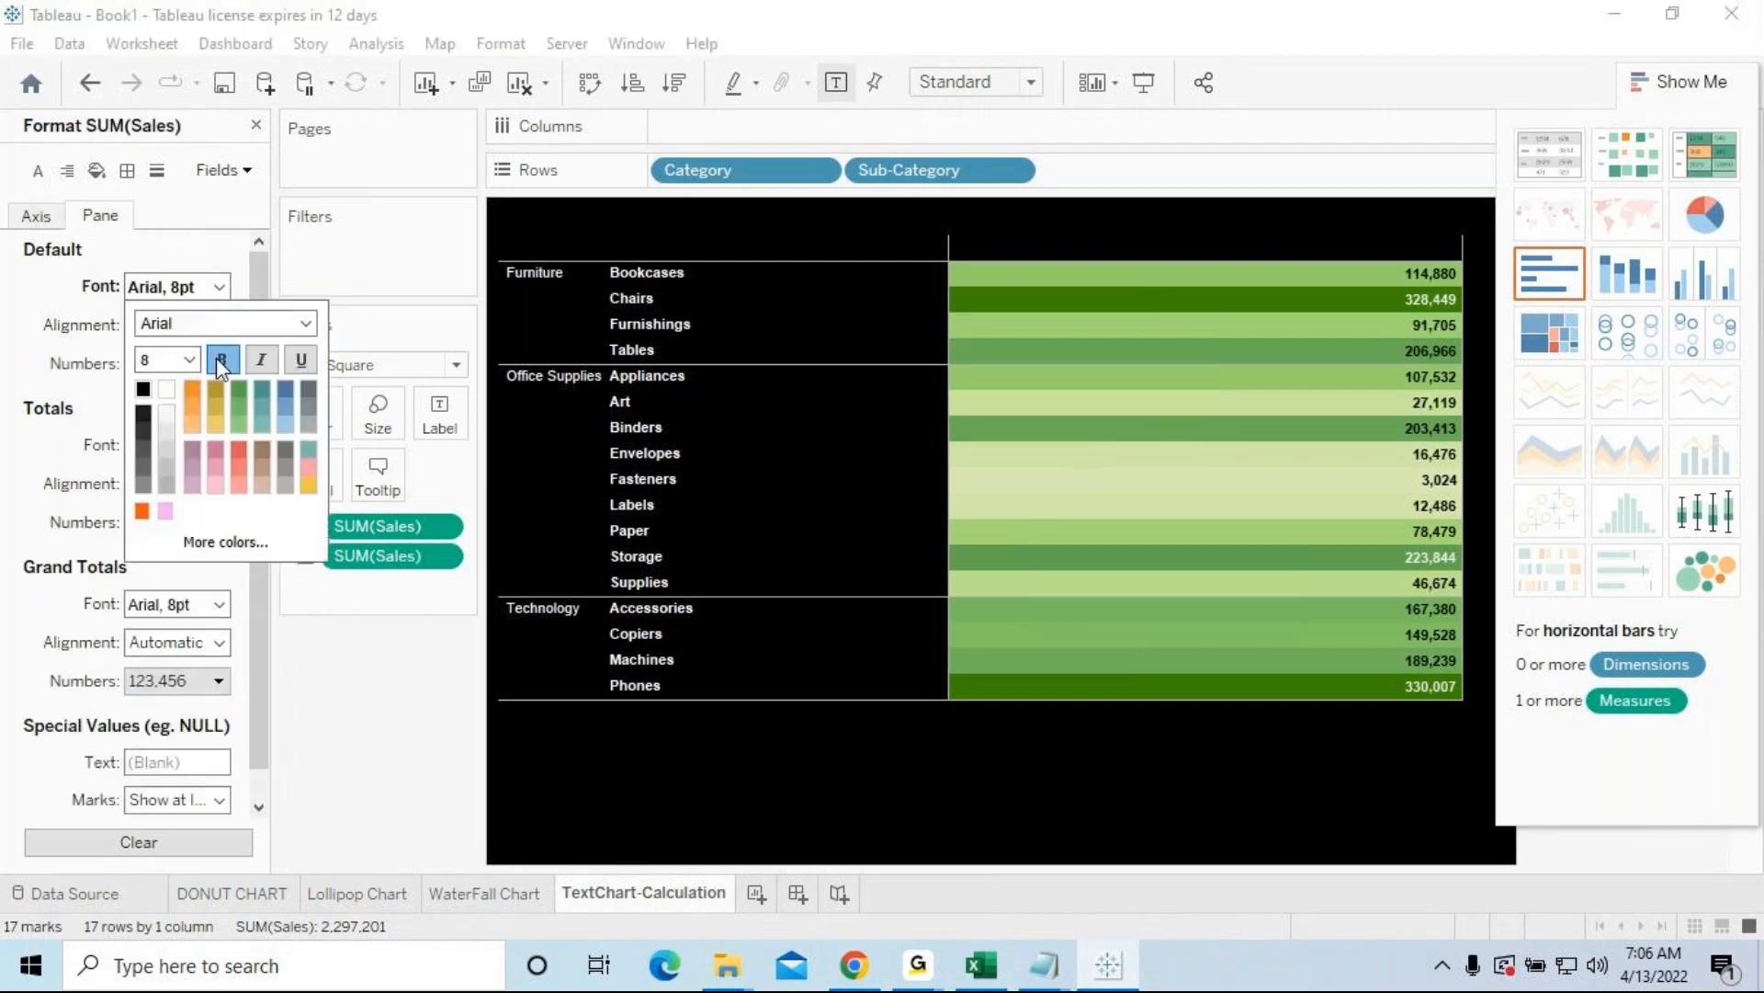
{"action": "left_click", "coordinate": [190, 360]}
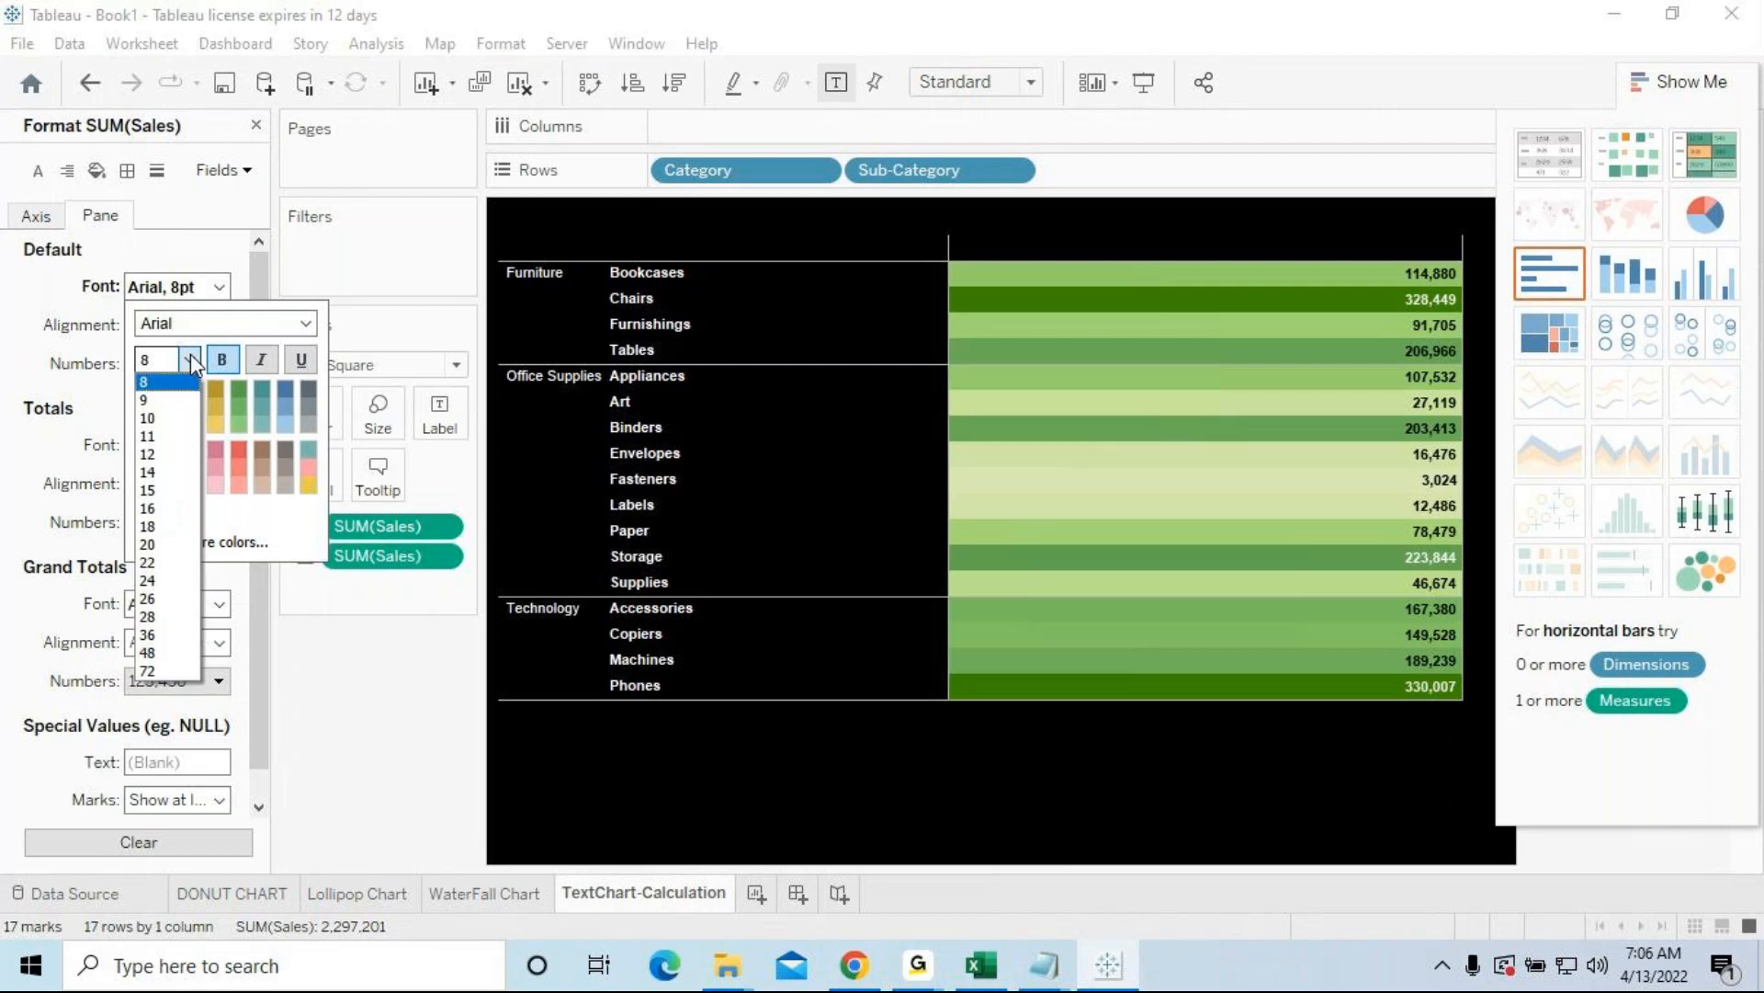
{"action": "left_click", "coordinate": [162, 419]}
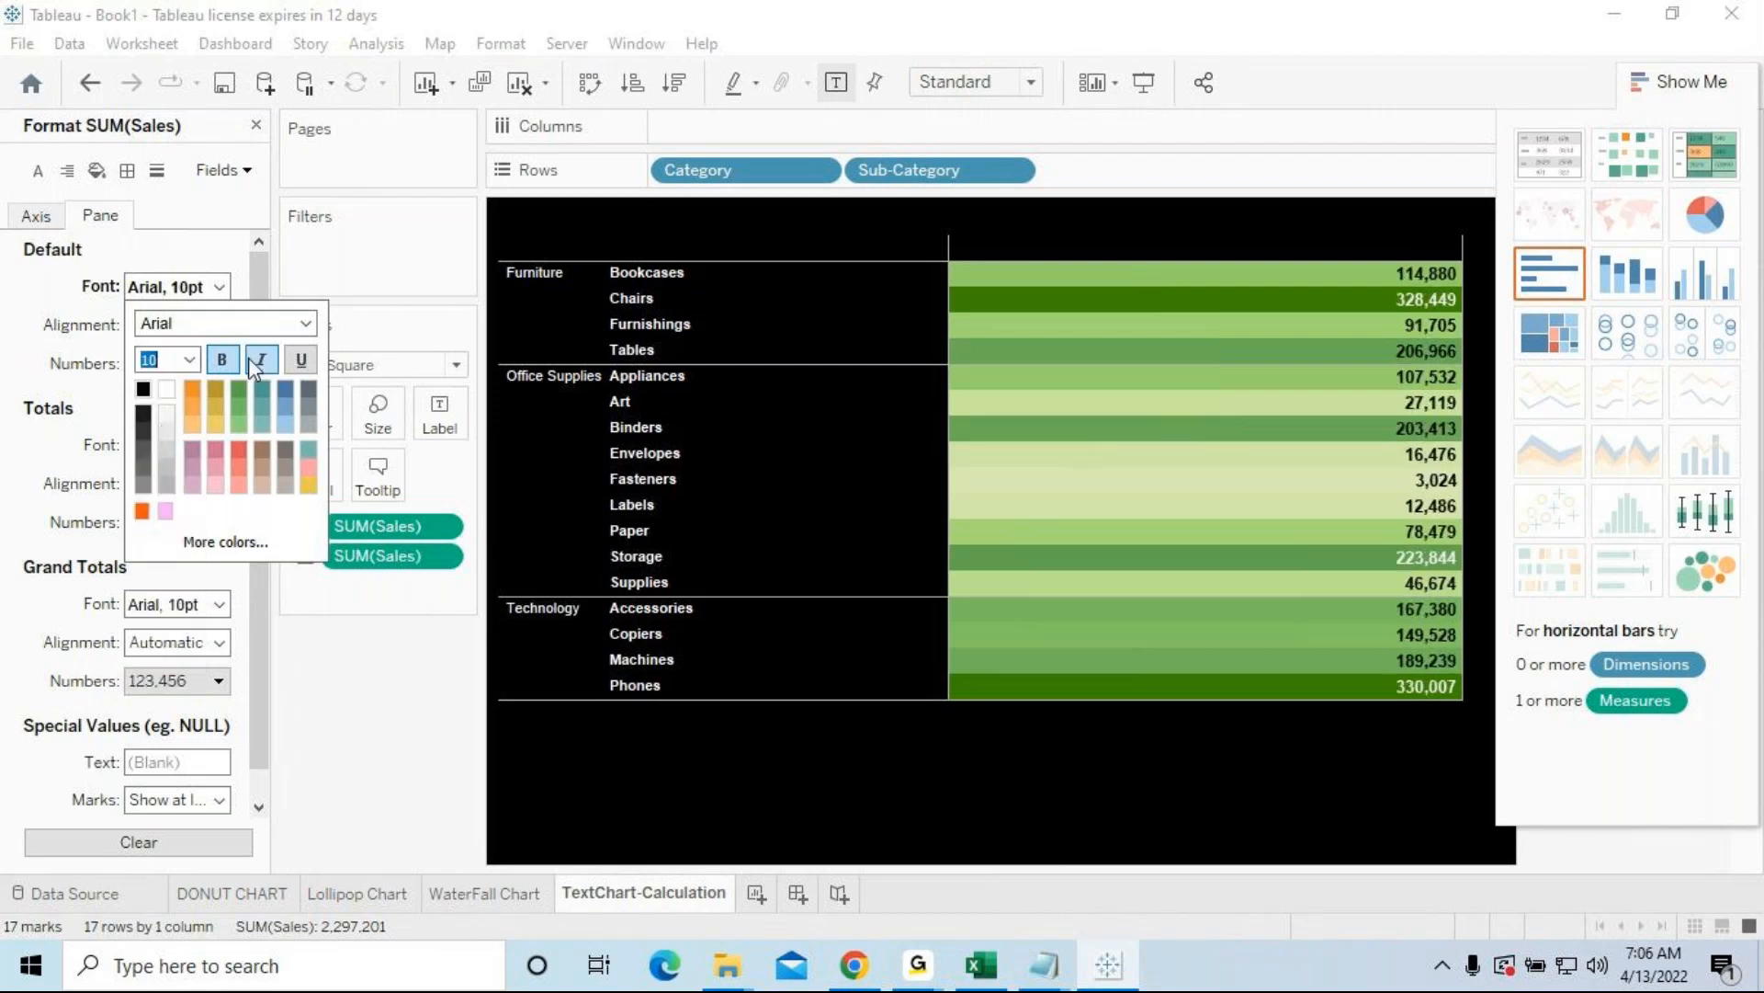
{"action": "left_click", "coordinate": [189, 359]}
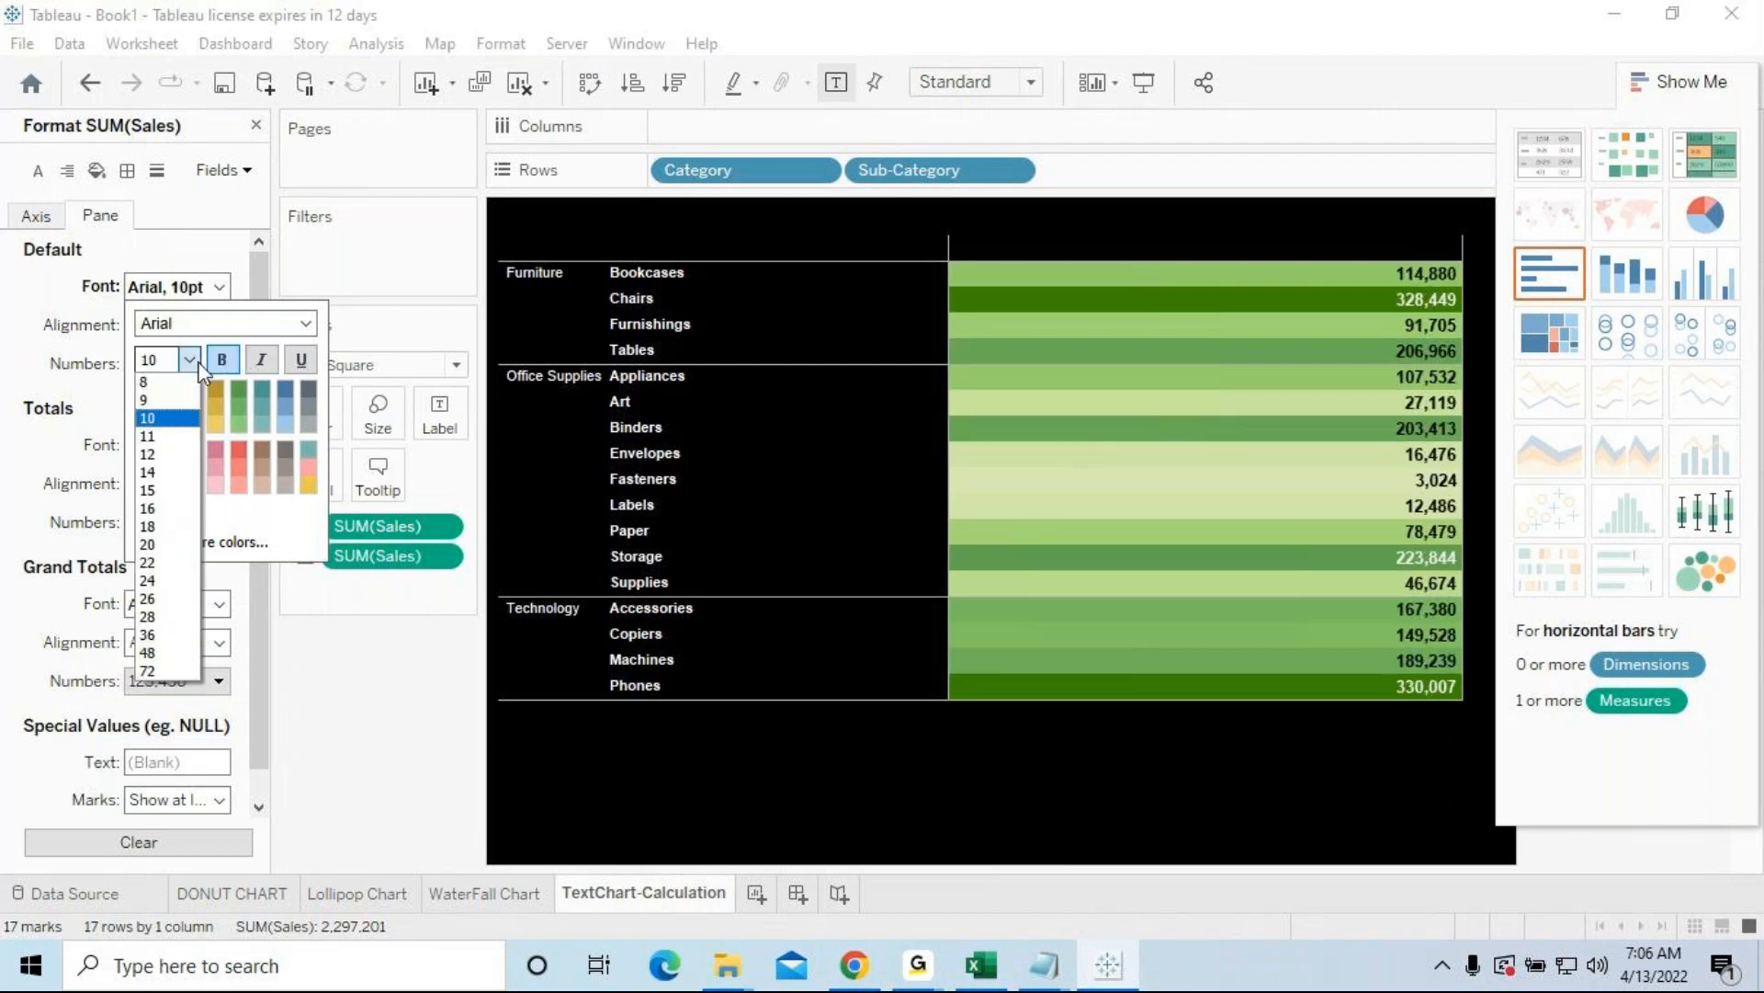
{"action": "left_click", "coordinate": [152, 527]}
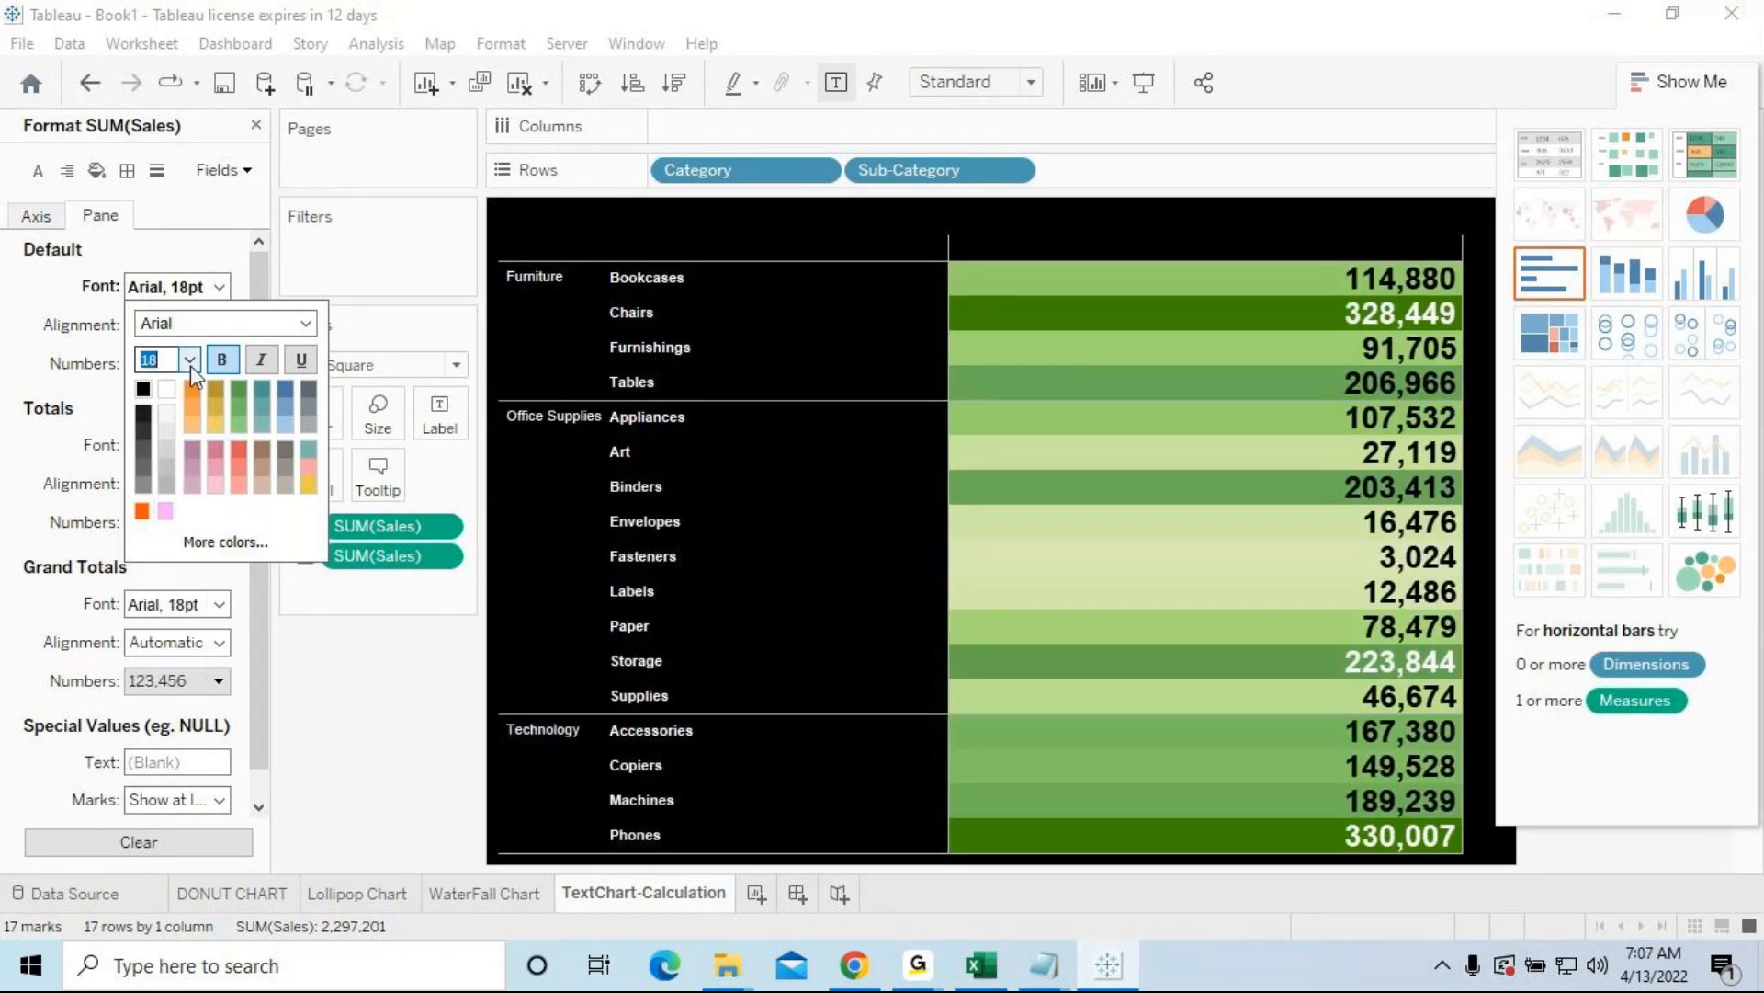
{"action": "left_click", "coordinate": [189, 359]}
{"action": "left_click", "coordinate": [157, 499]}
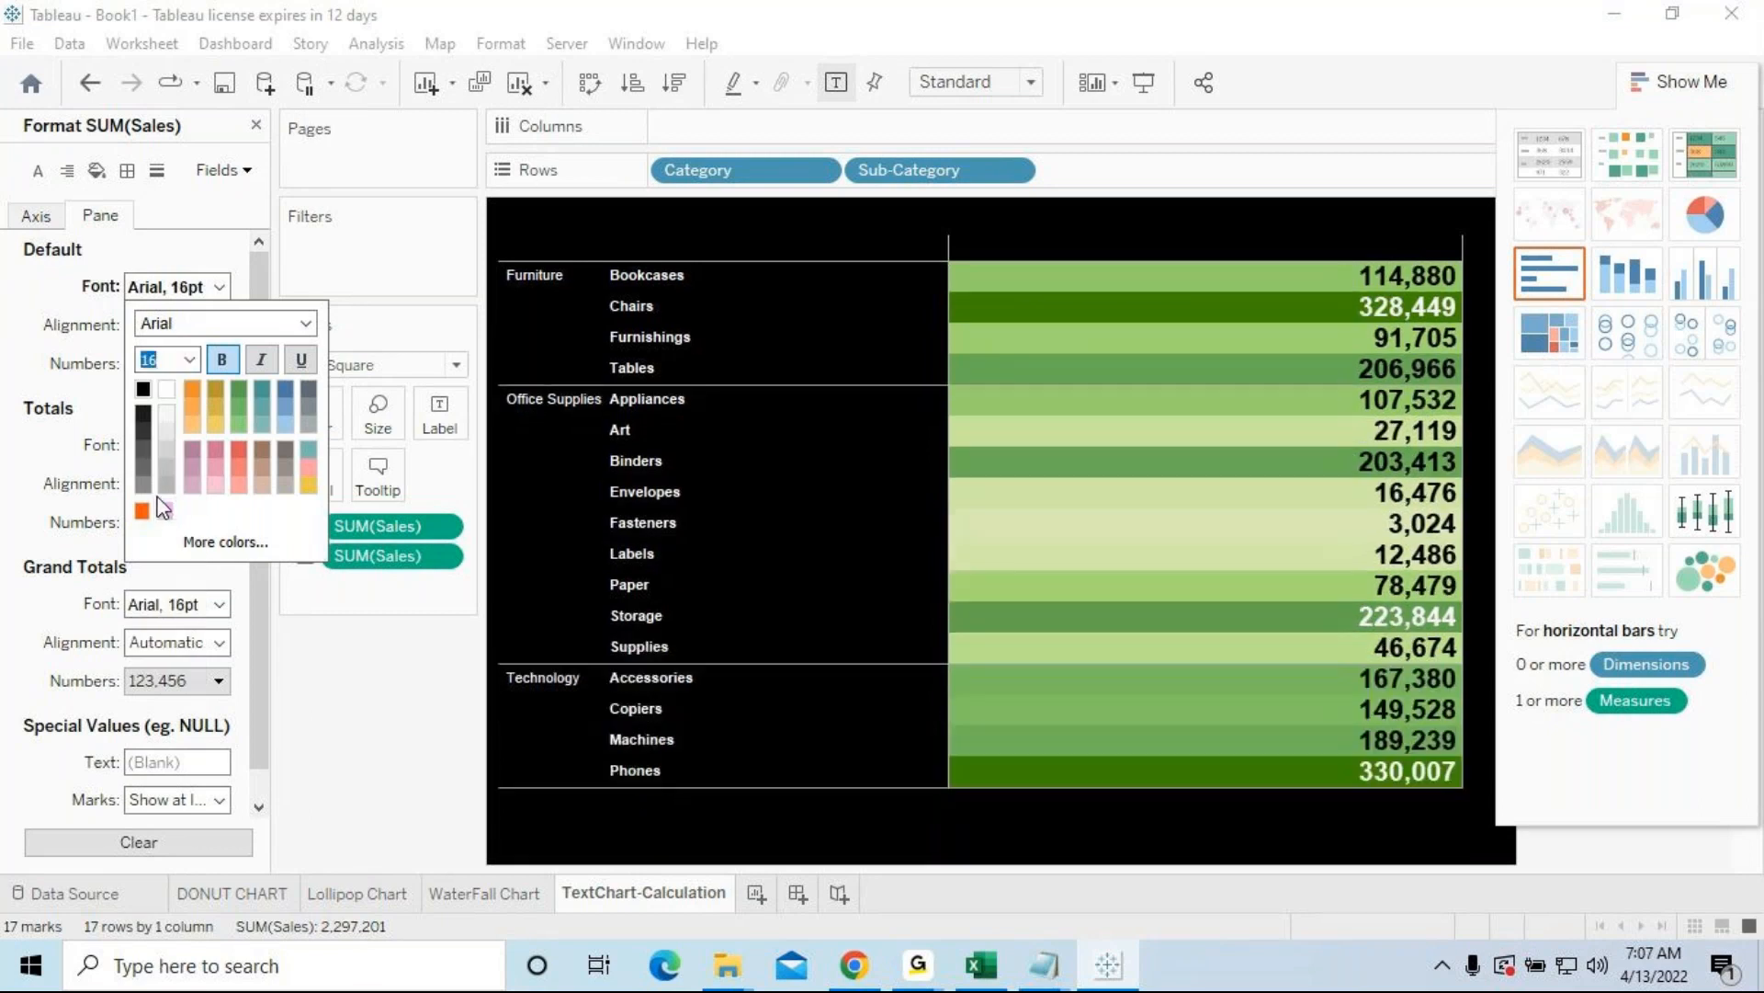
{"action": "left_click", "coordinate": [171, 221]}
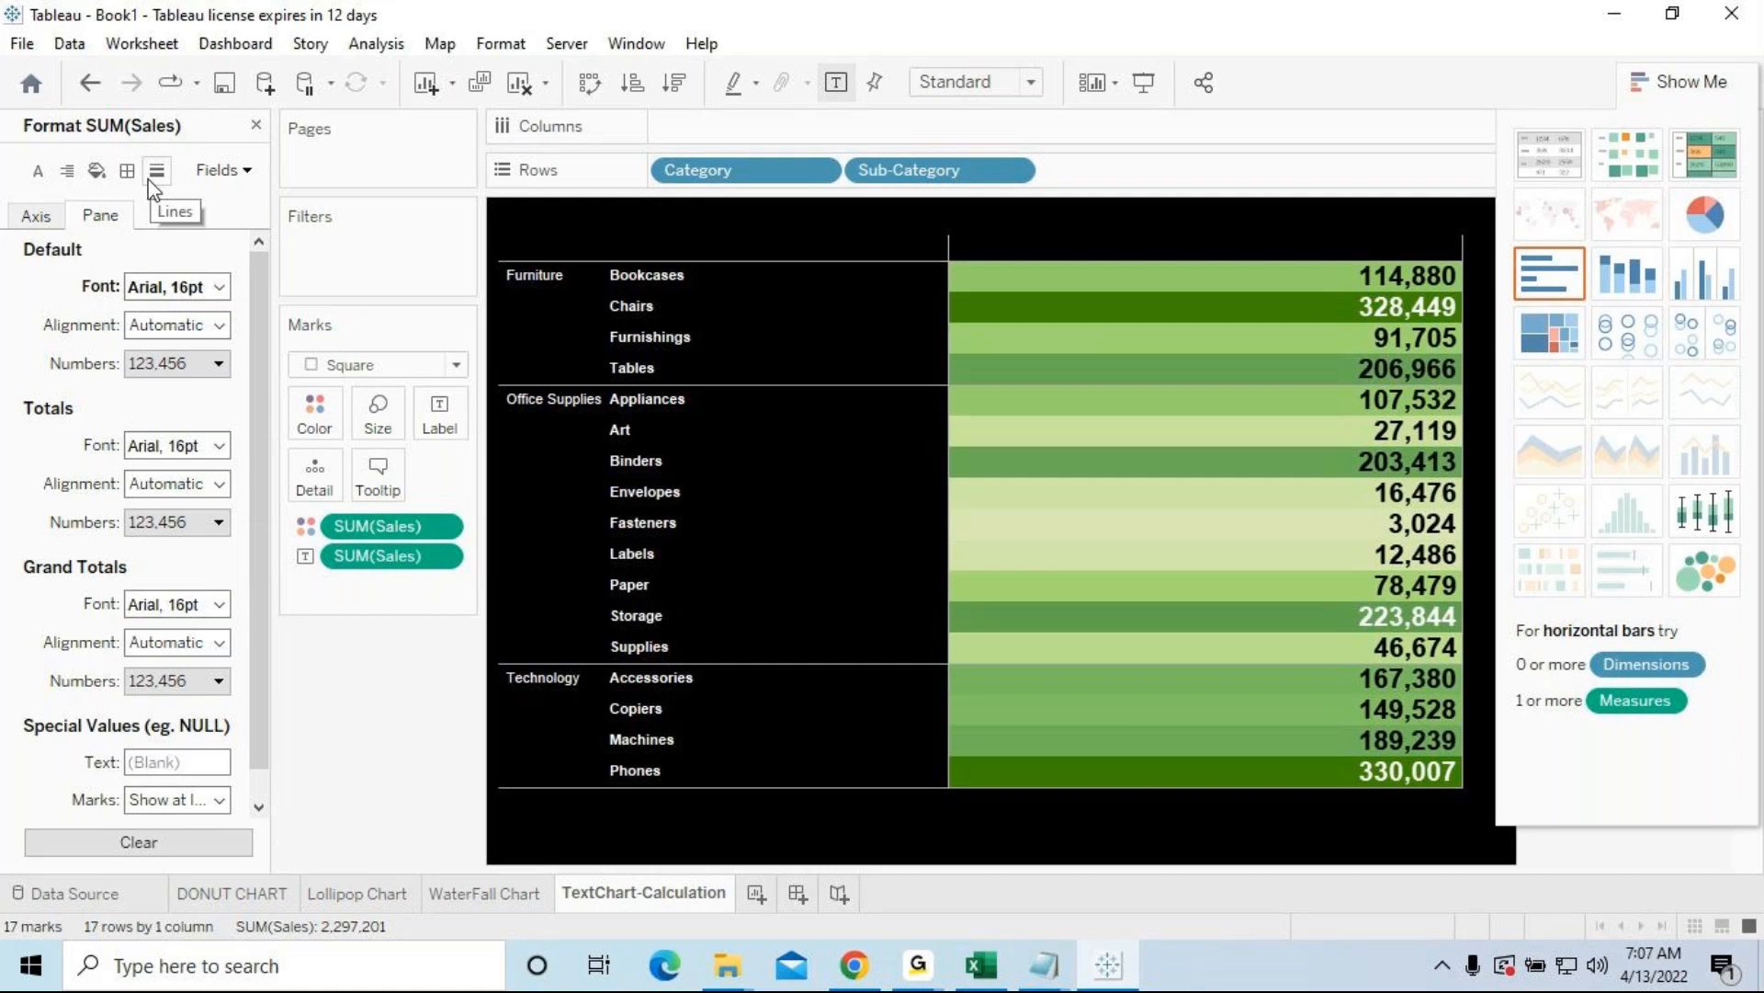
Step: Set the horizontal alignment of the default column header to Center
{"action": "left_click", "coordinate": [70, 172]}
{"action": "left_click", "coordinate": [137, 208]}
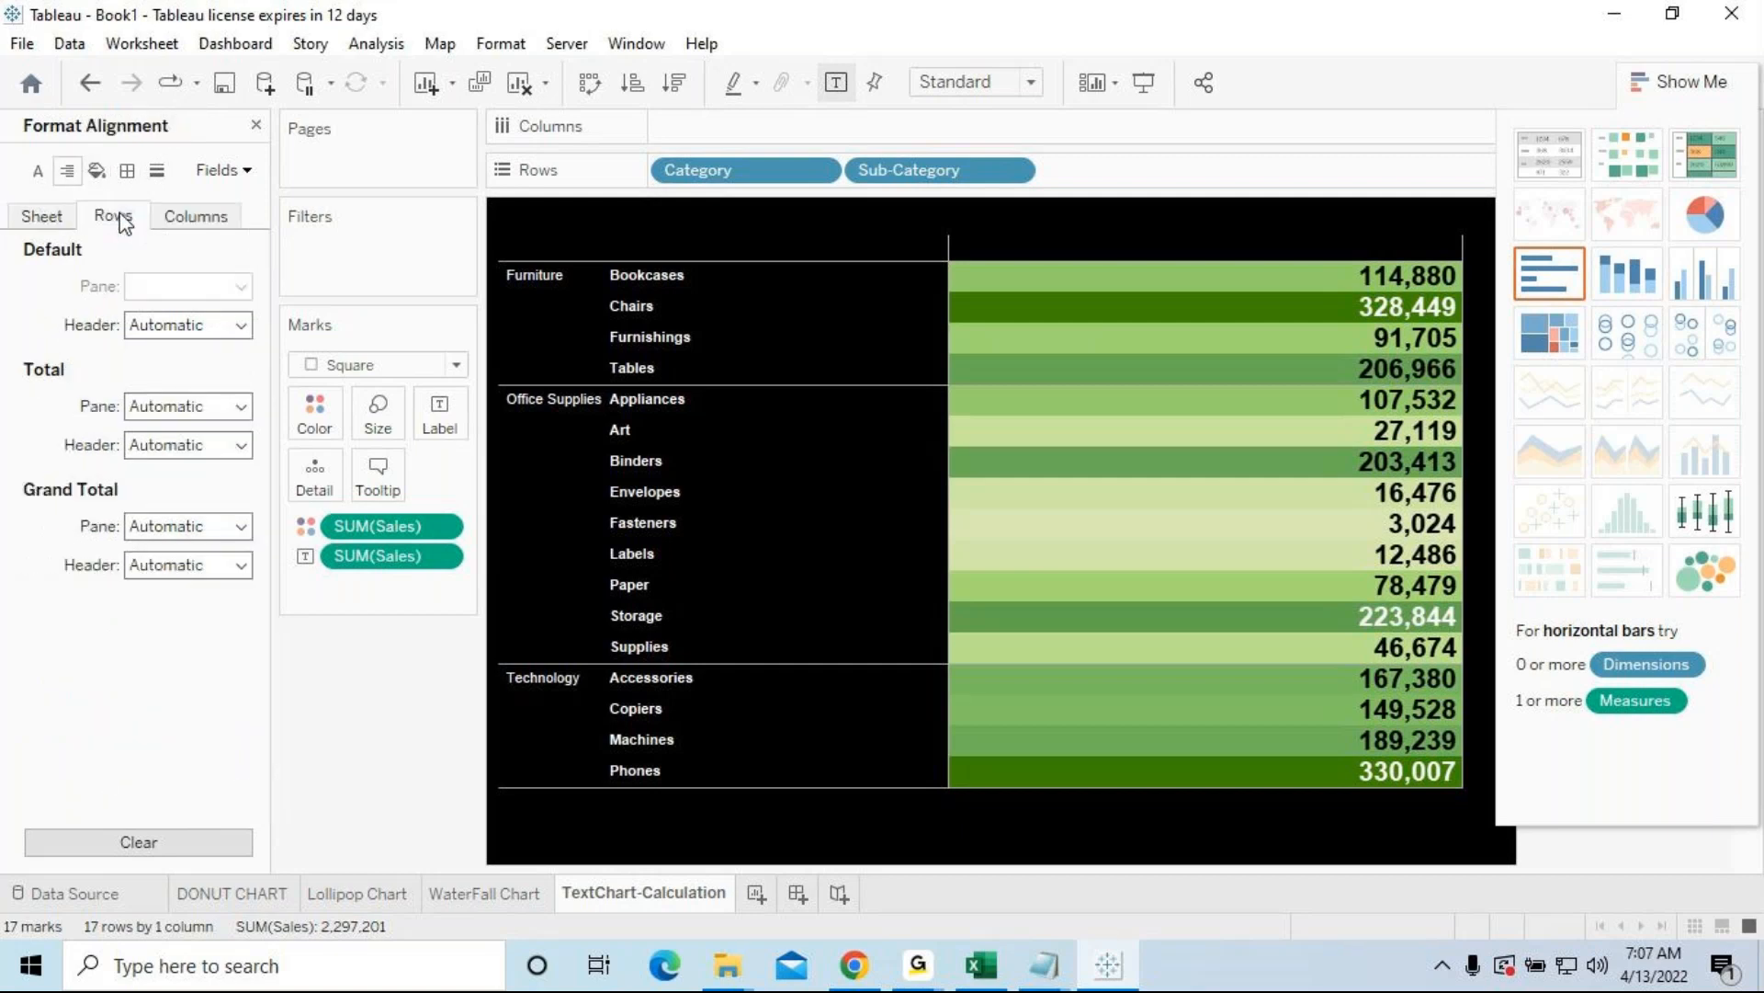
{"action": "left_click", "coordinate": [189, 220]}
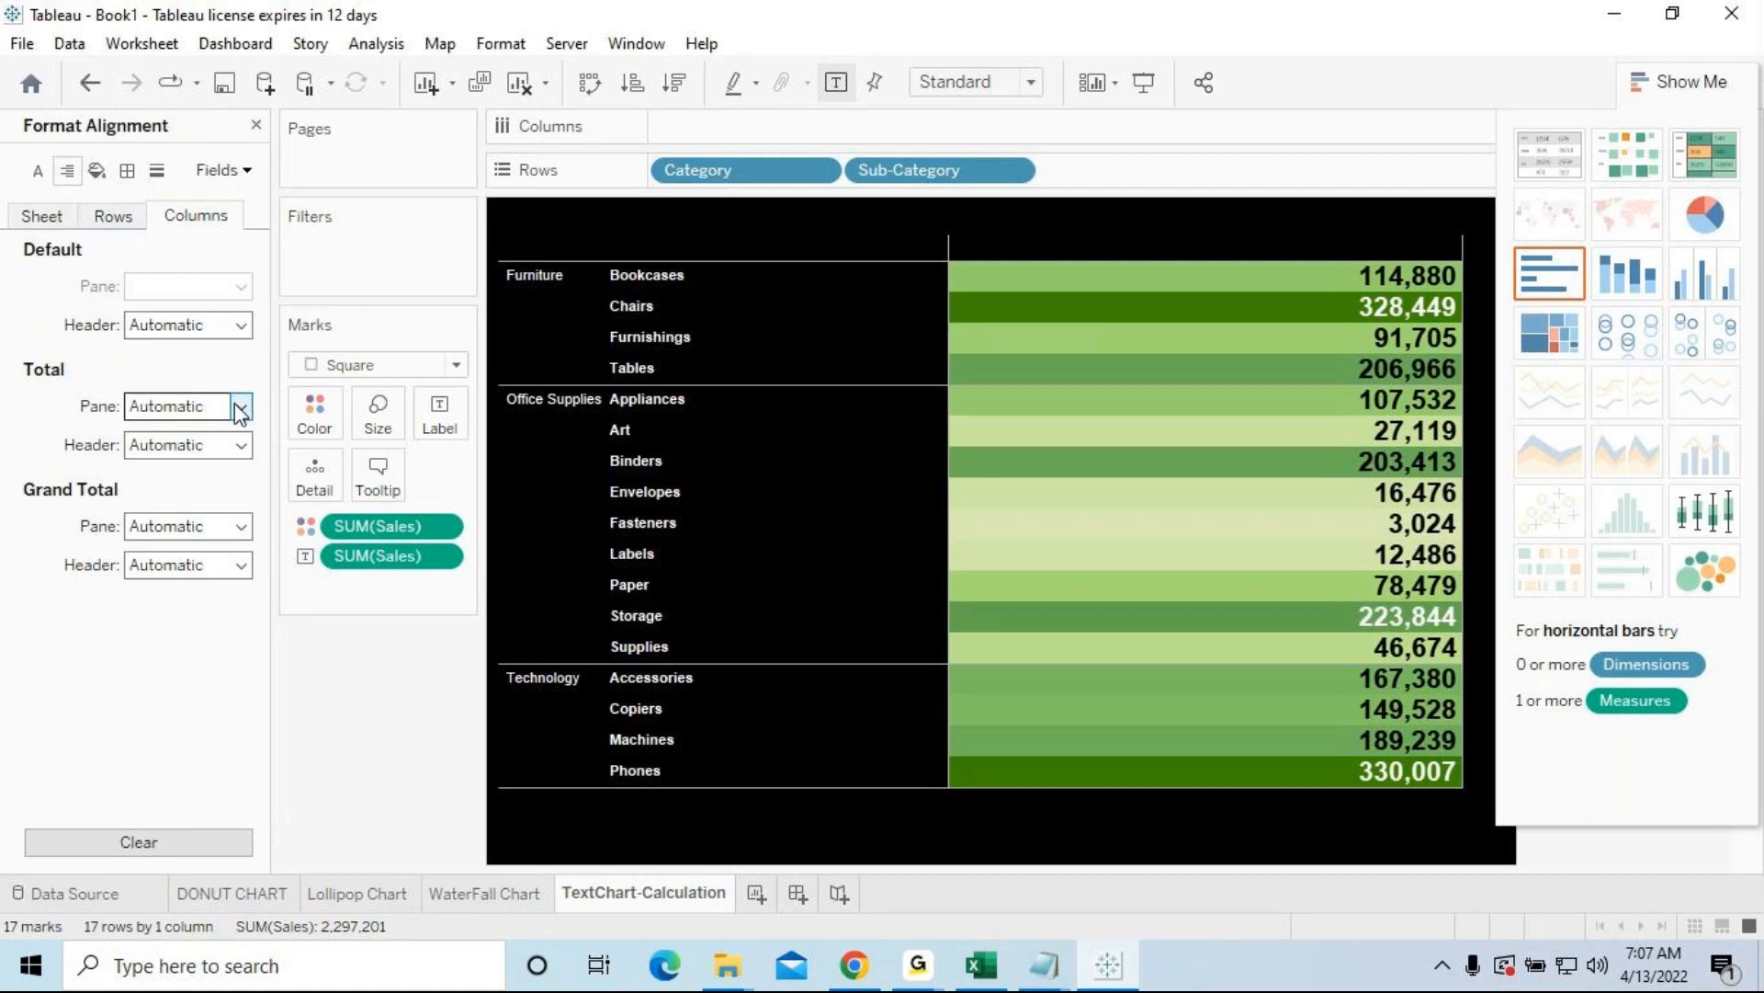
{"action": "left_click", "coordinate": [239, 324]}
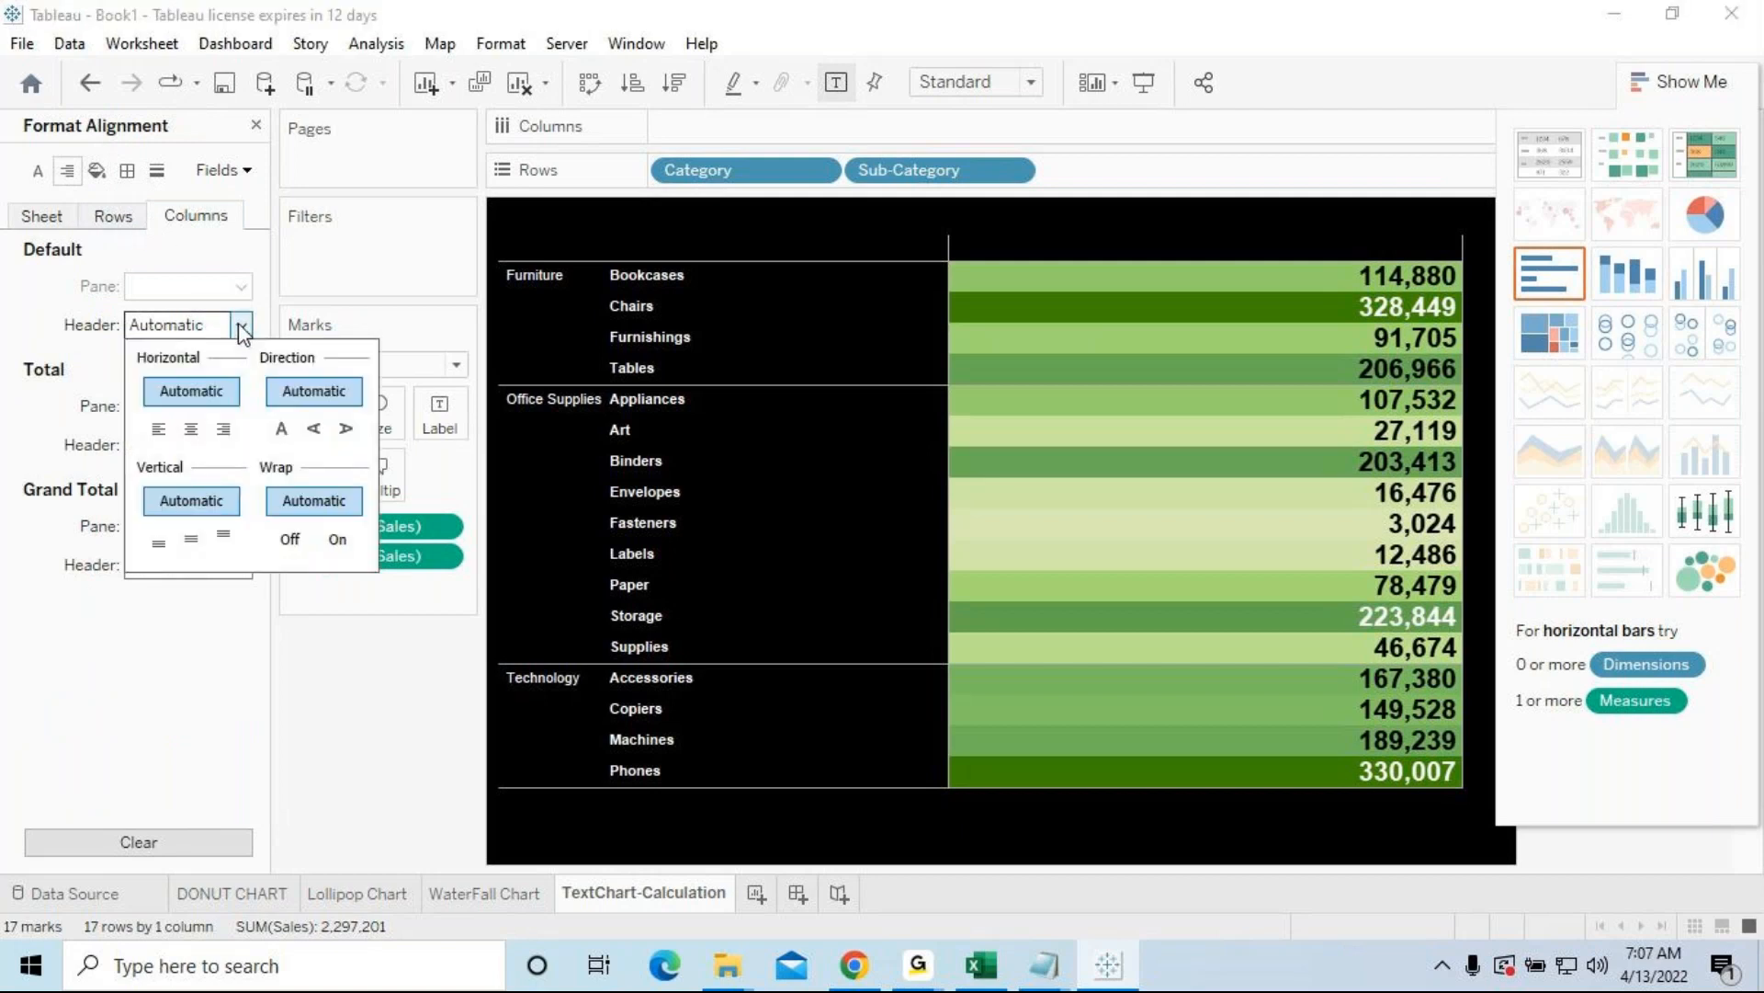
{"action": "left_click", "coordinate": [198, 434]}
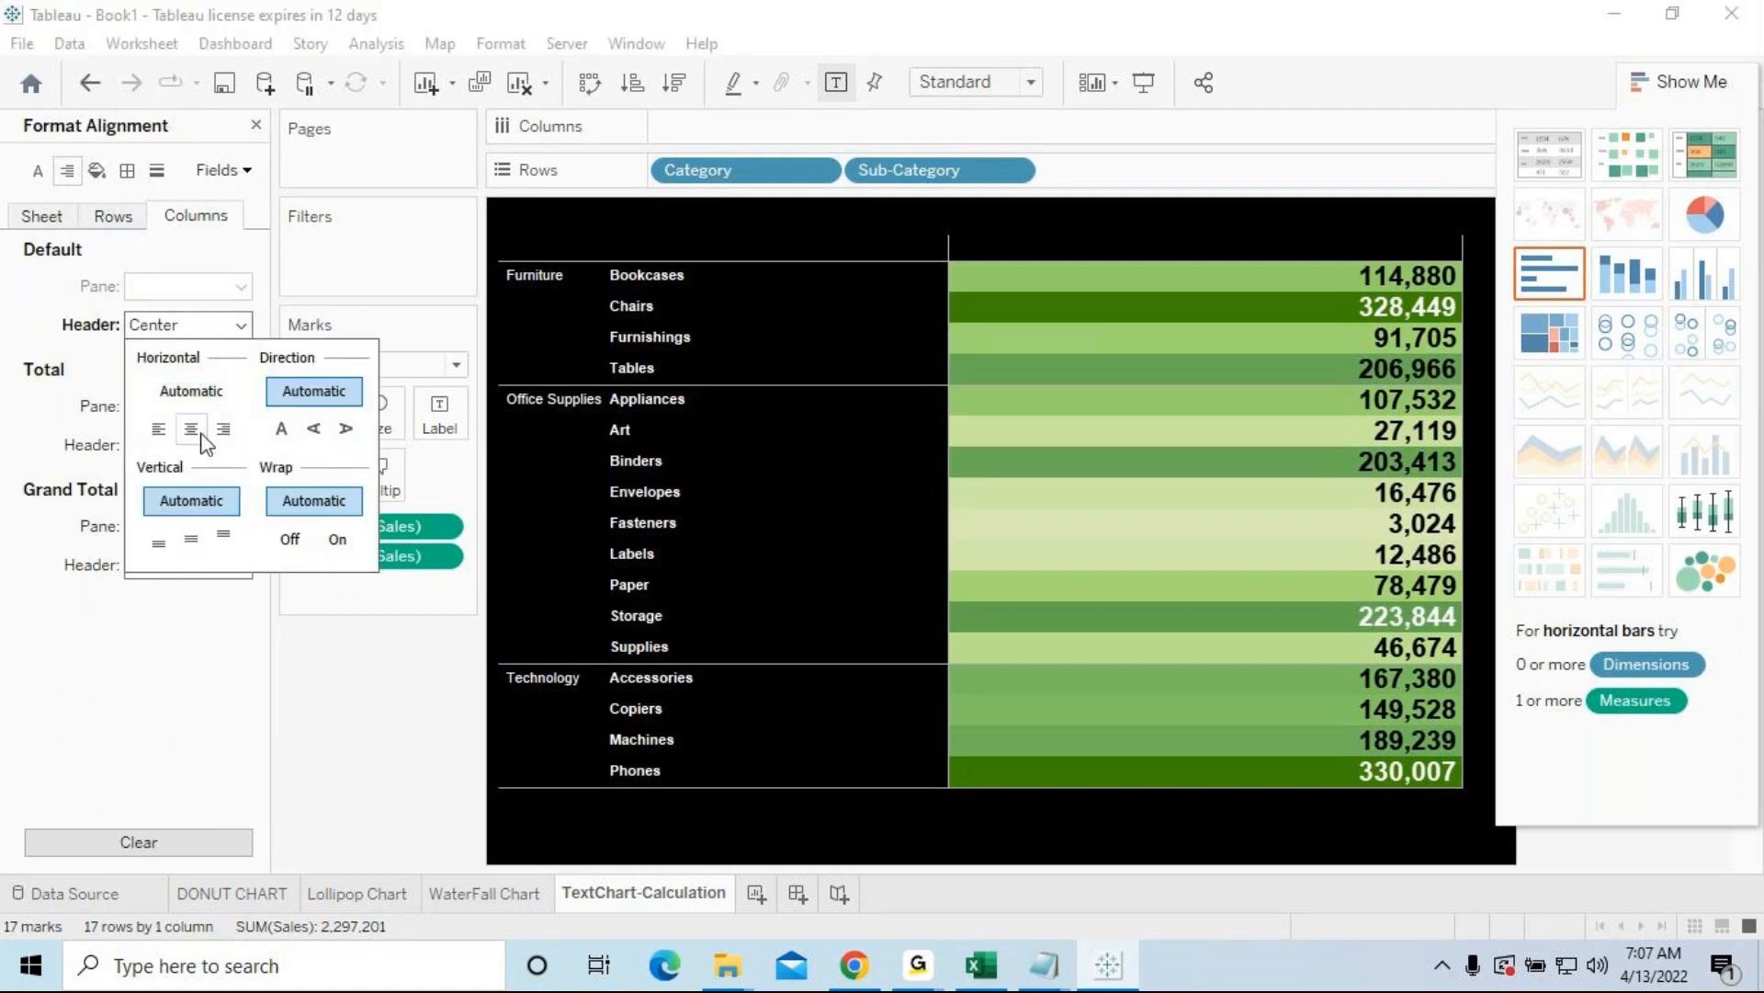
{"action": "left_click", "coordinate": [186, 272]}
{"action": "left_click", "coordinate": [157, 171]}
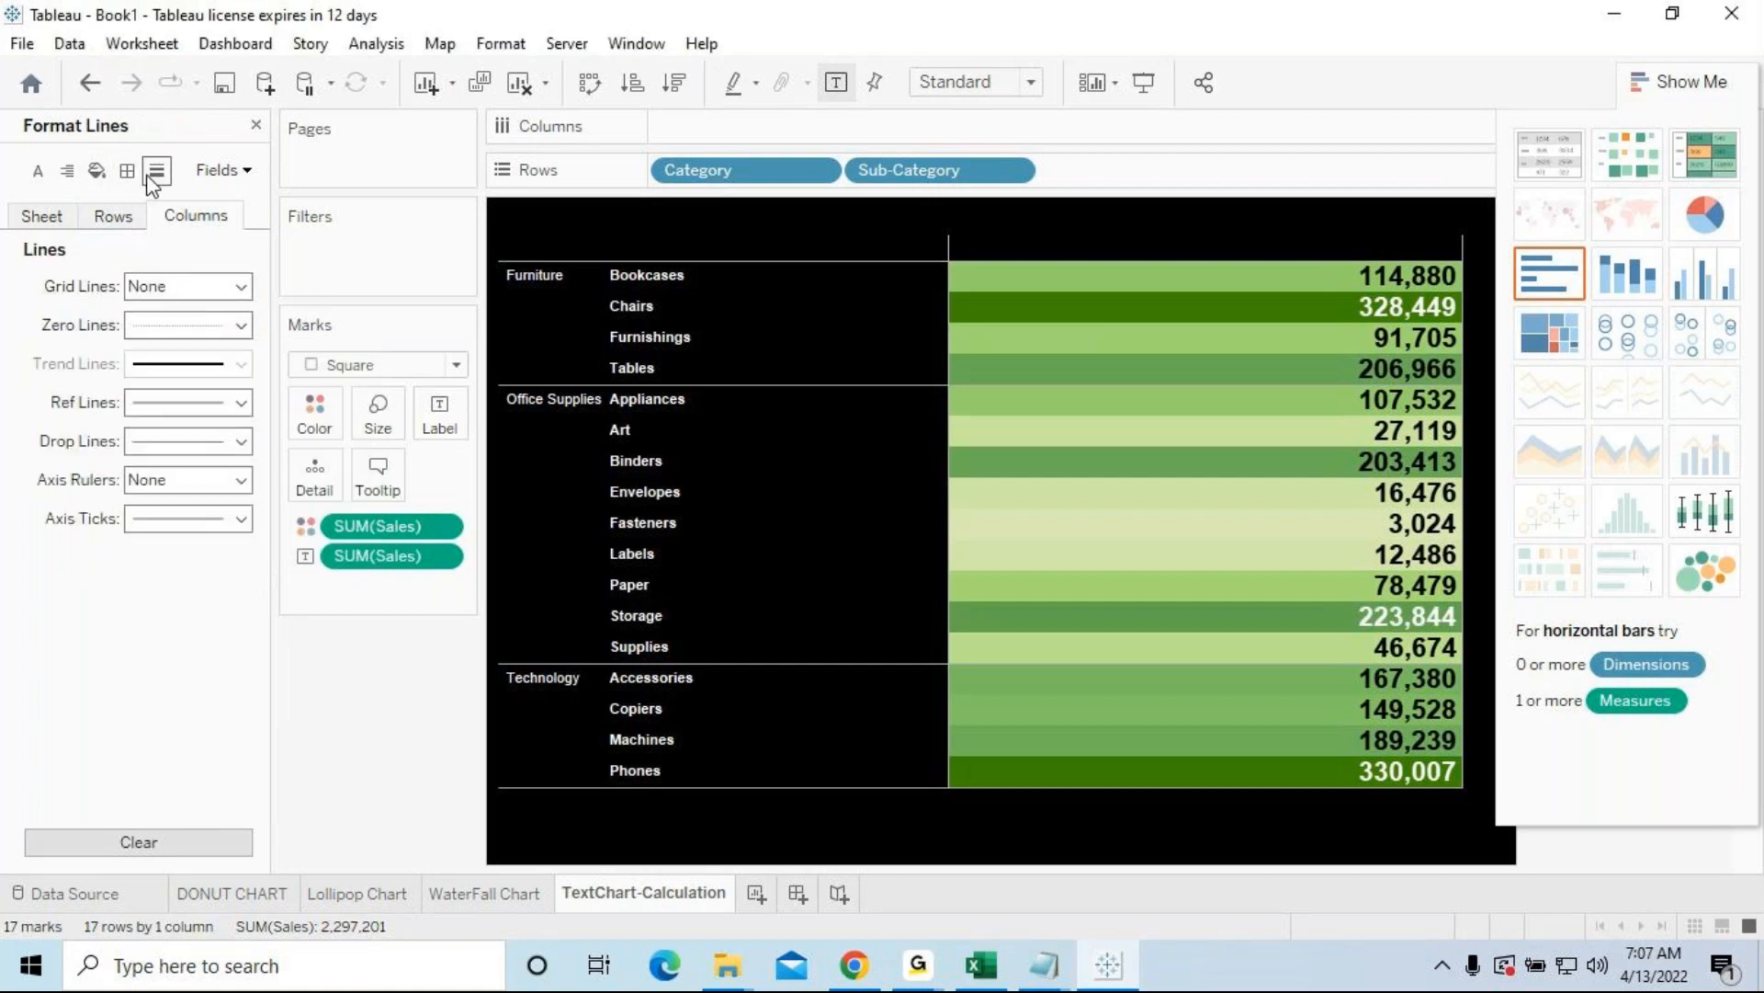
{"action": "left_click", "coordinate": [223, 171]}
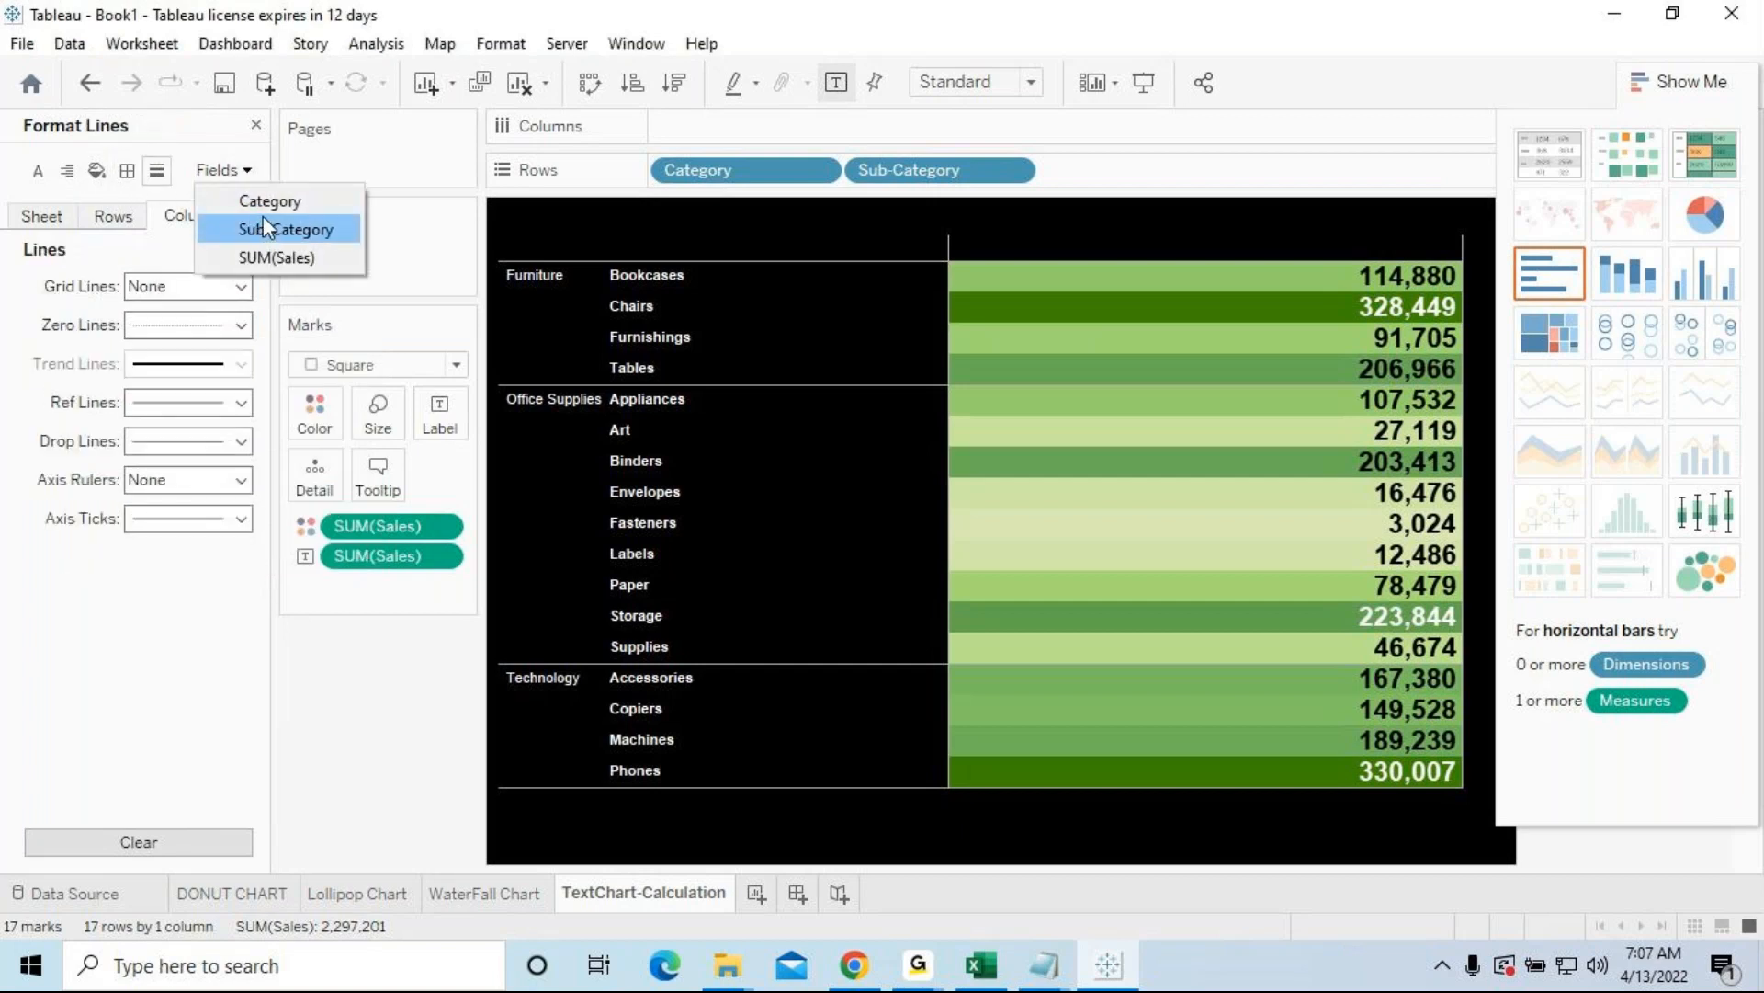
{"action": "left_click", "coordinate": [266, 204]}
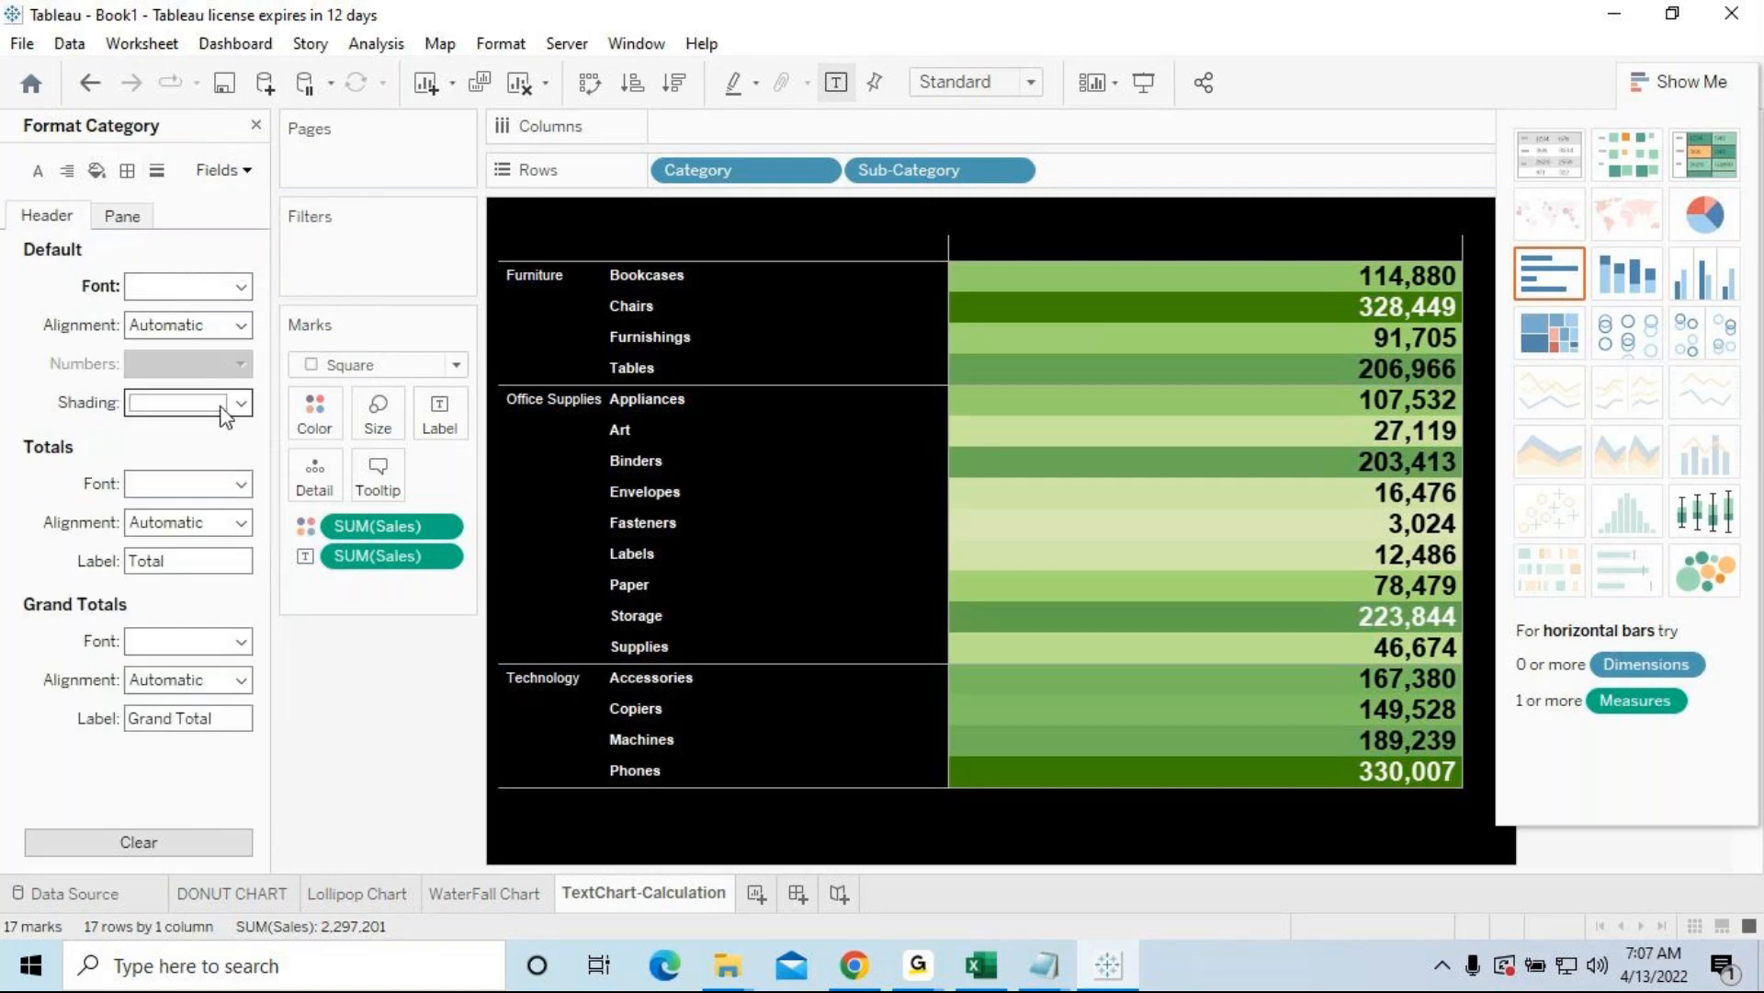
Step: Align the default column header vertically to the middle and the column total pane horizontally to Center
{"action": "left_click", "coordinate": [72, 172]}
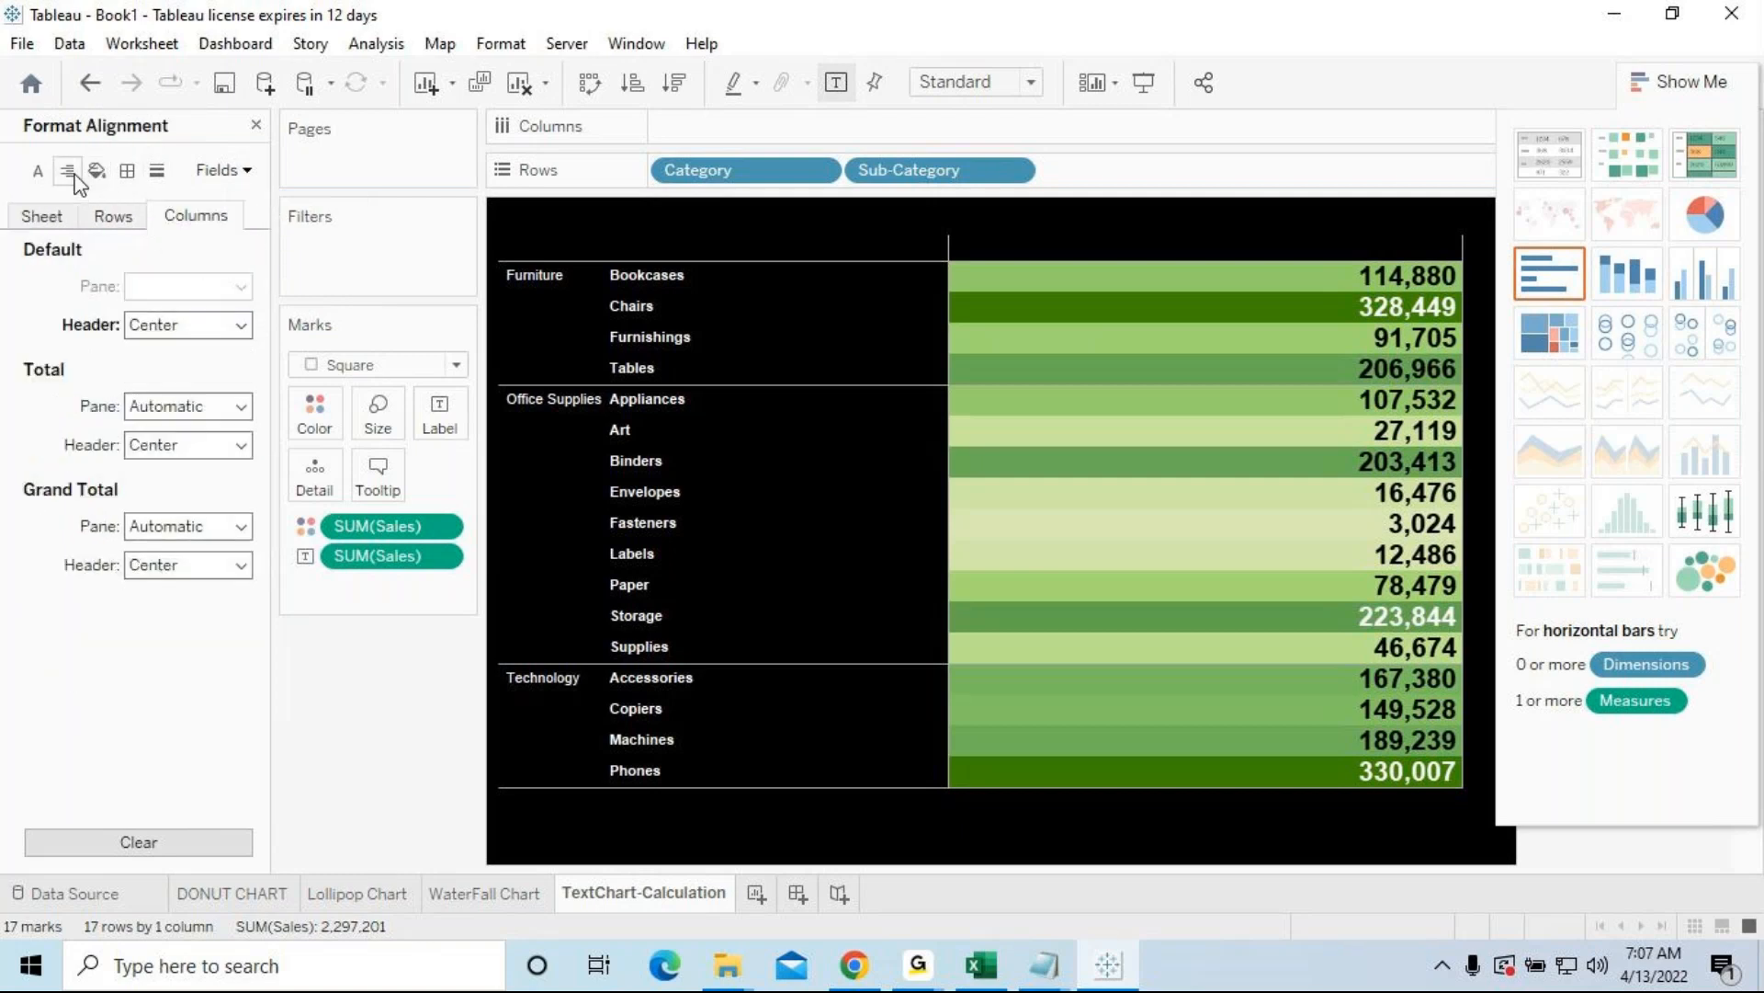
{"action": "left_click", "coordinate": [242, 327]}
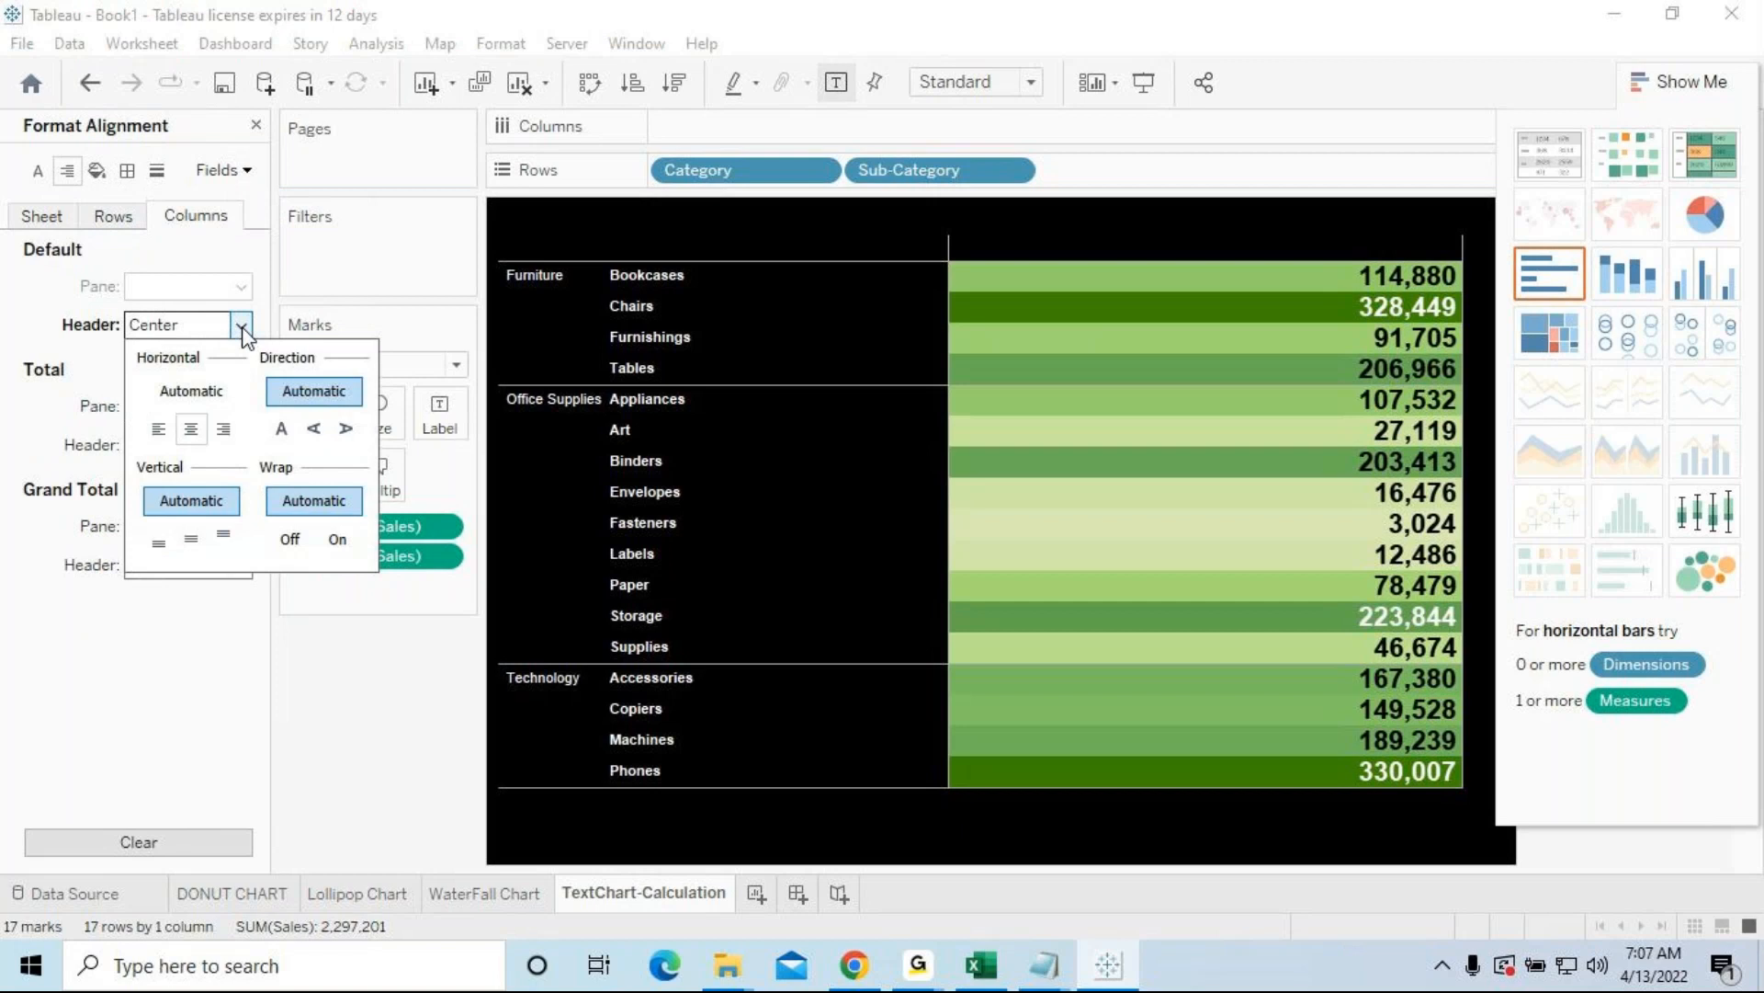
{"action": "left_click", "coordinate": [191, 543]}
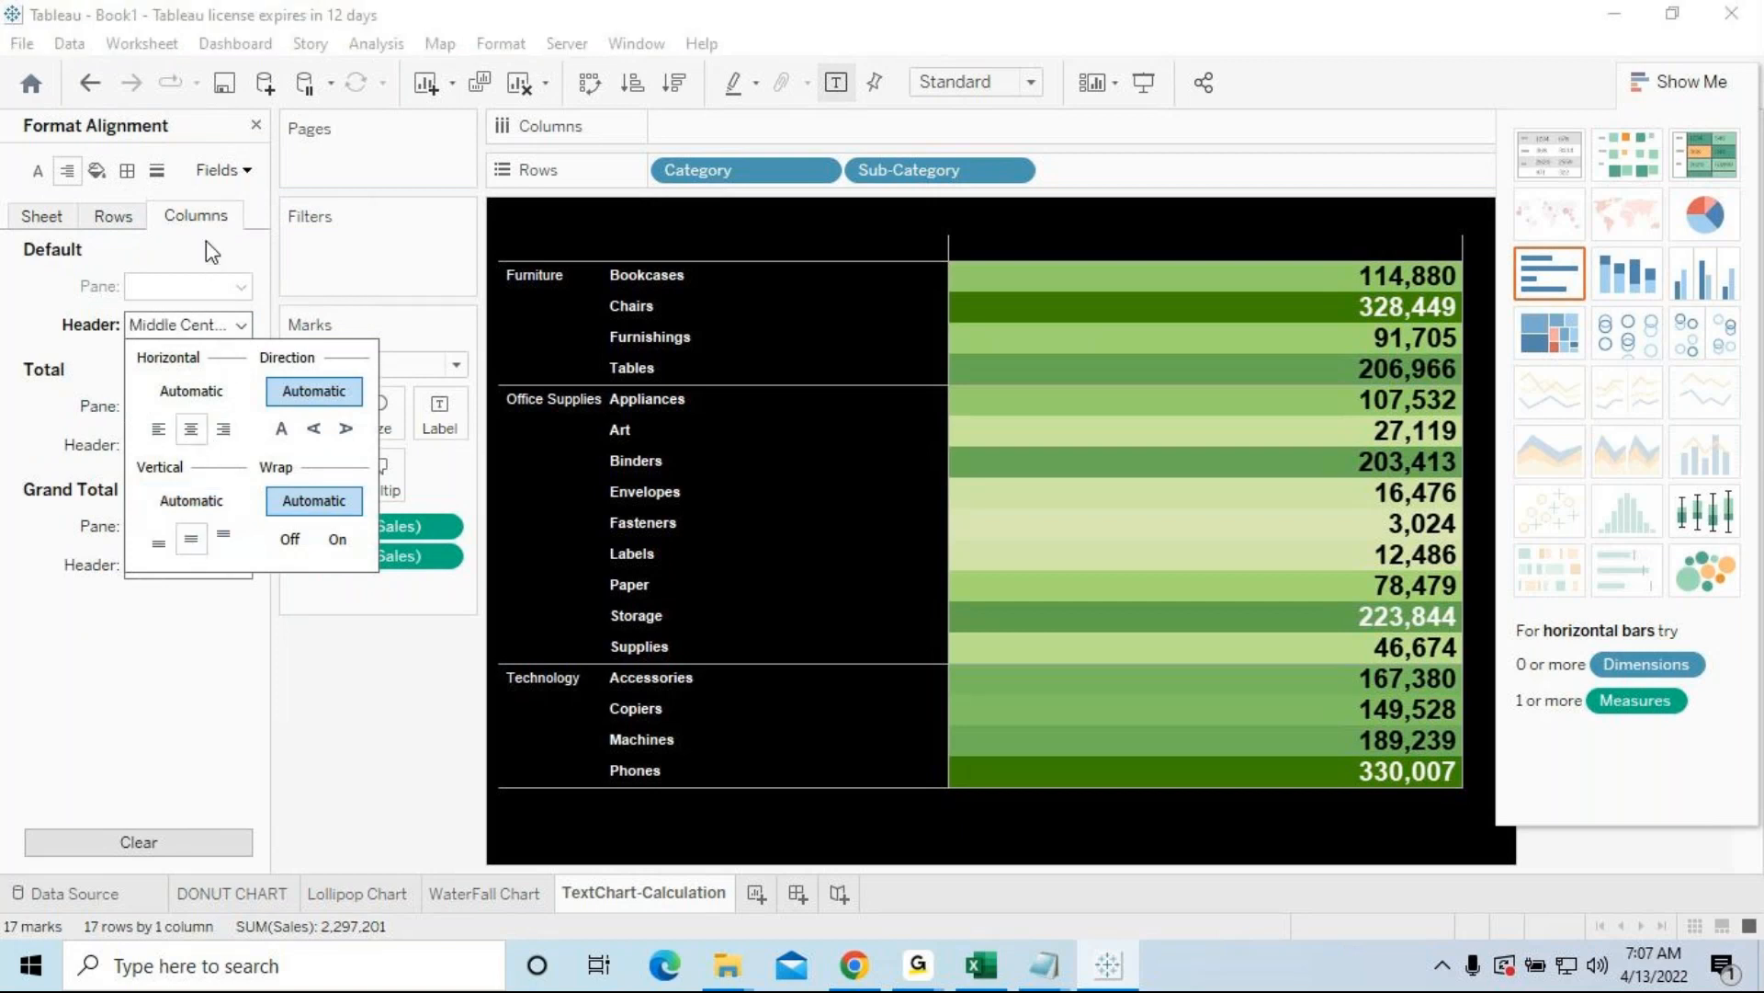
{"action": "left_click", "coordinate": [241, 411]}
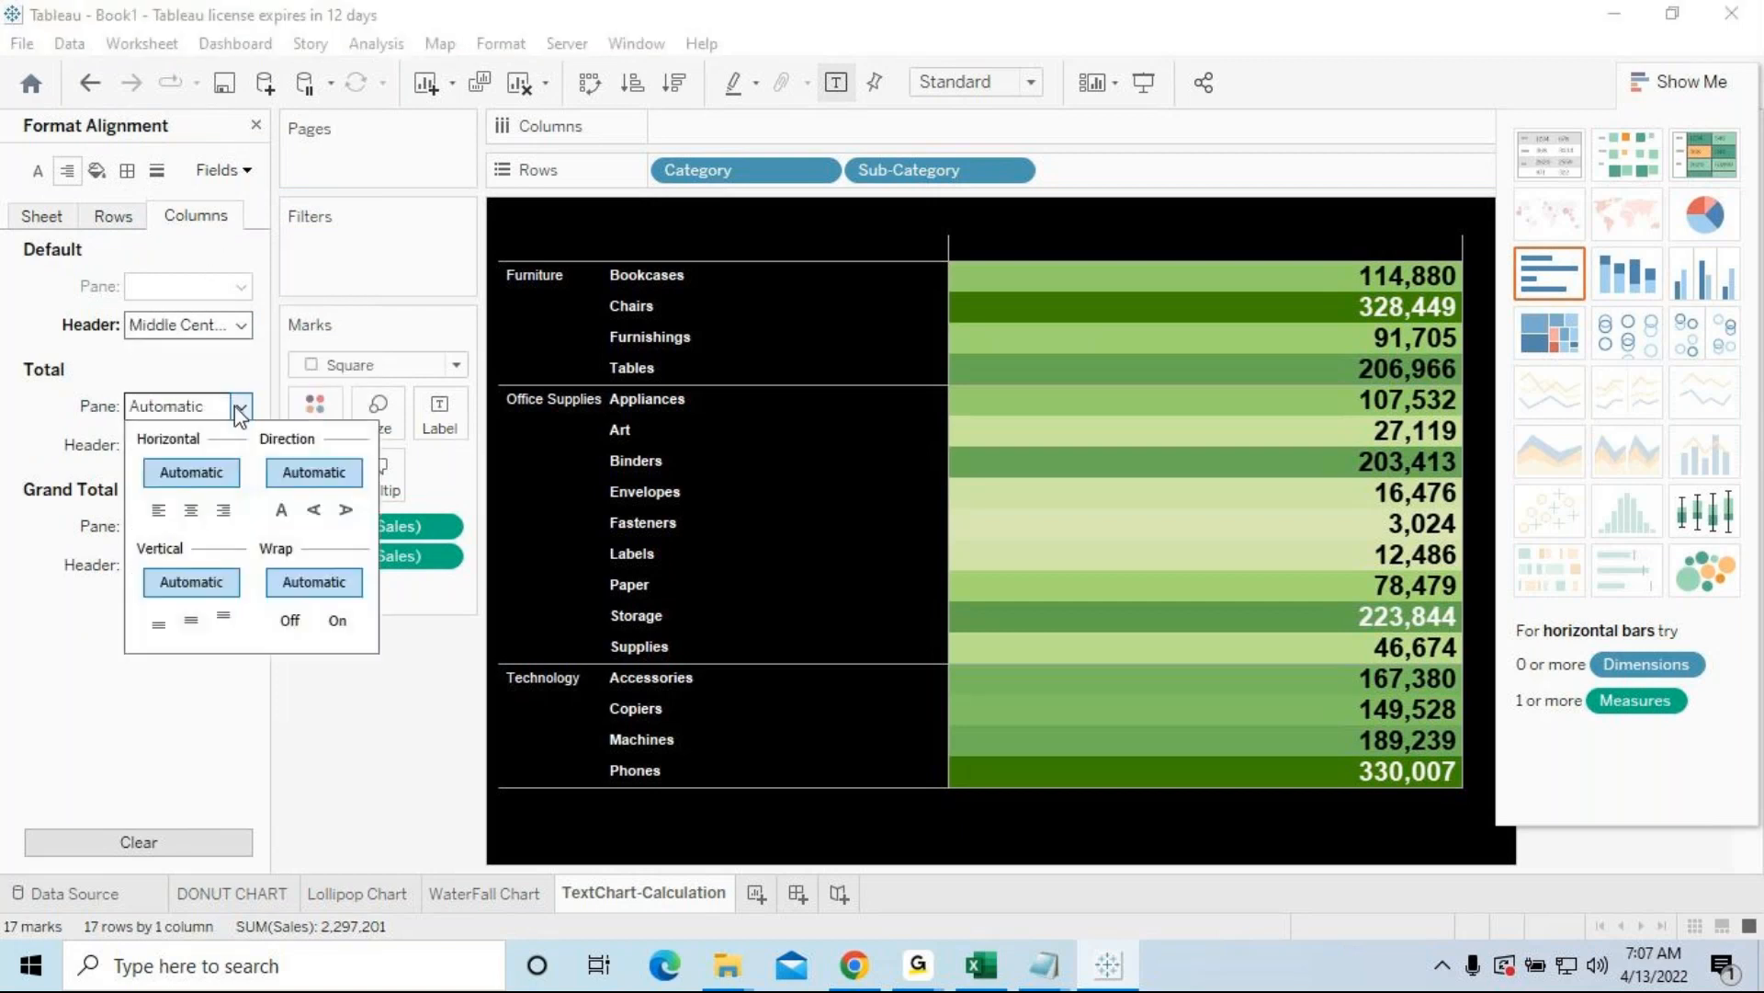
{"action": "left_click", "coordinate": [192, 509]}
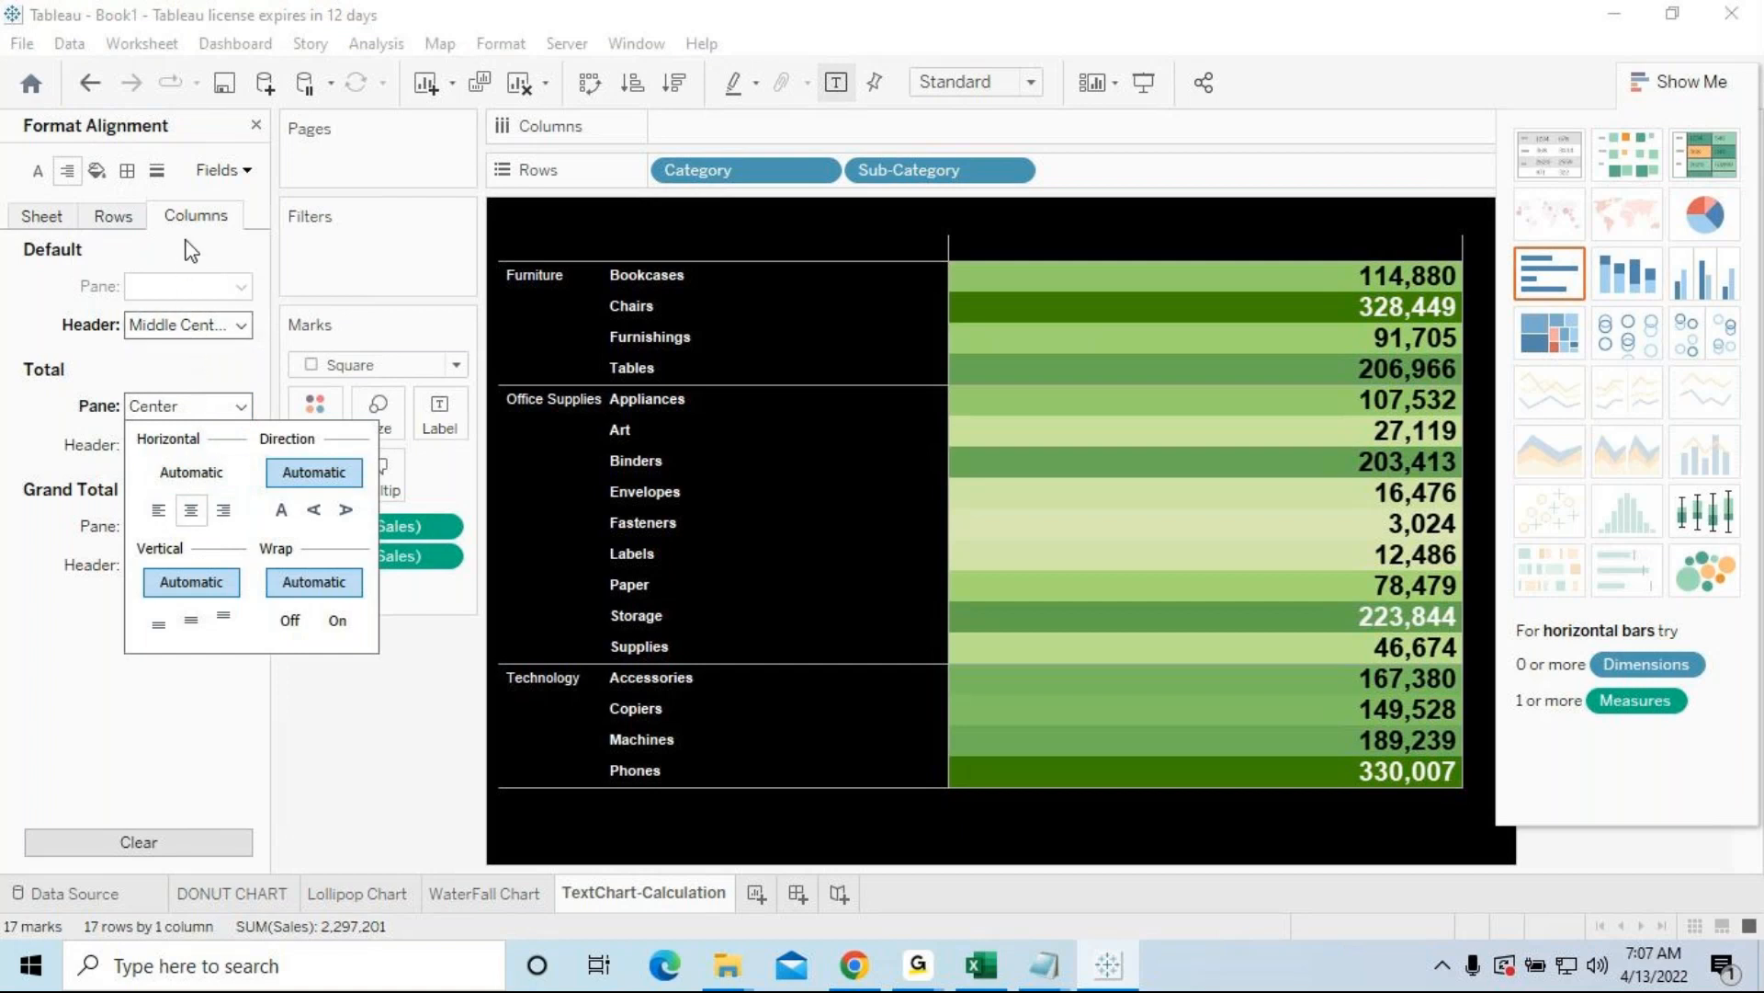
{"action": "left_click", "coordinate": [225, 170]}
{"action": "left_click", "coordinate": [248, 229]}
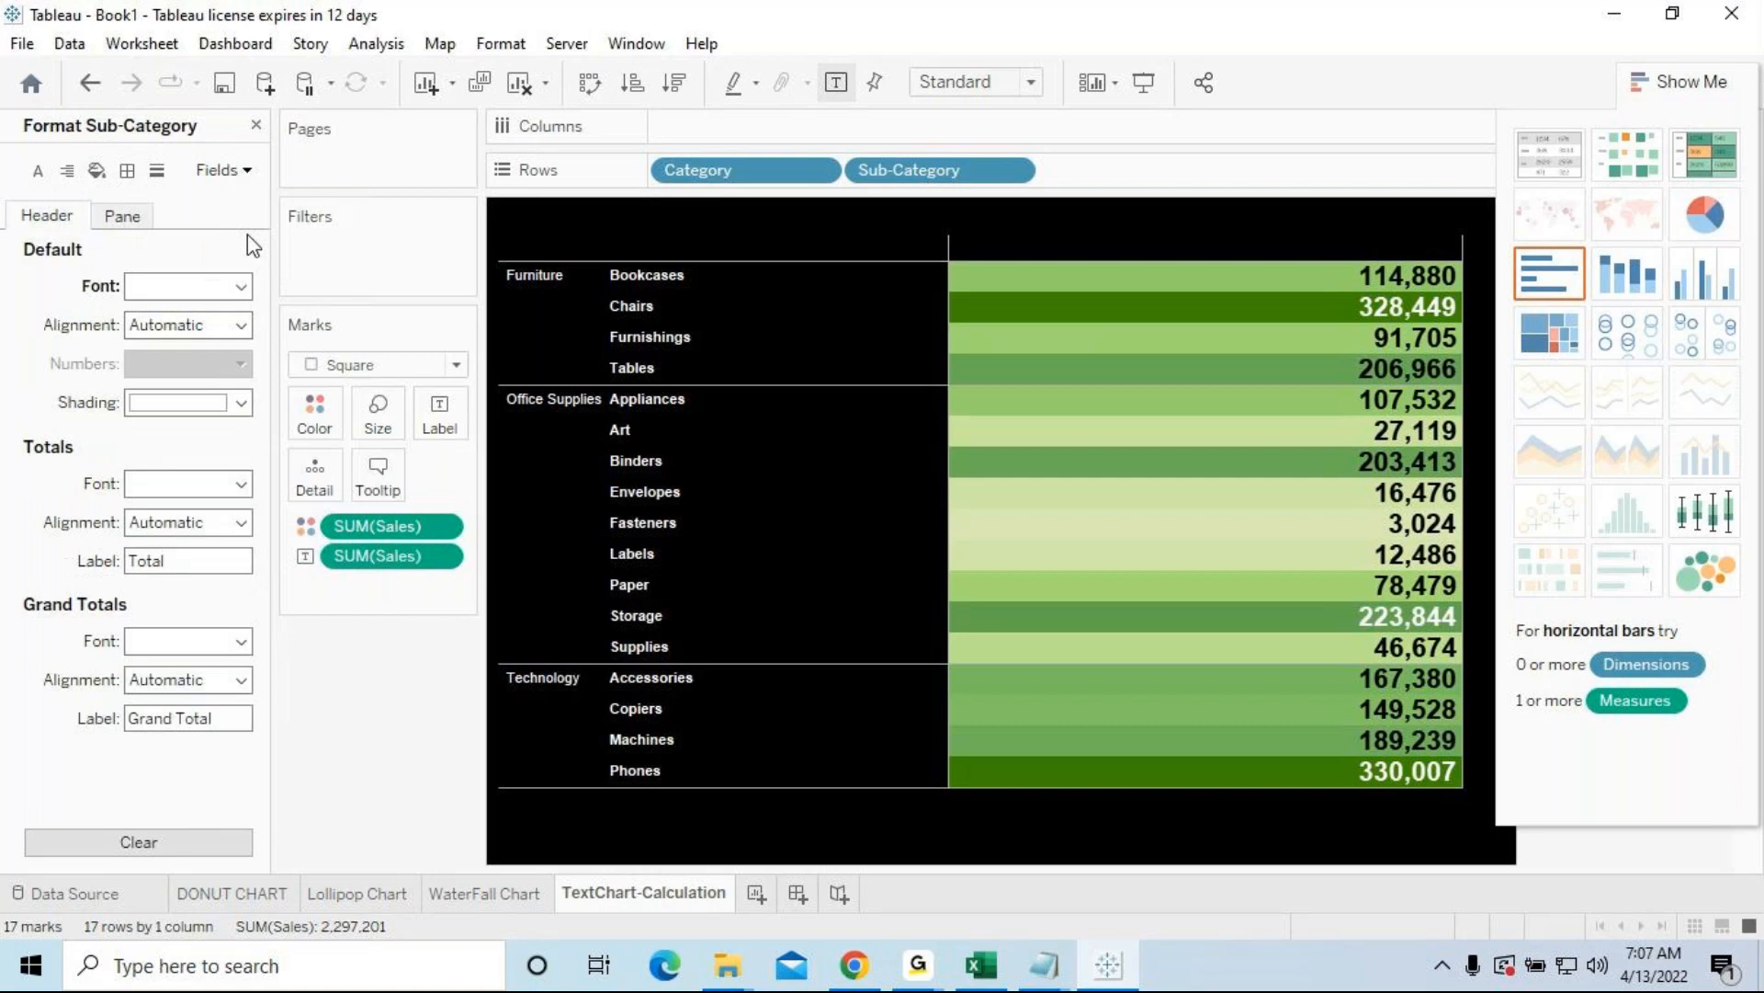
{"action": "left_click", "coordinate": [67, 171]}
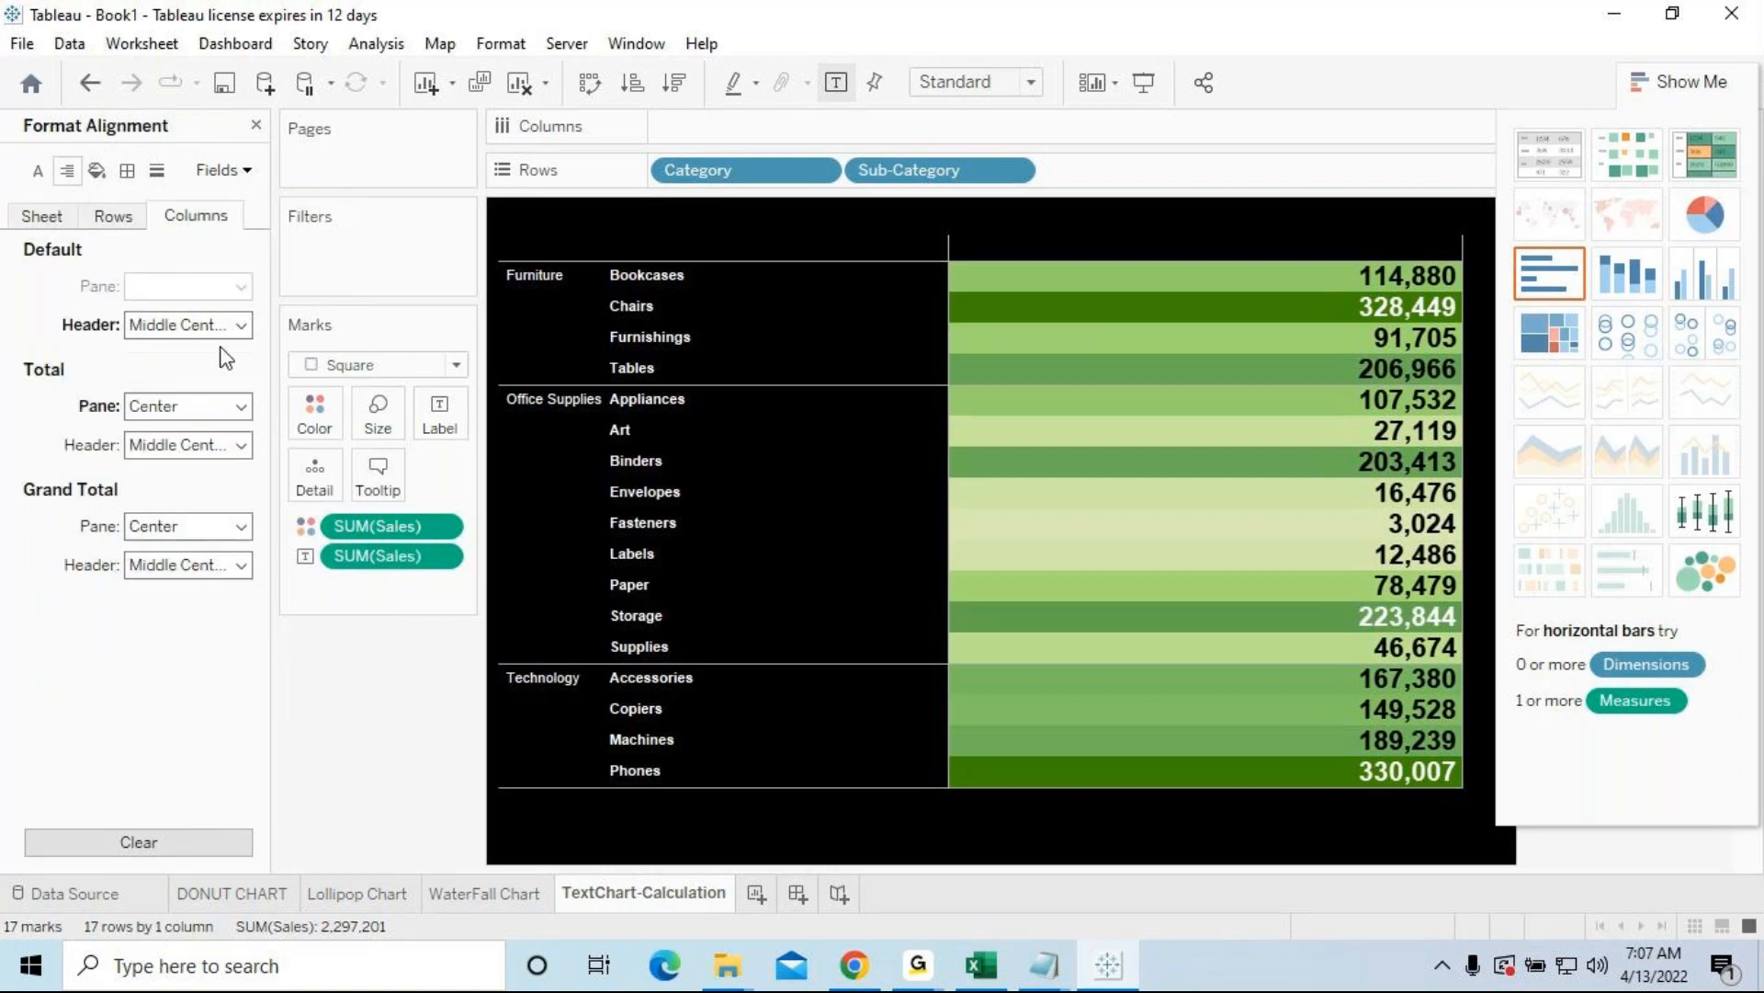
{"action": "left_click", "coordinate": [235, 324]}
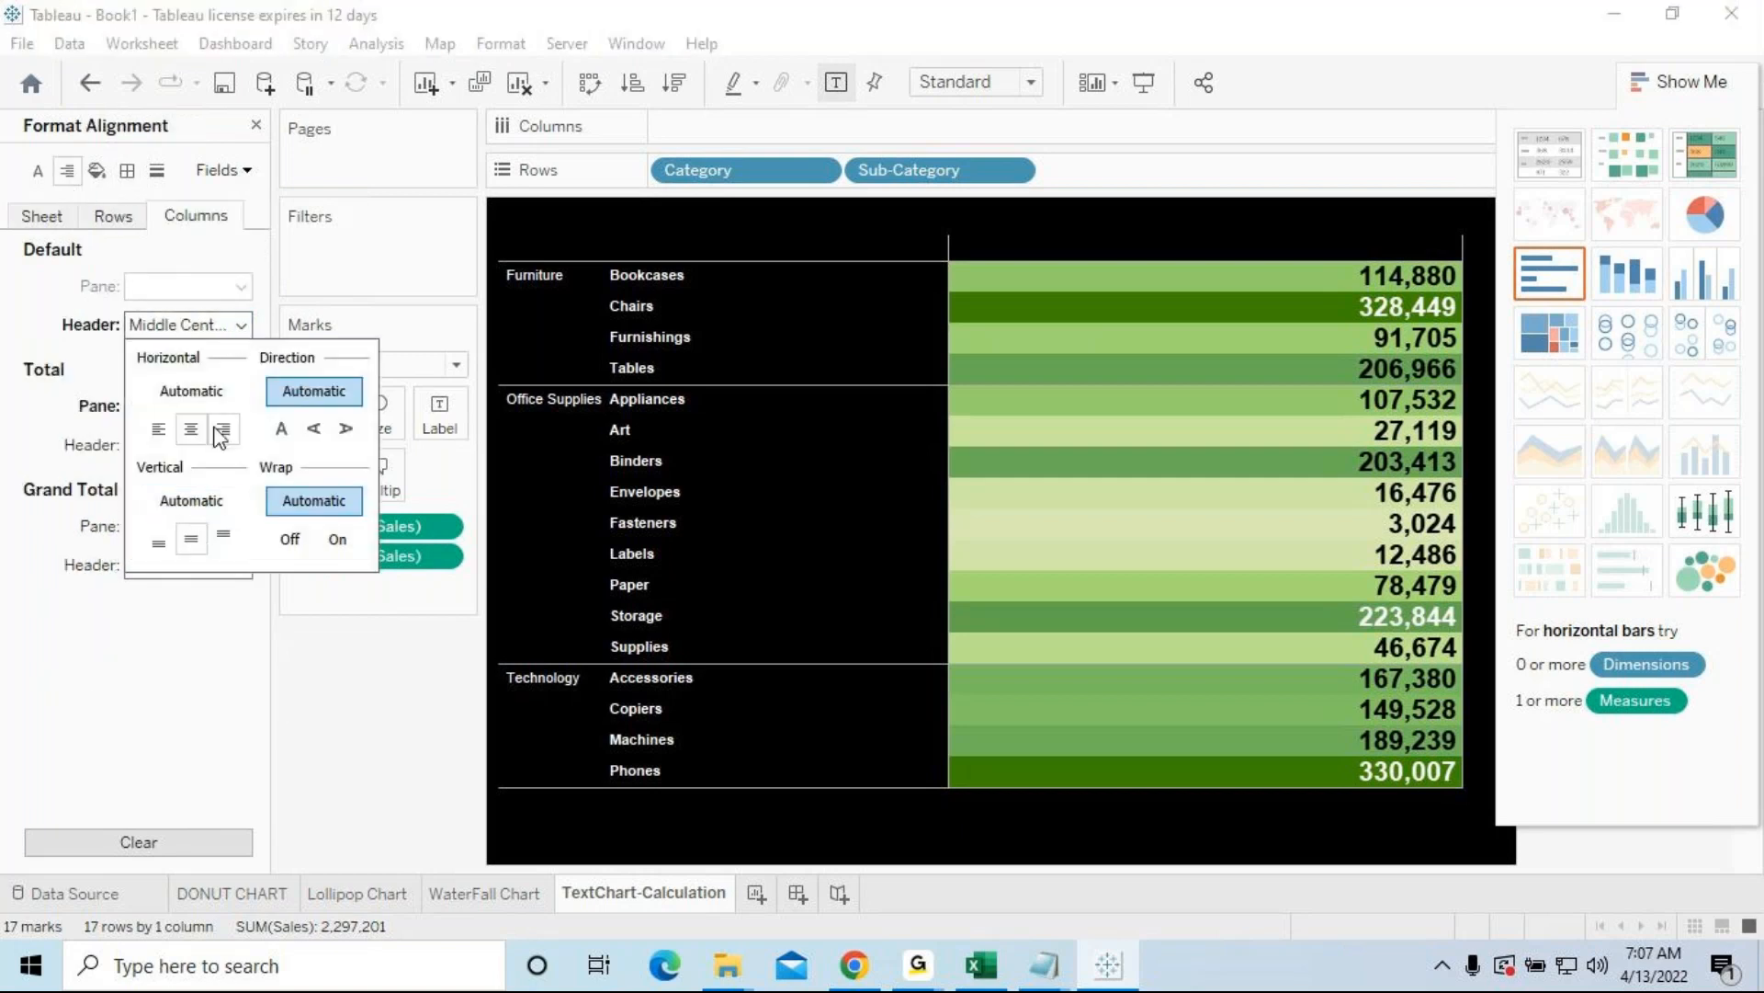
{"action": "left_click", "coordinate": [220, 261]}
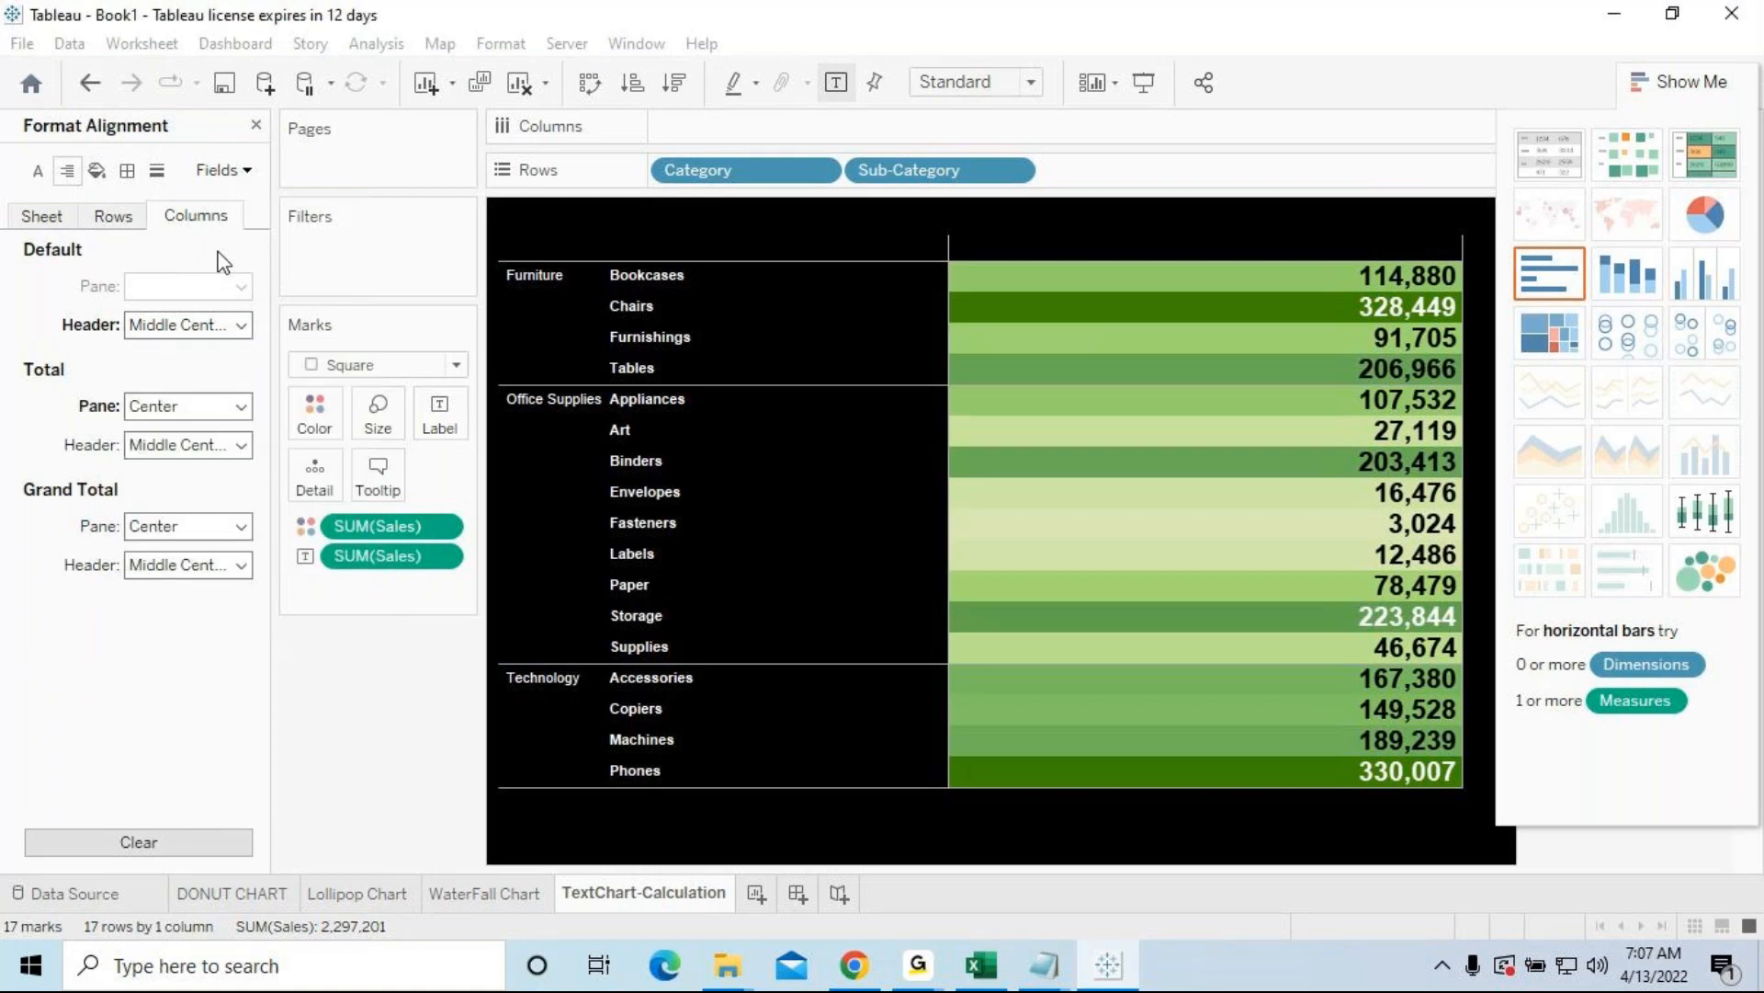
Step: Set the horizontal alignment of the default row header to Center
{"action": "left_click", "coordinate": [113, 215]}
{"action": "left_click", "coordinate": [224, 333]}
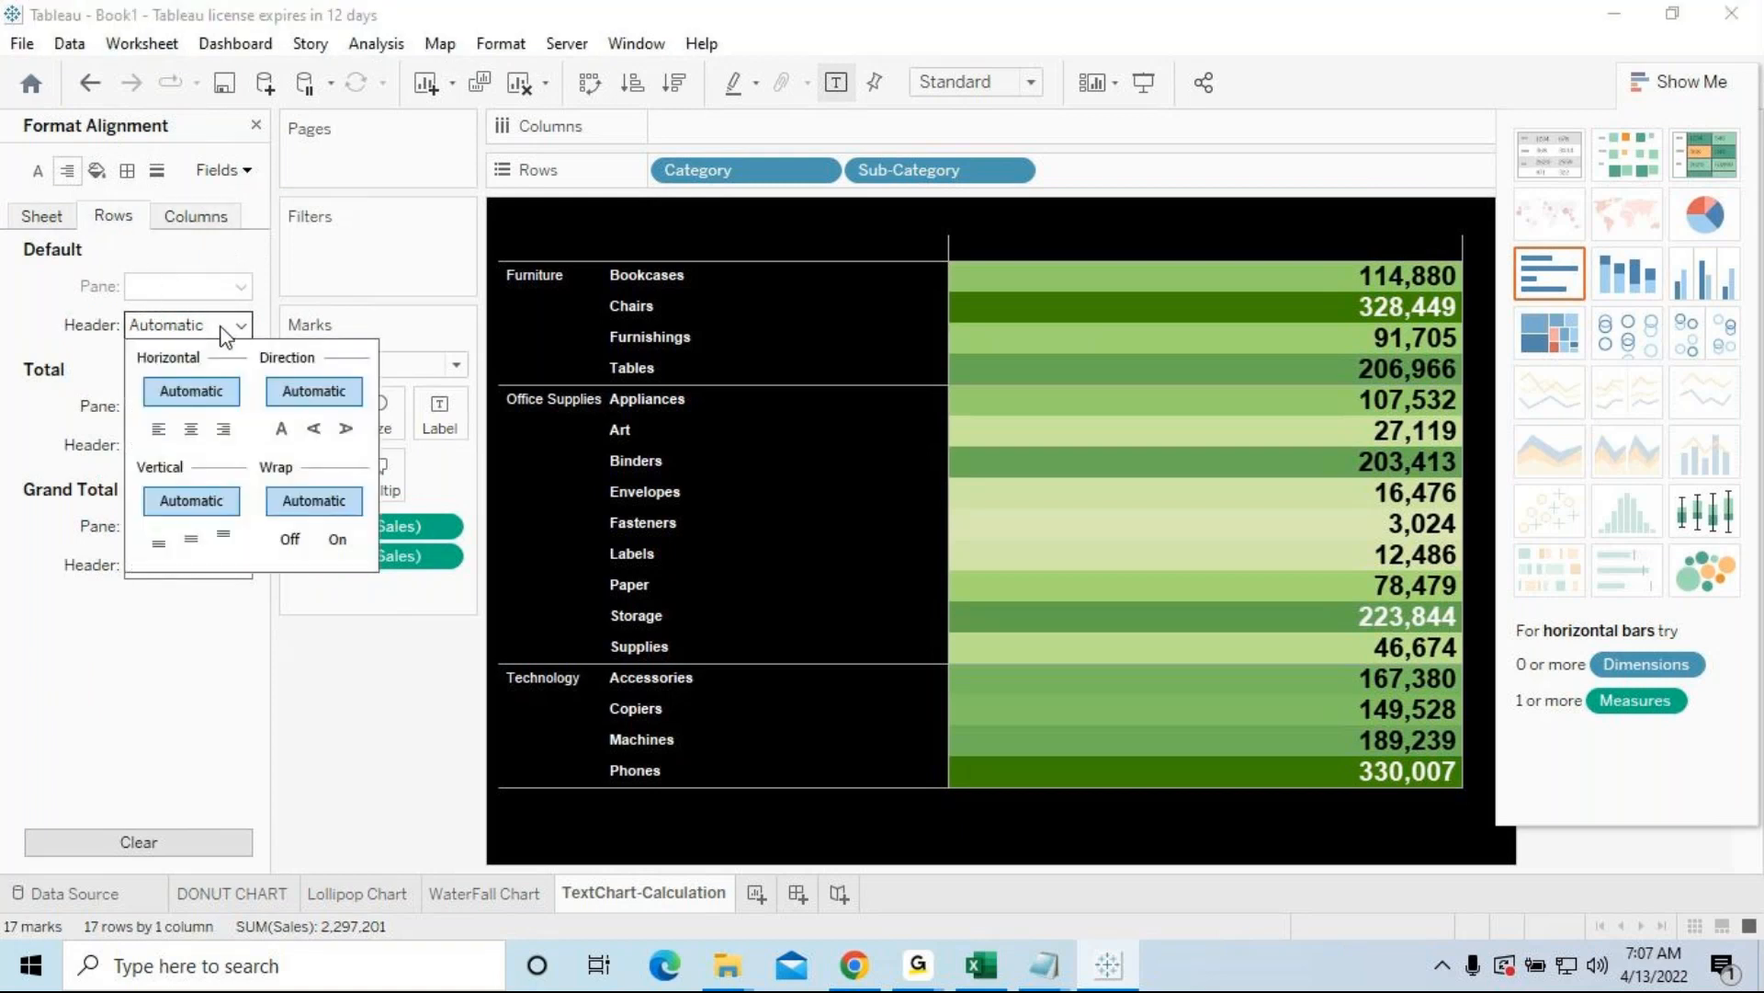
{"action": "left_click", "coordinate": [191, 430]}
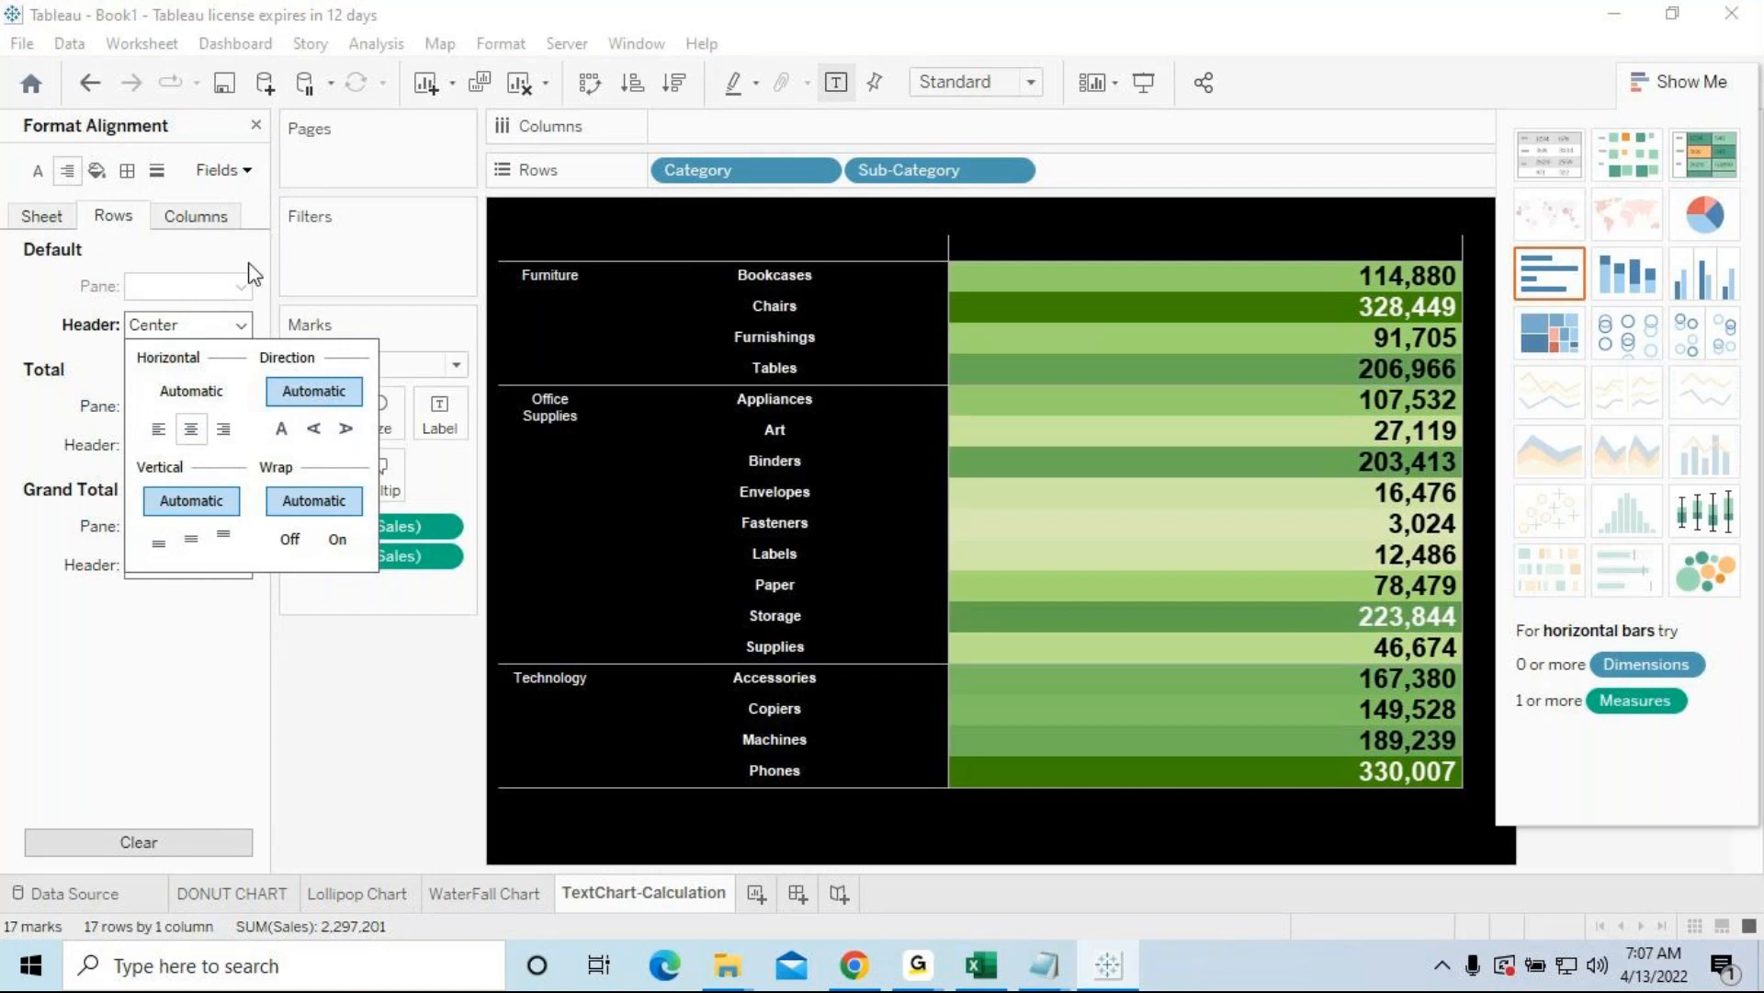
{"action": "left_click", "coordinate": [224, 245]}
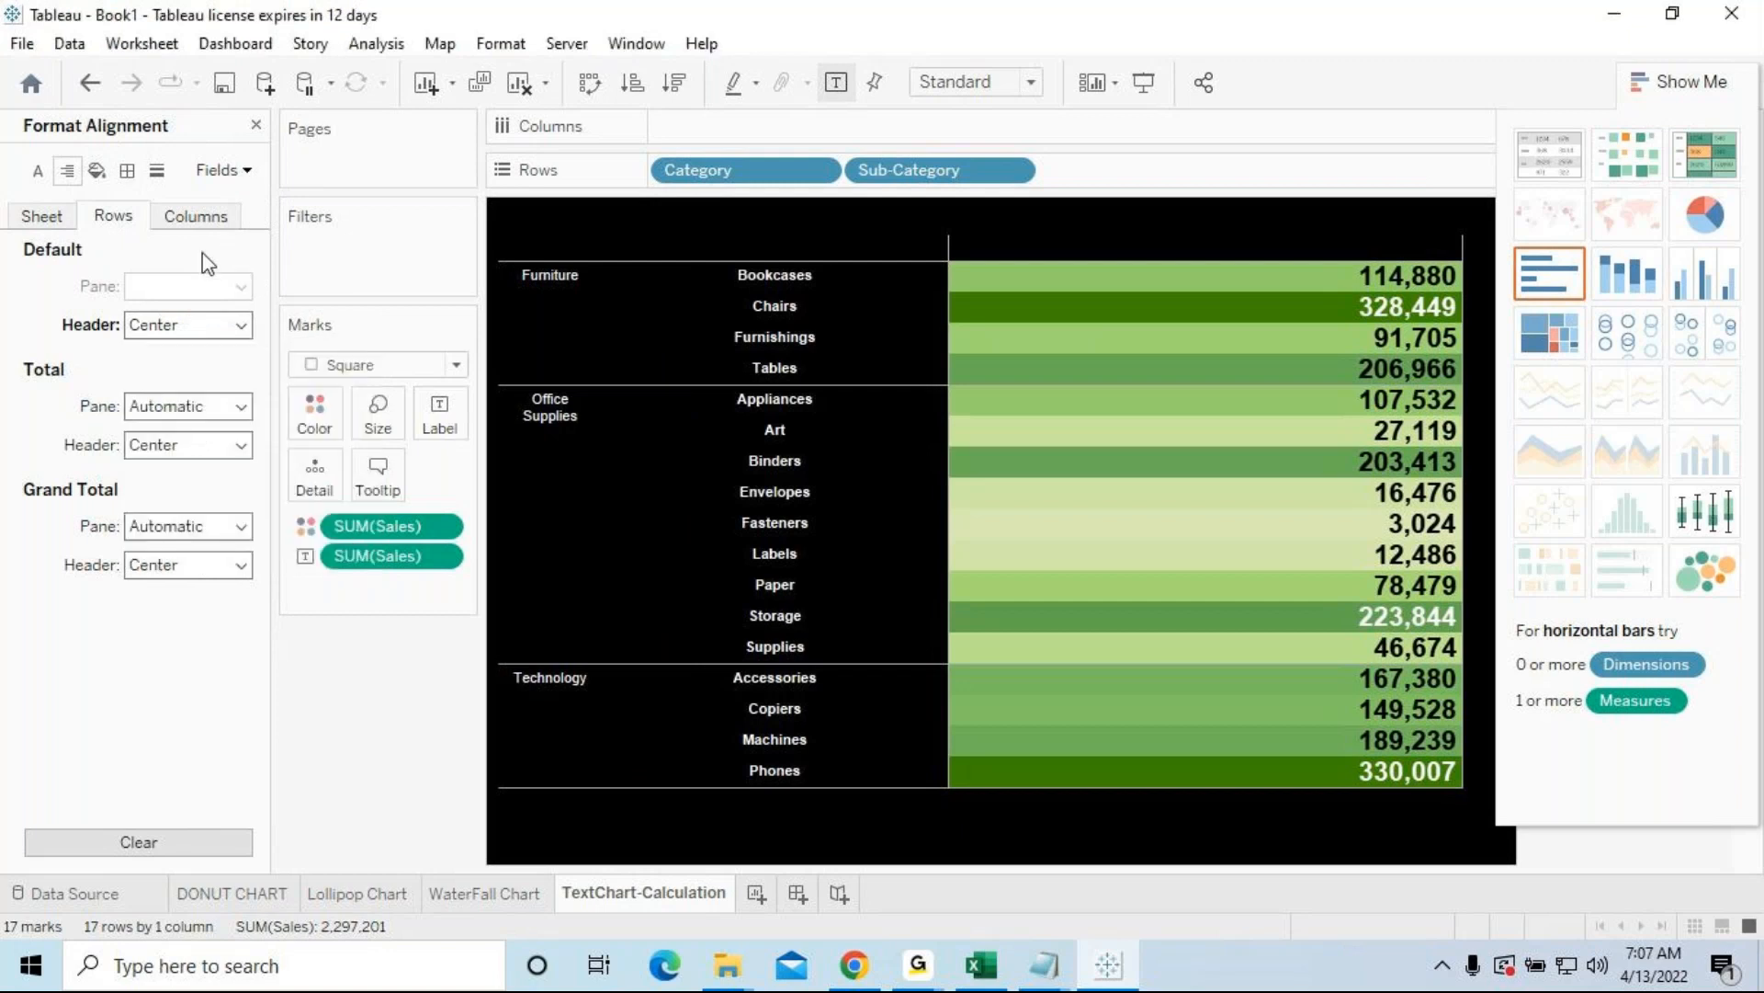
Step: Center the sheet's default pane values horizontally and preview the sheet in presentation mode
{"action": "left_click", "coordinate": [57, 224]}
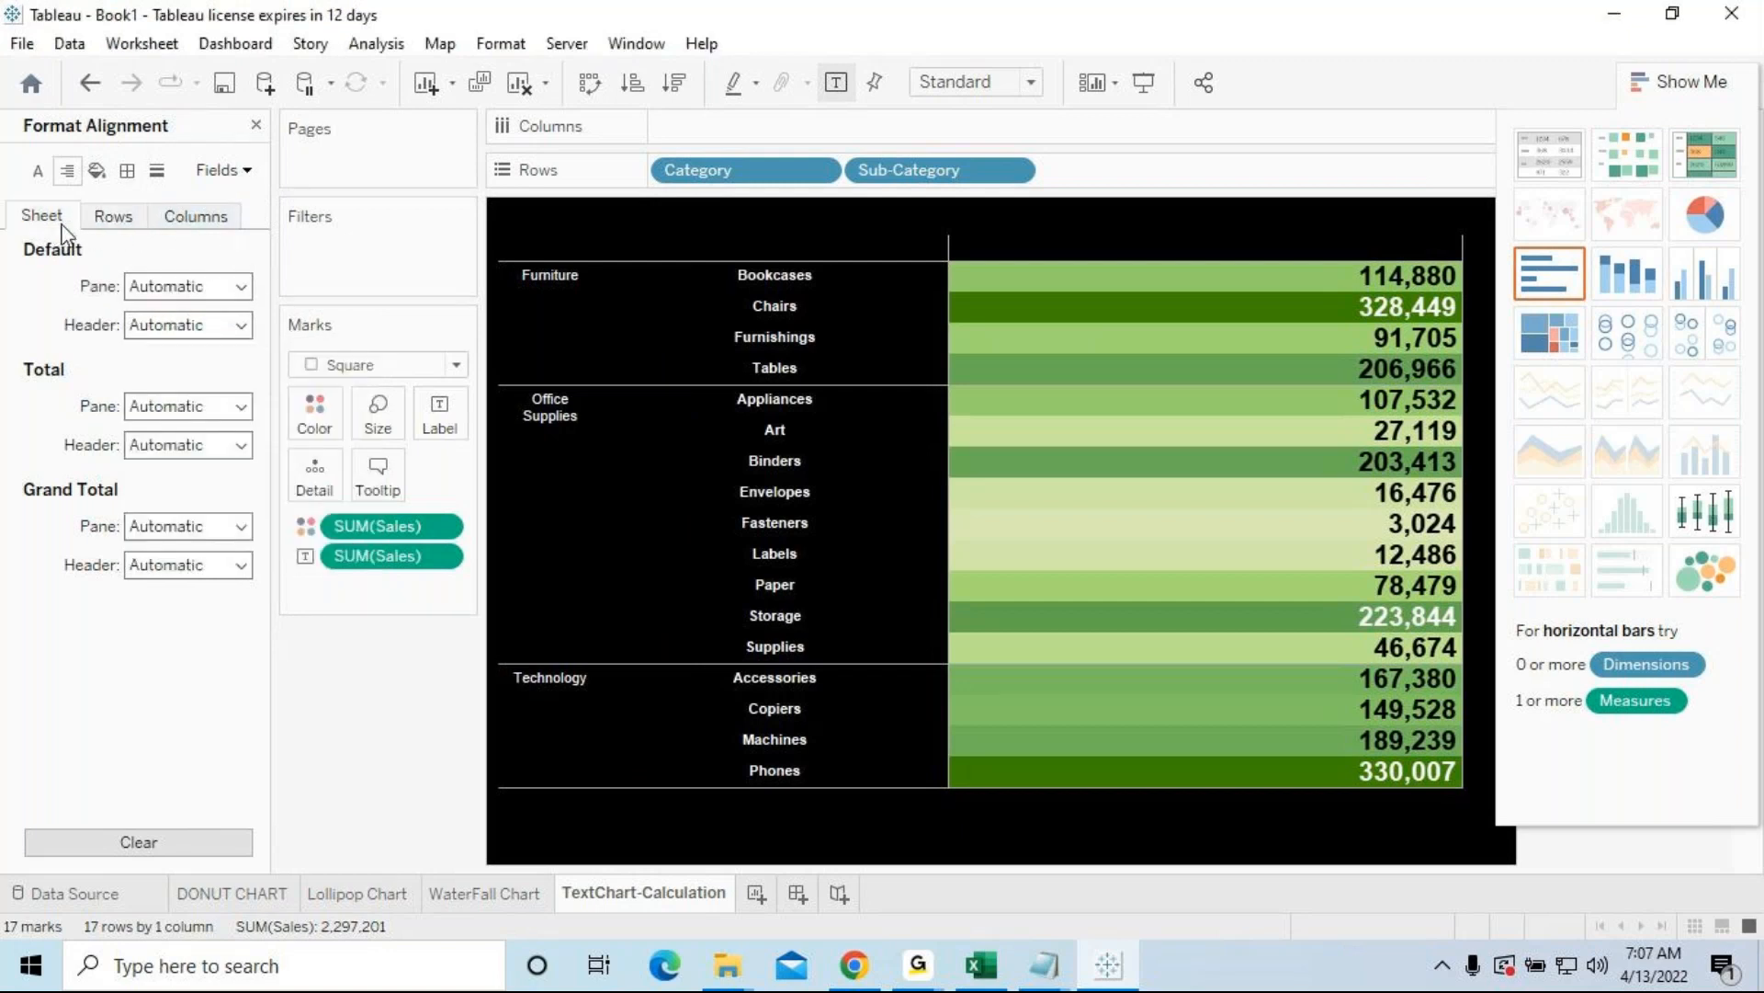
{"action": "left_click", "coordinate": [241, 286]}
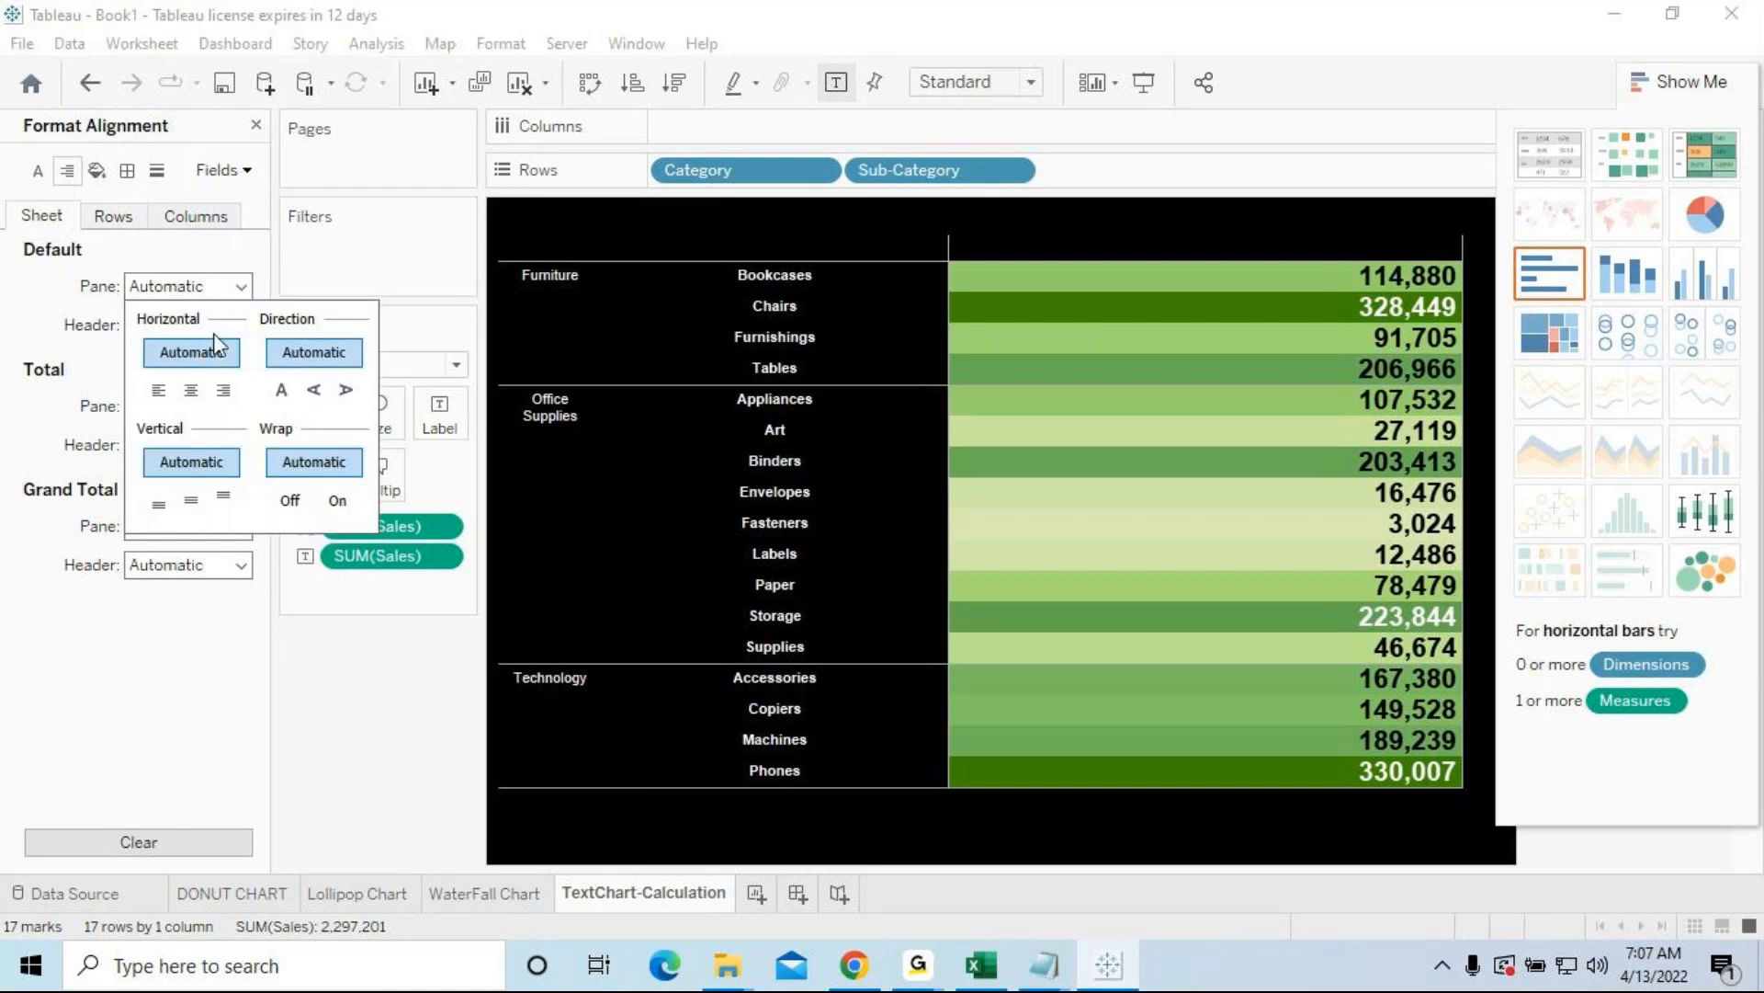
{"action": "left_click", "coordinate": [191, 389]}
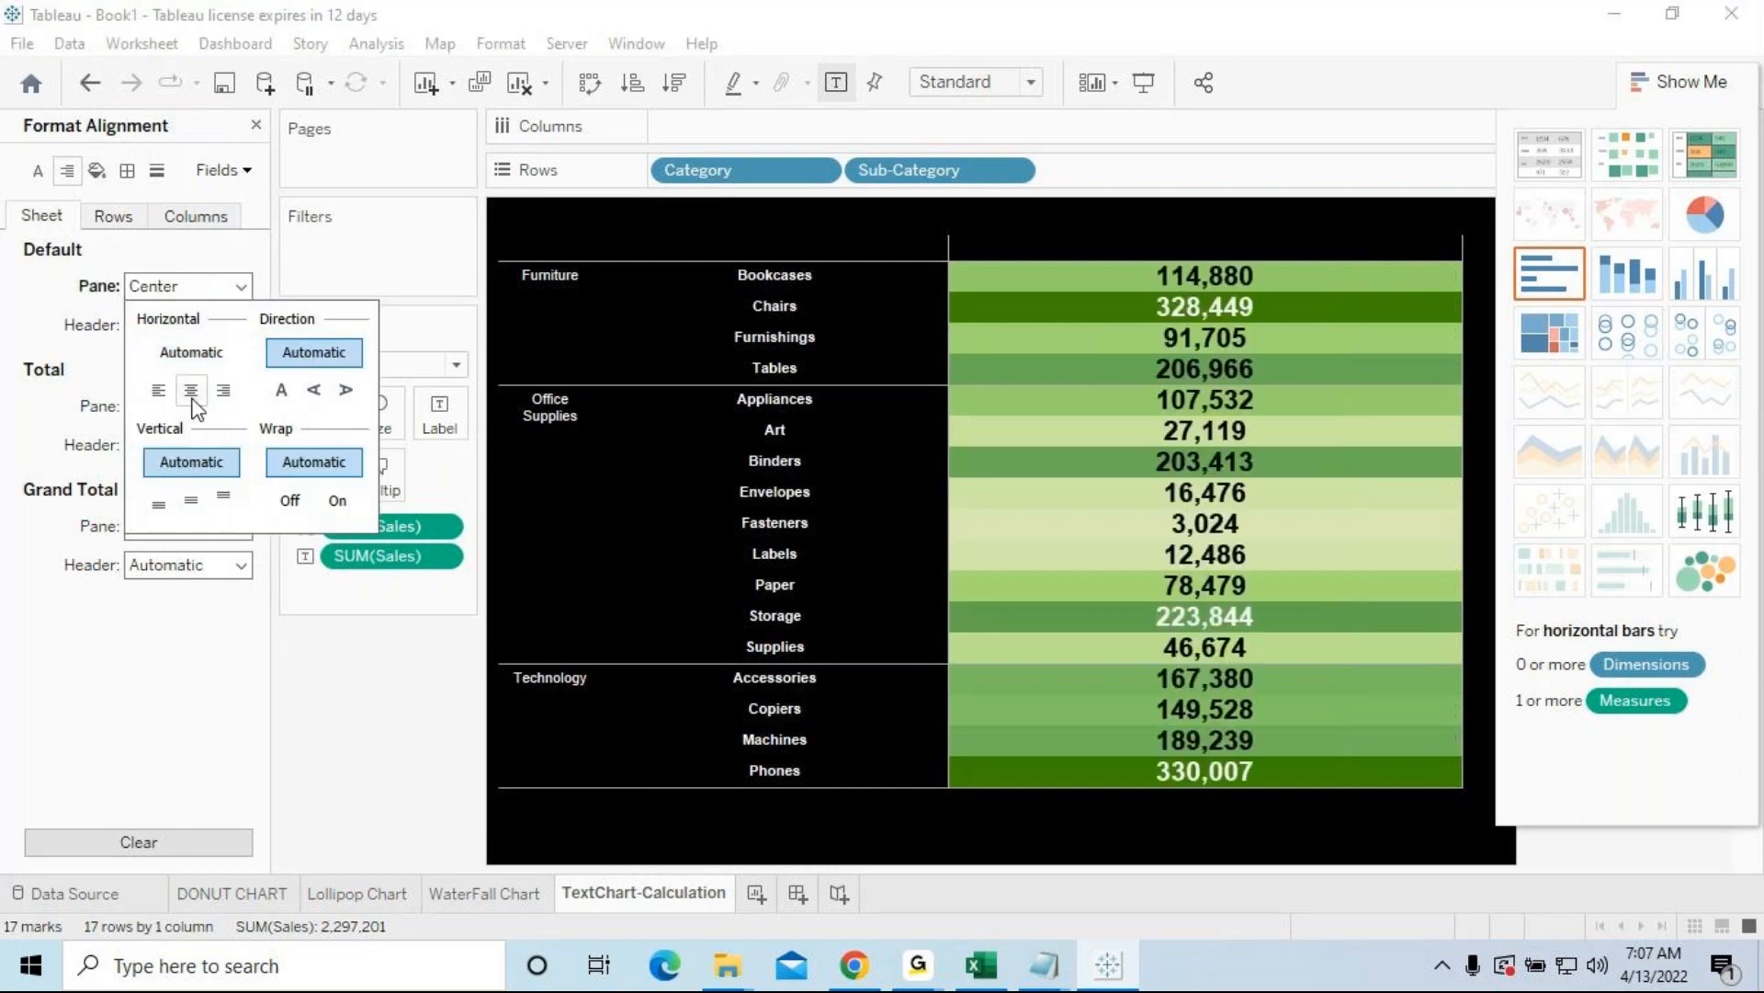
{"action": "left_click", "coordinate": [243, 262]}
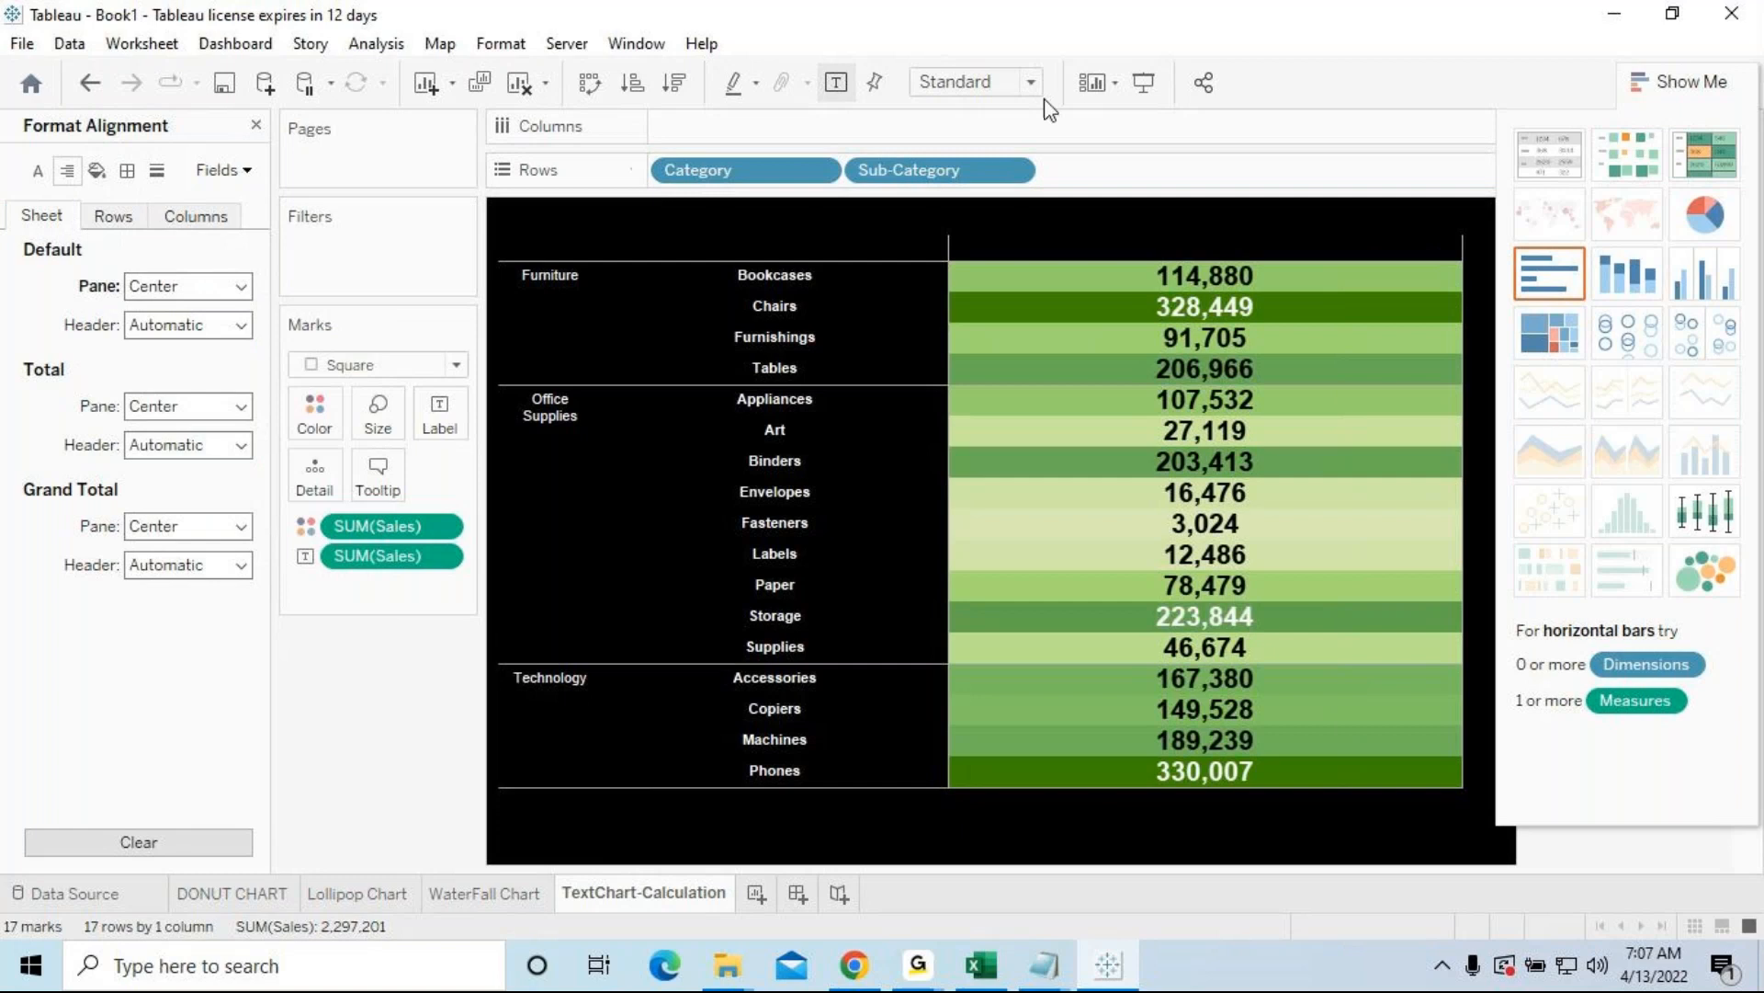
{"action": "left_click", "coordinate": [1143, 82]}
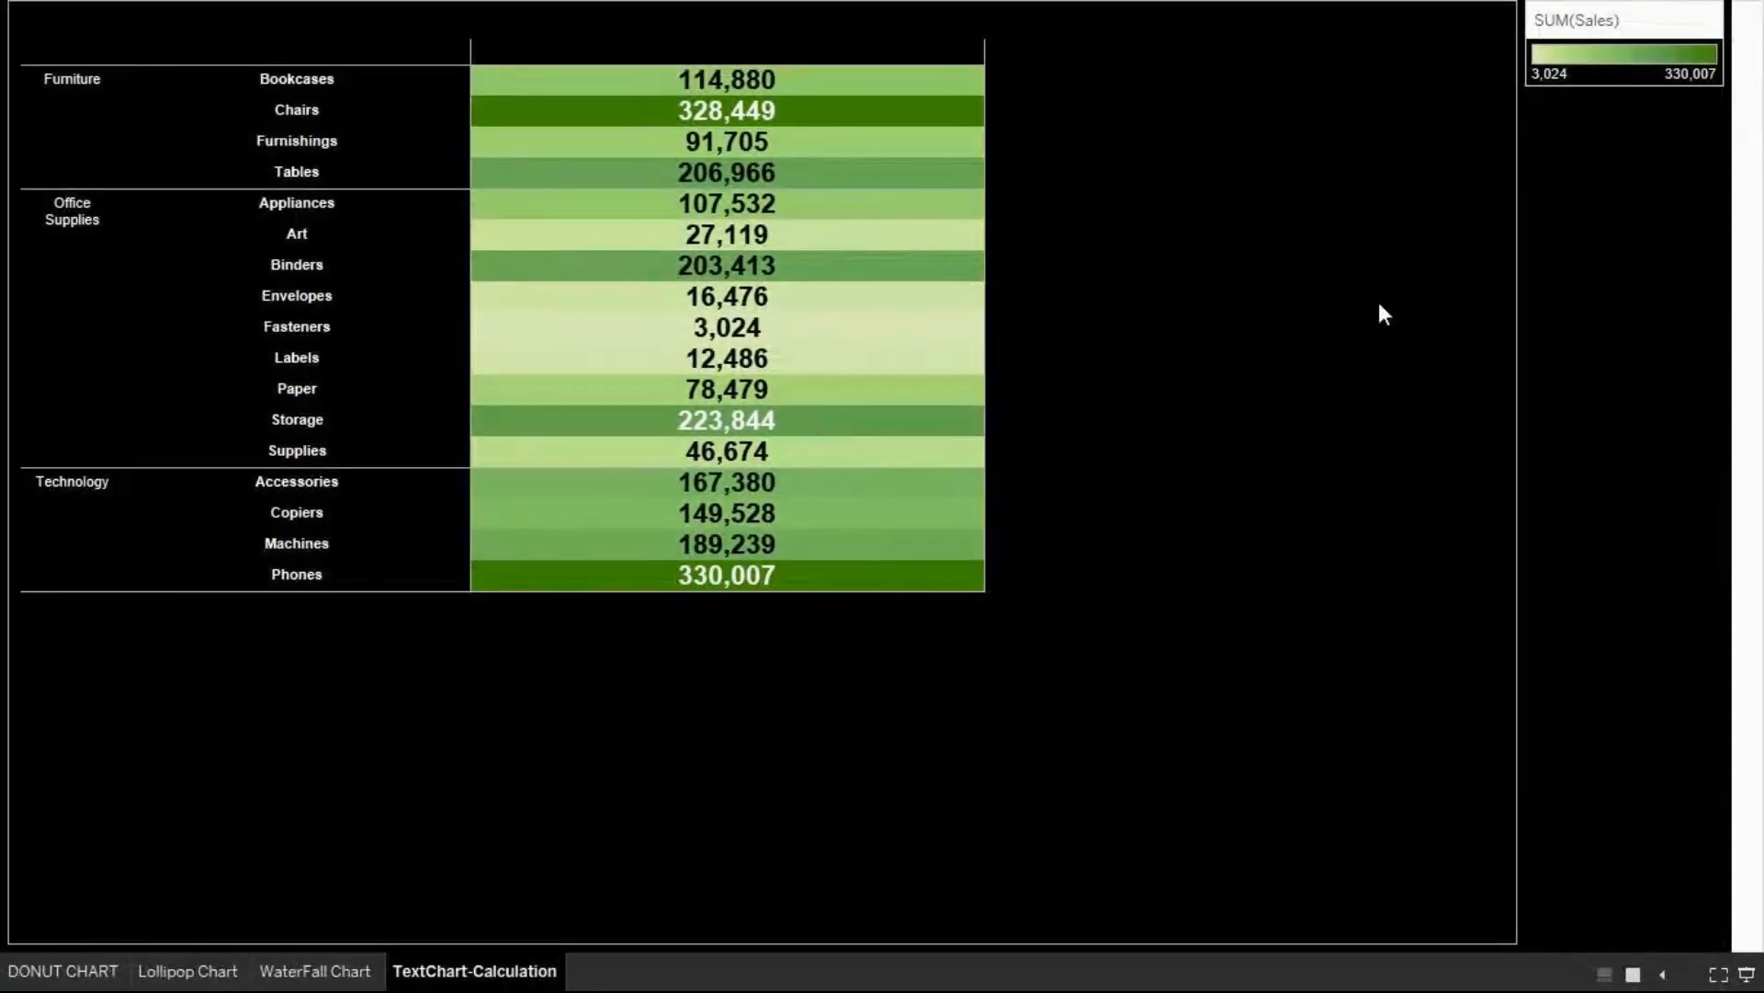
{"action": "key", "text": "Escape"}
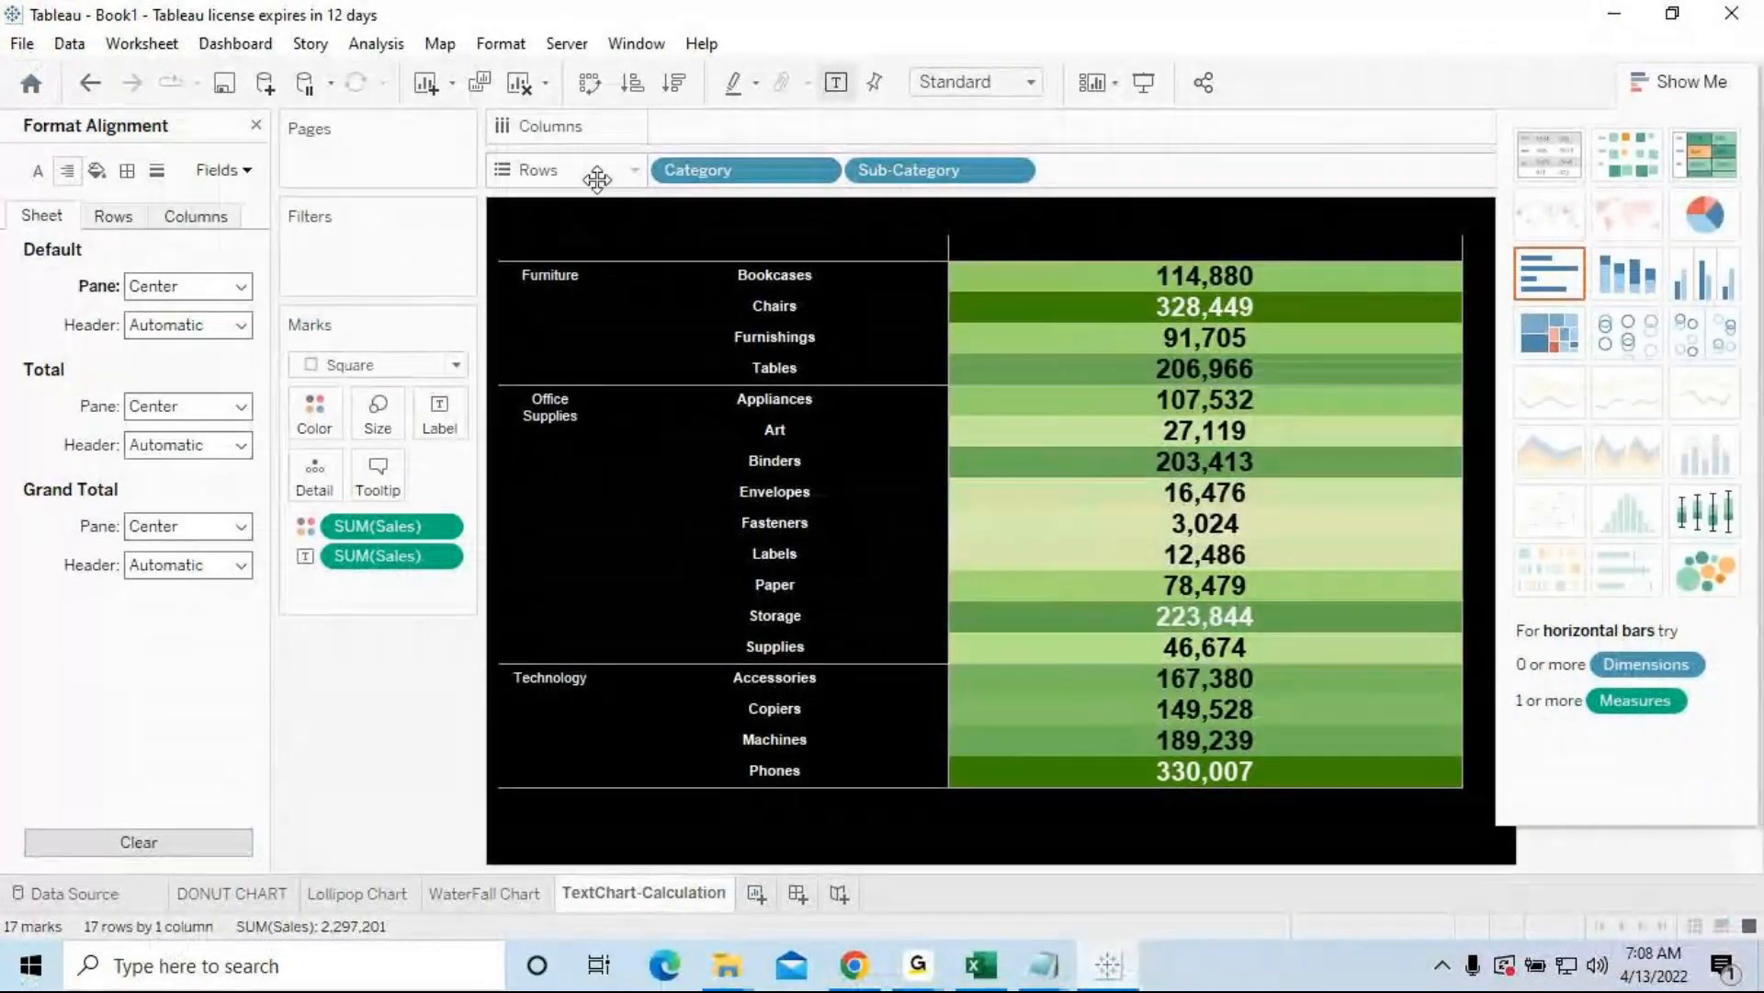
Step: Open the sheet title for editing, enter draft text and set the title's font colour to white
{"action": "double_click", "coordinate": [642, 206]}
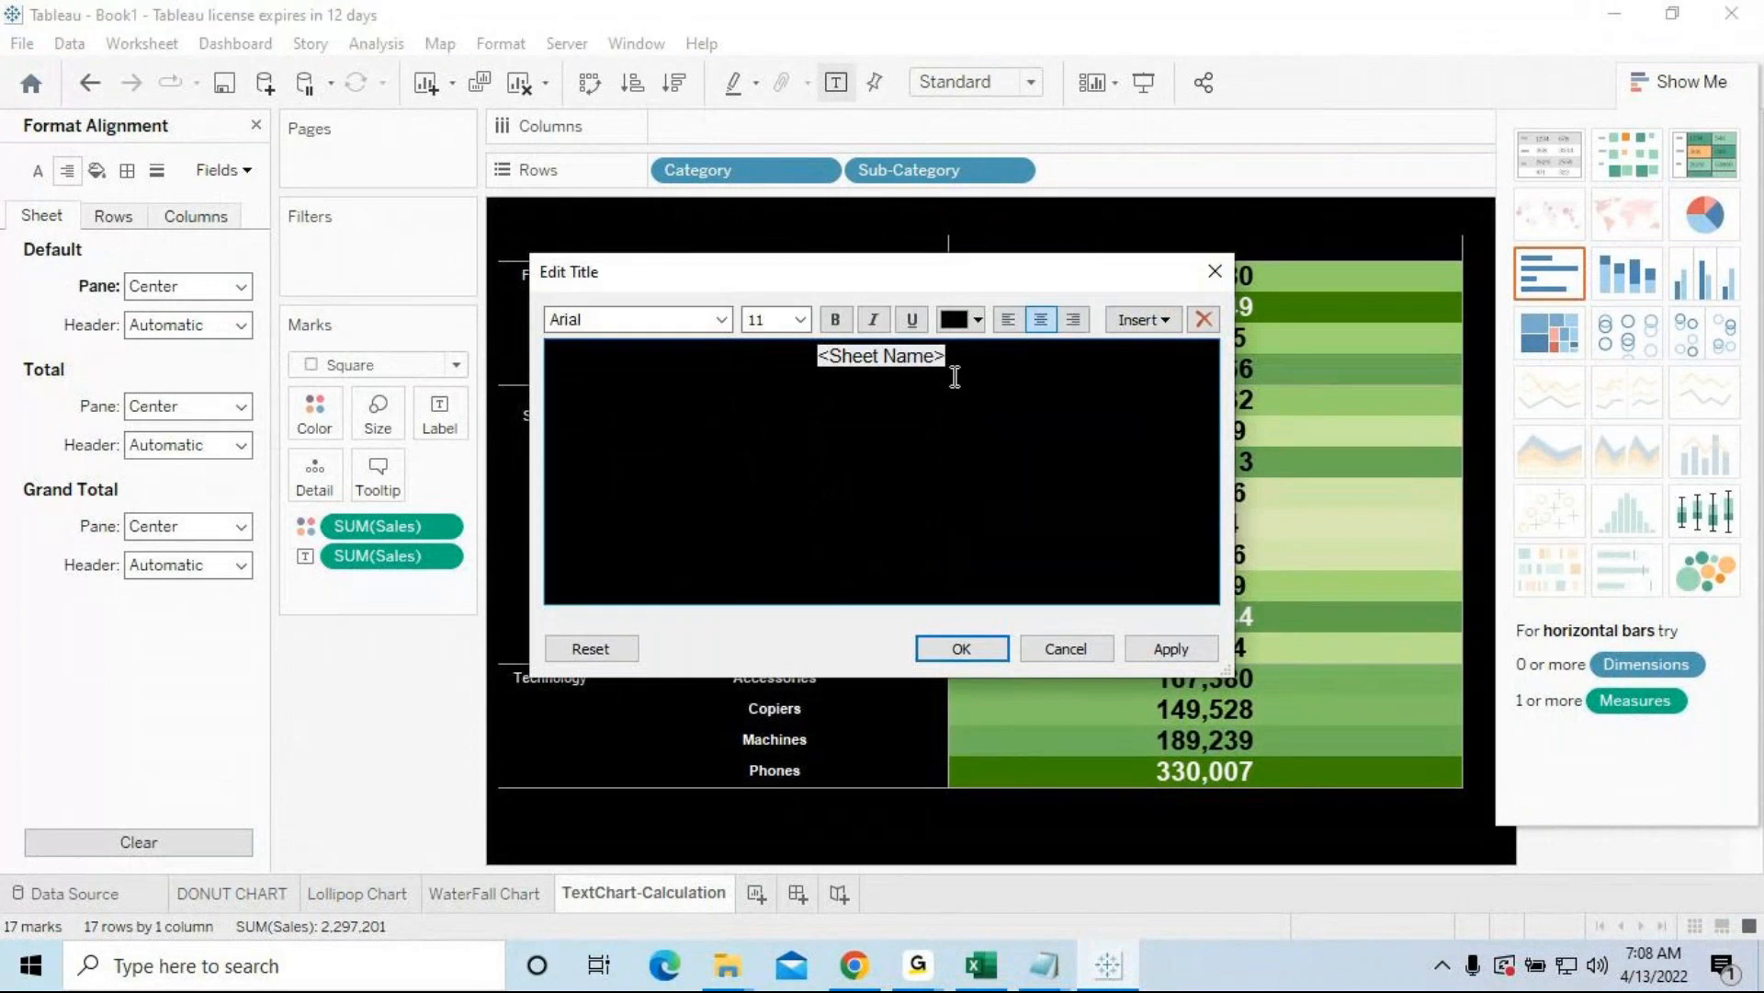
{"action": "key", "text": "BackSpace"}
{"action": "type", "text": "Text Chart Calculation"}
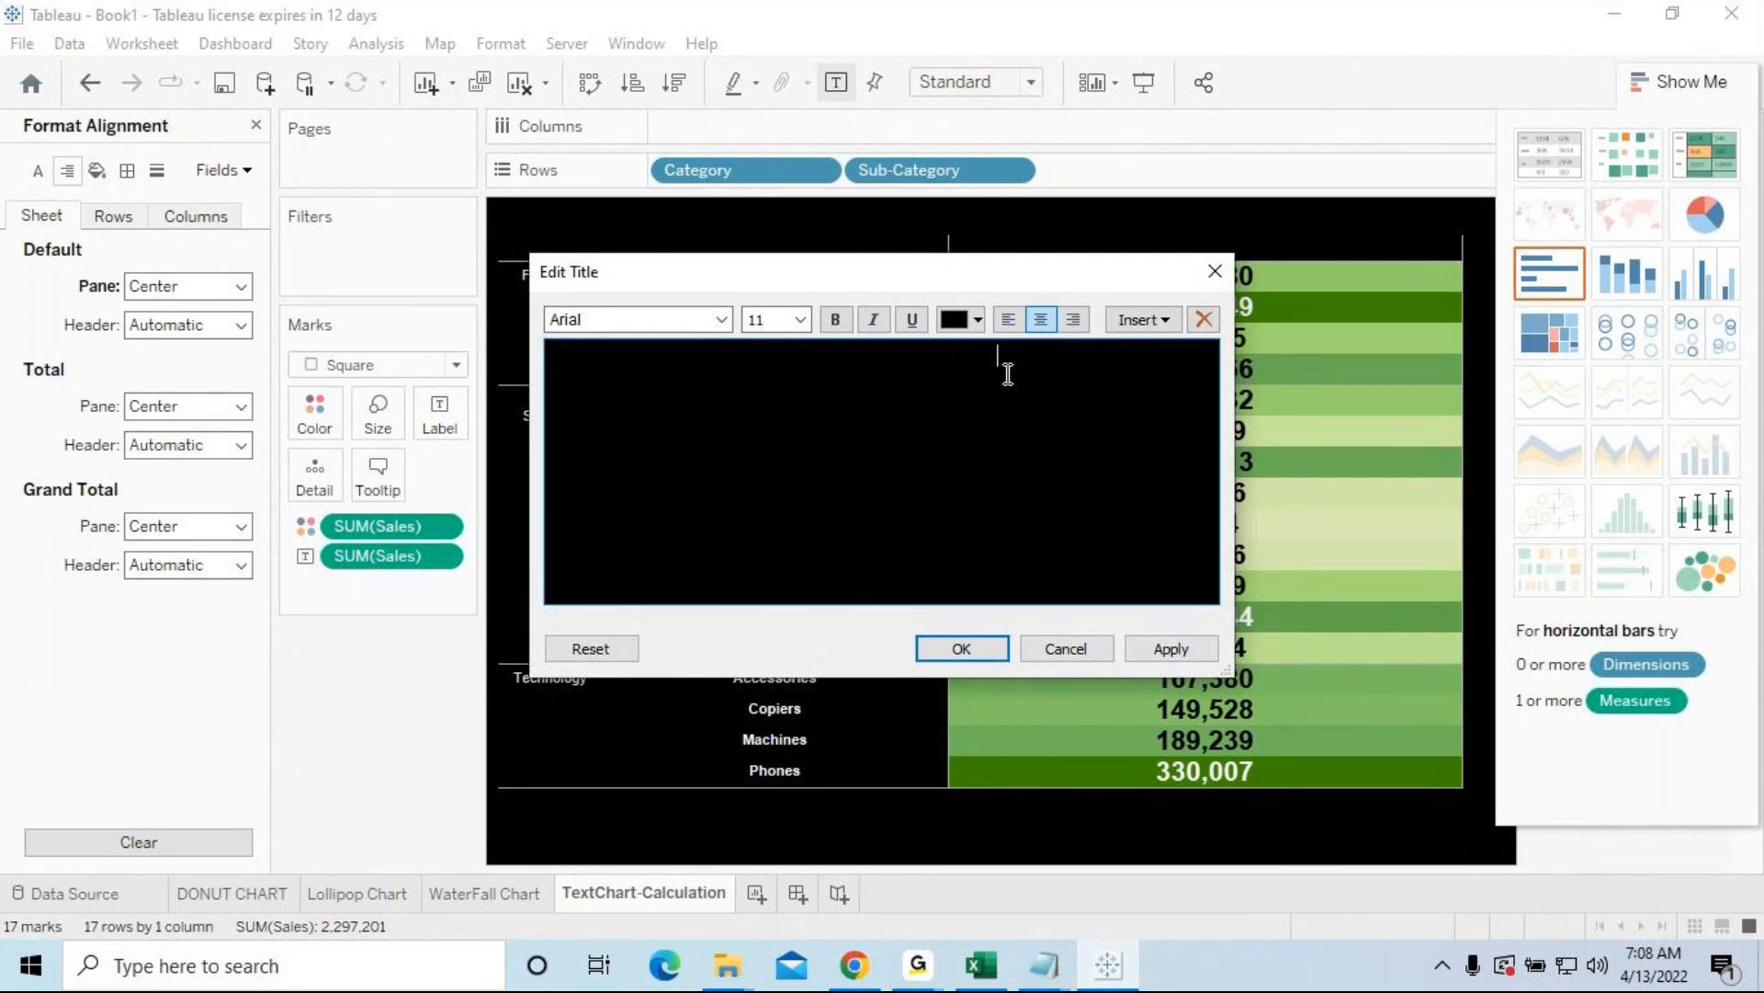
{"action": "left_click_drag", "start_coordinate": [999, 360], "coordinate": [693, 351]}
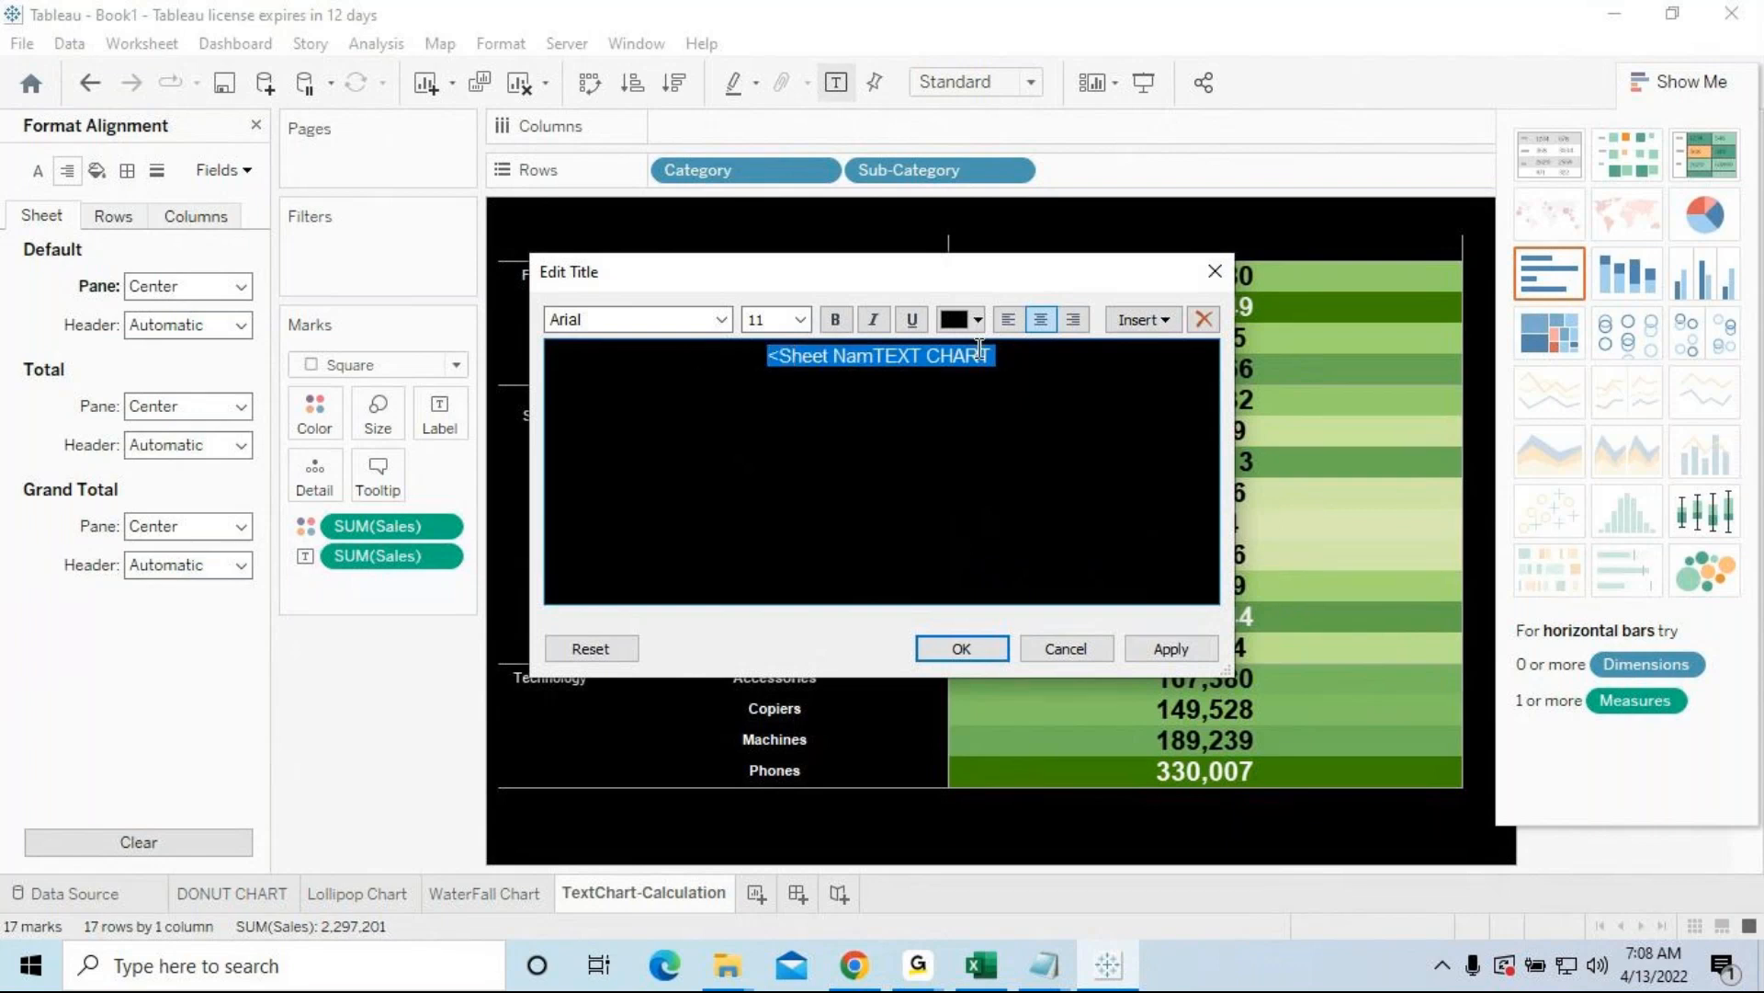
{"action": "left_click", "coordinate": [979, 321]}
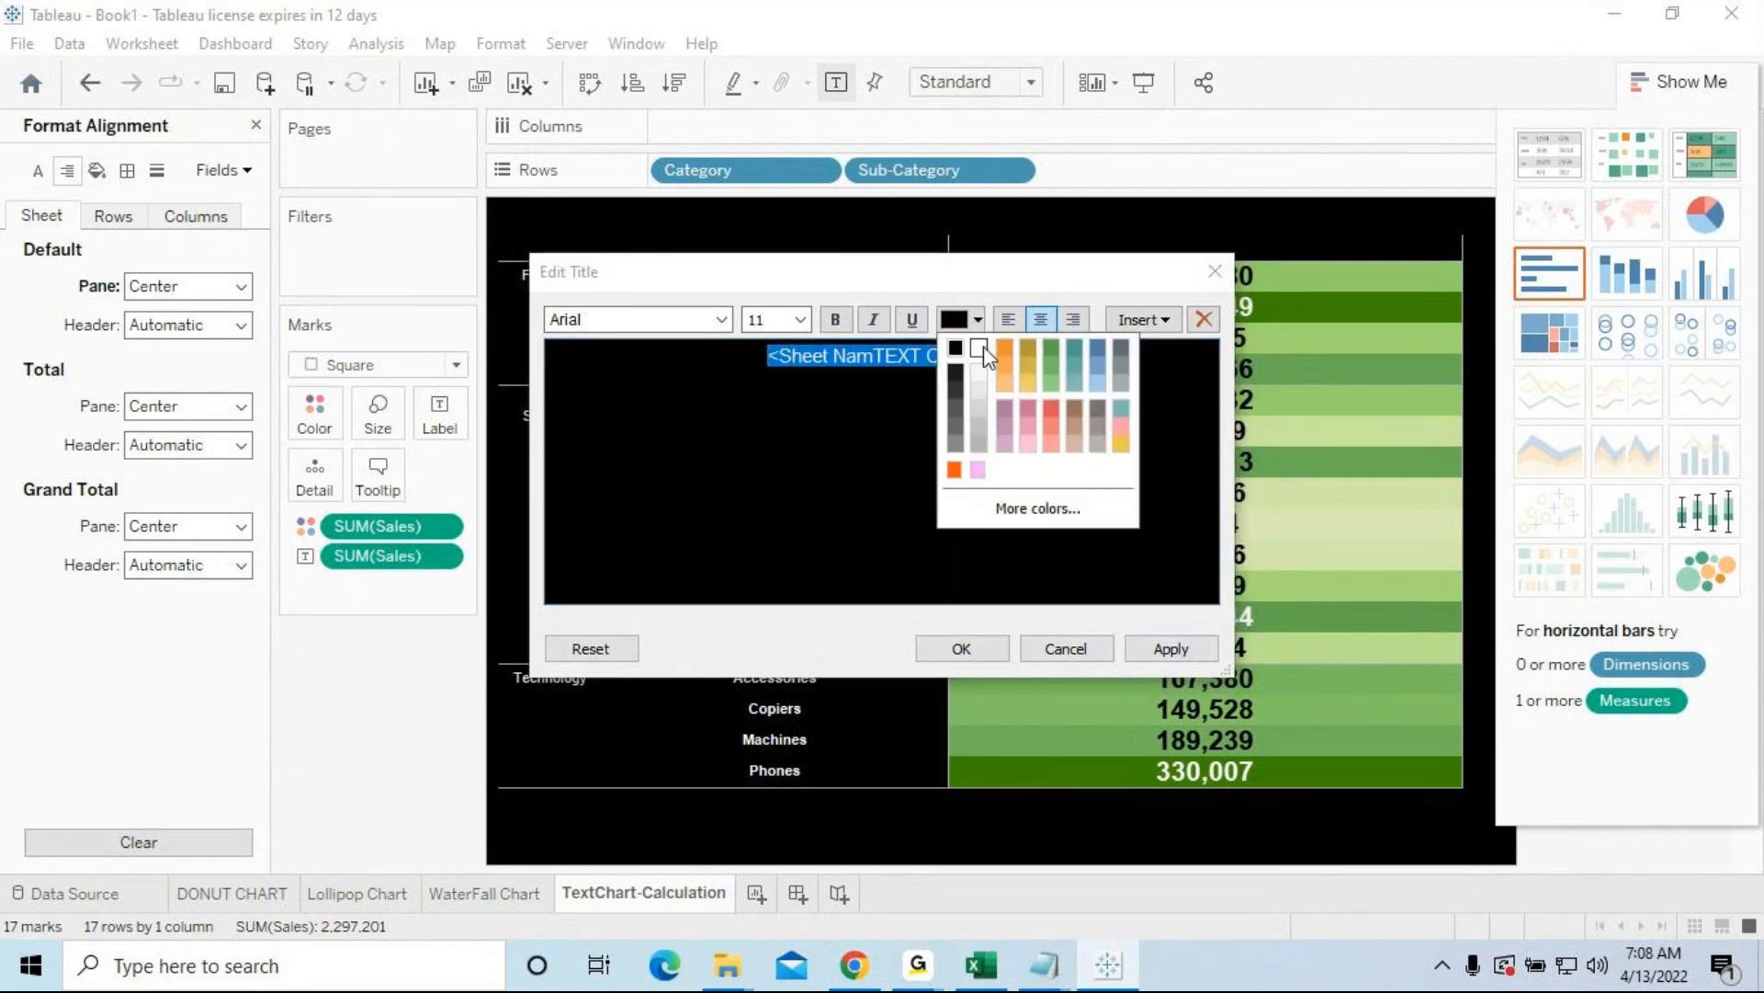
{"action": "left_click", "coordinate": [978, 348]}
Step: Replace the whole title text with "TEXT CHART-SUB TOTAL, GRAND TOTAL"
{"action": "left_click", "coordinate": [1025, 361]}
{"action": "key", "text": "BackSpace"}
{"action": "key", "text": "BackSpace"}
{"action": "key", "text": "BackSpace"}
{"action": "key", "text": "BackSpace"}
{"action": "key", "text": "BackSpace"}
{"action": "key", "text": "BackSpace"}
{"action": "key", "text": "BackSpace"}
{"action": "key", "text": "BackSpace"}
{"action": "key", "text": "BackSpace"}
{"action": "key", "text": "BackSpace"}
{"action": "key", "text": "BackSpace"}
{"action": "key", "text": "BackSpace"}
{"action": "key", "text": "BackSpace"}
{"action": "key", "text": "BackSpace"}
{"action": "key", "text": "BackSpace"}
{"action": "key", "text": "BackSpace"}
{"action": "key", "text": "BackSpace"}
{"action": "key", "text": "BackSpace"}
{"action": "key", "text": "BackSpace"}
{"action": "key", "text": "BackSpace"}
{"action": "type", "text": "TEXT CHART-"}
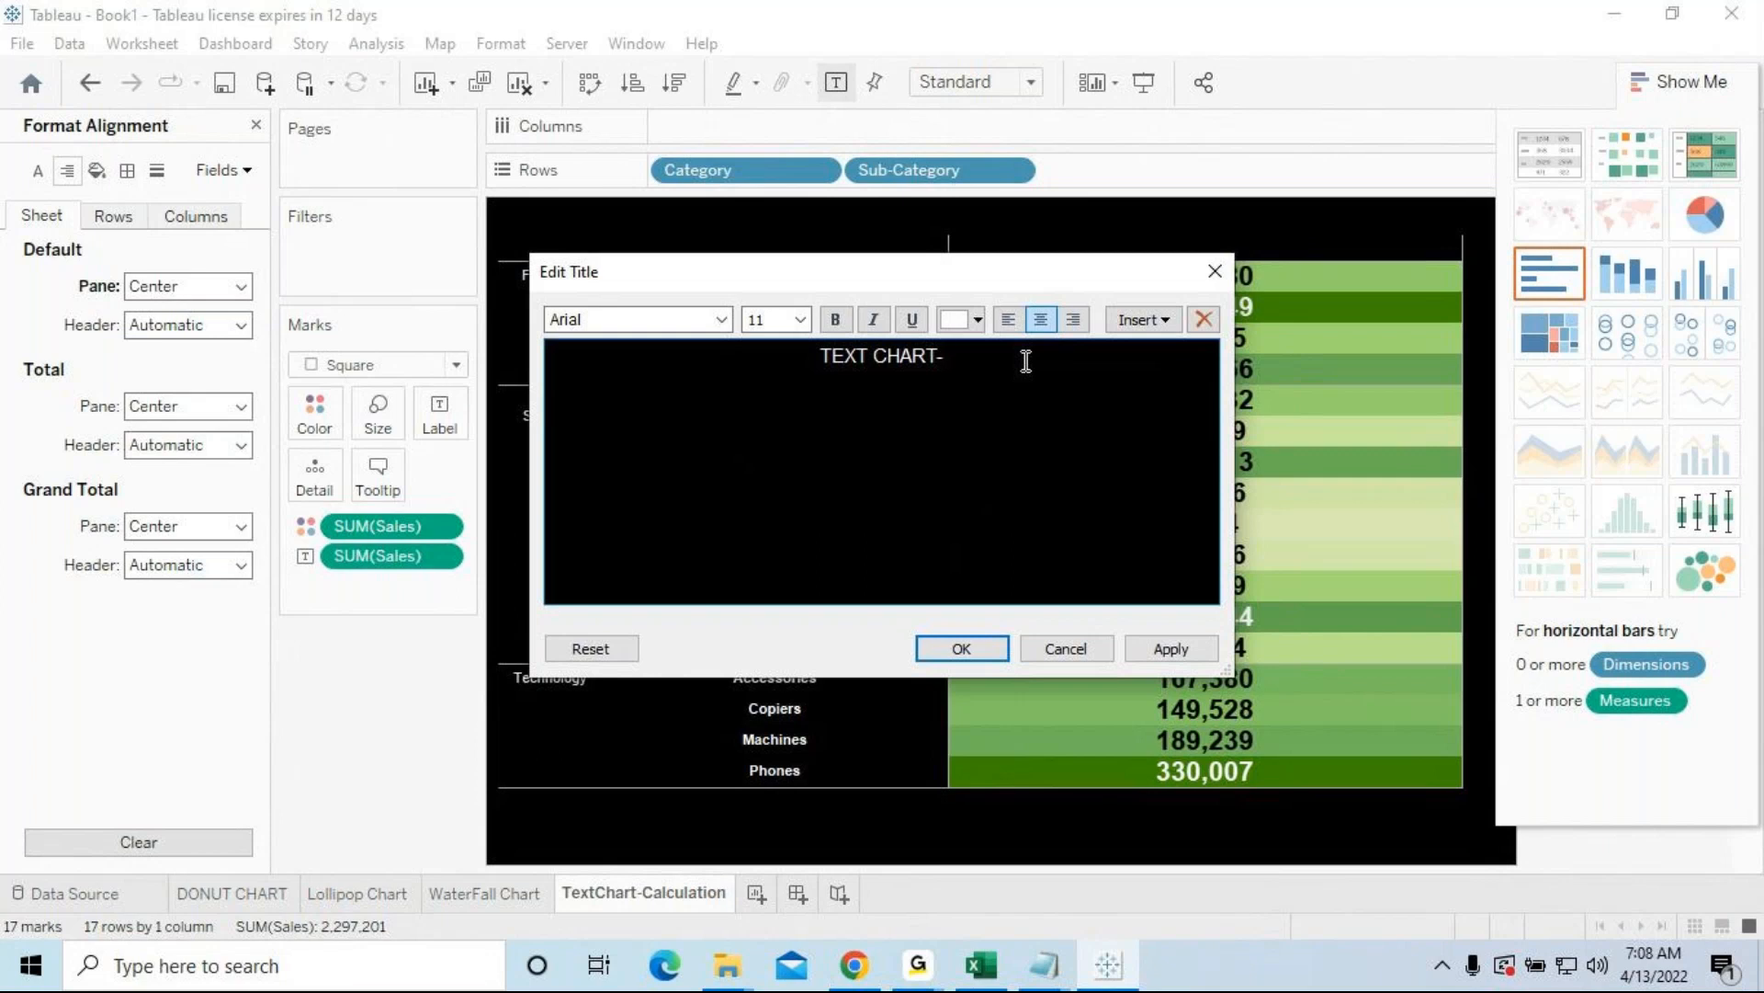
{"action": "type", "text": "SUN"}
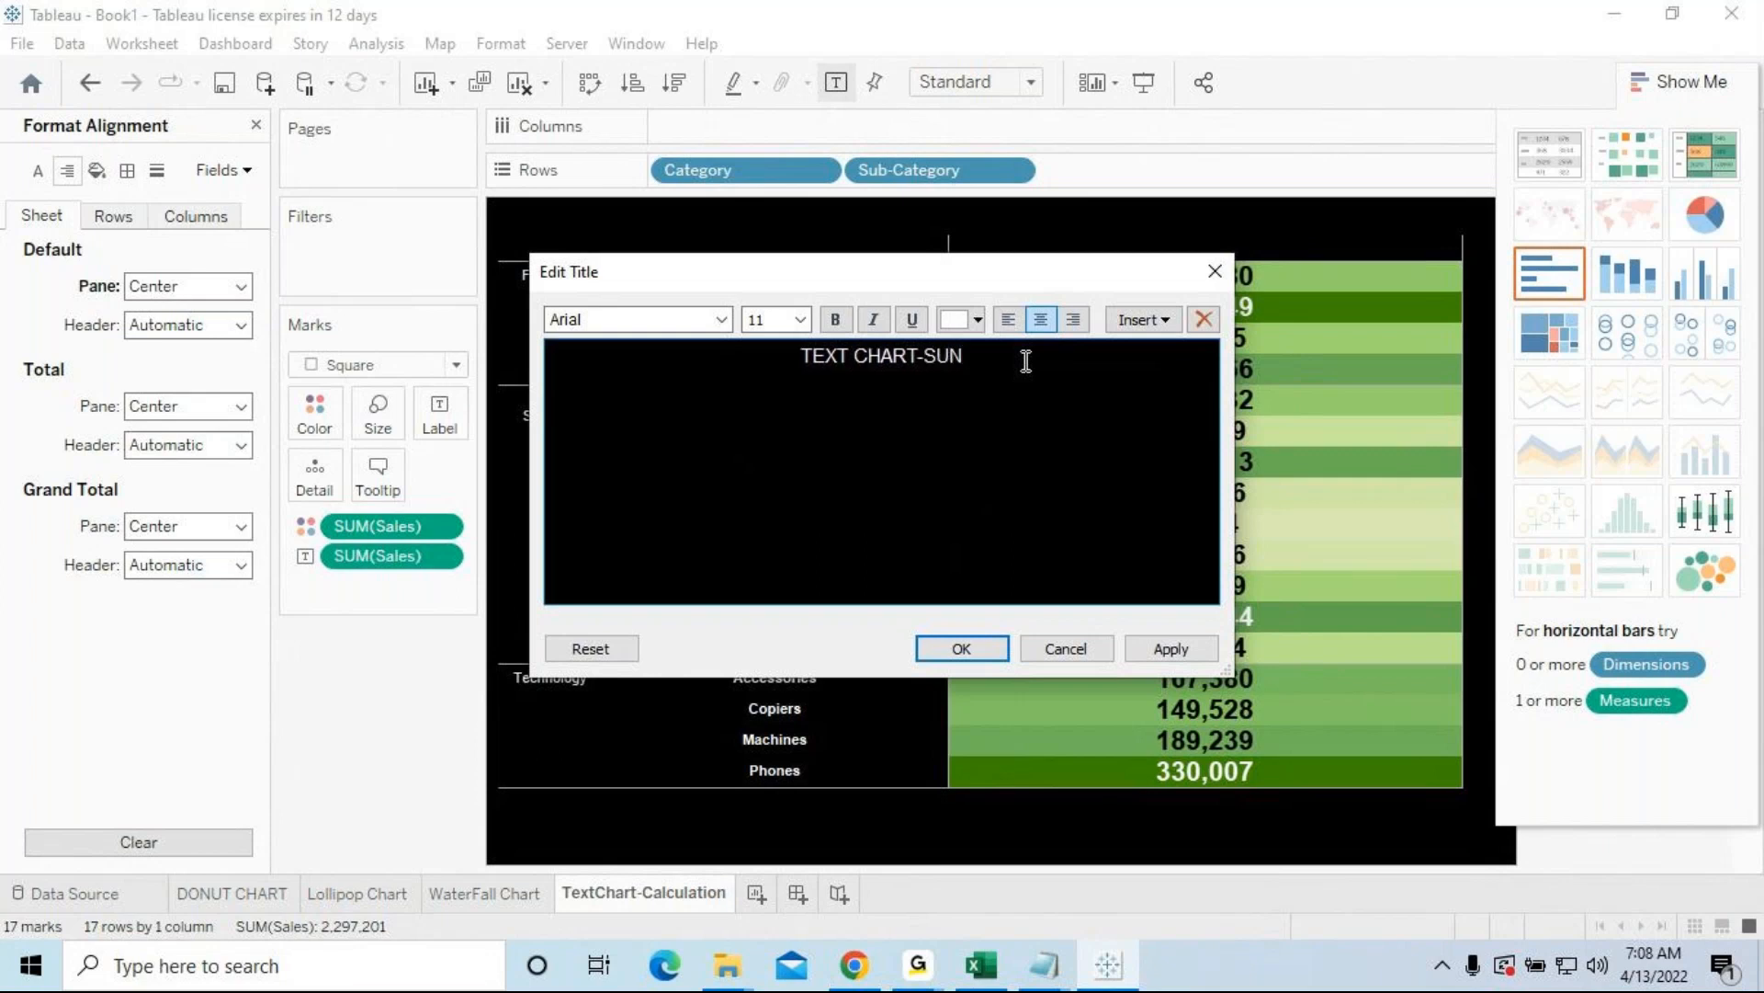
{"action": "key", "text": "BackSpace"}
{"action": "type", "text": "B TOT"}
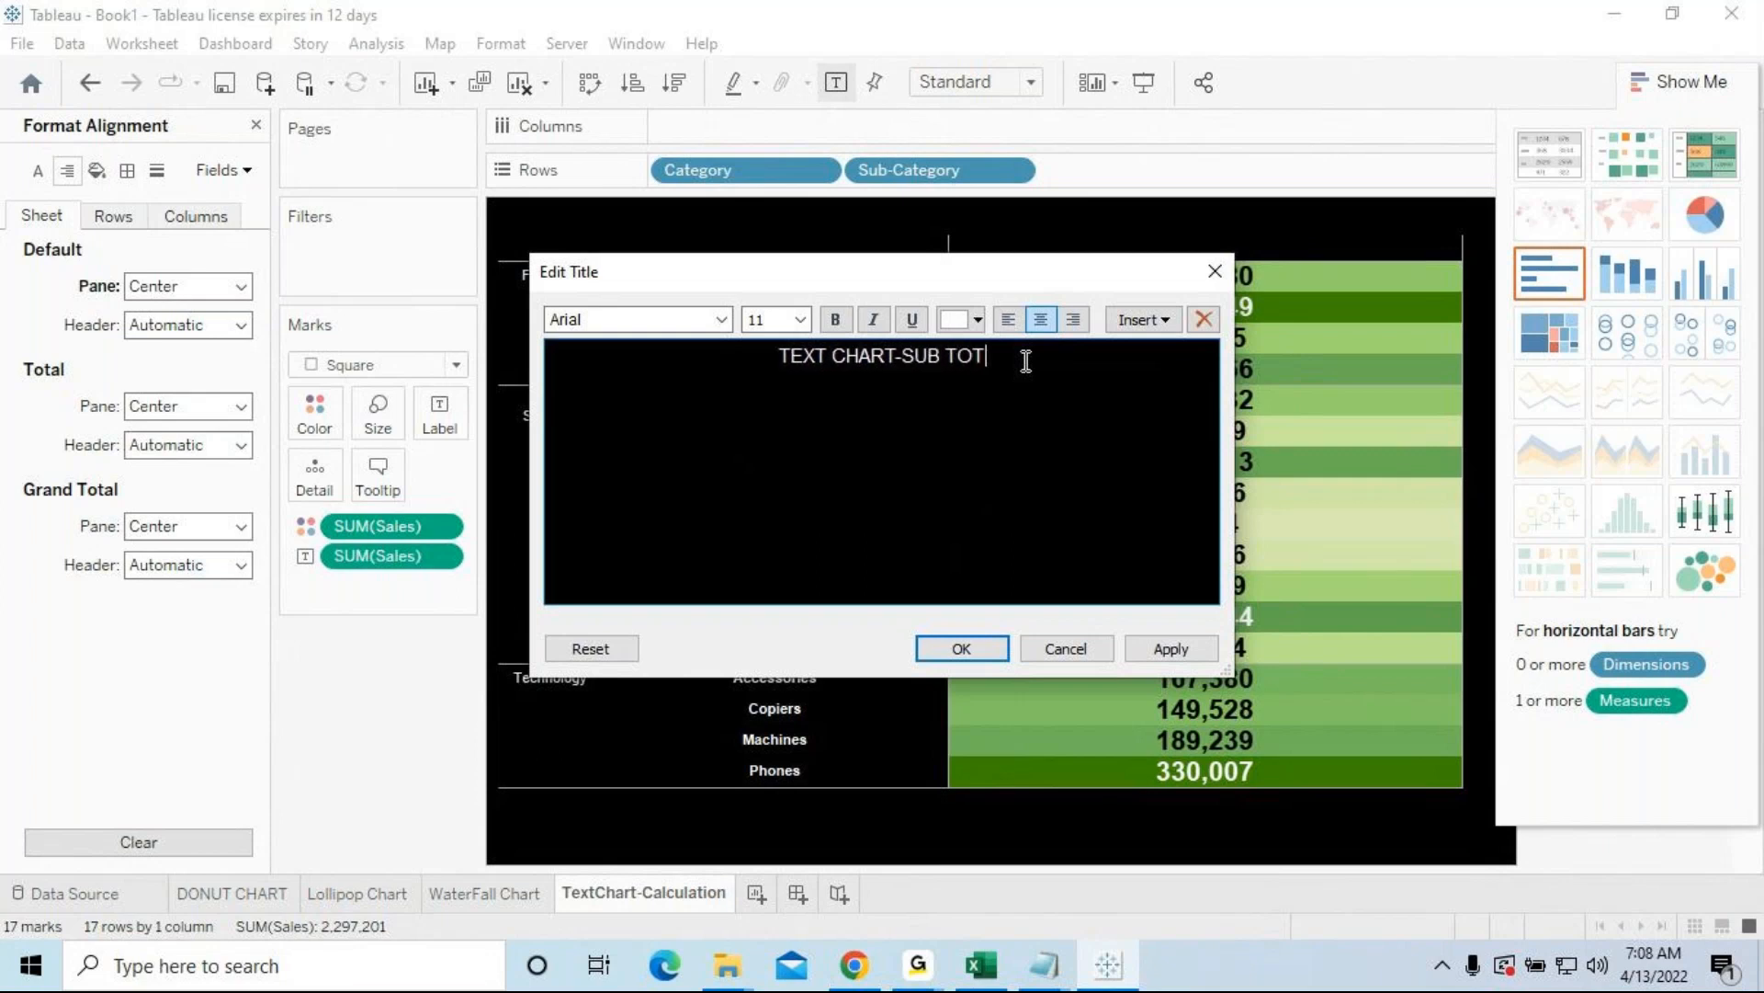
{"action": "type", "text": "AL, GRAND"}
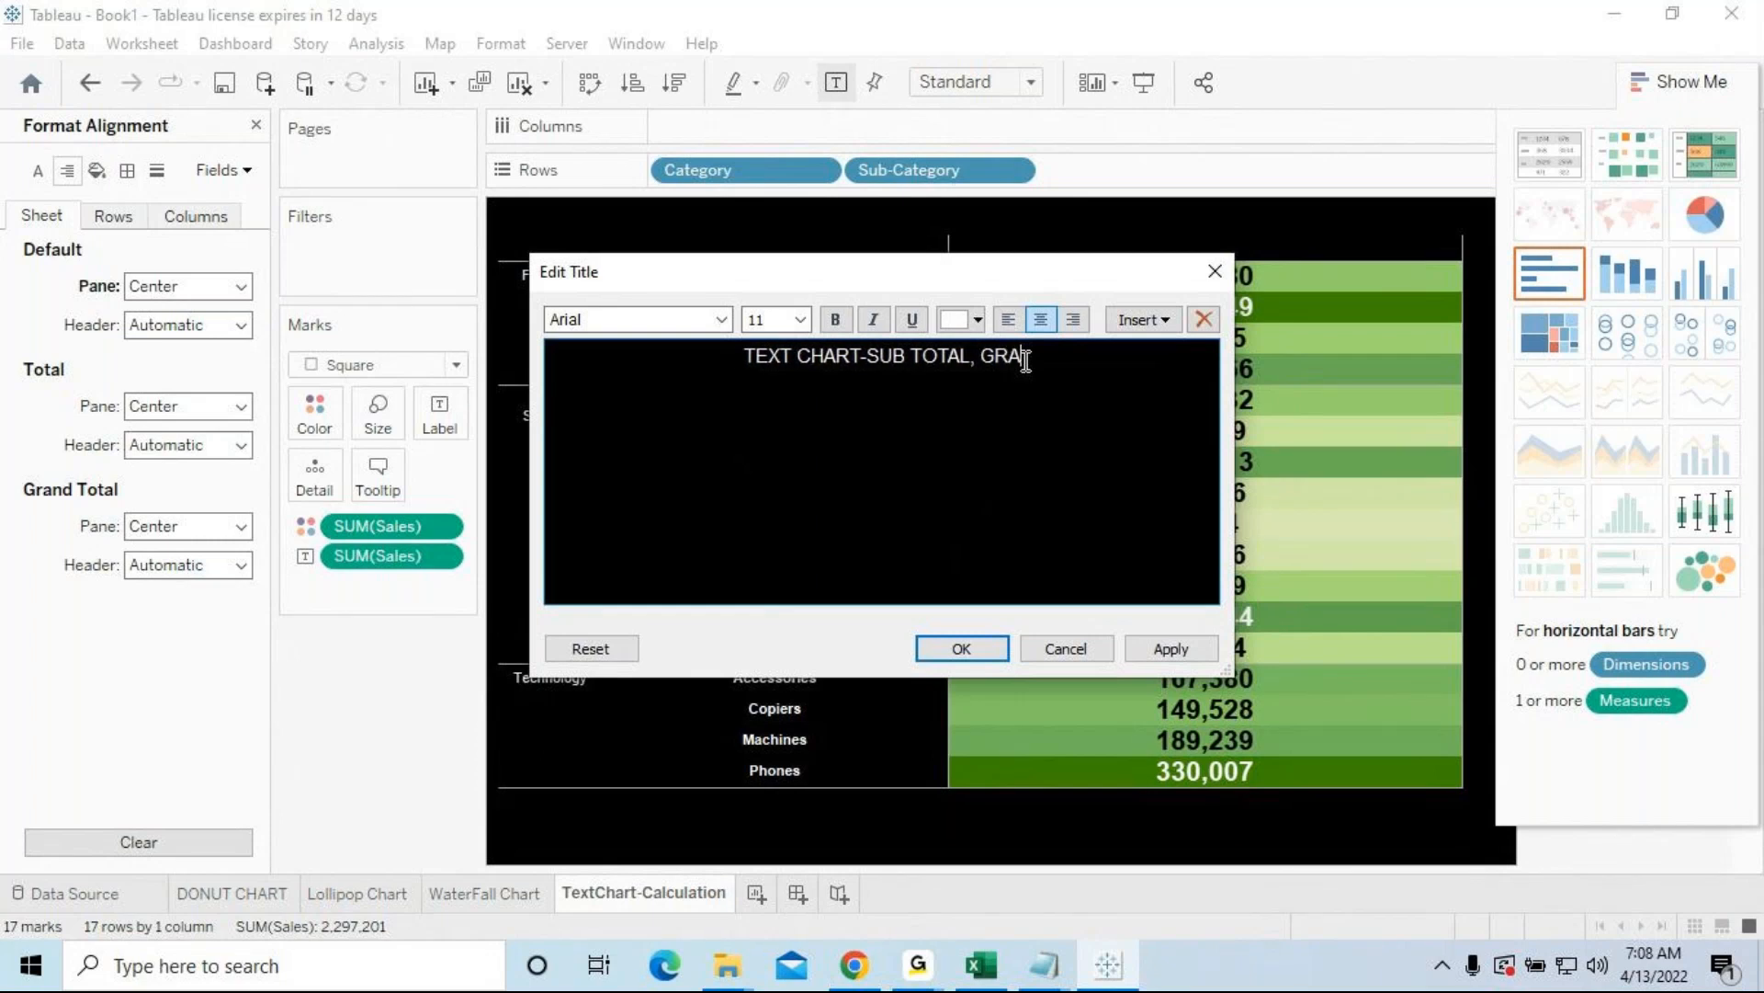
{"action": "type", "text": " TOTAL"}
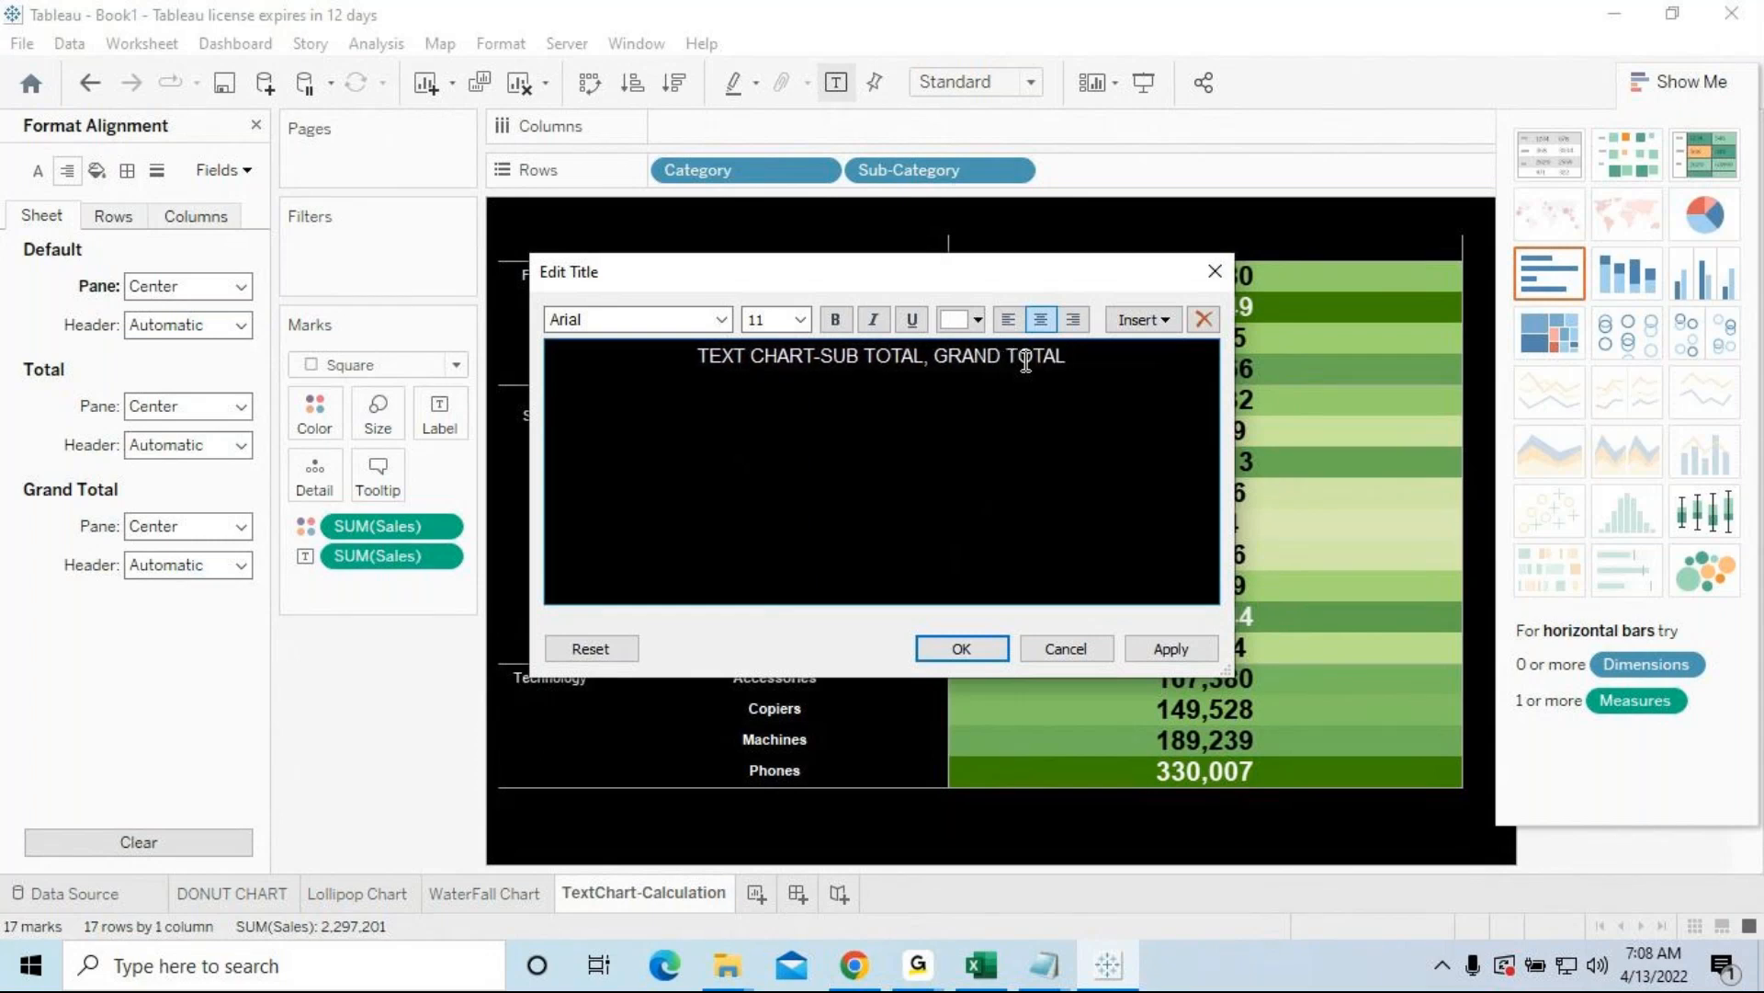
Step: Make the title bold, try size 20, settle on 18 pt, apply it and preview the sheet in presentation mode
{"action": "left_click_drag", "start_coordinate": [1114, 357], "coordinate": [702, 356]}
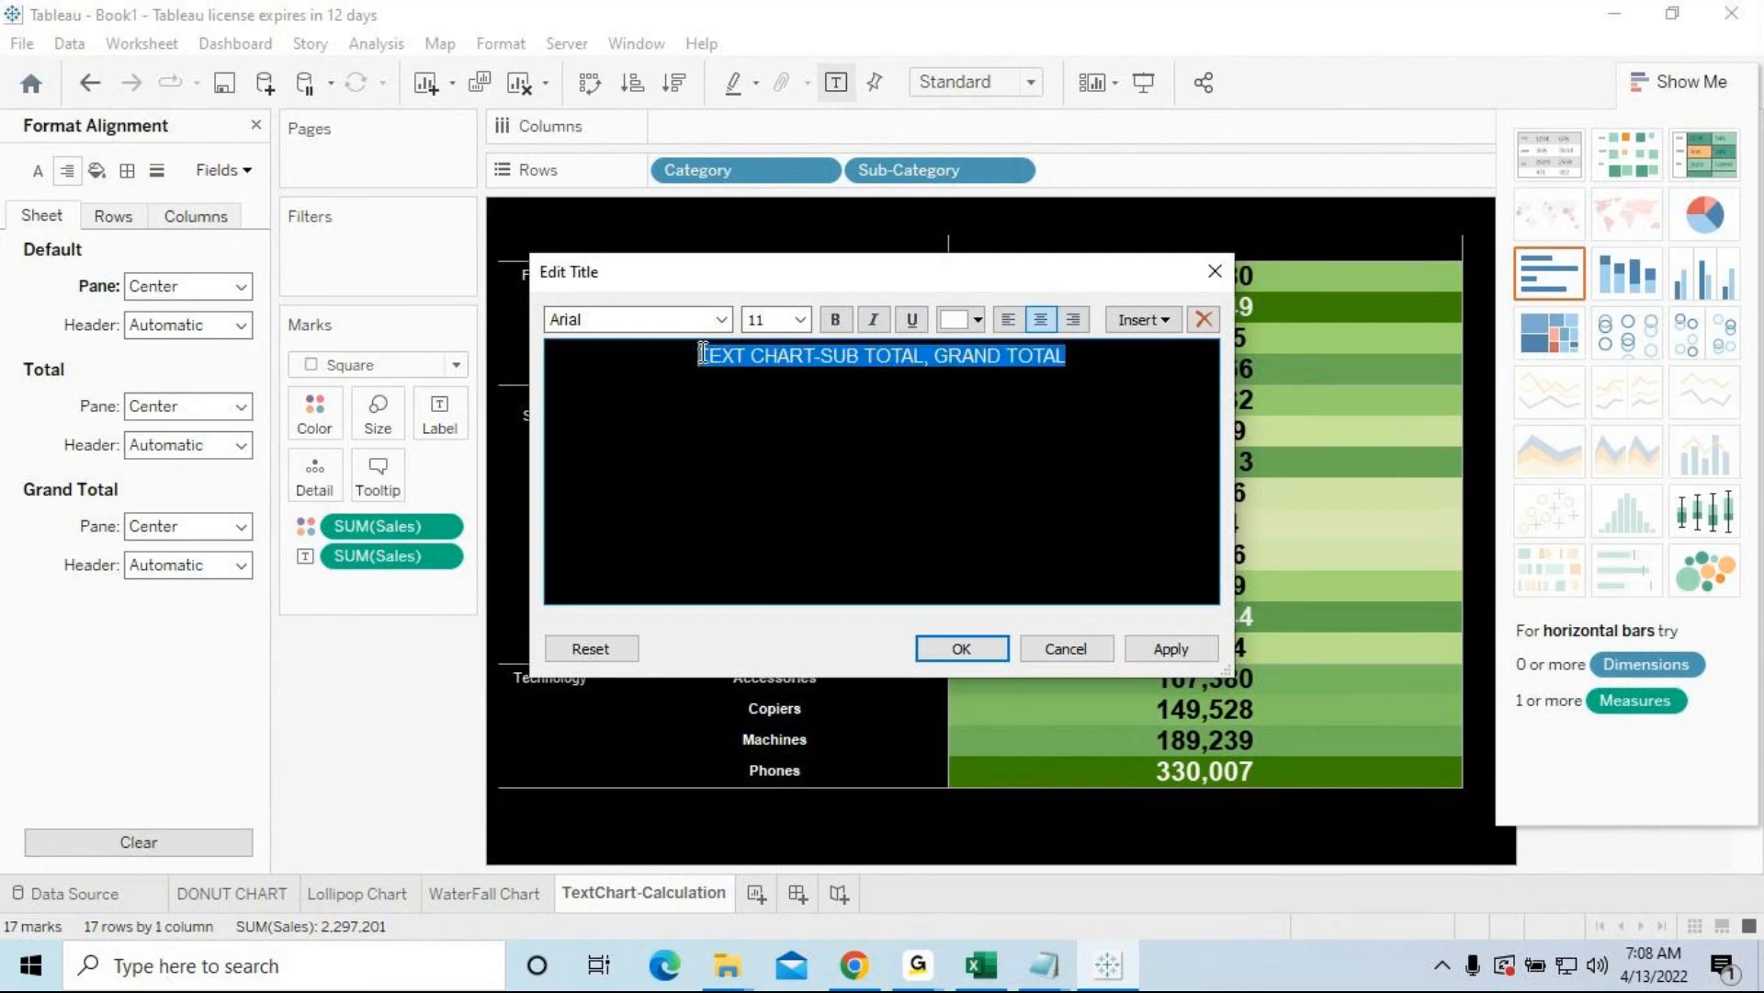
{"action": "left_click", "coordinate": [832, 321]}
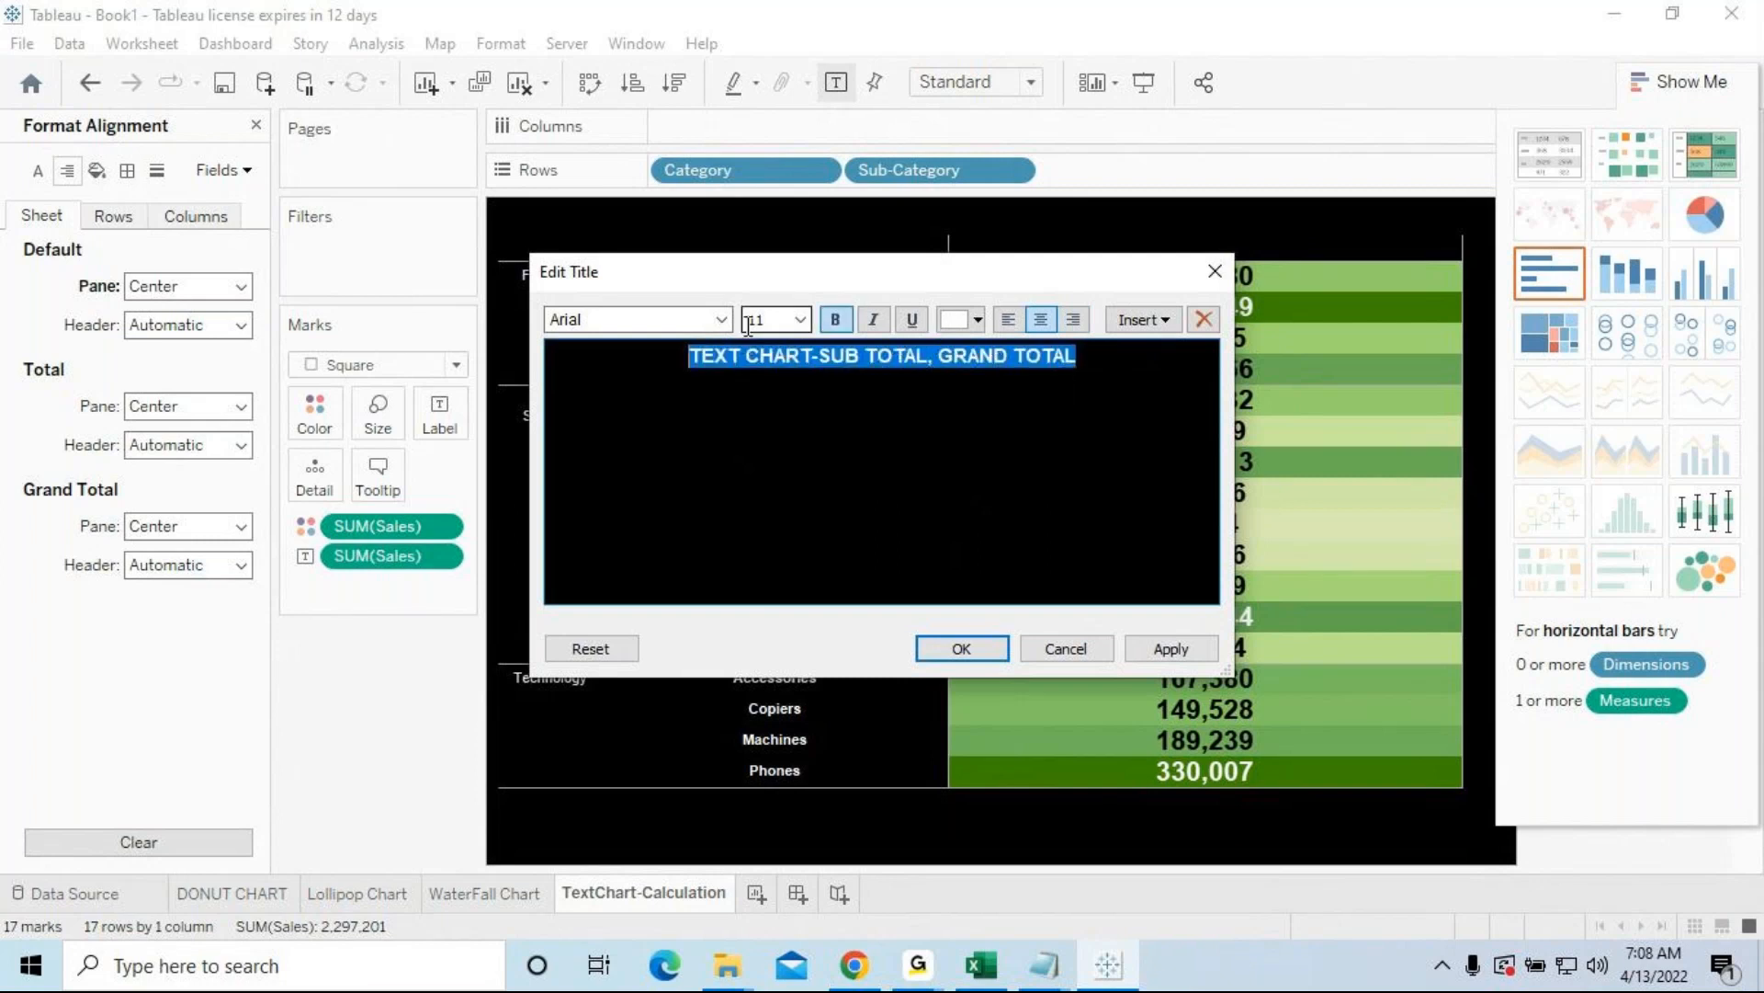
{"action": "left_click", "coordinate": [800, 319]}
{"action": "left_click", "coordinate": [761, 496]}
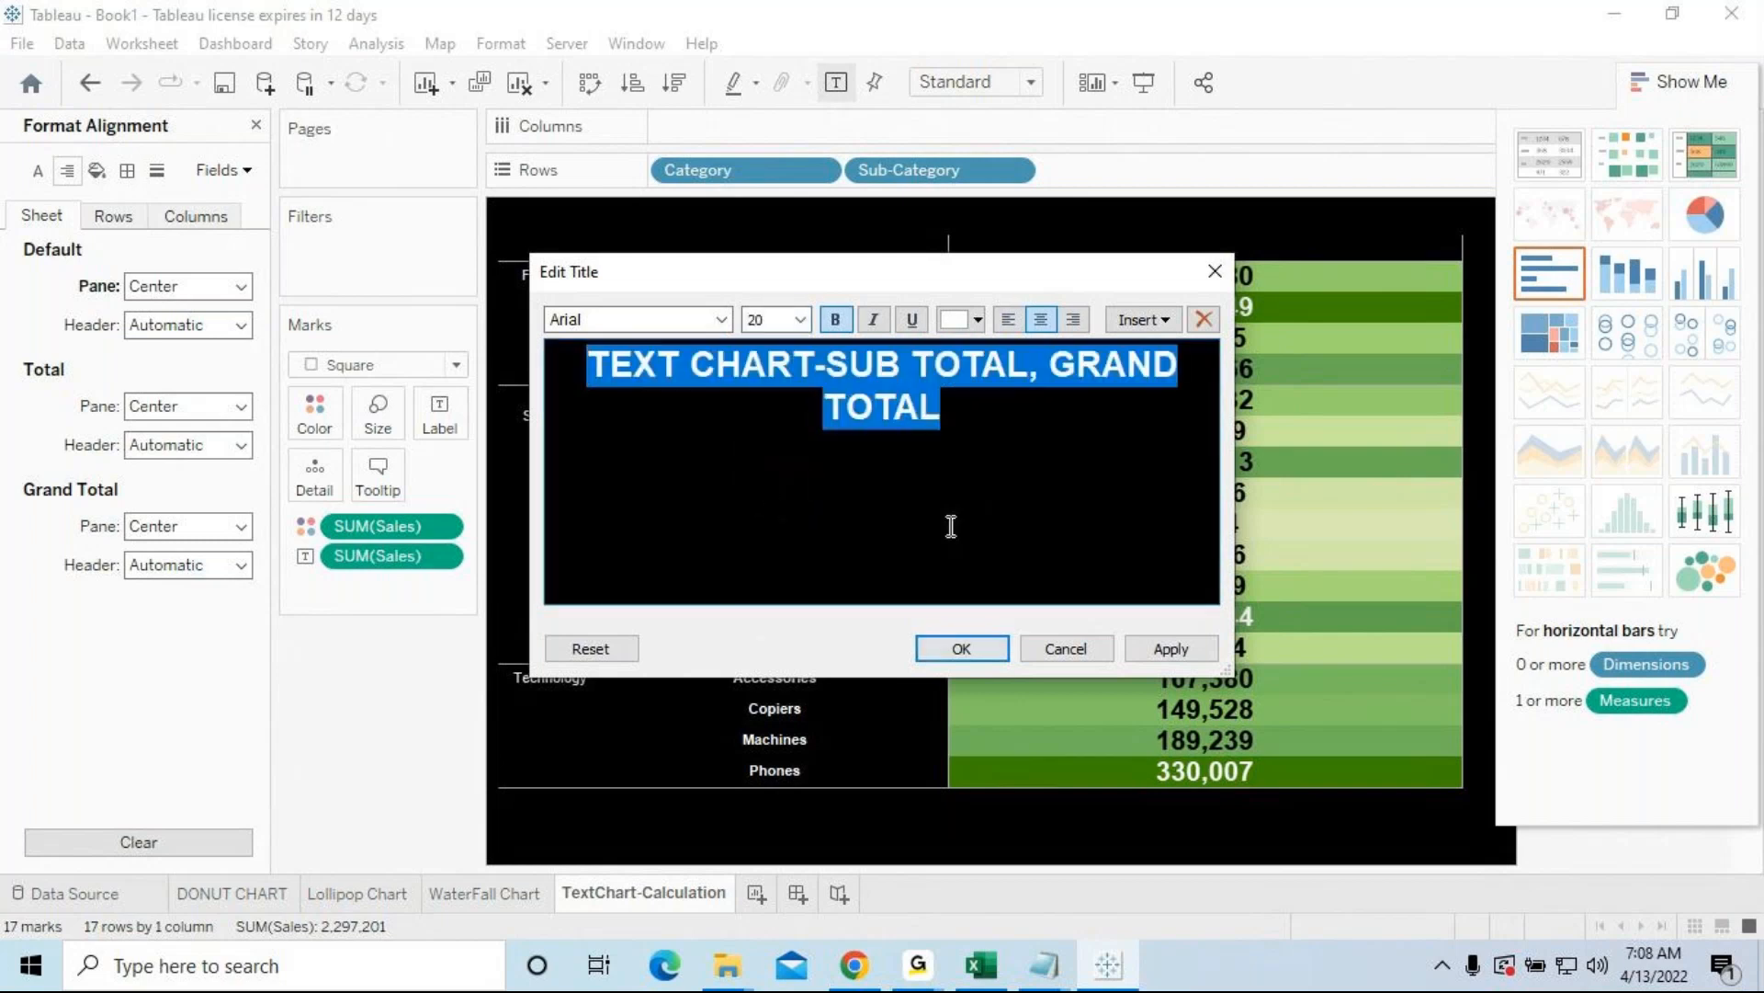
{"action": "left_click", "coordinate": [800, 319]}
{"action": "left_click", "coordinate": [761, 484]}
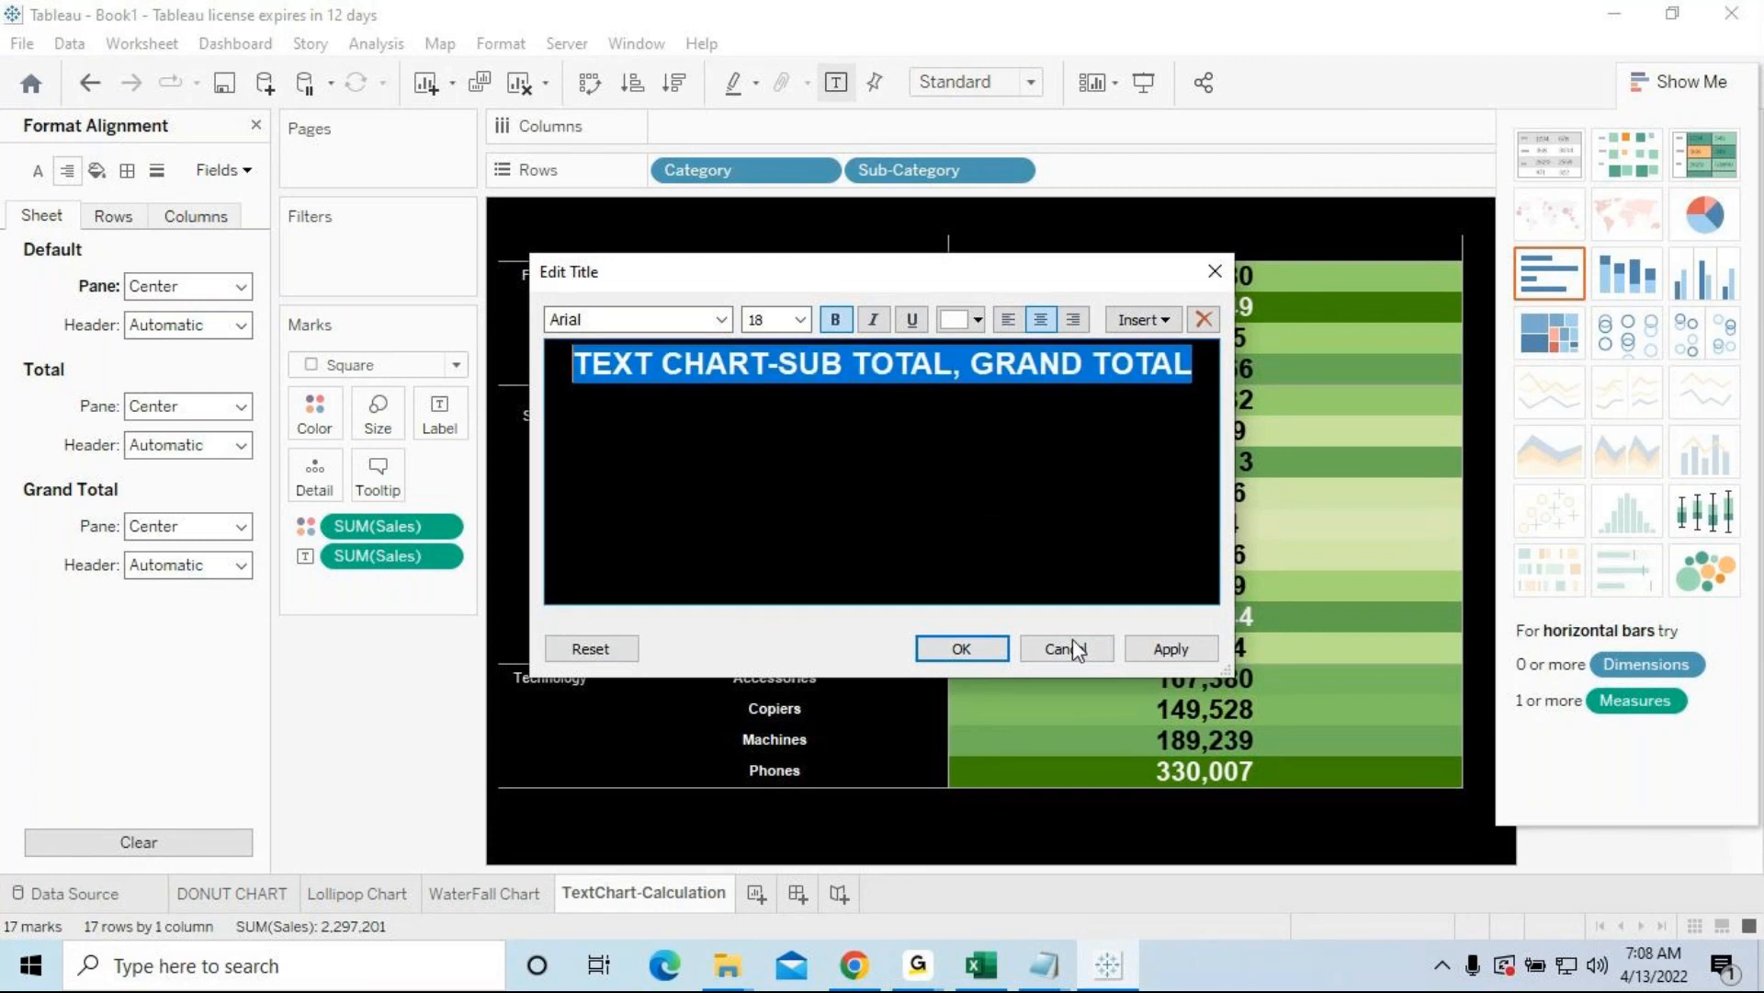
{"action": "left_click", "coordinate": [1167, 648]}
{"action": "left_click", "coordinate": [925, 648]}
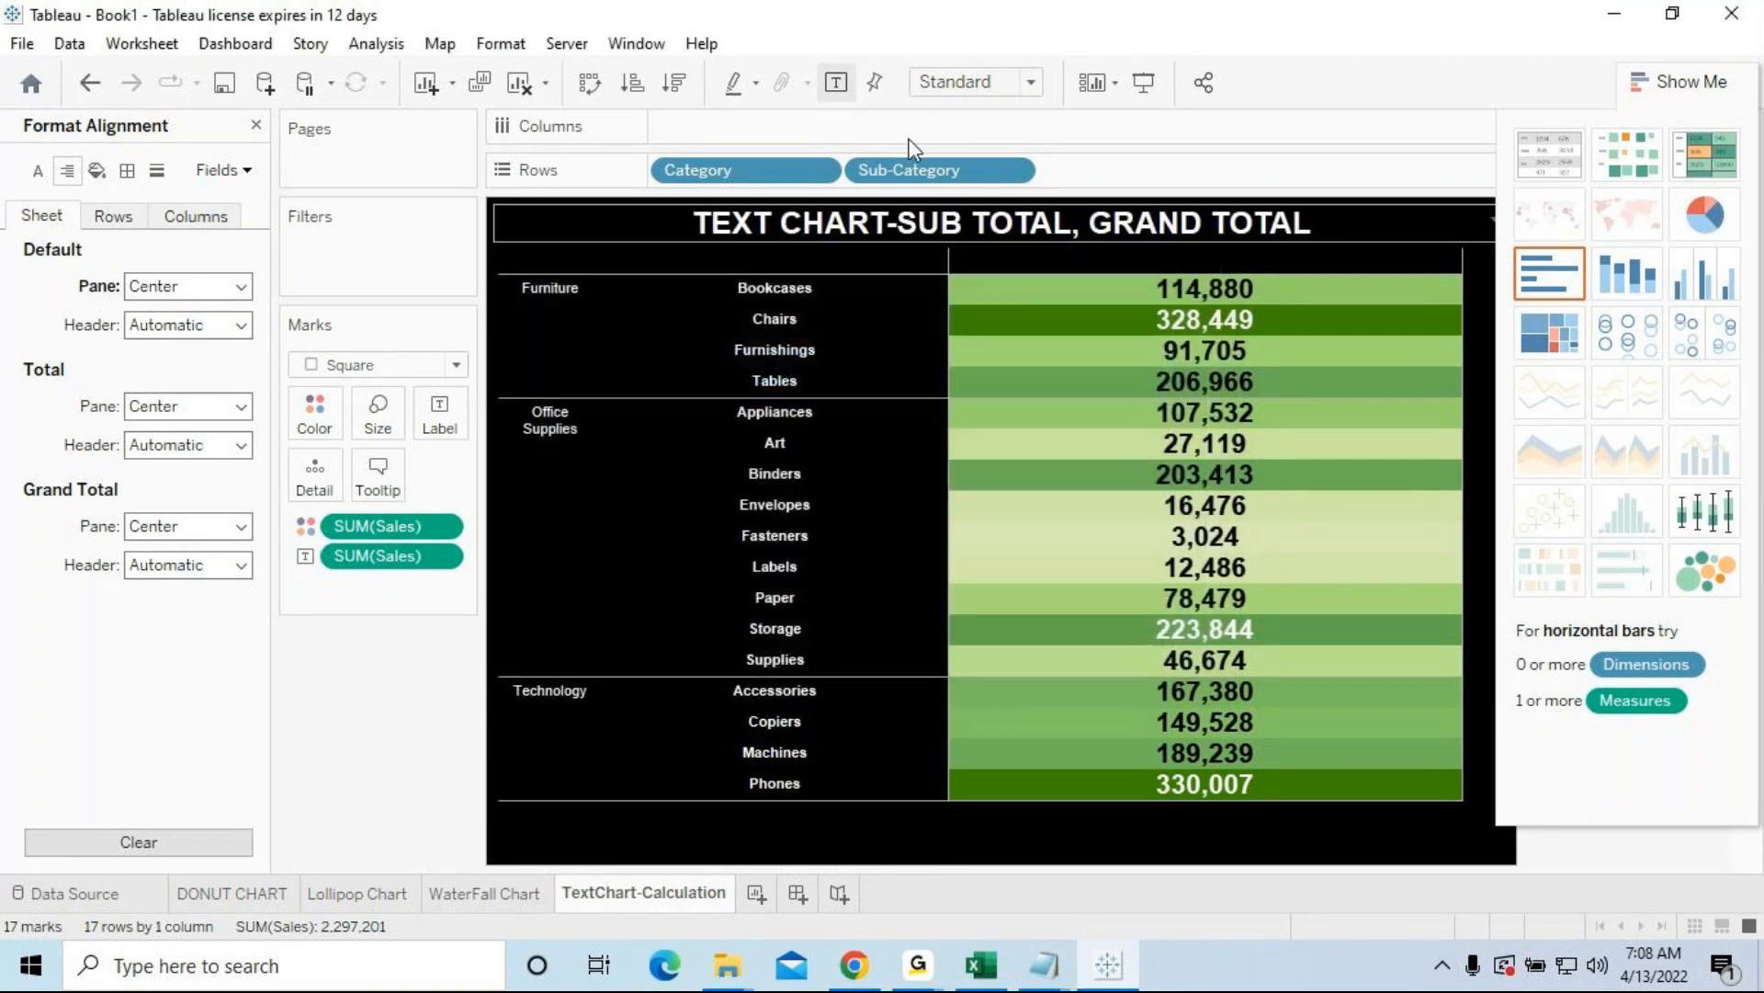
{"action": "left_click", "coordinate": [1147, 84]}
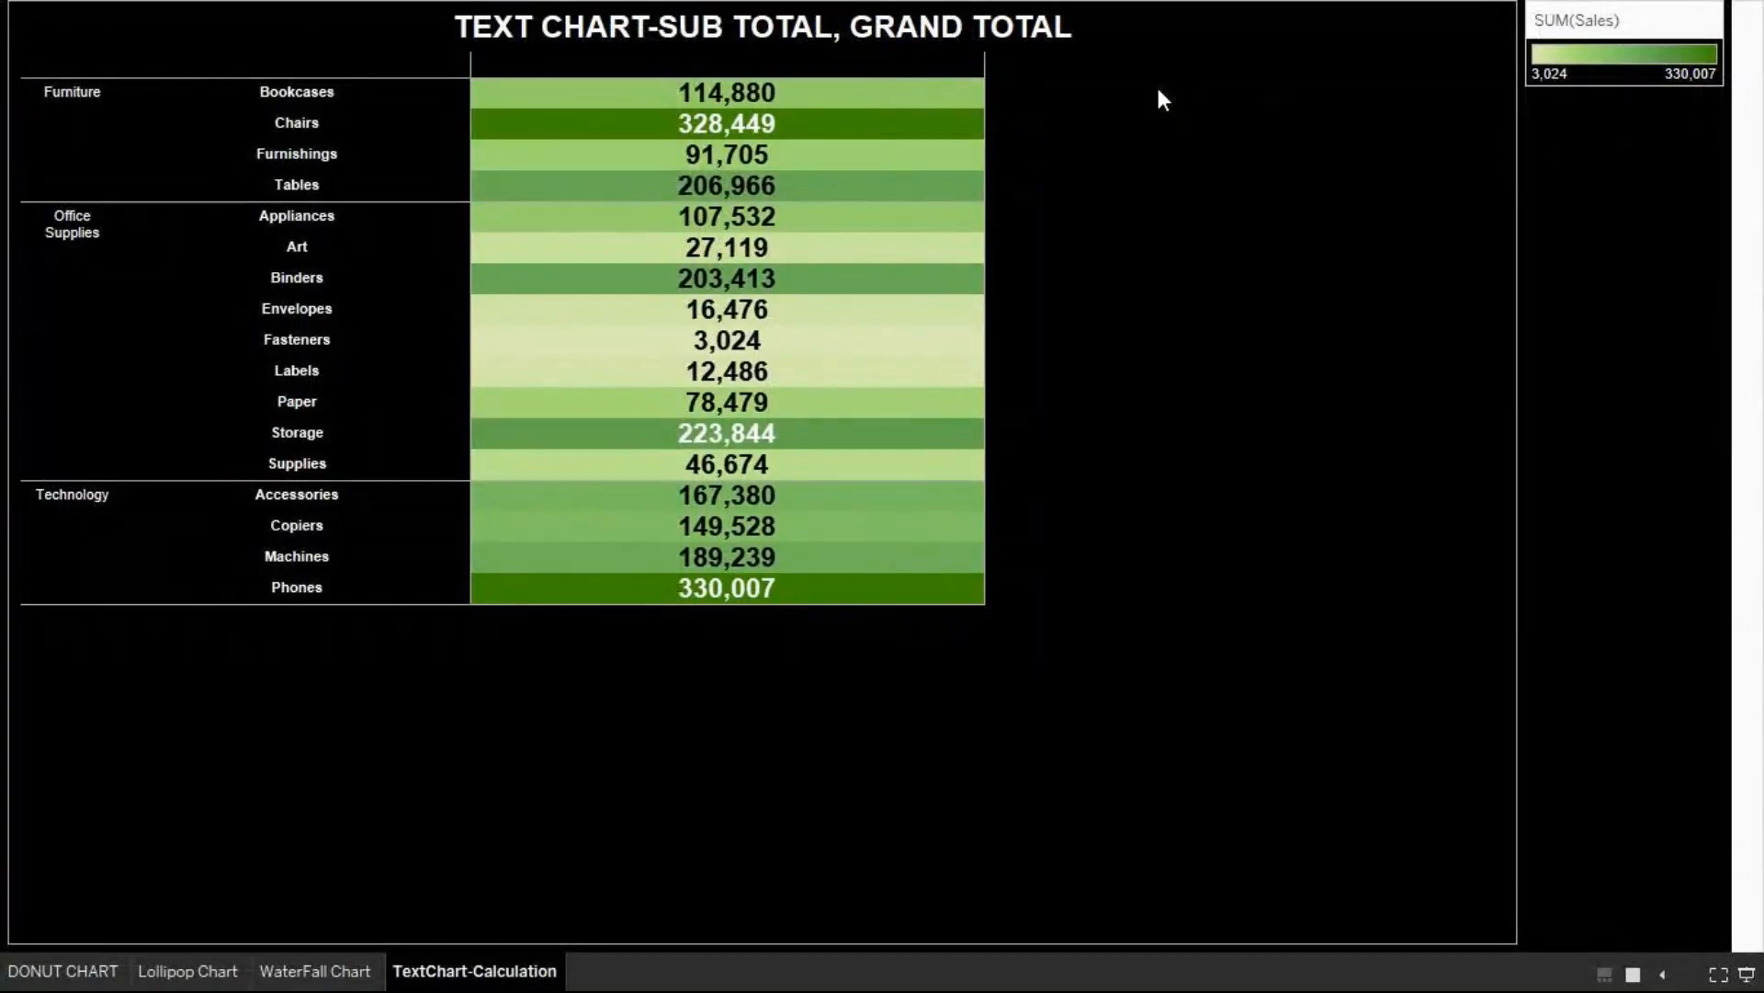
{"action": "key", "text": "Escape"}
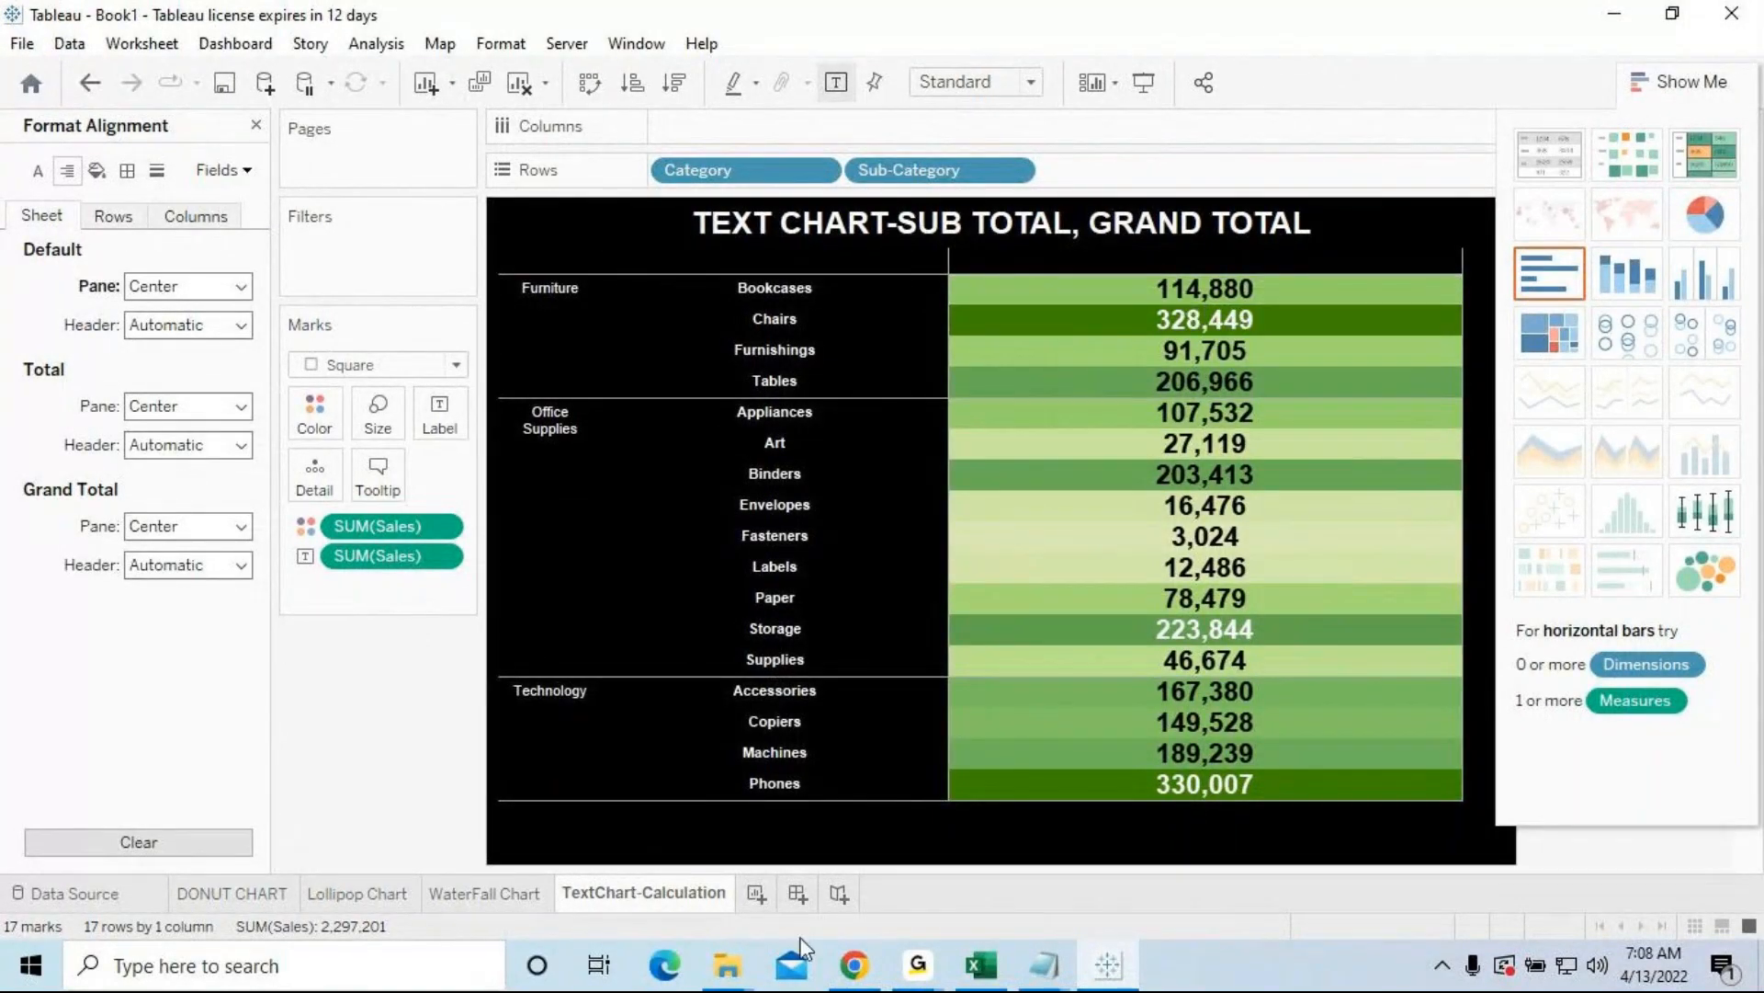
Step: Switch to the Notepad note to review the list of chart types, and return to the Tableau worksheet
{"action": "mouse_move", "coordinate": [1036, 967]}
{"action": "left_click", "coordinate": [1106, 878]}
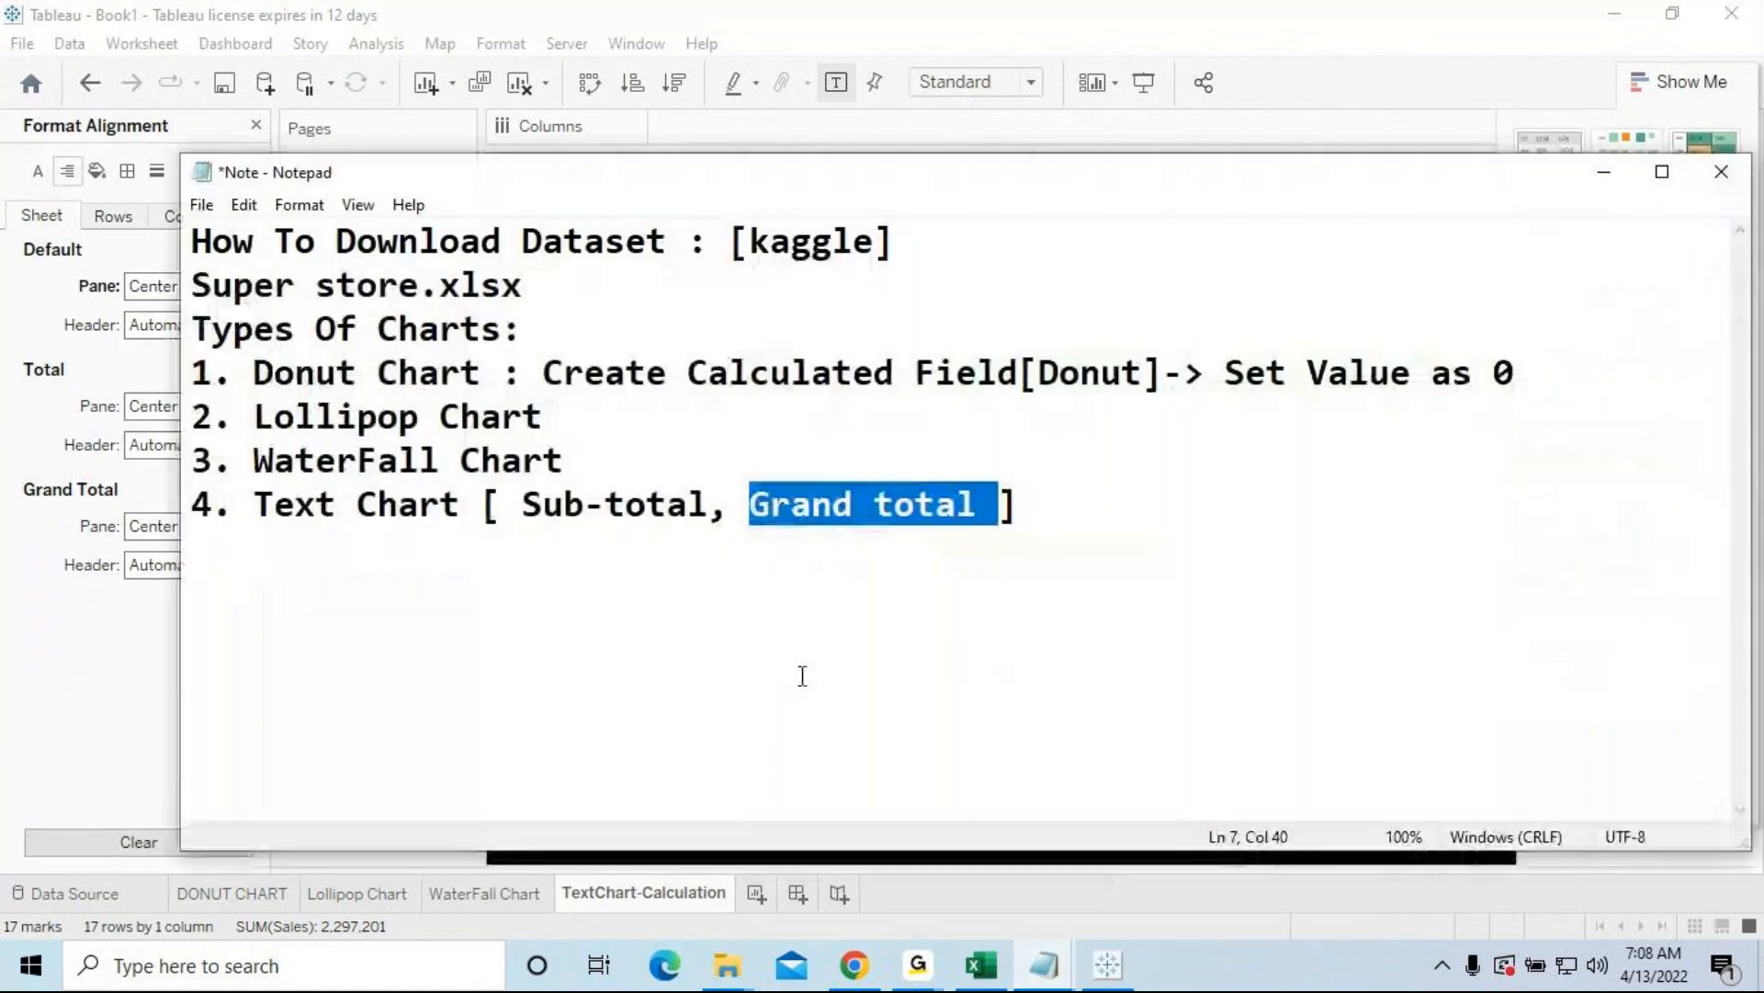
{"action": "left_click", "coordinate": [752, 673]}
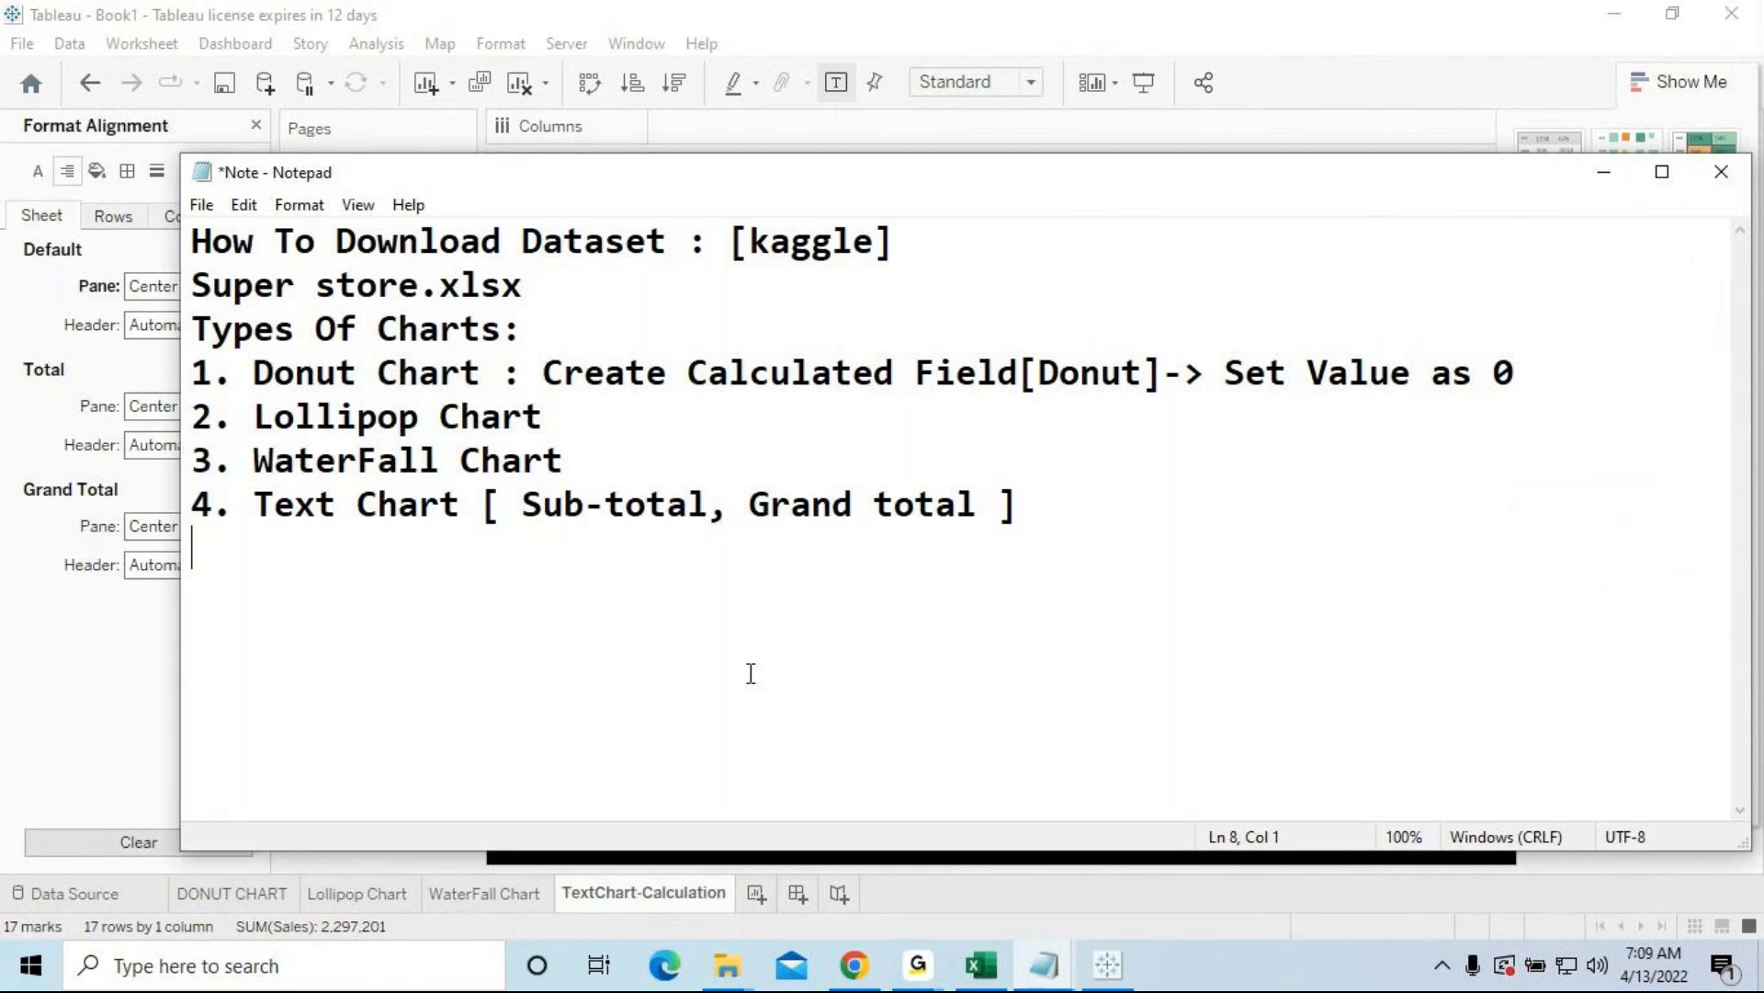
{"action": "left_click", "coordinate": [919, 965]}
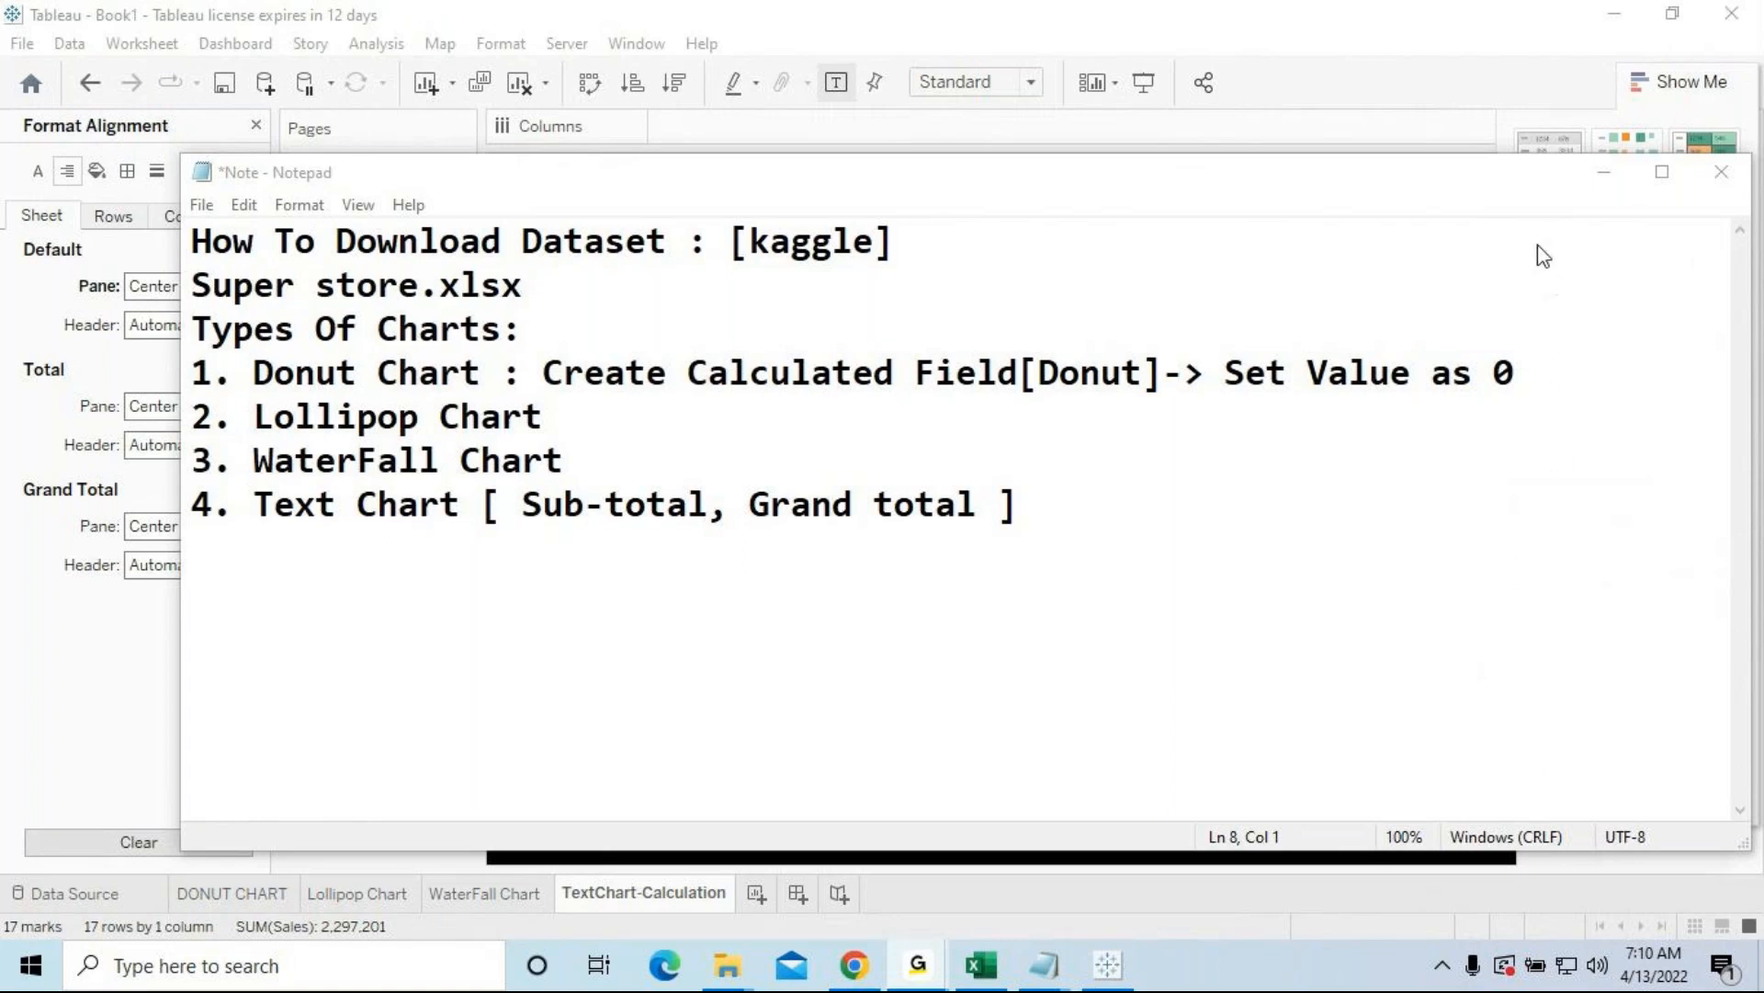
{"action": "left_click", "coordinate": [1609, 25]}
{"action": "left_click", "coordinate": [1603, 176]}
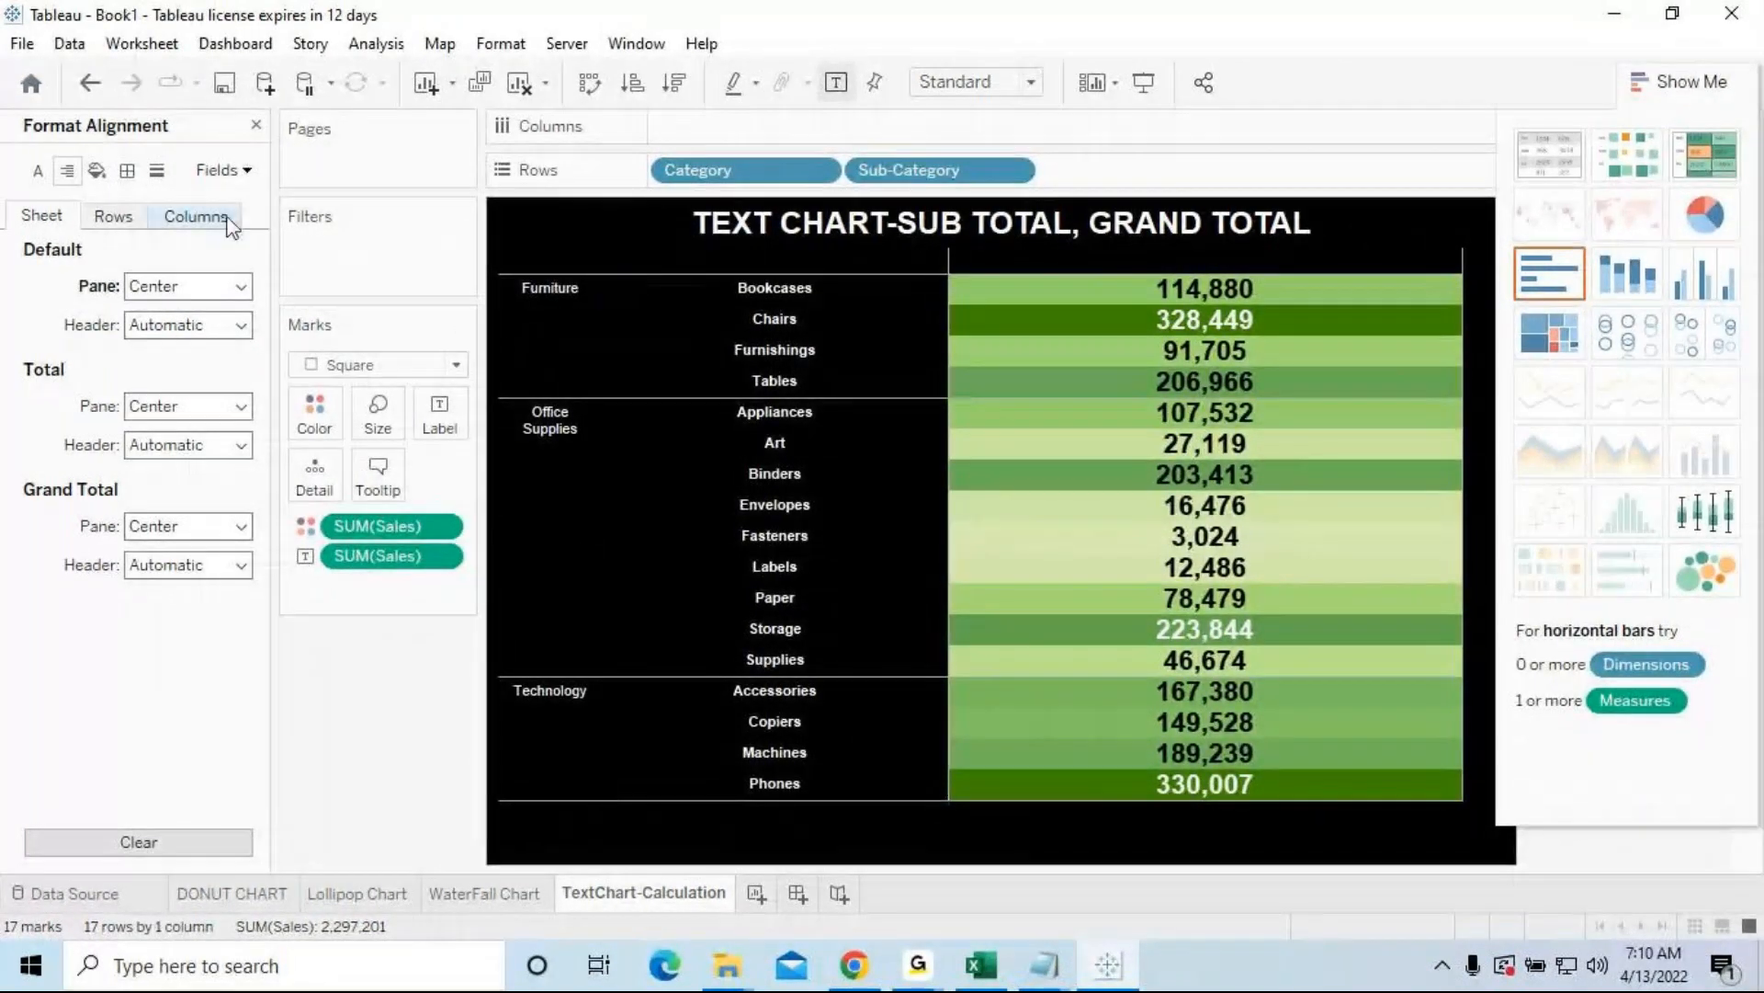
Step: Close the alignment formatting and remove Category, Sub-Category and both SUM(Sales) fields from the view
{"action": "left_click", "coordinate": [256, 126]}
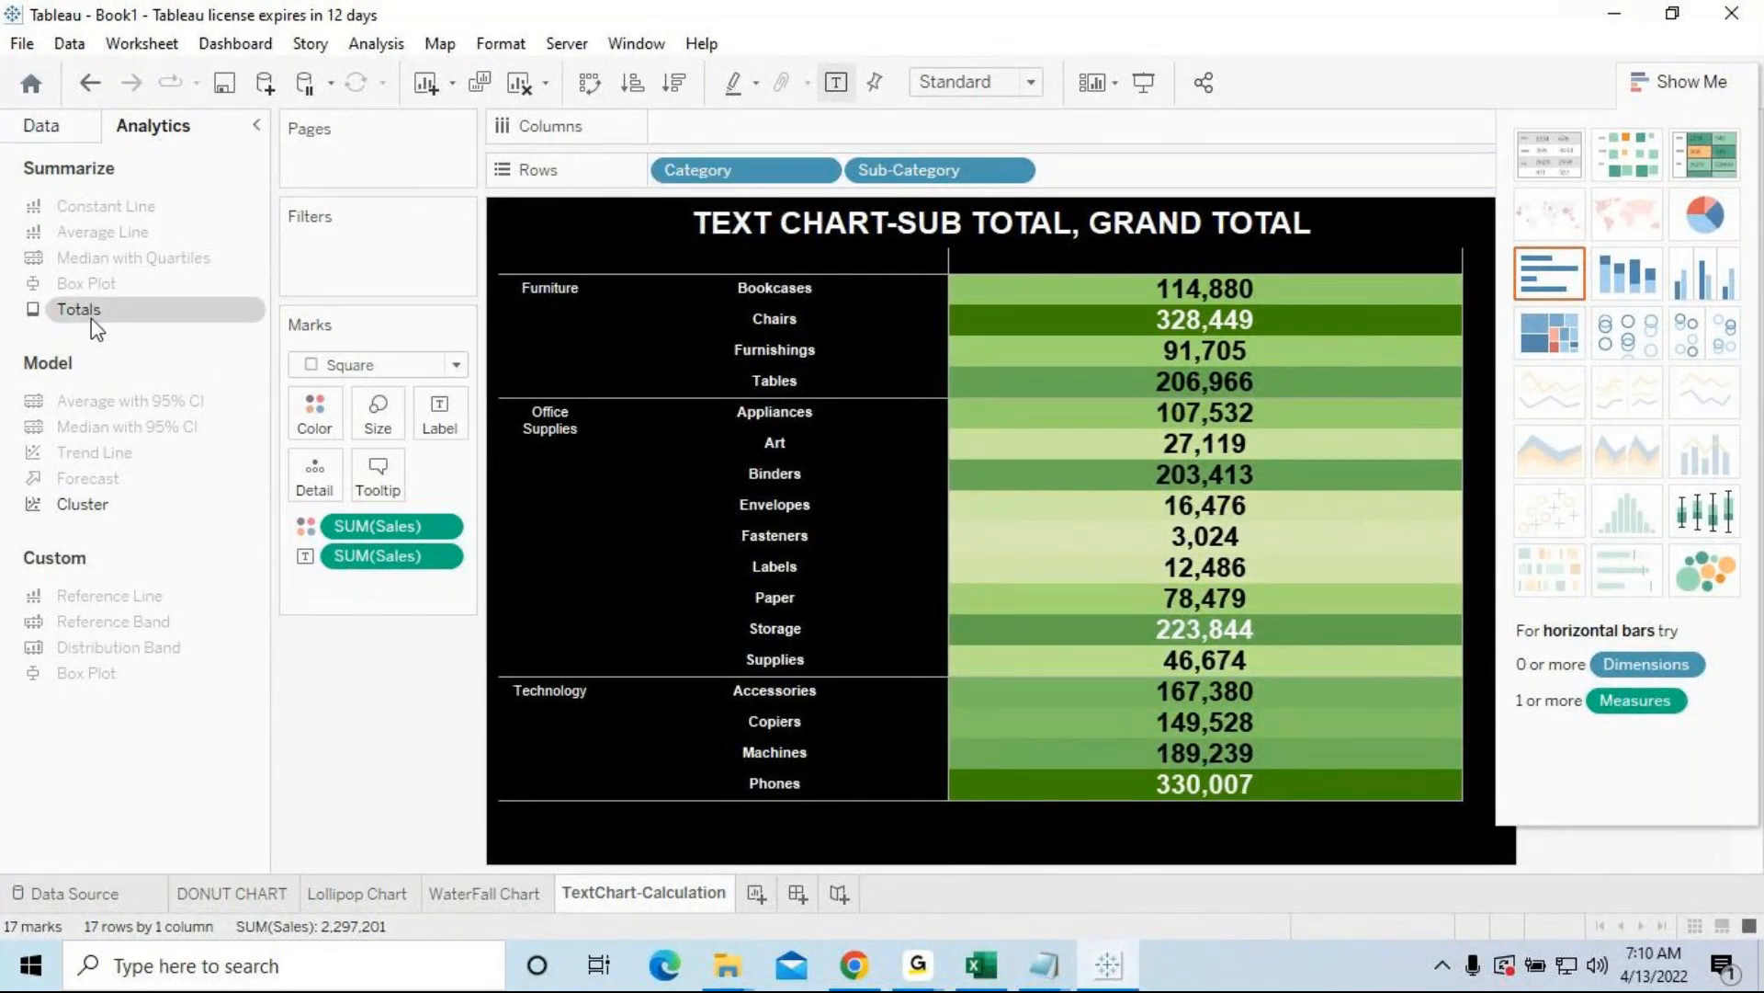
{"action": "left_click_drag", "start_coordinate": [698, 170], "coordinate": [671, 230]}
{"action": "left_click_drag", "start_coordinate": [809, 170], "coordinate": [369, 749]}
{"action": "left_click_drag", "start_coordinate": [386, 543], "coordinate": [394, 741]}
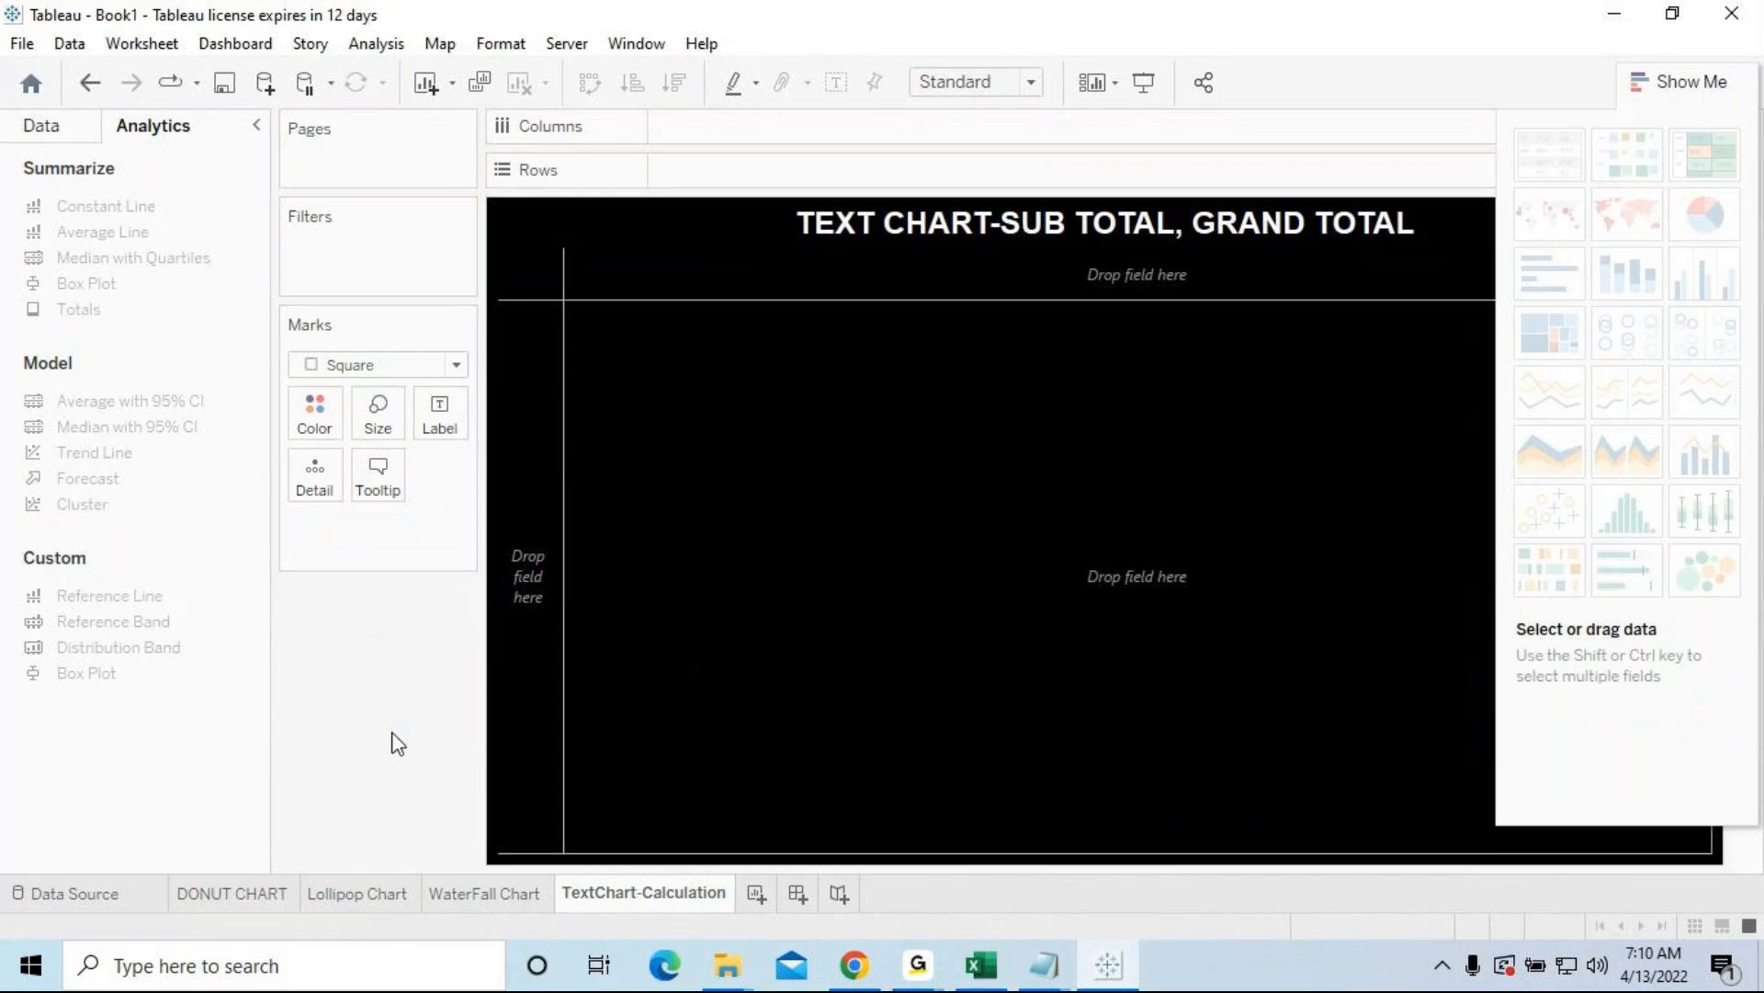
Step: Place Category and Sub-Category on Columns and Sales on Rows, and convert the view through a text table into a highlight table
{"action": "left_click", "coordinate": [51, 134]}
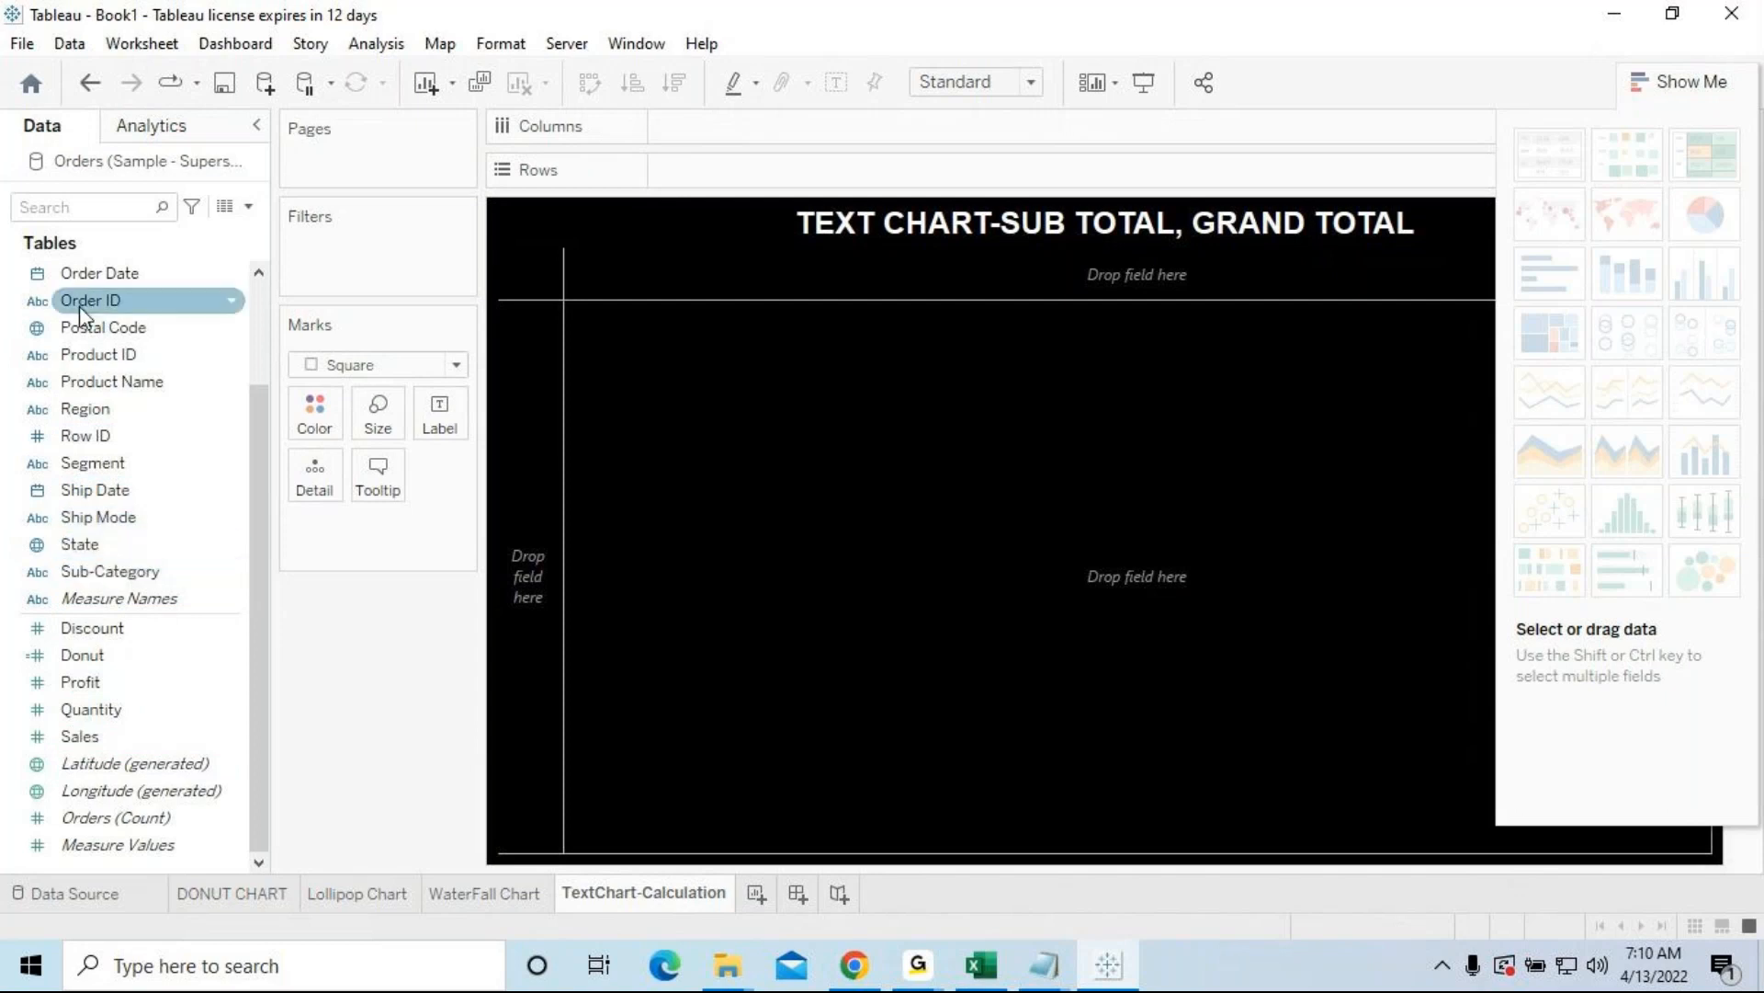
{"action": "scroll", "coordinate": [88, 381], "scroll_direction": "up", "scroll_amount": 3}
{"action": "left_click_drag", "start_coordinate": [96, 274], "coordinate": [706, 129]}
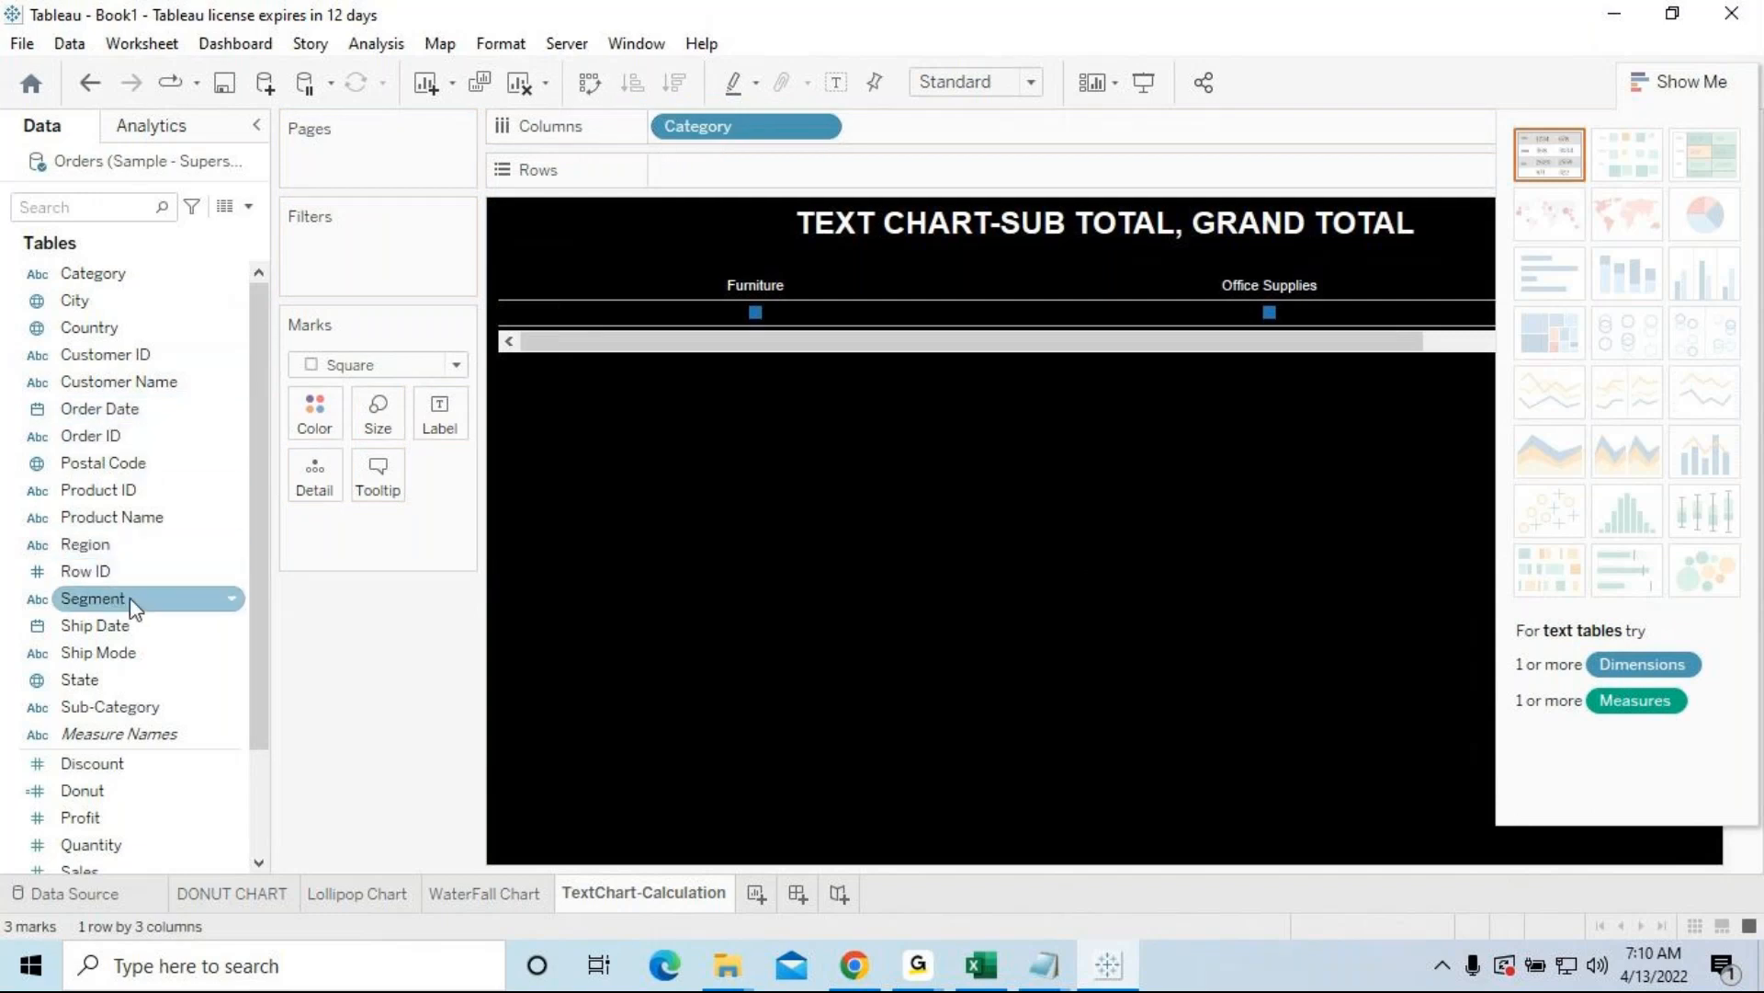
{"action": "left_click_drag", "start_coordinate": [142, 707], "coordinate": [942, 142]}
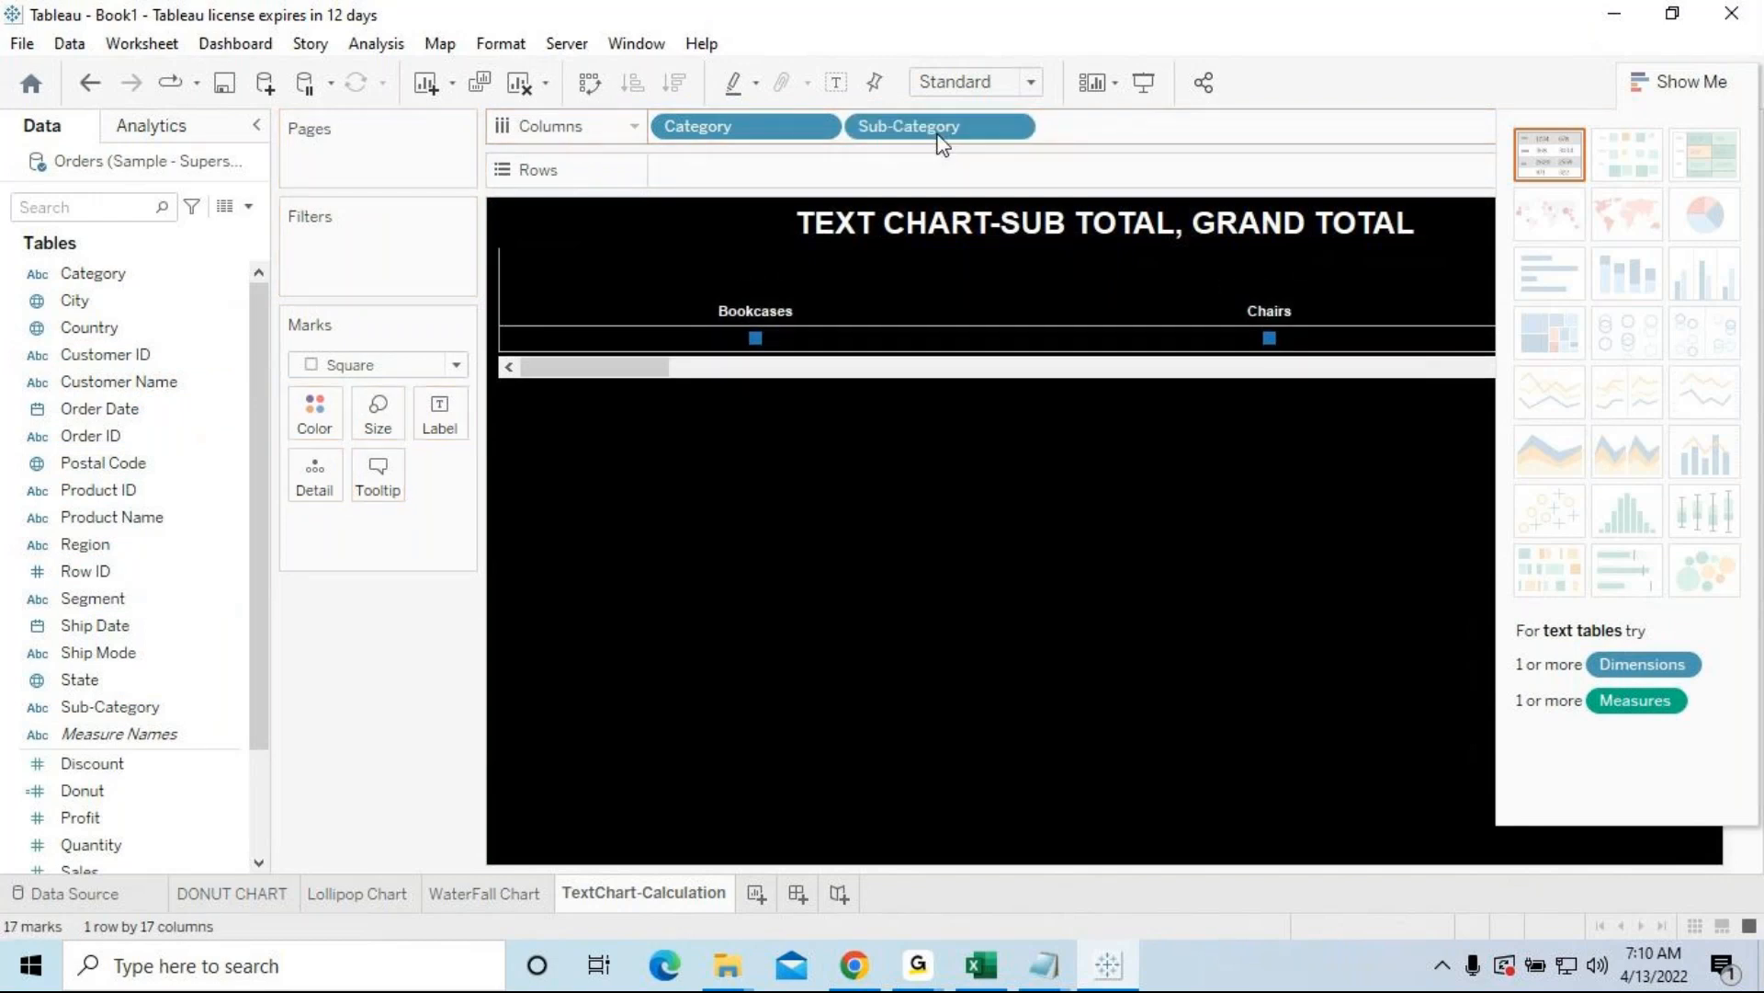
{"action": "scroll", "coordinate": [92, 713], "scroll_direction": "down", "scroll_amount": 2}
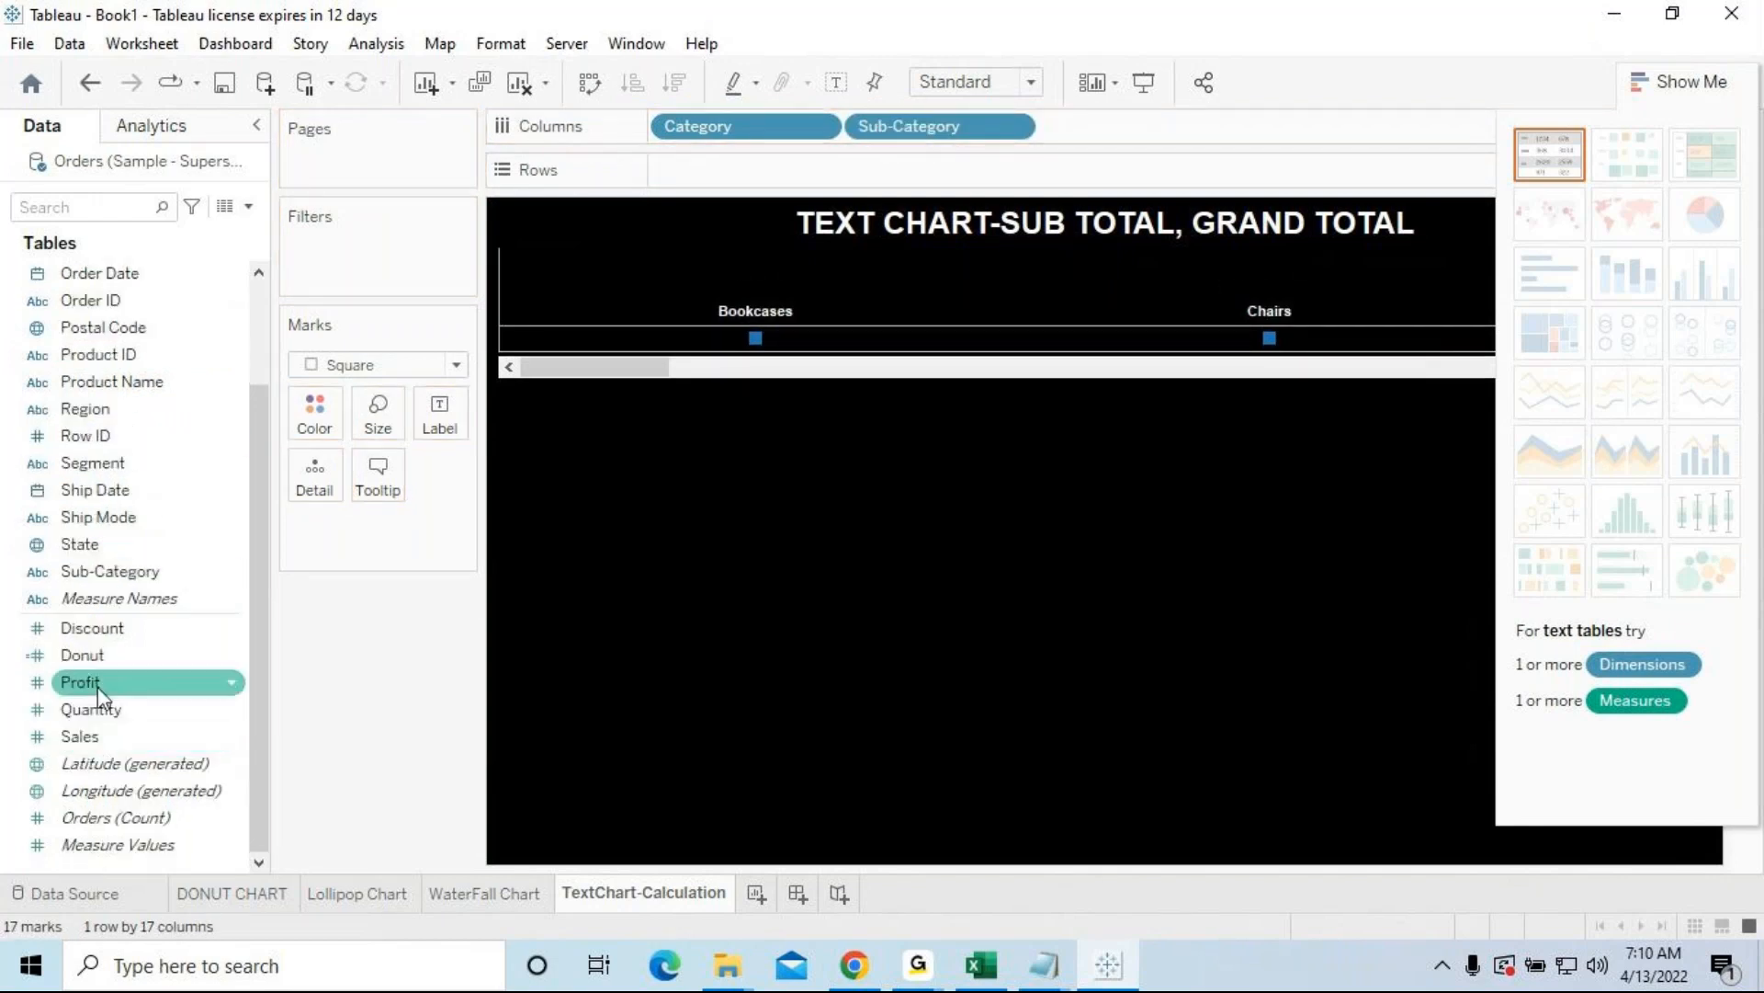
{"action": "left_click_drag", "start_coordinate": [92, 736], "coordinate": [715, 171]}
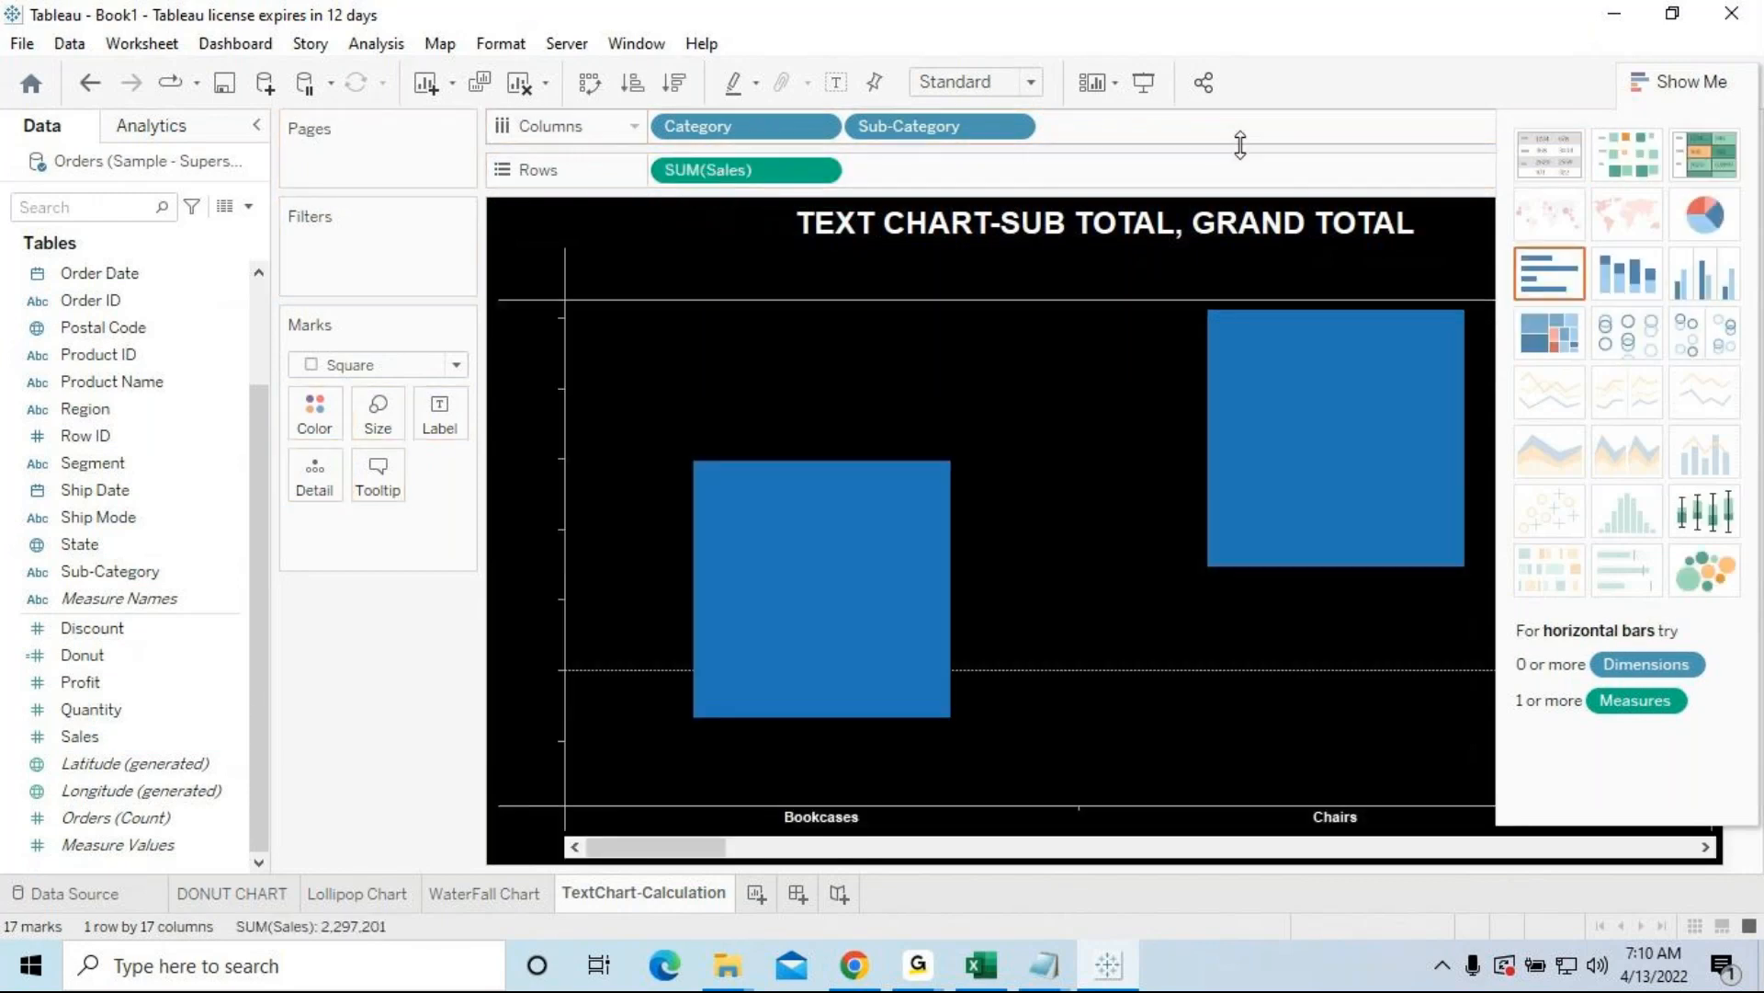
{"action": "left_click", "coordinate": [1545, 171]}
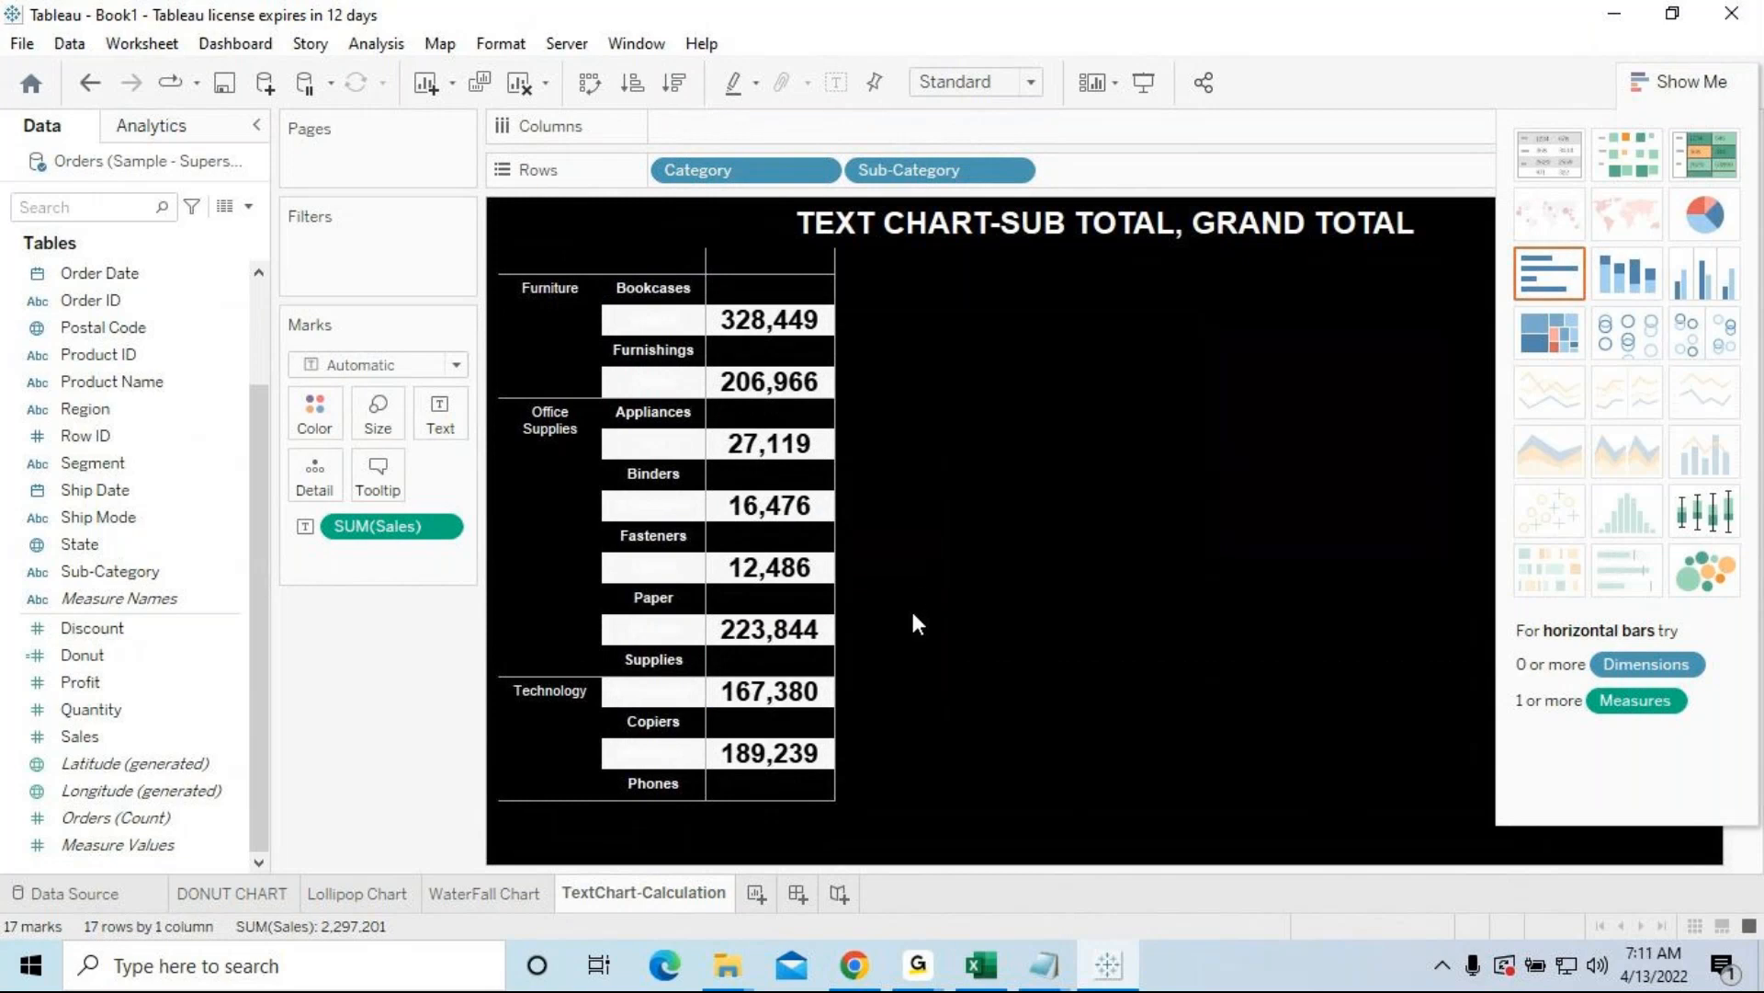
{"action": "left_click", "coordinate": [1705, 172]}
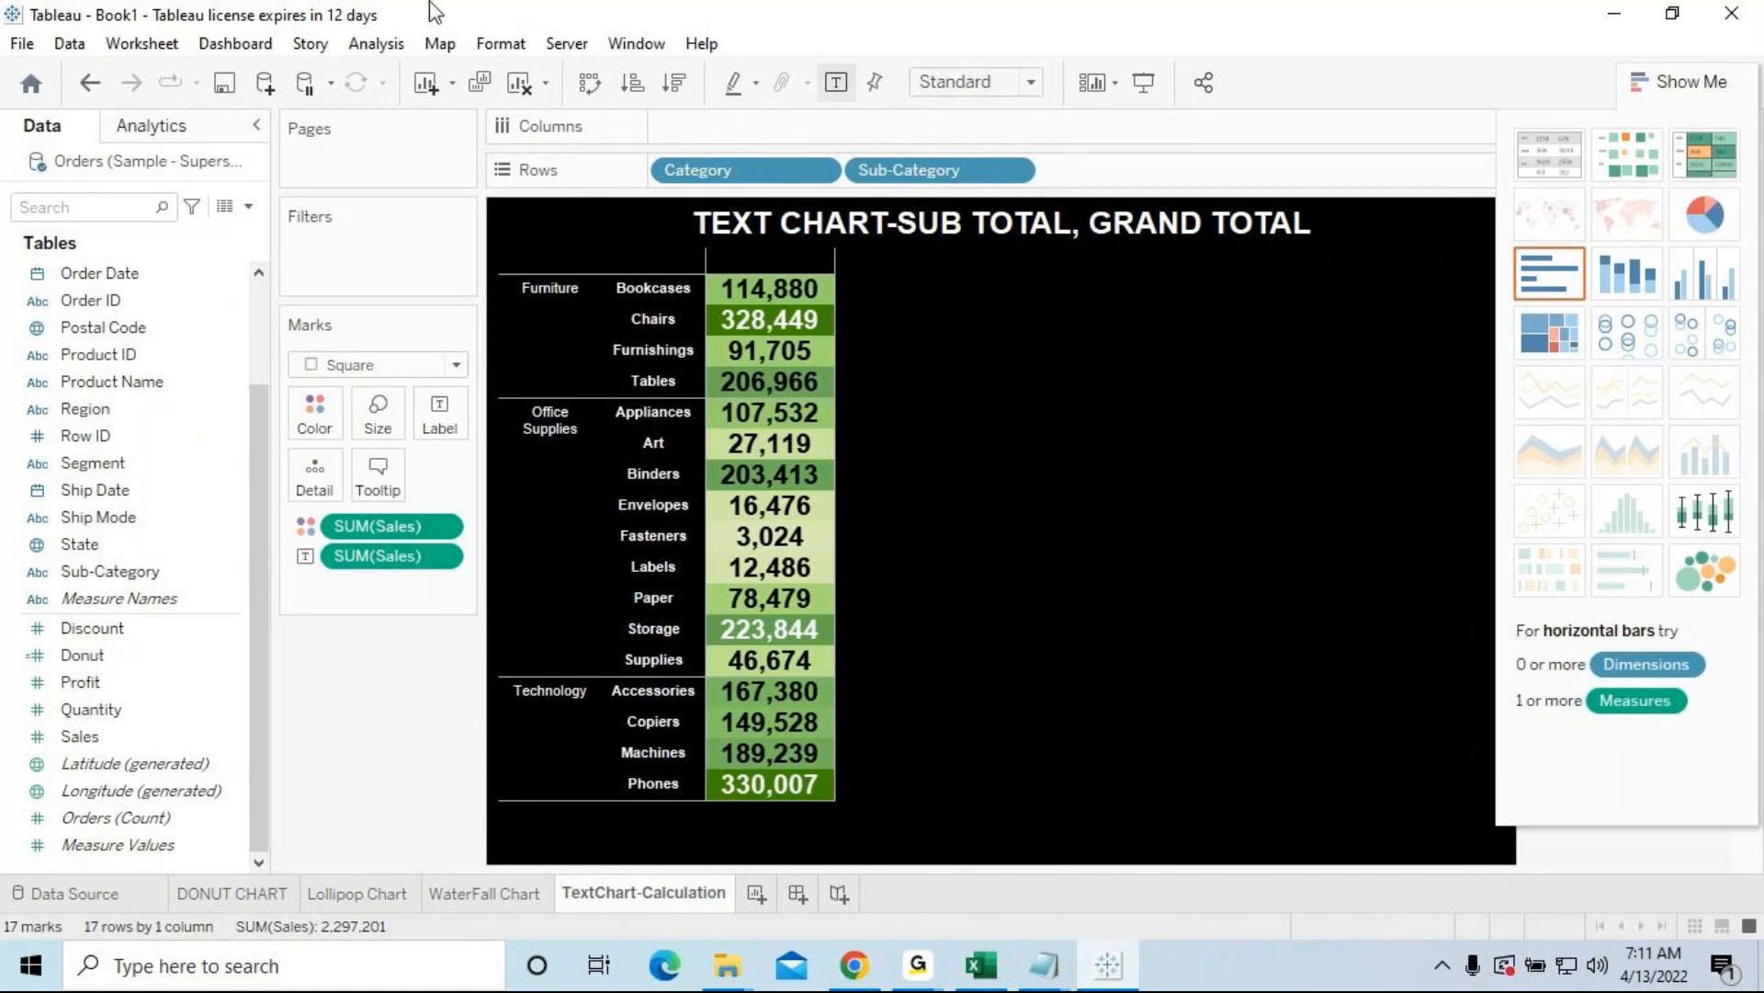
Step: Add subtotals for each category to the highlight table and inspect the Furniture total row
{"action": "left_click", "coordinate": [156, 128]}
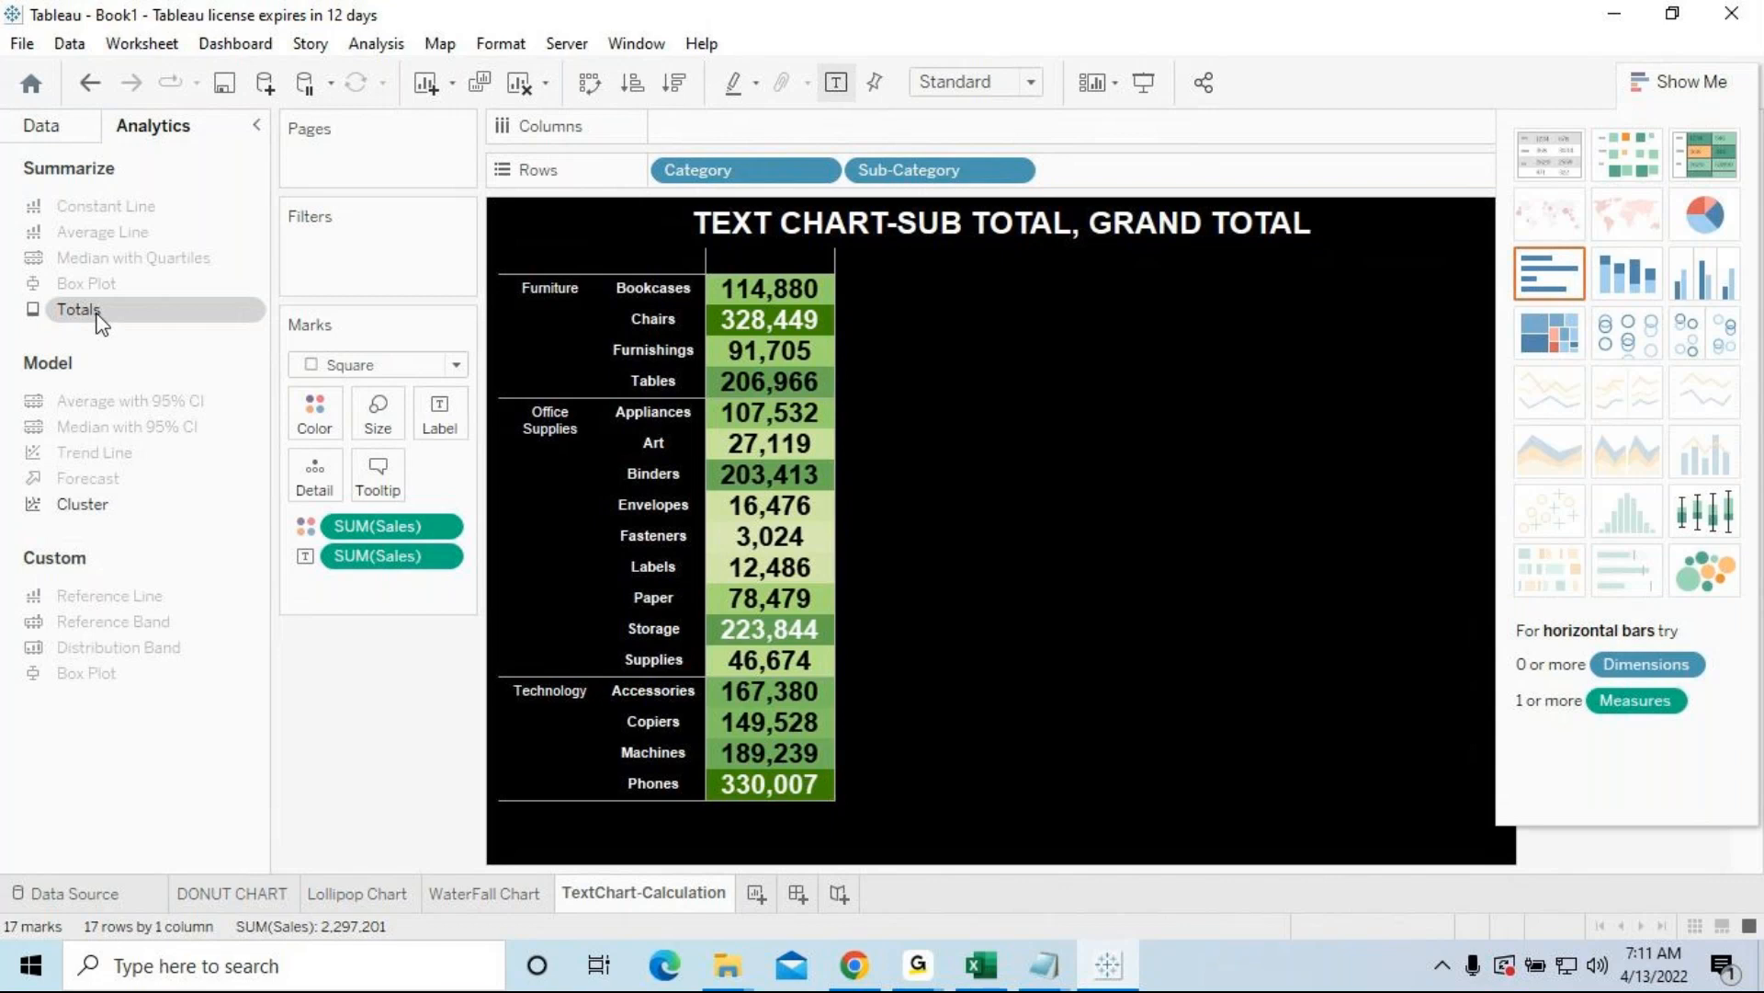
{"action": "left_click_drag", "start_coordinate": [99, 312], "coordinate": [750, 313]}
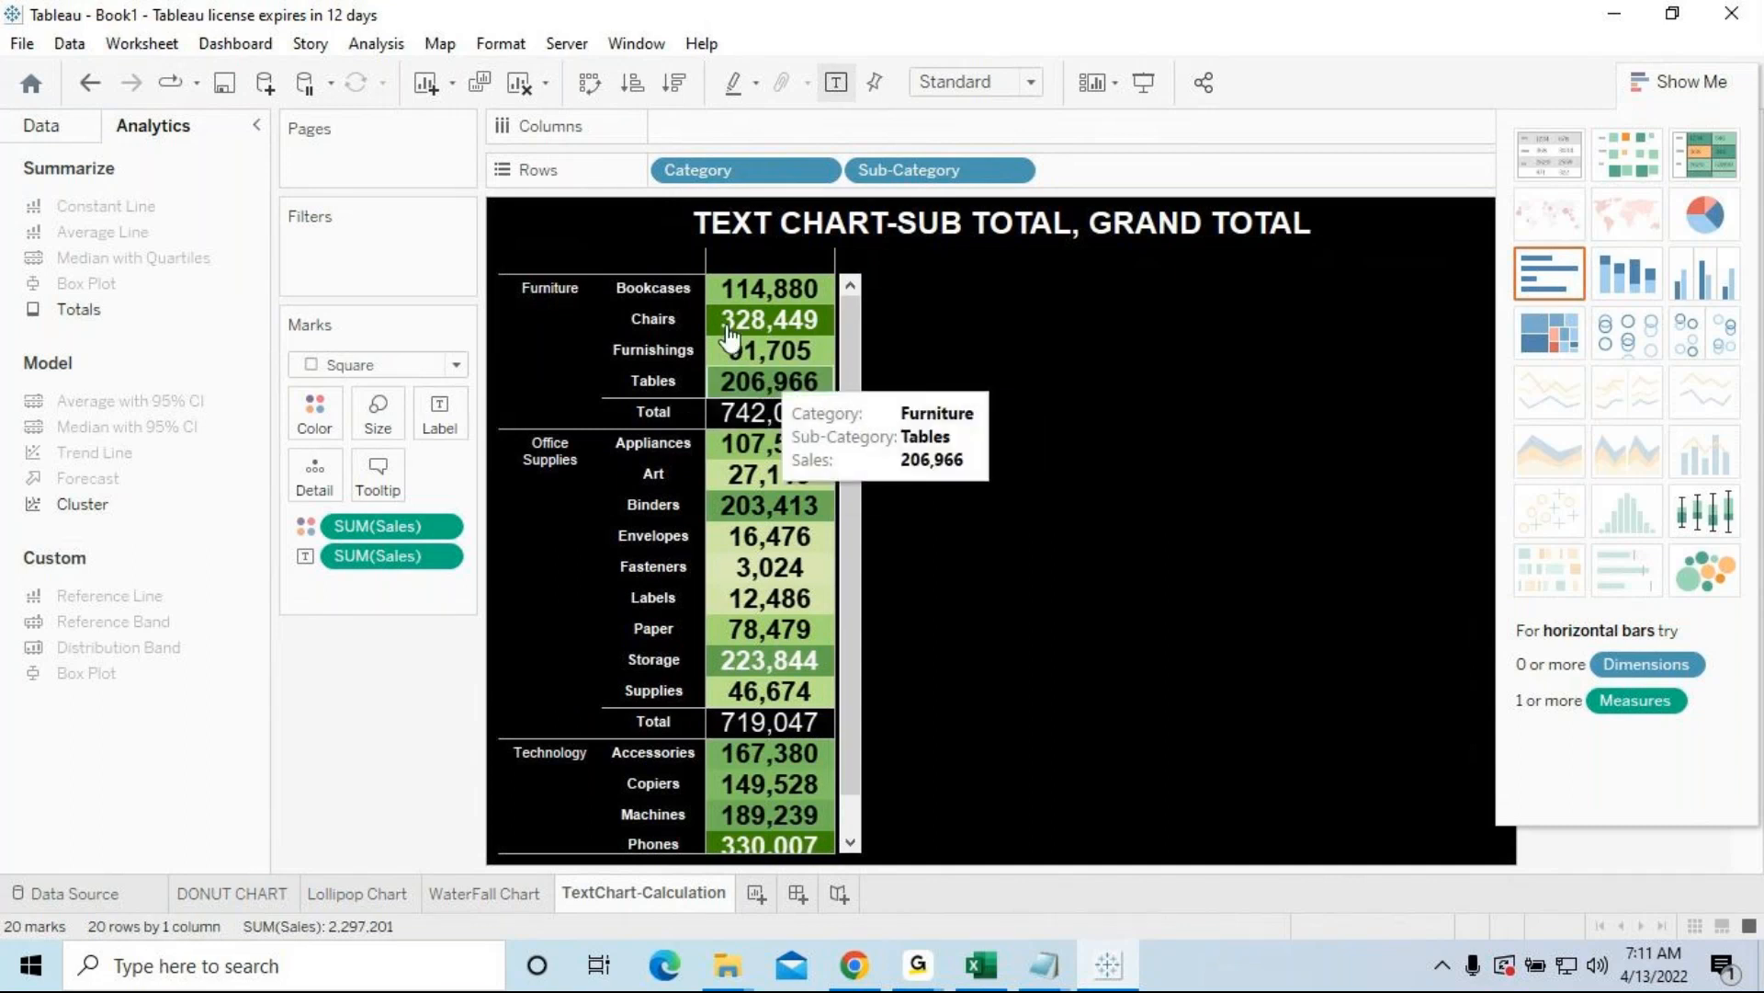
{"action": "left_click", "coordinate": [664, 415]}
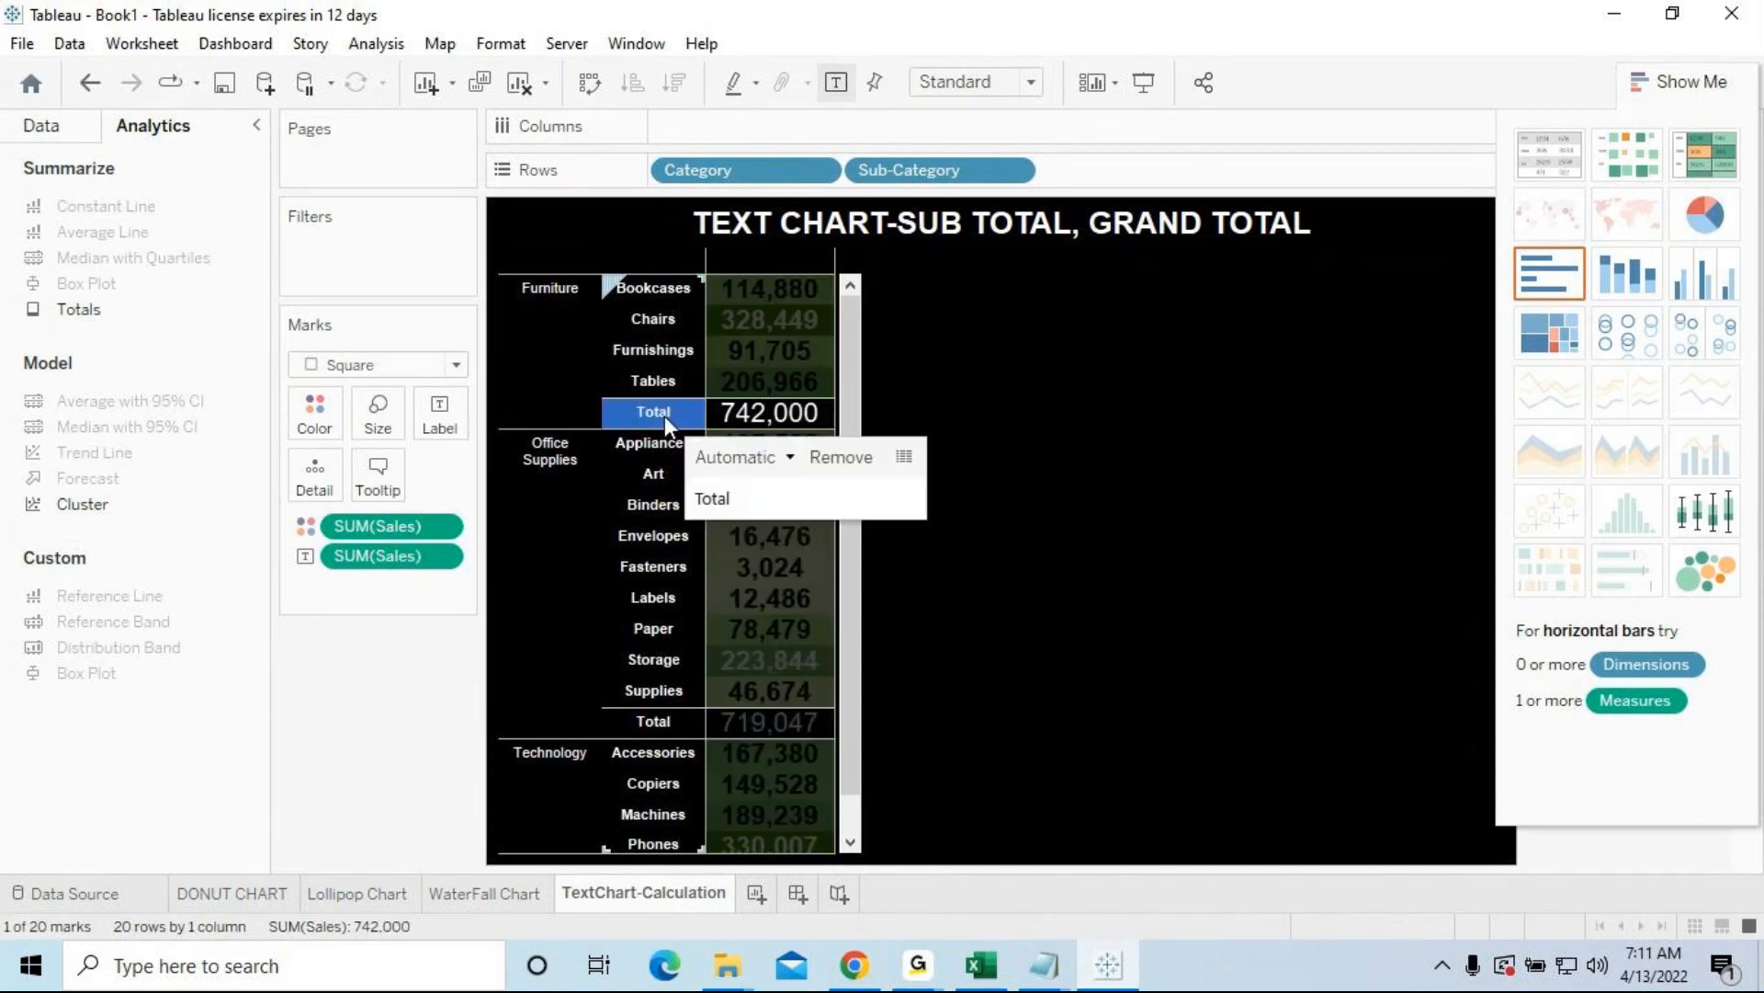
{"action": "left_click", "coordinate": [782, 411]}
{"action": "left_click", "coordinate": [961, 320]}
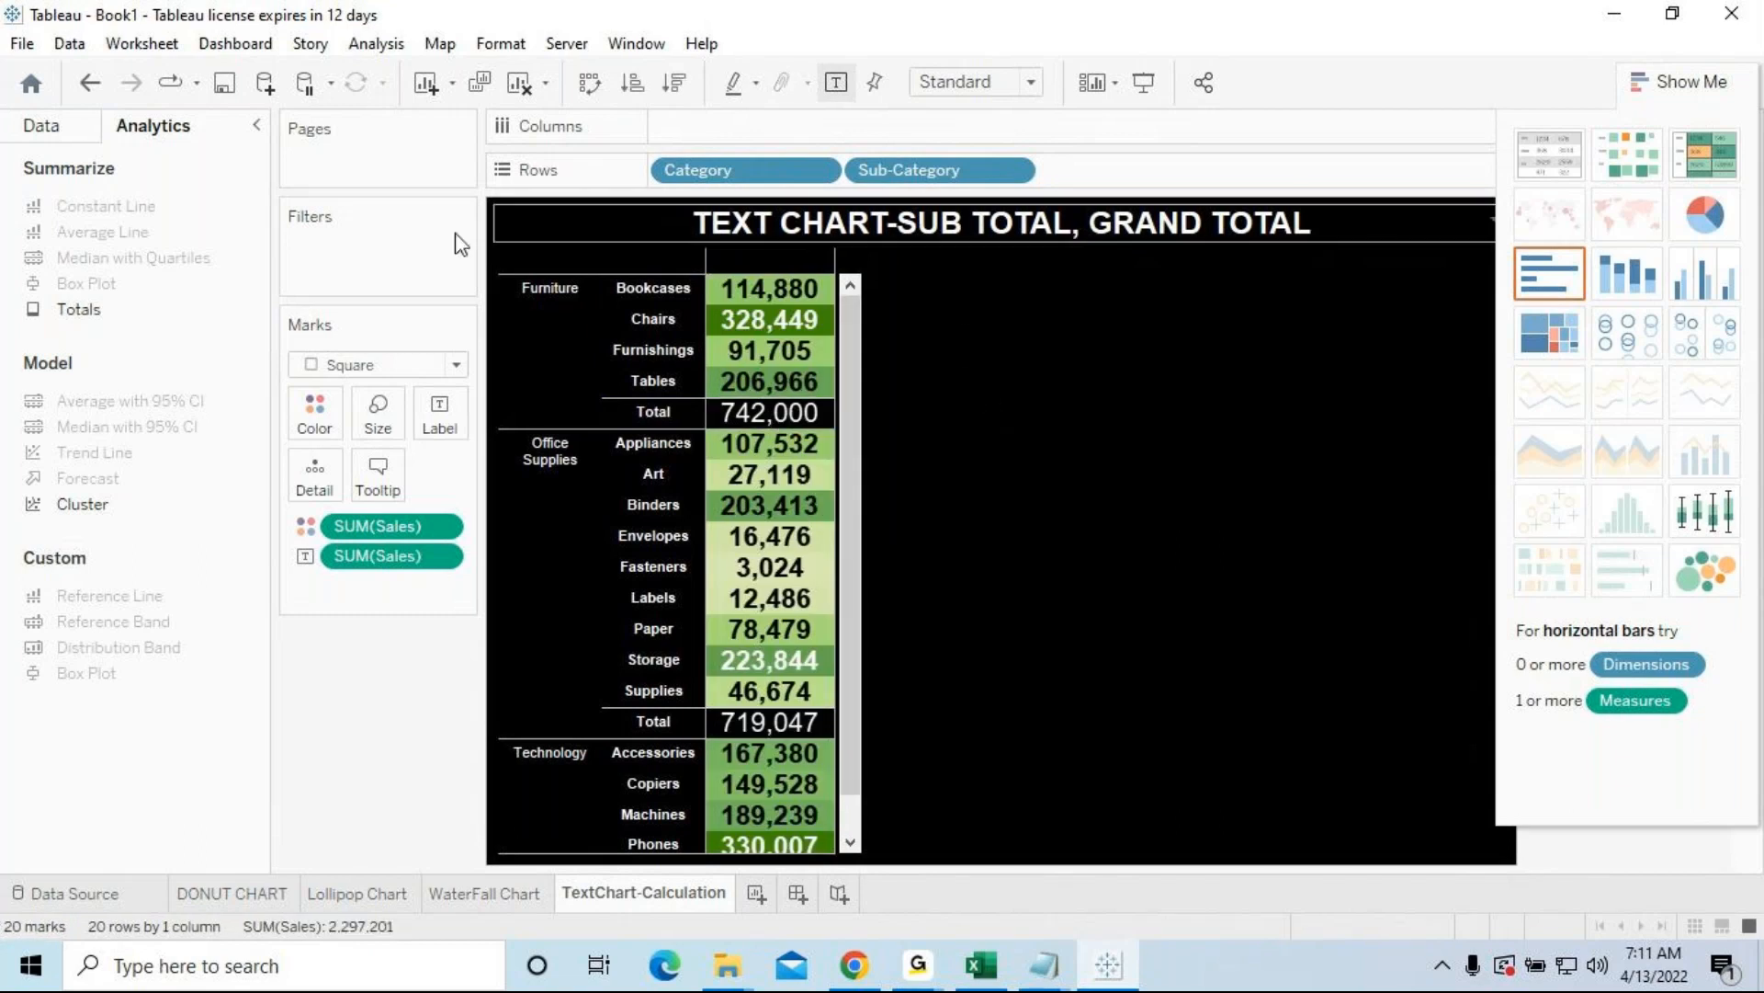
Step: Add column grand totals to the highlight table, select the grand total value and preview the sheet in presentation mode
{"action": "left_click_drag", "start_coordinate": [91, 312], "coordinate": [958, 658]}
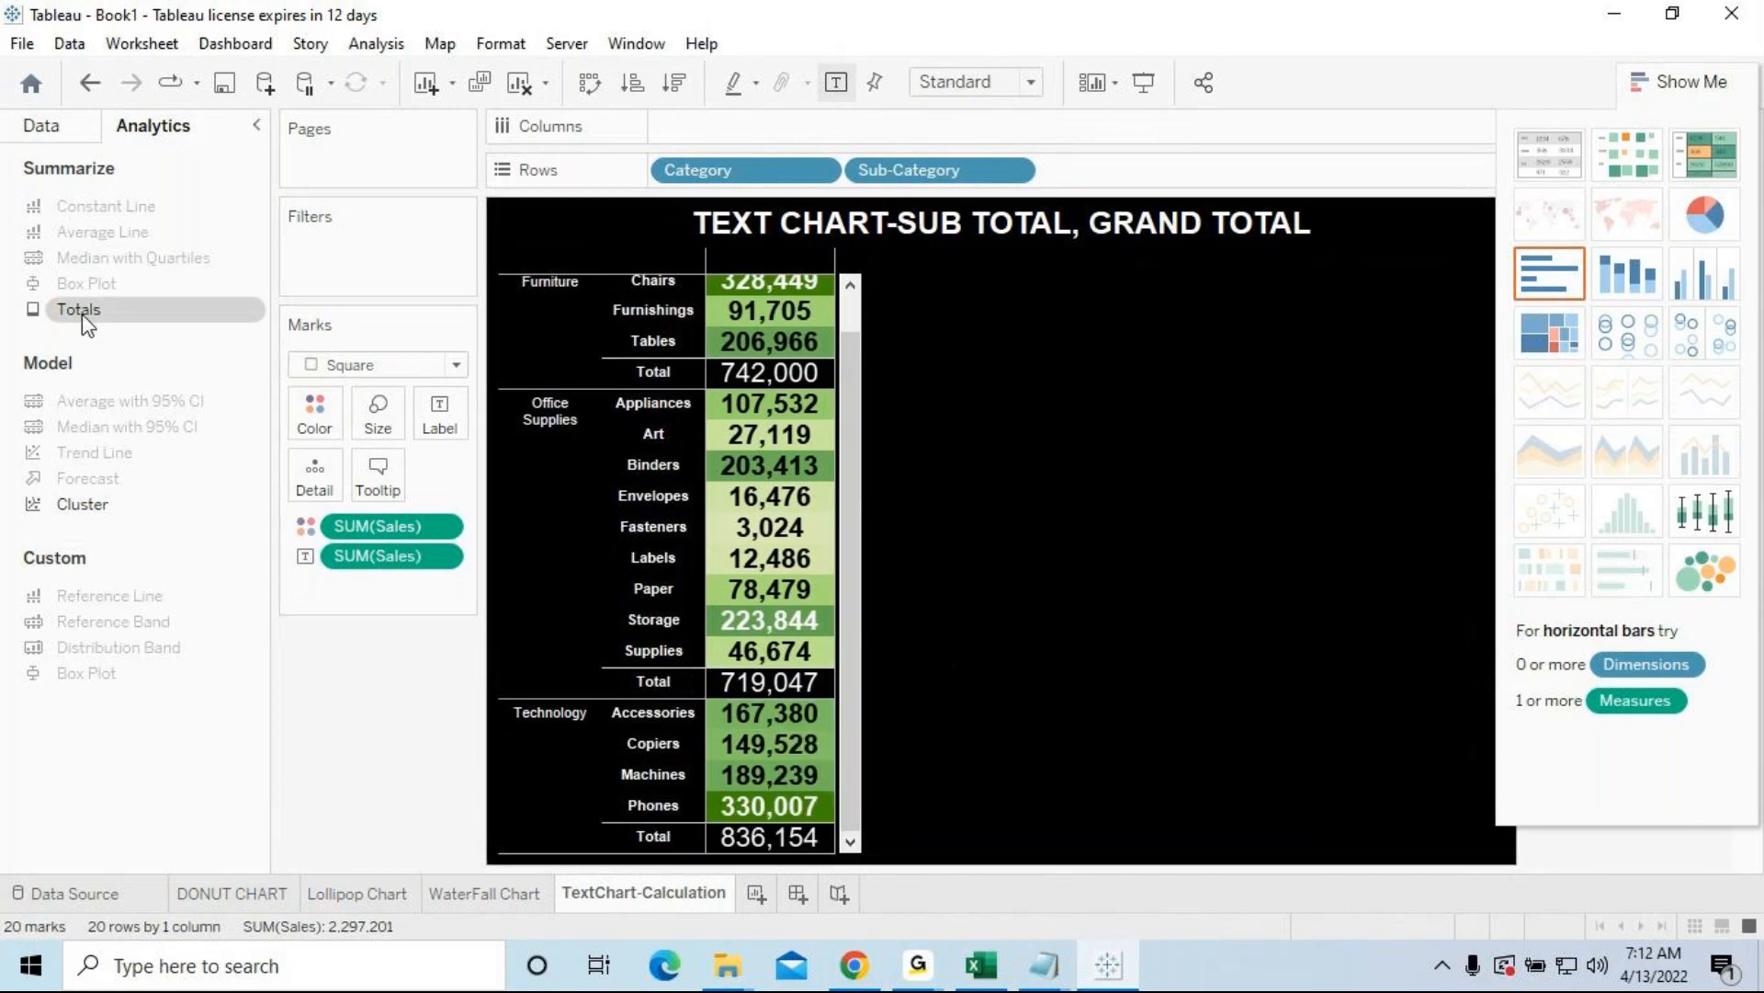
{"action": "left_click_drag", "start_coordinate": [87, 323], "coordinate": [889, 317]}
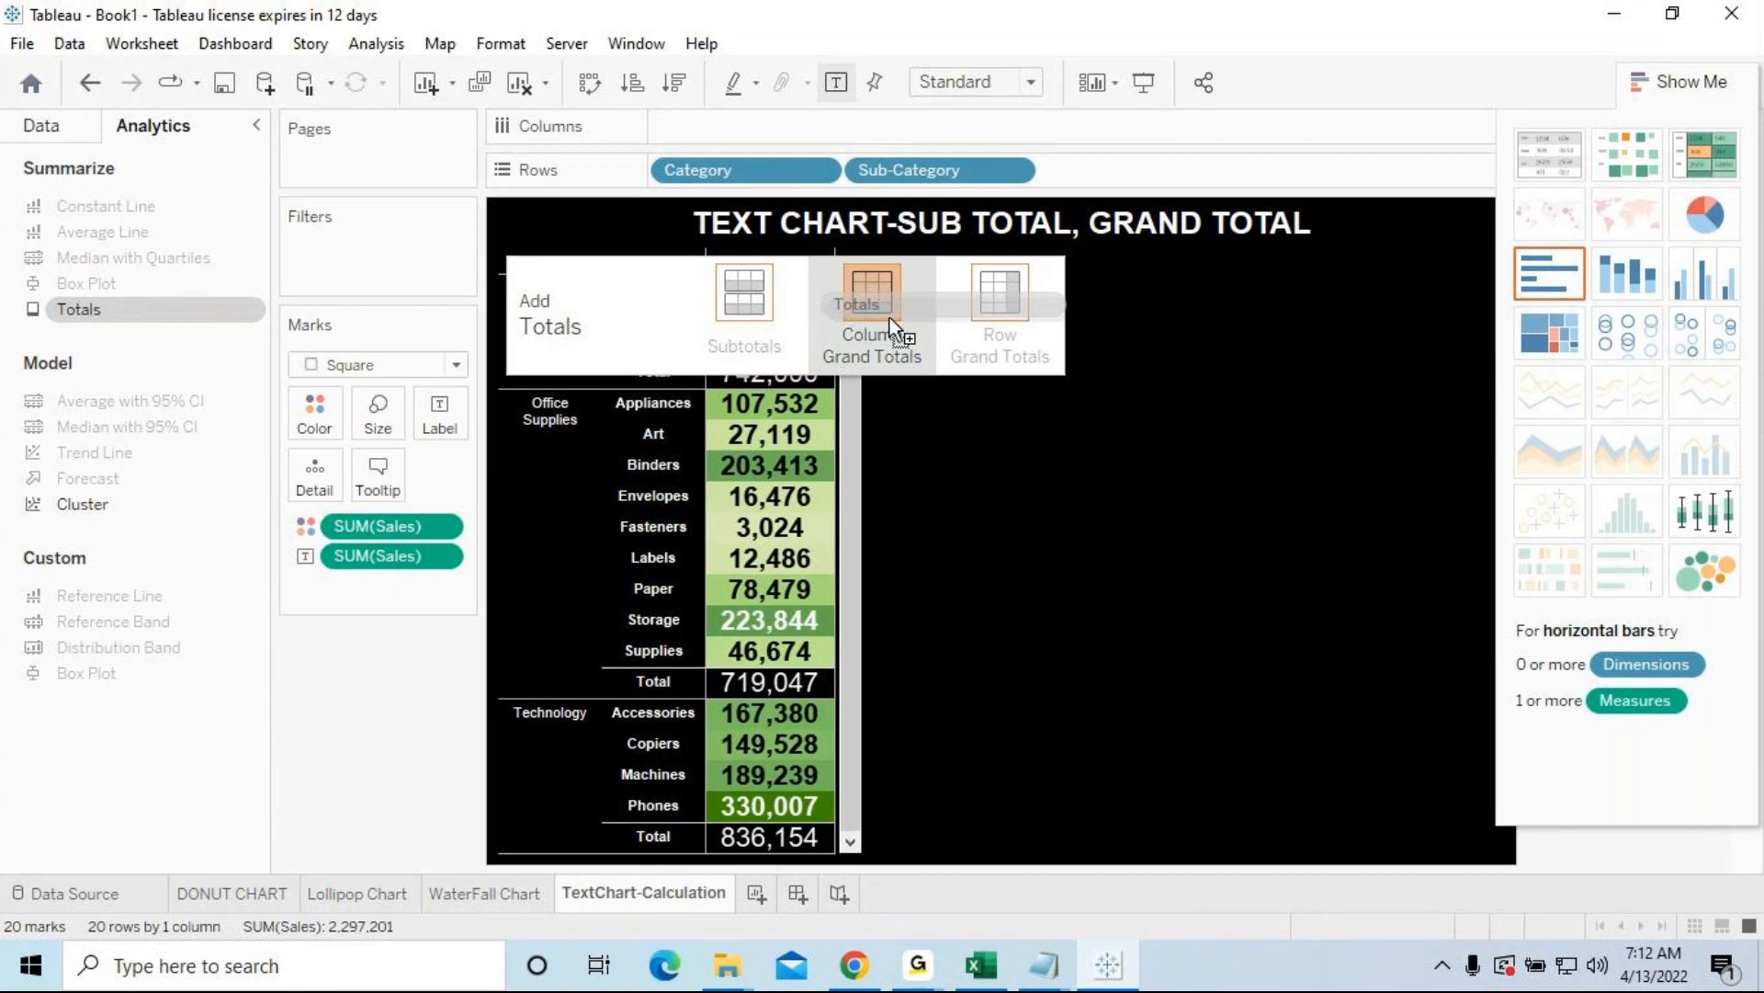
{"action": "left_click_drag", "start_coordinate": [889, 317], "coordinate": [890, 317]}
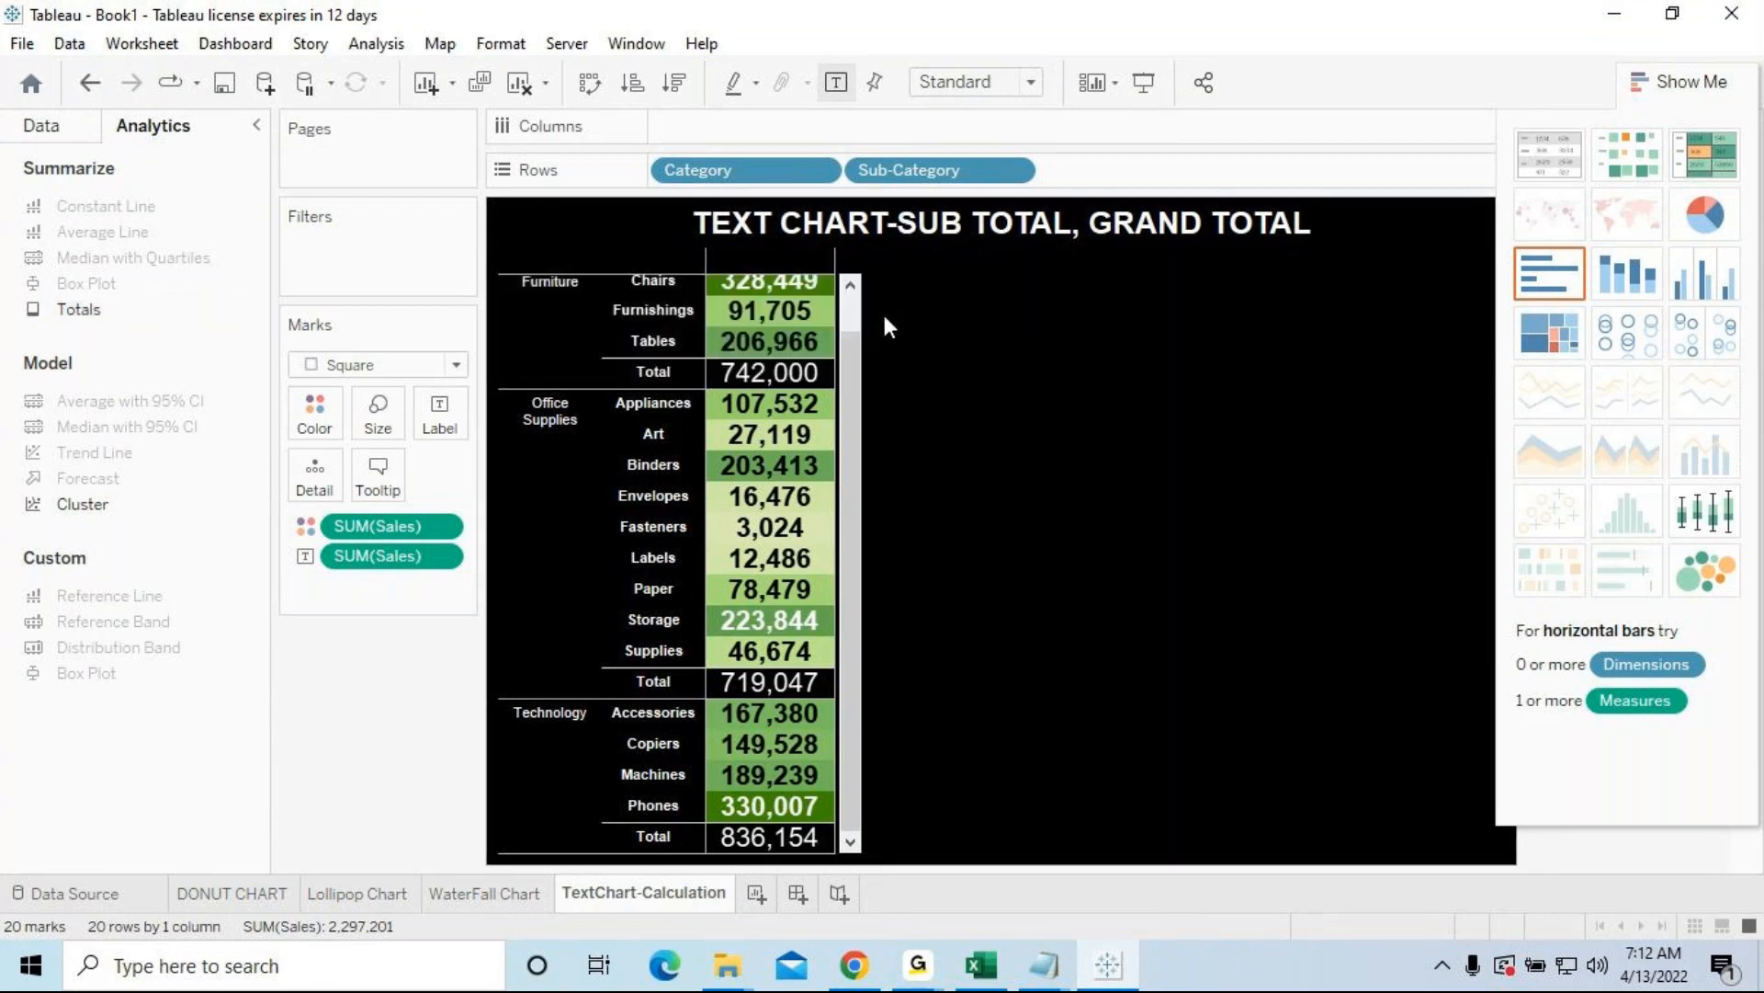
{"action": "scroll", "coordinate": [862, 626], "scroll_direction": "down", "scroll_amount": 1}
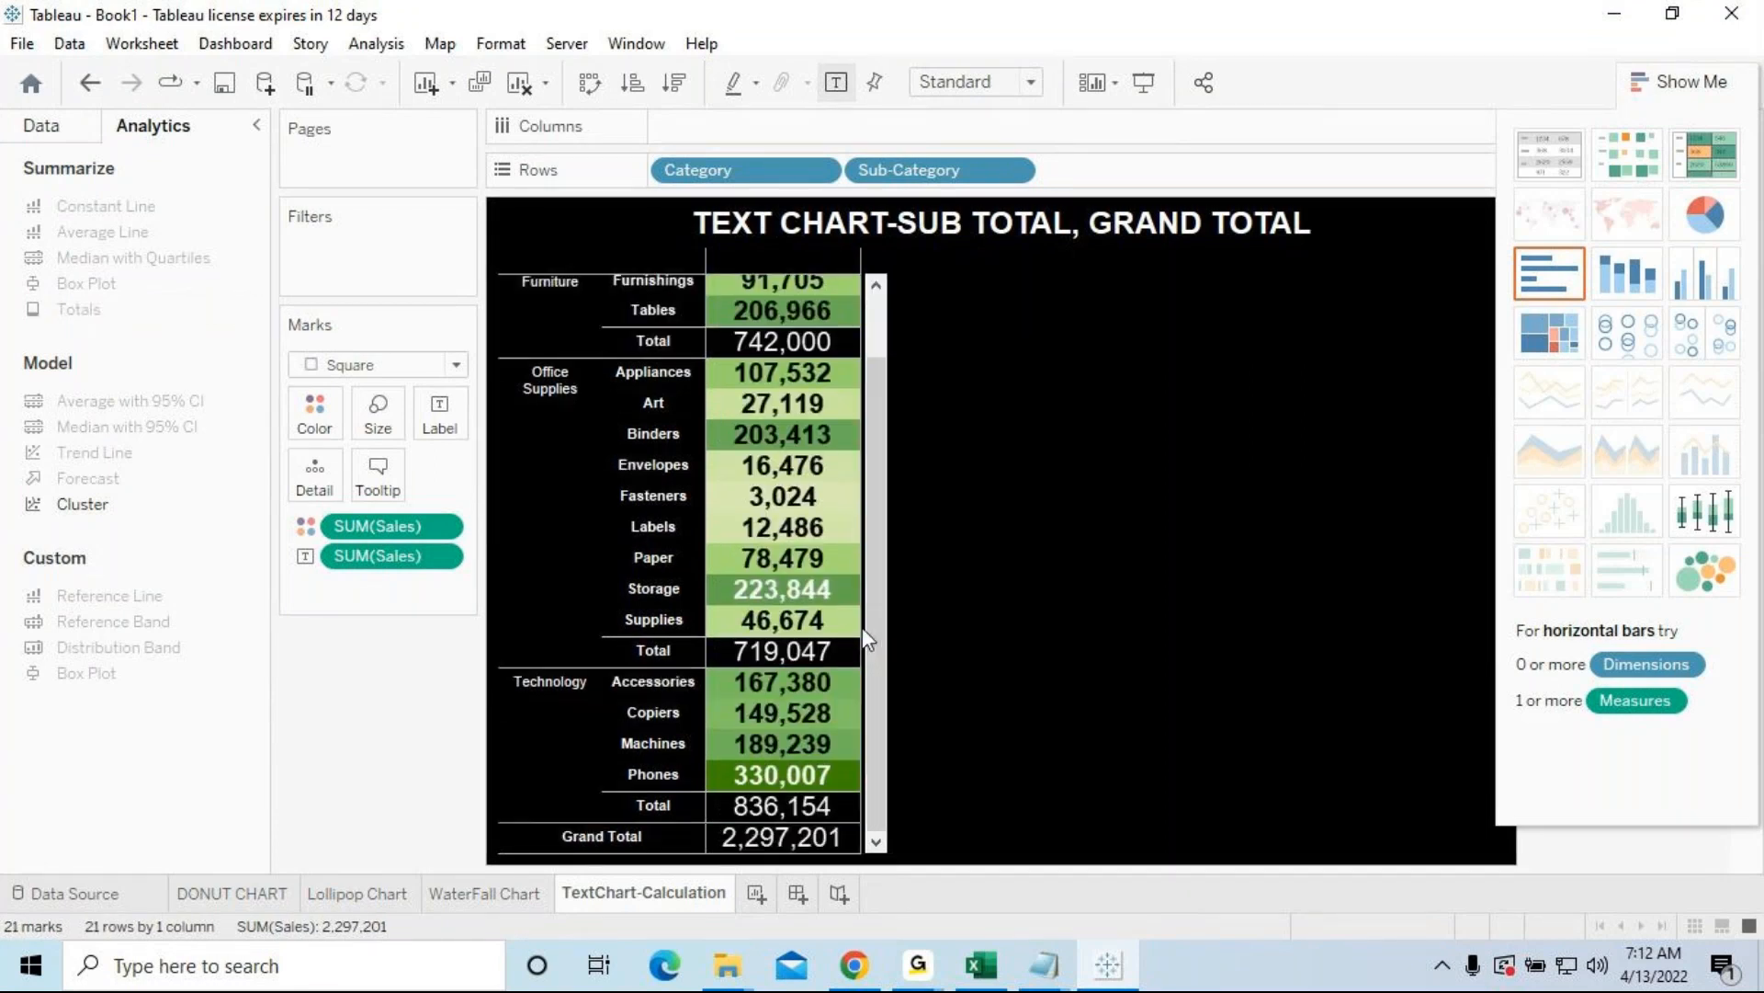
{"action": "left_click", "coordinate": [795, 838]}
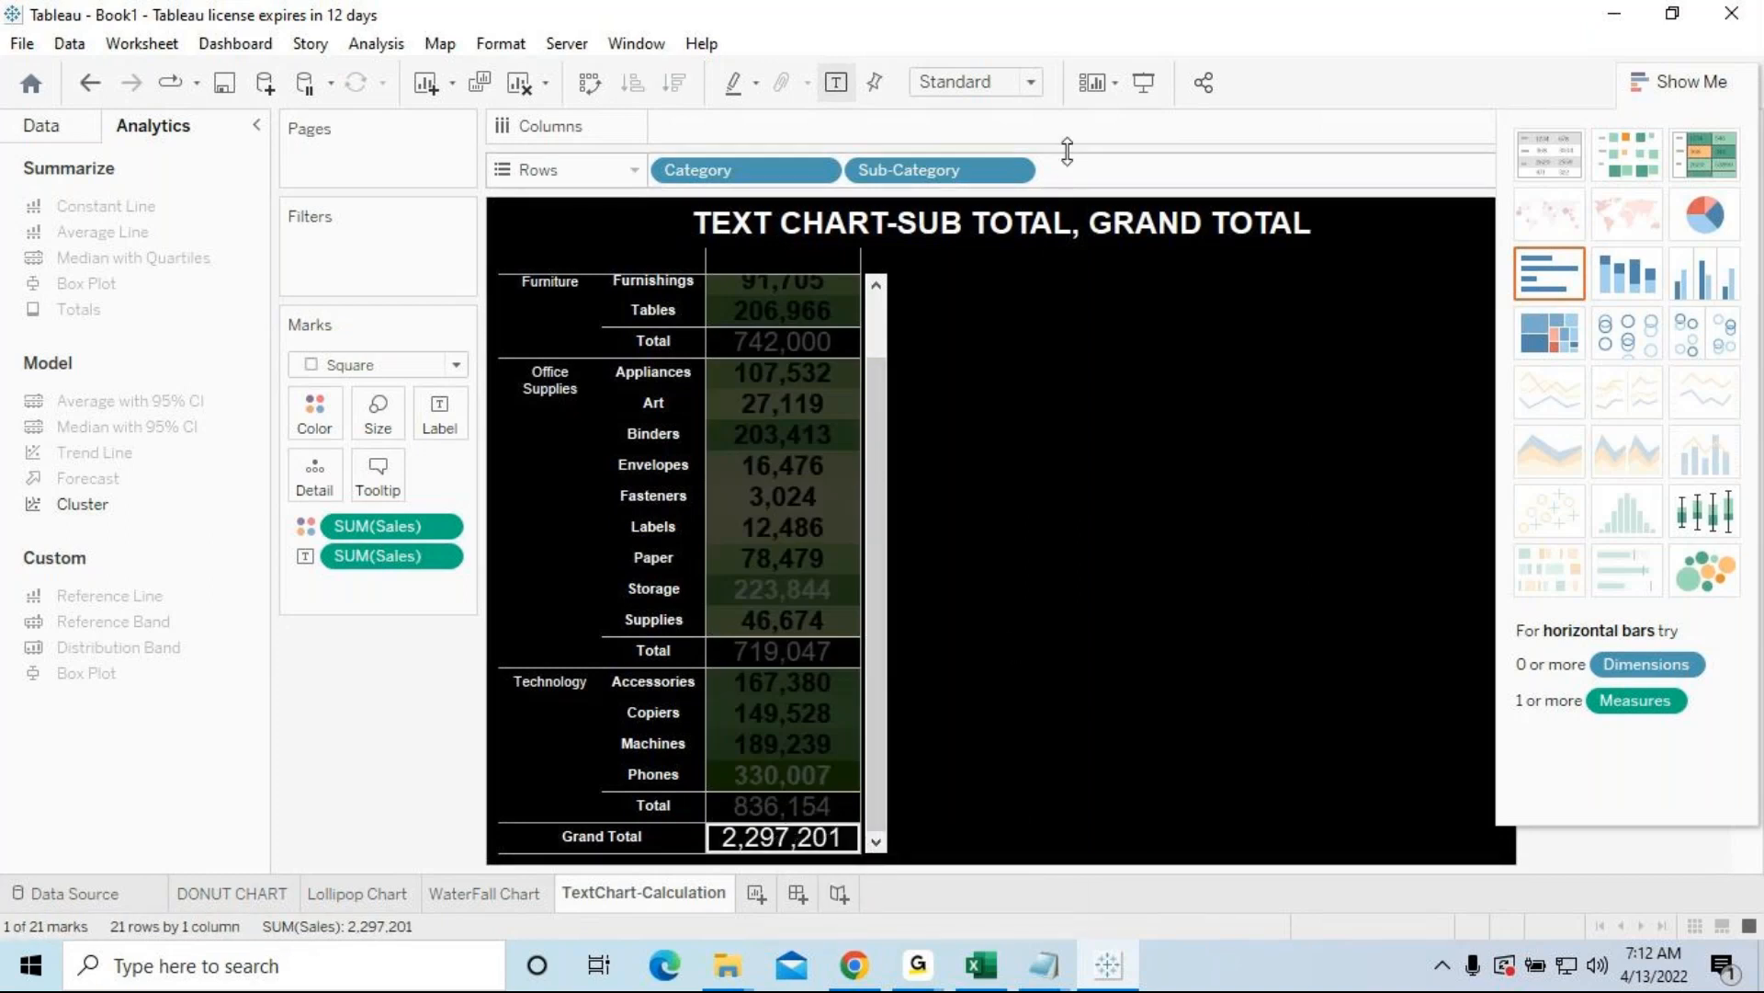
{"action": "left_click", "coordinate": [1148, 83]}
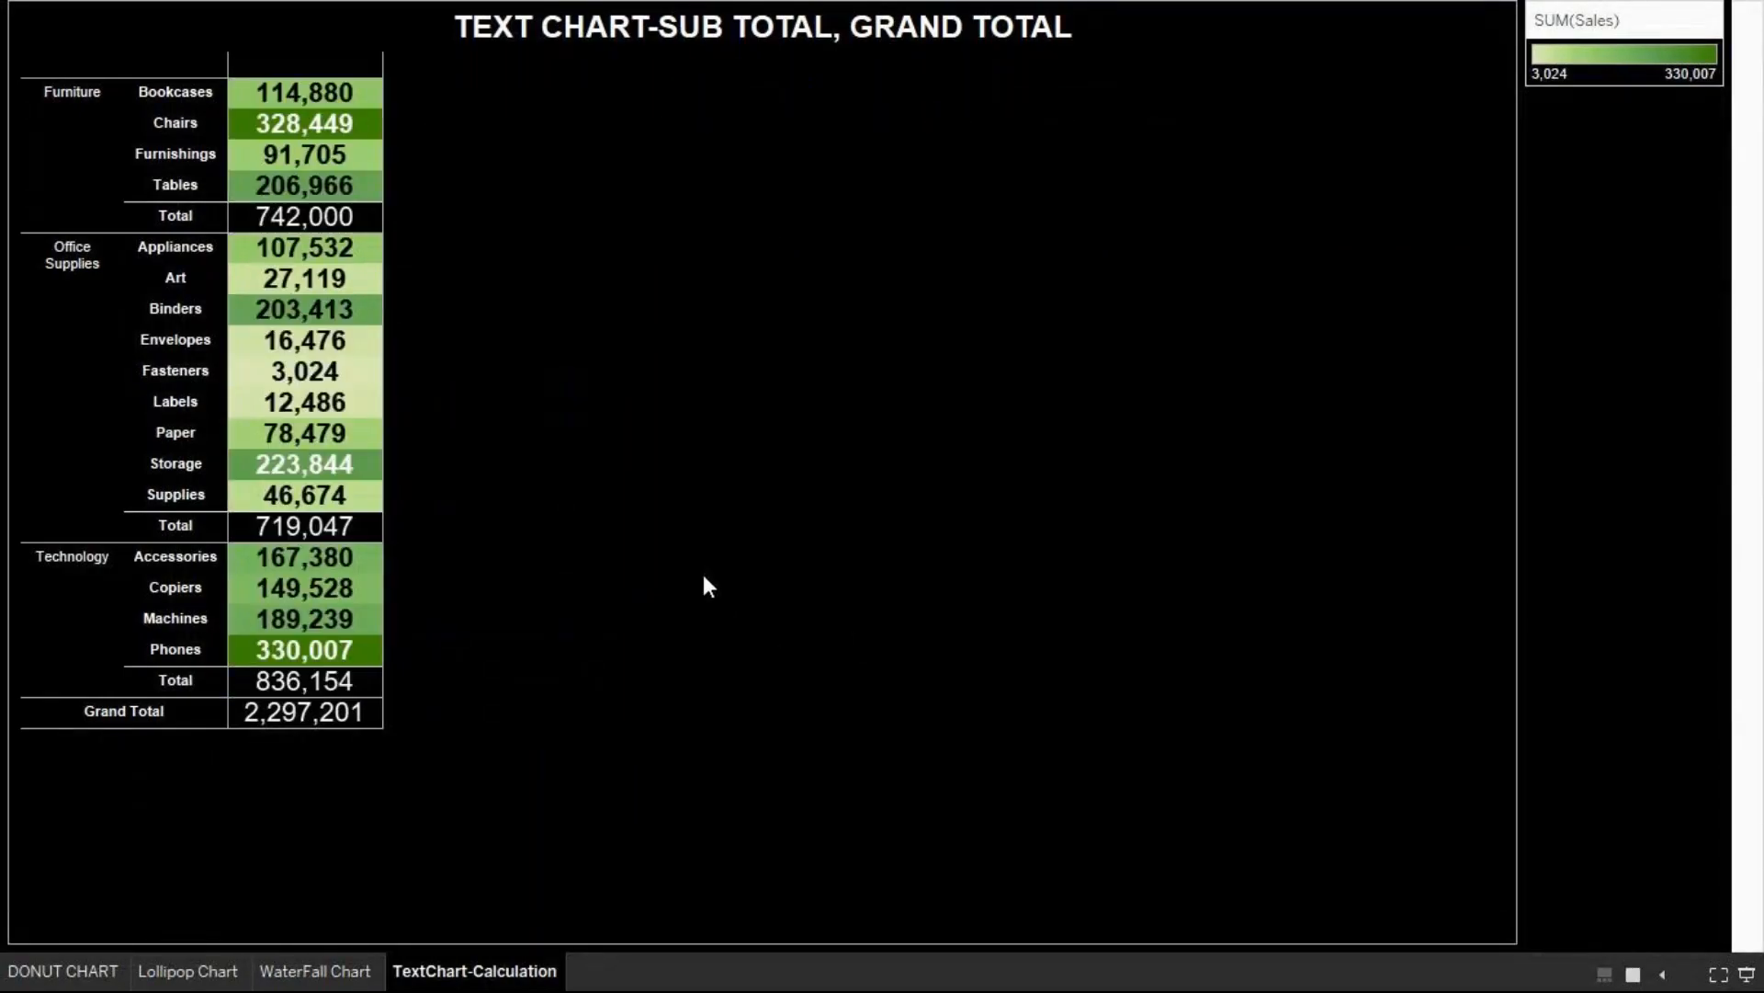
{"action": "key", "text": "Escape"}
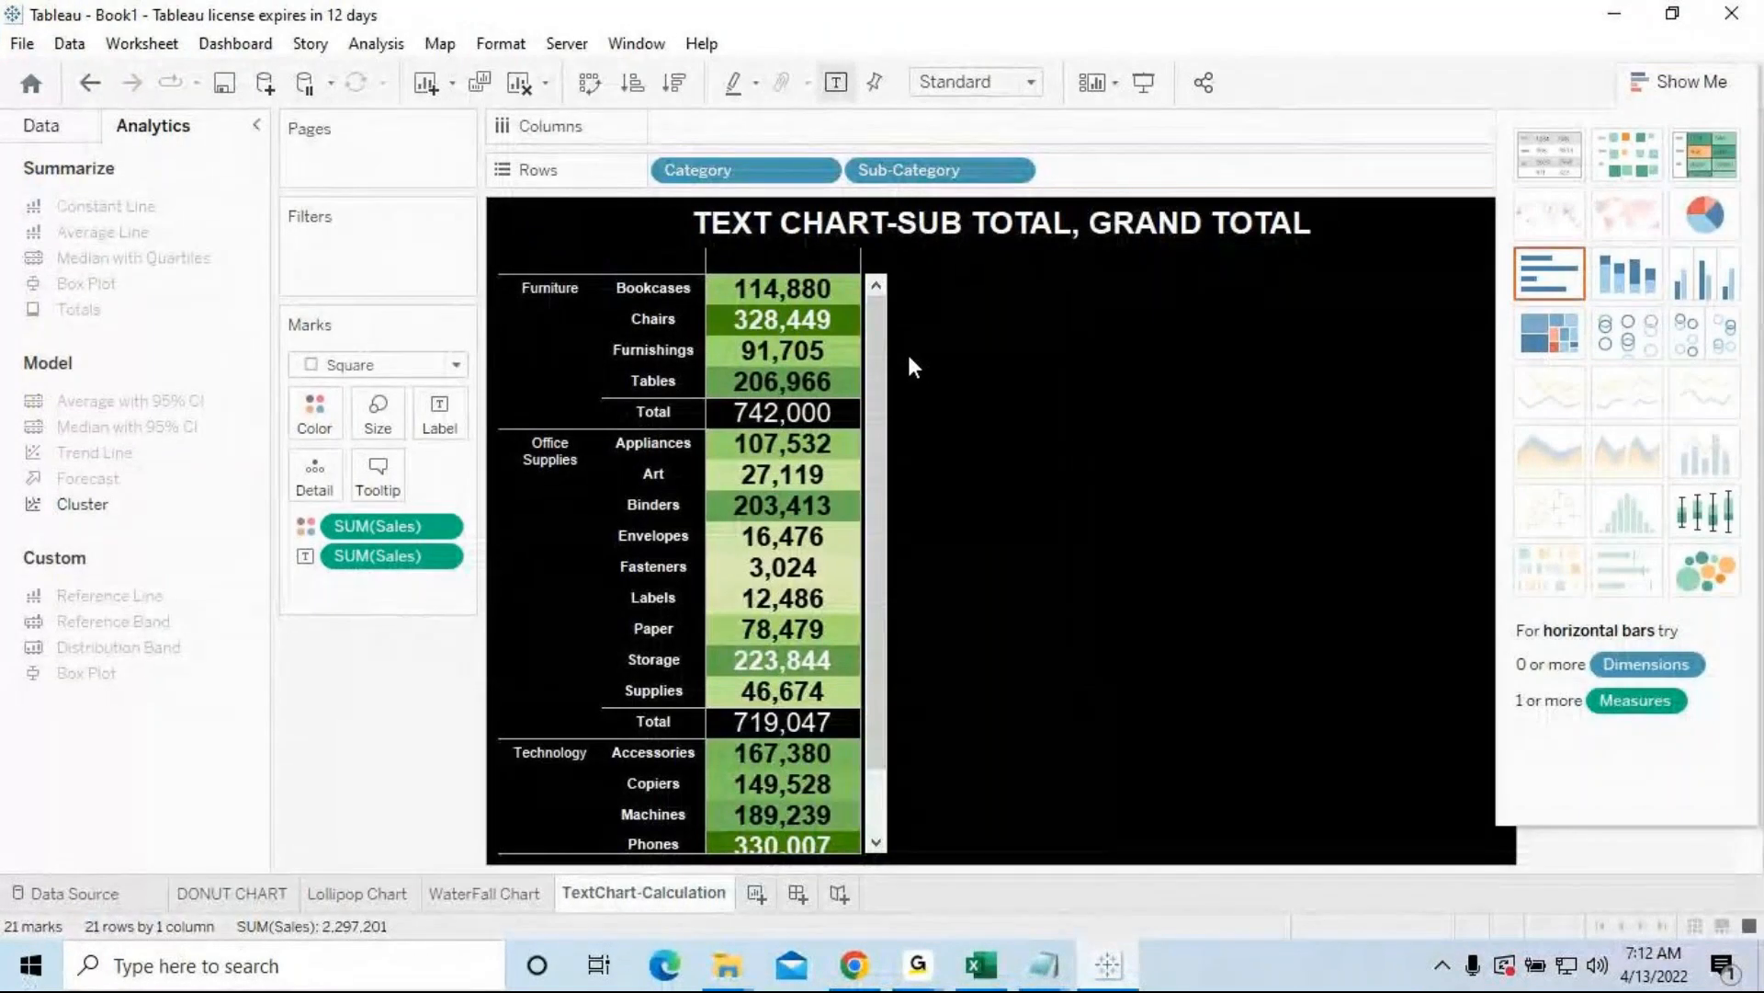
Step: Widen the sales value column and the Sub-Category label column, and review the table down to the grand total row
{"action": "left_click_drag", "start_coordinate": [862, 353], "coordinate": [1085, 360]}
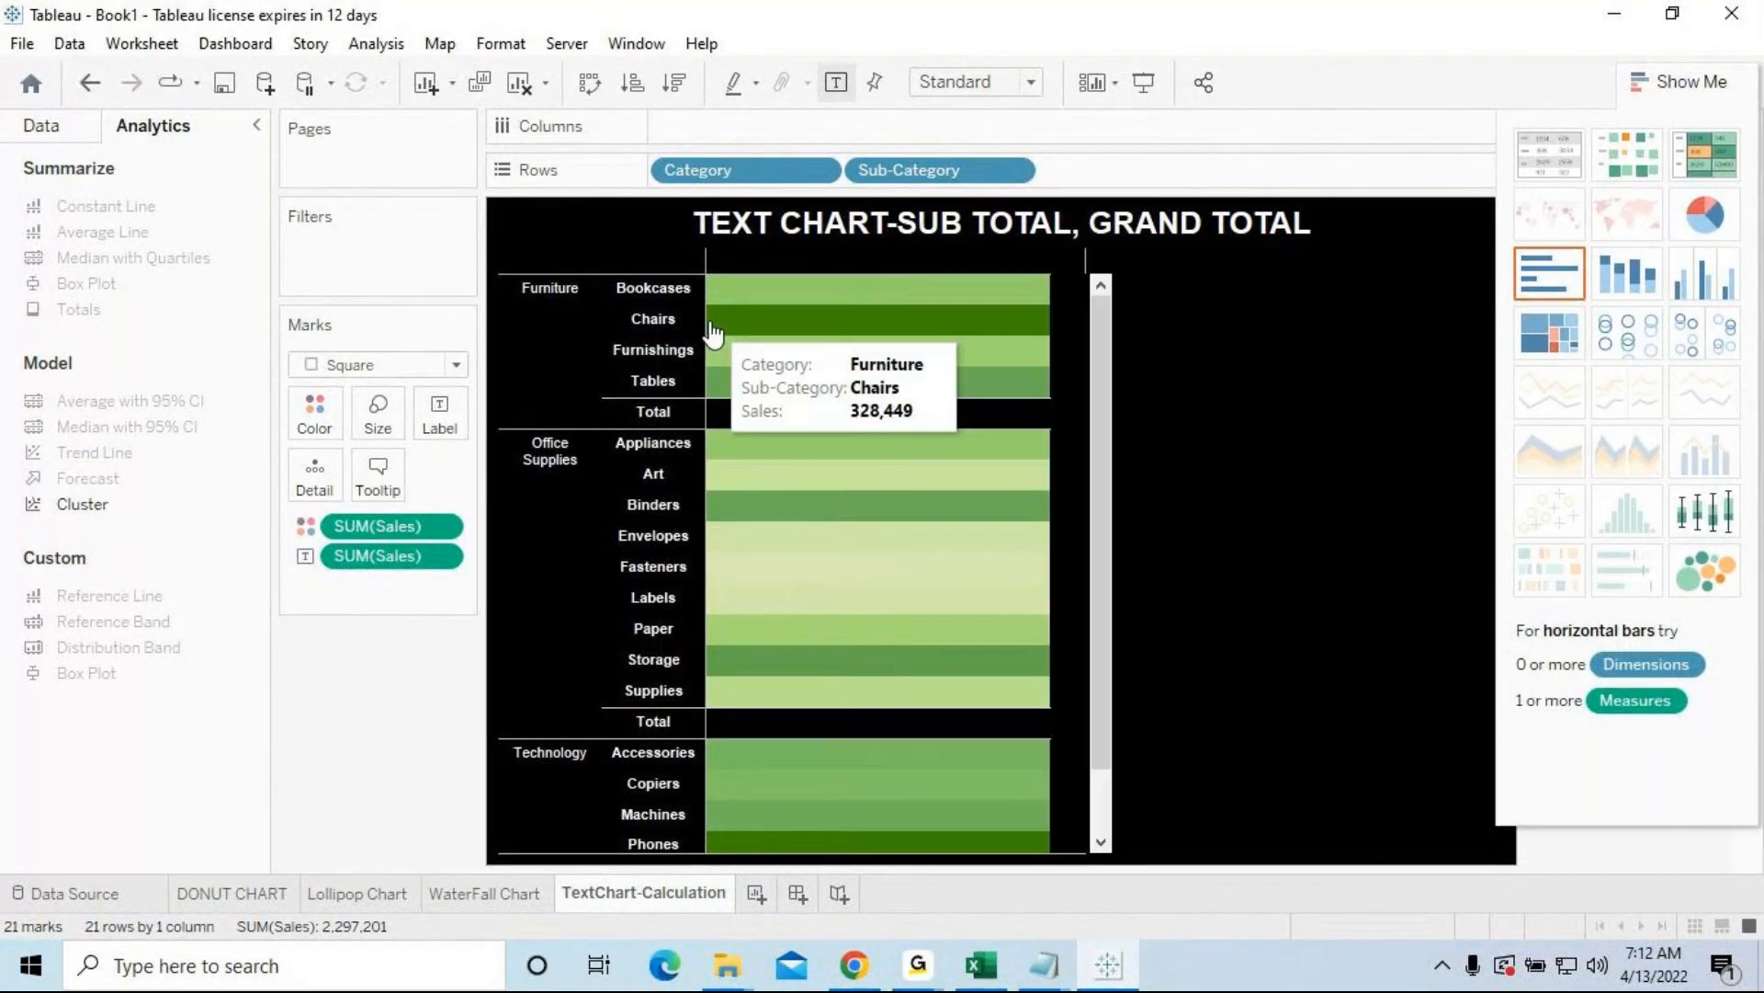
{"action": "left_click_drag", "start_coordinate": [800, 331], "coordinate": [890, 306]}
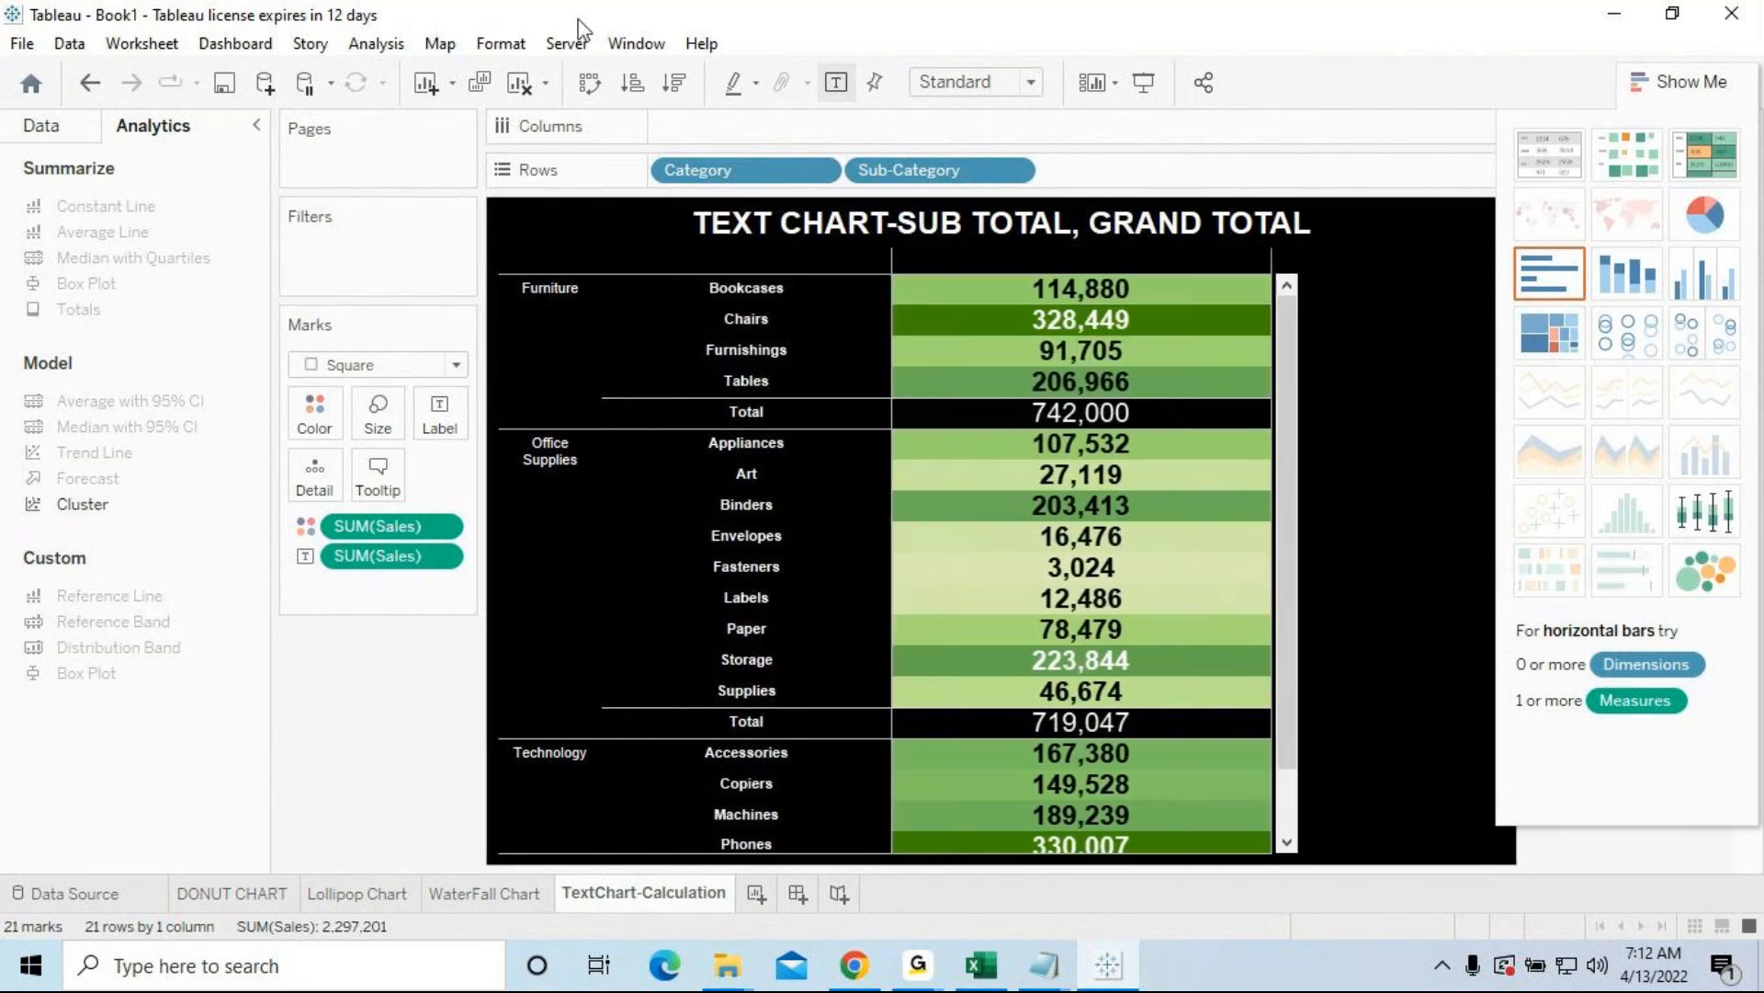
{"action": "left_click", "coordinate": [501, 43]}
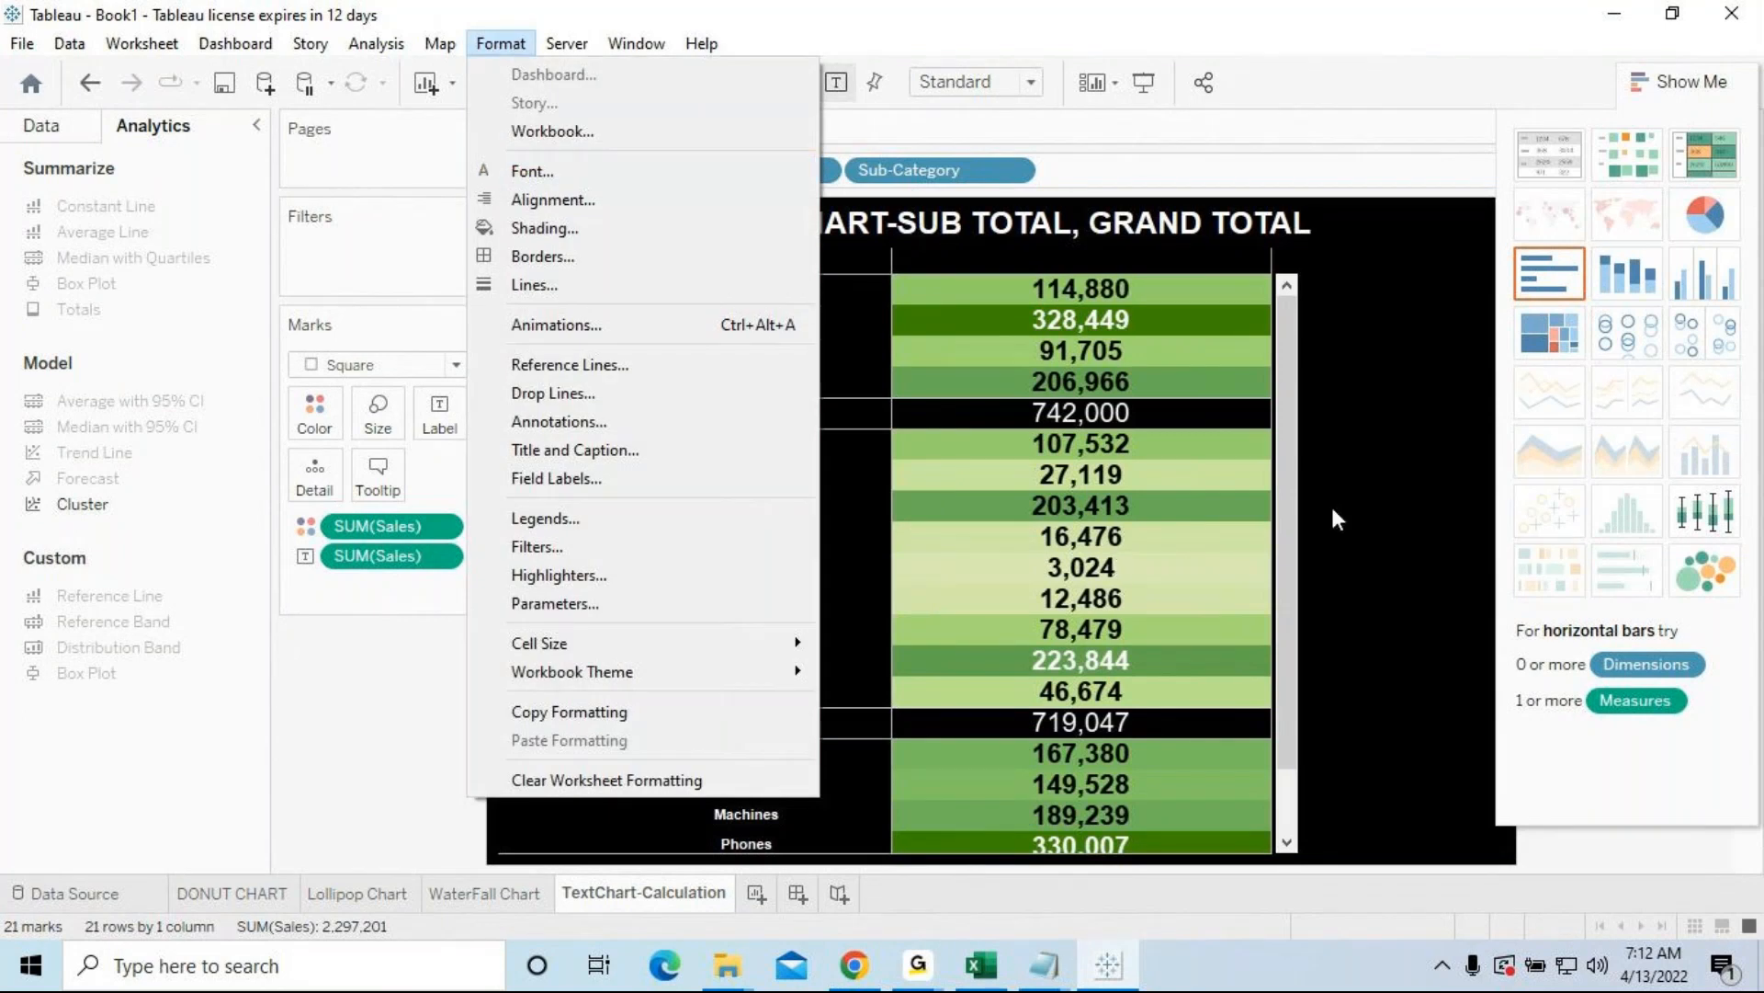
{"action": "left_click", "coordinate": [1366, 467]}
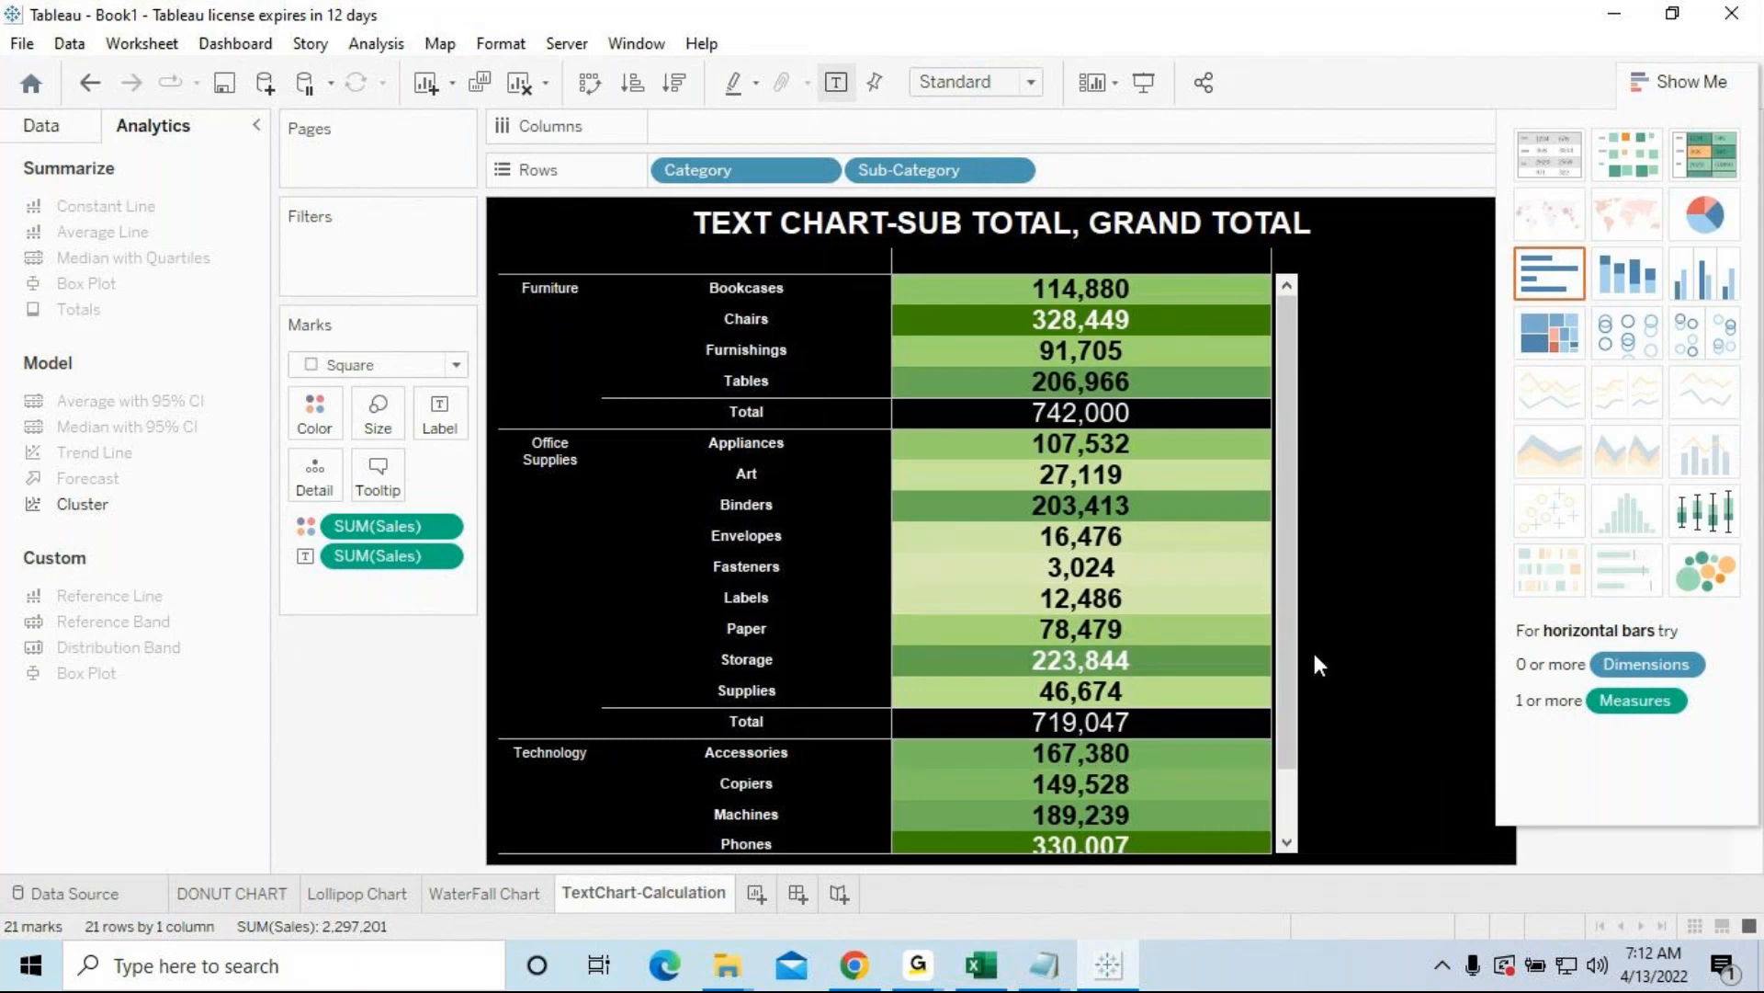
{"action": "scroll", "coordinate": [1301, 625], "scroll_direction": "down", "scroll_amount": 2}
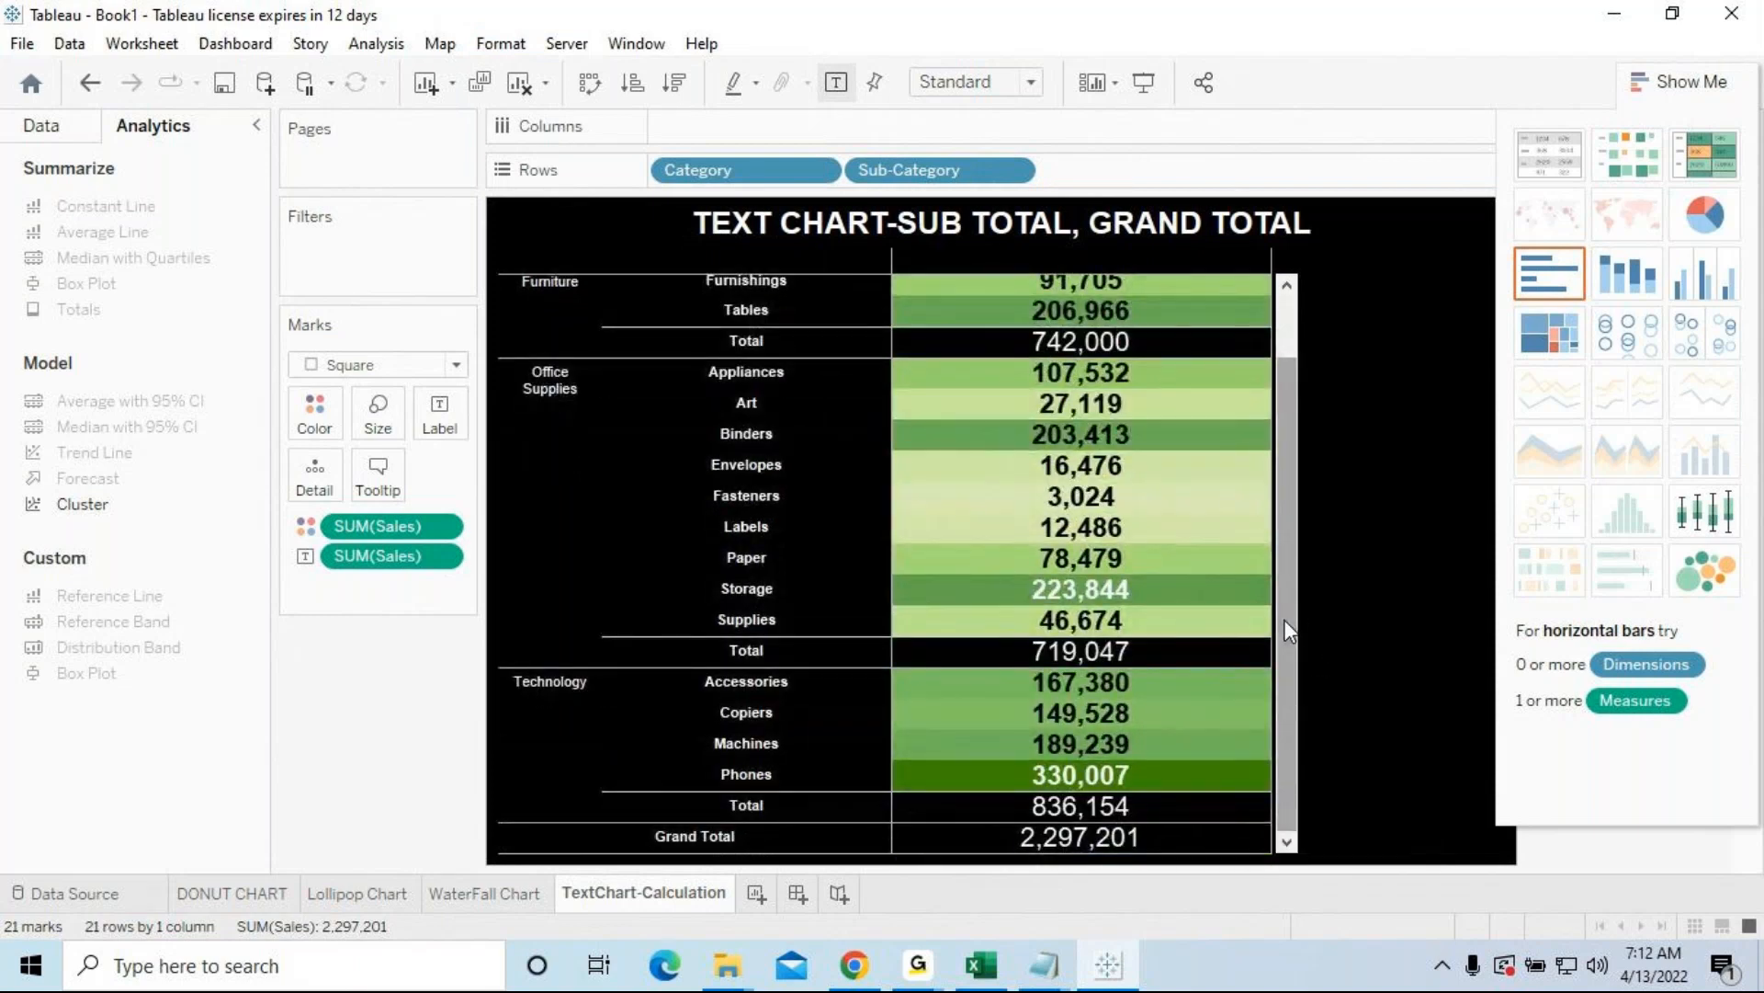
{"action": "scroll", "coordinate": [1286, 629], "scroll_direction": "up", "scroll_amount": 2}
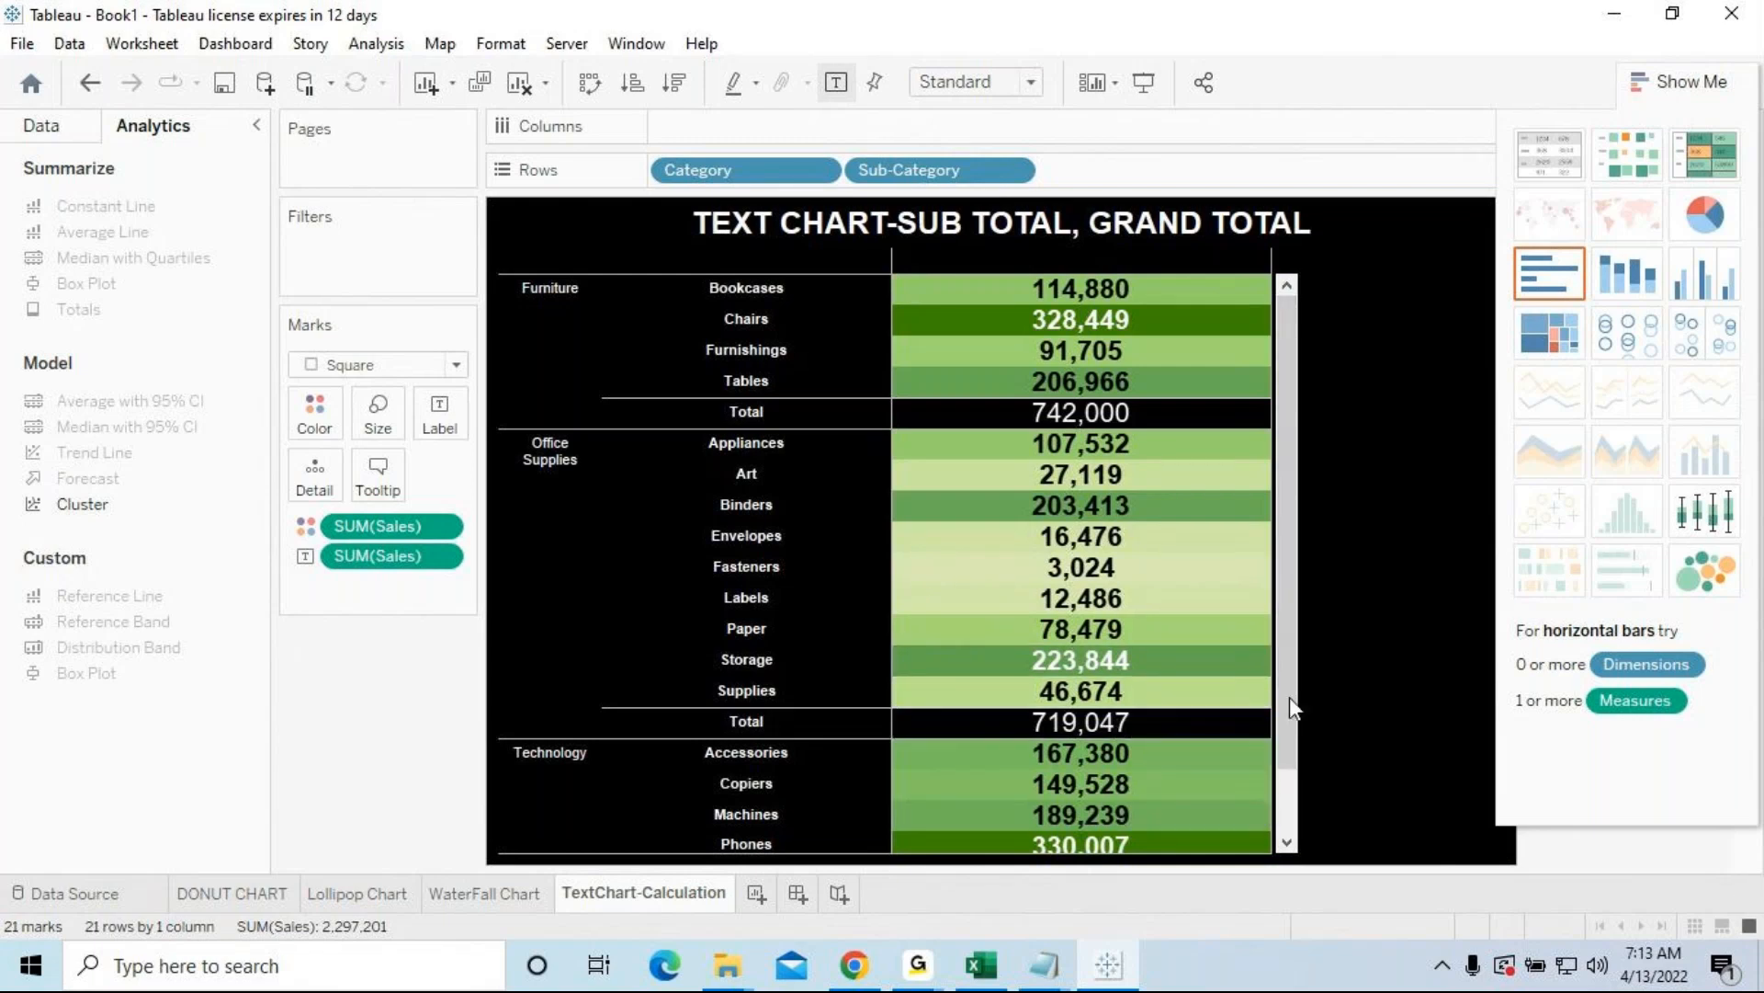
{"action": "scroll", "coordinate": [1190, 721], "scroll_direction": "down", "scroll_amount": 2}
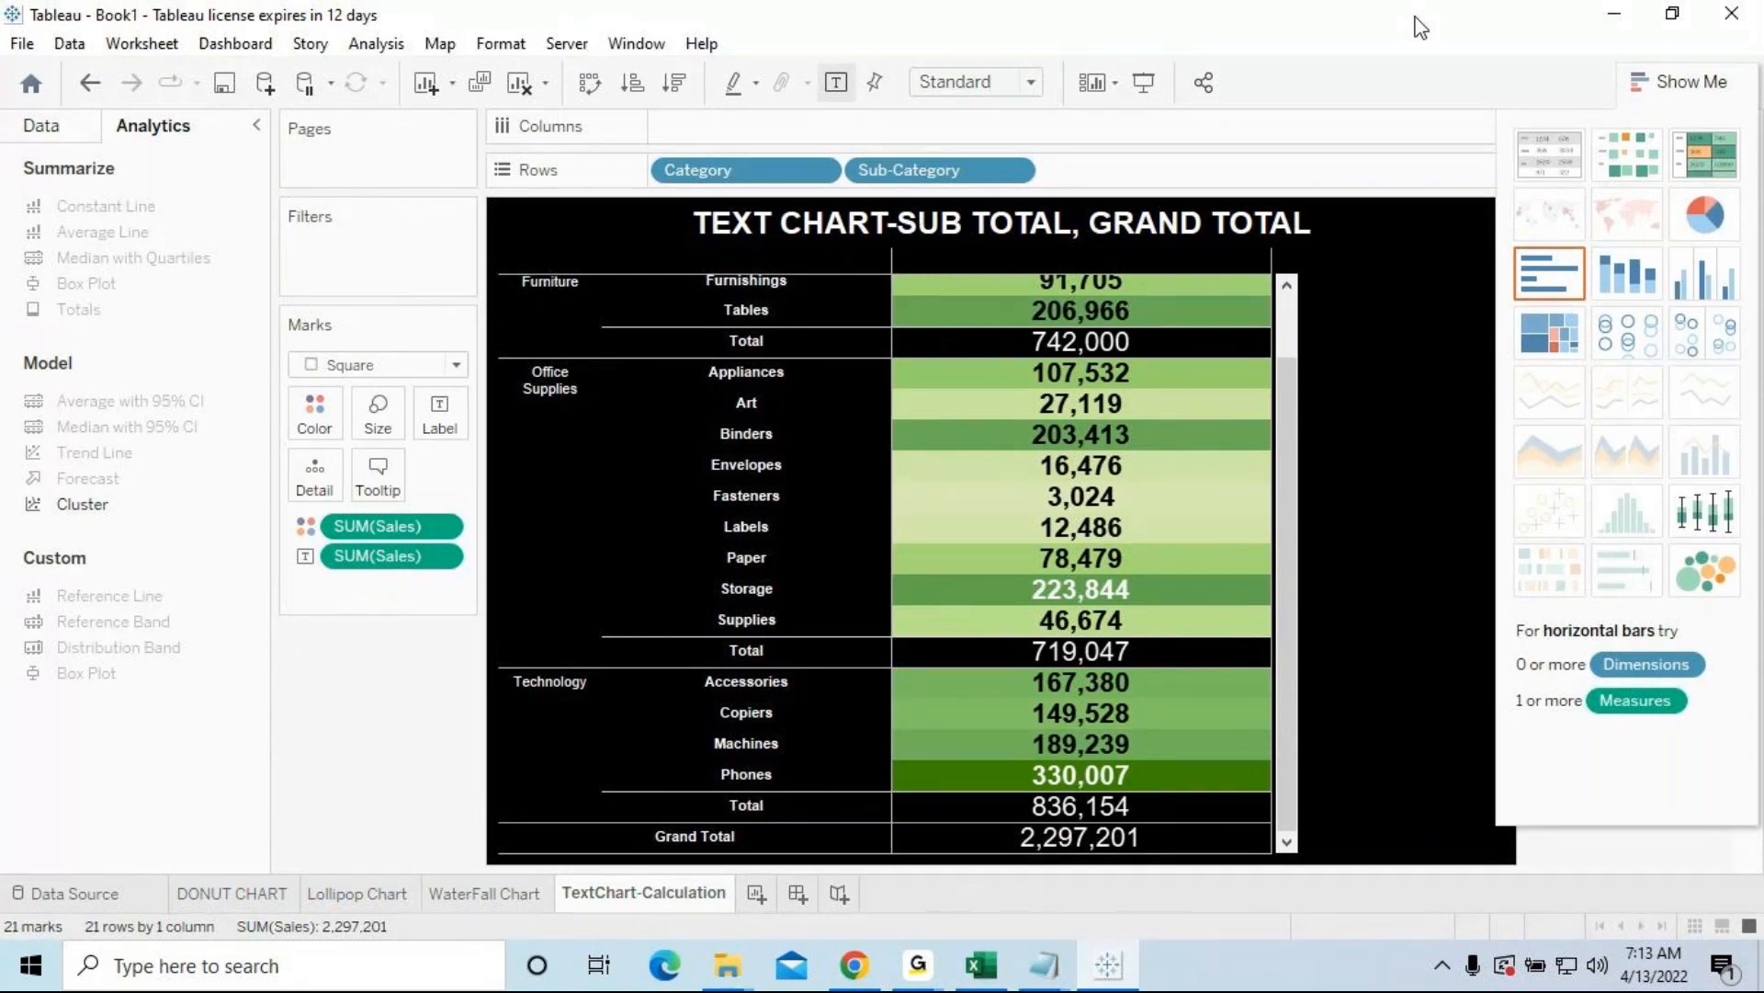
Step: Switch to the MCC-PERFORMANCE RATING workbook in Excel to review the training report, and return to the Tableau worksheet
{"action": "left_click", "coordinate": [1615, 18]}
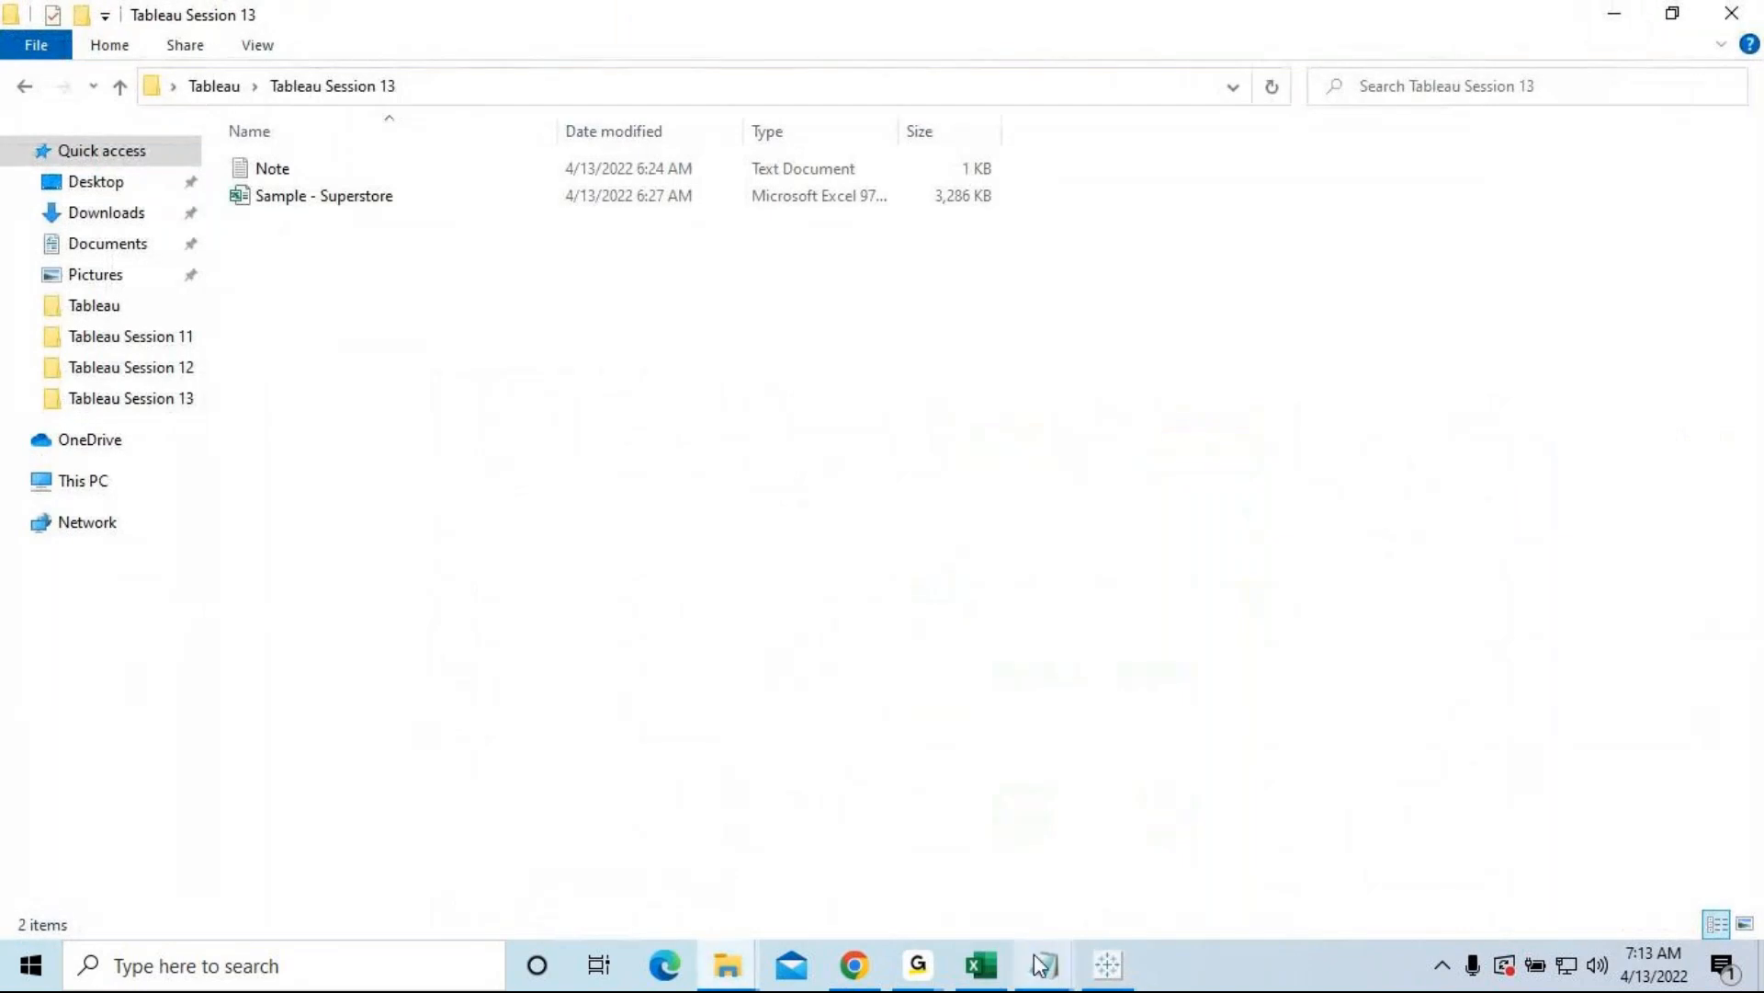
{"action": "left_click", "coordinate": [977, 969]}
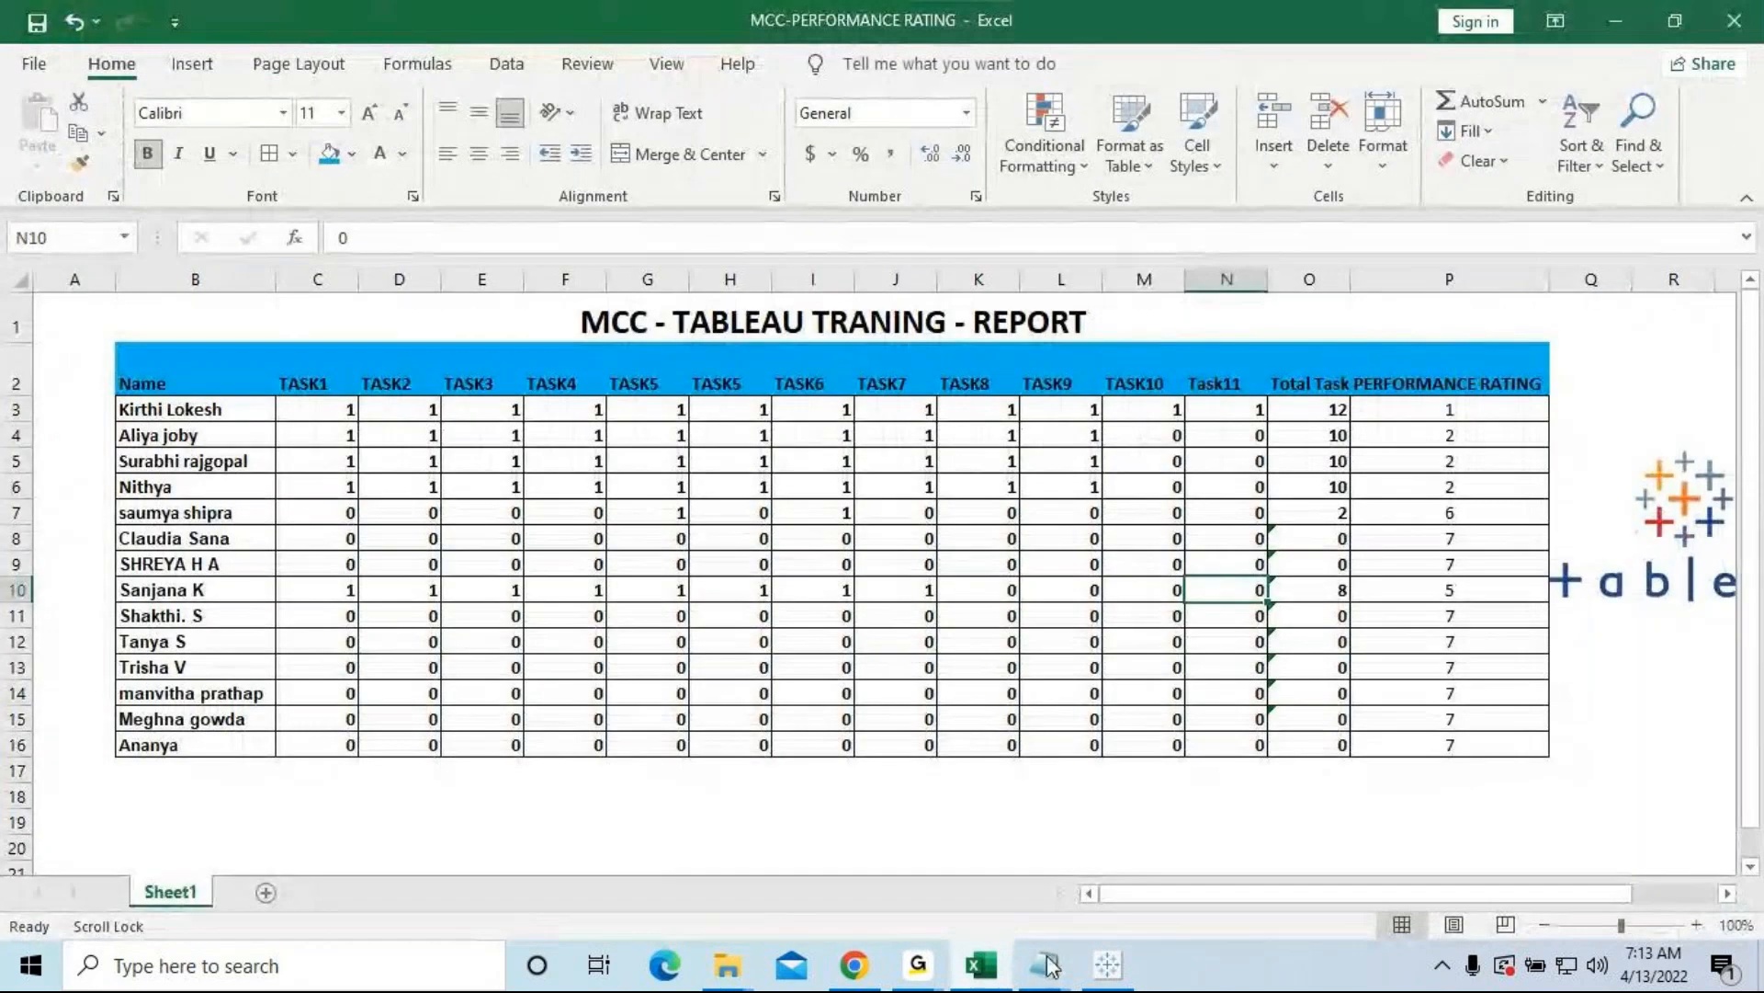
{"action": "left_click", "coordinate": [1048, 965]}
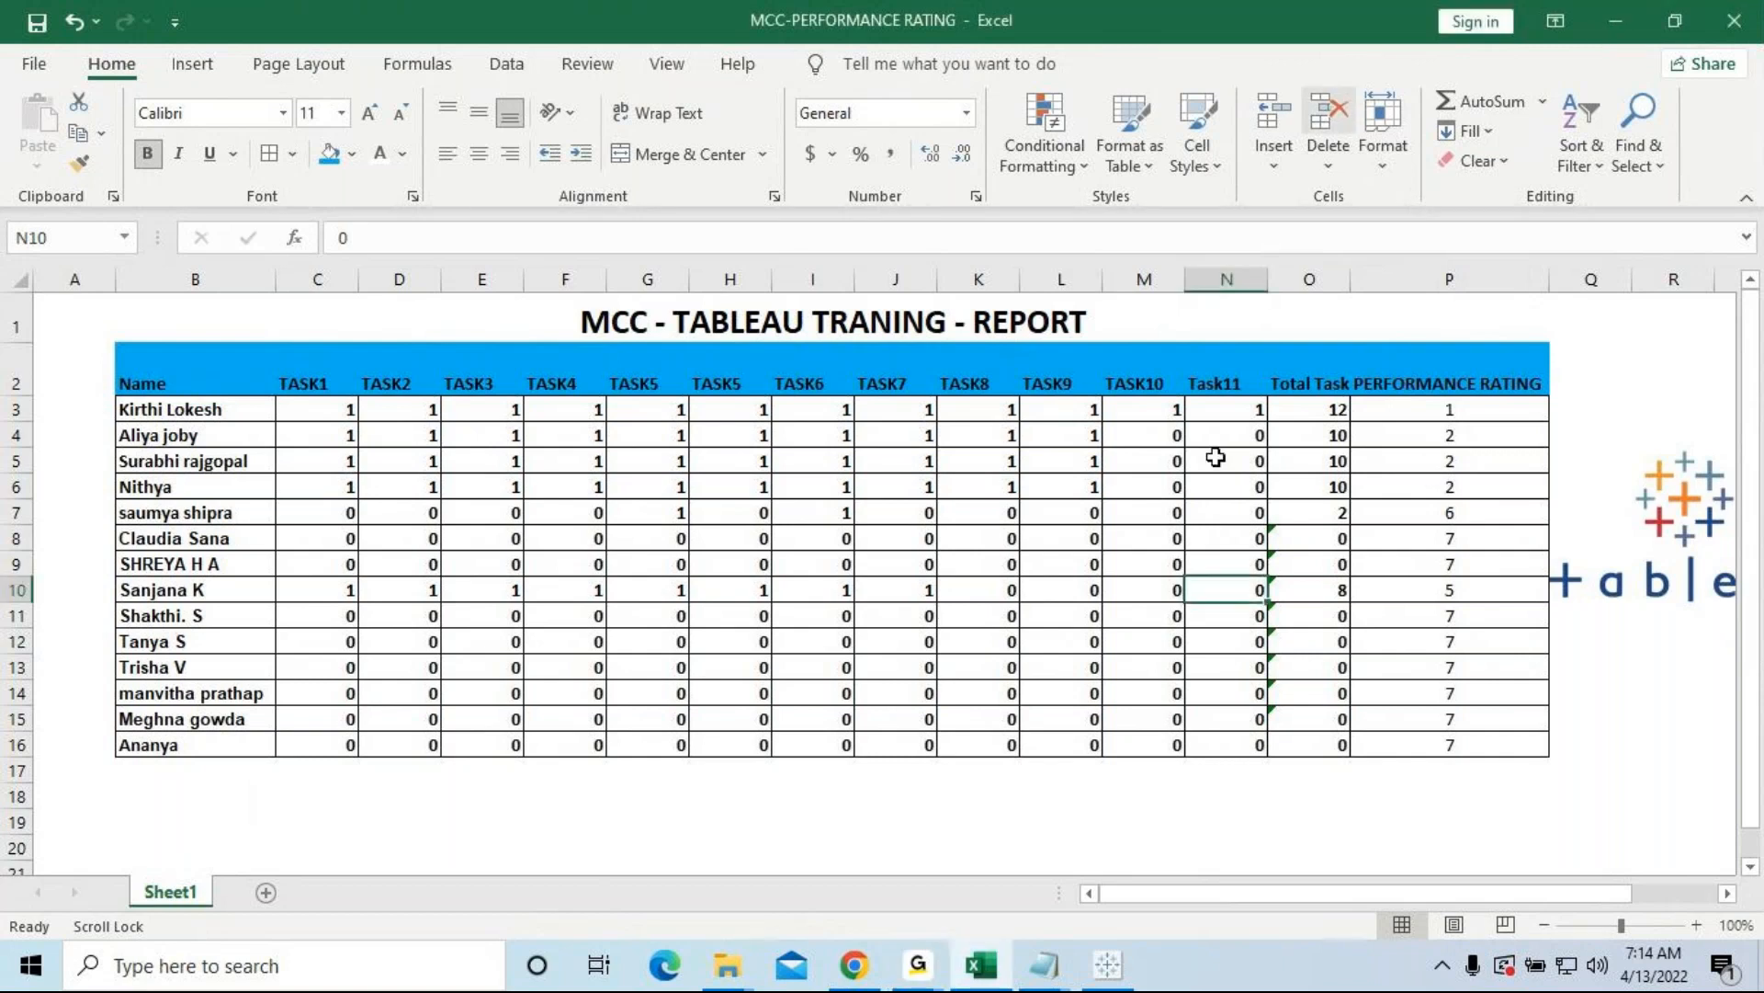
{"action": "left_click", "coordinate": [1618, 19]}
{"action": "left_click", "coordinate": [1056, 967]}
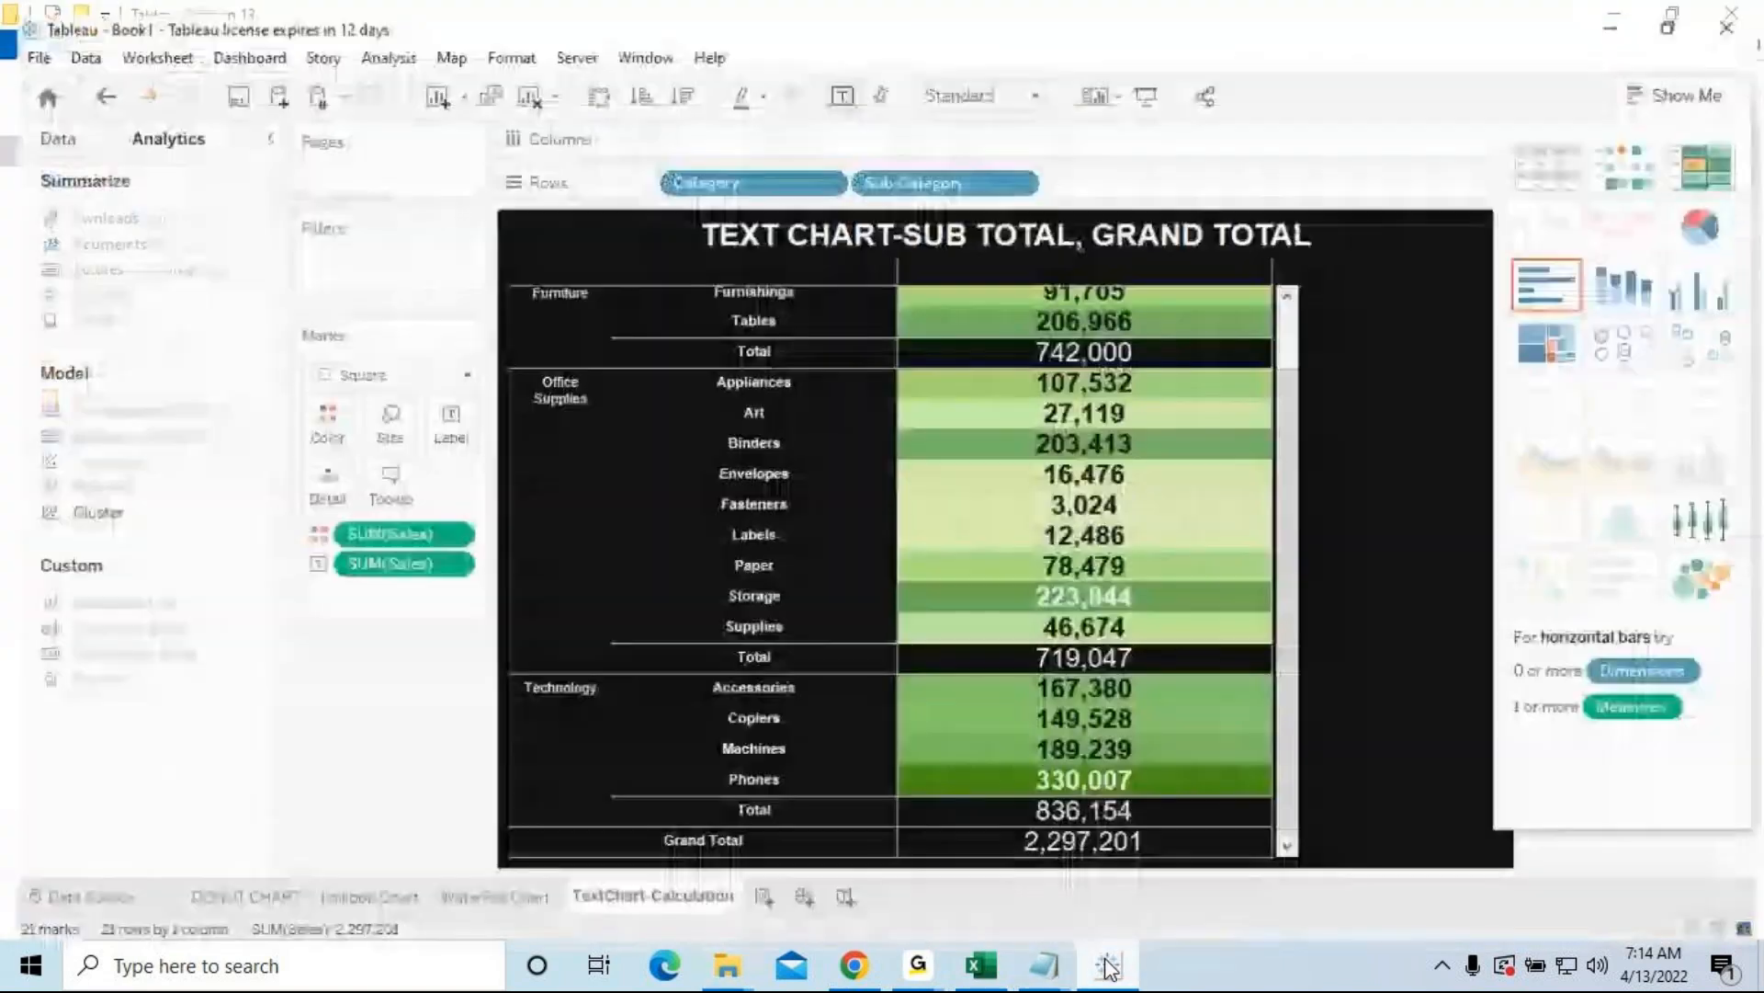